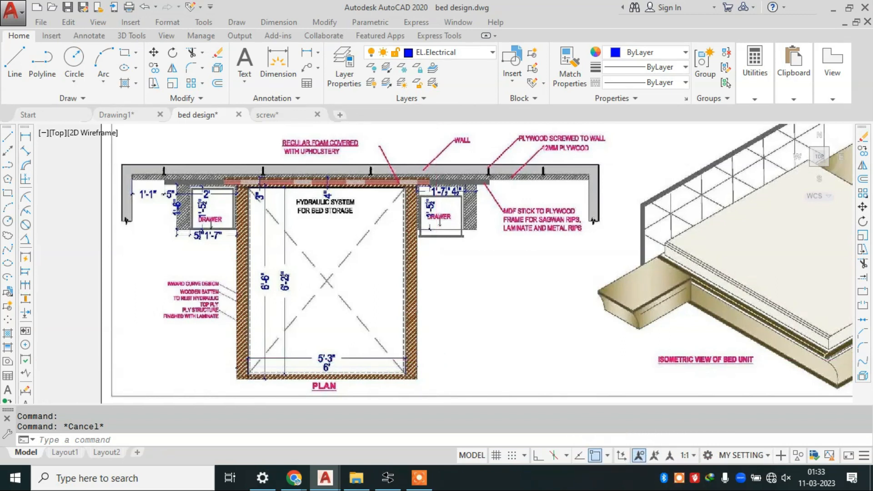
Examine the dimensions and material notes in the bed unit's plan, sectional elevation and section A-A'.
scroll(439, 282, down, 3)
scroll(471, 191, up, 3)
scroll(471, 191, up, 2)
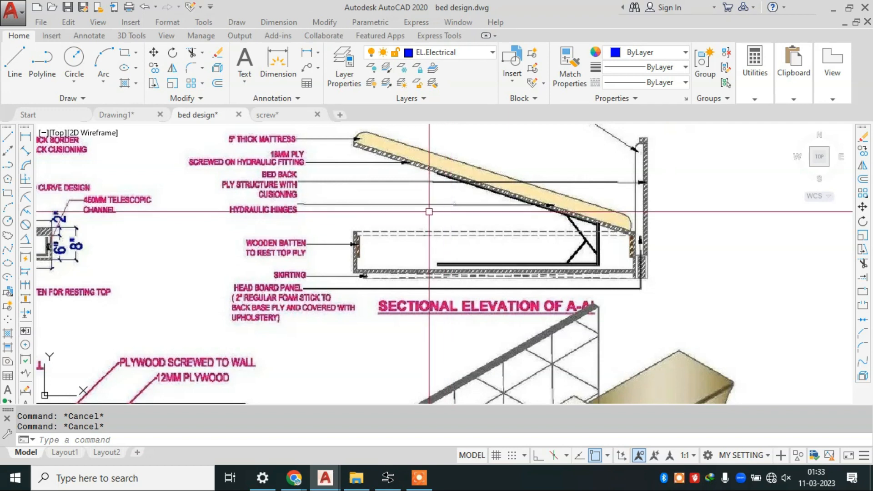
scroll(443, 213, down, 5)
scroll(287, 193, up, 4)
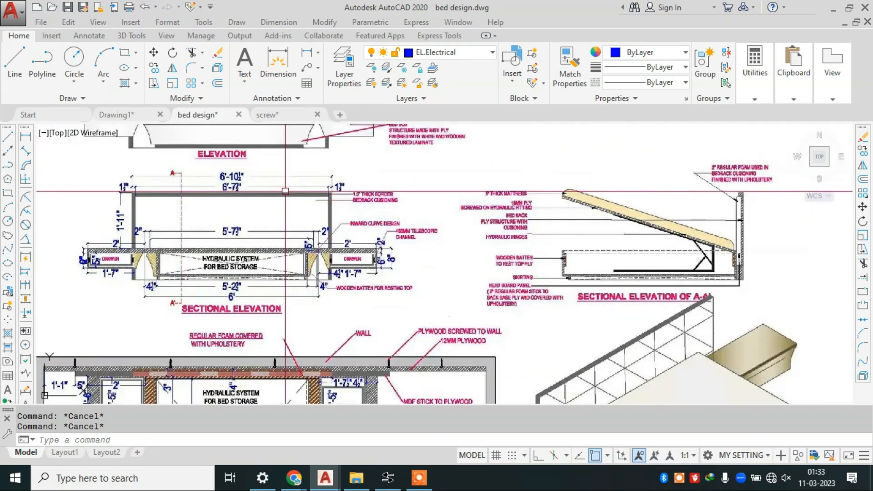
middle_drag(272, 238, 324, 149)
middle_drag(321, 284, 338, 185)
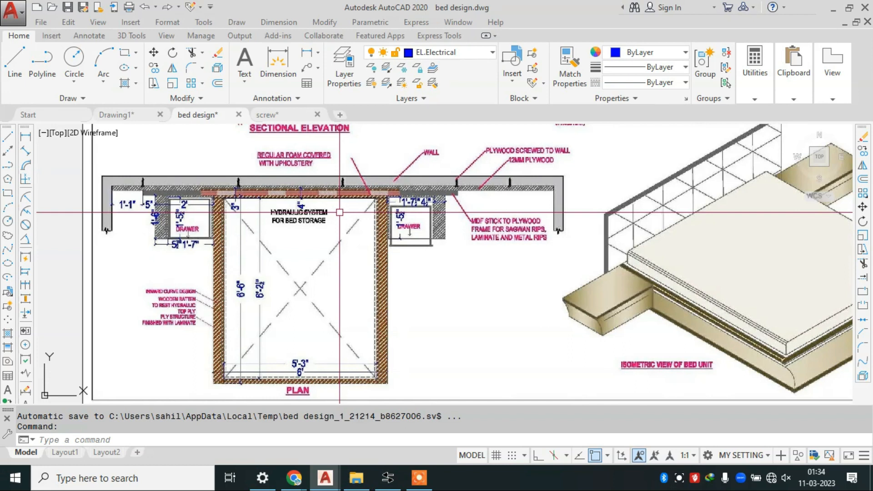
scroll(381, 227, down, 2)
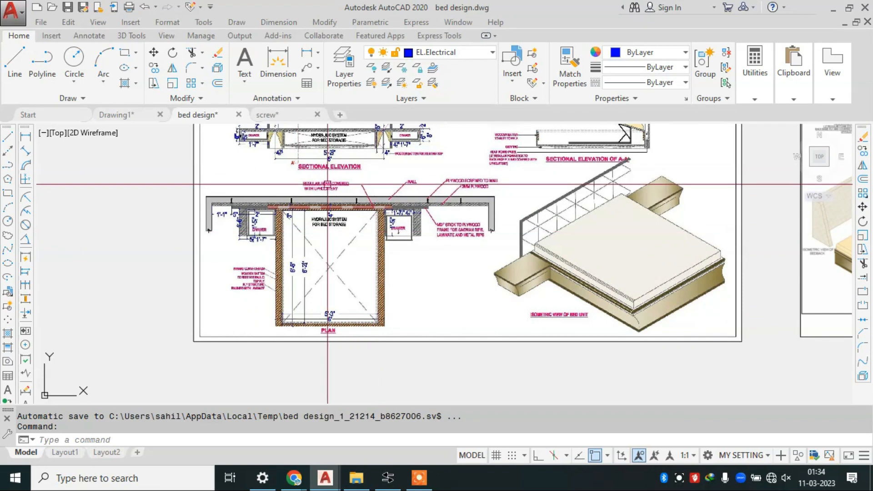
scroll(340, 239, up, 3)
scroll(391, 215, down, 3)
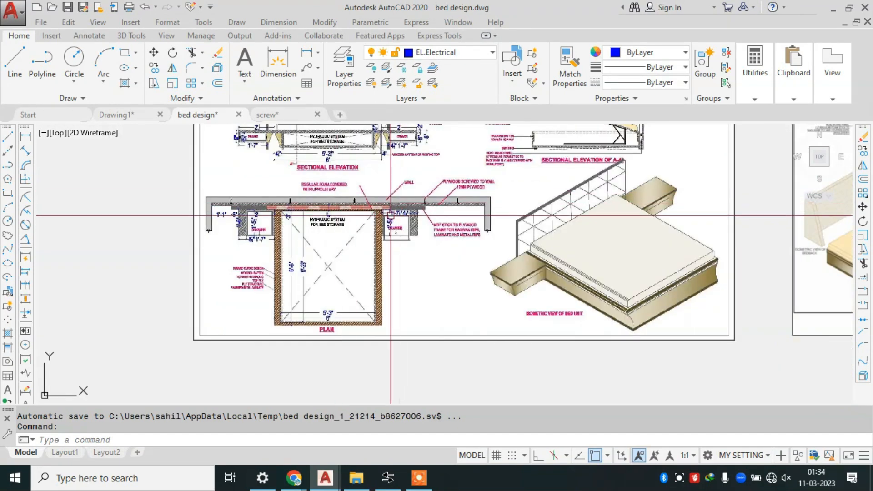
scroll(391, 215, up, 2)
scroll(312, 192, up, 3)
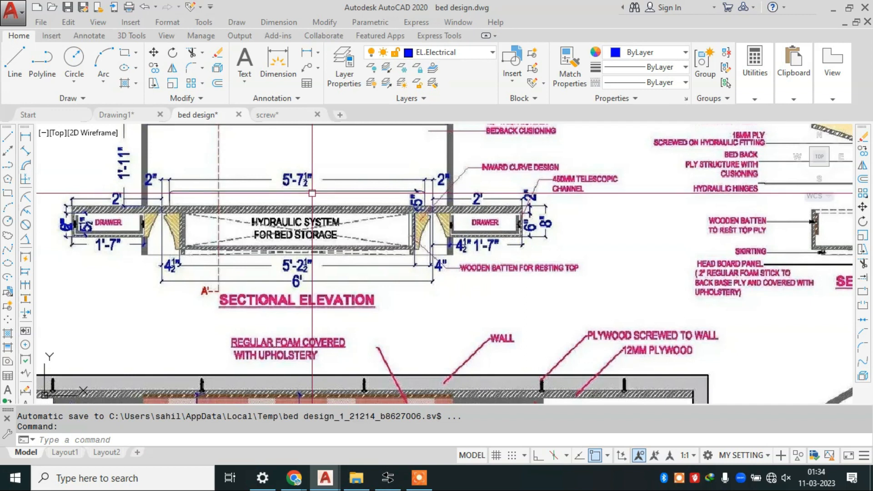
scroll(312, 192, down, 4)
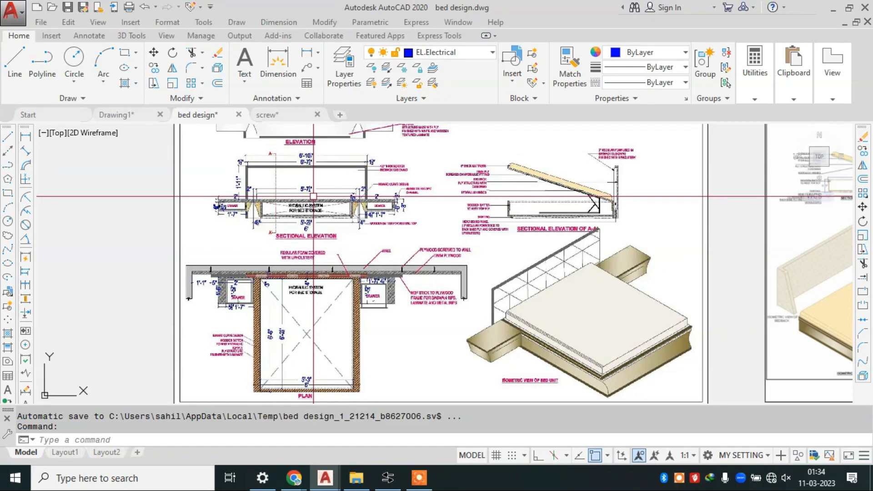
scroll(316, 293, up, 2)
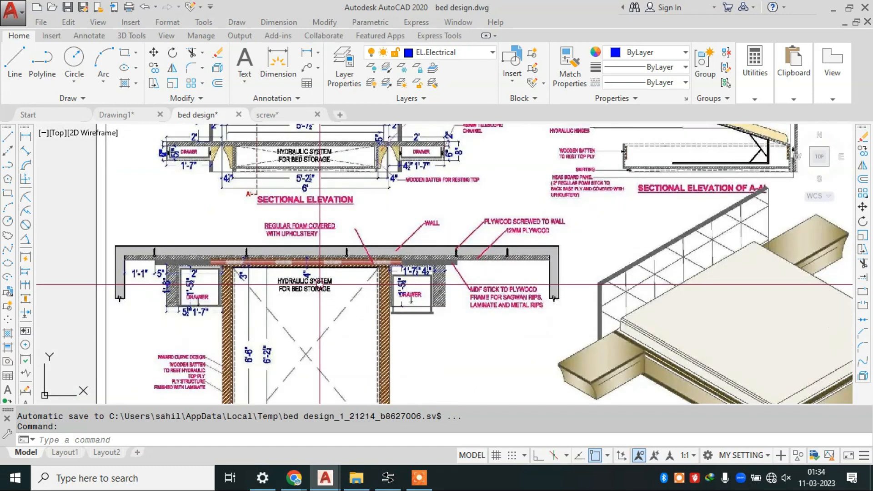
scroll(320, 285, down, 2)
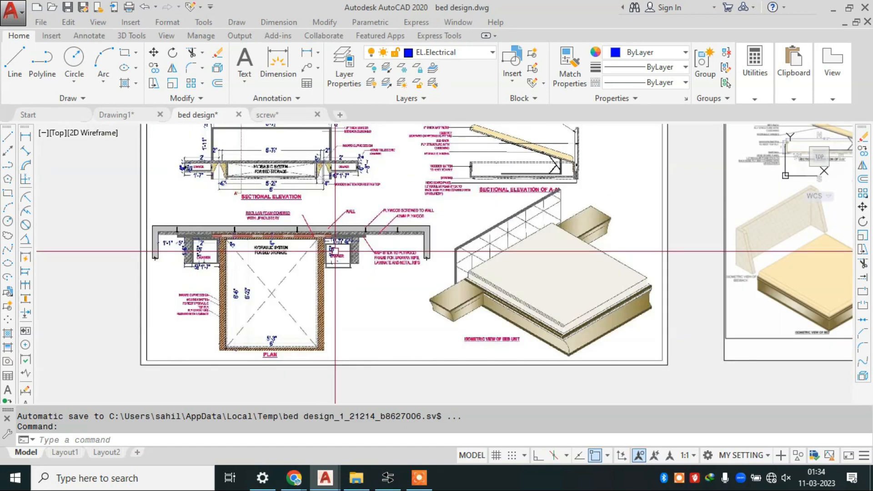
scroll(300, 248, up, 4)
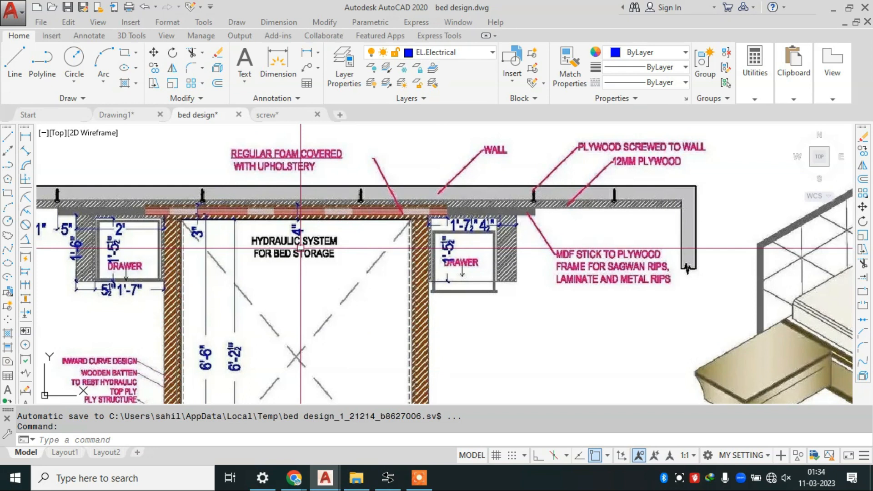
scroll(301, 248, down, 4)
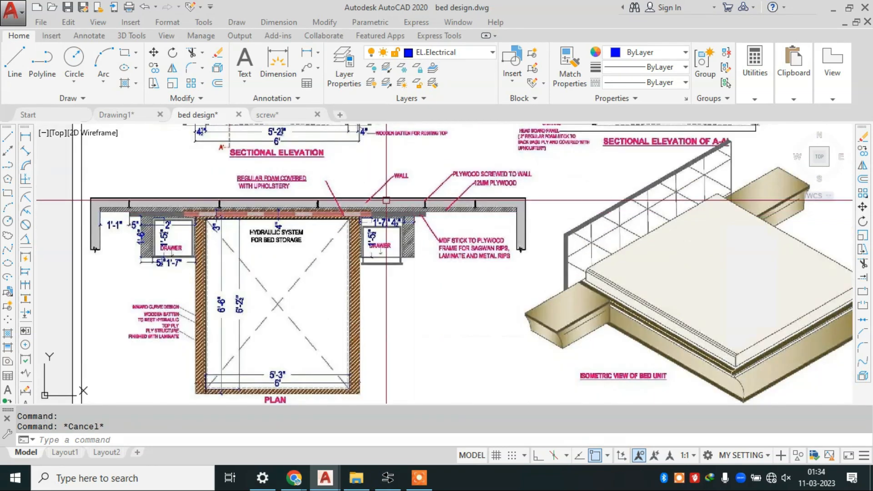
Look over the neighbouring bed and bedback detail sheet and examine the reference picture of the open hydraulic storage bed.
middle_drag(339, 187, 381, 316)
mouse_move(740, 213)
middle_down()
mouse_move(598, 223)
mouse_move(359, 186)
middle_up()
scroll(360, 187, down, 1)
scroll(422, 233, up, 2)
mouse_move(790, 231)
middle_down()
mouse_move(422, 233)
mouse_move(573, 224)
middle_up()
scroll(505, 207, down, 6)
scroll(400, 224, up, 2)
middle_drag(744, 207, 371, 277)
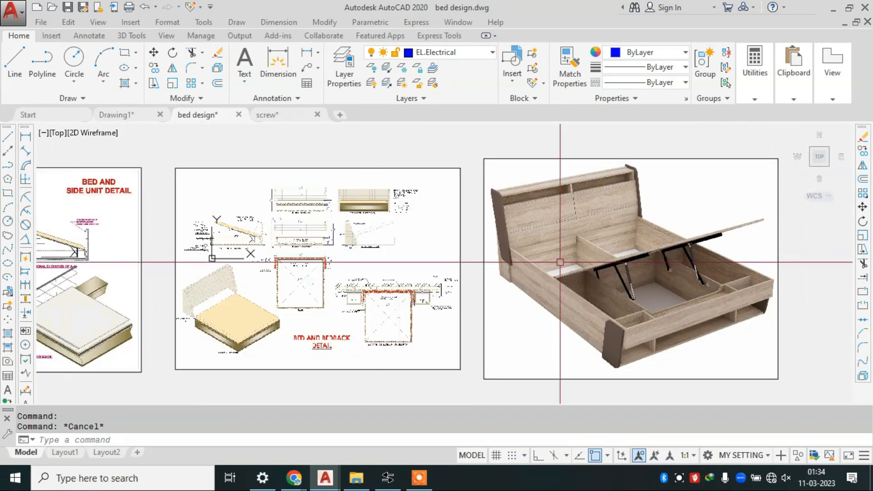
middle_drag(722, 259, 477, 240)
scroll(478, 239, up, 2)
middle_drag(357, 202, 469, 237)
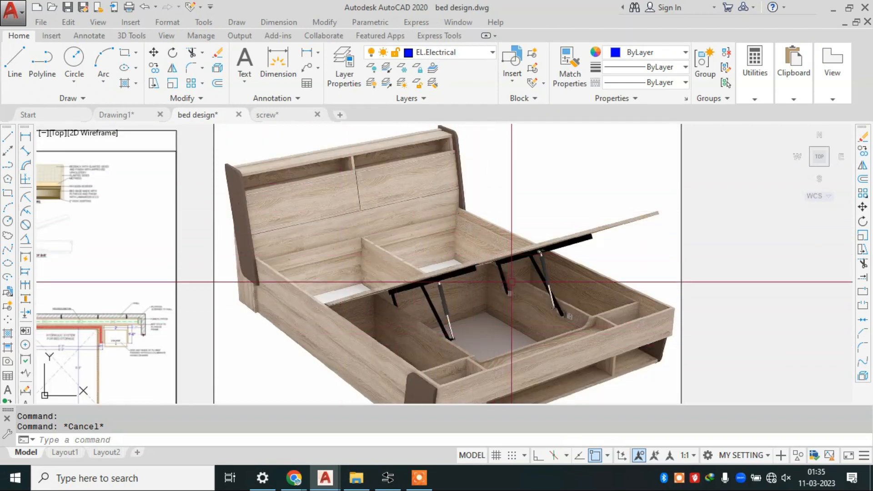
key(Escape)
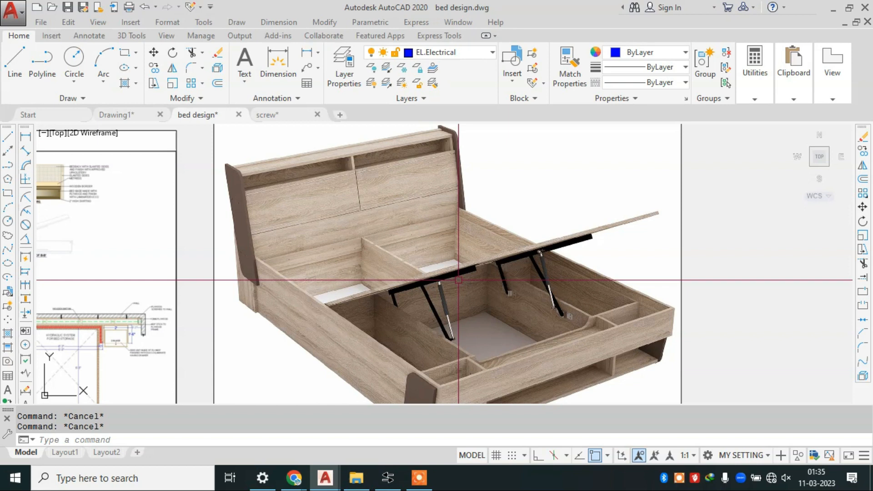
Review the bed and side unit plan, including the wall, plywood, upholstery and side drawer details.
scroll(459, 280, down, 6)
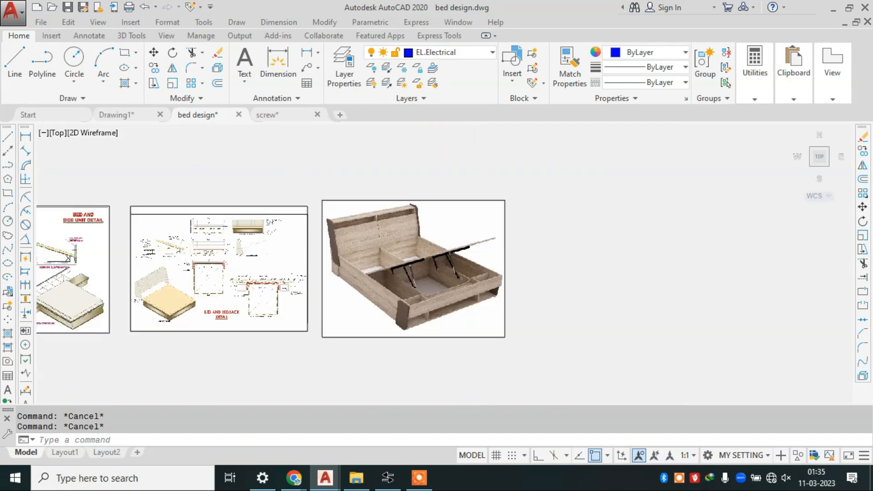
scroll(401, 291, up, 6)
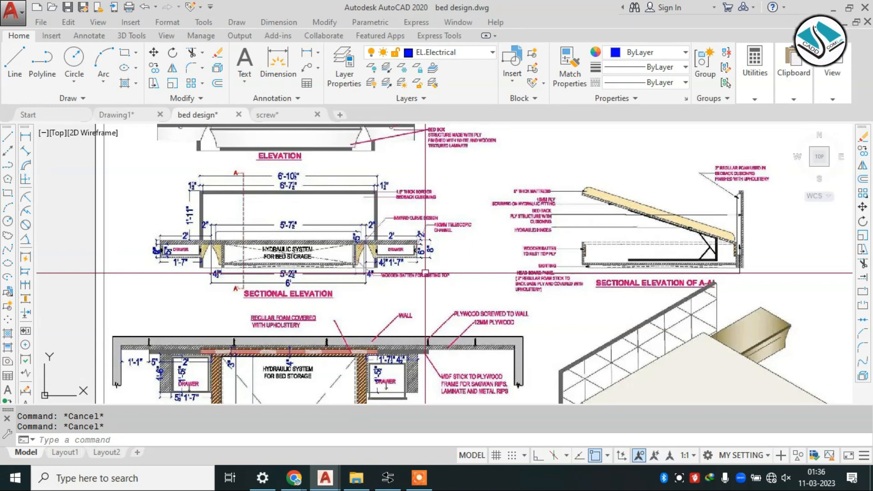
scroll(389, 195, down, 2)
scroll(325, 323, up, 2)
scroll(328, 319, up, 2)
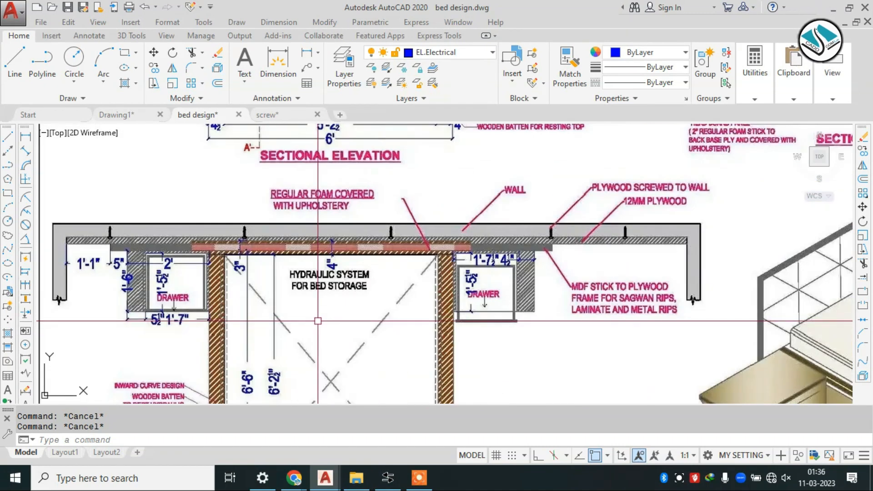
scroll(396, 205, down, 4)
scroll(416, 204, up, 2)
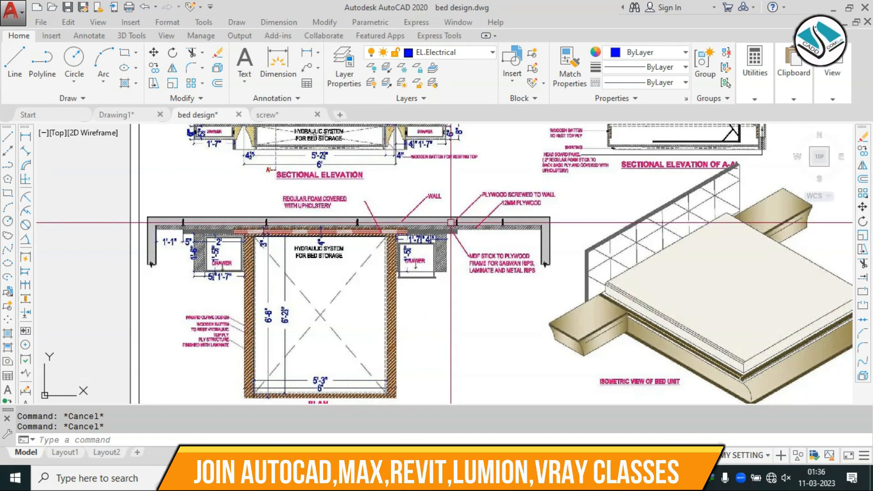
scroll(301, 223, up, 2)
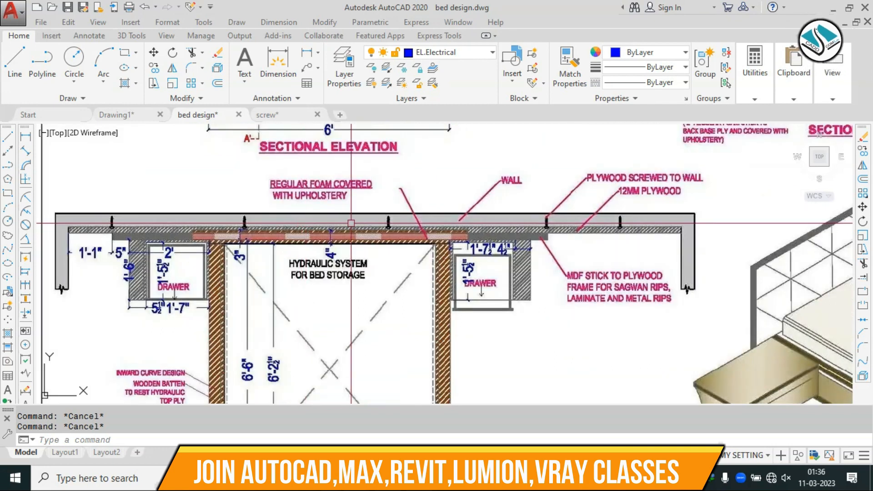
scroll(351, 223, down, 2)
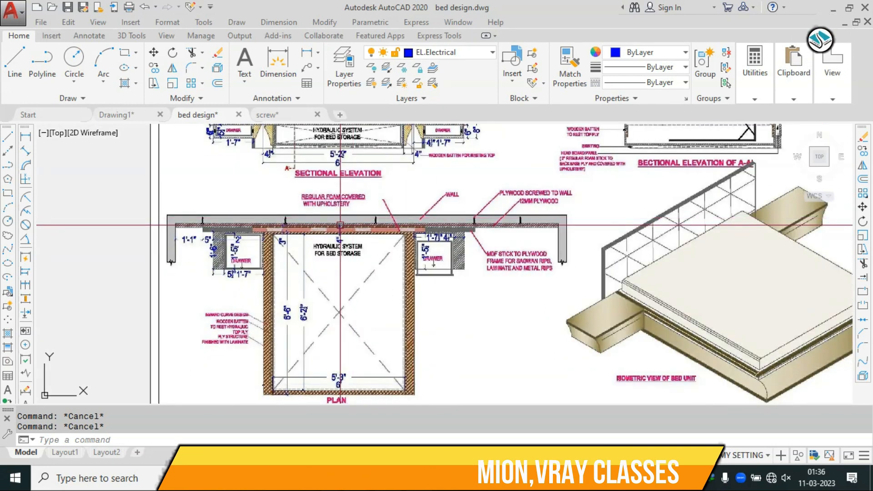
scroll(500, 196, up, 1)
scroll(632, 225, down, 2)
Inspect the hydraulic lift arms and storage compartments in the bed reference picture up close.
middle_drag(631, 225, 182, 227)
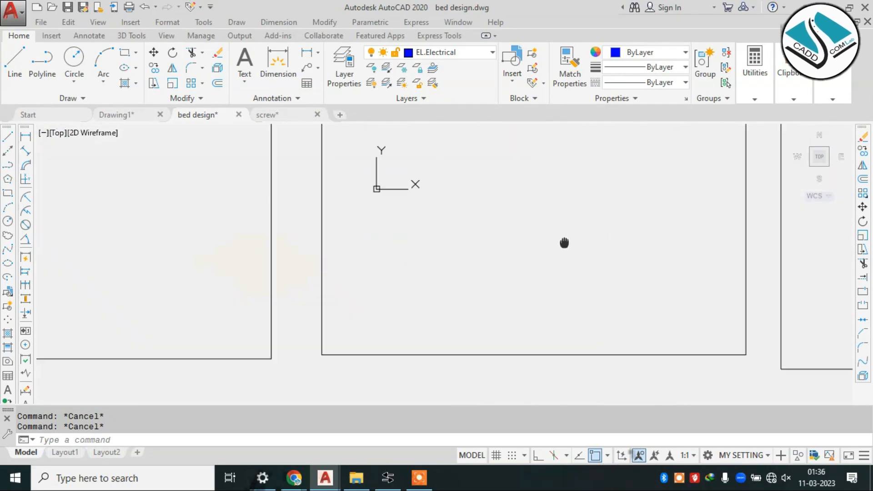
scroll(453, 242, down, 3)
scroll(382, 237, up, 4)
scroll(382, 237, down, 1)
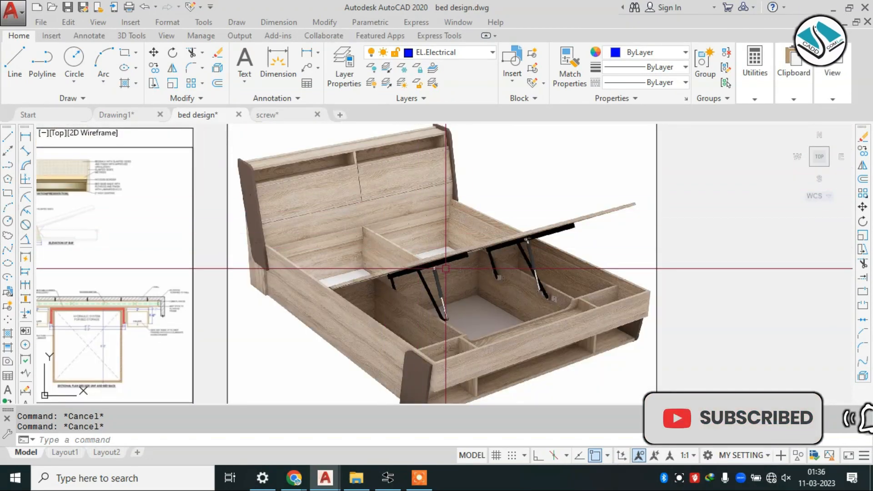
scroll(450, 263, up, 2)
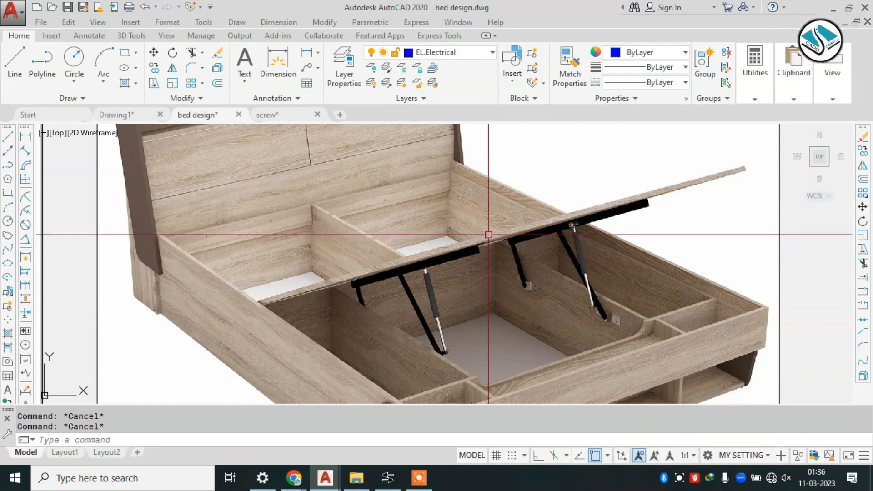
scroll(473, 214, down, 2)
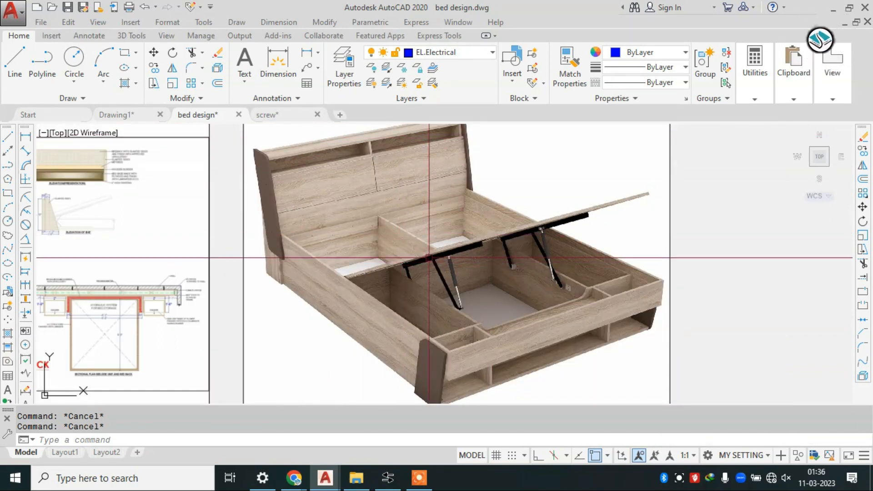
scroll(452, 215, up, 4)
scroll(448, 252, down, 4)
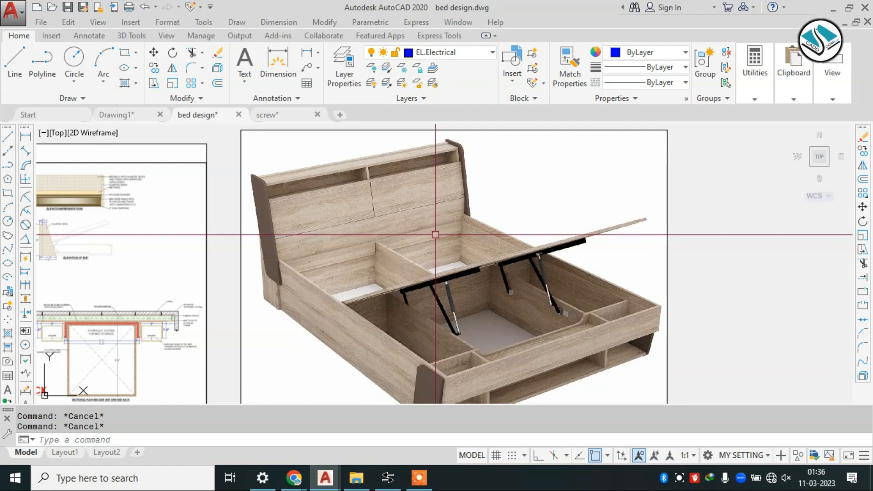
Compare the plan with the sectional elevation and the hydraulic hinge section A-A' on the bed and side unit sheet.
scroll(516, 209, down, 8)
scroll(305, 244, up, 8)
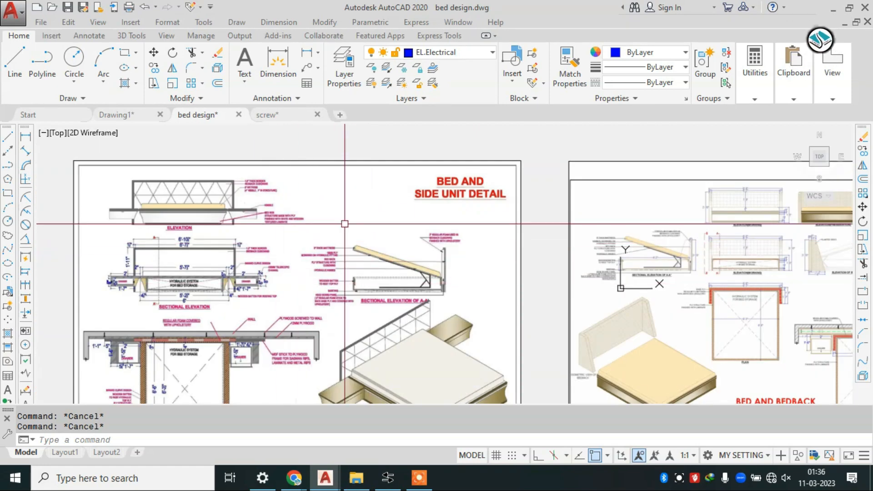
scroll(297, 254, up, 5)
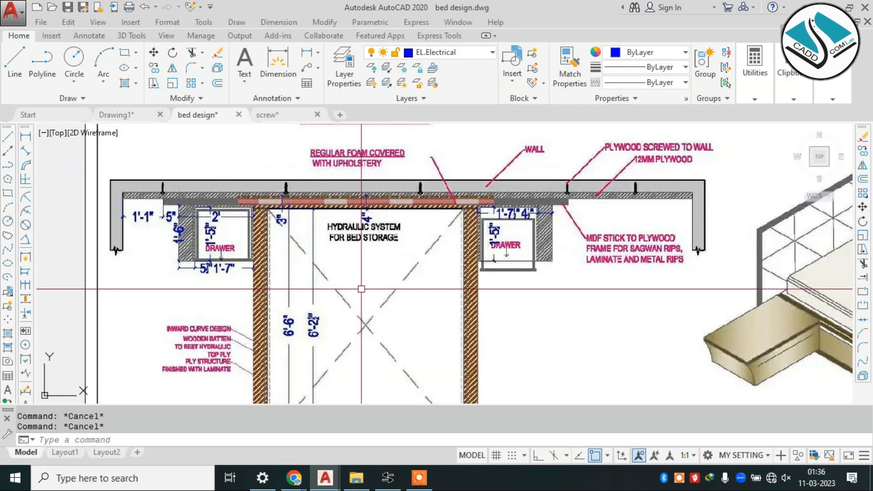
scroll(360, 290, down, 4)
scroll(382, 254, up, 5)
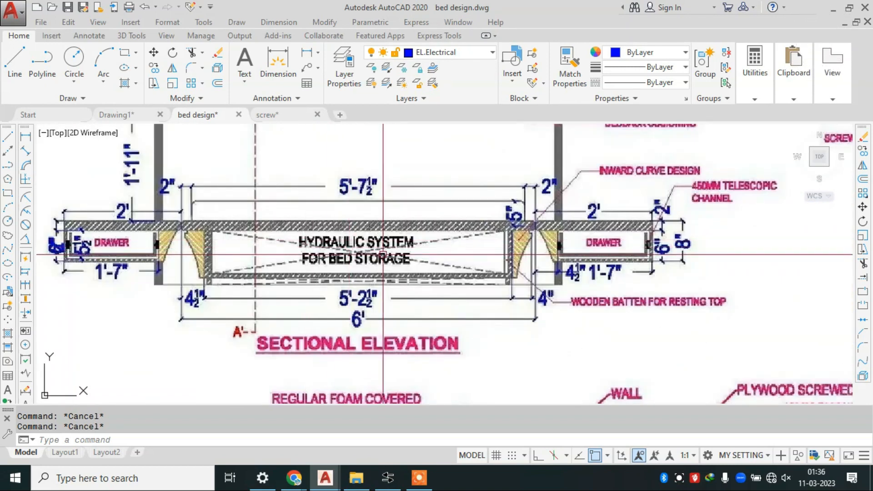
scroll(383, 255, down, 2)
scroll(364, 184, down, 2)
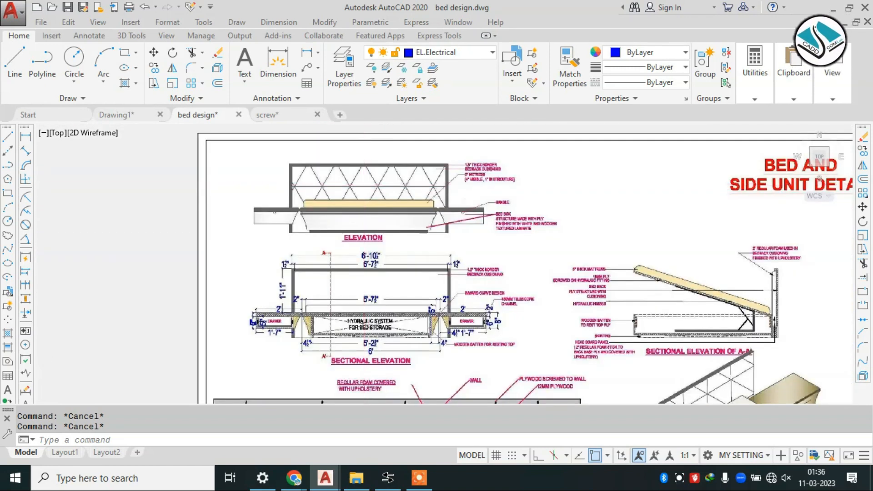
scroll(364, 184, down, 1)
scroll(473, 261, up, 5)
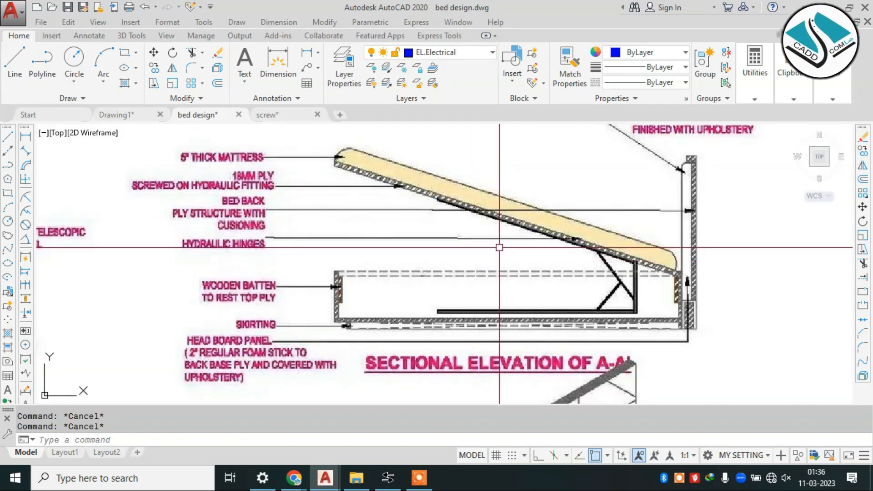
Set the drawing units' length type to Architectural, after trying Decimal, and apply the units.
scroll(464, 238, down, 5)
middle_drag(351, 302, 380, 221)
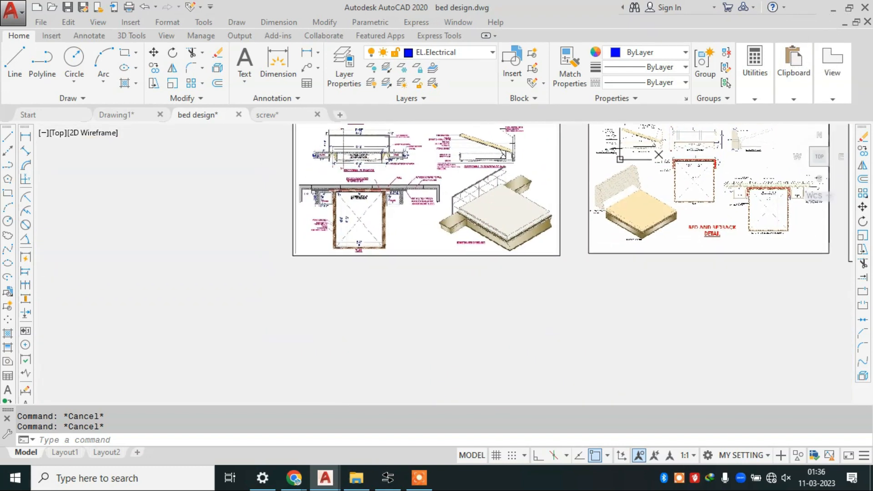
scroll(444, 254, up, 5)
mouse_move(557, 301)
middle_down()
mouse_move(531, 291)
mouse_move(547, 243)
middle_up()
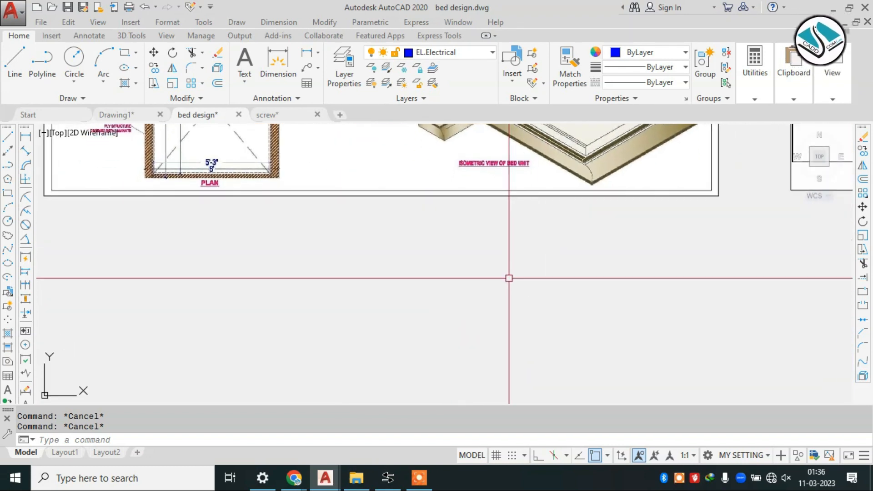
key(Return)
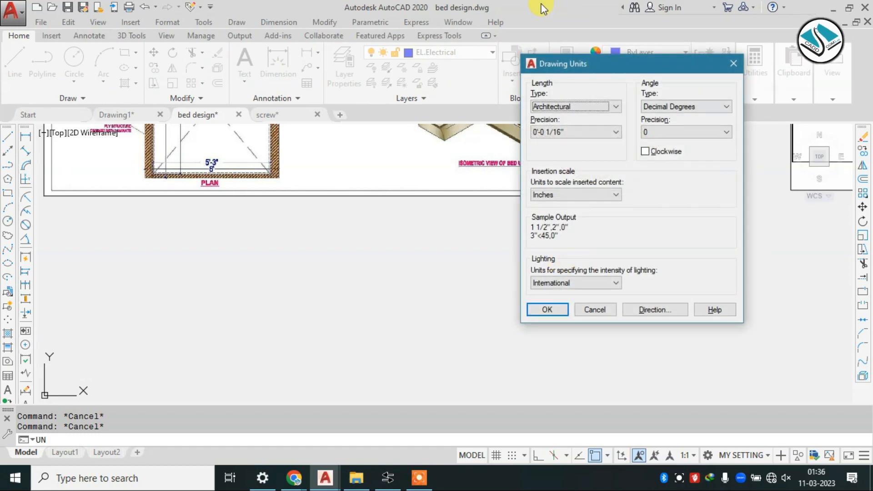
drag(598, 60, 392, 106)
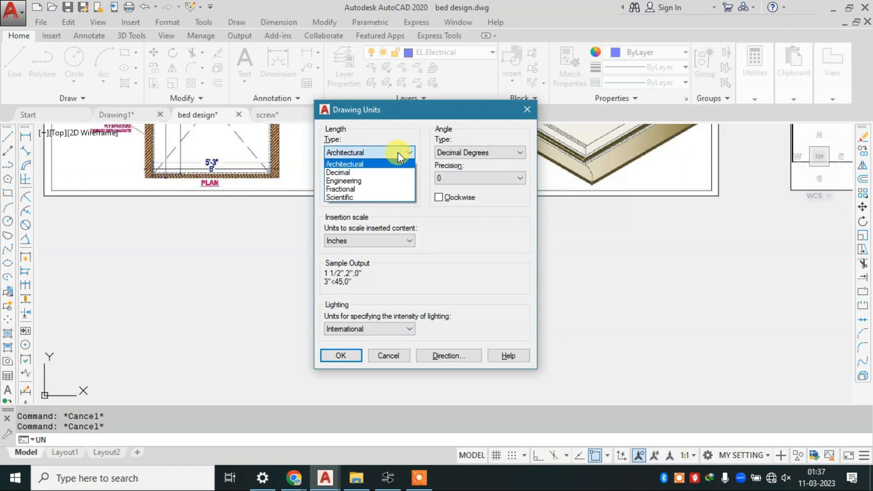
click(371, 173)
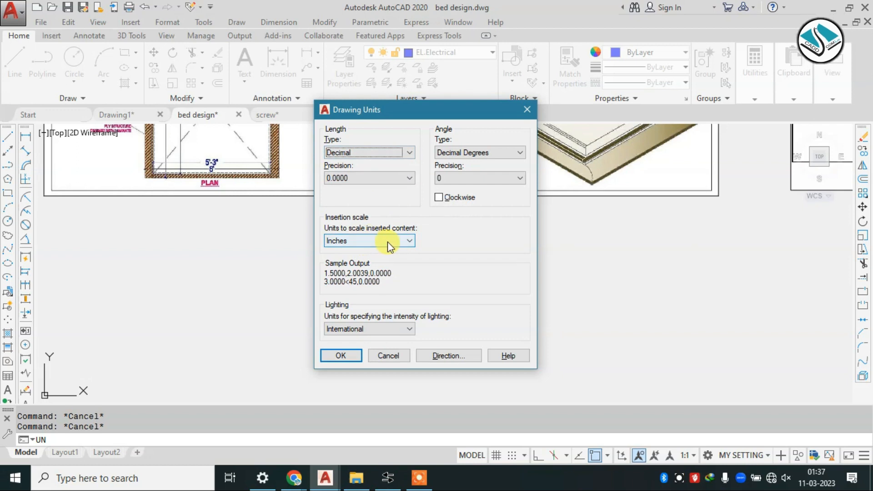
click(382, 153)
click(363, 161)
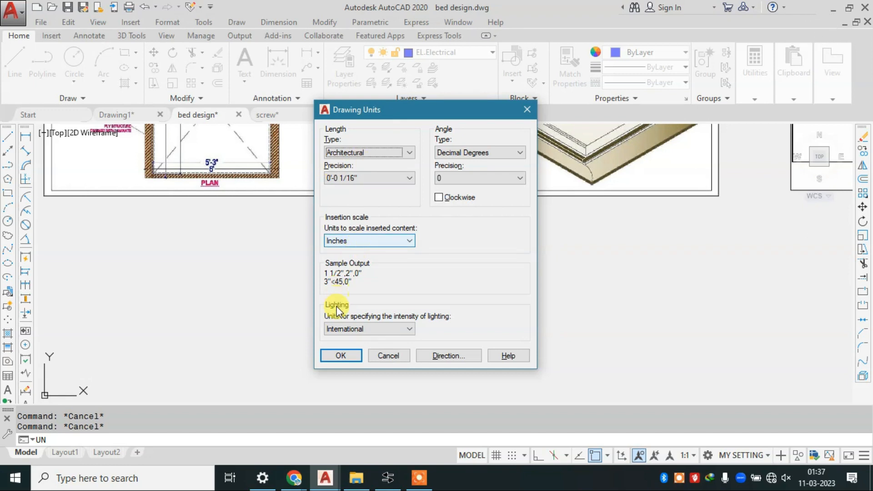
click(341, 356)
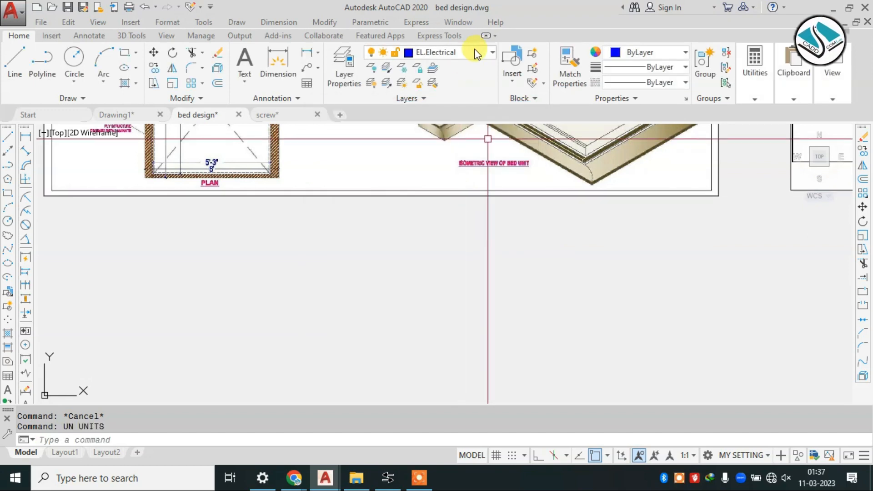
click(475, 55)
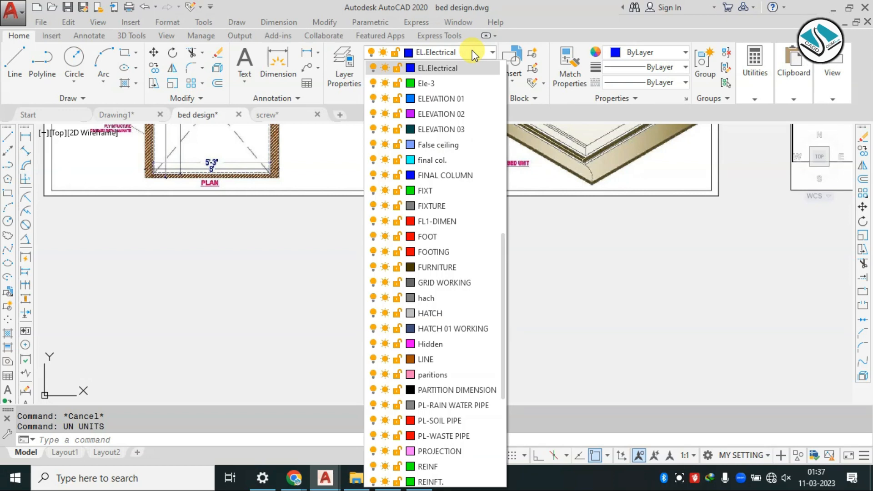
scroll(444, 289, up, 7)
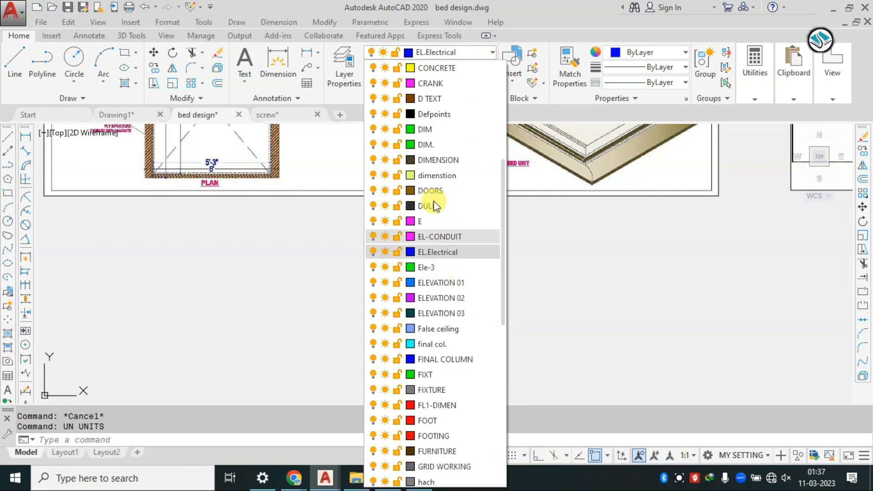
scroll(433, 161, up, 3)
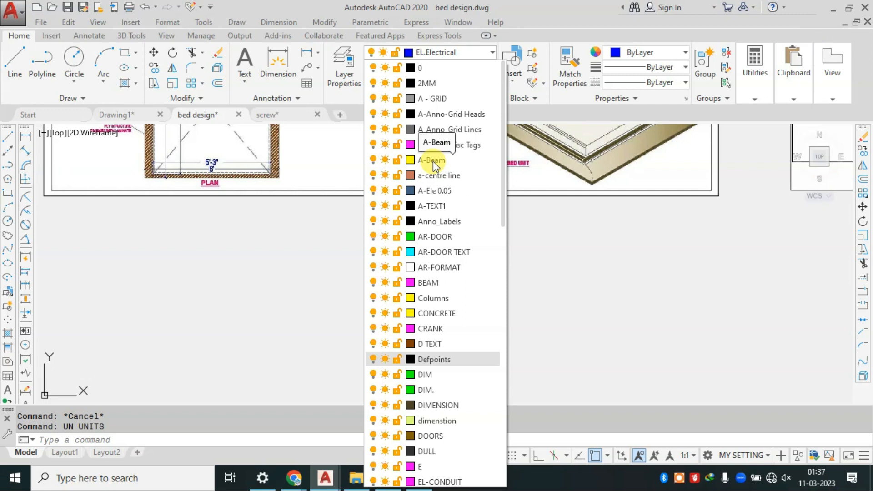
key(Escape)
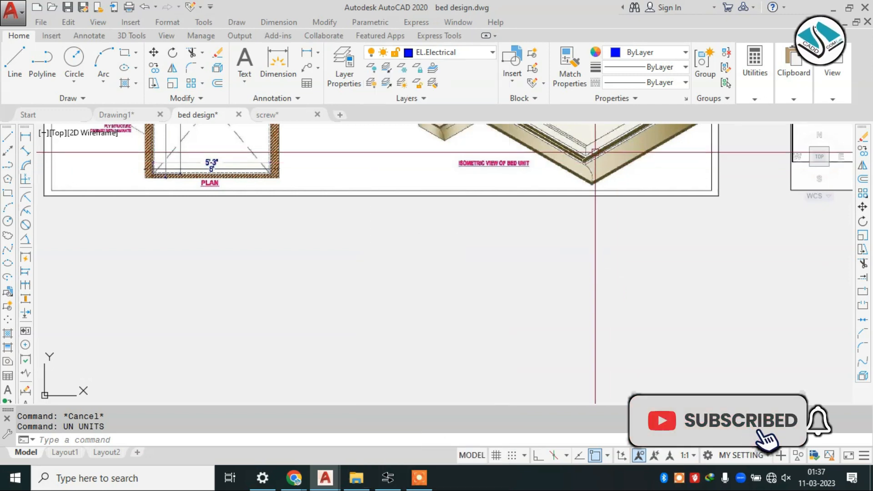
Turn on lineweight display in the lineweight settings.
text(lw)
key(Return)
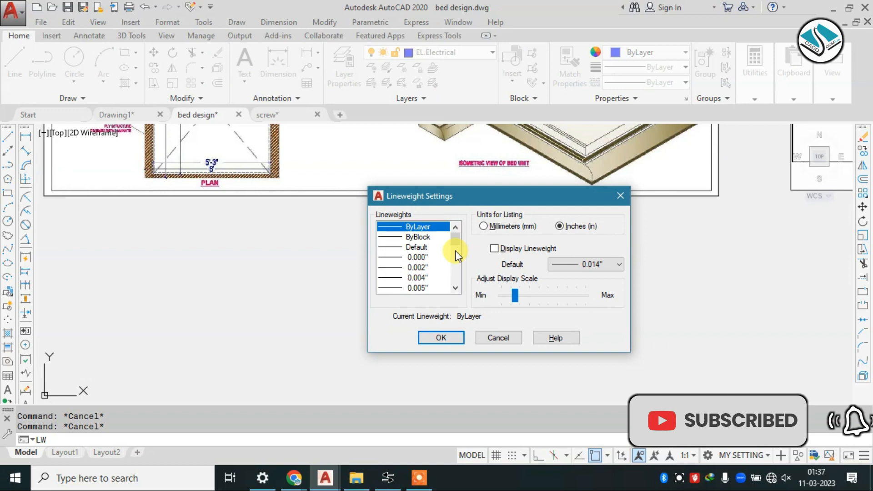
click(513, 249)
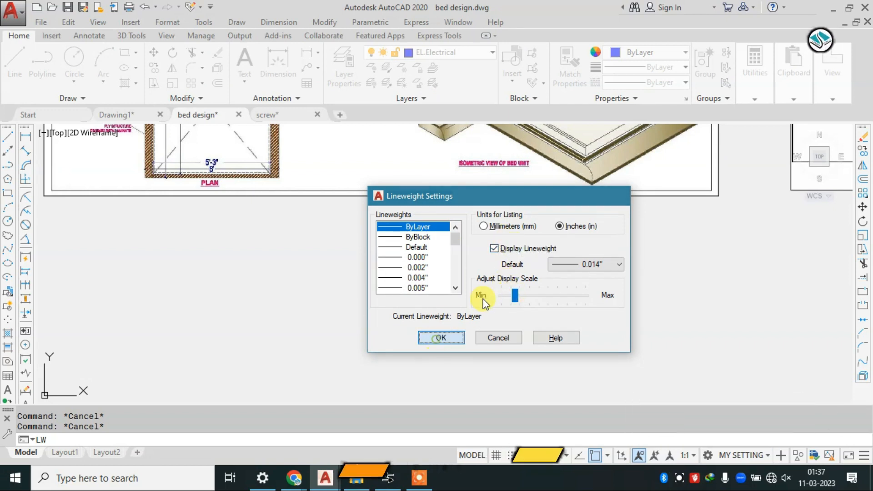
key(Return)
Turn on Ortho and draw a horizontal test line in the empty area below the bed and side unit sheet.
text(l)
key(Return)
click(324, 287)
key(F8)
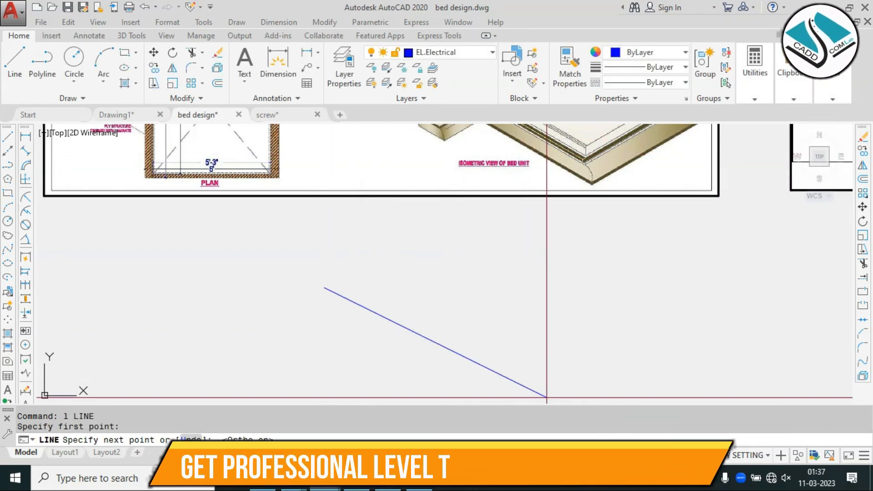
click(596, 287)
key(Escape)
click(400, 287)
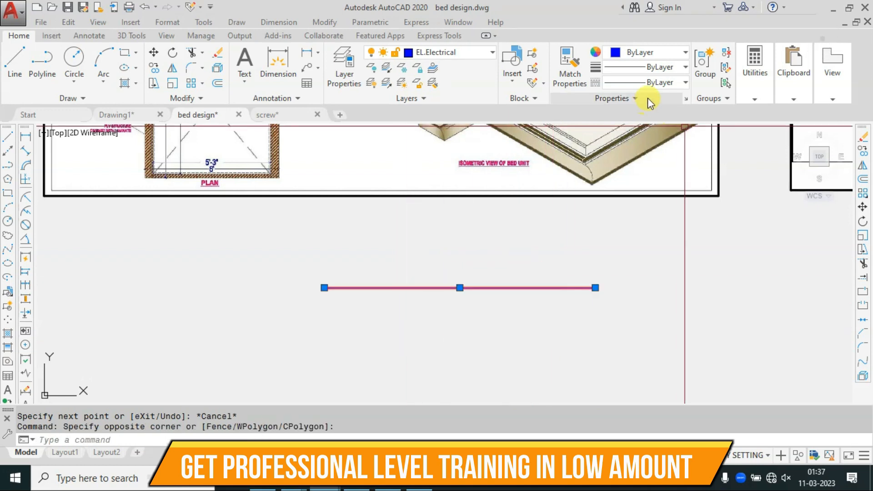
click(659, 81)
key(Escape)
key(Escape)
key(Escape)
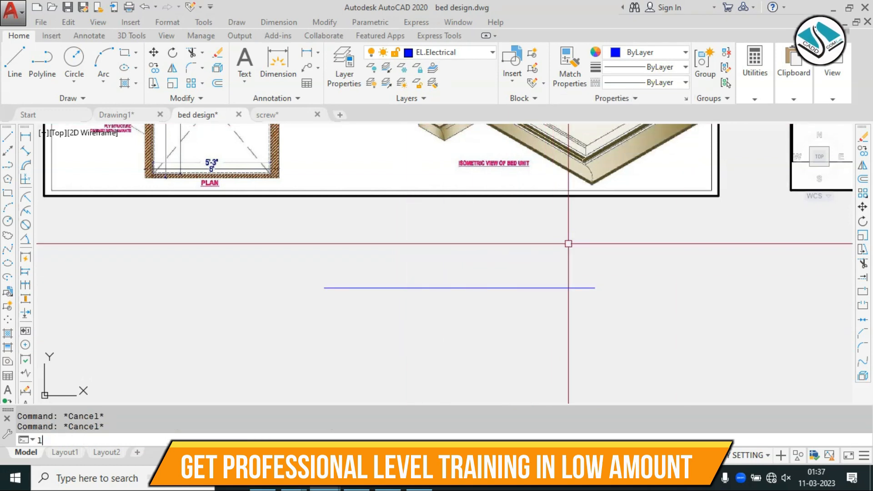
Increase the lineweight display scale slightly in the lineweight settings.
text(LW)
key(Return)
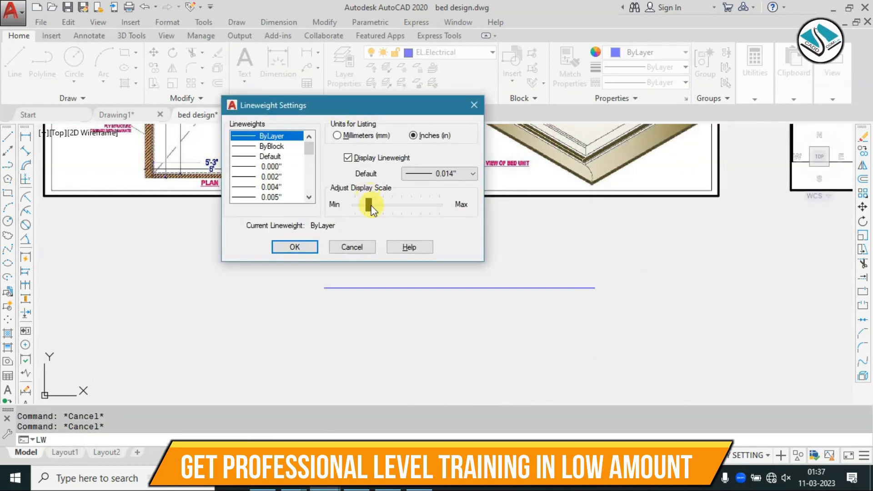
click(294, 247)
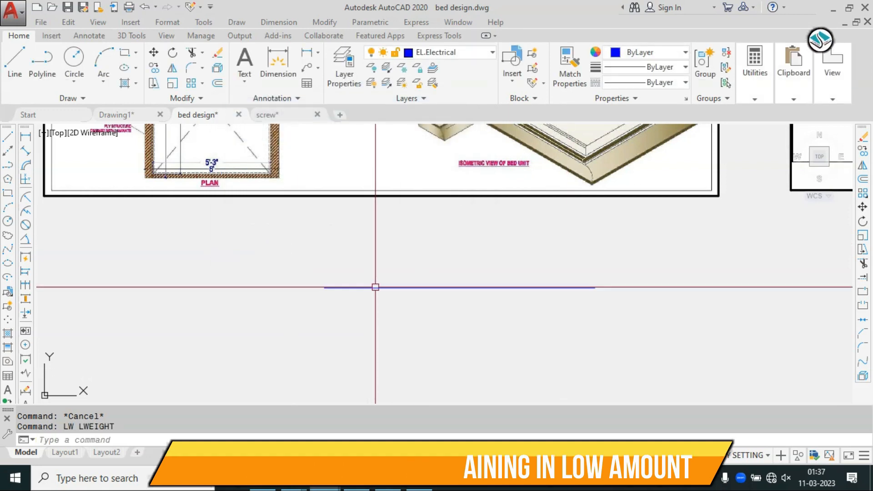
Set the default lineweight to 0.016" in the lineweight settings.
scroll(522, 296, up, 2)
key(Escape)
text(lw)
key(Return)
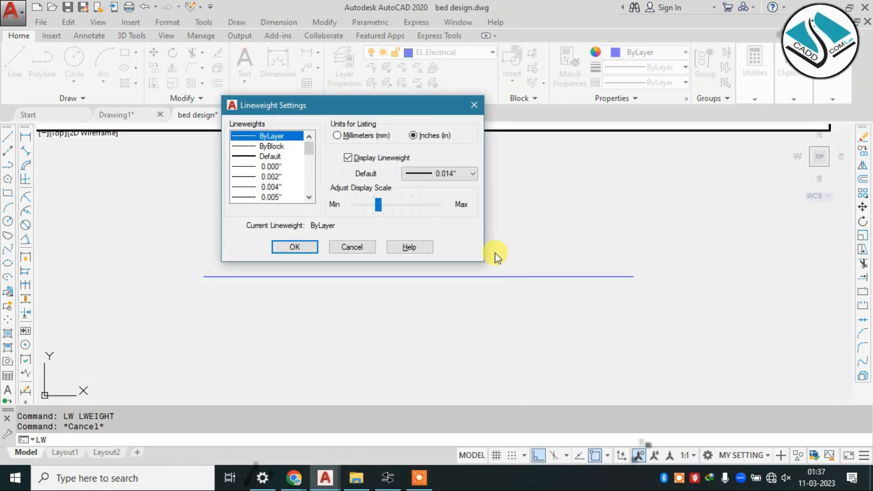
click(453, 174)
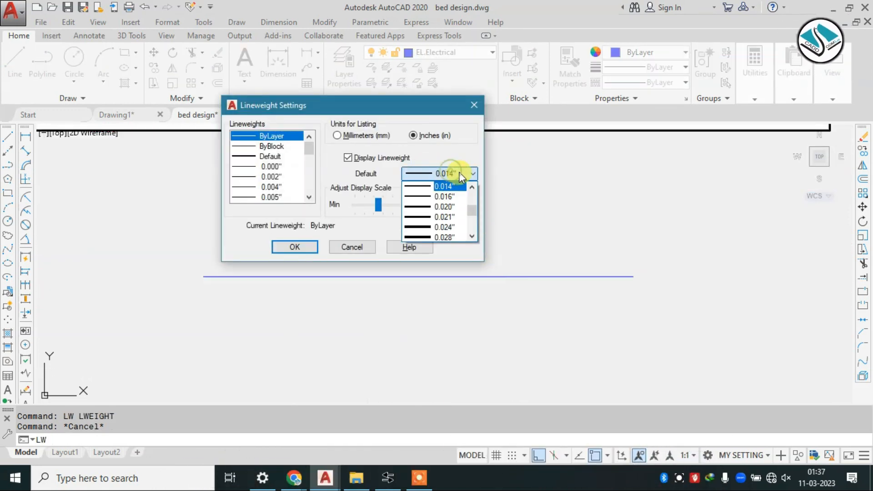
click(310, 252)
click(431, 293)
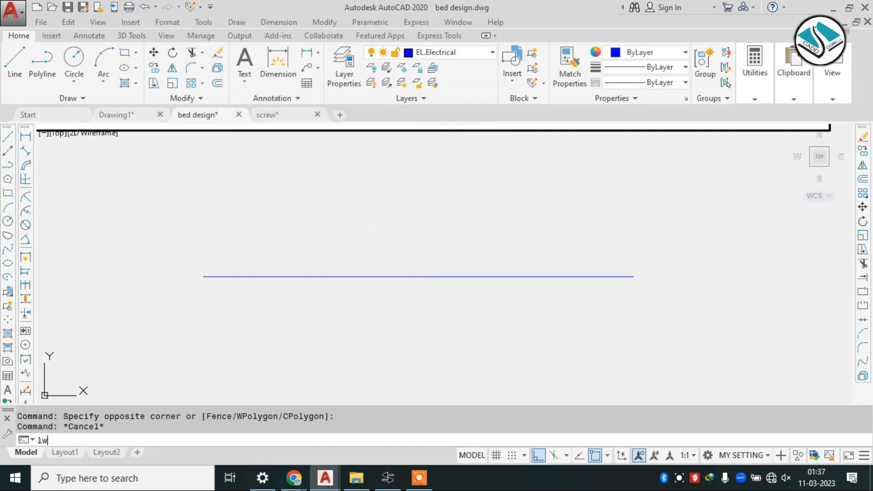
Set the default lineweight to 0.020" in the lineweight settings.
key(Return)
click(452, 174)
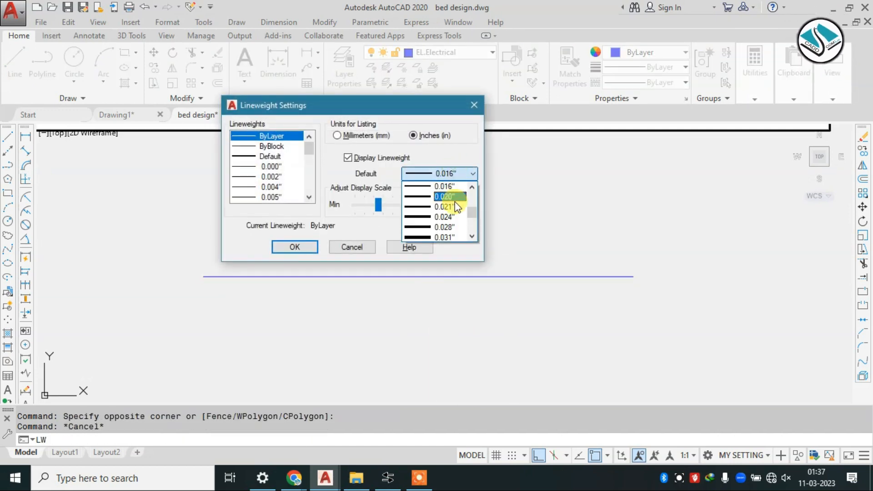
click(456, 197)
click(303, 247)
Assign a heavier individual lineweight to the horizontal test line.
click(463, 238)
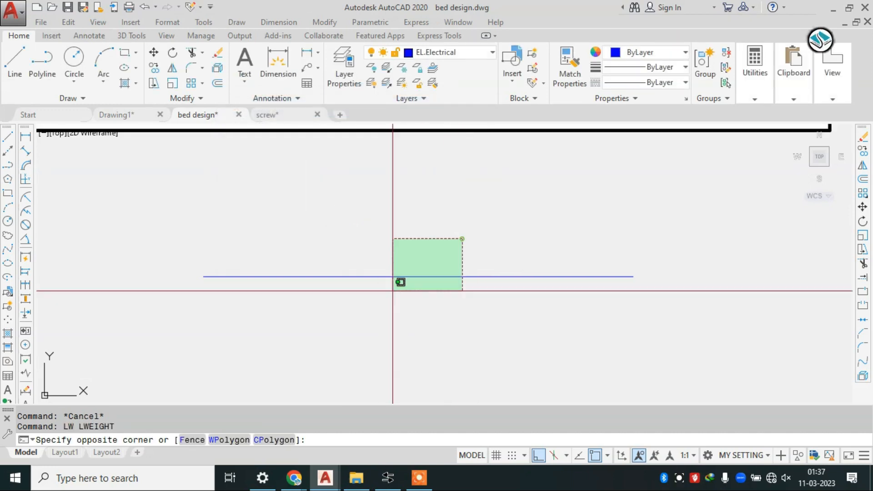
click(394, 289)
click(670, 85)
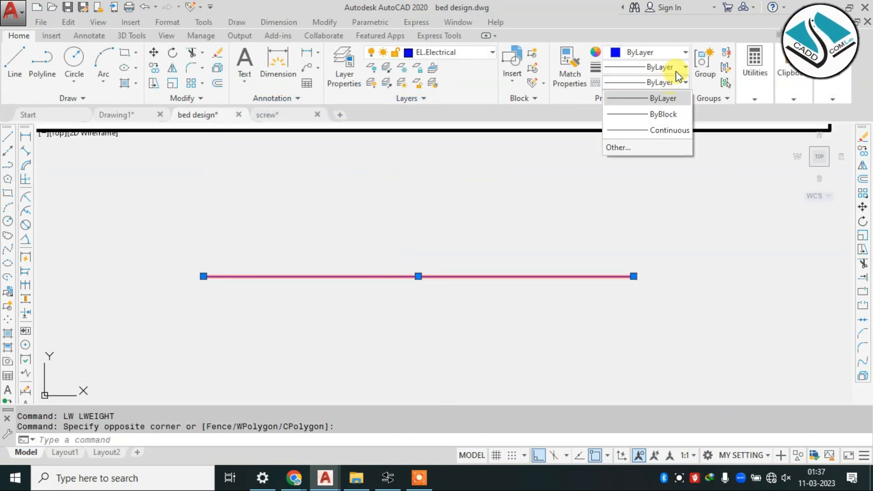
click(677, 68)
scroll(668, 182, down, 1)
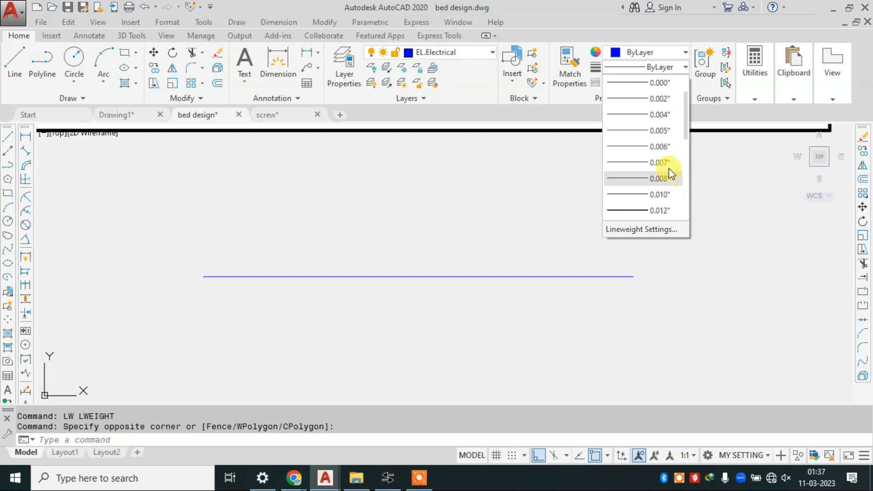
click(666, 209)
key(Escape)
Reduce the lineweight display scale a little, then bring it down to the minimum.
key(Return)
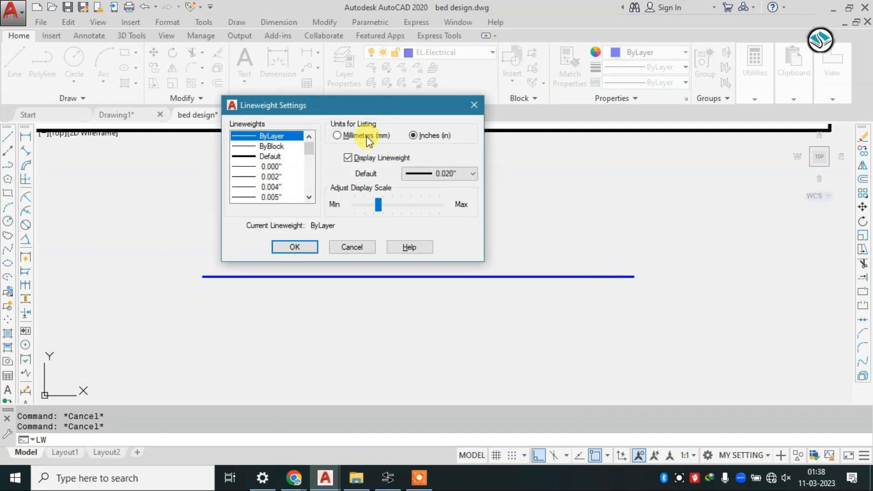
drag(379, 206, 374, 206)
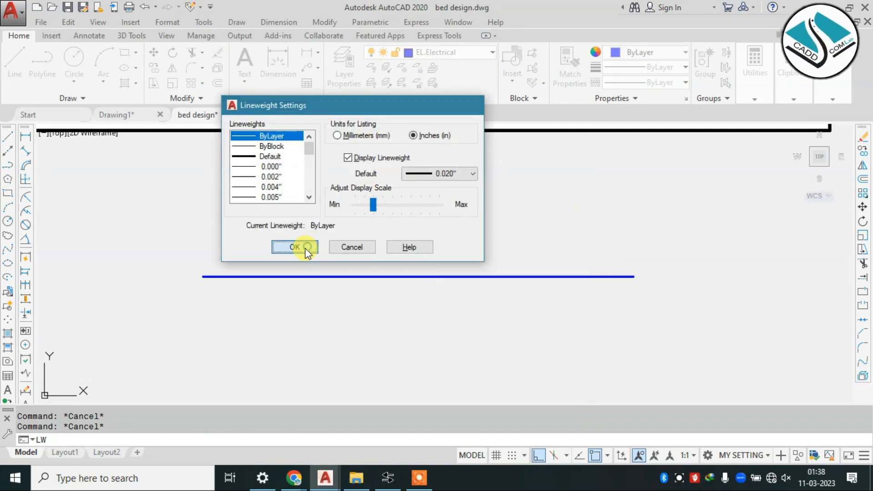
click(305, 247)
key(Return)
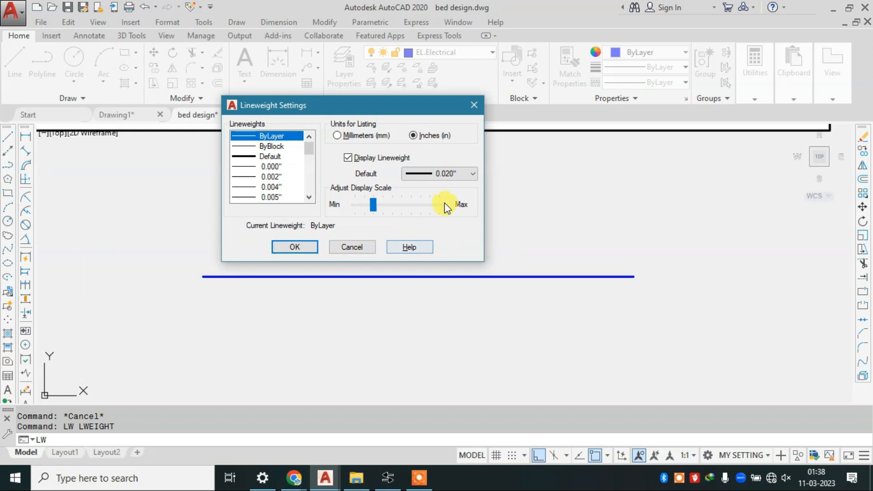
drag(370, 206, 329, 208)
click(287, 248)
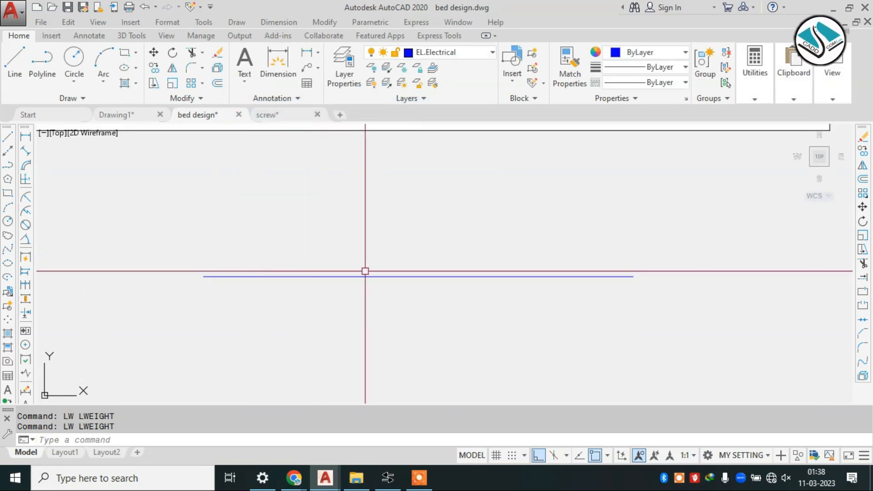
Set the lineweight display scale slightly above the minimum and apply the lineweight settings.
key(Return)
click(356, 205)
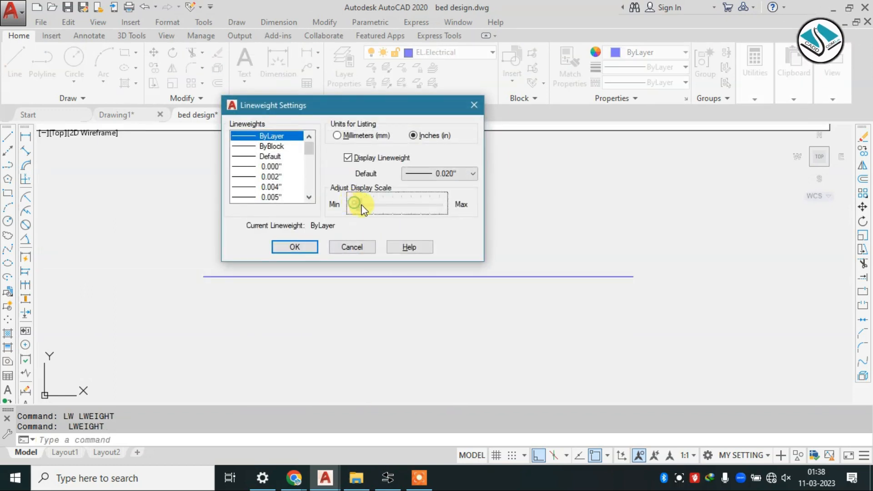
click(294, 247)
key(Return)
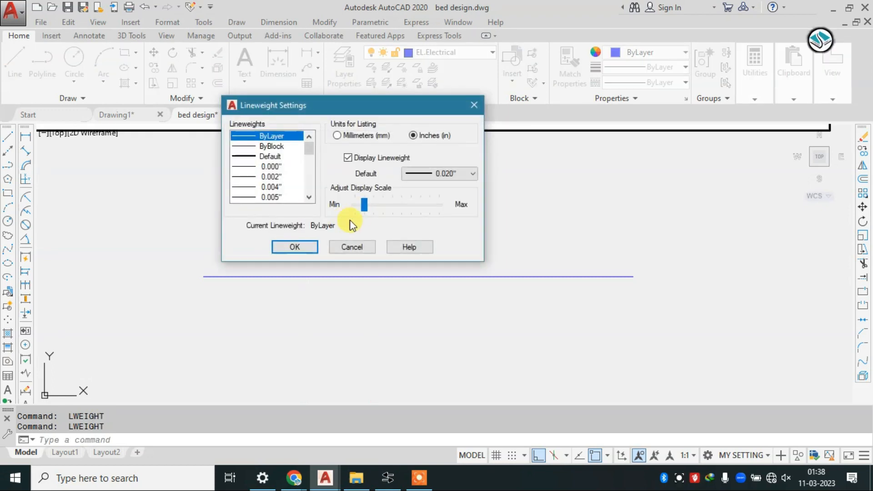
click(293, 248)
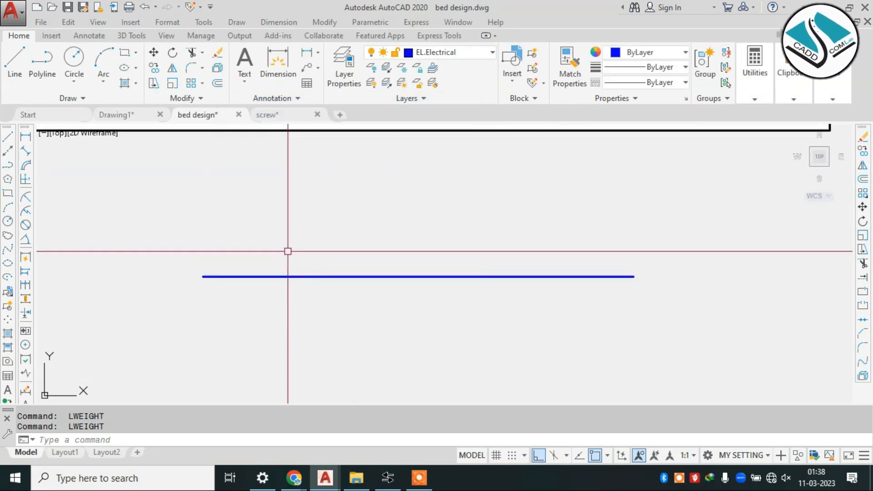
key(Escape)
Erase the horizontal test line below the bed and side unit sheet.
scroll(402, 264, down, 5)
scroll(417, 285, up, 4)
scroll(388, 273, down, 4)
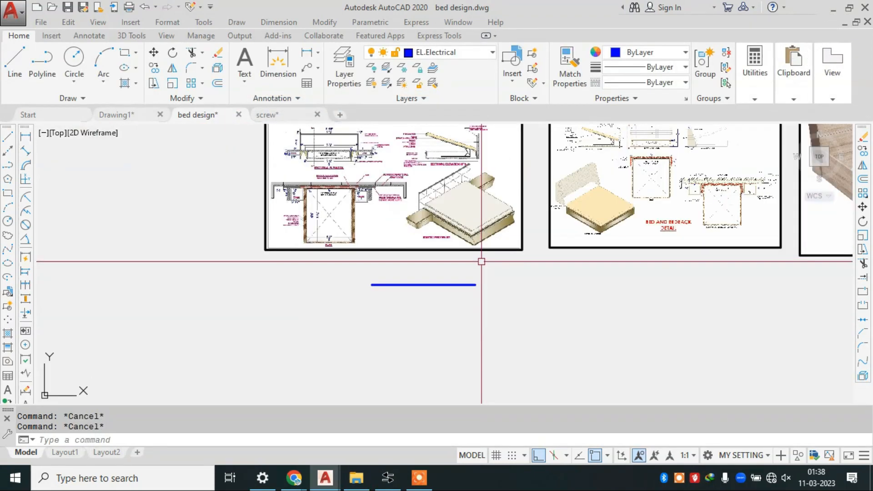
scroll(482, 259, up, 2)
drag(474, 246, 406, 300)
text(e)
key(Return)
Examine the bed plan and the isometric view on the bed and side unit sheet.
scroll(364, 227, down, 2)
scroll(348, 216, up, 6)
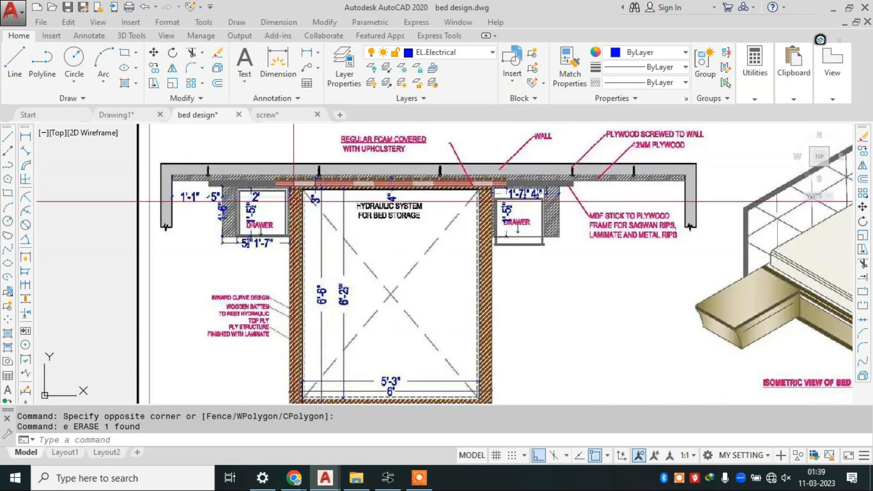
scroll(298, 201, down, 3)
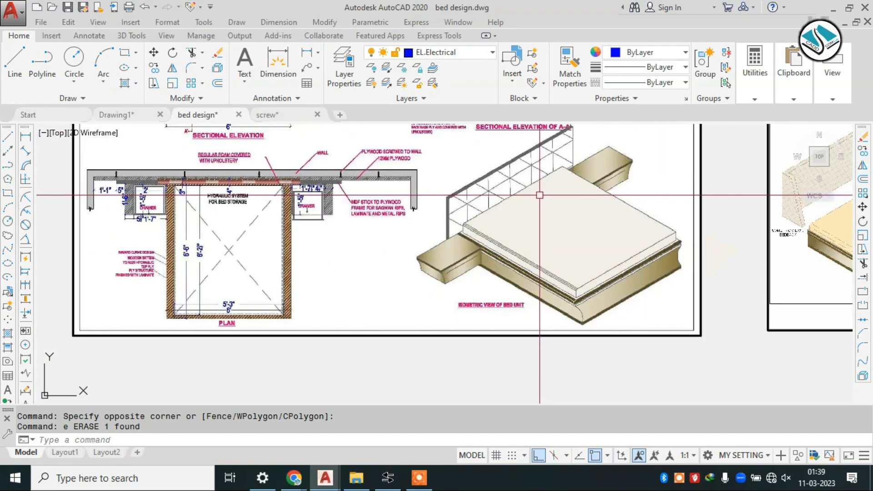
Draw a 6'6" horizontal line for the bed plan's top edge in the empty space below the bed and side unit sheet.
scroll(351, 188, up, 1)
scroll(332, 185, up, 2)
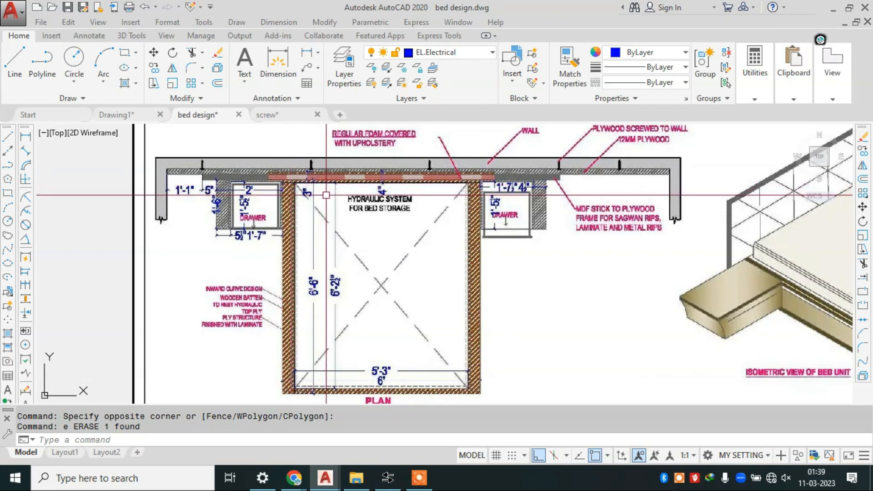
scroll(317, 303, up, 2)
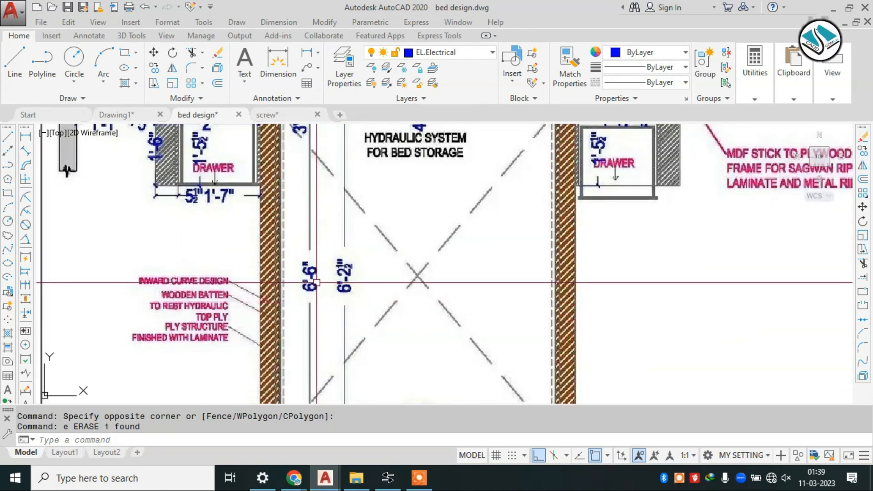
scroll(319, 302, down, 3)
scroll(352, 252, up, 1)
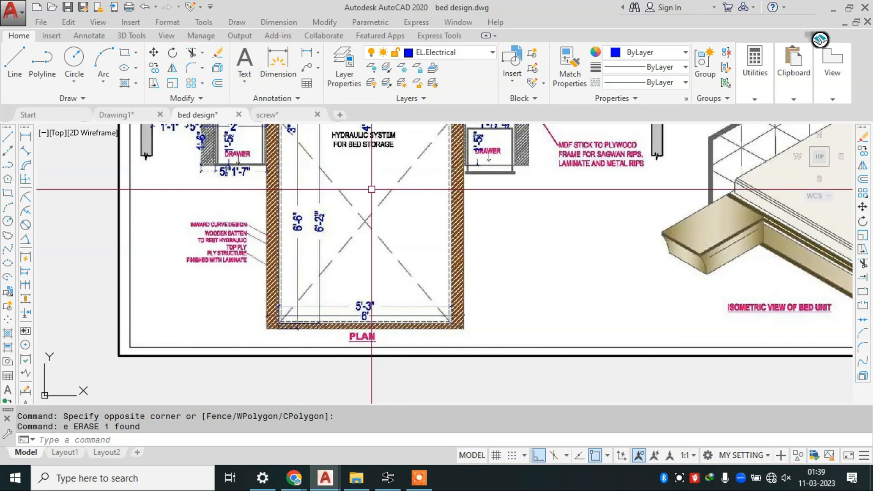
text(l)
key(Return)
scroll(357, 184, down, 6)
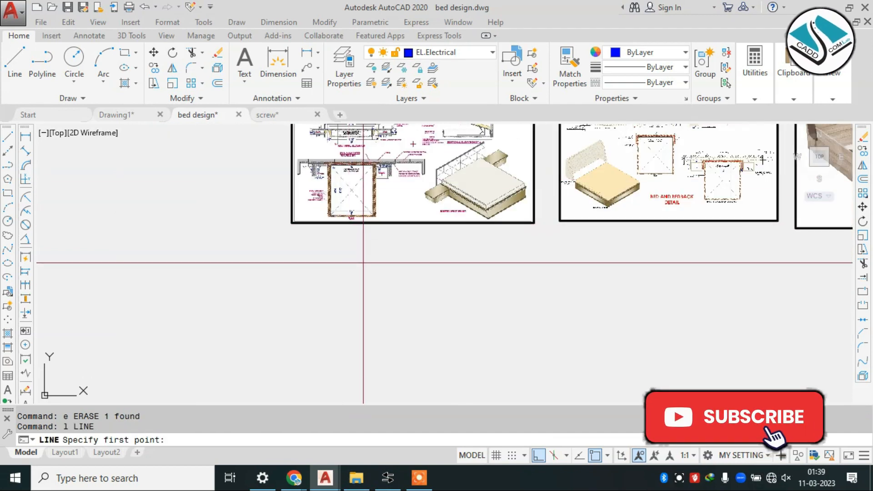
click(357, 299)
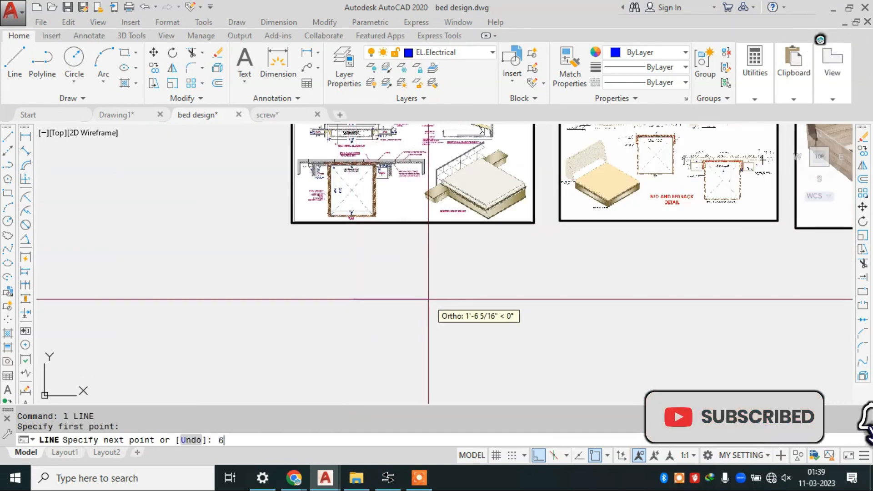
text(6'6")
key(Return)
Continue the line 6'6" straight down for the right edge, and add a bottom edge running left past the top edge's start.
scroll(408, 254, down, 2)
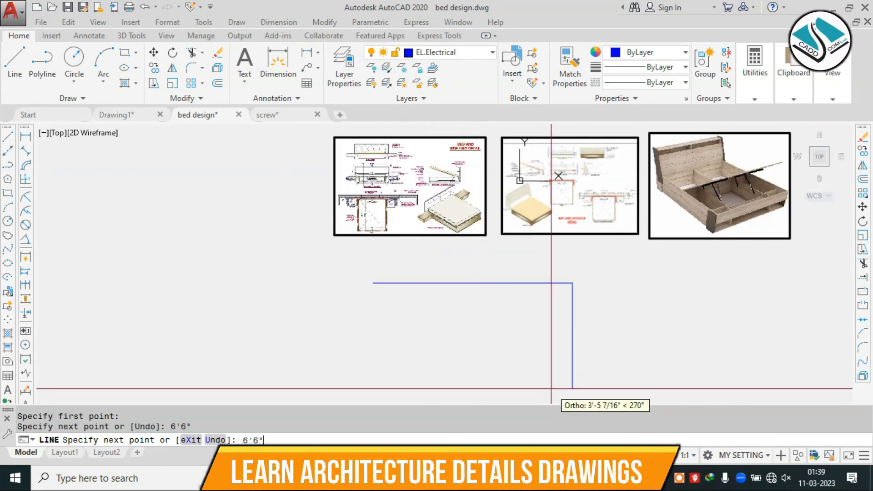
key(Return)
scroll(494, 319, down, 4)
click(416, 367)
key(Escape)
Draw the left edge straight down from the top edge's left end, reaching past the bottom line.
key(Return)
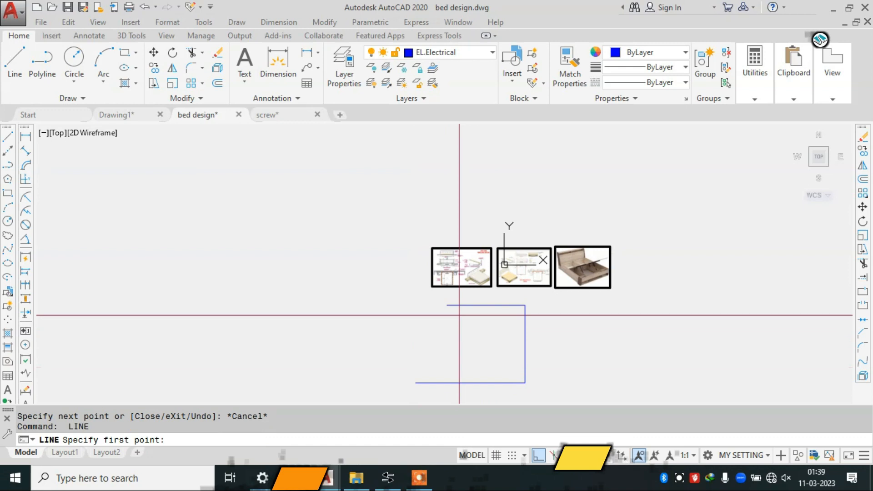
click(447, 305)
middle_drag(460, 347, 450, 314)
scroll(448, 245, up, 3)
middle_drag(462, 371, 424, 220)
click(410, 374)
key(Escape)
Trim the overhanging ends of the left and bottom lines at the lower-left corner to close the bed outline.
text(tr)
key(Return)
key(Return)
click(369, 303)
click(365, 374)
click(423, 360)
click(338, 374)
key(Escape)
key(Escape)
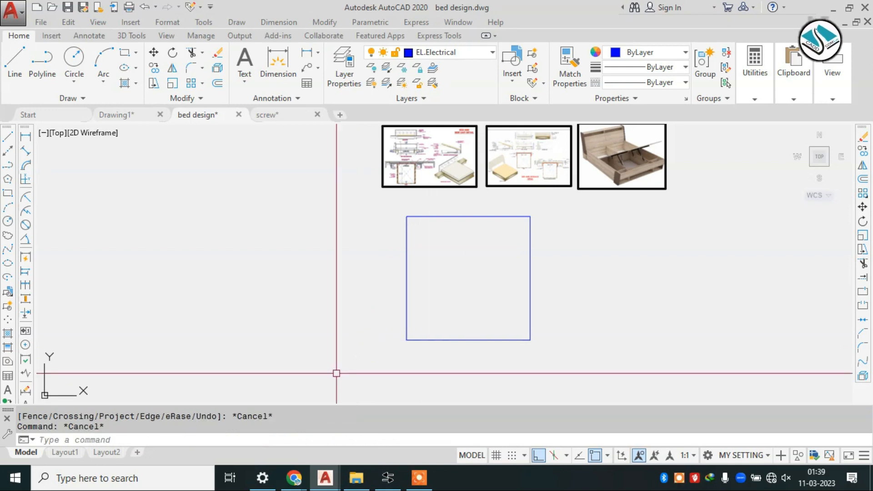
Offset the outline's right edge 5'3" inward to the left.
text(o)
key(Return)
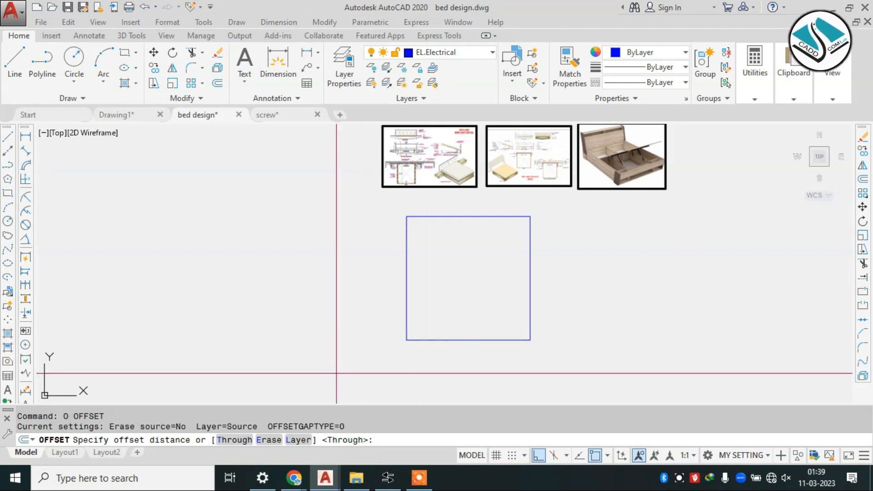
scroll(437, 177, up, 8)
scroll(413, 176, down, 6)
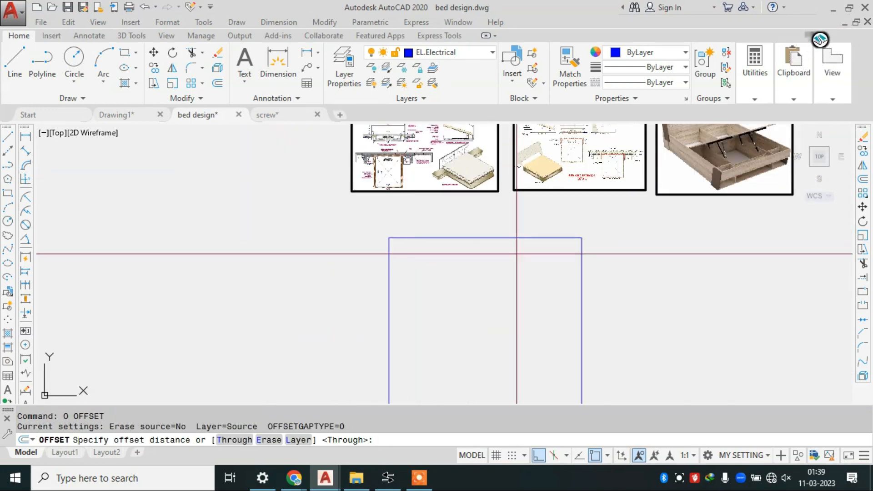
text(5'3")
key(Return)
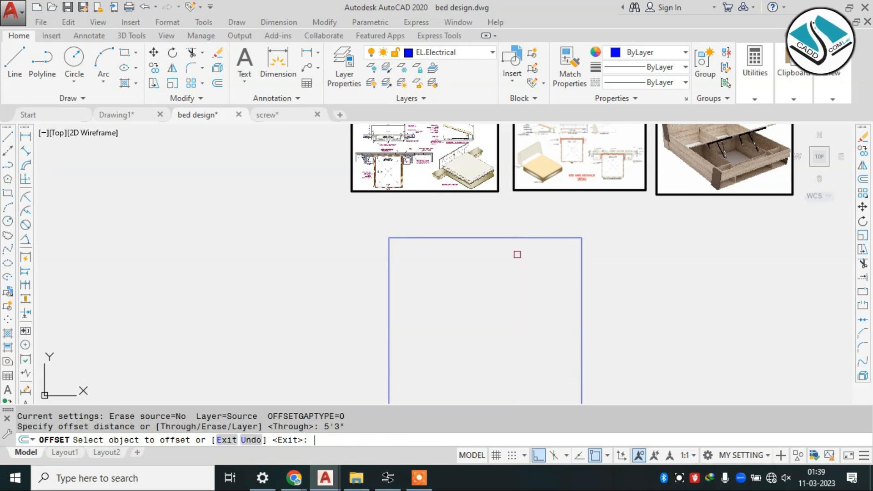
click(579, 296)
click(419, 328)
middle_drag(416, 257, 359, 177)
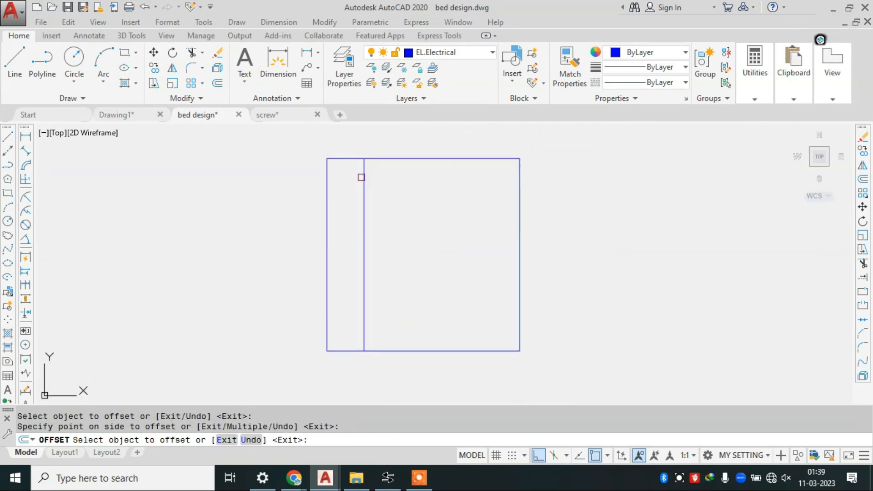
key(Escape)
Trim the top and bottom edges back to the offset line and erase the leftover outer left edge.
text(r)
click(350, 146)
click(317, 364)
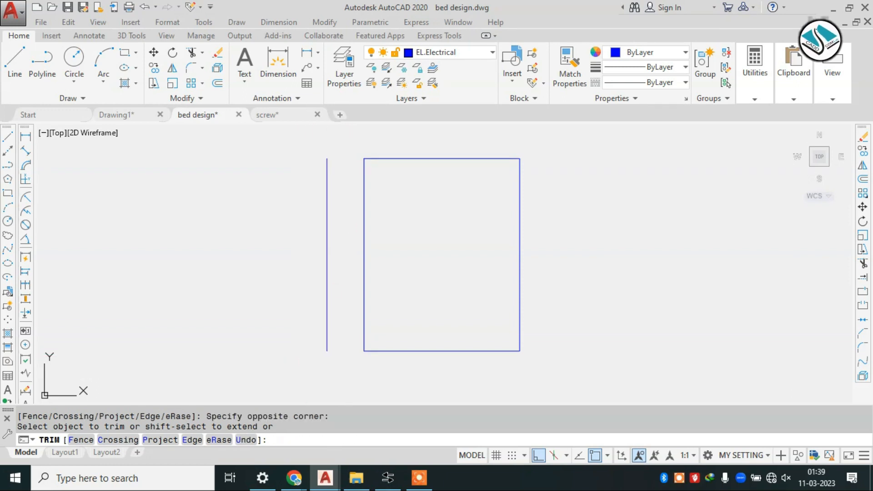
key(Escape)
click(343, 241)
click(236, 279)
text(e)
Raise the lineweight display scale slightly and apply the lineweight settings.
scroll(387, 264, down, 2)
scroll(388, 264, down, 2)
scroll(409, 246, up, 2)
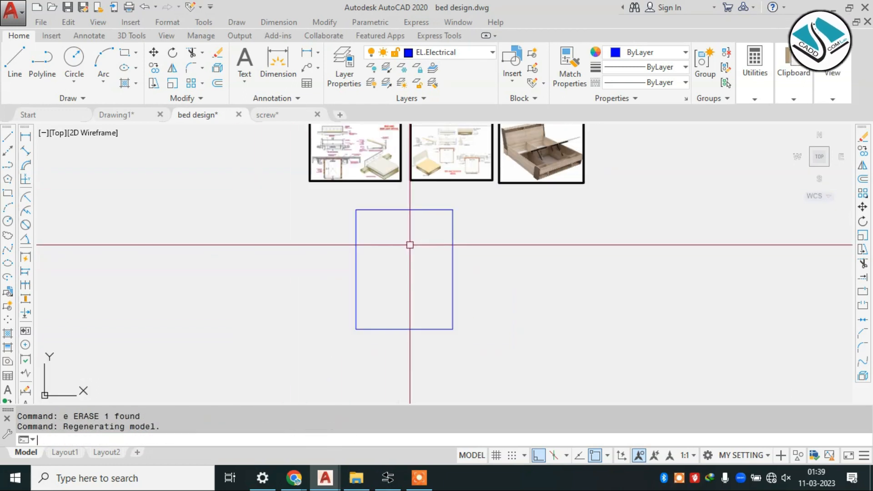
text(lw)
key(Return)
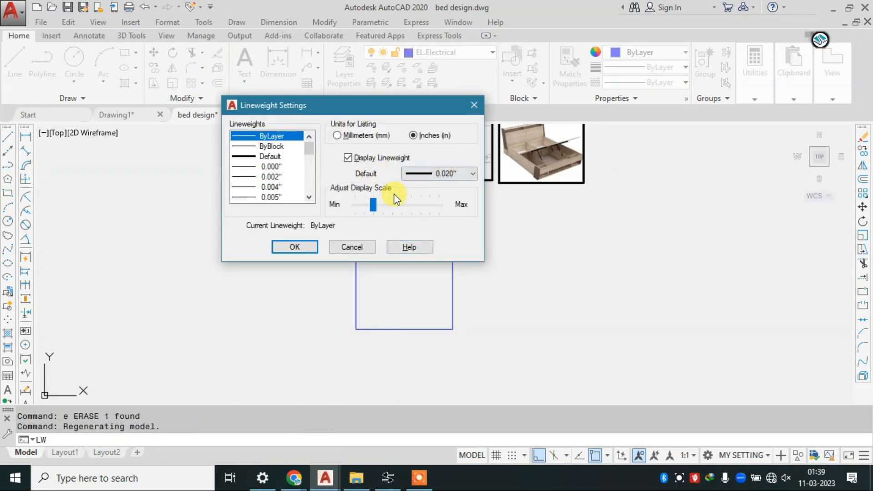
drag(373, 212, 377, 205)
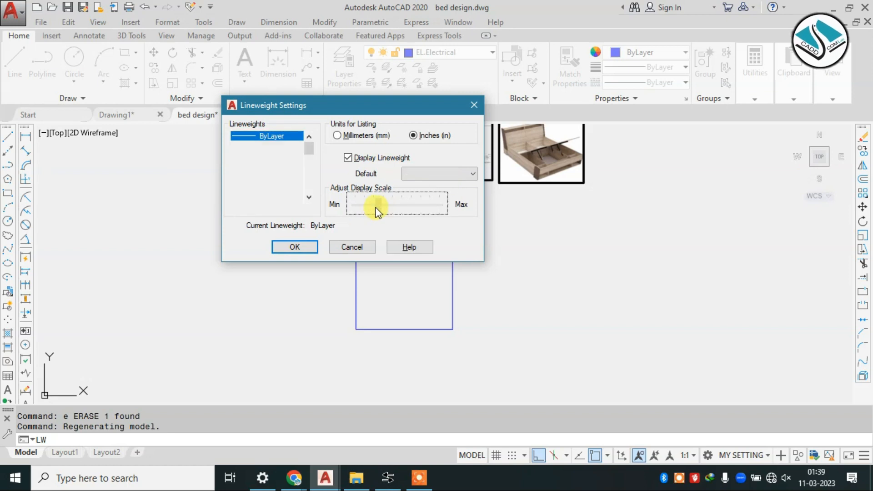
click(300, 246)
Set the lineweight of the four bed outline lines to 0.012".
scroll(432, 217, up, 3)
scroll(409, 204, down, 3)
click(510, 196)
click(302, 391)
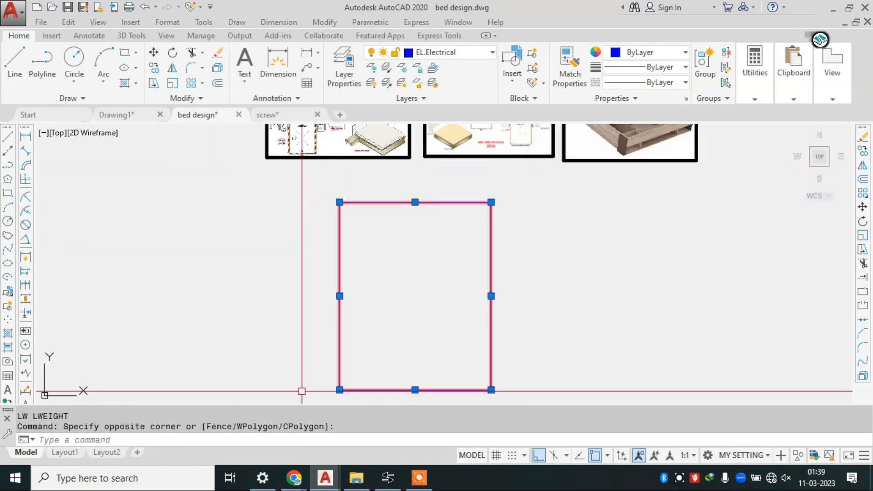
click(670, 70)
scroll(669, 163, down, 2)
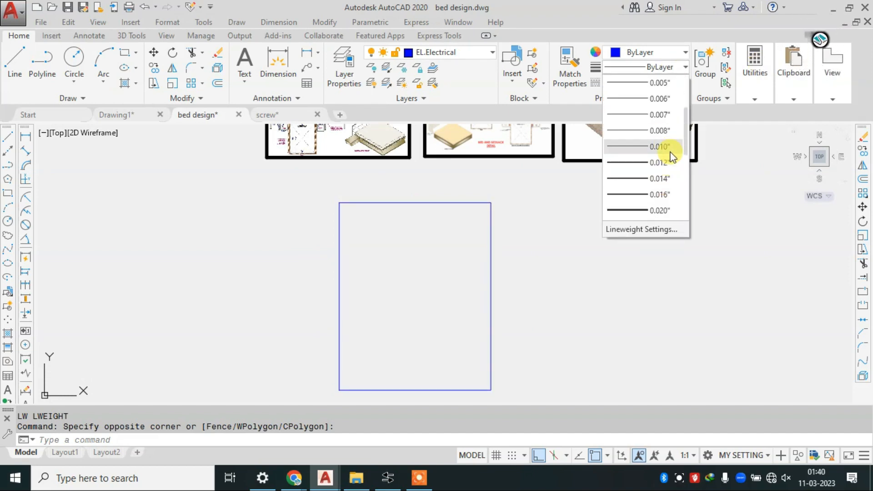
click(667, 162)
key(Escape)
key(Escape)
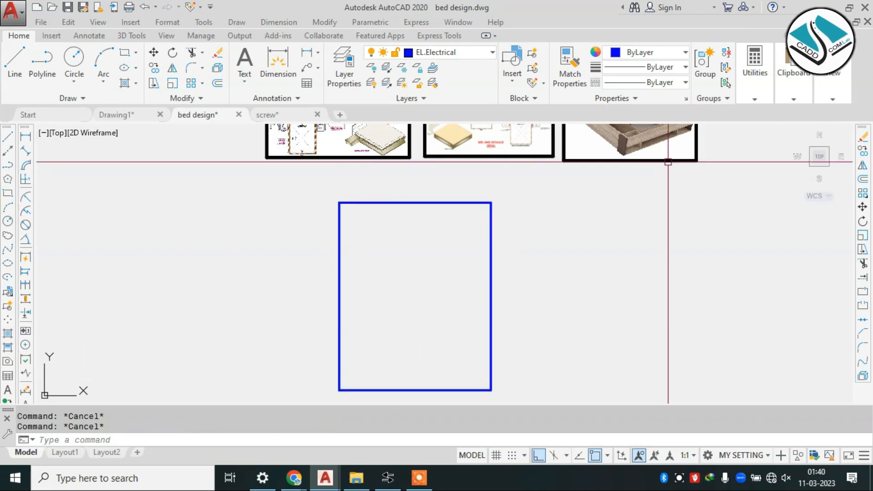
Move the bed outline to the empty area left of the reference sheets, with ortho off.
scroll(386, 226, down, 3)
scroll(380, 213, up, 4)
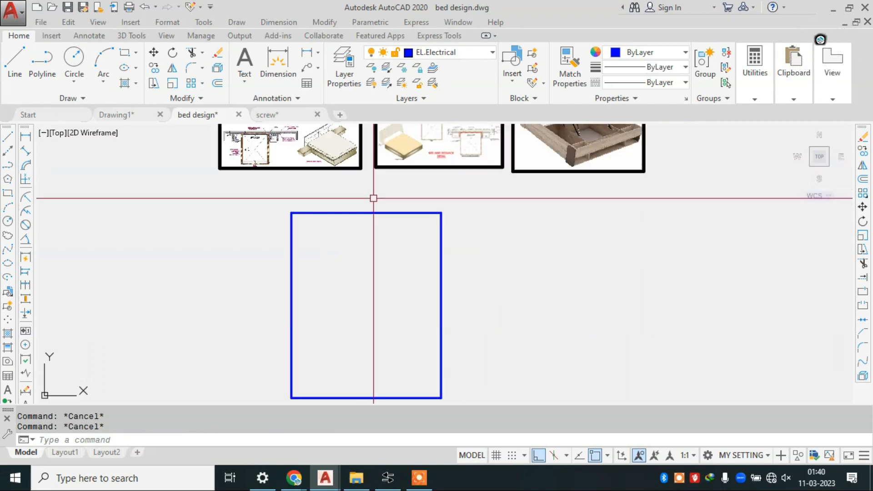
scroll(412, 227, down, 2)
click(478, 206)
click(277, 364)
text(m)
key(space)
click(393, 285)
middle_drag(210, 212, 387, 281)
click(328, 289)
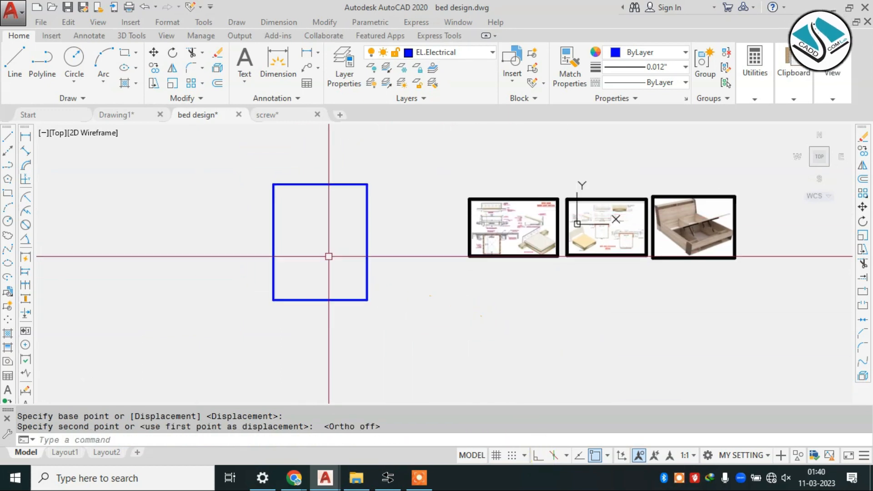
Put the bed outline on the HATCH 01 WORKING layer.
scroll(313, 200, up, 2)
key(Escape)
click(428, 151)
click(187, 358)
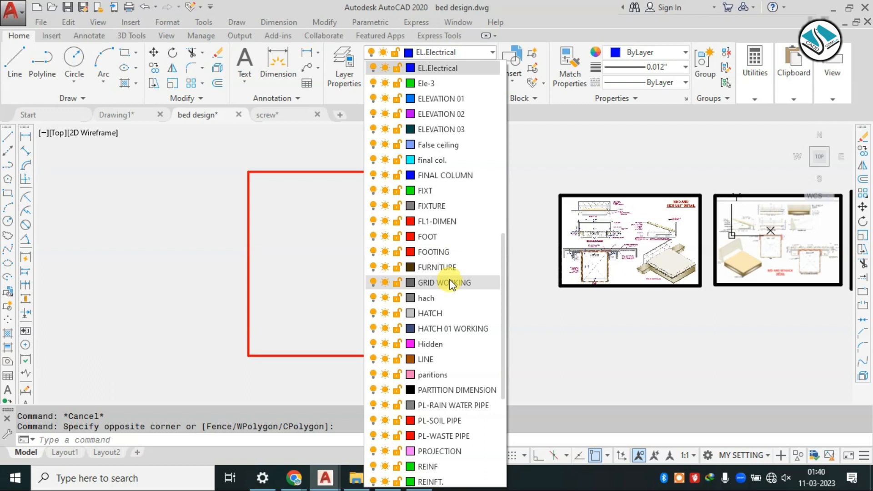
scroll(450, 291, down, 1)
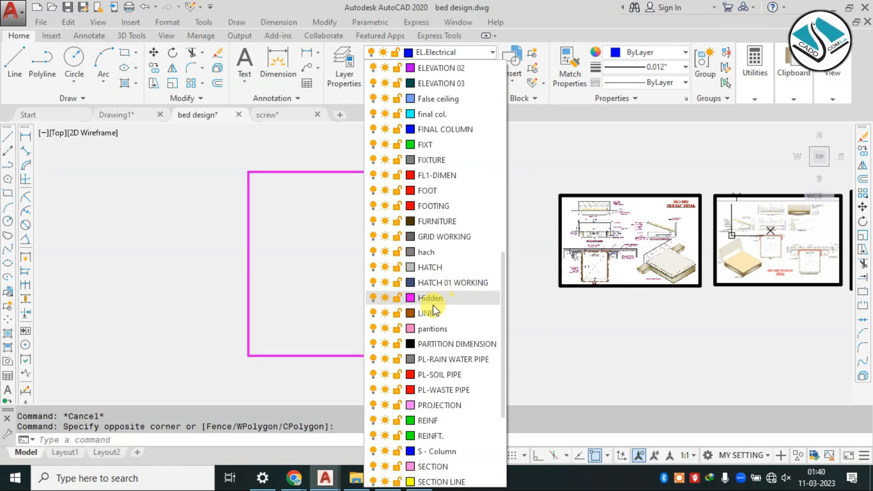
click(446, 283)
click(367, 189)
key(Escape)
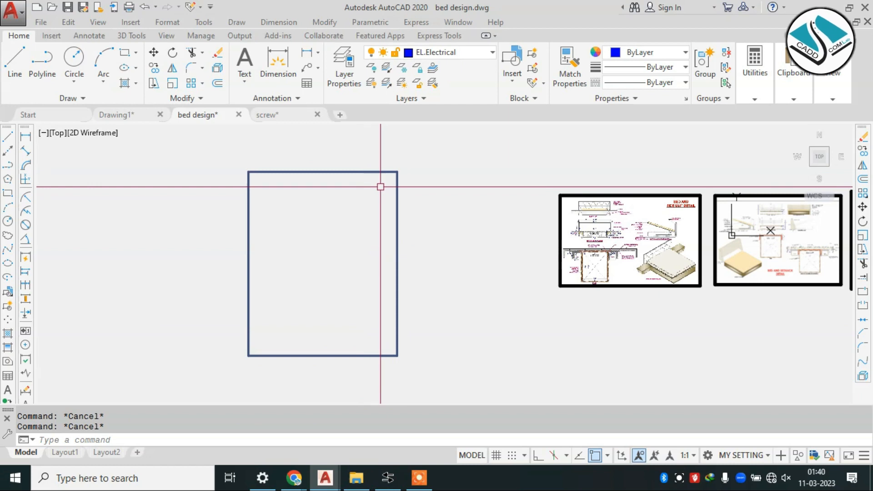
click(650, 160)
click(584, 242)
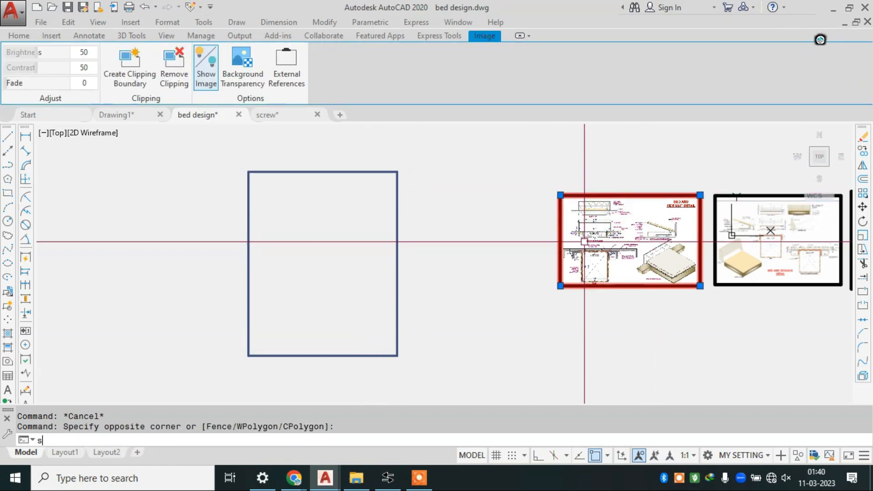
key(Escape)
Scale up the first two reference sheets together from a base point on the bed and side unit sheet.
click(763, 162)
click(612, 250)
text(sc)
key(space)
click(587, 257)
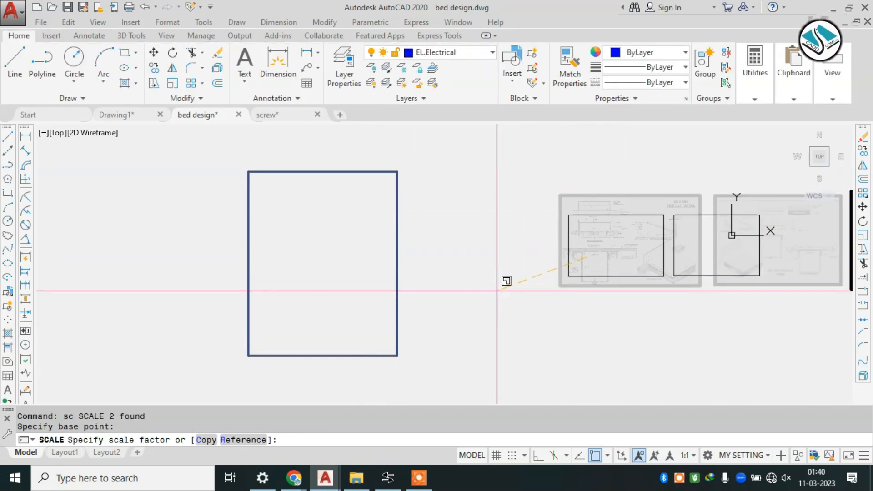
click(332, 300)
Move all three reference images left, closer to the bed outline.
scroll(682, 268, down, 4)
scroll(755, 267, up, 2)
click(780, 315)
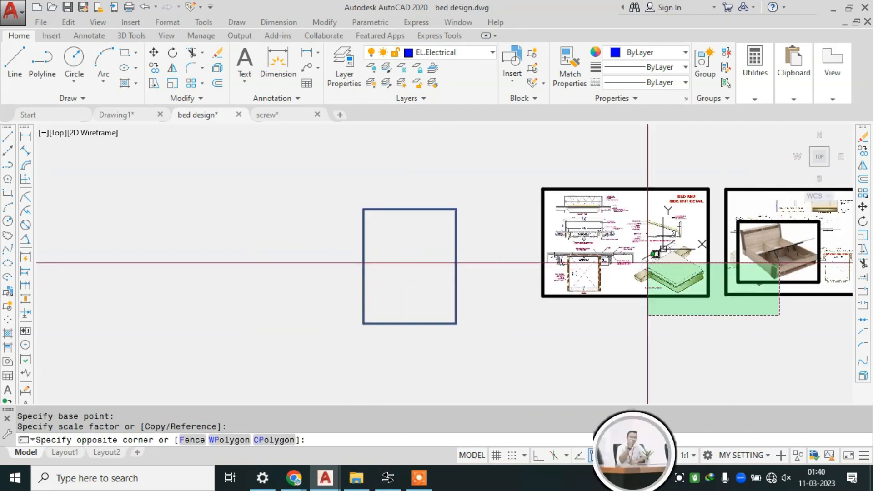
click(648, 263)
text(m)
key(space)
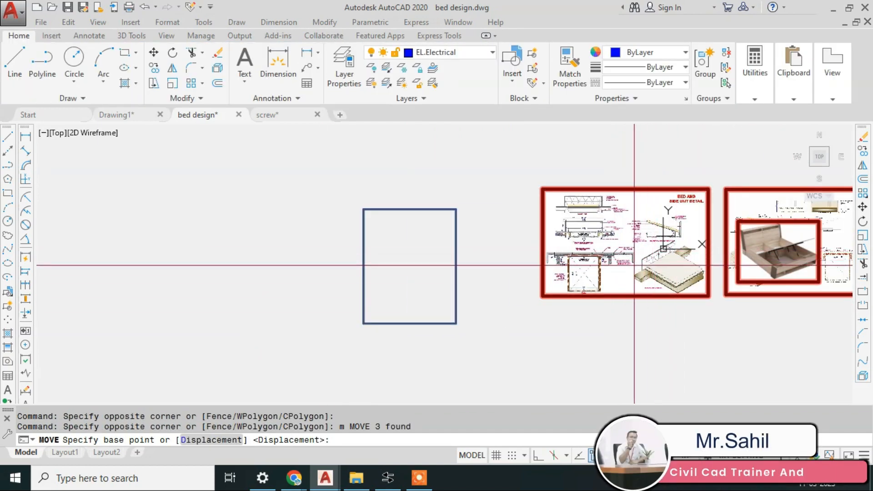
click(617, 268)
click(548, 282)
key(Escape)
Move the two enlarged reference sheets to the right, farther from the bed outline.
scroll(470, 223, up, 4)
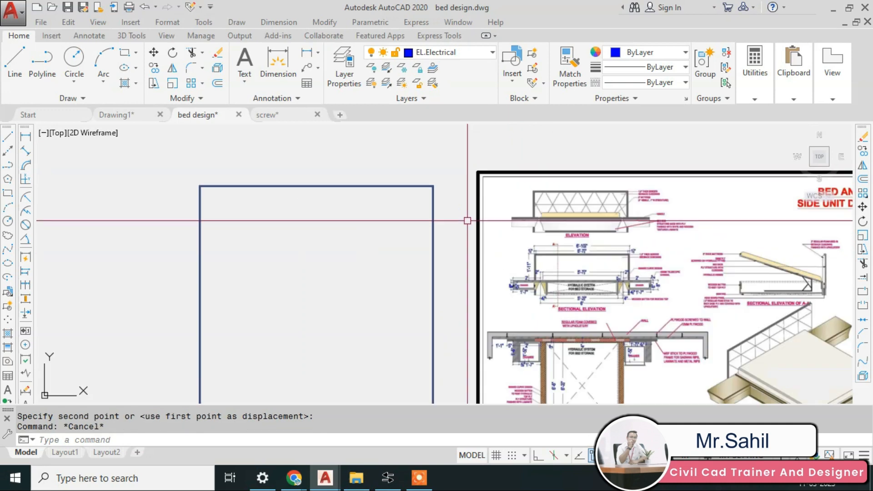
scroll(458, 212, down, 2)
click(757, 152)
click(688, 225)
text(m)
key(space)
scroll(506, 208, down, 4)
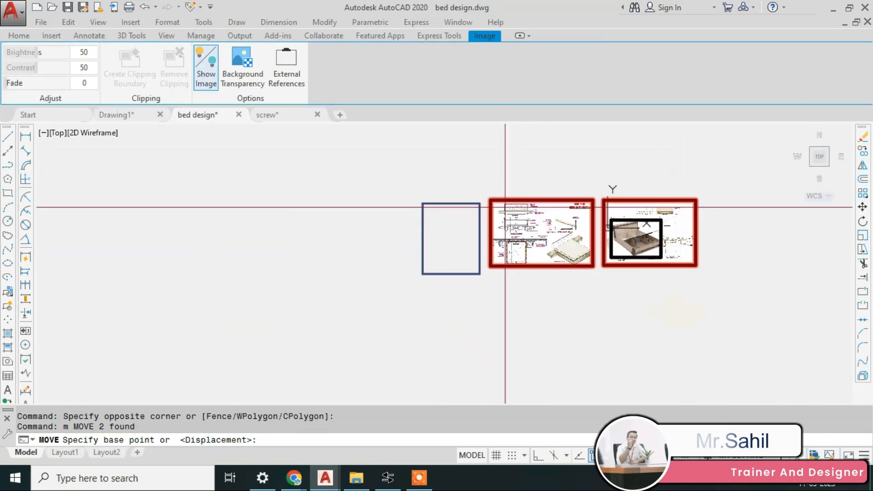
click(546, 230)
click(617, 250)
key(Escape)
Examine the wall, back panel and drawer dimensions at the head of the bed in the reference plan.
scroll(579, 248, up, 8)
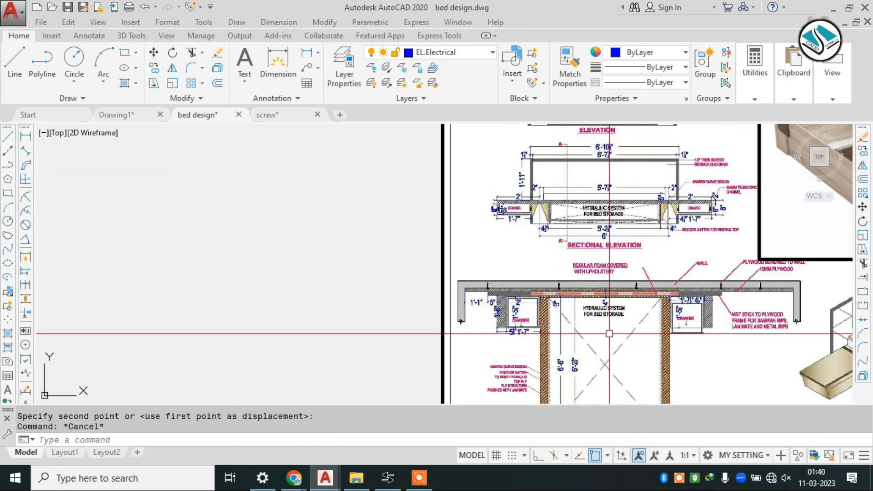
scroll(575, 309, up, 2)
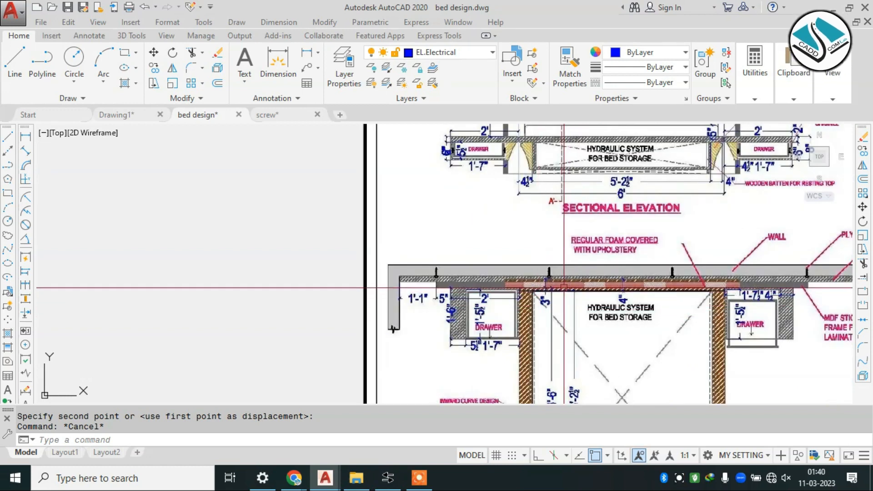
scroll(553, 285, up, 4)
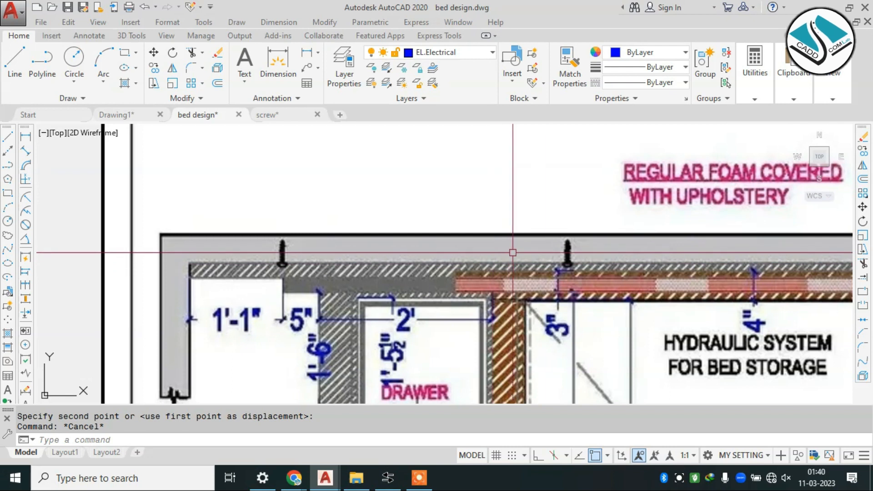
scroll(493, 247, down, 3)
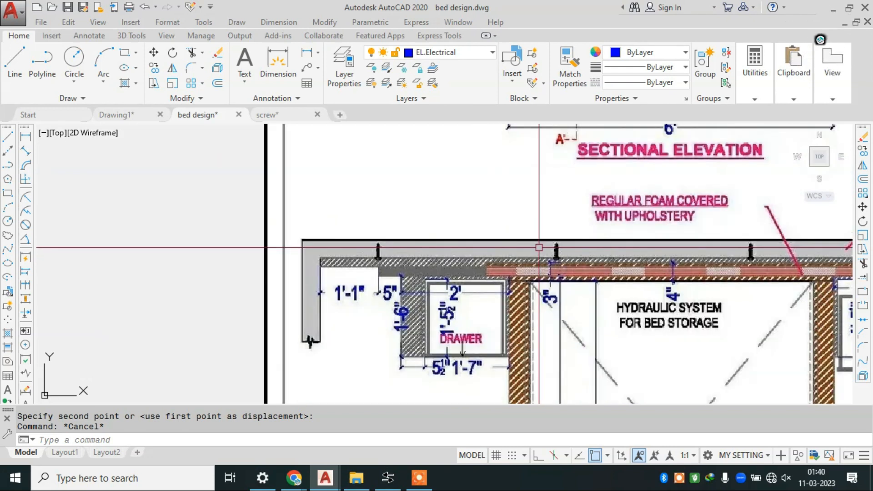
scroll(560, 251, down, 6)
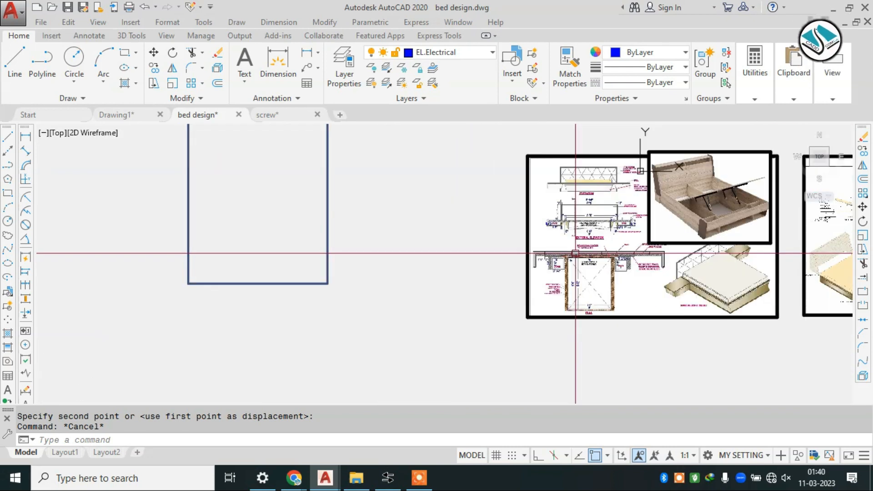
Offset the bed outline's head edge 9" outward for the wall line.
scroll(575, 254, up, 7)
scroll(543, 242, down, 10)
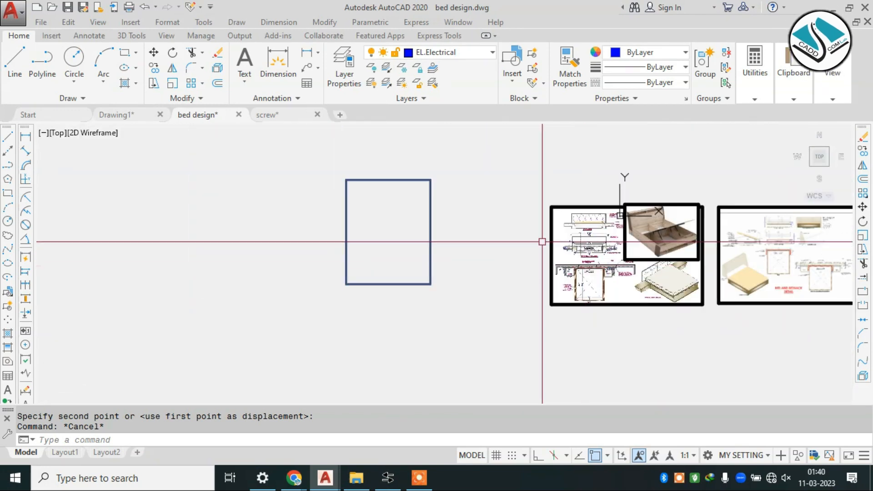
scroll(374, 151, up, 4)
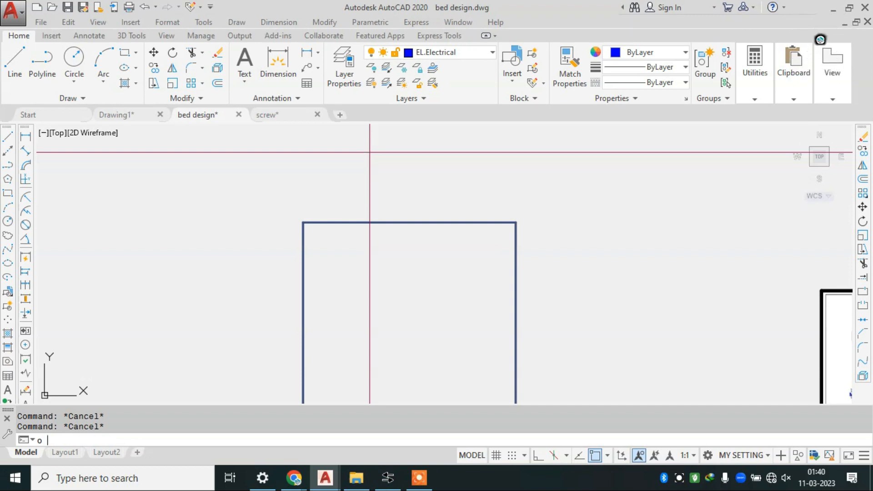
key(Return)
text(9)
key(Return)
click(411, 223)
click(375, 195)
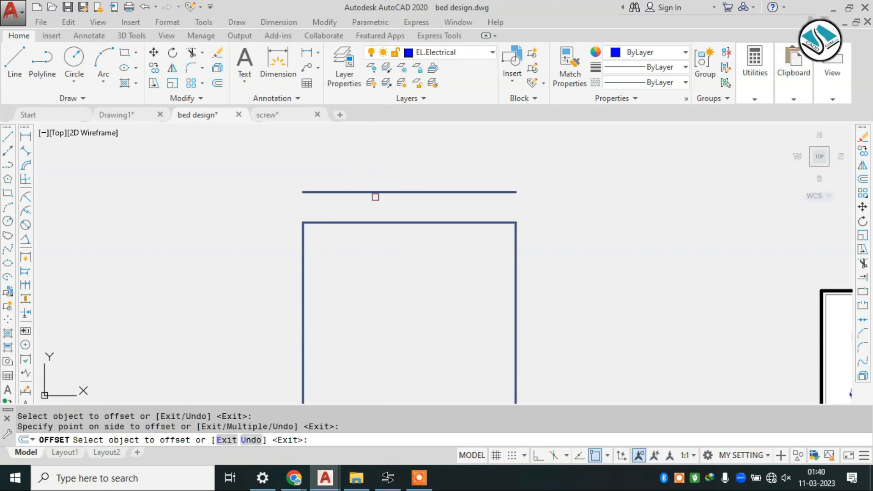
key(Escape)
scroll(374, 199, down, 2)
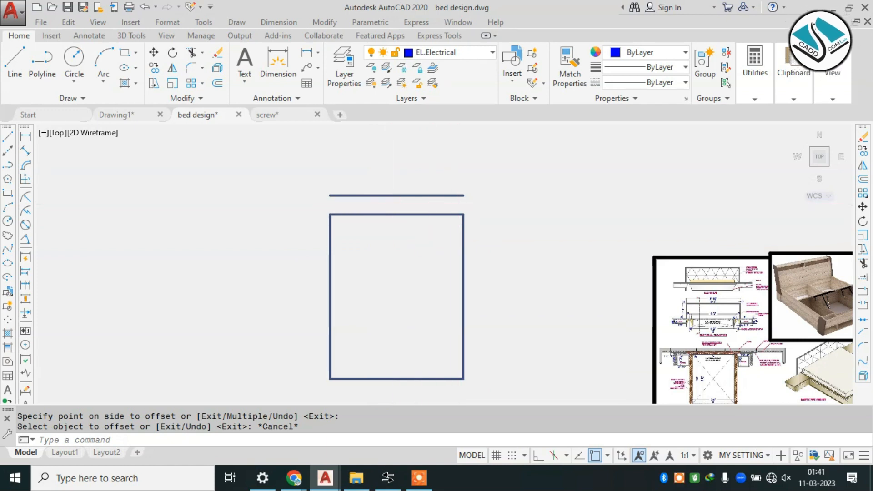
scroll(472, 215, down, 2)
scroll(622, 289, up, 5)
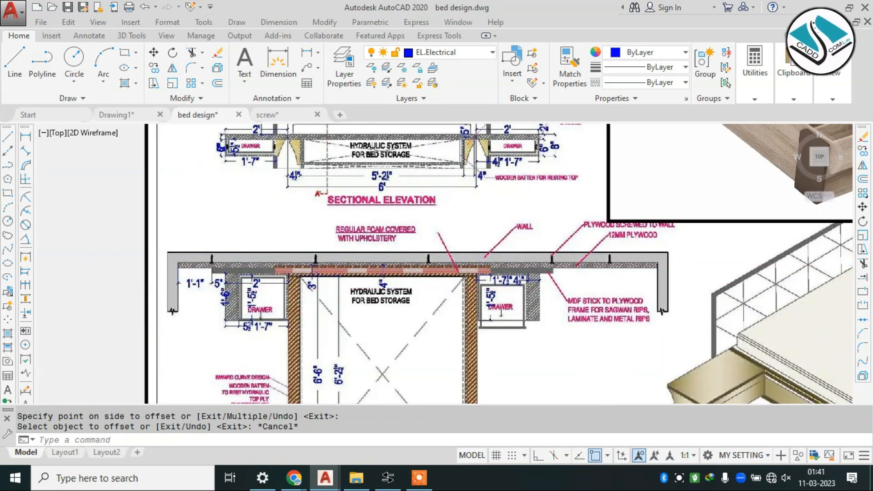
scroll(193, 286, up, 2)
scroll(495, 285, down, 5)
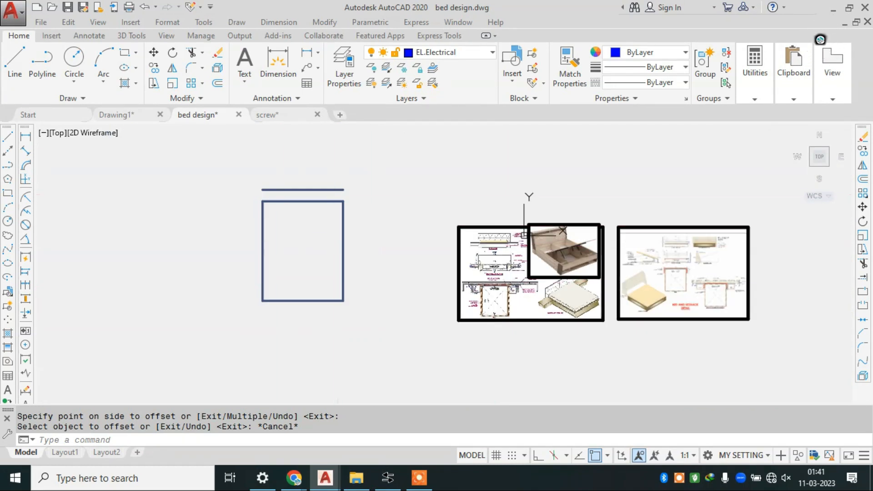
key(Escape)
key(Escape)
text(o)
key(Return)
text(6')
key(Return)
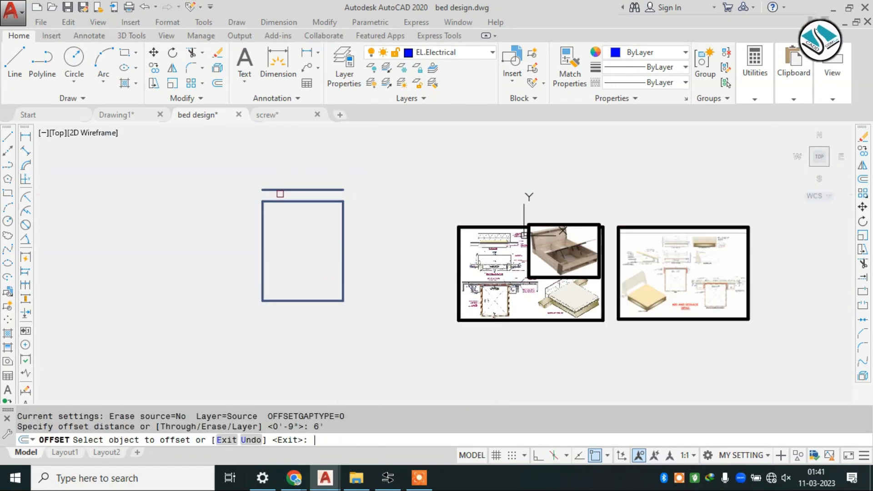
click(344, 236)
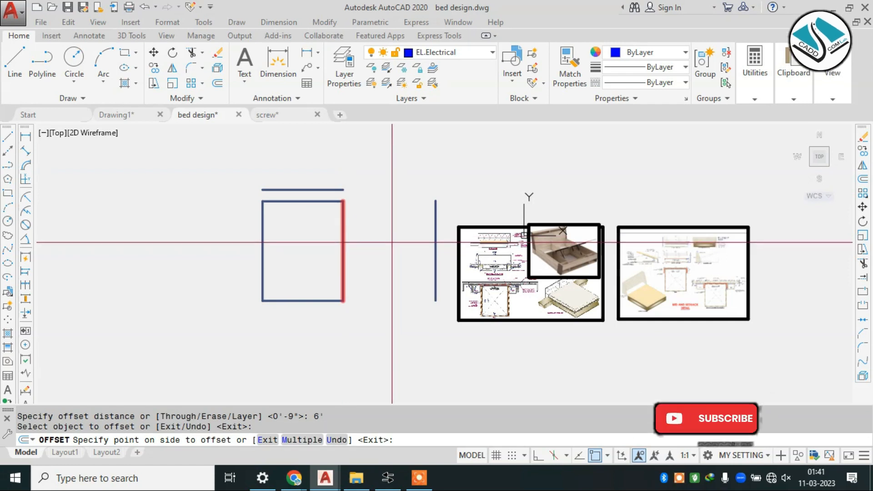
key(Escape)
key(Escape)
text(o)
key(Escape)
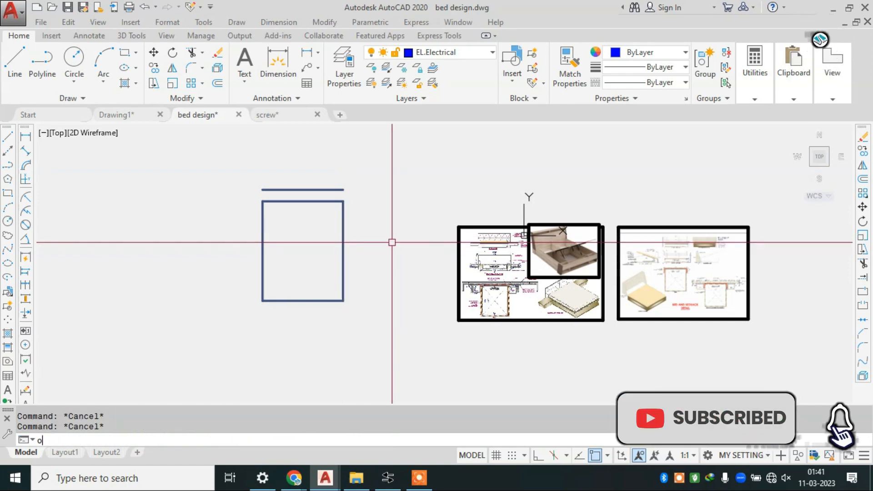
Offset the bed's two long side edges 4' outward, one on each side.
text(o)
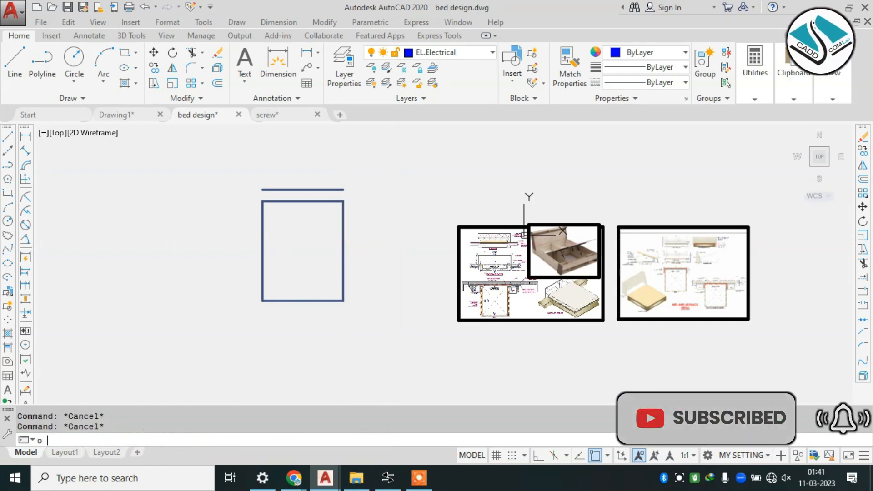
key(Return)
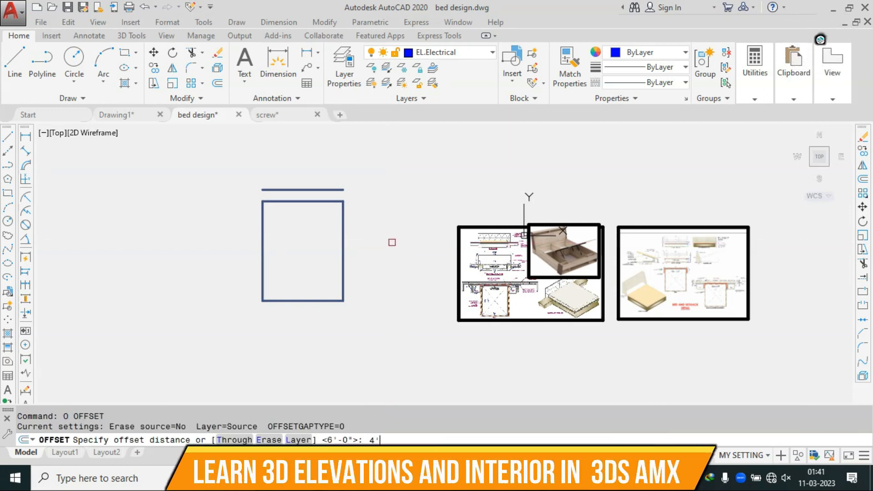
text(4')
key(Return)
click(344, 241)
click(371, 239)
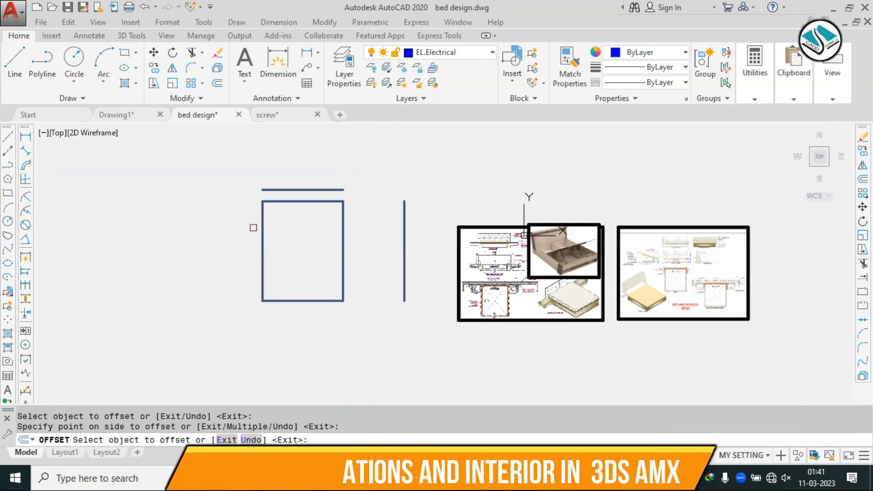
click(256, 230)
click(259, 233)
Fillet the wall line above the bed head with both outer side lines to form closed corners.
key(Escape)
text(f)
key(Return)
click(202, 202)
click(330, 190)
key(Return)
click(330, 190)
click(405, 216)
key(Escape)
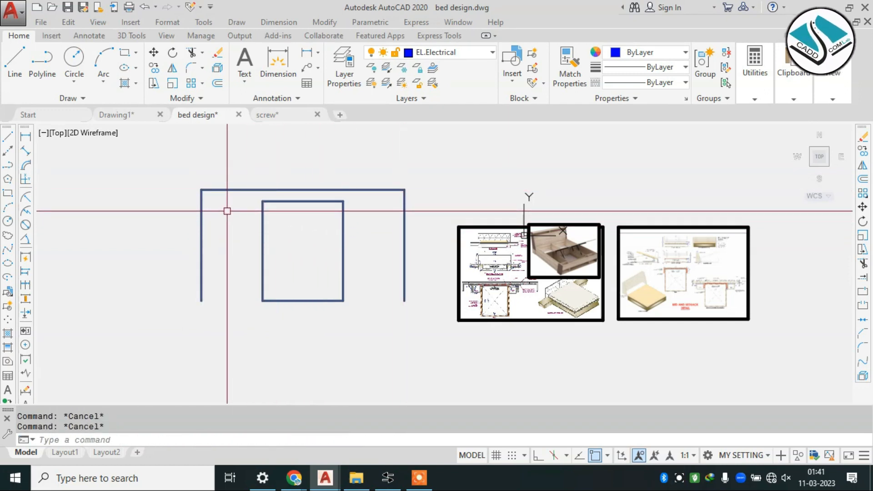
Offset the outer wall line 9" toward the bed.
text(o)
key(Return)
text(9)
key(Return)
click(216, 188)
click(224, 218)
key(Escape)
Trim both outer side lines below the inner wall line, leaving a closed wall strip.
text(te cor)
key(Return)
key(Return)
click(230, 226)
click(182, 250)
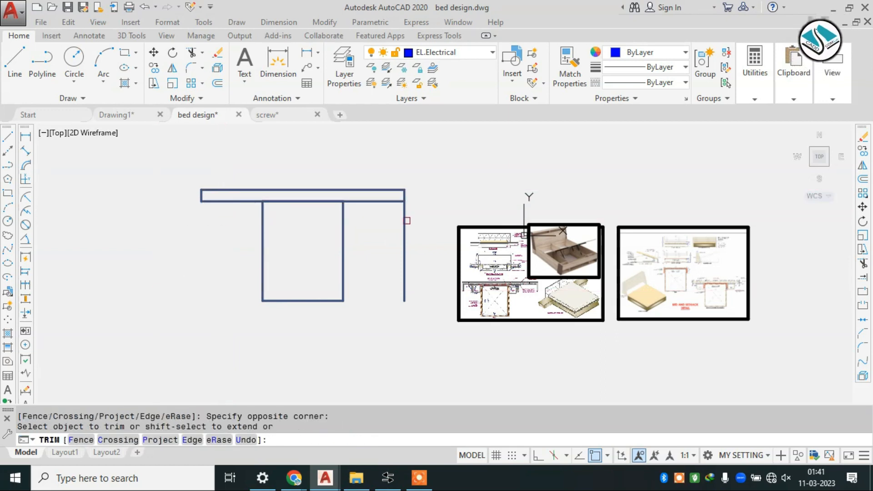
click(433, 197)
click(436, 225)
key(Escape)
With Ortho on, draw the left wall return from the strip's lower-left corner, 2' down, 9" across and back up past the wall.
scroll(306, 223, up, 2)
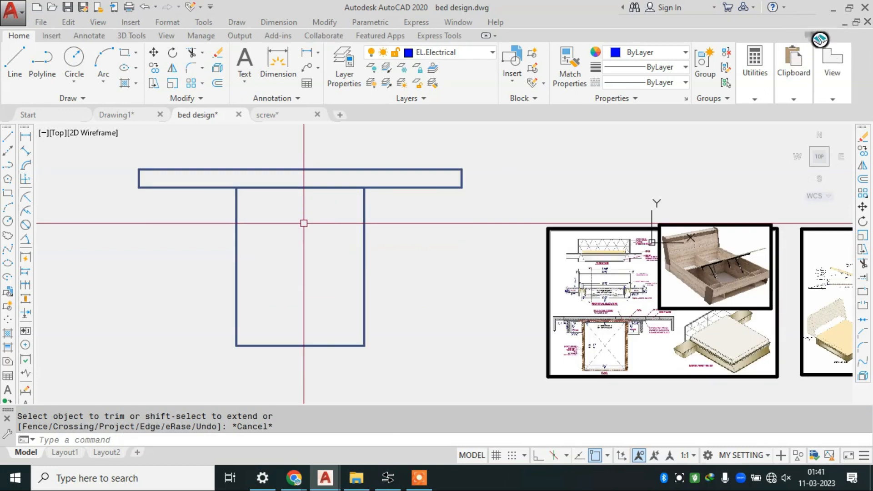
scroll(520, 360, up, 5)
scroll(584, 337, down, 6)
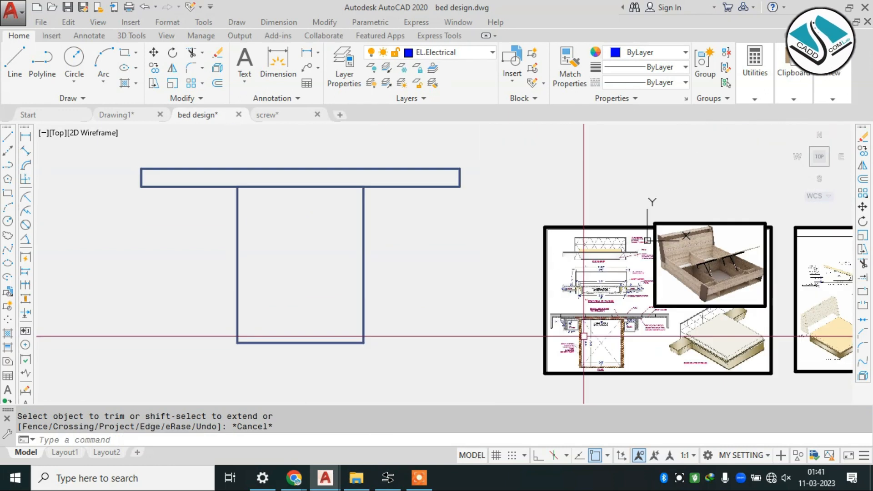
text(l)
key(Return)
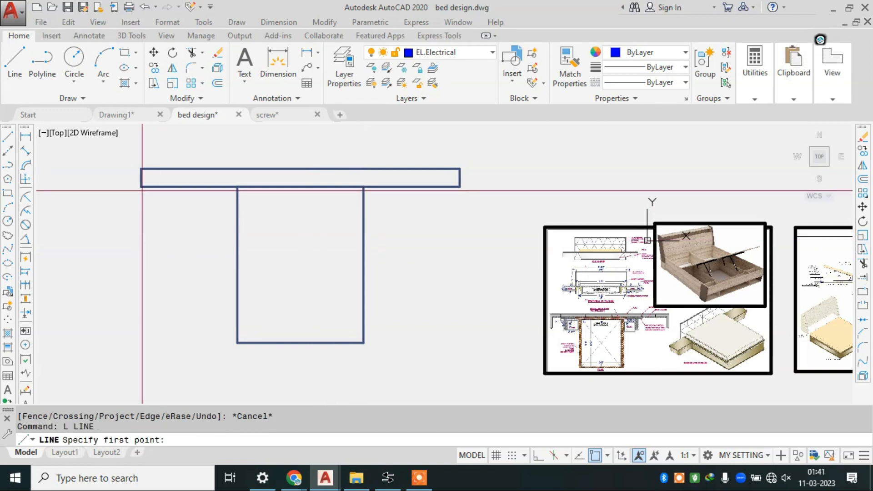
click(141, 186)
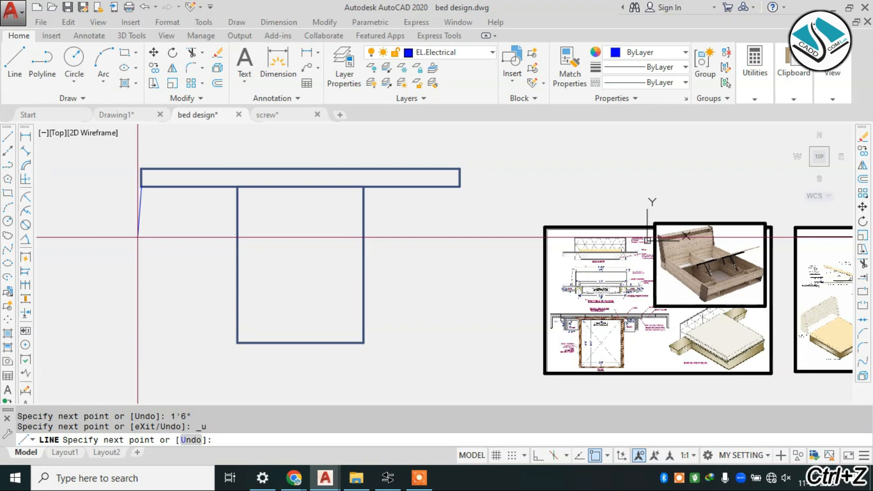
click(546, 456)
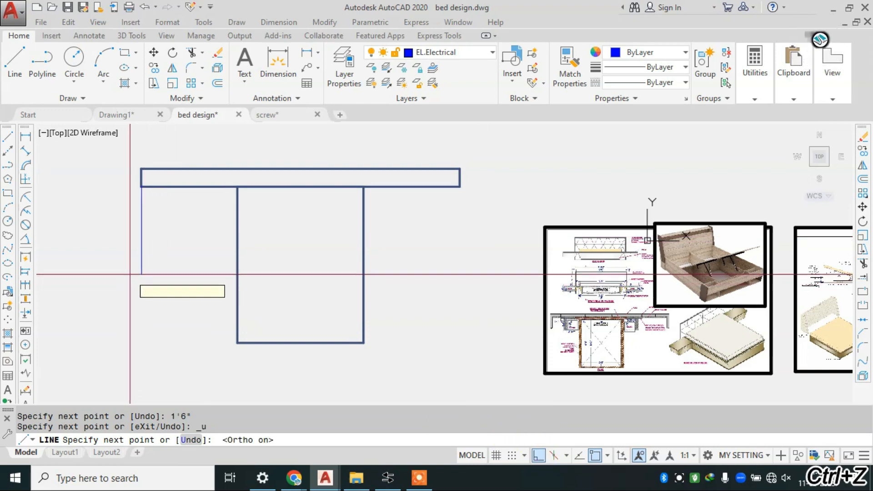
text(2)
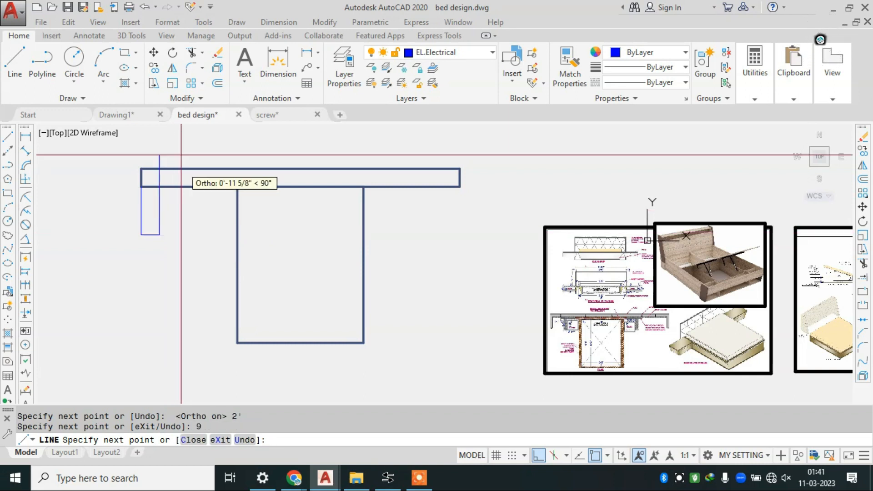
click(175, 147)
key(Escape)
Trim the excess lines where the left return meets the wall strip, opening the junction.
text(tr)
key(Return)
key(Return)
scroll(148, 187, up, 2)
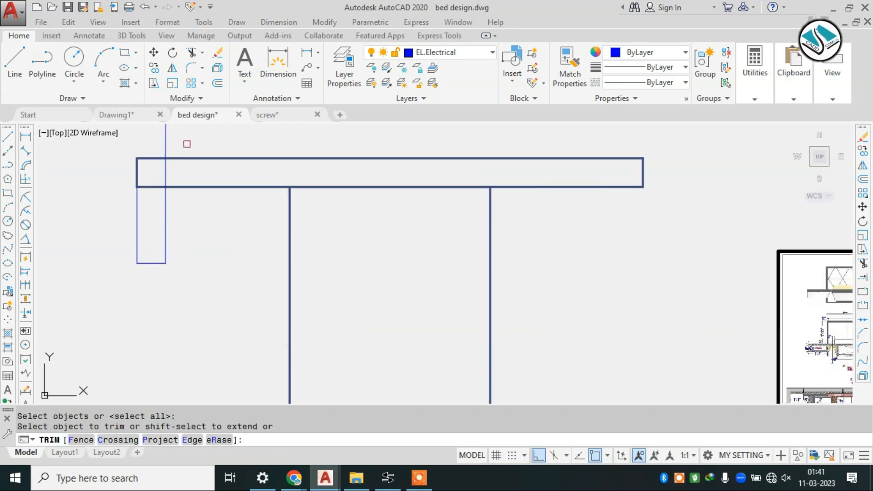
key(Escape)
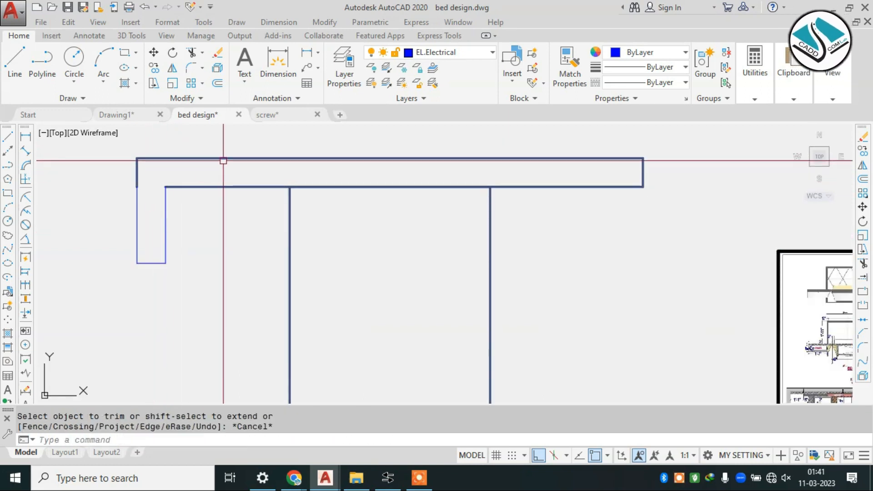
Make HATCH 01 WORKING the current layer.
click(222, 157)
key(Escape)
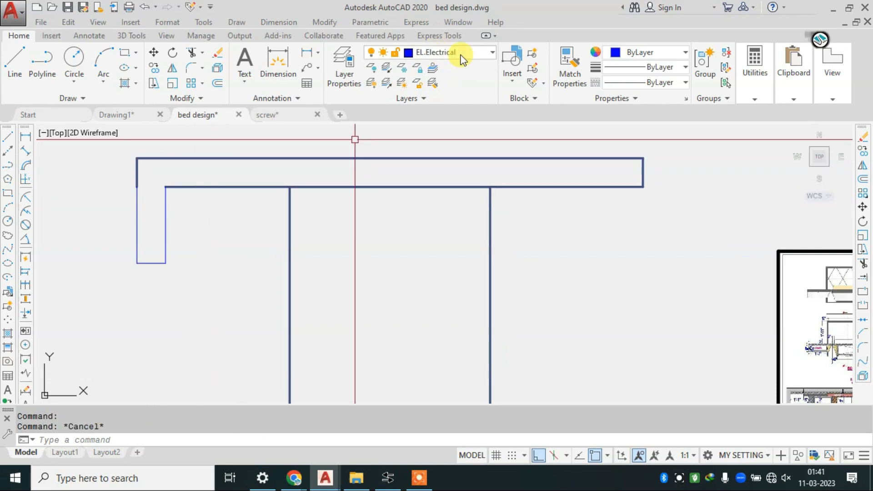
click(463, 56)
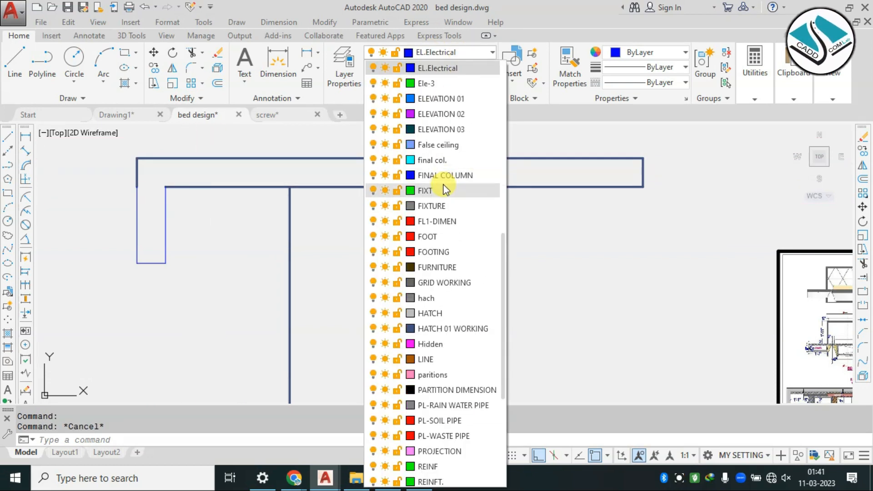
click(453, 328)
click(608, 230)
key(Escape)
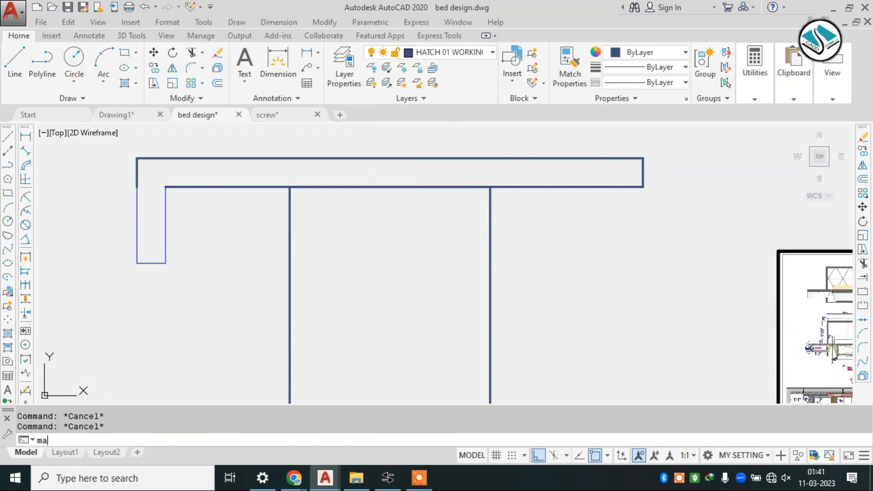
Match the left return's three lines to the properties of the wall outline.
click(157, 158)
click(198, 221)
click(119, 288)
key(Escape)
Mirror the left wall return about the bed's vertical centerline, keeping the original.
click(214, 206)
click(132, 280)
text(mi)
key(Return)
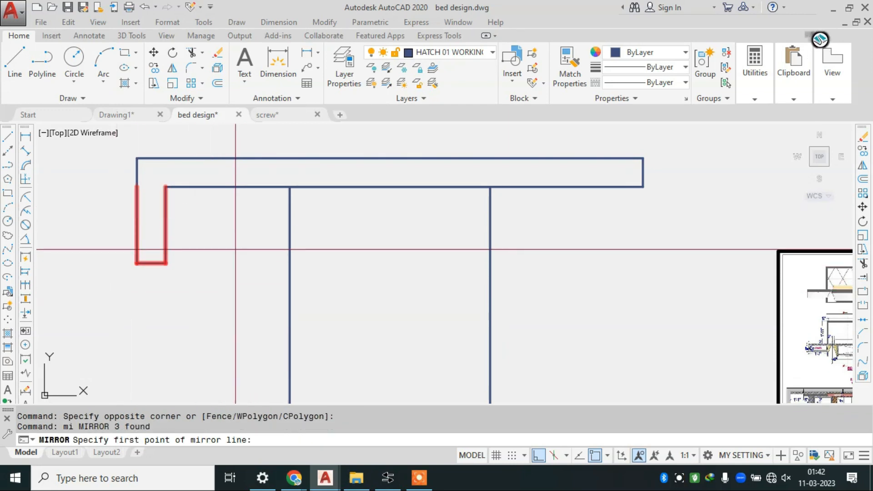
scroll(234, 246, down, 2)
click(331, 193)
click(336, 257)
Trim the inner wall line across the right return to open its junction with the wall.
text(tr)
key(Return)
key(Return)
scroll(501, 203, up, 2)
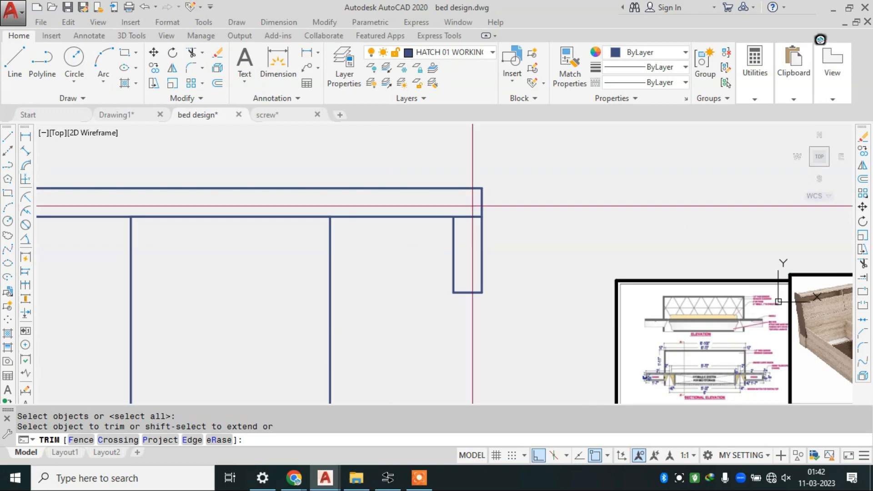
key(Escape)
Examine the break symbols at the wall return ends in the reference plan and compare them with the drawn wall.
scroll(475, 215, down, 4)
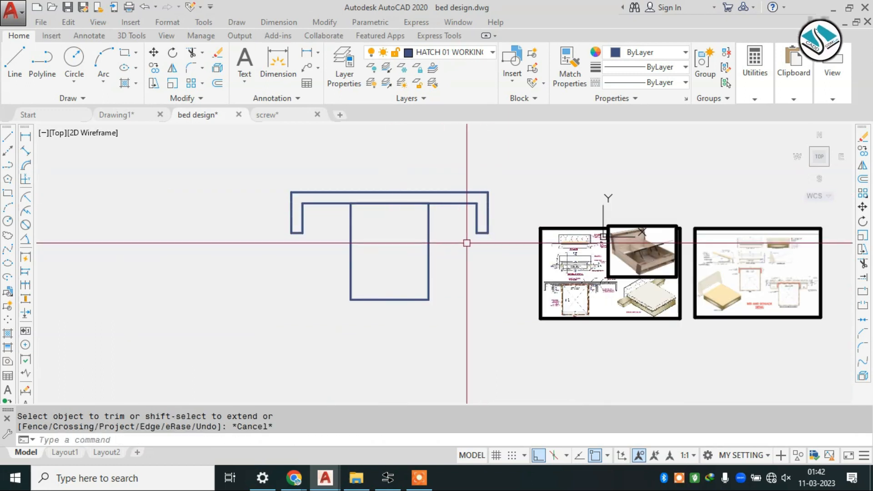
scroll(459, 243, up, 2)
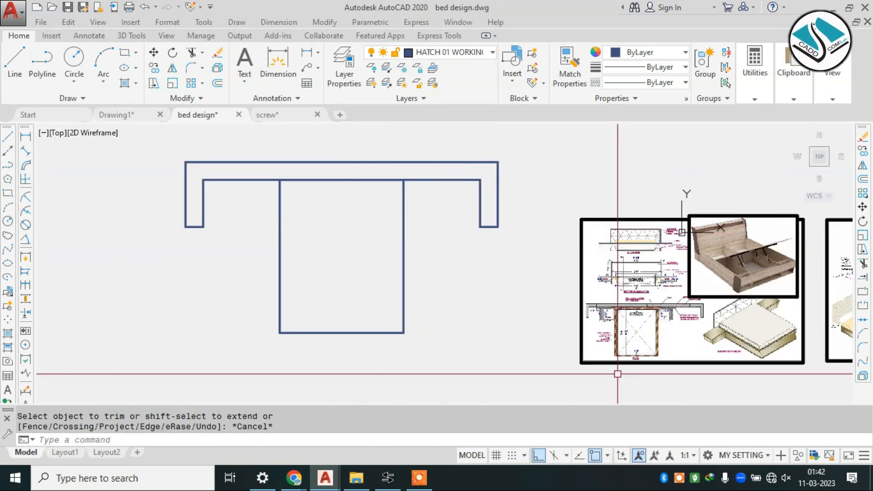
scroll(669, 341, up, 6)
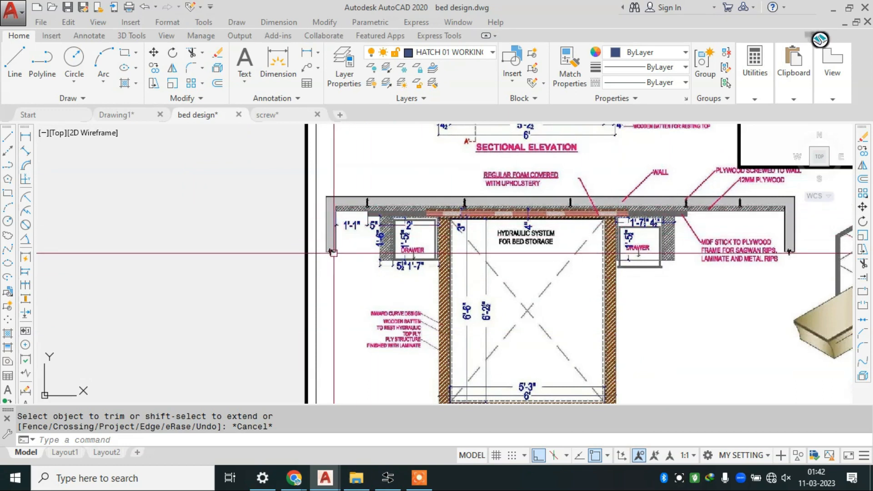
scroll(334, 253, up, 5)
scroll(478, 259, down, 10)
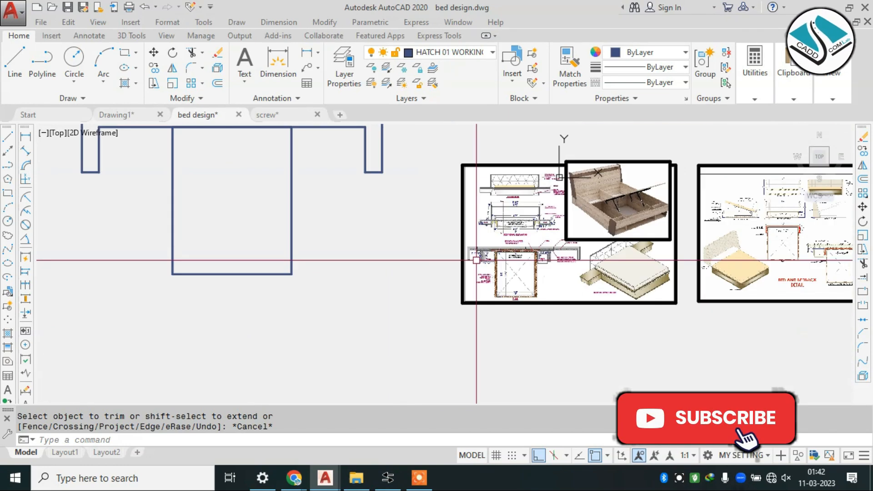
scroll(473, 257, up, 6)
scroll(474, 257, down, 9)
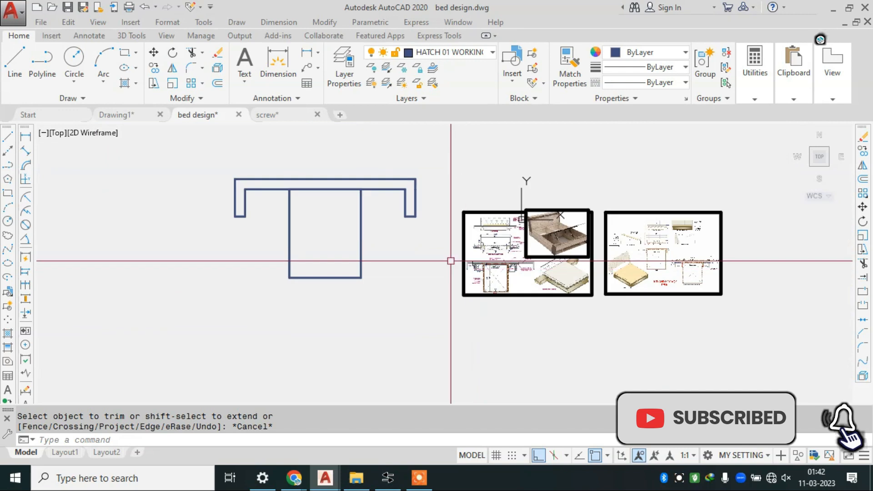
scroll(225, 201, up, 4)
scroll(279, 261, up, 8)
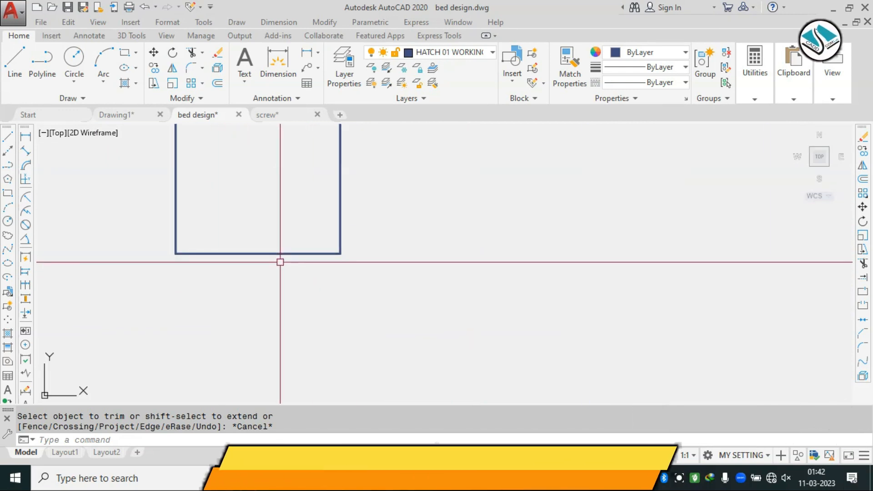
Draw a break line along the open end of the left wall return, with its symbol at the midpoint.
text(b)
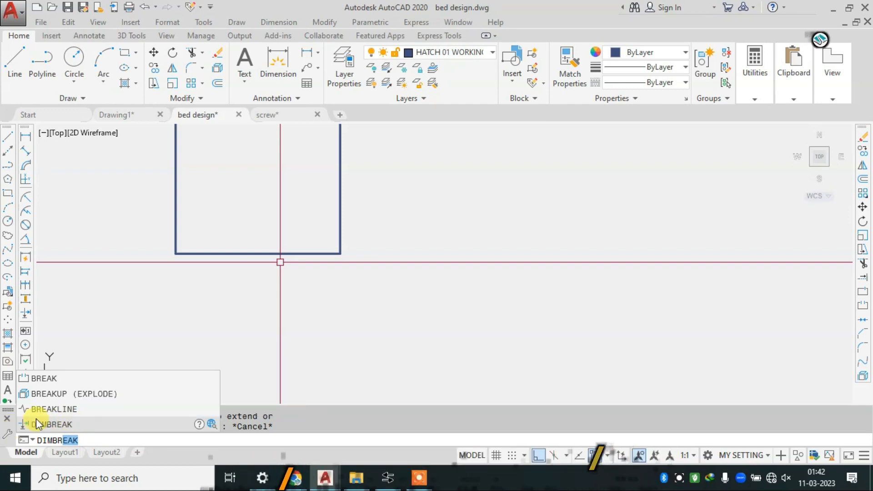
click(102, 411)
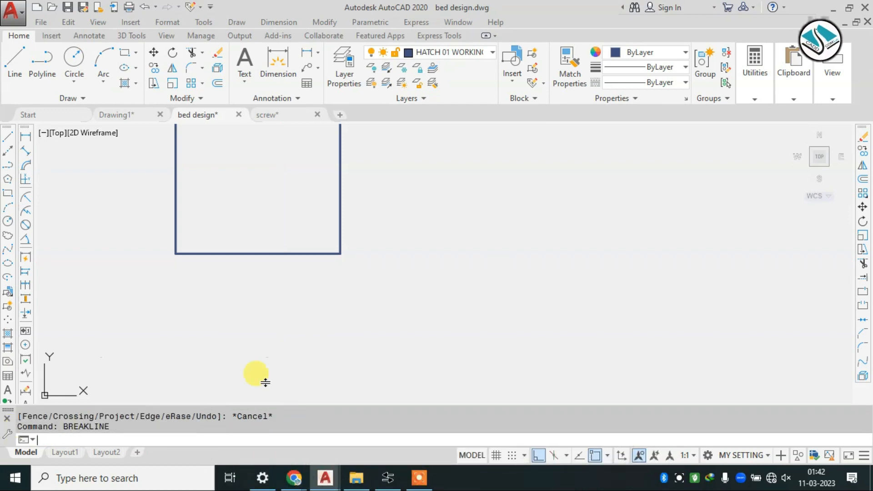
click(222, 253)
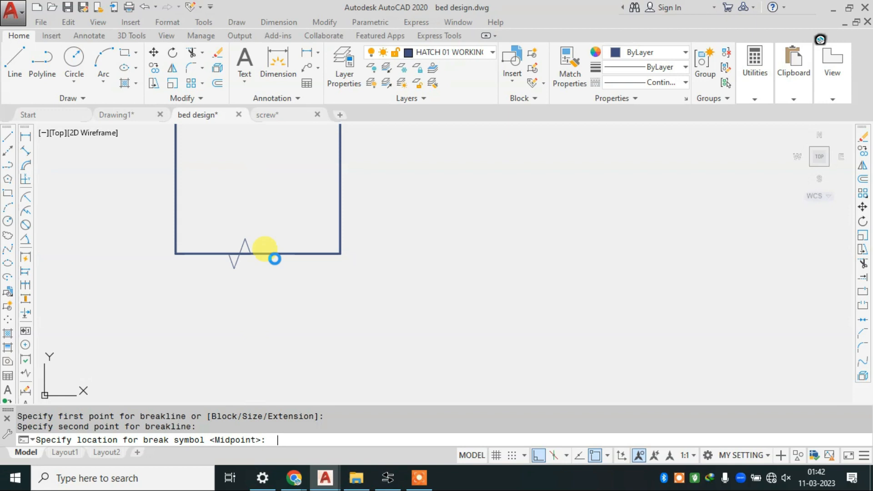
key(Return)
Trim the left return's end line where it passes through the break symbol.
scroll(244, 258, up, 4)
key(Escape)
key(Escape)
key(Escape)
key(Return)
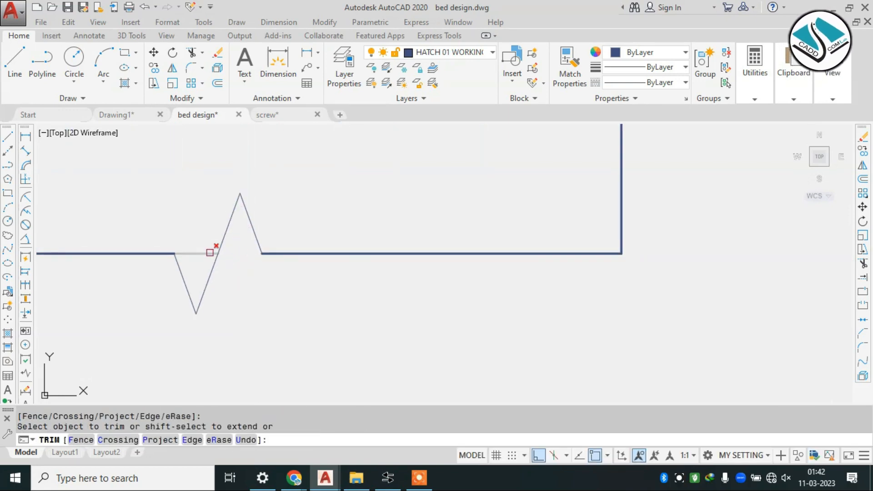
key(Escape)
Scale up the left return's break line, using the point where its zigzag starts as the base point.
click(246, 234)
click(318, 298)
text(sc)
key(Return)
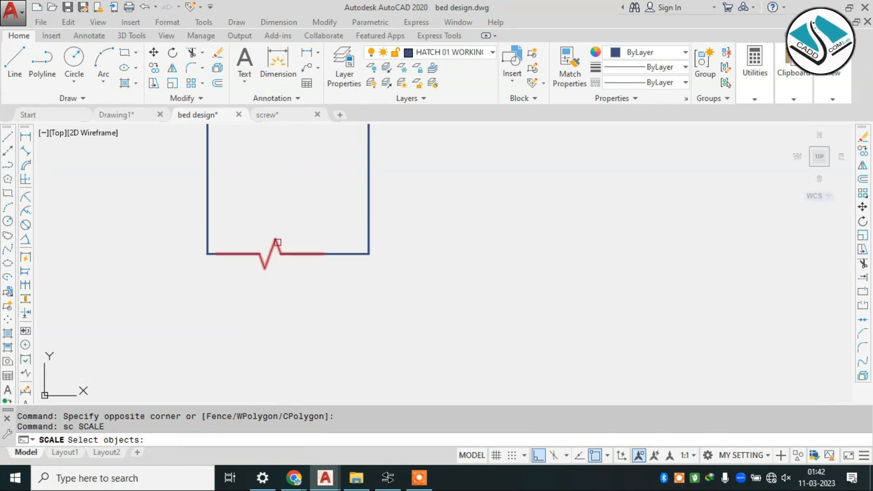
click(277, 242)
key(Return)
click(260, 254)
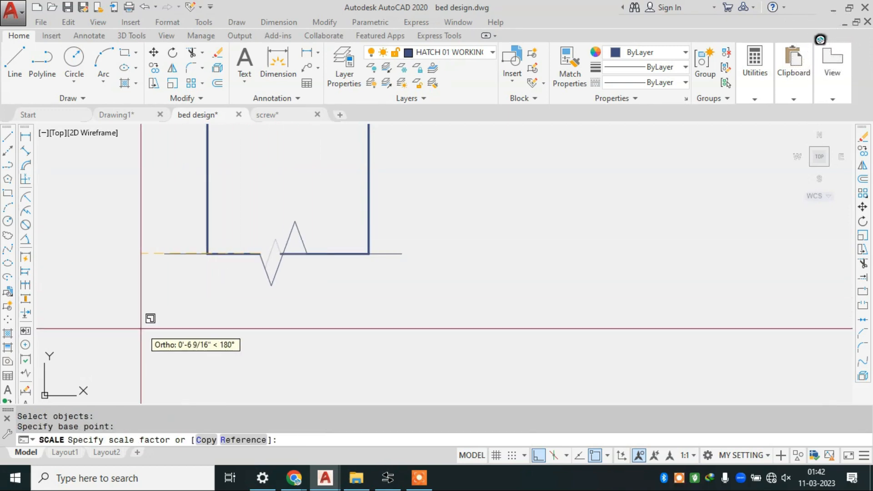
key(Escape)
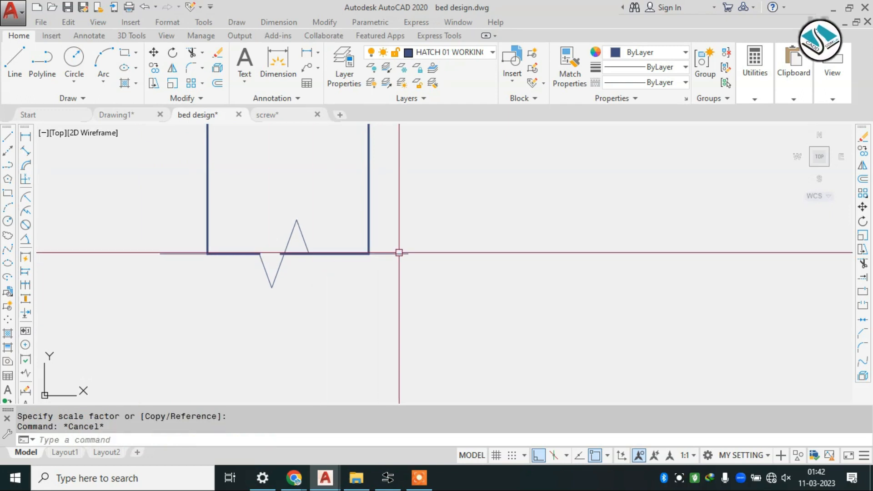
Shorten both ends of the enlarged break line to meet the left return's two side lines.
click(408, 254)
click(369, 254)
click(160, 254)
click(210, 254)
key(Escape)
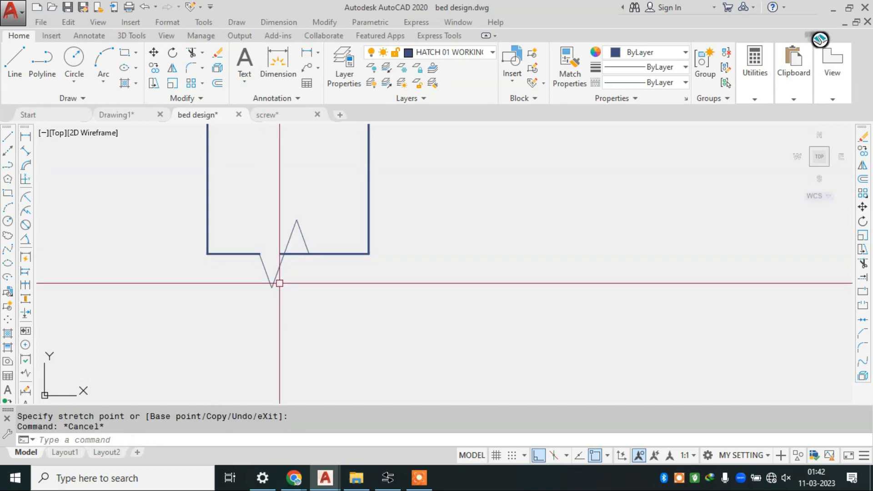
Trim the leftover piece of the left return's end line inside the enlarged break symbol.
text(tr)
scroll(288, 263, up, 6)
key(Return)
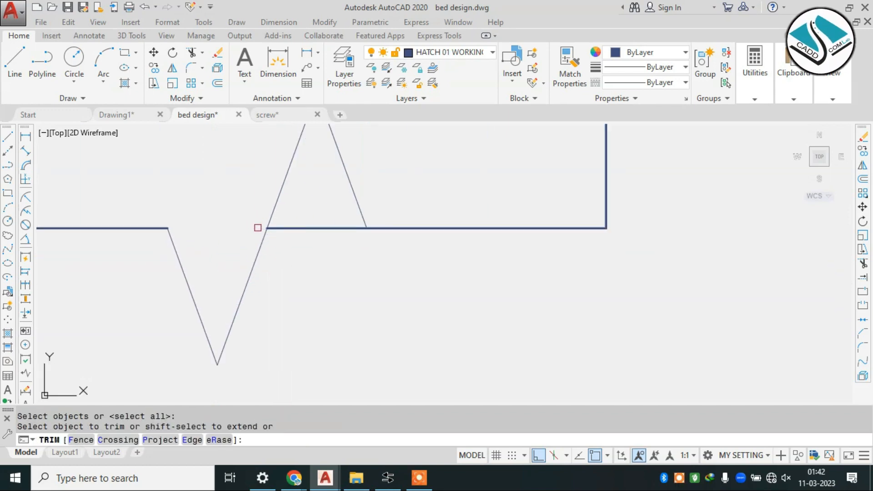
scroll(305, 265, down, 6)
key(Escape)
Copy the break line from the left return to the end of the right wall return, corner to corner.
click(314, 230)
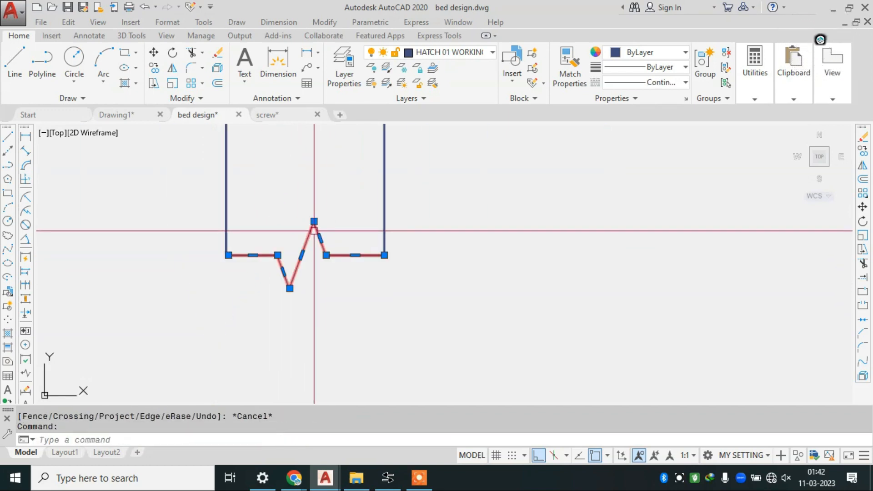
text(co)
key(Return)
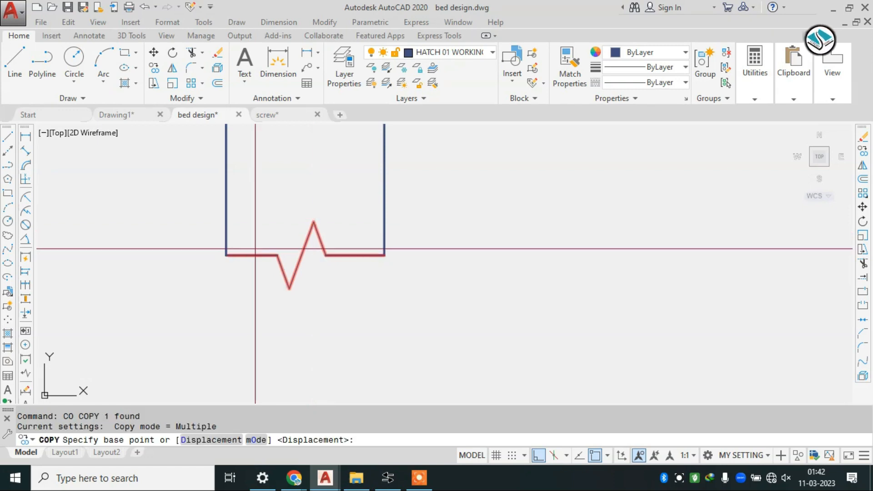
click(228, 256)
scroll(193, 259, down, 8)
scroll(567, 225, up, 5)
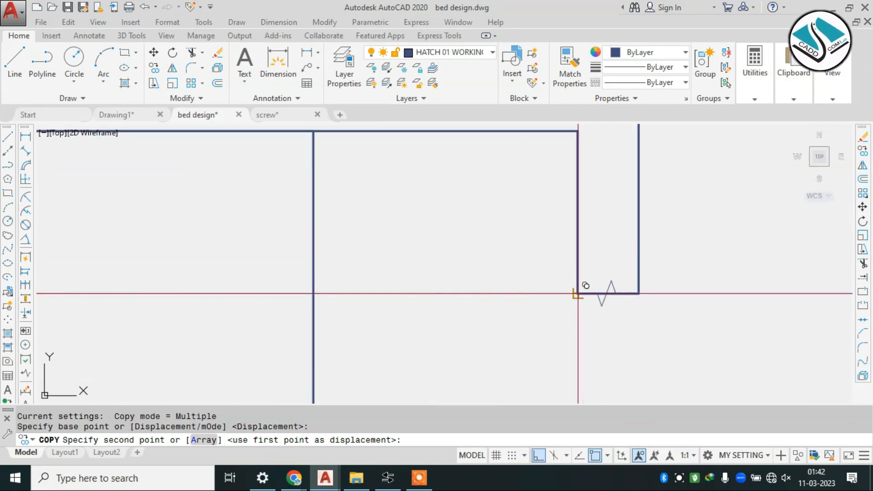
click(627, 259)
key(Escape)
Trim the right return's end line where it crosses the copied break symbol.
scroll(625, 262, up, 4)
text(tr)
key(Return)
scroll(537, 253, up, 4)
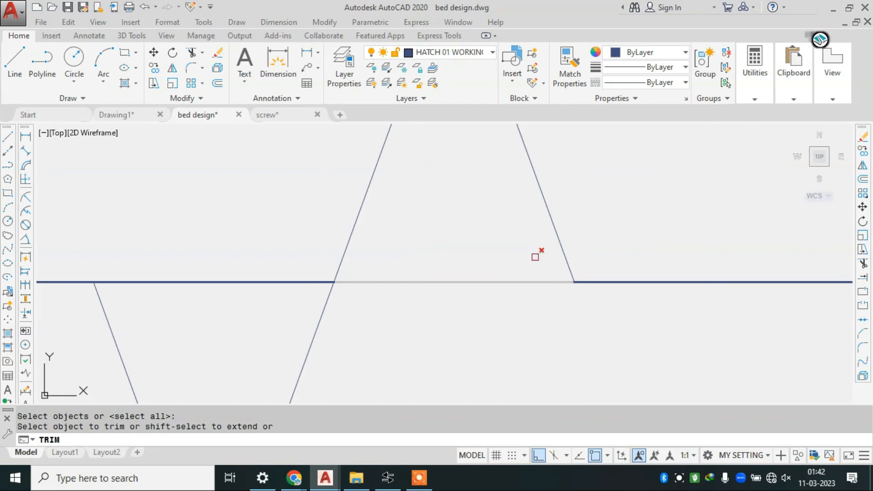
scroll(501, 287, down, 2)
click(355, 253)
scroll(489, 265, down, 5)
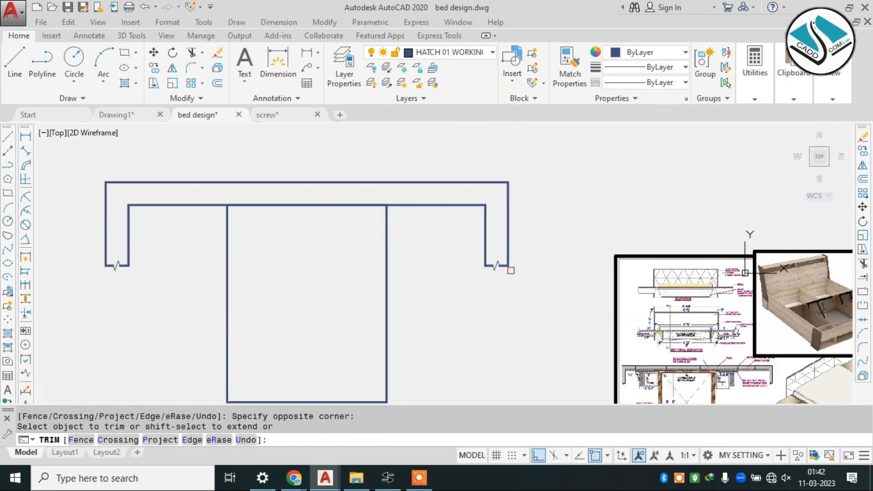
key(Escape)
key(Escape)
key(Escape)
scroll(496, 273, down, 3)
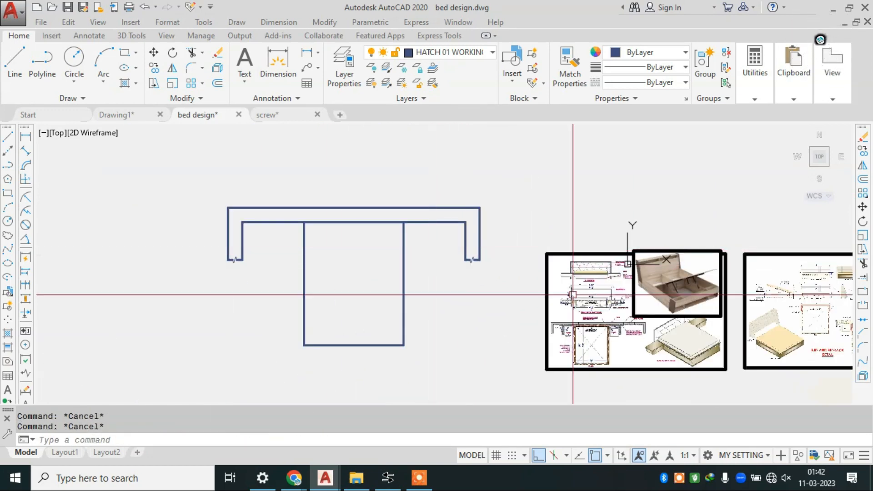
scroll(528, 328, up, 5)
scroll(528, 327, up, 2)
scroll(508, 189, down, 5)
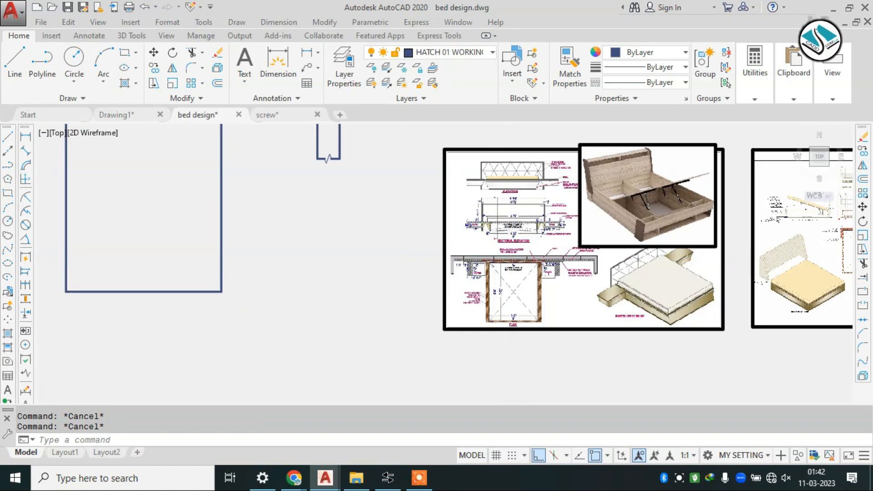
scroll(385, 211, up, 3)
click(418, 214)
click(277, 326)
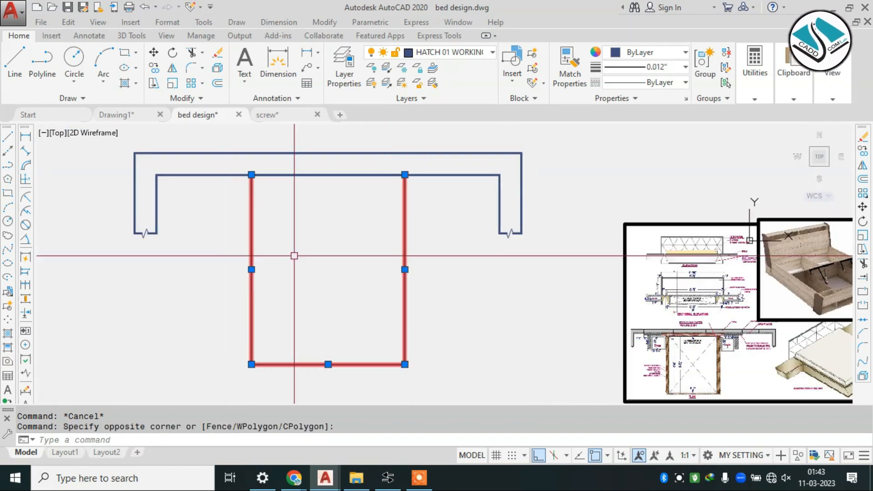
key(Escape)
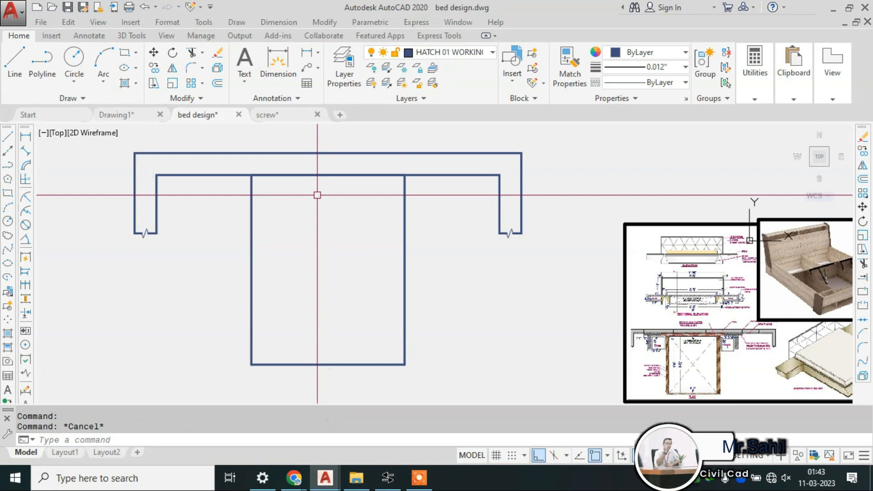
Trim the inner wall line between the bed's sides and move the four-line bed outline horizontally left, clear of the wall.
text(tr)
key(Return)
key(Escape)
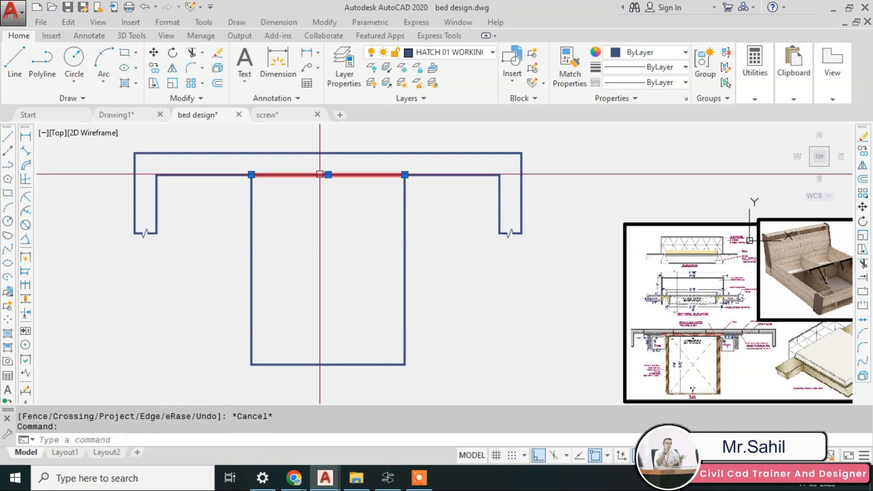
click(428, 240)
click(234, 369)
scroll(369, 262, down, 4)
text(m)
key(Return)
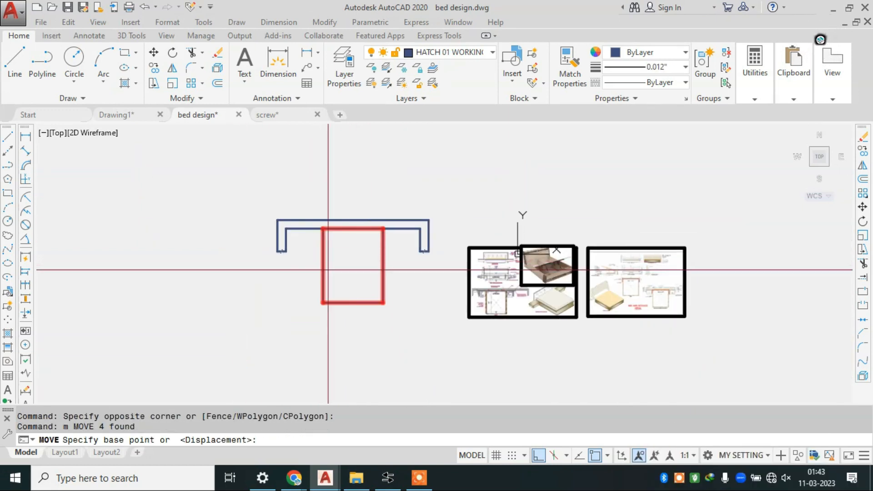
click(324, 265)
click(172, 265)
key(Escape)
Extend the inner wall line across the gap where the bed stood, making it continuous between the returns.
scroll(353, 229, up, 4)
text(ex)
key(Return)
key(Return)
click(275, 229)
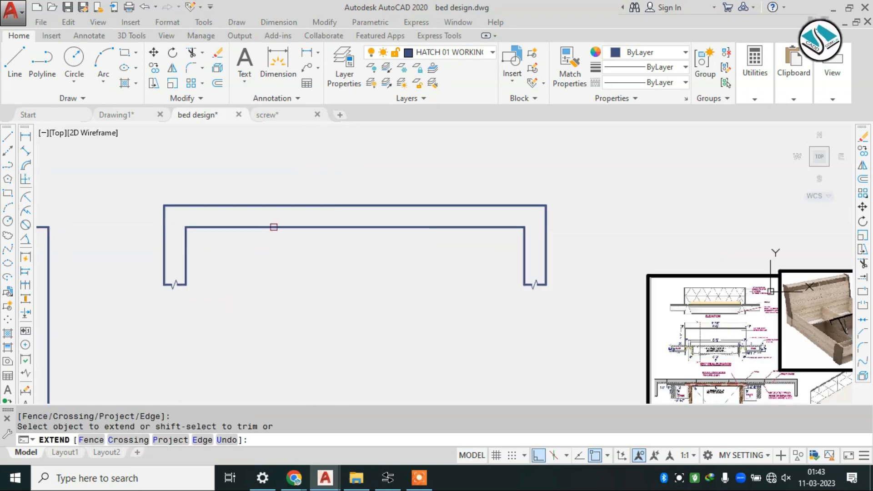
key(Escape)
Examine the wall, screwed plywood, MDF and foam layers behind the bed in the reference plan, including the plywood thickness callout.
scroll(364, 212, down, 2)
scroll(626, 341, up, 4)
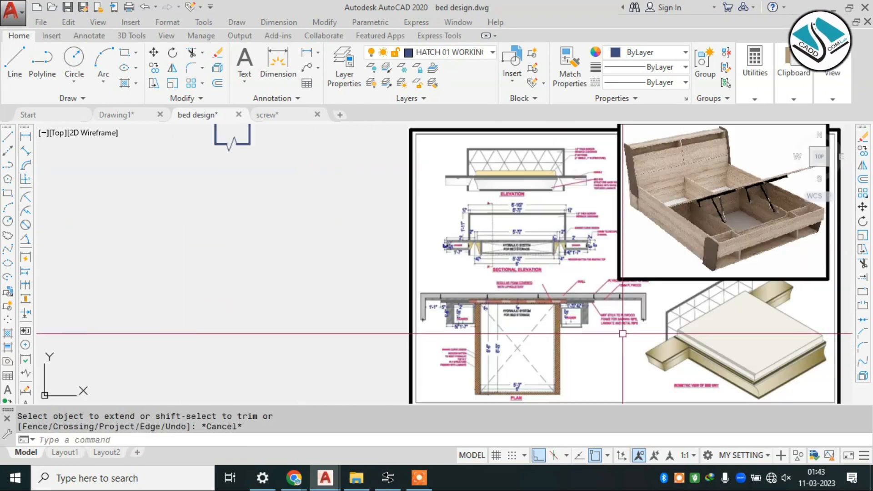
scroll(443, 291, up, 3)
middle_drag(444, 282, 425, 238)
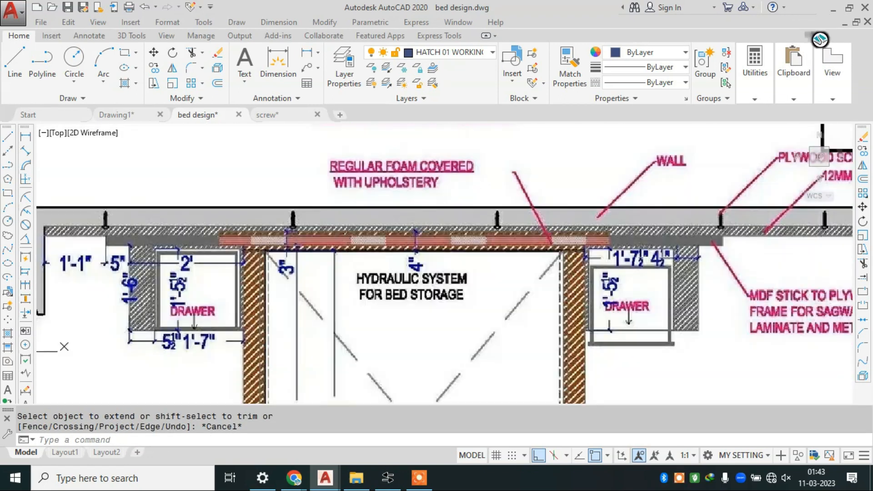
scroll(415, 252, down, 2)
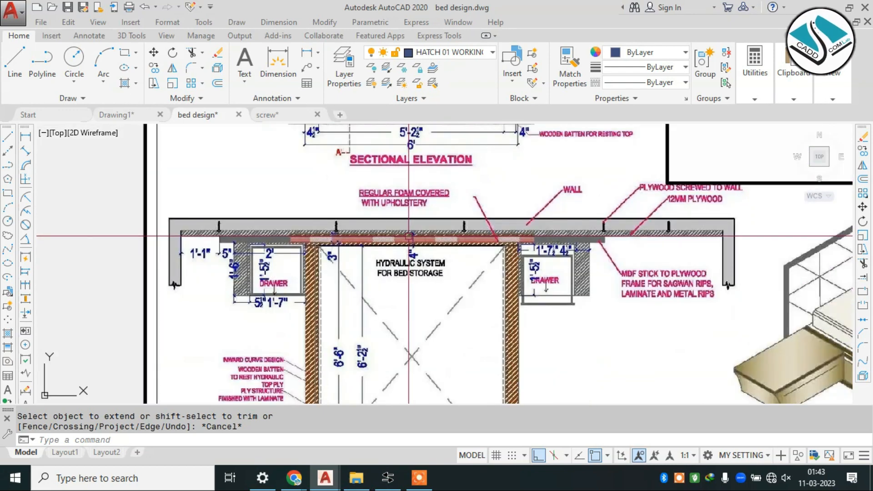
scroll(498, 235, down, 3)
scroll(505, 241, up, 2)
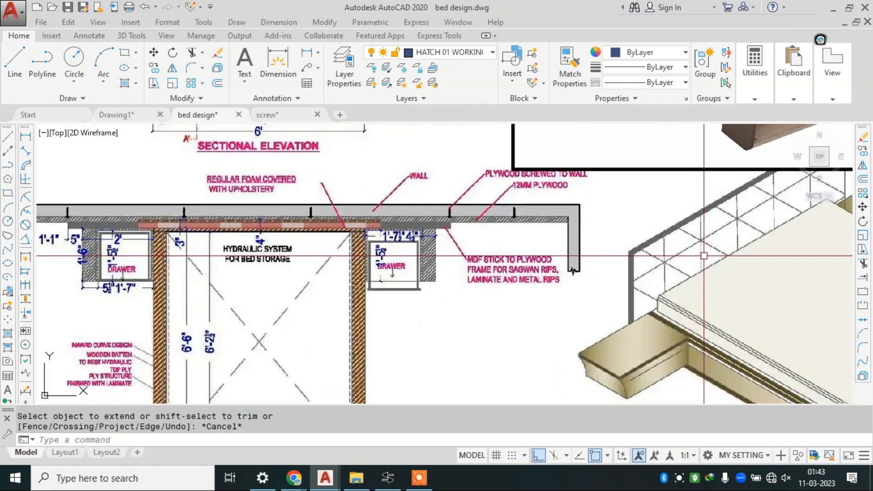
scroll(523, 249, down, 1)
scroll(349, 233, up, 3)
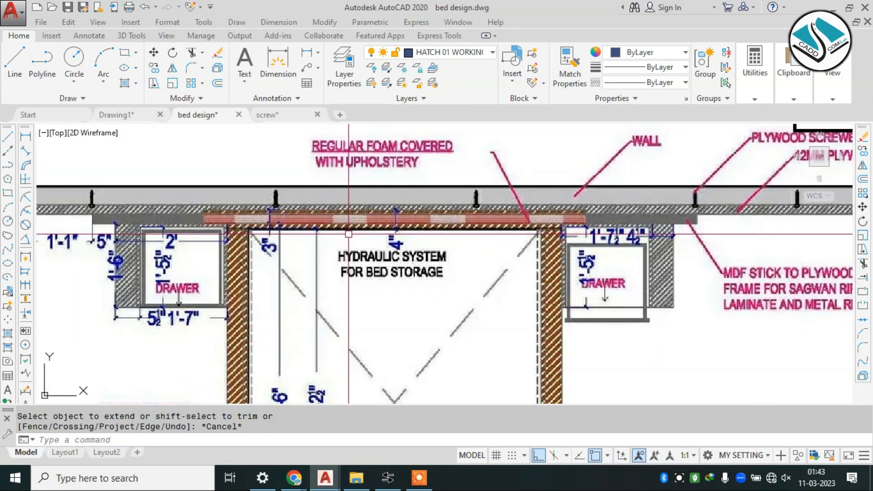
scroll(348, 234, down, 2)
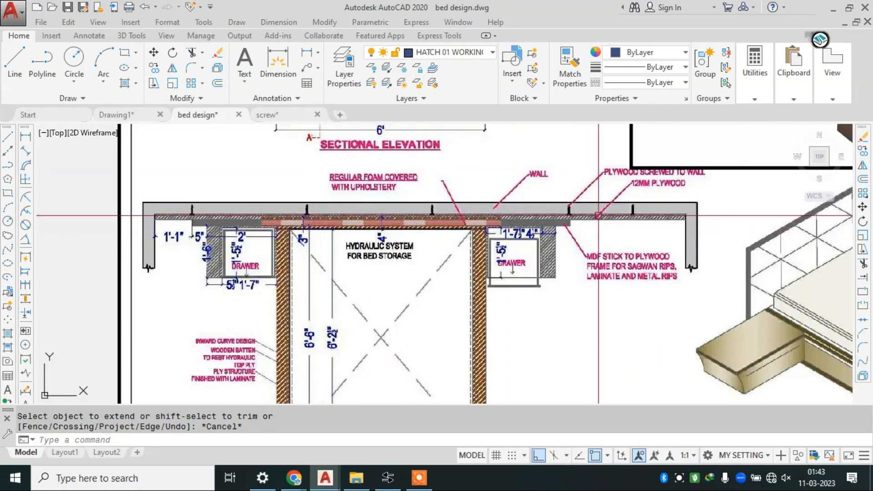
scroll(638, 177, up, 3)
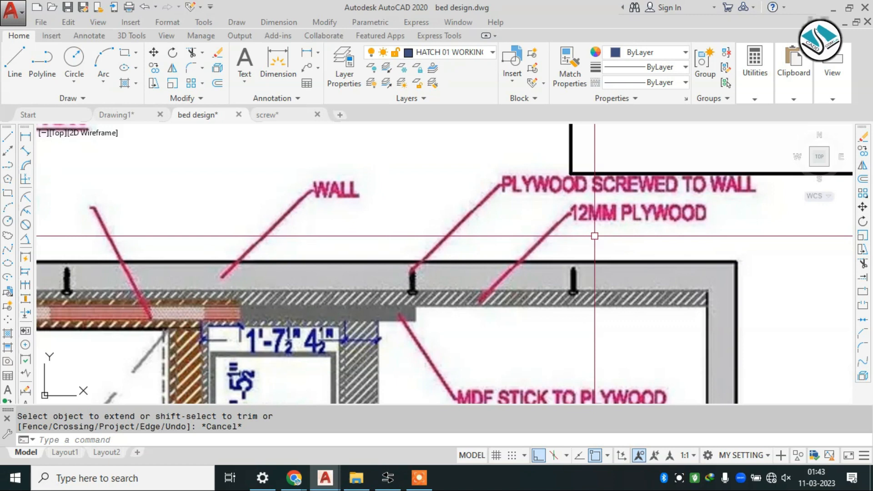
scroll(595, 236, down, 2)
Check the 12 mm plywood thickness in inches in the Convert app and return to the wall drawing.
click(389, 479)
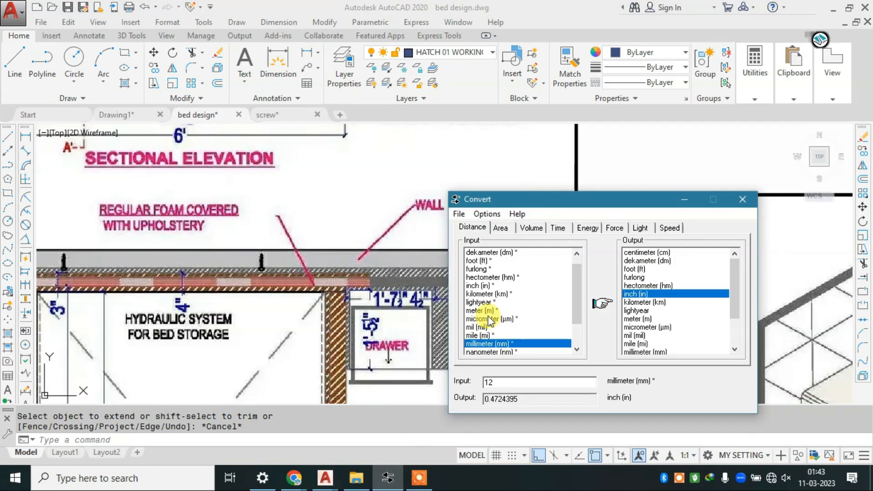
click(687, 200)
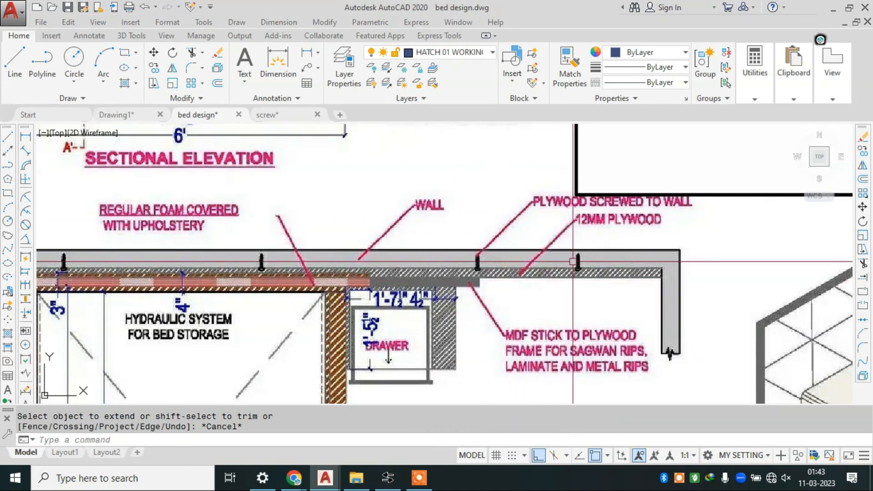
scroll(475, 236, down, 8)
scroll(476, 235, up, 4)
scroll(215, 162, down, 8)
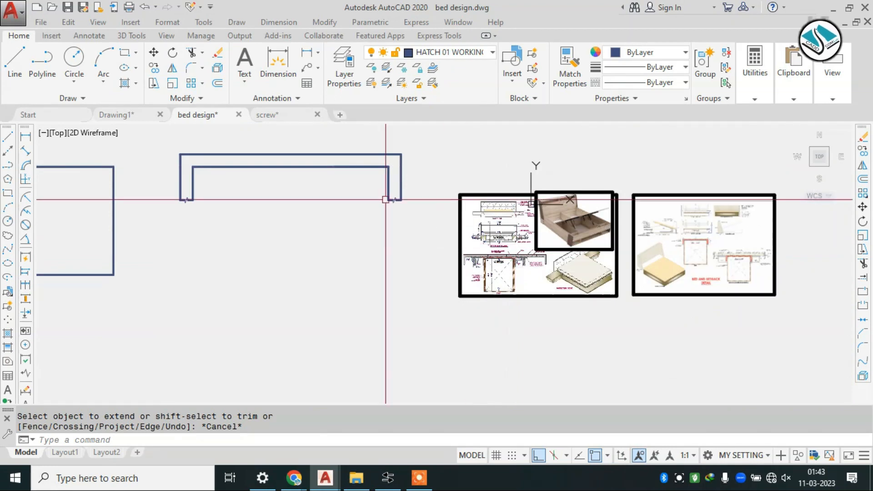
Offset the inner wall line 0.45" toward the room side for the plywood layer.
scroll(214, 162, up, 2)
key(Return)
text(0.4)
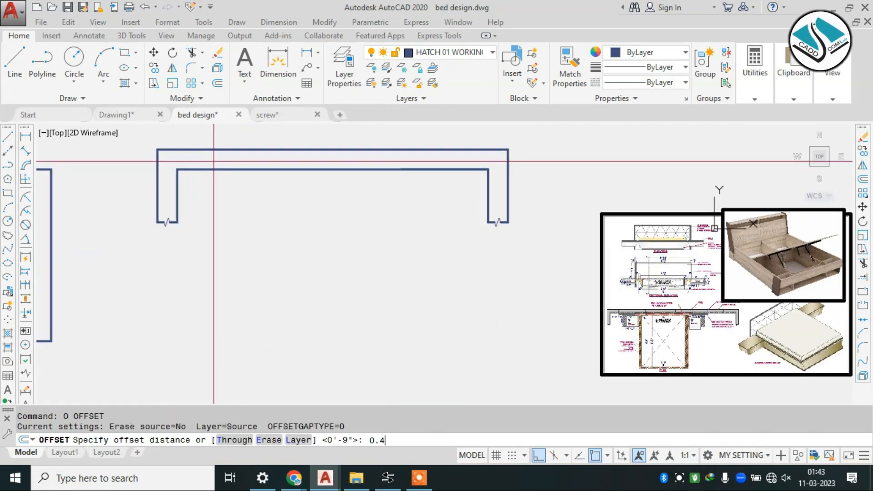
text(5)
key(Return)
click(320, 169)
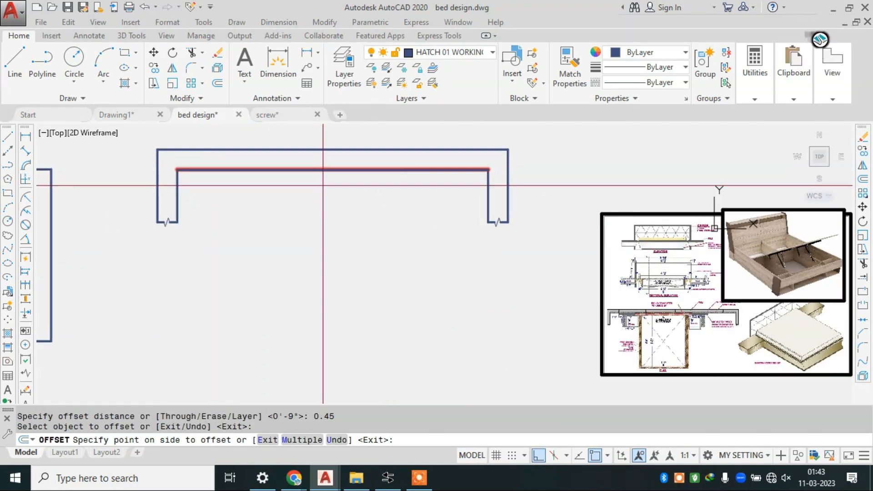
scroll(230, 228, up, 5)
scroll(369, 234, down, 5)
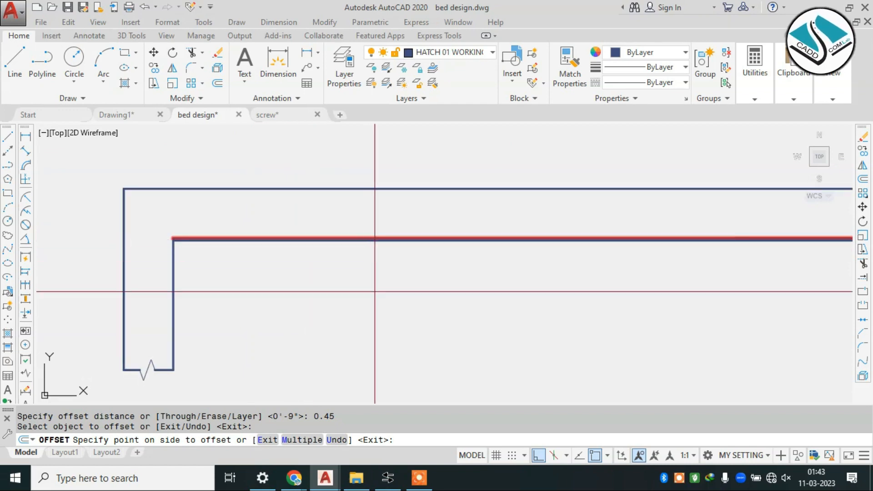
click(397, 240)
scroll(399, 237, up, 5)
key(Escape)
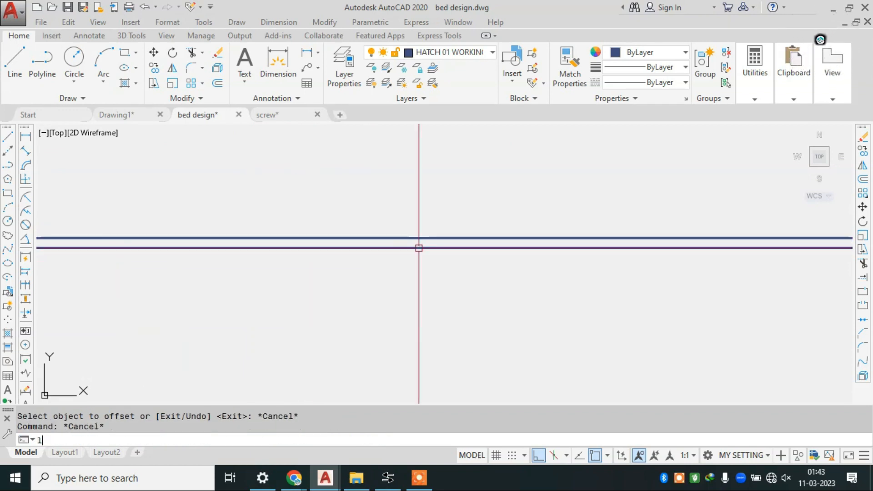
Turn off the lineweight display and recheck the 12 mm to inch conversion in the Convert app.
text(LW)
key(Return)
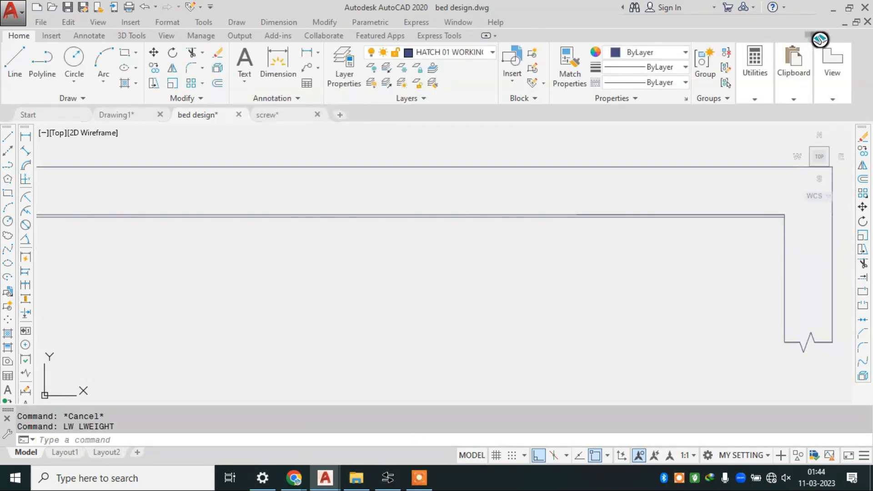
click(388, 477)
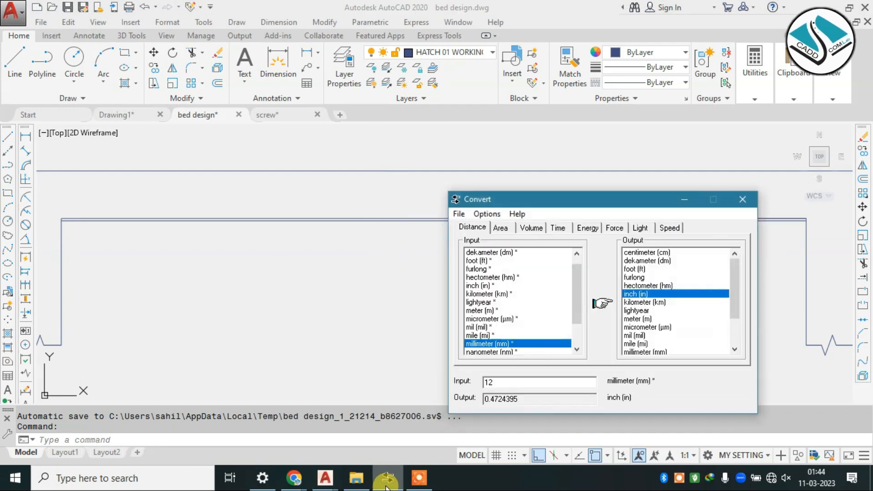
click(388, 487)
click(396, 284)
key(Escape)
Erase the plywood offset line just below the inner wall line.
scroll(403, 225, up, 3)
click(406, 212)
text(e)
key(Return)
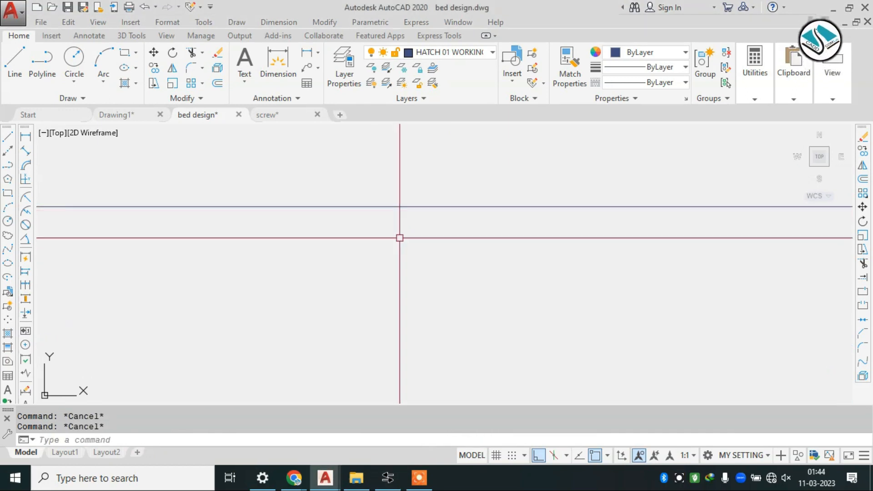
key(Return)
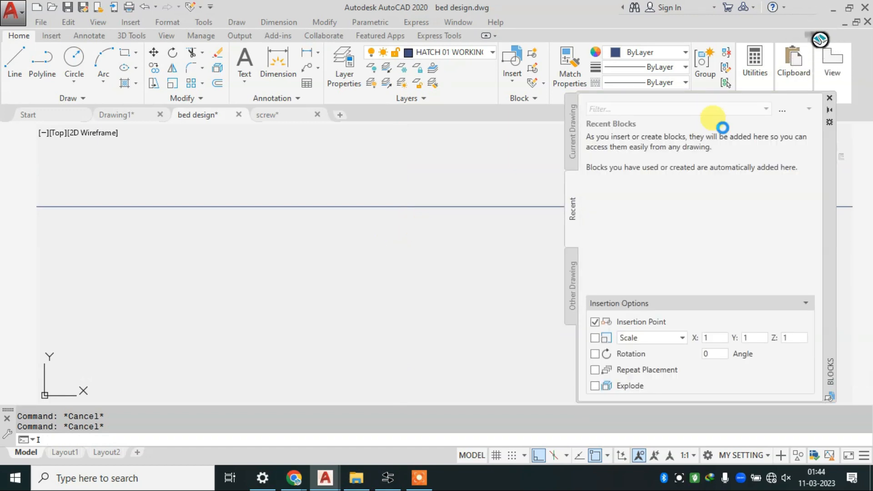
Close the Blocks palette and offset the inner wall line 1" toward the room side for the plywood layer.
click(830, 97)
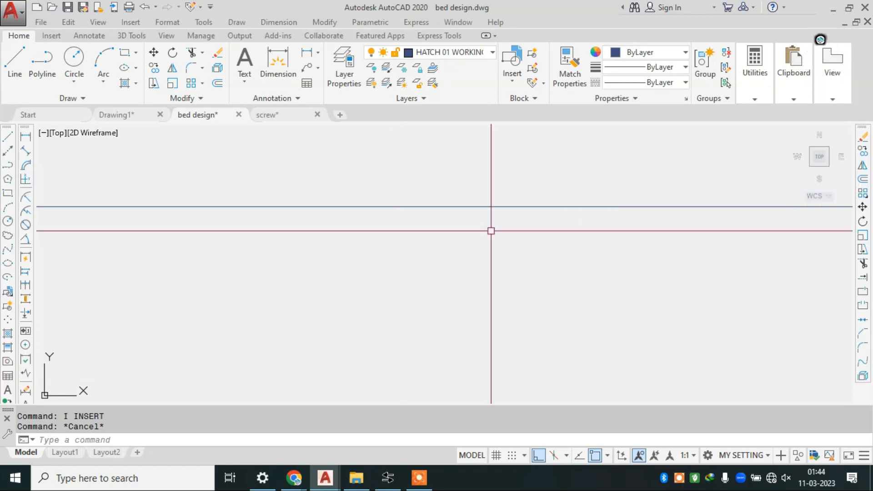
text(O)
key(Return)
text(1)
key(Return)
click(418, 206)
click(417, 243)
scroll(444, 288, down, 2)
key(Escape)
Examine the plywood, MDF and foam layers along the wall and beside the drawers in the reference plan.
scroll(443, 287, down, 3)
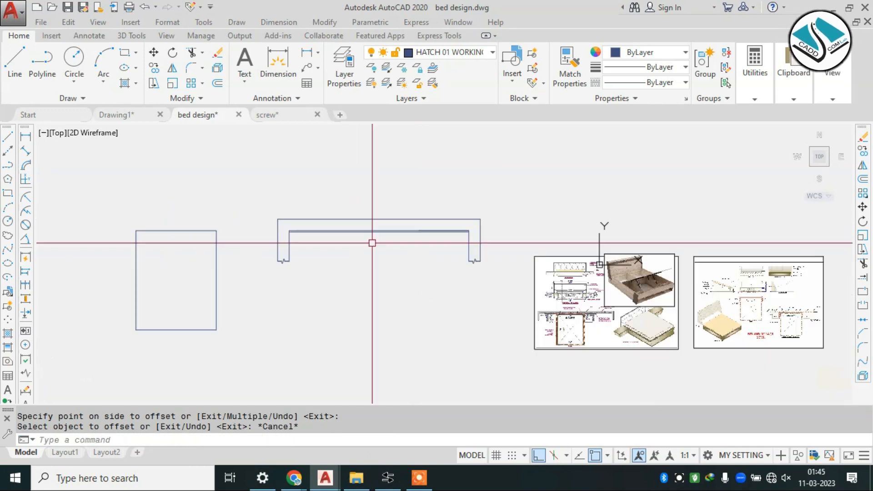
scroll(638, 247, up, 6)
scroll(714, 230, up, 4)
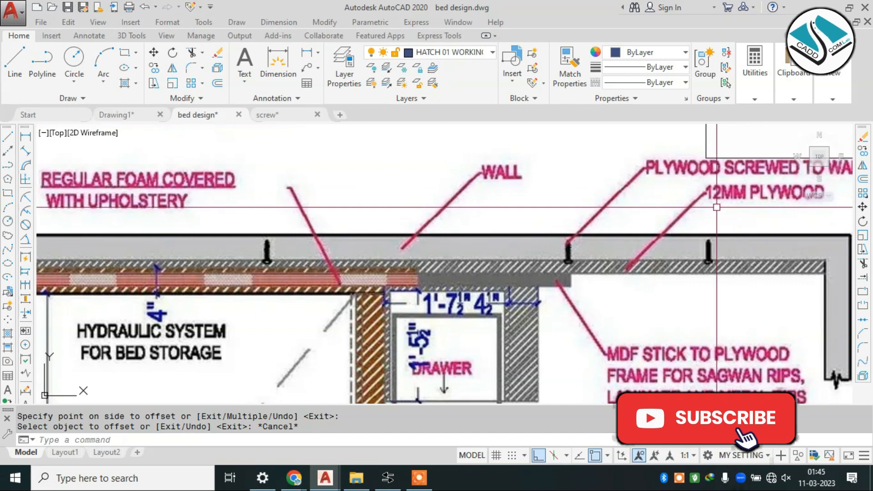
scroll(577, 188, down, 3)
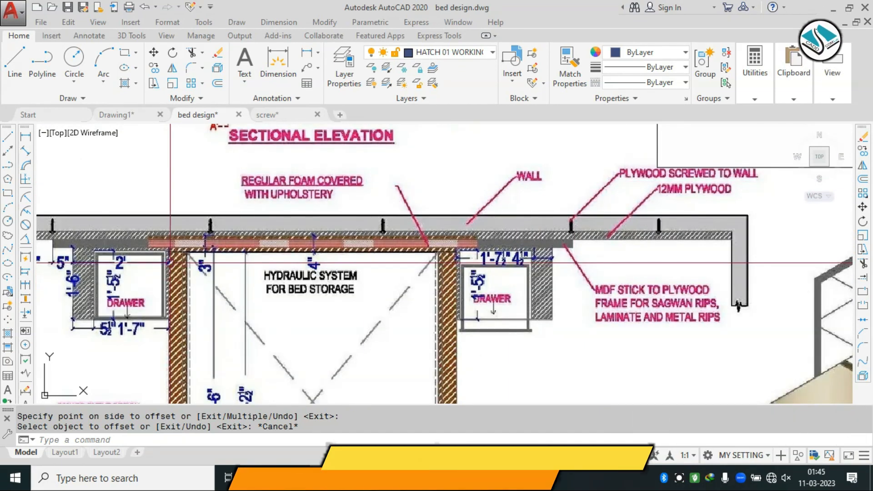
scroll(171, 265, up, 2)
scroll(322, 224, down, 2)
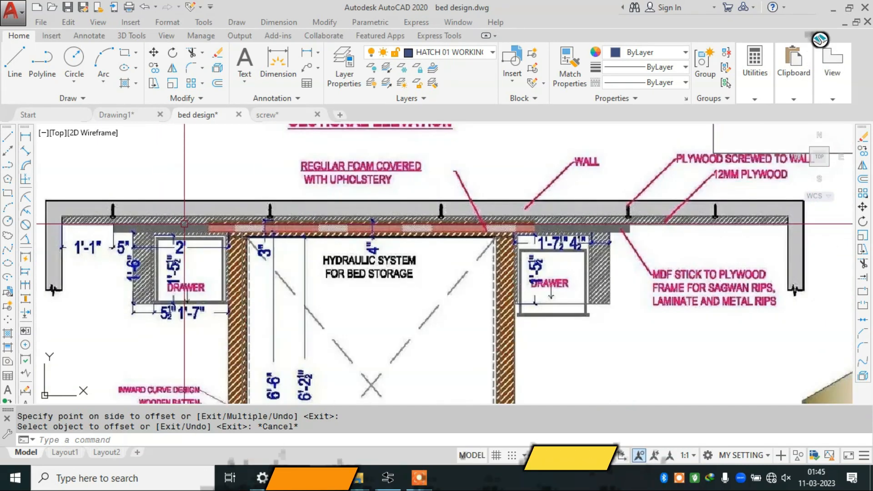
scroll(776, 264, up, 2)
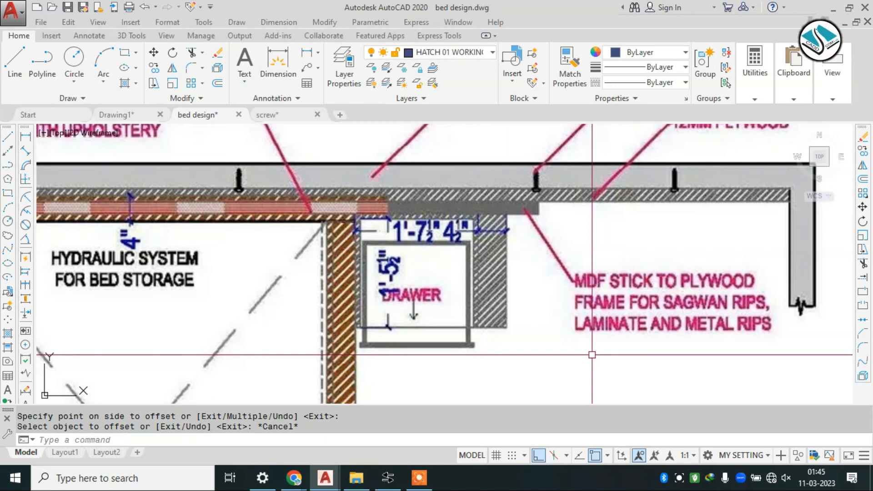
scroll(600, 232, down, 2)
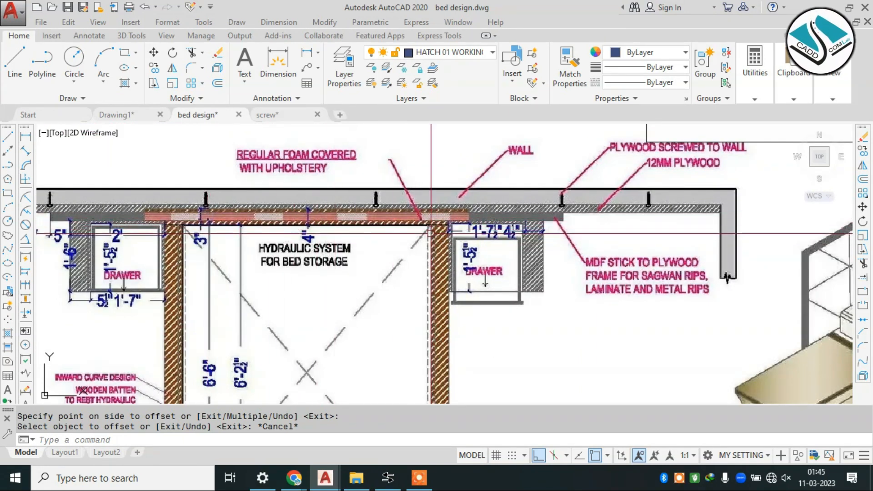
scroll(139, 227, up, 2)
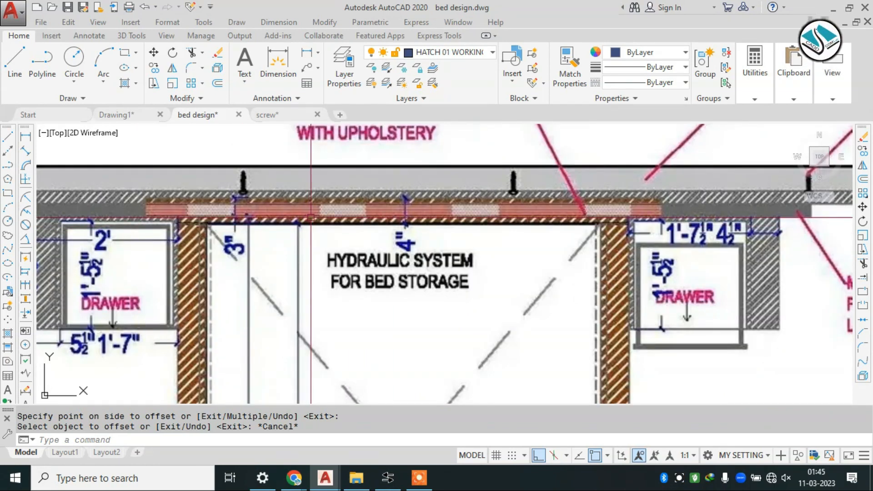
Examine the bed and the 3" and 4" dimensions at its head end in the reference plan, comparing with the drawn outline.
scroll(318, 218, down, 6)
scroll(433, 191, up, 2)
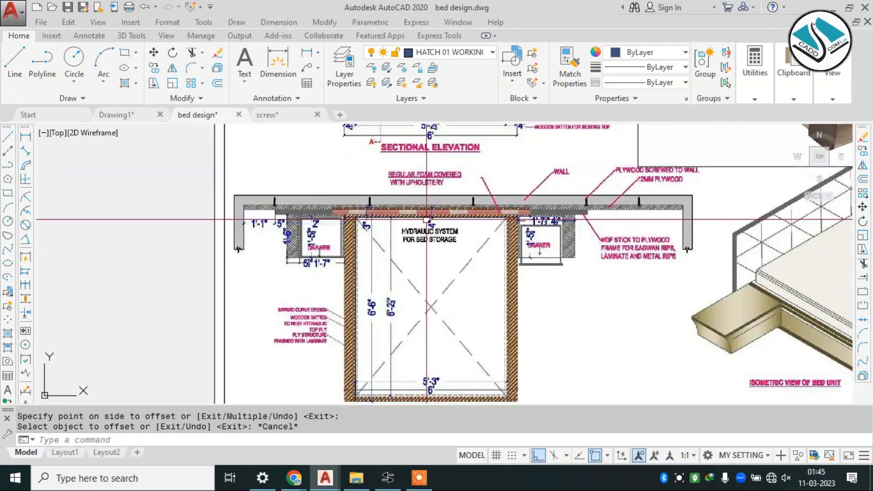
scroll(433, 220, down, 1)
scroll(432, 234, down, 5)
scroll(427, 237, up, 10)
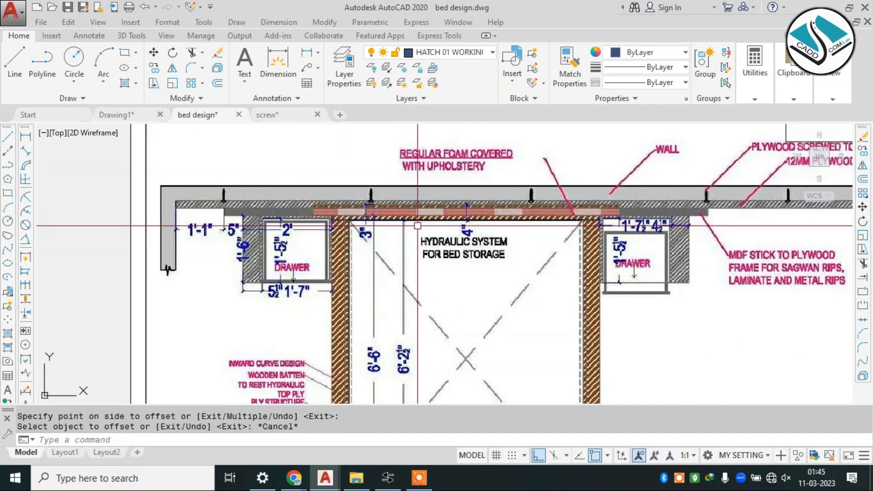
scroll(407, 227, up, 5)
scroll(396, 230, down, 5)
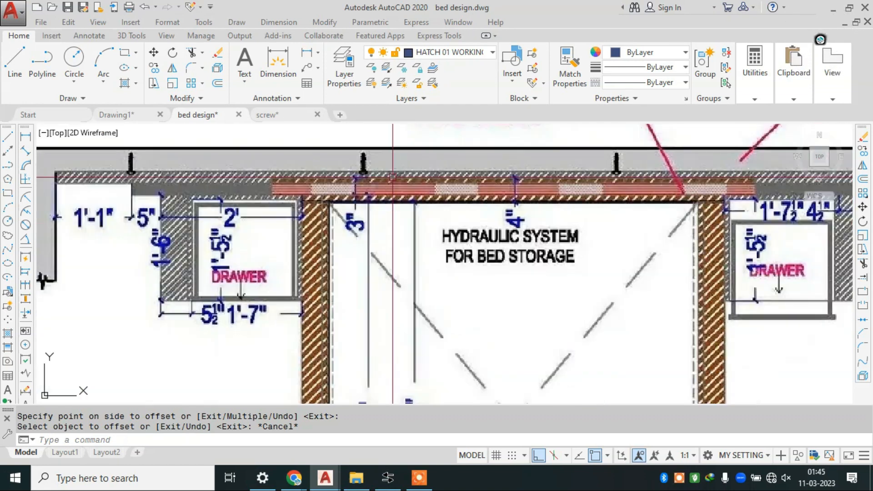
scroll(425, 193, up, 4)
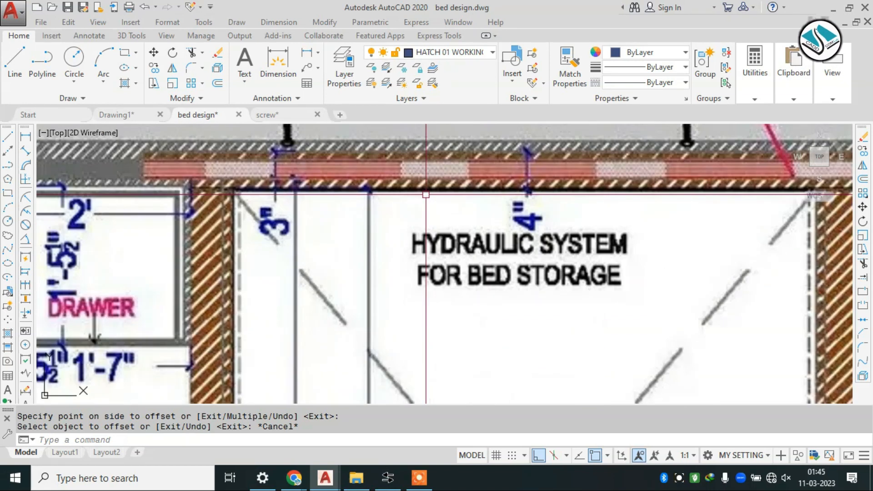
scroll(425, 191, down, 8)
scroll(425, 192, down, 5)
middle_drag(292, 189, 359, 259)
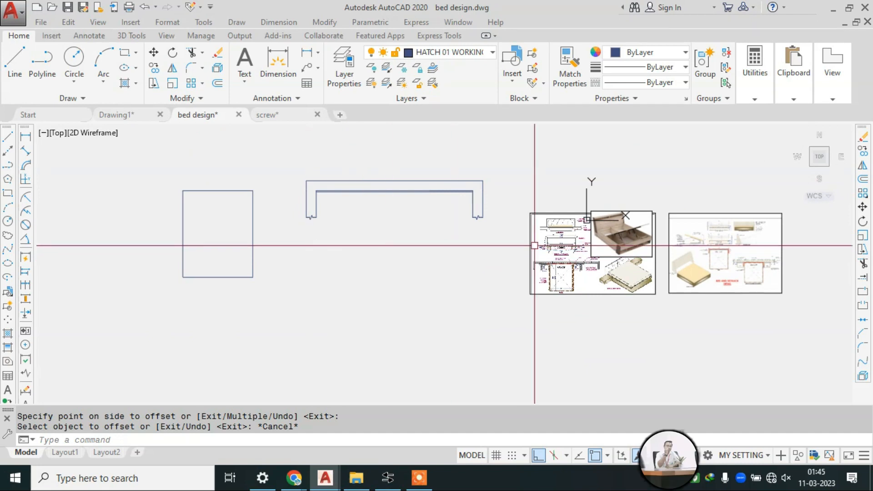
scroll(577, 278, up, 8)
scroll(412, 200, up, 3)
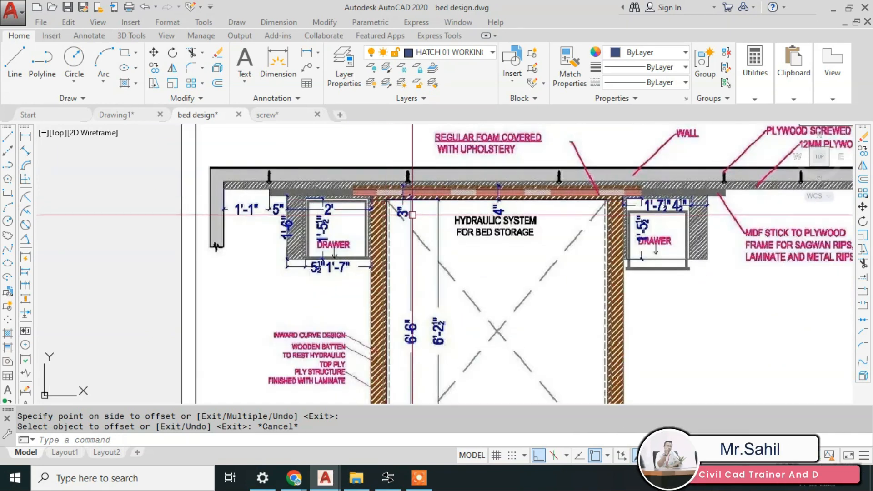
scroll(477, 206, up, 4)
scroll(478, 206, down, 8)
middle_drag(189, 170, 300, 234)
Try to offset the bed outline 3" outward from its top edge, and undo the attempt.
key(Escape)
text(o)
key(Return)
text(3)
key(Return)
scroll(232, 184, up, 2)
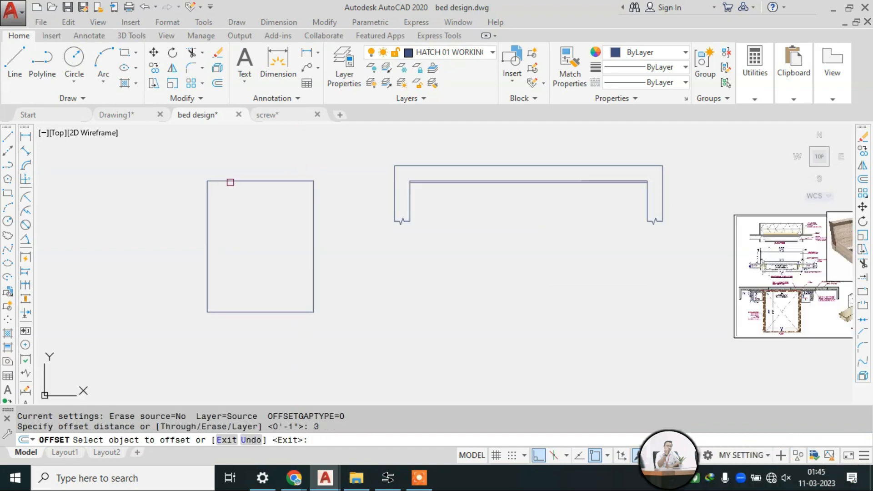
click(230, 181)
click(229, 164)
key(ctrl+z)
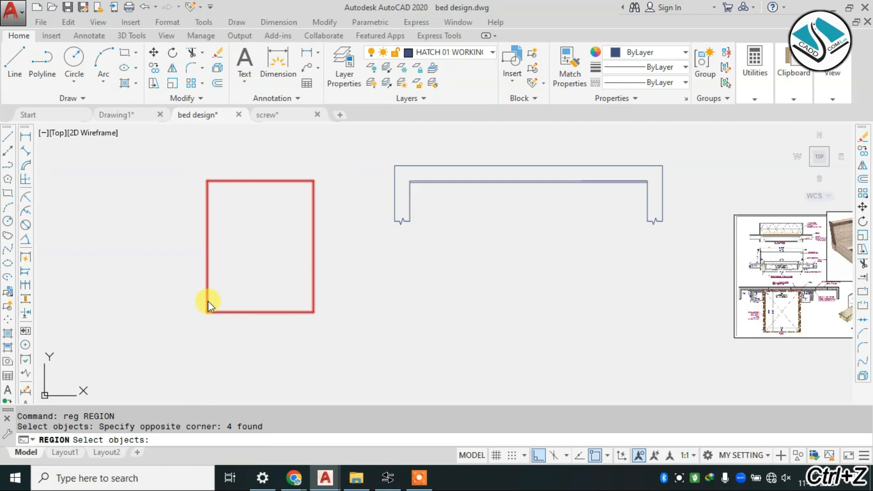
Convert the bed outline's four lines into a region and try to offset it by 3".
key(Return)
key(Escape)
text(o)
key(Return)
text(3)
key(Return)
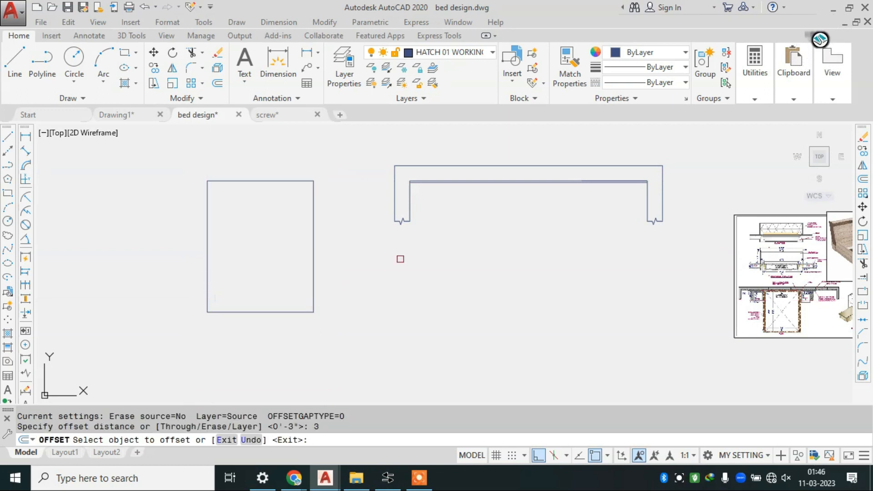
double_click(266, 184)
key(Escape)
Explode the bed outline region back into separate lines.
text(x)
key(Return)
drag(312, 173, 185, 288)
key(Return)
Offset the top, left, bottom and right edges of the bed outline 3" outward.
key(Escape)
text(o)
key(Return)
text(3)
key(Return)
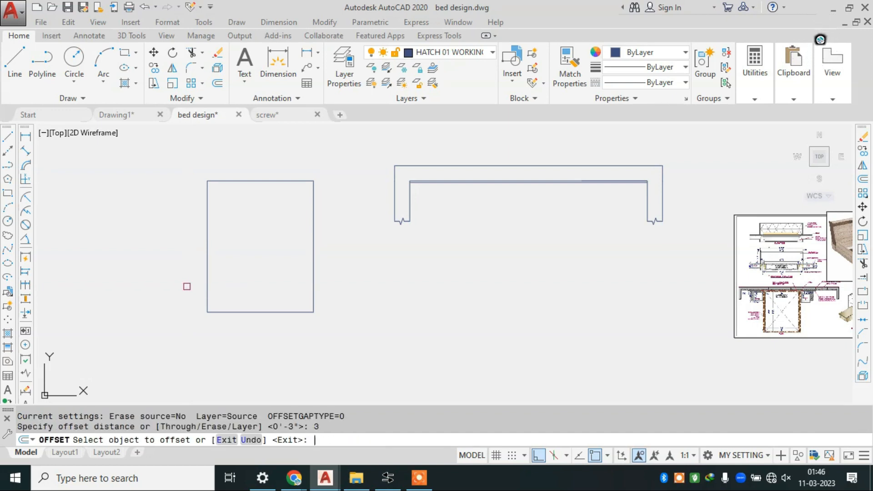
click(282, 183)
click(262, 177)
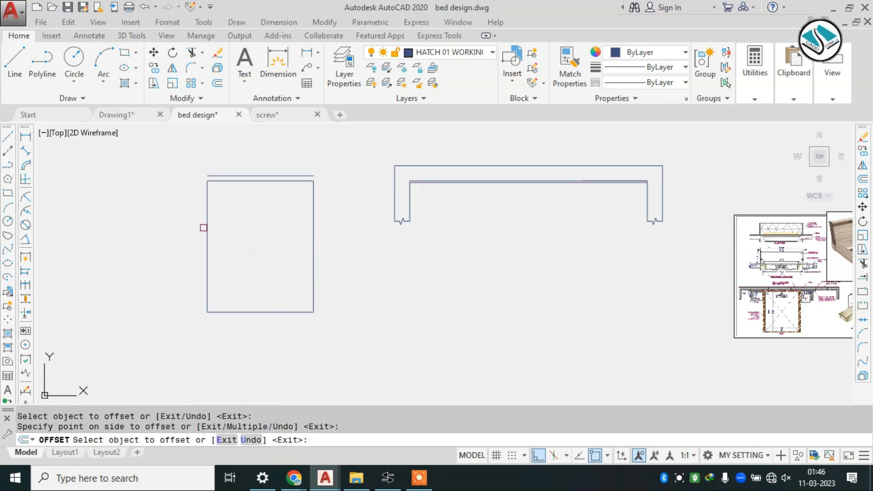
click(207, 252)
click(194, 266)
click(262, 314)
click(267, 331)
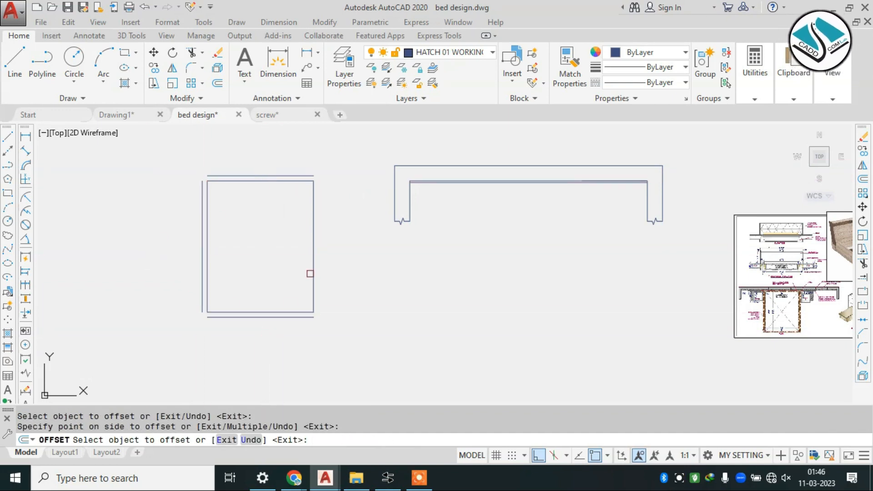
click(313, 278)
click(351, 263)
key(Escape)
Join the outer offset lines at the bed outline's two top corners with zero-radius fillets.
text(f)
key(Return)
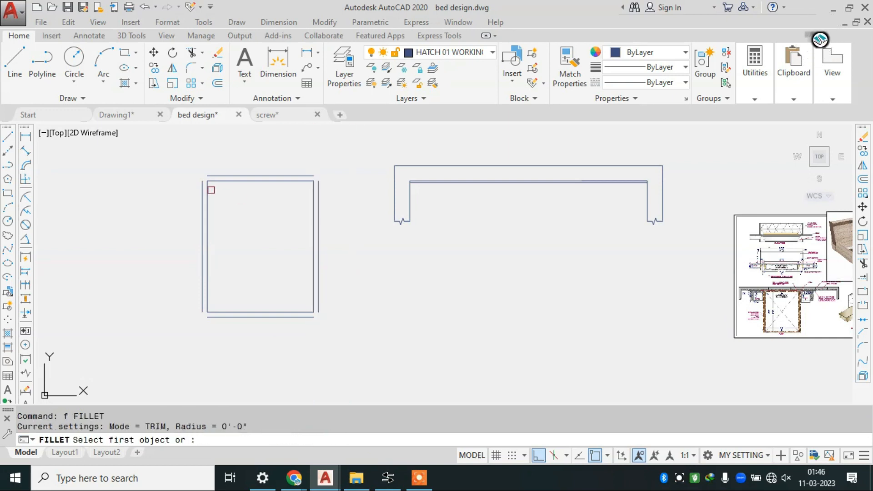
scroll(209, 189, up, 5)
click(280, 183)
click(251, 209)
key(Return)
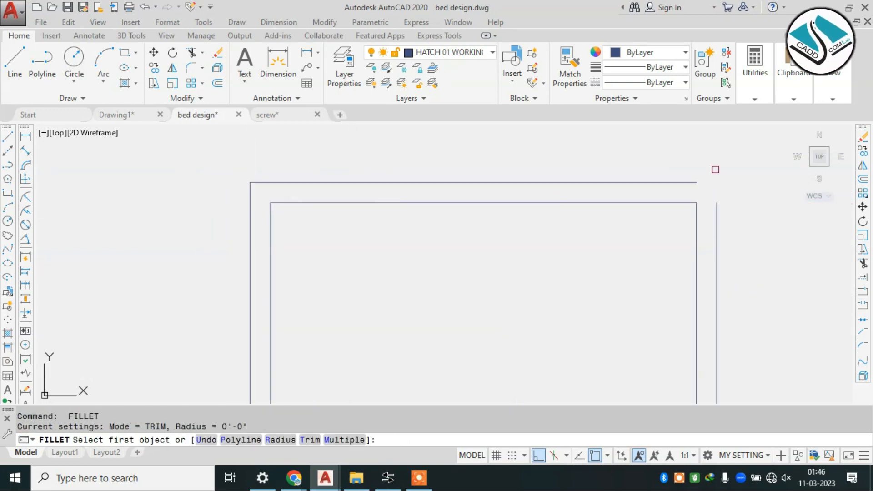
click(686, 184)
click(718, 209)
Join the outer offset lines at the bed outline's two bottom corners with zero-radius fillets.
scroll(591, 218, down, 4)
middle_drag(391, 394, 405, 230)
scroll(406, 230, up, 4)
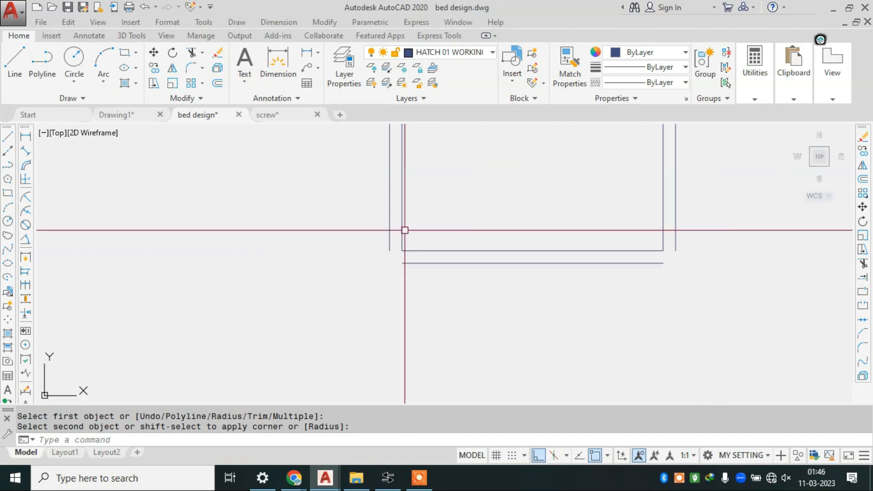
key(Return)
click(378, 251)
click(400, 281)
scroll(381, 275, down, 4)
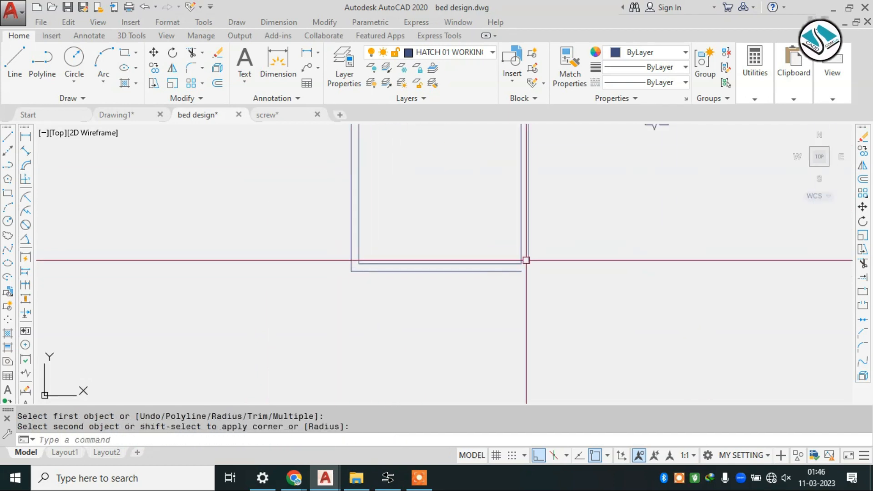
scroll(523, 260, up, 4)
key(Return)
click(526, 257)
scroll(456, 296, down, 3)
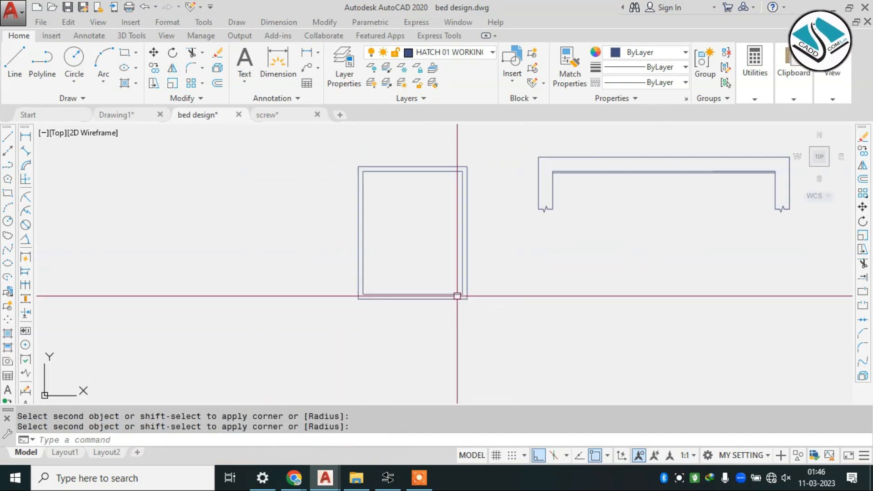
key(Escape)
Examine the bed frame, its dashed inner outline and dimensions in the reference plan, along with the bed unit's isometric view.
scroll(485, 237, up, 2)
scroll(387, 221, down, 2)
middle_drag(603, 266, 423, 249)
scroll(527, 262, up, 6)
scroll(527, 262, up, 3)
scroll(394, 217, up, 2)
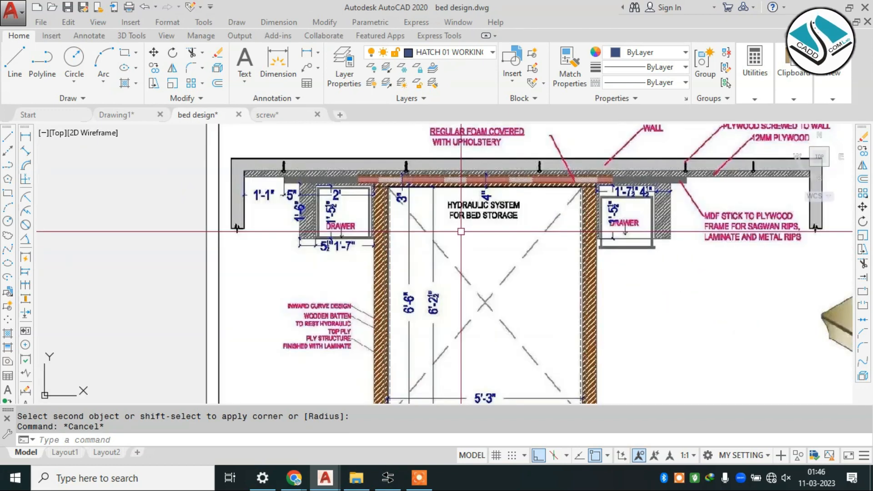
scroll(393, 200, up, 2)
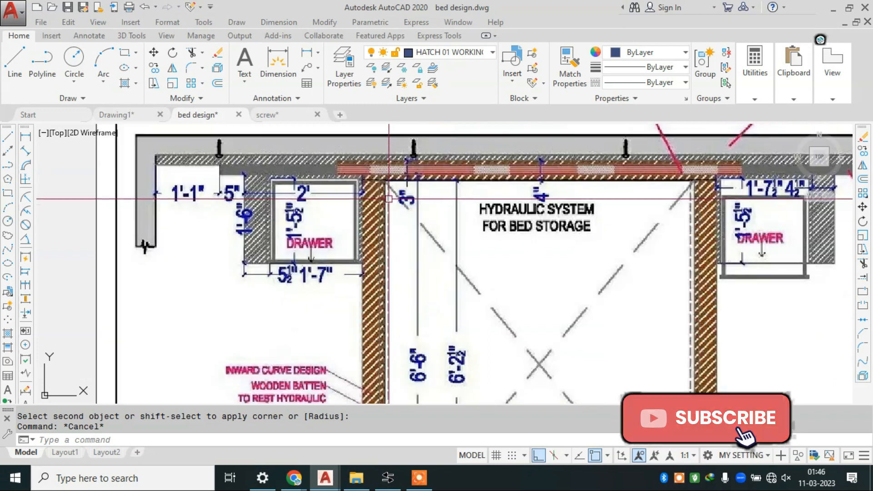
scroll(420, 184, down, 8)
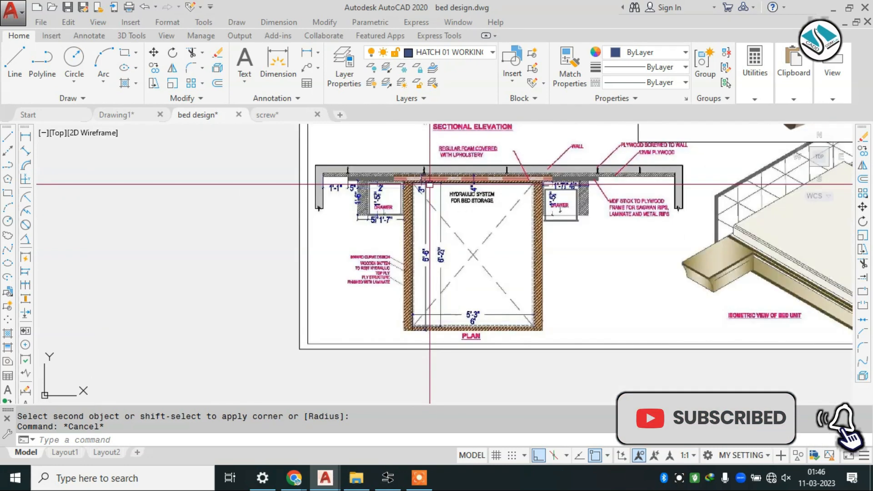
scroll(614, 223, up, 6)
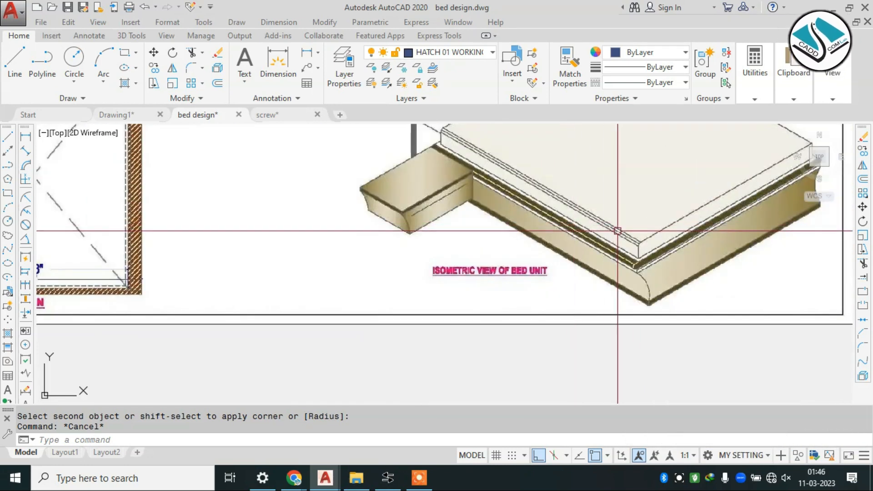
scroll(425, 185, down, 4)
scroll(414, 182, up, 6)
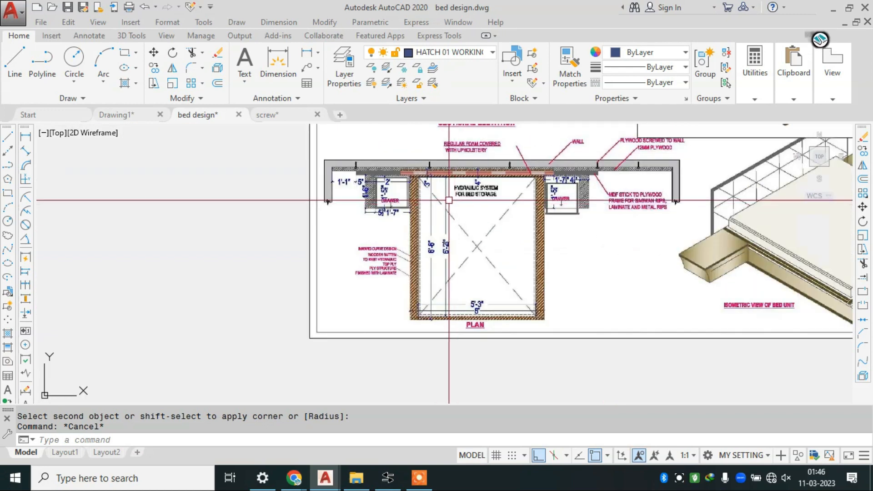
scroll(414, 174, down, 2)
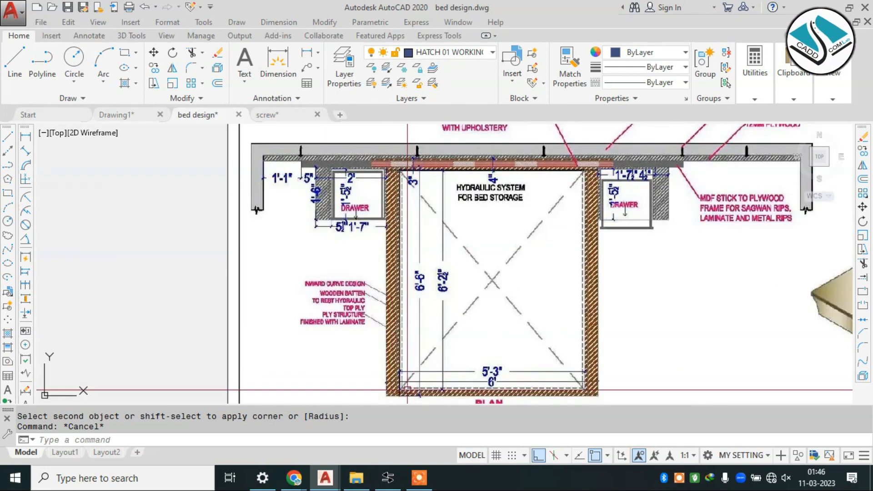
Compare the reference plan's bottom frame corners, headboard and drawer area with the drafted double bed outline.
scroll(406, 392, up, 4)
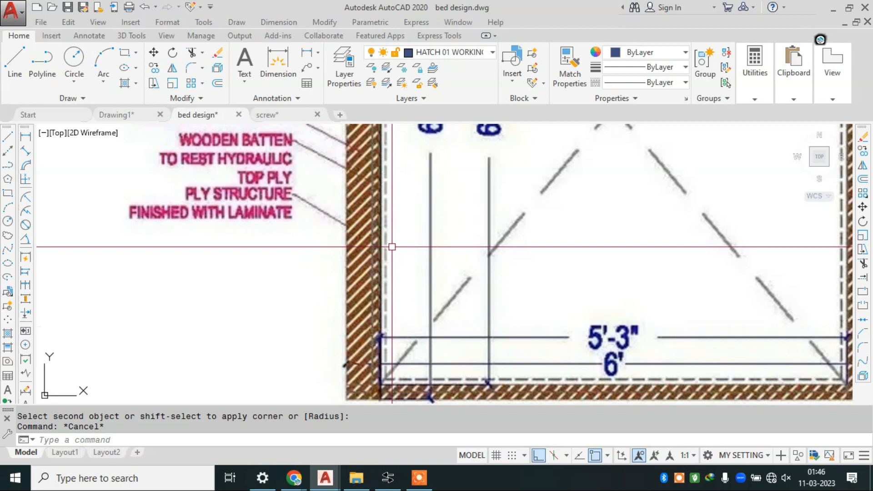
scroll(760, 347, down, 3)
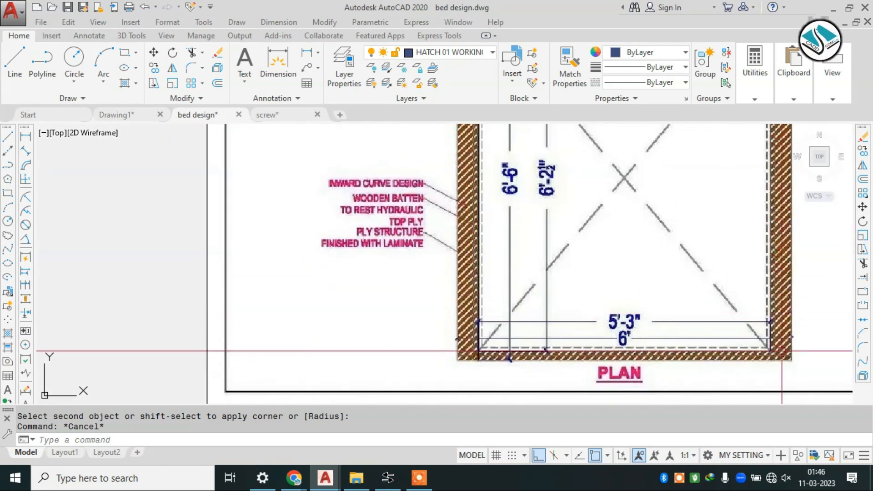
scroll(772, 382, up, 4)
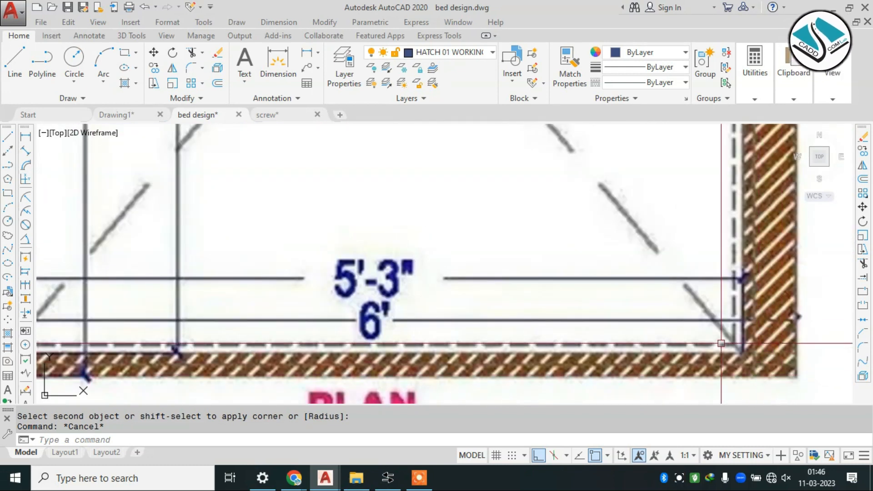
scroll(608, 332, down, 6)
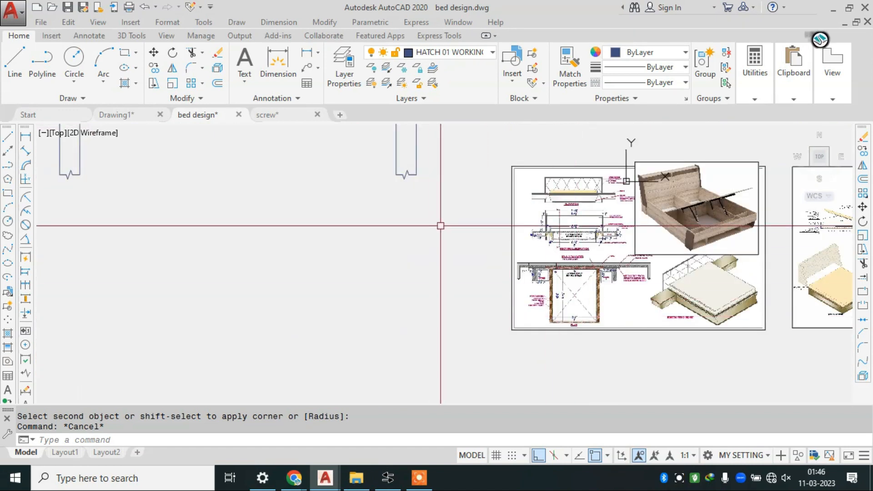
middle_drag(198, 172, 478, 223)
scroll(335, 136, up, 5)
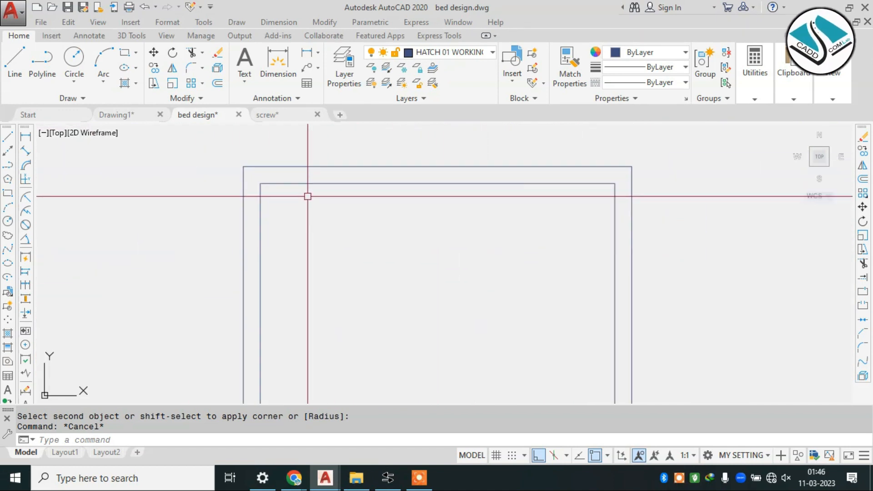
scroll(520, 224, down, 5)
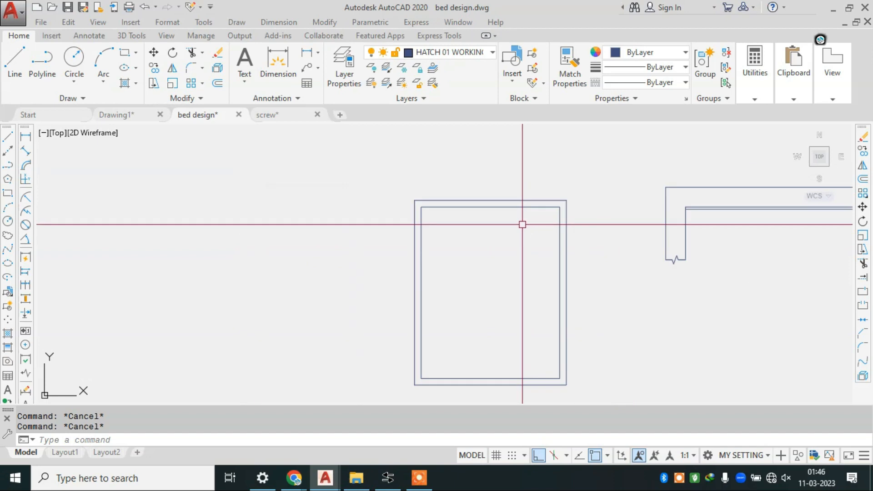
scroll(692, 267, up, 6)
scroll(382, 216, up, 6)
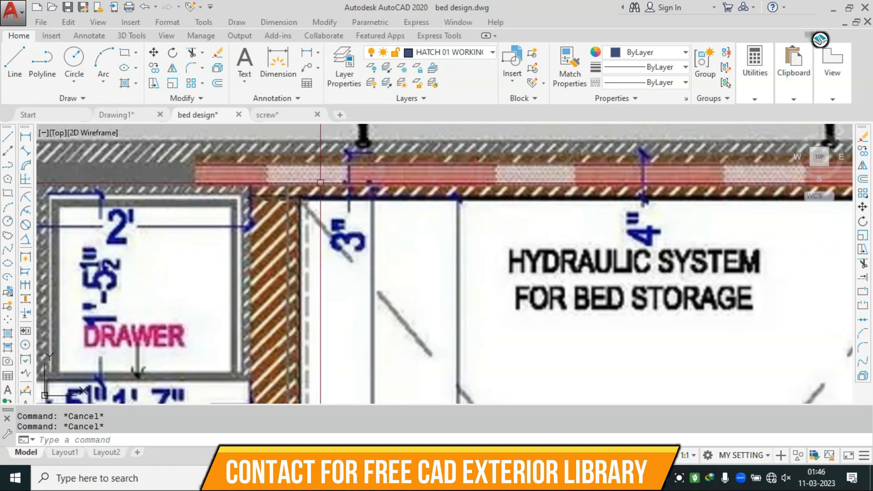
scroll(448, 186, down, 10)
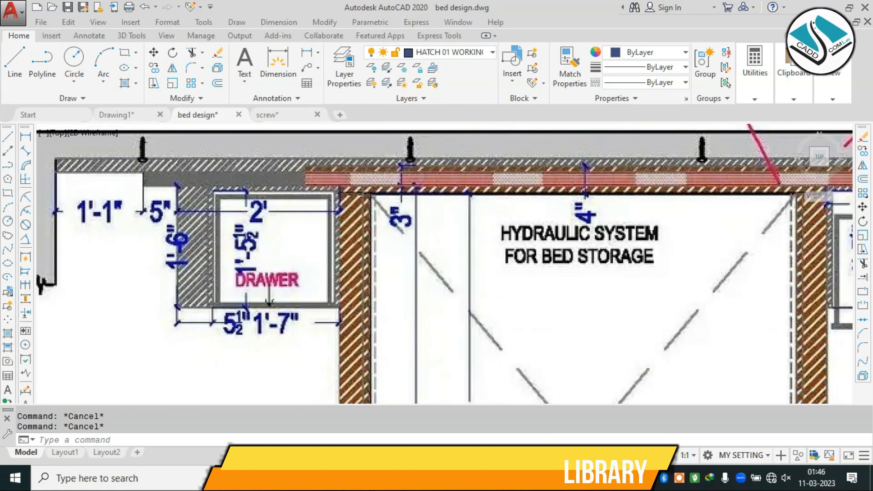
Offset the left, bottom and right edges of the inner bed outline outward, placing the copies inside the frame border.
scroll(207, 153, up, 4)
scroll(213, 176, up, 5)
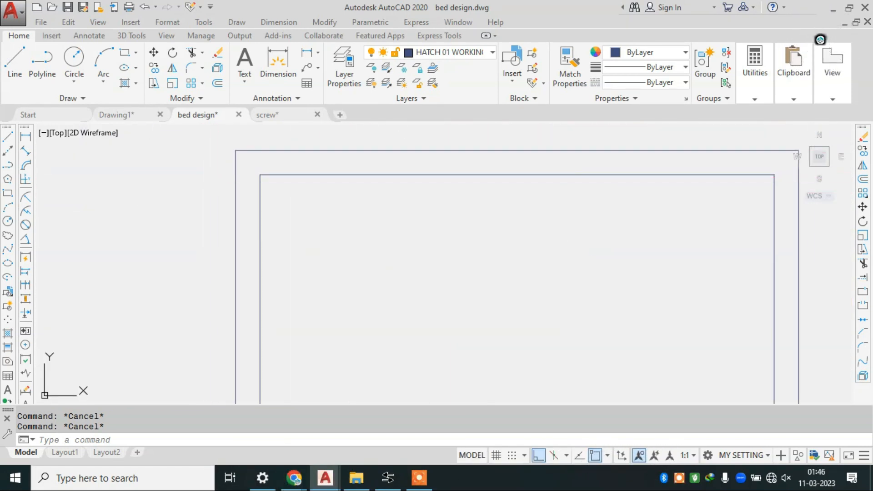
text(O)
key(Return)
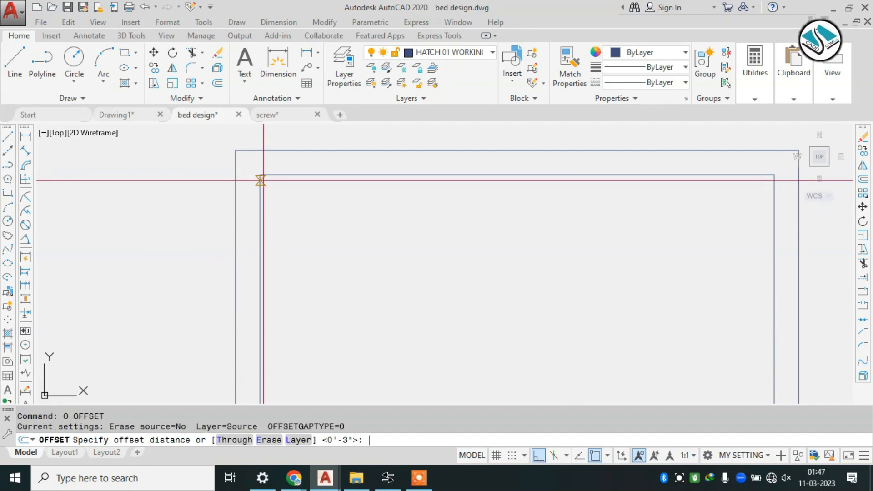
key(Return)
click(261, 184)
click(237, 211)
scroll(281, 159, down, 4)
scroll(280, 158, down, 1)
scroll(283, 317, up, 3)
click(297, 300)
click(325, 321)
scroll(327, 322, down, 1)
scroll(599, 275, up, 1)
click(587, 304)
click(606, 306)
key(Escape)
Join the new offset lines at the bottom right and bottom left corners with zero-radius fillets.
text(f)
key(Return)
click(589, 319)
click(610, 293)
scroll(618, 298, down, 2)
key(Return)
scroll(297, 311, up, 2)
click(292, 302)
click(312, 321)
scroll(324, 339, down, 6)
scroll(350, 251, up, 6)
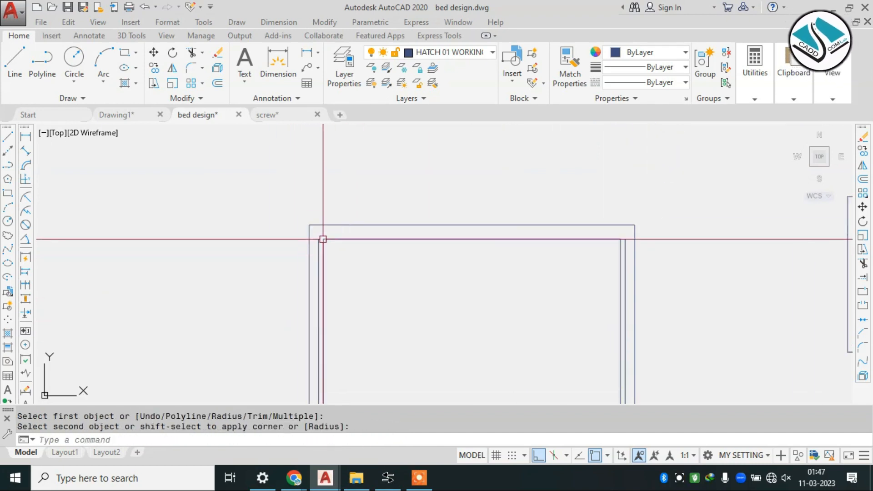
Extend the inner bed outline's top edge at both ends to meet the new offset side lines.
key(Escape)
text(ex)
key(Return)
key(Return)
scroll(487, 261, down, 2)
scroll(474, 245, up, 3)
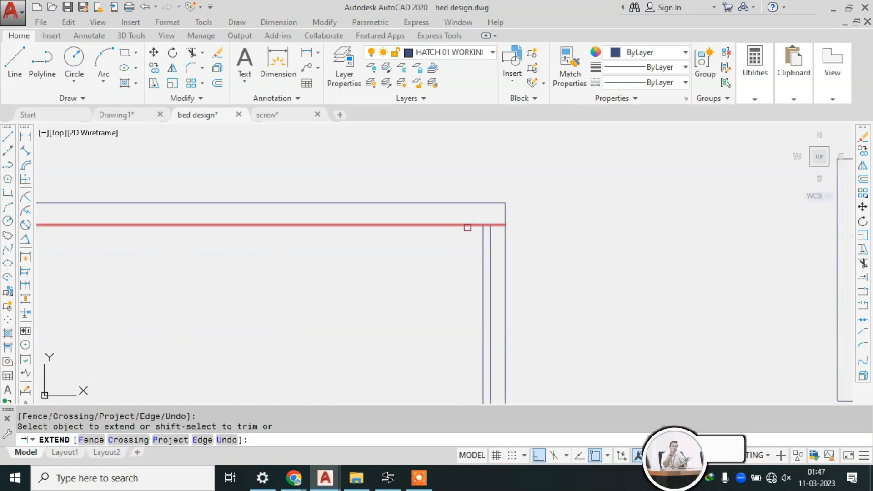
click(475, 226)
middle_drag(487, 242, 482, 220)
key(Escape)
Load the CENTER linetype from acad.lin into the drawing.
click(486, 226)
scroll(487, 226, down, 4)
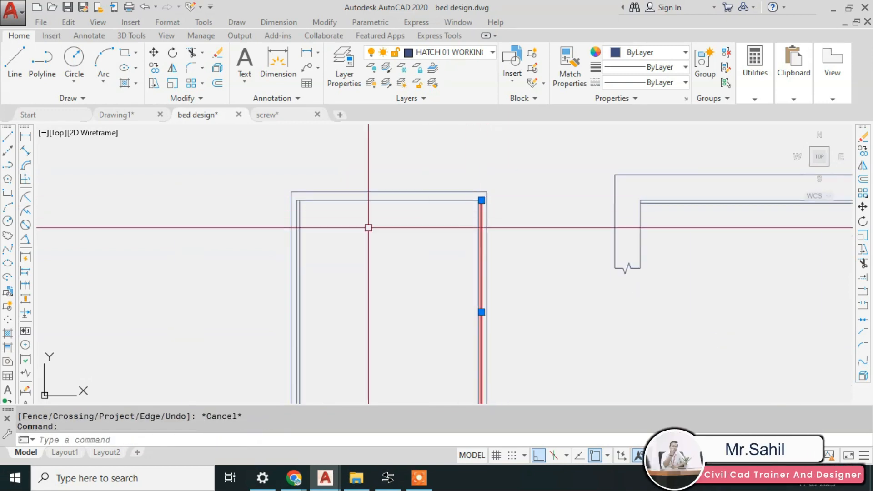
scroll(294, 224, up, 2)
scroll(341, 220, down, 3)
scroll(341, 273, up, 3)
click(342, 273)
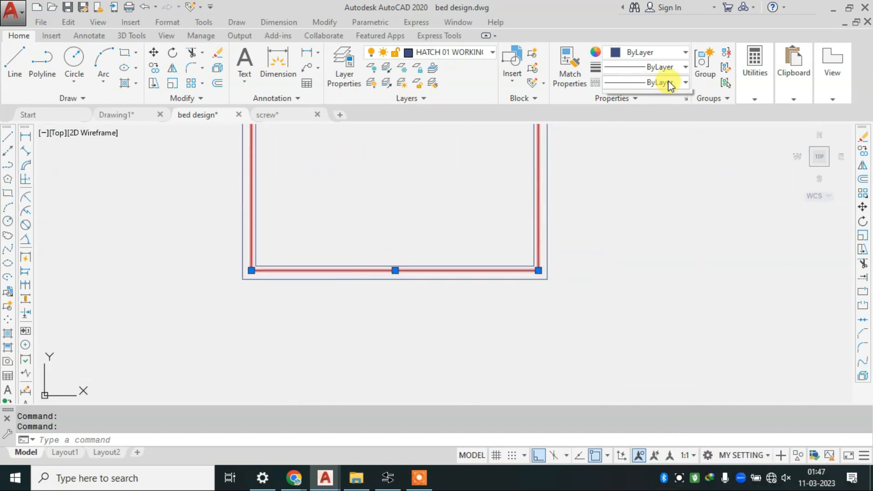
click(657, 146)
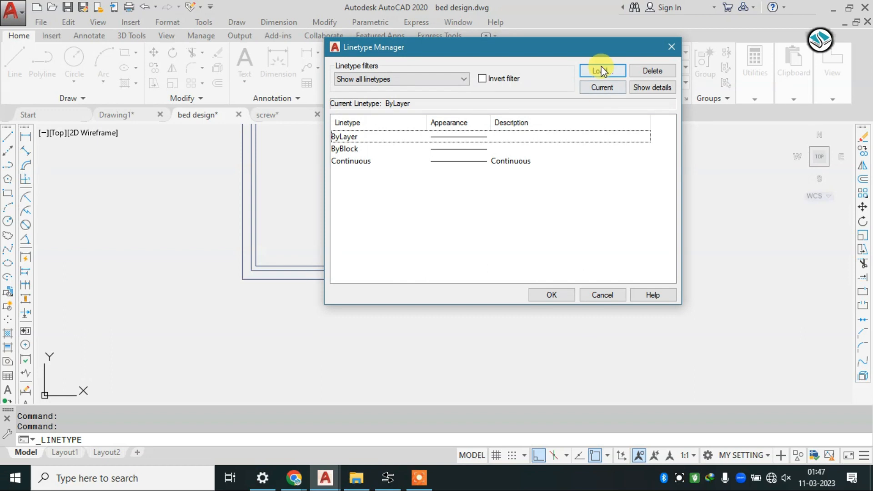
click(605, 69)
click(462, 142)
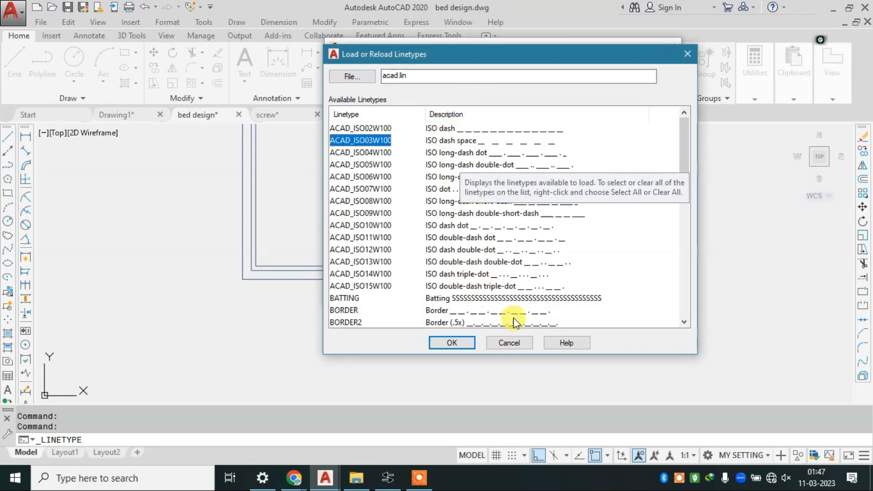
scroll(464, 302, down, 1)
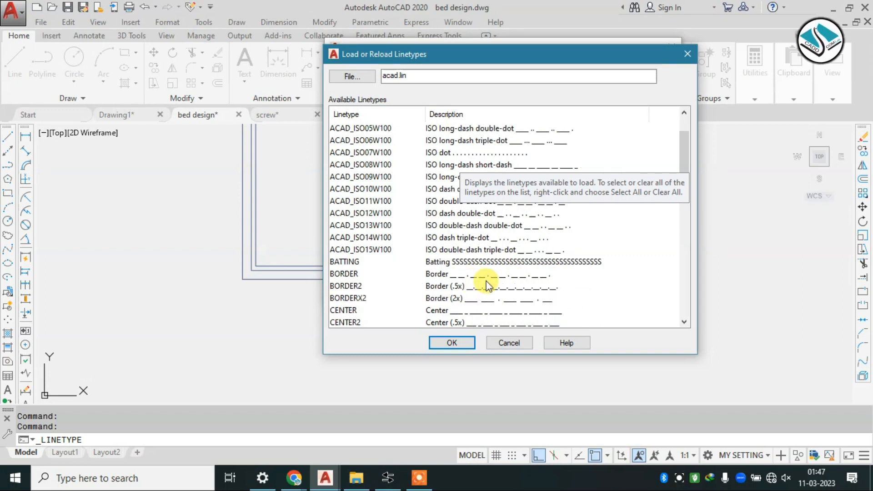
click(436, 313)
click(447, 342)
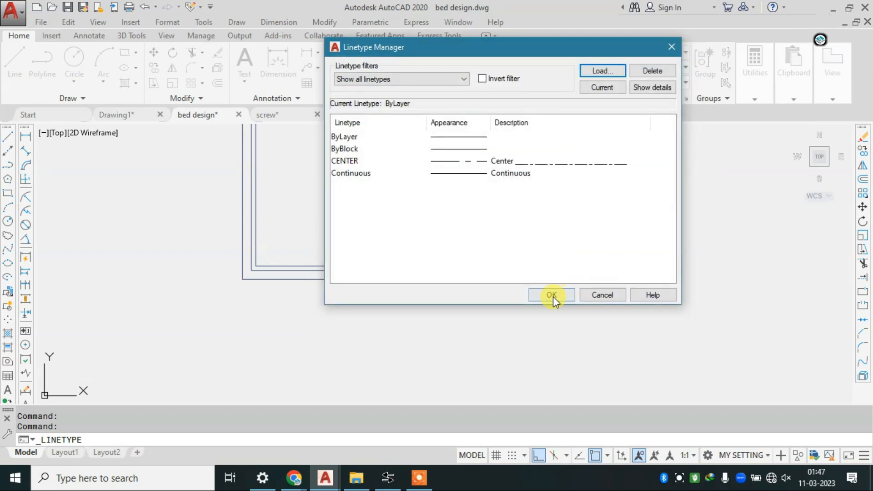
click(552, 296)
Assign the CENTER linetype to the right offset line between the inner and outer bed outlines.
scroll(537, 259, up, 4)
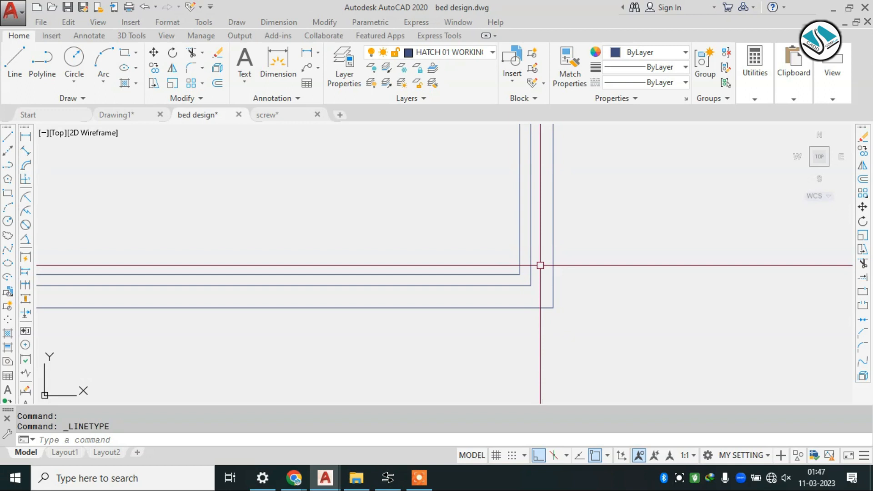
click(531, 285)
click(531, 278)
click(664, 83)
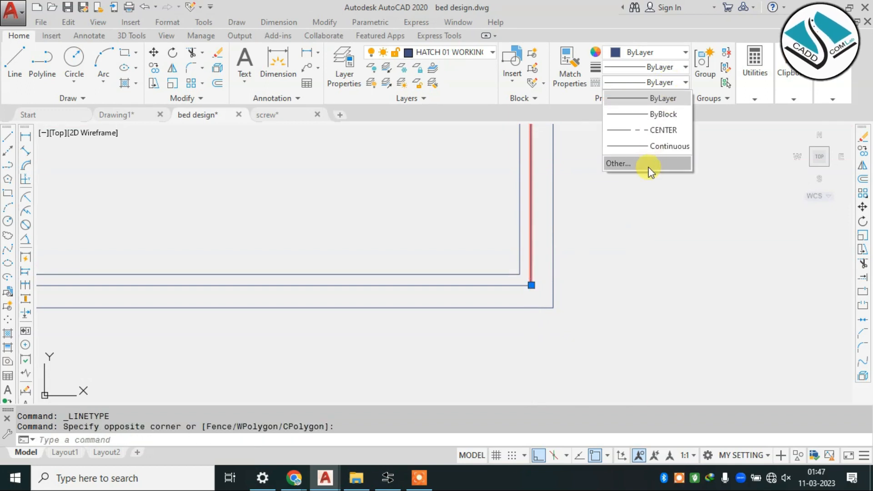
click(667, 132)
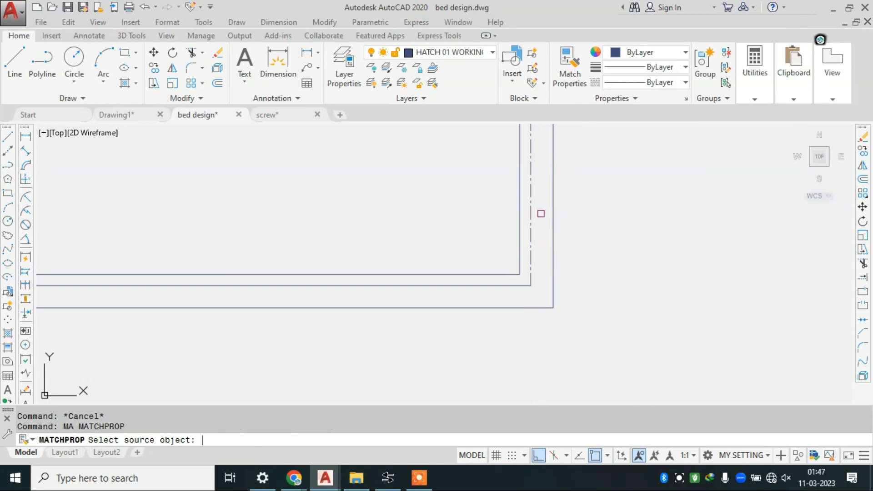
Match the right centre-type line's properties onto the bottom and left offset lines.
click(531, 257)
click(519, 286)
scroll(525, 280, down, 5)
scroll(306, 277, up, 5)
click(280, 271)
Examine the headboard, side drawer and frame corner details at the top of the reference plan.
scroll(359, 319, down, 4)
scroll(361, 319, up, 3)
scroll(360, 314, down, 3)
scroll(360, 305, down, 4)
scroll(446, 255, up, 4)
scroll(337, 182, up, 5)
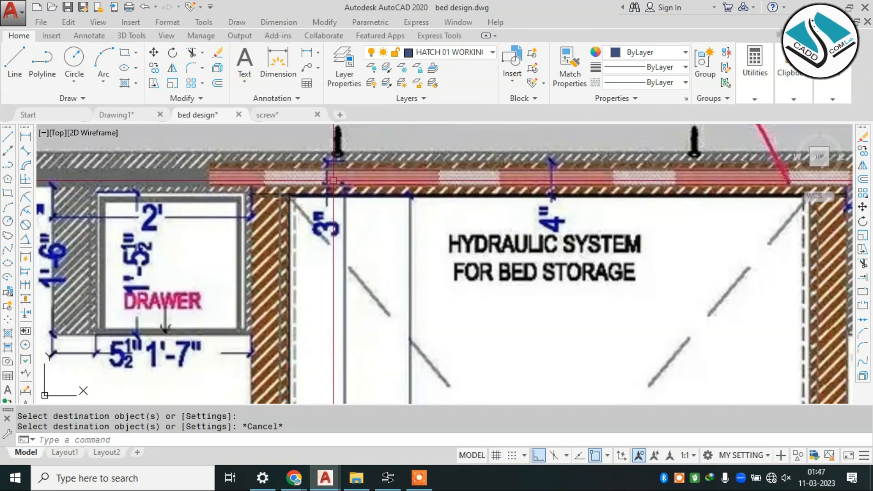
scroll(389, 186, down, 10)
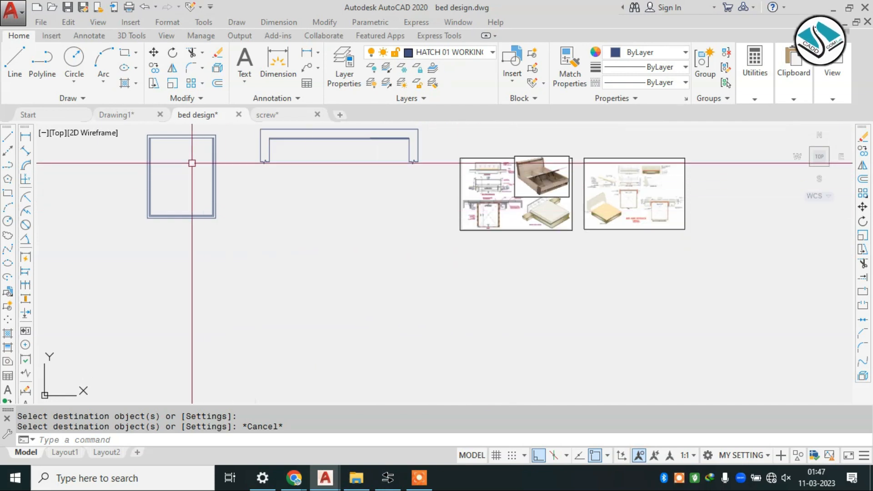
Move the left, right and bottom dash-dot lines of the bed frame to the hach layer.
scroll(192, 163, up, 10)
scroll(259, 171, down, 3)
scroll(232, 177, up, 2)
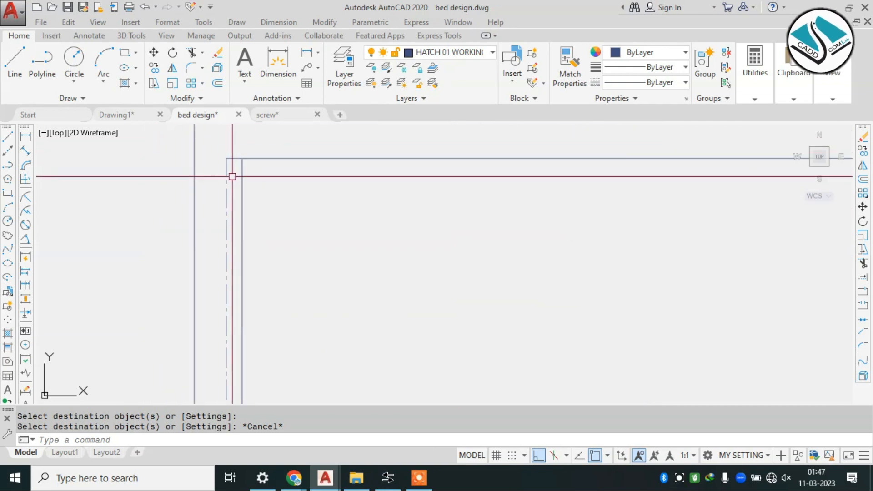
click(227, 175)
scroll(199, 158, down, 4)
click(610, 181)
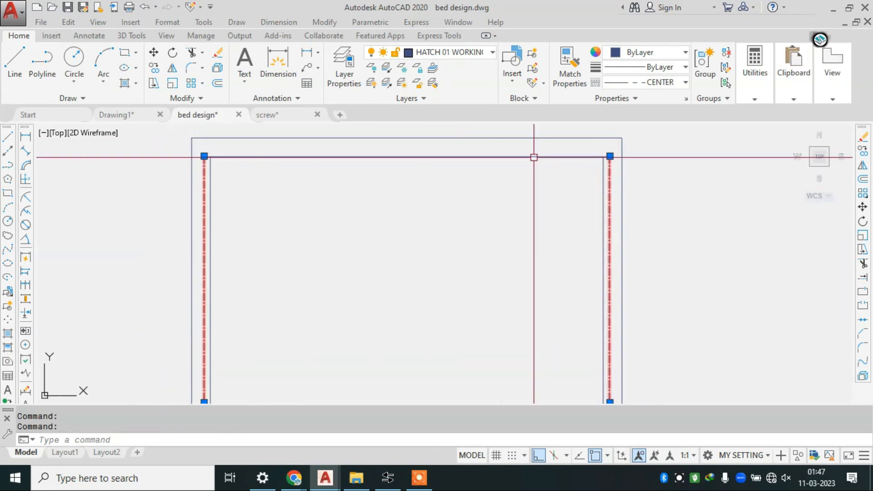
scroll(524, 154, down, 6)
scroll(453, 277, up, 6)
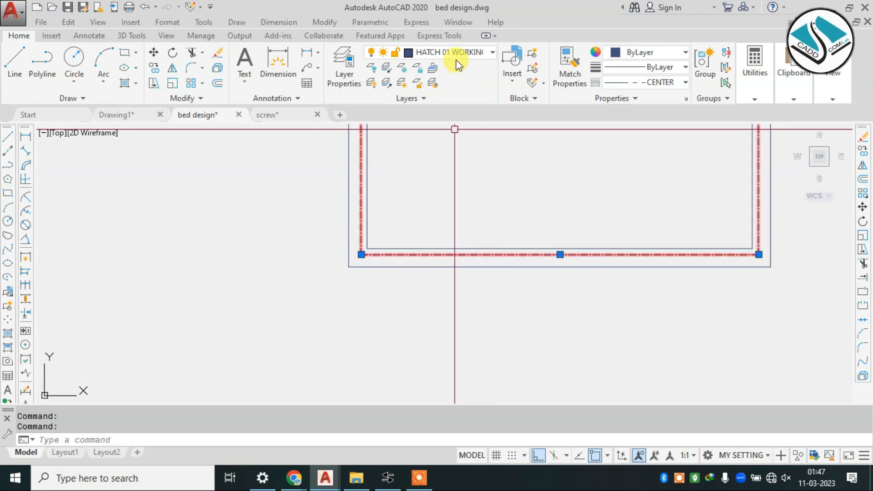
click(473, 54)
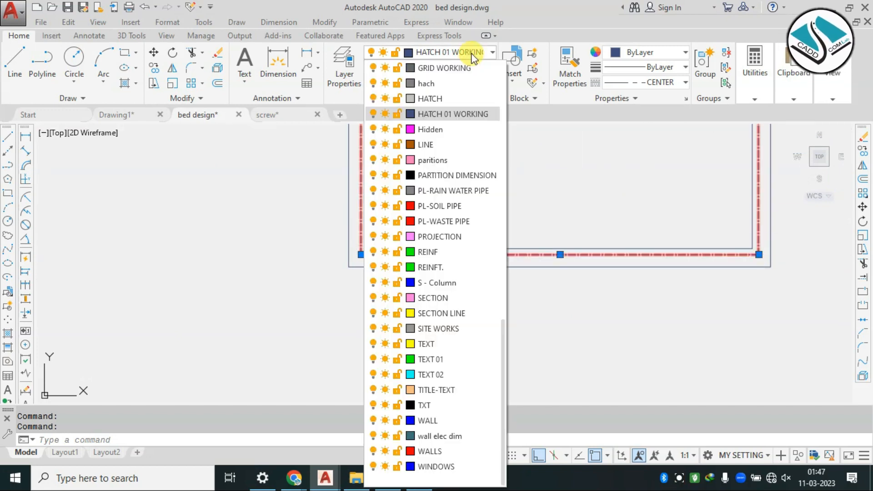
click(438, 84)
click(402, 220)
key(Escape)
key(Escape)
key(Escape)
scroll(376, 257, up, 4)
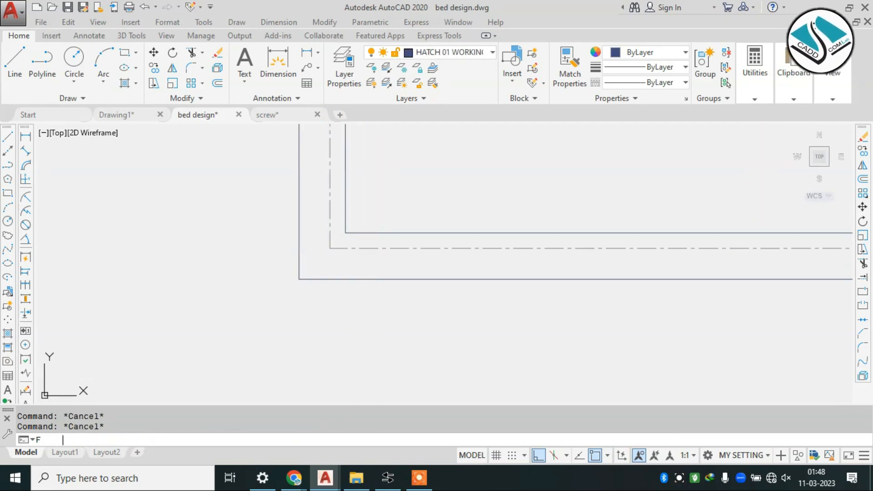
key(Return)
text(F)
key(Return)
key(Escape)
key(Escape)
text(f)
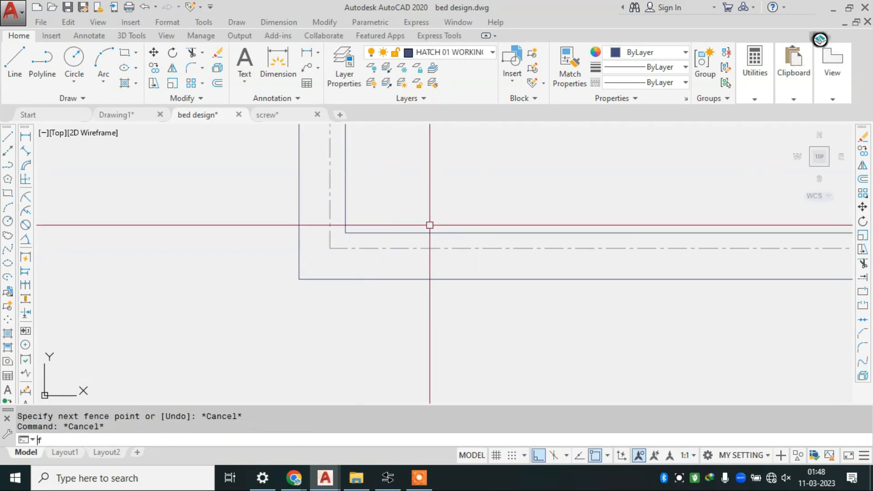
text(3)
key(Return)
scroll(344, 232, up, 2)
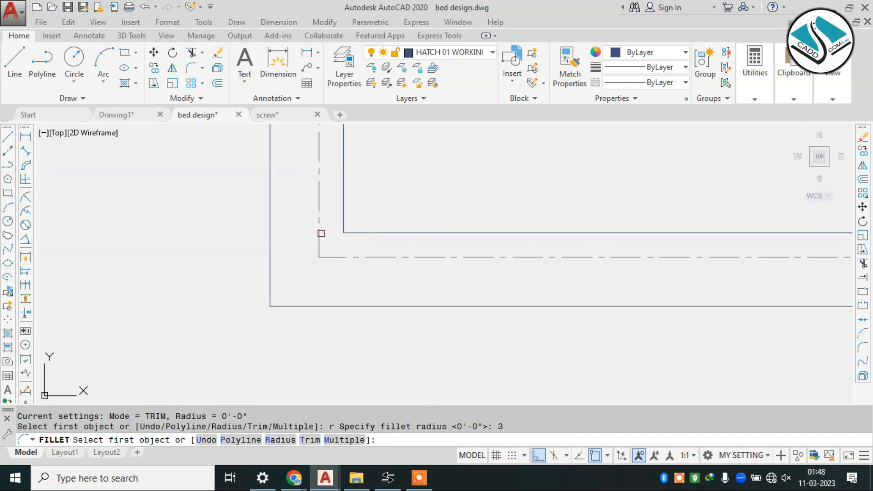
click(320, 233)
key(Escape)
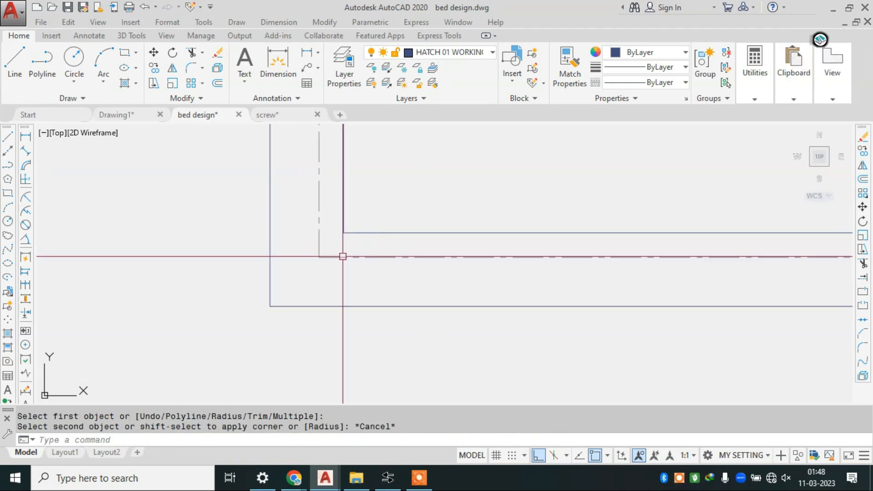
Round the dash-dot outline's bottom left corner with a 2" radius fillet.
text(f)
key(Return)
text(r)
key(Return)
text(2)
key(Return)
click(319, 244)
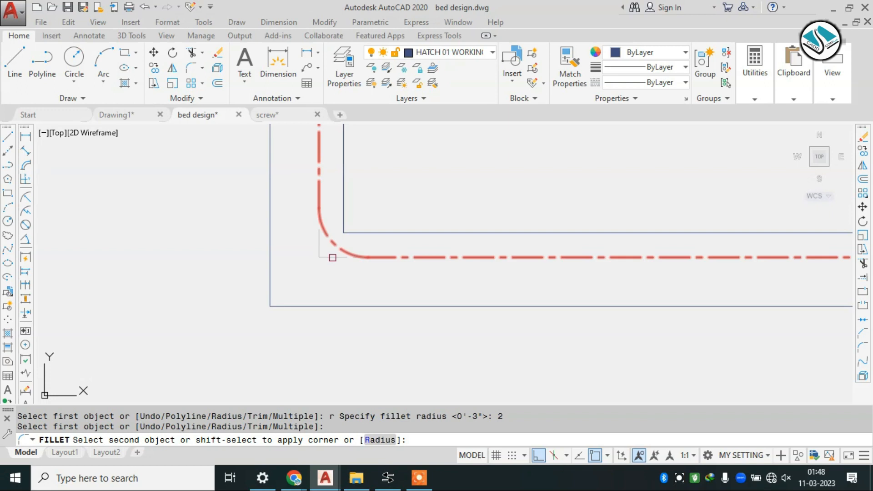
click(332, 256)
Round the dash-dot outline's bottom right corner with the same 2" radius fillet.
scroll(230, 255, down, 5)
scroll(626, 255, up, 5)
key(Return)
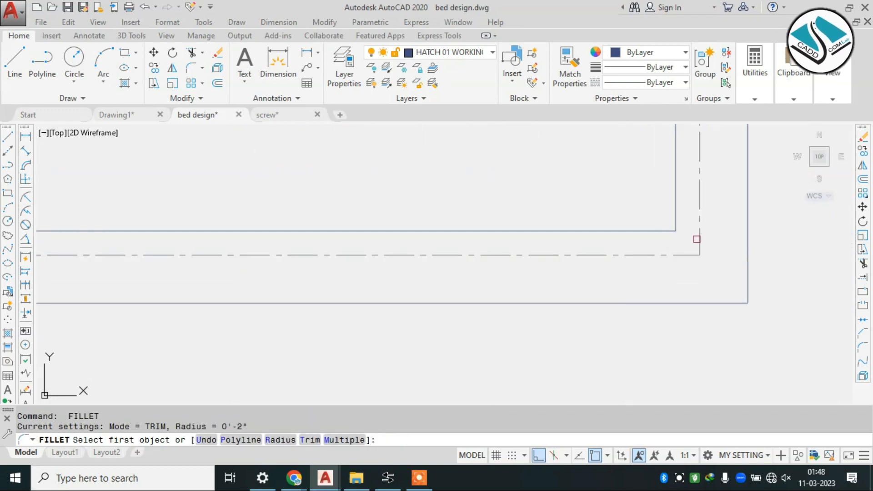
click(696, 254)
scroll(619, 277, down, 10)
key(Escape)
scroll(655, 273, up, 8)
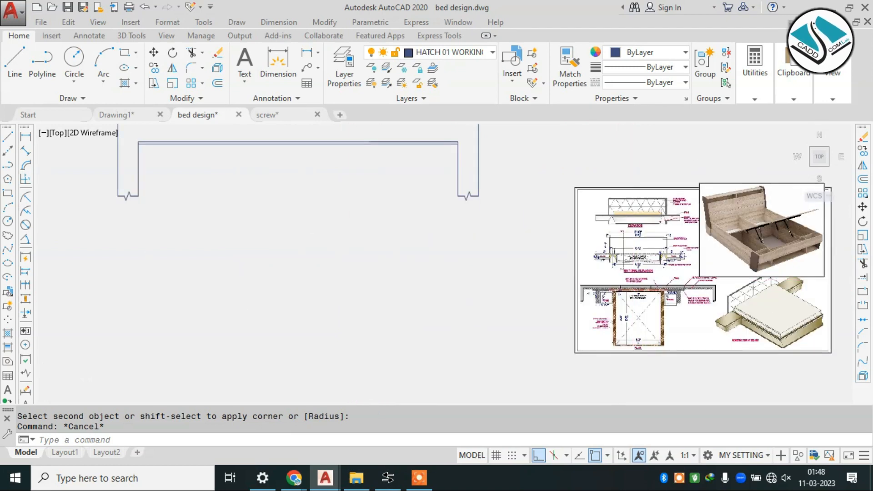
scroll(511, 236, down, 3)
scroll(511, 237, down, 5)
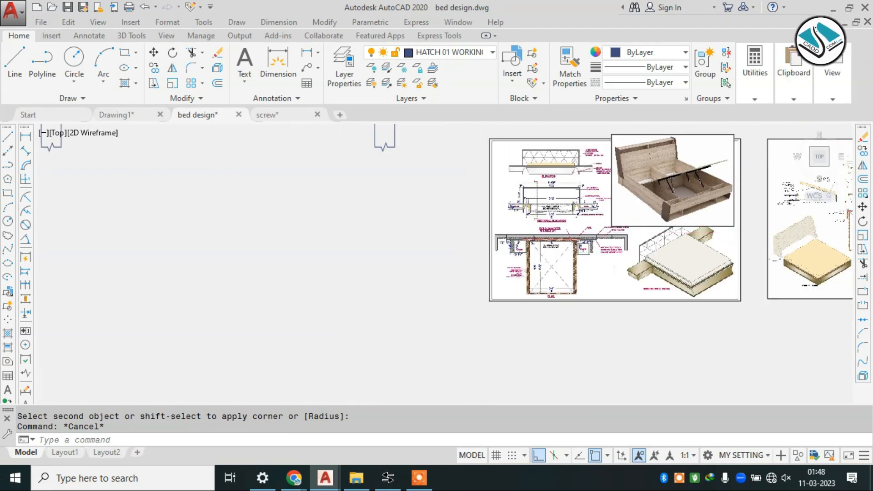
Offset the left, bottom and right inner solid lines of the bed frame 1" inward.
scroll(218, 230, up, 10)
key(Escape)
text(o)
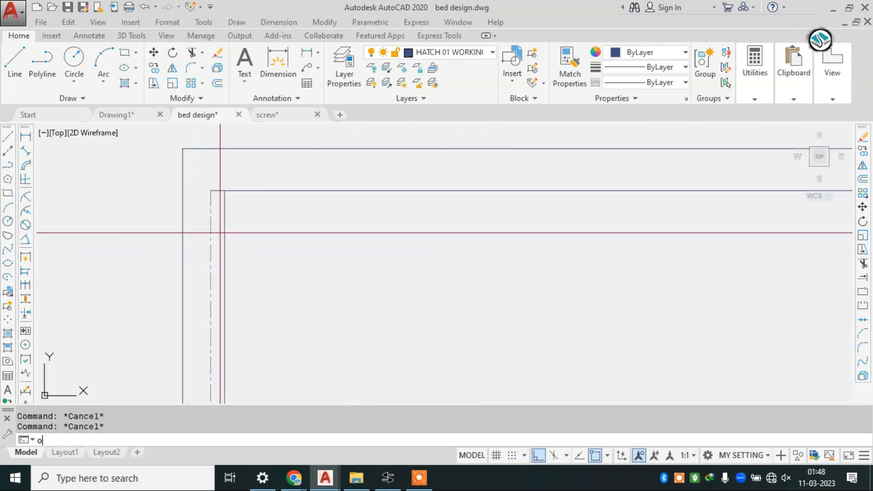
key(Return)
text(1)
key(Return)
click(227, 243)
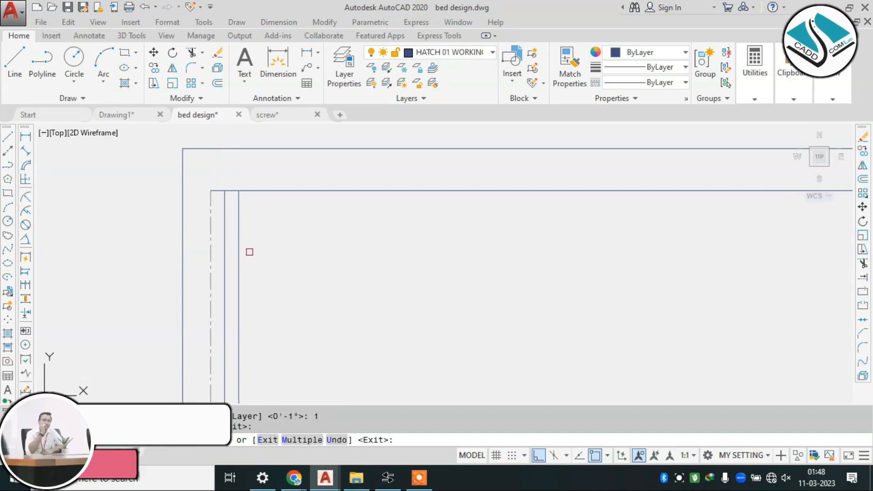
click(249, 252)
scroll(256, 175, down, 5)
scroll(286, 329, up, 3)
click(286, 329)
click(300, 298)
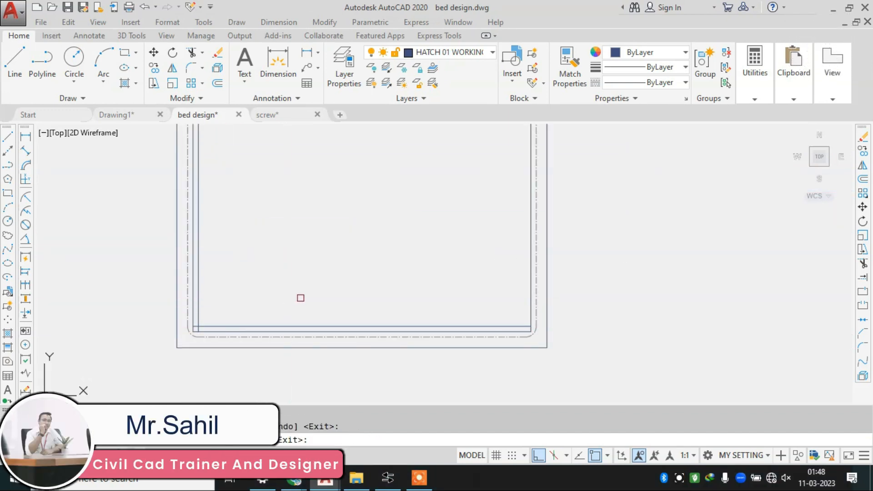
click(532, 298)
click(469, 295)
key(Escape)
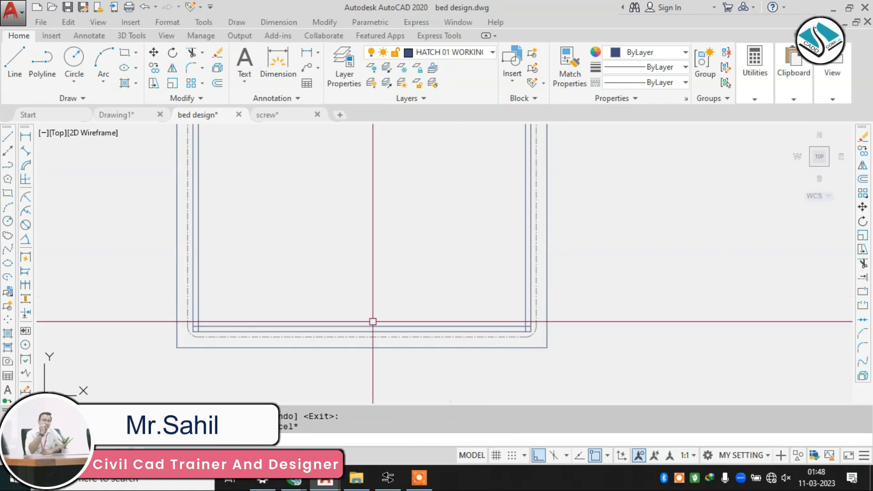
Trim the overlapping ends of the new offset lines at the bed frame's bottom left and bottom right corners.
text(tr)
key(Return)
key(Return)
scroll(202, 341, up, 4)
scroll(204, 338, up, 2)
click(184, 286)
click(187, 292)
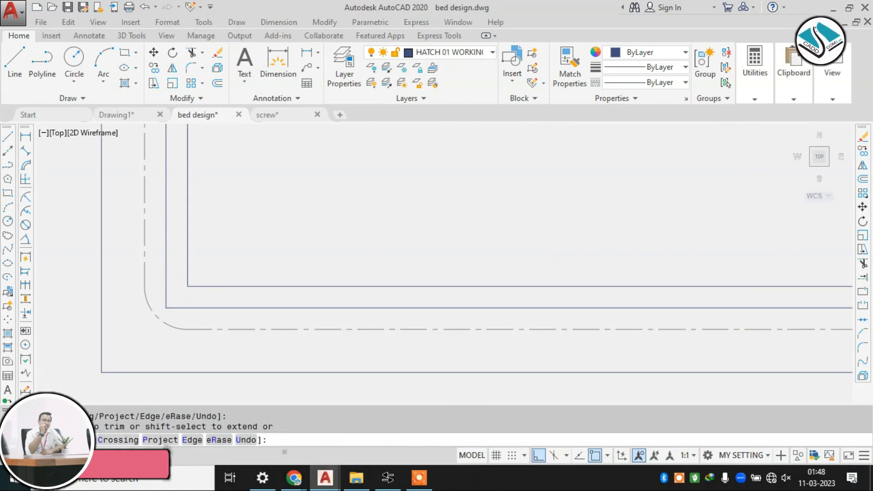
scroll(206, 292, down, 4)
scroll(731, 294, up, 5)
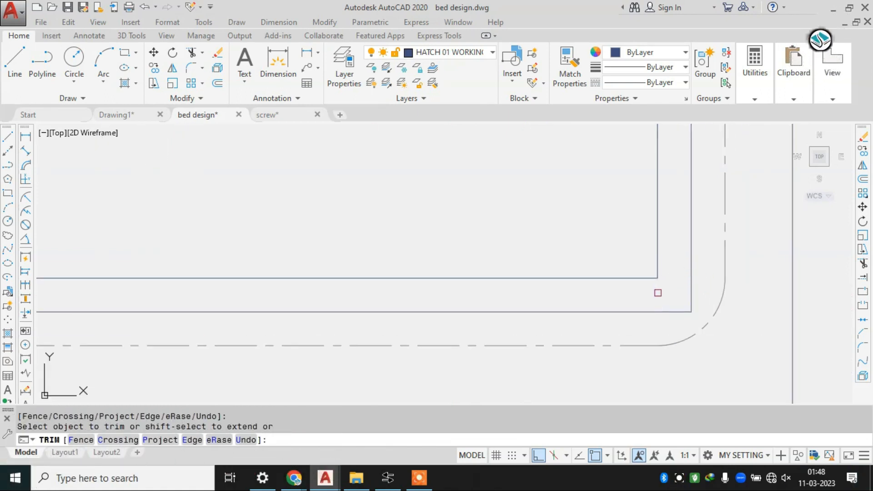
key(Escape)
Match the new innermost left, bottom and right lines to the properties of the rounded dash-dot outline.
text(ma)
key(Return)
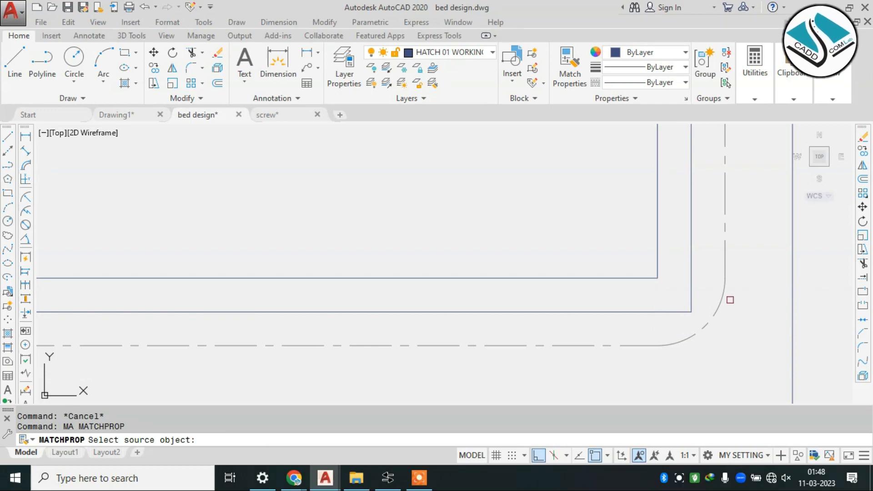
click(722, 300)
click(663, 252)
click(618, 279)
scroll(641, 272, down, 3)
scroll(153, 253, up, 1)
scroll(153, 254, up, 1)
scroll(266, 251, down, 2)
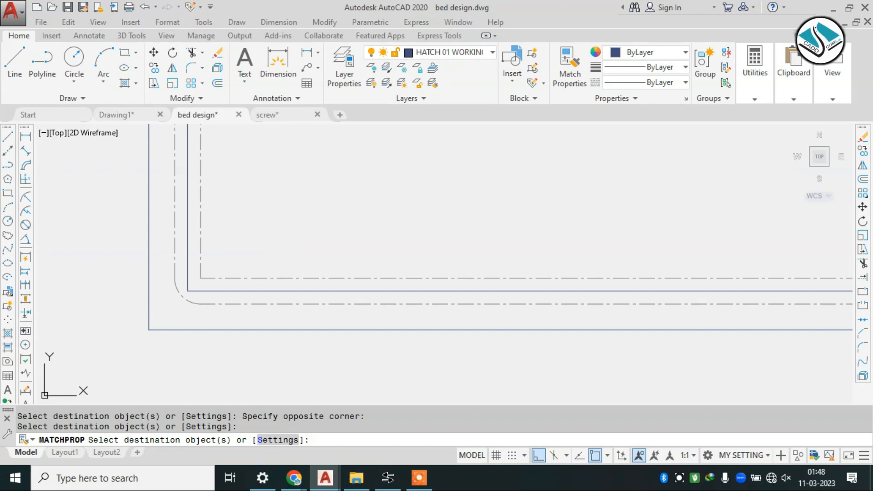
key(Escape)
Round the innermost dash-dot outline's bottom left corner with a 2" radius fillet.
text(f)
key(Return)
text(r)
key(Return)
text(2)
key(Return)
scroll(219, 261, up, 2)
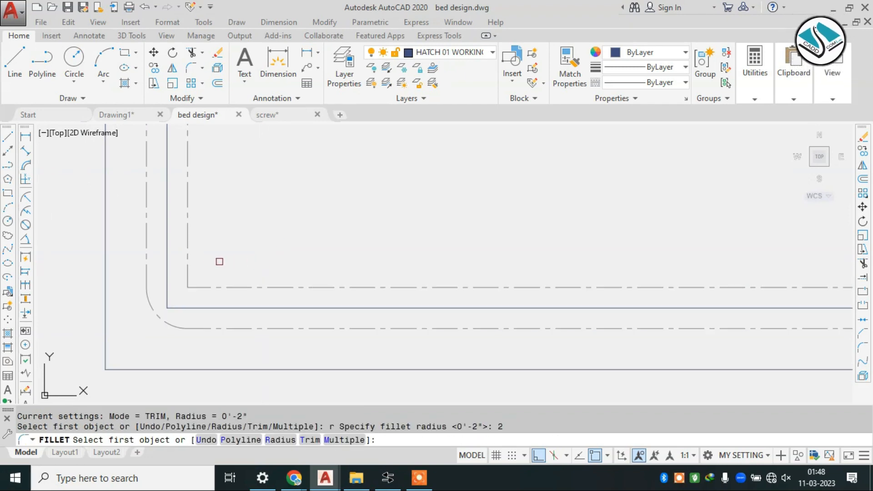
click(188, 256)
click(221, 287)
scroll(224, 287, down, 4)
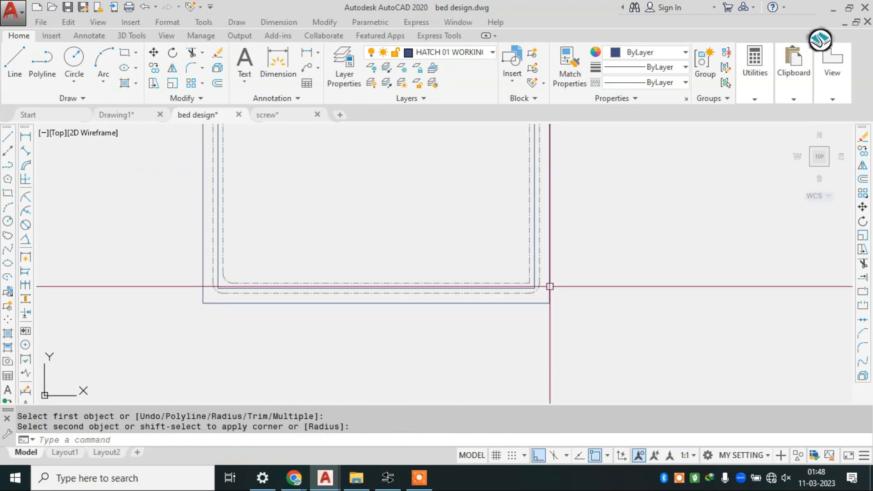
Round the innermost dash-dot outline's bottom right corner with the same 2" radius fillet.
key(space)
scroll(536, 286, up, 3)
click(535, 271)
click(507, 291)
scroll(507, 291, down, 4)
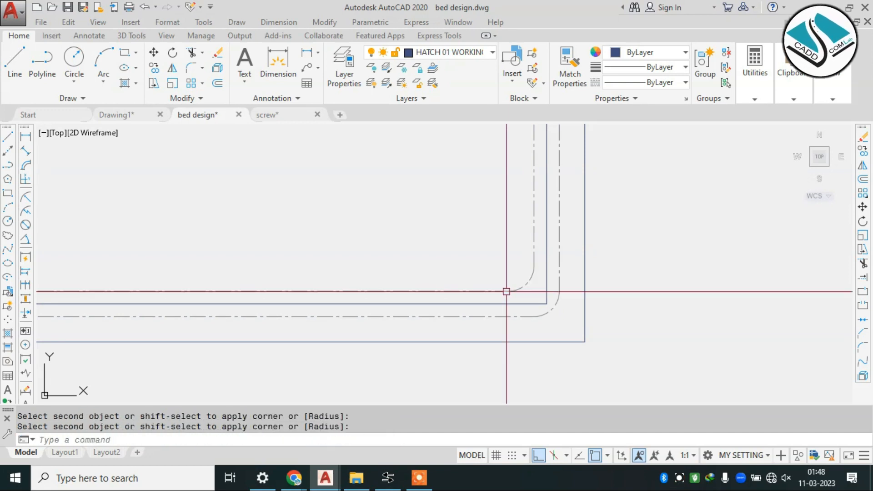
scroll(464, 292, down, 3)
key(Escape)
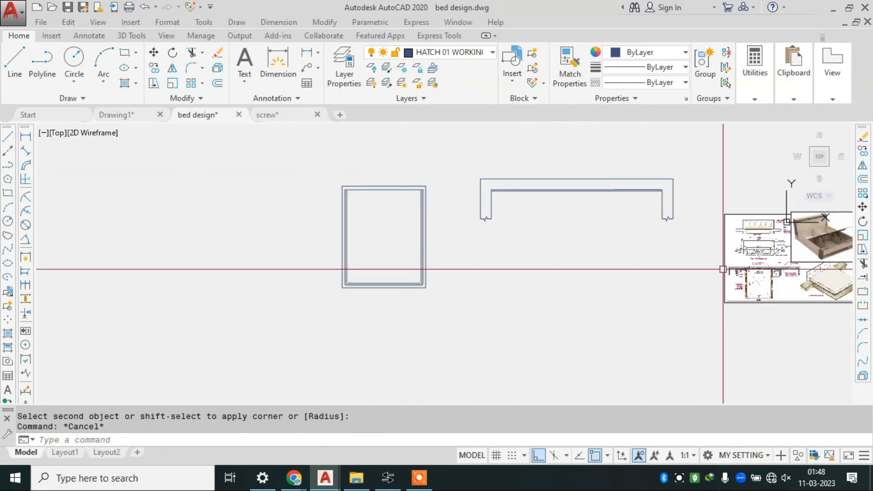
Draw a diagonal line from the top left to the bottom right corner of the bed's inner solid outline.
scroll(772, 293, up, 3)
scroll(772, 293, down, 5)
key(Escape)
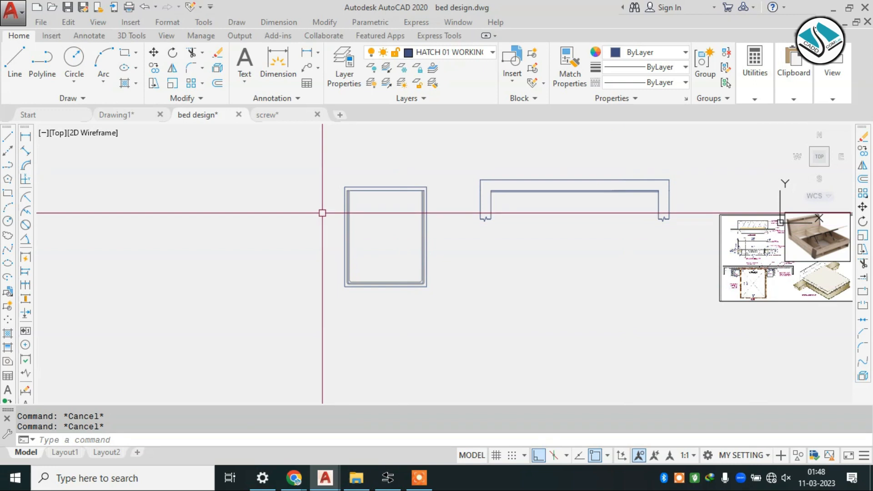
text(l)
key(space)
scroll(367, 183, up, 5)
scroll(373, 162, down, 5)
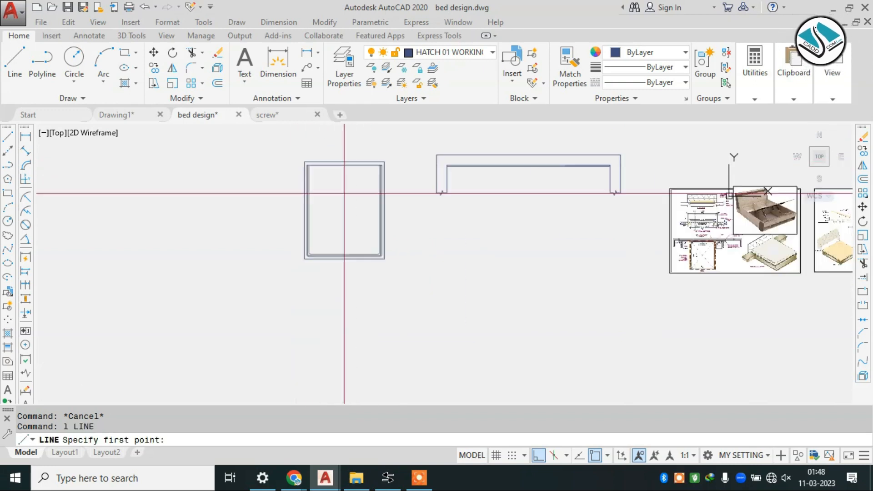
scroll(715, 246, up, 8)
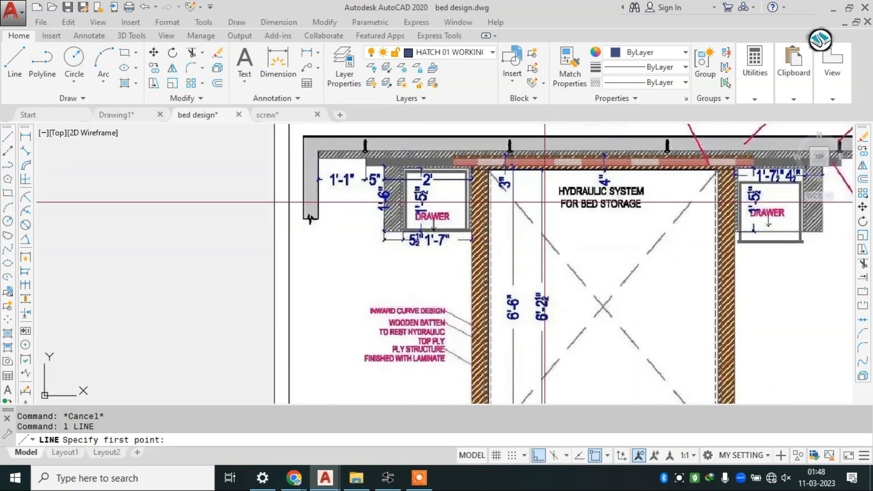
scroll(297, 212, down, 8)
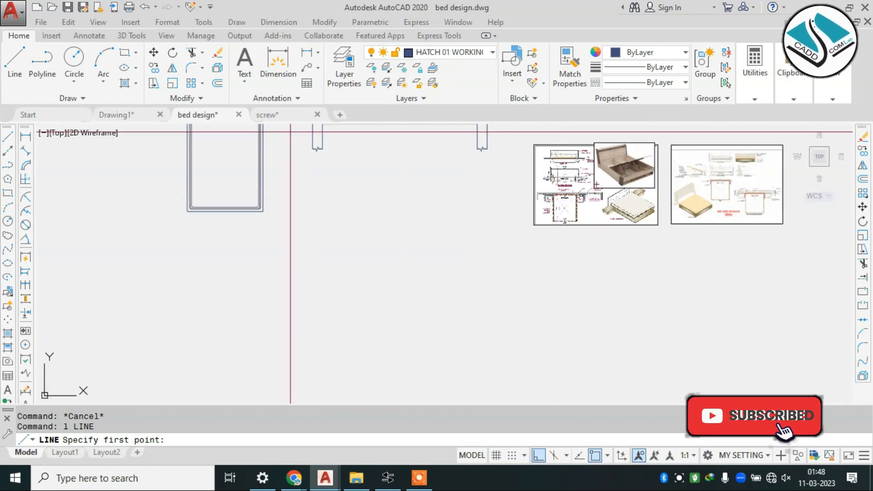
scroll(297, 212, up, 8)
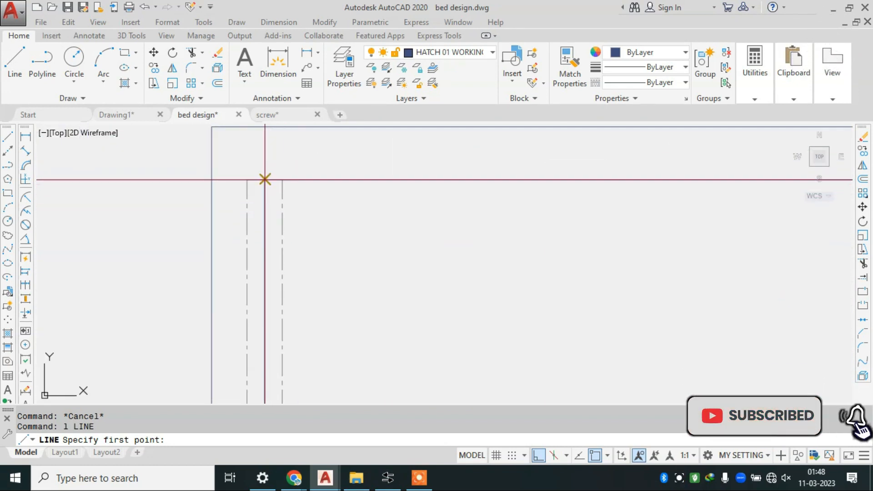
click(265, 179)
scroll(360, 215, down, 5)
scroll(352, 289, up, 10)
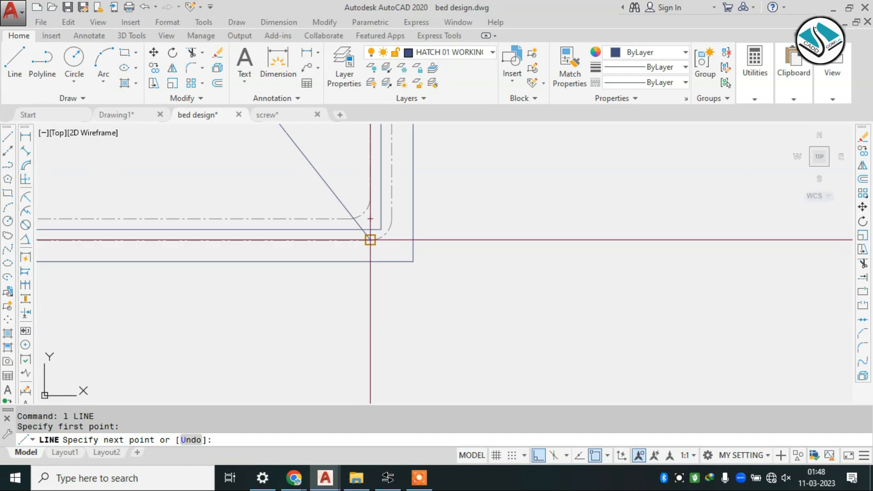
click(376, 227)
scroll(277, 256, down, 3)
key(Escape)
Draw the crossing diagonal from the bottom left to the top right corner of the inner solid outline.
key(Return)
scroll(165, 241, up, 5)
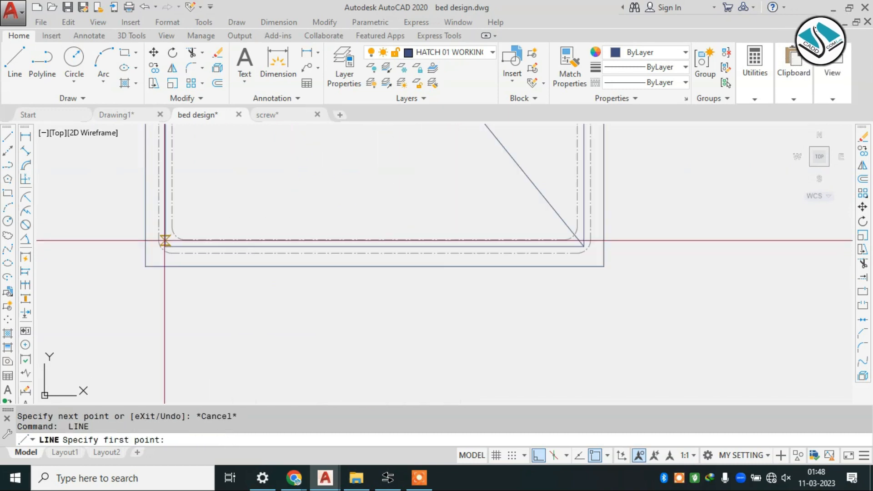
click(164, 247)
scroll(164, 248, down, 4)
scroll(428, 235, down, 2)
scroll(463, 146, up, 3)
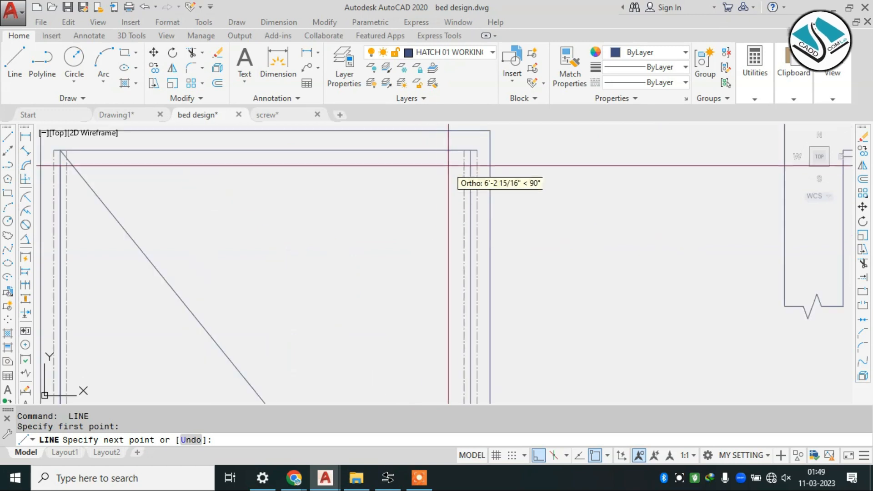
scroll(464, 149, up, 2)
click(459, 146)
key(Escape)
scroll(445, 156, down, 4)
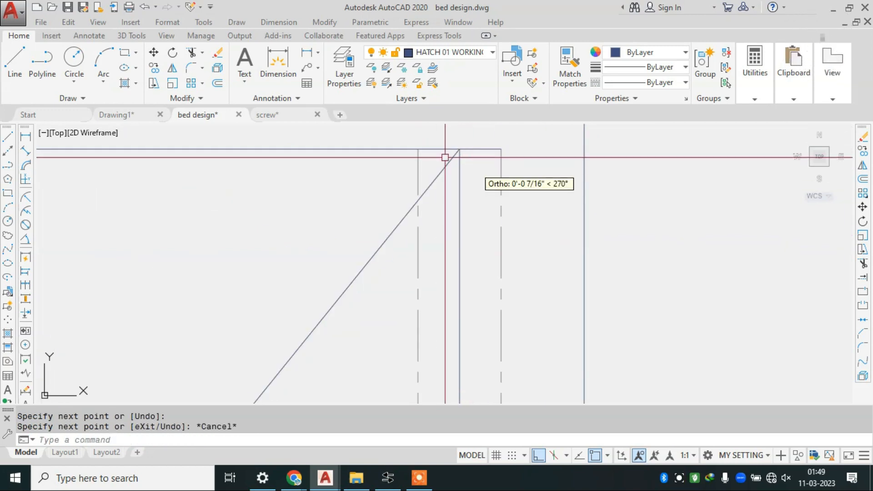
scroll(419, 250, down, 3)
Match both diagonals inside the bed frame to the properties of the dash-dot inner line.
scroll(654, 266, up, 5)
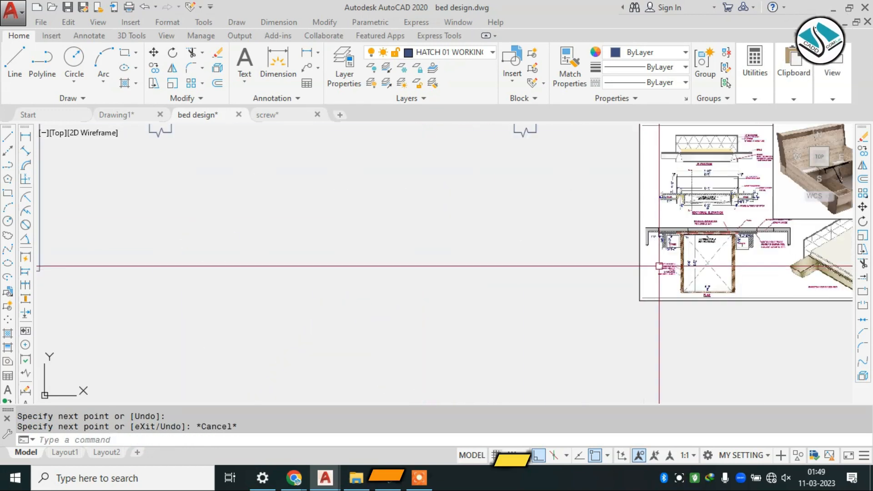
scroll(720, 261, down, 4)
scroll(336, 224, up, 6)
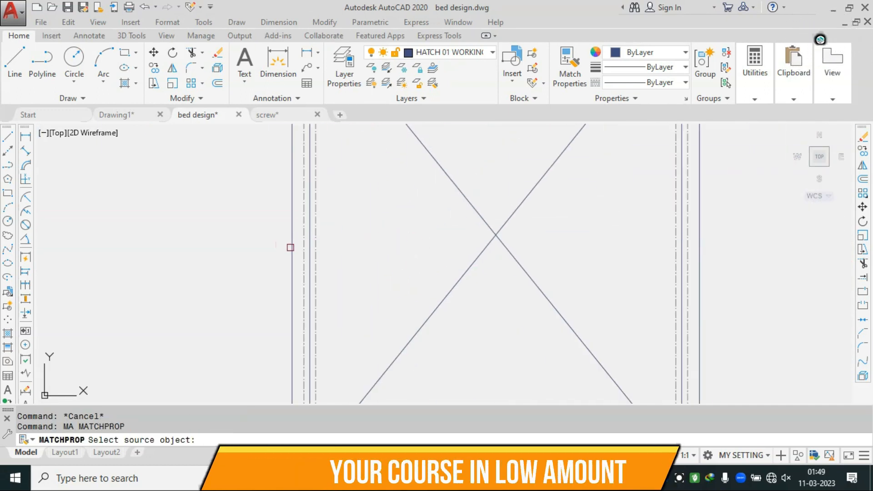
click(314, 251)
click(580, 221)
click(423, 283)
key(Escape)
Set the linetype scale of the two crossing diagonals to 5.
scroll(428, 246, down, 2)
scroll(474, 244, up, 2)
click(511, 227)
click(417, 265)
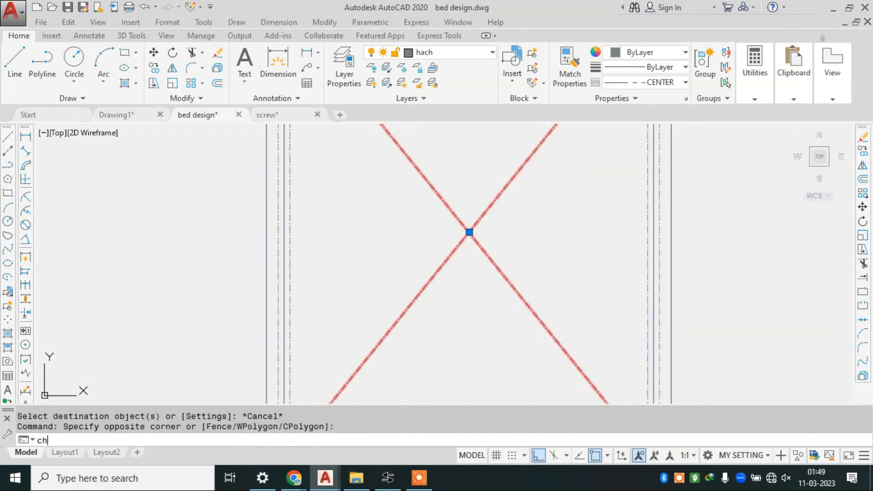
text(ch)
key(Return)
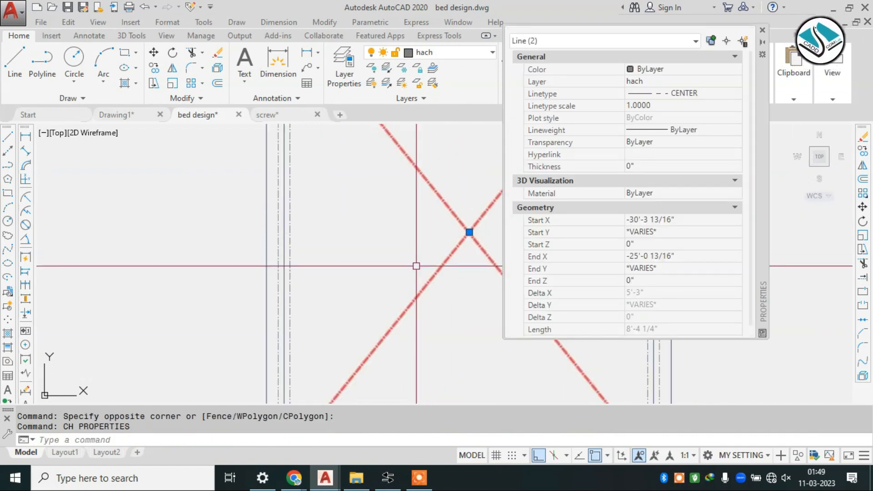
click(655, 105)
text(5)
key(Return)
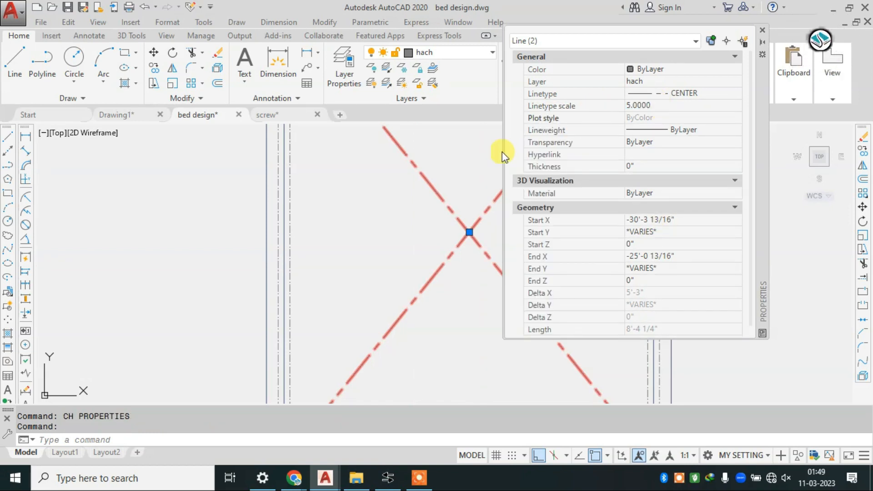
click(763, 33)
key(Escape)
key(Escape)
scroll(507, 317, down, 4)
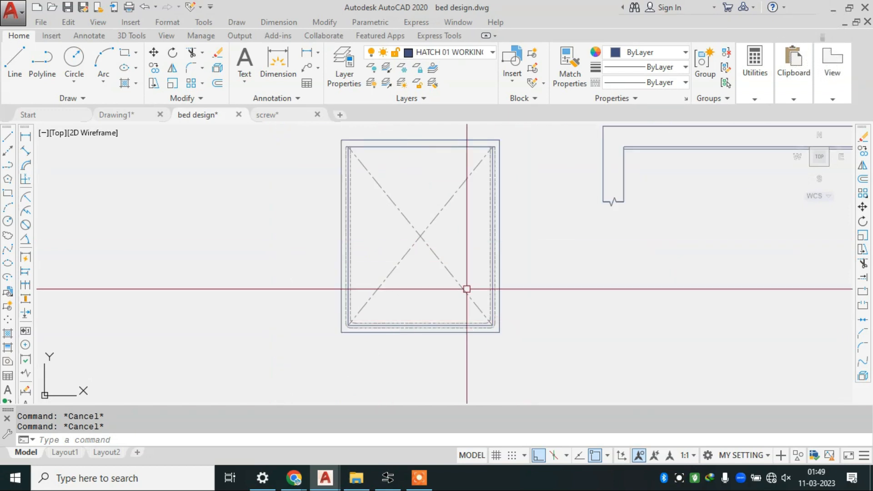
Examine the reference sheet's plan, isometric view and elevation notes for the headboard, wall plywood and side drawers.
scroll(467, 289, up, 2)
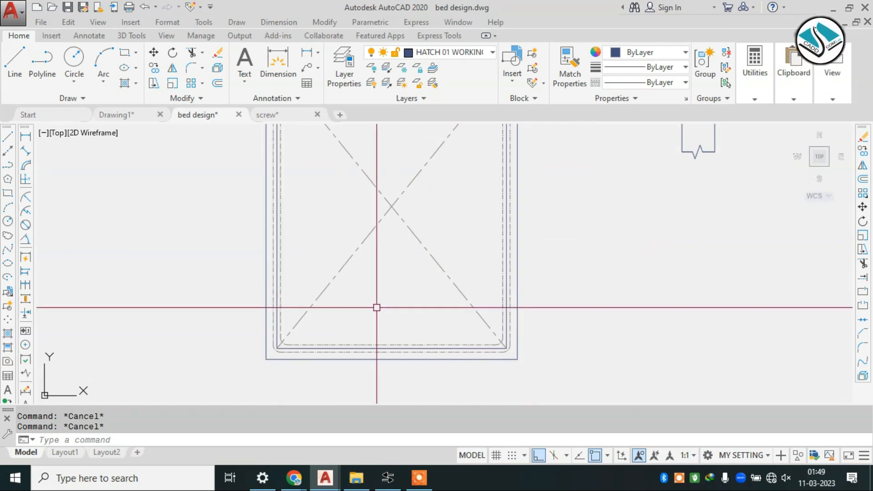
scroll(380, 305, down, 4)
scroll(451, 248, down, 5)
scroll(610, 288, up, 4)
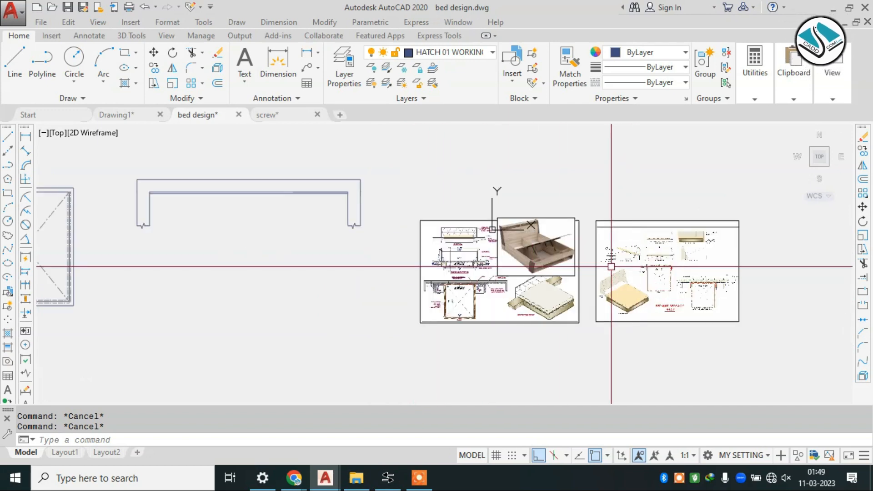
scroll(462, 283, up, 8)
scroll(463, 282, up, 2)
scroll(662, 287, down, 6)
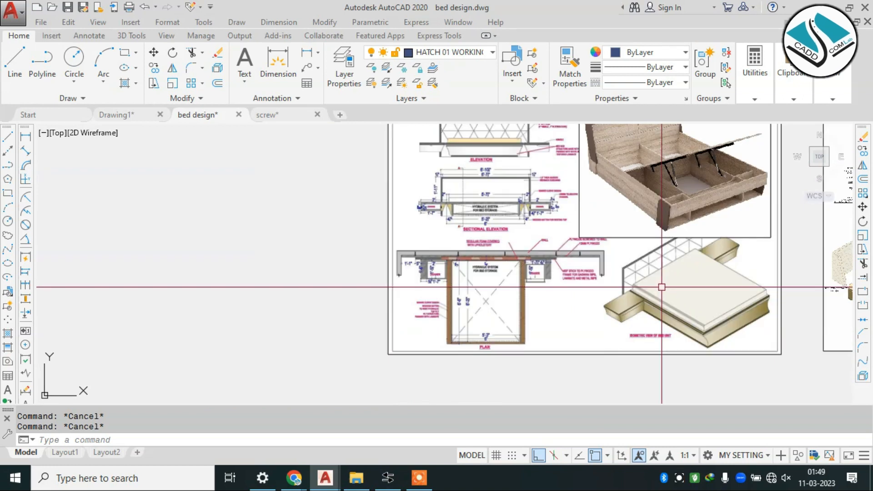
scroll(662, 287, up, 4)
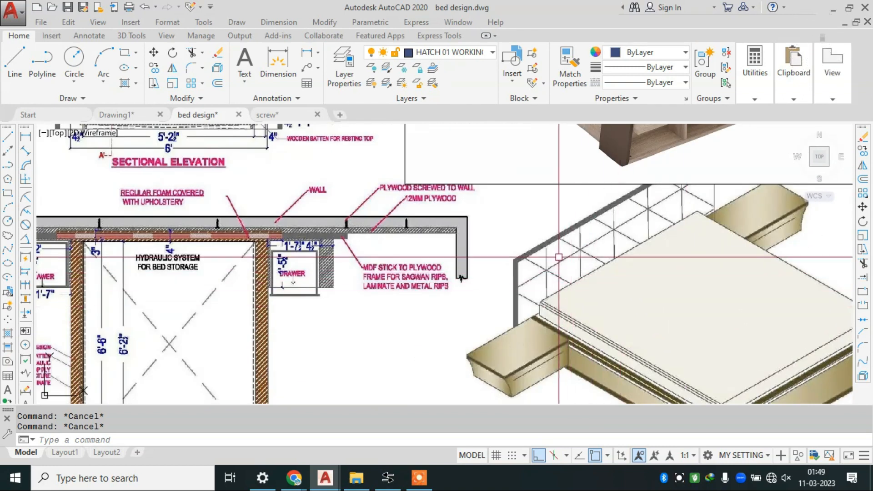
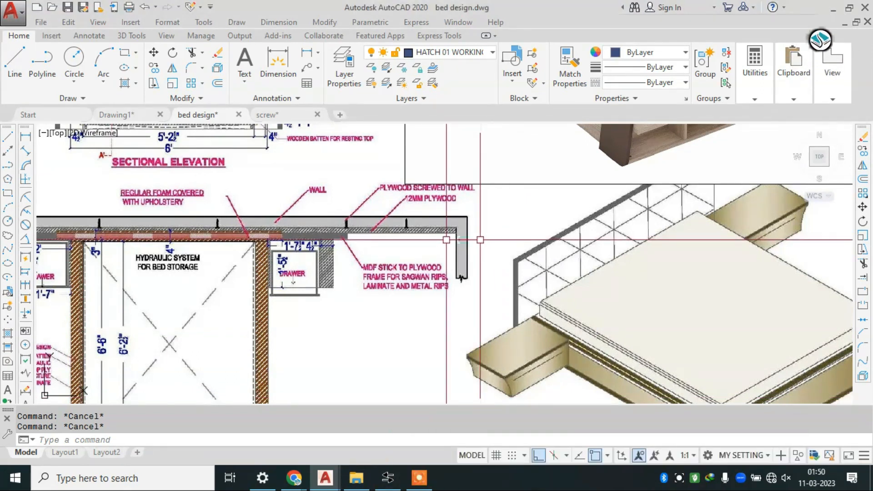
scroll(431, 222, down, 3)
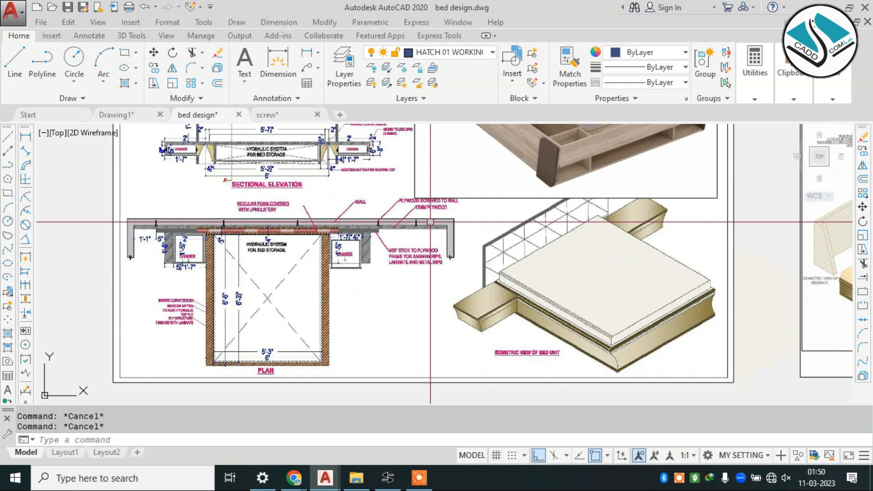
scroll(529, 225, up, 3)
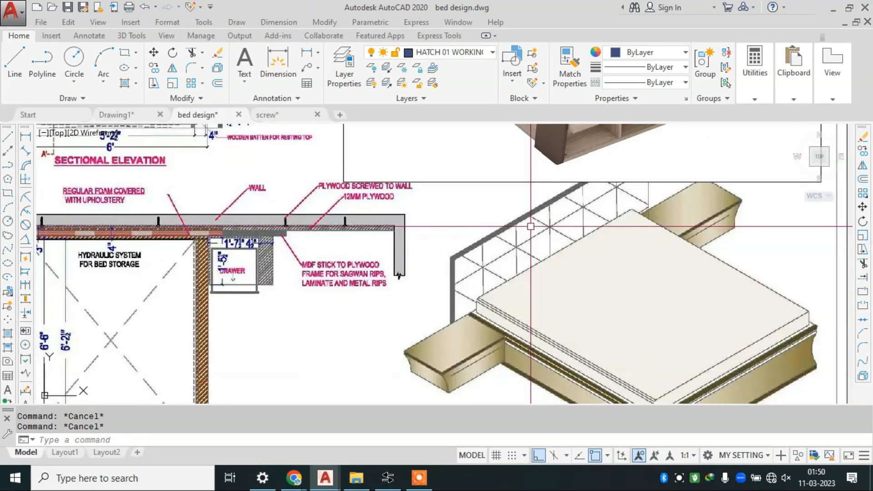
scroll(531, 227, down, 3)
scroll(378, 198, up, 4)
scroll(377, 197, down, 3)
scroll(433, 201, up, 4)
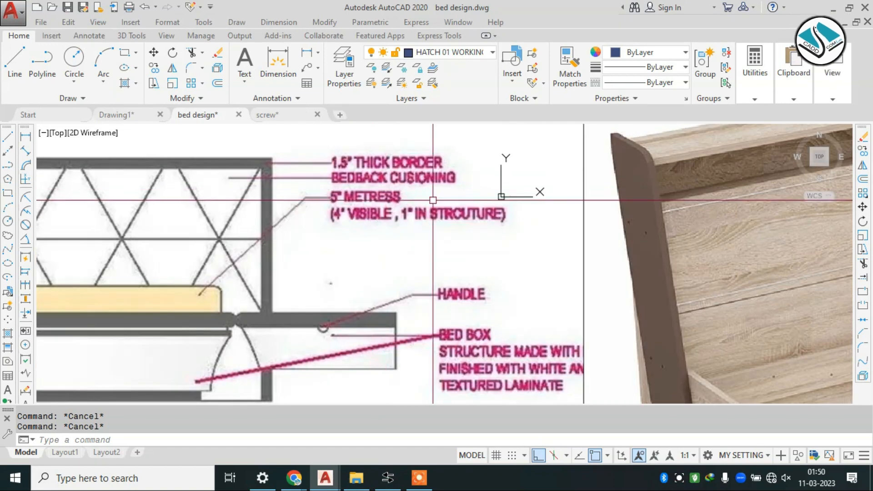
Examine the reference elevation's bedback, mattress and drawer notes and the plan's wall plywood, MDF and drawer details.
scroll(414, 186, down, 3)
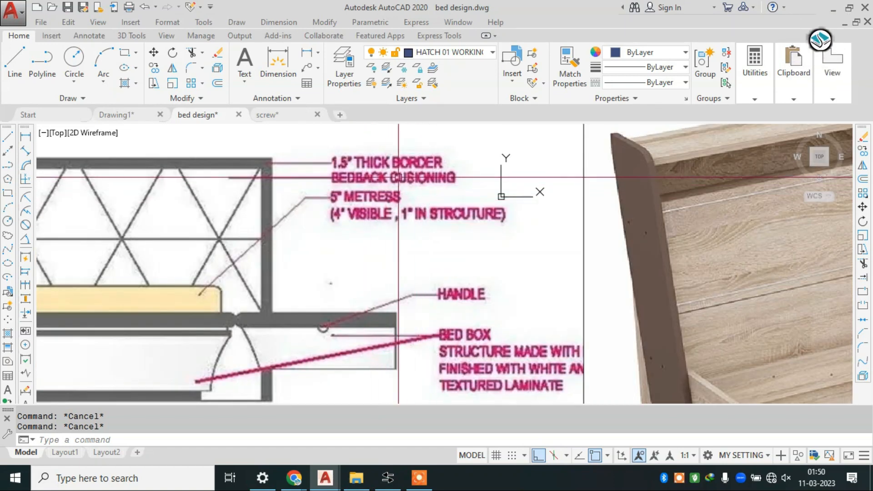
scroll(475, 331, up, 3)
scroll(472, 331, up, 4)
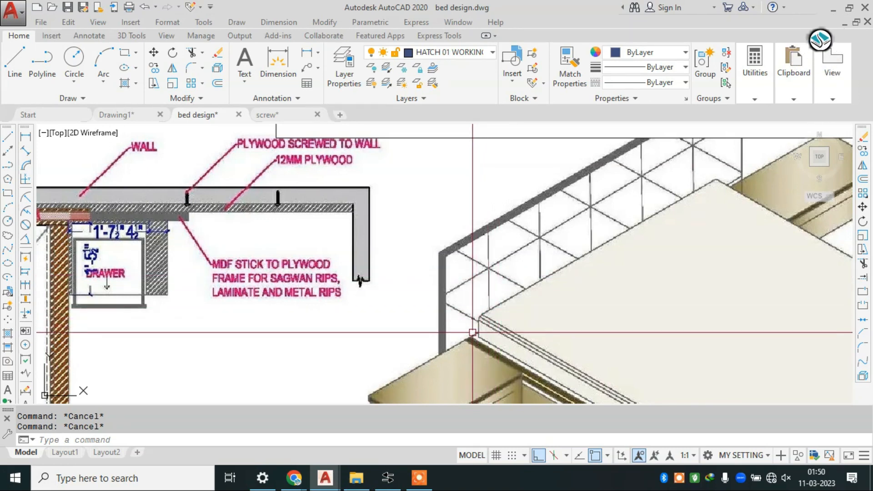
scroll(535, 216, down, 5)
scroll(410, 212, up, 5)
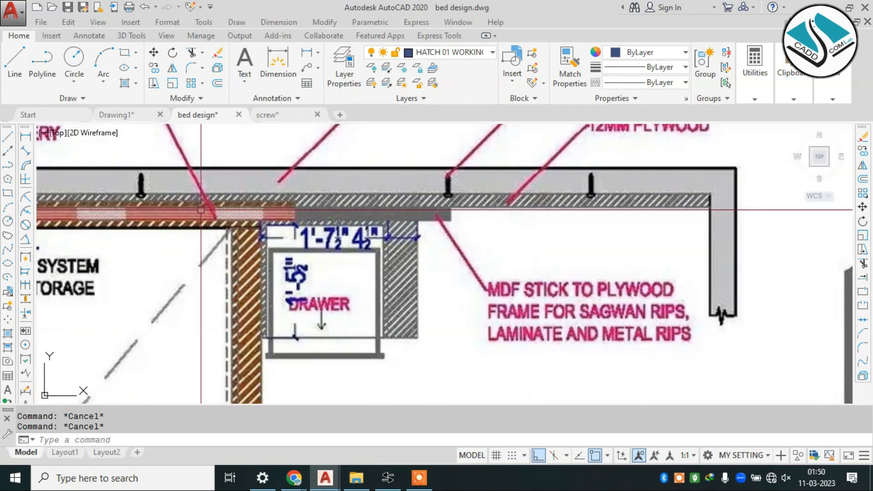
scroll(401, 210, down, 5)
scroll(391, 210, up, 5)
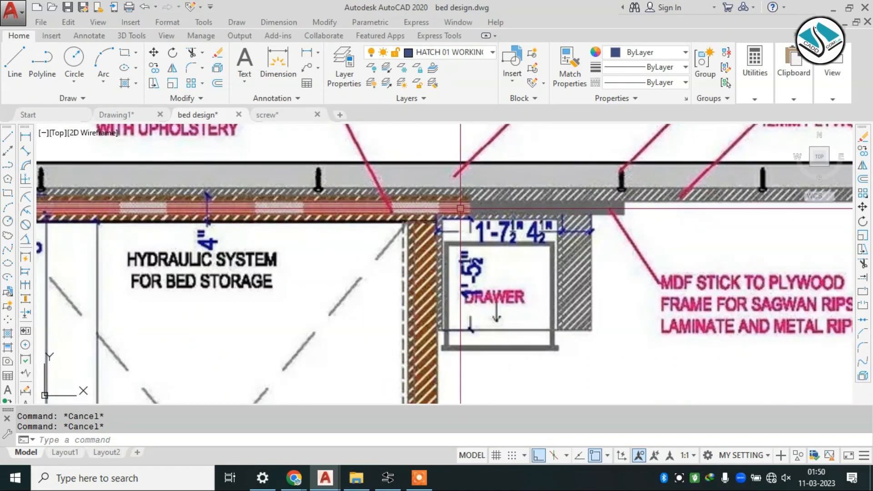
scroll(496, 135, down, 5)
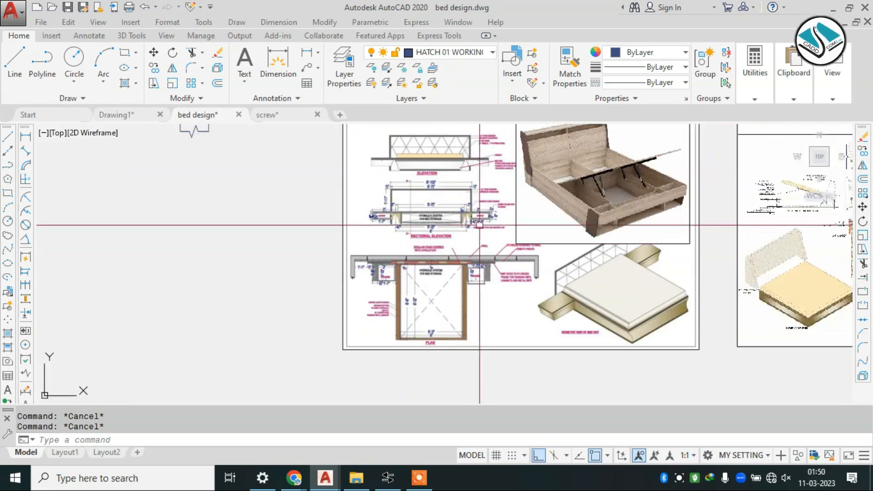
scroll(496, 135, up, 4)
scroll(496, 135, up, 3)
scroll(496, 135, down, 4)
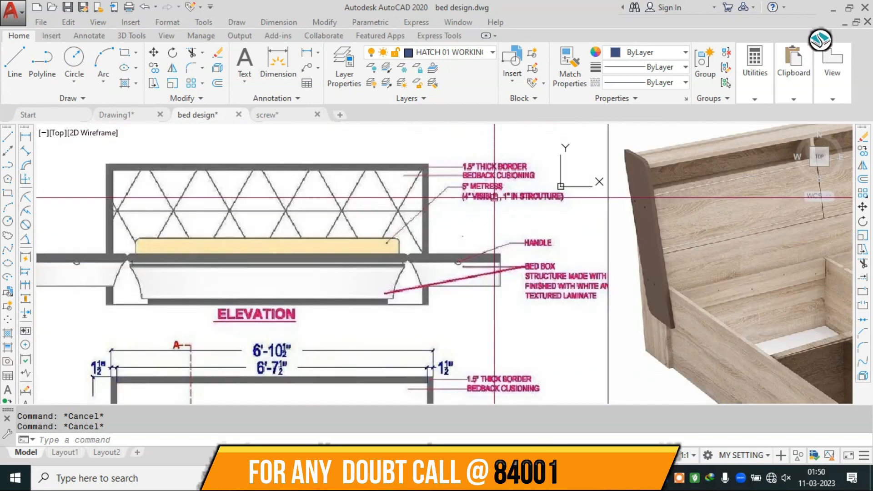
scroll(469, 184, up, 4)
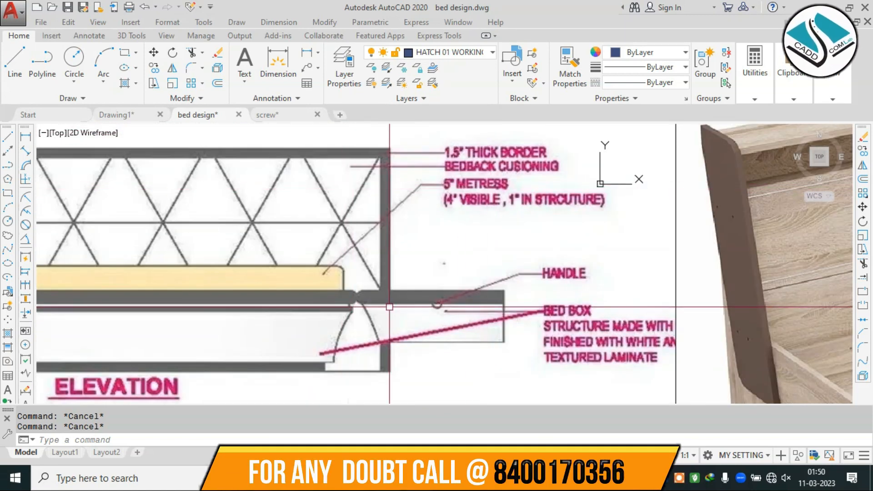
scroll(471, 193, down, 6)
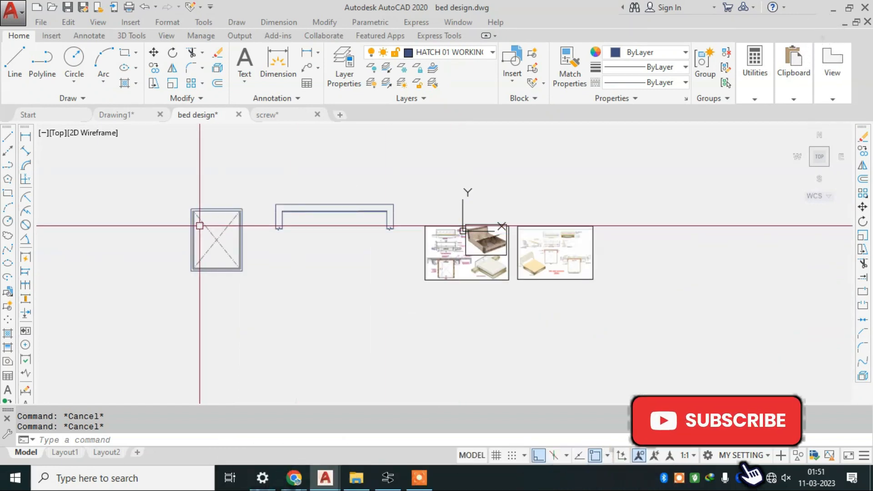
Examine the foam-covered headboard strip between the wall plywood and the storage area in the reference plan.
scroll(198, 223, up, 3)
key(Return)
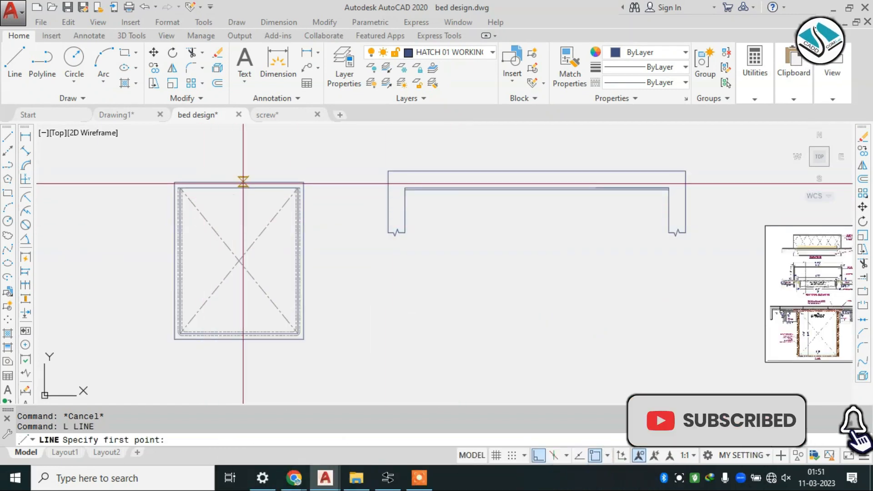
scroll(835, 315, up, 5)
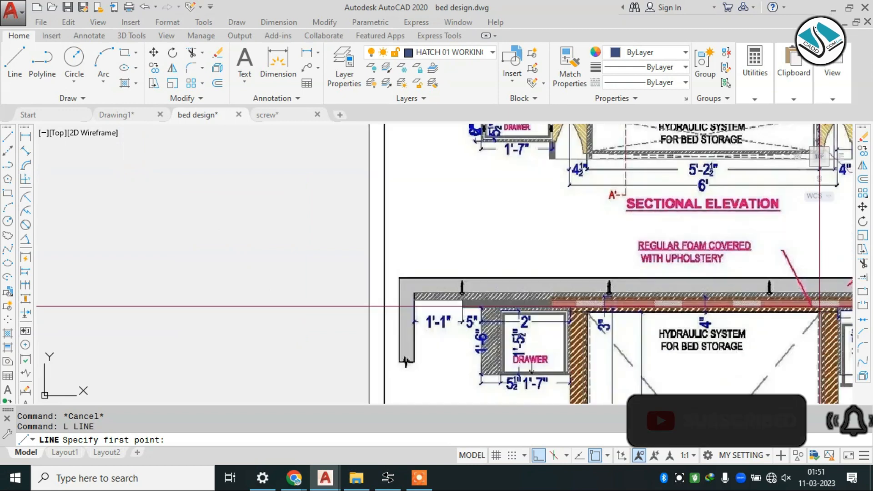
scroll(460, 237, down, 2)
scroll(560, 246, up, 1)
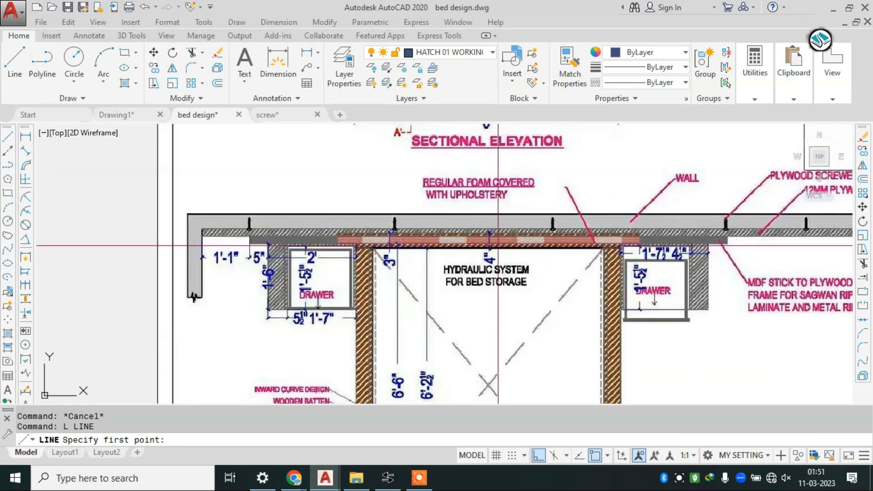
scroll(500, 246, up, 4)
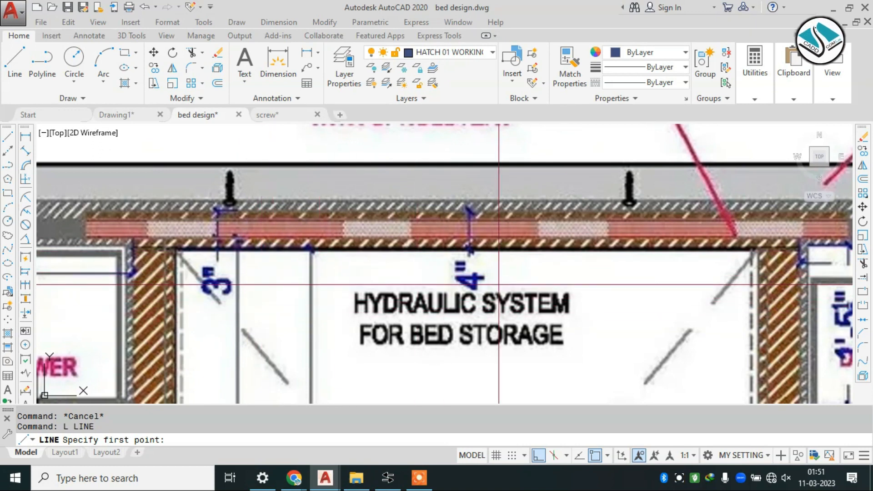
scroll(499, 285, down, 8)
scroll(115, 176, up, 4)
scroll(151, 179, up, 6)
click(287, 23)
click(299, 58)
key(Escape)
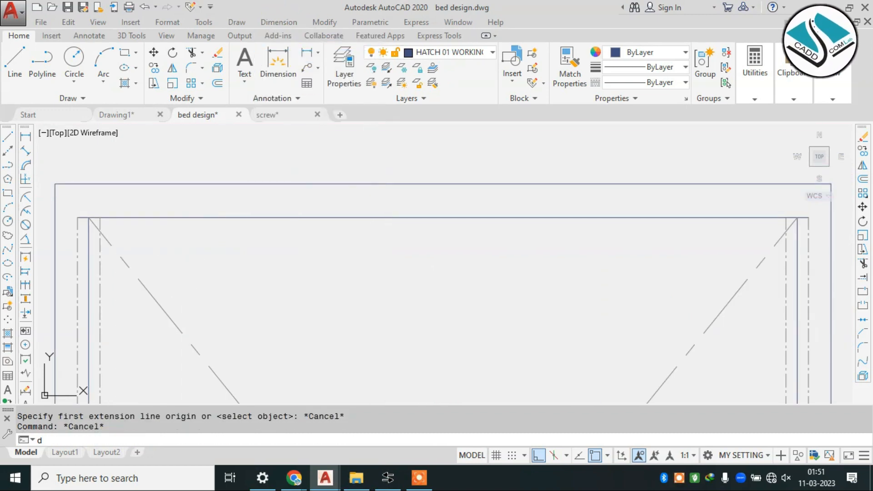
Set the primary unit format of the Standard dimension style to Architectural.
text(d)
key(Return)
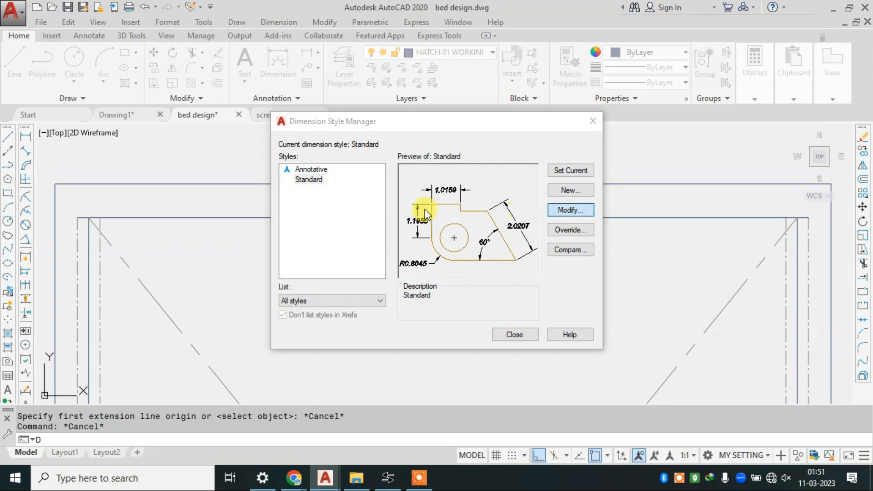
key(Return)
click(657, 35)
click(648, 63)
click(615, 94)
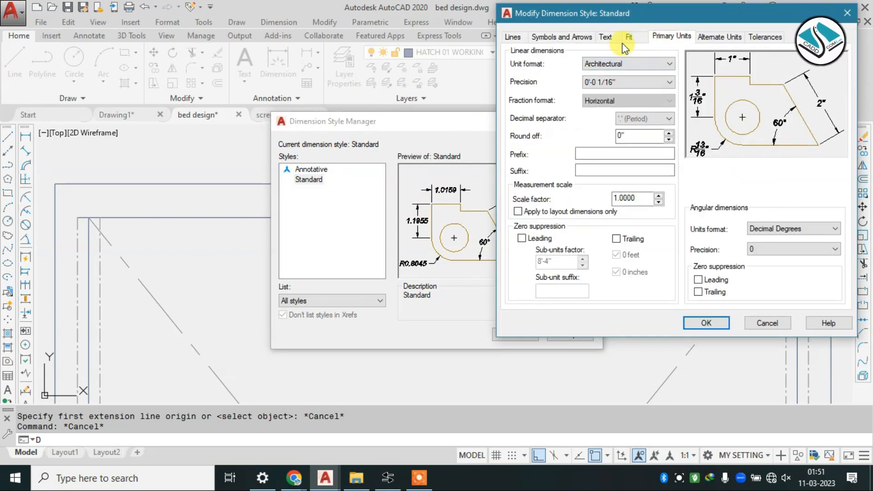
Set the text height of the Standard dimension style to 3 inches.
click(610, 37)
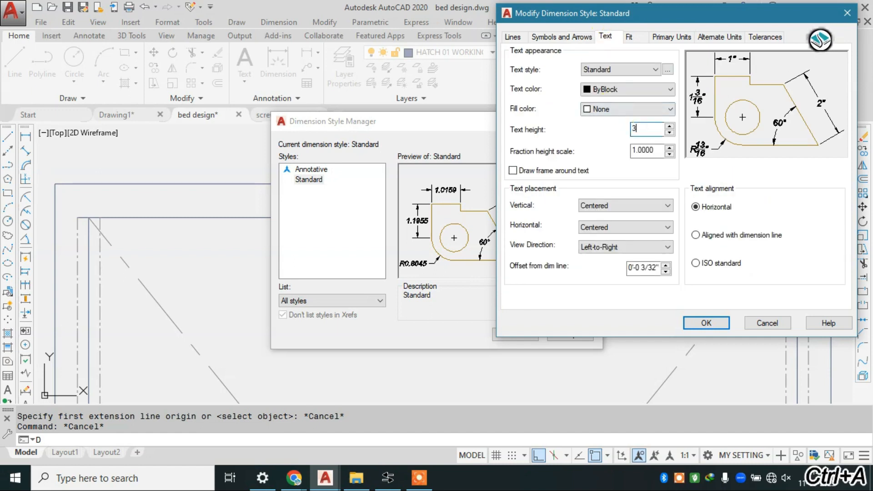
text(3)
click(671, 127)
click(565, 43)
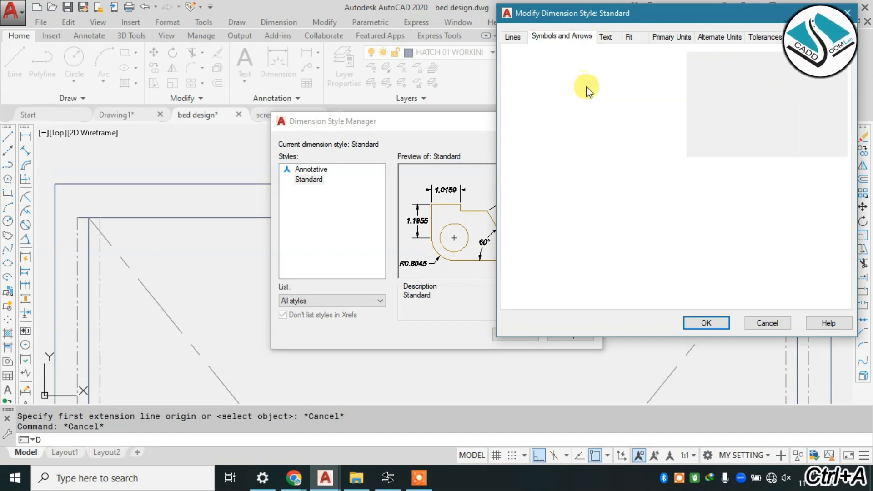
click(607, 36)
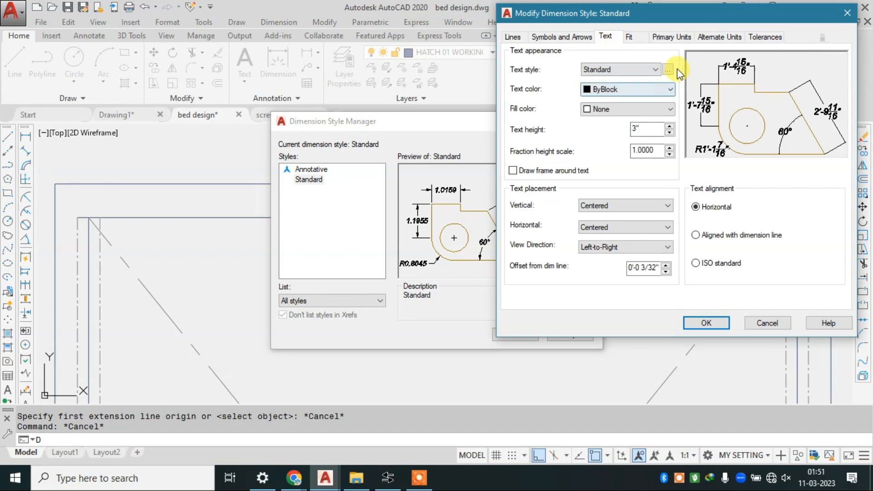
Change the Standard text style's font to Arial Narrow, apply it and make the style current.
click(668, 71)
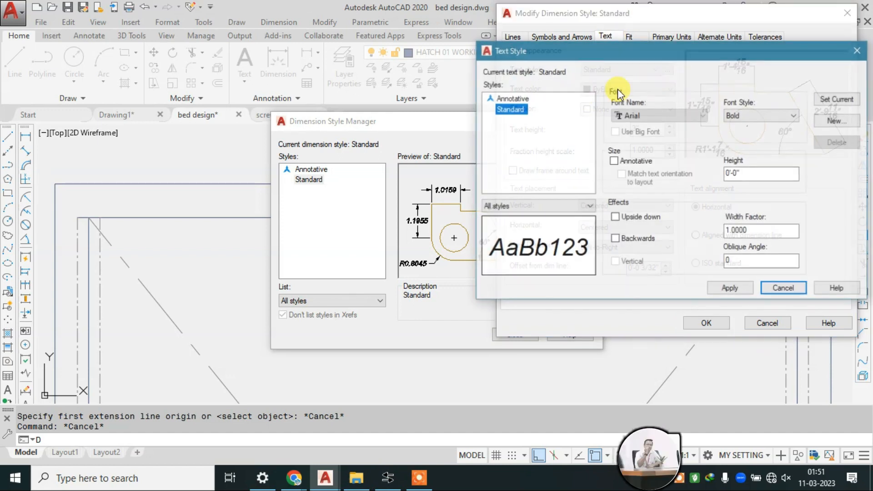
click(671, 115)
click(668, 144)
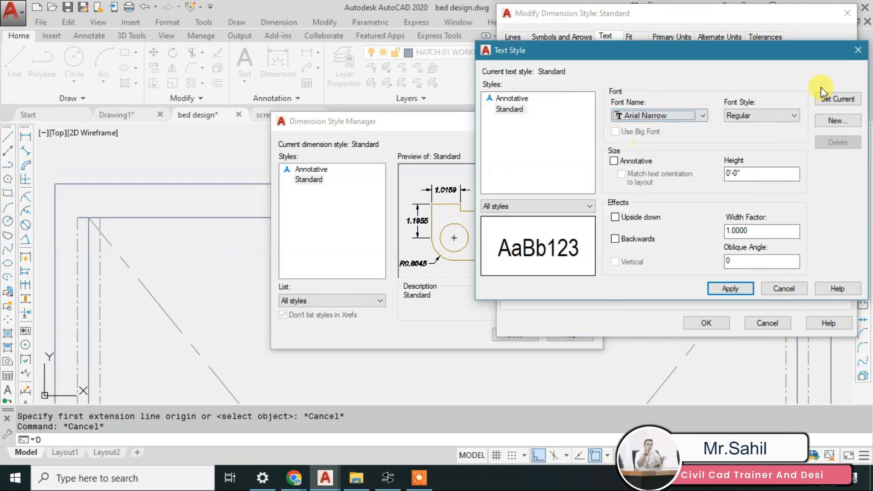
click(824, 100)
click(677, 205)
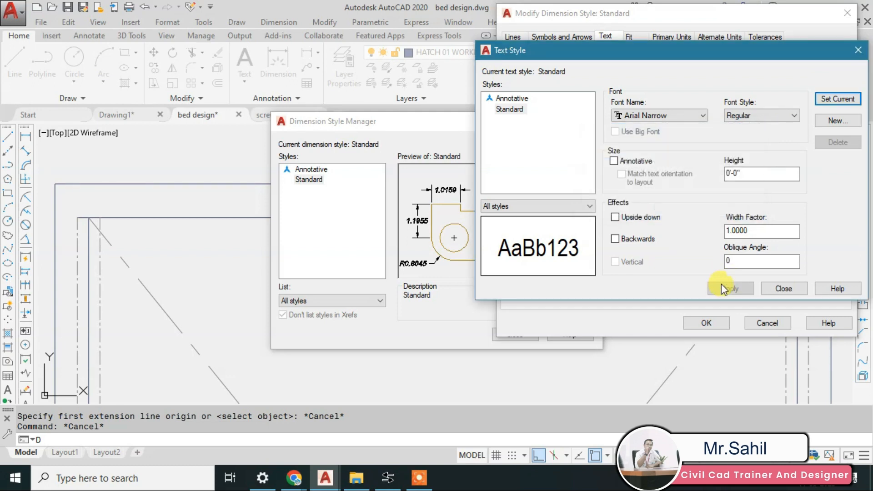
click(793, 287)
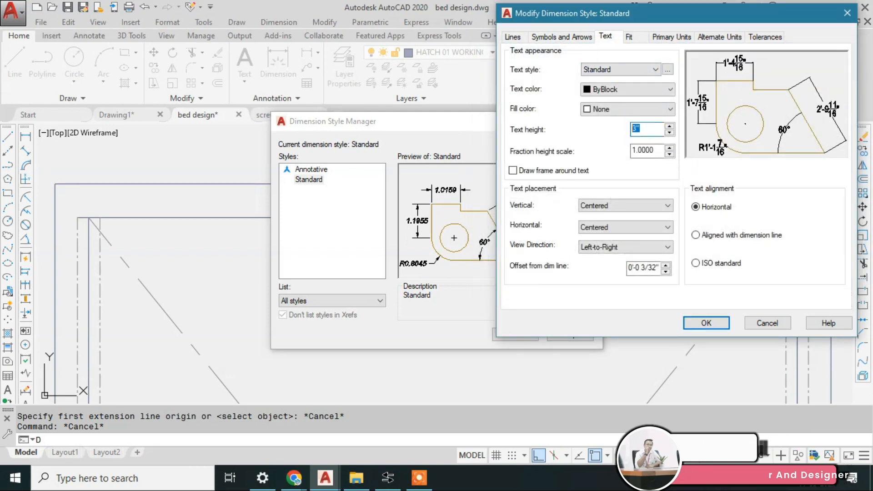
Set the Standard dimension style's text height to 4 inches and finish editing the dimension styles.
text(4)
key(Return)
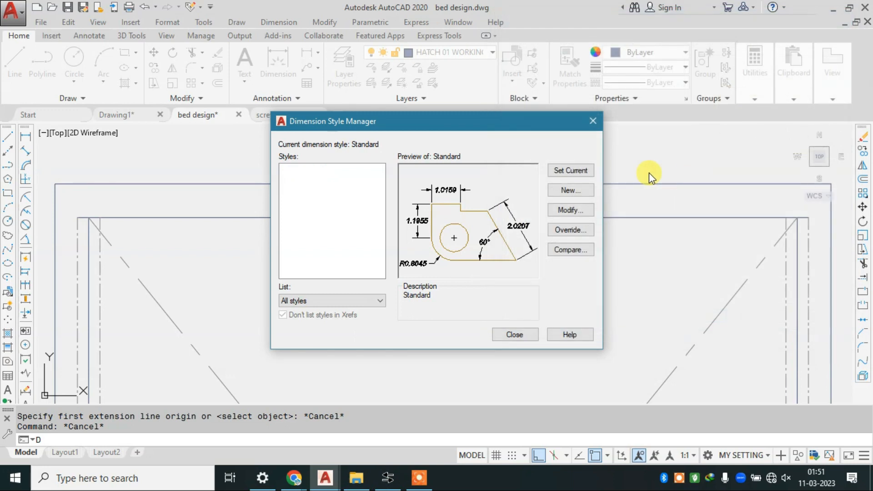
click(515, 334)
Add a linear dimension for the gap between the bed frame's outer and inner top edges.
click(279, 22)
click(336, 59)
click(397, 183)
click(396, 218)
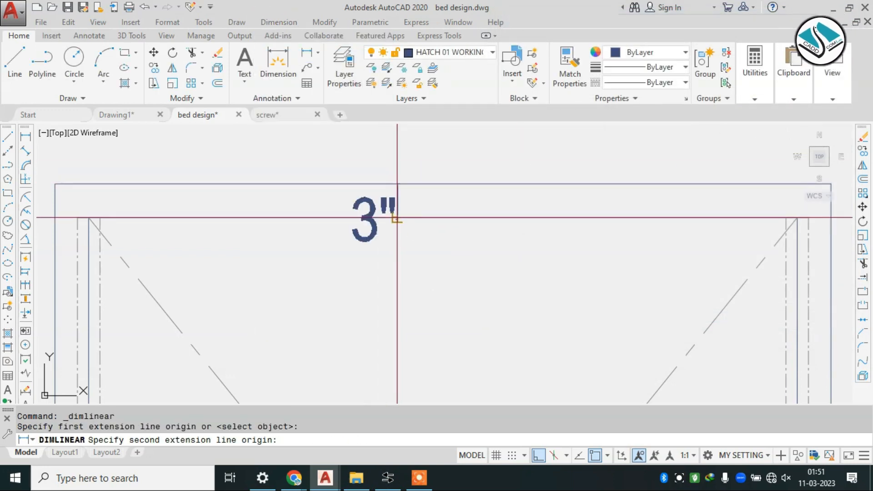
click(386, 195)
Examine the headboard strip's thickness dimensions and hatching in the reference plan.
scroll(362, 175, down, 5)
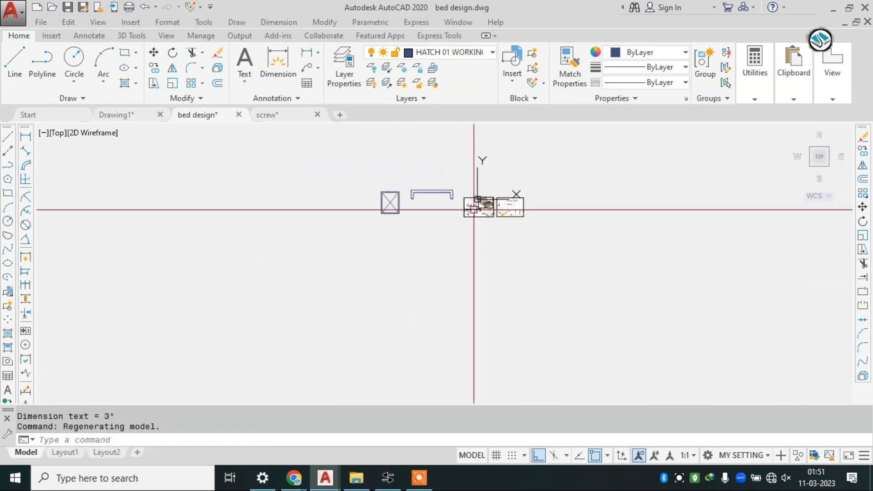
scroll(482, 187, up, 8)
scroll(421, 204, up, 4)
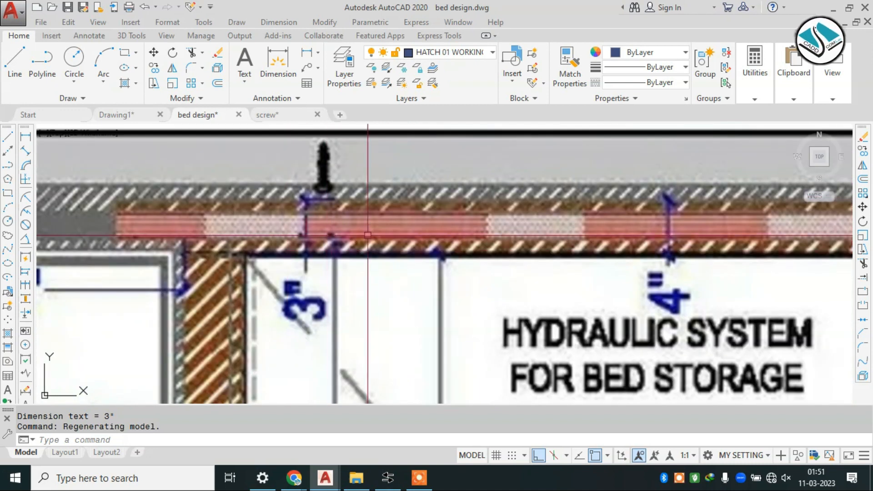
scroll(533, 208, down, 10)
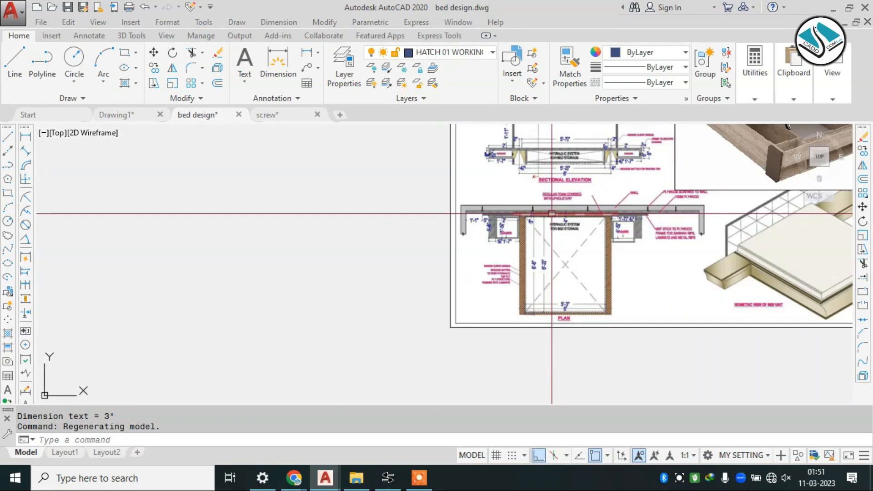
scroll(550, 213, up, 7)
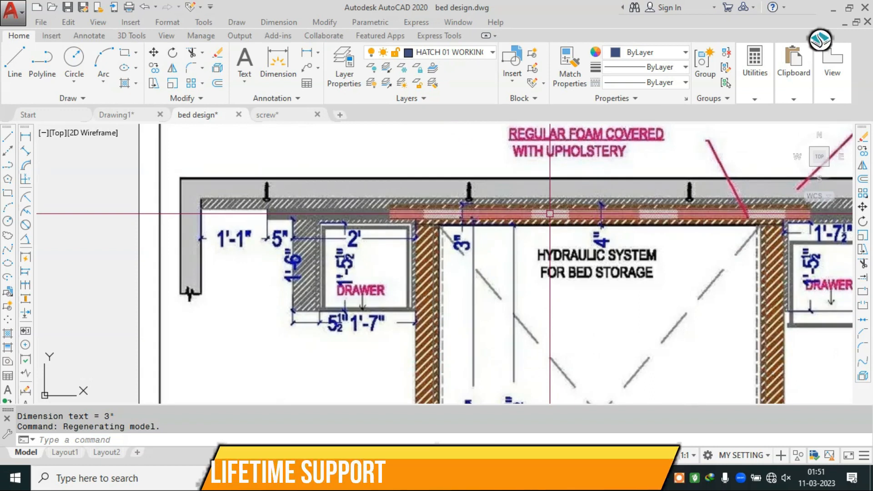
scroll(550, 213, down, 8)
Erase the linear dimension between the bed frame's outer and inner top edges.
scroll(209, 154, up, 8)
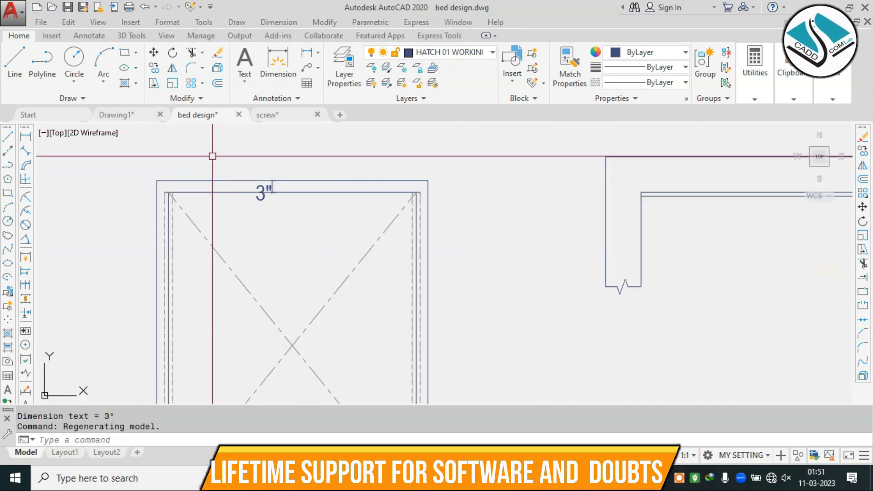
click(306, 217)
text(e)
key(Return)
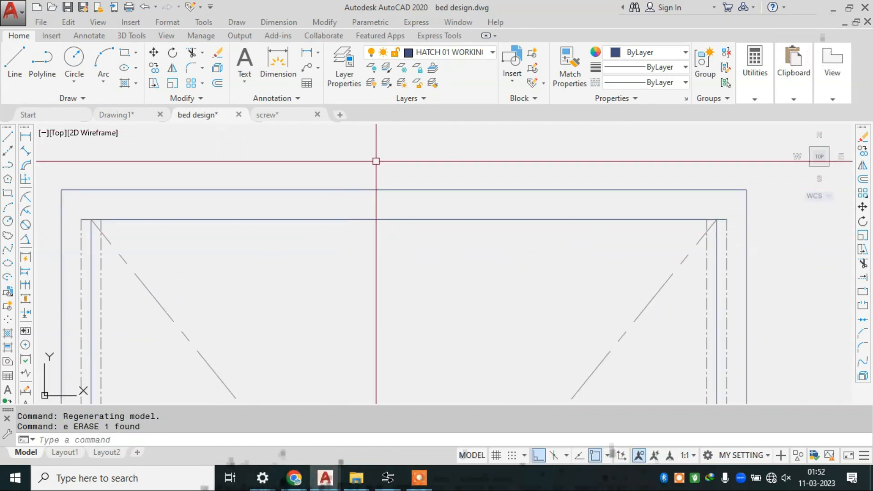
Draw a short vertical guide between the frame's two top edges and a horizontal line midway between them, ending at the outer right edge.
text(l)
key(Return)
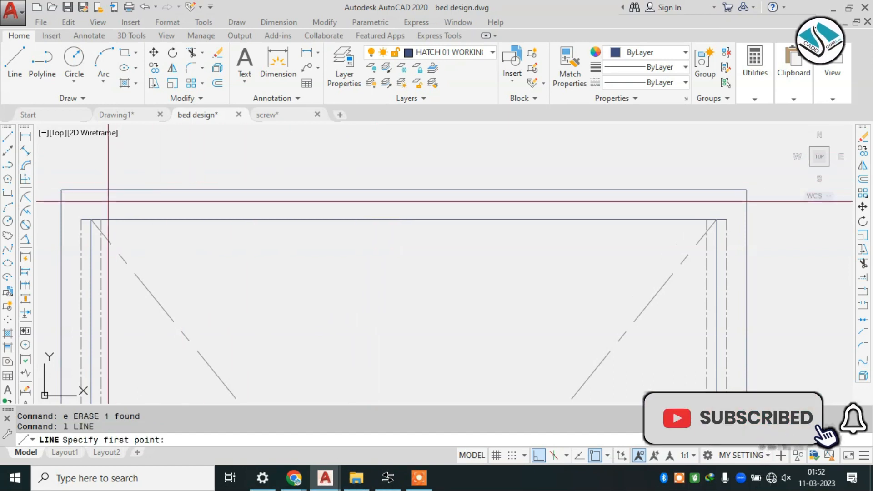
key(Escape)
key(Return)
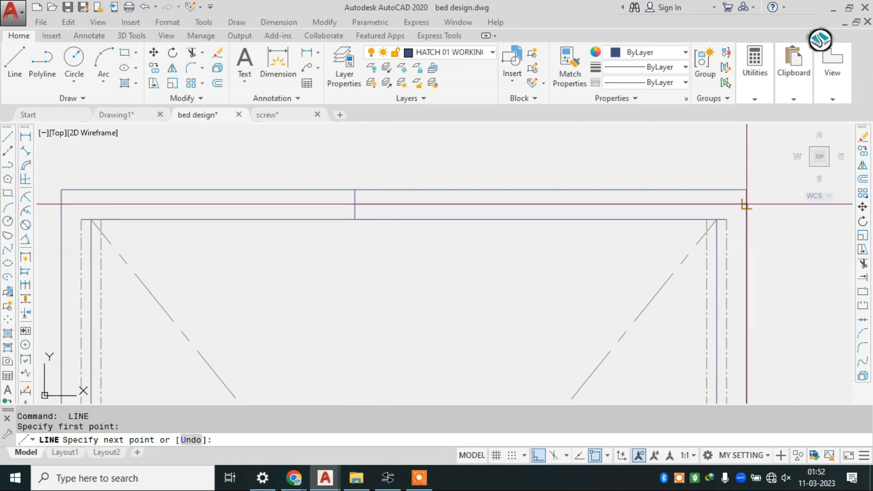
click(747, 205)
key(Escape)
Extend the left end of the horizontal middle line to the bed frame's outer left edge.
key(Return)
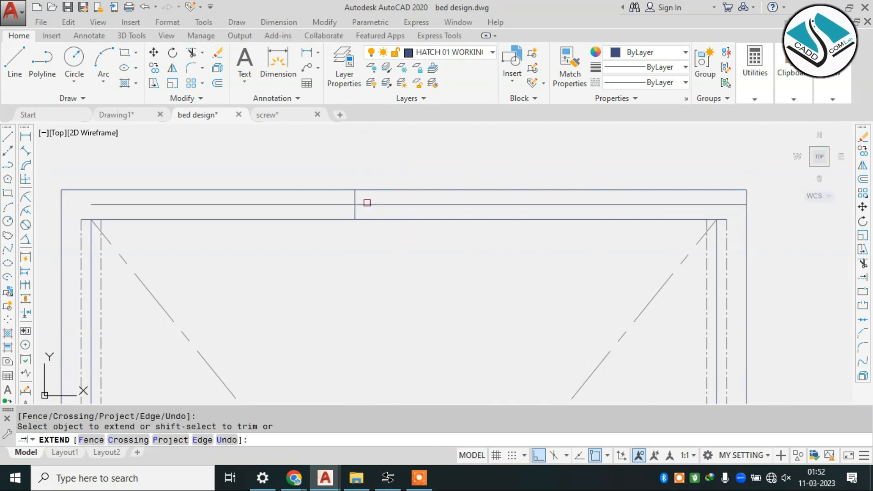
key(Escape)
text(e)
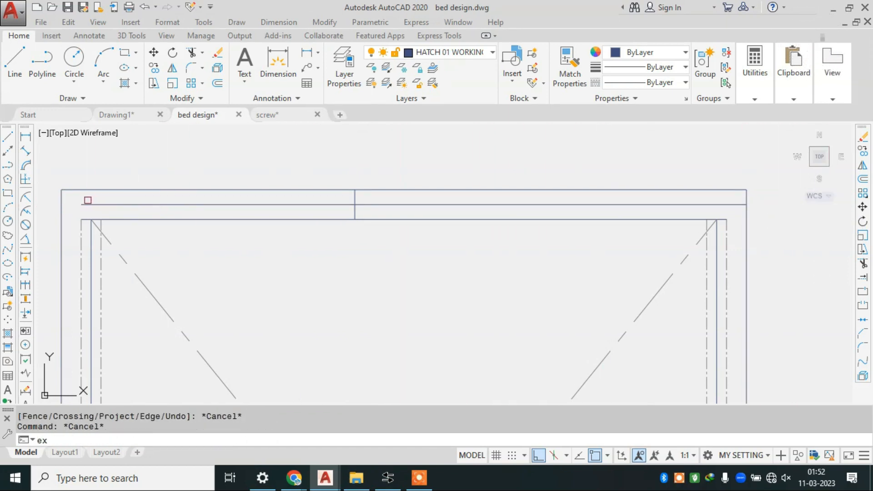
text(x)
key(Return)
click(88, 200)
click(99, 199)
key(Escape)
Erase the short vertical guide between the bed frame's two top edges.
click(335, 171)
click(429, 246)
text(e)
key(Return)
scroll(406, 205, down, 10)
scroll(621, 245, up, 10)
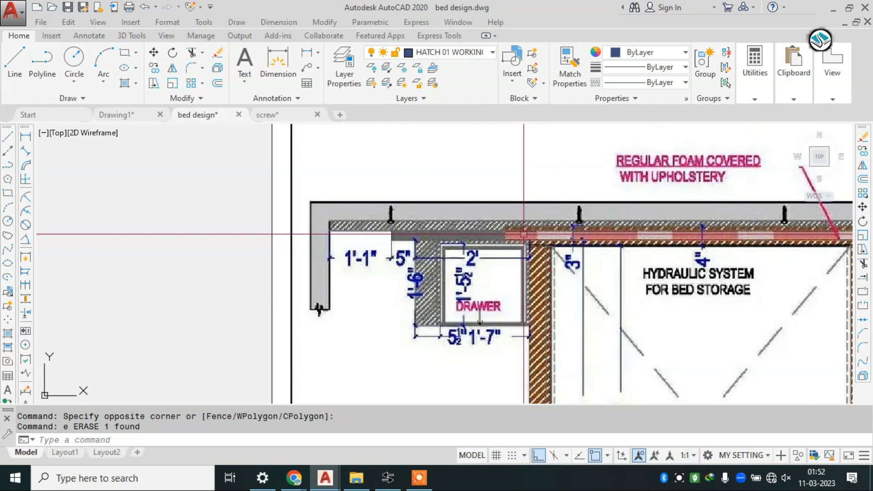
scroll(496, 233, down, 8)
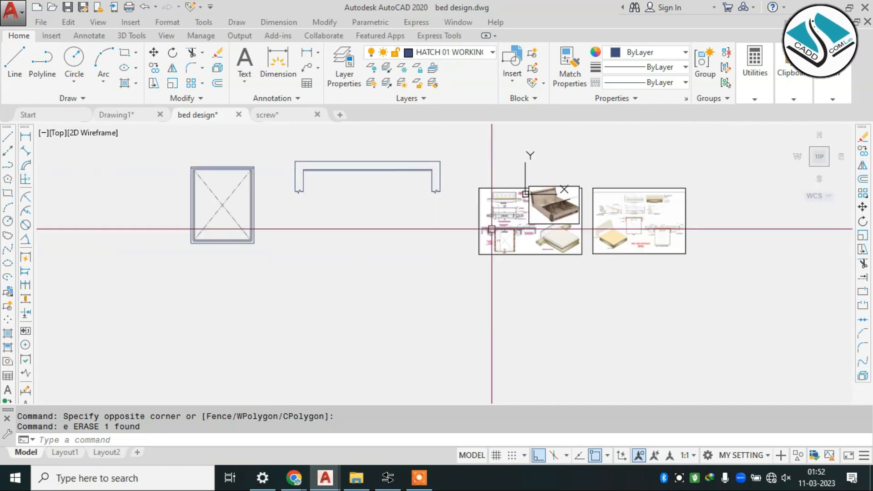
scroll(287, 166, up, 8)
key(Escape)
key(Escape)
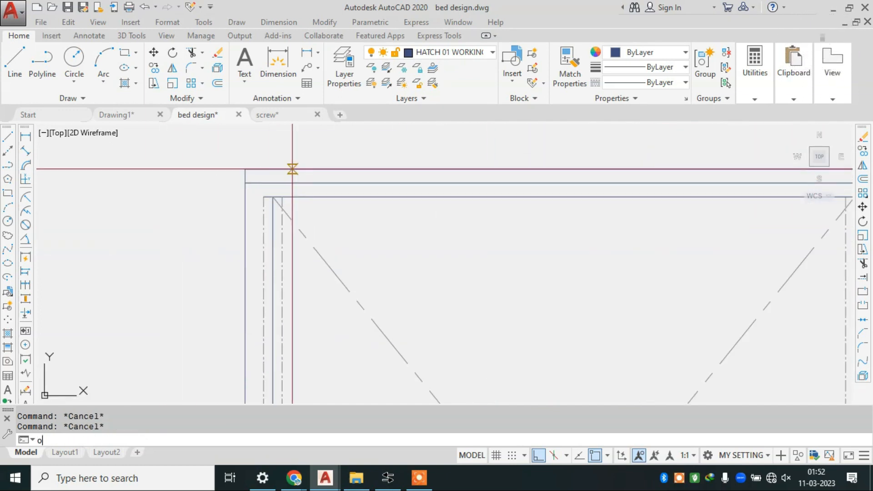
text(o)
key(Return)
key(Return)
scroll(293, 172, up, 5)
click(292, 214)
key(Escape)
text(o)
key(Return)
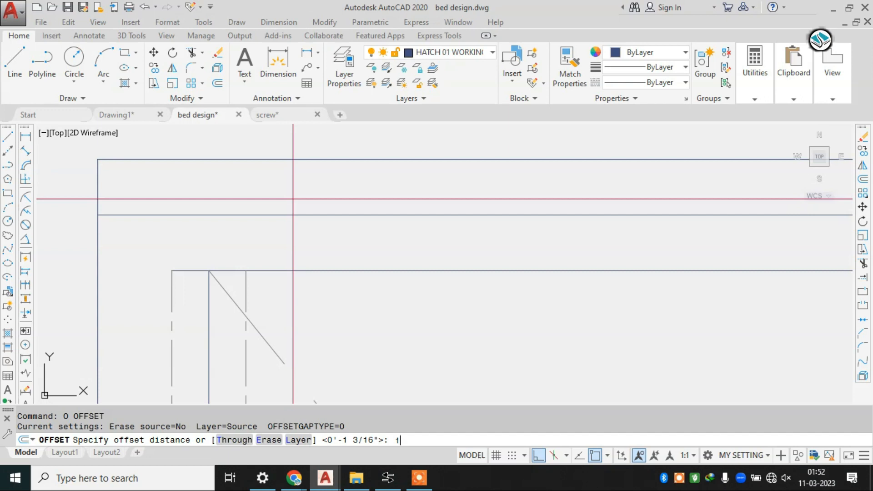
text(1)
key(Return)
click(324, 215)
key(Escape)
Offset the horizontal middle line between the bed frame's two top edges by 0.6 inch, once above and once below.
text(o)
key(Return)
text(0.6)
key(Return)
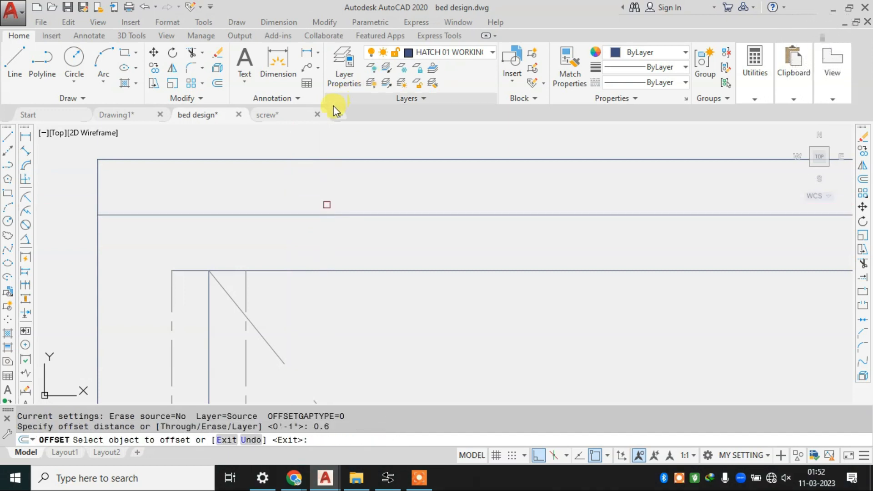
click(321, 214)
click(326, 209)
click(323, 215)
click(346, 225)
key(Escape)
Erase the original middle line between the two offset headboard strip lines.
click(345, 214)
text(e)
key(Return)
Draw a line from the upper strip line's left end 1' outward to the left, with a short vertical segment down from its end.
scroll(388, 214, down, 4)
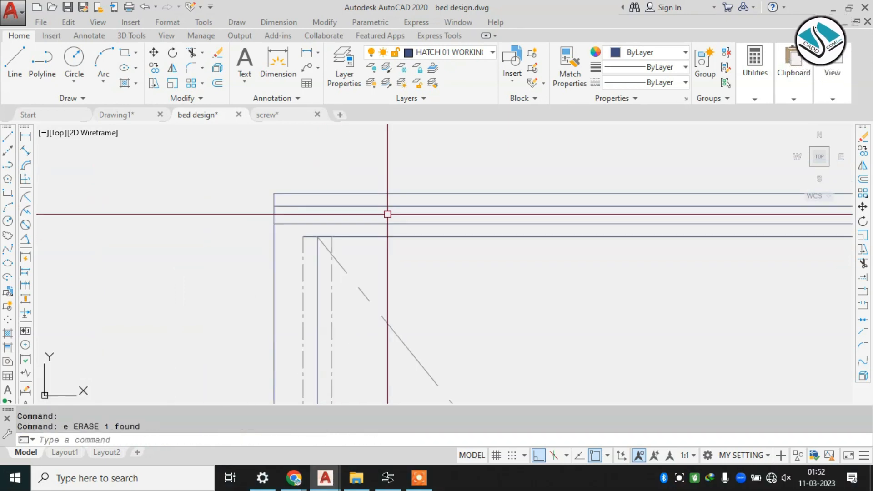
text(l)
key(Return)
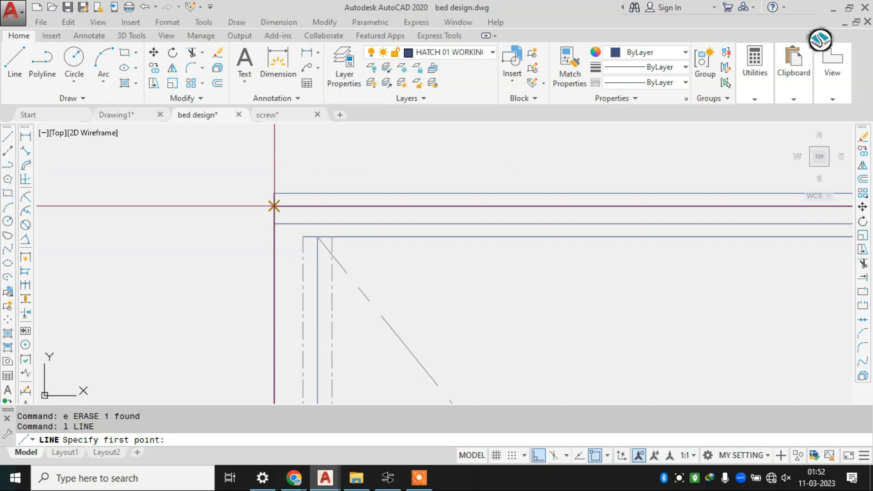
click(274, 207)
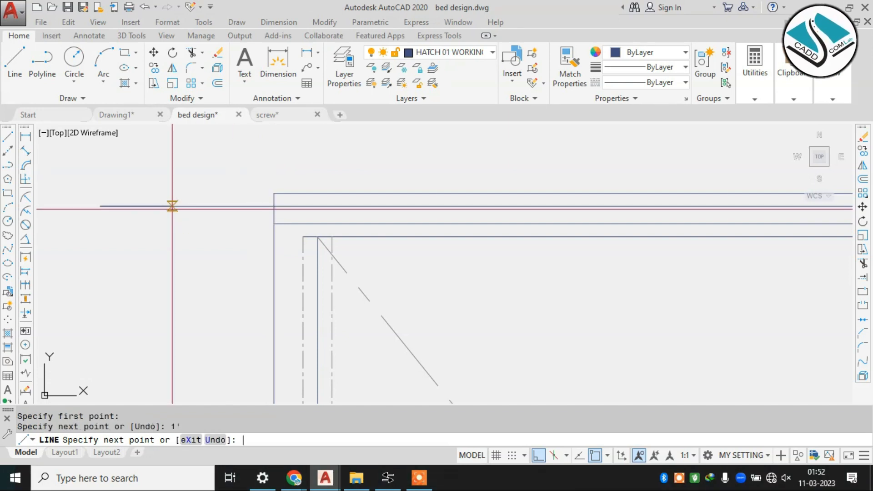
click(141, 251)
key(Escape)
Draw a horizontal line from the lower strip line's left end outward to the left, past the short vertical segment.
key(Return)
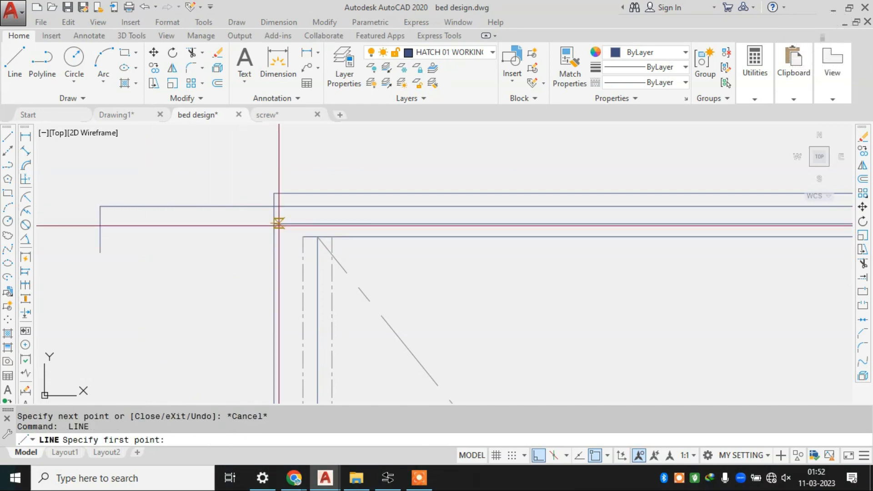
click(278, 224)
scroll(270, 240, up, 2)
key(Escape)
key(Return)
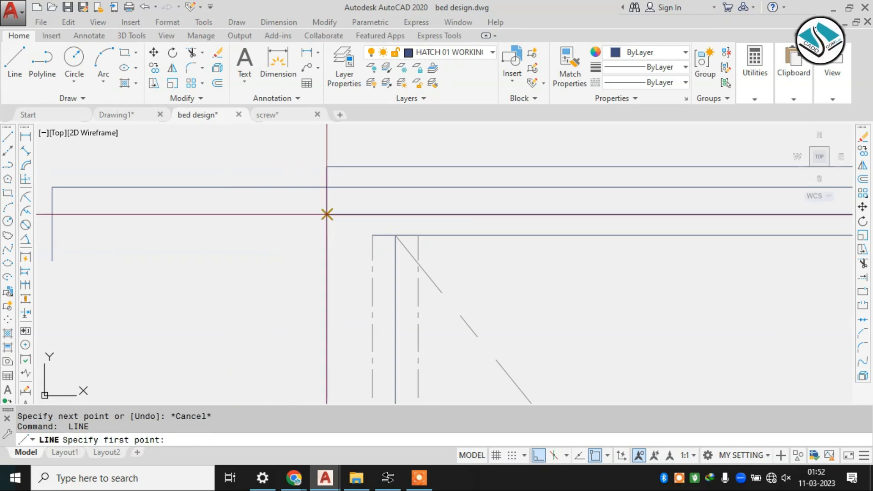
click(325, 214)
scroll(425, 218, down, 2)
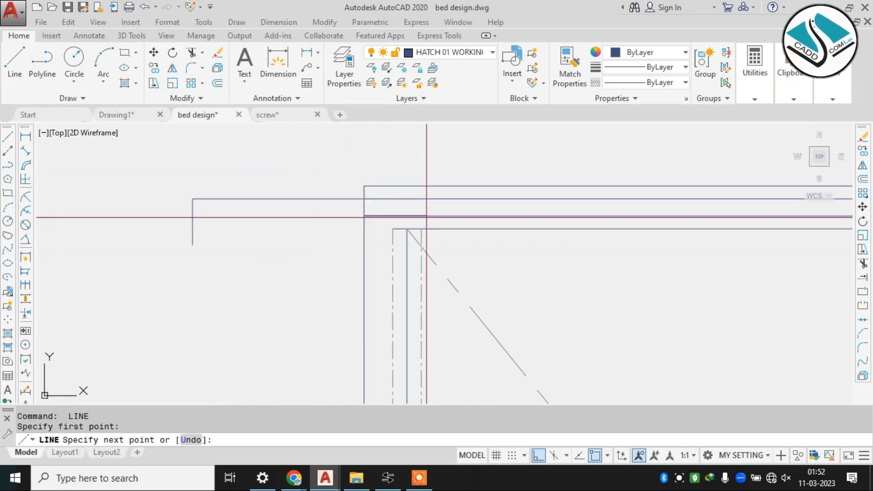
click(130, 216)
key(Escape)
text(tr)
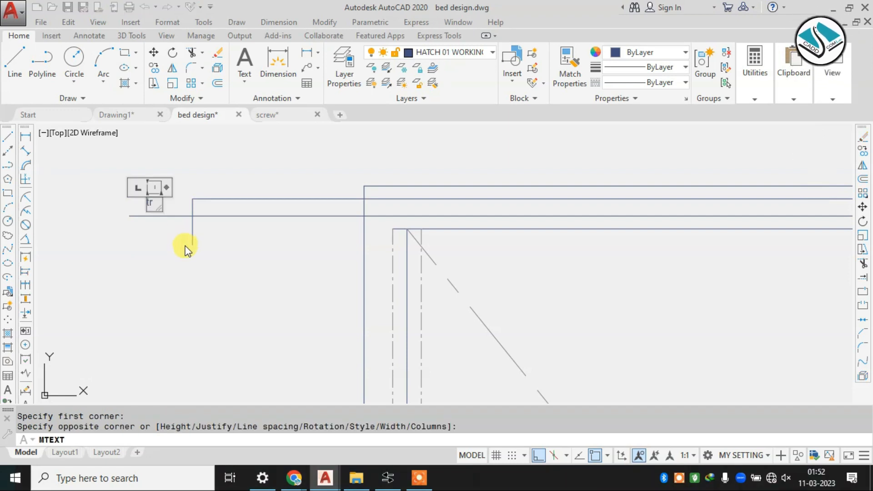
click(184, 243)
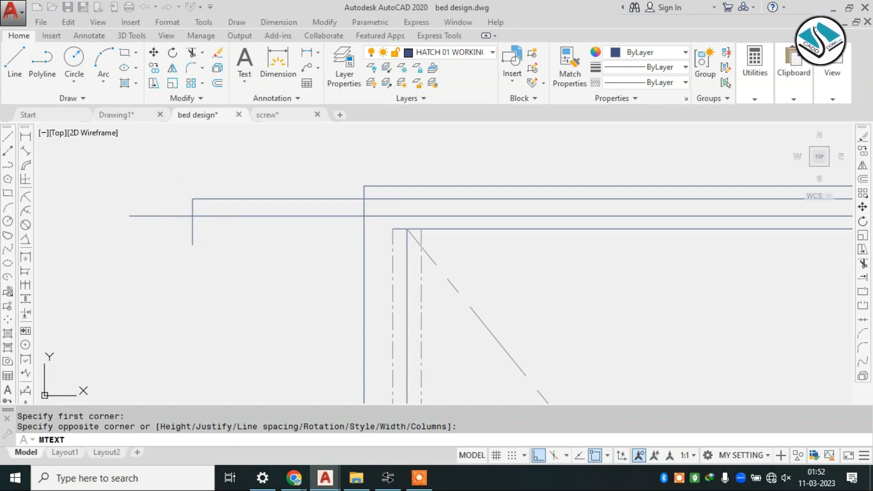
key(Escape)
click(203, 210)
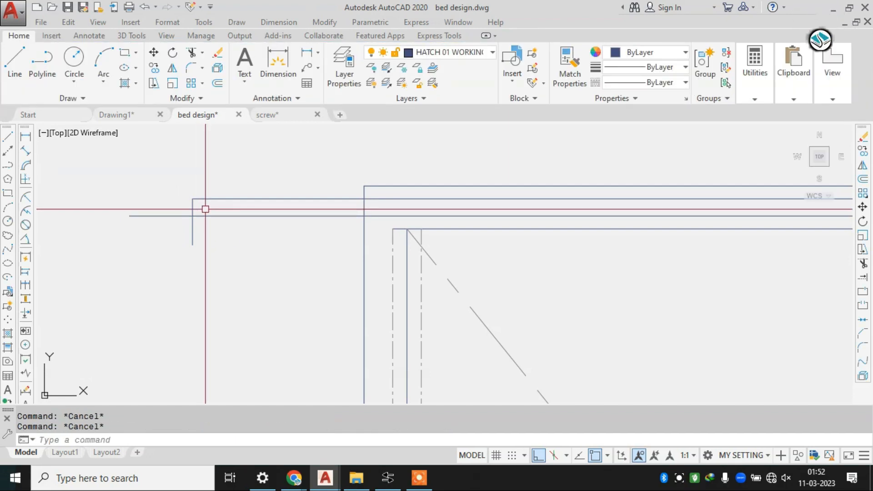
Trim the overhanging ends of the lower line and the vertical segment at the strip's left end.
key(Return)
click(194, 235)
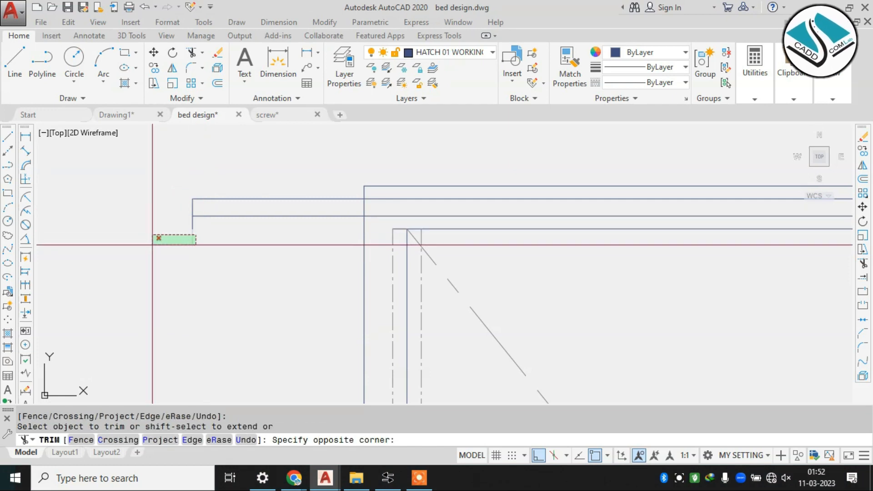
key(Escape)
text(tr)
key(Return)
key(Return)
scroll(194, 227, up, 5)
click(238, 220)
click(156, 228)
scroll(205, 230, down, 5)
key(Escape)
Draw a line from the upper strip line's right end 1' outward to the right.
text(l)
key(Return)
scroll(240, 239, down, 7)
scroll(503, 232, up, 8)
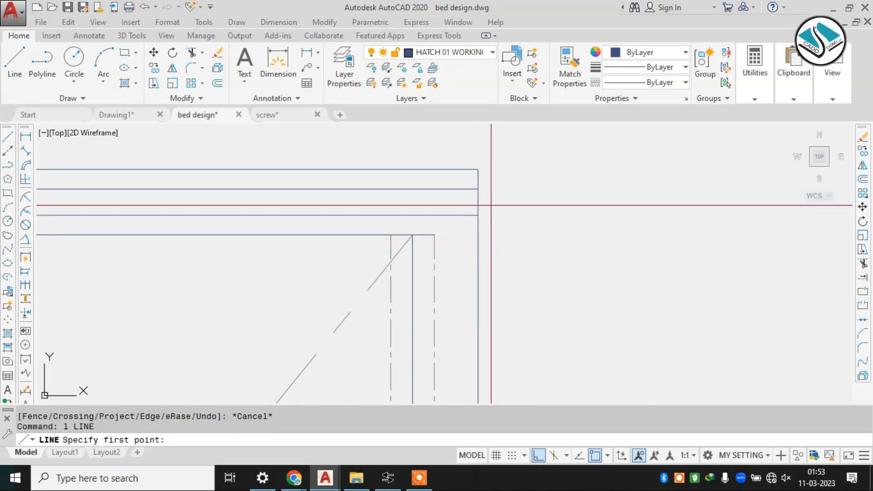
click(478, 188)
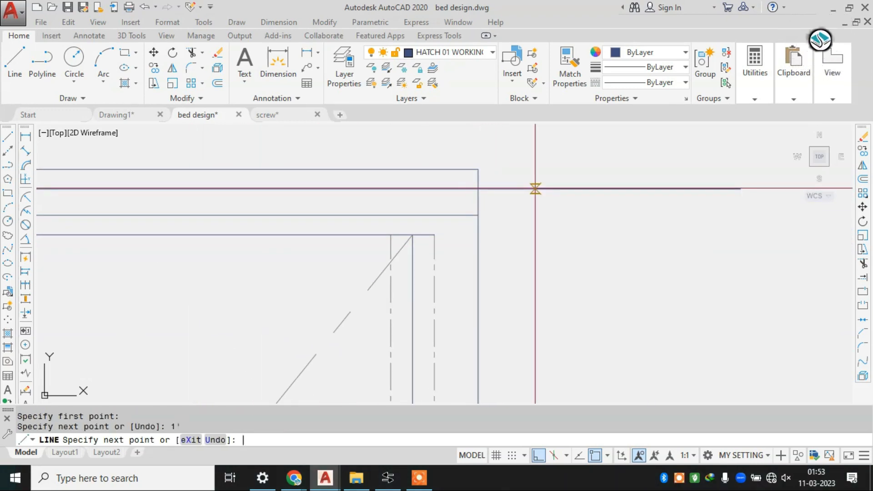
click(619, 242)
key(Escape)
Draw a horizontal line from the lower strip line's right end outward to the right, beyond the upper line's end.
key(Return)
key(Escape)
key(Return)
click(478, 215)
scroll(423, 218, down, 4)
click(628, 215)
key(Escape)
Draw a vertical line down from the upper extension's right end, crossing the lower extension line.
key(Return)
click(546, 207)
click(558, 283)
key(Escape)
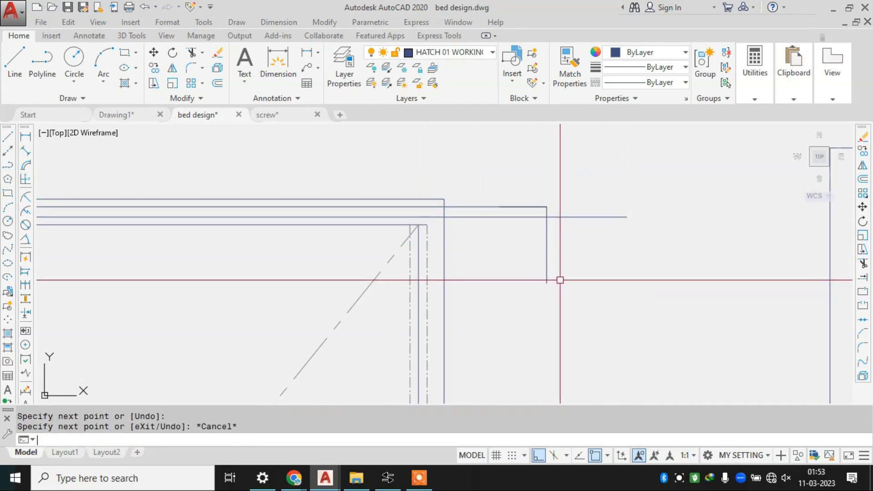
Trim the overhanging ends of the lower line and the vertical line at the strip's right end.
text(tr)
key(Return)
key(Return)
scroll(560, 259, up, 4)
click(586, 143)
click(562, 182)
click(559, 224)
click(492, 255)
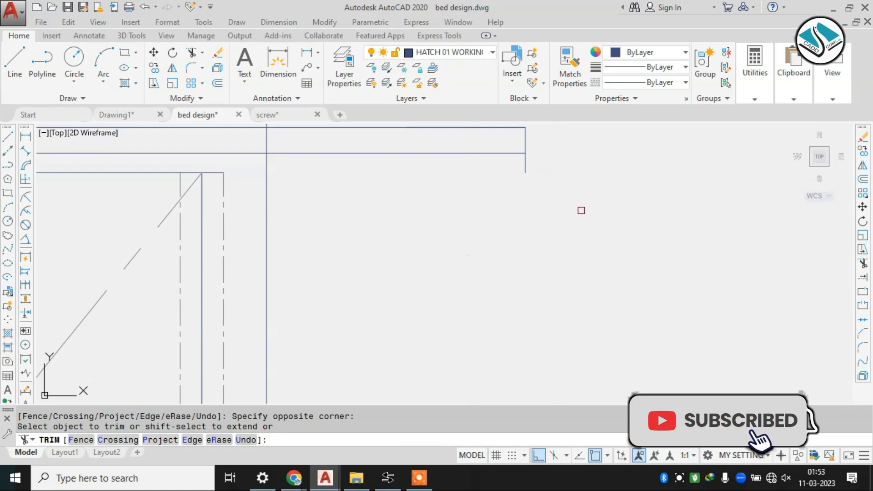
scroll(555, 189, down, 2)
scroll(496, 196, down, 3)
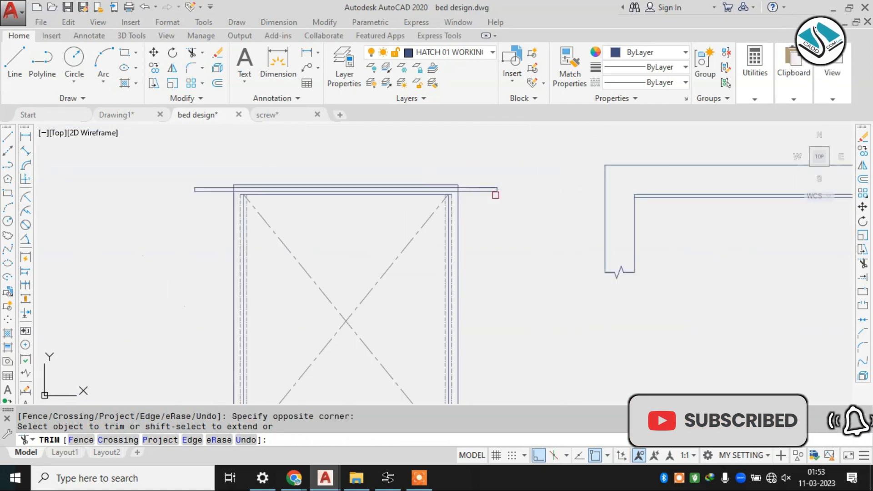
scroll(496, 196, down, 2)
key(Escape)
Move the whole bed plan with its headboard strip onto the wall plywood's lower edge, roughly centred along the wall, with ortho mode off.
scroll(492, 238, down, 4)
mouse_move(717, 248)
middle_down()
mouse_move(649, 224)
mouse_move(546, 214)
middle_up()
scroll(546, 214, up, 2)
scroll(499, 272, up, 2)
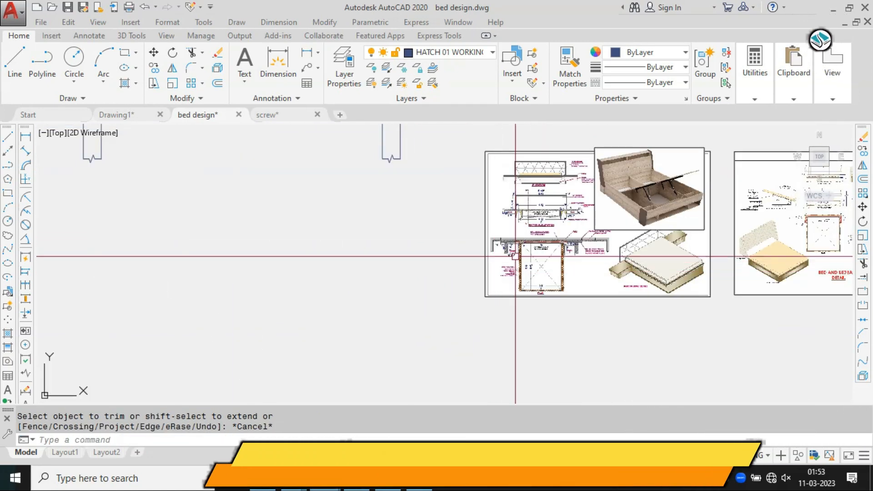
scroll(515, 256, up, 6)
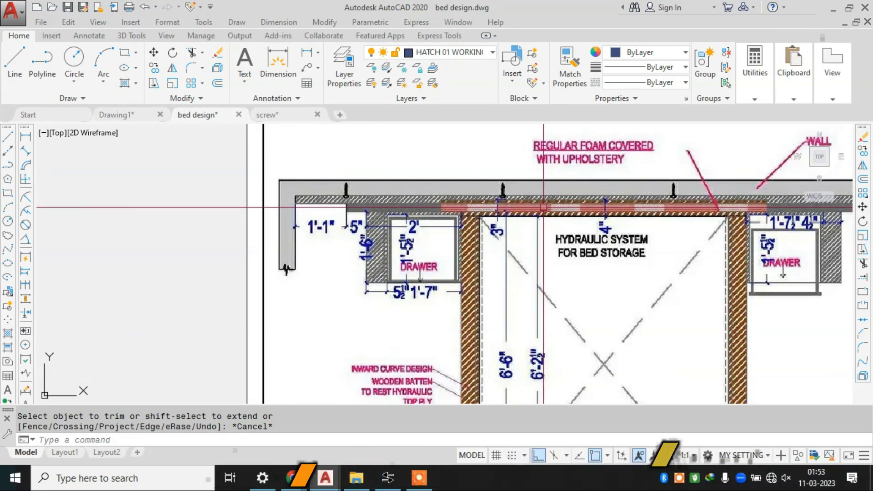
scroll(555, 201, down, 8)
scroll(314, 138, up, 2)
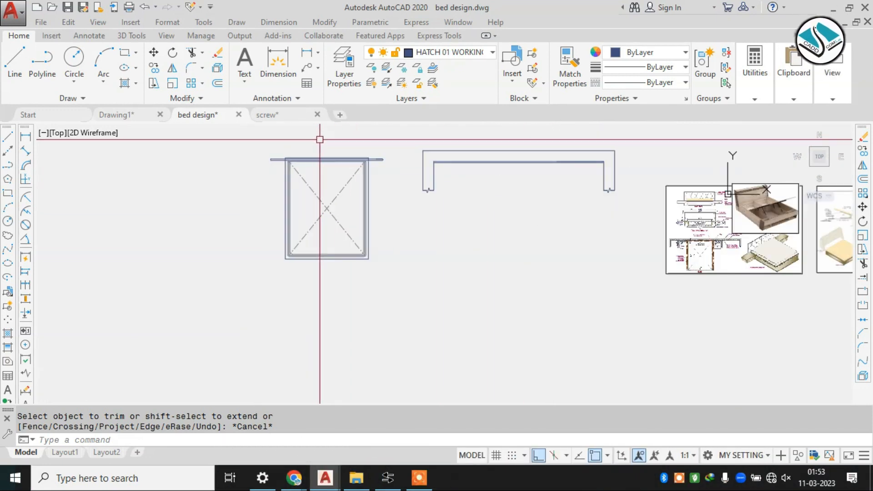
scroll(363, 137, up, 2)
click(410, 148)
click(207, 321)
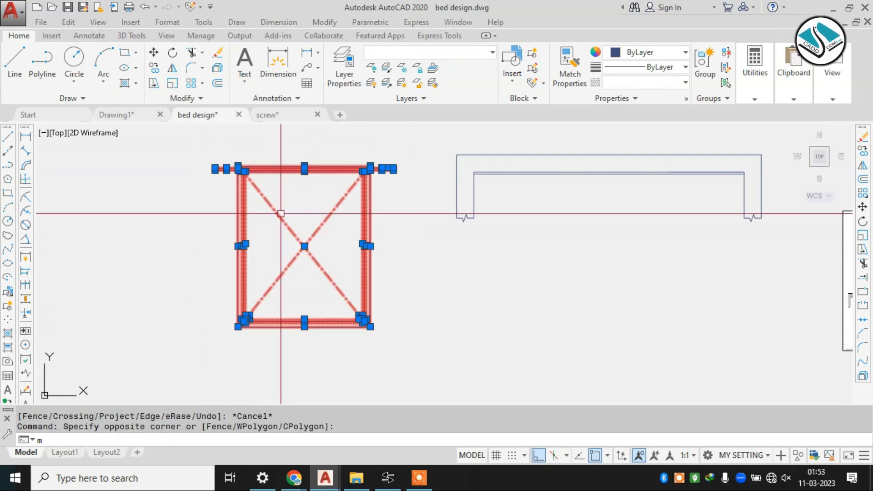
key(space)
scroll(299, 153, up, 6)
click(320, 203)
scroll(275, 226, down, 6)
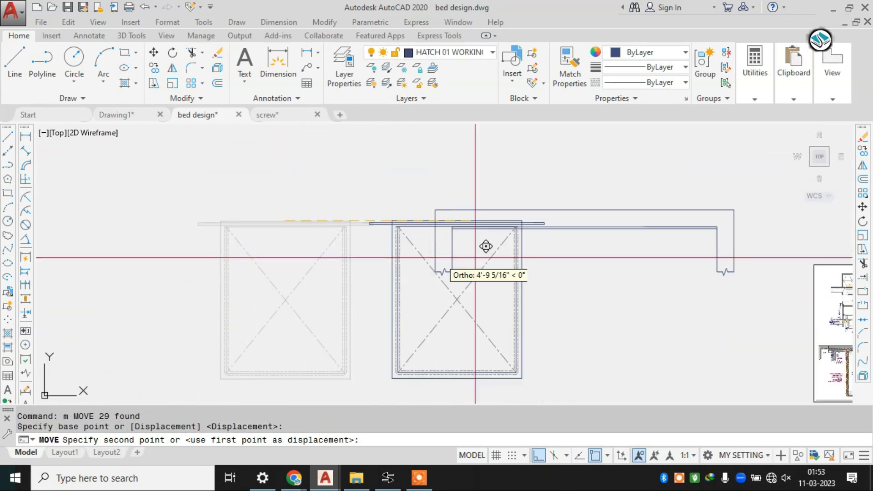
scroll(486, 246, up, 4)
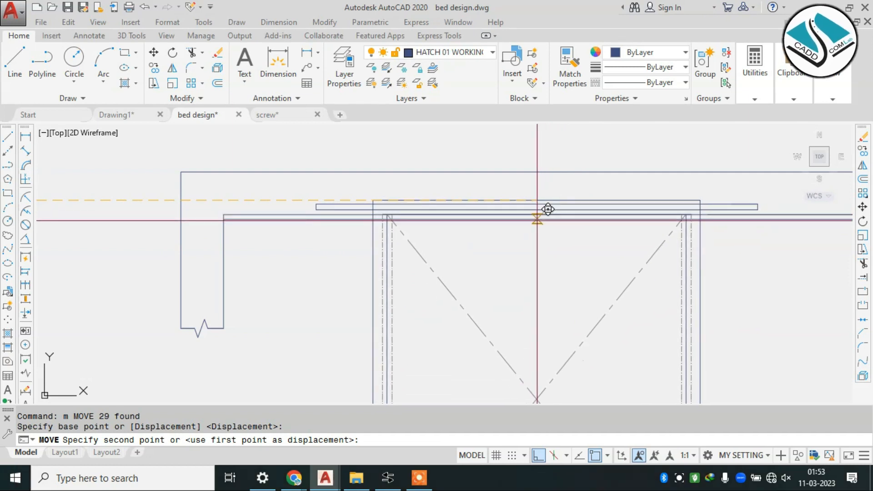
click(539, 456)
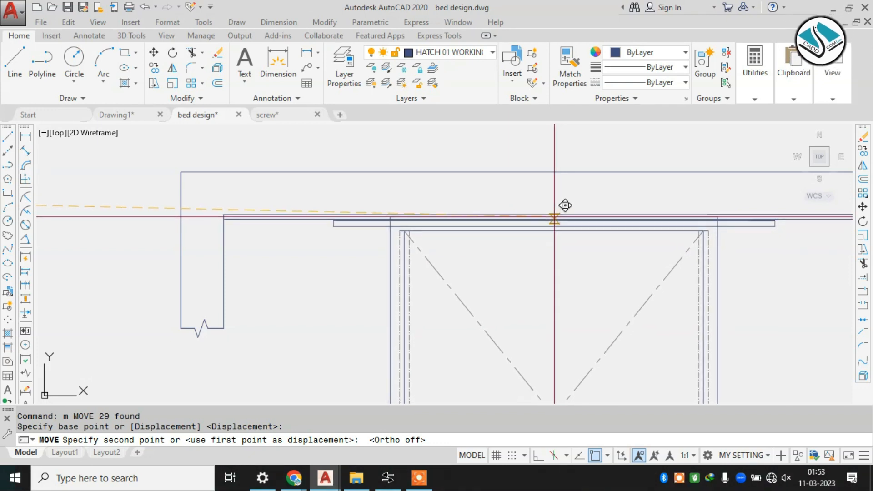
click(564, 207)
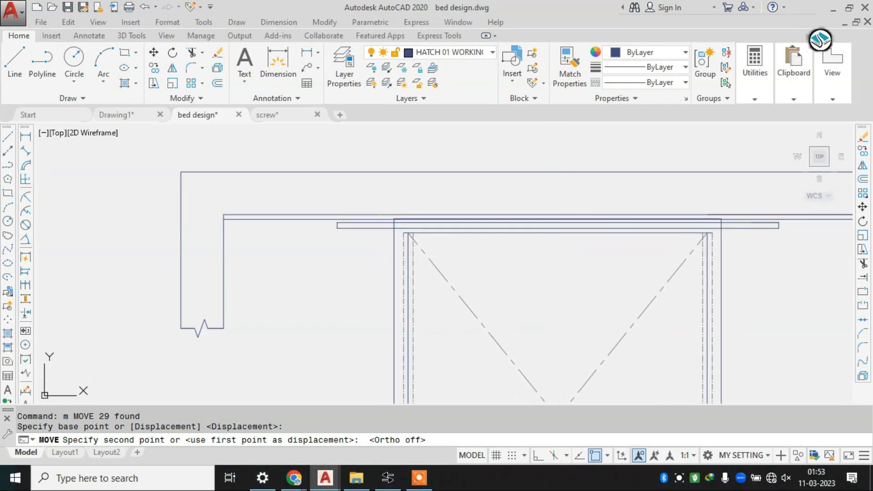
key(Escape)
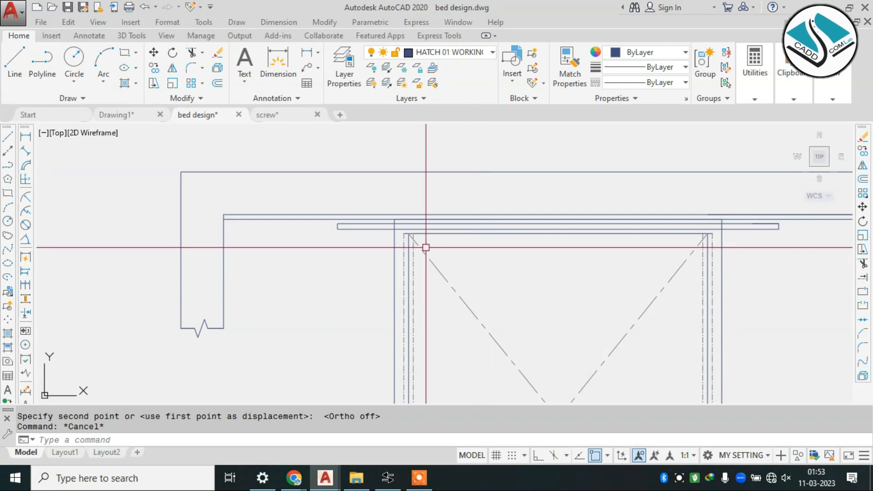
Examine the headboard strip, foam layer and drawer units beside the bed in the reference sheet's plan.
scroll(433, 240, down, 6)
scroll(410, 251, up, 8)
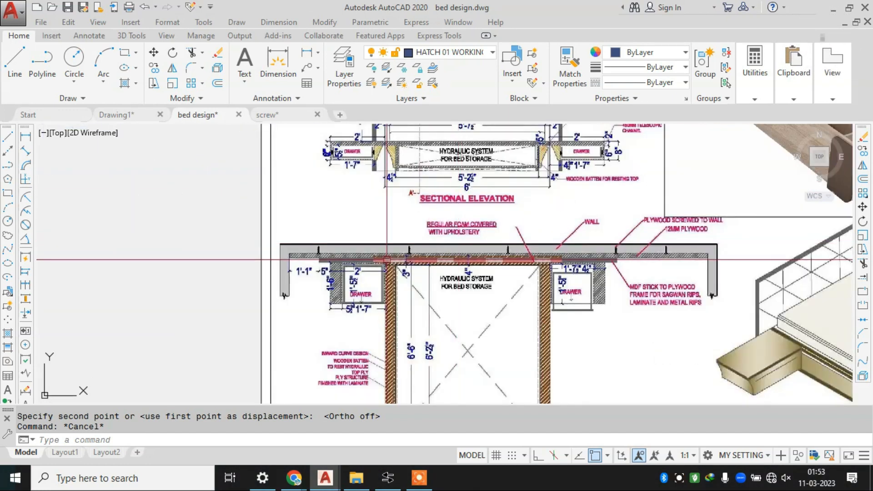
scroll(387, 260, up, 2)
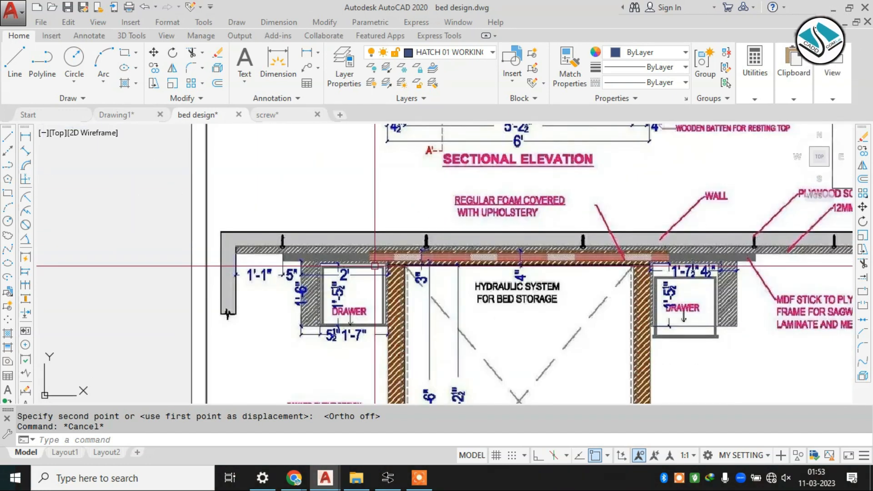
scroll(389, 265, up, 3)
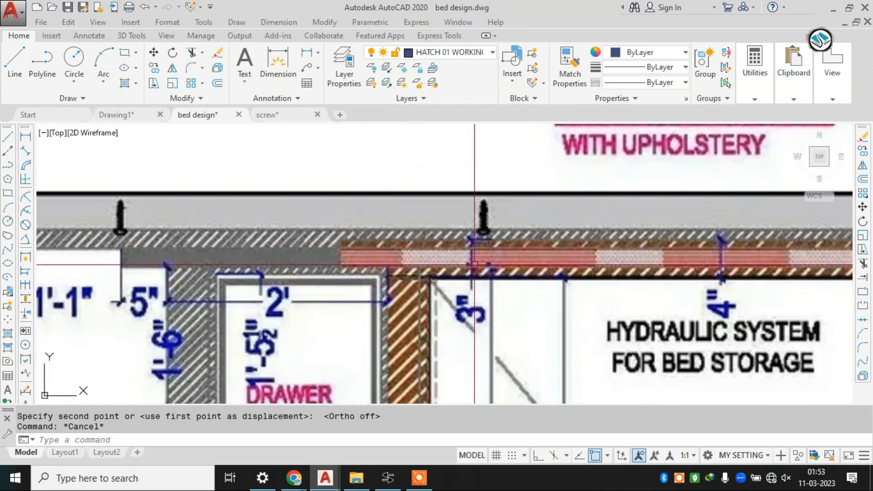
scroll(474, 264, down, 5)
scroll(251, 243, up, 5)
scroll(312, 195, down, 4)
scroll(319, 195, up, 6)
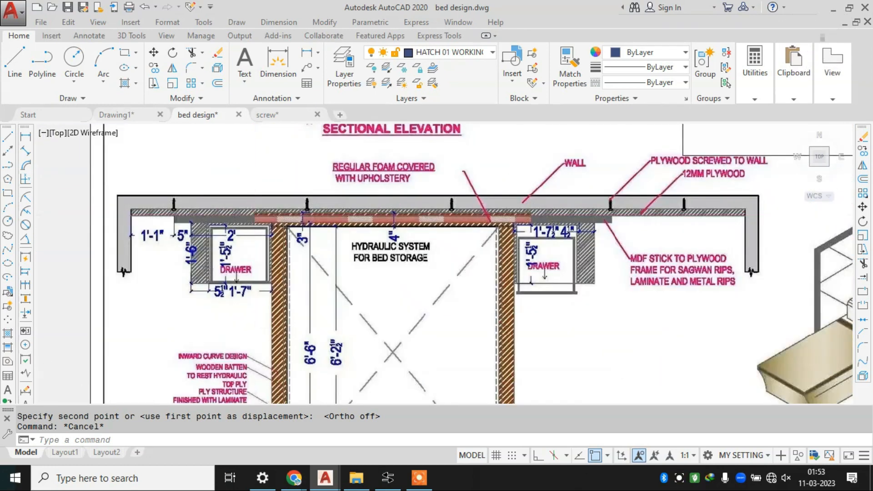
scroll(247, 222, up, 2)
scroll(573, 221, down, 5)
scroll(158, 140, up, 5)
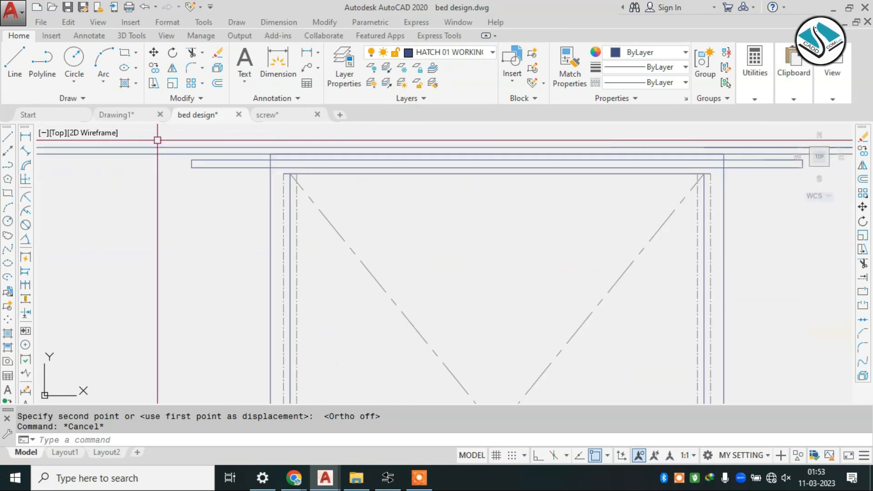
scroll(158, 140, up, 2)
key(Escape)
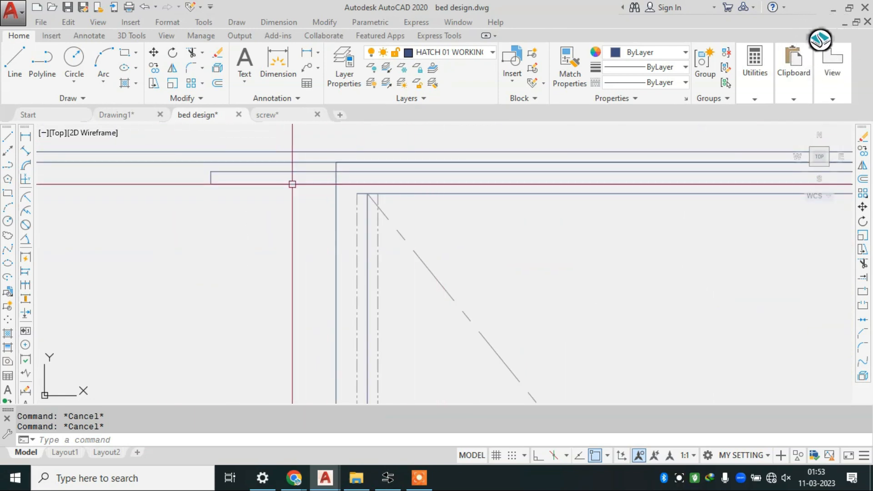
text(l)
key(Return)
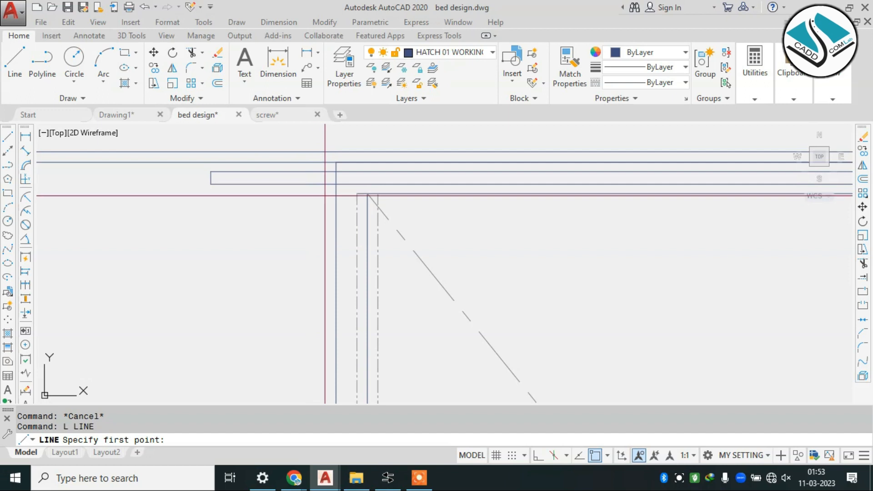
scroll(332, 194, down, 6)
scroll(605, 295, up, 10)
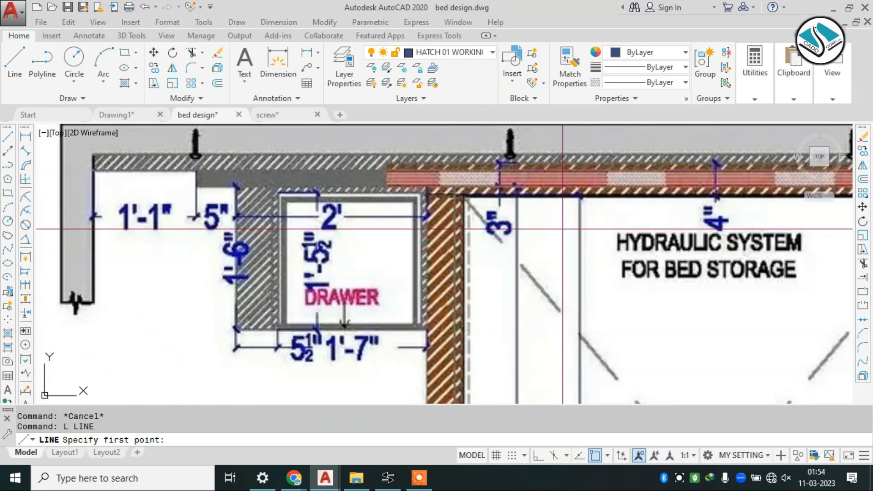
scroll(557, 229, down, 10)
scroll(395, 172, up, 10)
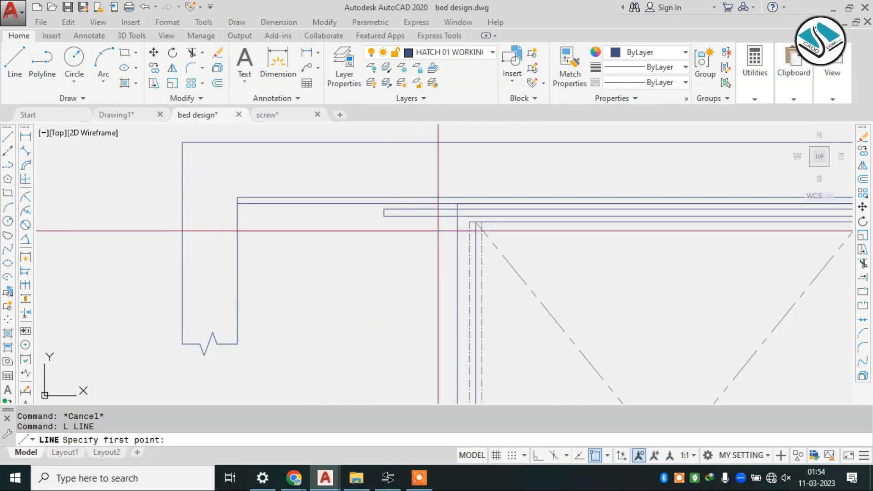
key(Escape)
key(Escape)
Offset the lower line of the wall plywood 3 inches downward across the headboard strip.
text(o)
key(Return)
text(3)
key(Return)
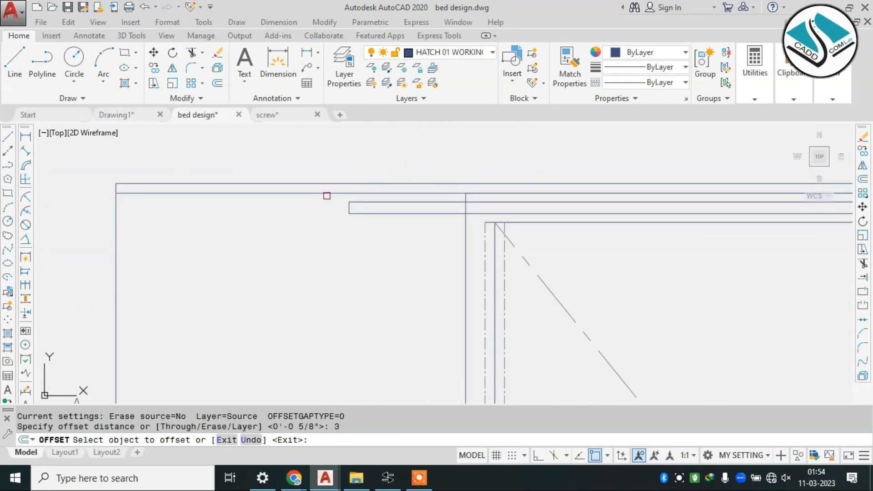
click(326, 196)
click(321, 230)
key(Escape)
key(Escape)
key(Escape)
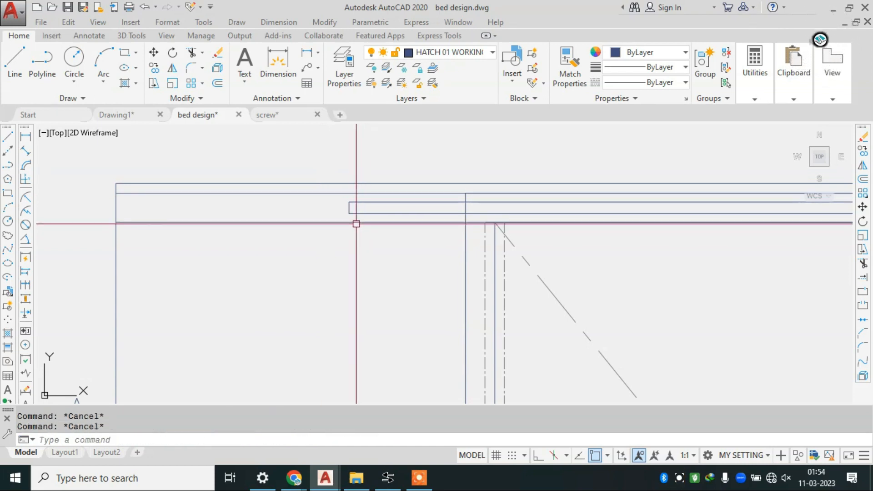
Try to close the strip's left end with a vertical line stretched up past the wall plywood, and erase that line.
text(l)
key(Return)
scroll(348, 191, up, 4)
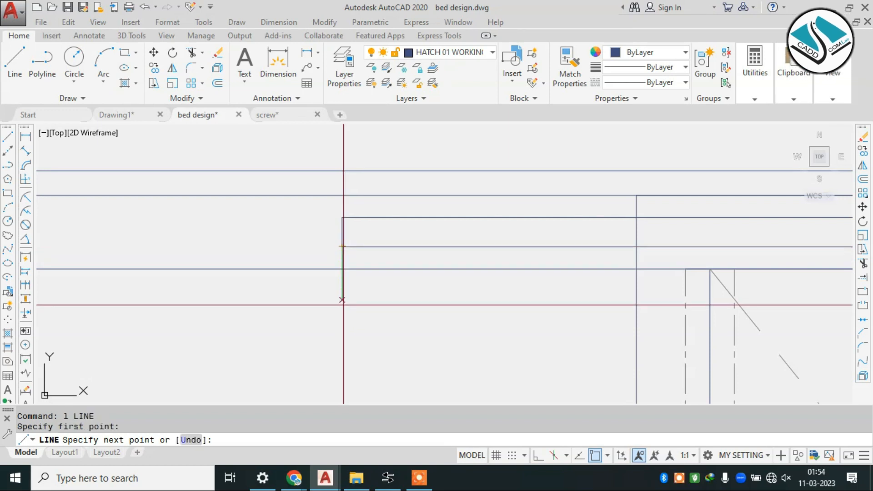
click(342, 320)
key(Escape)
click(342, 265)
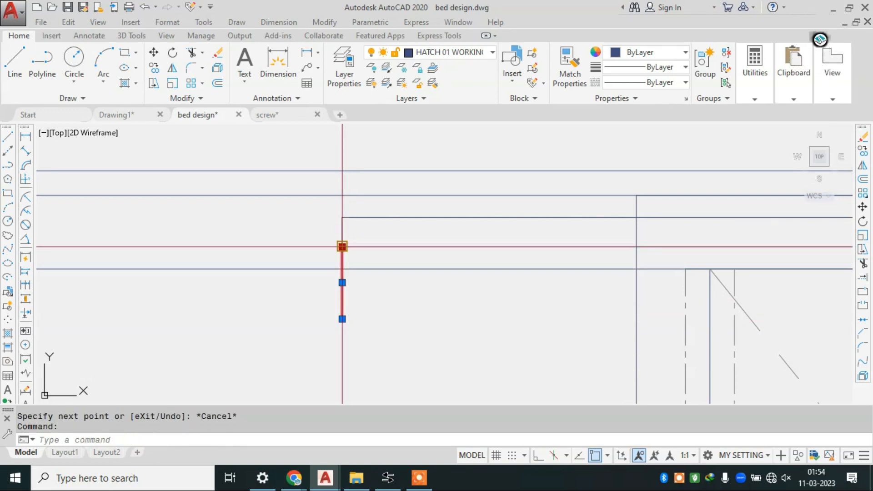
click(342, 246)
click(348, 158)
key(ctrl+z)
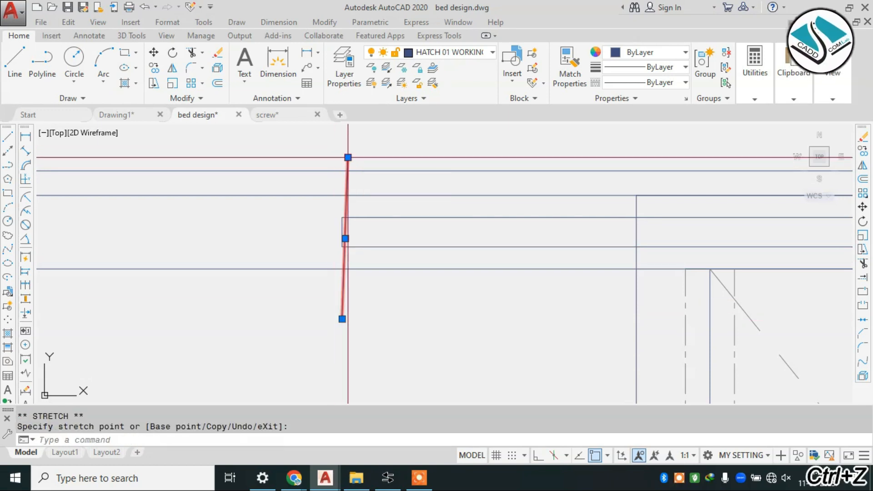
text(e)
key(Return)
key(Escape)
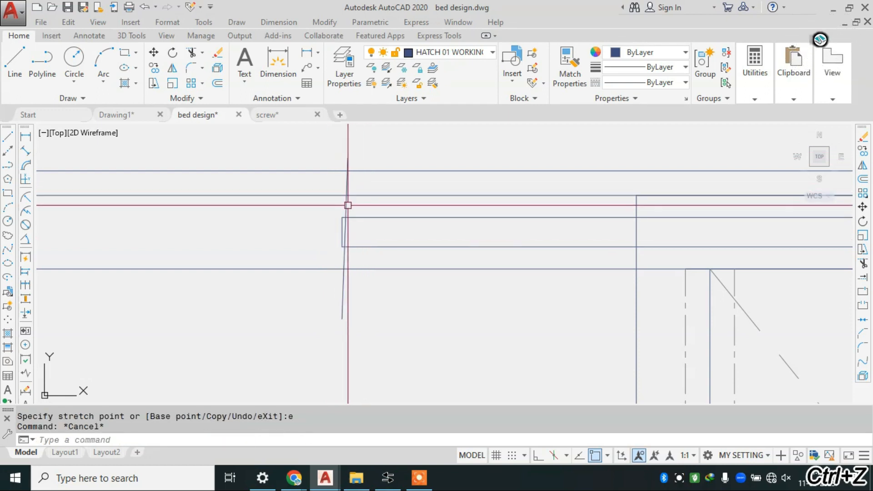
Draw a vertical line up from the strip's upper-left corner past the wall plywood, with ortho mode on.
text(l)
key(Return)
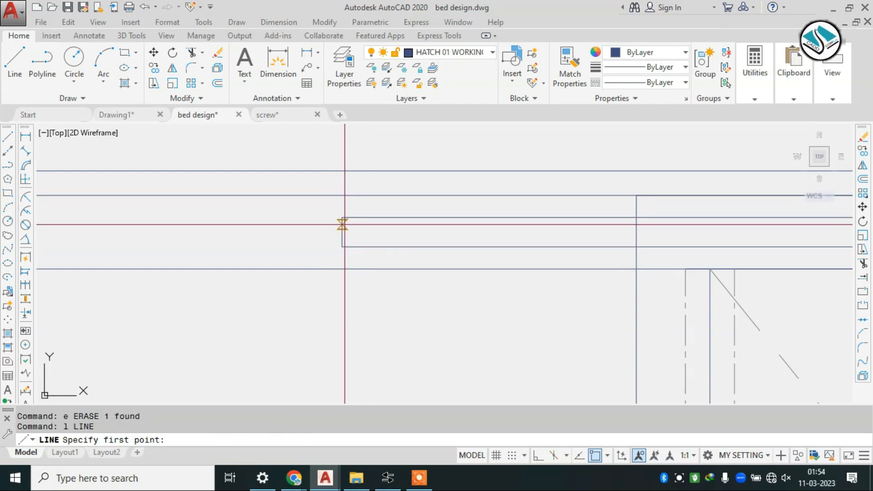
click(342, 217)
click(534, 456)
click(341, 152)
key(Escape)
Extend the headboard strip's left edge down to the 3-inch offset line.
text(ex)
key(Return)
key(Return)
click(342, 208)
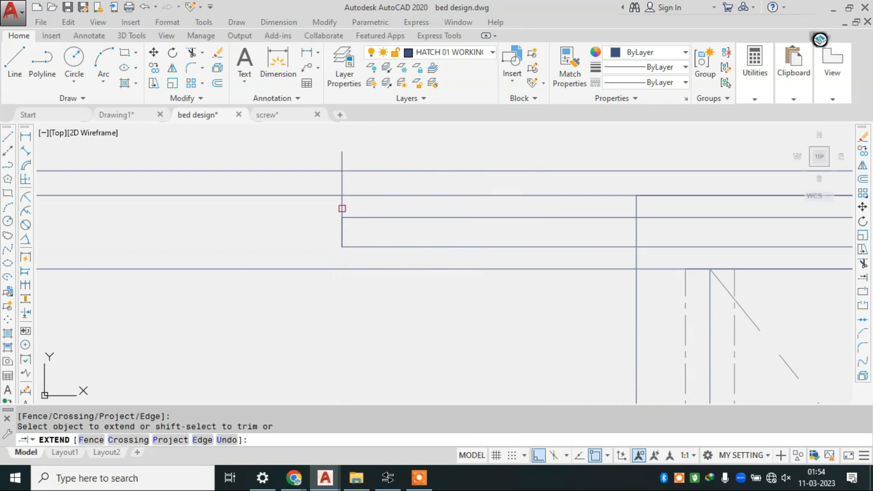
key(Escape)
key(Escape)
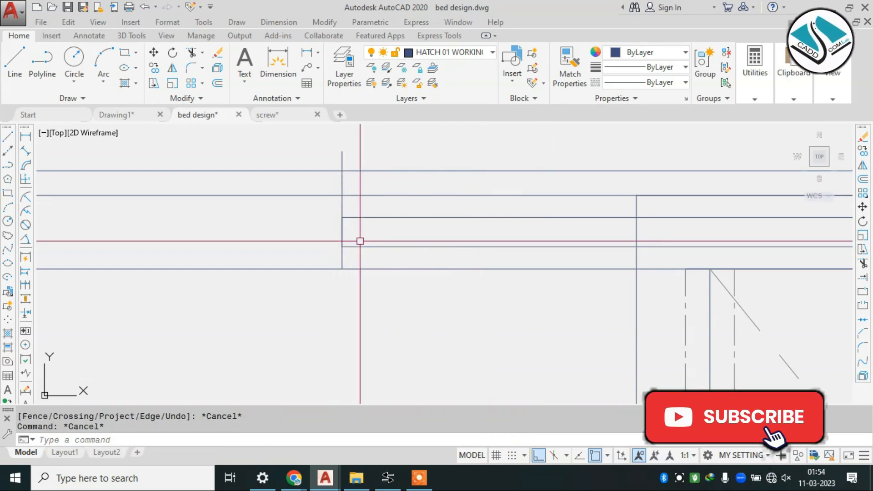
Trim the vertical line above the wall plywood's lower edge and the offset line beyond the strip's left end.
text(tr)
key(Return)
key(Return)
click(353, 153)
click(340, 180)
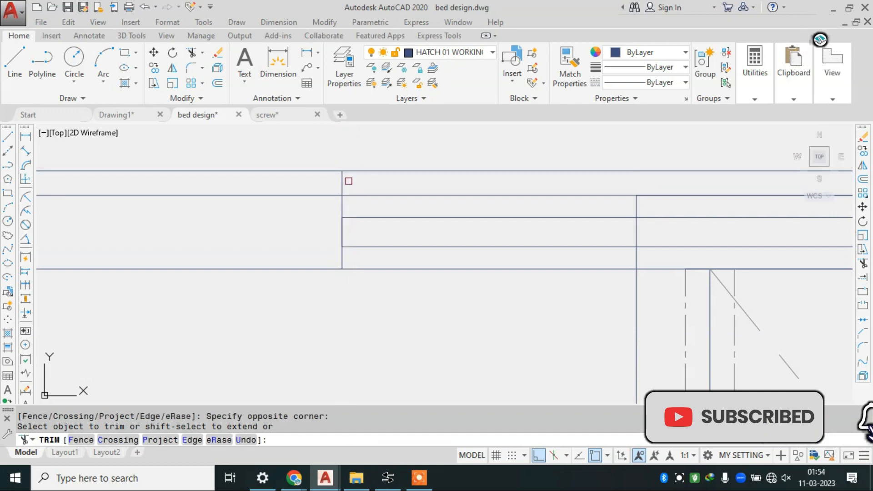
click(312, 250)
click(280, 302)
scroll(290, 222, down, 2)
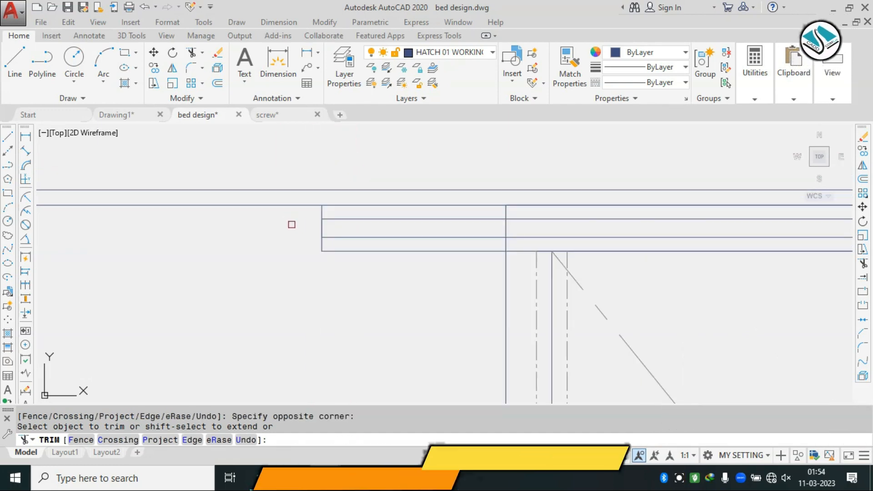
click(378, 234)
scroll(312, 213, down, 2)
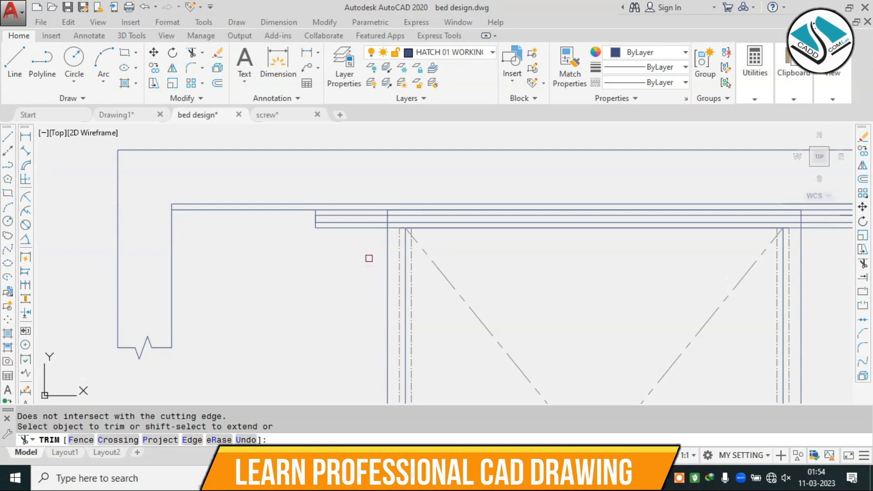
key(Escape)
Draw a vertical line down from the strip's upper-right corner, crossing the offset line.
mouse_move(384, 228)
middle_down()
mouse_move(246, 223)
mouse_move(243, 212)
middle_up()
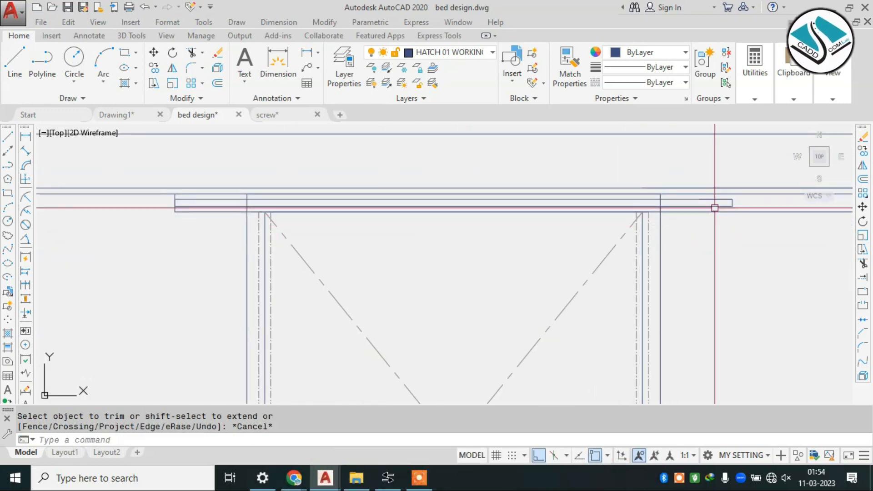
scroll(715, 207, up, 4)
text(l)
key(Return)
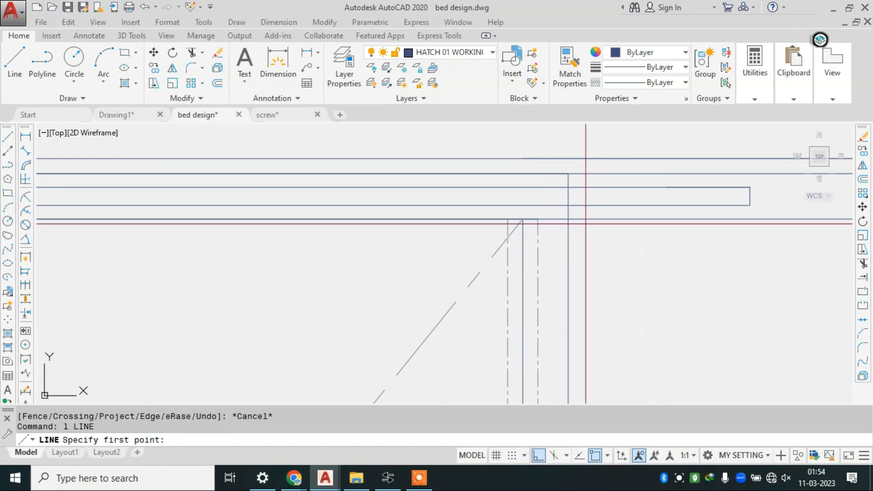
middle_drag(538, 264, 401, 285)
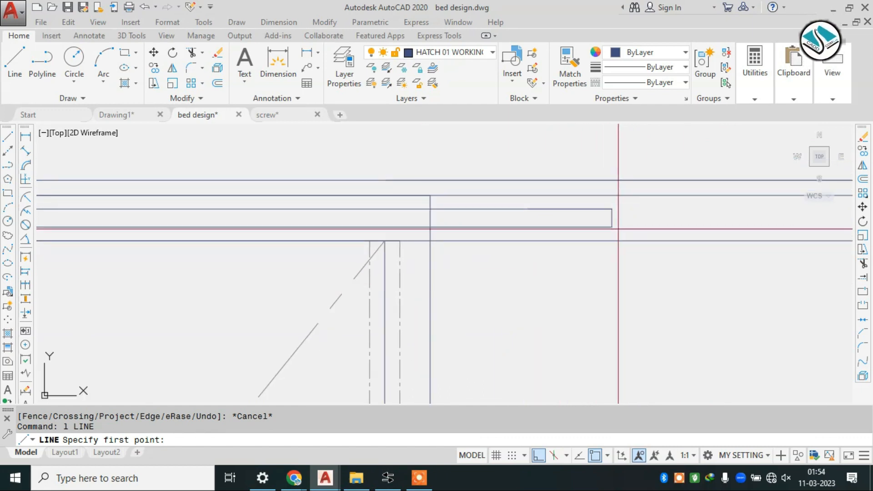
click(612, 208)
key(Escape)
text(ex)
key(Return)
click(611, 232)
key(Escape)
click(613, 230)
key(Escape)
Stretch the upper end of the right vertical line up past the wall plywood.
click(613, 227)
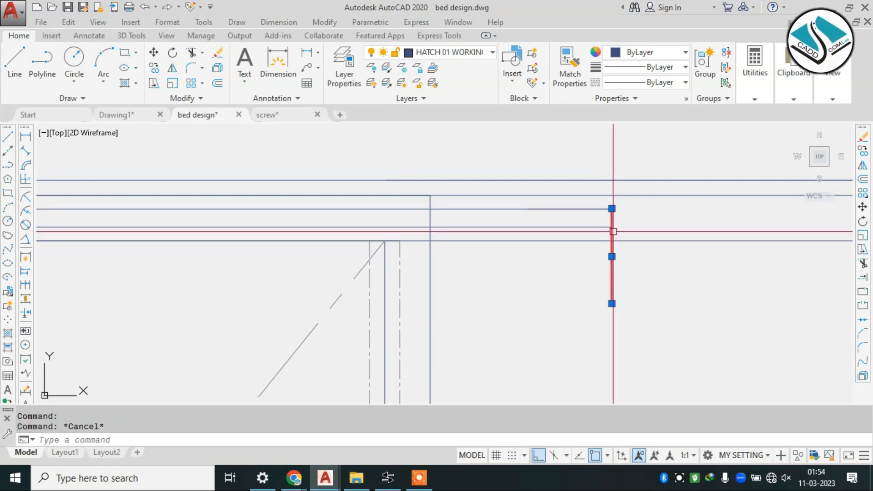
click(612, 209)
key(Escape)
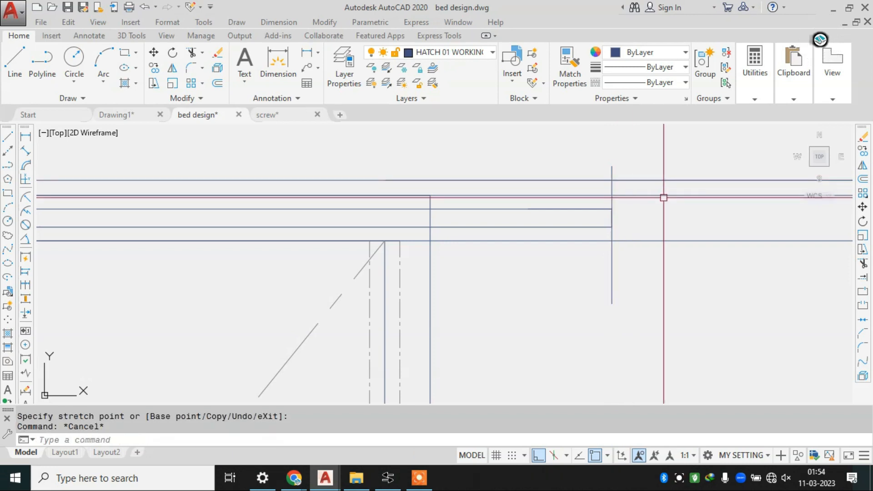
Trim the offset line beyond the strip's right end and the vertical line's overhangs above and below the headboard frame.
scroll(642, 232, up, 2)
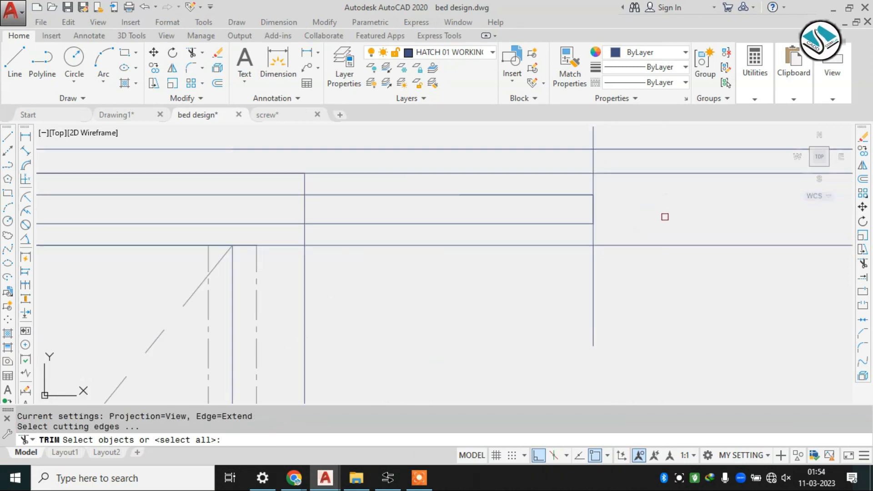
key(Return)
click(664, 218)
click(648, 300)
click(629, 272)
click(574, 282)
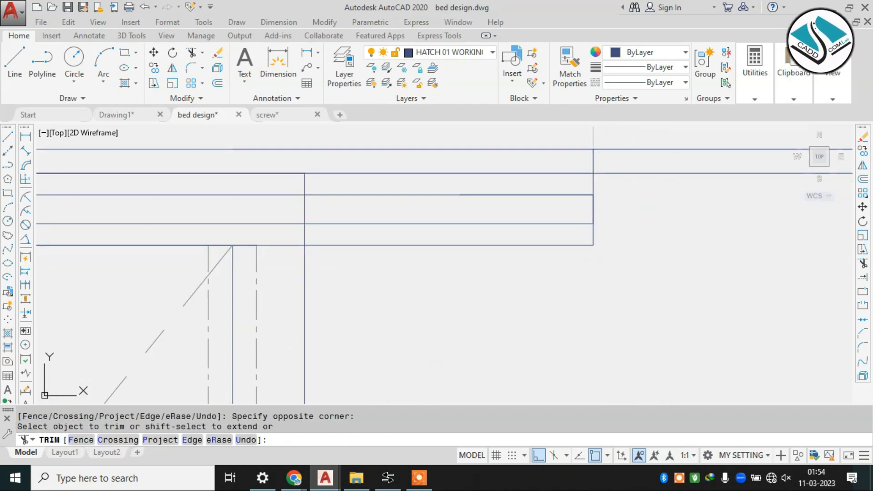
scroll(629, 201, down, 3)
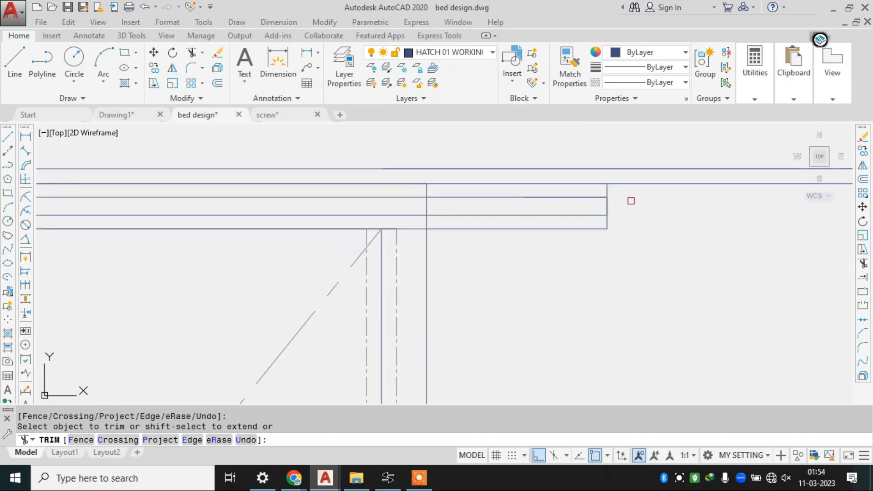
scroll(511, 152, down, 2)
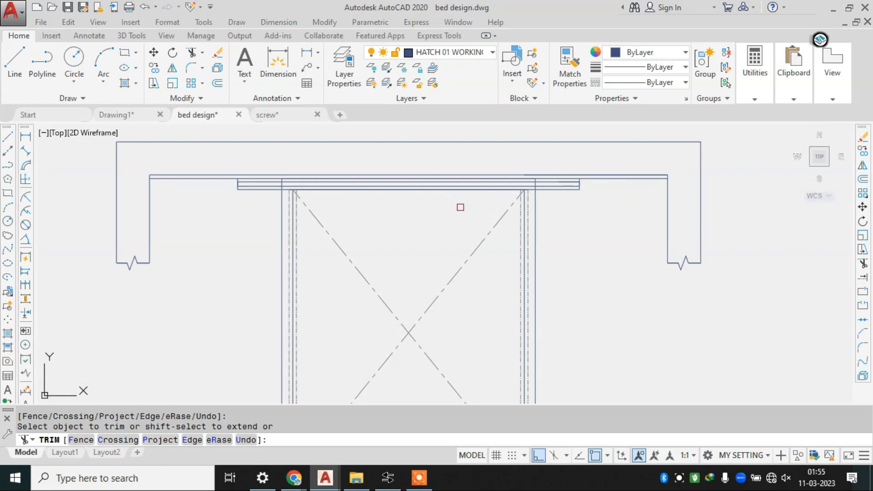
Examine the side drawer units, their dimensions and the hatched side panels in the reference sheet's plan.
scroll(461, 208, down, 3)
scroll(609, 266, up, 6)
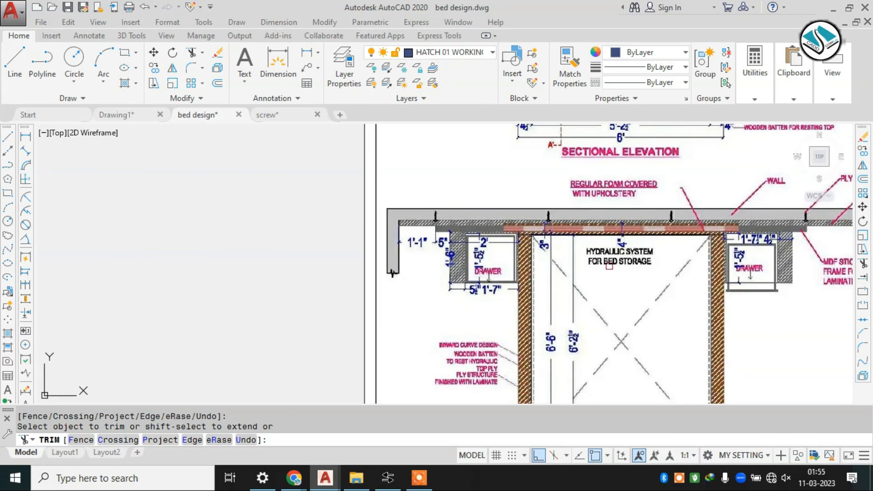
key(Escape)
scroll(610, 247, up, 2)
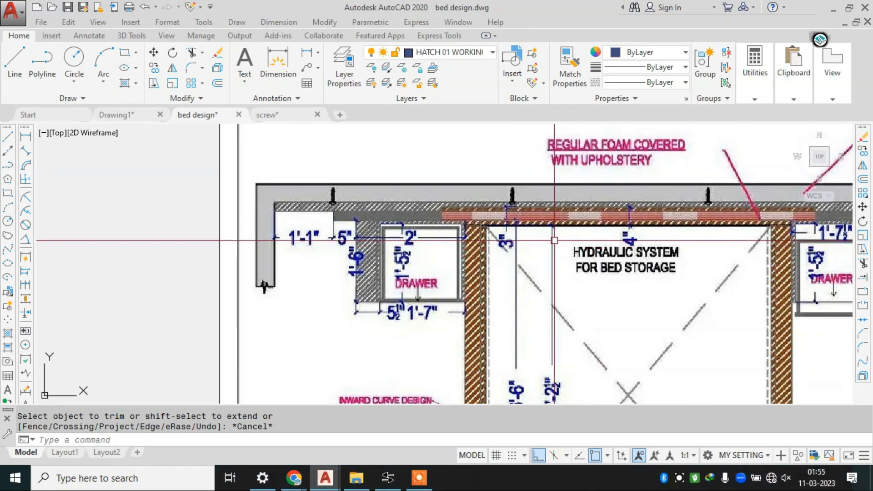
scroll(656, 232, down, 2)
scroll(741, 232, up, 4)
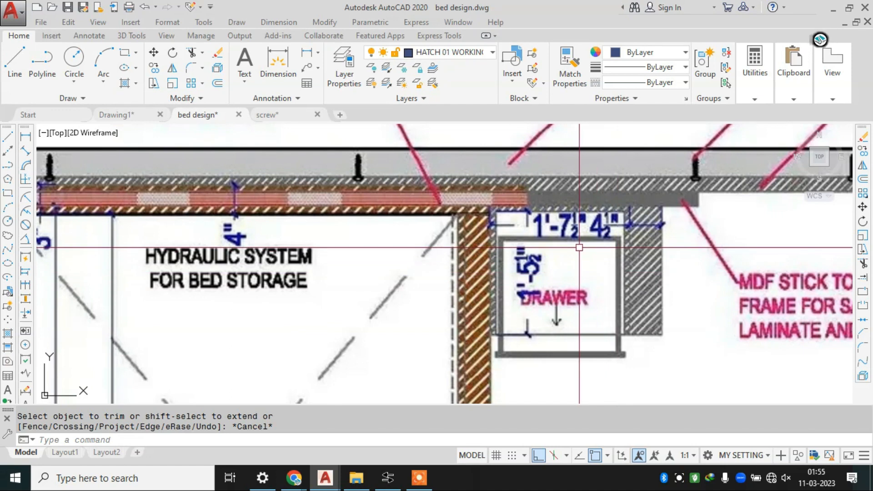
scroll(623, 290, down, 5)
scroll(353, 207, up, 5)
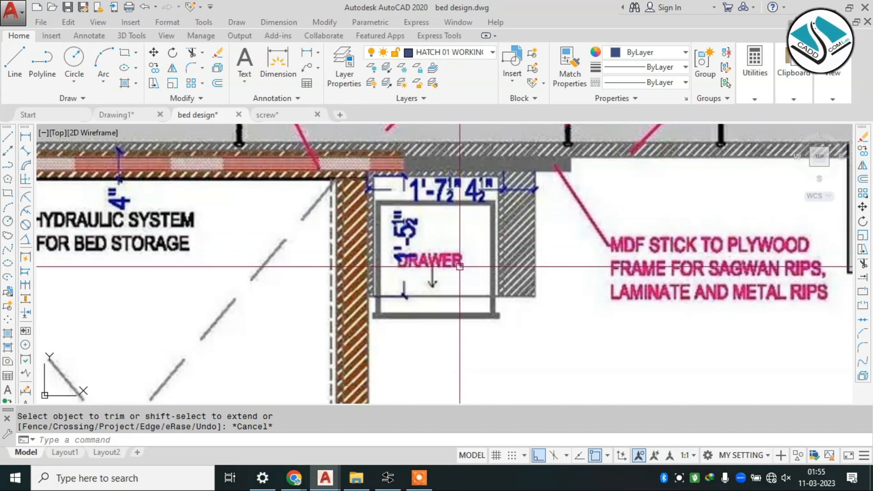
scroll(439, 176, up, 2)
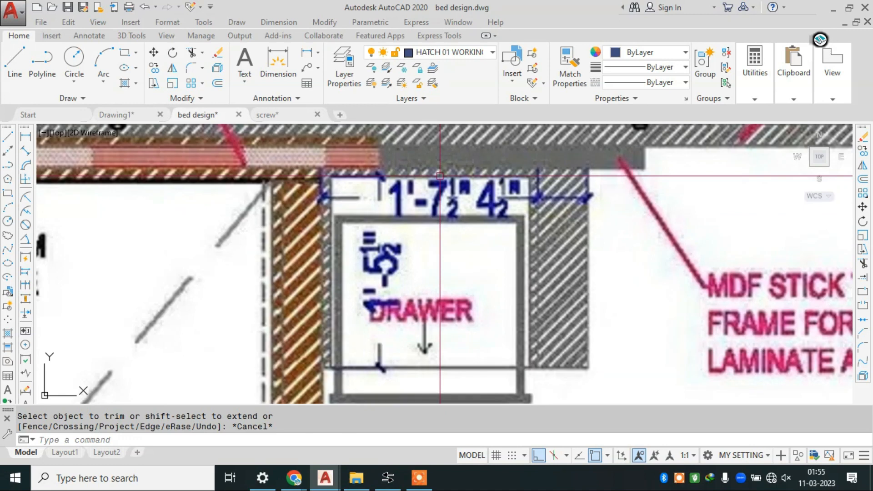
scroll(454, 176, down, 4)
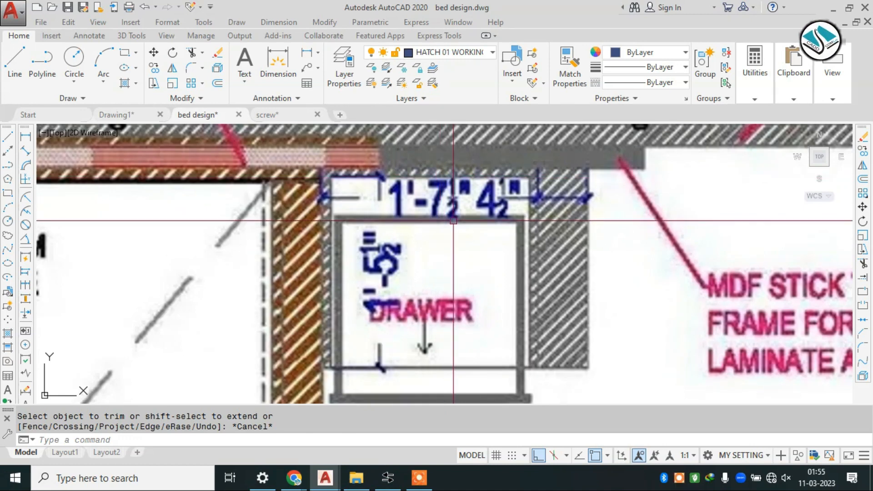
scroll(167, 217, up, 4)
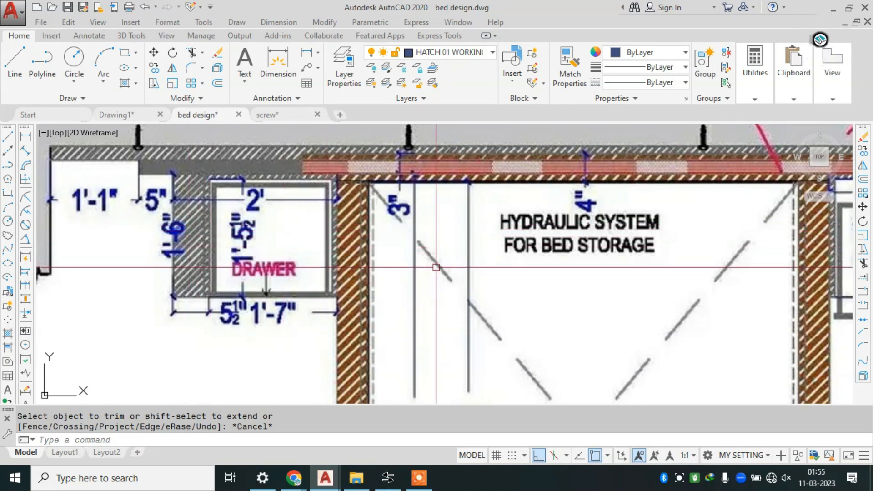
scroll(449, 267, down, 8)
scroll(374, 189, up, 8)
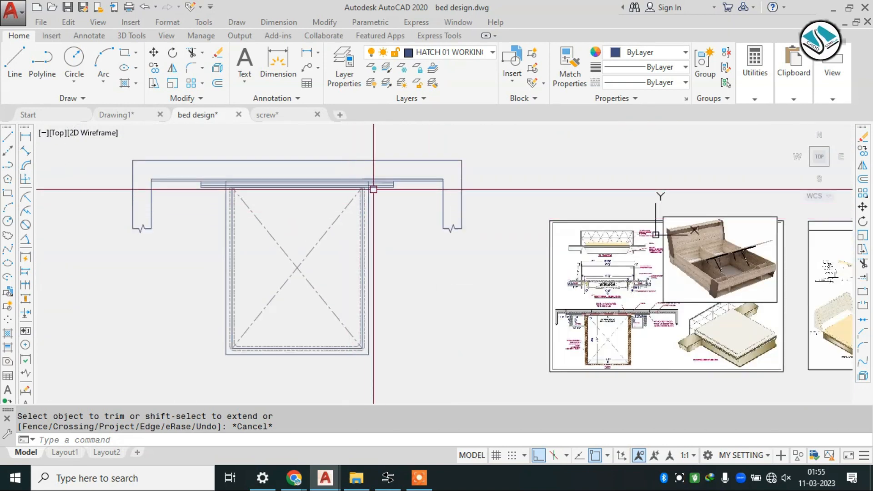
Offset the bed's outer right side line 2' to the right for the drawer unit.
key(Return)
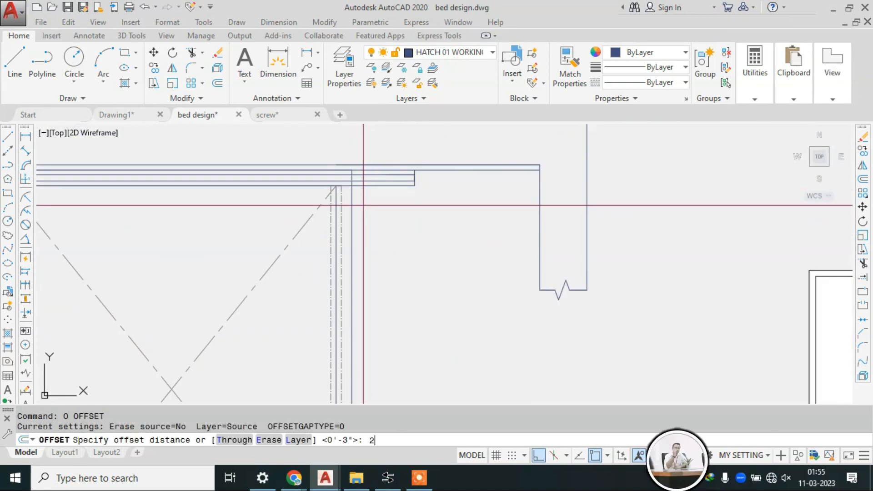
text(2')
key(Return)
click(355, 224)
click(391, 224)
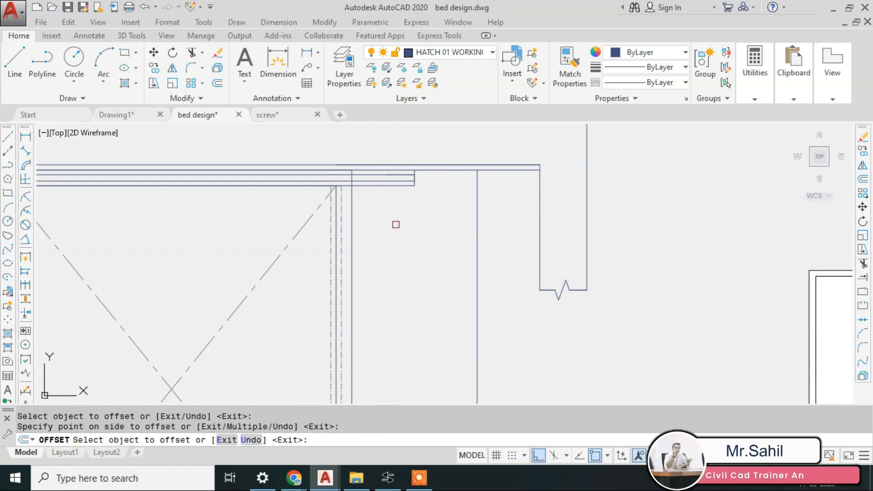
Offset the lower plywood line behind the bed downward by 1' to form the side unit's front edge.
key(Escape)
key(Escape)
text(o)
key(Return)
text(1')
key(Return)
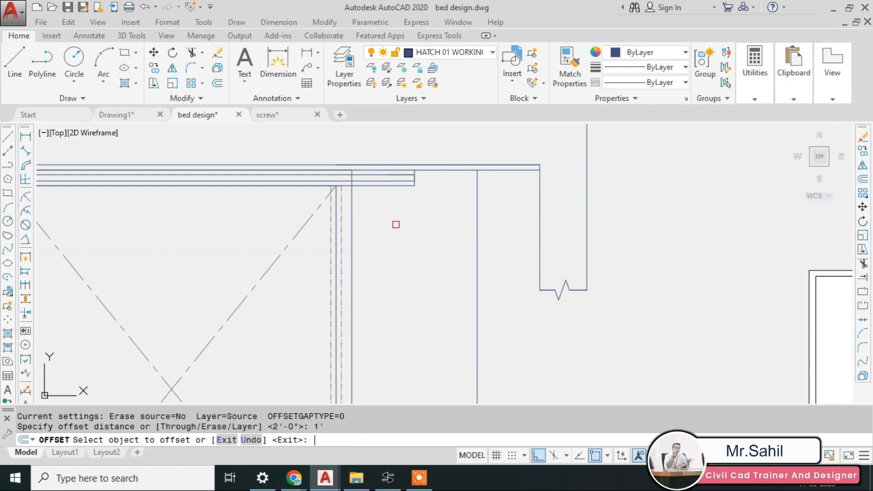
click(438, 171)
click(446, 194)
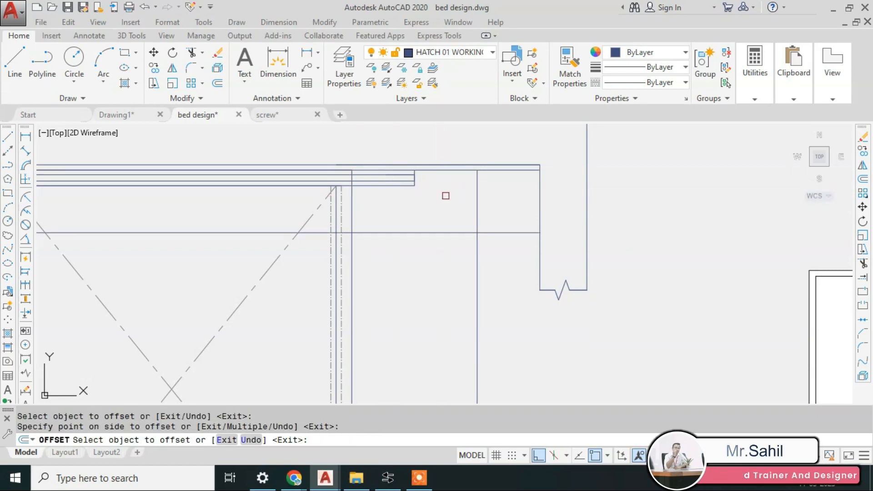
Trim the offset line and the side unit's vertical lines where they extend past the unit's corners.
key(Escape)
text(tr)
key(Return)
key(Return)
click(511, 233)
click(495, 247)
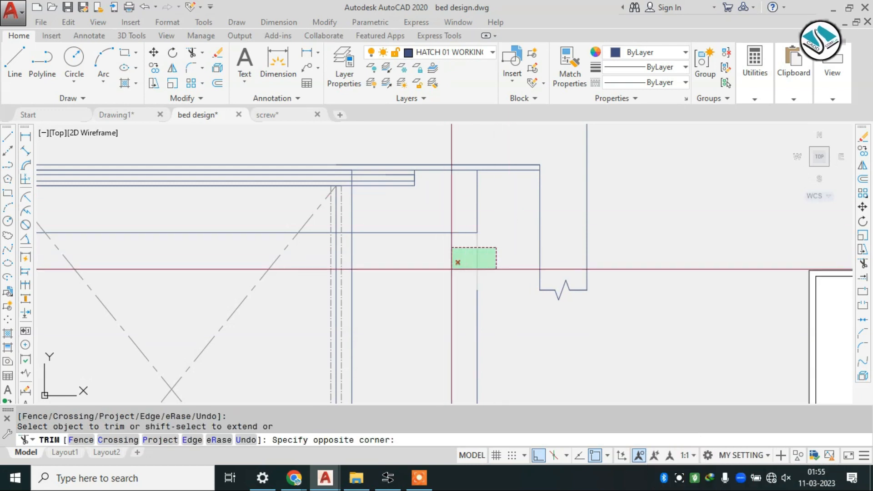
click(451, 266)
scroll(349, 228, up, 2)
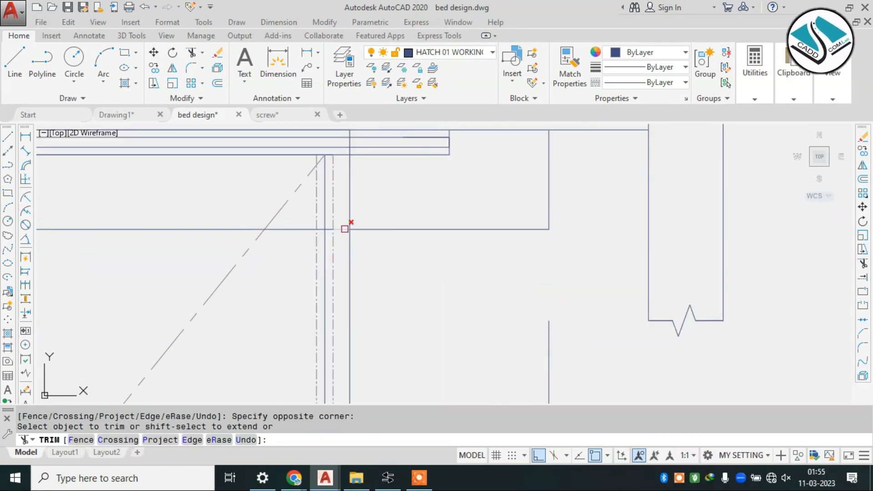
Erase the leftover offset line across the bed and the two vertical line remnants below the side unit.
key(Escape)
click(299, 229)
text(e)
key(Return)
scroll(421, 253, down, 2)
scroll(496, 287, up, 2)
click(528, 264)
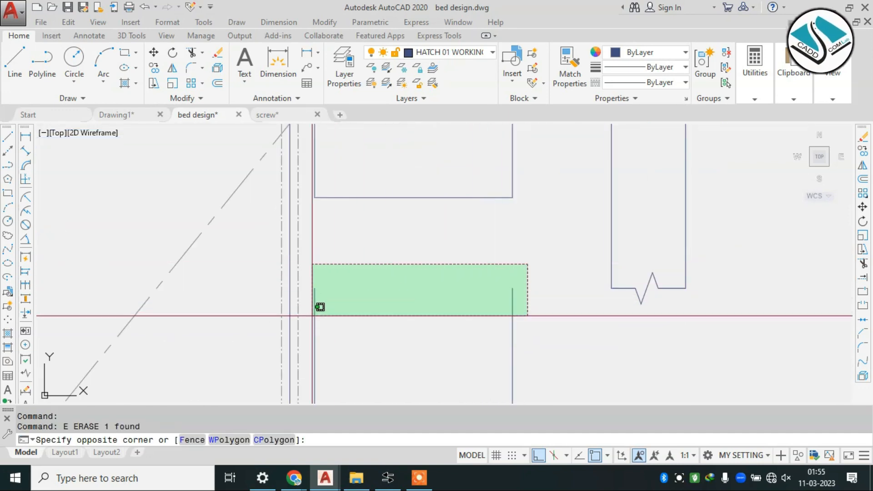
click(318, 305)
text(e)
key(Return)
Examine the side unit and drawer details in the plans of both reference sheets.
scroll(381, 251, down, 4)
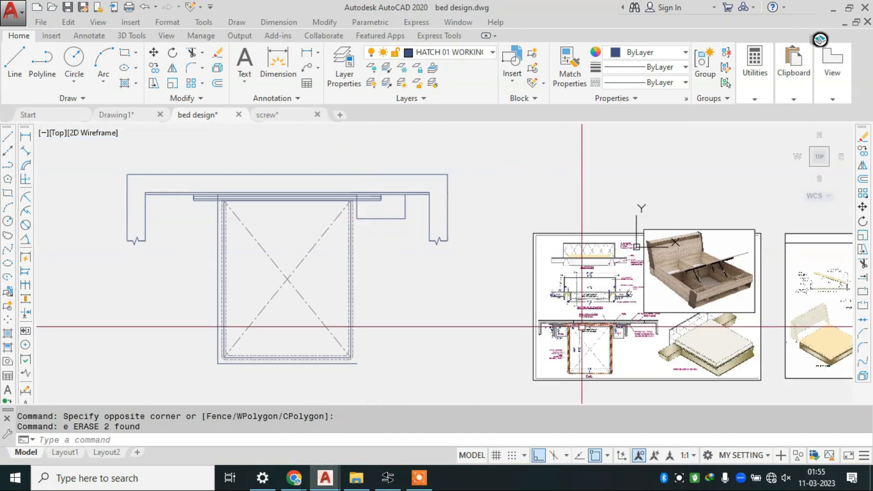
scroll(581, 328, up, 6)
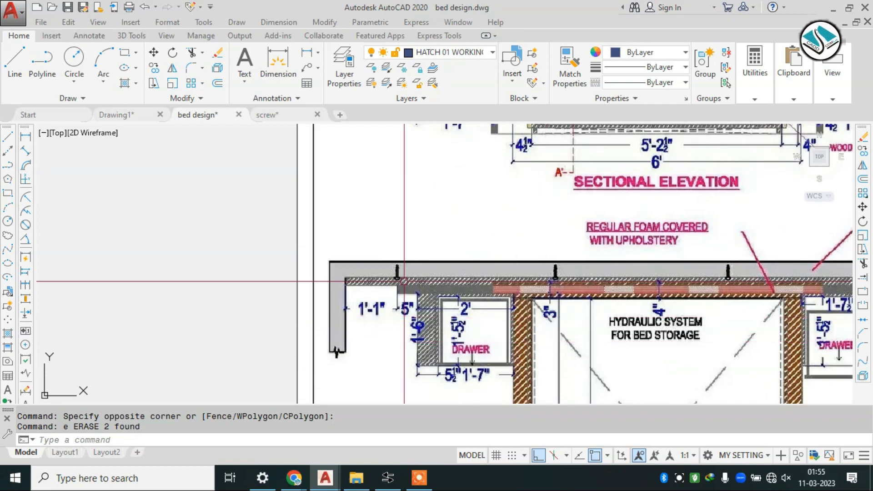
scroll(404, 281, down, 3)
scroll(579, 291, up, 3)
scroll(579, 291, up, 1)
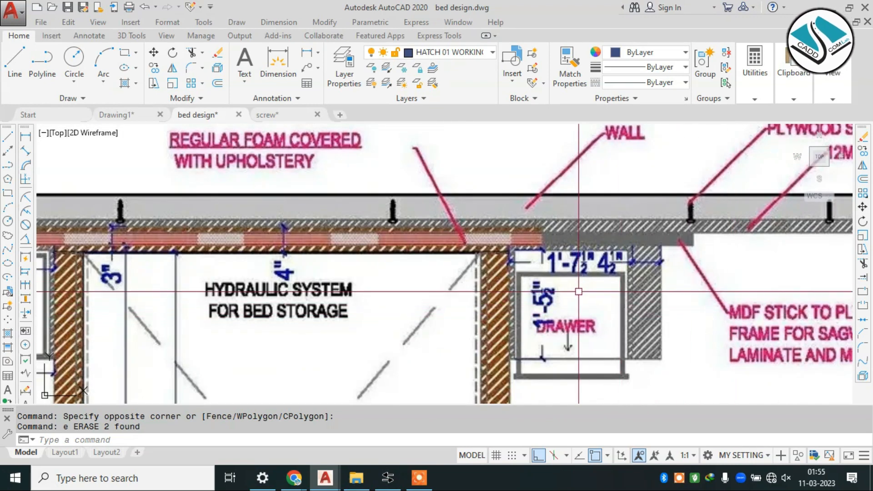
scroll(529, 247, up, 2)
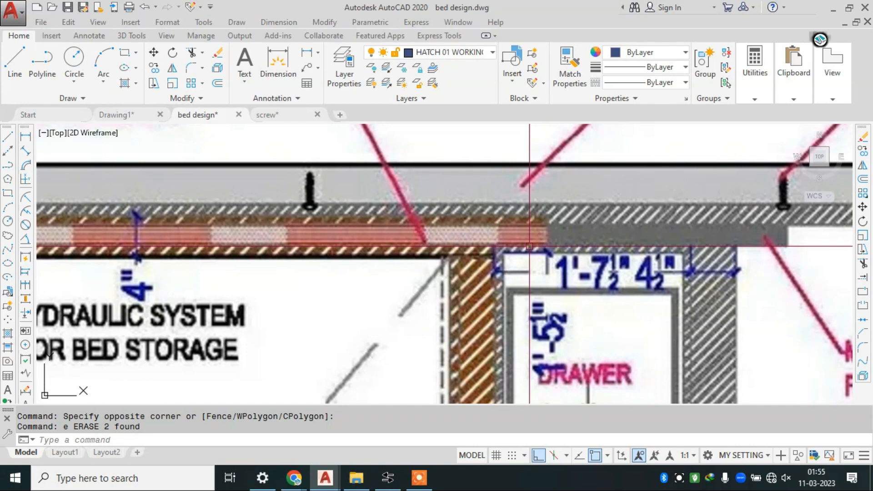
scroll(532, 249, down, 2)
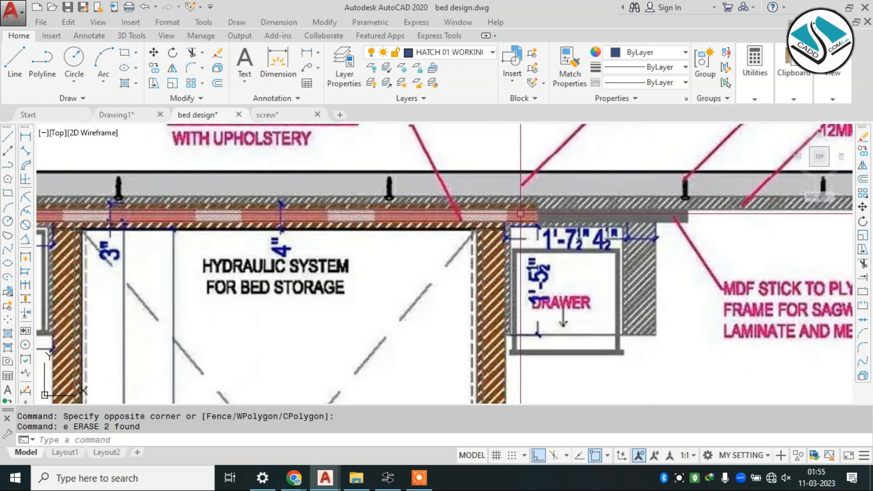
scroll(452, 293, down, 6)
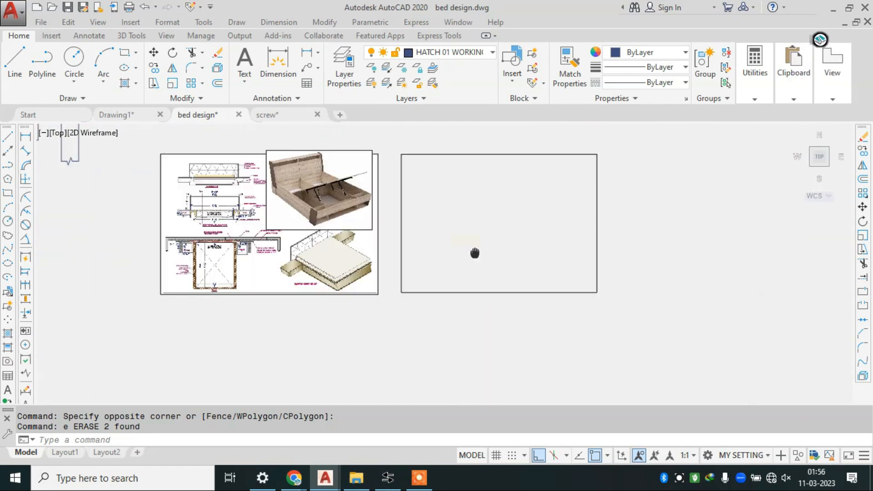
scroll(564, 235, up, 3)
scroll(564, 235, up, 5)
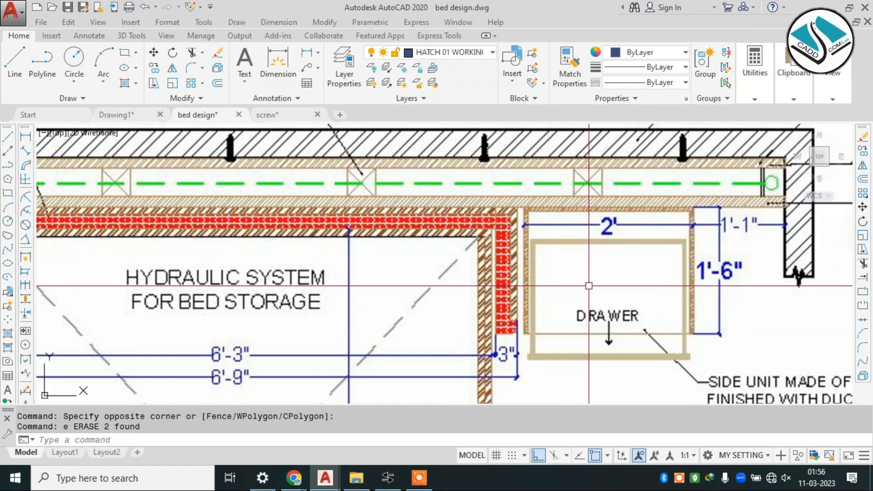
scroll(607, 235, down, 5)
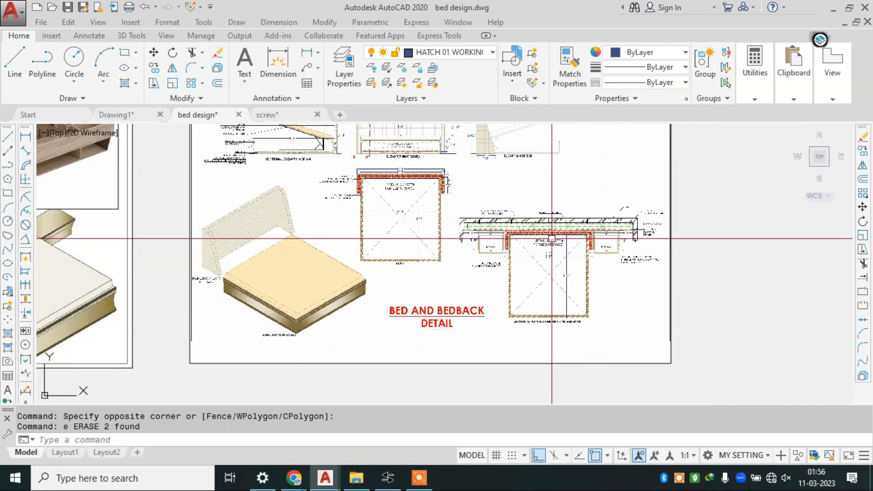
scroll(237, 214, up, 3)
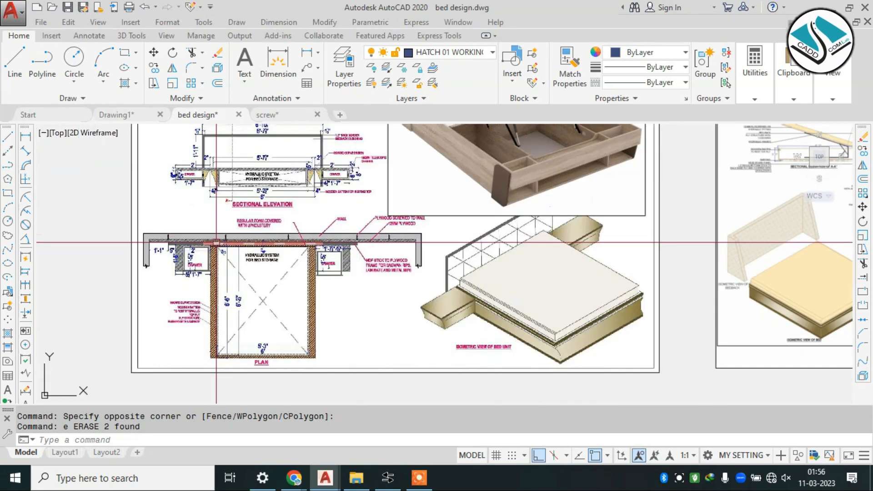
scroll(502, 282, down, 5)
scroll(382, 218, up, 8)
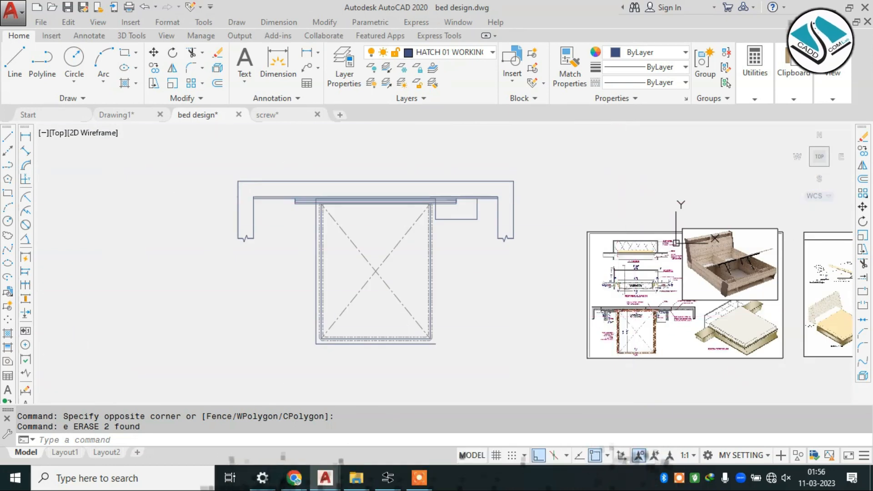
Move the Bed and Side Unit Detail reference image over the bed plan with Ortho off.
click(682, 244)
text(m)
key(Return)
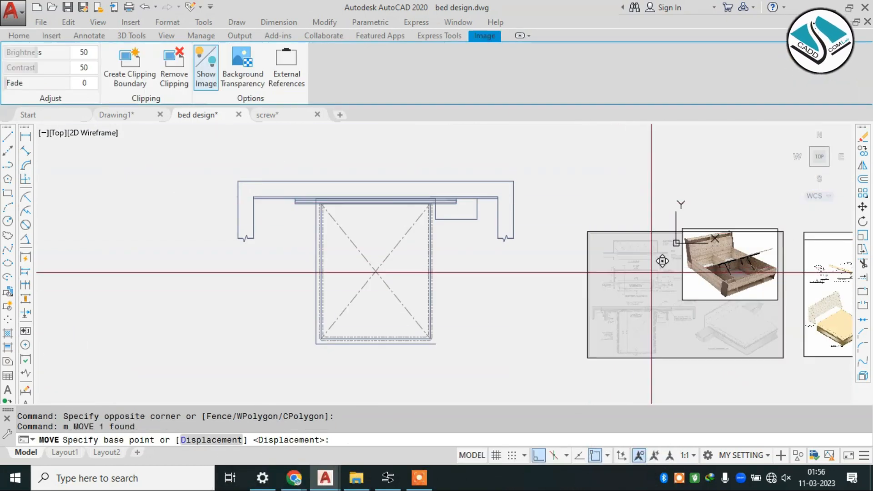
click(643, 272)
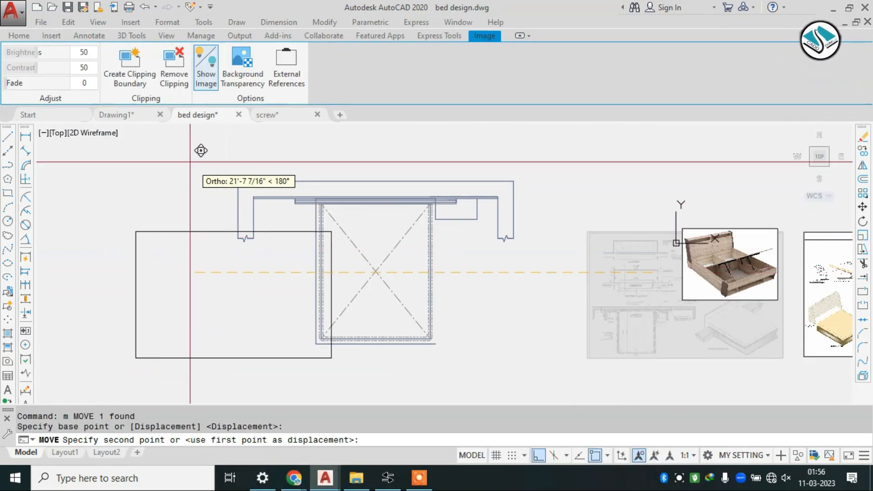
click(538, 456)
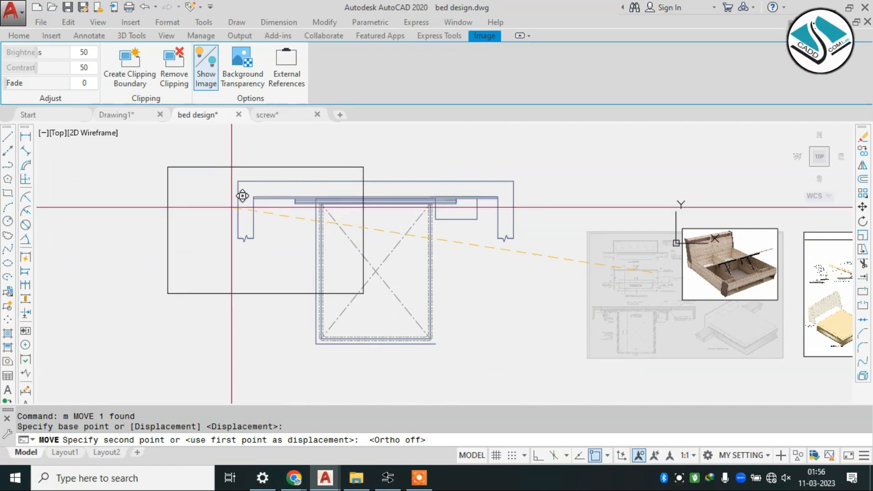
click(282, 191)
Check the drawer detail in the reference image and move the side unit's outline to the bed's upper-right corner.
scroll(421, 191, up, 2)
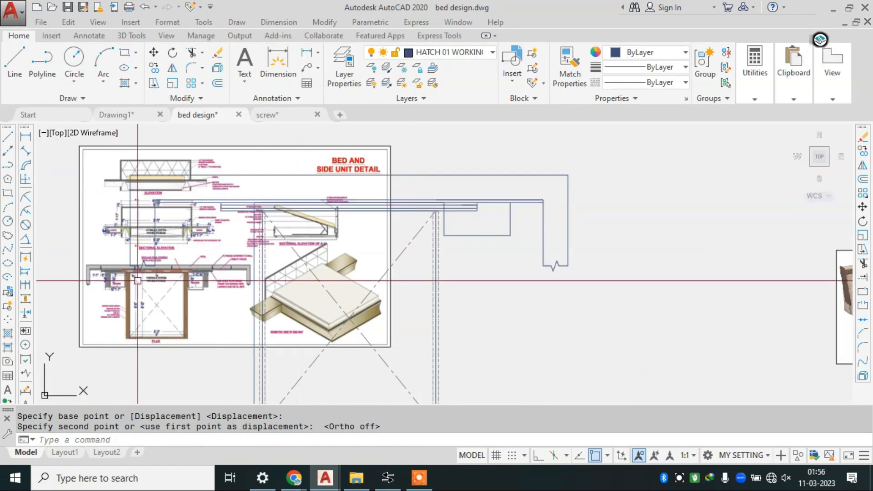
scroll(138, 281, up, 6)
middle_drag(125, 237, 314, 227)
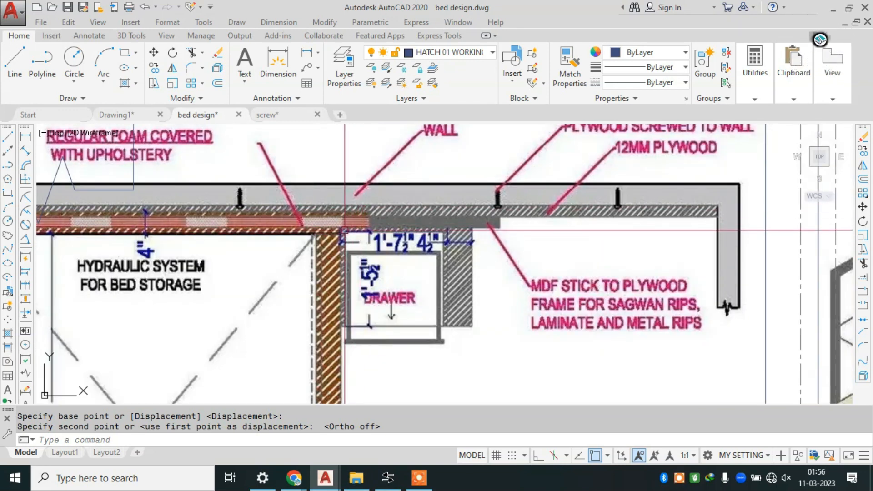
scroll(352, 230, up, 2)
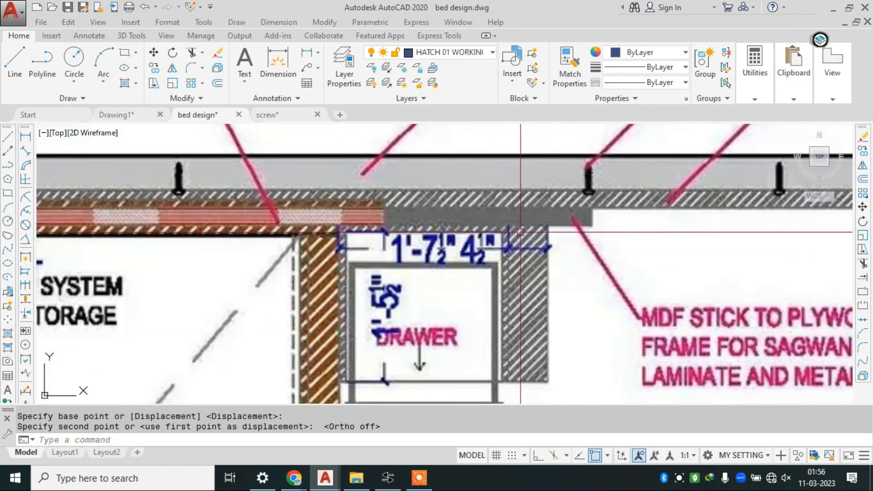
scroll(521, 233, down, 8)
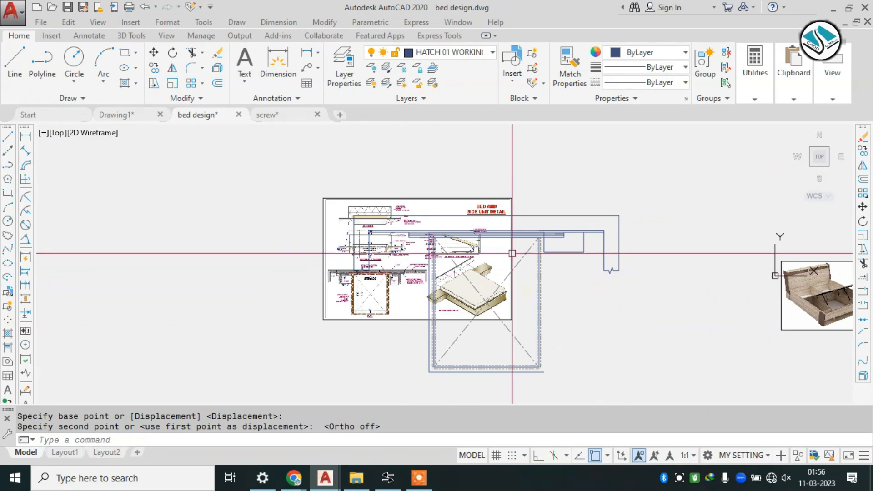
scroll(512, 253, up, 7)
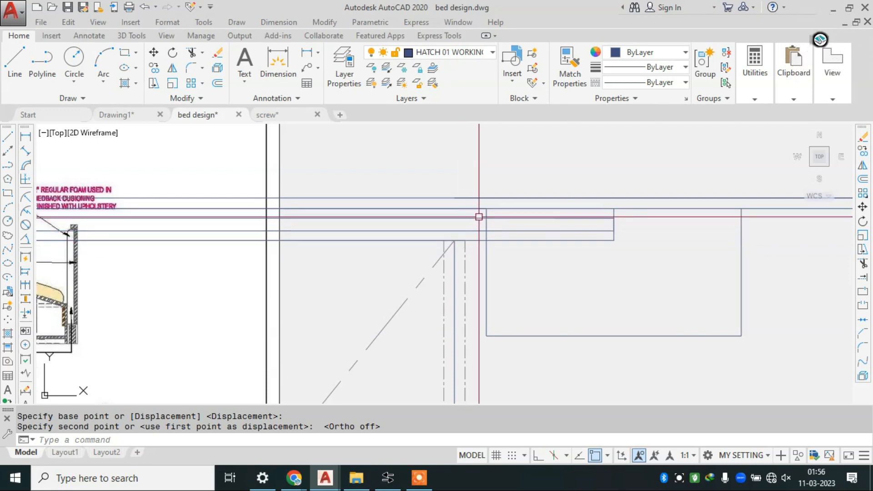
click(789, 285)
click(482, 341)
text(m)
key(Return)
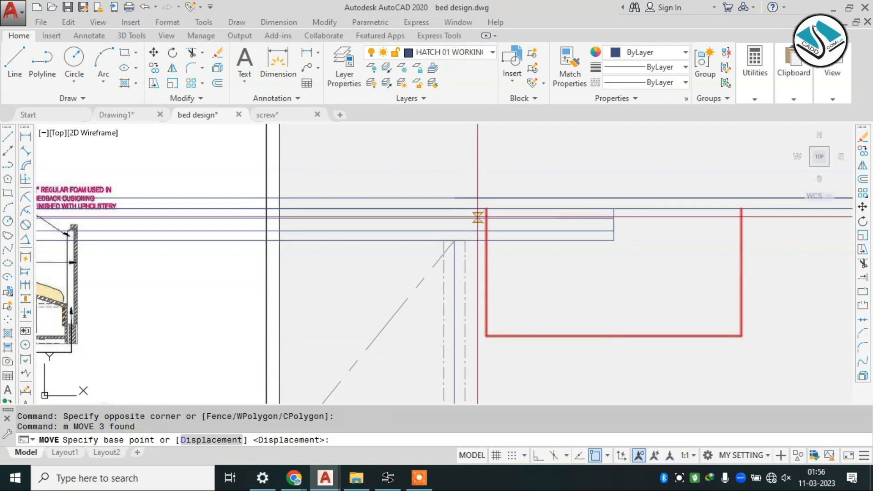
click(487, 240)
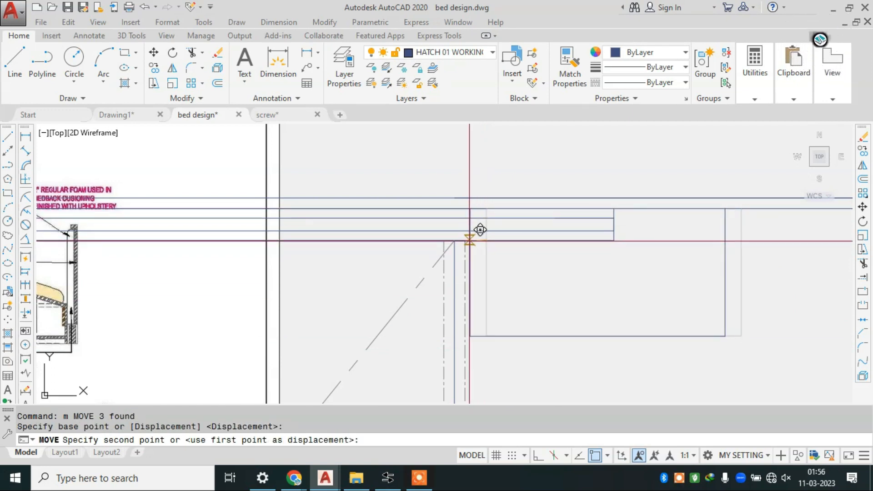
scroll(523, 229, down, 5)
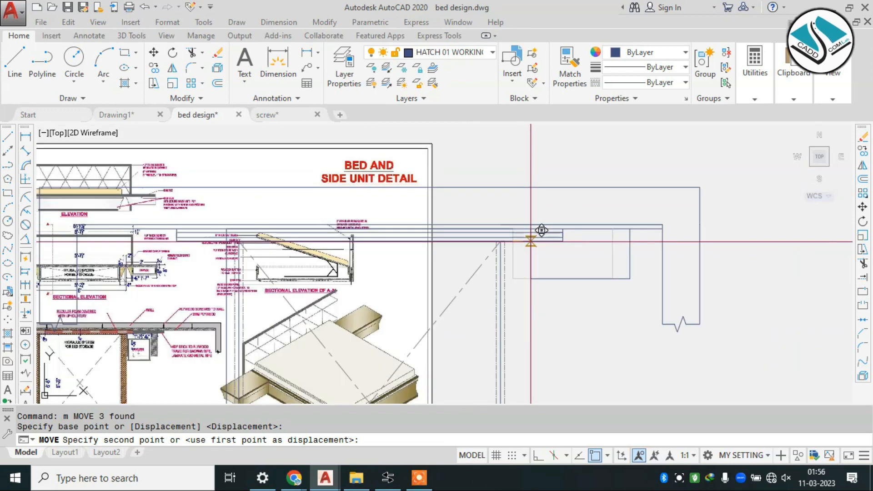
scroll(523, 230, up, 5)
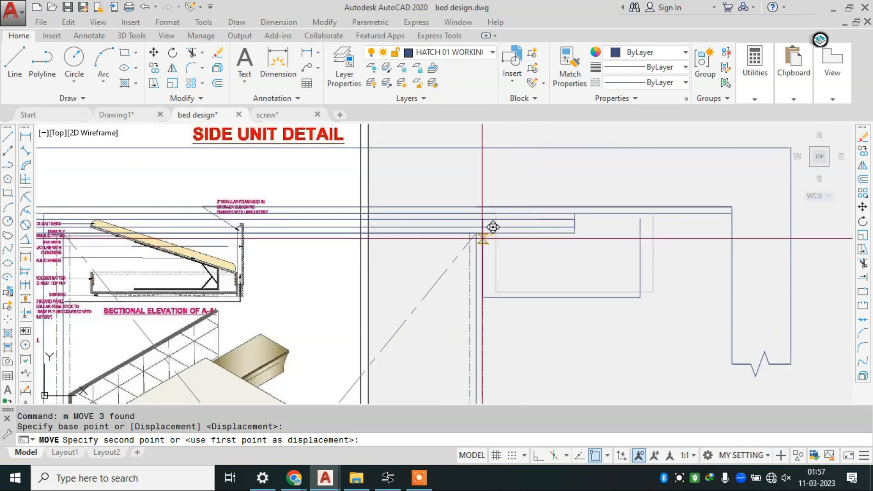
scroll(490, 226, up, 3)
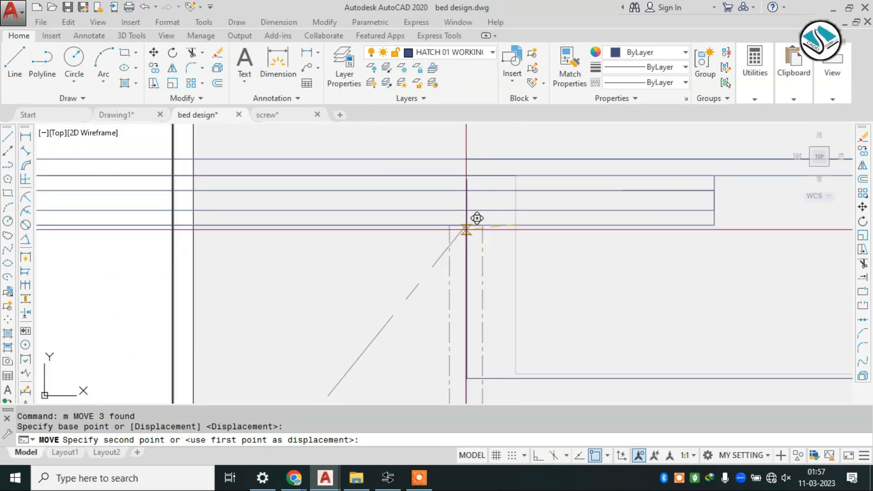
click(465, 228)
key(Escape)
scroll(465, 229, down, 4)
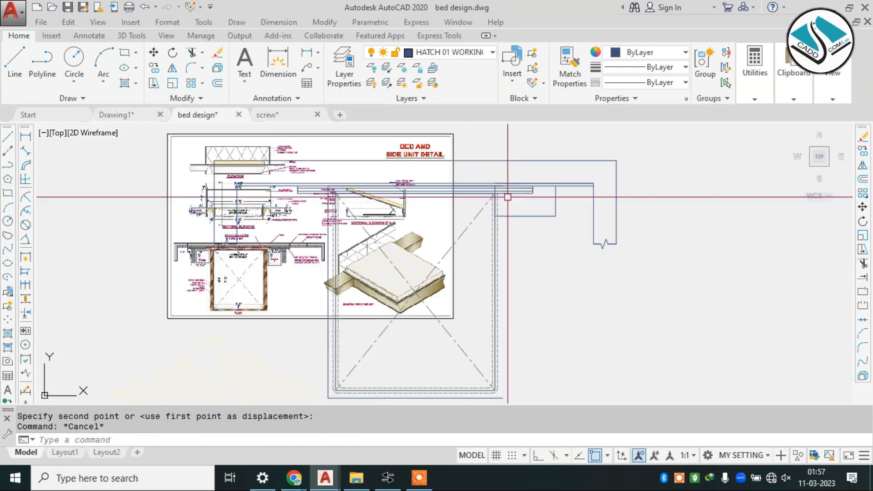
Move the reference image clear of the bed plan, into the empty space to its left.
click(414, 135)
text(m)
key(Return)
scroll(429, 182, down, 4)
click(368, 179)
click(238, 202)
Draw a vertical line with Ortho on from the right end of the bed's bottom outline up past the headboard lines.
scroll(353, 209, up, 8)
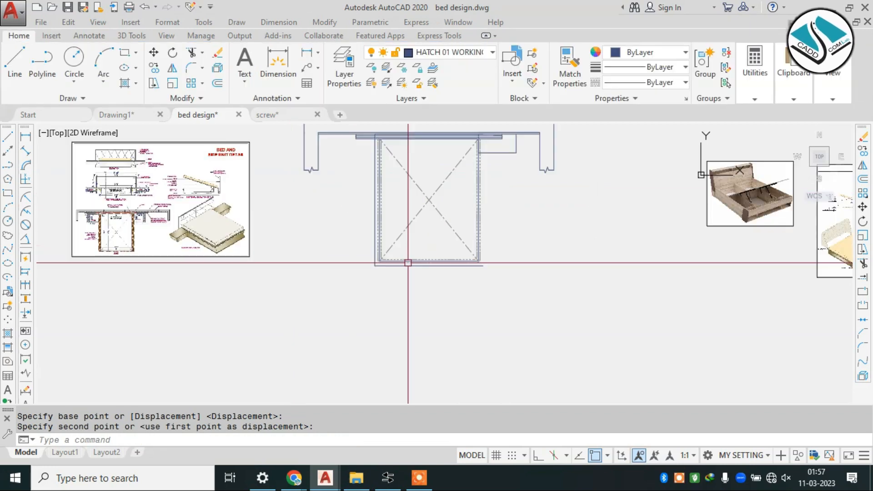
scroll(367, 225, down, 4)
middle_drag(579, 240, 431, 326)
key(Escape)
text(l)
key(Return)
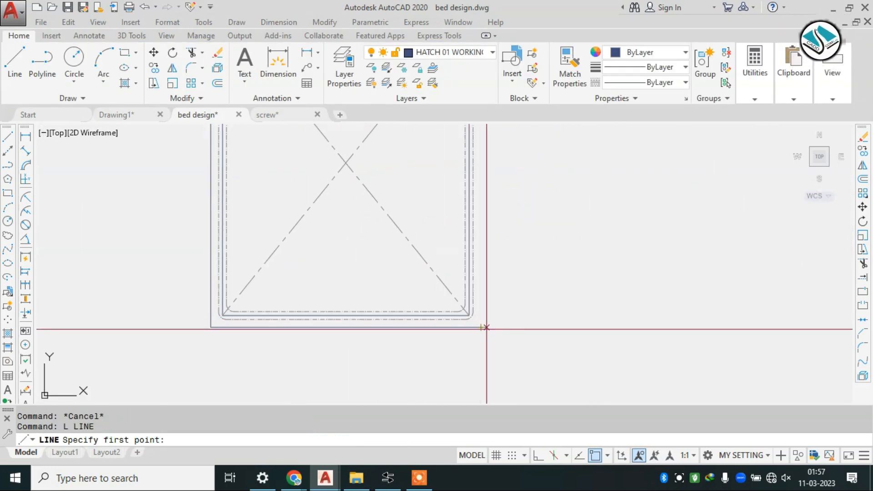
click(481, 327)
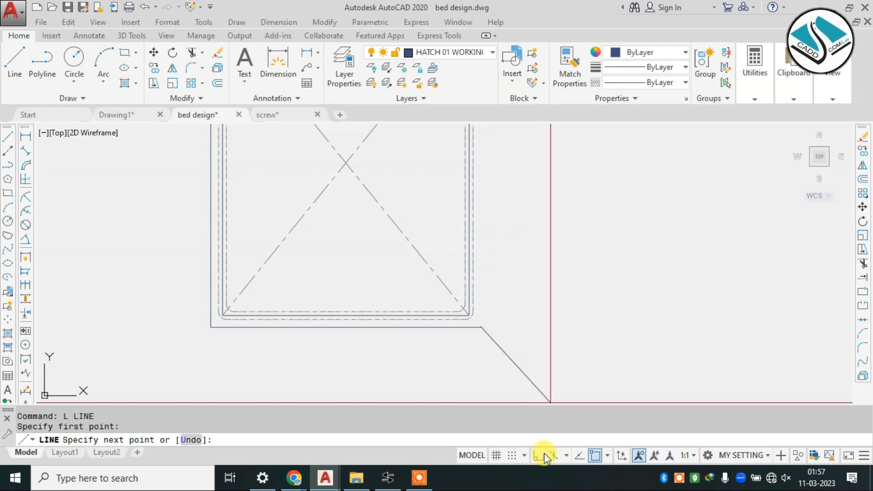
scroll(477, 377, down, 3)
scroll(464, 173, up, 4)
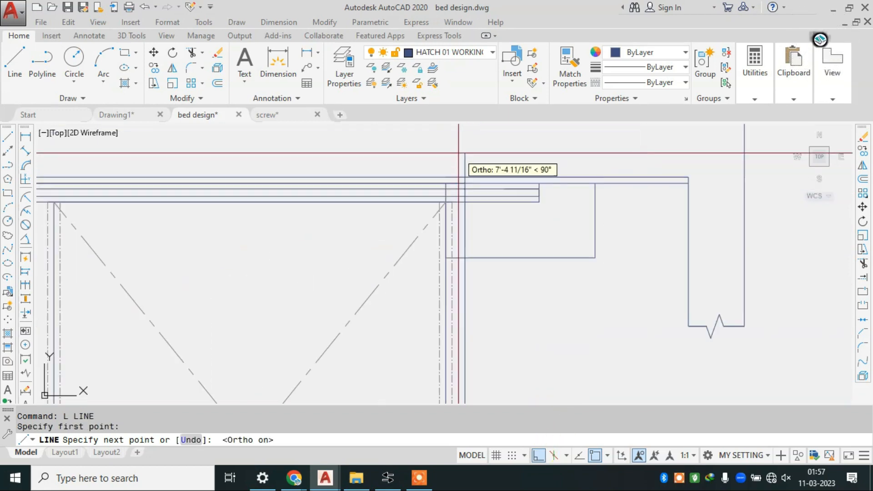
scroll(464, 166, up, 5)
click(454, 172)
key(Escape)
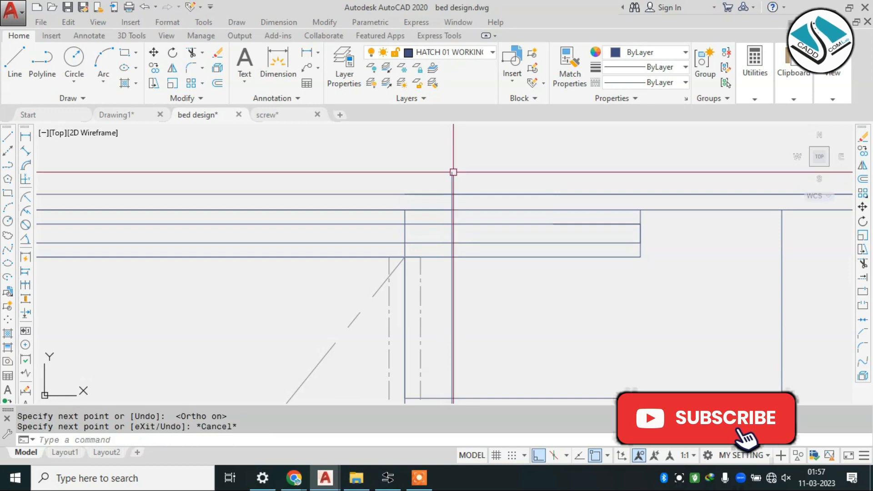
Trim the new vertical line back to the lower plywood line behind the headboard.
text(tr)
scroll(453, 175, down, 2)
key(Return)
click(449, 191)
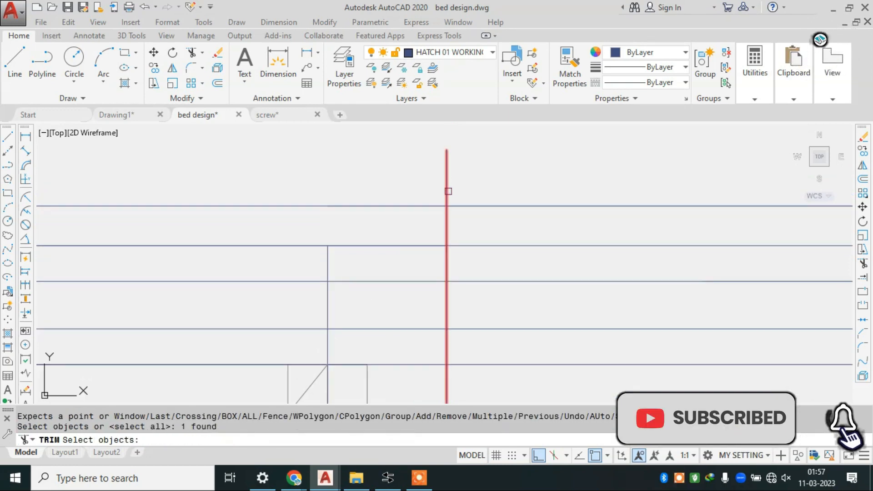
key(Escape)
key(Return)
key(Return)
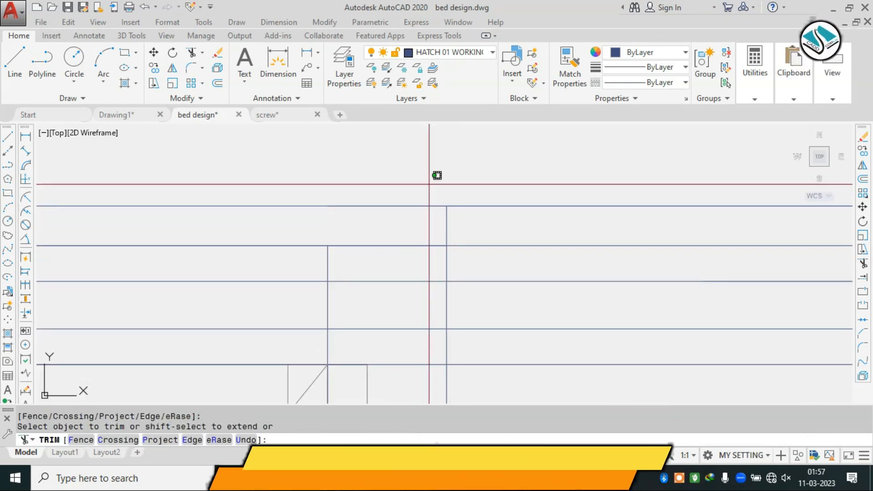
click(447, 179)
click(461, 188)
click(448, 217)
scroll(444, 210, down, 3)
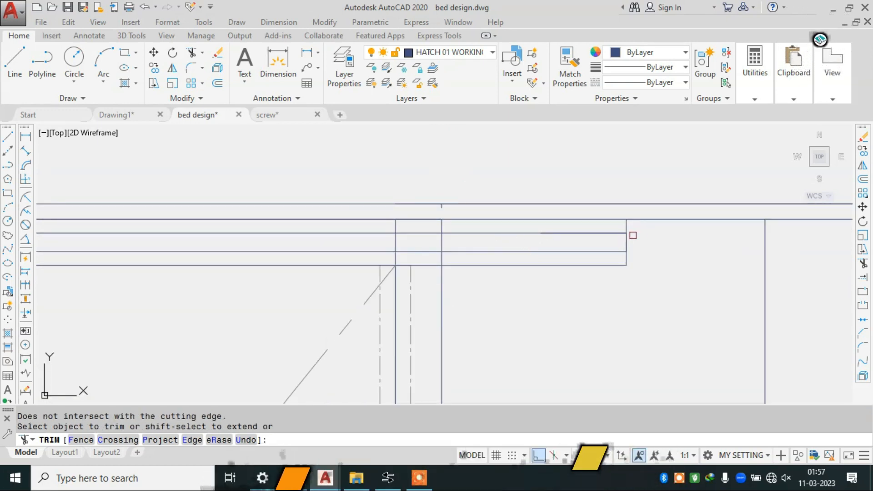
Erase the short leftover stub of the vertical line between the plywood lines.
scroll(625, 233, down, 2)
scroll(496, 227, up, 4)
key(Escape)
click(496, 180)
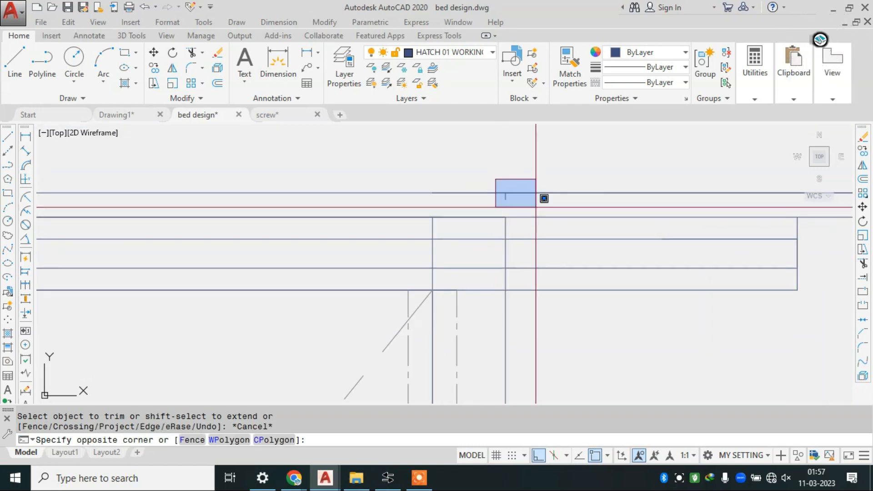
click(535, 206)
text(e)
key(Return)
scroll(497, 182, down, 3)
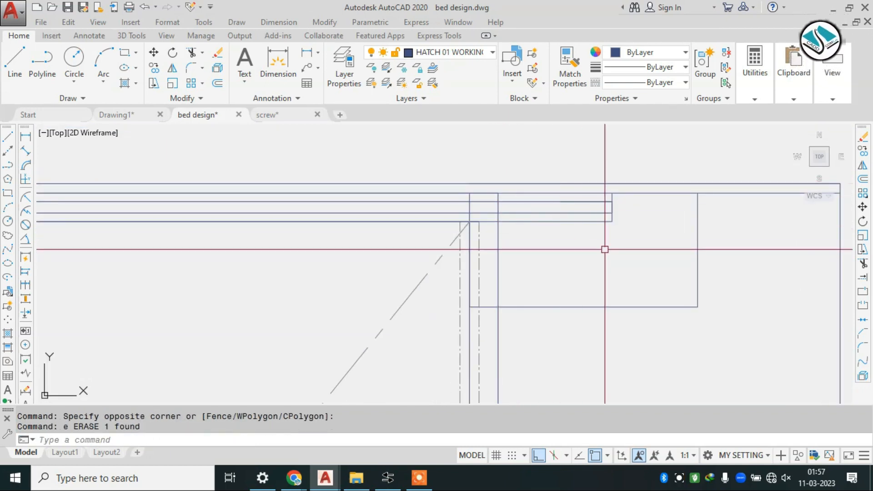
scroll(585, 267, down, 2)
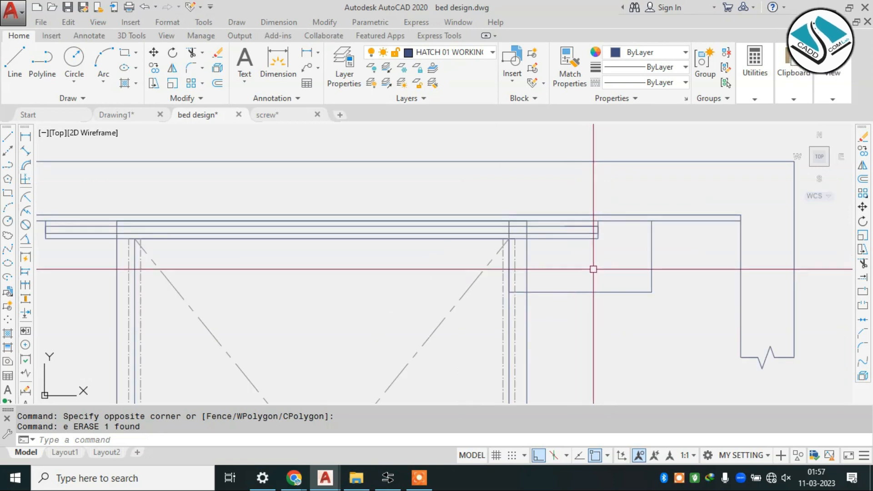
middle_drag(559, 259, 525, 224)
text(tr)
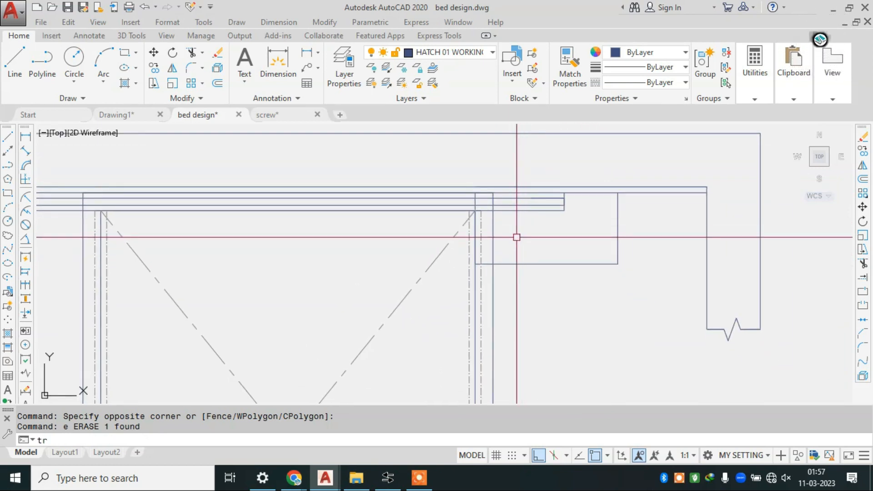
key(Return)
scroll(474, 214, down, 2)
key(Escape)
key(Escape)
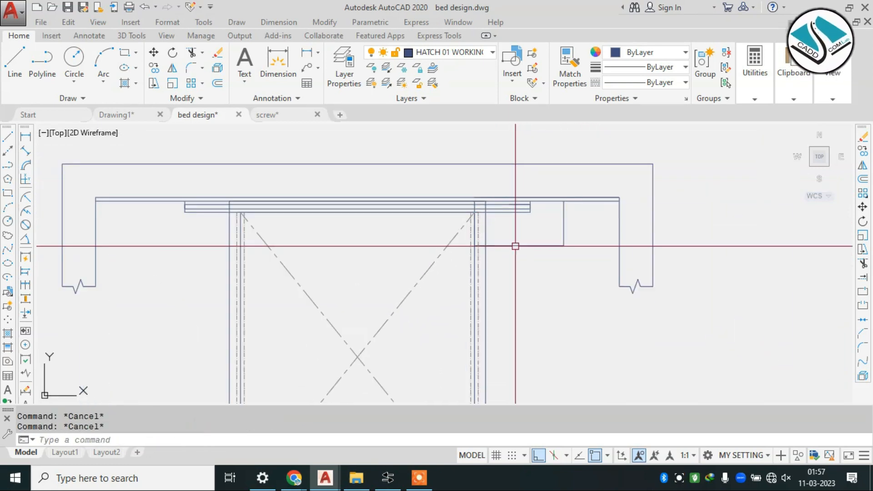
Check the side unit in the reference plan and erase the existing side unit's bottom edge line.
scroll(469, 226, down, 3)
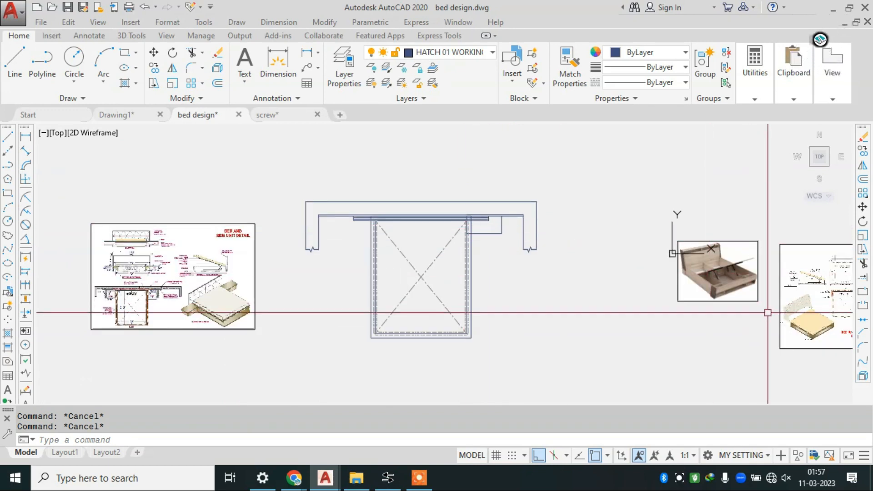
scroll(203, 289, up, 5)
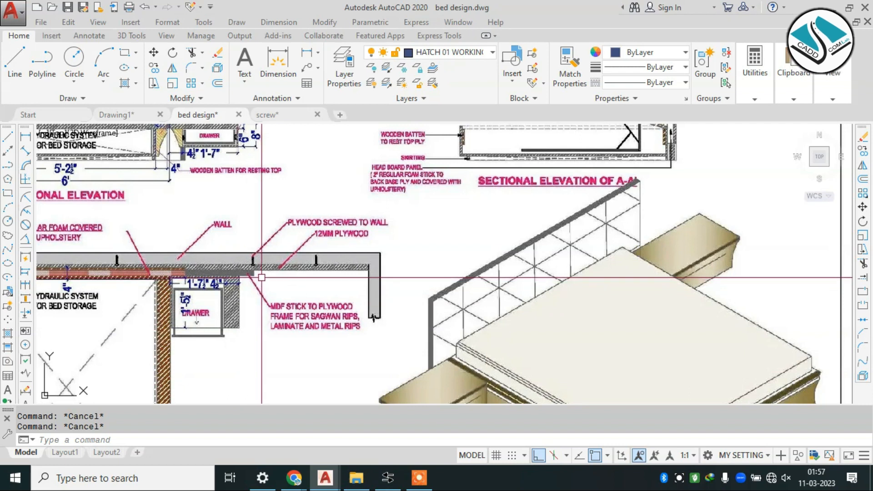
scroll(435, 262, down, 5)
middle_drag(583, 201, 153, 267)
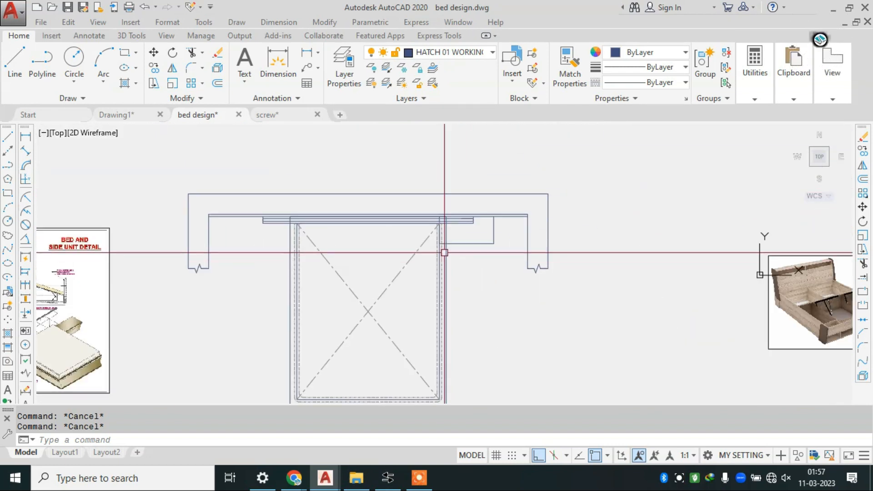
scroll(450, 224, up, 4)
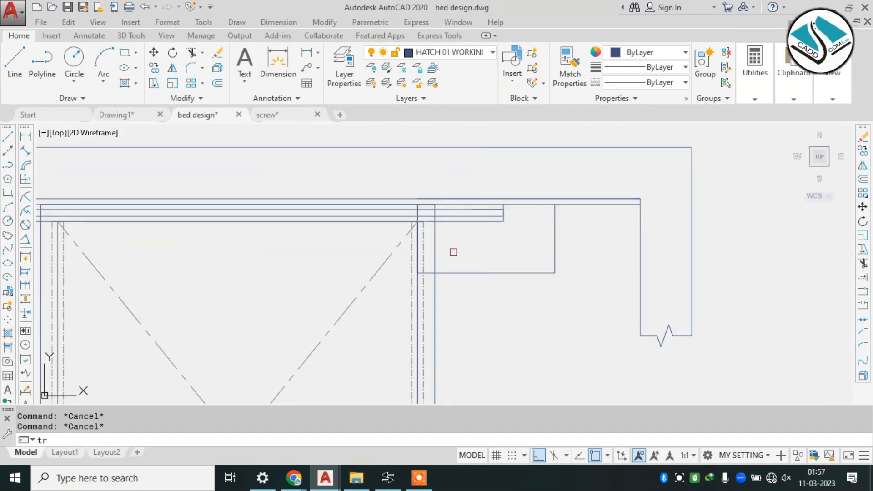
scroll(443, 260, up, 2)
key(Escape)
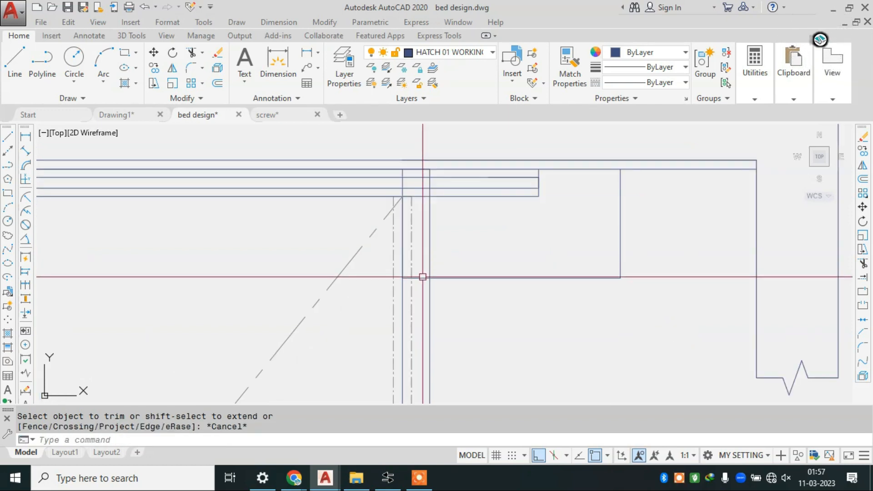
click(422, 277)
text(e)
key(Return)
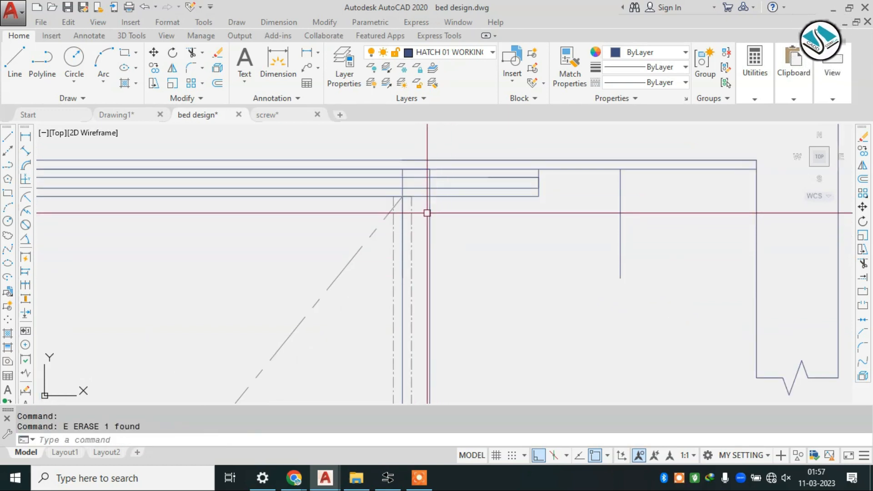
Offset the bed's outer right edge 2' to the right and erase the side unit's old right edge.
text(o)
key(Return)
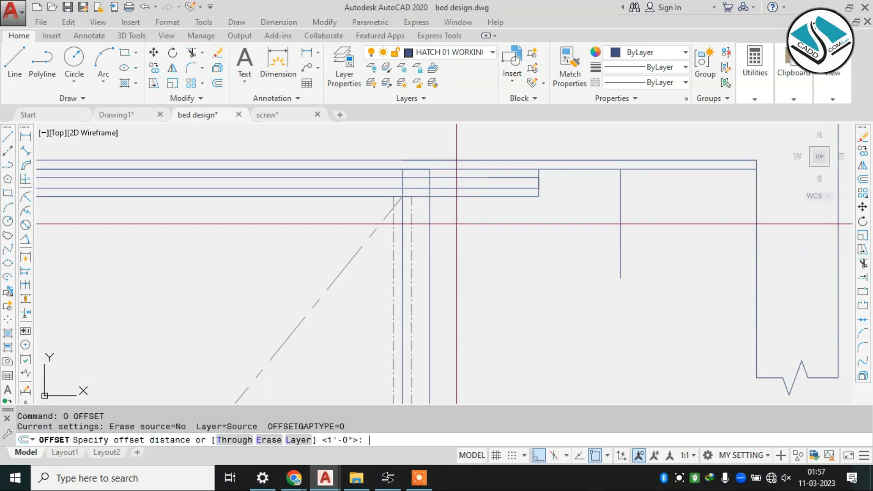
text(2')
key(Return)
click(430, 249)
click(623, 249)
key(Escape)
Offset the lower plywood line behind the headboard 1'6" downward for the side unit's front edge.
text(o)
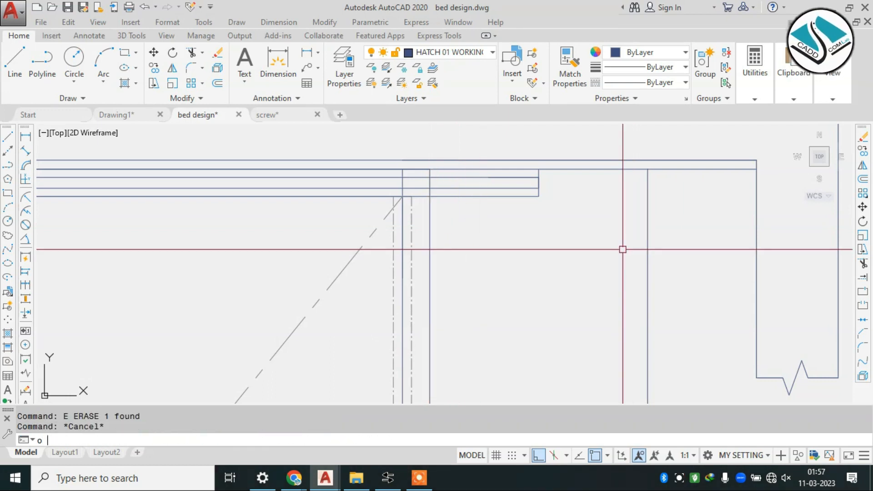
key(Return)
text(1')
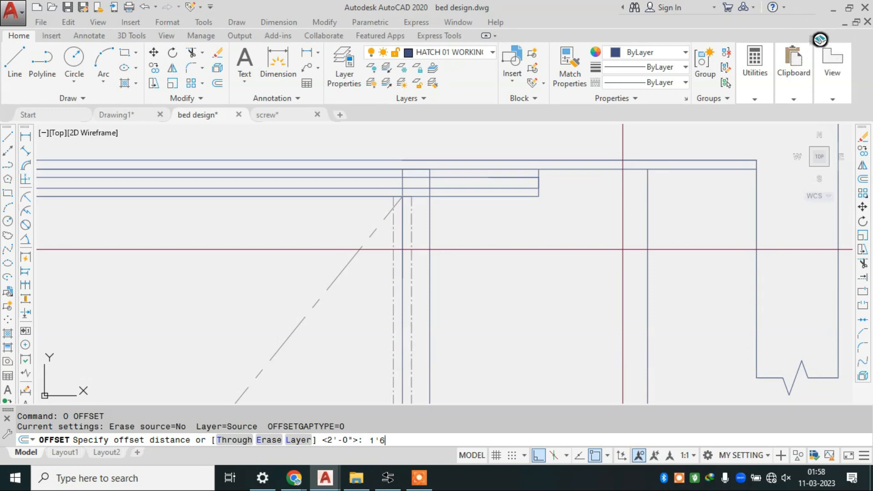
text(6")
key(Return)
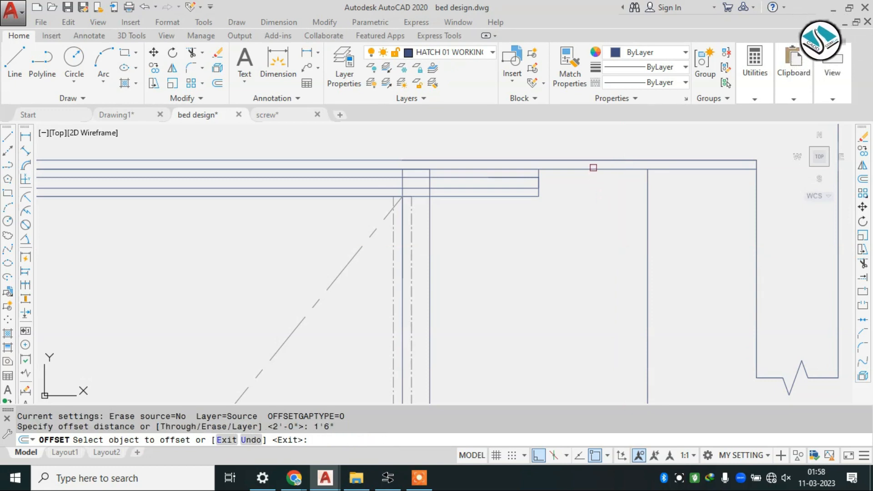
click(594, 169)
click(604, 214)
key(Escape)
Trim the two offset lines where they overrun the side unit's outer corner and the bed's right side.
text(tr)
key(Return)
key(Return)
click(687, 300)
click(678, 351)
click(566, 362)
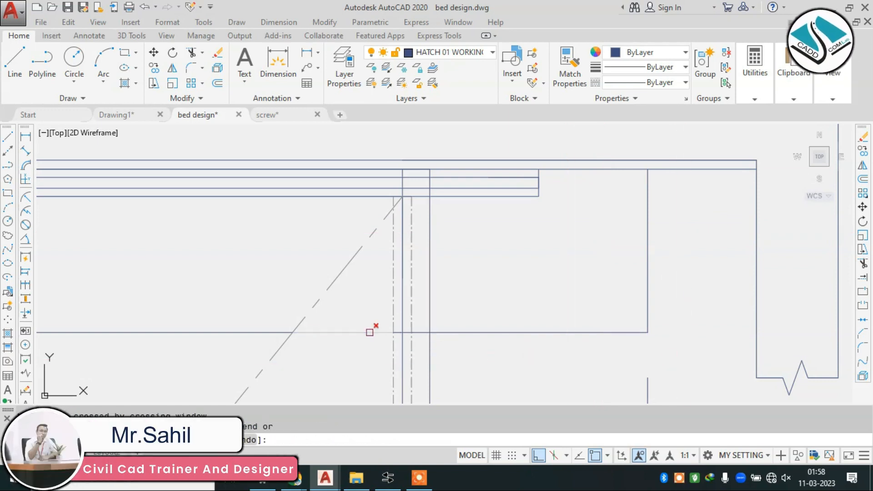
scroll(415, 335, up, 3)
click(436, 333)
key(Escape)
Erase the leftover offset line pieces across the bed and below the side unit.
click(389, 329)
text(e)
key(Return)
scroll(445, 262, down, 8)
click(589, 314)
click(534, 351)
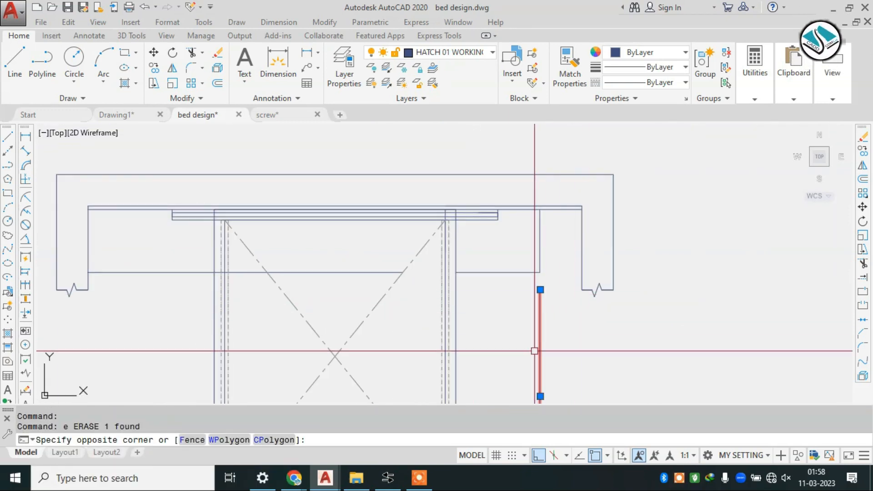
key(Delete)
click(371, 272)
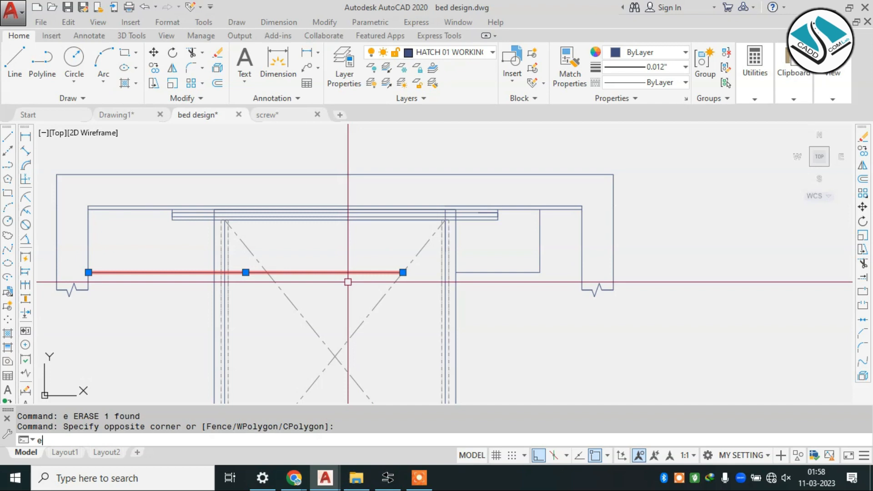
key(Return)
Examine the drawer, its dimensions and the surrounding side unit panels in the reference plan.
click(420, 478)
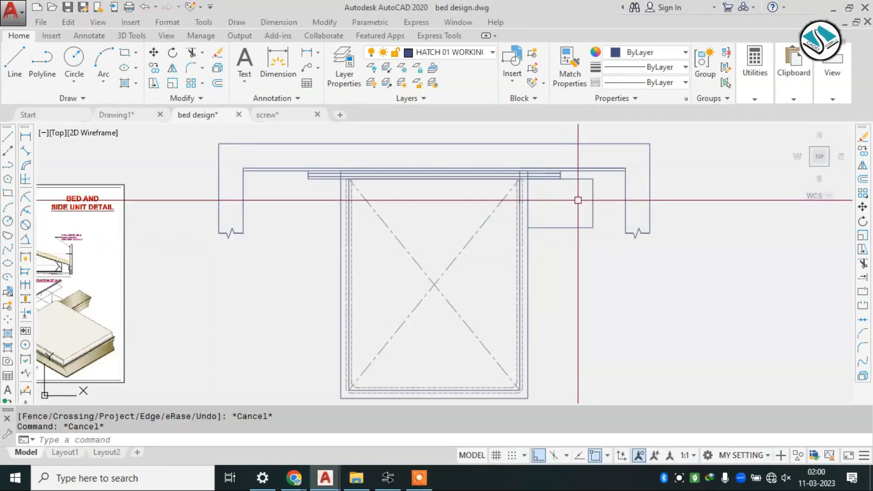
key(Escape)
scroll(594, 178, up, 3)
scroll(595, 184, down, 5)
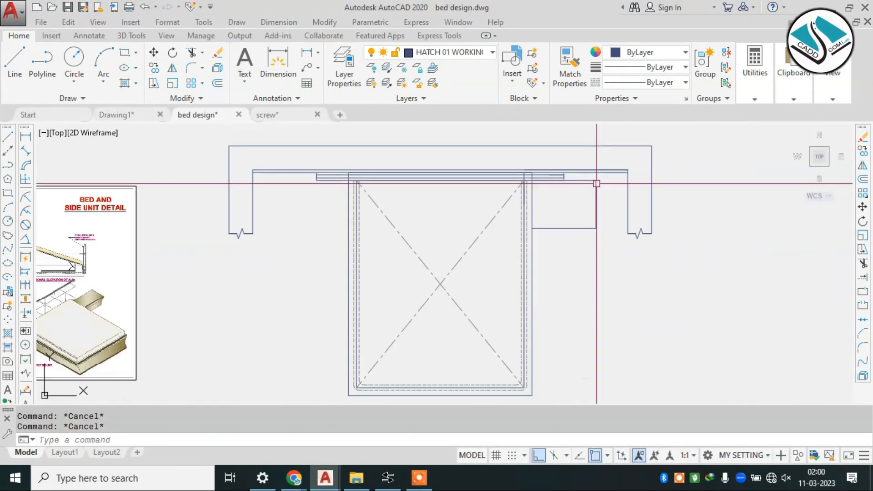
scroll(328, 240, up, 4)
scroll(404, 198, up, 4)
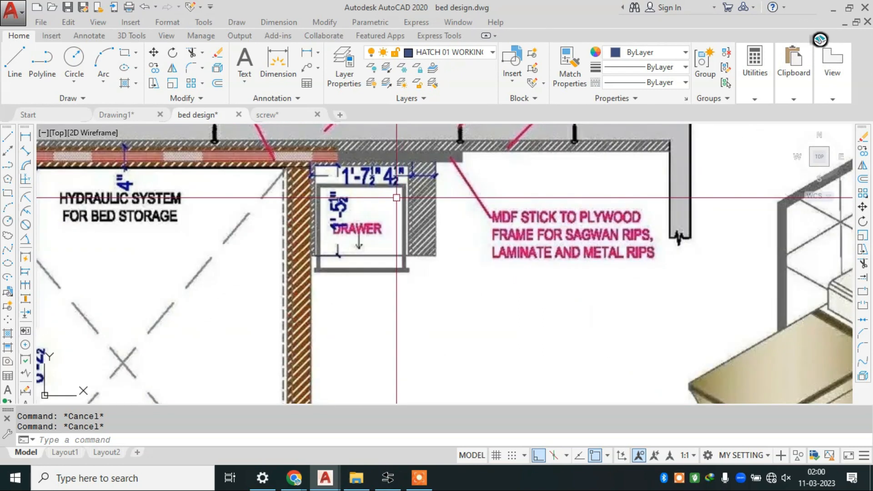
scroll(396, 198, up, 4)
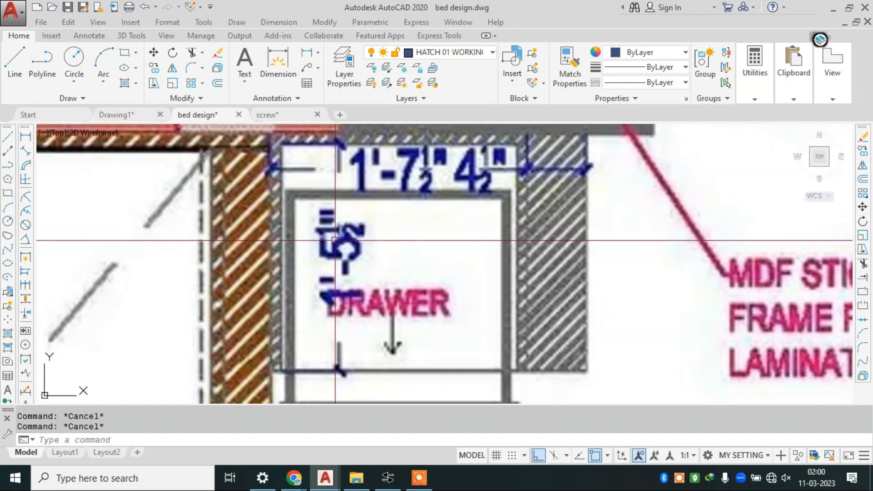
scroll(364, 229, down, 8)
scroll(756, 170, up, 6)
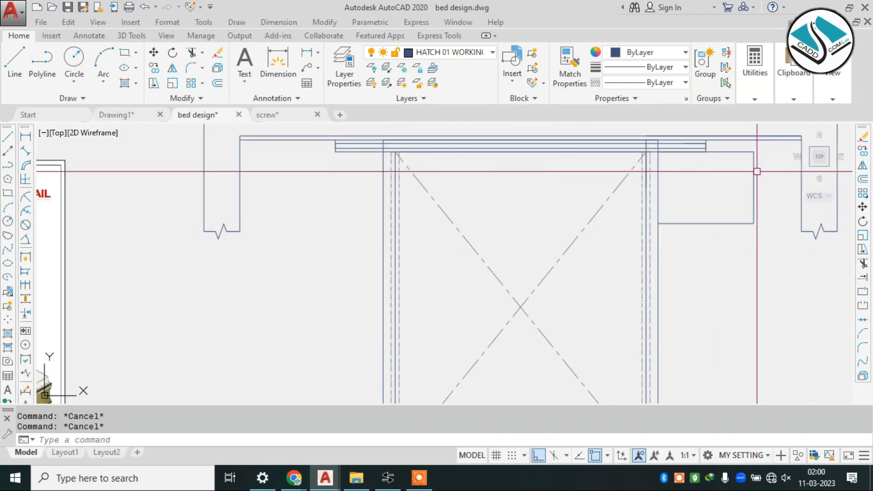
Offset the side unit's left, right and back edges 1" inward.
middle_drag(757, 170, 622, 187)
key(Return)
text(1)
key(Return)
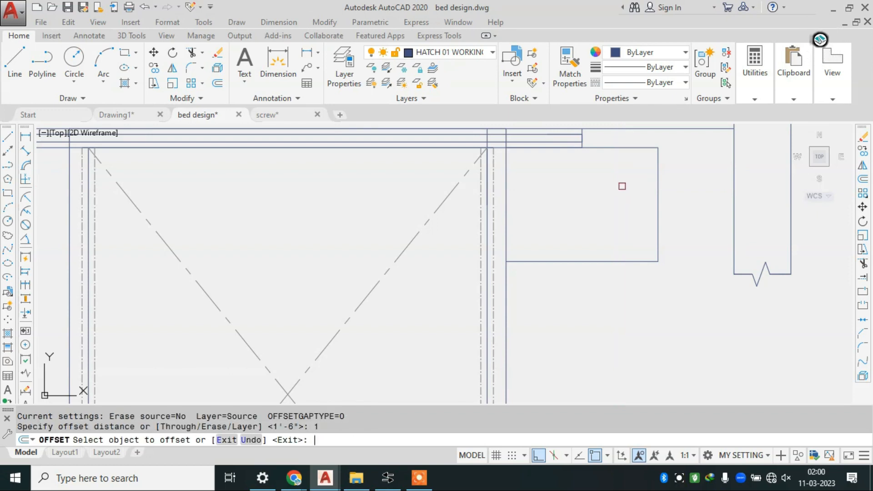
click(506, 204)
click(662, 203)
key(Escape)
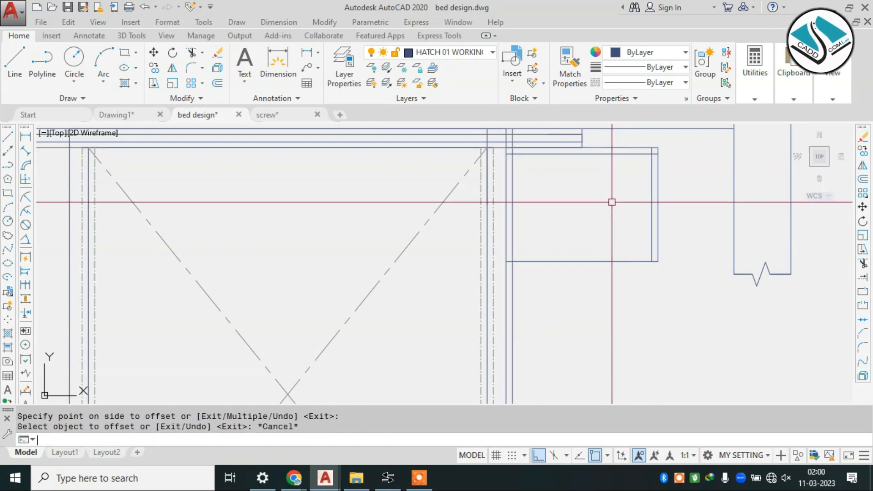
Trim the 1" offset lines at the side unit's inner corners and erase the leftover line below its front edge.
scroll(514, 135, up, 5)
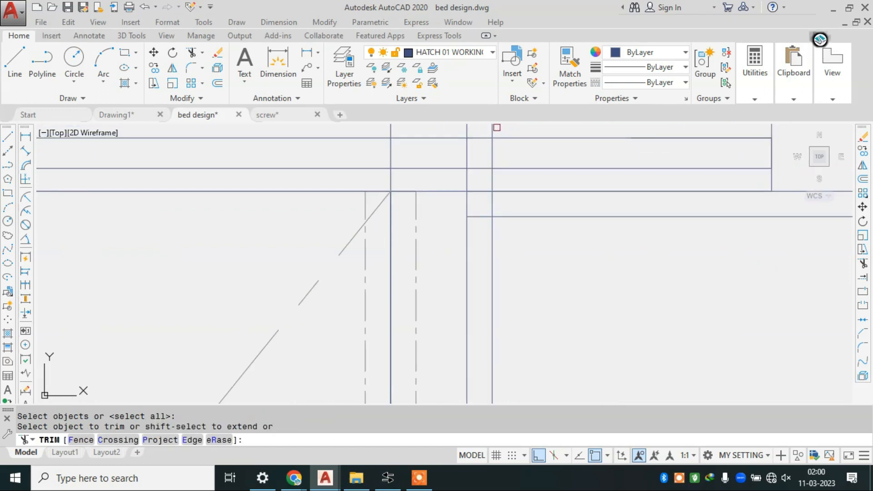
click(502, 144)
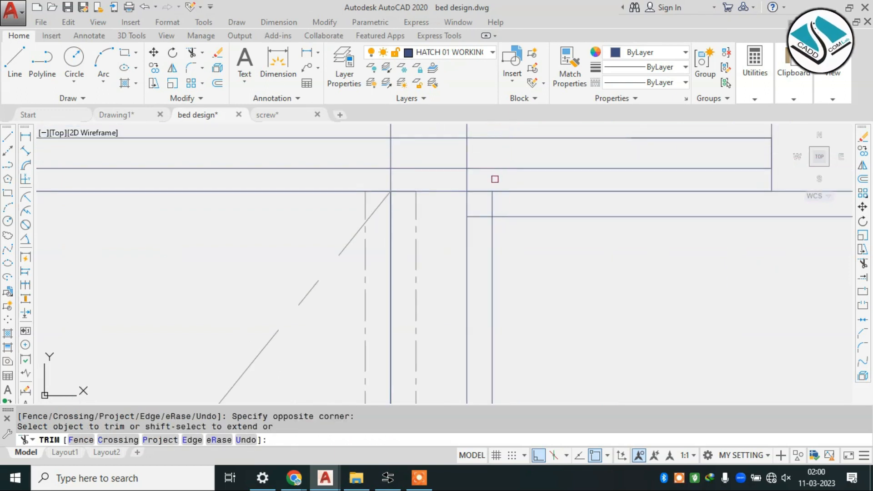
scroll(431, 162, down, 3)
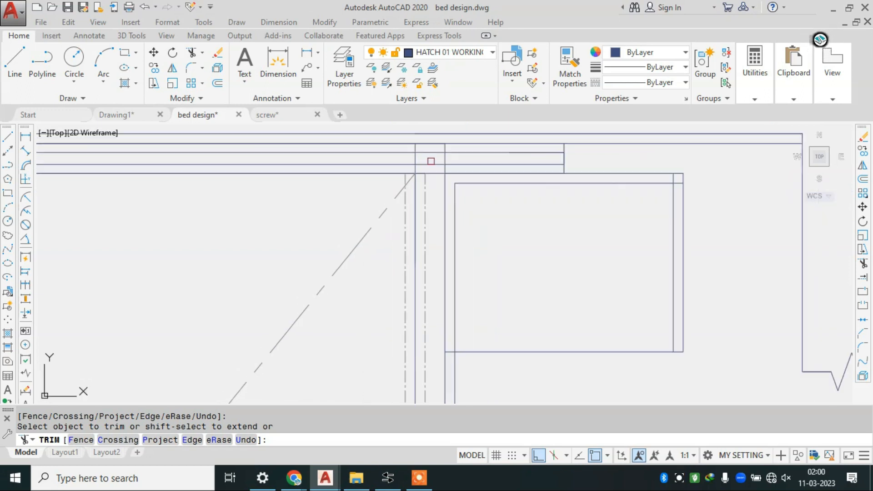
scroll(662, 182, up, 2)
scroll(633, 169, down, 2)
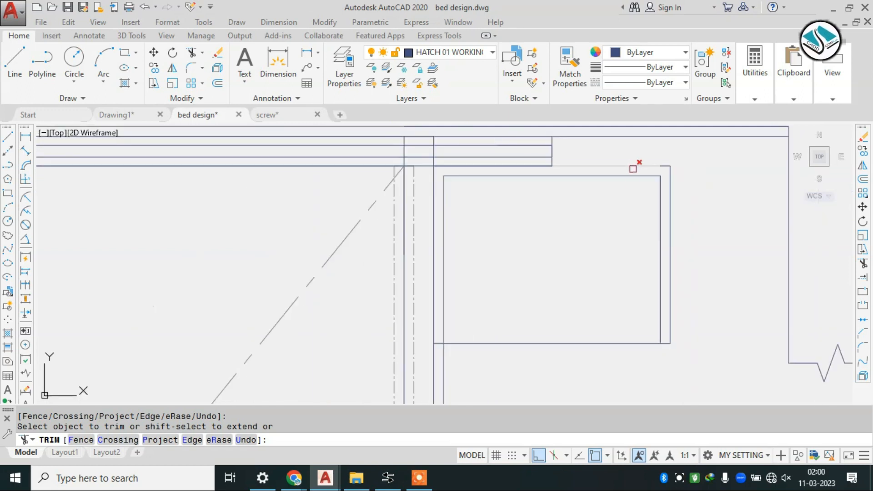
key(Escape)
click(445, 359)
text(e)
key(Return)
Examine how the drawer and its front sit within the side unit in the reference plan.
scroll(585, 233, down, 4)
scroll(235, 276, up, 10)
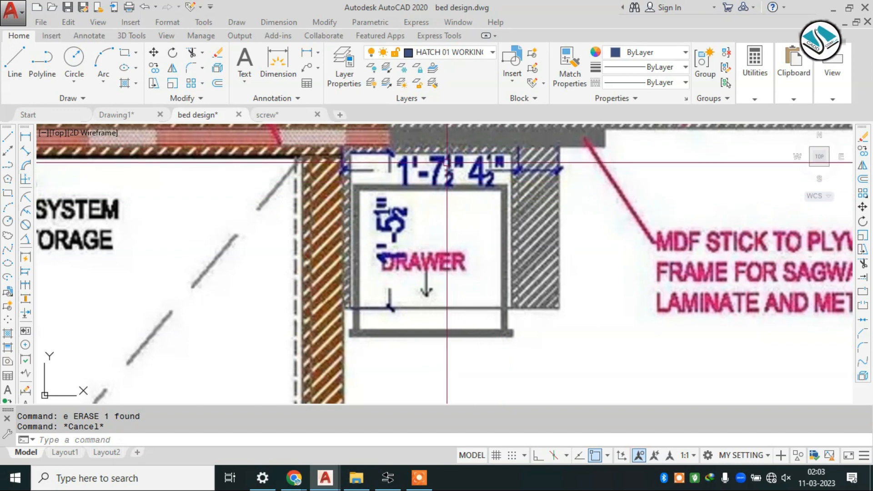
scroll(422, 246, down, 12)
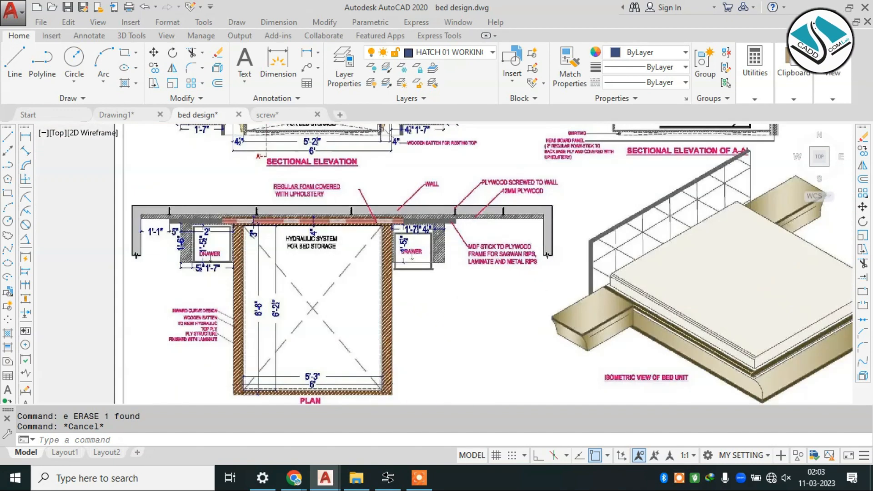
scroll(472, 339, up, 8)
key(Escape)
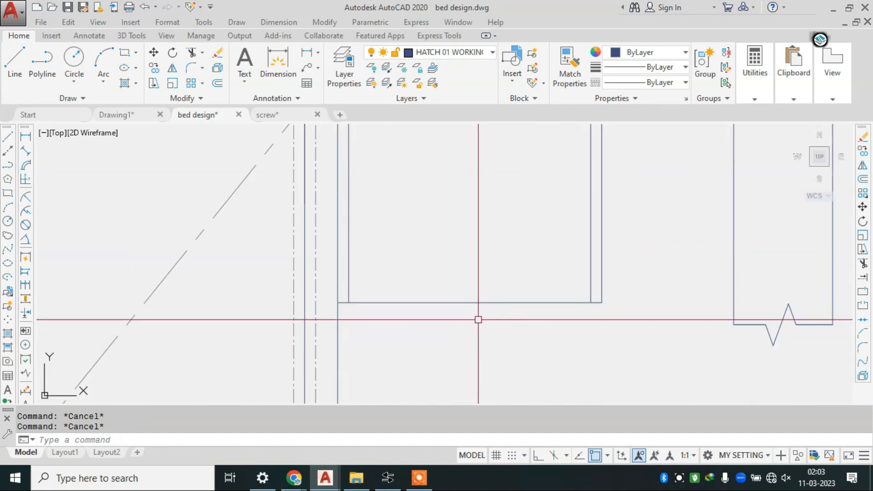
Offset the side unit's inner left and right lines 1" inward to form the drawer sides.
text(1)
key(Return)
middle_drag(419, 171, 399, 244)
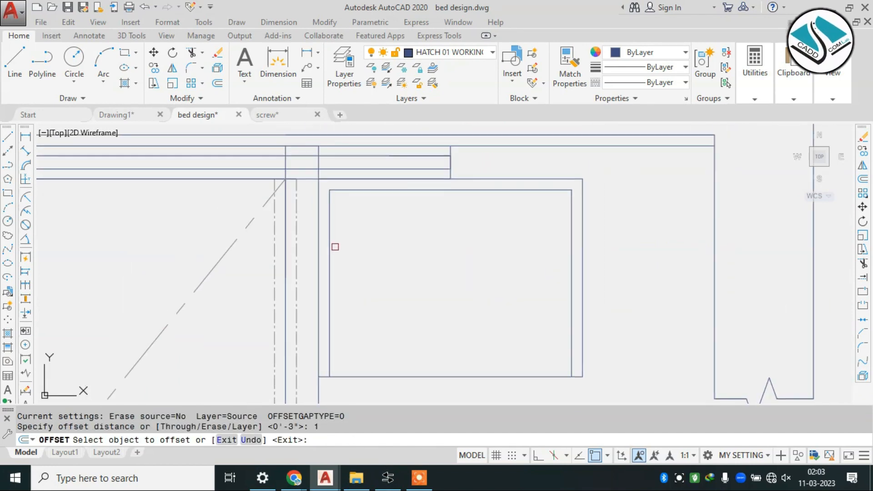
click(332, 252)
click(460, 251)
click(572, 271)
click(495, 268)
key(Escape)
text(o)
key(Return)
text(4)
key(Return)
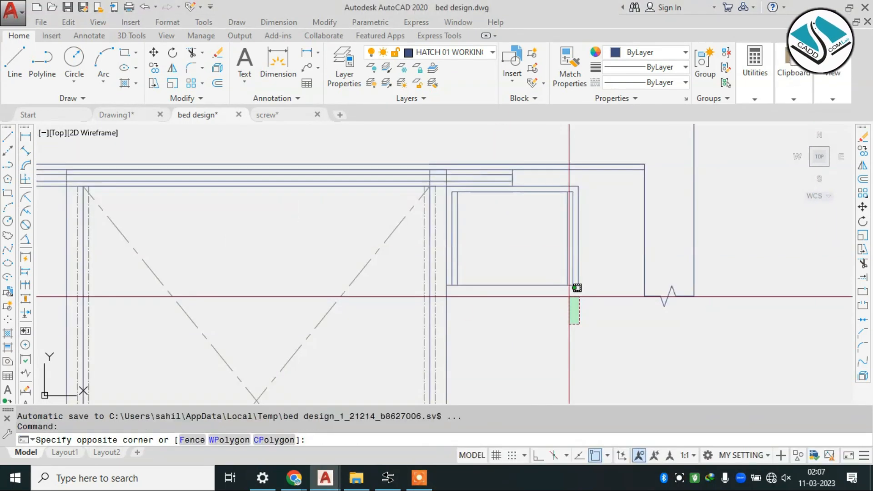
key(Escape)
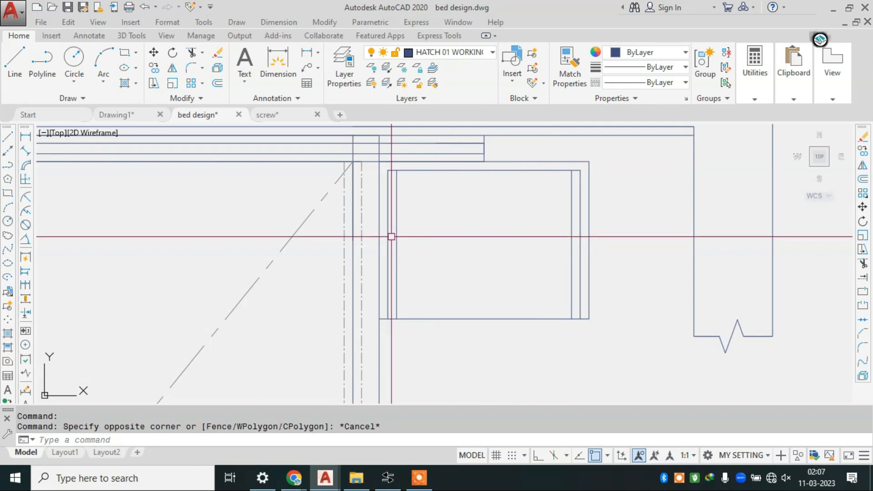
key(Escape)
Offset the side unit's inner back line 4" toward the front to form the drawer's back edge.
text(o)
key(Return)
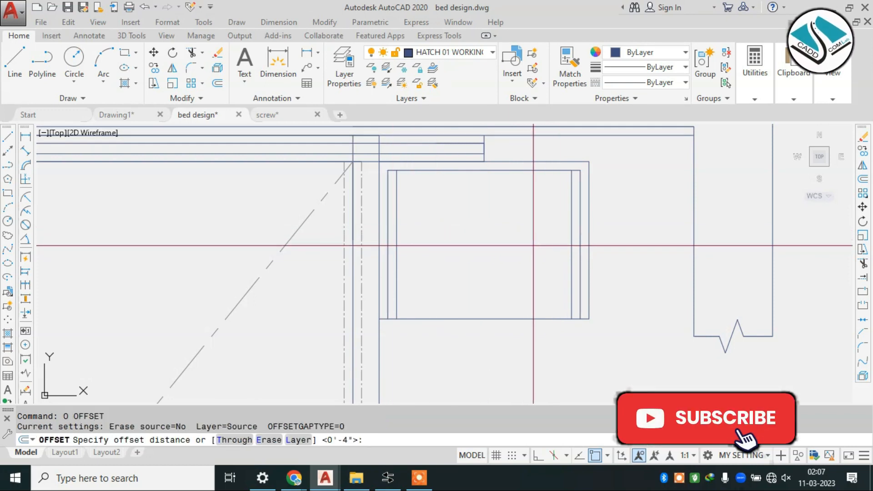
text(4)
key(Return)
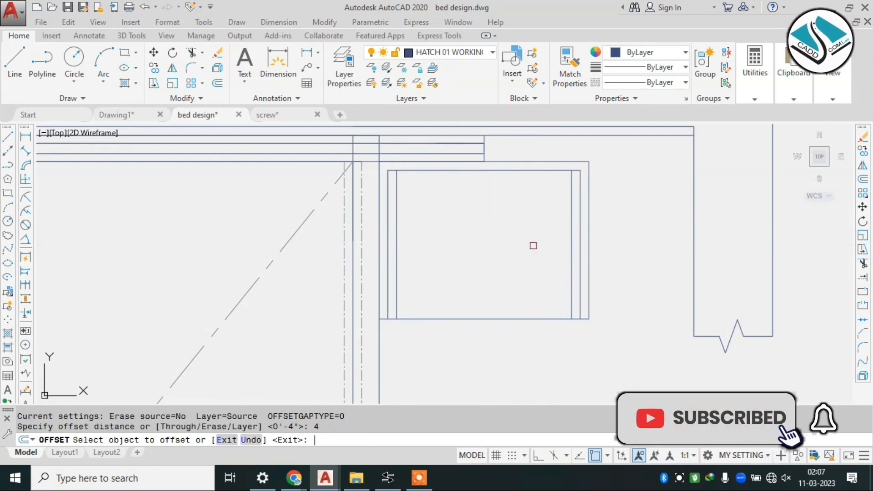
click(525, 172)
click(522, 195)
key(Escape)
Trim the drawer's side and back lines where they overrun each other at both back corners.
text(tr)
key(Return)
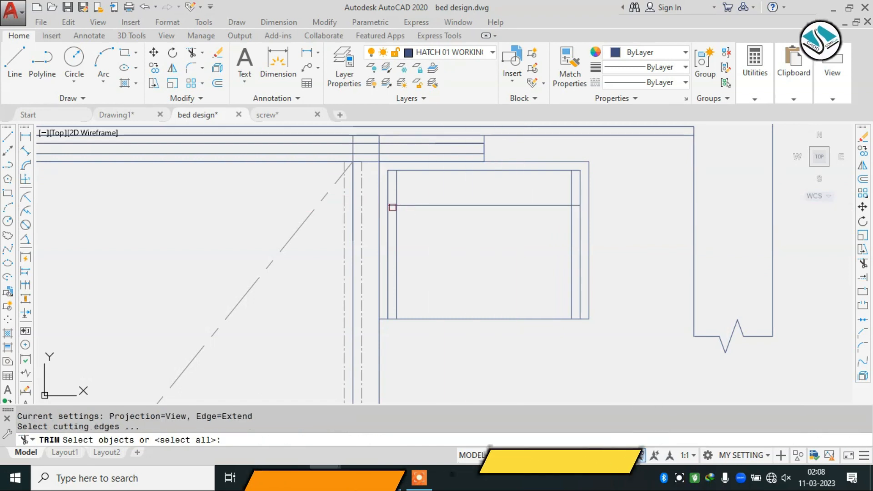
key(Return)
scroll(395, 206, up, 4)
click(392, 203)
click(392, 195)
click(424, 188)
scroll(420, 189, down, 2)
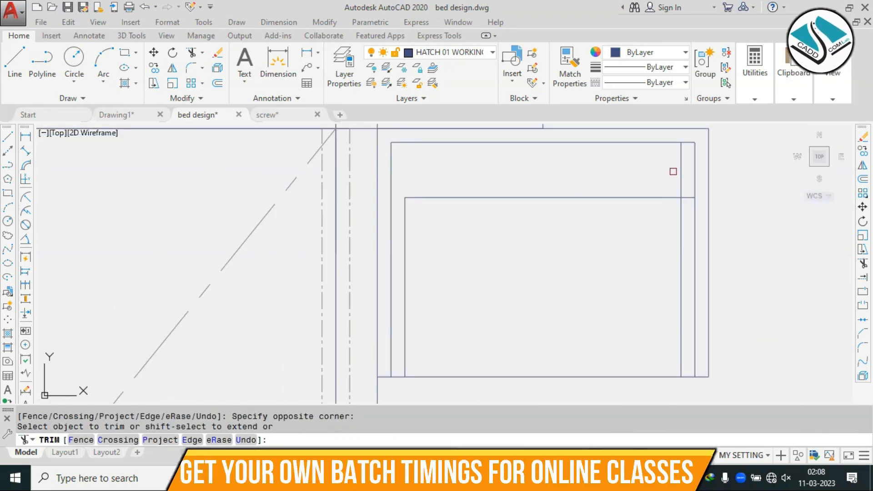
scroll(569, 228, down, 4)
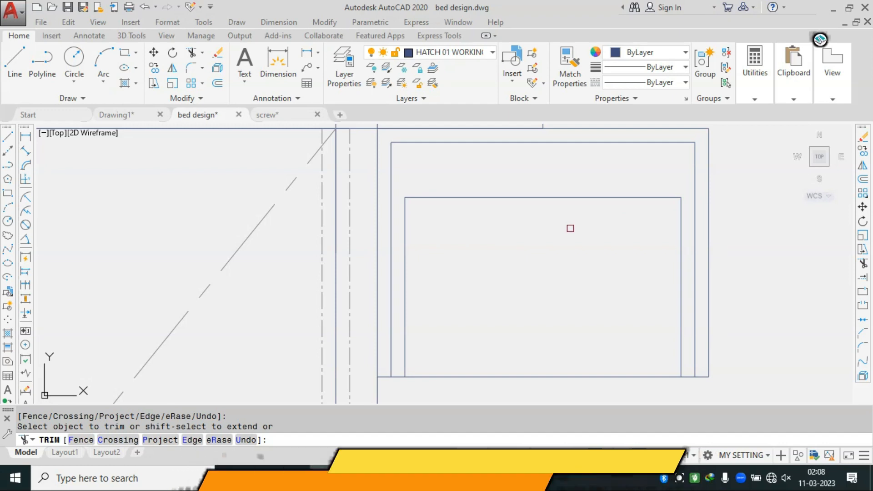
scroll(569, 232, down, 2)
key(Escape)
Examine how the drawer projects past the side unit's front edge in the reference plan.
scroll(501, 144, up, 4)
scroll(519, 142, up, 2)
middle_drag(523, 144, 474, 297)
scroll(502, 237, up, 4)
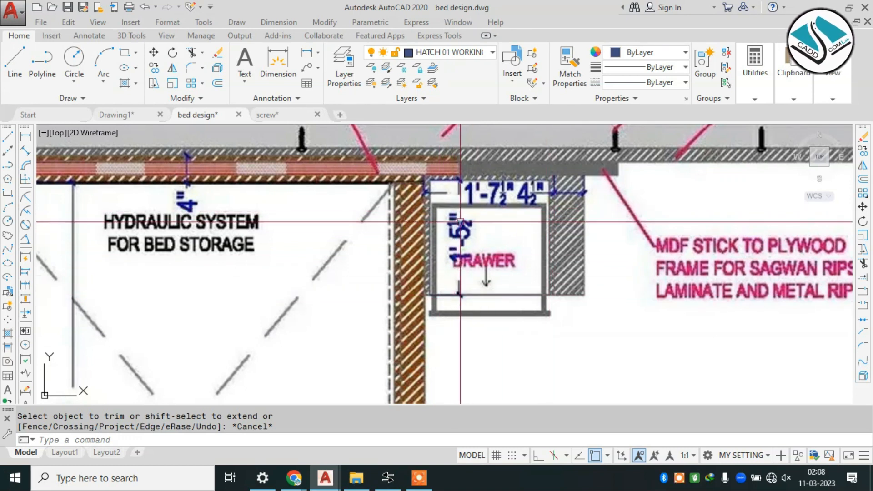
scroll(461, 293, down, 8)
scroll(468, 292, up, 3)
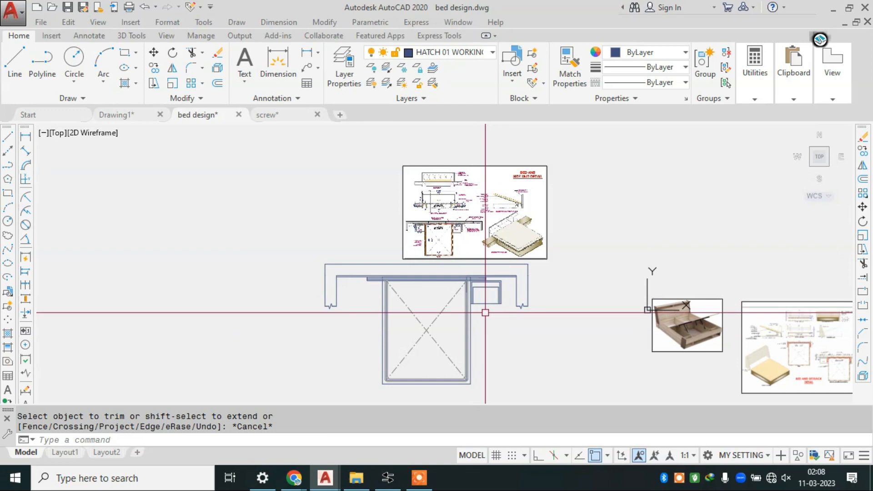
Turn on Ortho and draw a 3" line forward from the front end of the drawer's left side.
scroll(455, 295, up, 5)
scroll(431, 292, up, 2)
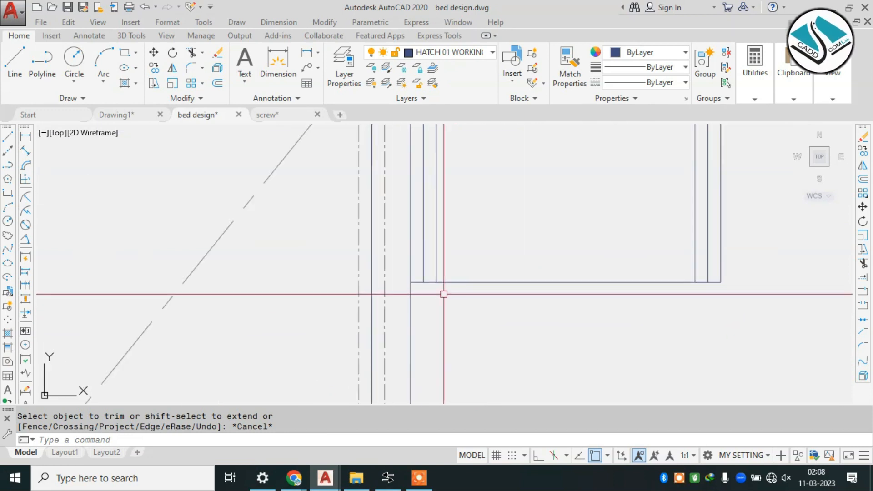
text(l)
key(Return)
click(437, 283)
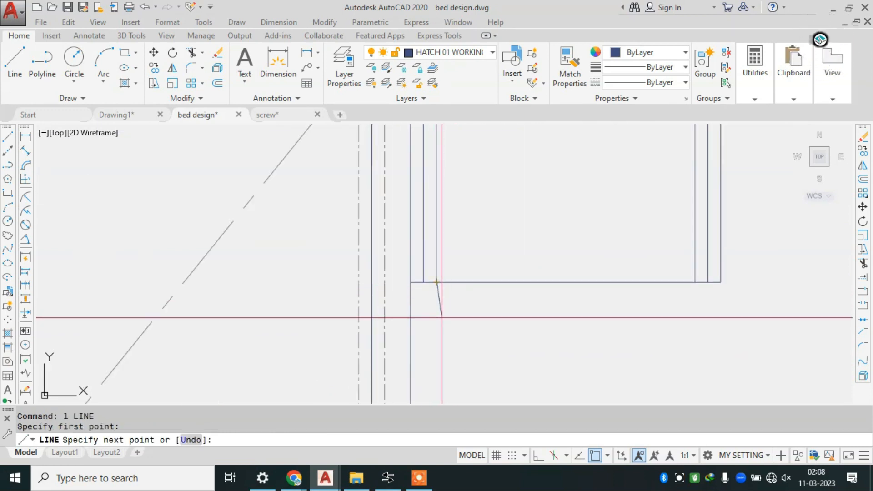
click(538, 455)
scroll(453, 327, down, 2)
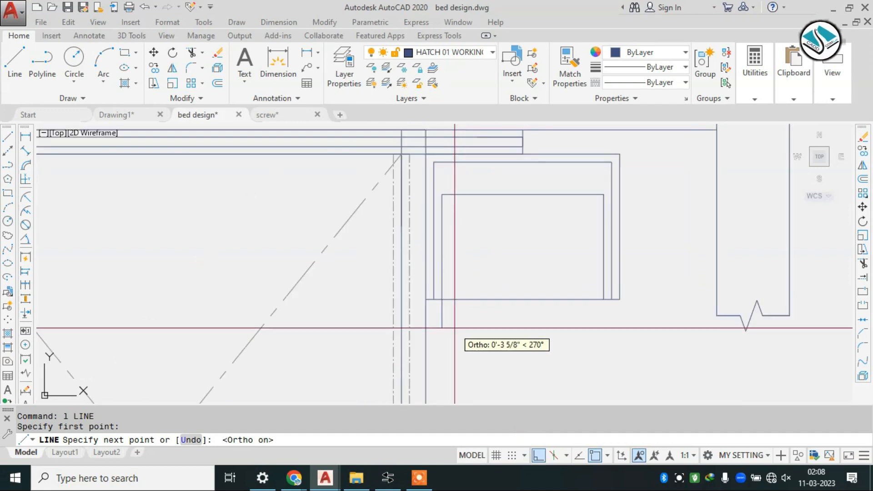
scroll(454, 328, up, 2)
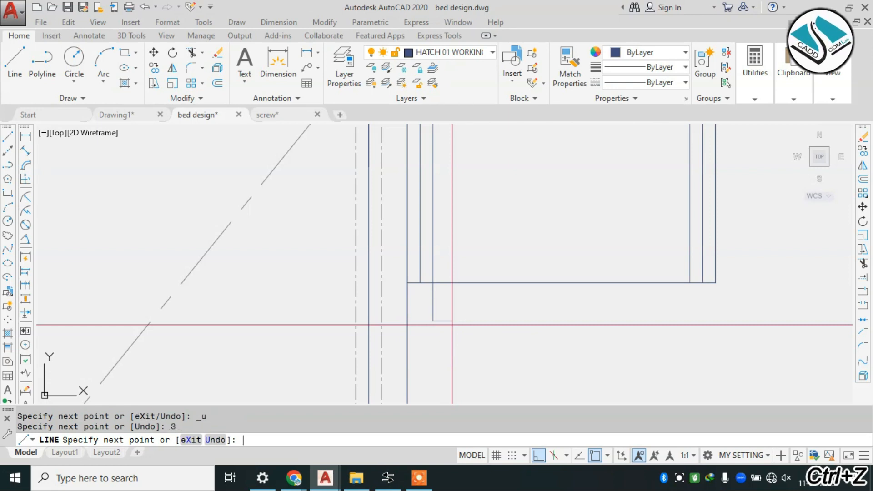
Continue the line horizontally across the drawer's front to just past its right side, checking the reference plan.
scroll(455, 326, down, 5)
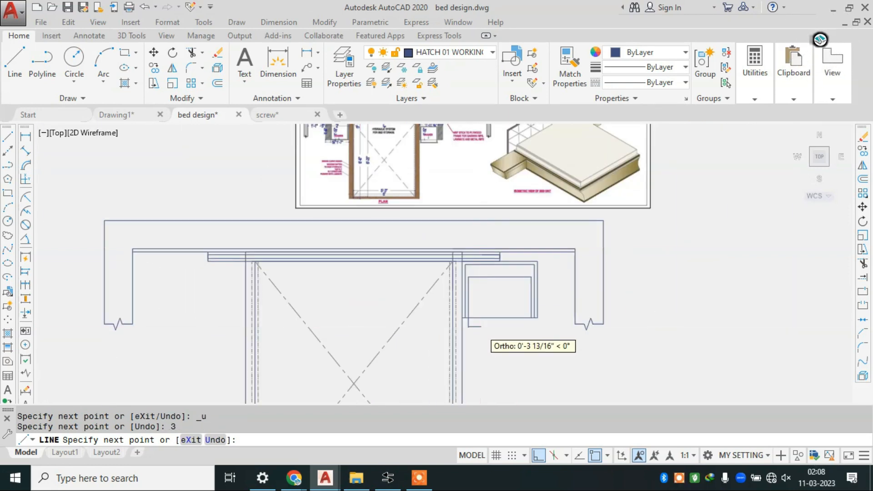
scroll(441, 248, down, 2)
scroll(441, 254, up, 8)
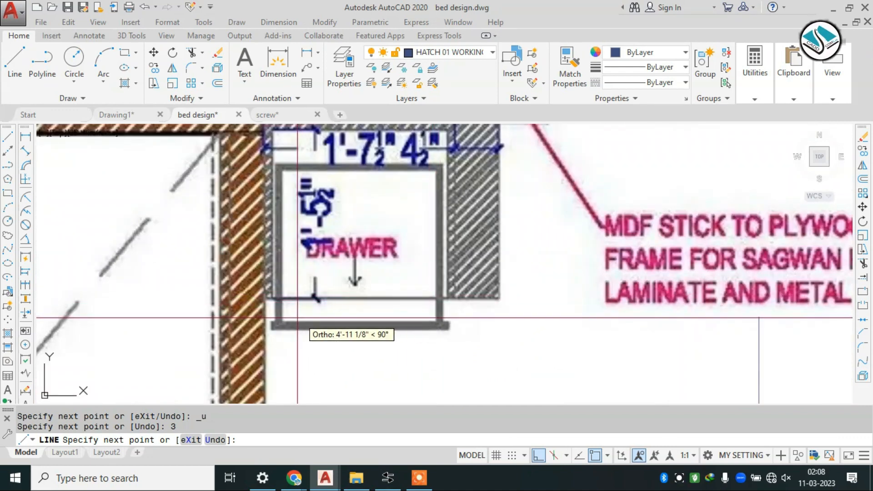
scroll(410, 346, down, 6)
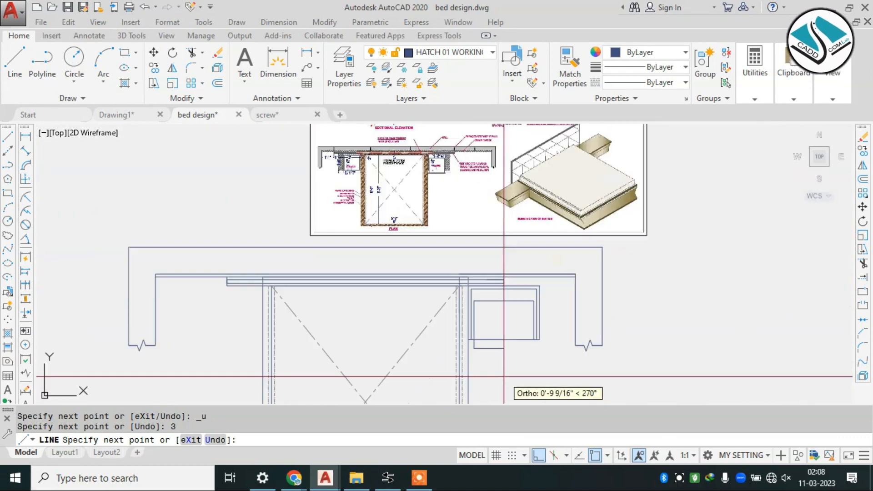
scroll(509, 359, up, 8)
click(679, 285)
key(Escape)
Draw a line from the front end of the drawer's right side forward past the drawer's front line.
key(space)
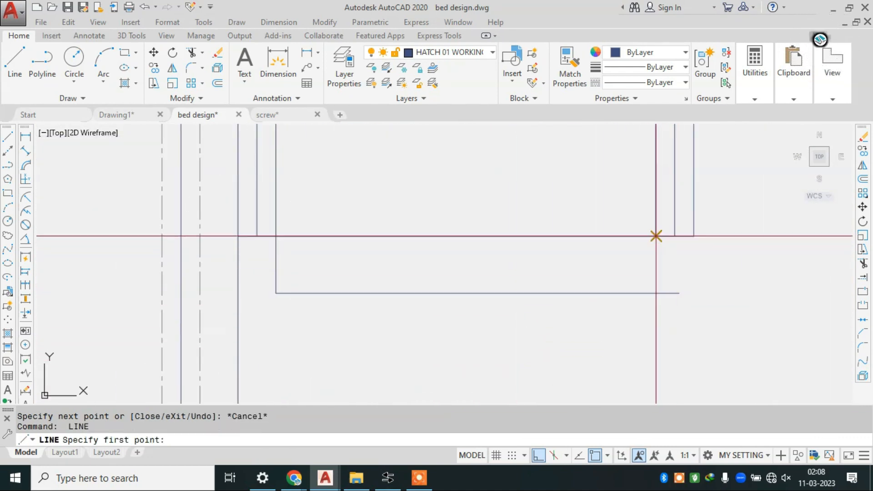
click(656, 236)
click(656, 306)
key(Escape)
Trim and erase the overrunning line ends at the drawer's front right corner.
text(ttr)
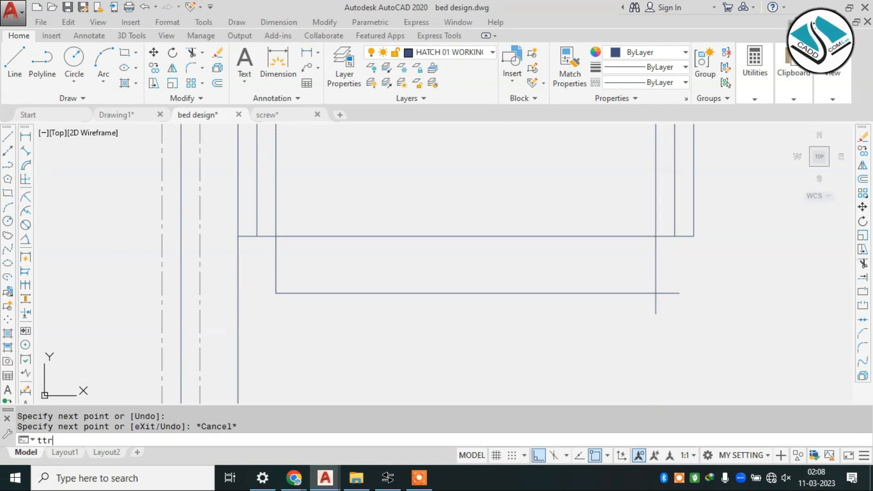
key(Return)
key(space)
key(Escape)
key(Escape)
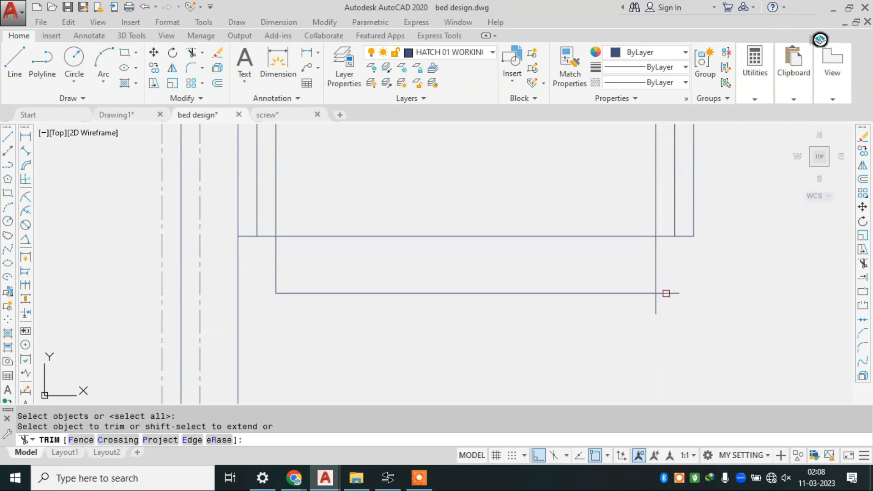
key(Escape)
click(682, 290)
click(670, 301)
text(e)
key(space)
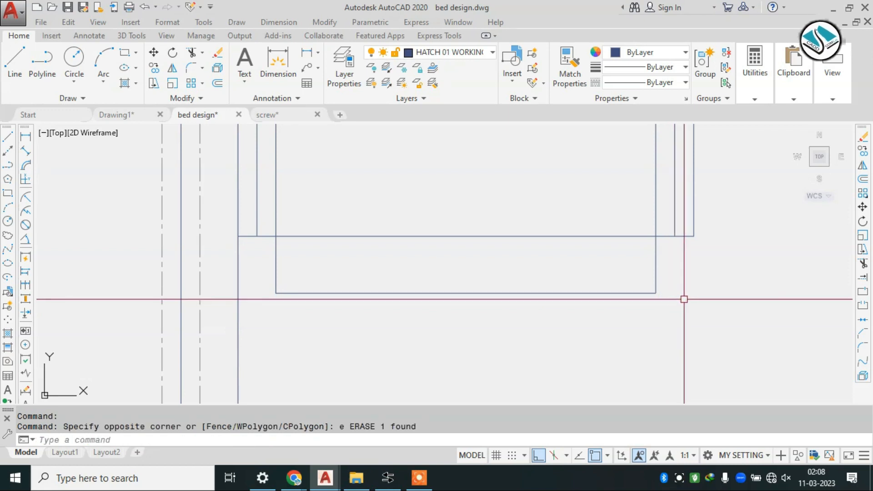
Draw short lines about 1.5" long outward from both front corners of the drawer to widen its front.
text(l)
key(space)
click(656, 293)
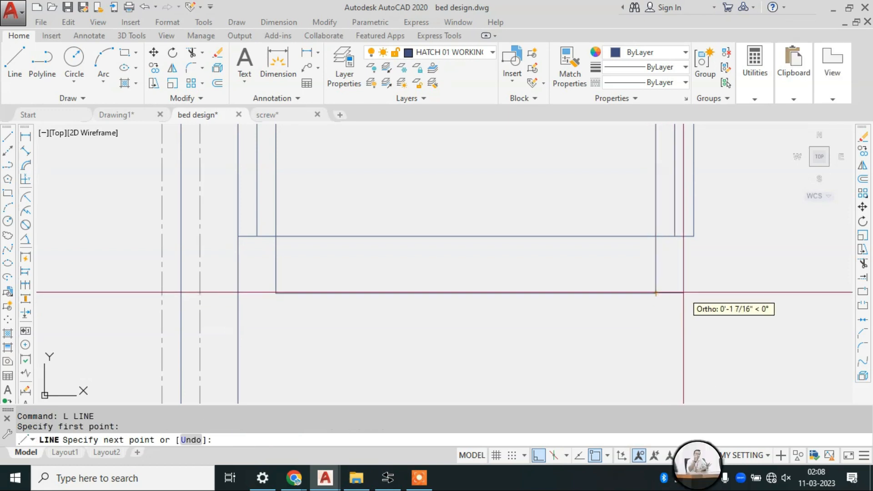
key(ctrl+z)
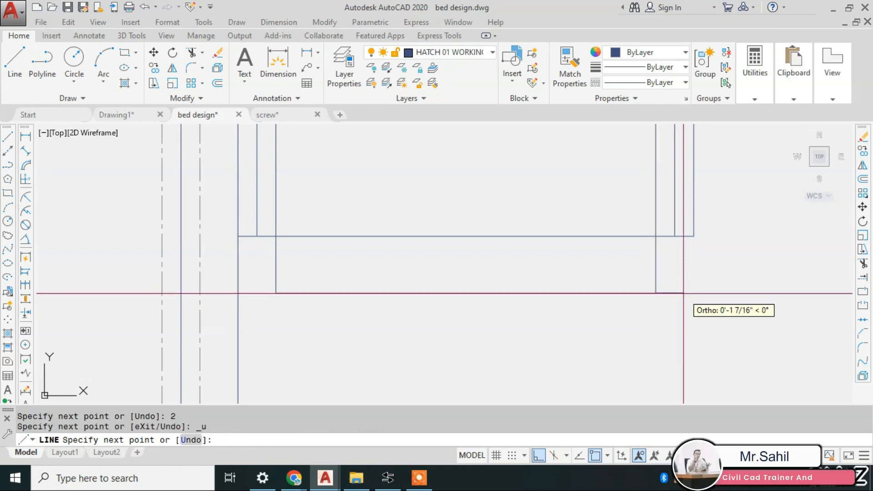
key(Escape)
text(l)
key(space)
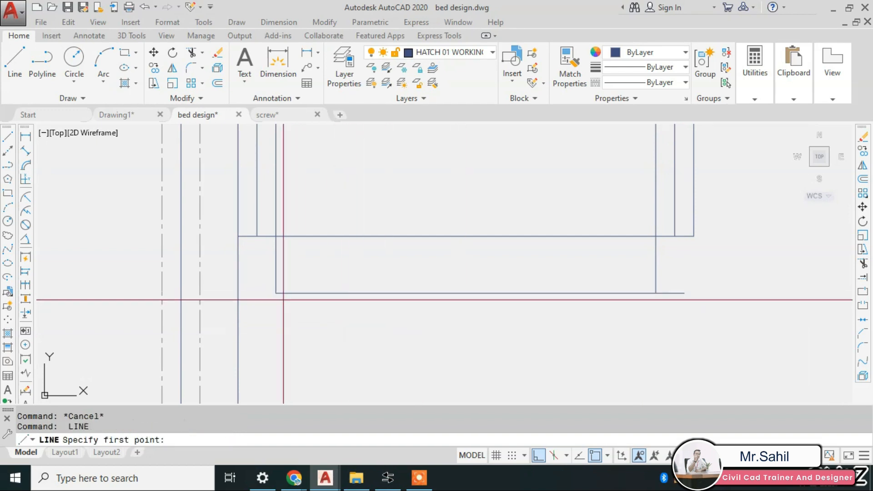
click(275, 294)
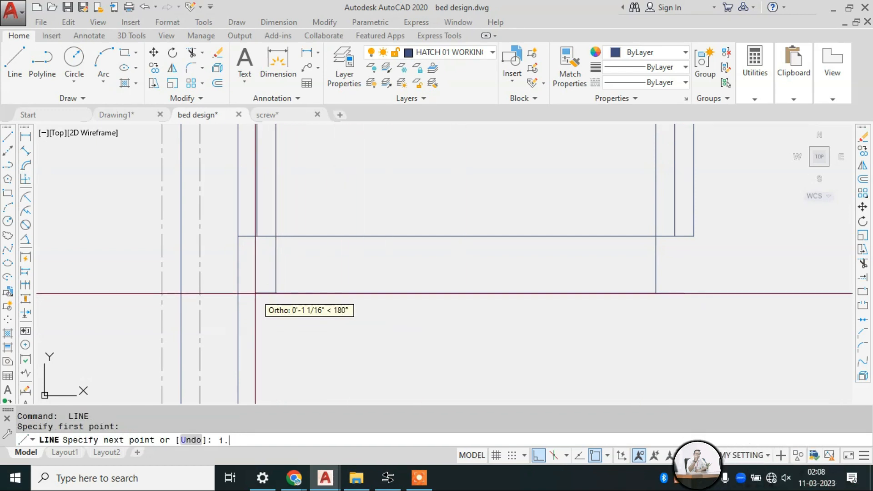
scroll(485, 343, down, 4)
key(Escape)
key(Escape)
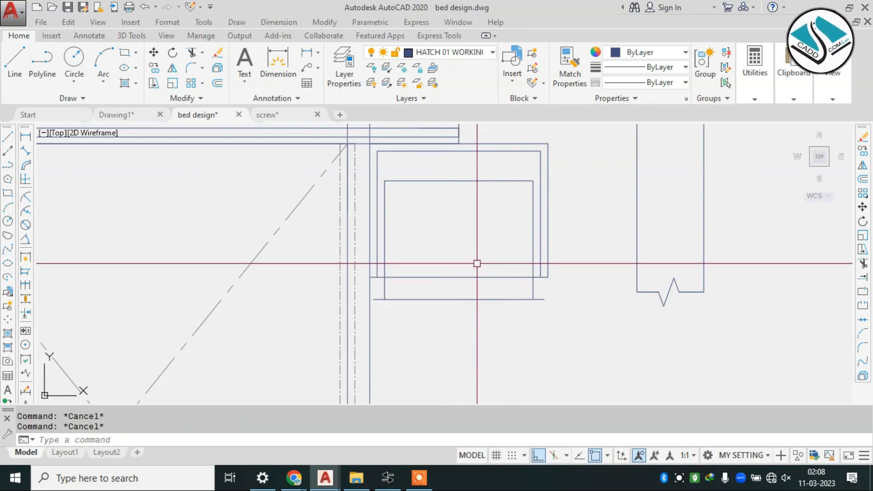
Compare the drafted drawer and its front with the drawer and side panels in the reference plan.
scroll(552, 257, down, 6)
scroll(515, 197, up, 10)
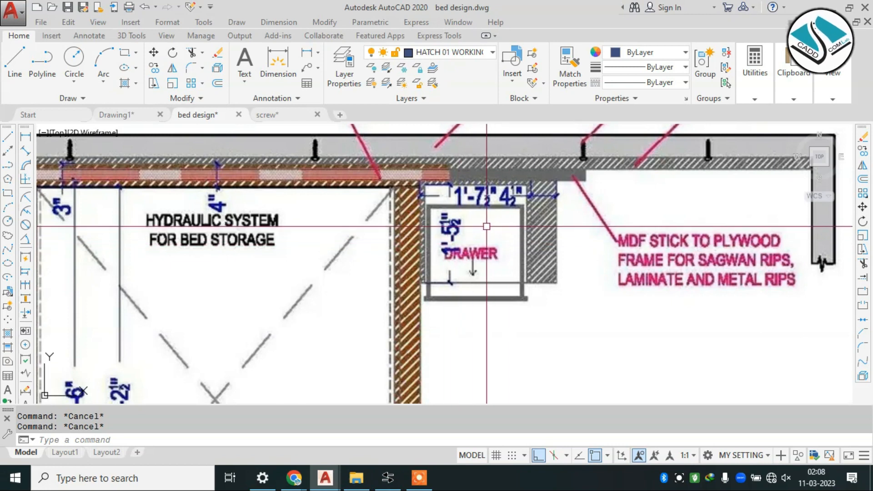
scroll(480, 236, down, 6)
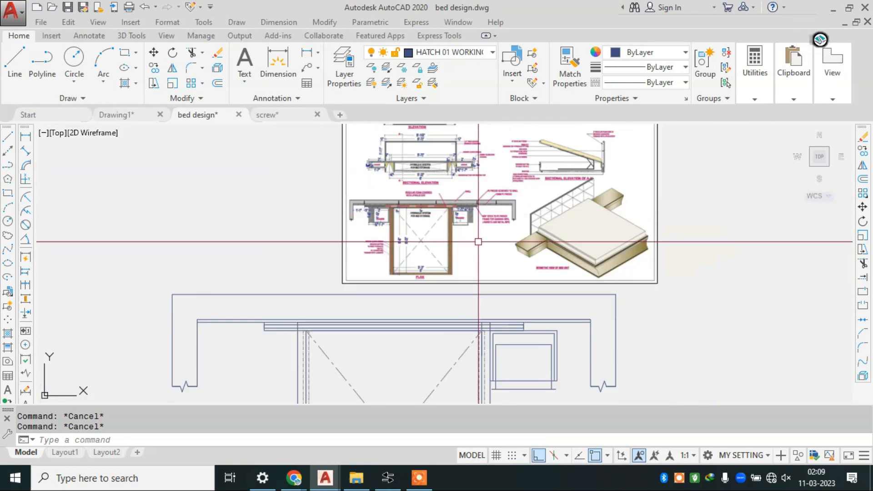
scroll(522, 370, up, 5)
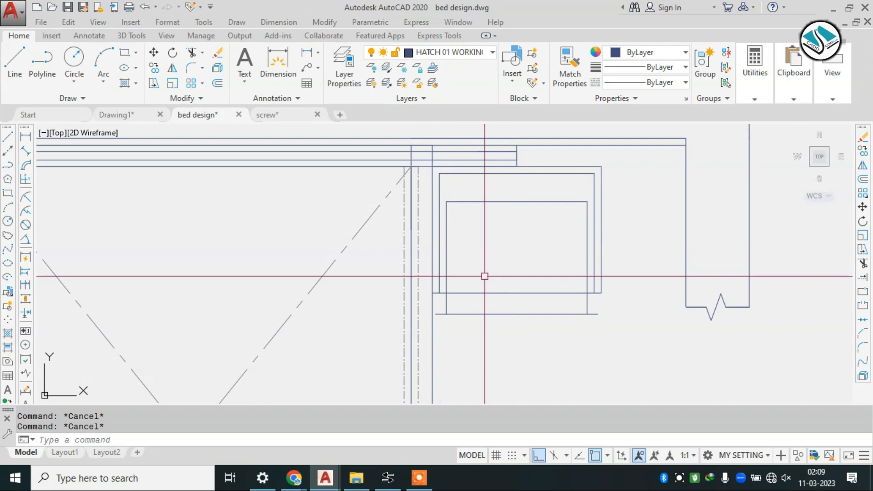
scroll(527, 250, up, 3)
click(602, 184)
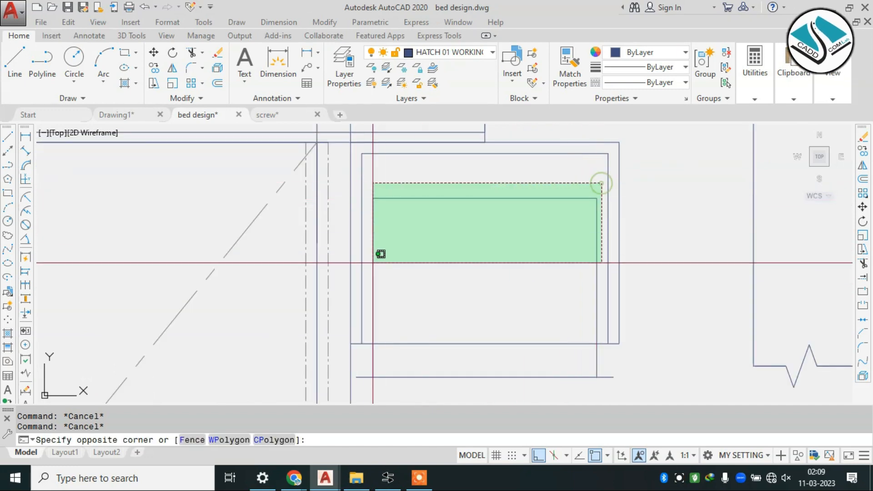
key(Escape)
scroll(491, 244, down, 2)
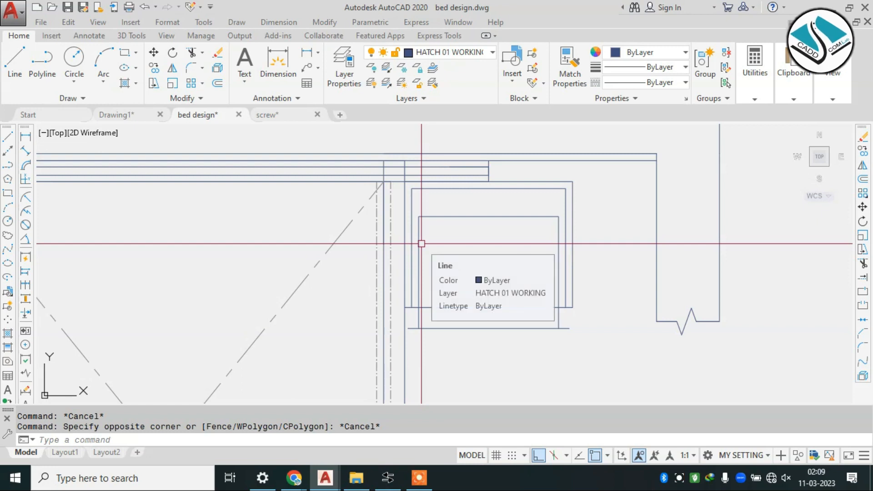
scroll(565, 215, down, 5)
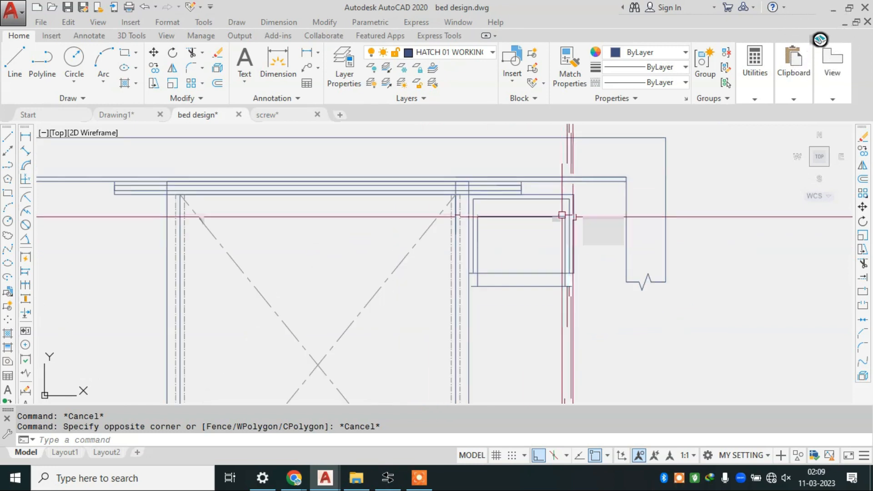
scroll(476, 234, up, 3)
scroll(478, 296, up, 6)
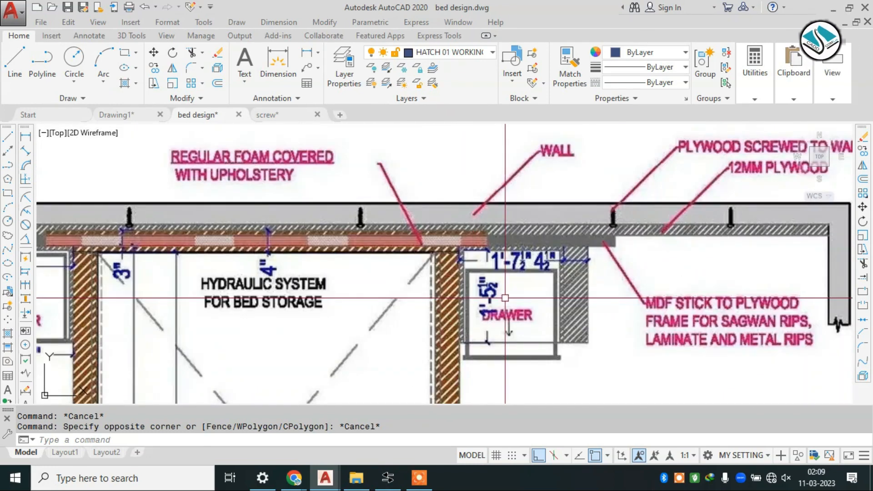
Mirror the complete right side unit and drawer to the left of the bed about the bed's vertical centre line, keeping the originals.
scroll(476, 191, down, 6)
scroll(519, 318, up, 5)
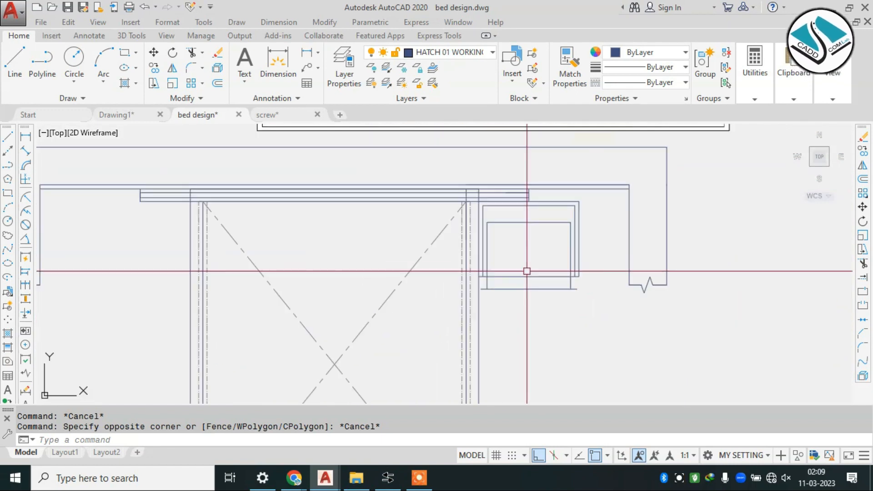
click(627, 155)
click(544, 311)
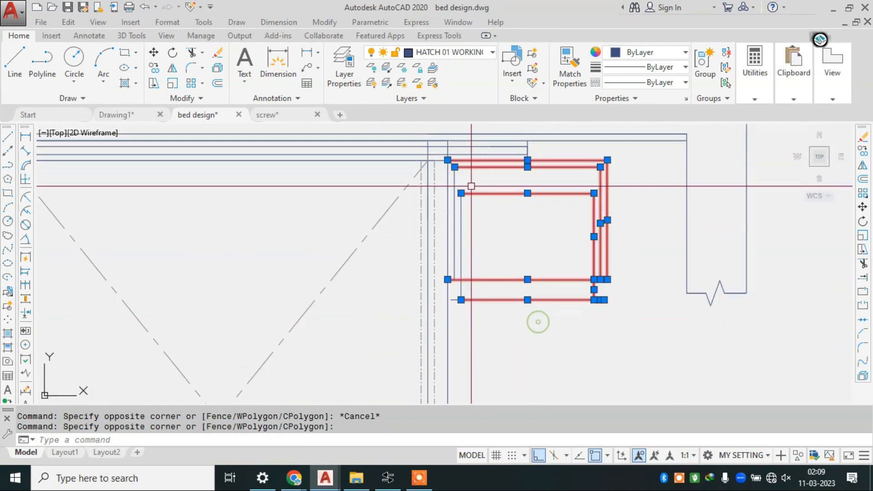
scroll(464, 182, up, 4)
click(445, 191)
scroll(463, 158, down, 5)
scroll(458, 267, up, 7)
click(535, 201)
click(488, 314)
scroll(472, 259, down, 6)
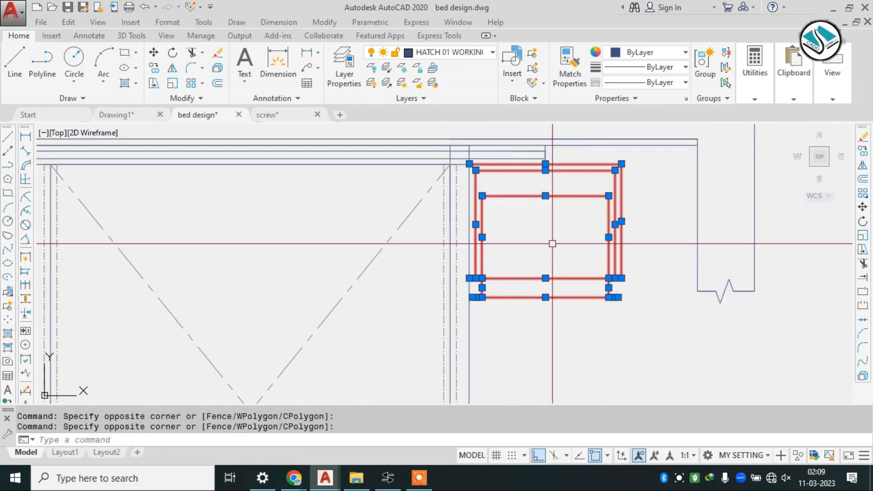
key(Return)
scroll(486, 200, down, 4)
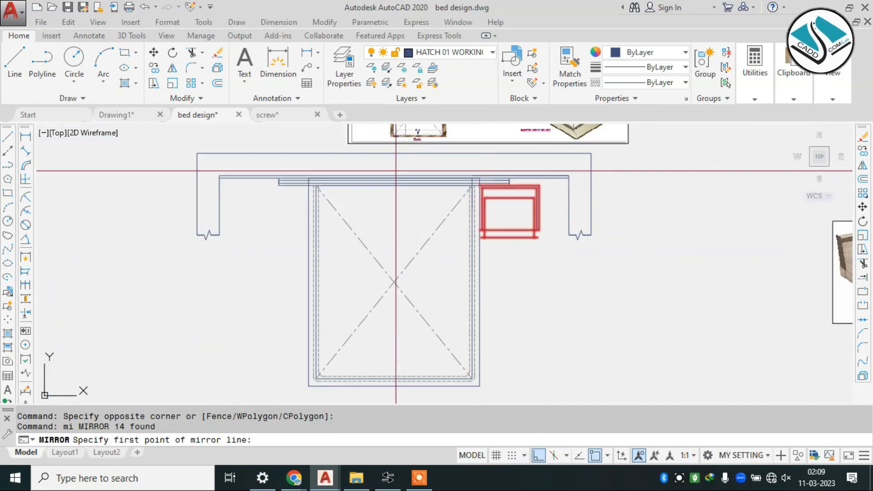
click(394, 176)
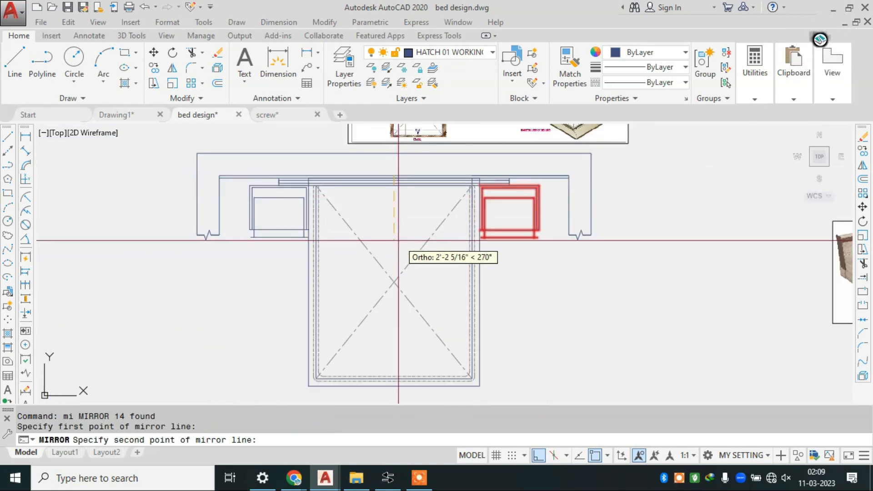
click(399, 240)
key(Return)
Shorten the bed's left outer side line so its upper end stops at the headboard's front line.
scroll(286, 182, up, 5)
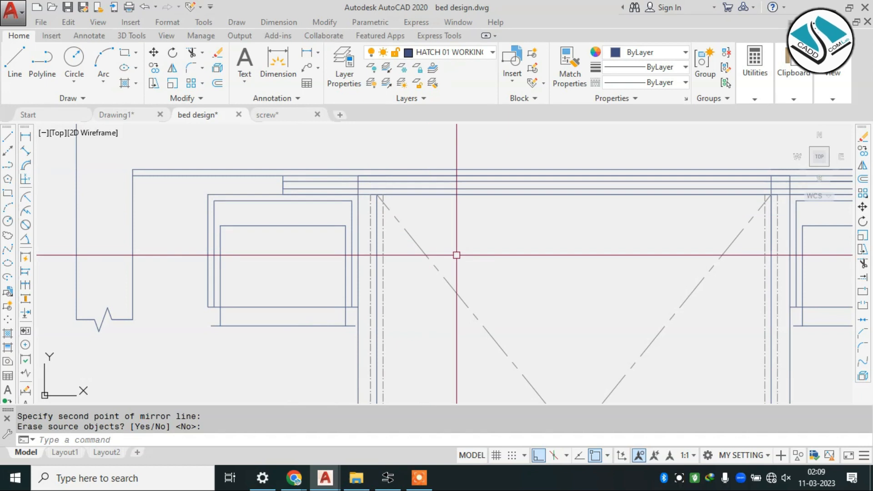
scroll(345, 180, up, 4)
click(377, 230)
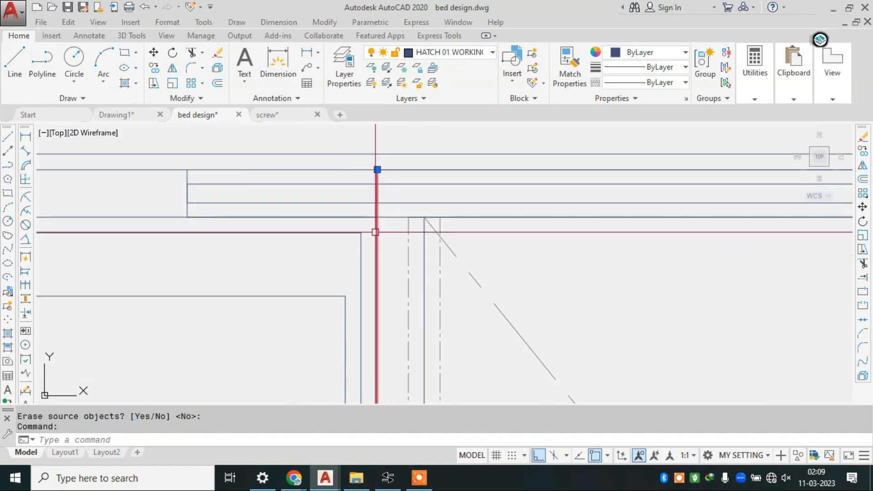
click(377, 169)
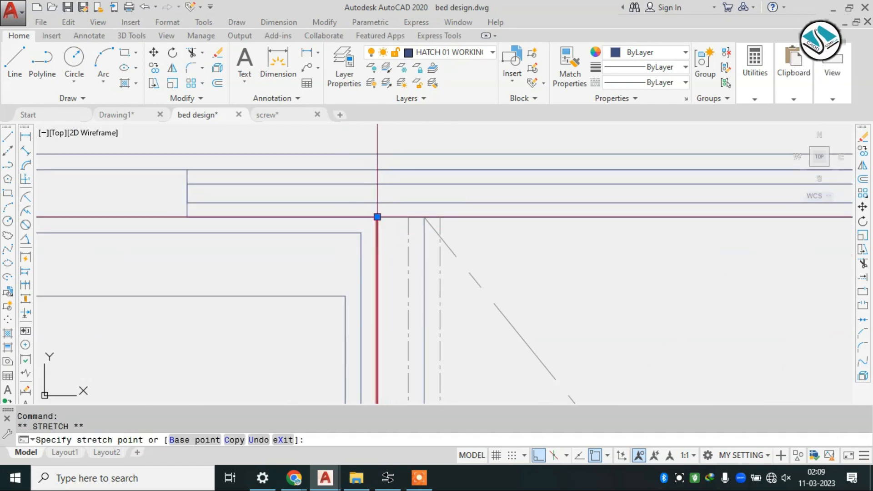
key(Escape)
scroll(468, 207, down, 4)
Shorten the bed's right inner side line so its upper end stops at the headboard's front line.
scroll(687, 191, up, 4)
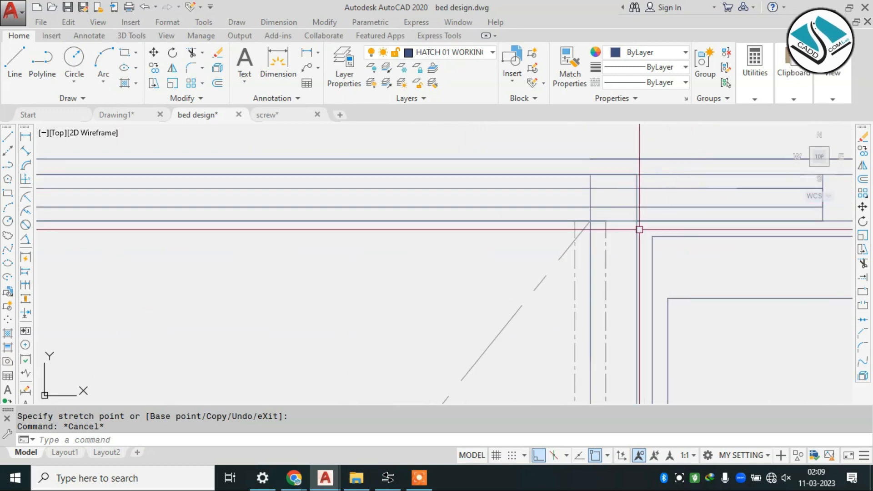
click(637, 228)
key(Escape)
scroll(547, 204, down, 3)
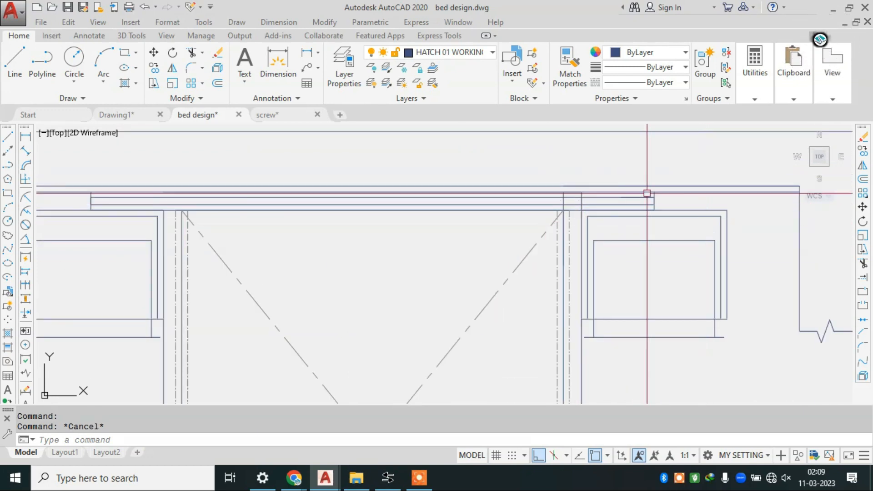
scroll(646, 193, down, 2)
scroll(273, 194, up, 2)
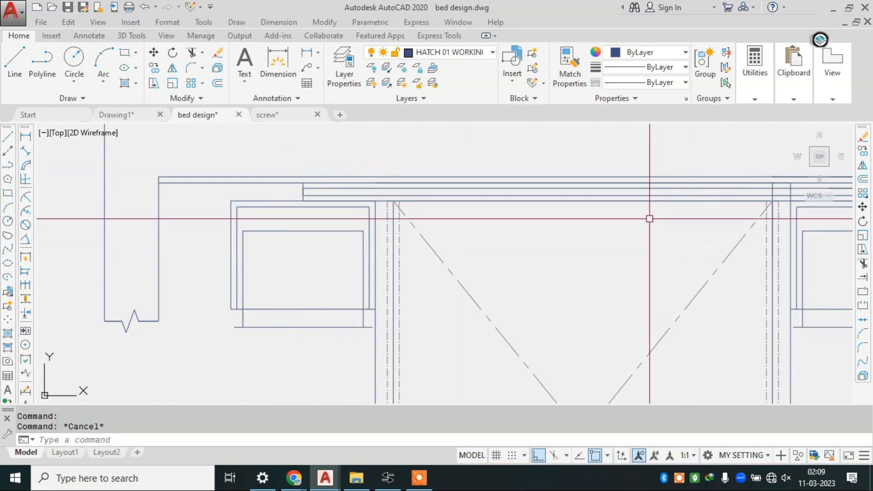
scroll(483, 226, down, 2)
scroll(569, 228, up, 3)
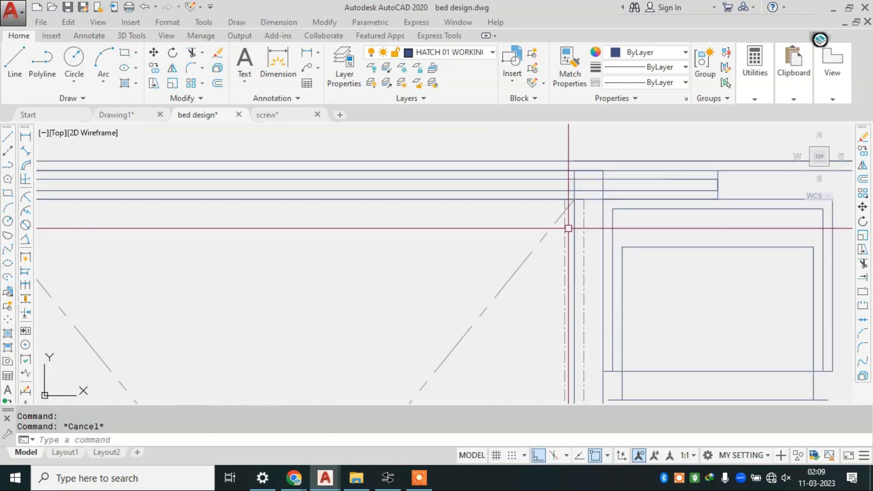
click(573, 182)
scroll(575, 181, up, 2)
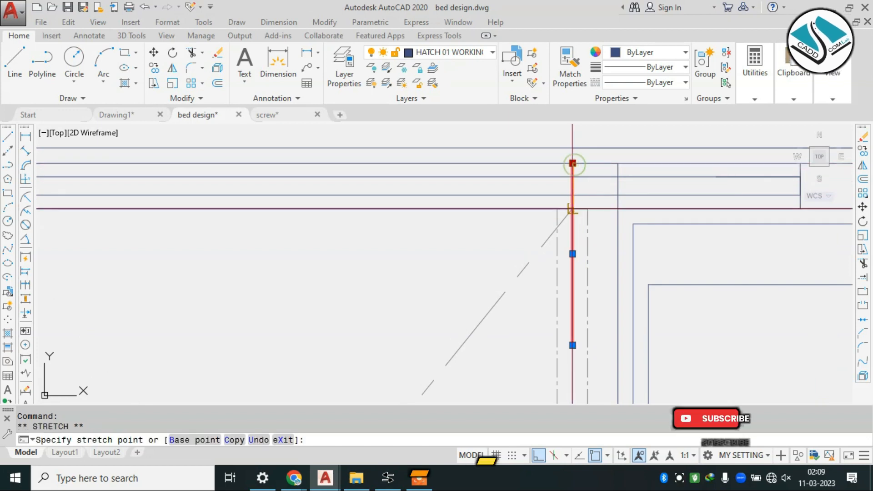
key(Escape)
scroll(519, 189, down, 2)
scroll(579, 178, up, 2)
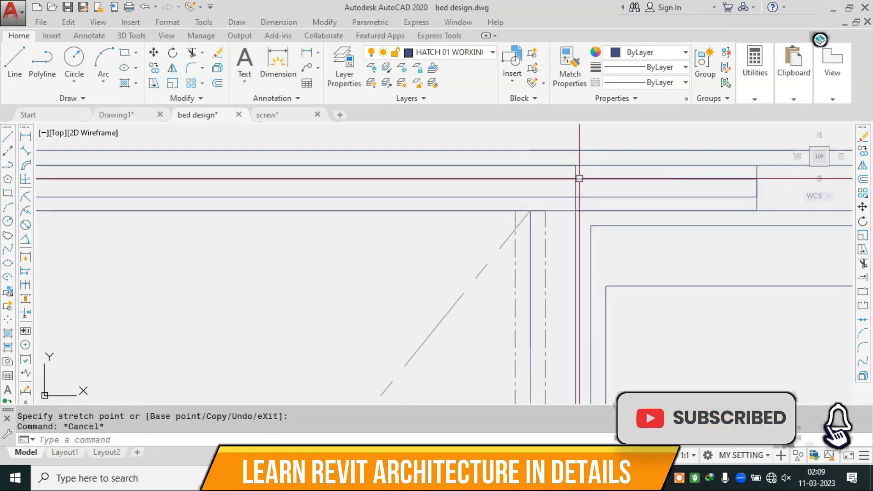
Shorten the bed's right outer side line so its upper end also meets the headboard's front line.
click(576, 170)
click(575, 165)
click(575, 208)
key(Escape)
scroll(552, 189, down, 1)
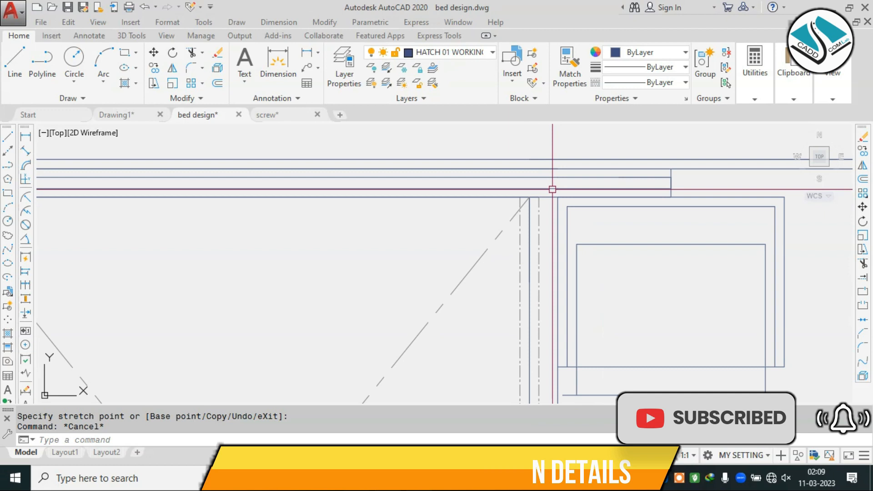
scroll(553, 189, down, 2)
key(Escape)
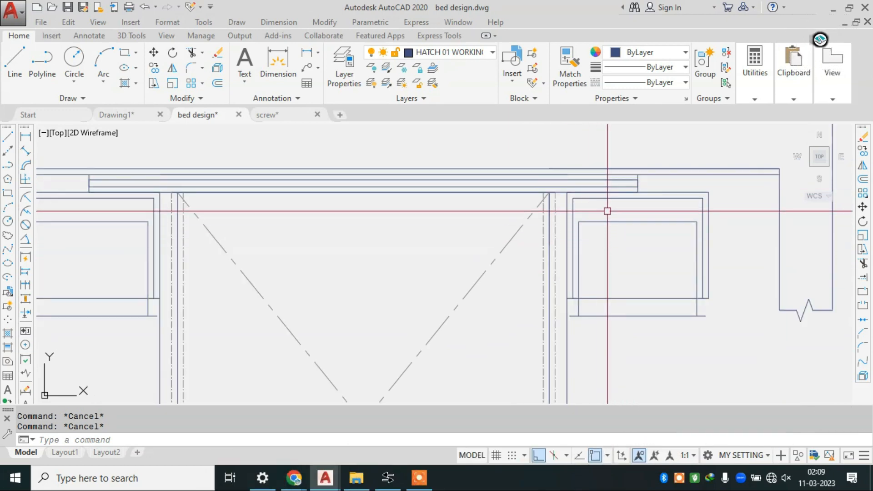
Erase the two leftover overlapping line segments along the headboard strip.
scroll(607, 212, down, 2)
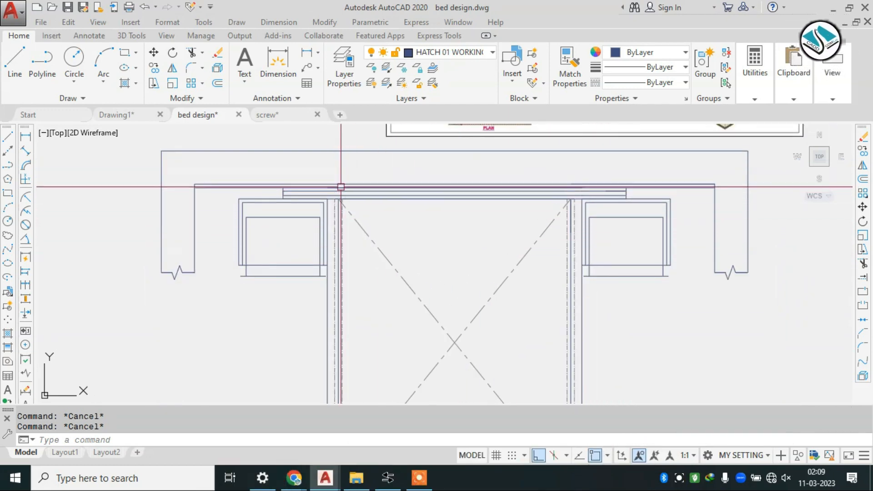
text(e)
key(Return)
scroll(342, 186, up, 2)
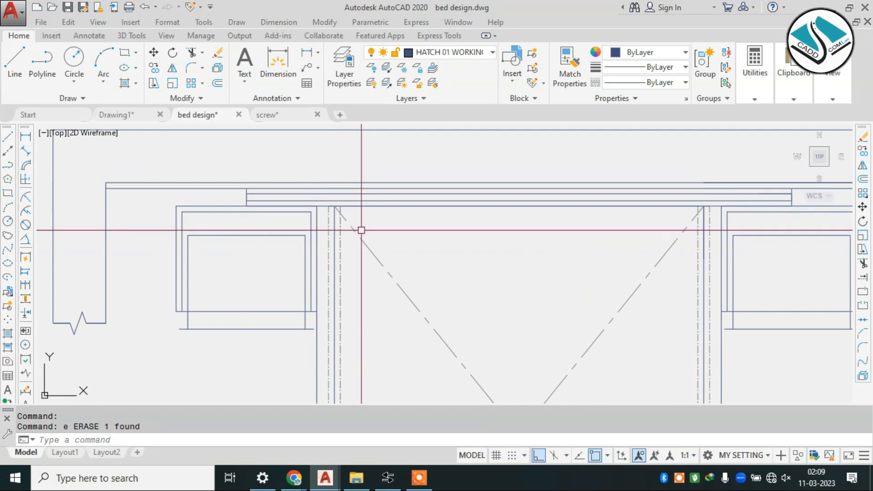
scroll(474, 207, down, 2)
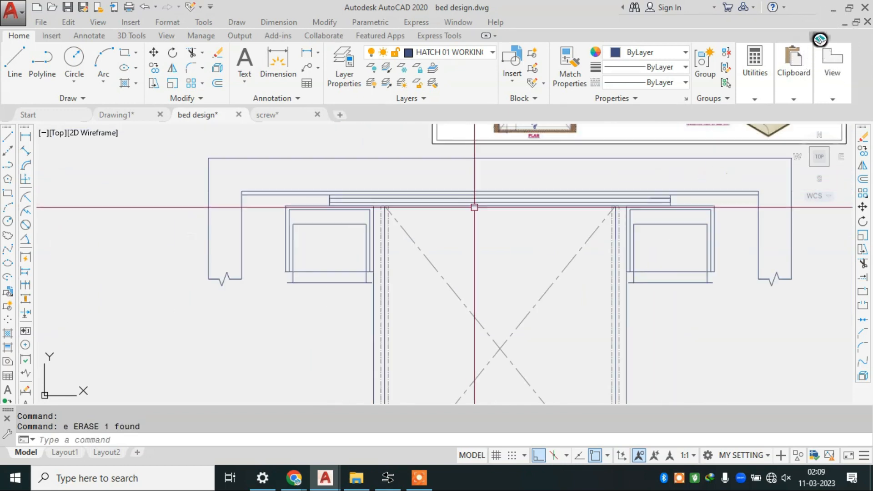
scroll(659, 199, up, 3)
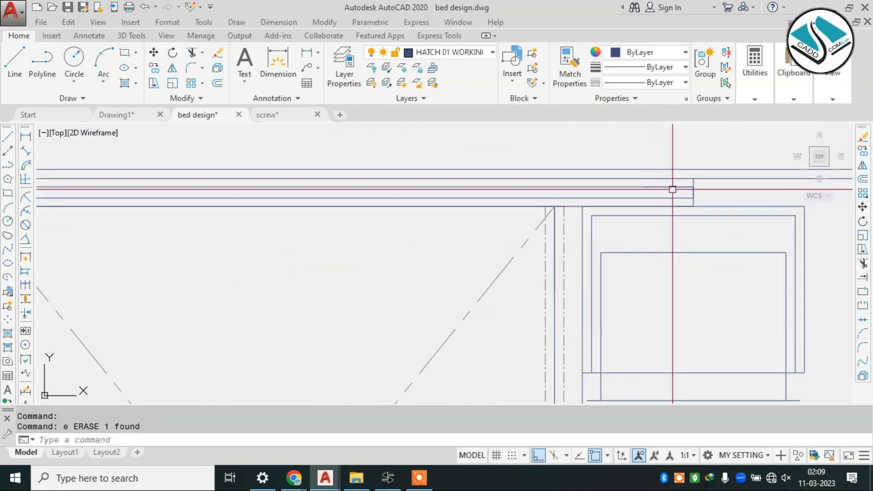
text(e)
key(Return)
scroll(687, 196, down, 3)
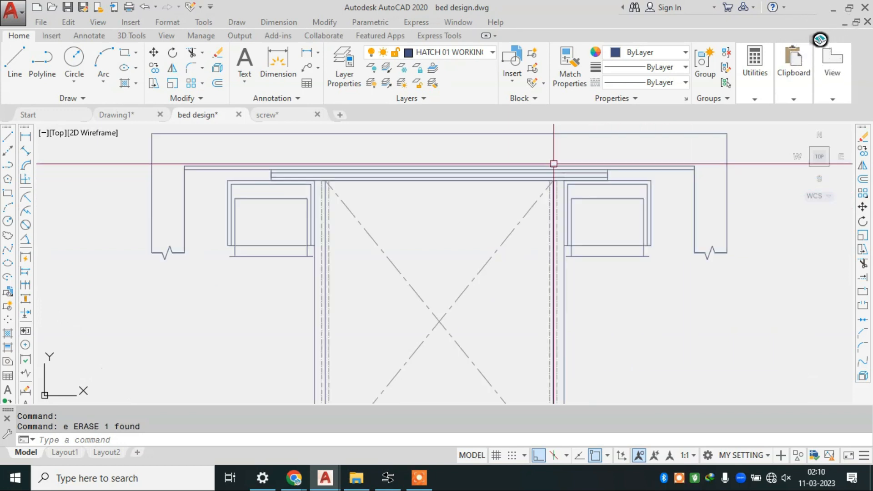
scroll(454, 191, down, 2)
key(Escape)
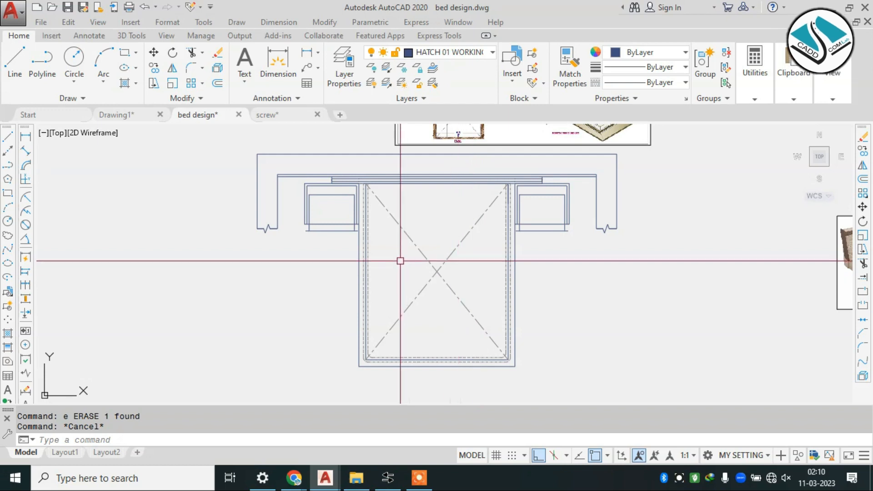
Examine the reference plan for the screws fixing the plywood to the wall behind the headboard and side units.
mouse_move(438, 250)
middle_down()
mouse_move(452, 240)
mouse_move(454, 391)
middle_up()
scroll(458, 279, up, 3)
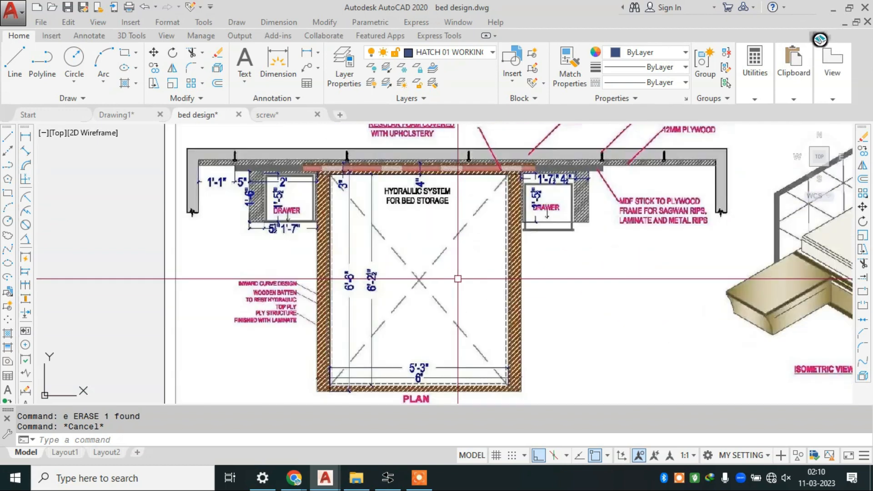
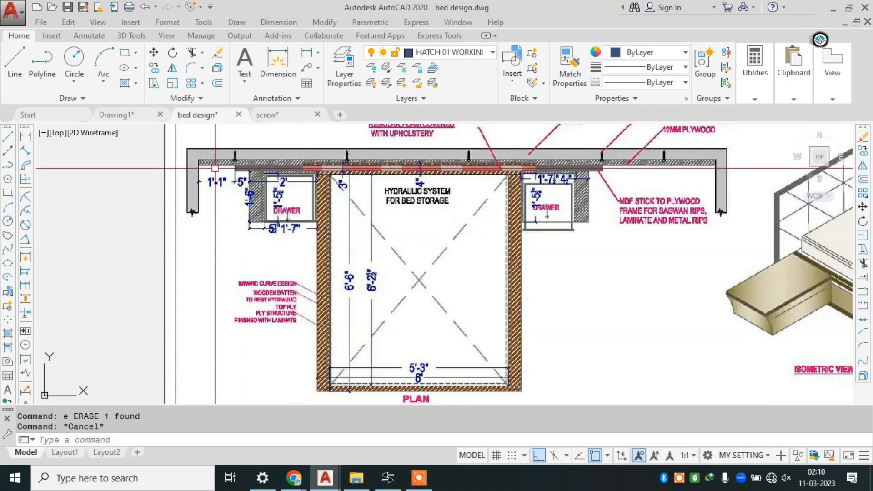
scroll(262, 154, up, 2)
middle_drag(683, 222, 480, 309)
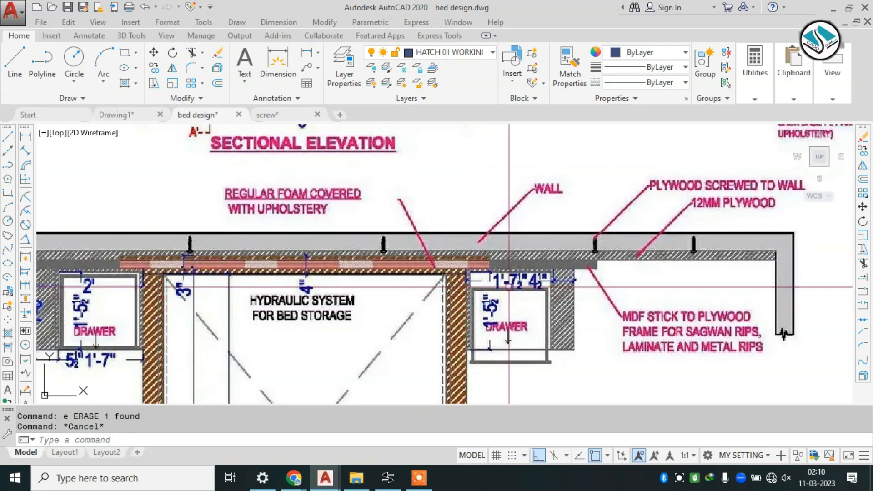
scroll(555, 255, down, 10)
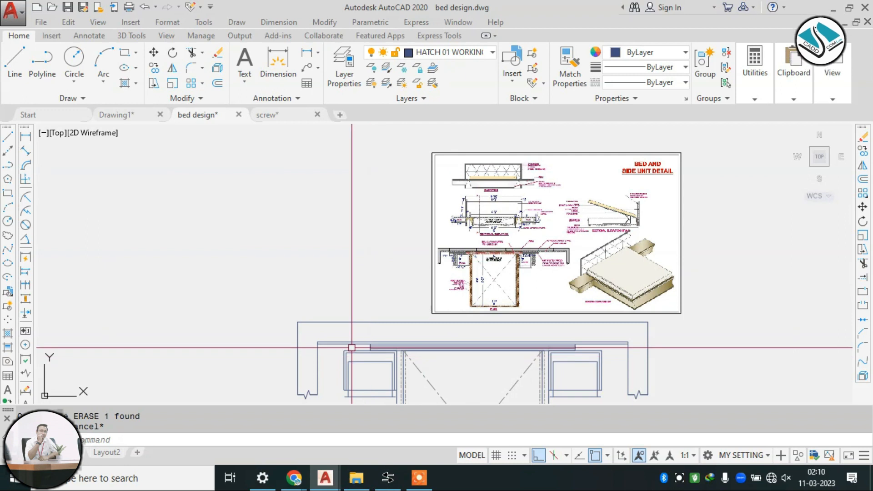
scroll(350, 345, up, 2)
scroll(342, 344, up, 4)
scroll(341, 344, down, 6)
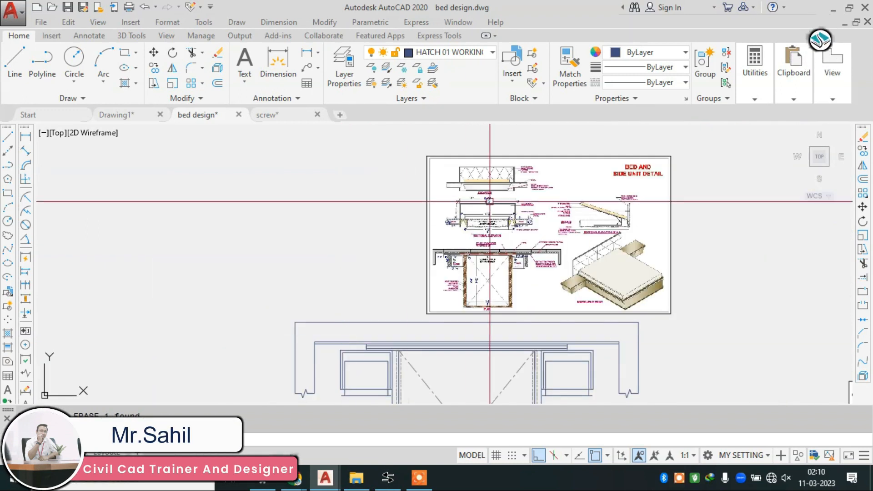
scroll(459, 246, up, 6)
scroll(424, 262, up, 3)
scroll(460, 243, down, 8)
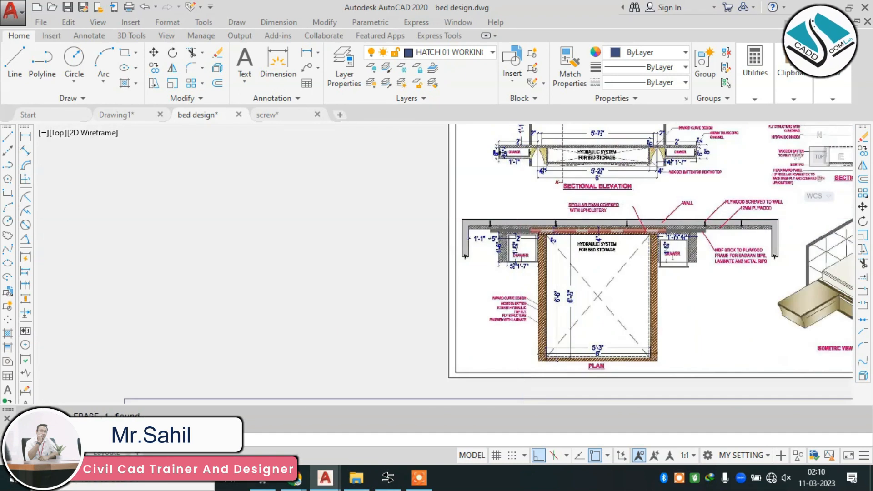
Copy the DIN571 6x55 screw from the screw drawing.
click(281, 113)
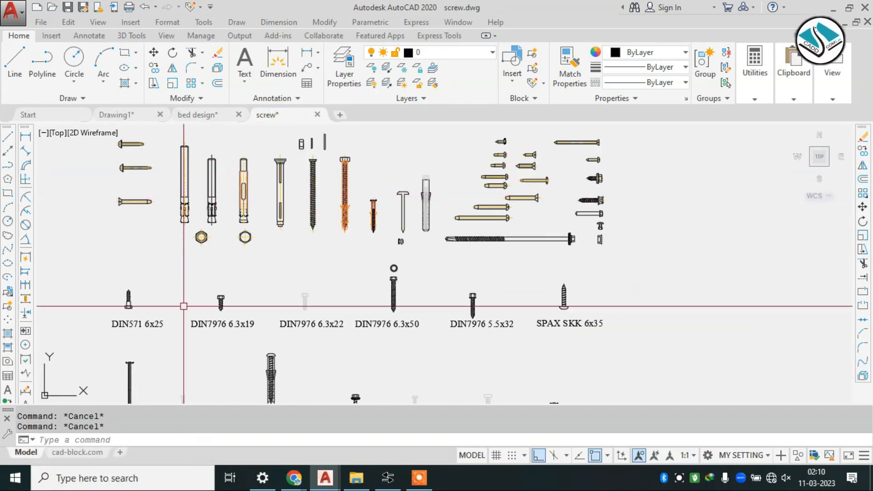
middle_drag(184, 307, 261, 182)
mouse_move(441, 279)
middle_down()
mouse_move(429, 165)
mouse_move(424, 302)
middle_up()
scroll(457, 163, up, 5)
scroll(418, 169, down, 5)
scroll(418, 169, down, 2)
scroll(393, 334, up, 6)
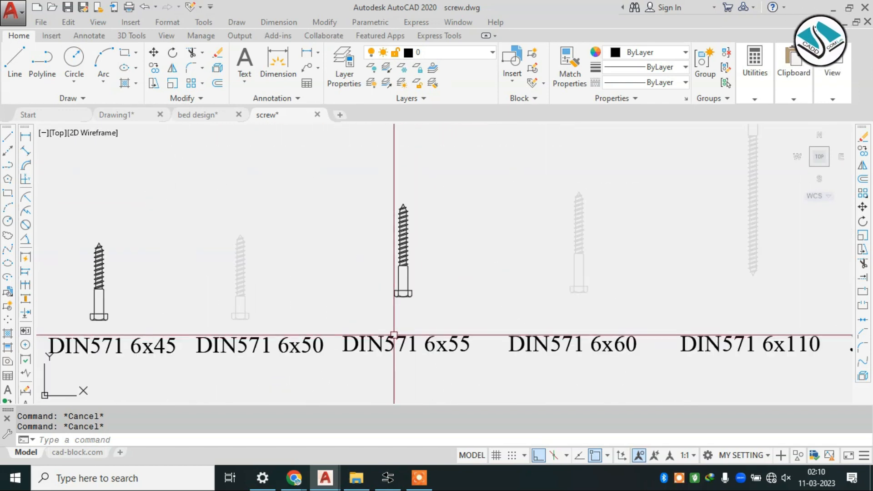
click(445, 195)
click(358, 285)
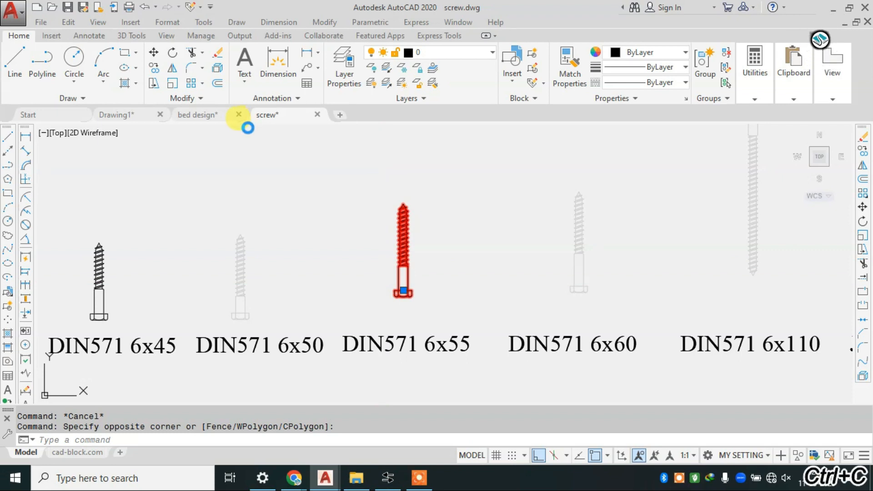
Paste the copied screw into the bed design drawing, in the empty area left of the bed plan.
click(198, 116)
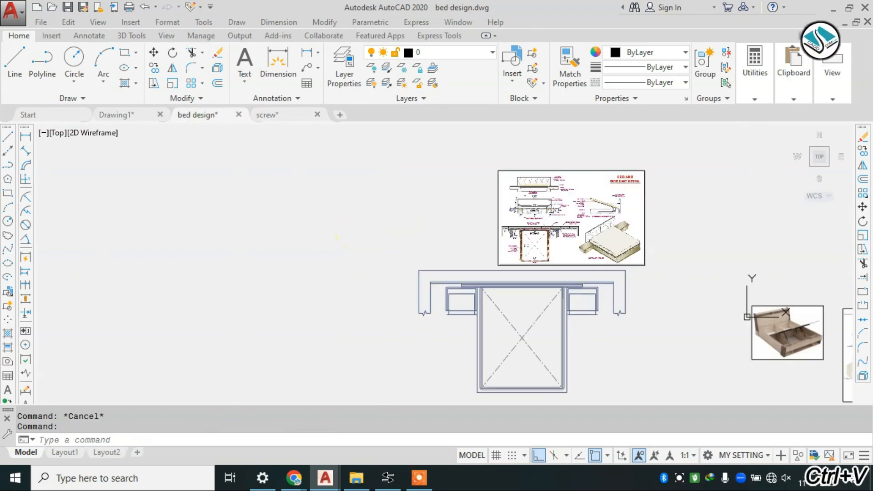
key(ctrl+v)
click(344, 272)
Scale the pasted screw down from a base point at its head to suit the wall thickness.
click(306, 275)
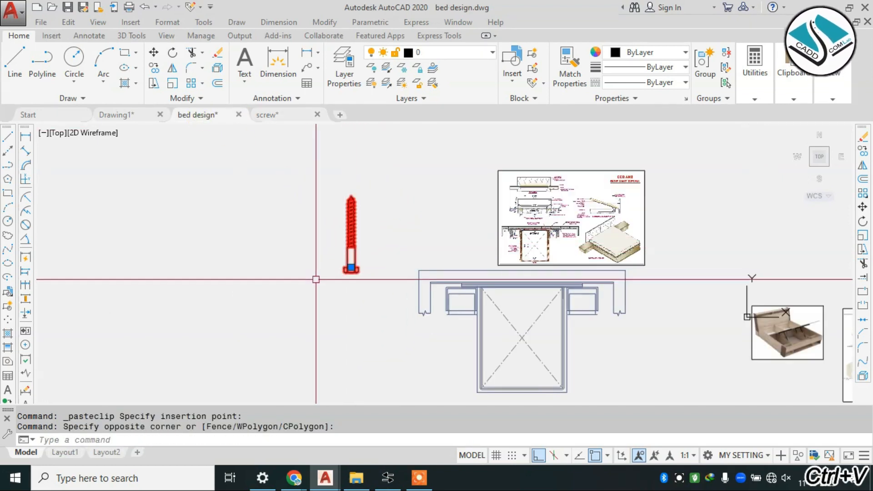
click(349, 269)
text(sc)
key(Return)
click(349, 271)
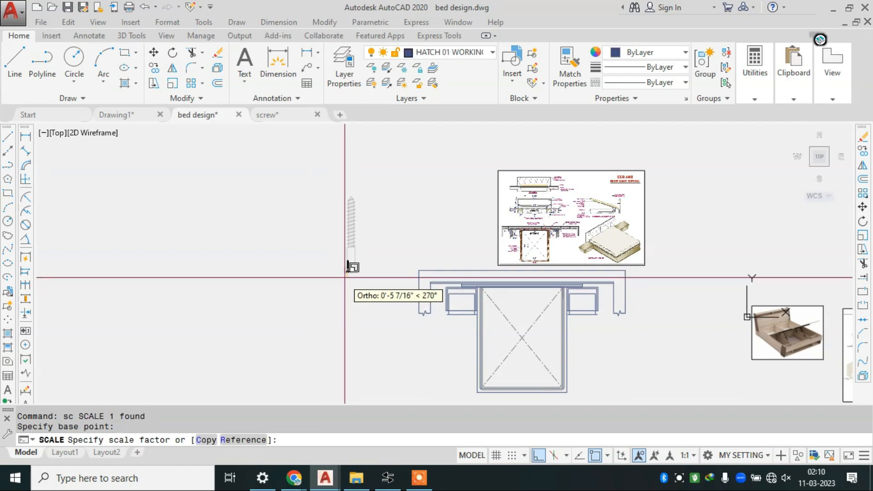
click(350, 274)
Move the screw from the empty area onto the wall-side plywood strip, just outside the left side unit of the bed plan.
scroll(346, 275, up, 5)
click(378, 237)
click(320, 279)
text(m)
key(Return)
click(346, 264)
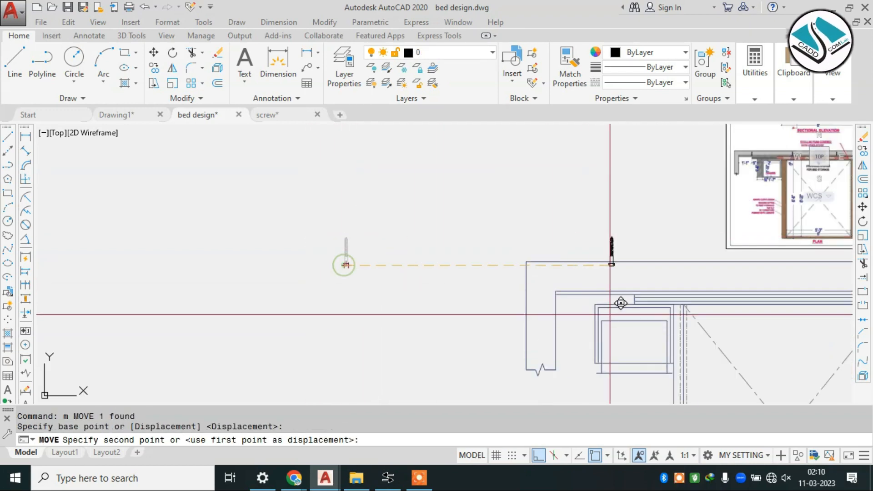
scroll(612, 259, up, 4)
click(545, 457)
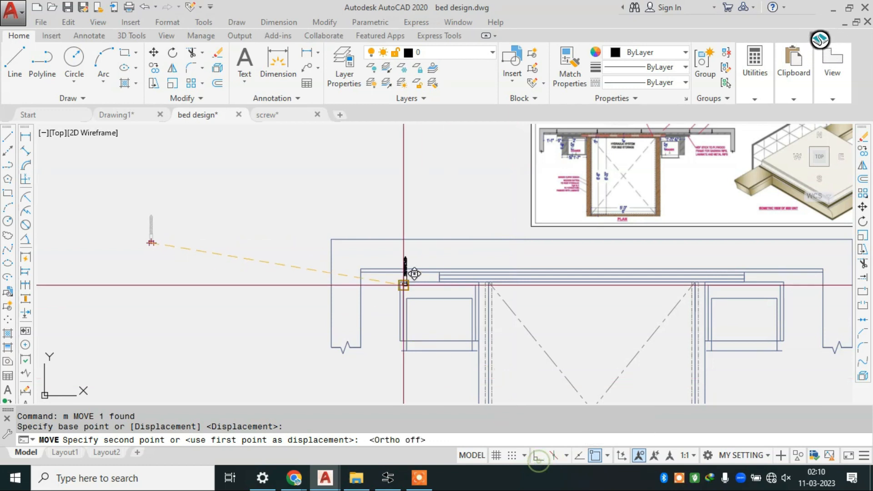
scroll(335, 254, up, 4)
key(Escape)
Scale the screw down further from a base point beside its thread to suit the plywood strip.
click(355, 273)
click(303, 190)
text(s)
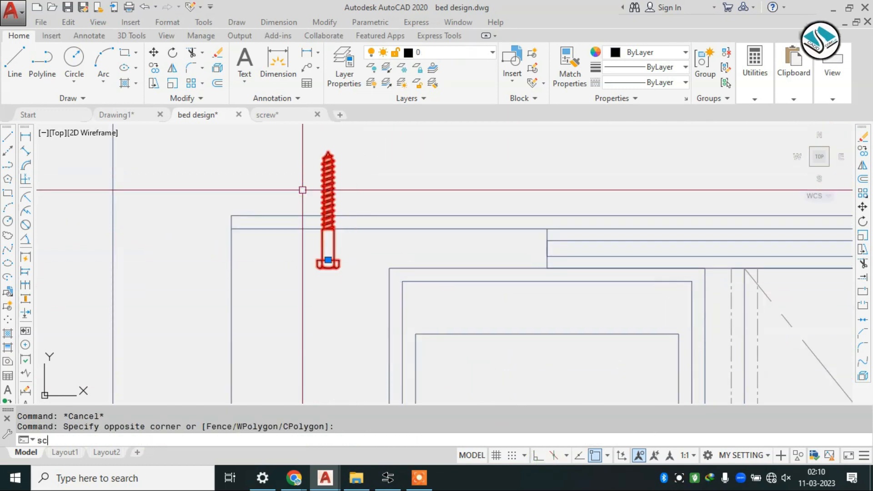
text(c)
key(Return)
click(318, 201)
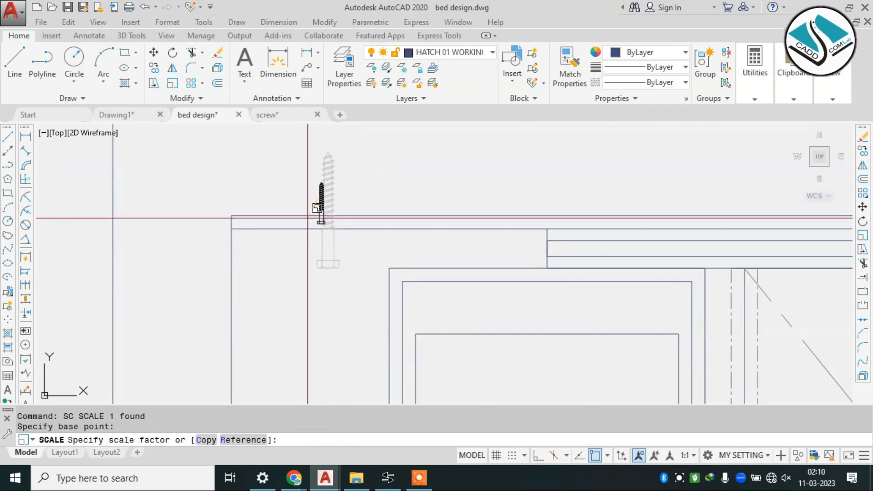
click(309, 211)
Move the screw so its head sits just inside the plywood strip with the thread in the wall, following the reference plan.
scroll(346, 227, down, 5)
scroll(494, 244, down, 2)
scroll(591, 191, up, 7)
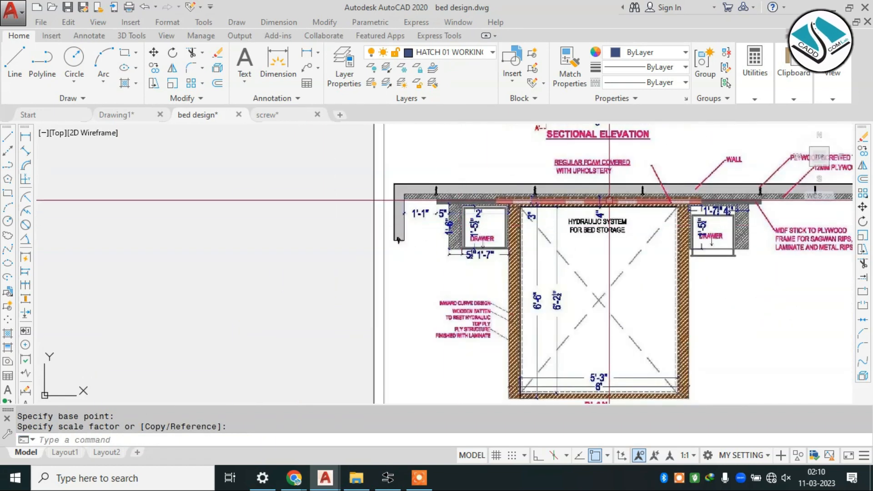
scroll(502, 203, down, 4)
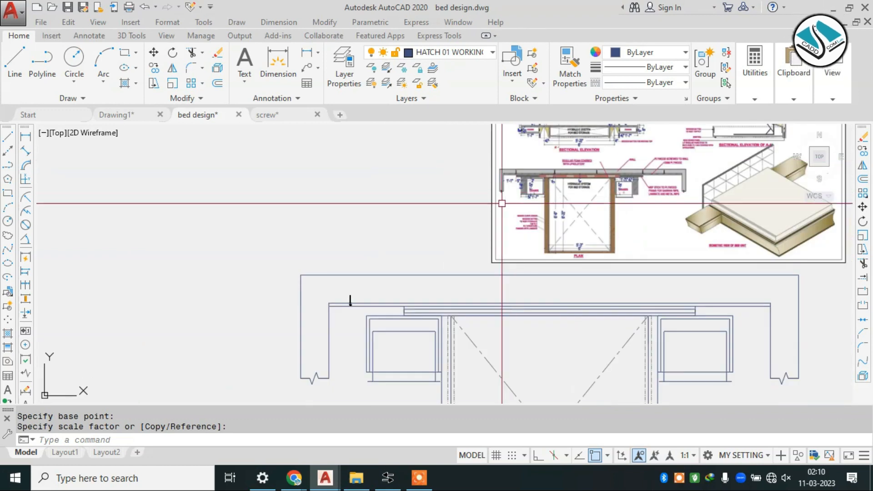
scroll(349, 315, up, 6)
click(289, 249)
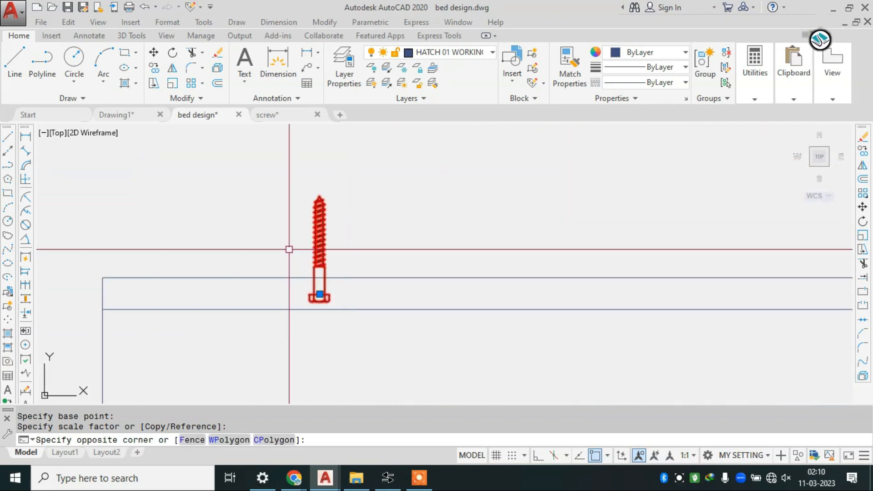
text(m)
key(space)
scroll(323, 299, up, 3)
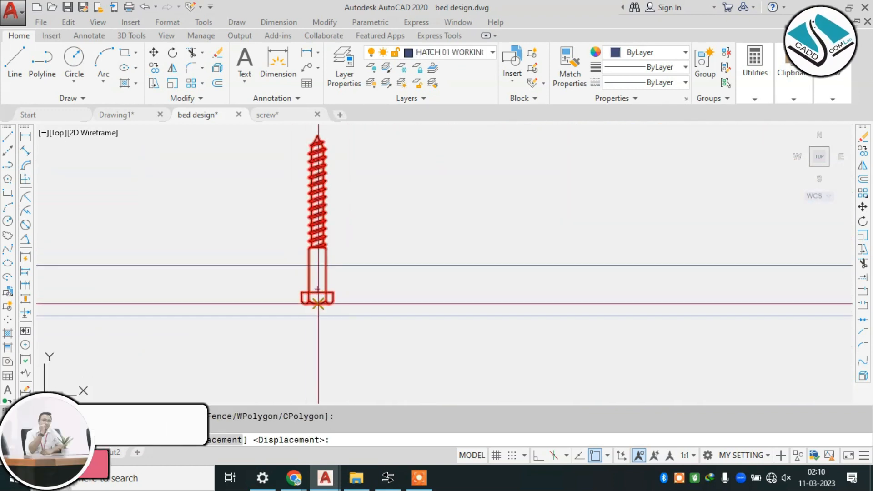
scroll(318, 304, down, 6)
scroll(440, 143, up, 5)
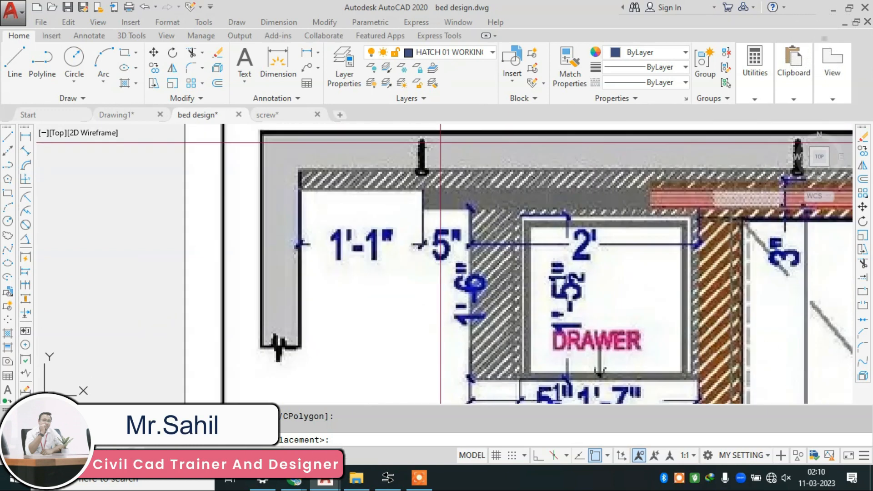
scroll(441, 142, up, 2)
scroll(364, 218, down, 2)
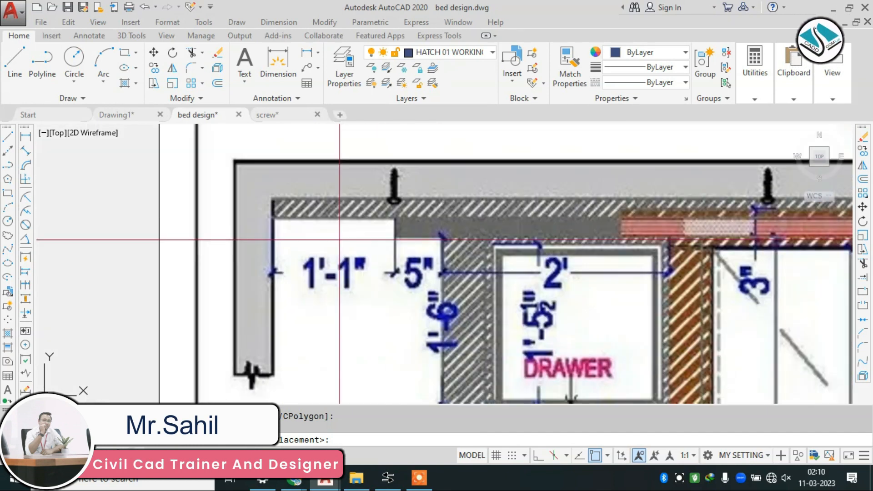
scroll(339, 239, down, 4)
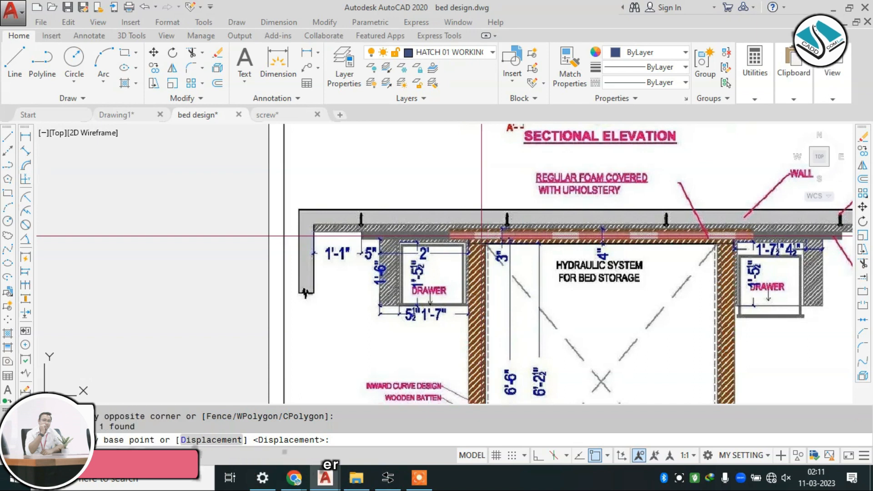
scroll(357, 229, up, 4)
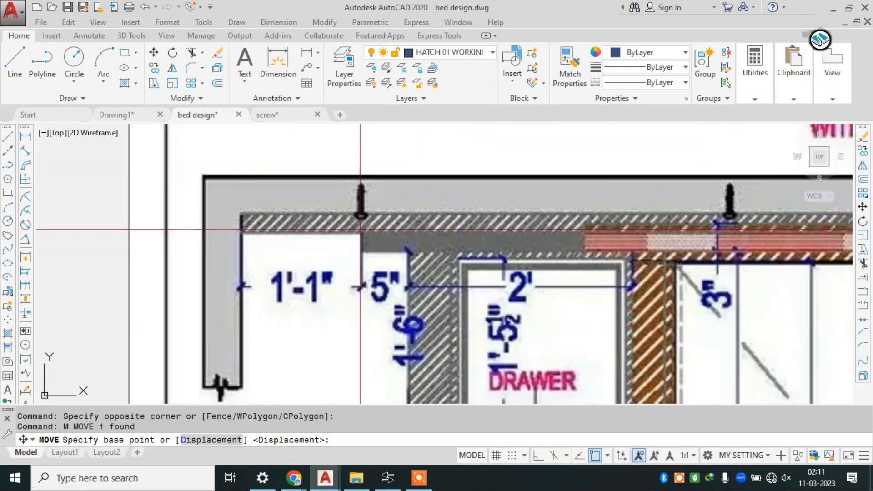
scroll(361, 232, down, 5)
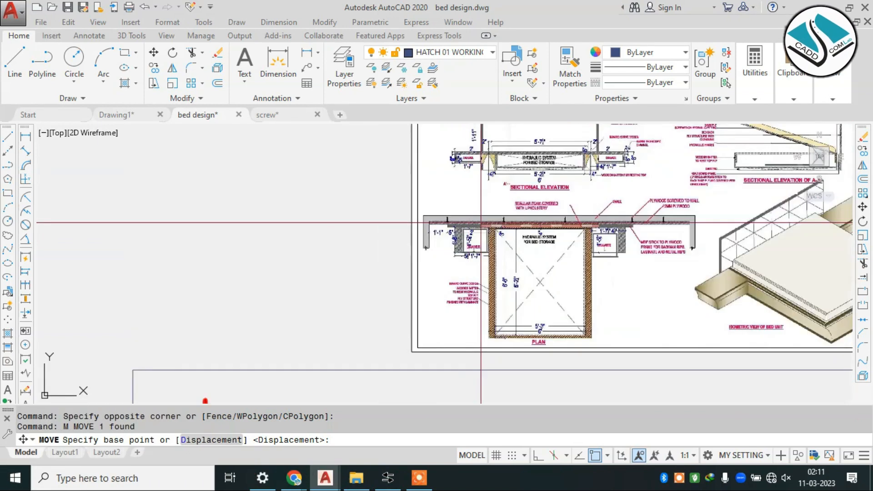
scroll(382, 283, up, 5)
scroll(390, 269, up, 8)
click(348, 315)
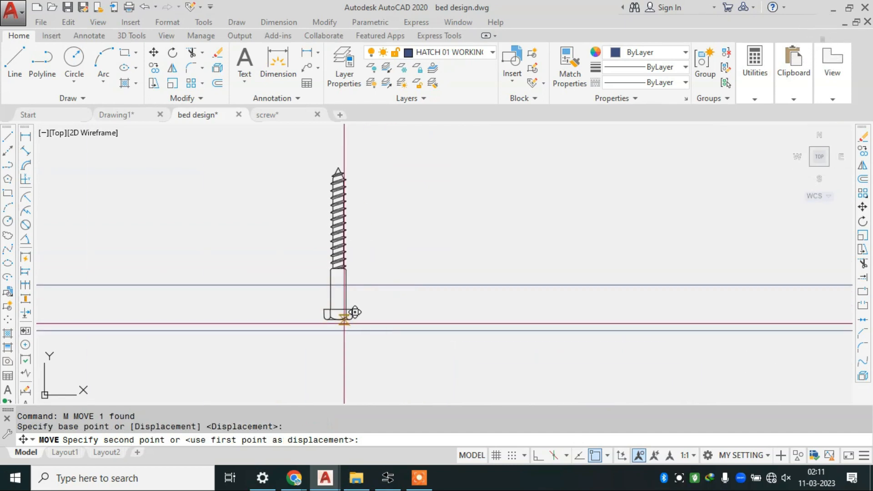
click(344, 300)
scroll(359, 279, down, 6)
key(Escape)
Copy the screw horizontally to two freehand positions along the wall behind the headboard, with Ortho on.
scroll(368, 249, up, 2)
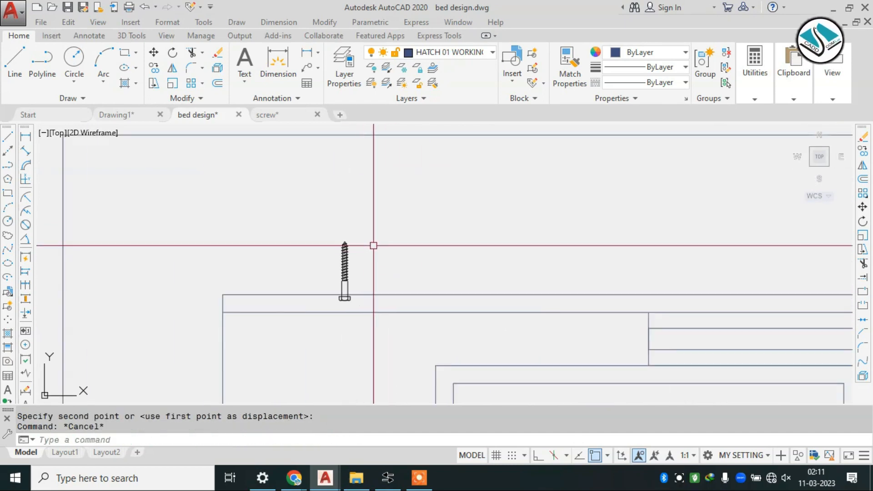
click(386, 238)
click(273, 265)
text(c)
key(Return)
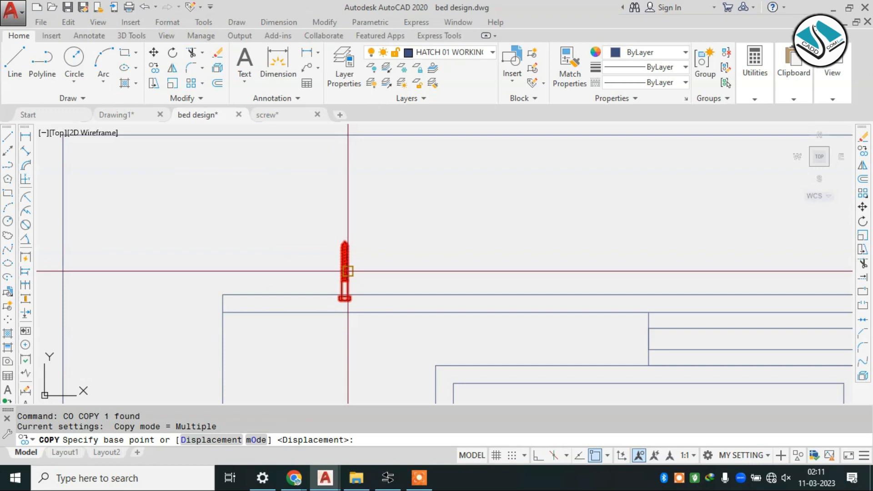
click(345, 266)
scroll(289, 257, down, 3)
click(538, 456)
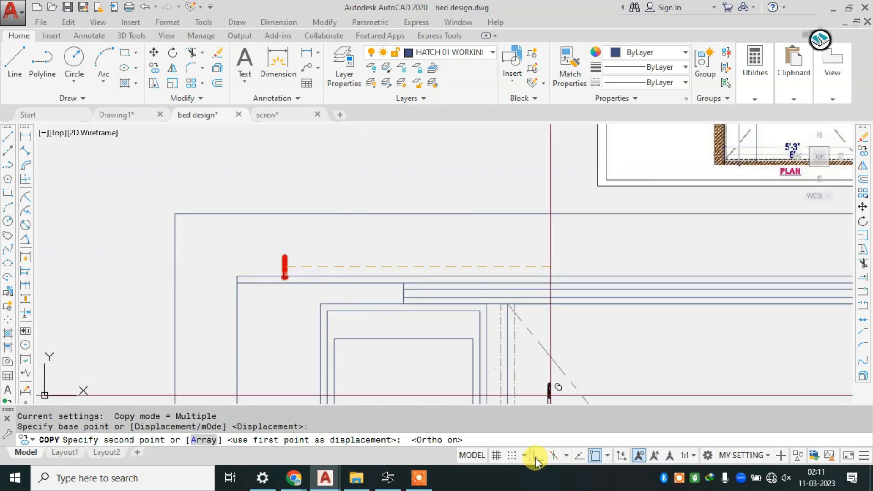
scroll(611, 283, up, 2)
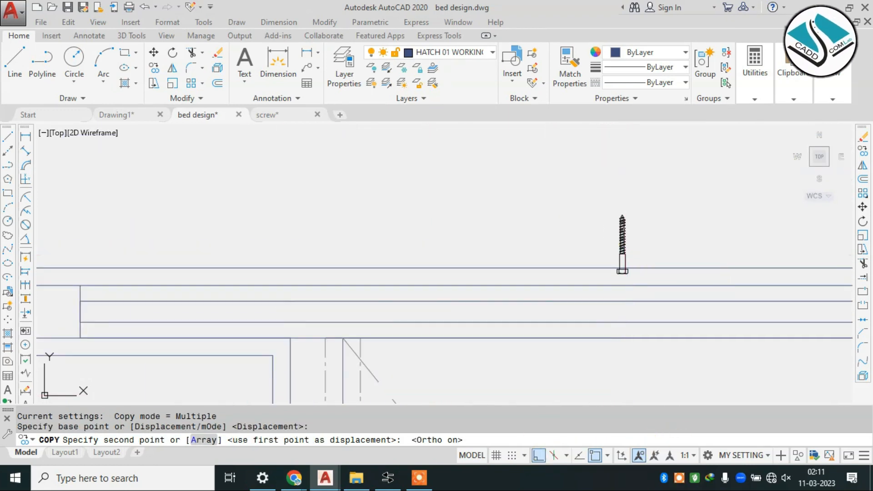
click(621, 257)
scroll(621, 257, down, 3)
scroll(546, 244, up, 3)
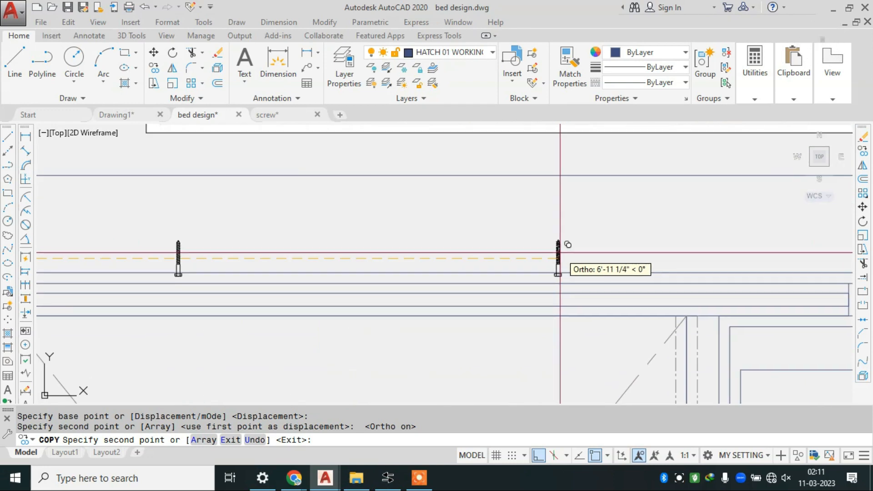
scroll(560, 252, down, 4)
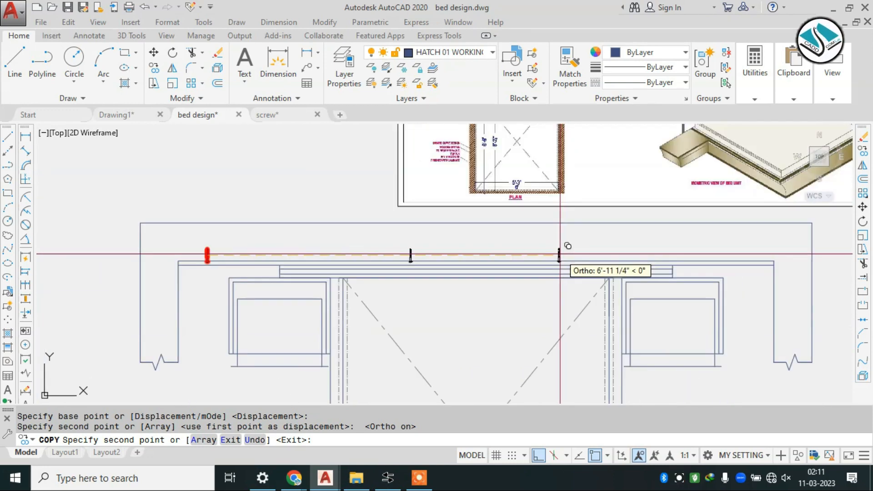
click(550, 255)
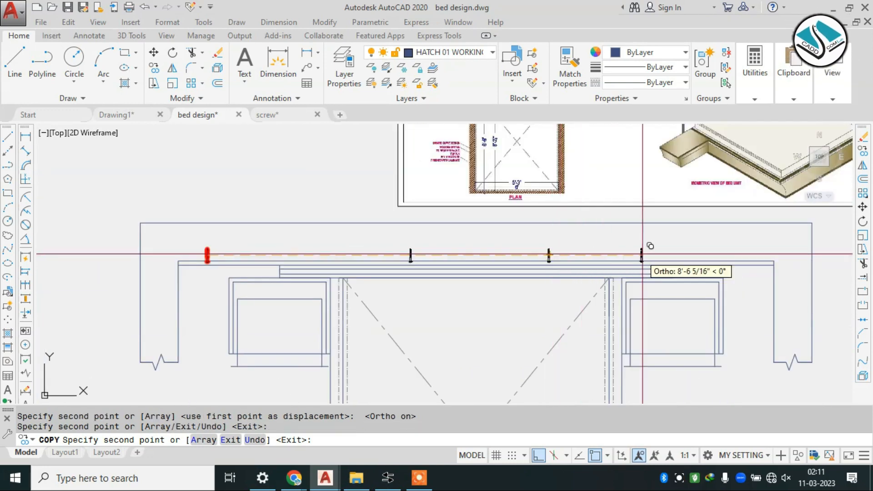
scroll(655, 255, up, 4)
scroll(590, 248, down, 2)
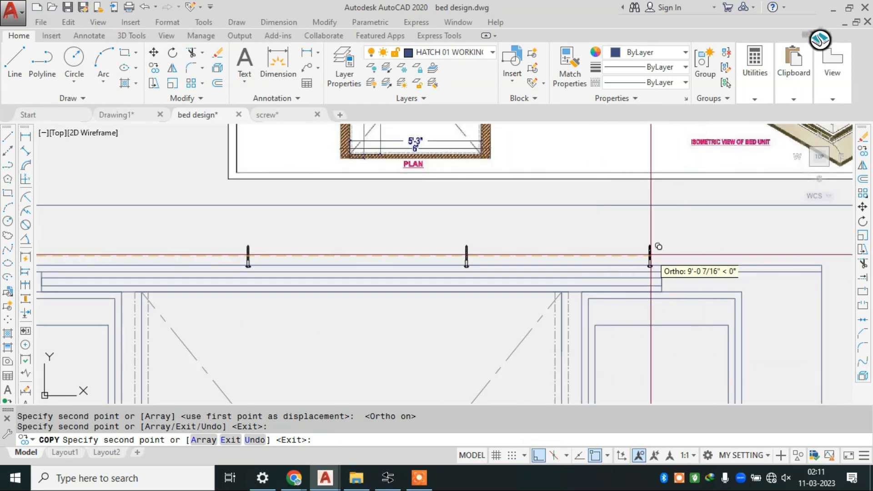
scroll(597, 249, down, 2)
key(Escape)
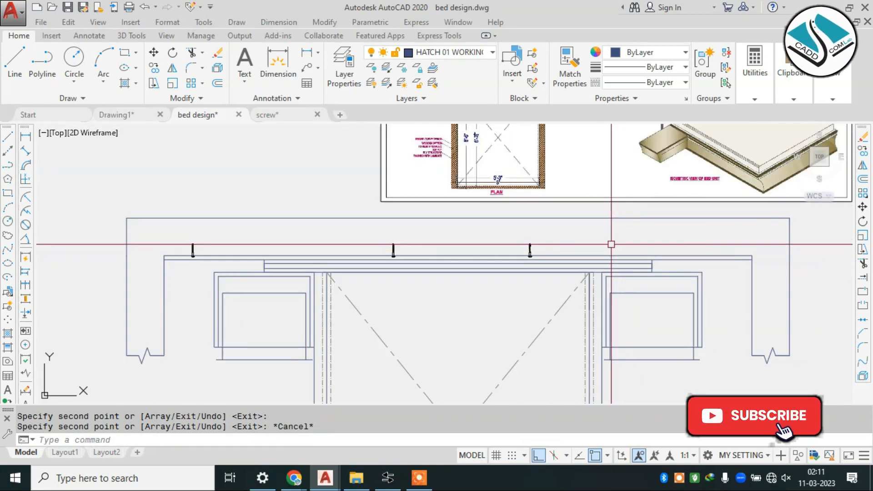
Erase the two screw copies behind the headboard.
click(565, 234)
click(382, 251)
text(e)
key(Return)
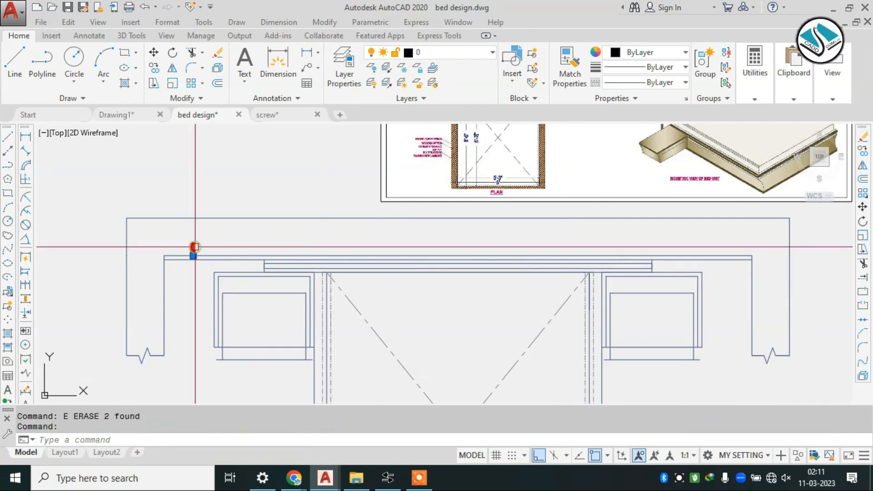
Copy the left screw as a fitted array of 5 items, ending near the right end of the plywood strip.
text(co)
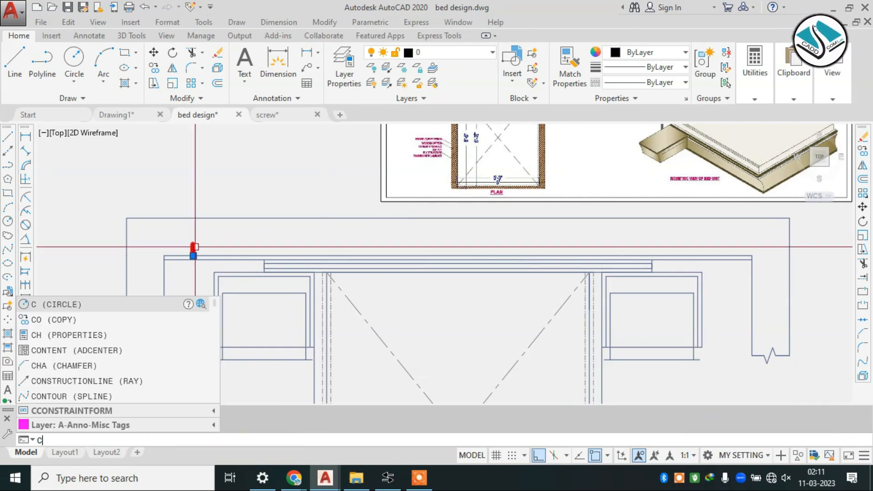
key(Return)
scroll(202, 252, up, 3)
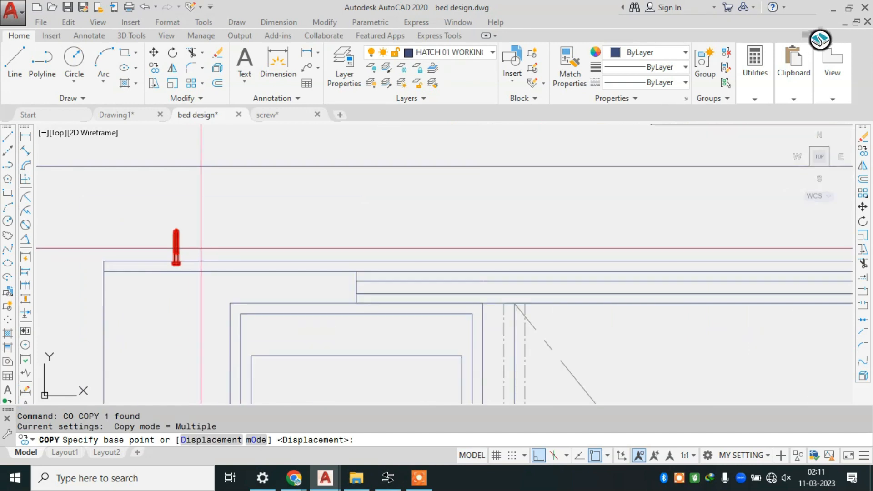
click(176, 243)
scroll(195, 257, down, 4)
click(206, 440)
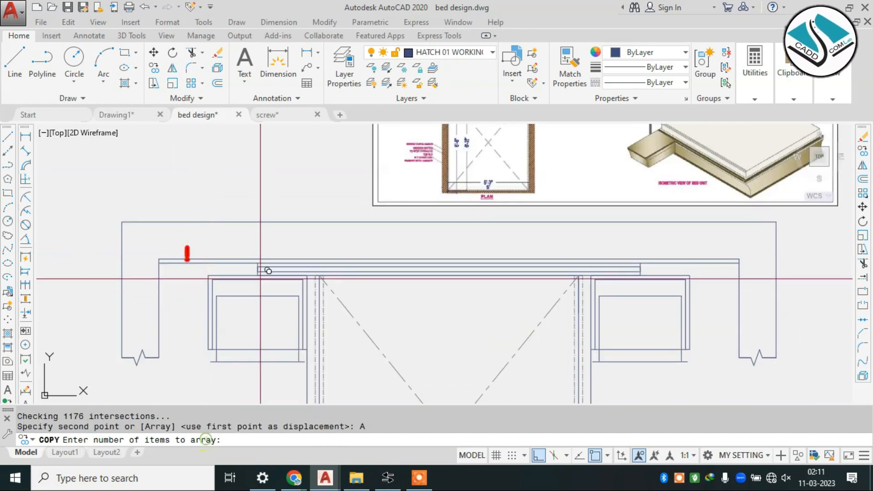
text(5)
key(Return)
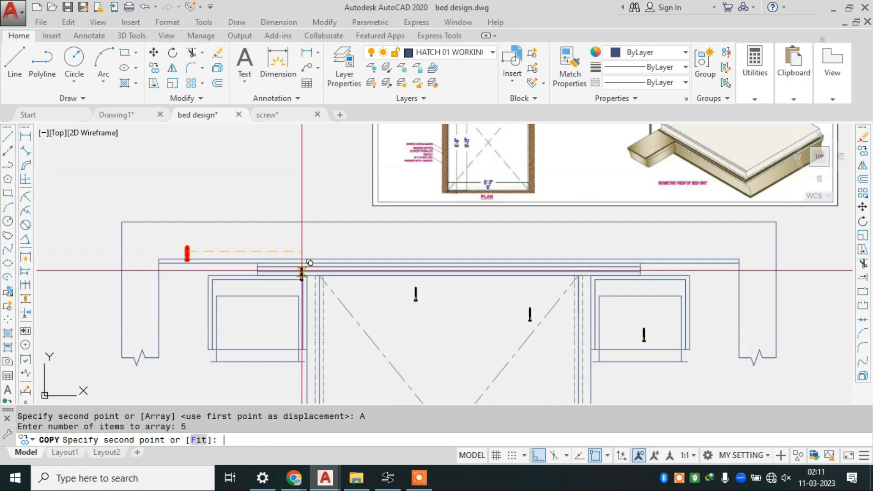
click(195, 440)
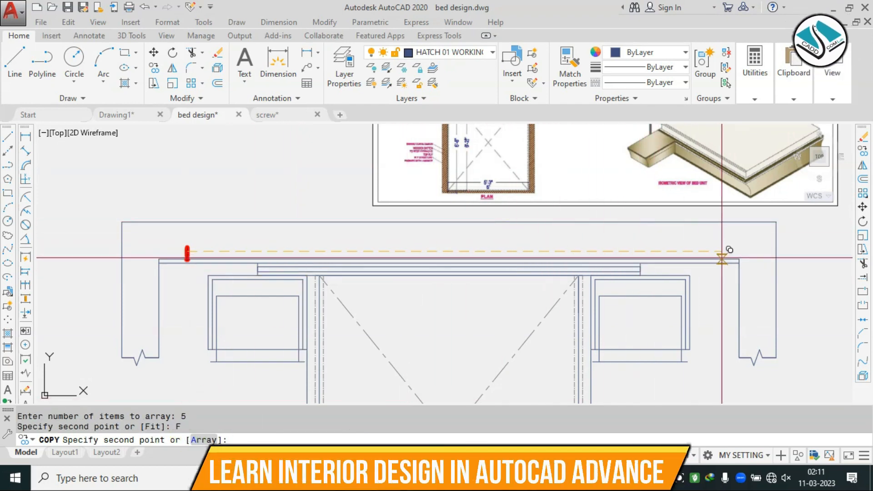
scroll(728, 250, up, 2)
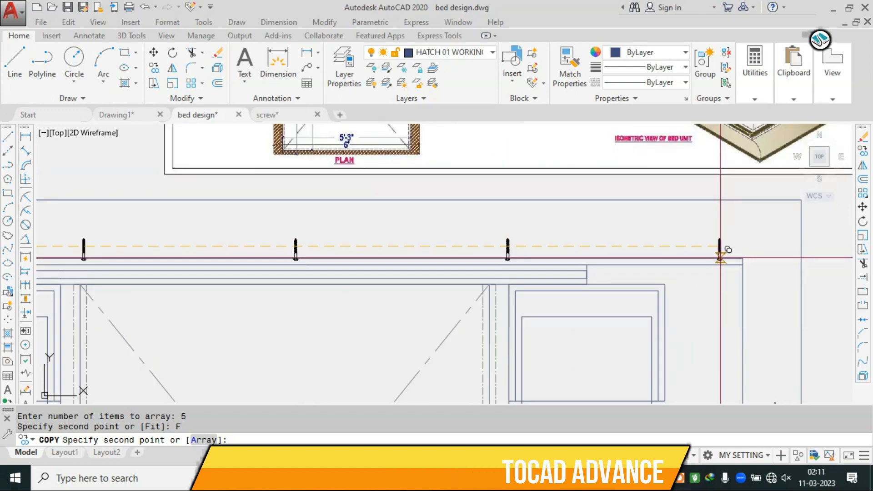
scroll(725, 249, up, 2)
click(718, 242)
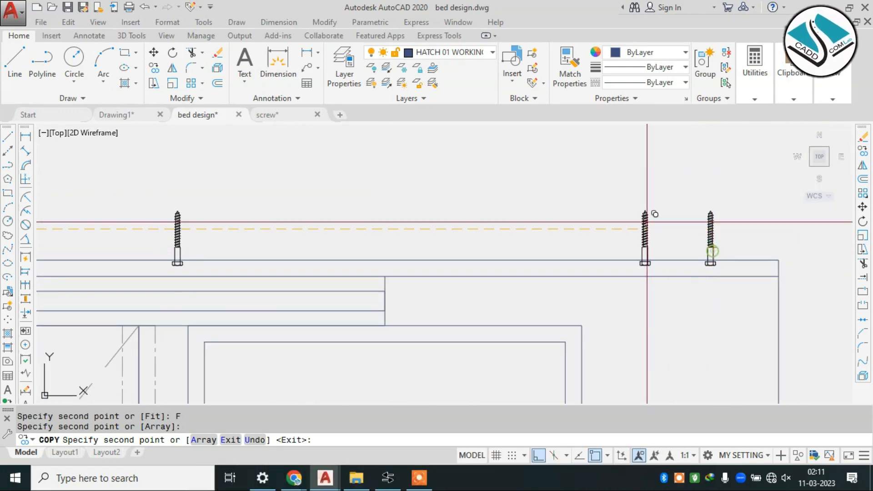
key(Escape)
Compare the row of wall-fixing screws with the screws and hatched areas in the reference plan.
scroll(575, 253, down, 5)
scroll(277, 254, up, 5)
scroll(273, 248, down, 5)
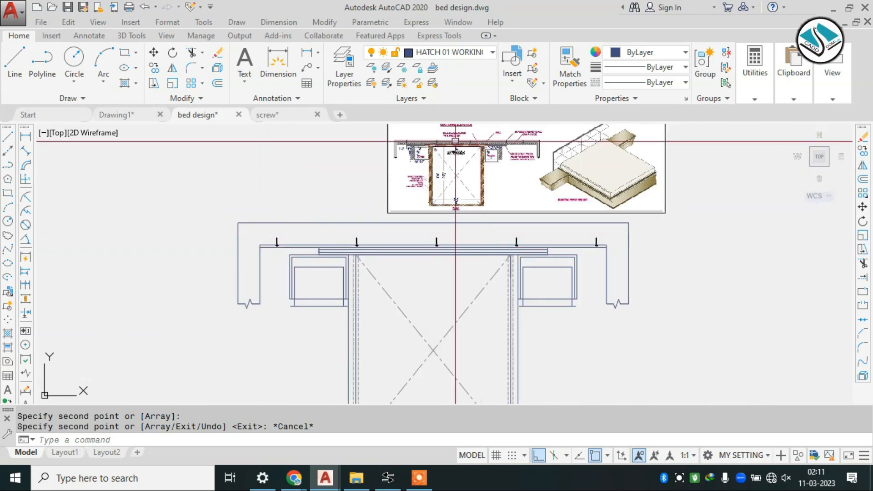
scroll(452, 138, up, 5)
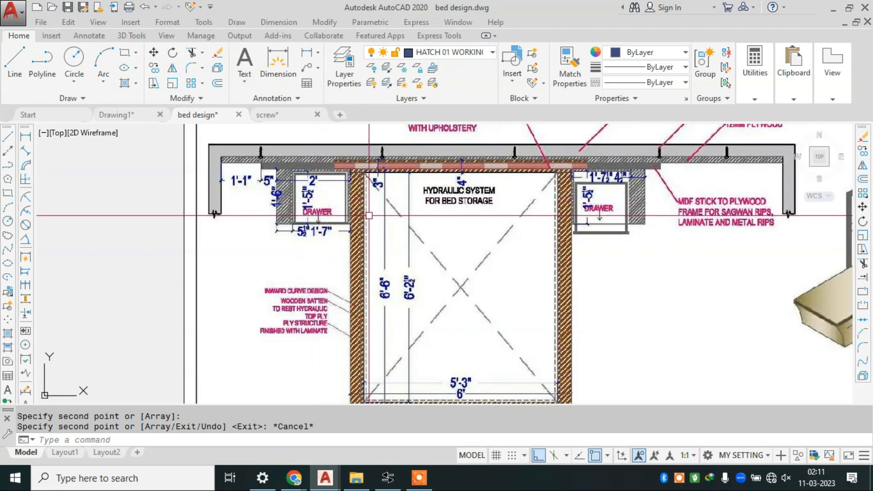
scroll(232, 157, up, 2)
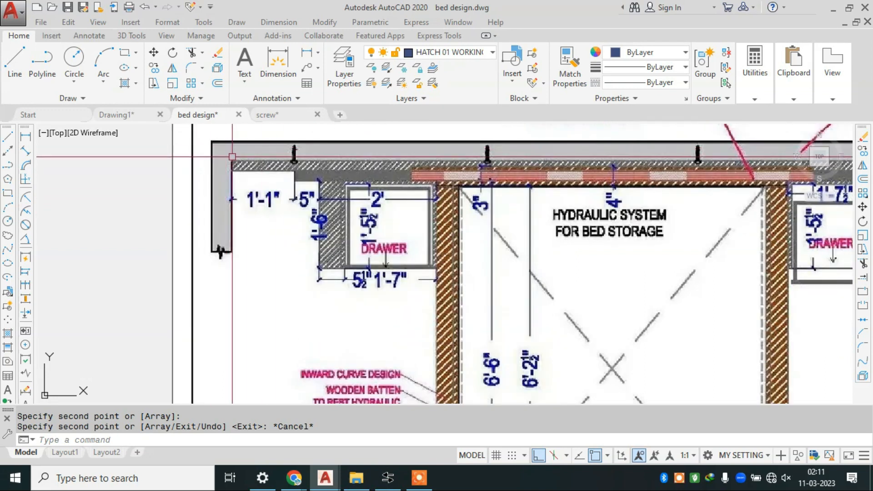
scroll(394, 303, down, 5)
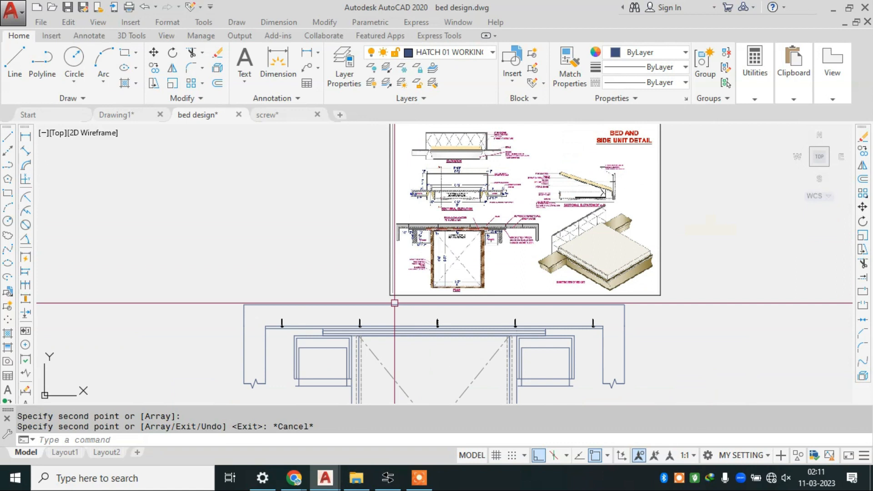
Start a hatch in the U-shaped wall around the bed head with the ANSI32 pattern.
middle_drag(395, 303, 374, 229)
scroll(308, 238, up, 2)
key(Escape)
text(h)
key(Return)
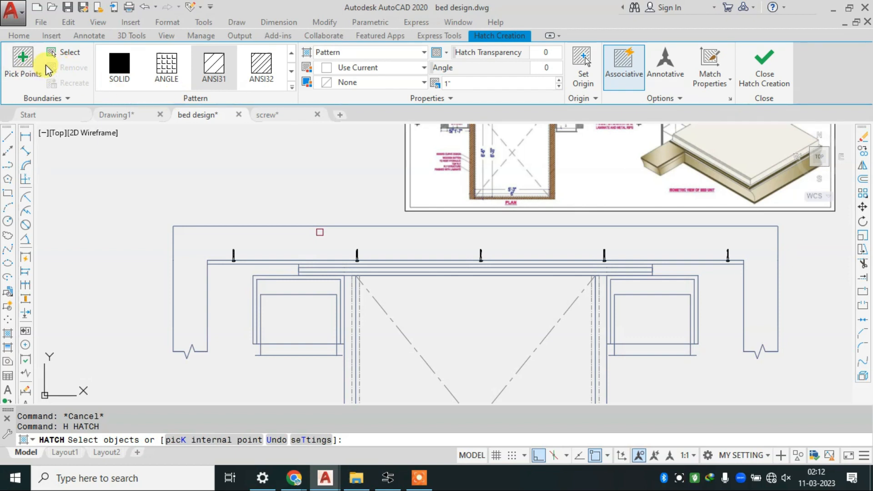
click(263, 69)
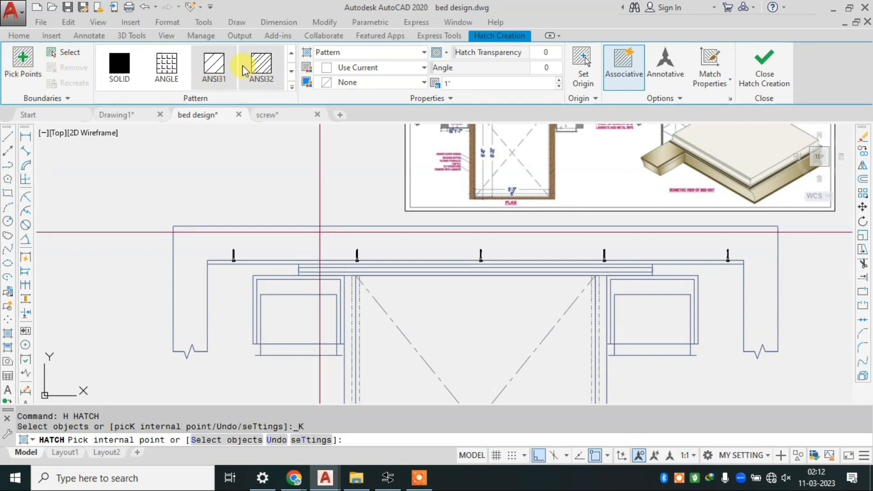
click(239, 234)
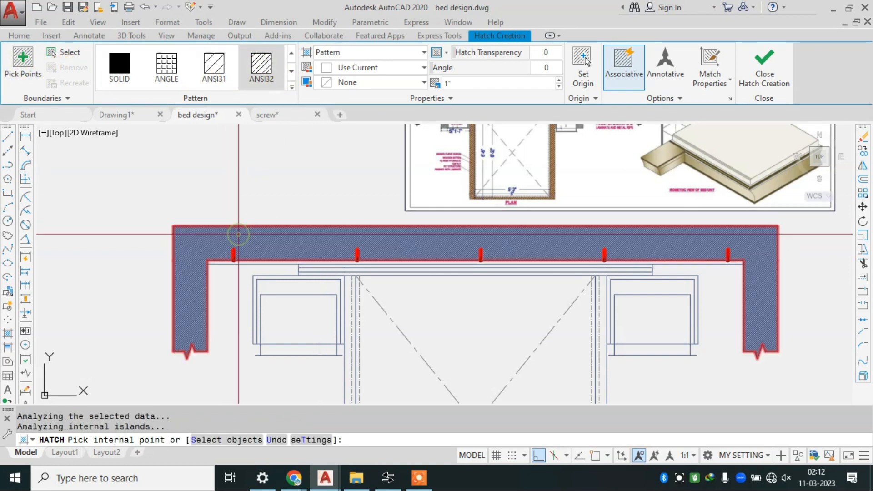
Try the wall hatch in colour 205,105,40 at scales of 10, 6 and 5.
scroll(314, 239, down, 2)
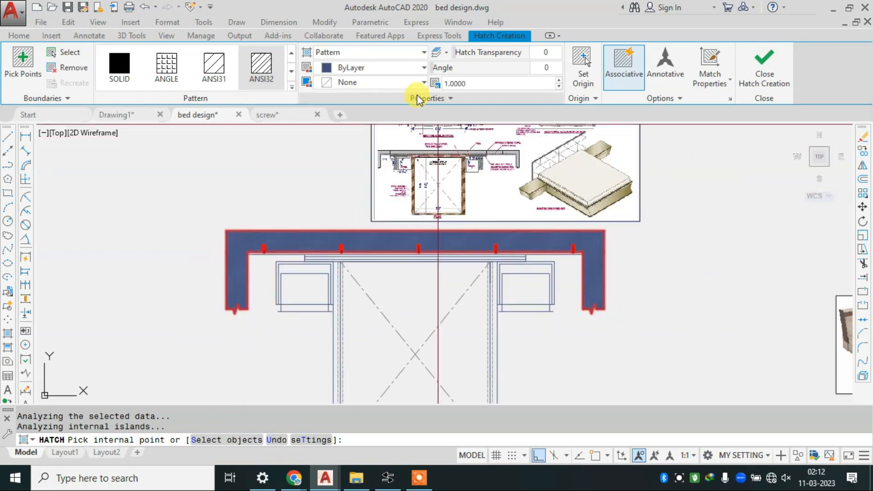
click(409, 67)
click(473, 85)
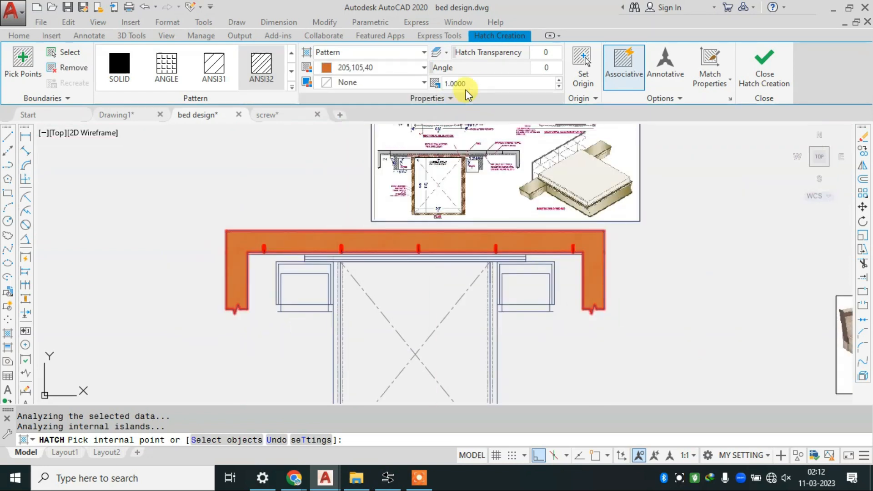
text(10)
key(Return)
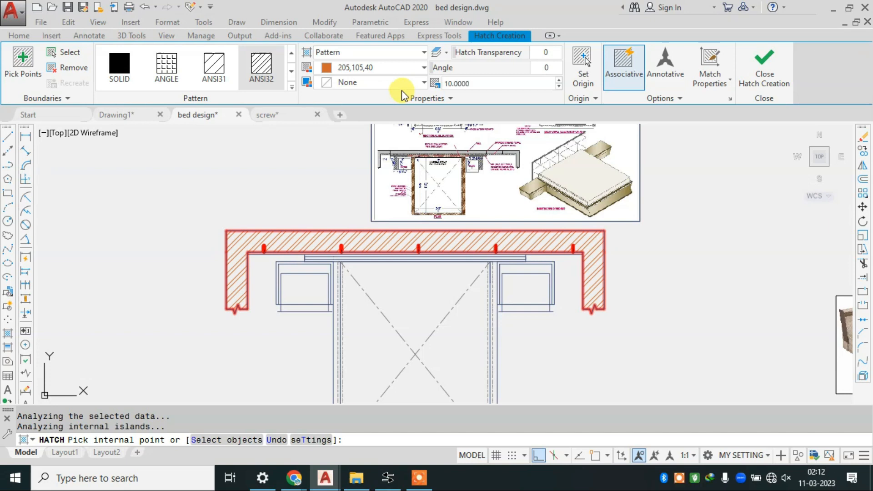
text(6)
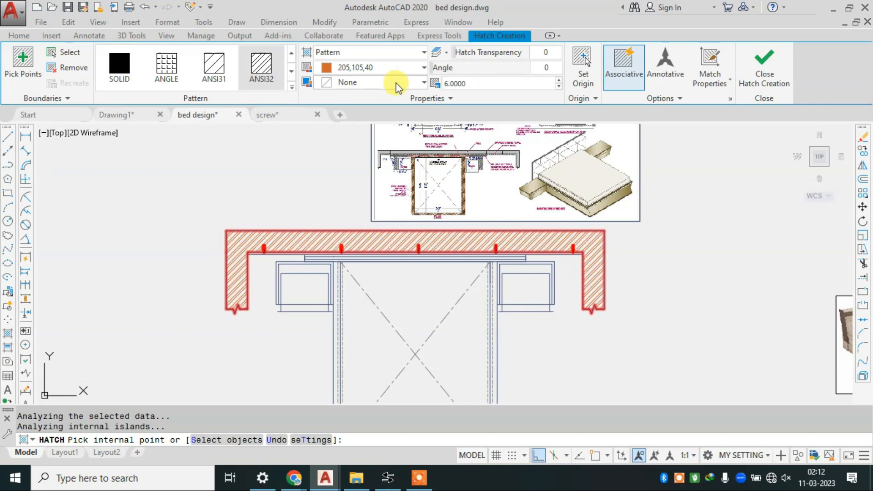
text(5)
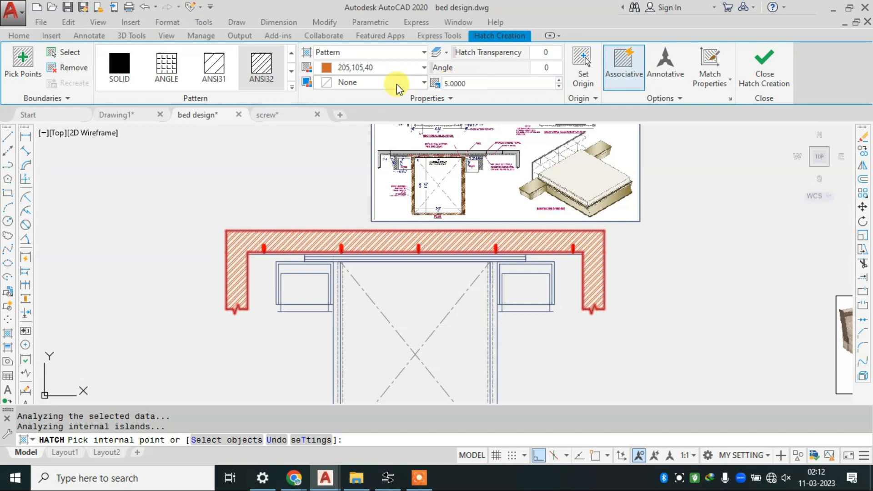
Set the wall hatch to 41 transparency and the dark grey colour 99,100,102.
click(380, 69)
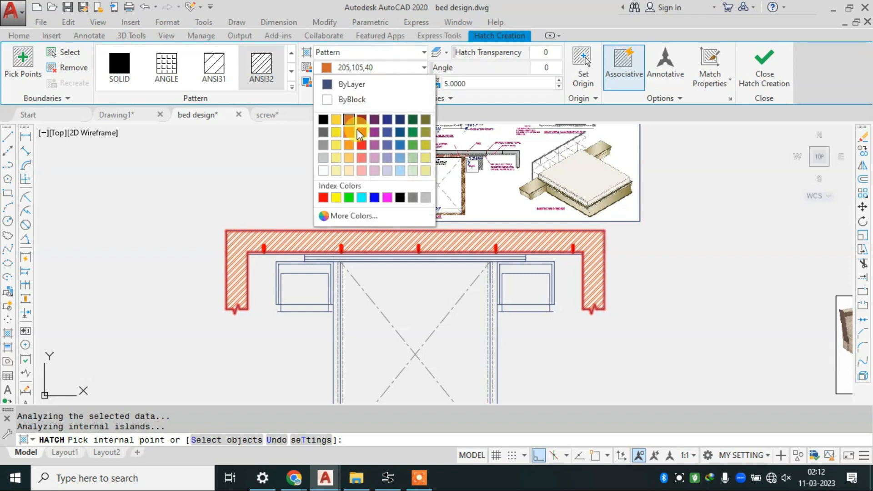
click(405, 129)
drag(461, 53, 530, 53)
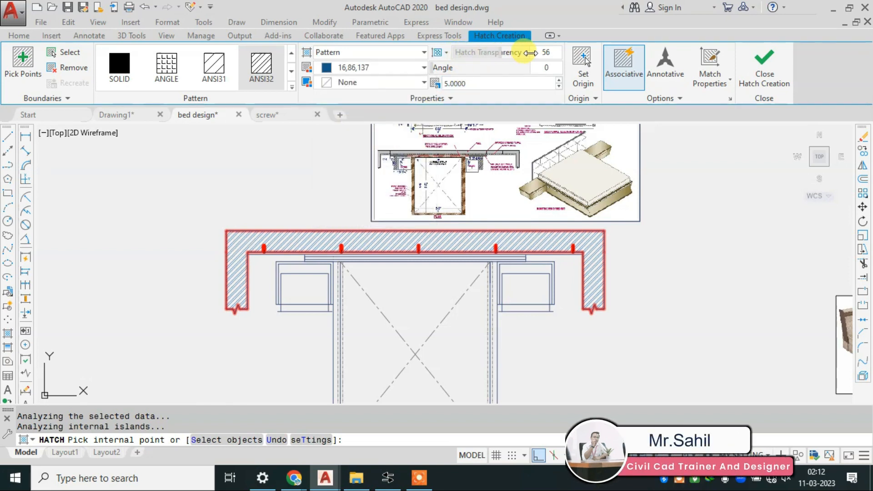
click(362, 73)
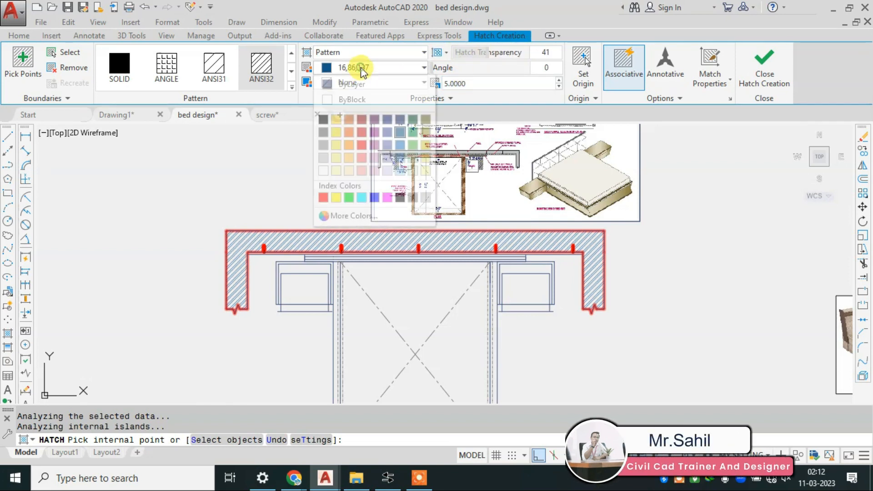
click(323, 133)
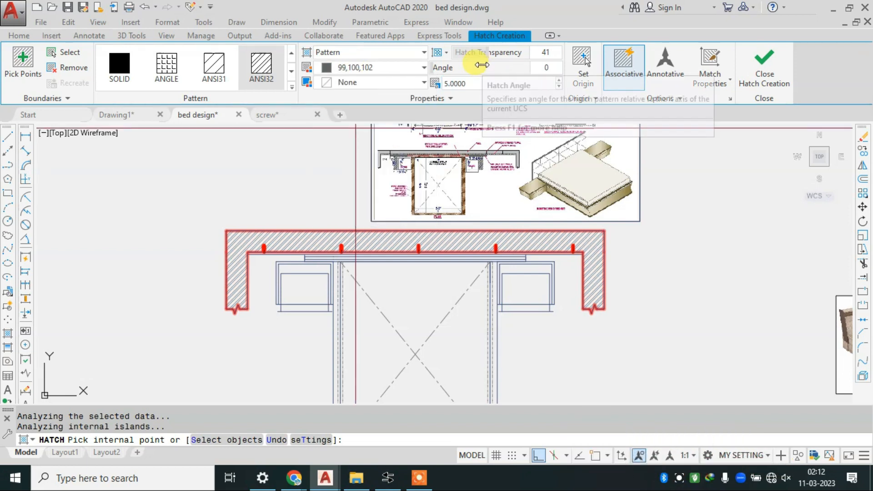
Set the wall hatch scale to 4 and finish the hatch.
scroll(340, 243, up, 4)
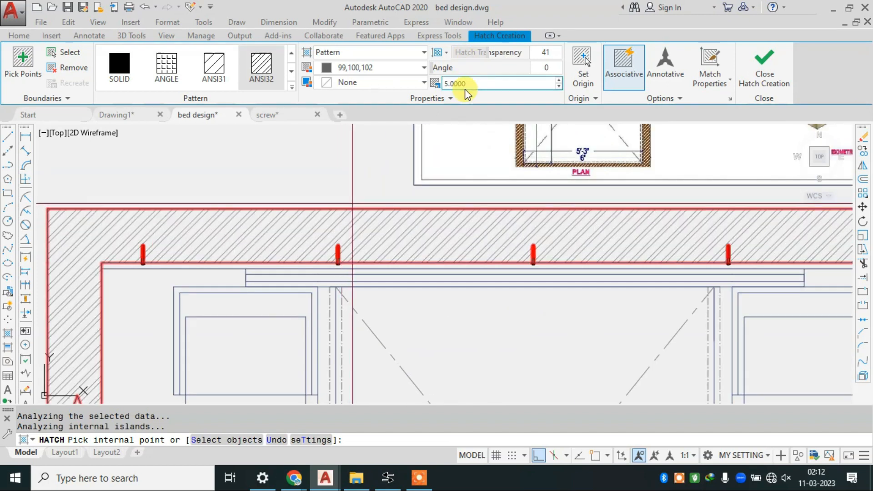
click(486, 83)
text(4)
key(Return)
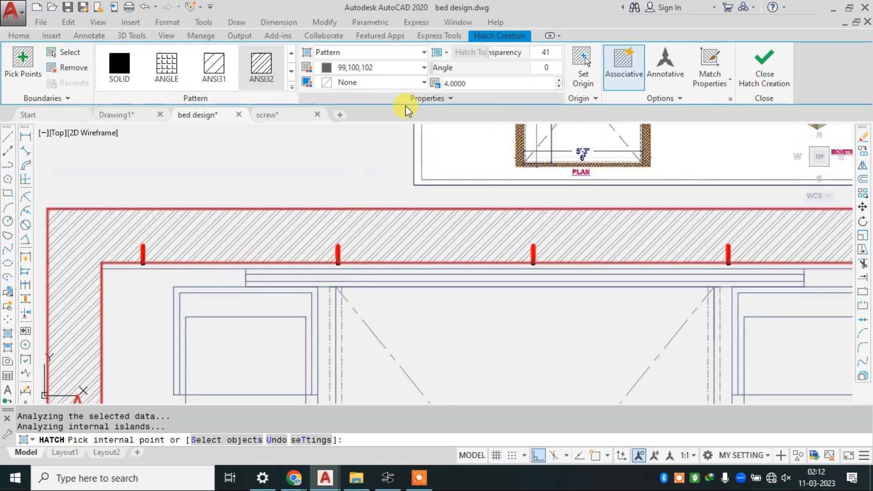
key(Return)
scroll(363, 170, down, 2)
scroll(368, 178, down, 2)
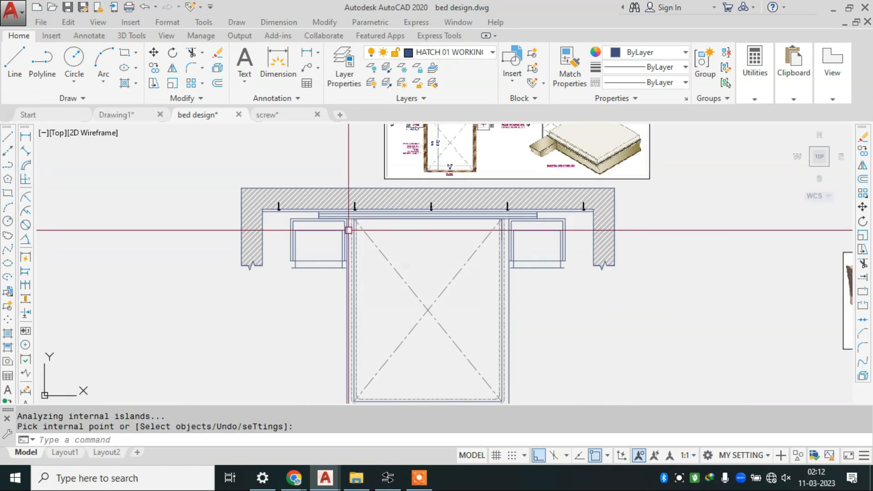
Examine how the plywood strip, headboard and side units are hatched in the reference plan.
middle_drag(438, 182, 422, 262)
scroll(415, 197, up, 5)
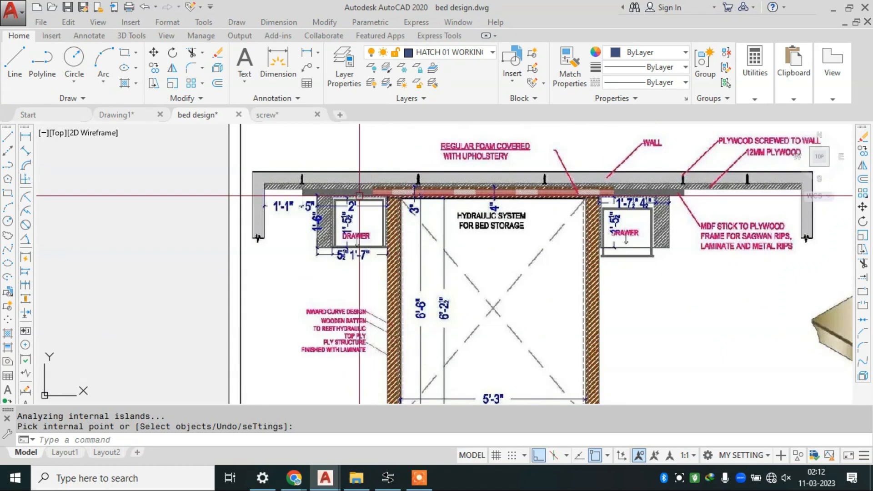
scroll(359, 196, up, 2)
scroll(345, 185, down, 2)
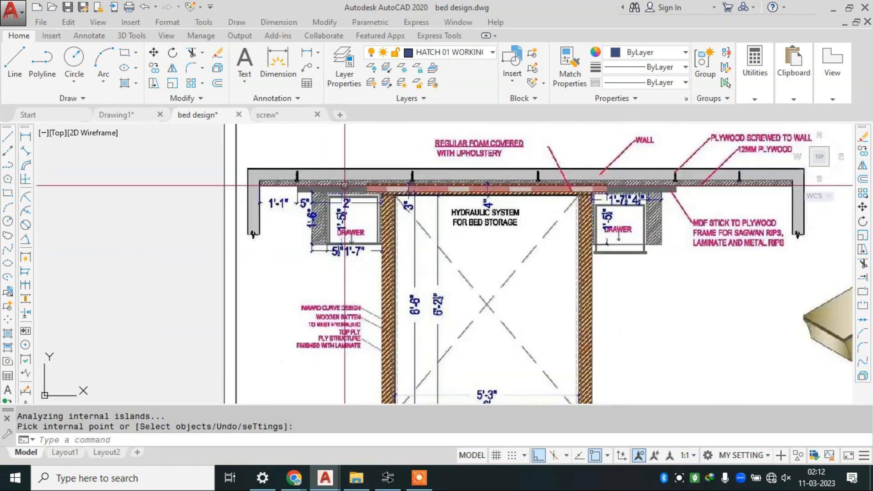
scroll(408, 247, down, 4)
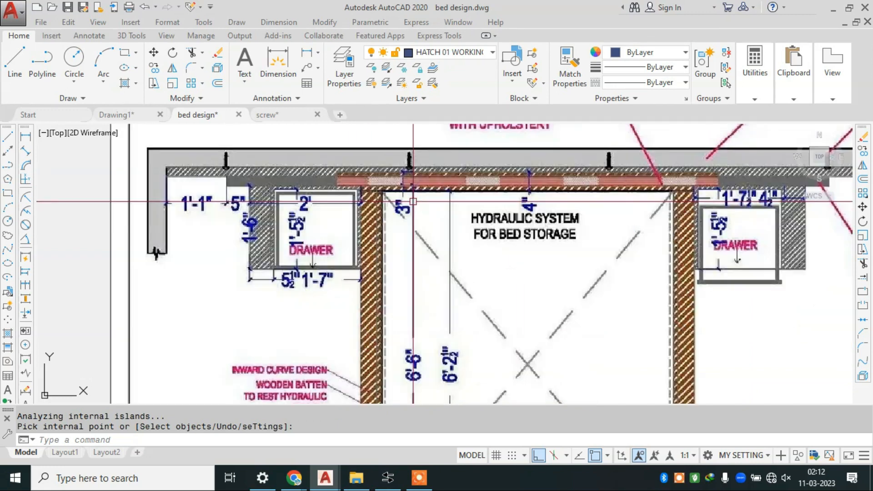
Try to hatch the thin plywood strip along the wall's inner face with ANSI32 by picking internal points.
scroll(407, 247, up, 5)
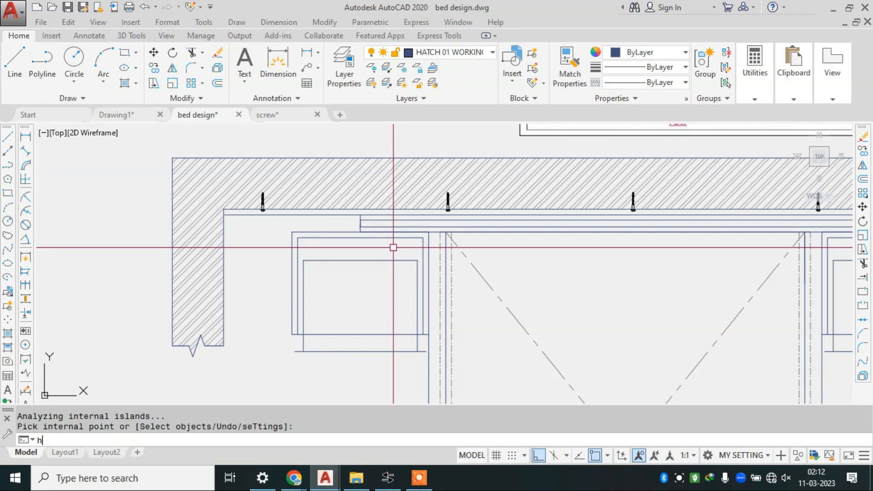
key(Return)
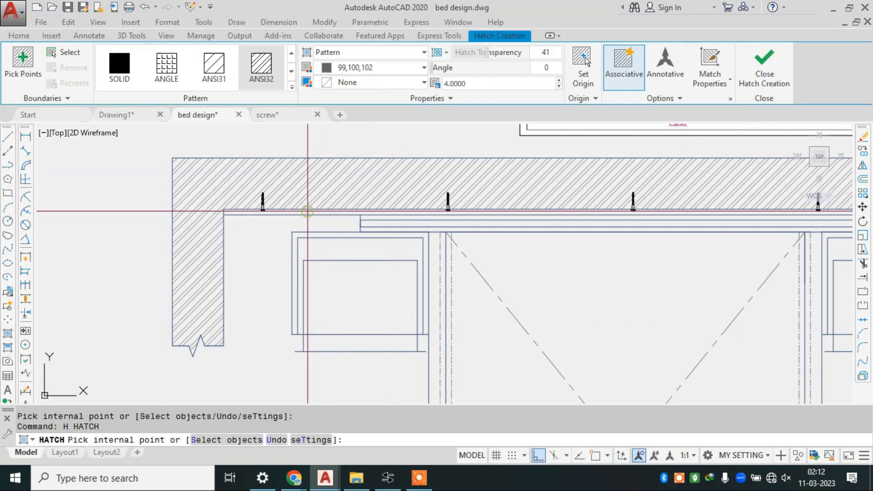
click(304, 211)
key(Return)
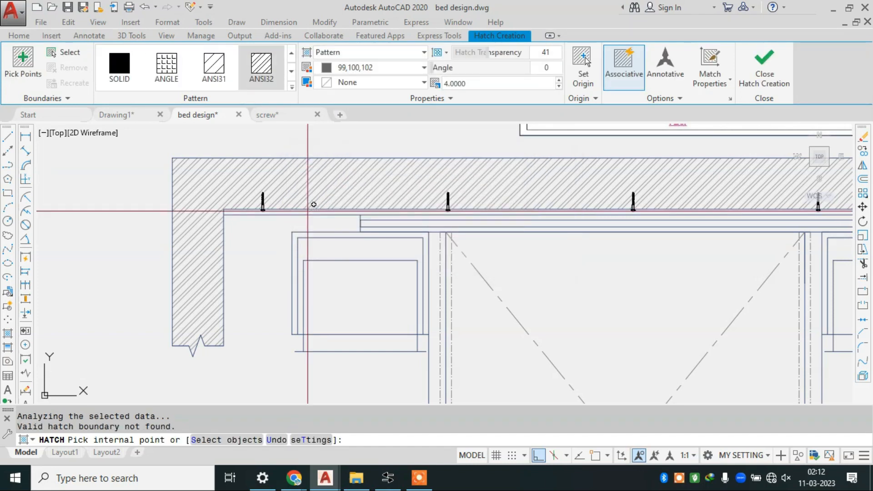
scroll(357, 208, down, 2)
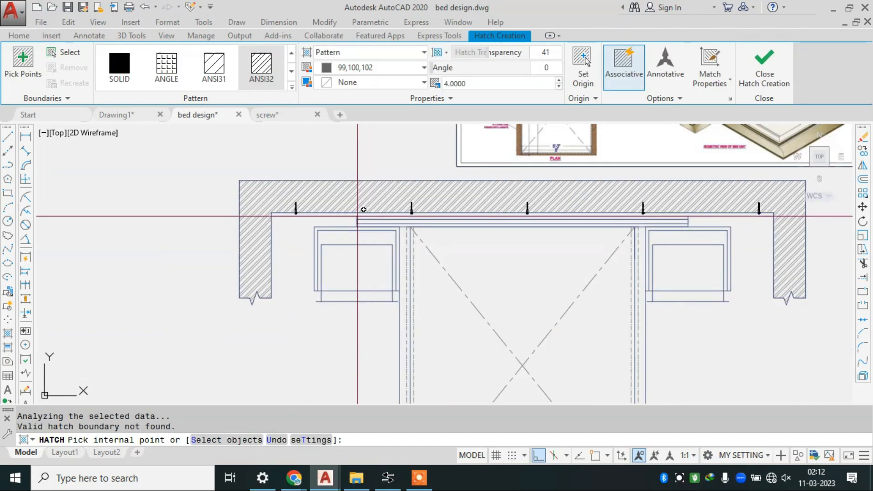
click(360, 212)
scroll(362, 218, up, 2)
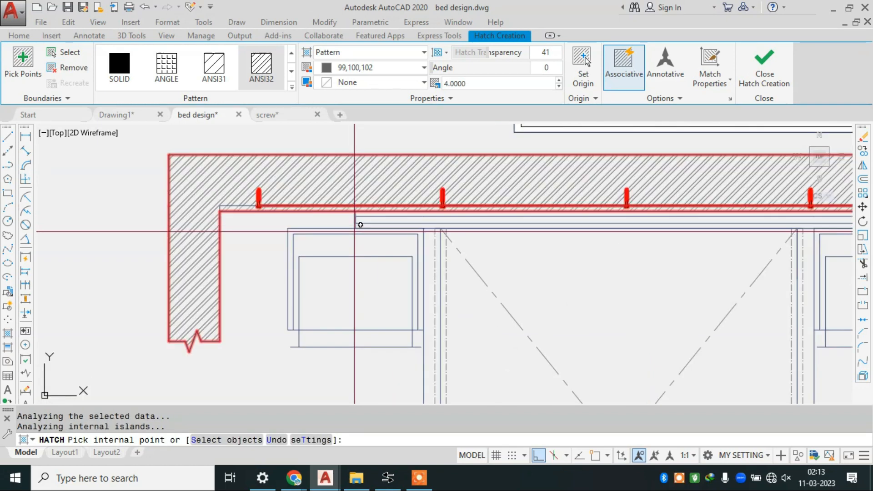
key(Escape)
key(Escape)
key(Escape)
scroll(322, 217, up, 2)
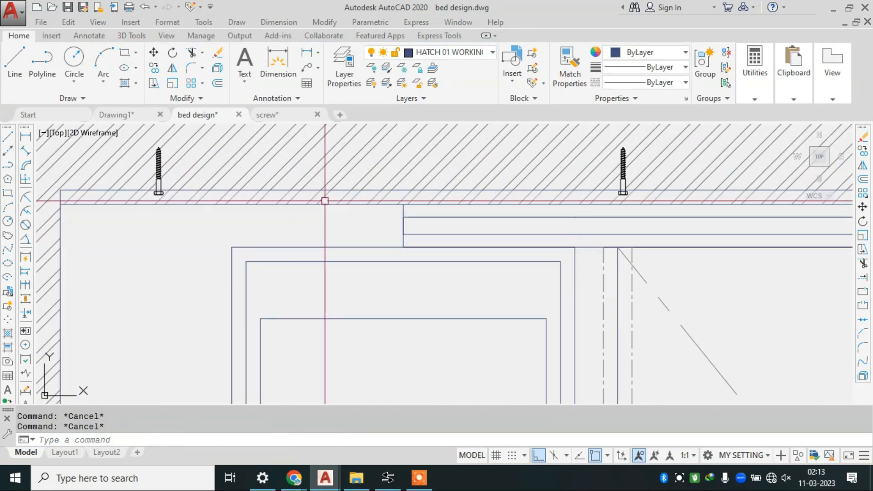
Erase the extra hatch that covers both the wall and the plywood strip.
click(325, 198)
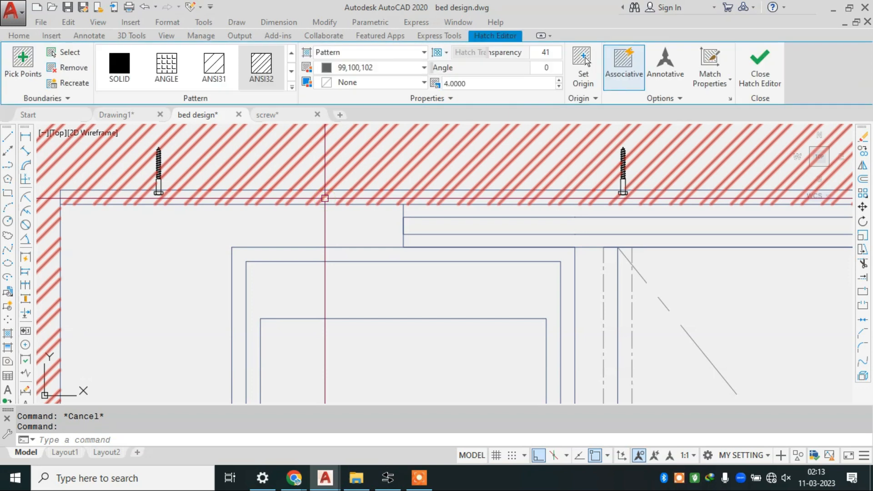
text(e)
key(Return)
scroll(361, 195, down, 2)
scroll(343, 210, down, 1)
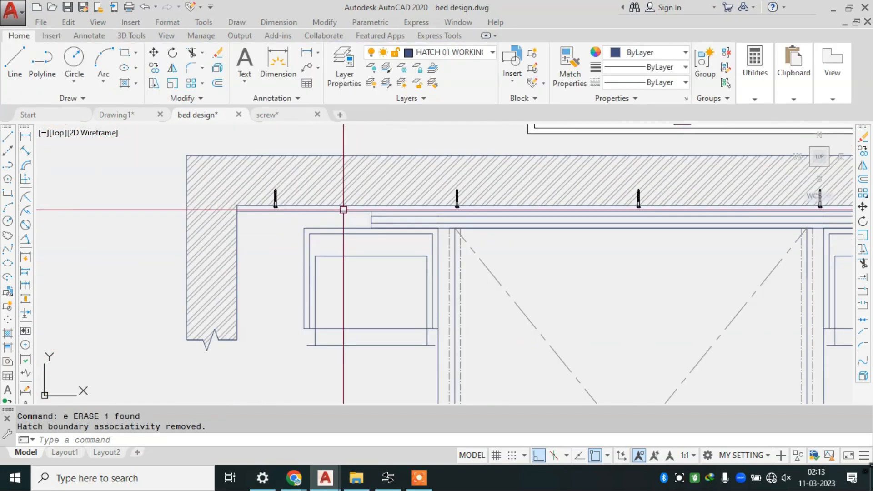
Try again to hatch the plywood strip from an internal point between the first two screws.
text(h)
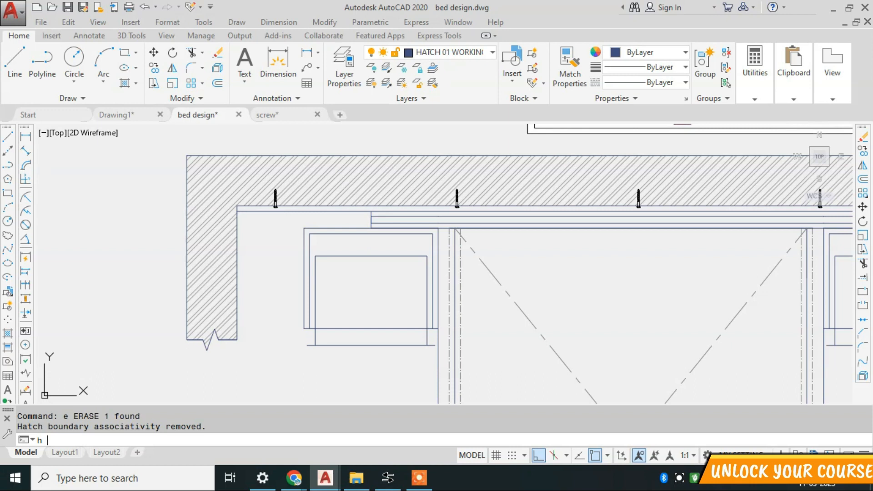
key(Return)
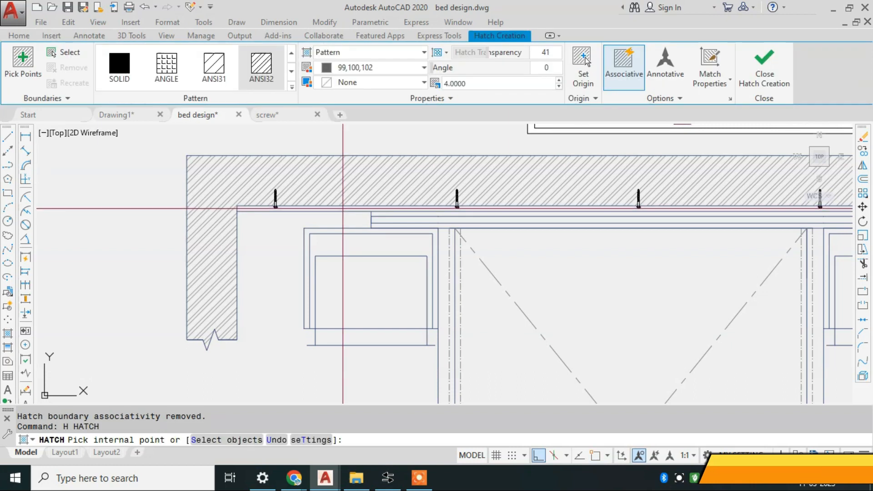
click(351, 219)
key(Return)
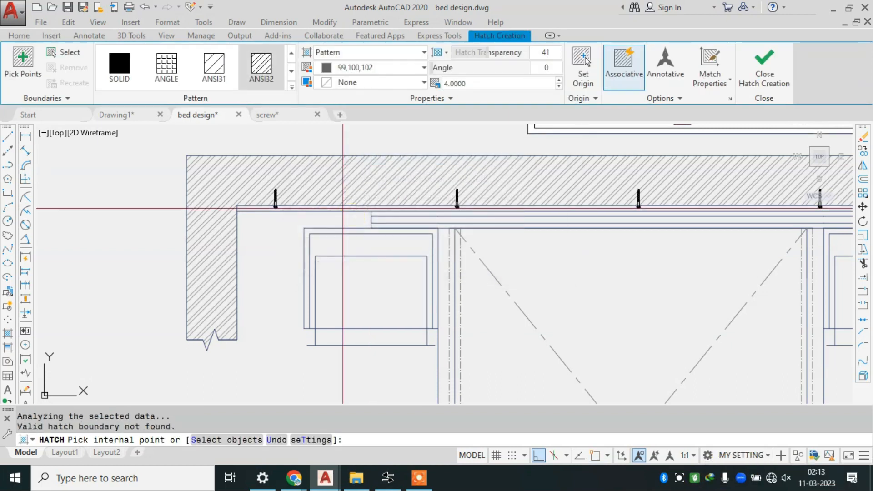
key(Escape)
key(Escape)
key(Escape)
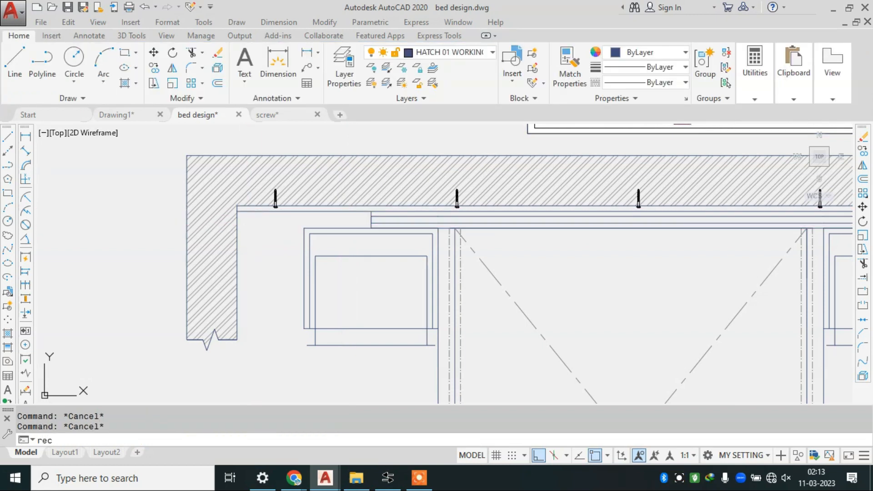
Draw a rectangle over the full plywood strip, from its upper-left corner to its lower-right corner.
text(rec)
key(Return)
scroll(240, 206, up, 2)
click(238, 207)
scroll(247, 205, down, 6)
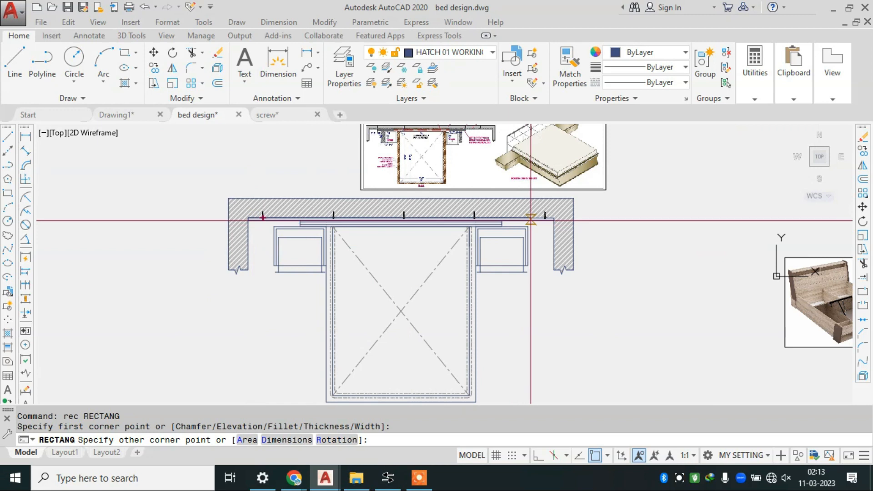
scroll(528, 218, up, 7)
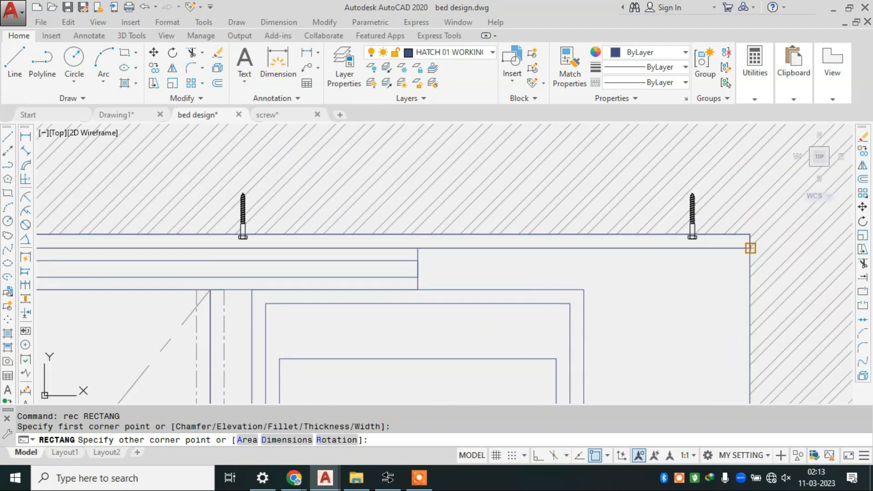
click(750, 248)
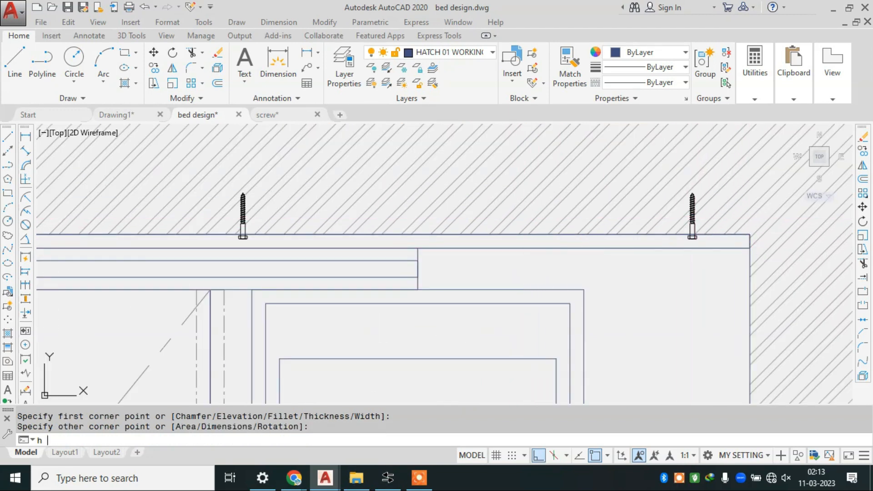
Hatch the plywood strip along the wall's inner face by selecting its rectangle as the boundary object.
text(h)
key(Return)
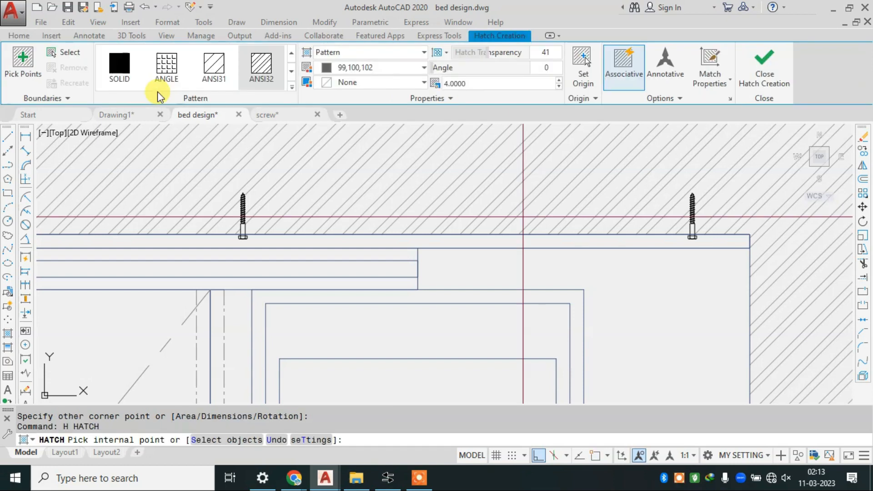
click(58, 53)
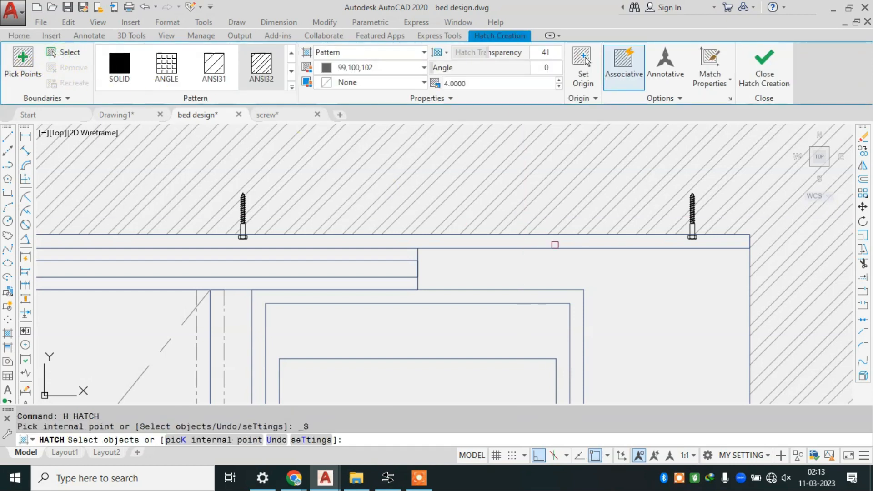
click(550, 246)
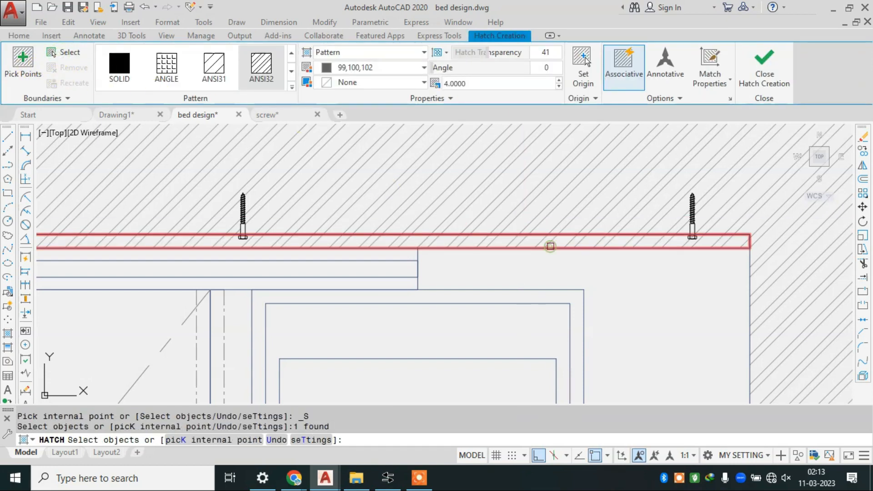
Set the strip's hatch to pattern ANSI31, scale 3 and colour 205,105,40, and finish the hatch.
click(222, 67)
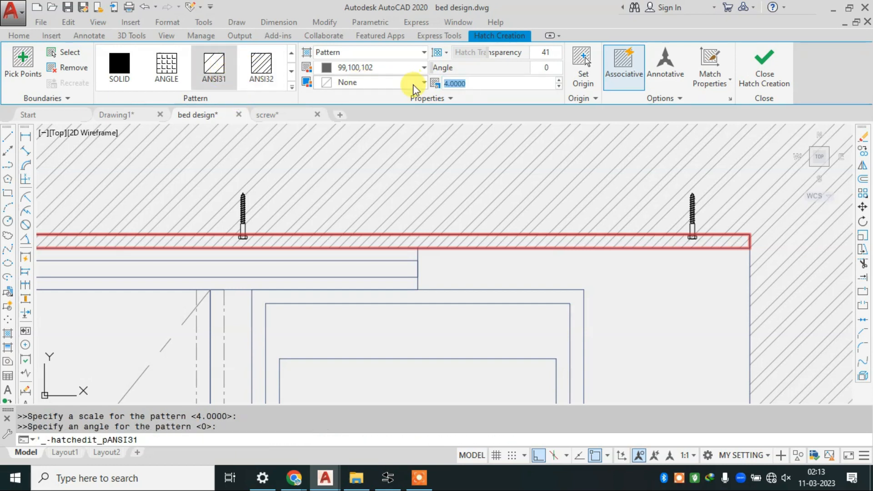
text(3)
key(Return)
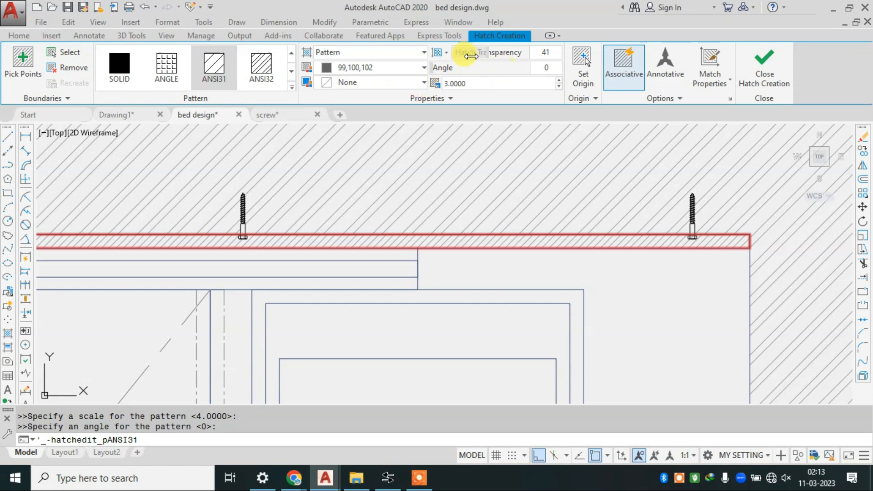
click(392, 67)
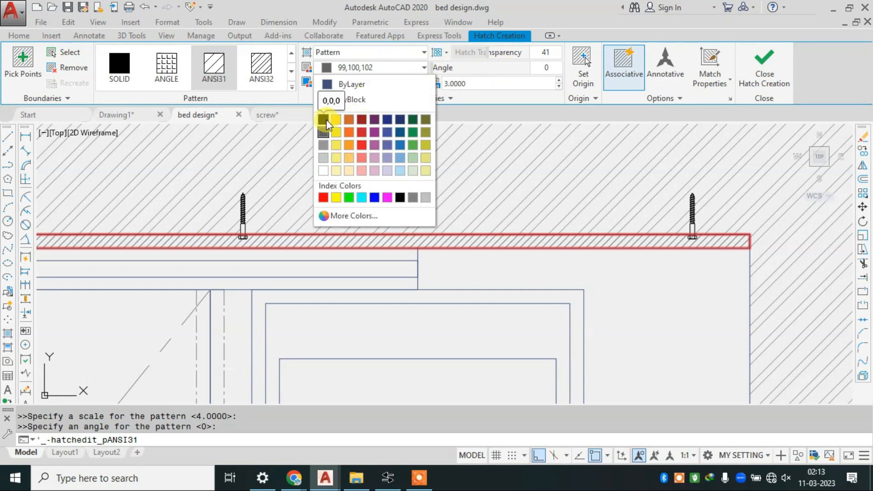
click(353, 118)
click(766, 55)
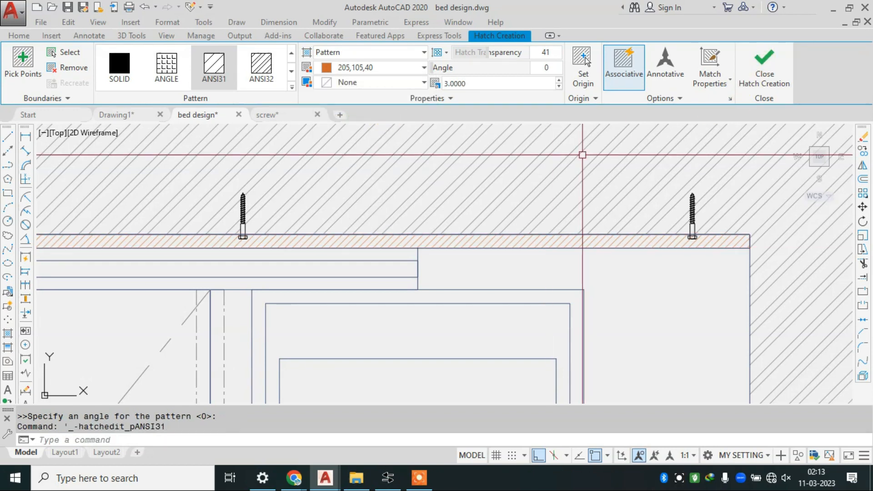
Examine the reference sheet's plan for how the plywood, headboard and side drawer units are hatched.
scroll(583, 151, down, 2)
scroll(501, 203, down, 2)
scroll(346, 207, up, 3)
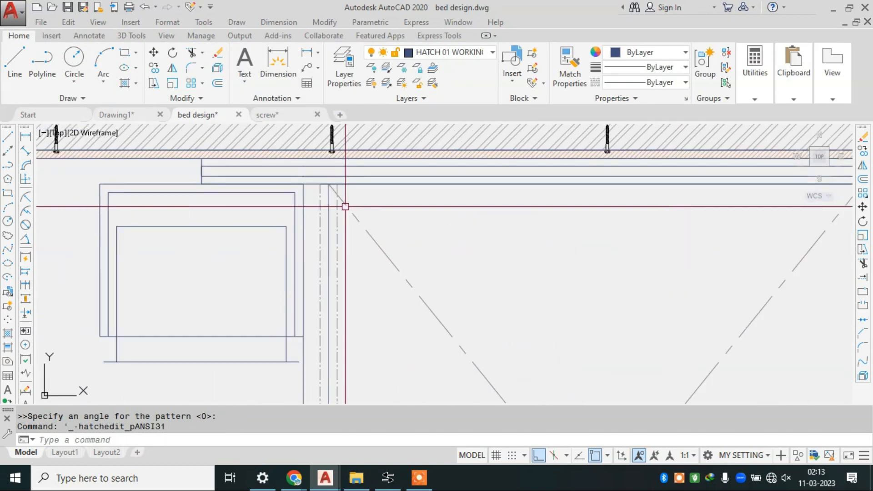
scroll(304, 218, down, 5)
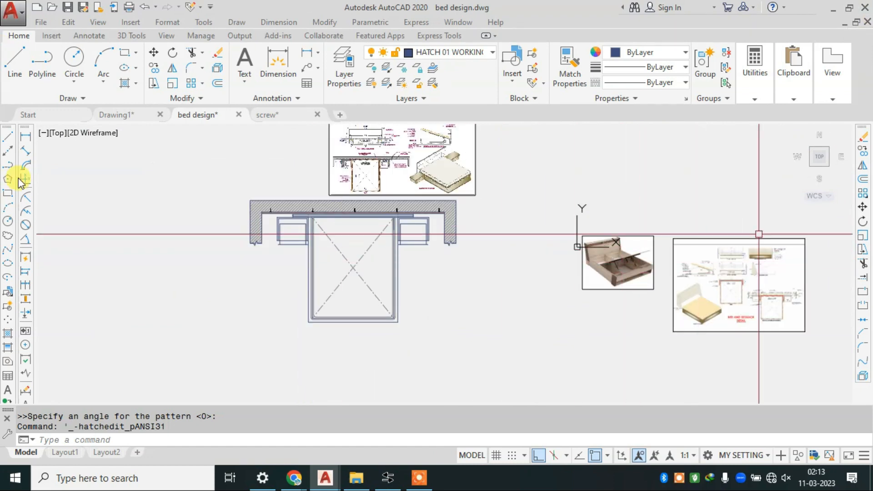
scroll(401, 158, up, 6)
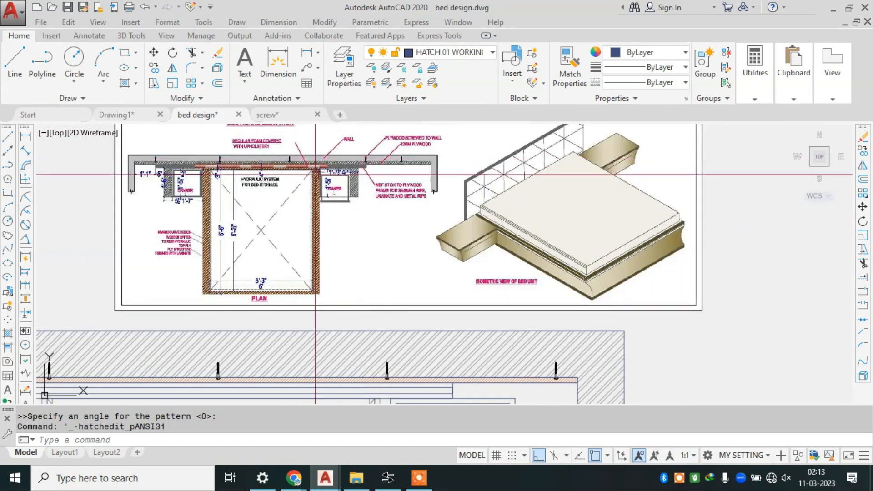
scroll(93, 164, up, 5)
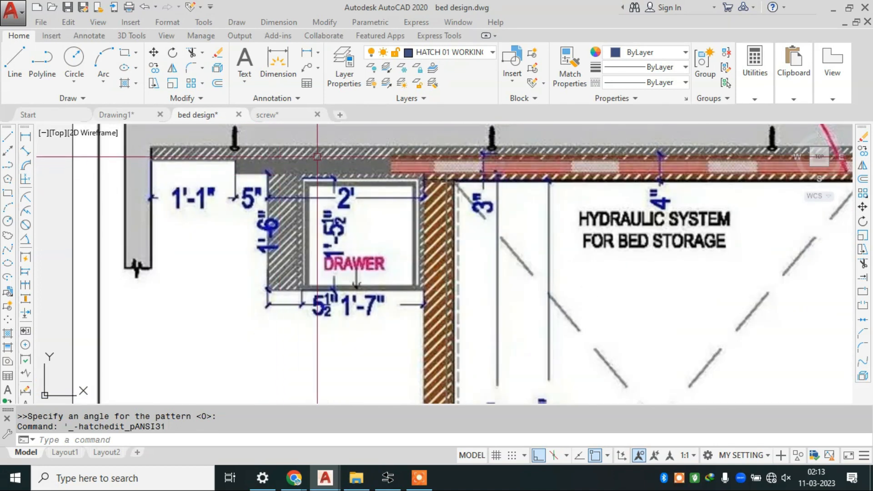
scroll(318, 157, down, 2)
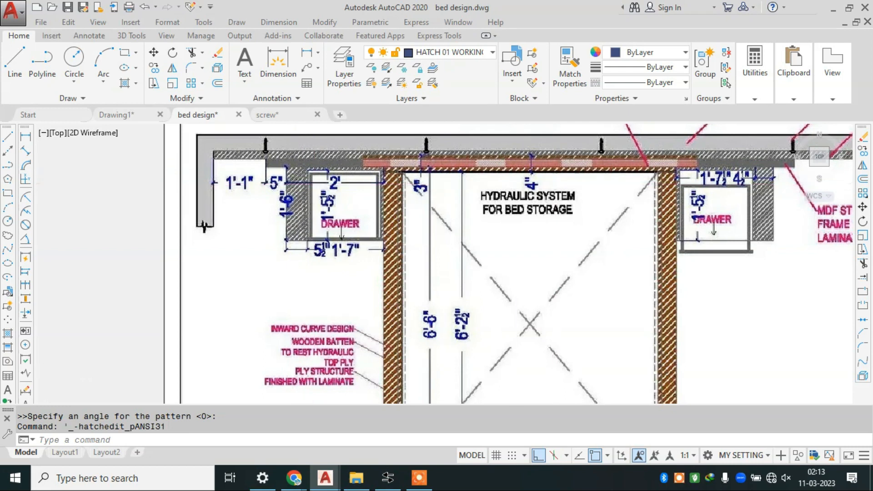
scroll(318, 157, down, 3)
mouse_move(405, 273)
middle_down()
mouse_move(405, 234)
mouse_move(389, 204)
mouse_move(376, 224)
middle_up()
scroll(419, 150, down, 3)
scroll(377, 187, up, 5)
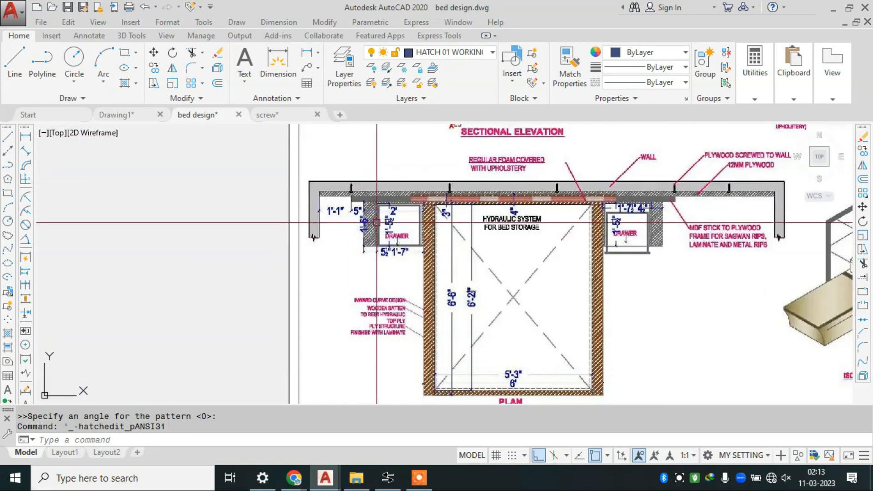
scroll(377, 222, down, 3)
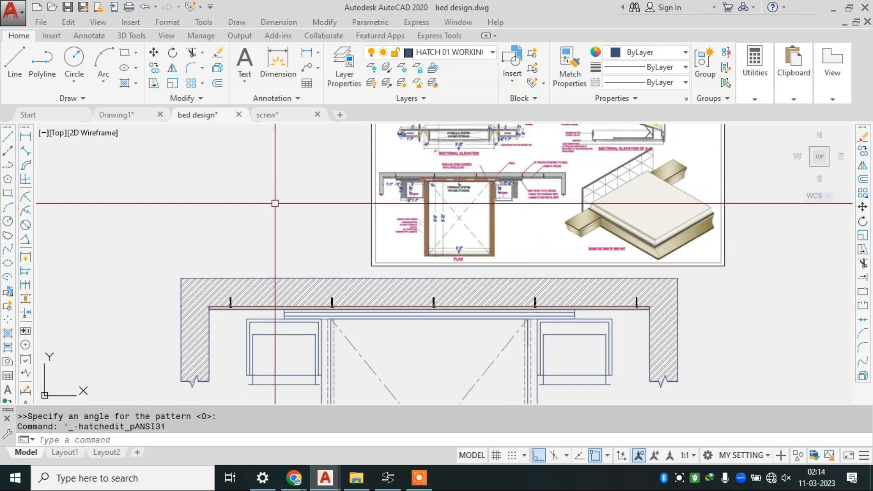
Hatch the U-shaped frames of both side units with ANSI31 at scale 3 in colour 205,105,40.
middle_drag(273, 310, 273, 178)
scroll(314, 201, up, 4)
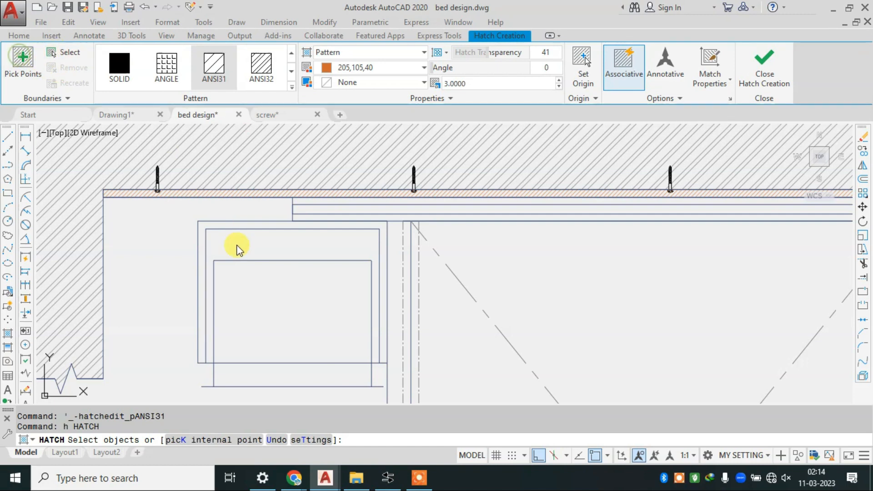
click(228, 226)
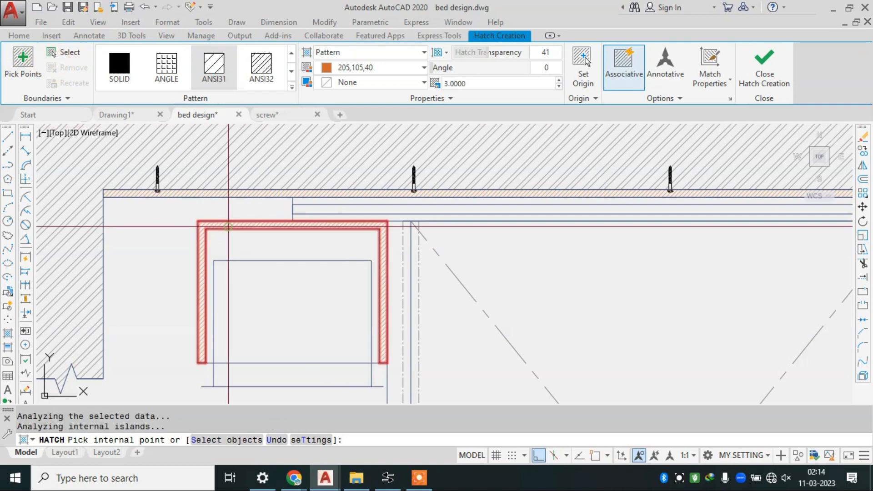
scroll(228, 214, down, 4)
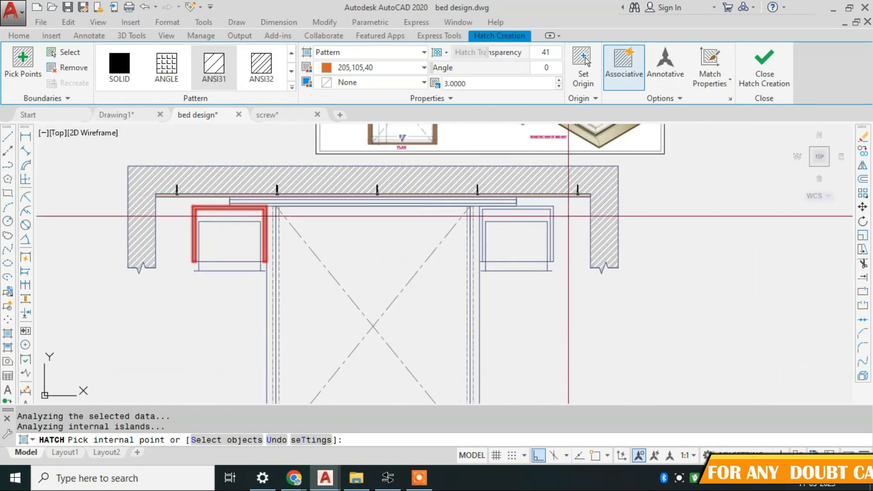
scroll(541, 200, up, 4)
click(541, 206)
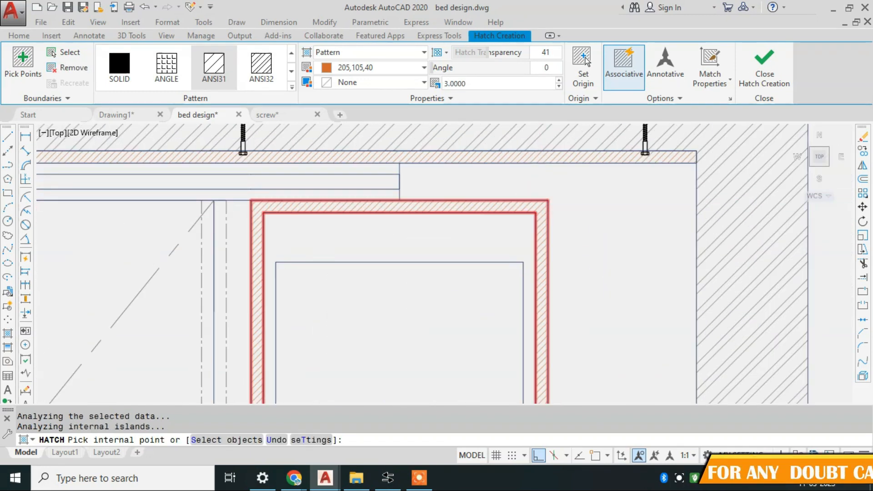
scroll(539, 204, down, 2)
scroll(520, 203, down, 4)
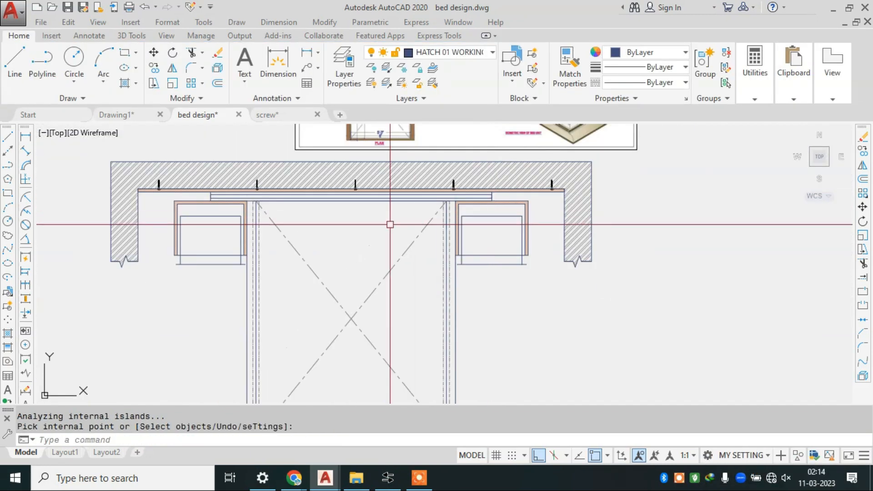
scroll(241, 226, up, 4)
key(Escape)
scroll(381, 224, down, 2)
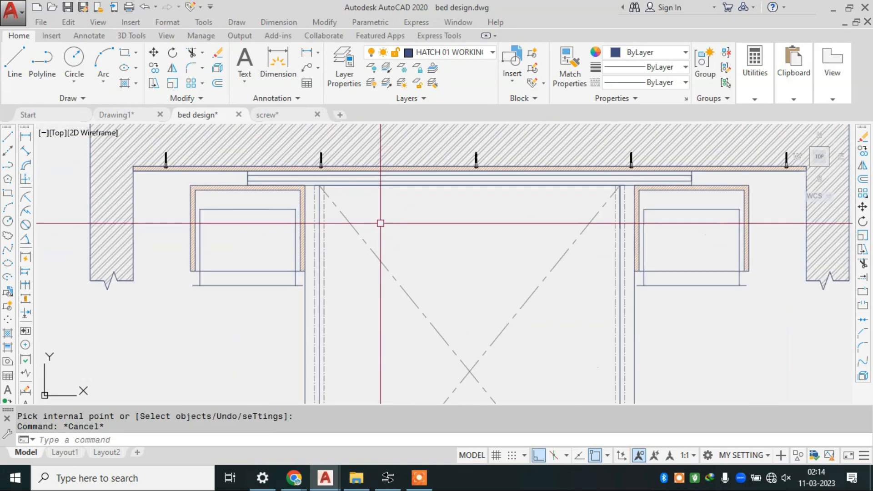
Examine the hatching of the bed's side and foot borders in the reference plan against the drafted plan.
scroll(379, 223, down, 5)
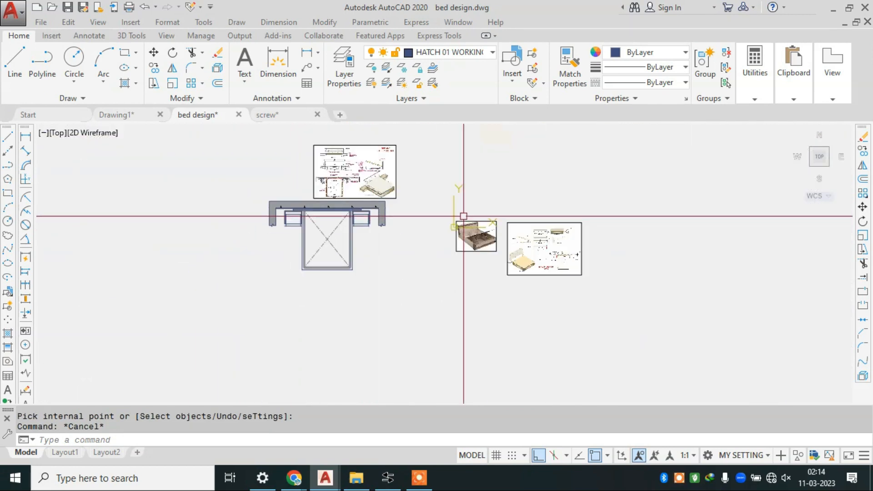
scroll(369, 188, up, 3)
scroll(369, 188, down, 2)
middle_drag(191, 141, 429, 230)
scroll(312, 191, up, 6)
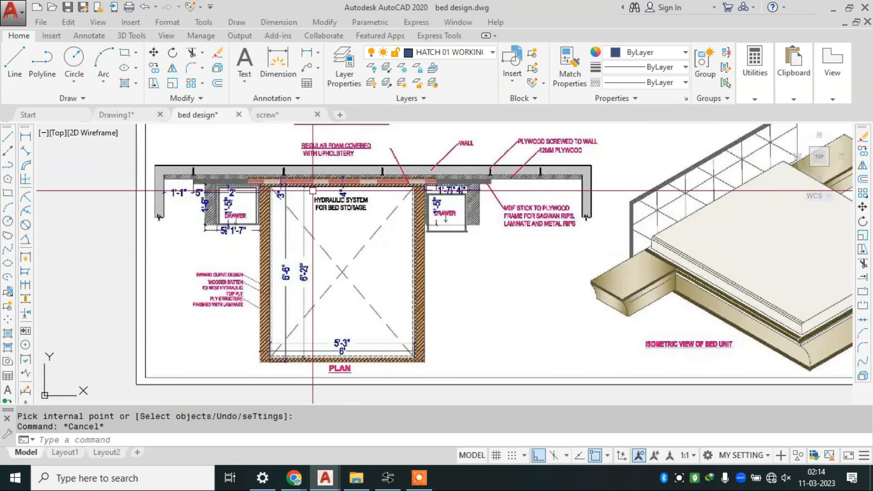
scroll(261, 184, up, 4)
scroll(471, 191, down, 5)
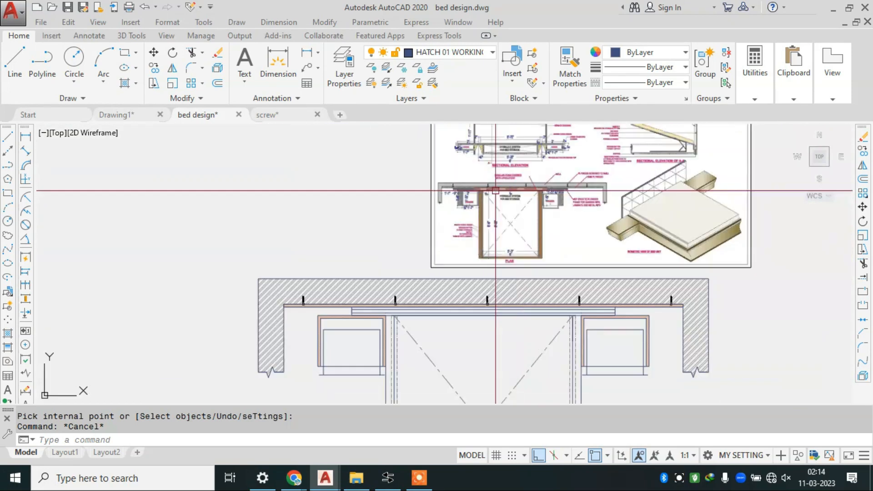
scroll(473, 210, down, 4)
scroll(422, 240, up, 8)
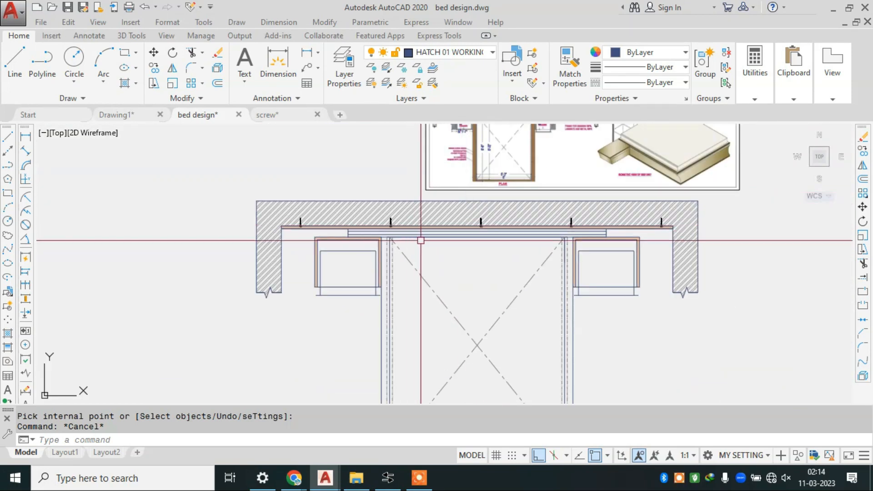
scroll(440, 197, down, 2)
scroll(480, 180, up, 5)
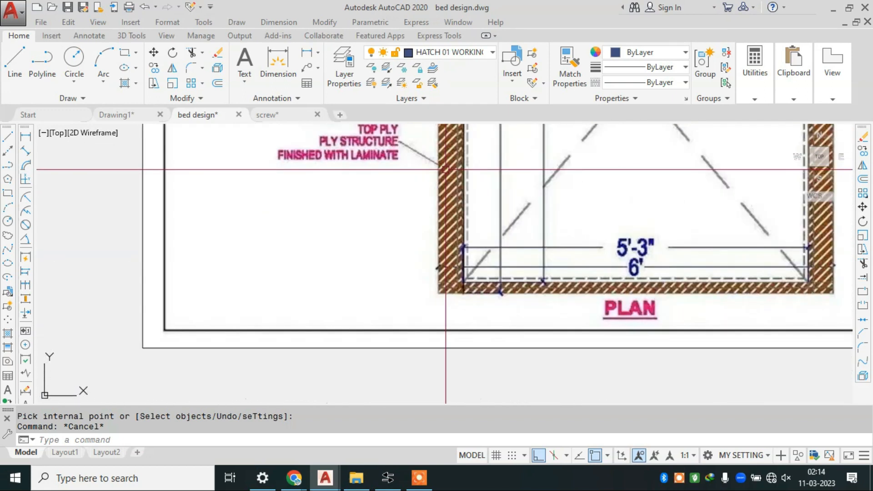
scroll(365, 167, down, 6)
Hatch the bed's outer border band with ANSI31 at scale 3 from an internal point near the headboard.
scroll(323, 244, up, 3)
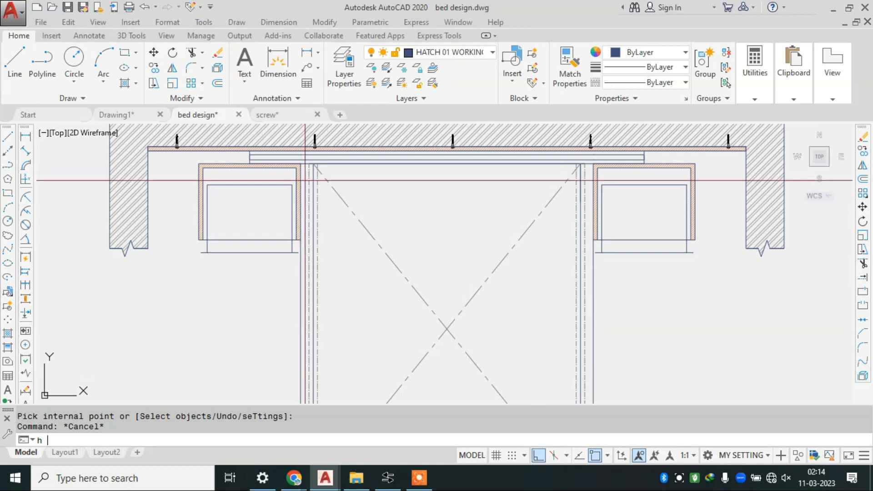
key(Return)
scroll(305, 178, up, 3)
click(306, 172)
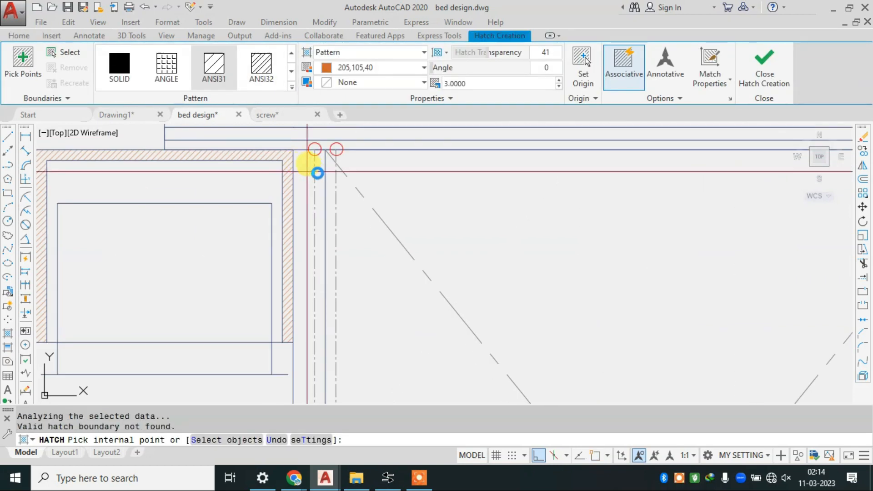
scroll(308, 172, down, 3)
click(315, 186)
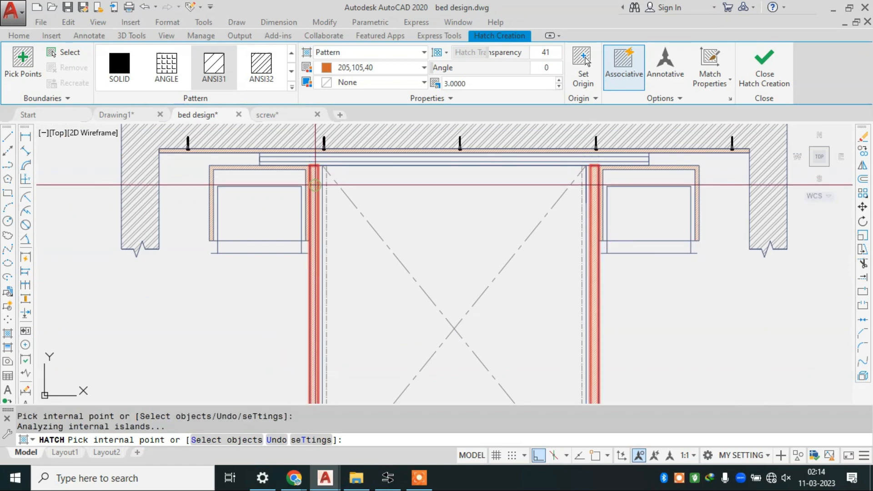
Add the narrow band inside the bed's outer border to the hatch from an internal point near the foot corner.
scroll(351, 179, up, 2)
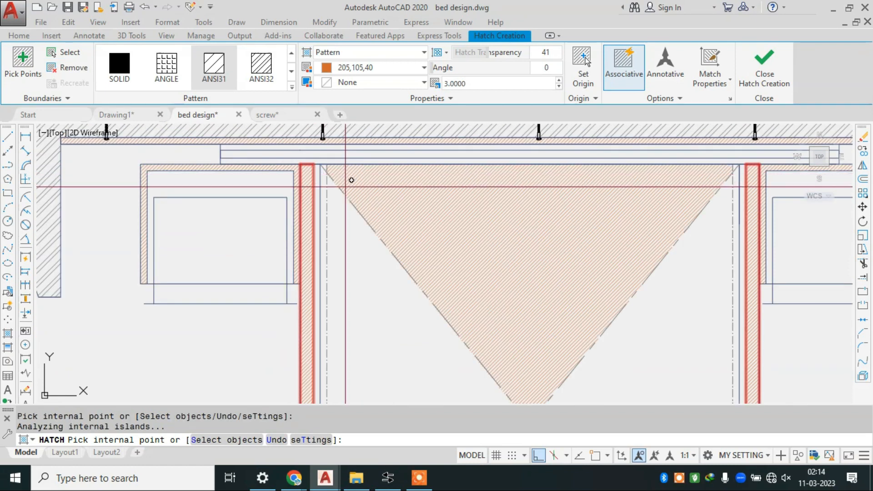
scroll(321, 169, up, 2)
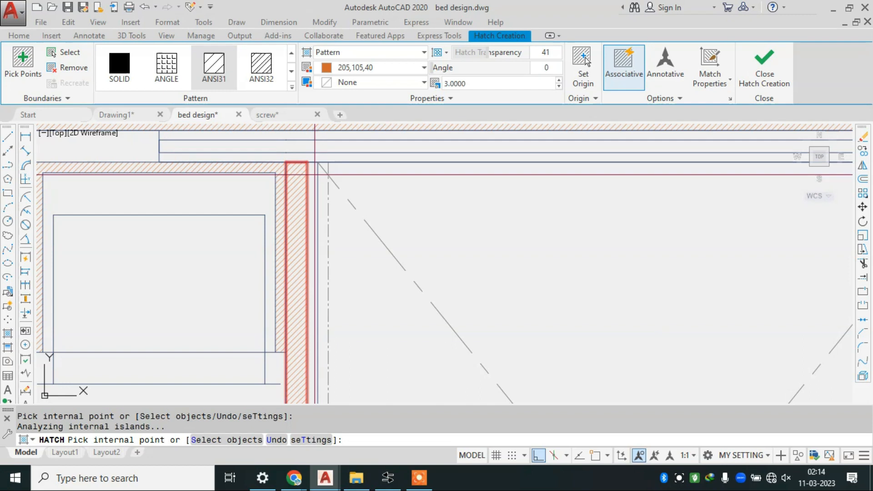
scroll(315, 175, down, 2)
scroll(335, 169, up, 2)
scroll(476, 378, up, 2)
scroll(476, 379, up, 1)
scroll(482, 370, down, 1)
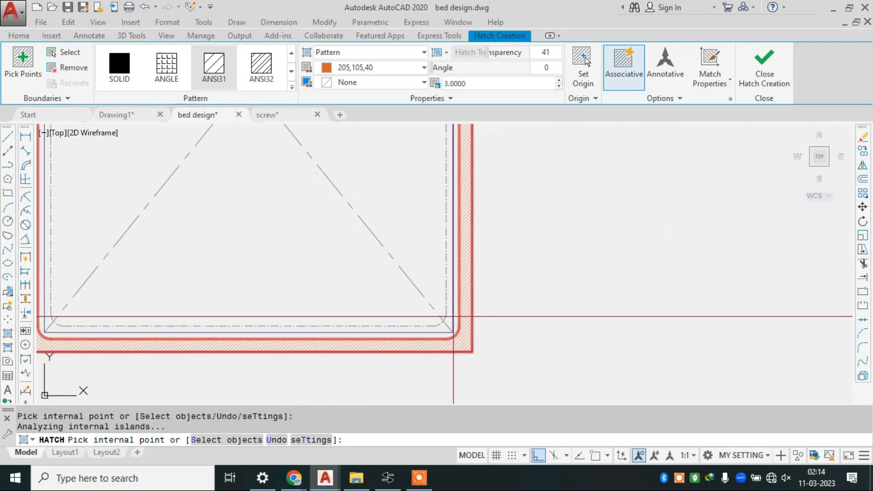
click(456, 317)
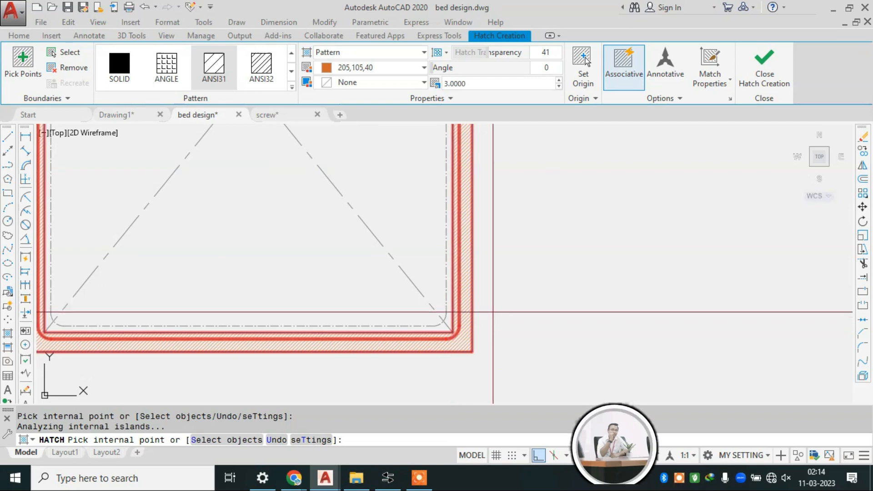
Change the bed border hatch colour to dark green 19,103,52.
scroll(482, 313, down, 2)
middle_drag(336, 169, 335, 174)
scroll(335, 174, up, 3)
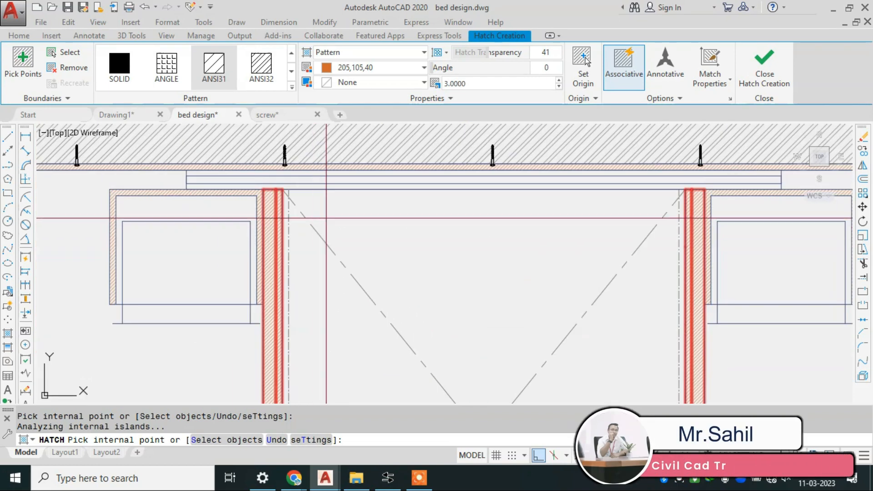
click(382, 67)
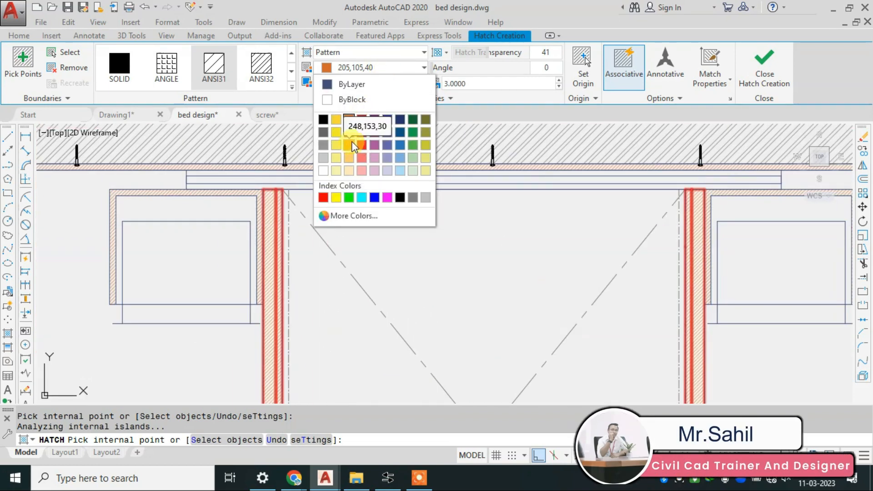
click(413, 119)
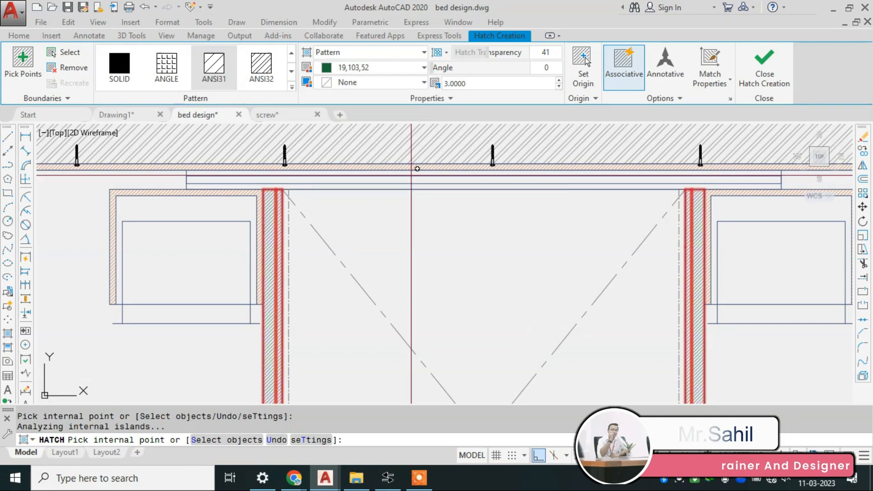
Set the bed border hatch scale to 4 and finish the hatch.
scroll(285, 200, up, 2)
click(474, 85)
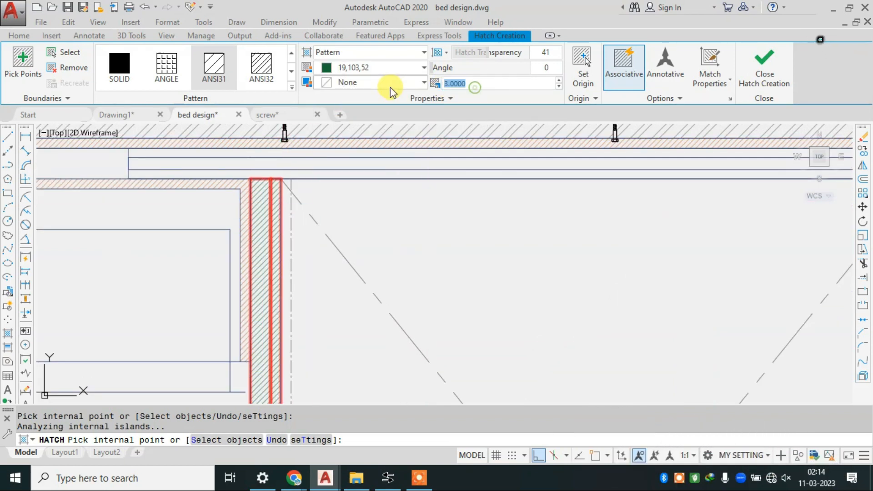
text(2.5)
key(Return)
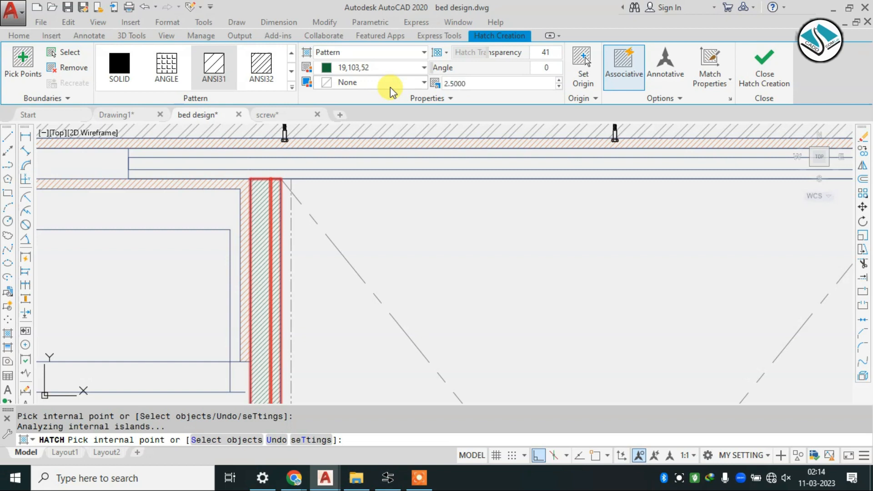
click(468, 85)
text(4)
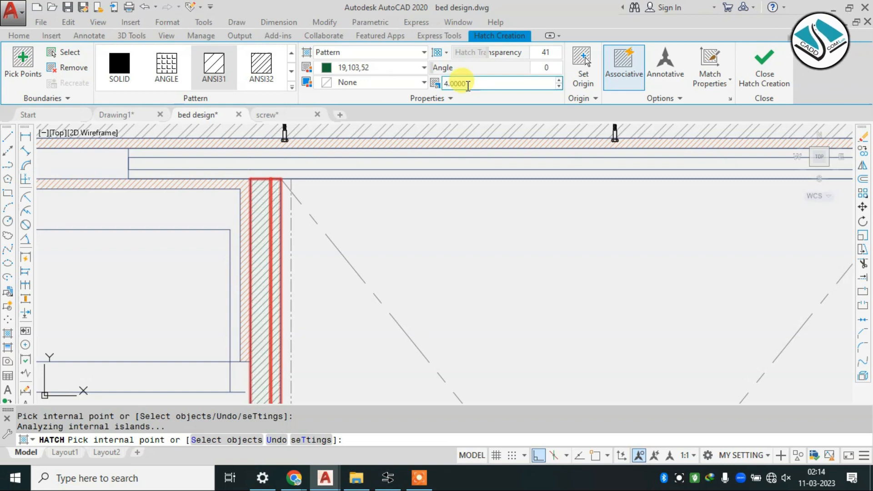
key(Return)
scroll(319, 158, down, 3)
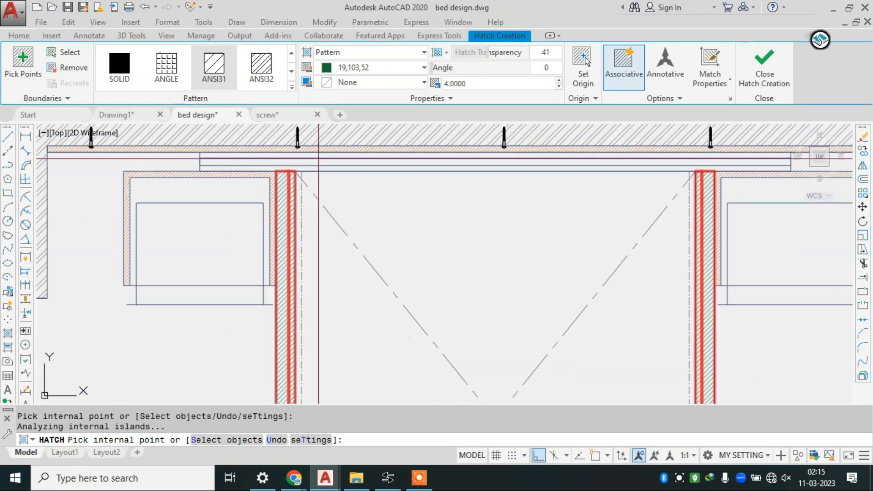
key(Return)
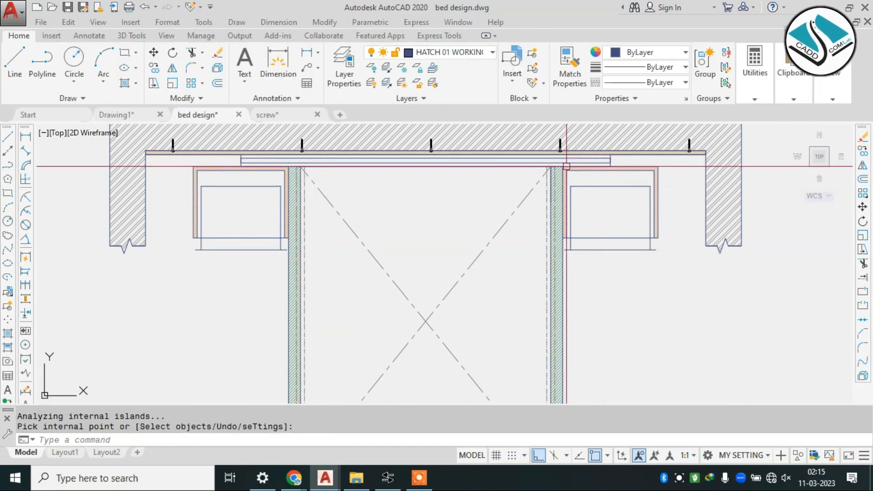
Hatch the two outer strips of the headboard band behind the bed with ANSI31 at scale 4 in green 19,103,52.
scroll(309, 162, up, 2)
scroll(308, 162, down, 5)
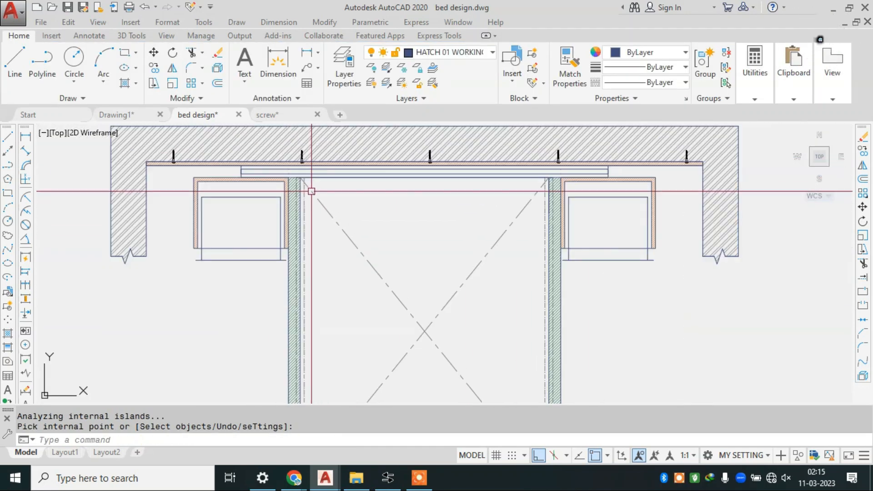
scroll(379, 196, up, 7)
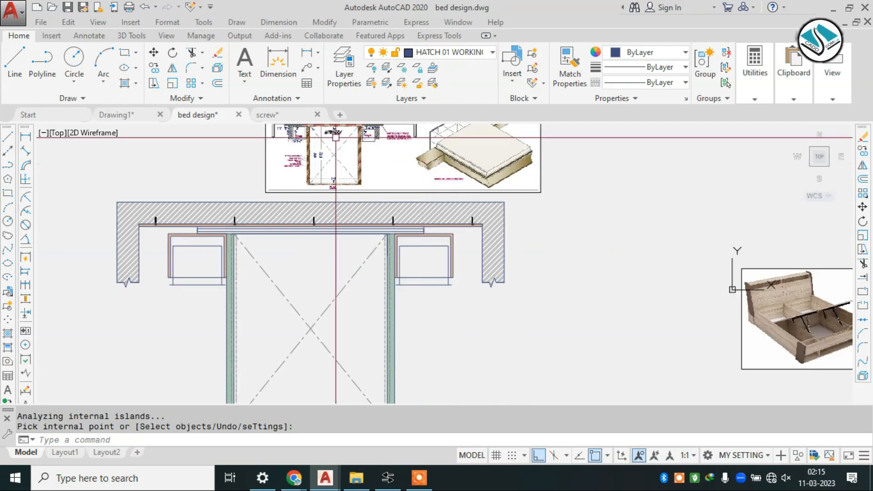
scroll(389, 185, down, 4)
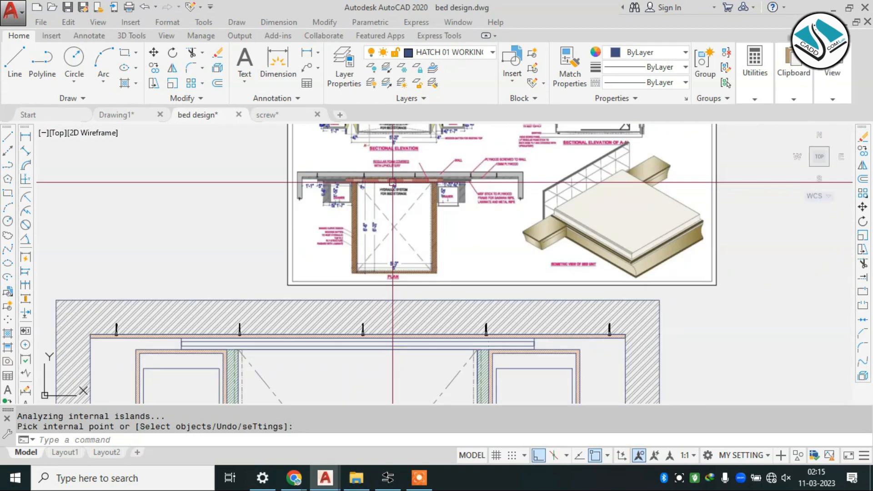
scroll(367, 292, up, 6)
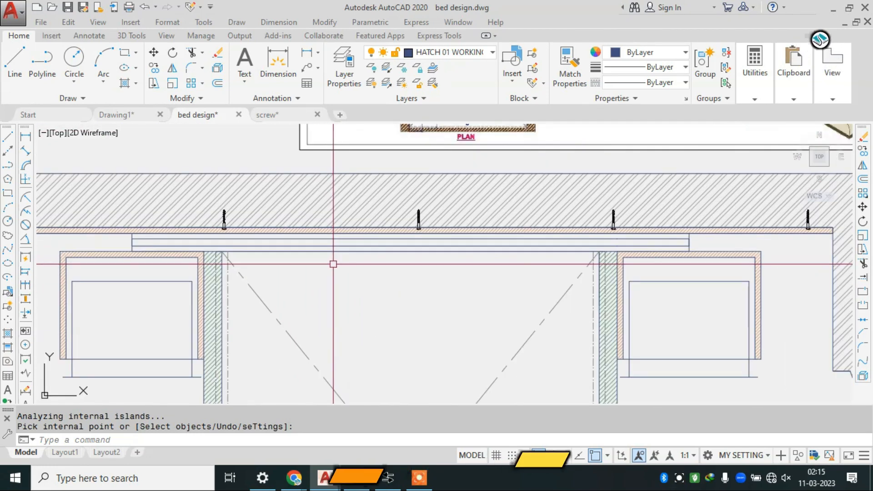
text(h)
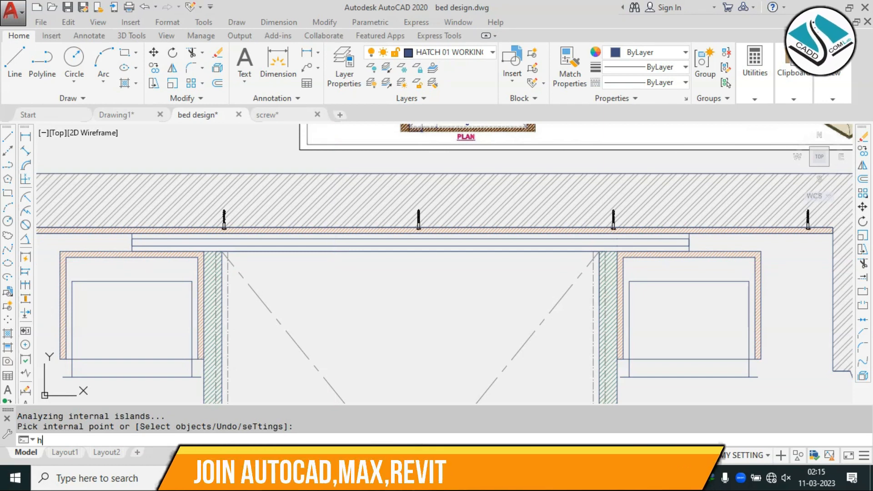
key(Return)
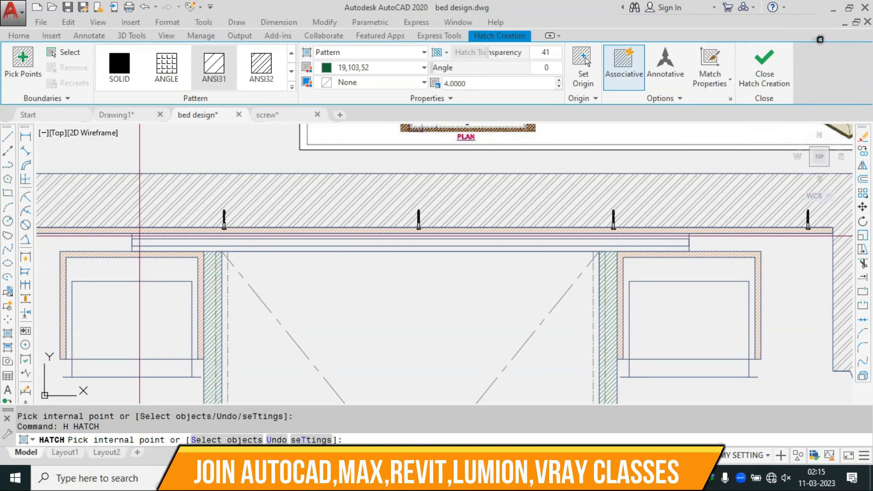
click(139, 237)
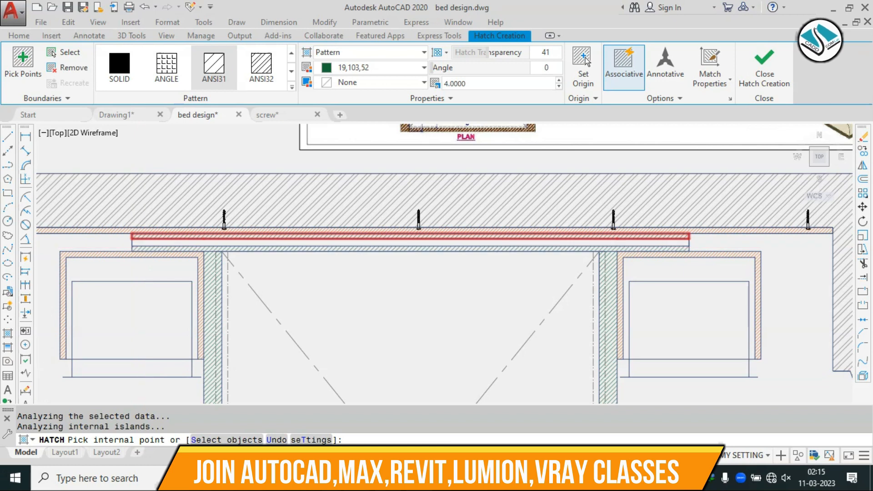
click(142, 246)
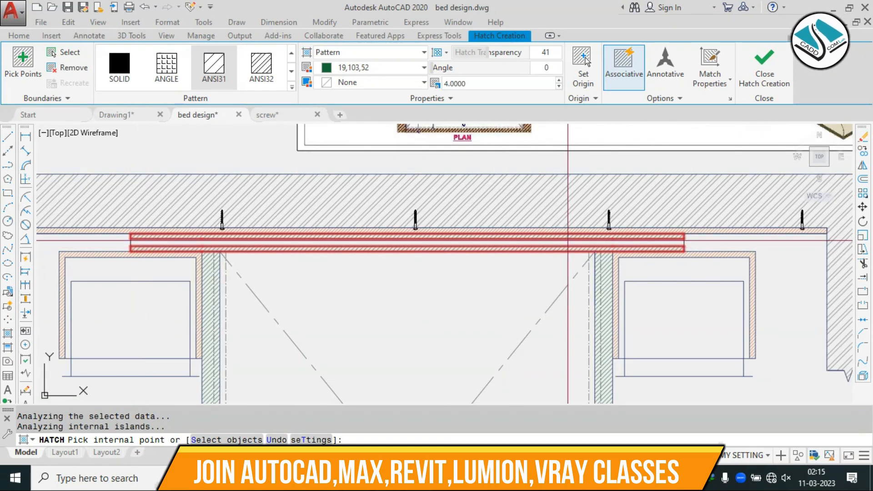
key(Return)
Hatch the middle strip of the headboard band with ANSI31 from an internal point between the two hatched strips.
scroll(345, 165, down, 2)
scroll(345, 166, down, 3)
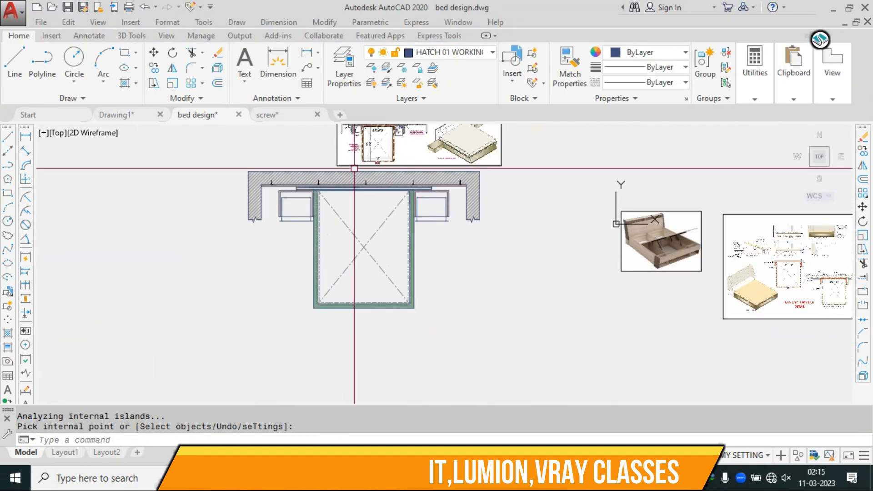
scroll(397, 180, up, 6)
scroll(397, 181, down, 5)
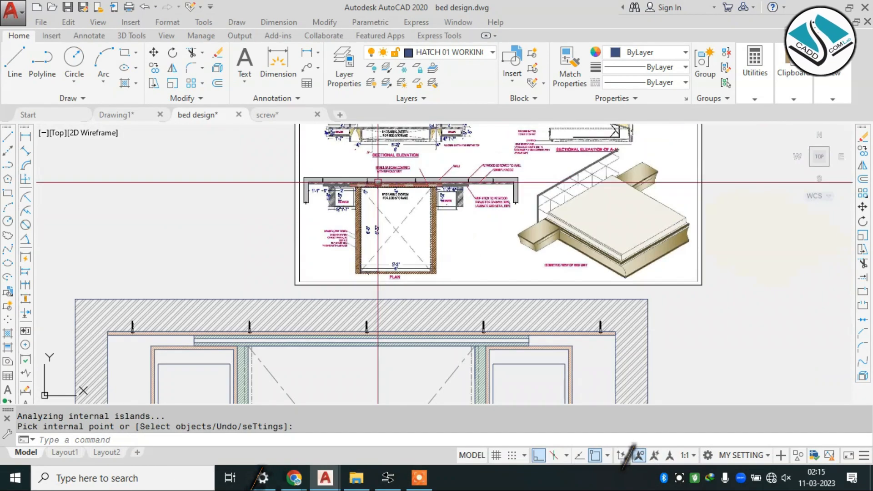
scroll(304, 288, up, 2)
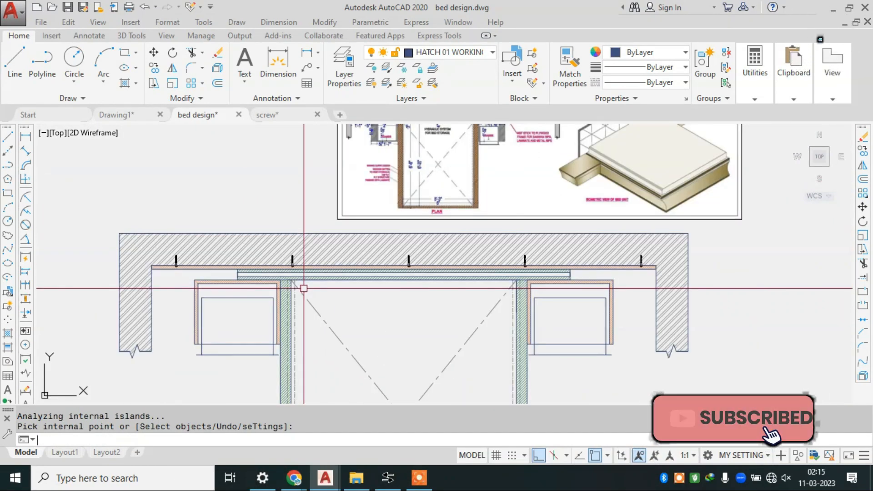
scroll(326, 284, up, 2)
text(h)
key(Return)
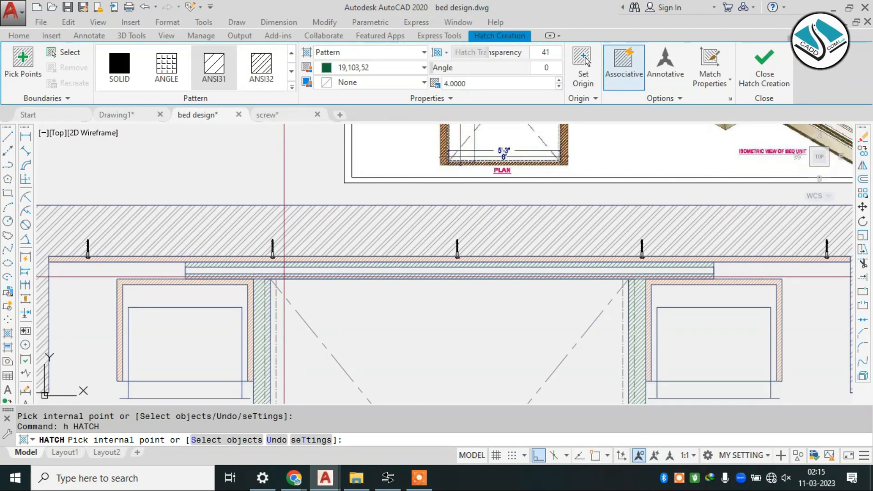
click(290, 270)
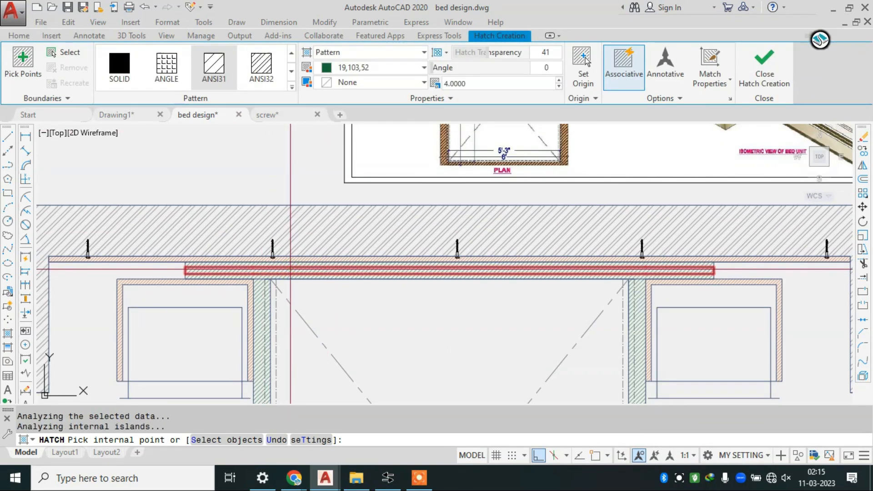
Set the middle headboard strip's hatch to colour 200,201,45 and scale 3.5, and finish the hatch.
click(388, 69)
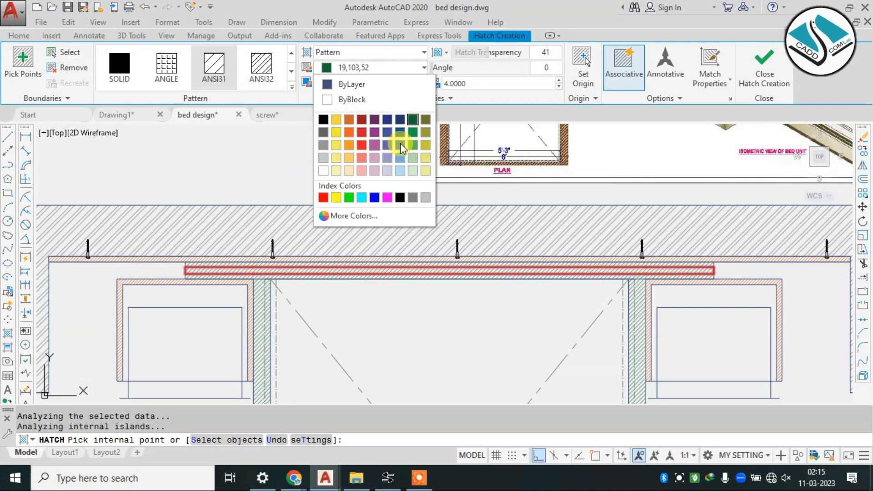
click(426, 144)
click(477, 87)
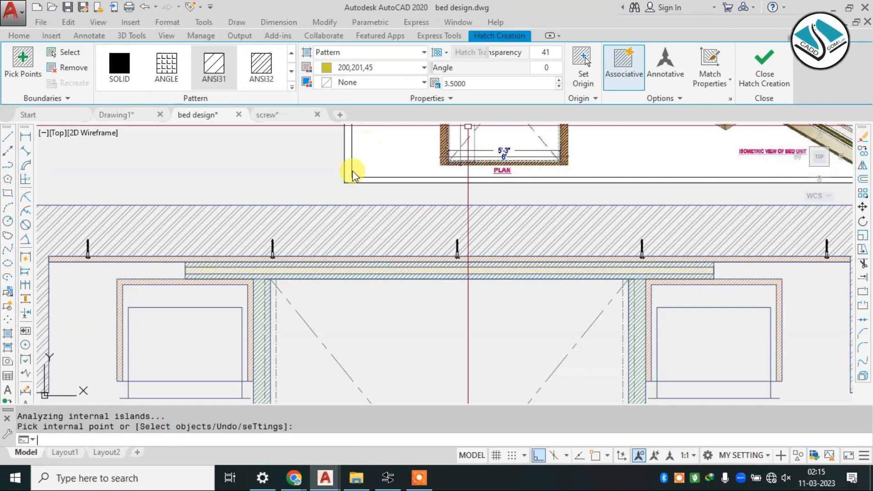
key(Return)
Examine the finished hatches of the wall, plywood strip, headboard band, side units and bed border in the drafted plan.
scroll(346, 172, down, 2)
scroll(413, 195, down, 2)
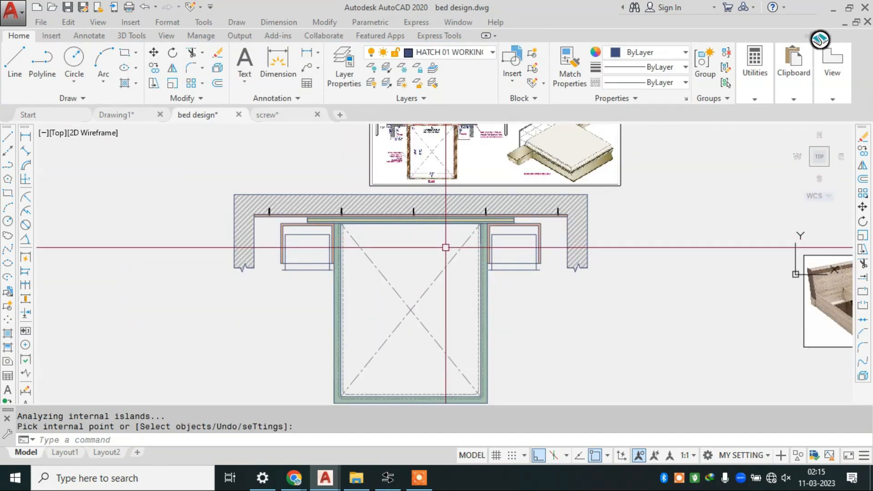
scroll(446, 247, up, 3)
scroll(445, 243, down, 1)
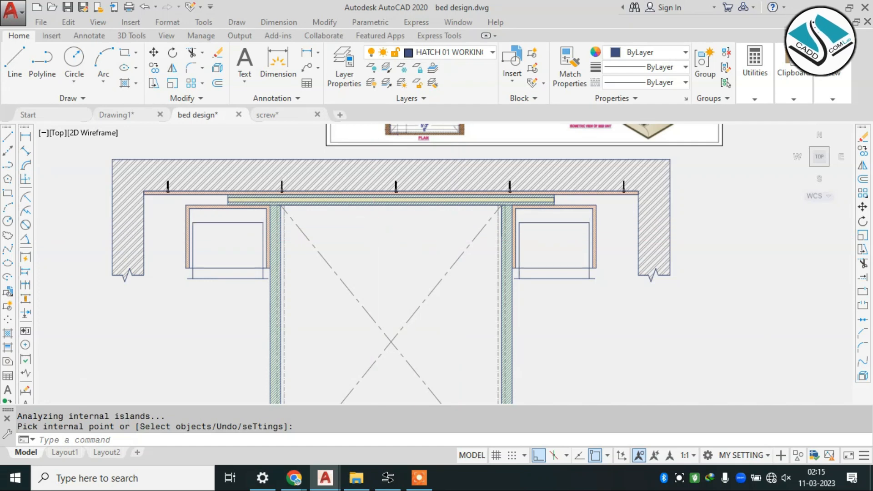
scroll(374, 222, up, 2)
key(Escape)
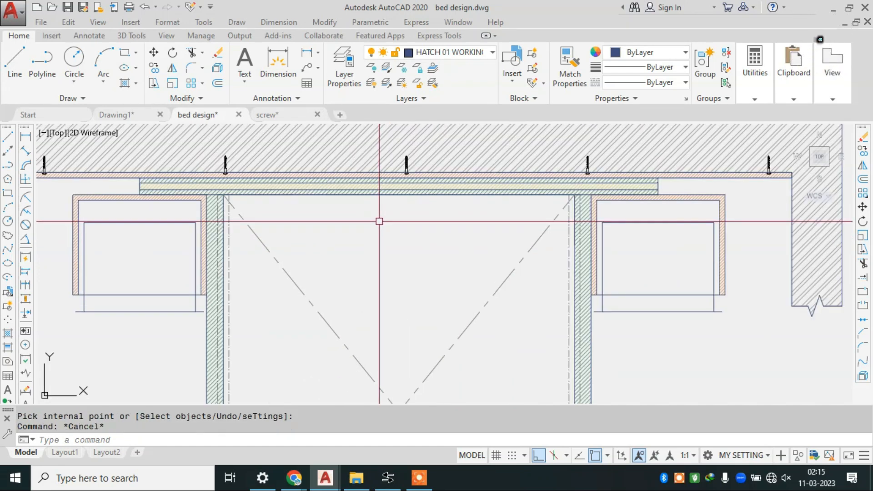
scroll(417, 217, down, 2)
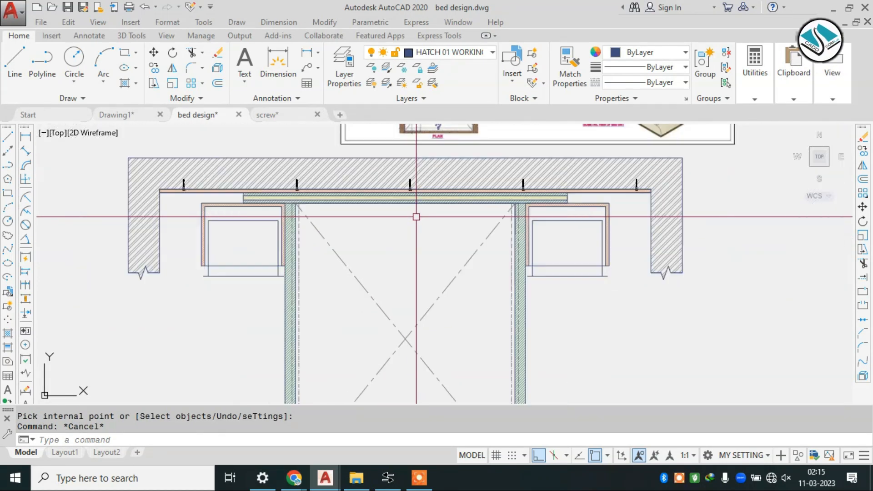
scroll(291, 184, up, 2)
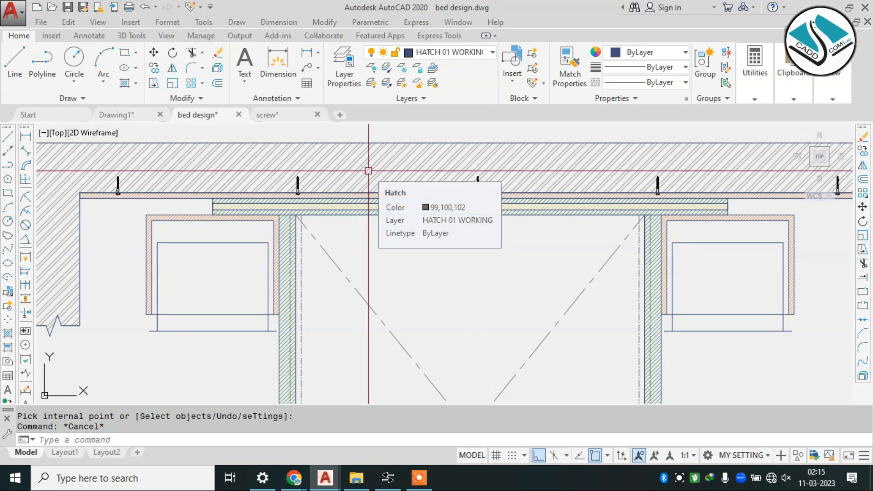
scroll(369, 171, down, 4)
scroll(458, 168, up, 4)
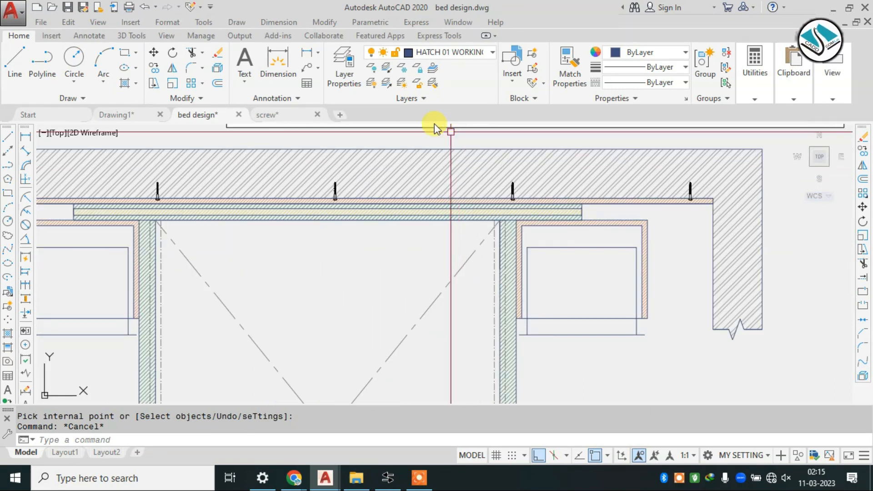
scroll(381, 211, down, 4)
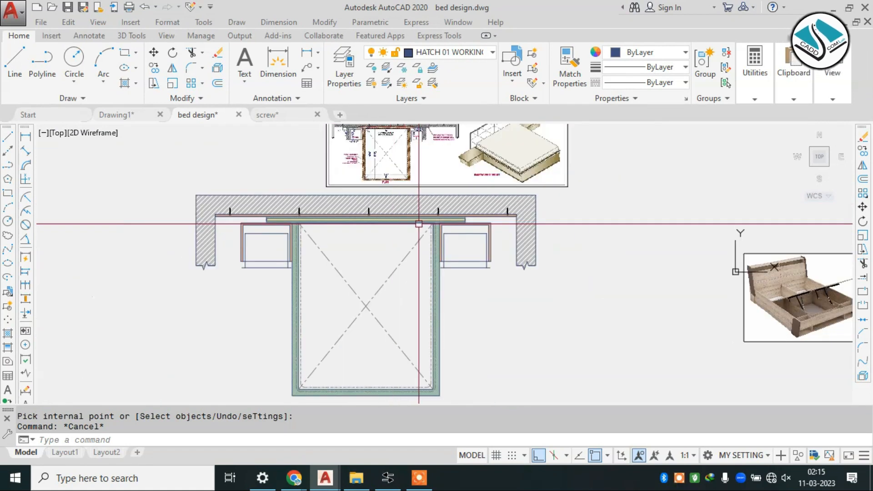
scroll(364, 222, up, 2)
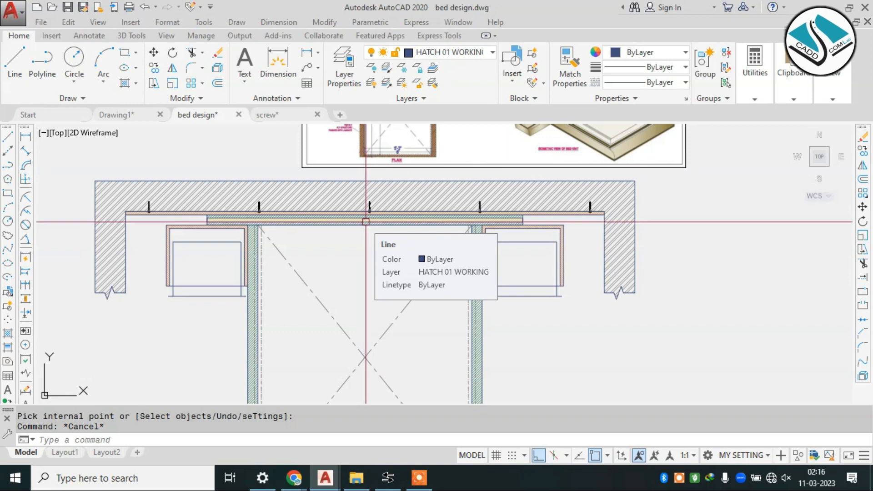
scroll(201, 220, up, 4)
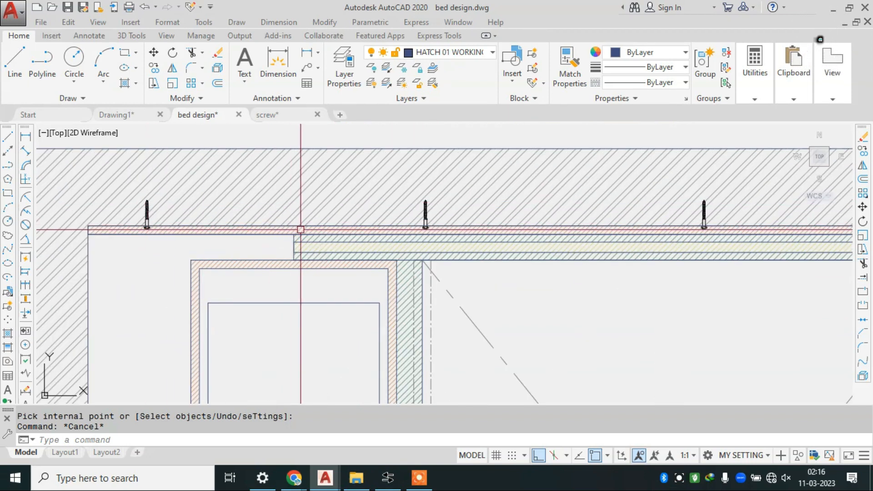
Examine the reference plan's dimensions, notes and material labels around the headboard, drawers and bed.
scroll(301, 230, down, 4)
scroll(409, 223, up, 3)
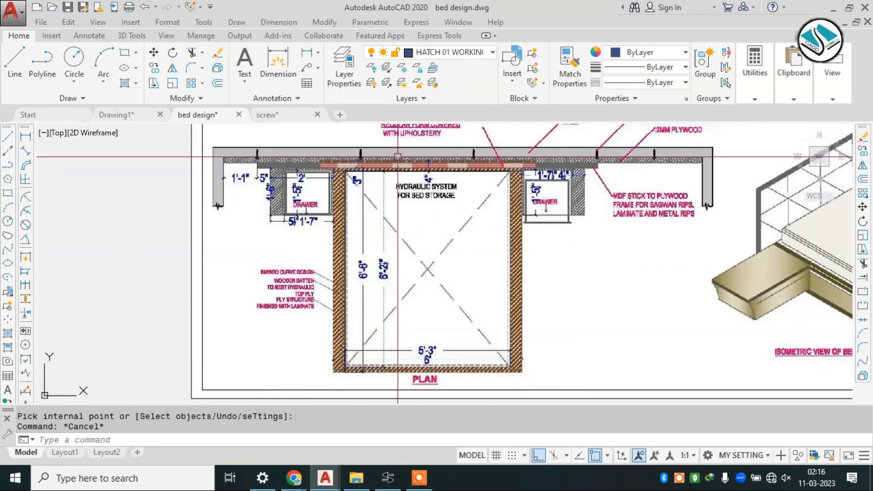
scroll(359, 173, up, 2)
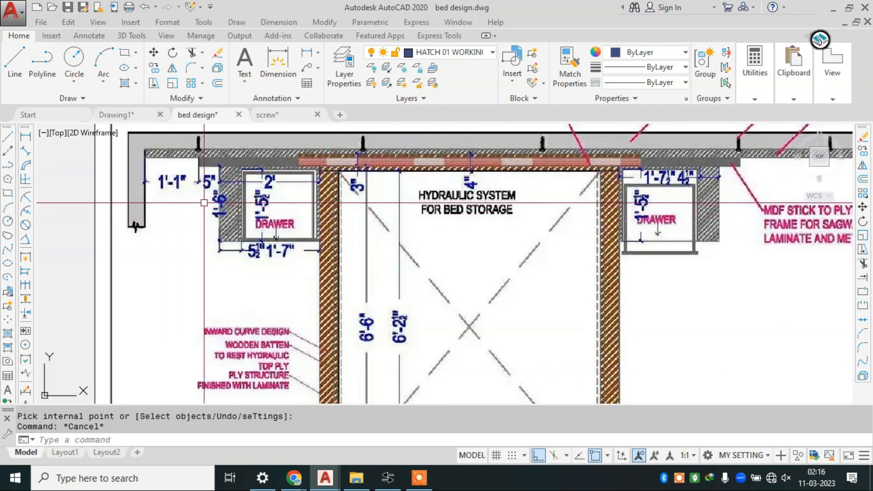
scroll(400, 189, down, 3)
scroll(402, 198, up, 3)
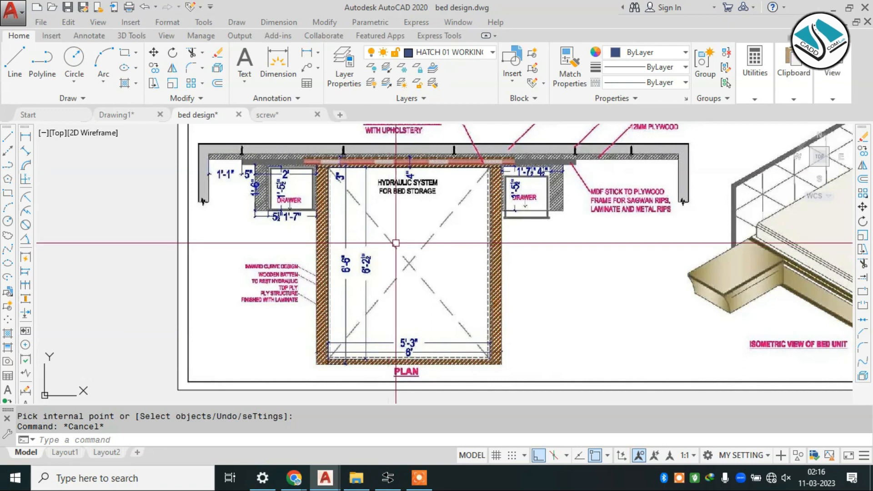
scroll(453, 232, down, 2)
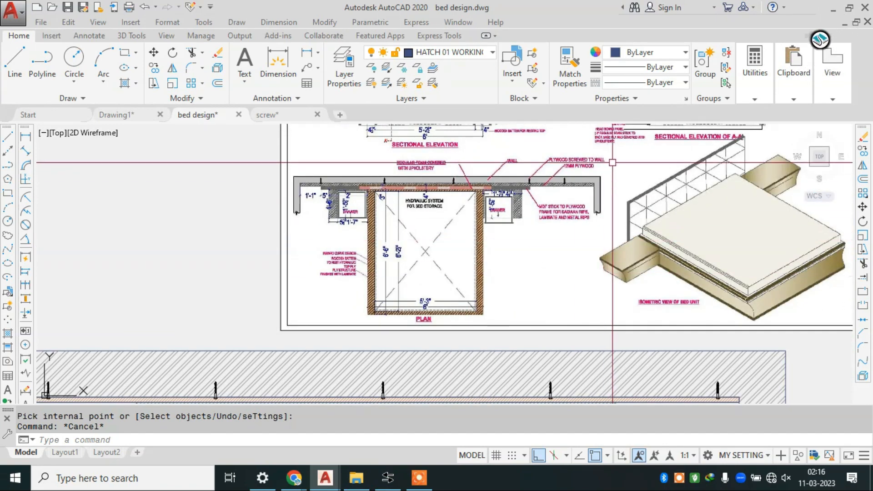
scroll(415, 193, up, 3)
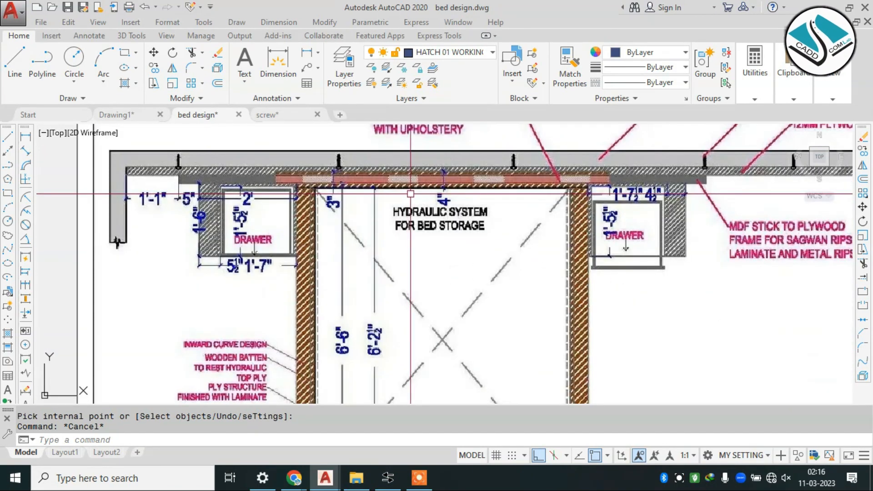
scroll(419, 189, down, 2)
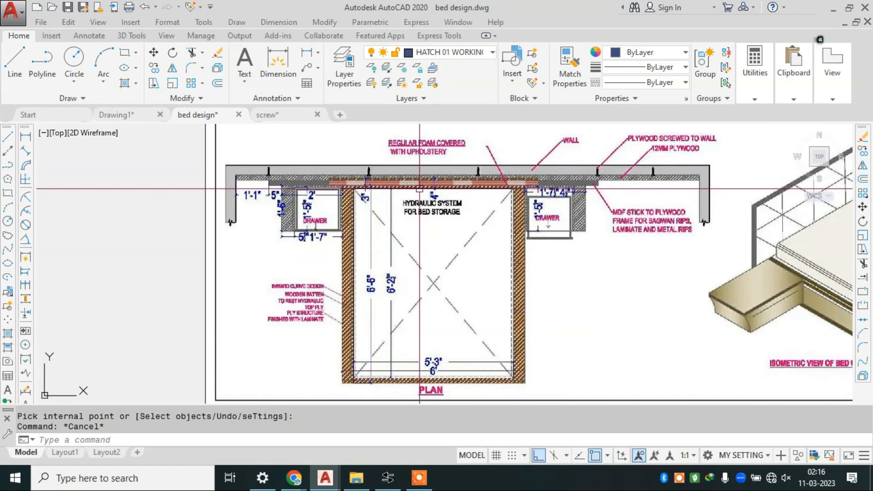
Examine the reference plan's notes and drawer labels, the hydraulic bed picture and the drafted plan beside the reference sheets.
scroll(451, 220, up, 2)
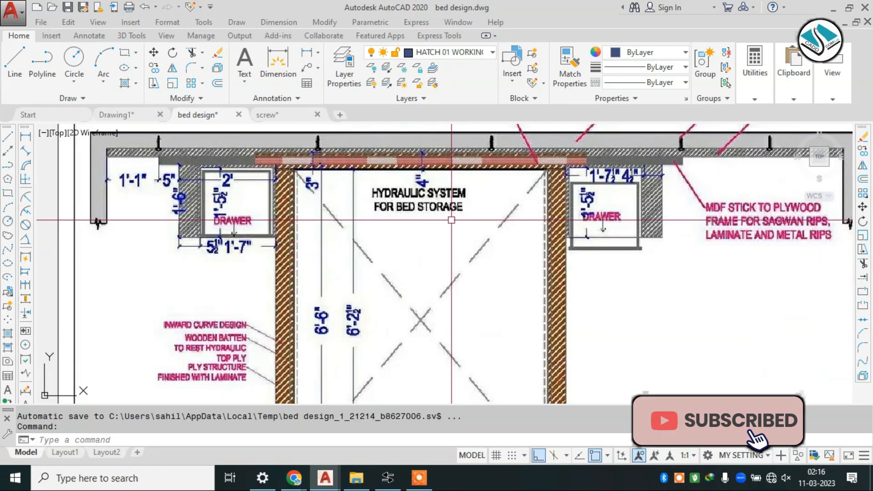
scroll(419, 197, up, 2)
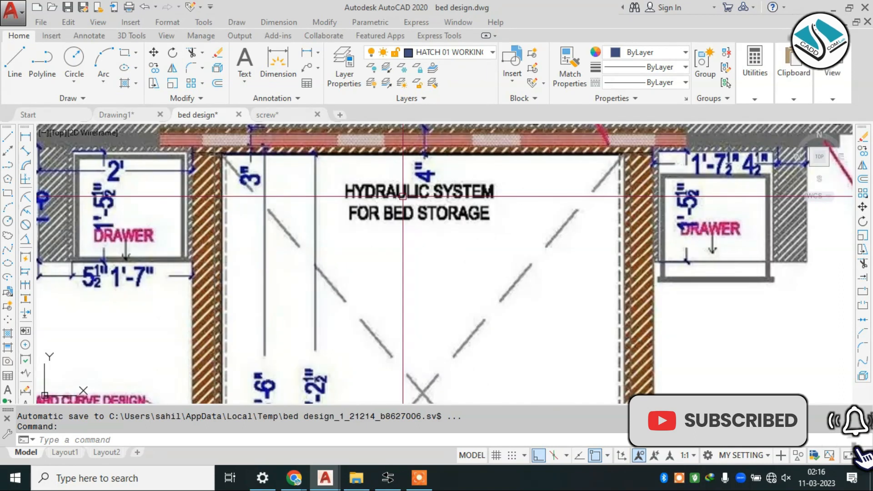
scroll(391, 177, down, 4)
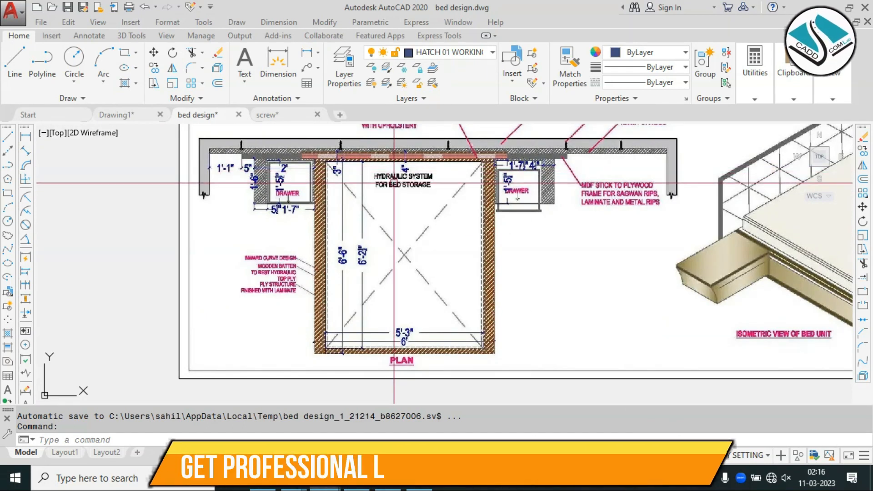
scroll(395, 186, down, 4)
scroll(492, 181, down, 4)
scroll(250, 221, up, 8)
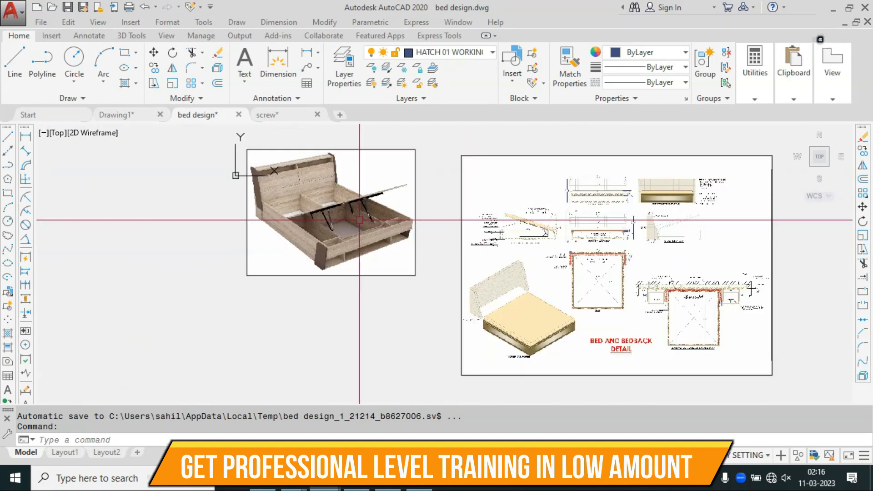
middle_drag(249, 221, 427, 261)
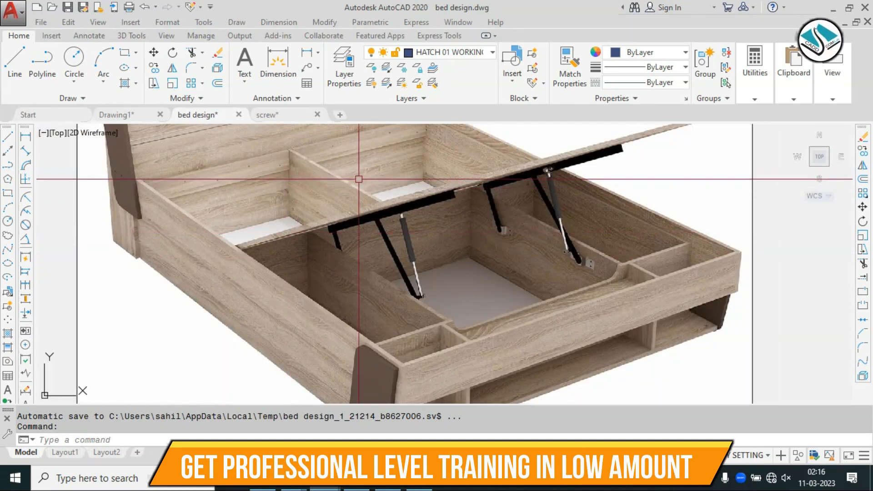
scroll(560, 289, down, 10)
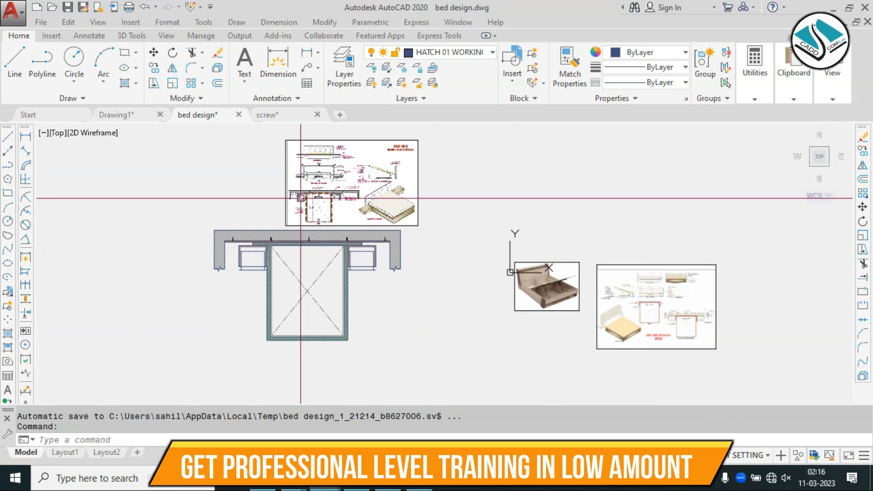
scroll(311, 201, up, 6)
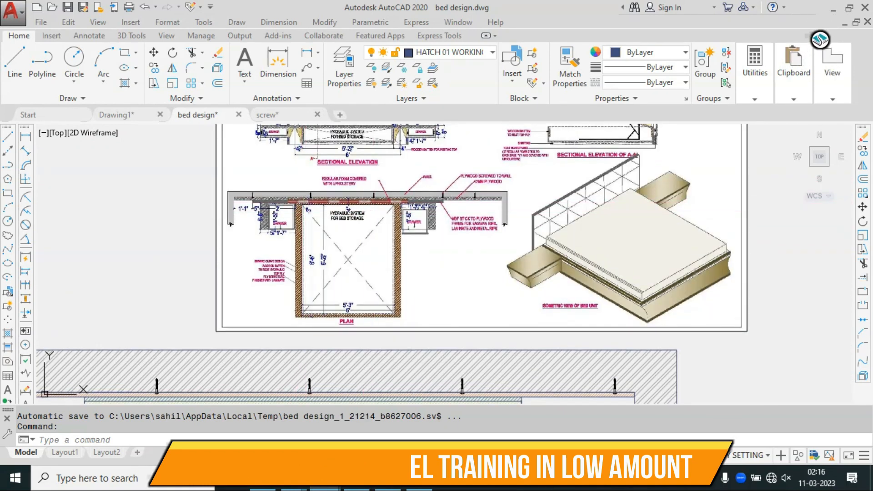
Add a bold multiline text note in Arial Narrow reading "HYDRAULIC SYSTEM FOR BED STORAGE" on two lines beside the reference plan.
scroll(317, 231, up, 2)
text(mt)
key(Return)
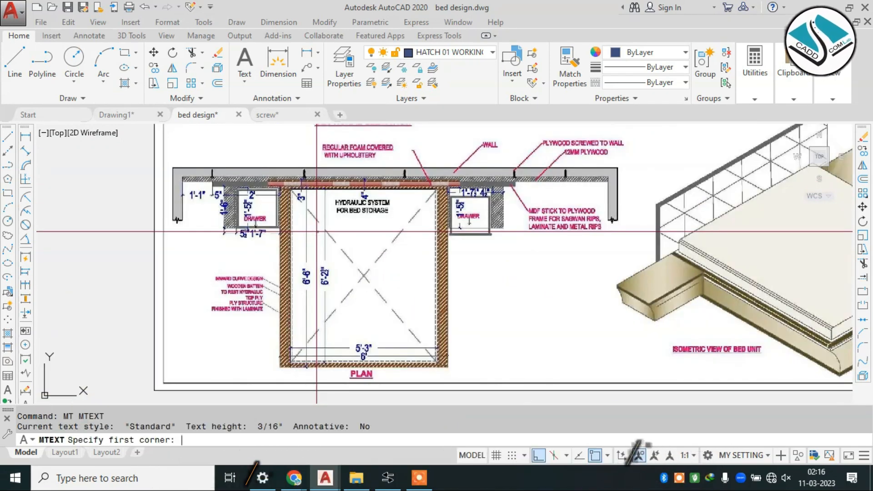
click(481, 288)
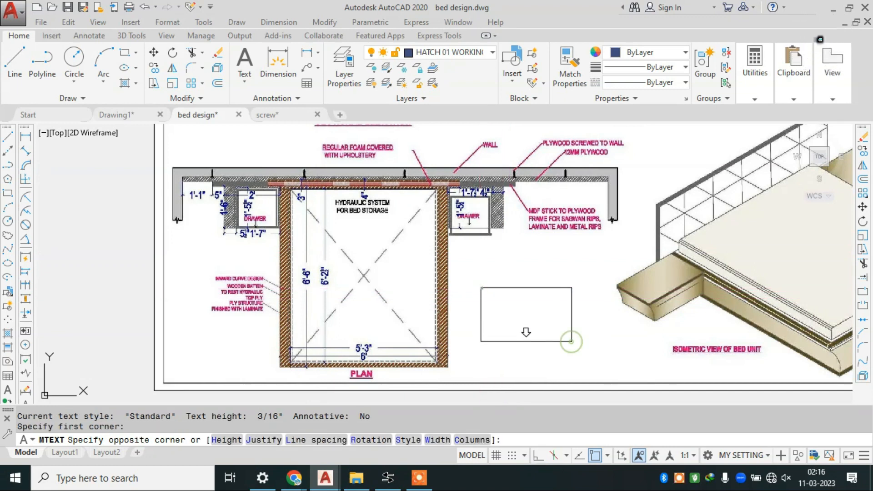
click(572, 342)
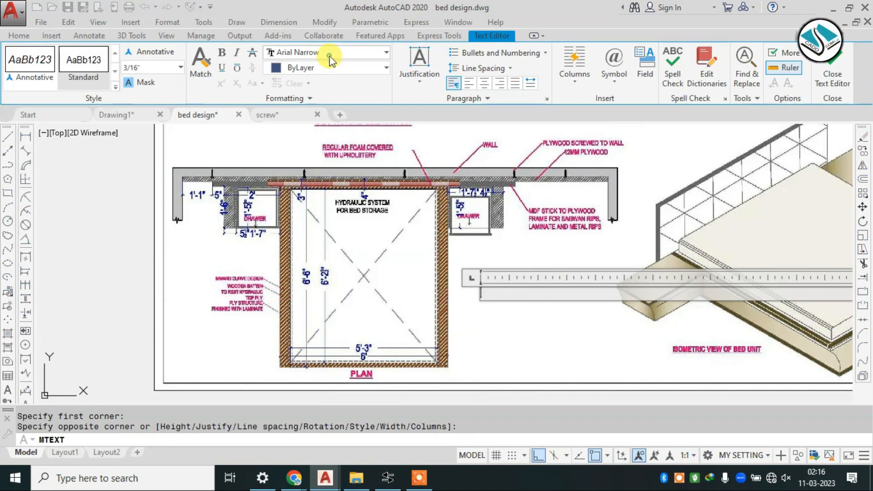
click(331, 54)
click(330, 53)
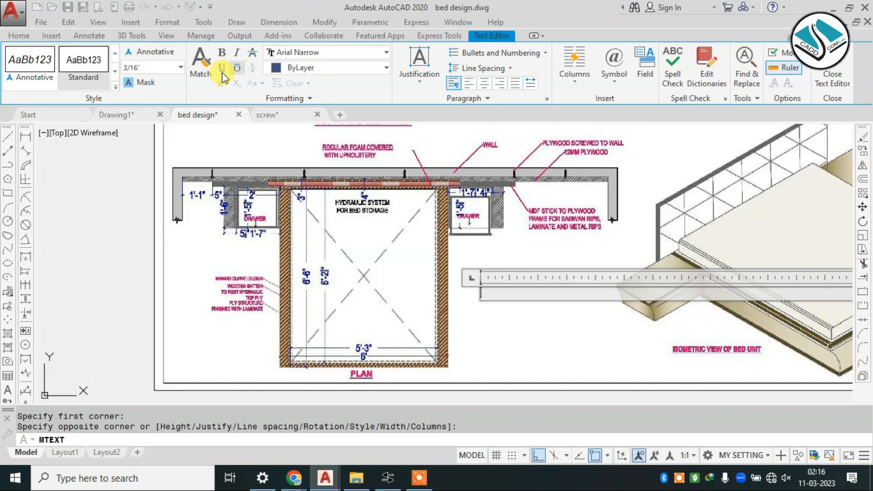
scroll(509, 289, up, 5)
scroll(503, 296, down, 3)
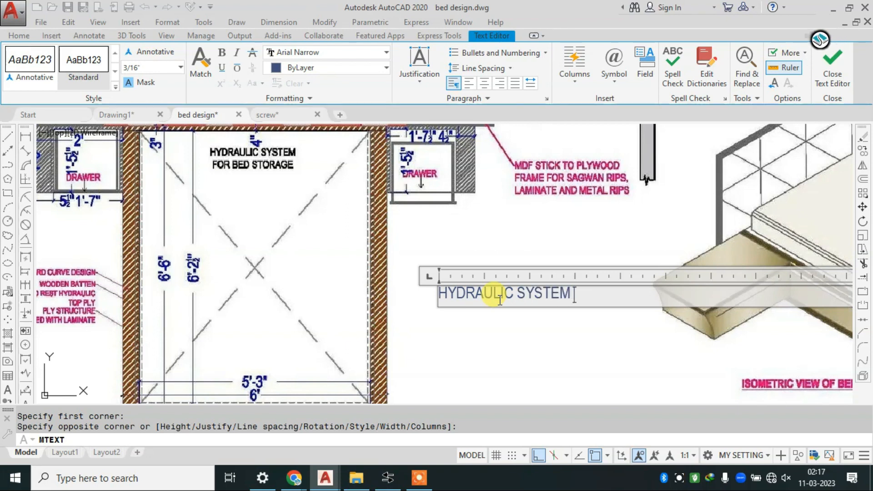
key(Return)
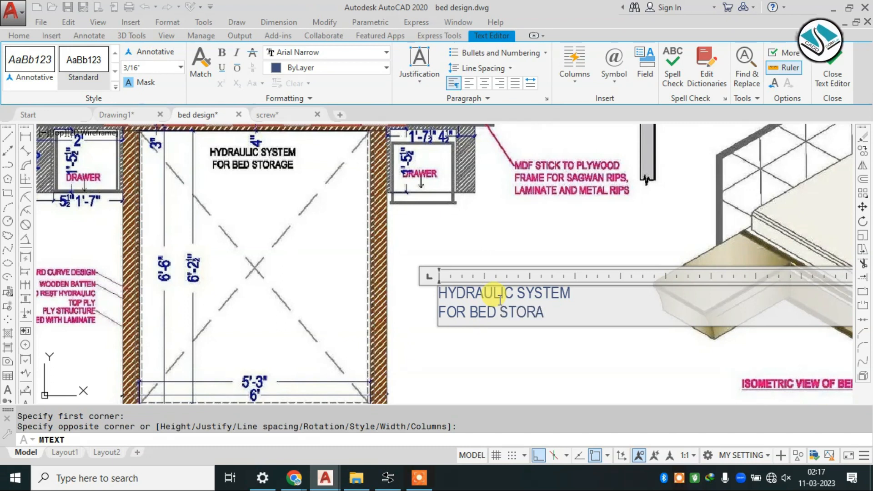
key(ctrl+a)
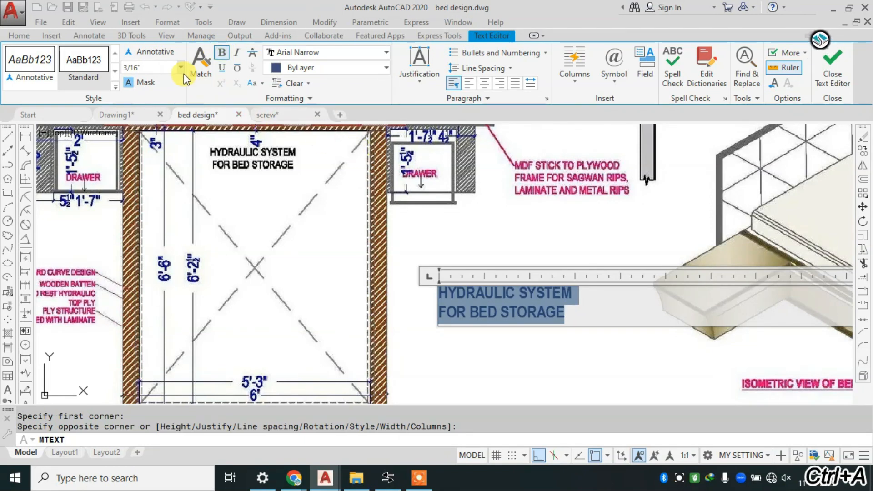
Try to change the hydraulic note's text height, and restore the deleted note text.
click(147, 70)
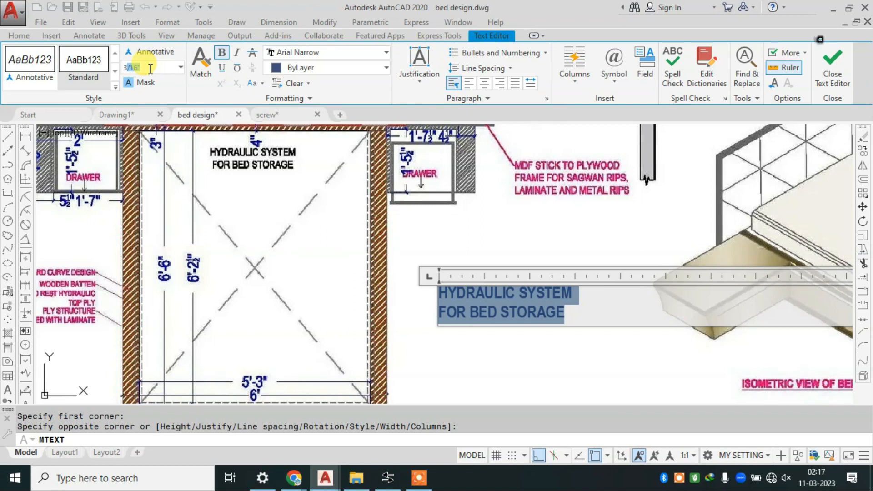
key(Delete)
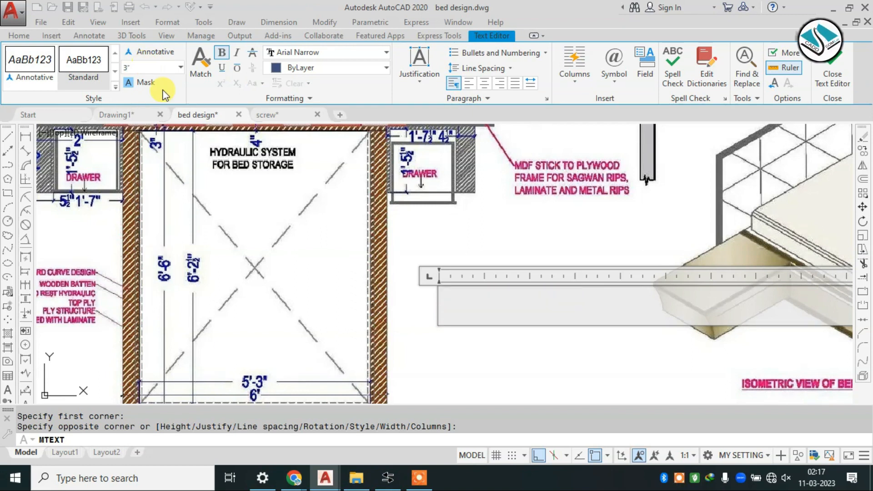
key(ctrl+z)
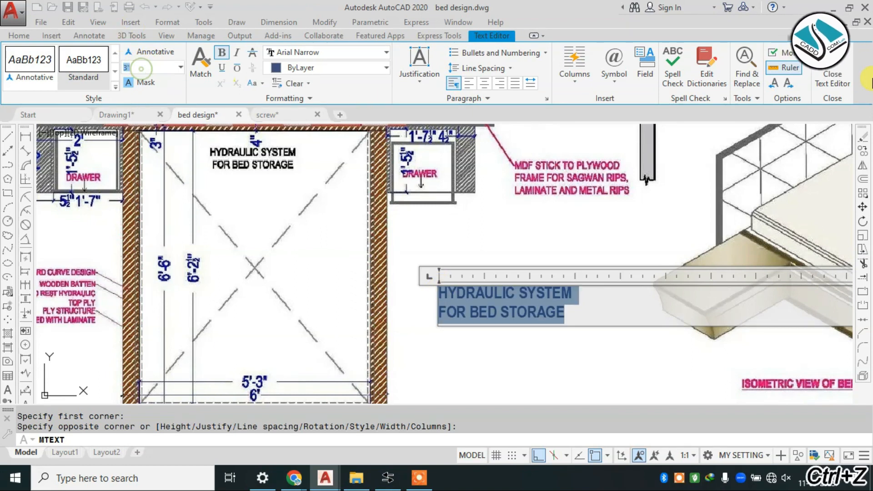
click(455, 289)
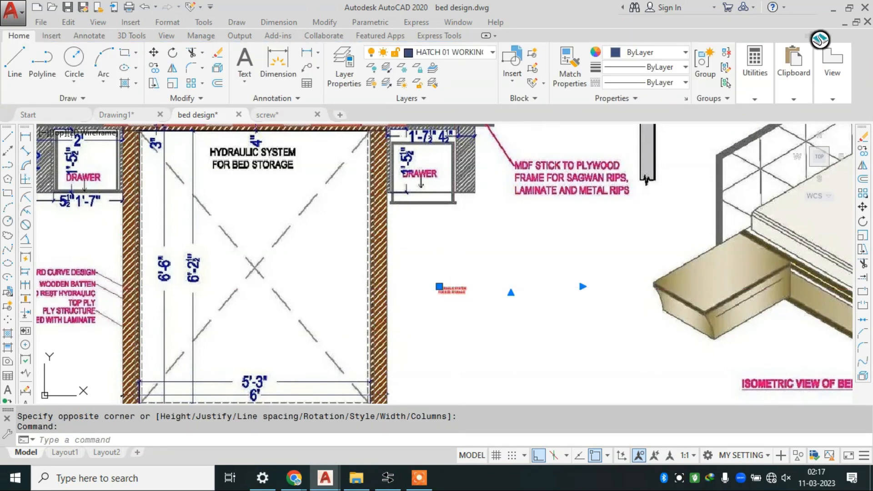
Set the whole hydraulic note's text height to 5" and finish editing.
double_click(452, 289)
key(ctrl+a)
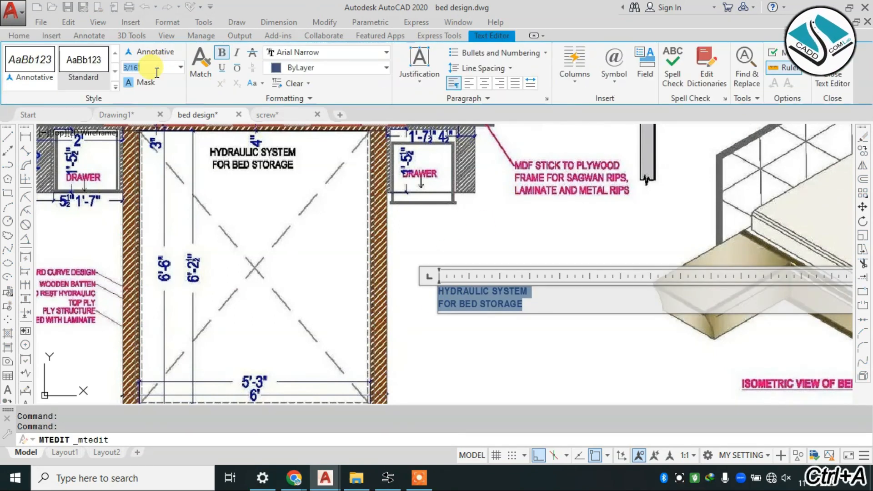
text(5)
key(Return)
click(832, 64)
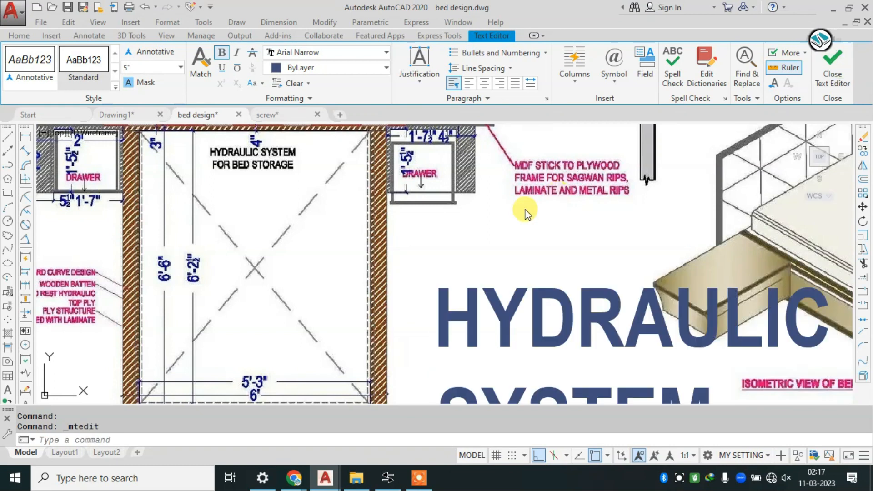
Reopen the hydraulic note and set all of its text to a height of 3/16".
scroll(500, 268, down, 3)
double_click(500, 268)
key(ctrl+a)
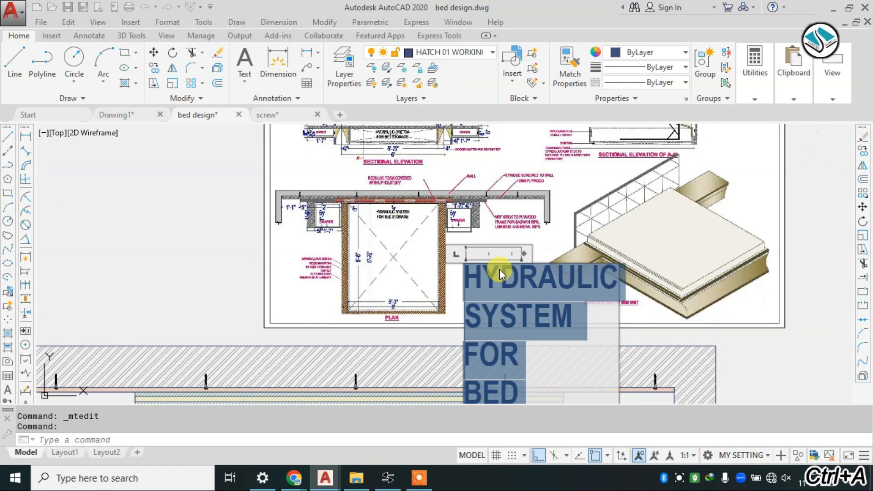
text(3/16)
key(Return)
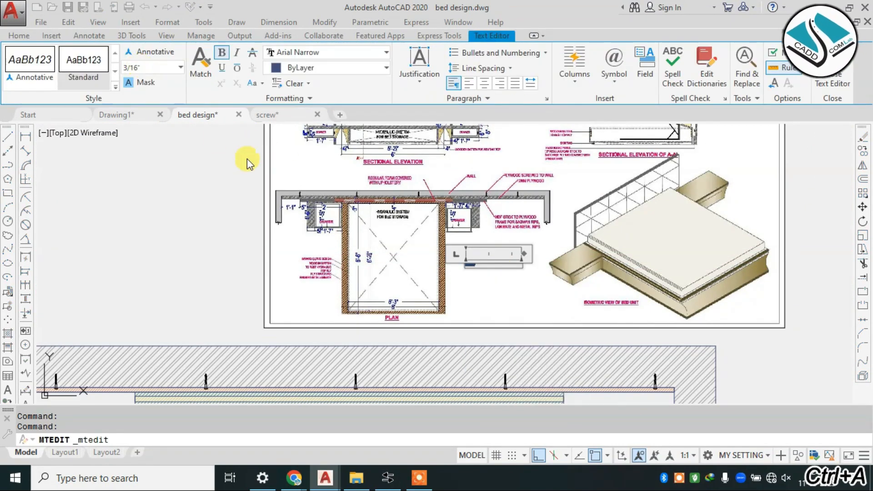
Set the hydraulic note's text height to 4" and close the text editor.
scroll(455, 269, up, 5)
scroll(369, 272, up, 3)
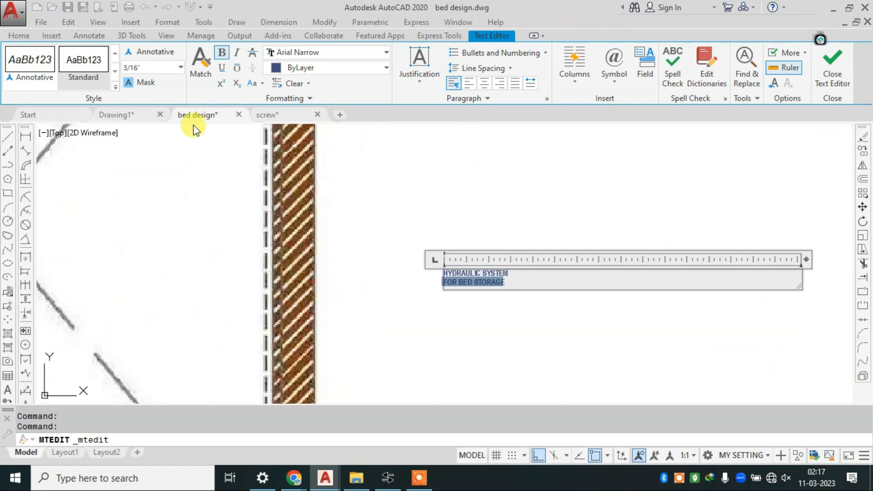
click(135, 69)
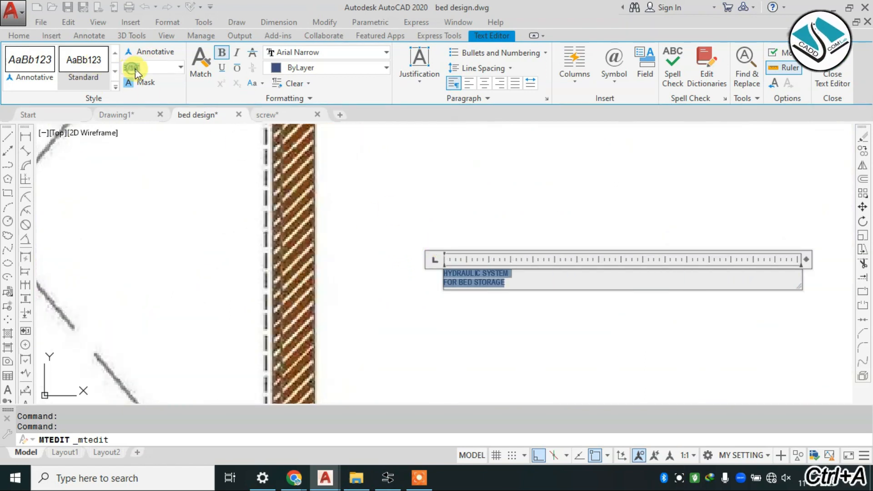
text(4)
key(Return)
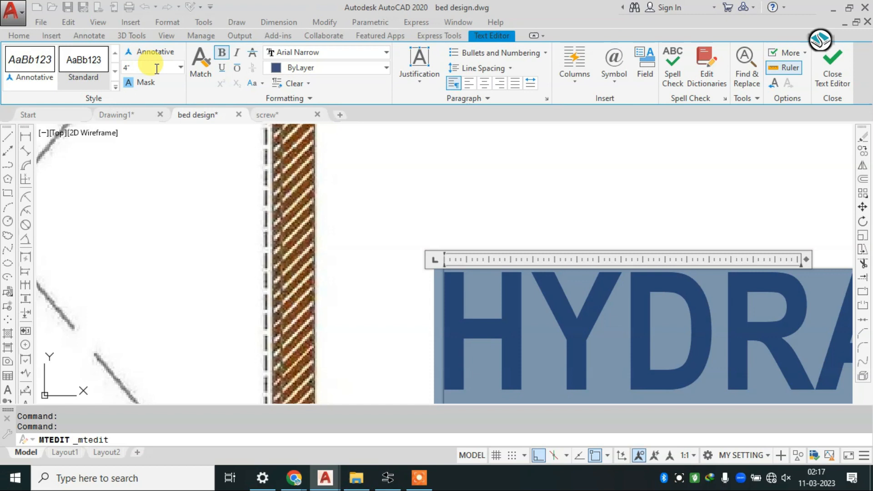
click(834, 77)
Move the hydraulic note from the reference sheet into the upper part of the drafted bed, with ortho mode off.
scroll(501, 198, down, 5)
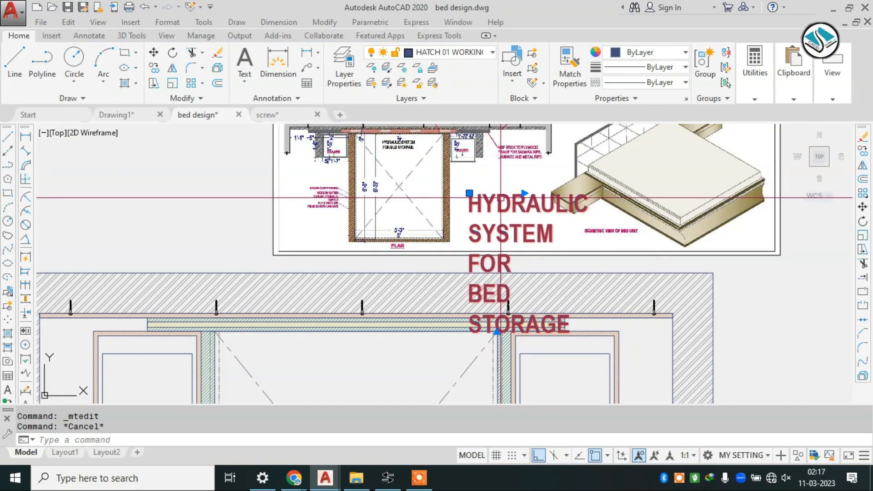
text(m)
key(space)
click(507, 206)
middle_drag(344, 287, 384, 184)
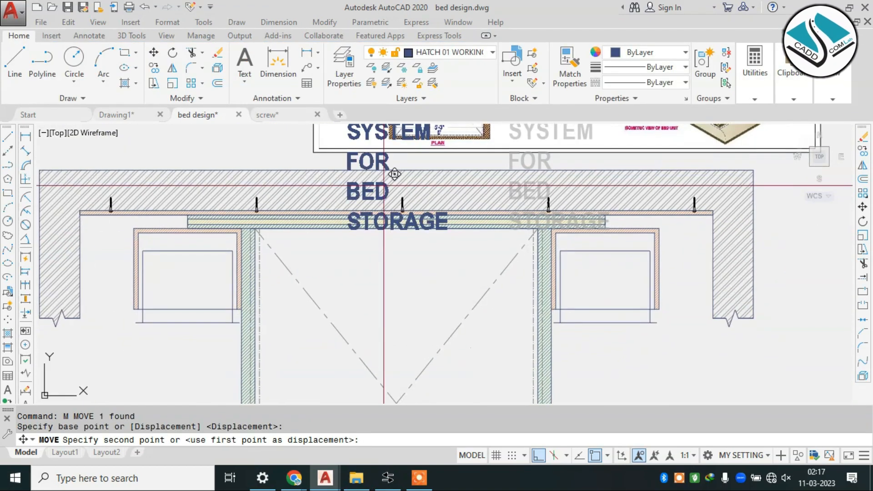
click(539, 457)
click(367, 267)
key(Escape)
Try a 3" text height on the hydraulic note, settle on 2.5", and finish editing.
double_click(367, 266)
key(ctrl+a)
click(146, 69)
text(3)
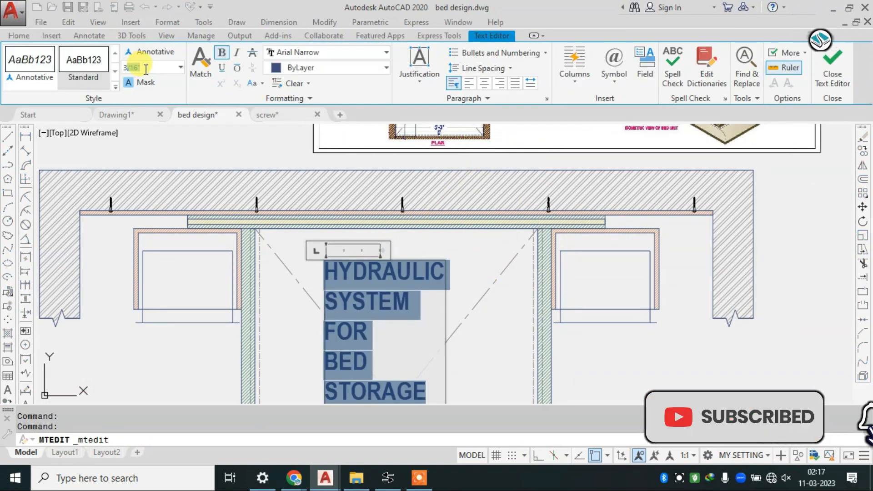
key(Return)
click(146, 69)
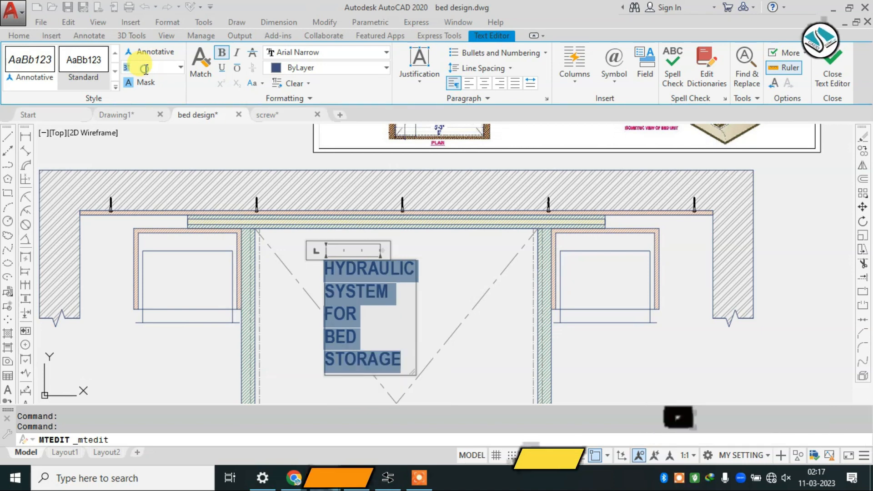
text(2.5)
key(Return)
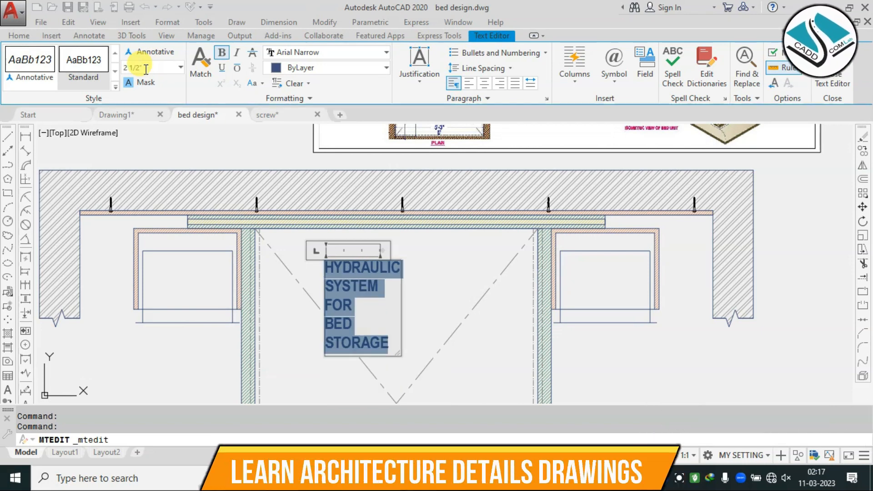
click(852, 88)
Stretch the hydraulic note's text box wider so its text fits on two lines.
click(391, 262)
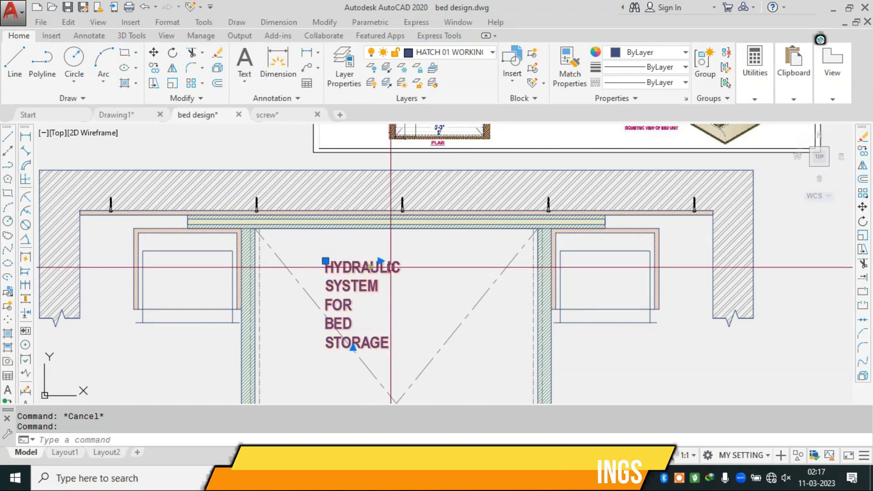
click(382, 261)
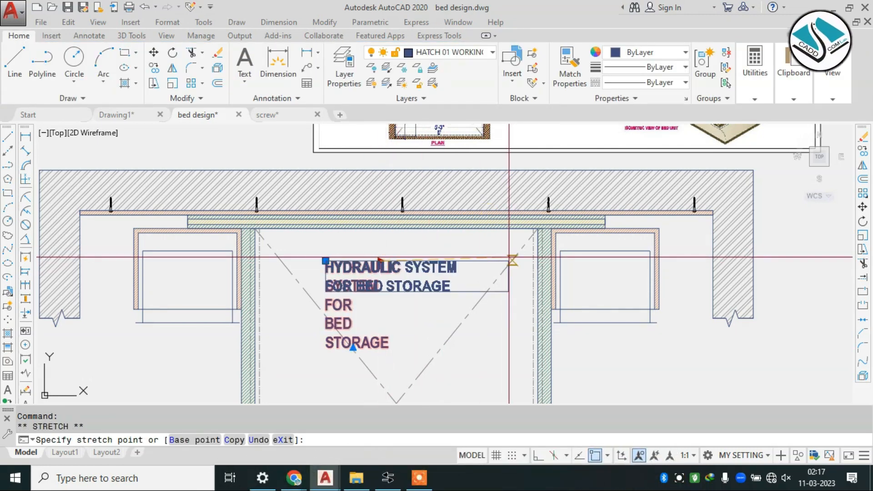
click(590, 258)
key(Escape)
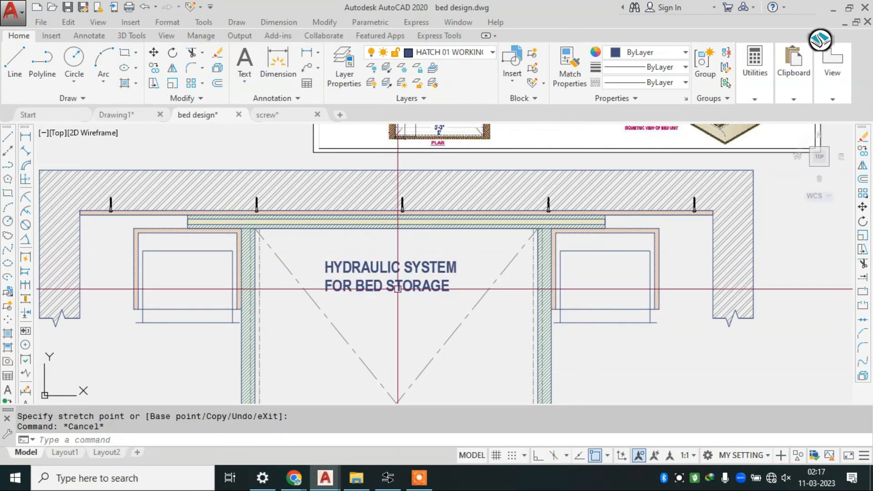
Move the hydraulic note slightly sideways to centre it between the bed's side borders.
scroll(380, 239, down, 2)
scroll(395, 269, up, 4)
click(432, 225)
click(363, 275)
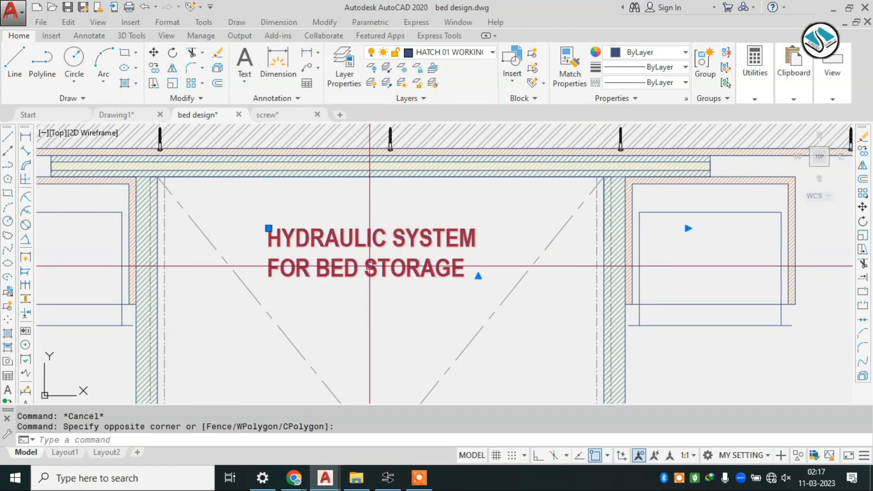
text(m)
key(space)
click(365, 260)
click(394, 263)
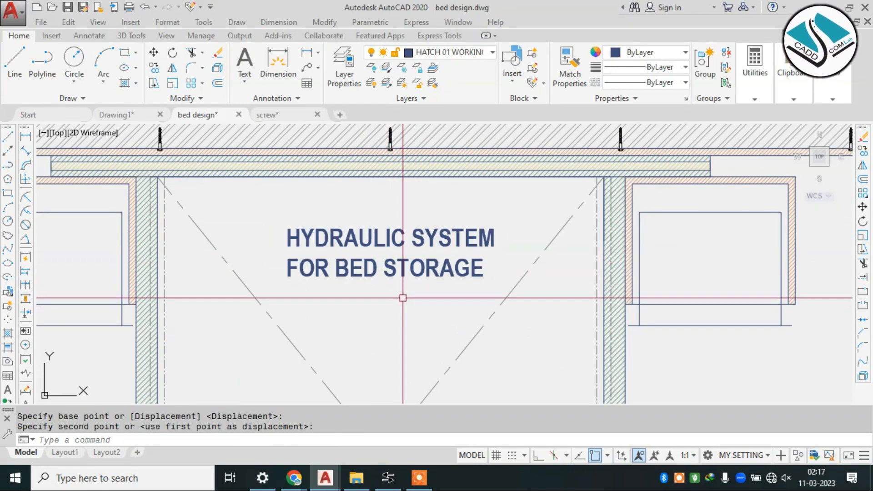
Put the hydraulic system note on the PL-WASTE PIPE layer and clear the selection.
scroll(422, 303, down, 3)
scroll(421, 302, down, 2)
scroll(415, 197, up, 2)
scroll(394, 320, up, 4)
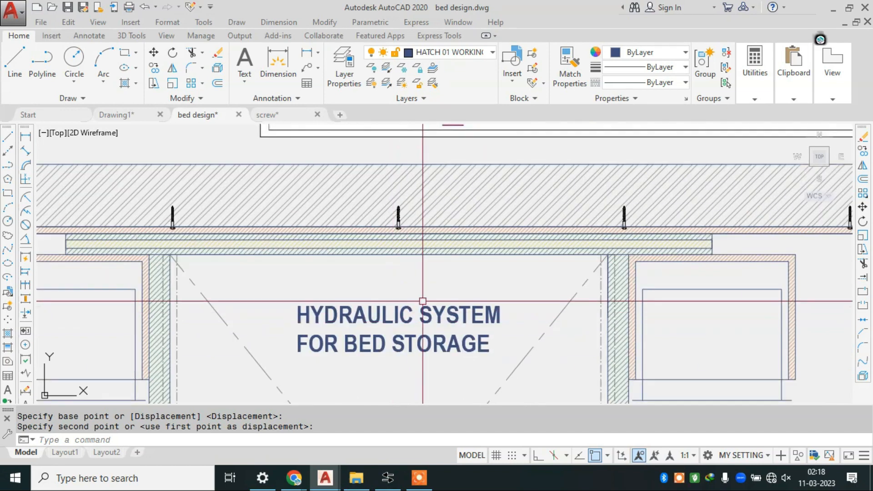
click(425, 298)
click(381, 347)
click(478, 54)
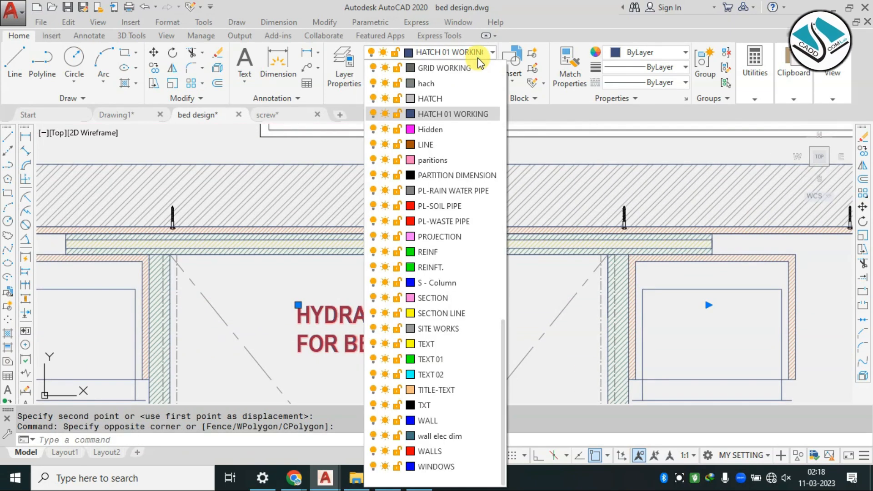
click(441, 221)
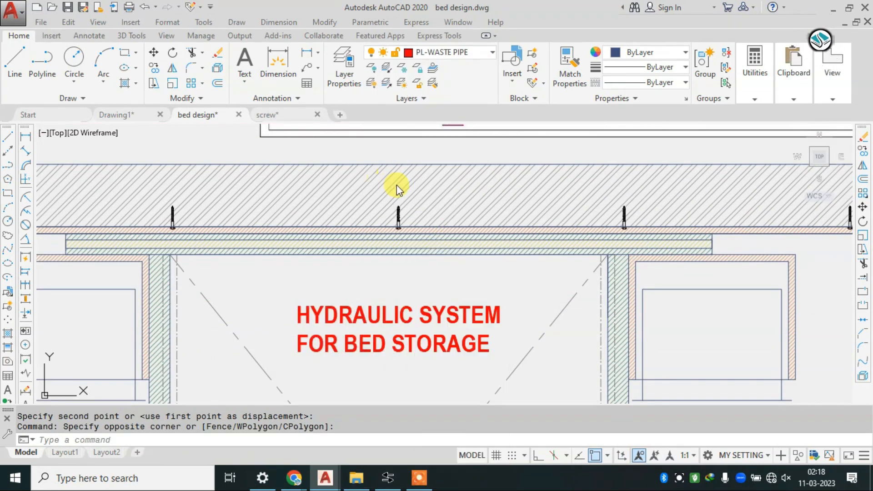
key(Escape)
scroll(407, 195, down, 4)
key(Escape)
Copy the hydraulic note from the bed onto the right-hand bedside drawer.
scroll(414, 165, up, 4)
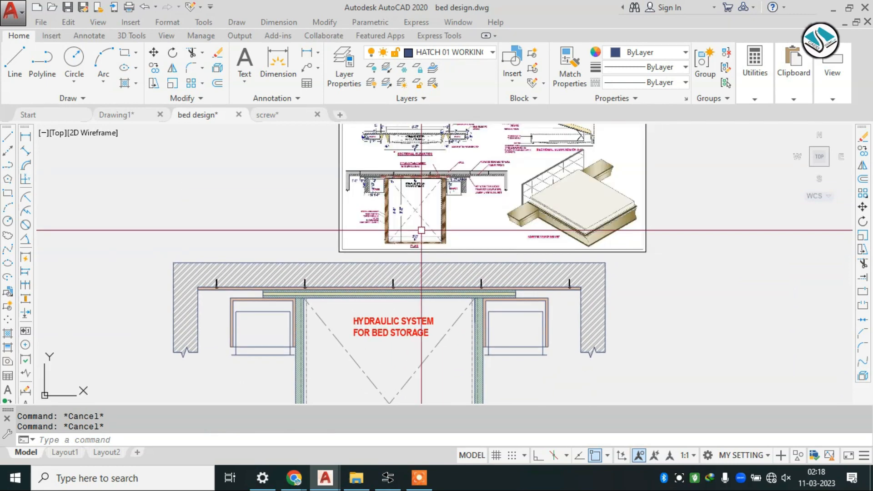
scroll(411, 194, up, 5)
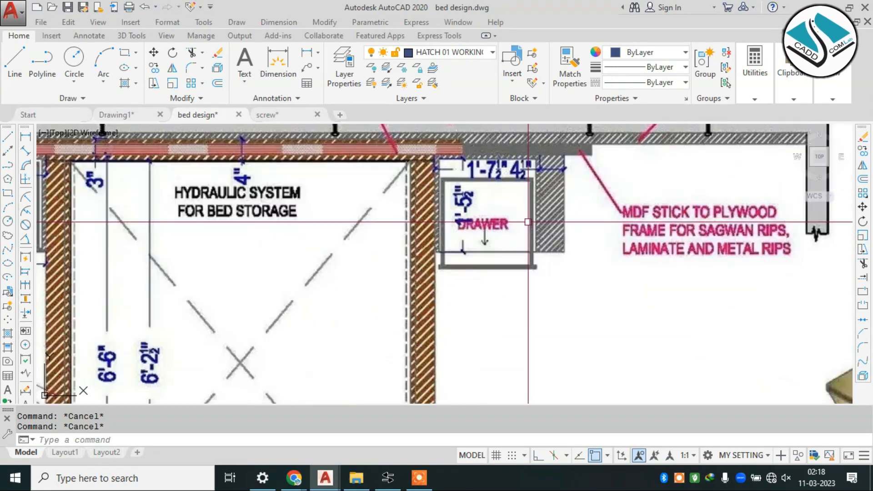
scroll(373, 164, down, 10)
scroll(321, 317, up, 2)
click(358, 290)
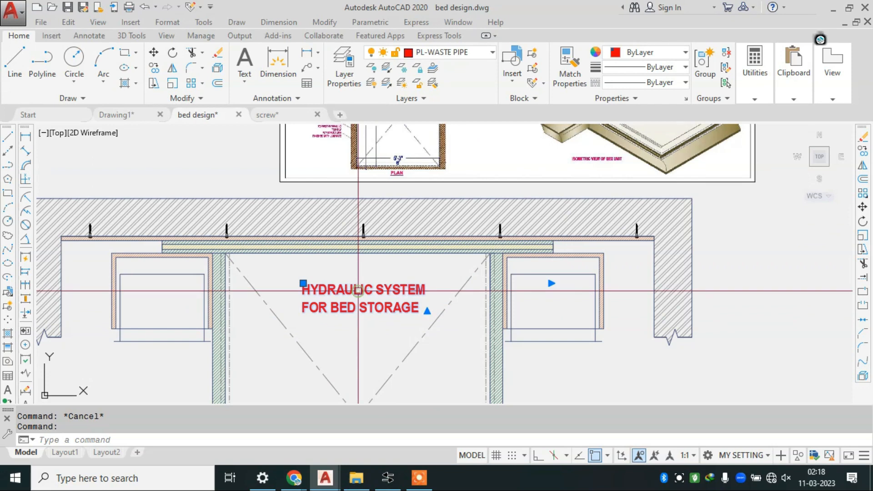
click(358, 291)
scroll(554, 335, up, 3)
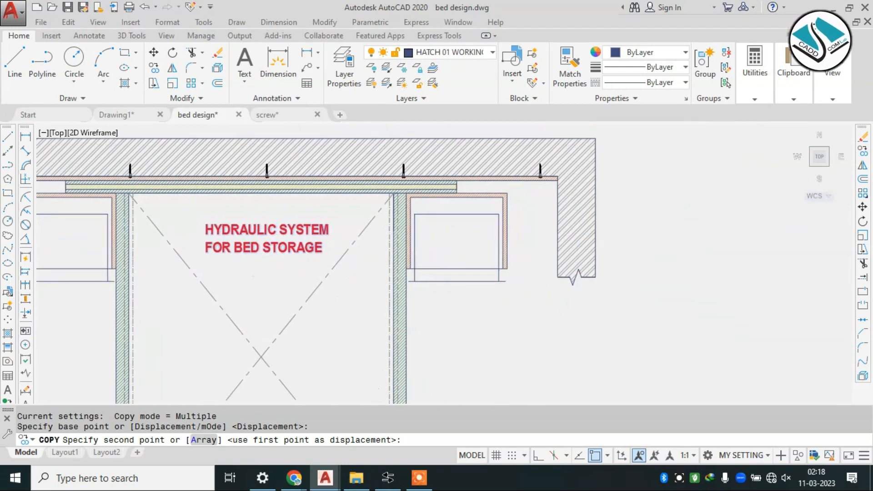
click(452, 222)
key(Escape)
Replace the copied note's text with "DRAWER" and finish editing.
key(ctrl+a)
key(Escape)
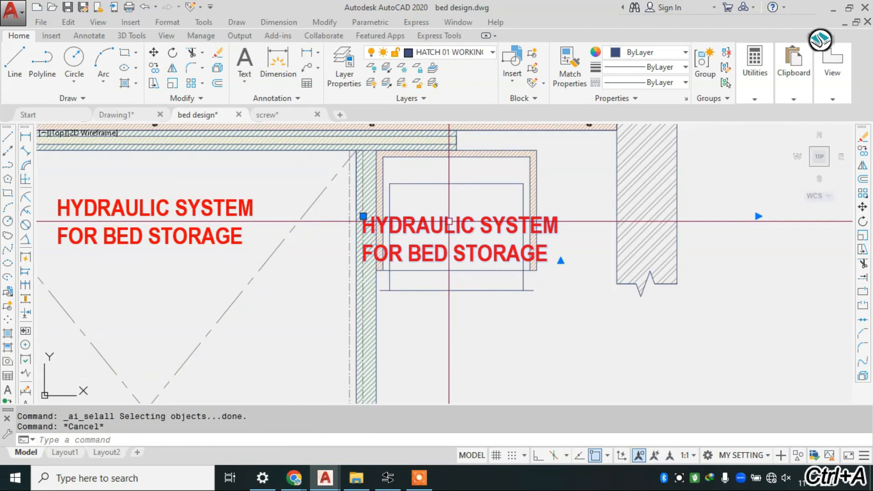
double_click(449, 224)
key(ctrl+a)
text(DRAWER)
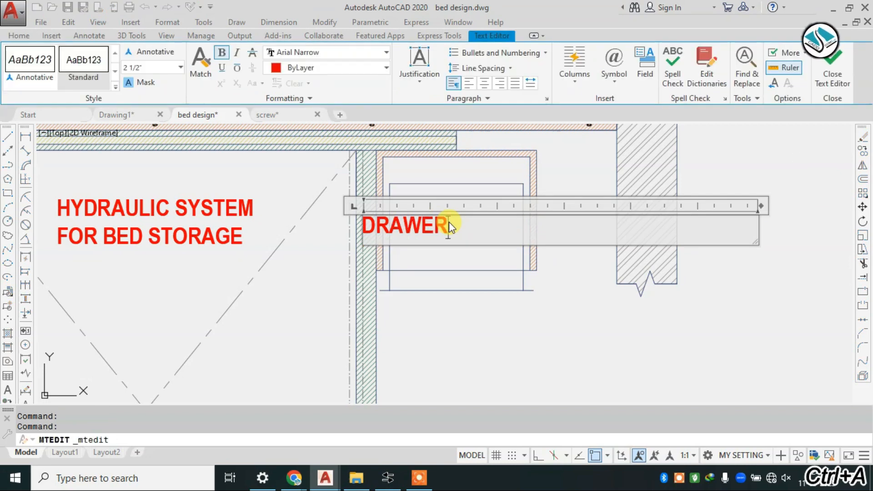
click(606, 381)
key(Escape)
Move the DRAWER label sideways to centre it inside the right-hand drawer outline.
scroll(448, 216, up, 4)
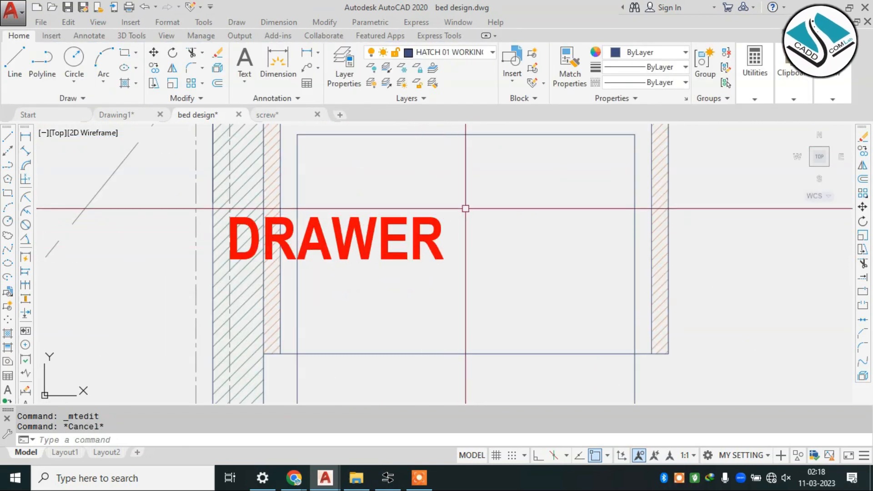
click(464, 212)
click(422, 253)
key(space)
click(401, 246)
click(537, 246)
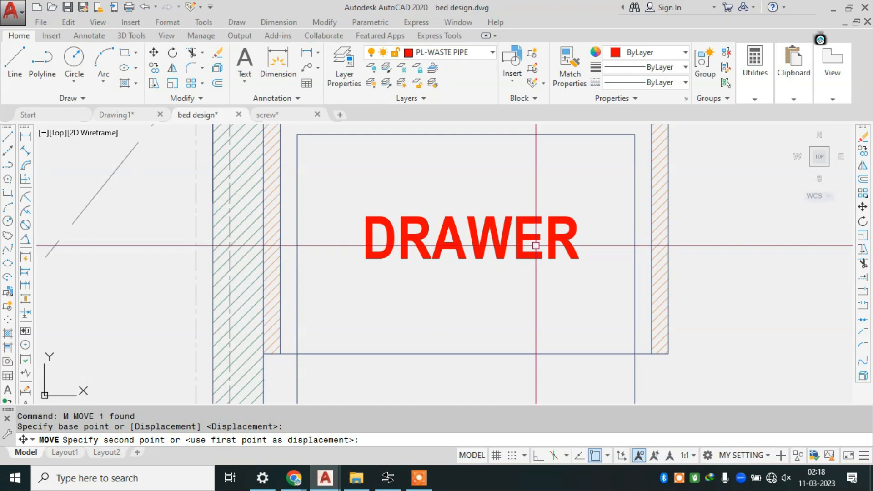
key(Escape)
Copy the DRAWER label from the right-hand drawer to the middle of the left-hand drawer.
click(510, 192)
click(459, 267)
text(C)
key(space)
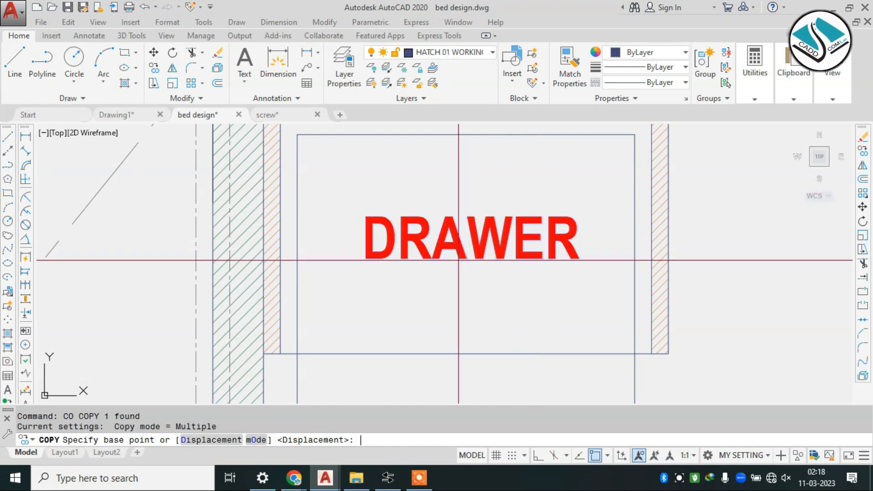
click(459, 267)
scroll(457, 263, down, 10)
scroll(436, 232, up, 8)
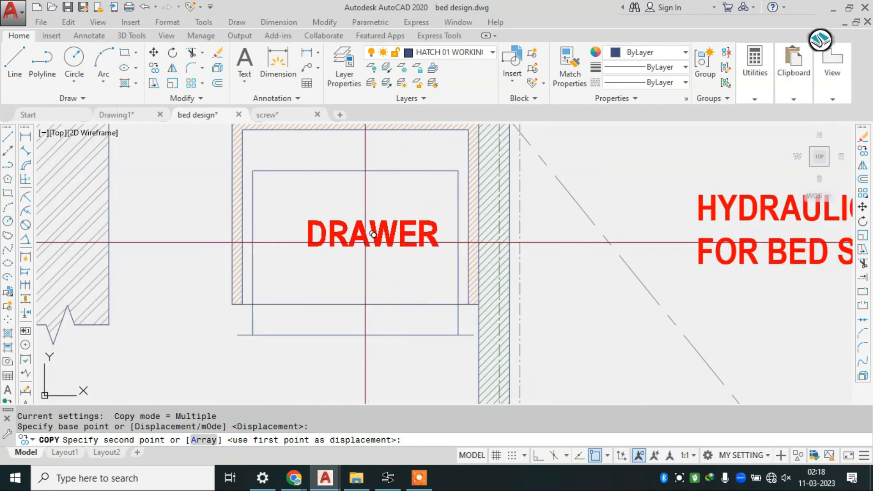
click(361, 238)
key(Escape)
scroll(371, 273, down, 4)
scroll(372, 269, down, 2)
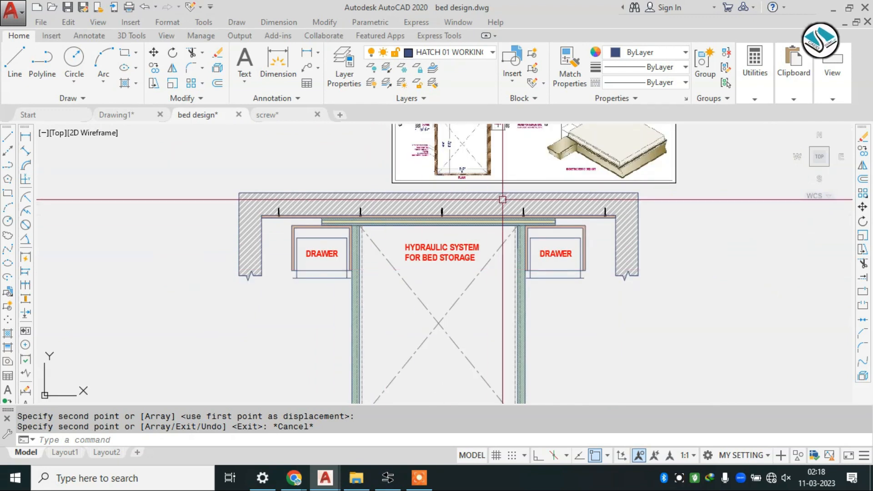
Examine the material notes and leaders around the plan on the reference sheet, especially those beside the bed's left border.
middle_drag(501, 198, 454, 276)
scroll(462, 199, up, 4)
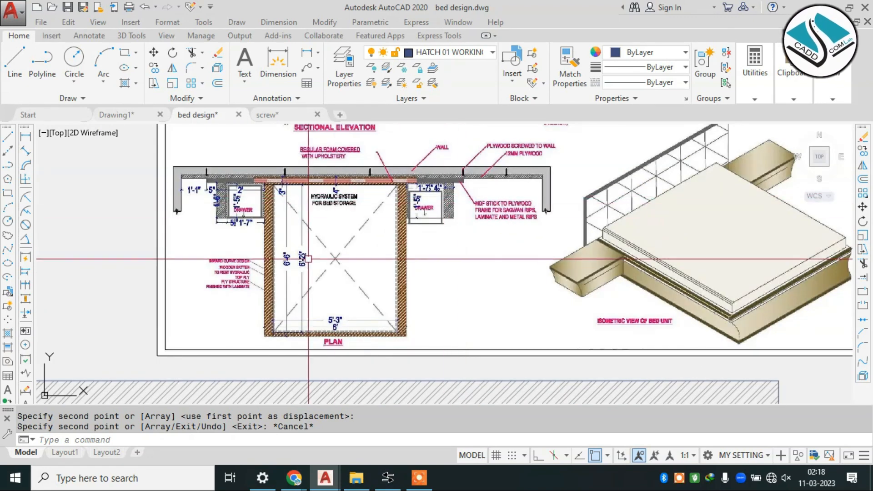
scroll(333, 145, up, 4)
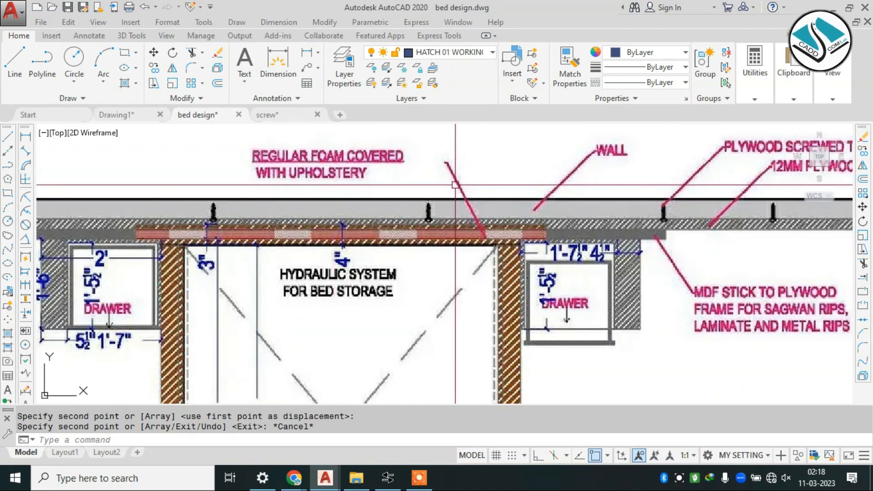
scroll(335, 186, down, 4)
scroll(321, 273, up, 2)
scroll(314, 280, up, 2)
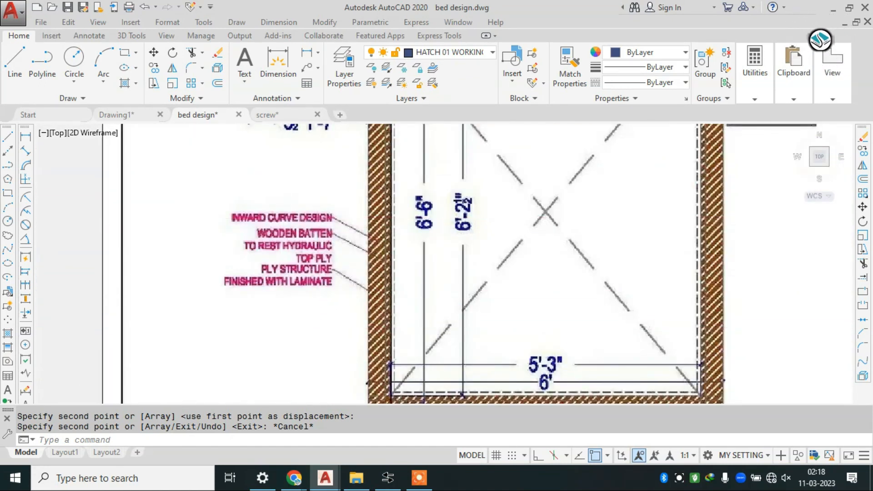
scroll(323, 245, up, 2)
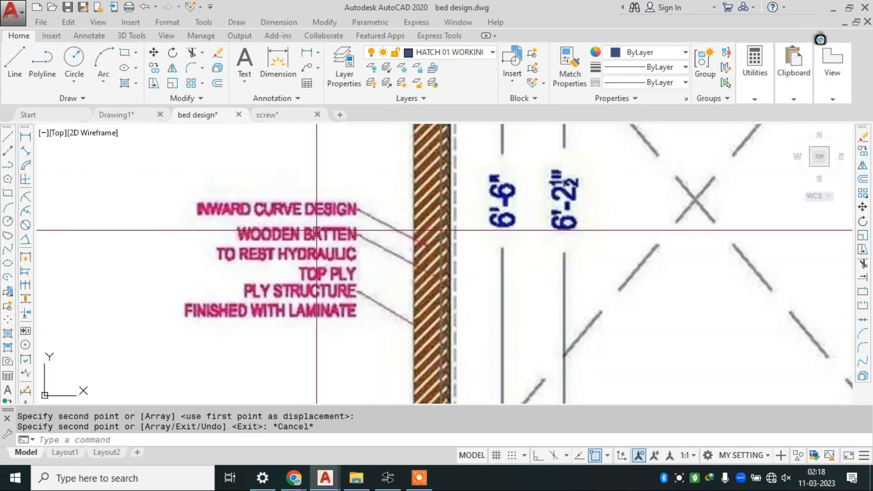
scroll(269, 242, up, 2)
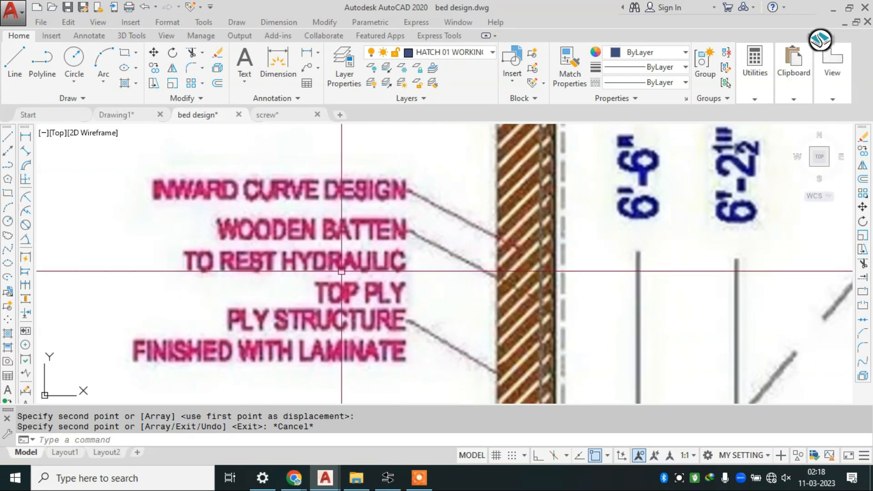
middle_drag(372, 294, 318, 239)
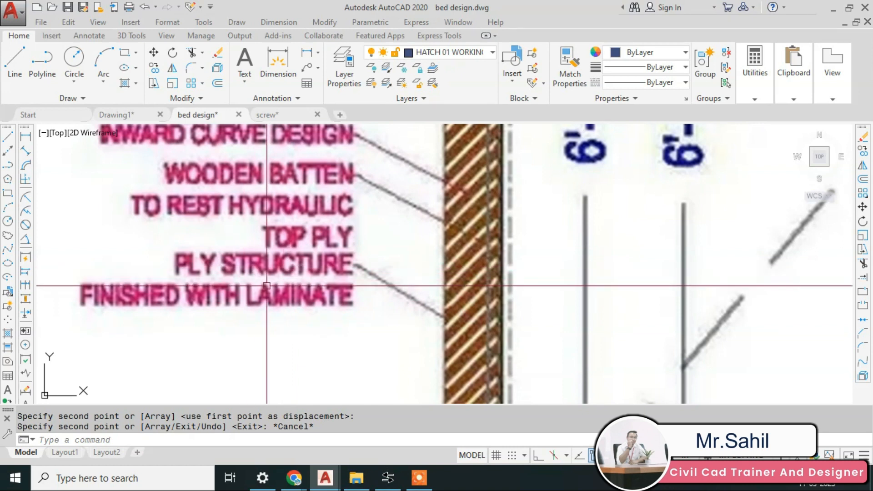
scroll(283, 257, down, 6)
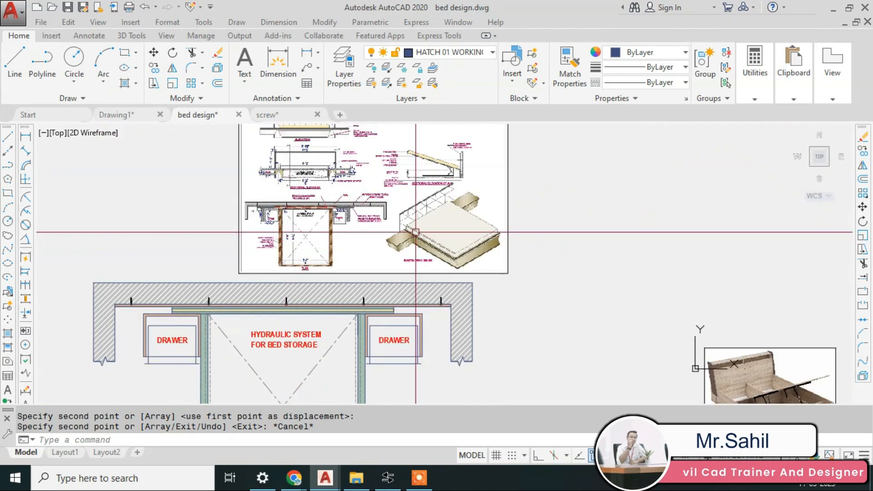
Examine the hydraulic lift supports, inner partitions and side frames in the storage bed photo.
scroll(626, 349, up, 3)
scroll(626, 349, up, 5)
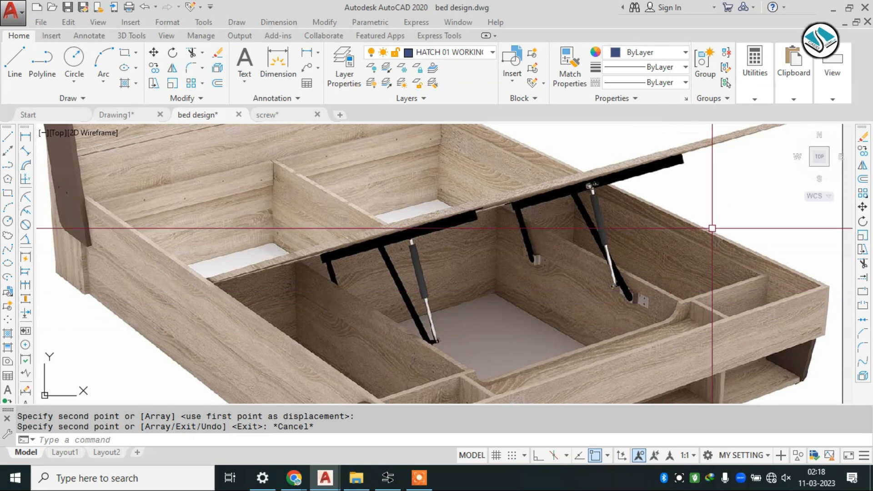
scroll(746, 206, up, 3)
scroll(569, 187, down, 2)
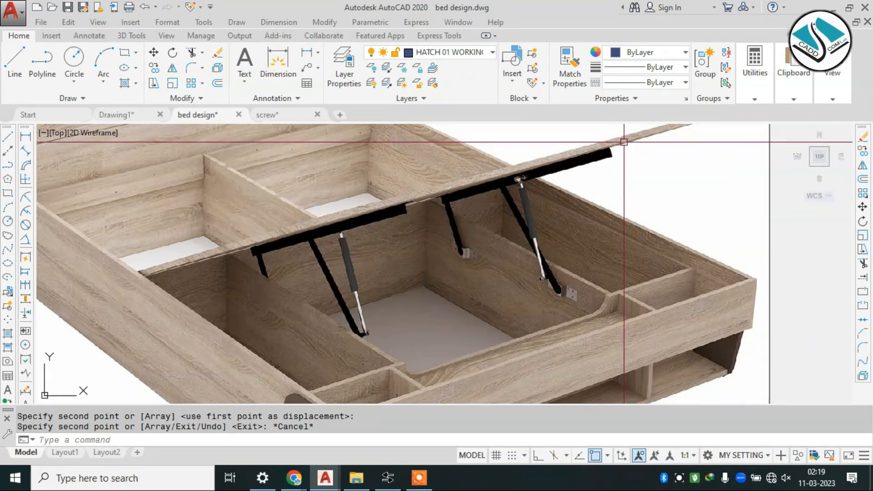
scroll(721, 295, up, 3)
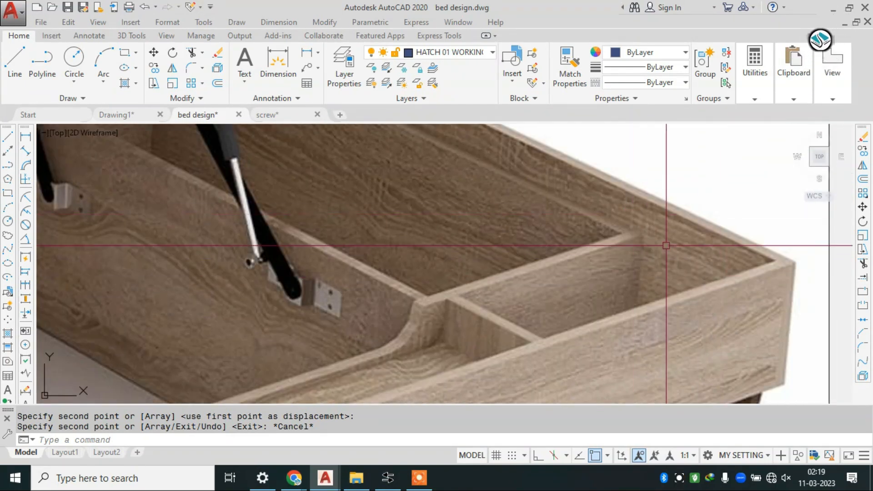
scroll(591, 232, down, 3)
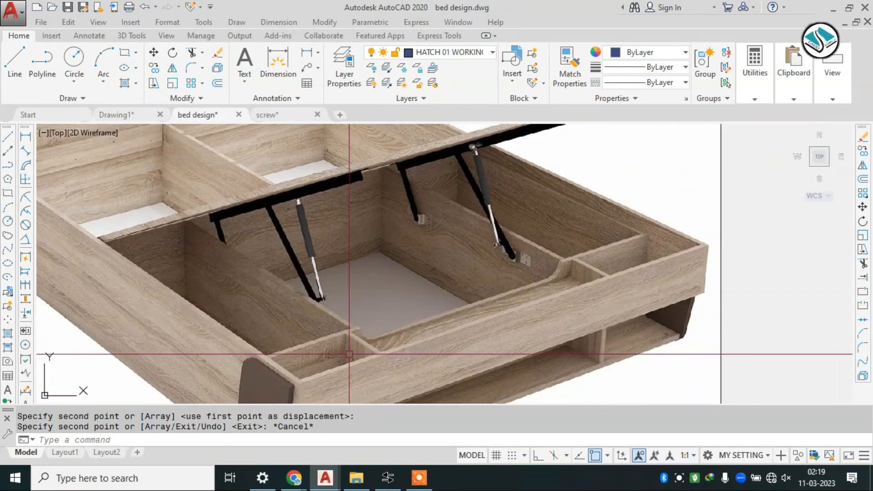
scroll(569, 251, down, 2)
scroll(569, 251, down, 2)
scroll(501, 237, down, 3)
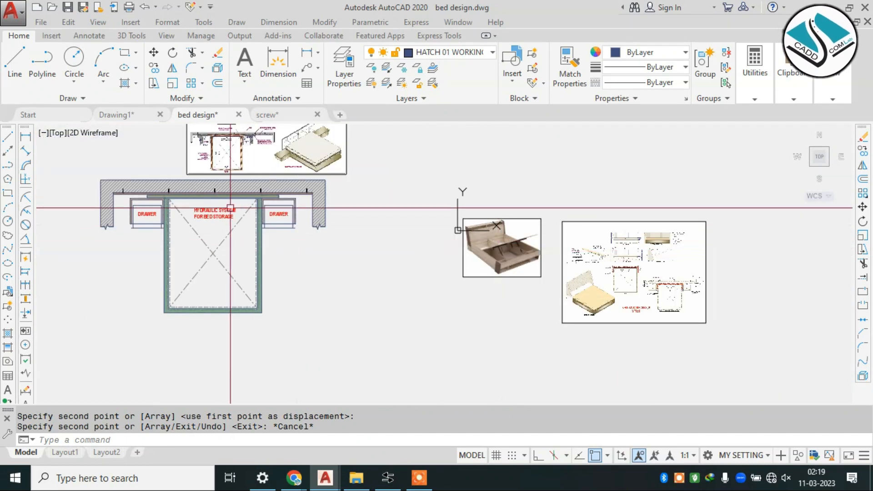
Copy the hydraulic note from the drafted bed to the empty area left of the reference sheet's plan.
scroll(186, 129, up, 3)
scroll(186, 129, up, 2)
scroll(394, 139, down, 2)
click(325, 343)
text(co)
key(Return)
click(272, 363)
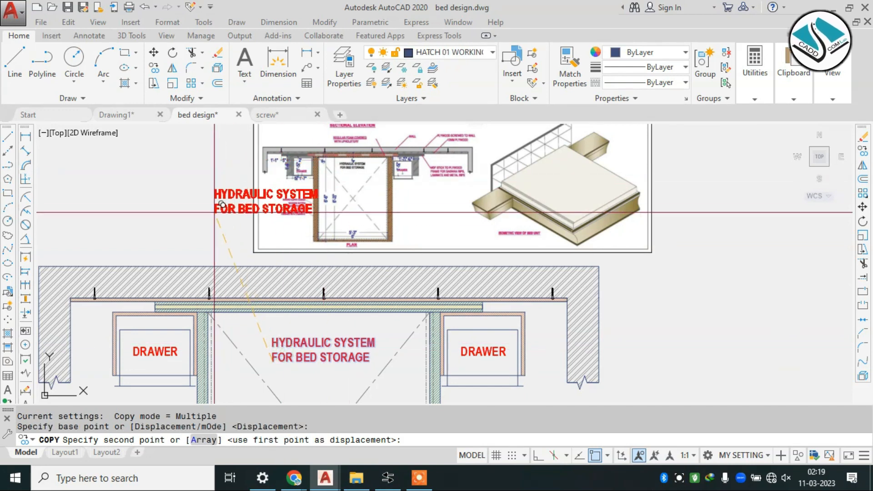
scroll(215, 227, up, 3)
click(95, 292)
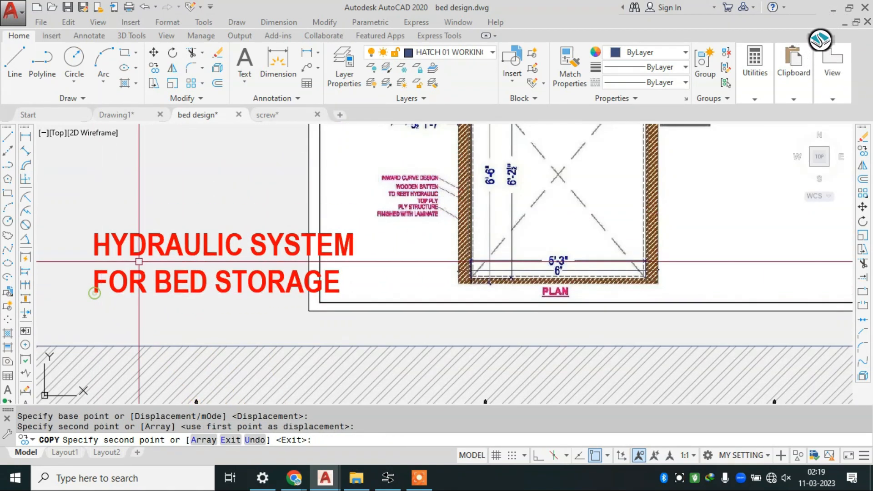
key(Escape)
Set the copied hydraulic note's text height to 1" and finish editing.
click(158, 238)
double_click(157, 241)
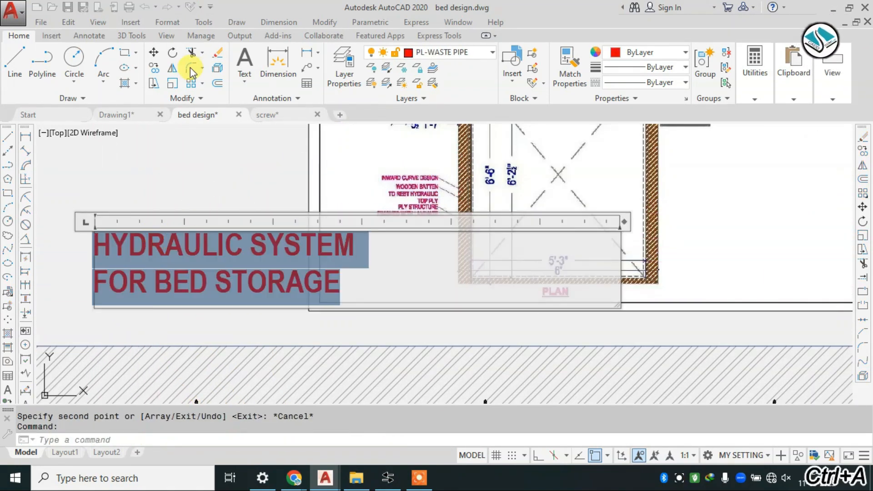
key(Return)
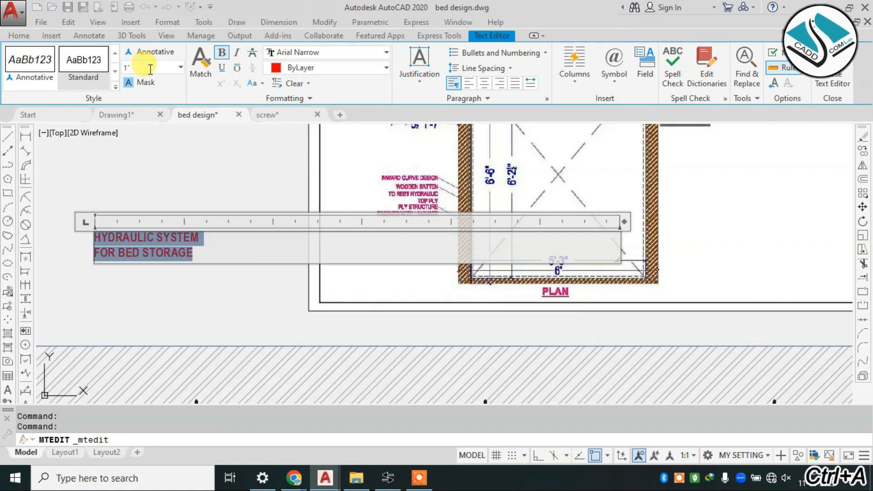
key(Escape)
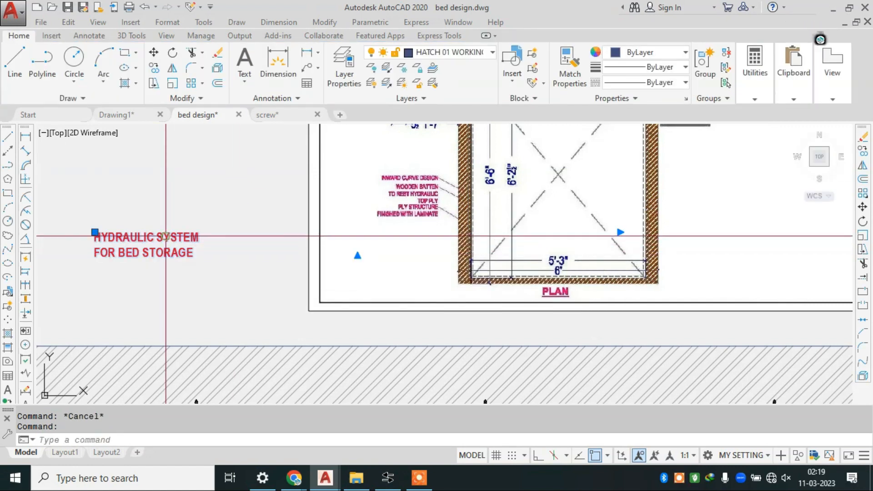
Move the copied note directly below the material notes beside the reference plan's left border.
key(space)
click(149, 235)
scroll(389, 242, up, 6)
scroll(335, 319, down, 4)
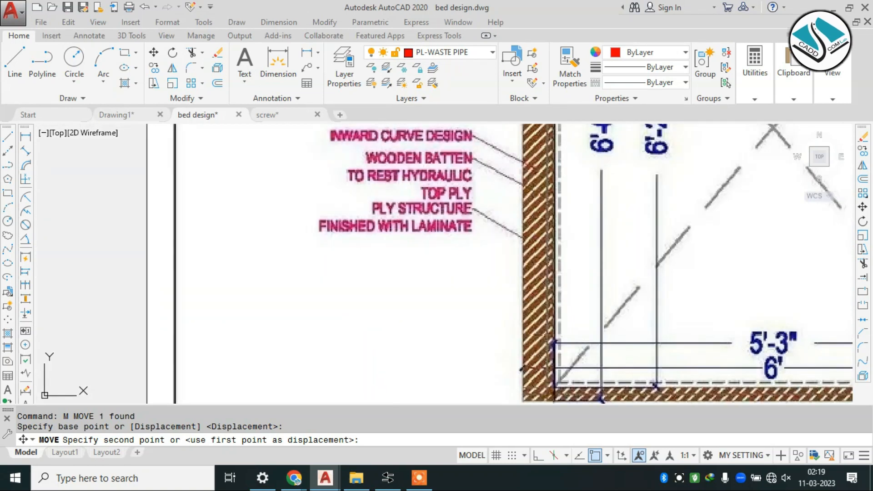
click(340, 279)
key(Escape)
Replace the copied note's text with "WOODEN BATTEN" over "TO REST HYDRAULIC TOP PLY" and indent the first line to centre it.
key(ctrl+a)
double_click(340, 277)
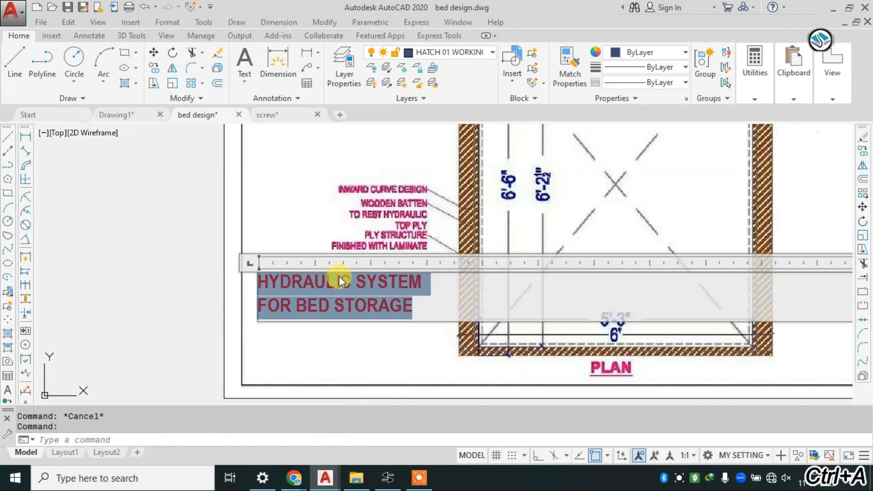
scroll(340, 276, up, 2)
text(W)
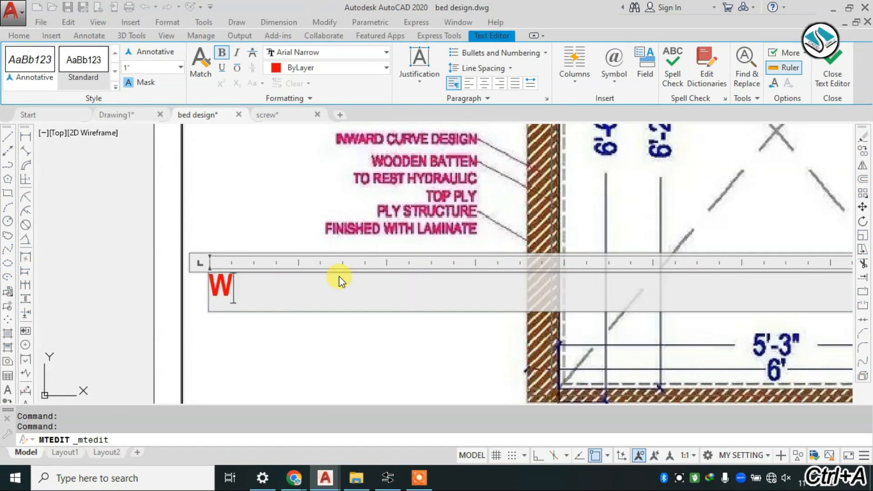
text(OODEN BATTEN)
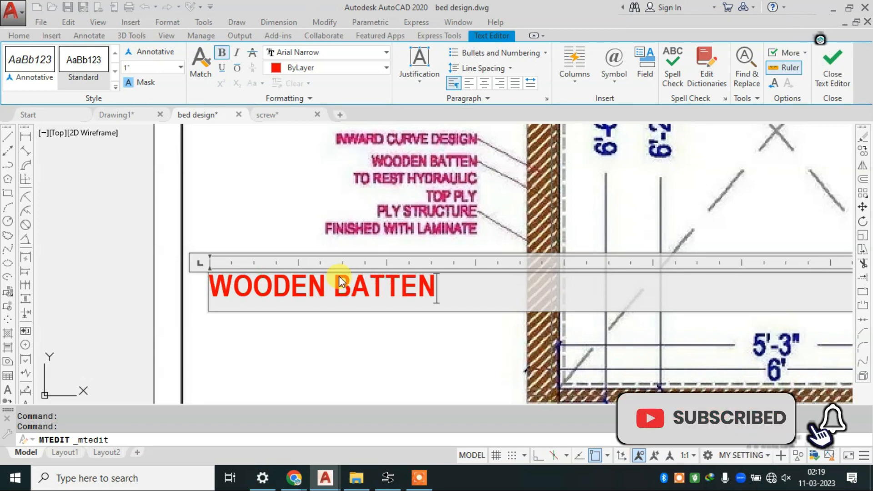
key(Return)
text(TO REST)
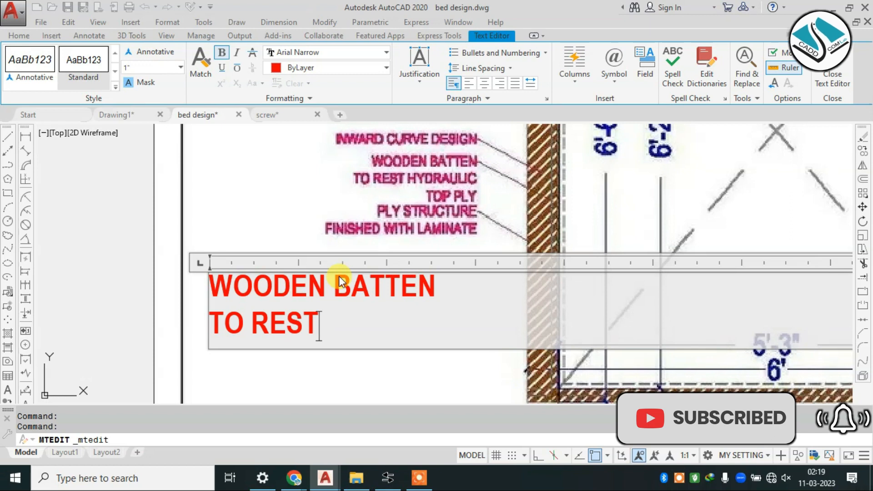
text( HY)
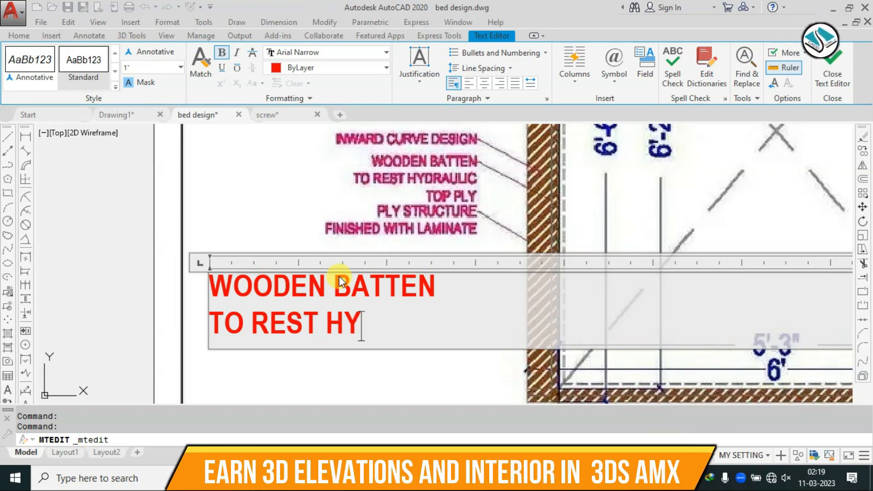
text(DRAULIC  TOP PL)
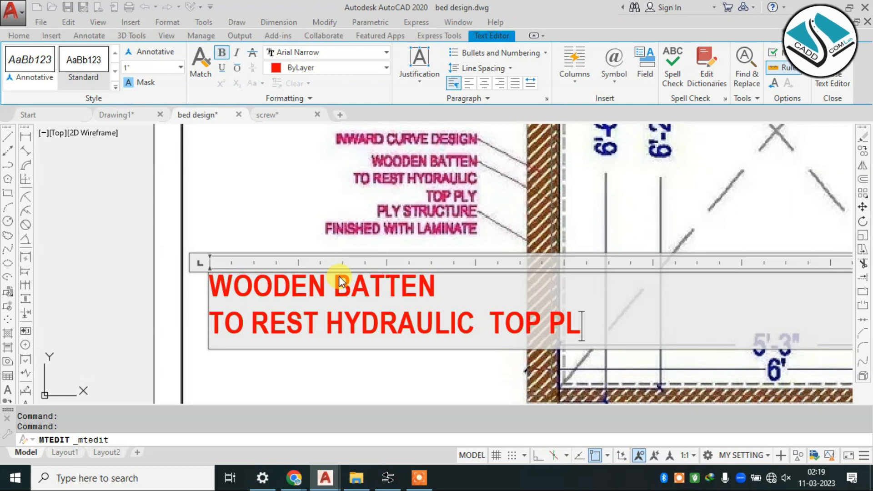
text(Y)
click(214, 288)
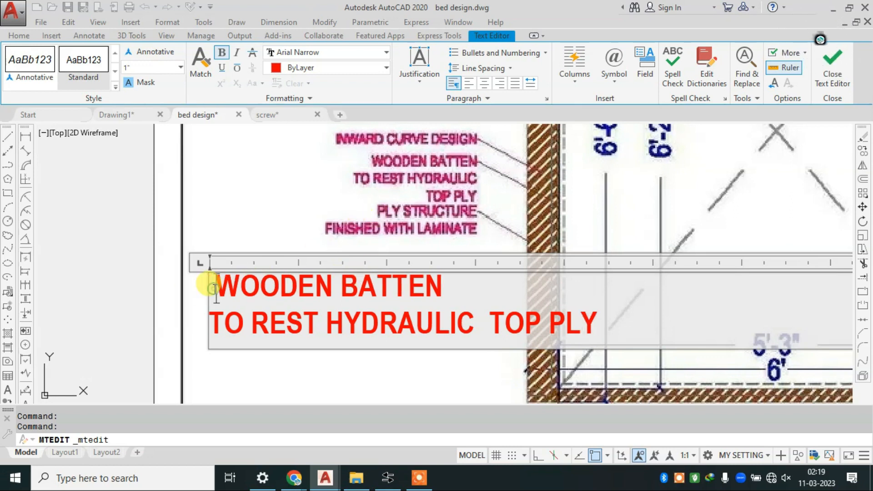
click(301, 205)
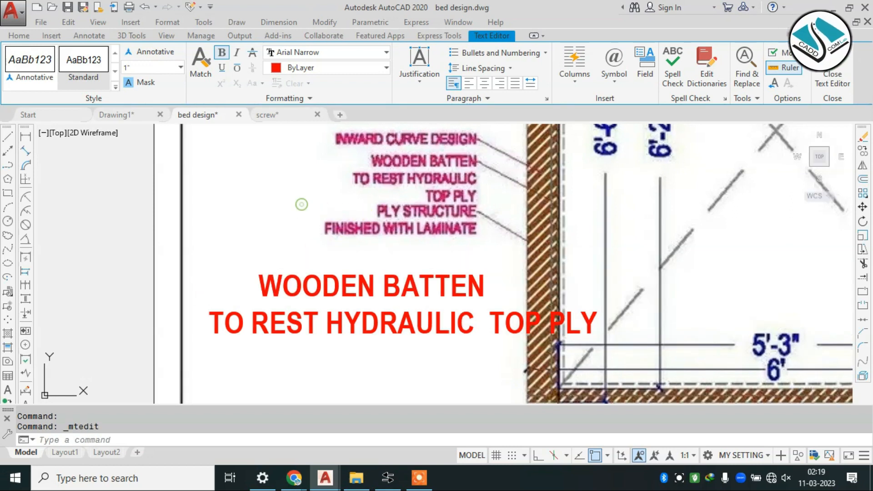
key(Escape)
Copy the wooden batten note to the empty space directly below it on the reference sheet.
key(Return)
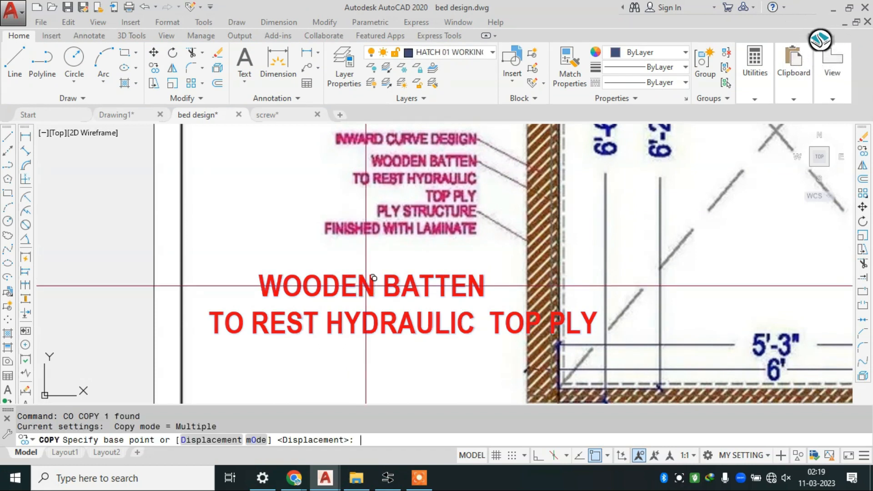
click(376, 285)
scroll(381, 255, down, 2)
click(364, 323)
key(Escape)
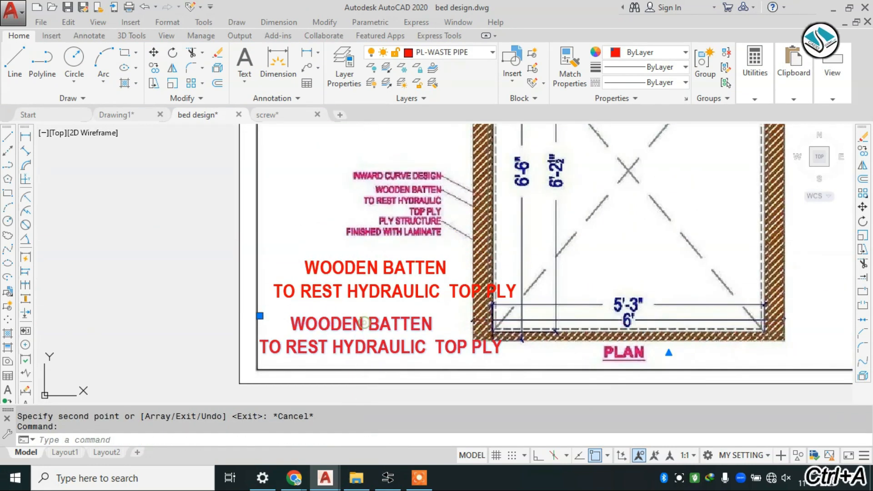
Rewrite the lower copy as "PLY STRUCTURE" over "FINISHED WITH LAMINATE" and indent its first line to centre it.
scroll(364, 323, up, 2)
double_click(365, 323)
key(ctrl+a)
text(PL)
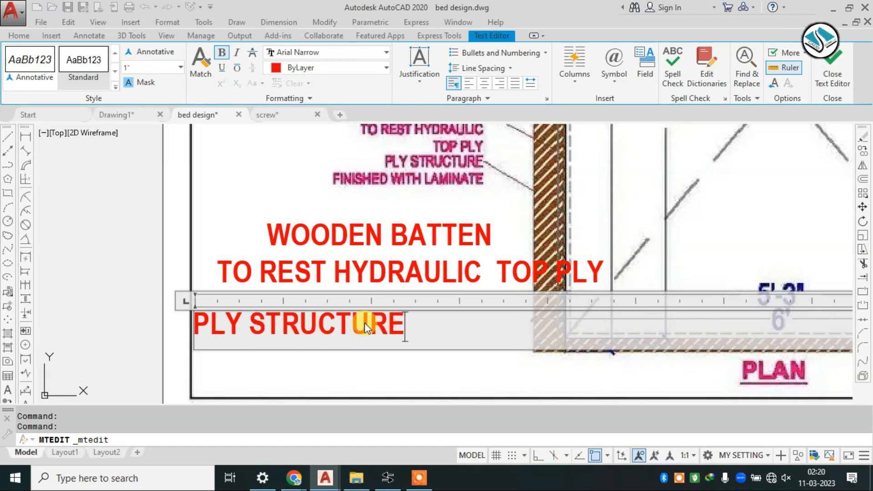
key(Return)
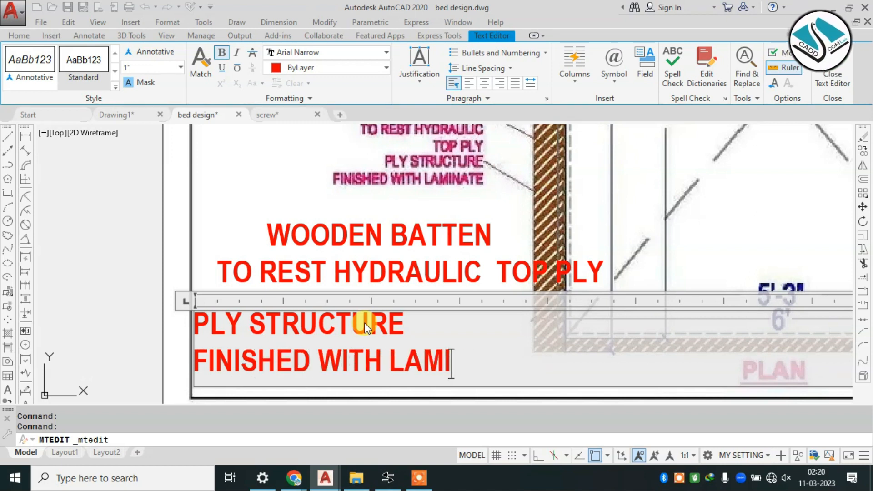
click(195, 321)
key(Escape)
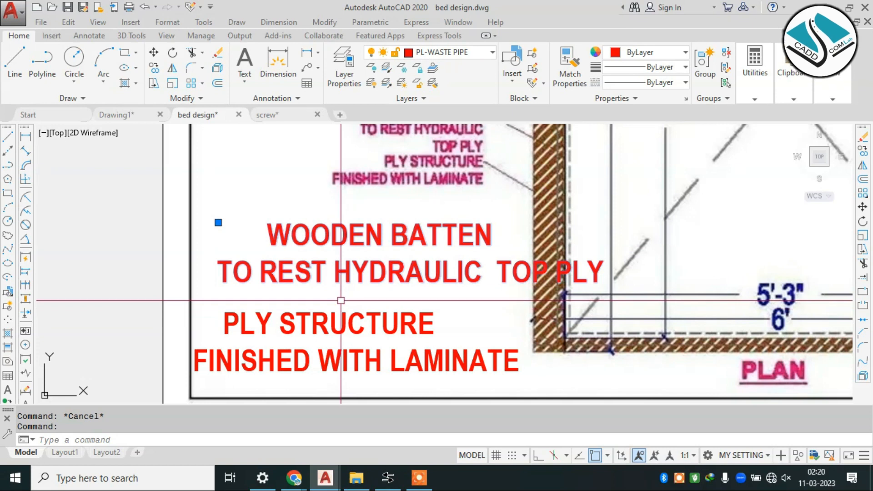
Move the wooden batten note from the reference sheet to beside the drafted bed plan's left side.
text(m)
key(Return)
click(219, 222)
scroll(358, 234, down, 8)
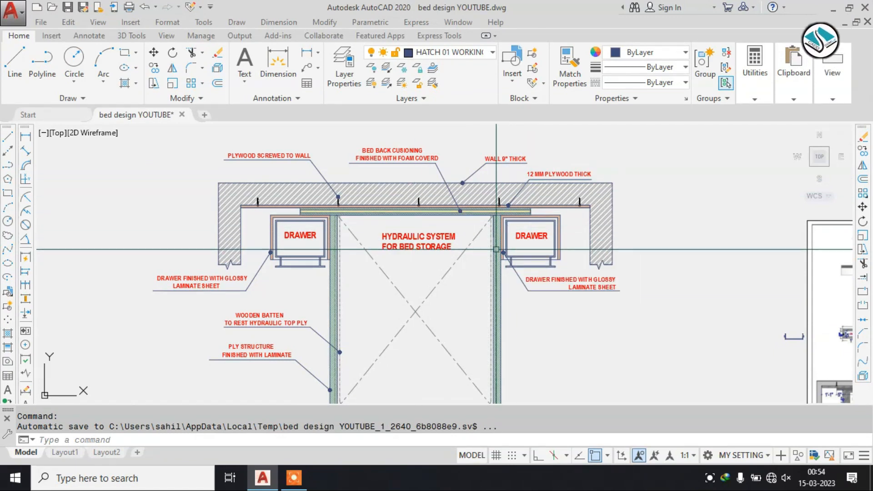
Examine the leader notes around the drafted bed plan, covering the wall, headboard, drawers, hydraulic storage, battens and ply structure.
key(Escape)
middle_drag(323, 263, 361, 236)
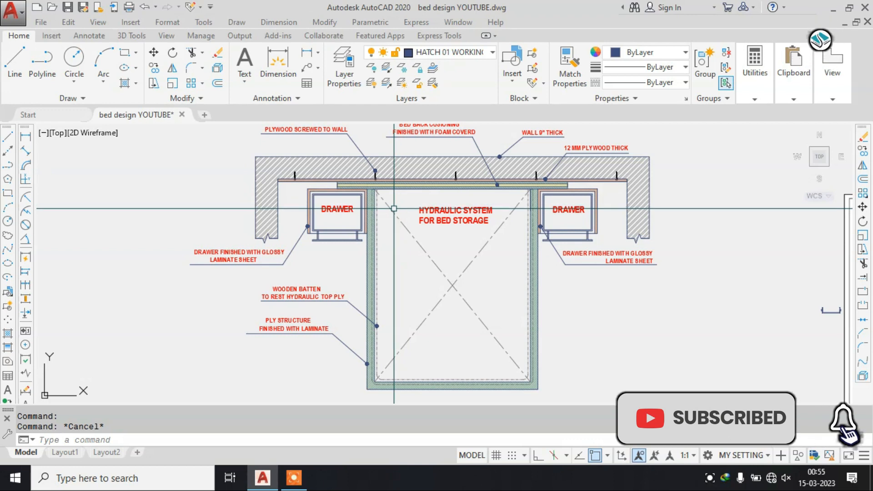
scroll(292, 271, up, 2)
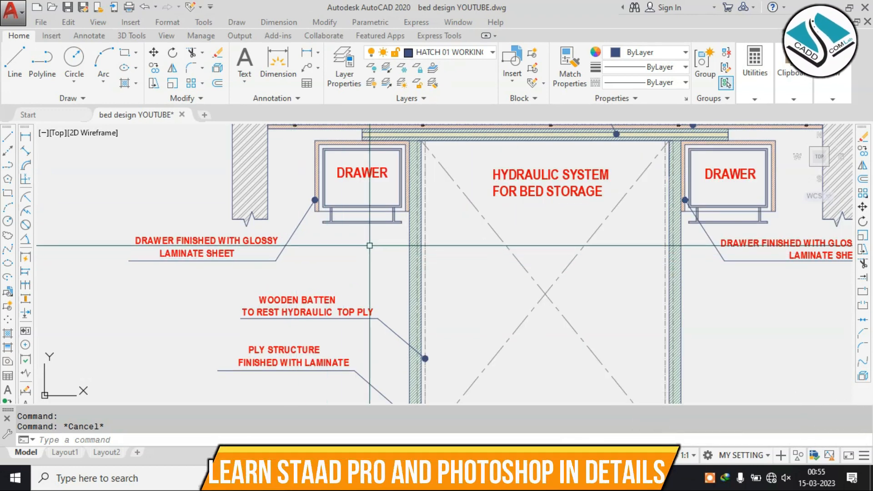
scroll(507, 195, down, 3)
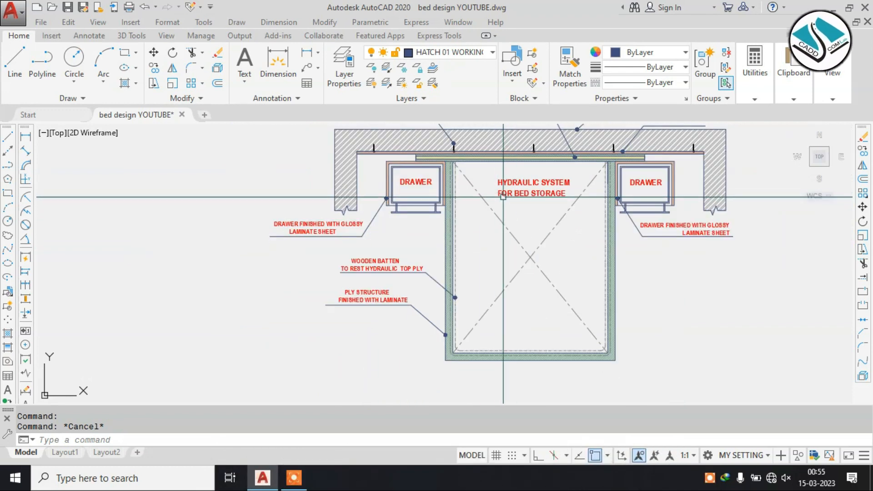
middle_drag(498, 194, 425, 276)
scroll(315, 191, up, 4)
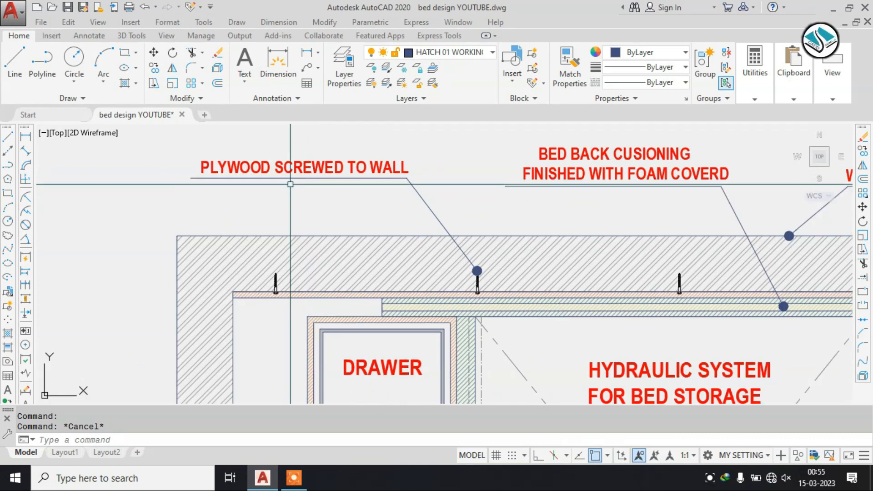
middle_drag(590, 194, 466, 208)
scroll(494, 207, down, 4)
scroll(529, 213, up, 4)
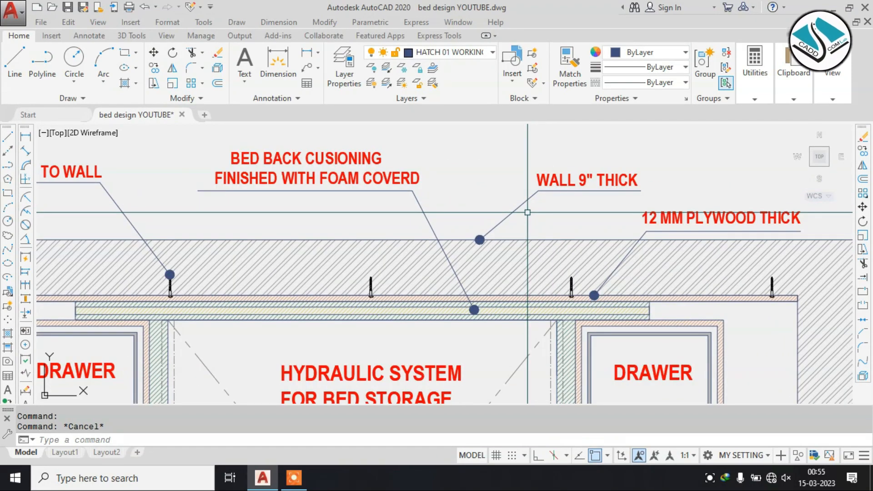
middle_drag(466, 187, 322, 142)
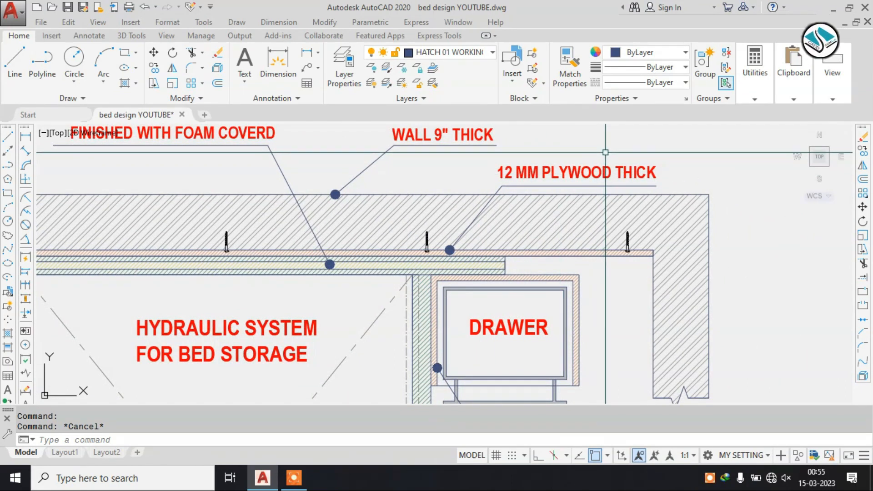
scroll(606, 152, down, 4)
scroll(542, 272, up, 5)
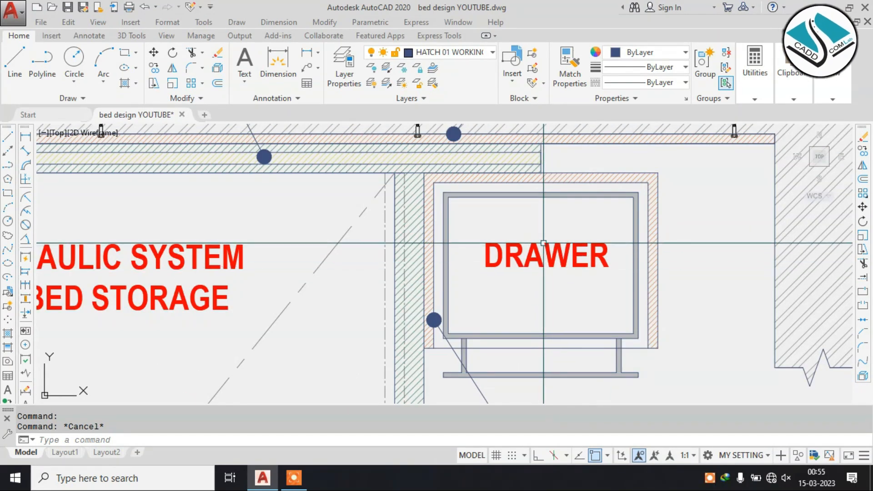
scroll(528, 210, down, 4)
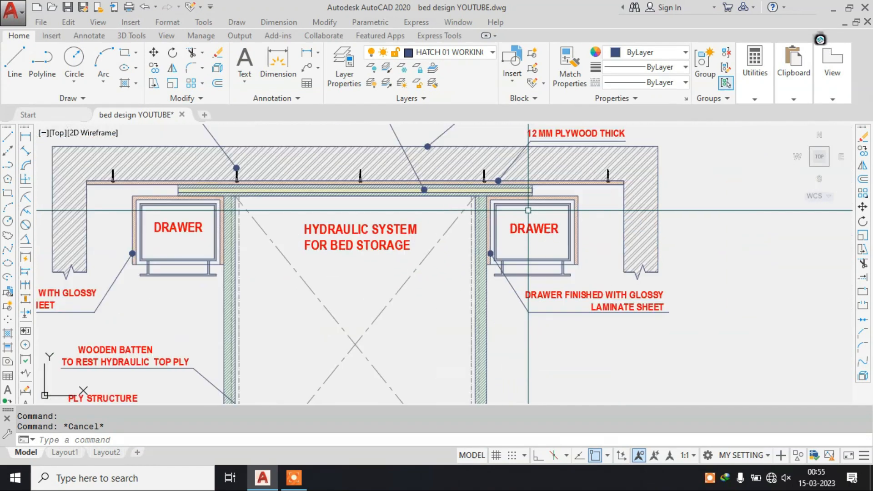
scroll(595, 314, up, 4)
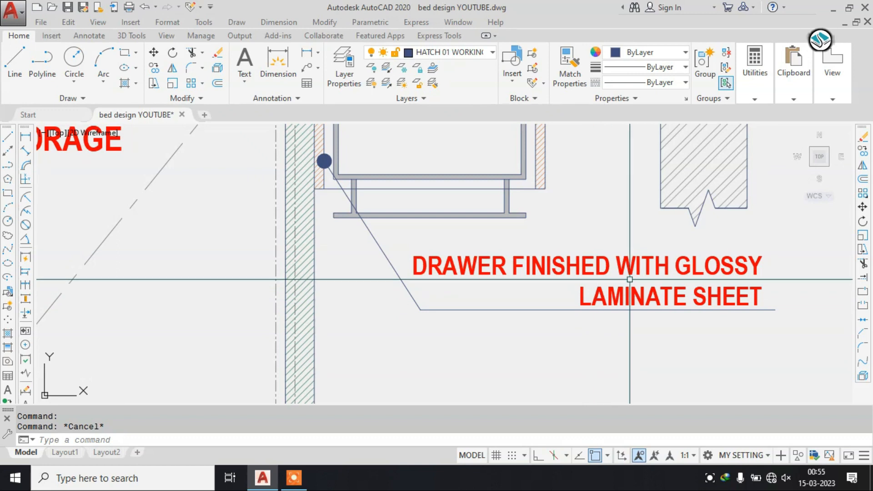
scroll(673, 272, down, 4)
mouse_move(352, 238)
middle_down()
mouse_move(527, 231)
mouse_move(501, 190)
middle_up()
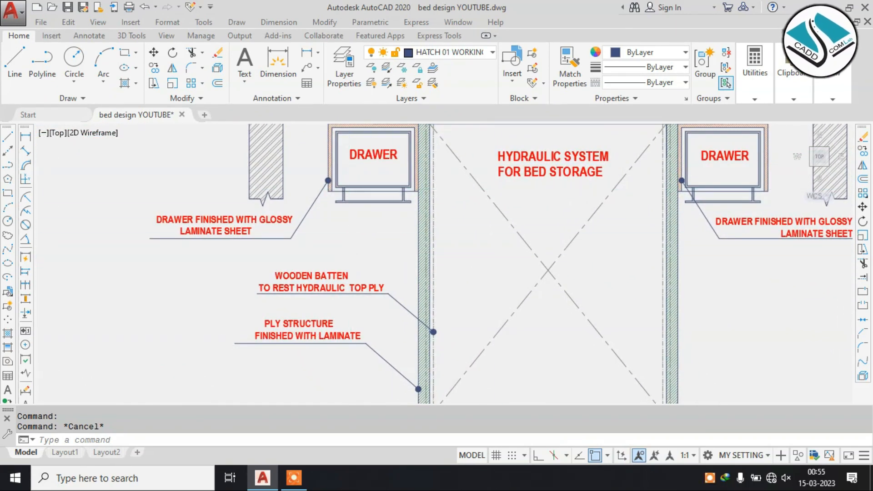
scroll(354, 258, down, 2)
middle_drag(434, 184, 417, 228)
scroll(417, 229, up, 3)
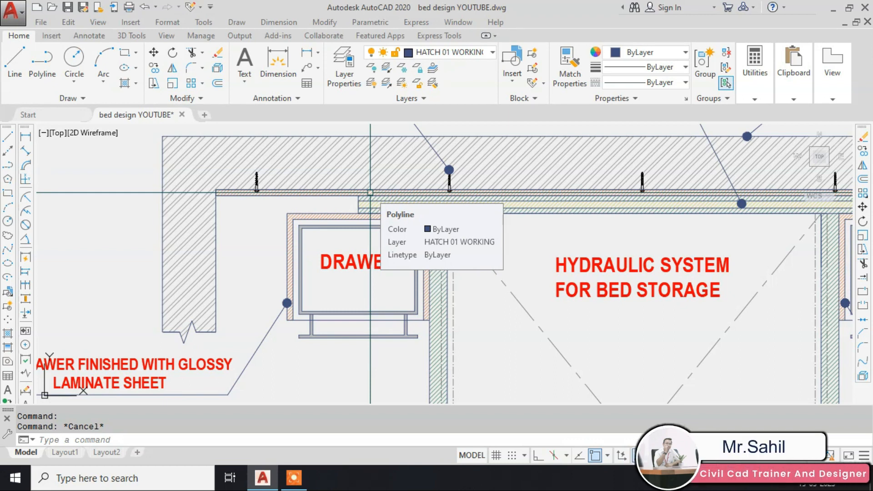
scroll(369, 187, down, 2)
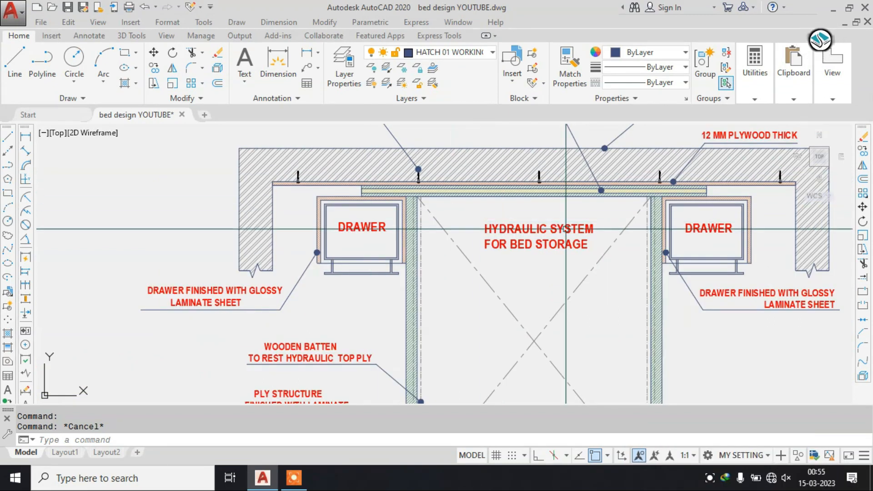
middle_drag(517, 229, 485, 225)
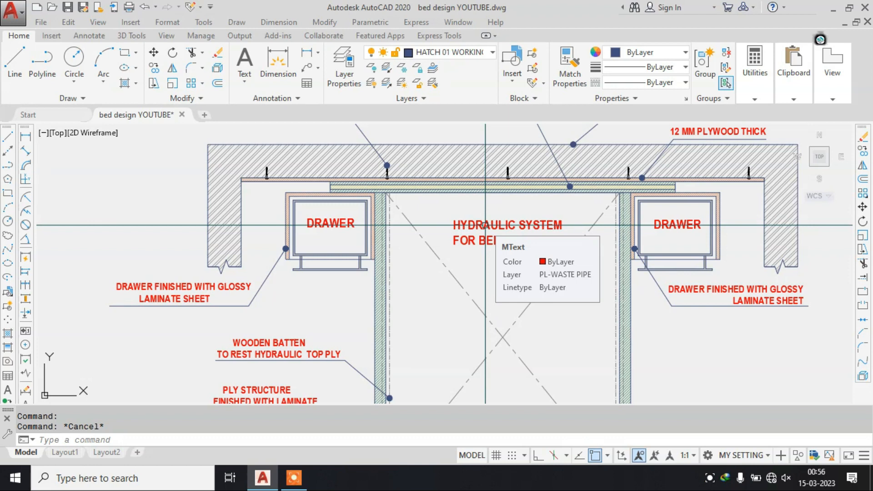
Examine the sectional elevation on the reference sheet, including its dimensions, drawers, hydraulic storage and material notes.
scroll(407, 222, down, 3)
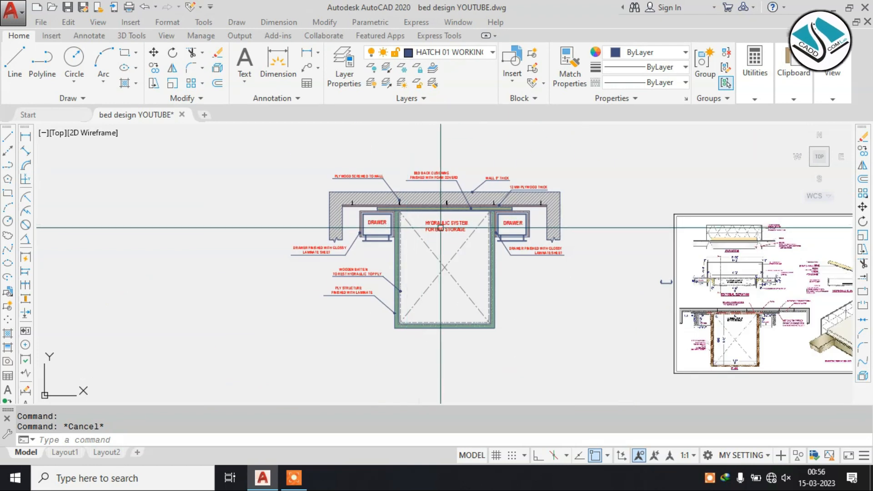
scroll(755, 270, up, 5)
middle_drag(708, 291, 526, 253)
scroll(523, 252, up, 2)
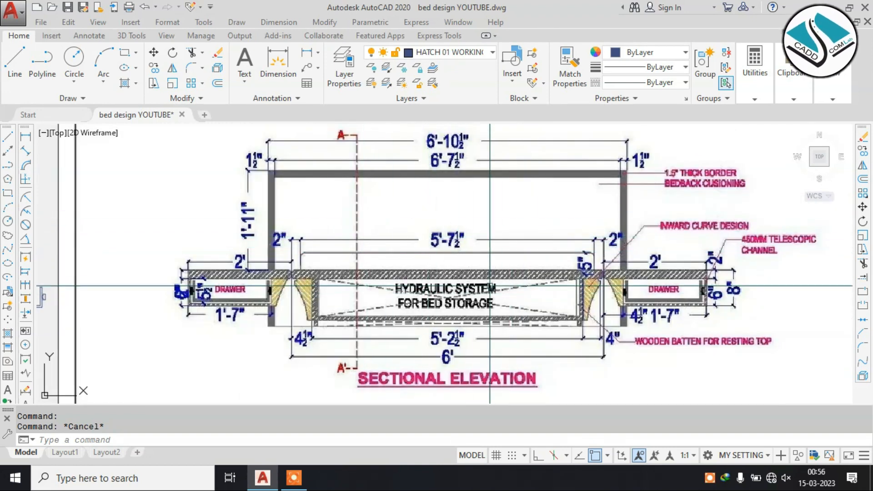
scroll(485, 279, down, 4)
scroll(484, 279, up, 4)
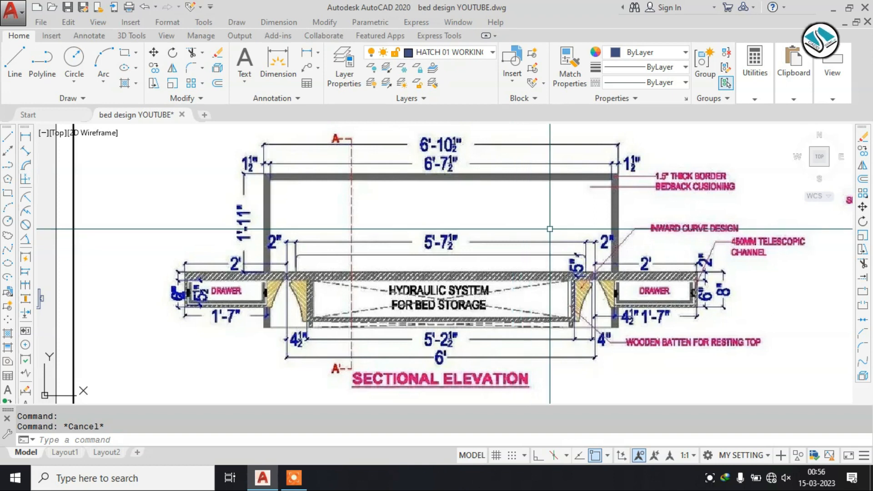
scroll(535, 218, down, 2)
scroll(535, 218, down, 6)
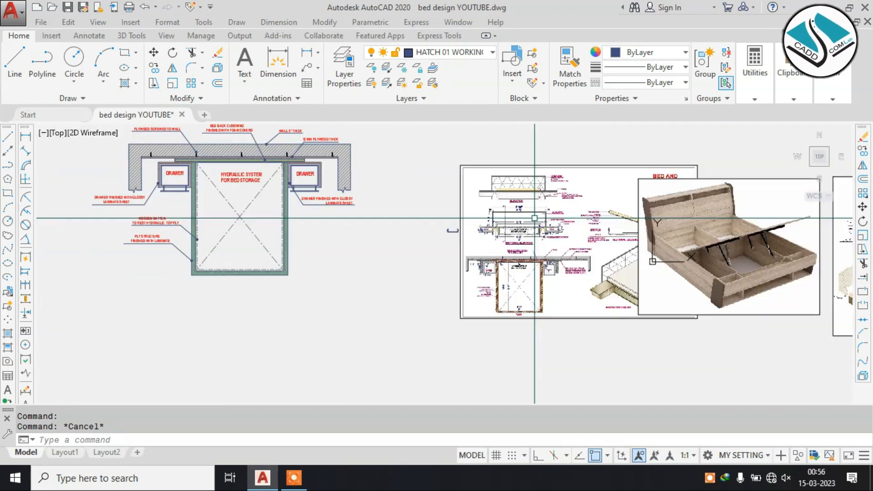
Draw a rectangular frame around the whole annotated bed plan, enclosing all its leader notes.
mouse_move(255, 197)
middle_down()
mouse_move(334, 214)
mouse_move(405, 253)
middle_up()
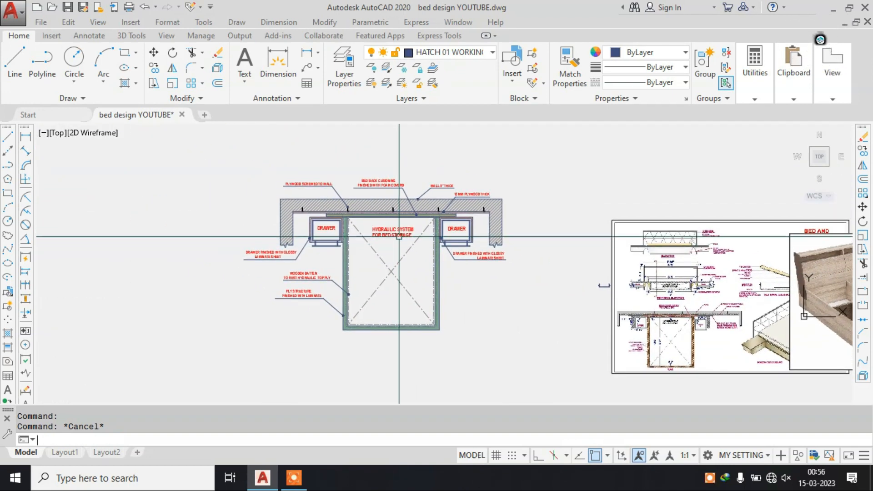
text(rec)
key(Return)
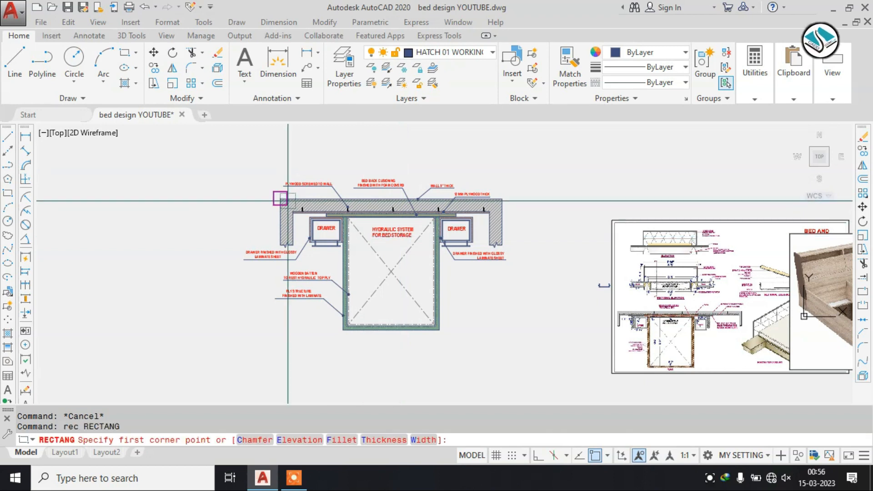
click(238, 171)
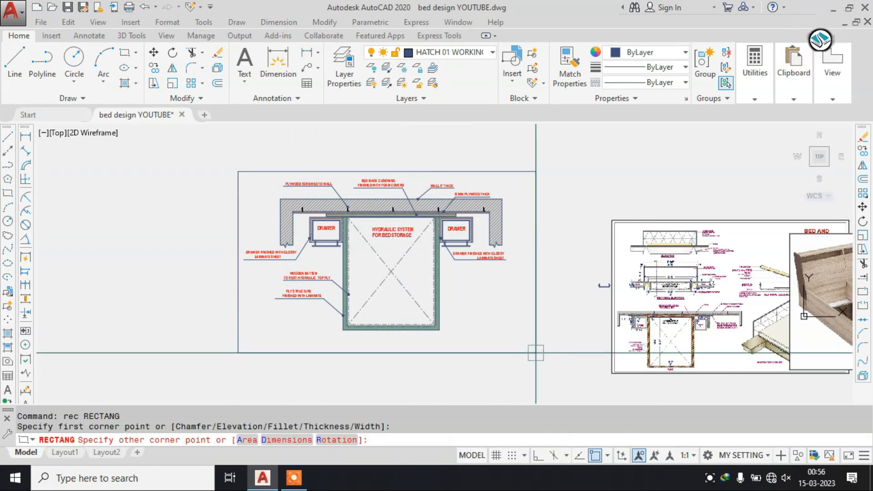
click(535, 353)
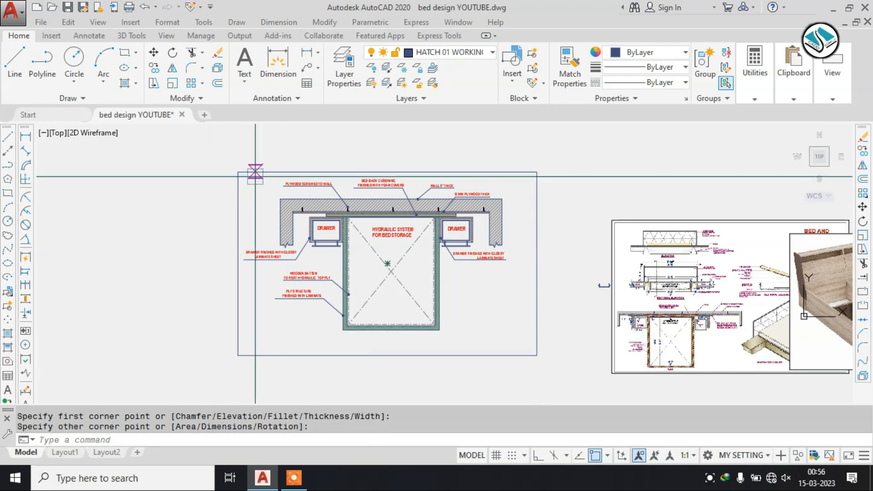
key(Return)
scroll(215, 166, up, 4)
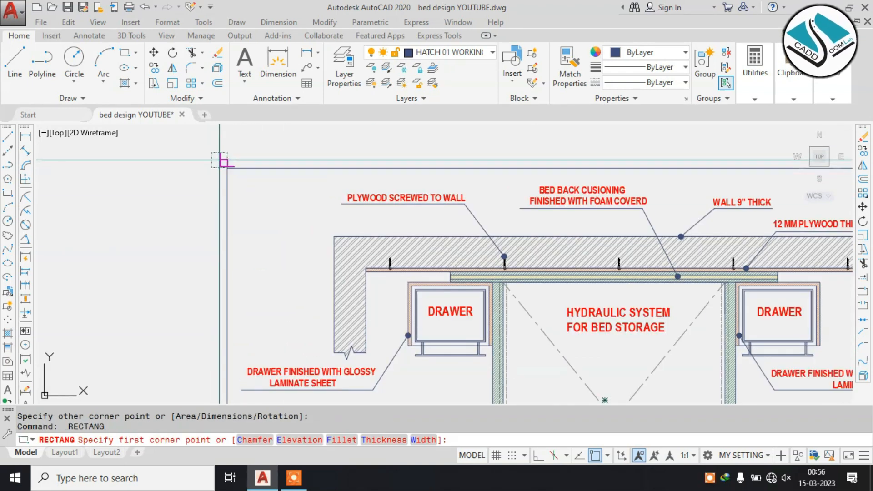
click(220, 161)
scroll(219, 160, down, 3)
scroll(227, 158, up, 3)
key(Escape)
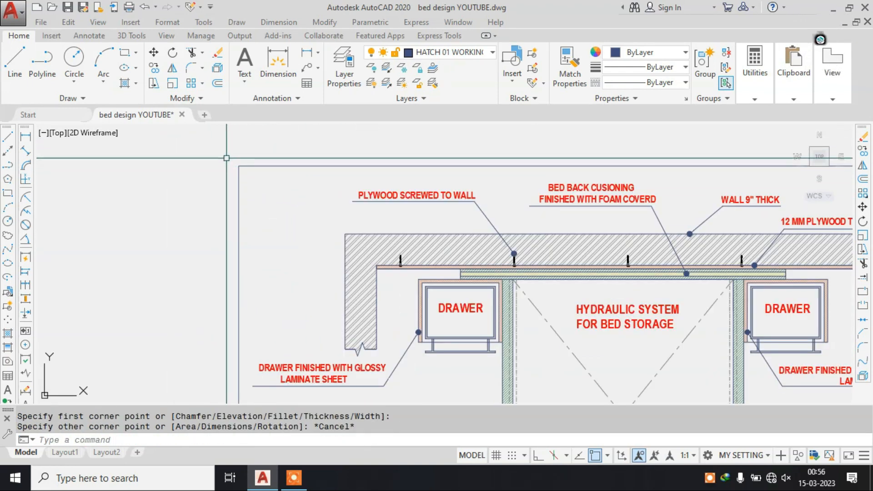
Draw a second rectangle slightly outside the existing frame around the bed plan, forming a double border.
key(Return)
click(228, 157)
scroll(228, 157, down, 2)
middle_drag(510, 337, 387, 201)
scroll(585, 316, up, 2)
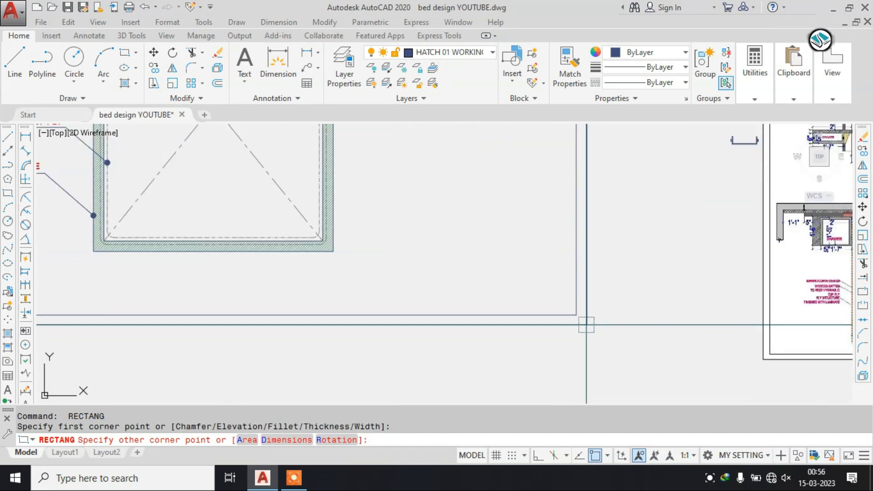
click(586, 324)
scroll(530, 319, down, 4)
scroll(304, 260, up, 4)
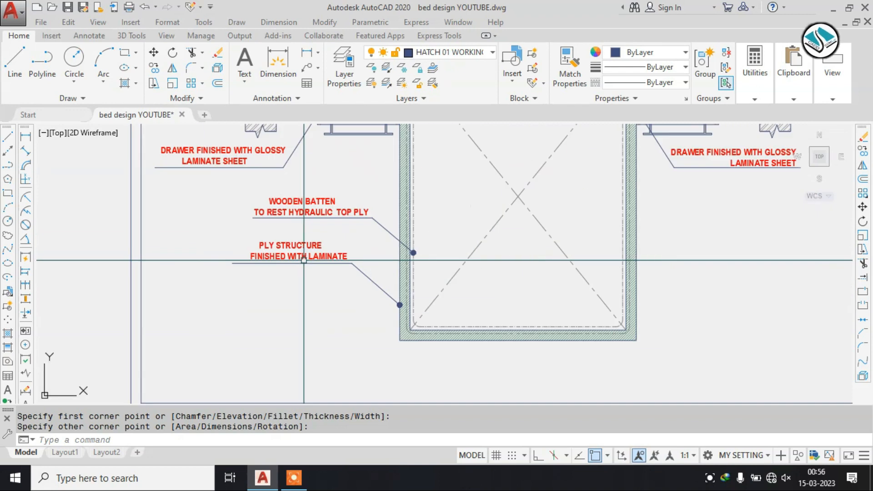
Copy the "WOODEN BATTEN TO REST HYDRAULIC TOP PLY" note to the space below the bed.
click(308, 197)
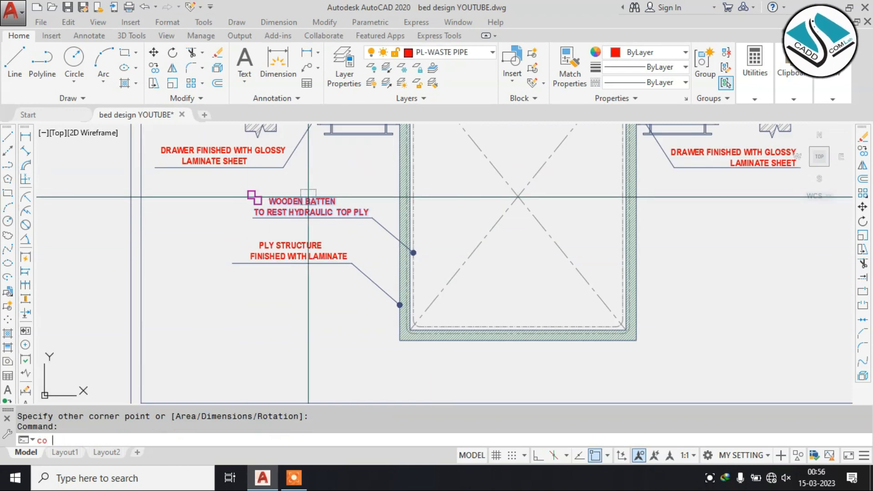
text(co)
key(Return)
click(255, 197)
scroll(468, 364, up, 2)
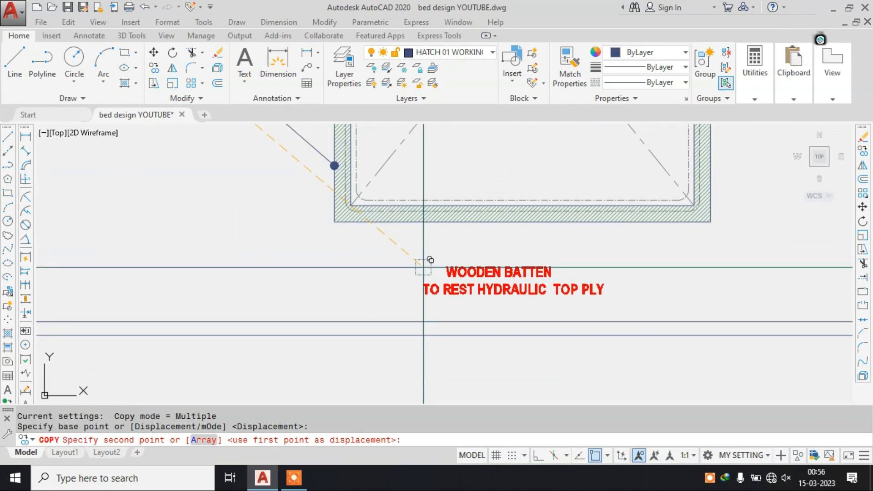
key(Escape)
Replace the whole text of the copied note below the bed with "bed".
key(ctrl+a)
double_click(457, 280)
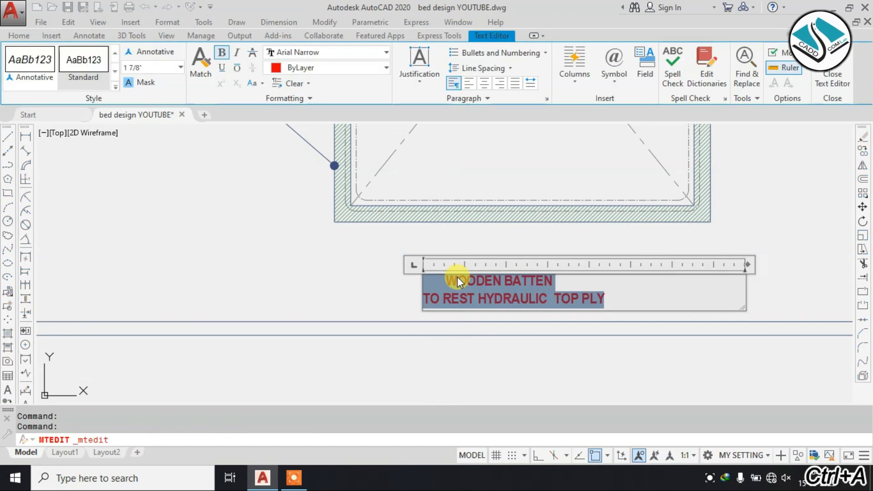
text(bed)
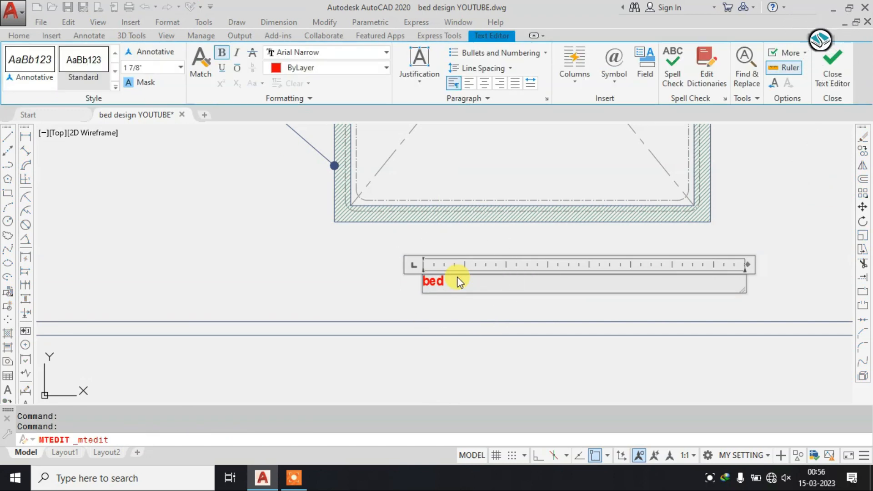
key(Escape)
key(Return)
Erase the "bed" text below the bed plan.
click(441, 262)
click(404, 287)
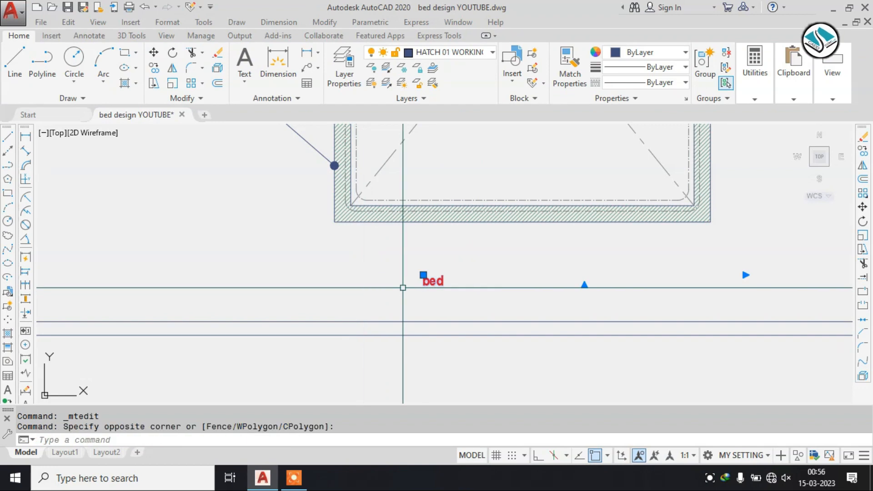
text(e)
key(Return)
Copy the "HYDRAULIC SYSTEM FOR BED STORAGE" text from inside the bed to the space below it.
scroll(437, 285, down, 8)
scroll(450, 208, up, 5)
scroll(462, 237, up, 2)
click(465, 279)
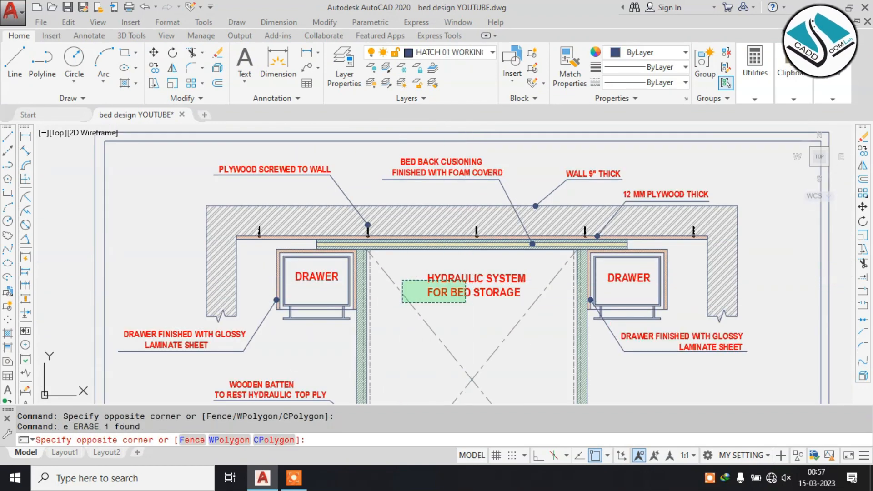
click(404, 301)
key(Escape)
click(481, 281)
text(co)
key(Return)
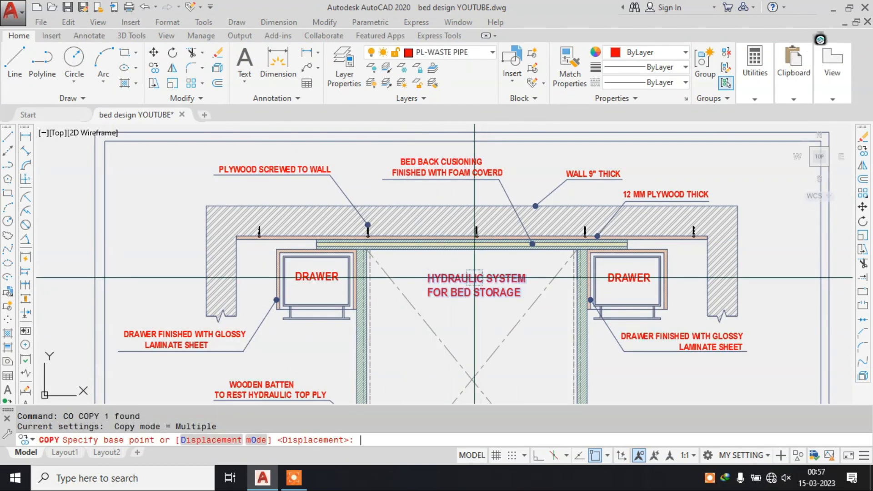
click(429, 273)
scroll(412, 289, down, 4)
scroll(391, 312, up, 6)
click(371, 296)
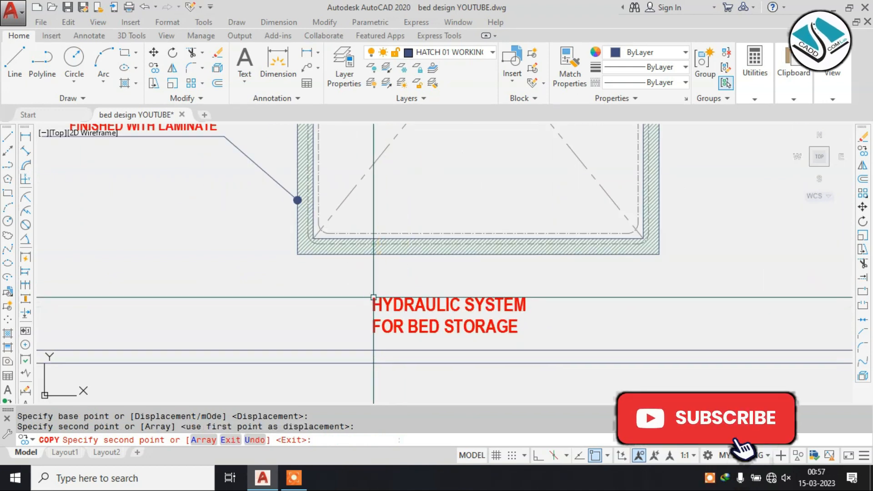
key(Escape)
Change the copied text below the bed to the title "HYDRAULIC BED PLAN".
double_click(412, 321)
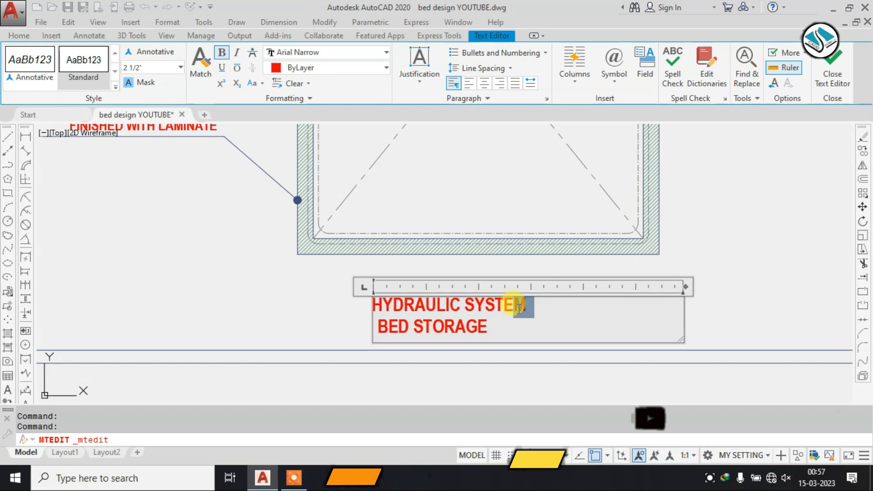
drag(527, 305, 466, 305)
key(Delete)
key(Delete)
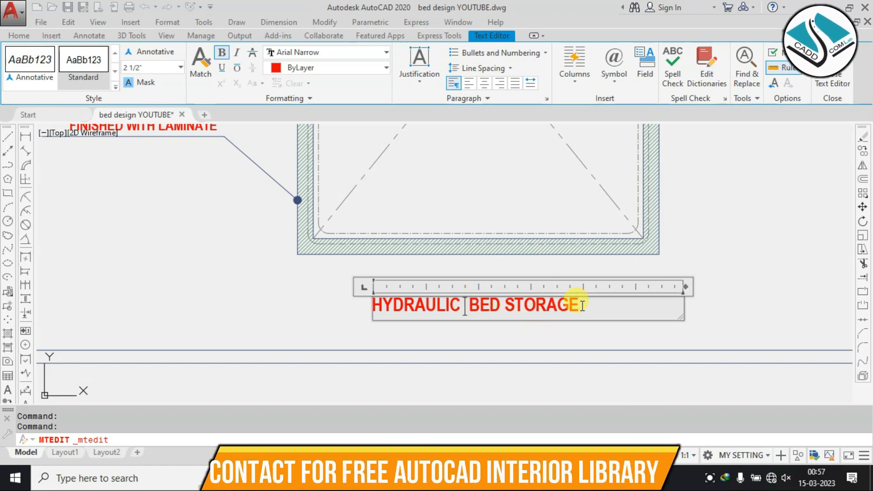
key(Delete)
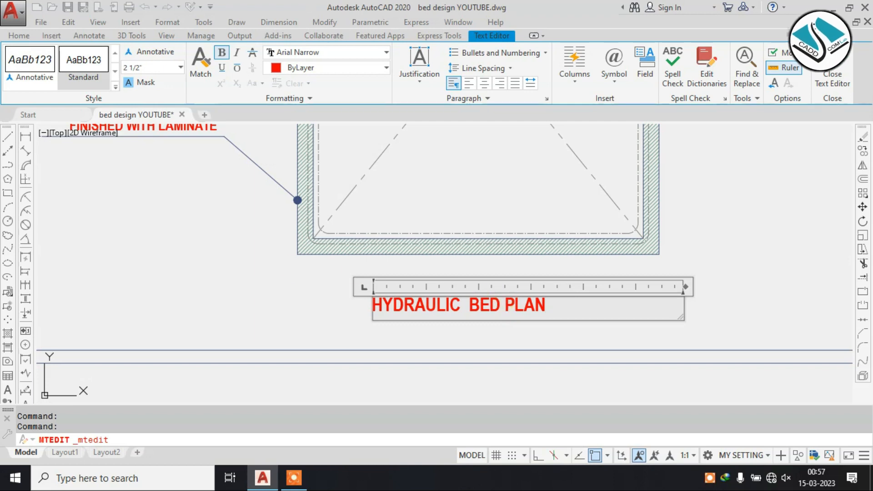
click(295, 278)
Draw a rectangle around the "HYDRAULIC BED PLAN" title.
text(REC)
key(Return)
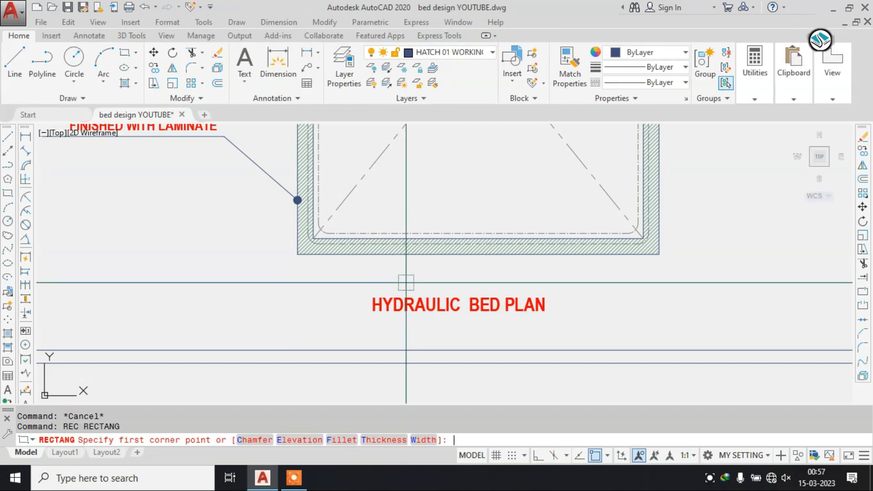
scroll(341, 294, up, 3)
click(338, 288)
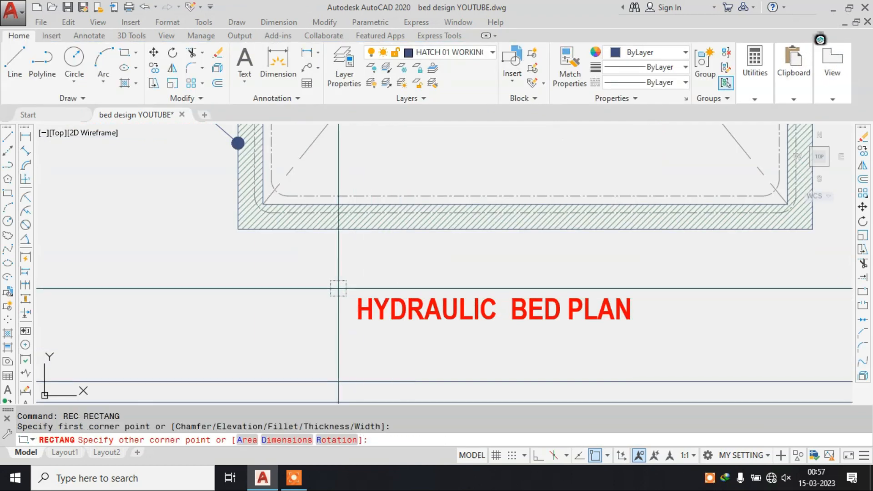
click(634, 325)
Stretch the right edge of the title rectangle outward to leave a margin after the word "PLAN".
scroll(560, 355, down, 2)
scroll(584, 295, up, 4)
click(584, 295)
click(541, 308)
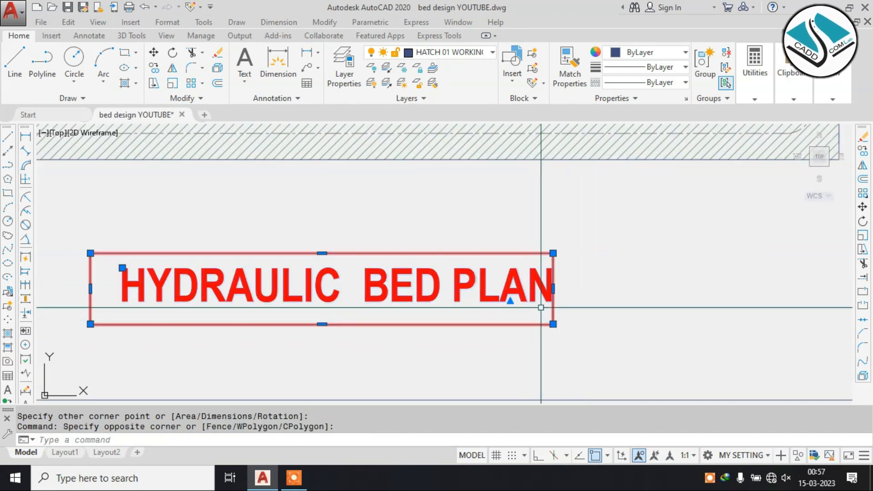
click(553, 288)
key(Escape)
scroll(594, 240, down, 5)
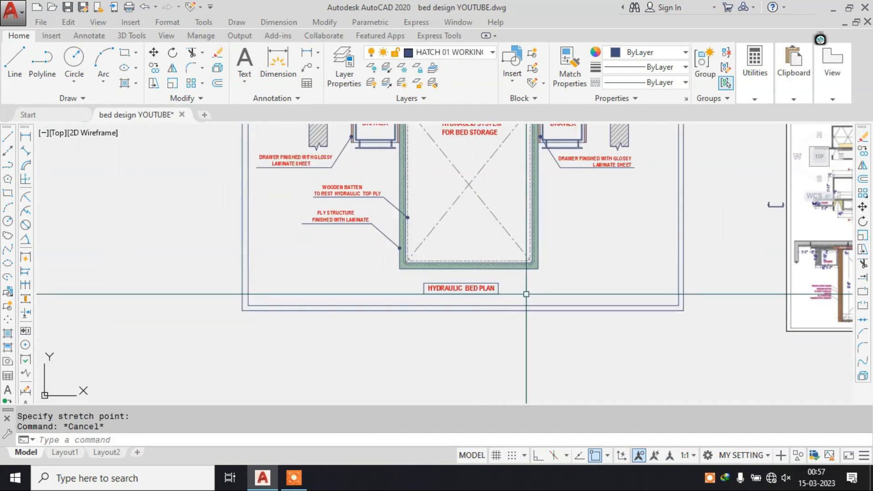
Select the complete bed plan with its double frame, notes and title, and start the Copy command on it.
middle_drag(594, 240, 553, 275)
click(587, 150)
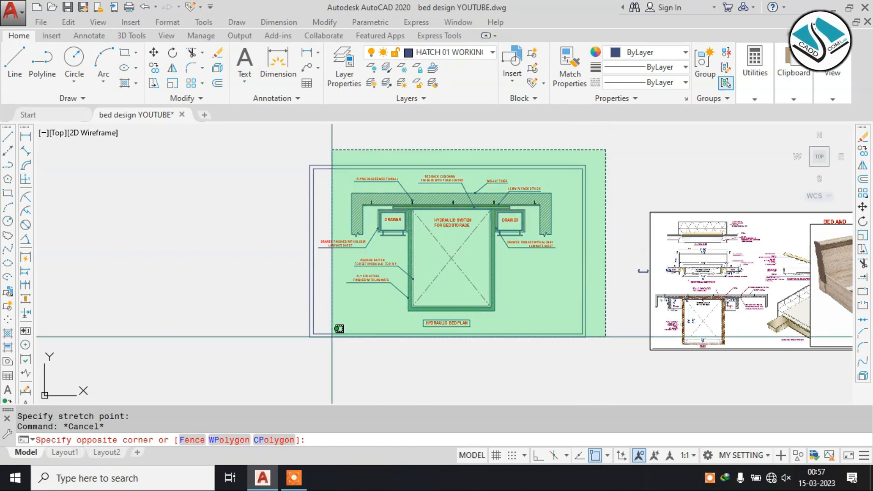
click(234, 376)
text(c)
key(Return)
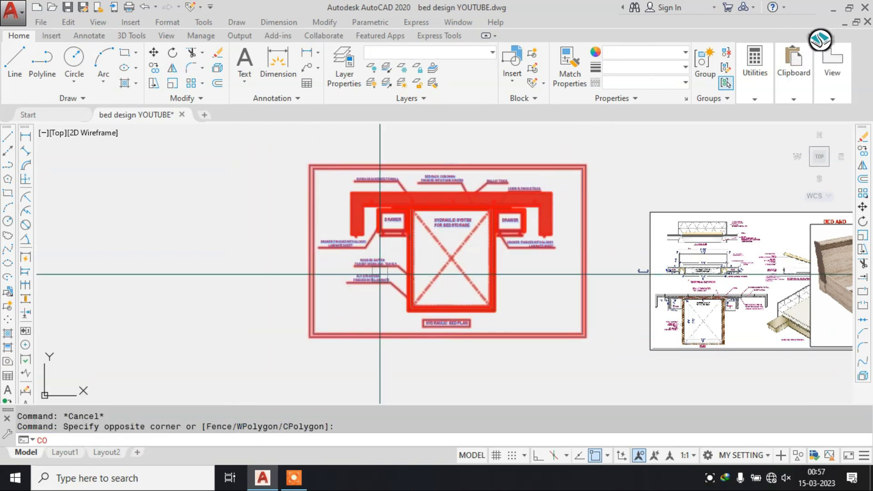
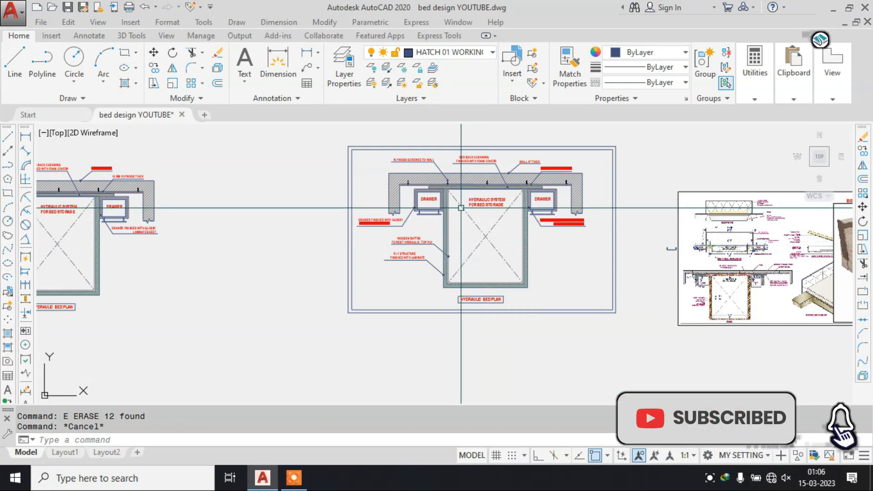
Examine the copied bed plans and compare them with the plan and sectional elevation on the reference sheet.
middle_drag(498, 183, 469, 205)
scroll(468, 204, up, 2)
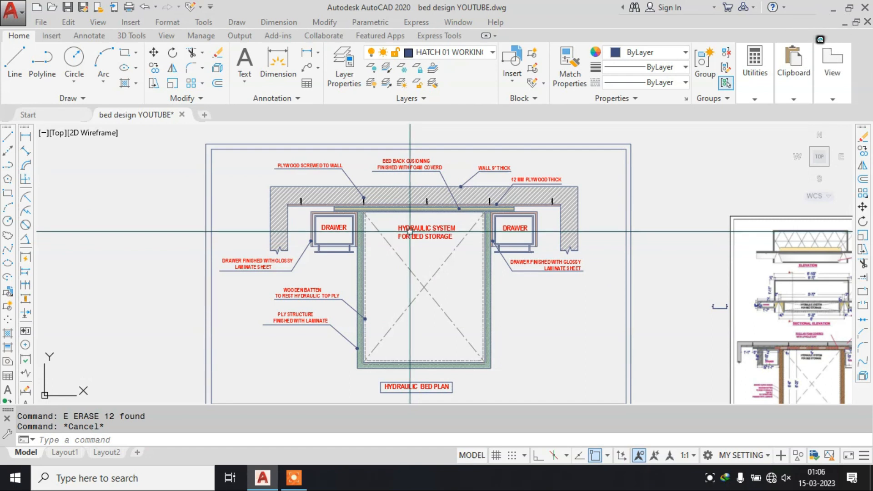
scroll(438, 204, down, 2)
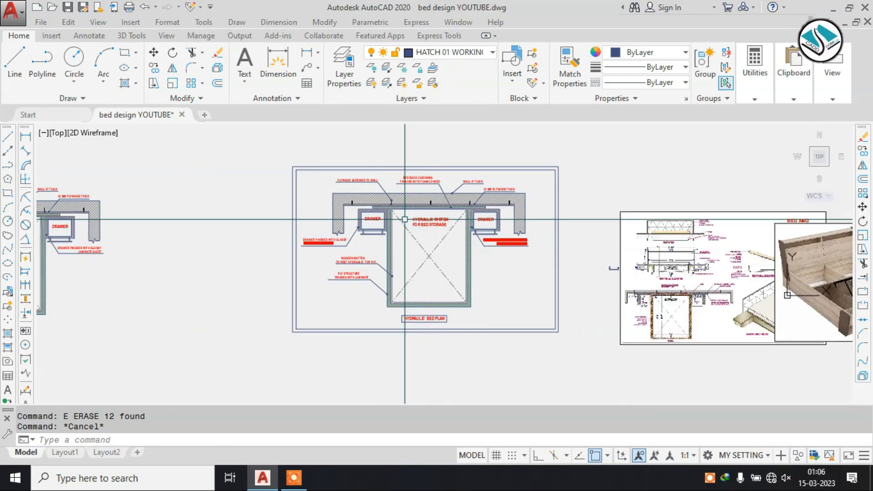
scroll(359, 223, down, 3)
middle_drag(245, 232, 427, 221)
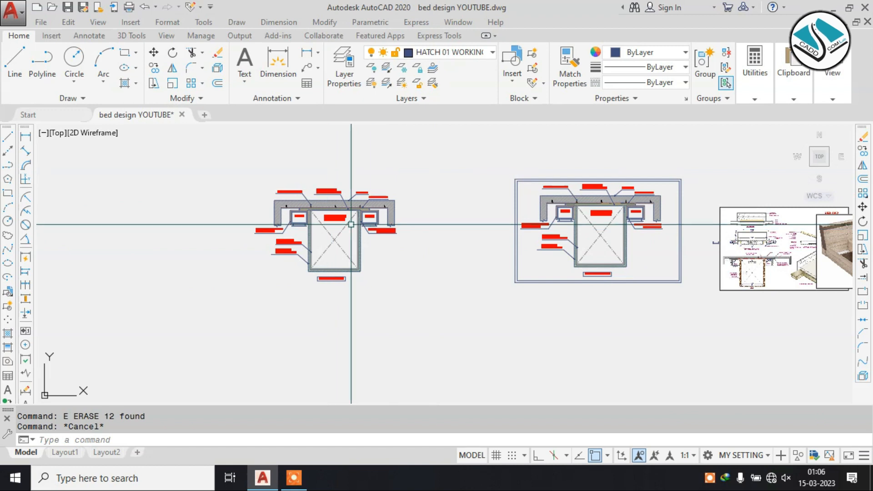
middle_drag(794, 256, 587, 256)
scroll(541, 263, up, 4)
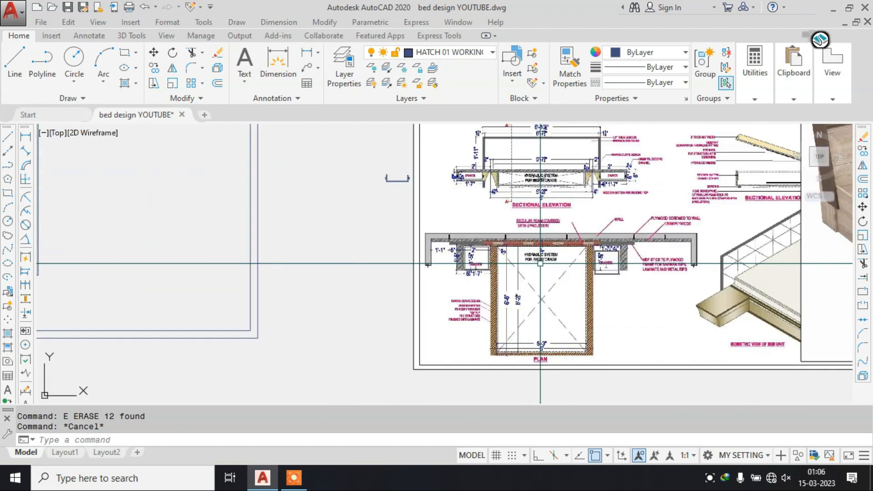
scroll(519, 291, up, 3)
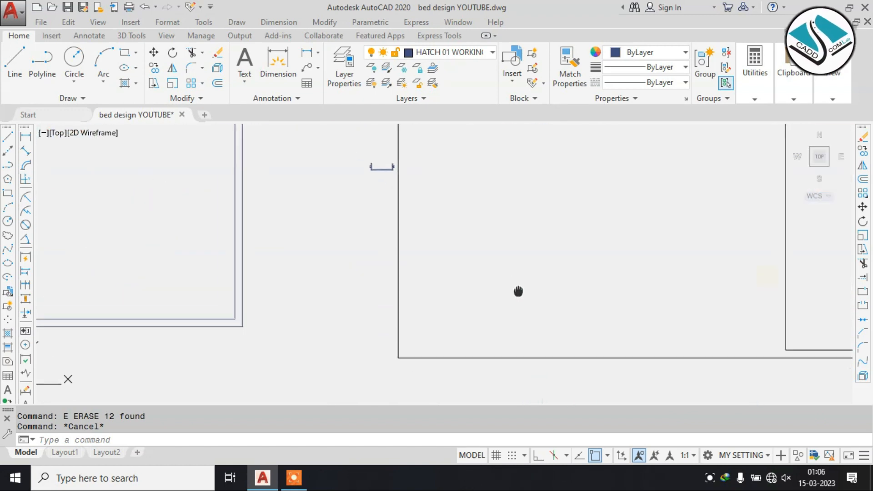
scroll(508, 252, down, 2)
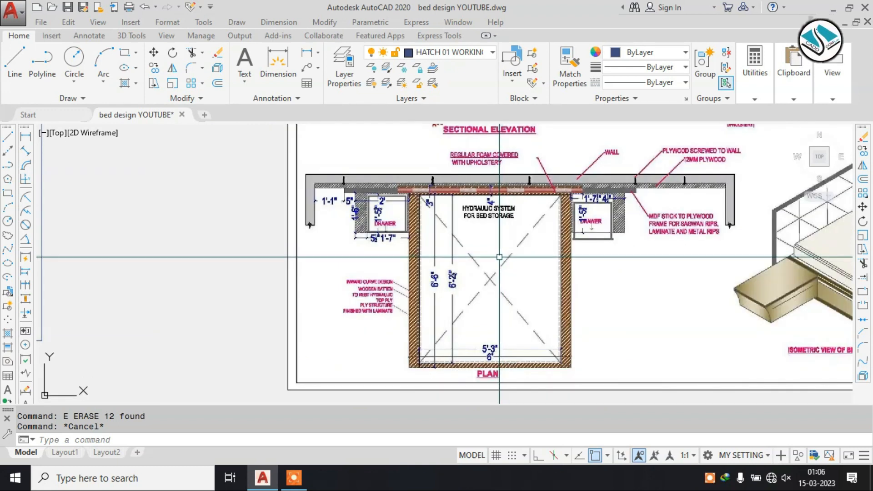
mouse_move(499, 257)
middle_down()
mouse_move(498, 239)
mouse_move(493, 307)
middle_up()
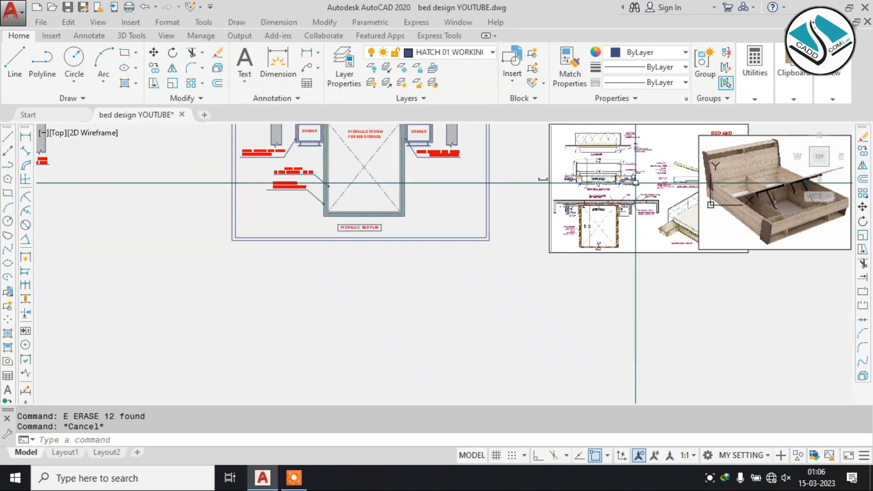
With Ortho on, draw a section line across the bed, starting with a short vertical tick above the wooden batten note.
scroll(356, 218, up, 5)
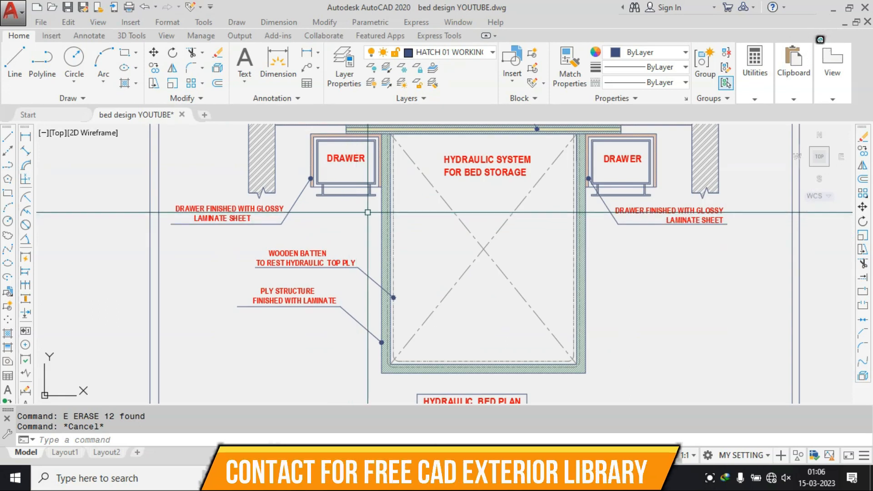
text(L)
key(Return)
scroll(357, 241, up, 2)
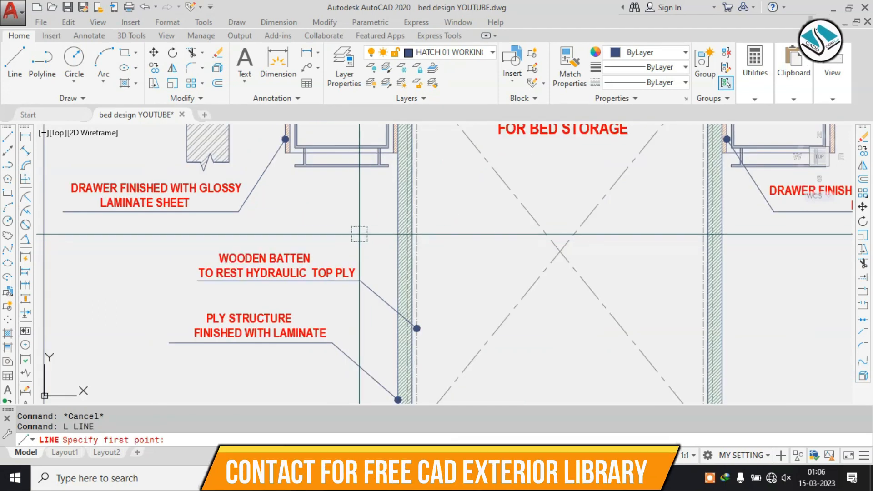
click(358, 237)
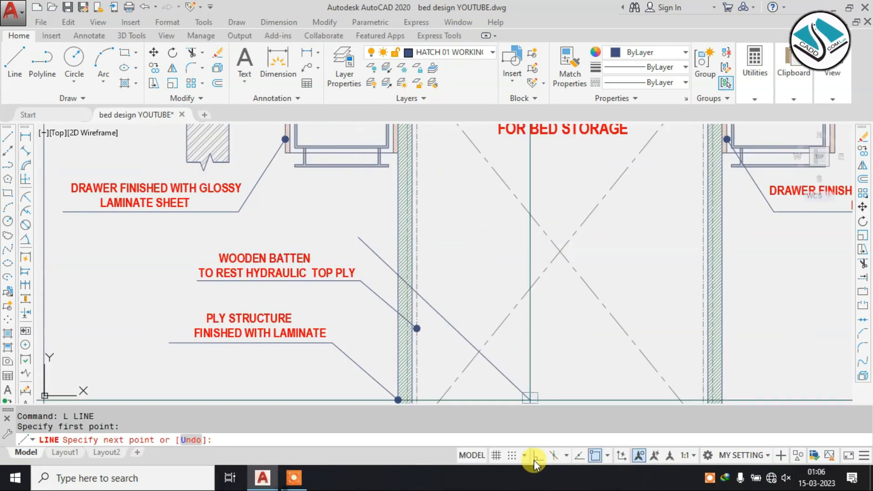
click(536, 459)
scroll(360, 246, up, 2)
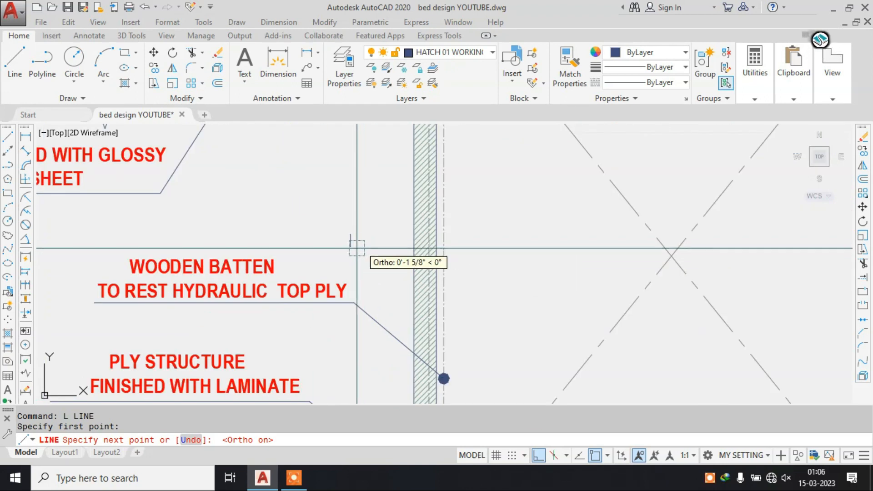
click(350, 253)
scroll(351, 253, down, 2)
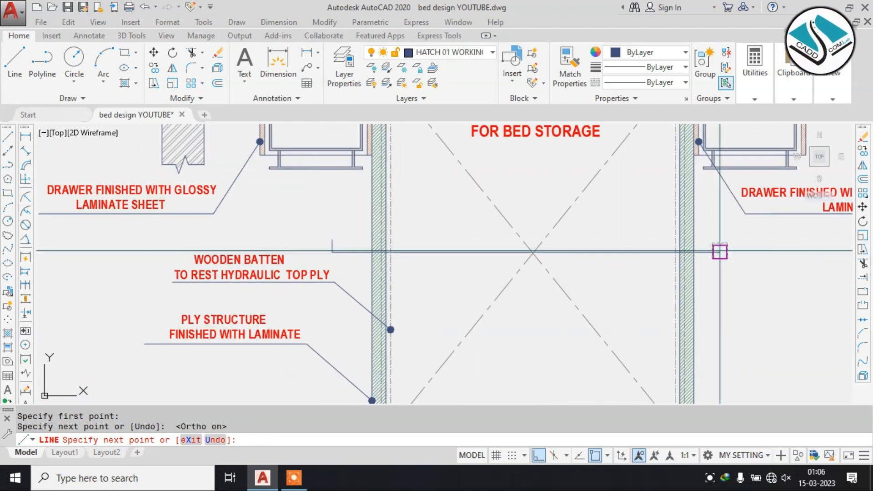
click(720, 252)
key(Escape)
scroll(324, 242, up, 3)
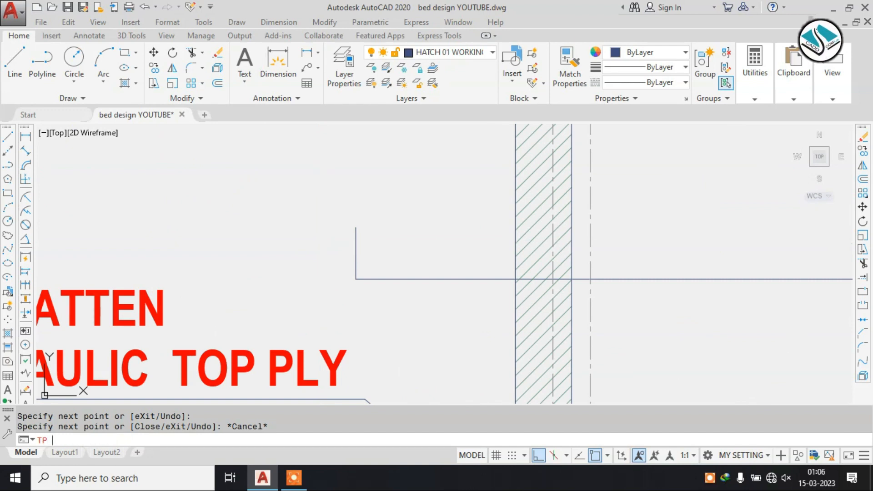
Insert a section callout block from the annotation tool palettes above the wooden batten note, beside the section line's vertical tick.
text(TP)
key(Return)
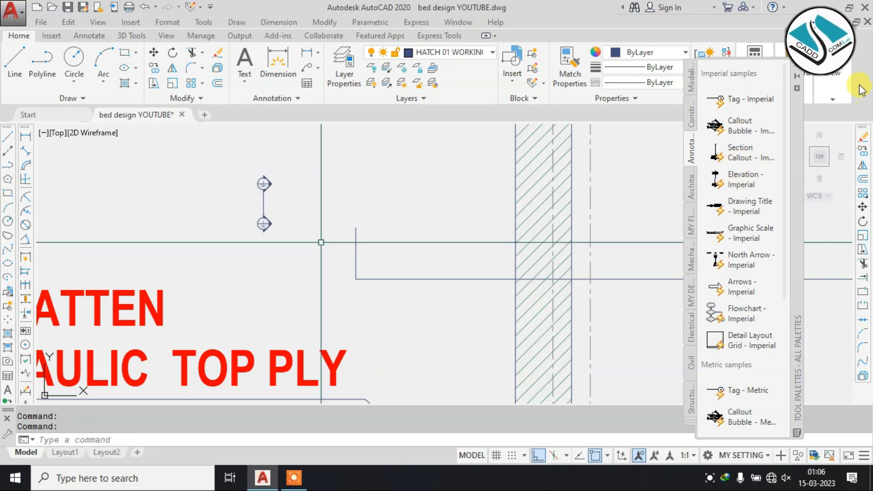
click(797, 64)
scroll(236, 207, up, 4)
click(341, 198)
click(296, 232)
key(Escape)
key(Escape)
Explode the inserted section callout block into separate objects.
text(X)
key(Return)
click(382, 194)
click(283, 279)
key(Return)
Erase the surplus callout bubble, connecting line and placeholder text, keeping a single bubble with its arrowhead.
click(352, 217)
click(255, 281)
text(E)
key(Return)
middle_drag(300, 169, 321, 278)
scroll(321, 278, up, 4)
click(287, 156)
click(255, 286)
text(E)
key(Return)
Rotate the remaining callout bubble with its arrowhead 90 degrees so the arrow points upward.
click(477, 156)
click(251, 308)
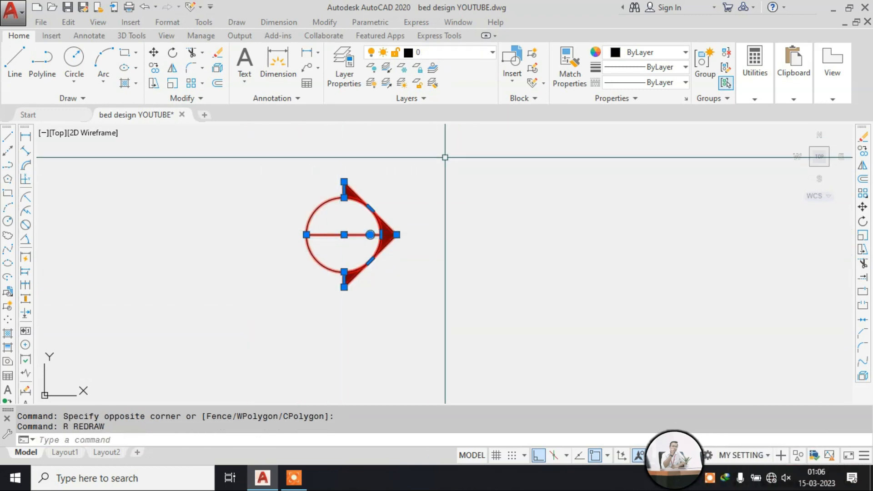
click(344, 235)
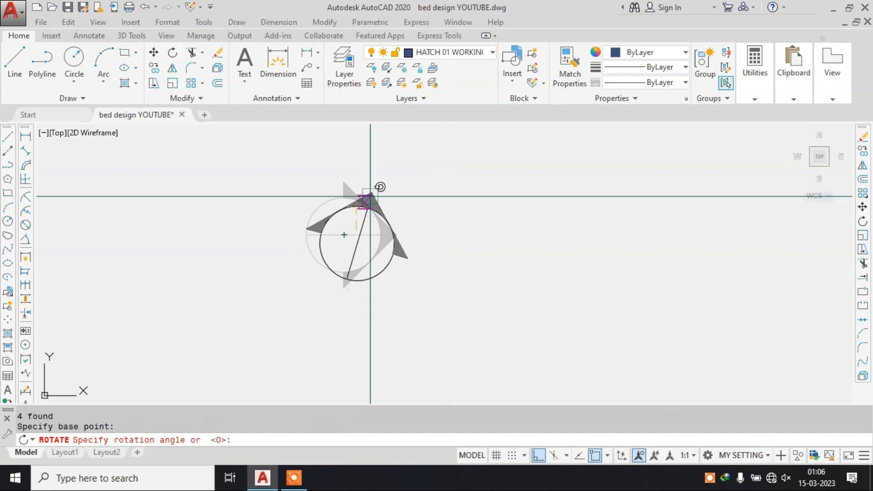
click(360, 126)
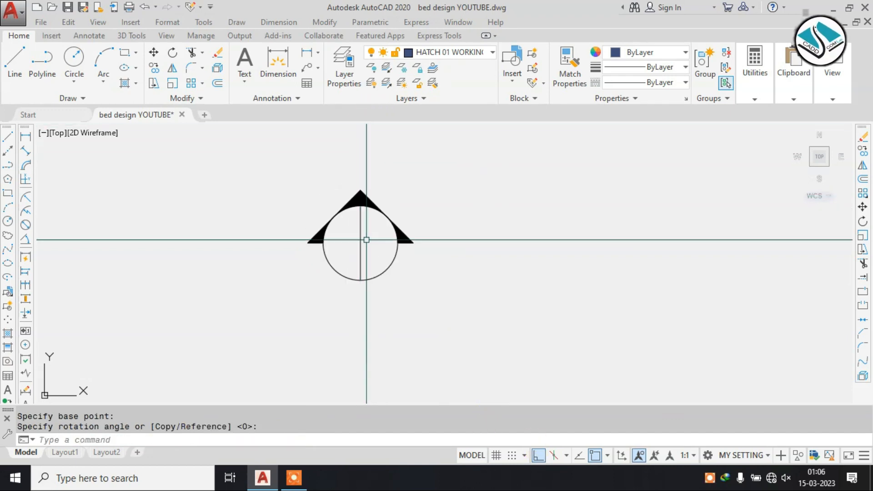
Replace the vertical line inside the callout circle with a horizontal line drawn across its full diameter.
scroll(367, 237, up, 5)
click(363, 234)
click(319, 280)
text(e)
key(Return)
text(l)
key(Return)
click(256, 252)
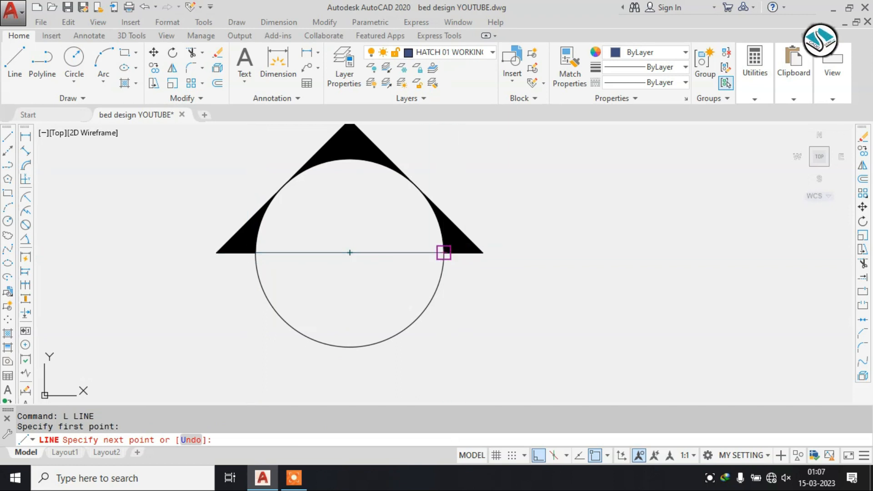
click(443, 253)
key(Escape)
Scale up the complete callout symbol about its circle centre to suit the bed plan.
scroll(409, 250, down, 10)
click(432, 227)
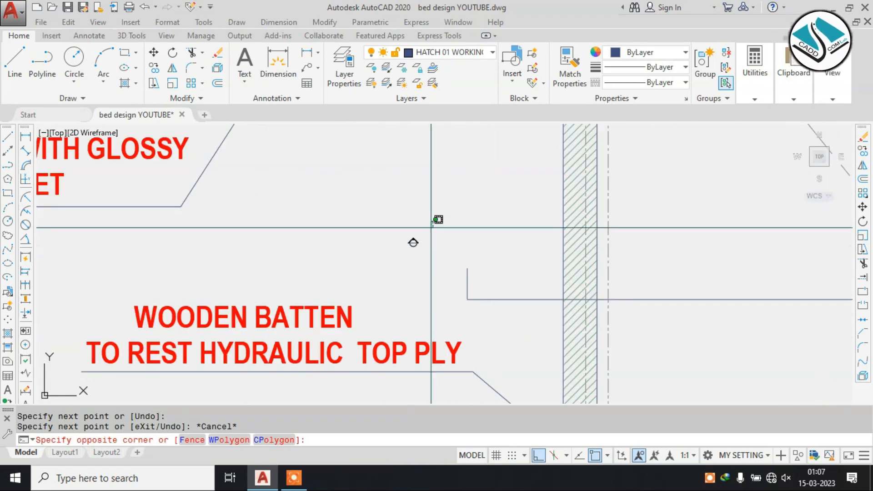
click(394, 257)
scroll(448, 268, up, 4)
text(sc)
key(Return)
click(357, 205)
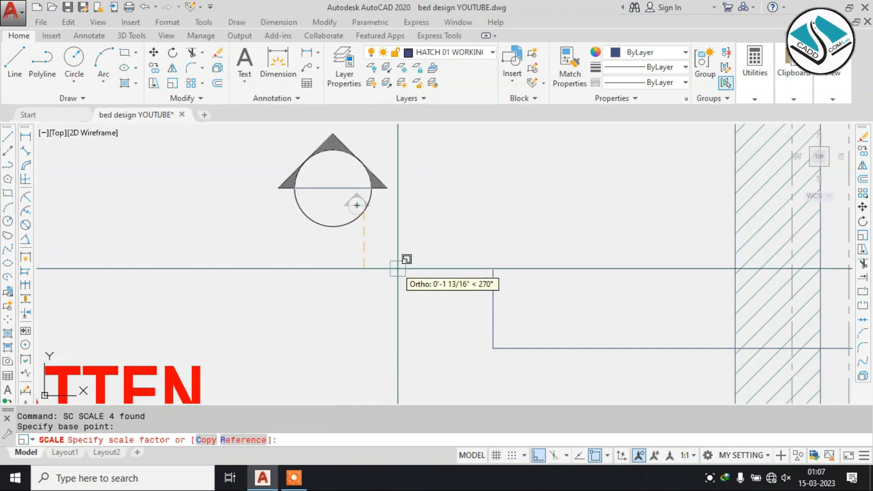
click(404, 274)
Move the callout symbol so the bottom of its circle sits on the upper end of the section line's vertical tick.
scroll(403, 274, down, 5)
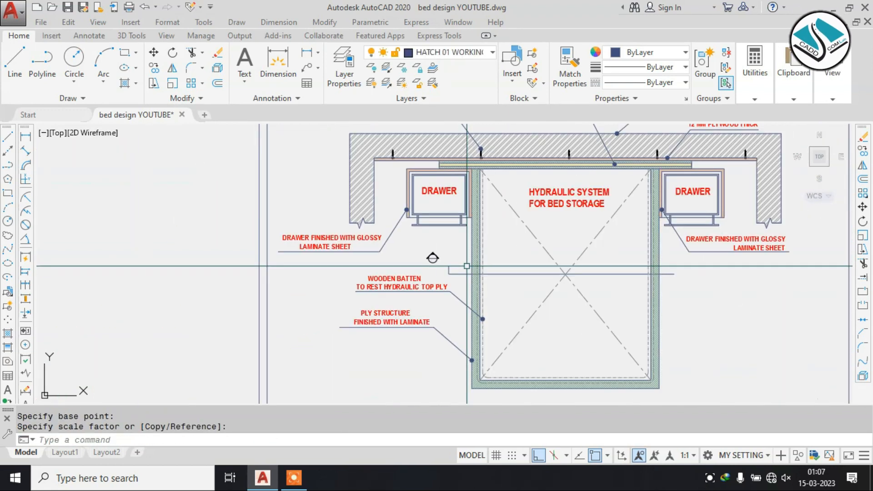
scroll(386, 203, up, 3)
click(409, 201)
click(248, 269)
text(m)
key(Return)
scroll(313, 268, up, 6)
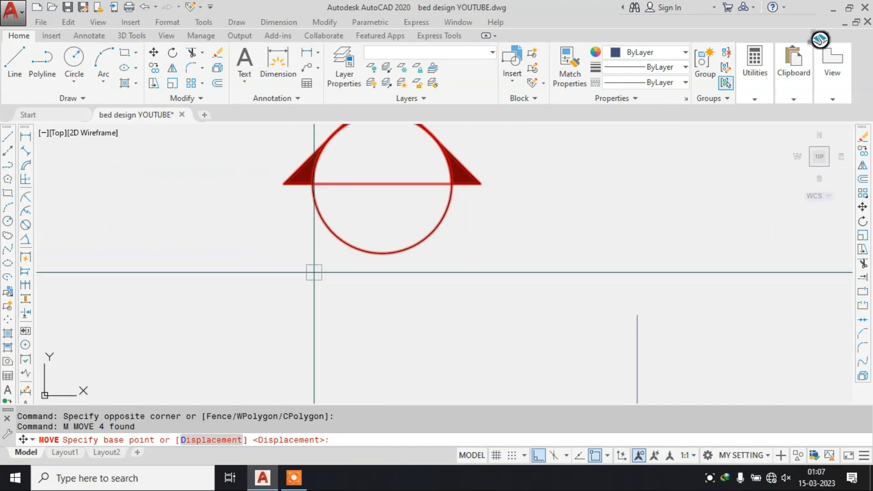
click(391, 254)
scroll(646, 314, down, 4)
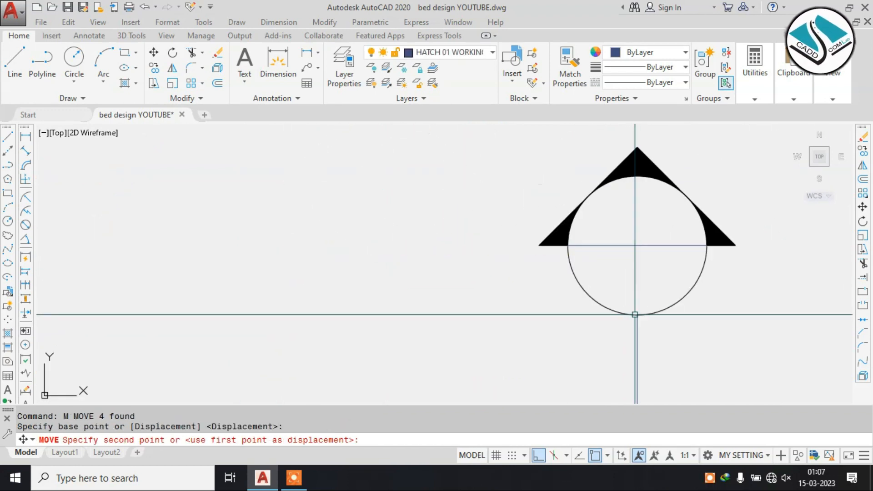
click(582, 260)
Copy the "WOODEN BATTEN TO REST HYDRAULIC TOP PLY" text with Ortho off to the free space above the callout symbol.
scroll(455, 259, down, 2)
click(407, 320)
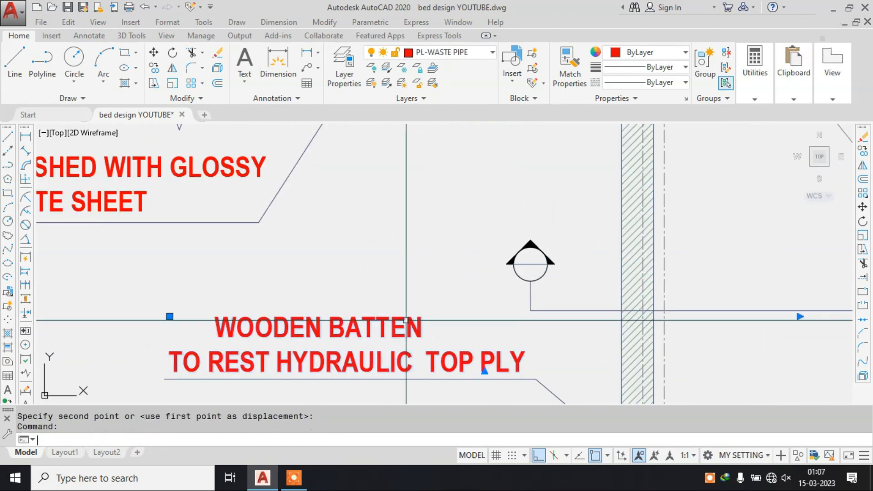
key(Return)
click(376, 320)
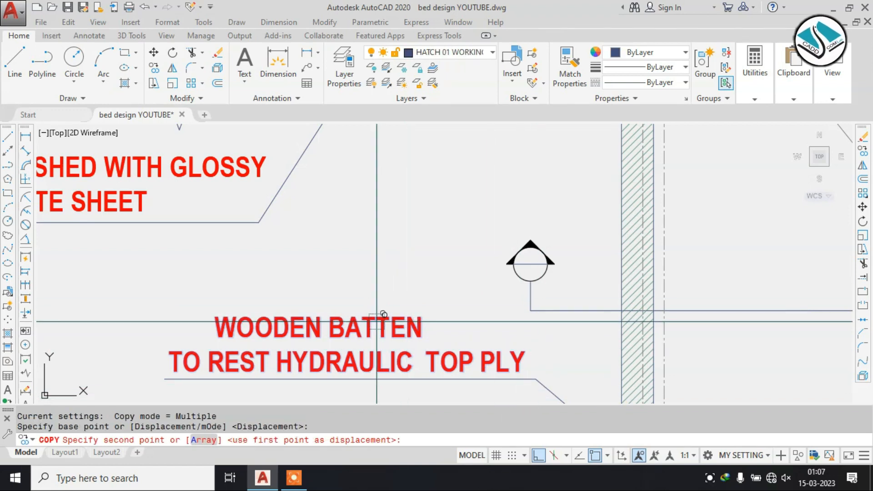
click(506, 195)
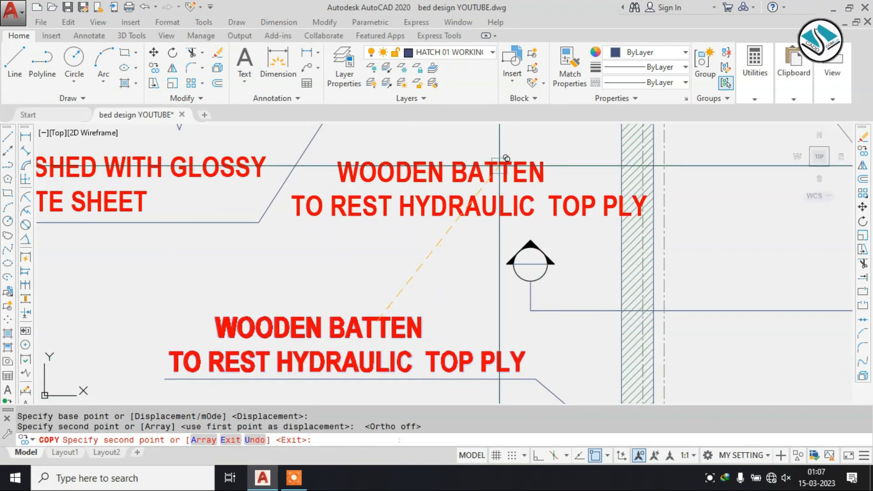
key(Escape)
Replace the copied note text with "A" and set its colour to dark blue 41,49,137.
double_click(437, 175)
text(A)
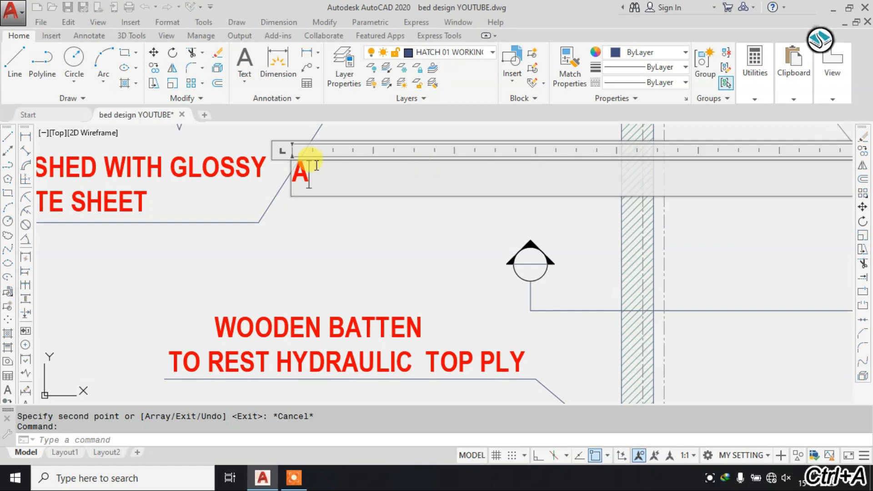
key(ctrl+a)
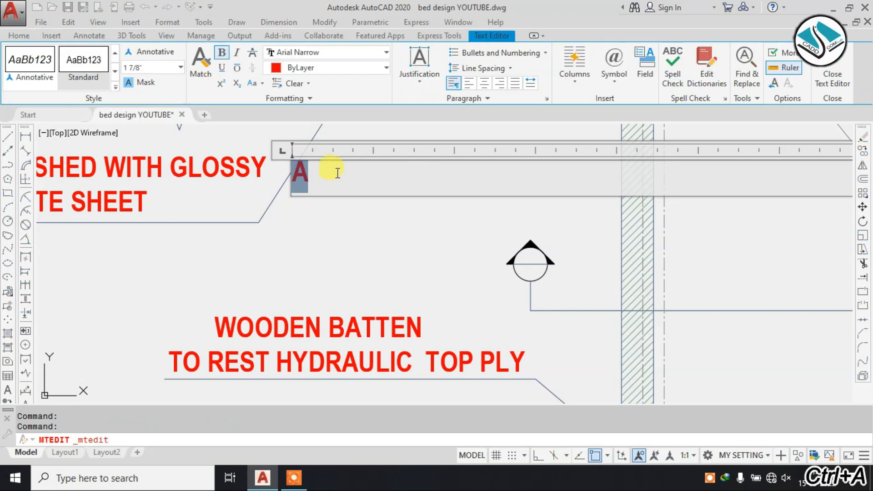
click(355, 69)
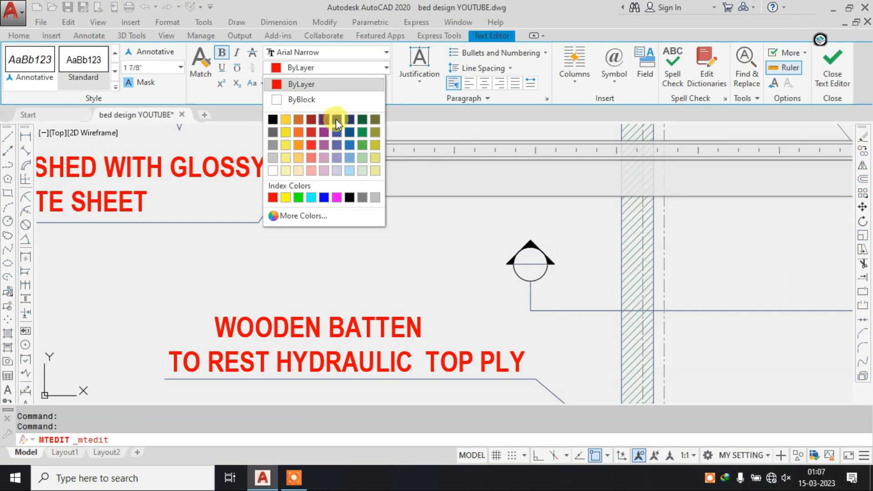
click(336, 120)
click(830, 61)
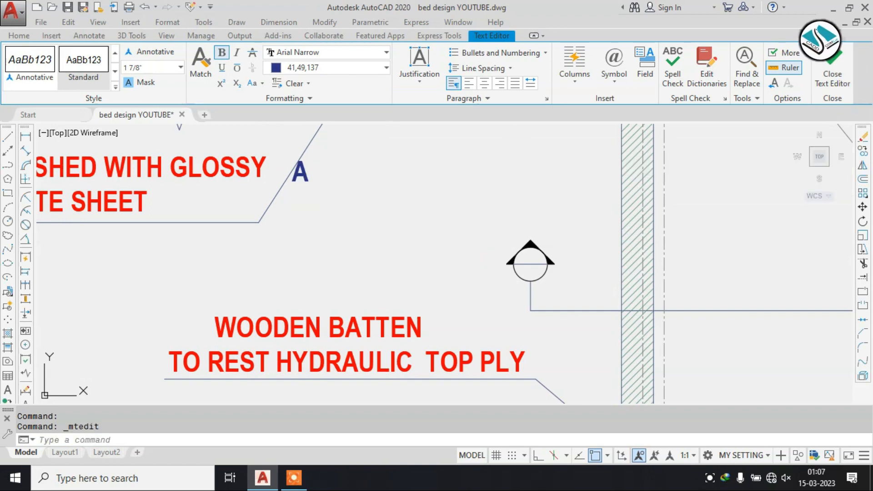
Move the letter A into the upper half of the callout circle.
scroll(304, 180, up, 2)
click(304, 184)
click(304, 182)
key(Escape)
click(303, 175)
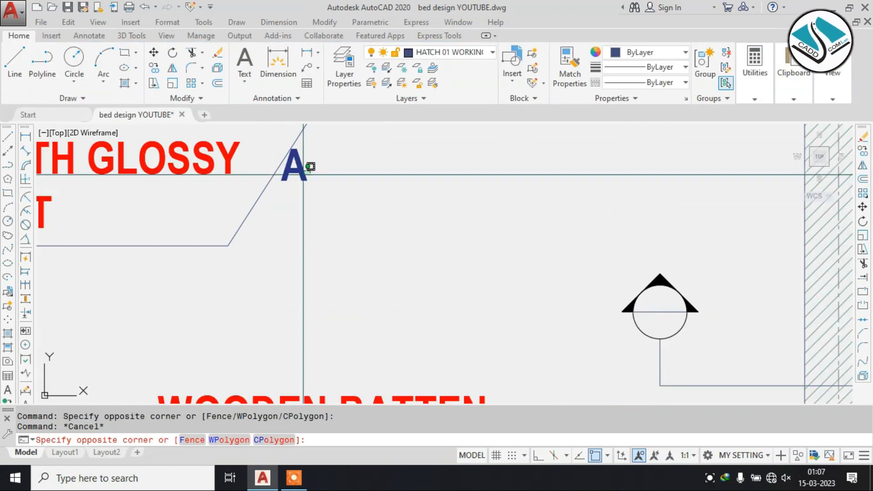
click(300, 179)
text(m)
key(Return)
click(305, 172)
scroll(678, 298, up, 2)
scroll(677, 298, up, 2)
middle_drag(653, 306, 512, 196)
click(515, 208)
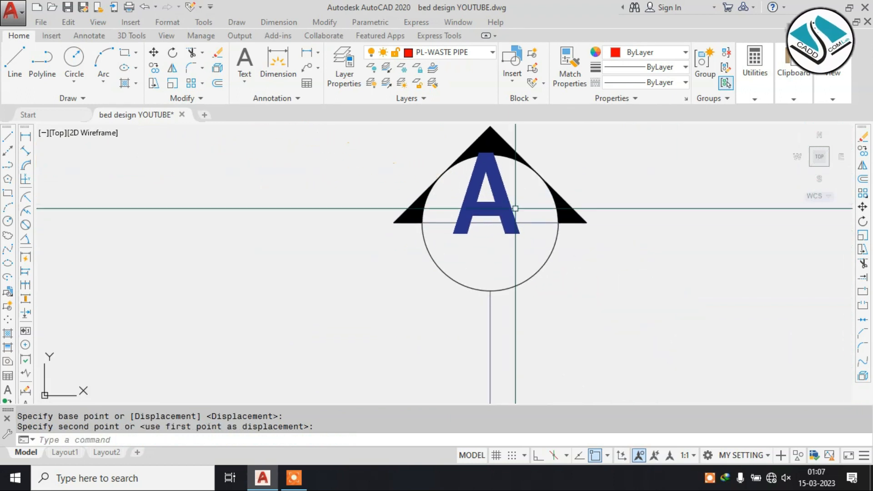
Scale the letter A down to a text height of about 7/8" so it fits the circle's upper half.
key(Escape)
click(517, 190)
click(482, 207)
key(Return)
click(483, 207)
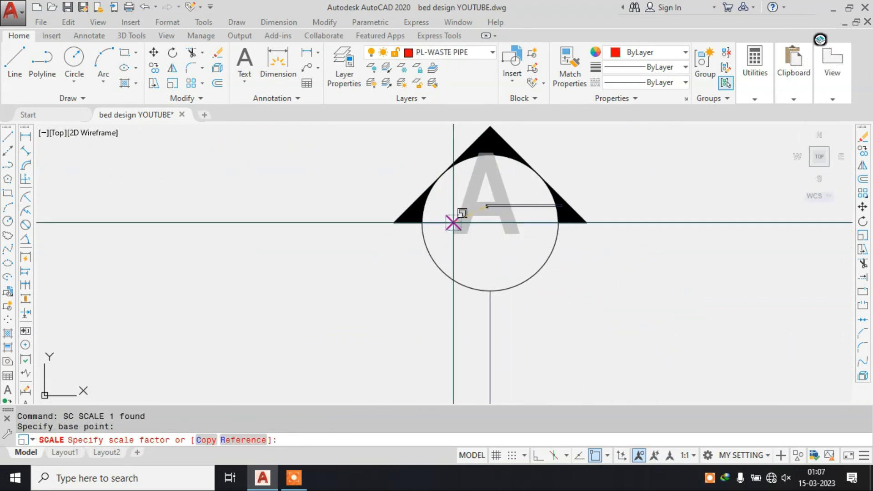
scroll(267, 248, down, 2)
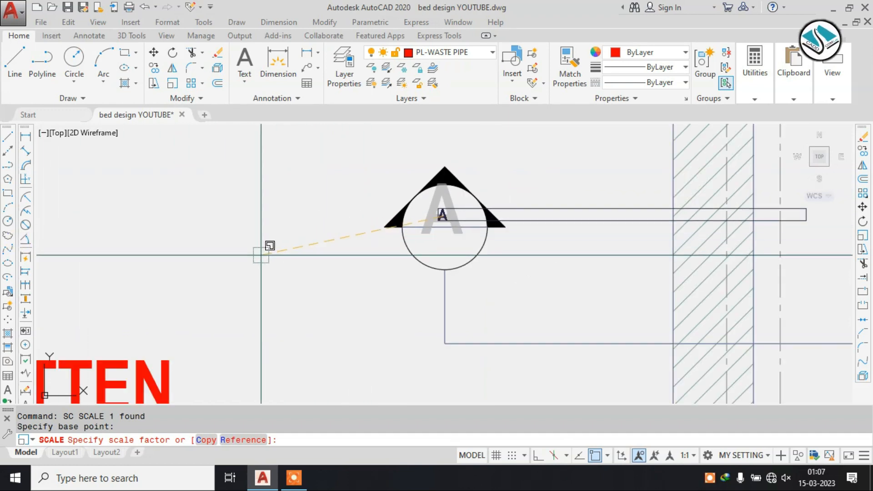
click(83, 267)
Copy the letter A straight down into the lower half of the callout circle.
scroll(452, 212, up, 4)
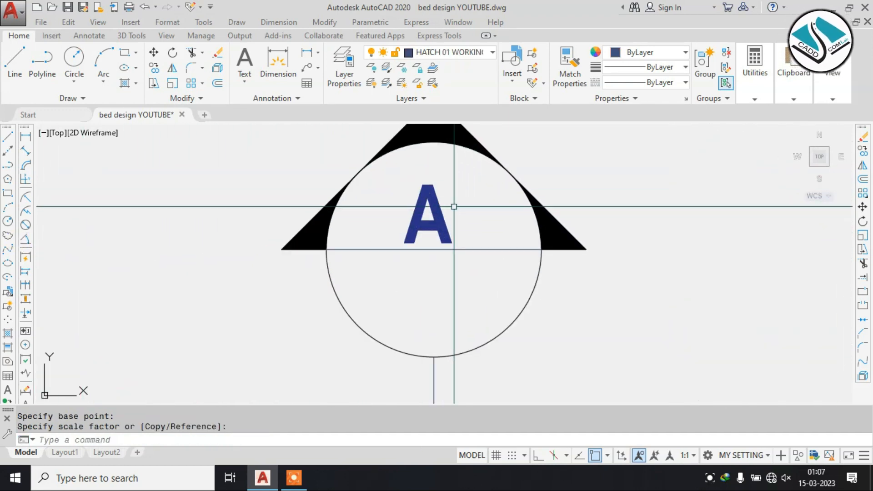
click(461, 207)
click(370, 236)
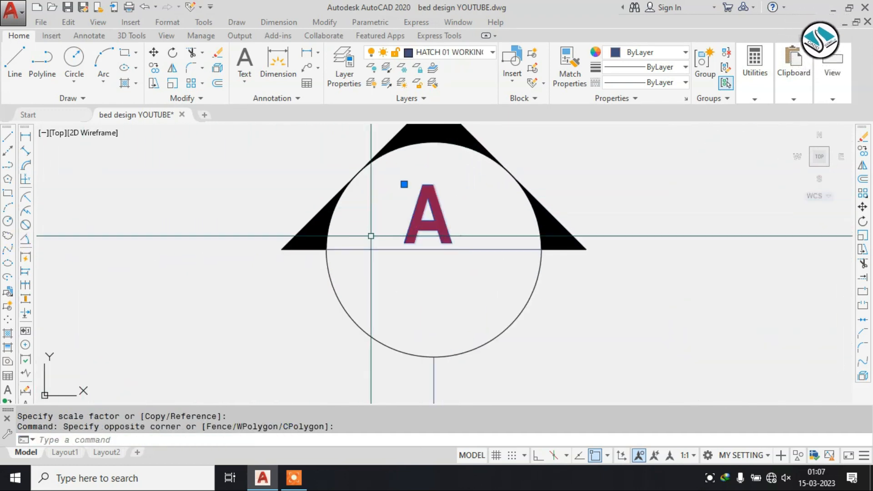
key(space)
click(425, 213)
click(423, 293)
key(Escape)
Change the lower copy of the letter to "01".
click(429, 276)
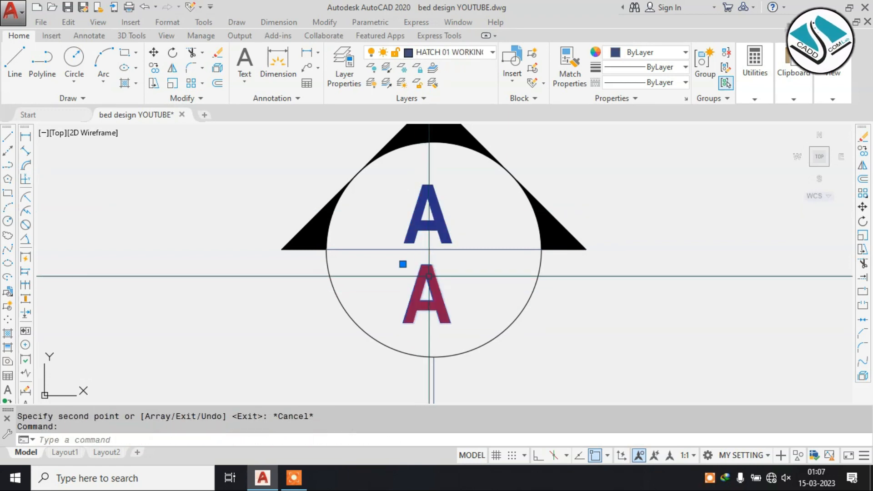
double_click(429, 276)
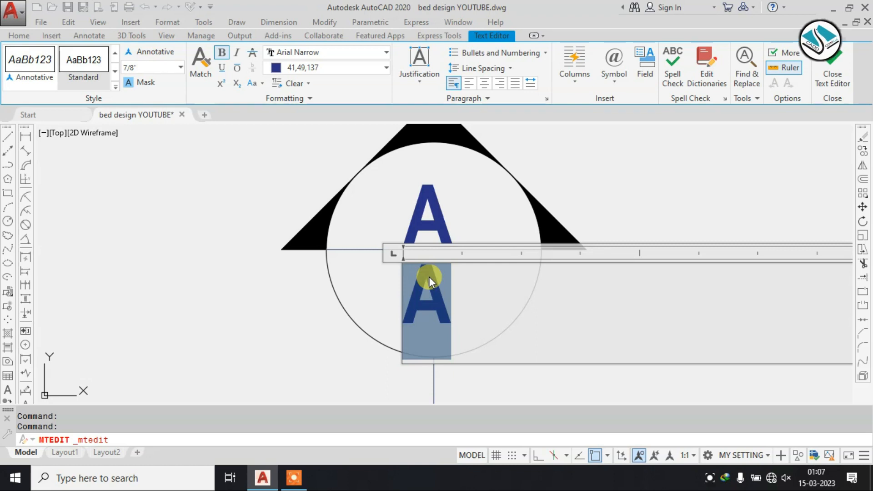
text(01)
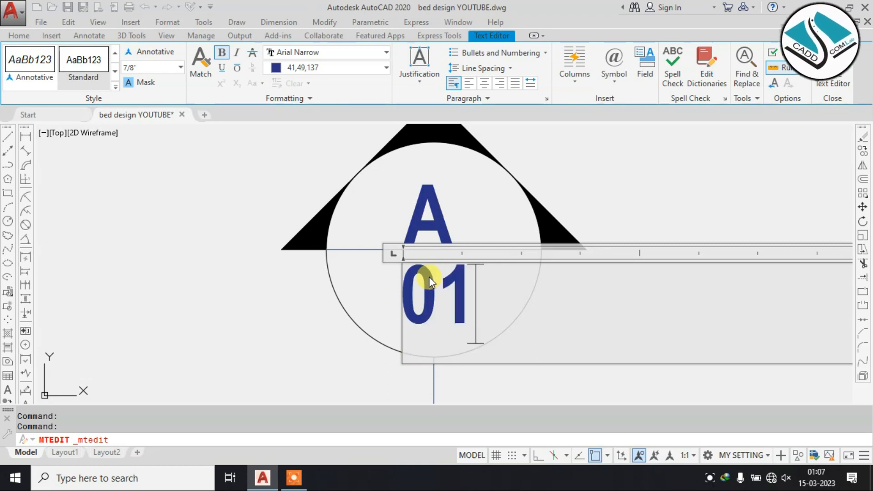
click(726, 155)
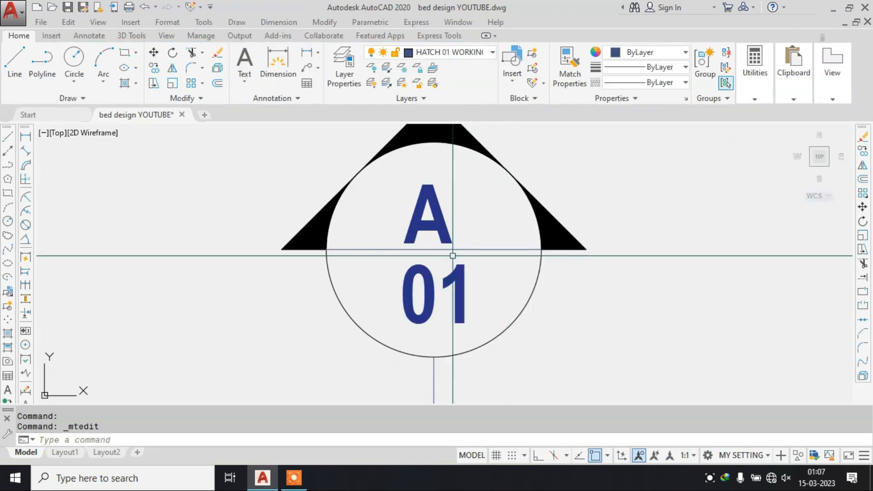
Shift the number 01 slightly to centre it in the lower half of the callout circle.
click(486, 279)
click(438, 313)
key(m)
key(space)
click(450, 294)
click(441, 301)
scroll(342, 247, down, 8)
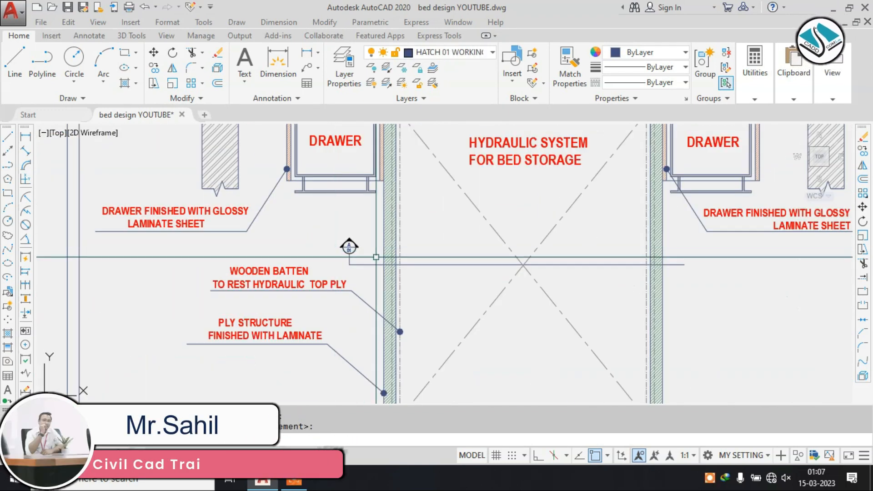
scroll(297, 237, up, 4)
click(378, 199)
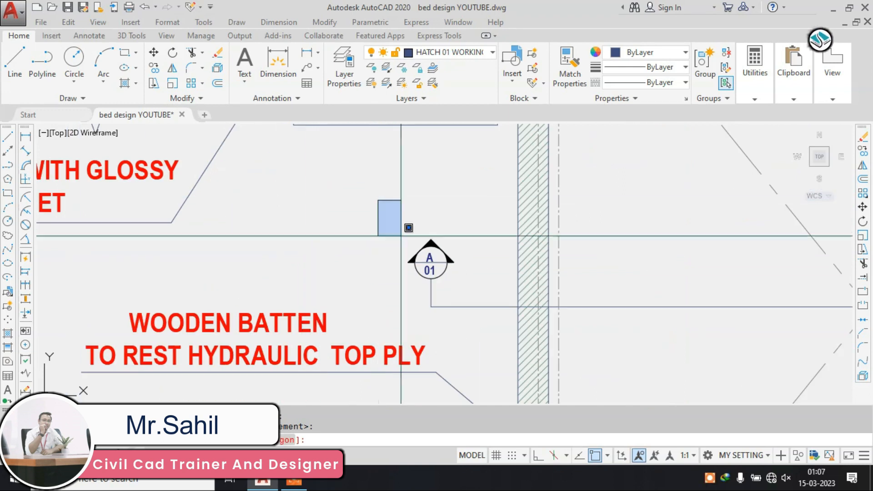
click(474, 279)
mouse_move(452, 262)
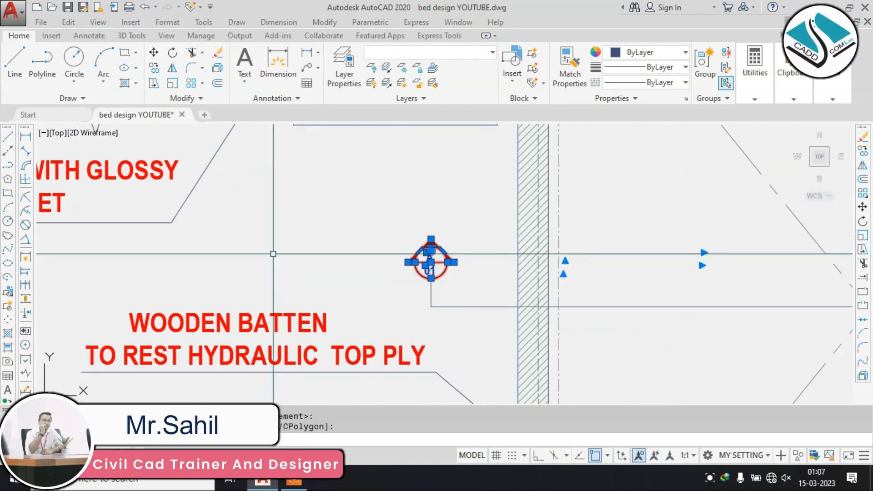
scroll(312, 256, down, 3)
text(MI)
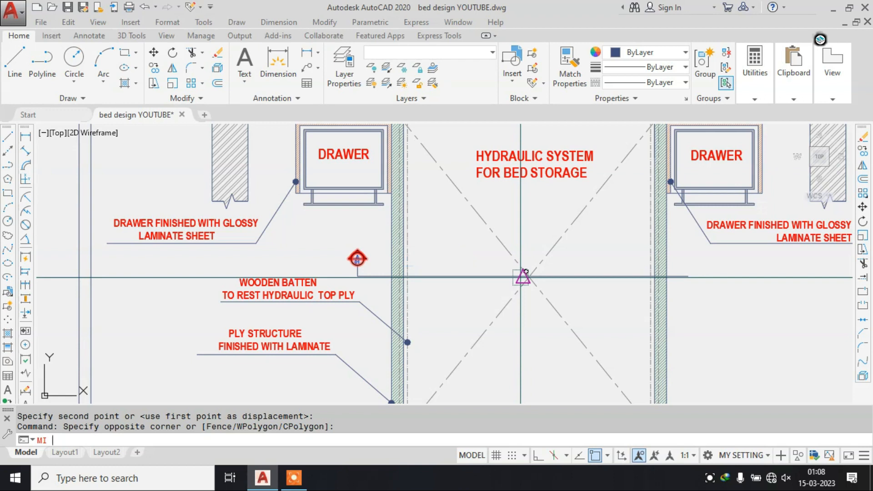
key(Return)
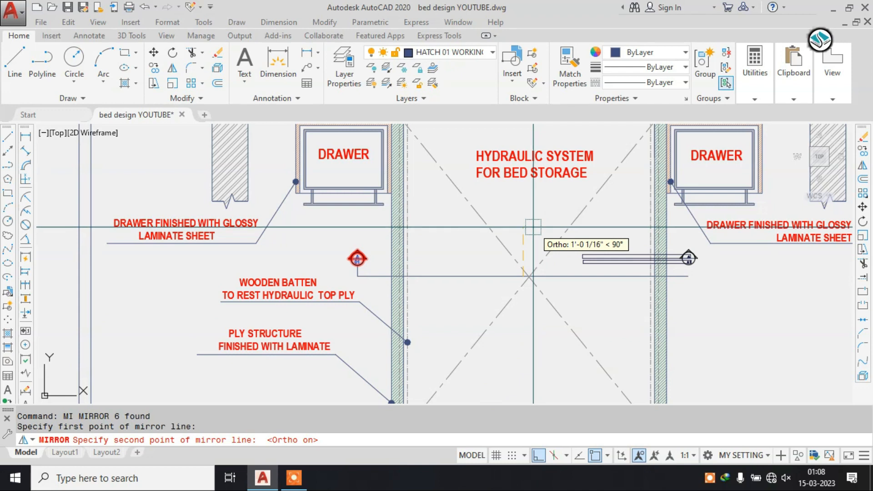
key(Escape)
Mirror the A/01 callout with its short vertical connector about the section line's midpoint, keeping the original.
click(332, 238)
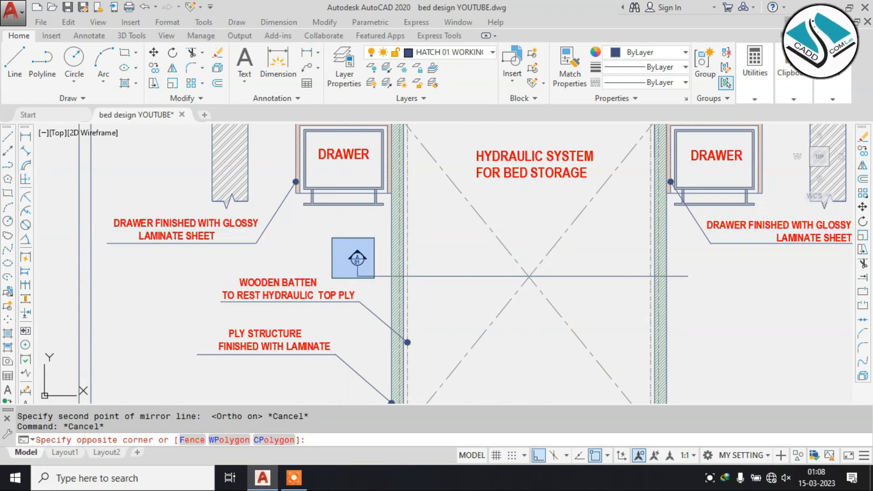
click(374, 278)
key(Return)
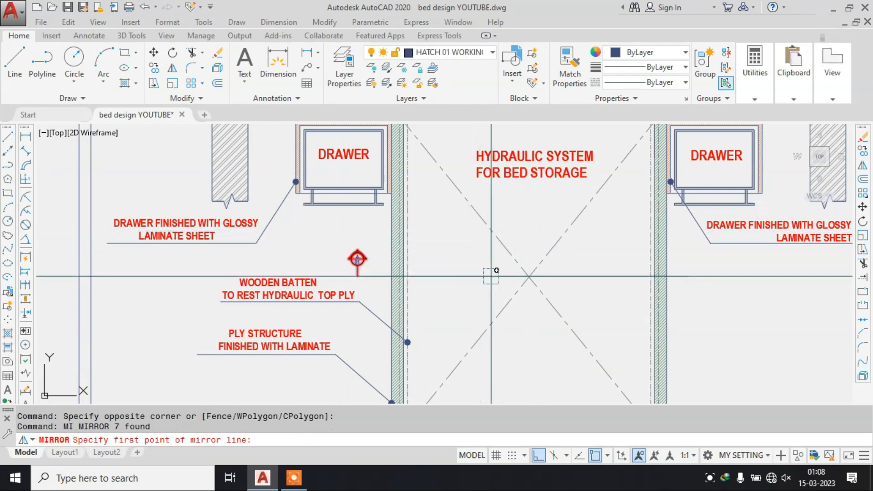
click(523, 276)
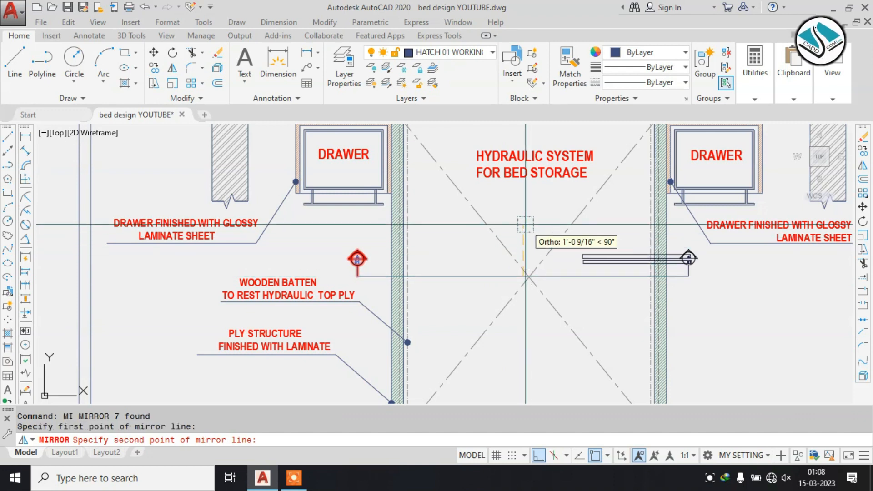
click(525, 225)
key(Return)
scroll(700, 259, up, 4)
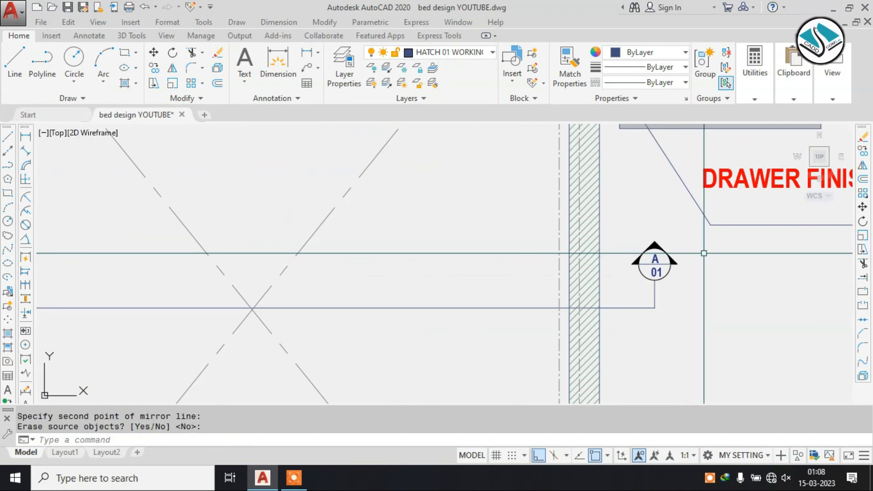
Apply the CENTER linetype to the section line and the vertical connectors at both ends.
scroll(673, 247, down, 3)
scroll(669, 278, up, 3)
click(646, 258)
key(Escape)
click(679, 250)
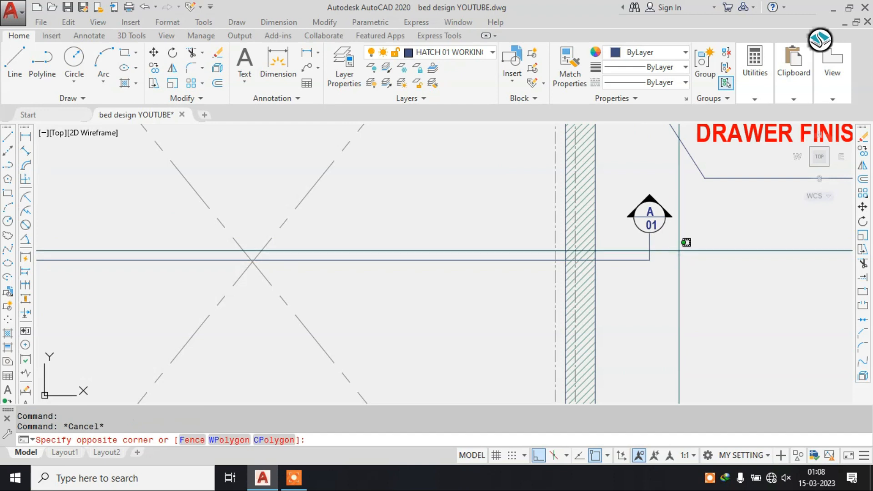
click(644, 267)
scroll(667, 254, down, 3)
scroll(331, 245, up, 4)
click(389, 263)
click(343, 277)
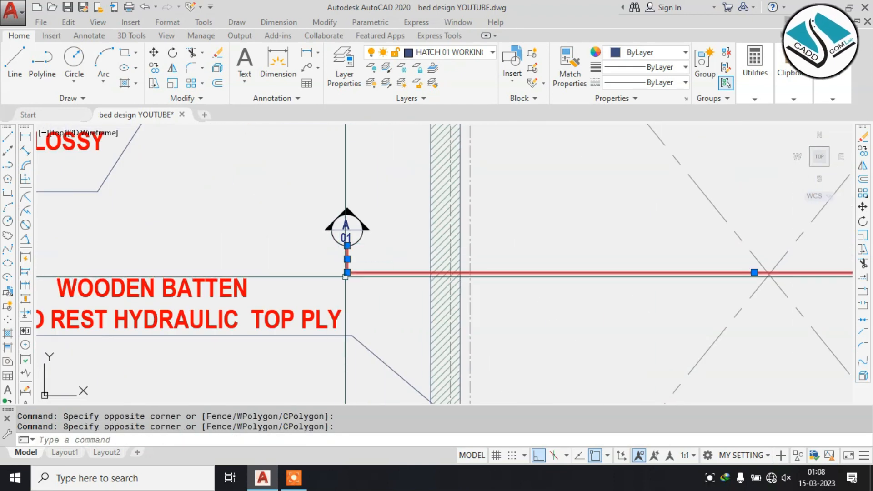
click(650, 83)
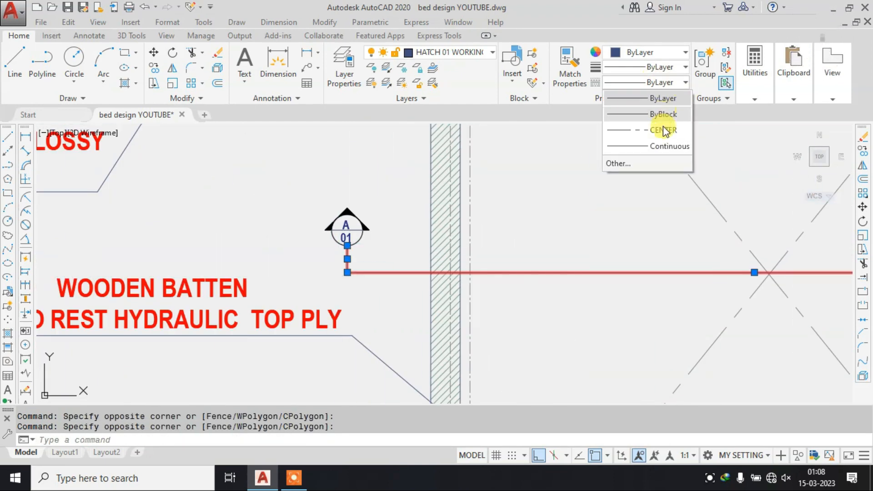
click(663, 131)
Set the linetype scale of the section line and its connectors to 2.5.
text(C)
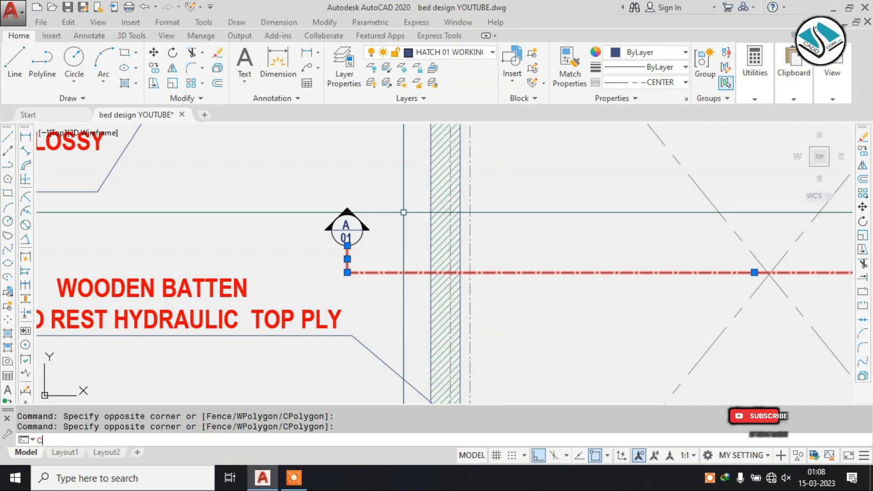
text(H)
key(Return)
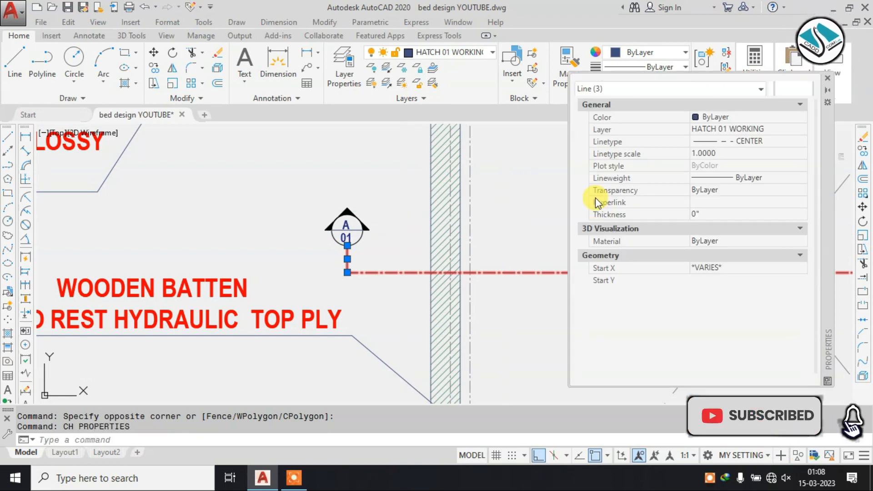
click(731, 155)
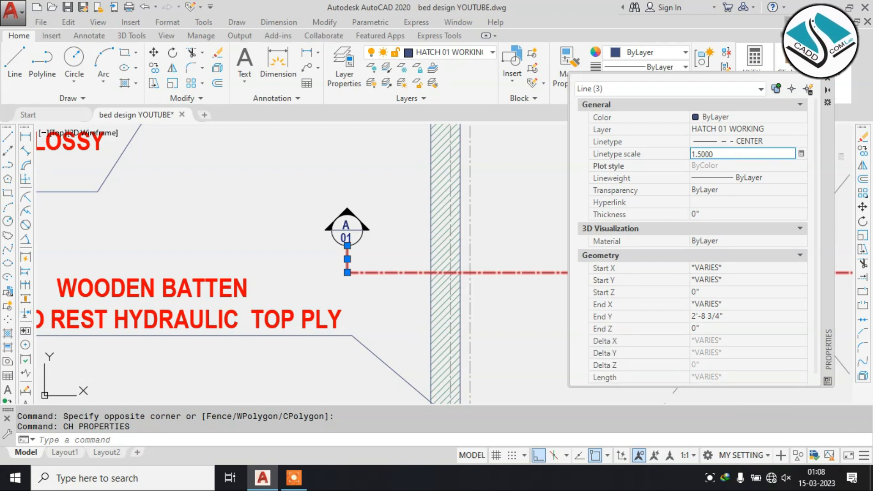
key(Return)
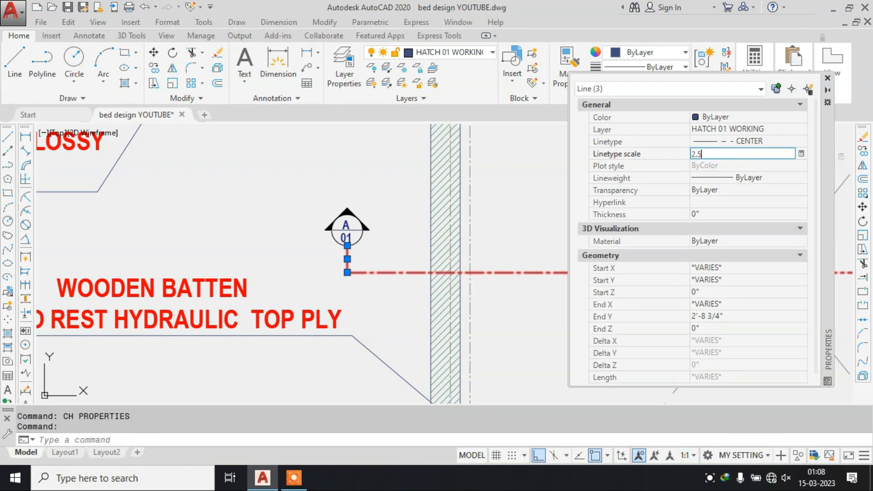
key(Return)
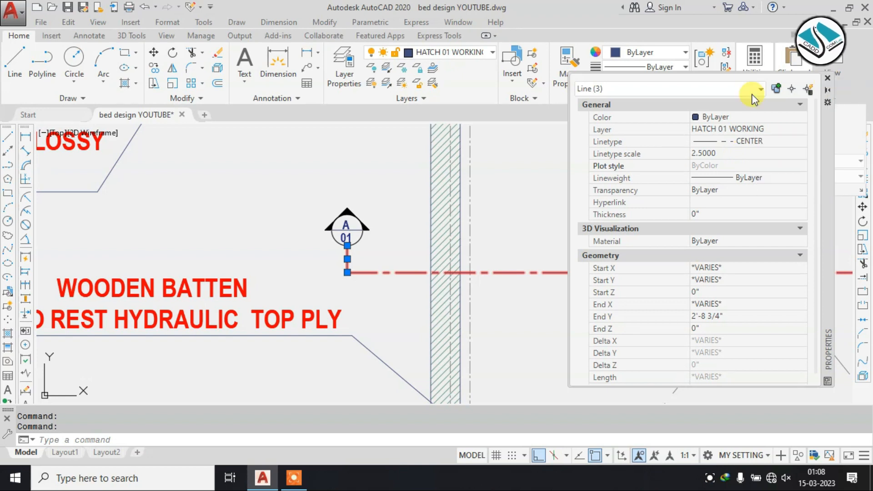
Assign the section line and both connectors to the GRID WORKING layer.
click(463, 53)
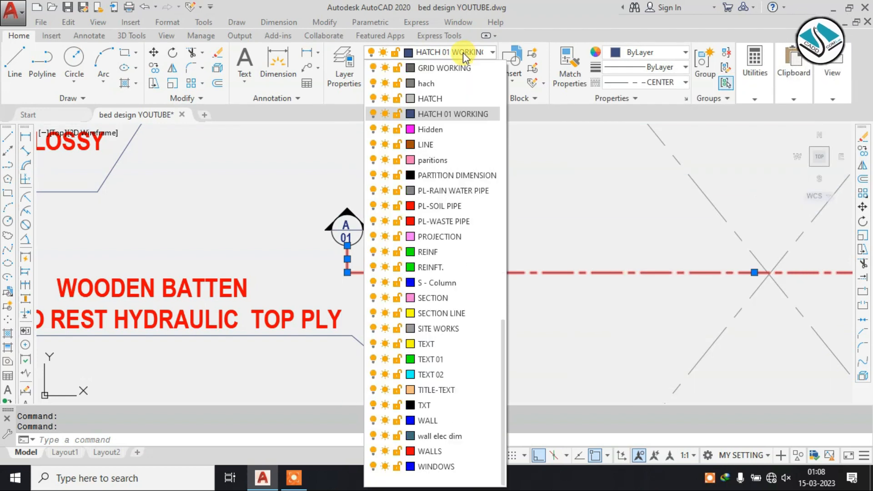
click(433, 99)
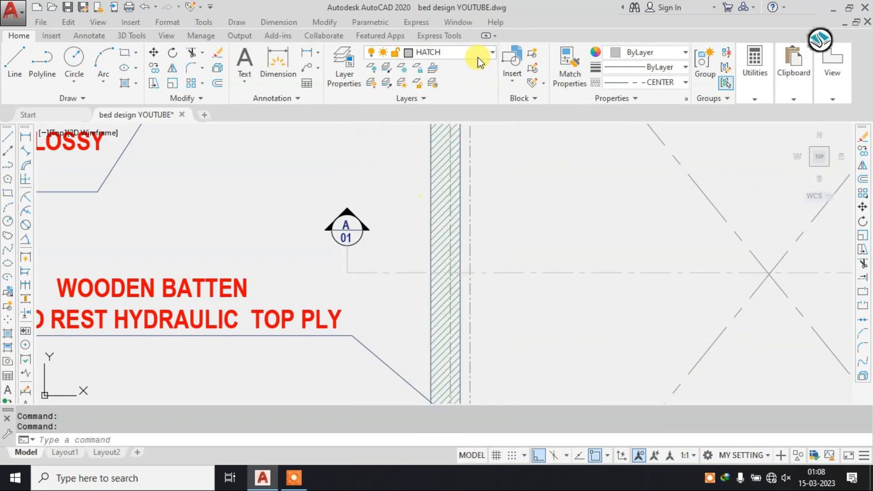
click(478, 59)
click(405, 69)
scroll(429, 228, down, 5)
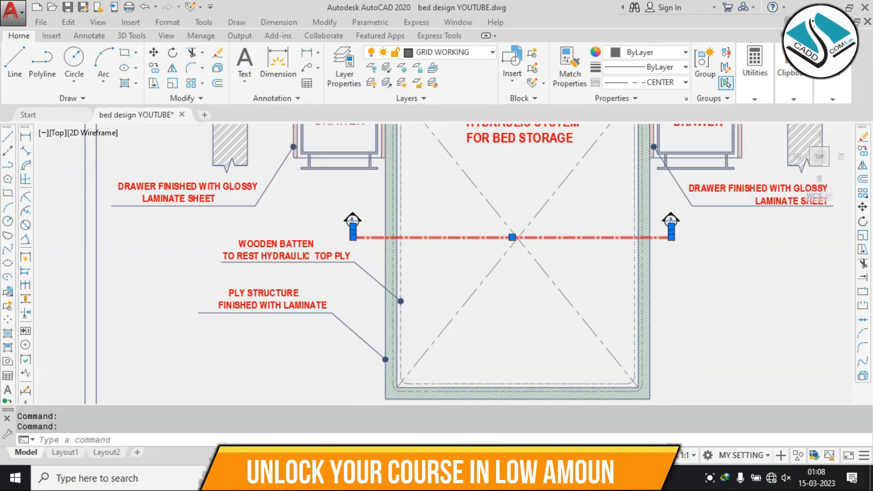
key(Escape)
Assign the section line and its two vertical connectors to the LINE layer.
scroll(651, 241, up, 4)
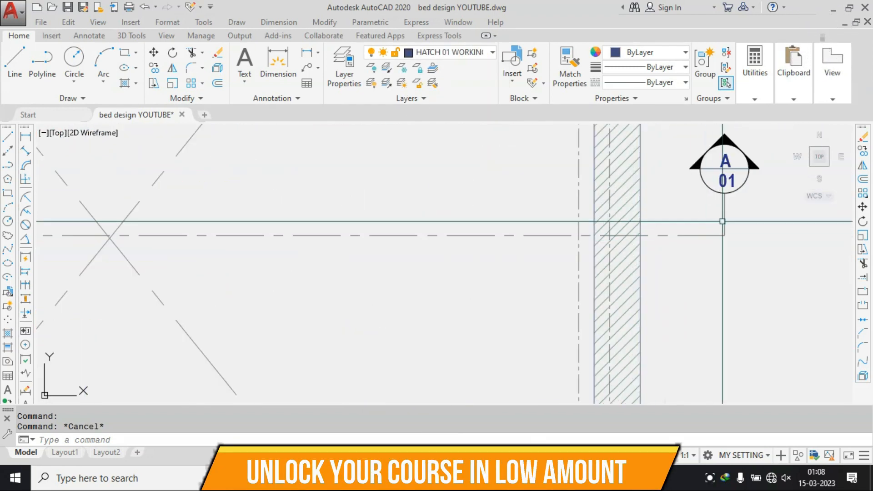
click(722, 221)
scroll(722, 221, down, 3)
scroll(316, 217, up, 4)
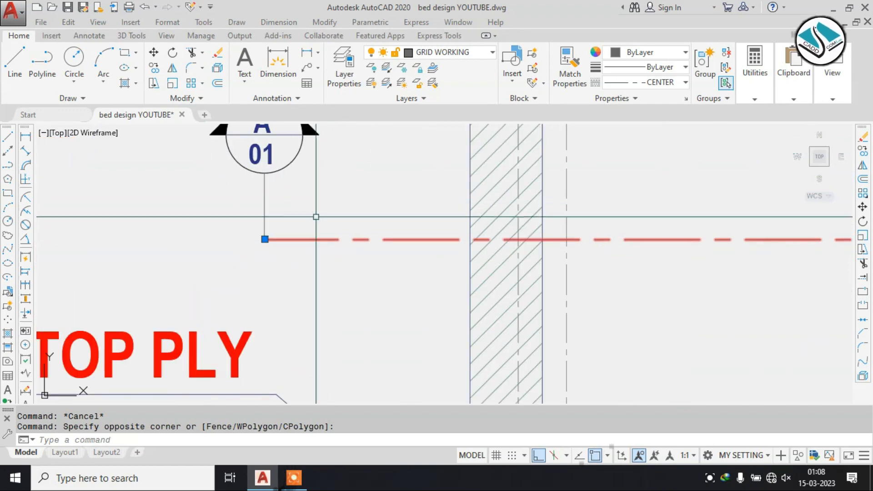
drag(316, 217, 255, 200)
click(461, 56)
click(462, 55)
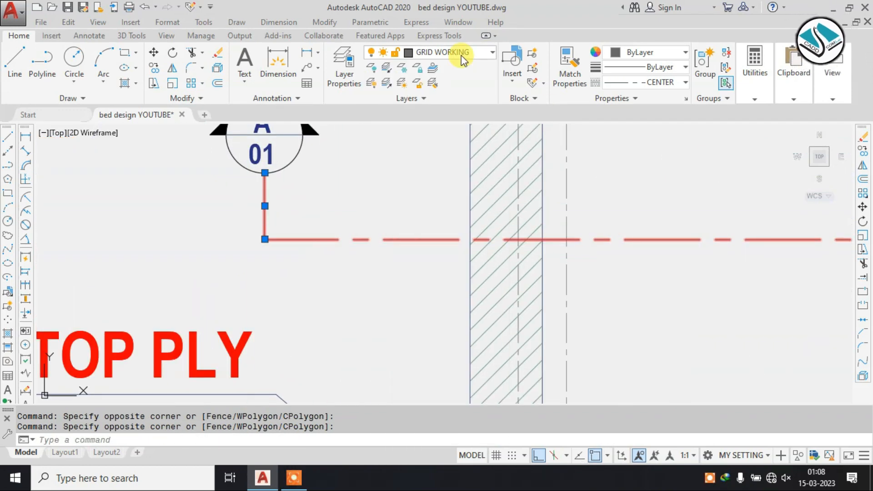
click(462, 56)
click(428, 145)
scroll(346, 193, down, 4)
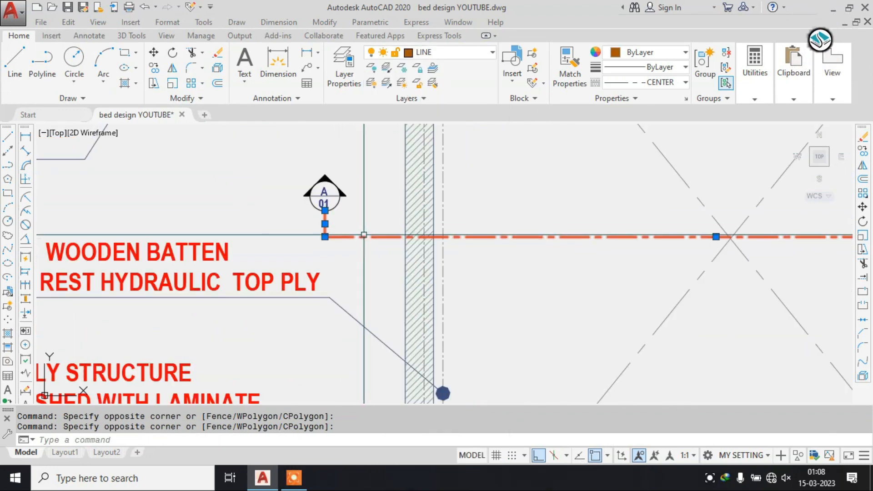
scroll(437, 232, down, 3)
key(Escape)
key(Escape)
Examine the section line and its A/01 callouts in the context of the whole hydraulic bed plan.
mouse_move(646, 242)
middle_down()
mouse_move(560, 277)
mouse_move(524, 236)
middle_up()
scroll(531, 288, down, 5)
scroll(495, 264, up, 5)
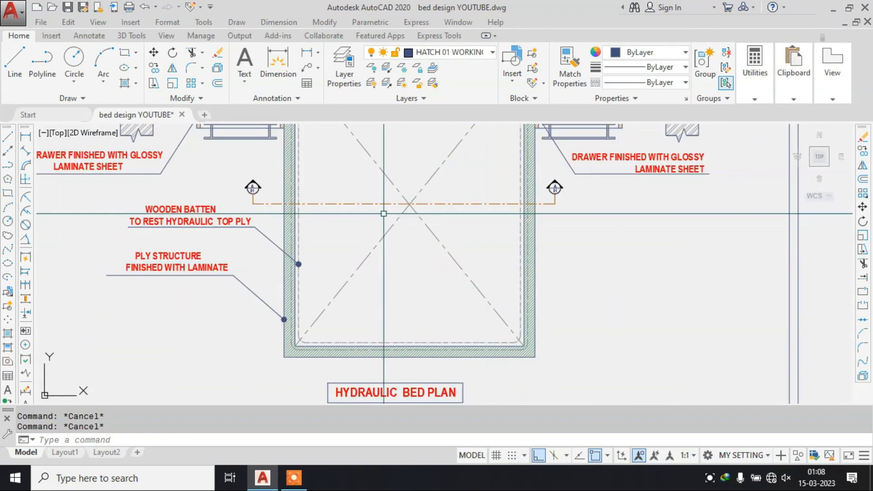
middle_drag(374, 210, 384, 279)
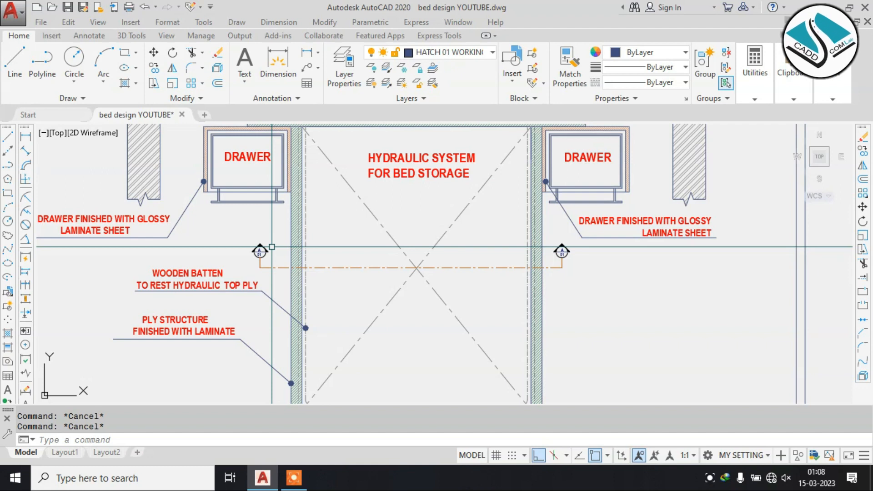
scroll(358, 237, down, 2)
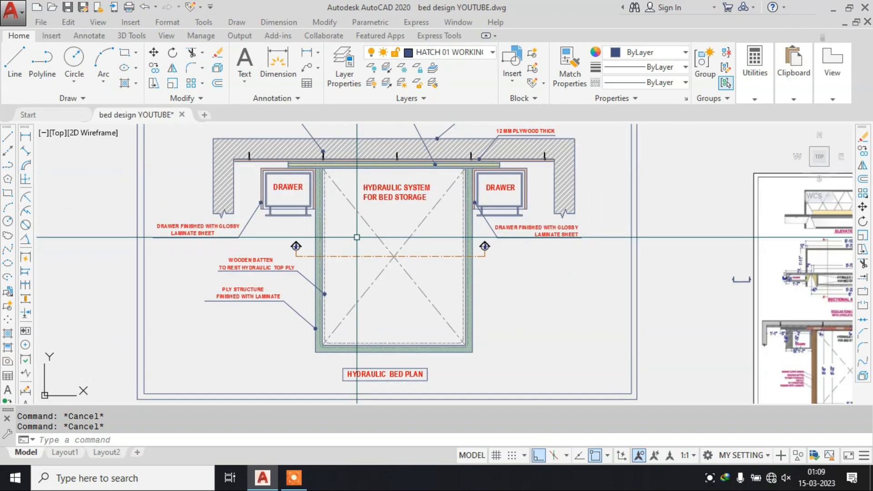
middle_drag(379, 249, 429, 291)
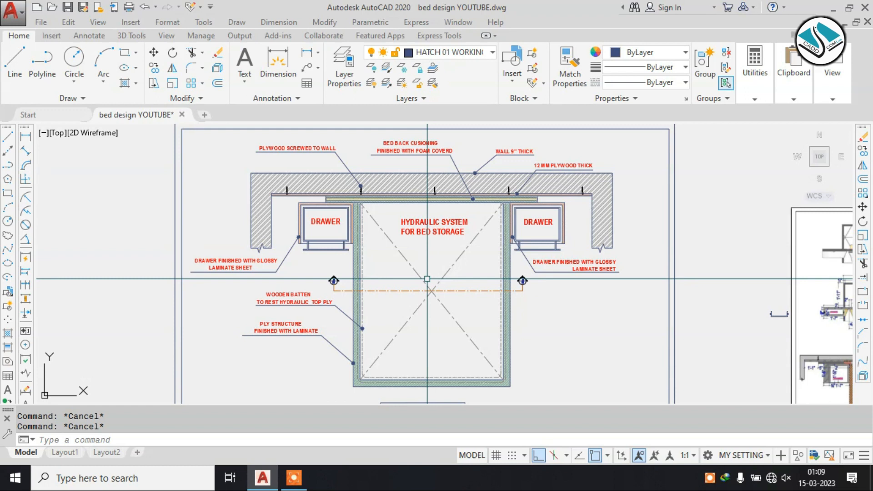
scroll(428, 243, down, 4)
middle_drag(237, 252, 302, 260)
scroll(495, 255, up, 3)
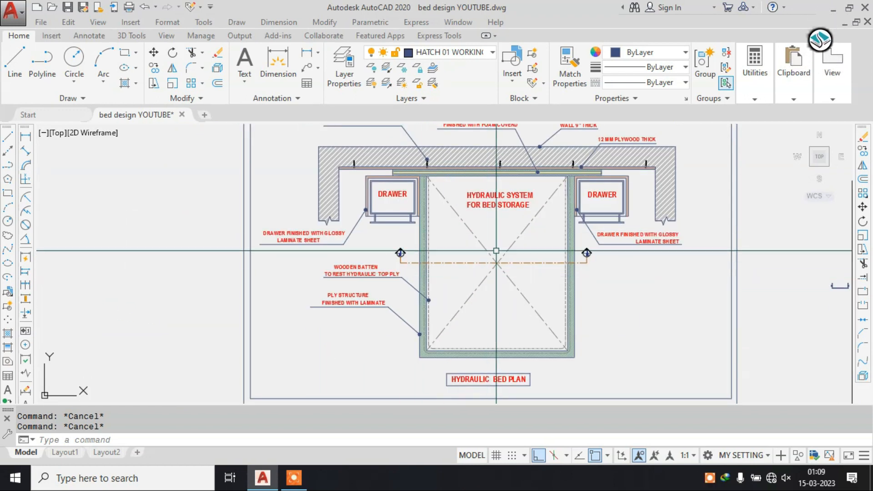
scroll(541, 257, up, 3)
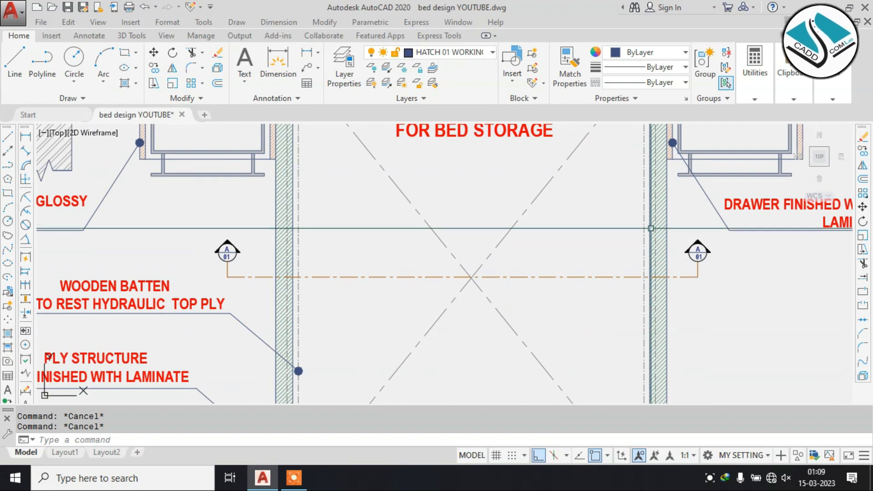
scroll(704, 261, up, 3)
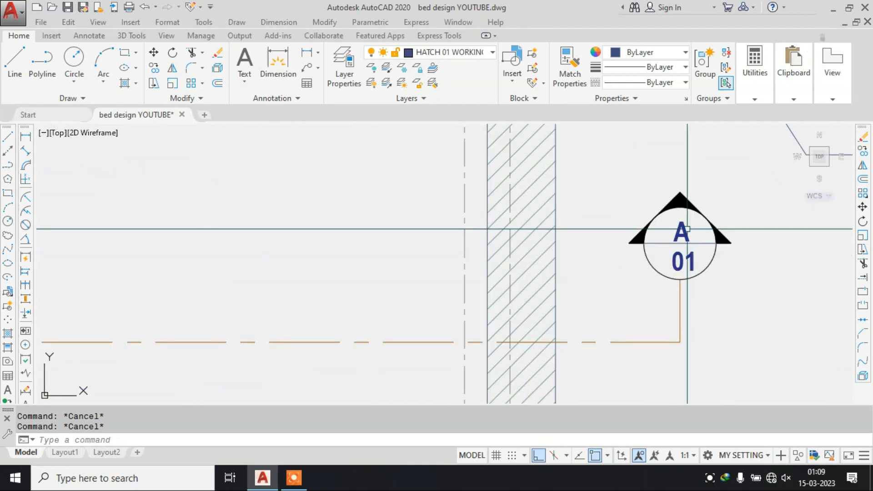
key(Escape)
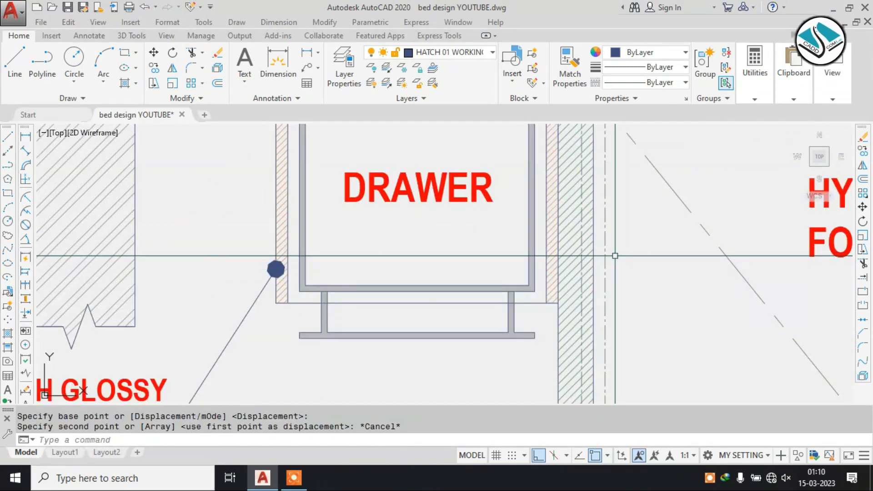
On the separate plan copy, draw vertical construction lines through the left drawer's outer edge, the back cushion's left end and the bed's left side.
scroll(615, 257, down, 5)
scroll(449, 284, up, 5)
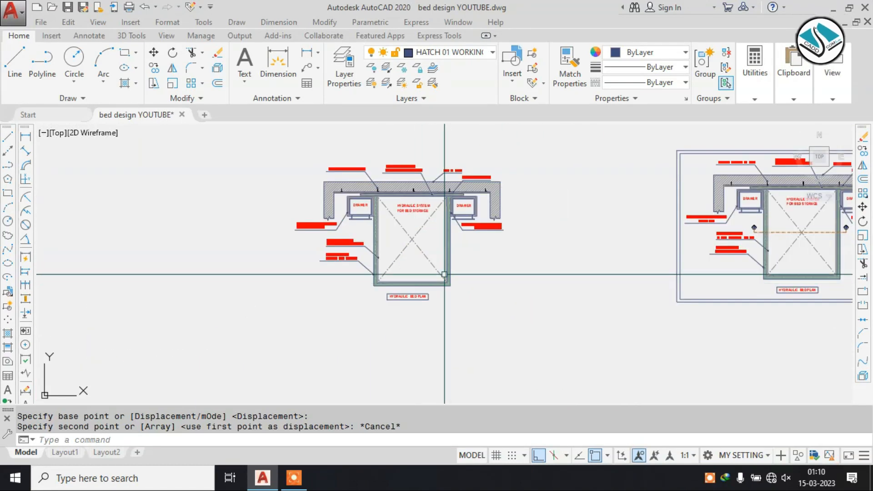
key(Return)
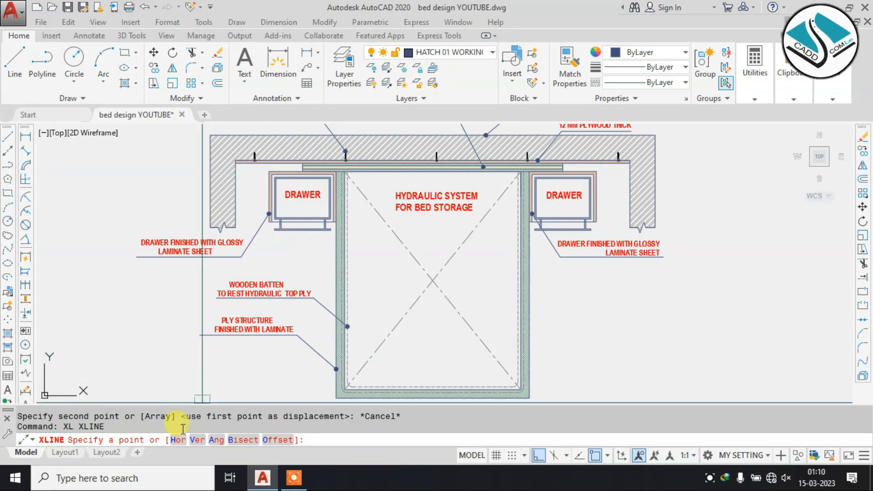
click(196, 441)
scroll(273, 166, up, 6)
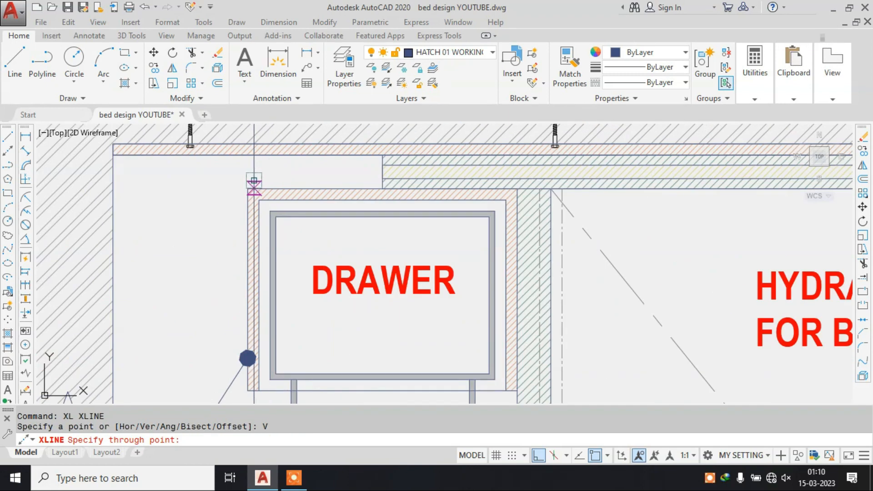
scroll(286, 197, down, 2)
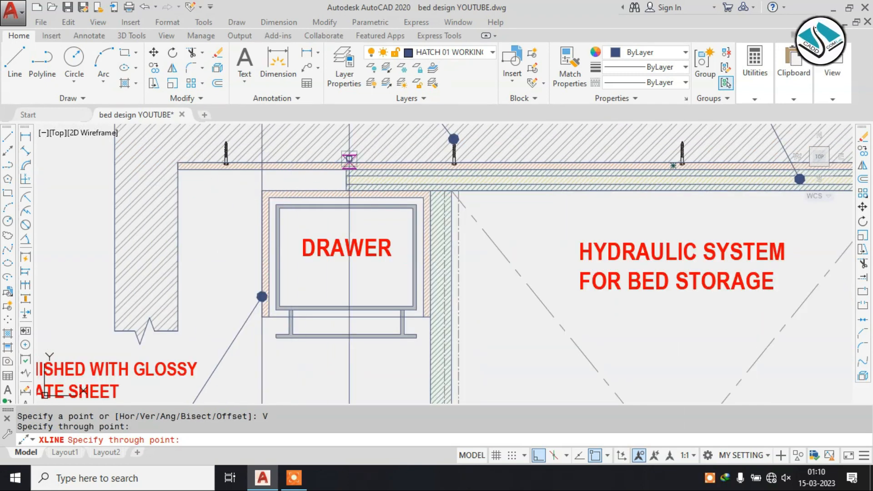
scroll(350, 159, up, 2)
scroll(335, 178, down, 2)
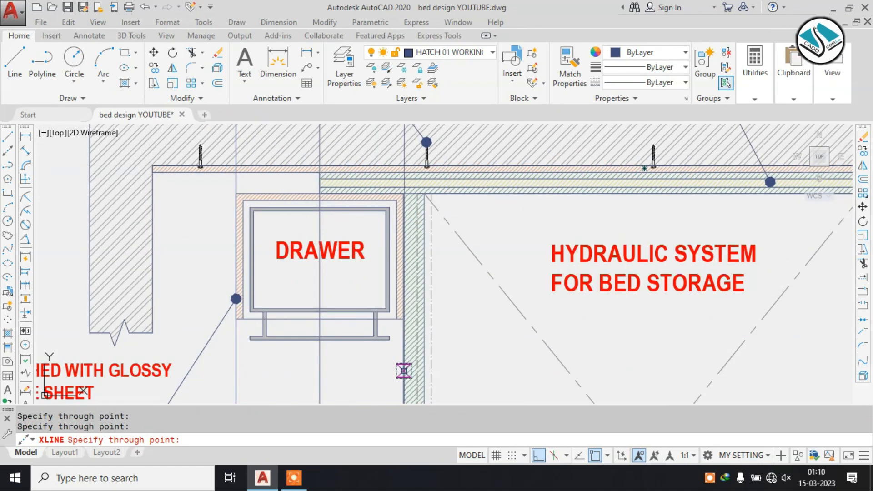
scroll(416, 356, up, 2)
Add vertical construction lines through the bed's right side, the back cushion's right end and the right drawer's outer edge on the plan copy.
scroll(397, 298, down, 4)
scroll(379, 233, up, 5)
scroll(378, 243, down, 3)
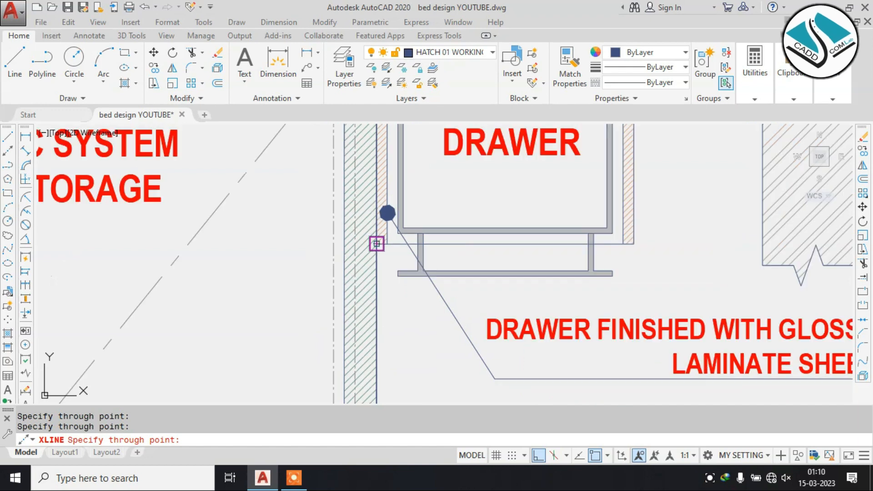
scroll(455, 164, up, 2)
scroll(439, 193, up, 2)
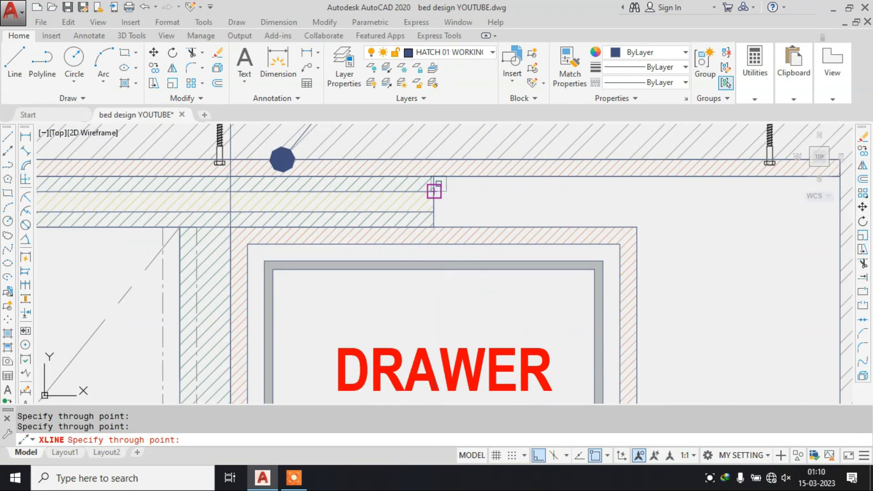
scroll(435, 178, down, 2)
scroll(555, 209, down, 8)
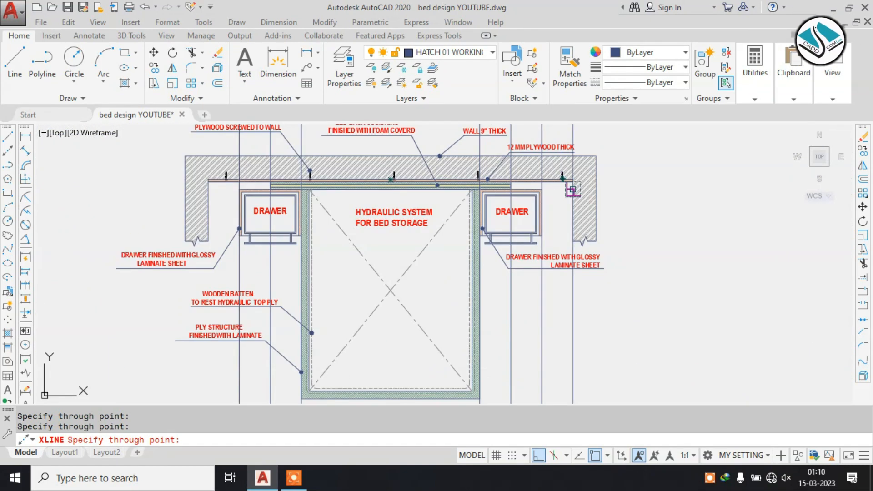
key(Escape)
Draw a horizontal base line below the plan copy between the two bed-side construction lines.
text(l)
key(Return)
middle_drag(397, 343, 384, 303)
scroll(378, 277, up, 2)
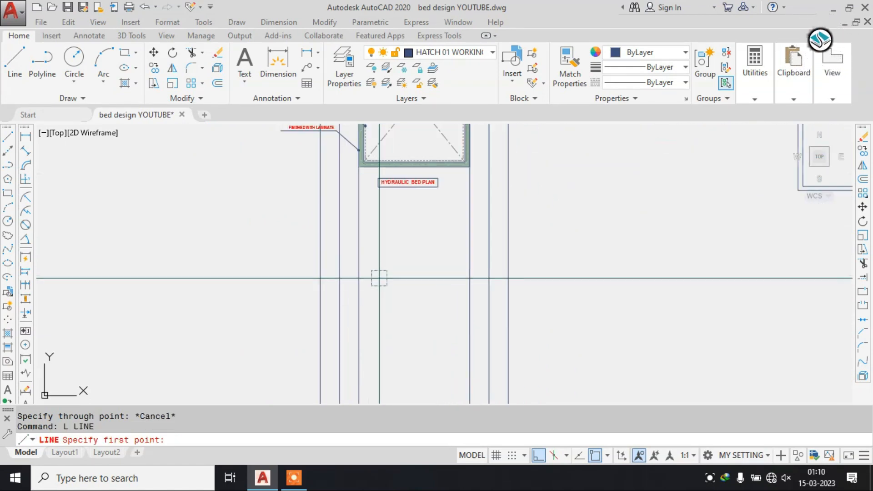
click(359, 347)
click(468, 345)
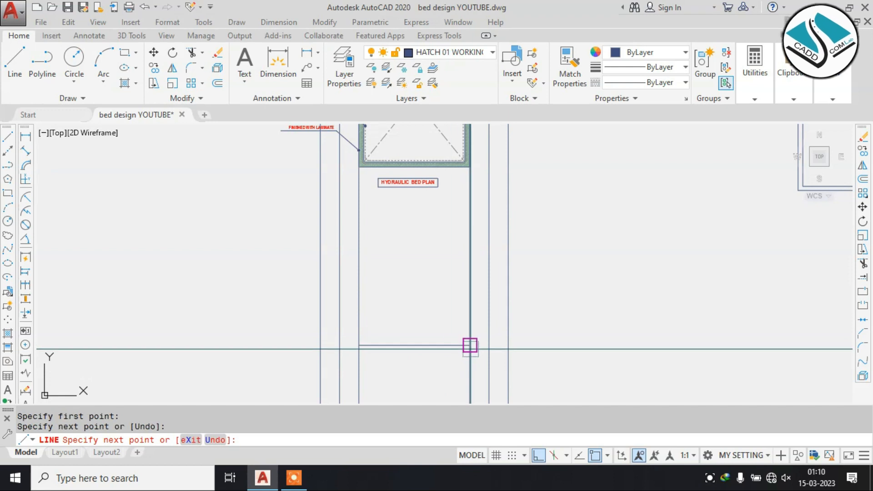
key(Escape)
Offset the horizontal base line 1'6" upward.
text(o)
key(Return)
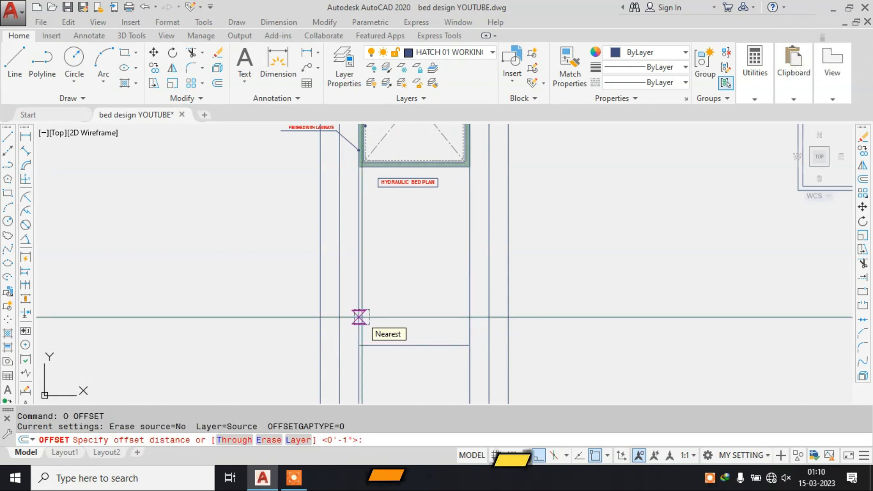
text(1'6")
key(Return)
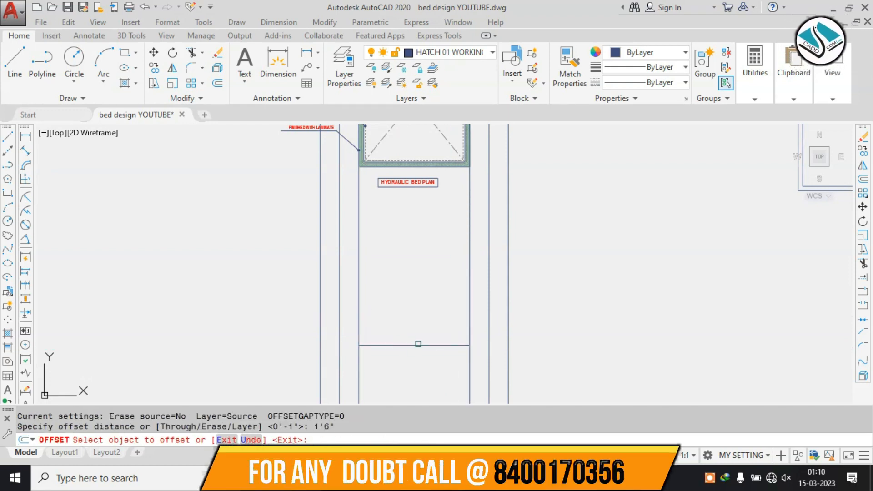
click(417, 345)
click(397, 312)
scroll(402, 321, up, 4)
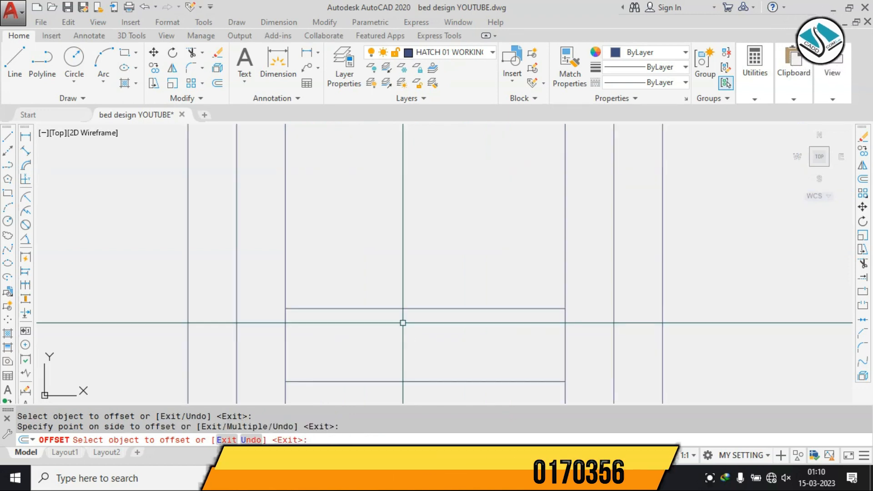
Offset the upper horizontal line 6" downward.
key(Escape)
text(o)
key(Return)
text(6)
key(Return)
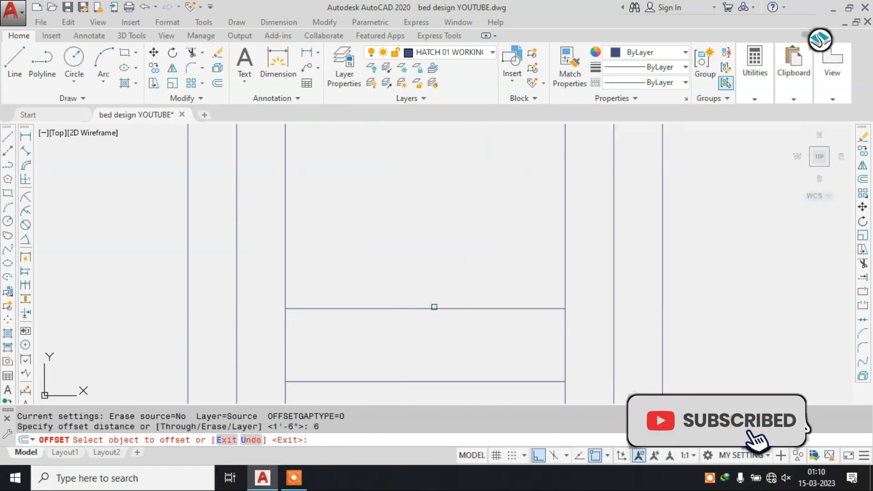
click(433, 308)
click(420, 341)
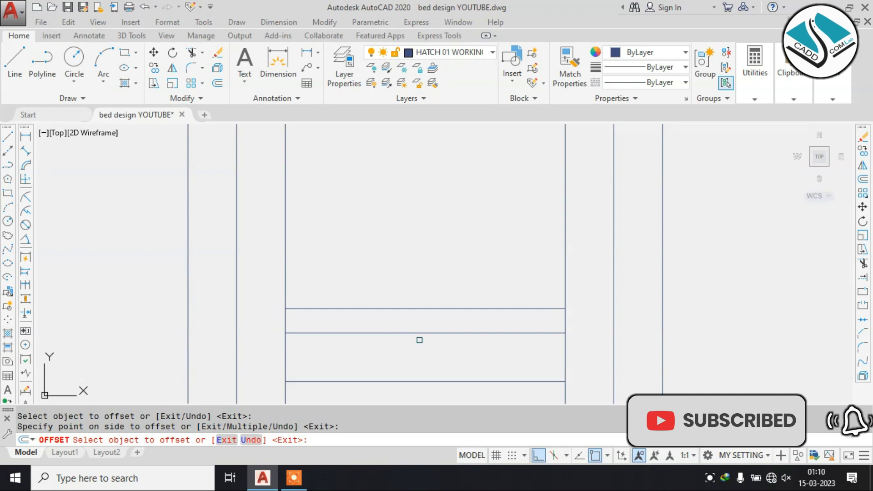
key(Escape)
scroll(439, 328, down, 2)
scroll(484, 341, up, 2)
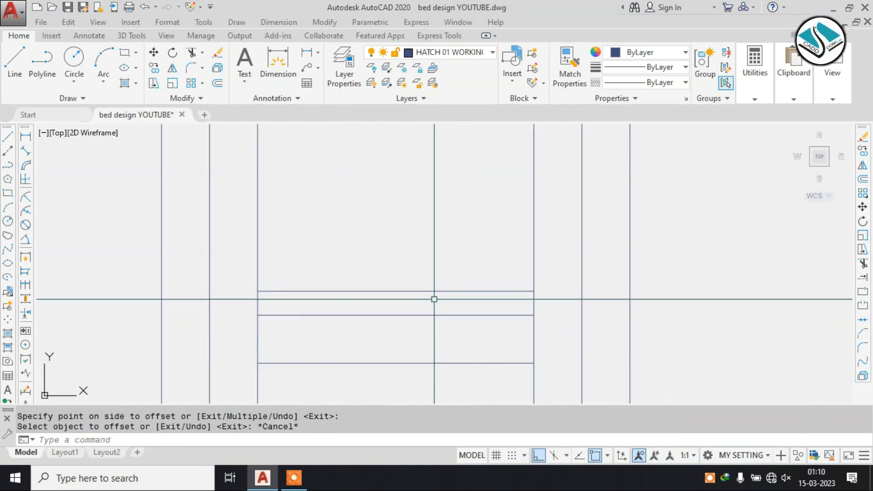
click(448, 288)
click(417, 325)
text(E)
key(Escape)
text(E)
key(space)
text(O)
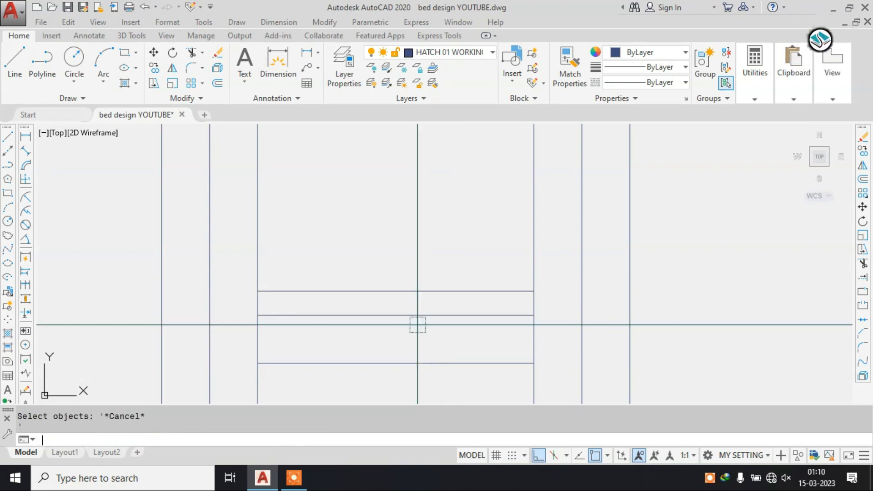
text(O)
key(space)
text(1')
key(Return)
key(Escape)
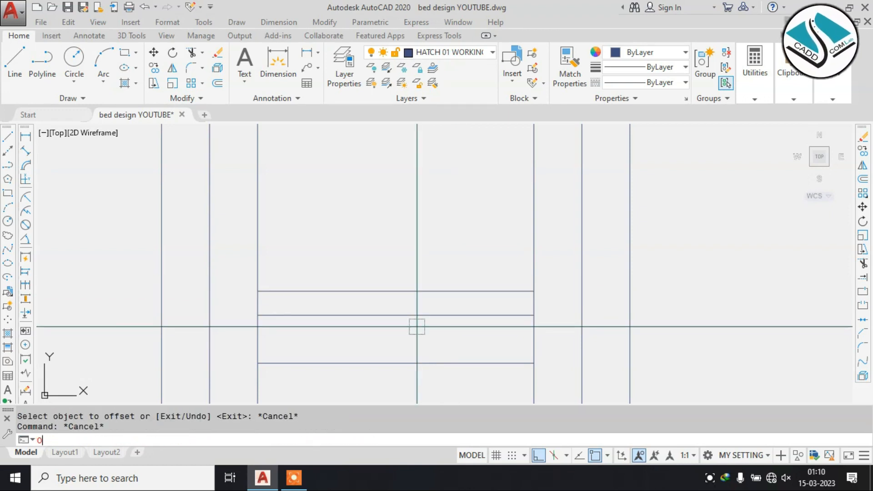
Offset the horizontal base line 1' upward and erase the topmost horizontal line.
text(O)
key(space)
text(1')
key(Return)
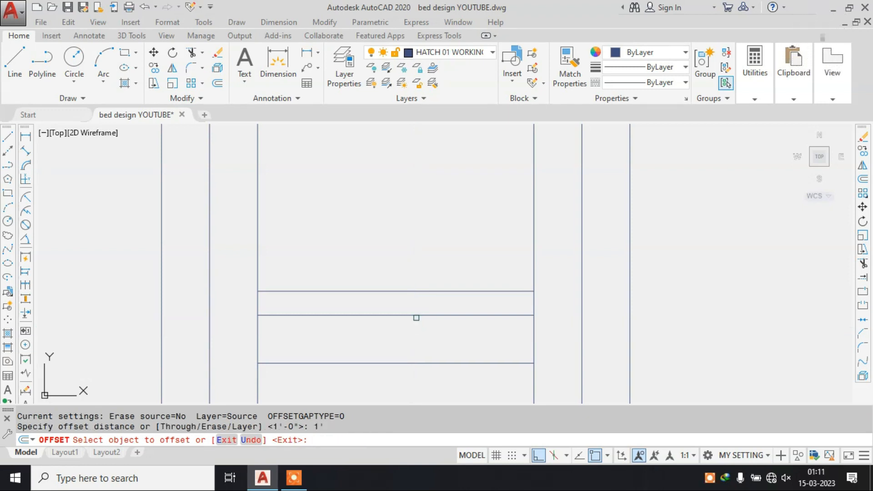
click(423, 364)
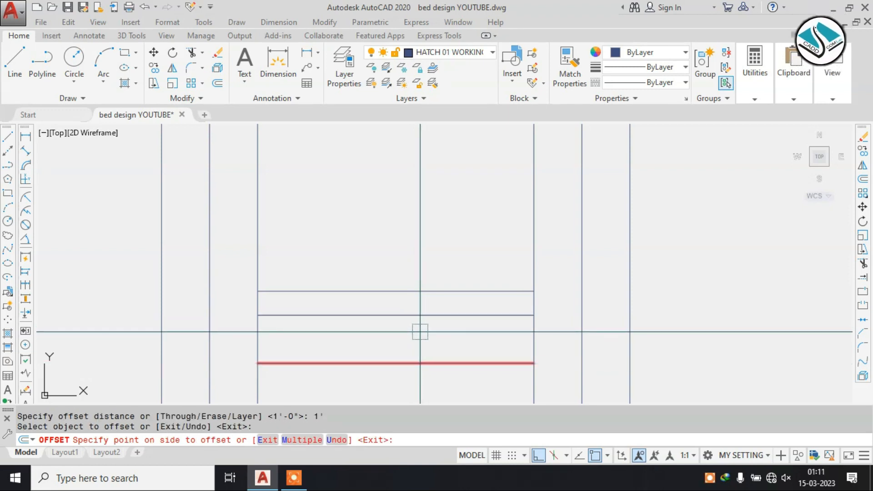
click(419, 324)
key(Escape)
click(429, 270)
click(399, 292)
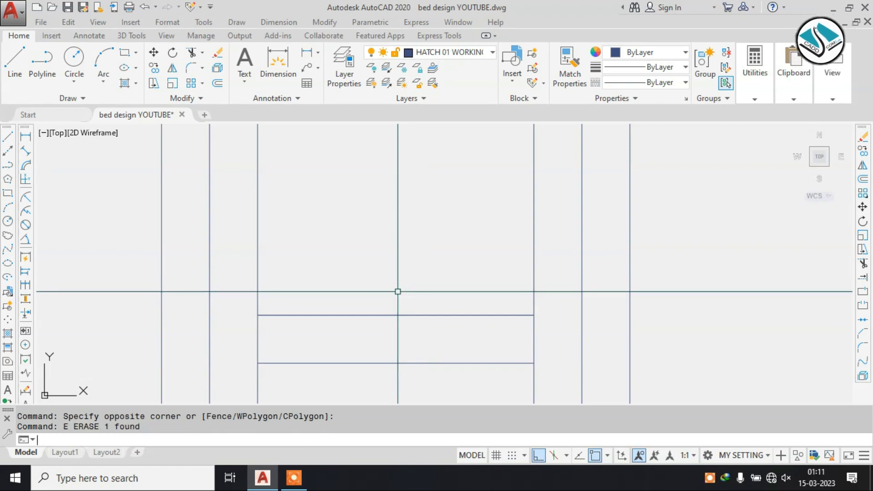
Offset the horizontal line 1' above the base line by 6" upward.
text(o)
key(Return)
text(6)
key(Return)
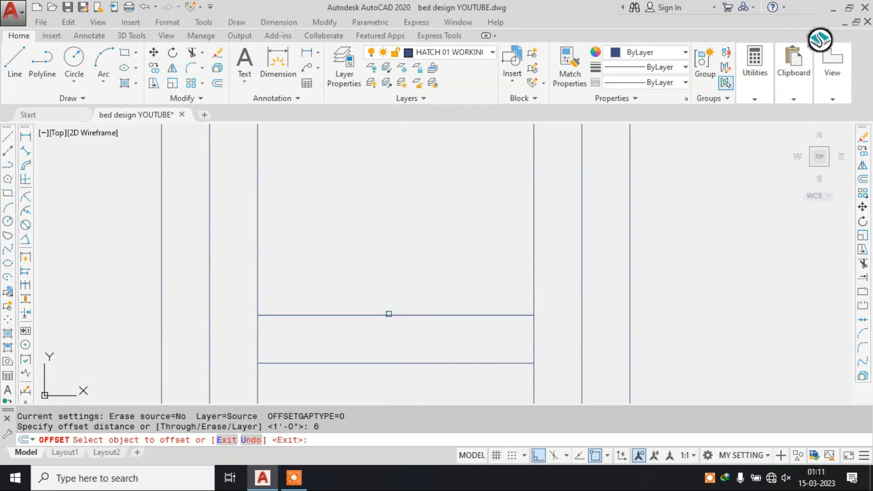
click(382, 315)
click(382, 300)
scroll(387, 300, down, 4)
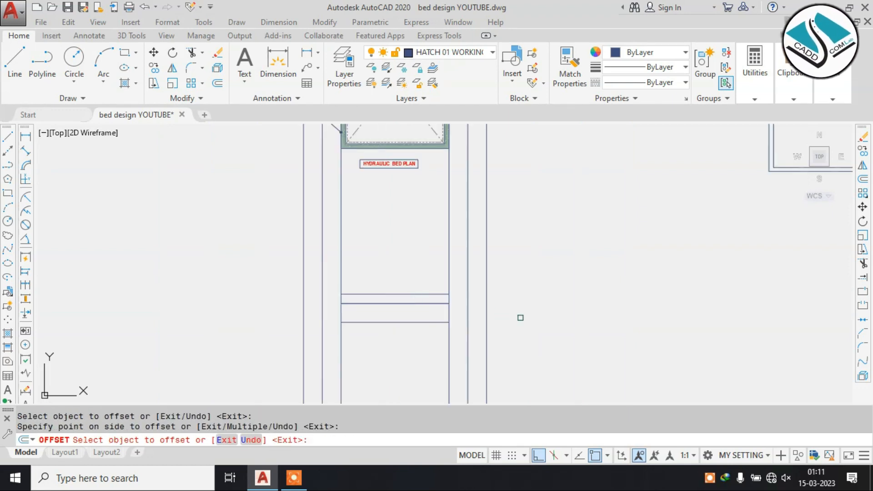
key(Escape)
Draw a horizontal line from the base line's left end outward past the left drawer's outer construction line.
middle_drag(385, 341, 399, 387)
middle_drag(390, 319, 385, 366)
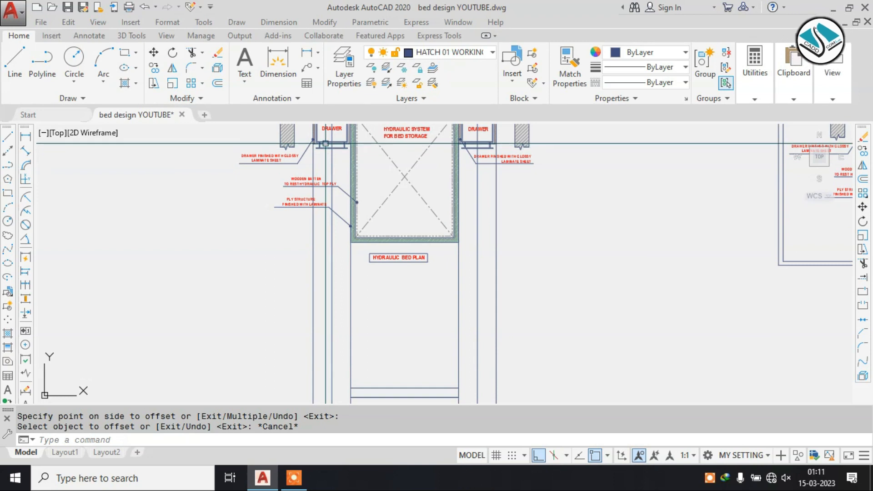
middle_drag(353, 325, 349, 240)
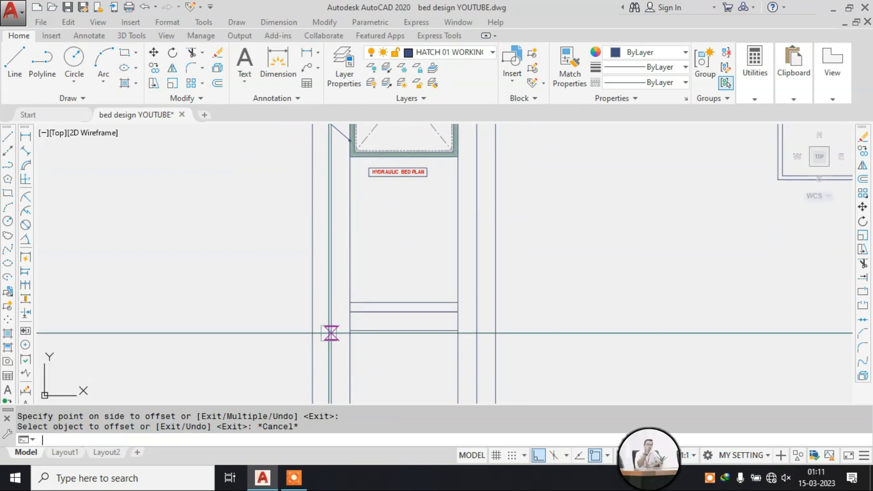
text(L)
key(Return)
scroll(329, 333, up, 4)
click(377, 326)
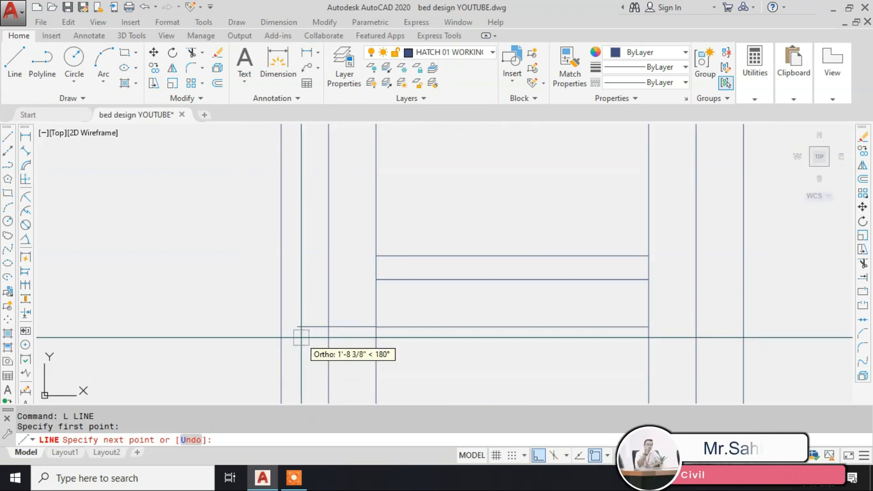
scroll(299, 337, down, 4)
middle_drag(287, 183, 291, 283)
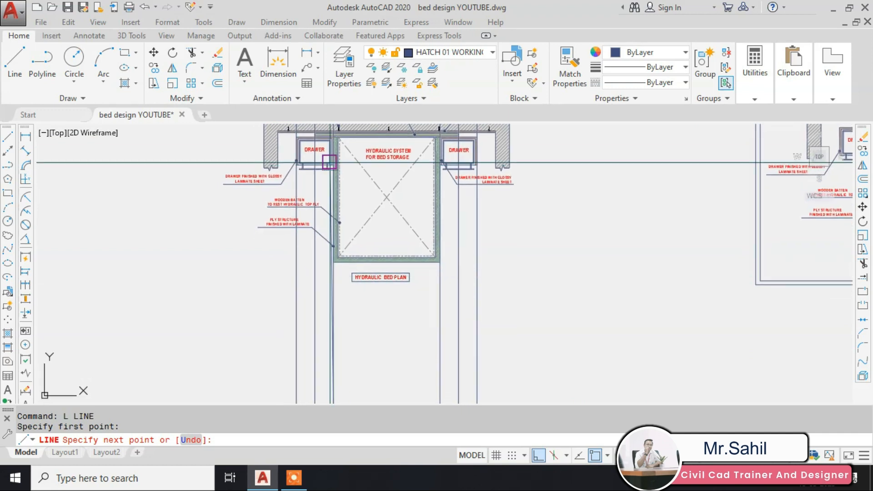
scroll(332, 162, up, 4)
scroll(345, 172, down, 2)
middle_drag(368, 356, 363, 134)
middle_drag(317, 326, 331, 228)
click(223, 277)
scroll(330, 250, up, 4)
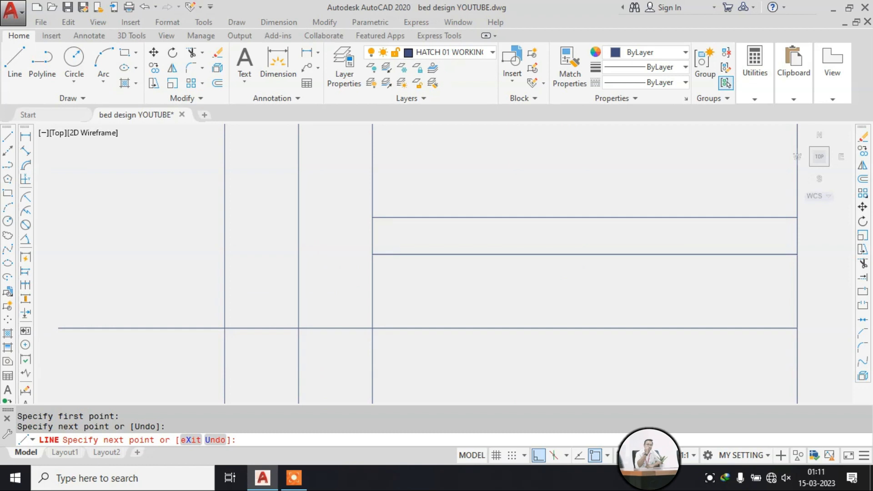
key(Escape)
Draw a second horizontal line outward past the left drawer's outer construction line, starting at the left end of the line 1' above the base.
key(space)
click(371, 254)
click(115, 240)
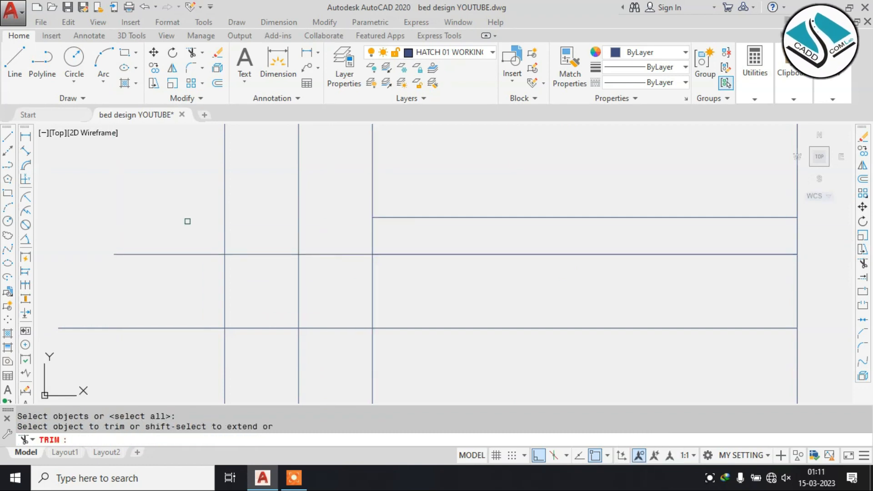
Trim the overhanging horizontal and vertical lines at the left to form a closed drawer outline beside the bed box.
middle_drag(188, 221, 303, 158)
click(318, 171)
click(251, 301)
click(293, 299)
click(626, 343)
middle_drag(504, 244, 486, 307)
click(409, 277)
click(379, 294)
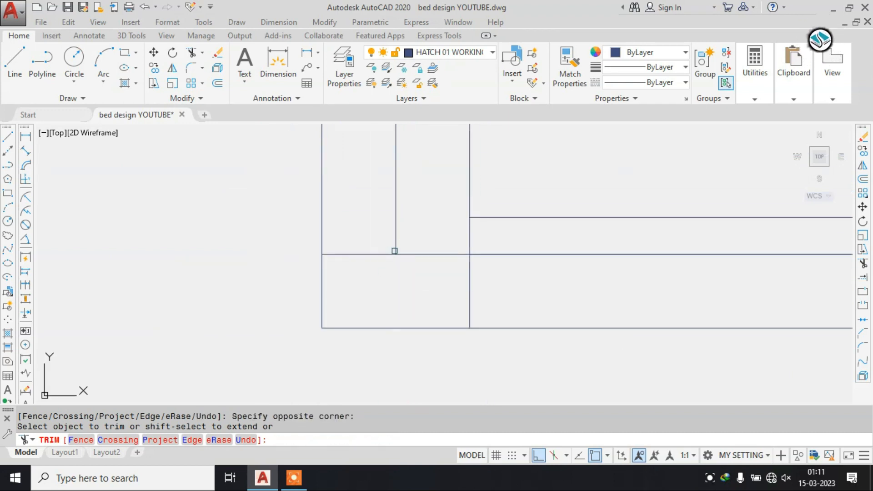
key(Escape)
Try to erase the back cushion's left construction line above the drawer outline.
click(409, 188)
click(378, 246)
text(e)
key(Return)
key(ctrl+z)
Compare the projected section outline with the plan copy and the dimensions of the reference sectional elevation.
scroll(380, 266, down, 6)
scroll(367, 202, up, 5)
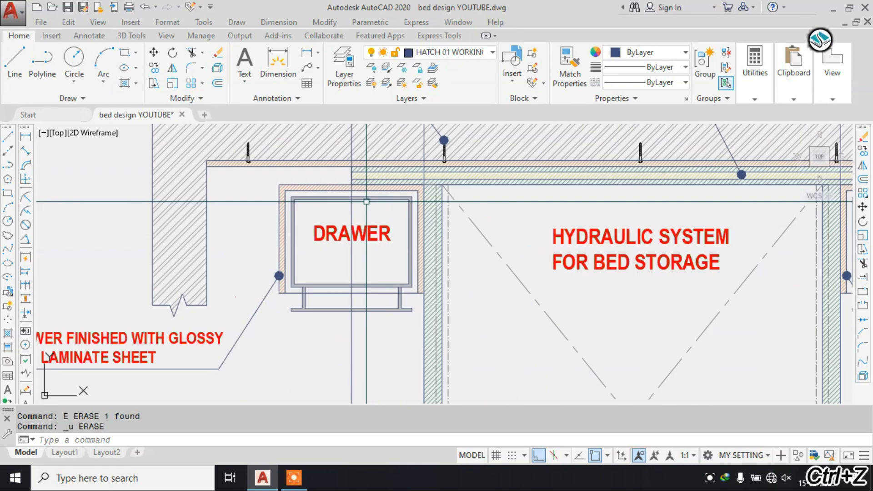
scroll(365, 201, down, 4)
scroll(437, 145, up, 4)
middle_drag(431, 167, 429, 205)
scroll(429, 184, down, 4)
middle_drag(372, 283, 373, 112)
middle_drag(389, 340, 378, 160)
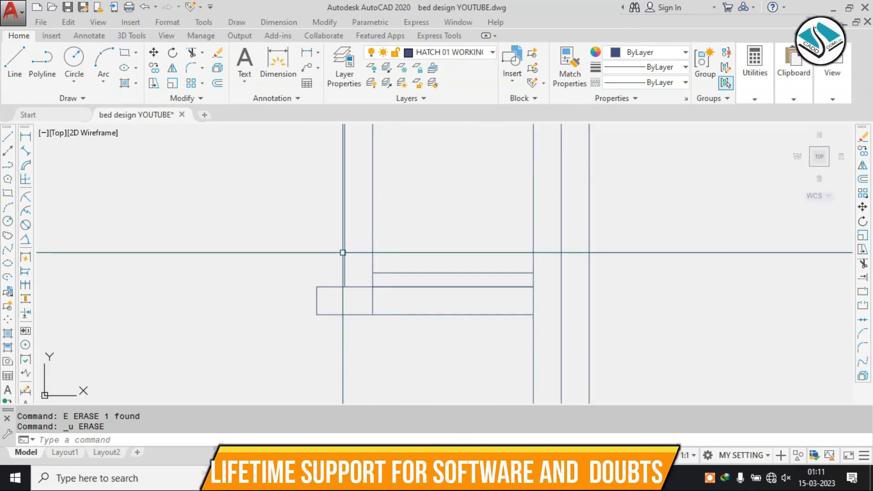
middle_drag(468, 266, 425, 298)
scroll(489, 281, down, 3)
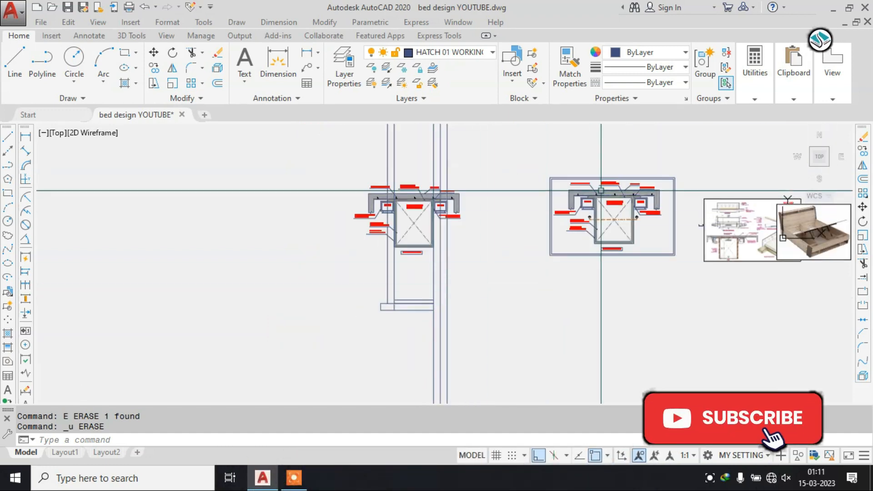
scroll(718, 167, up, 4)
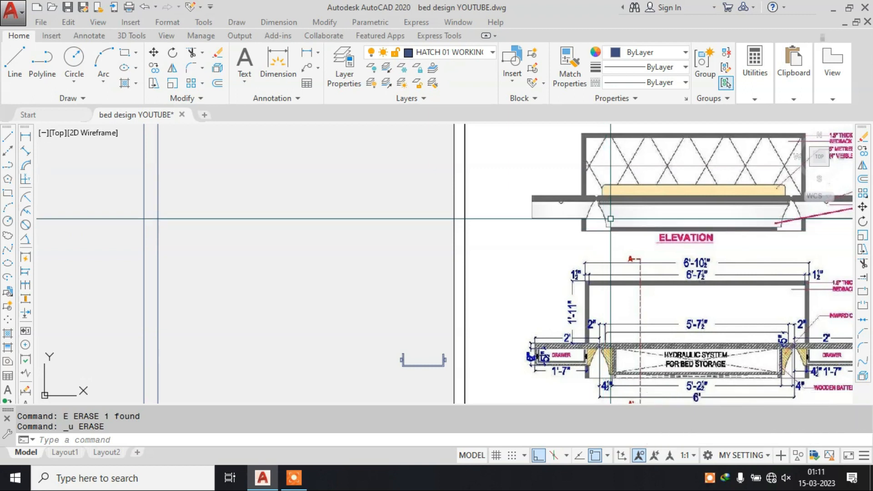
scroll(602, 230, down, 5)
scroll(479, 251, up, 6)
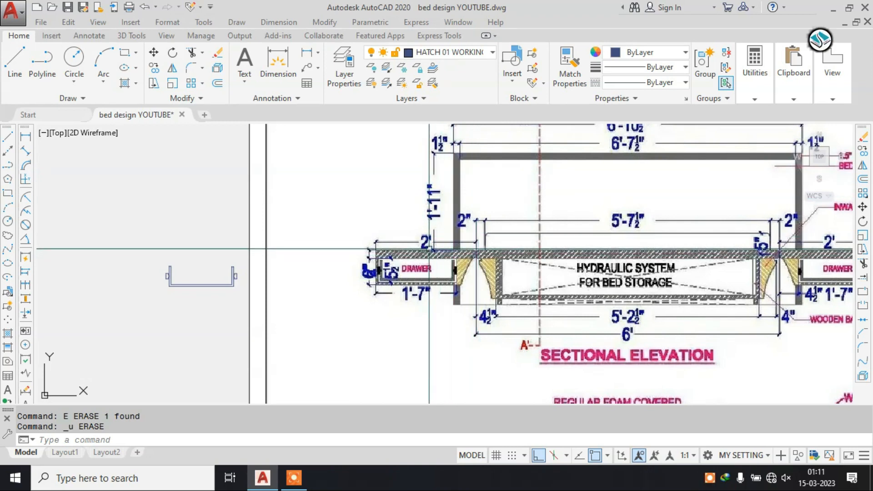
scroll(600, 246, down, 10)
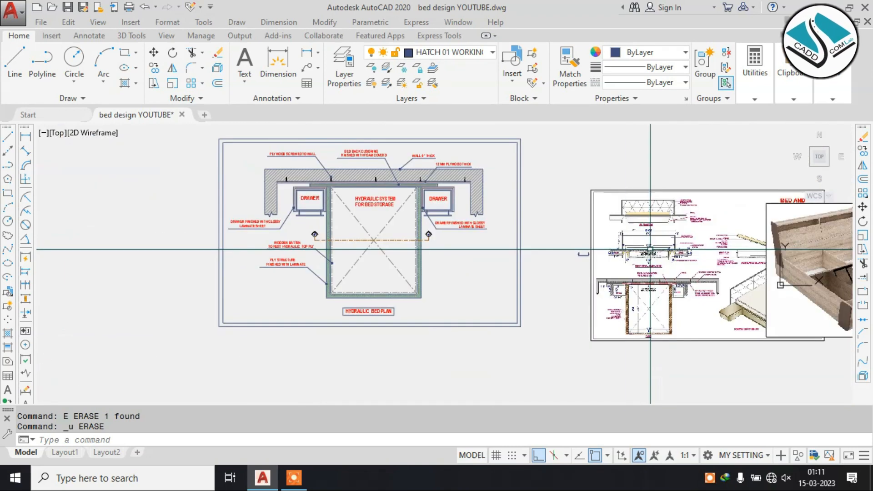
scroll(363, 254, up, 10)
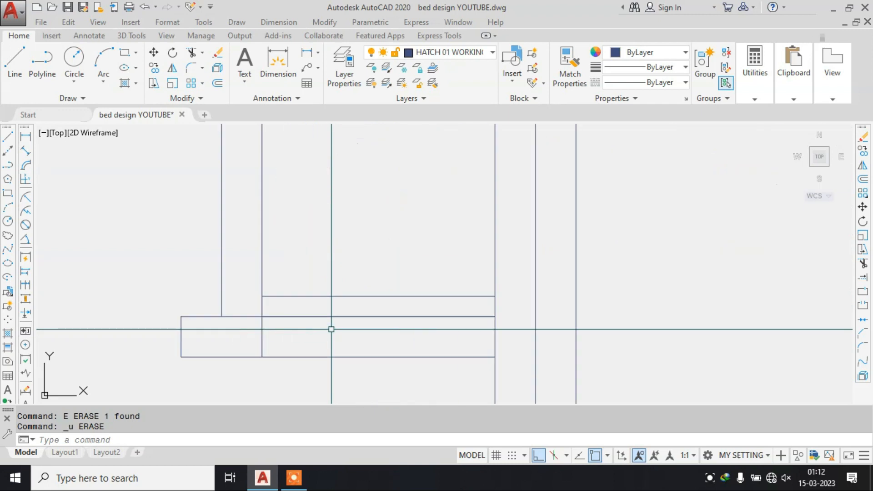
text(o)
key(Return)
text(1)
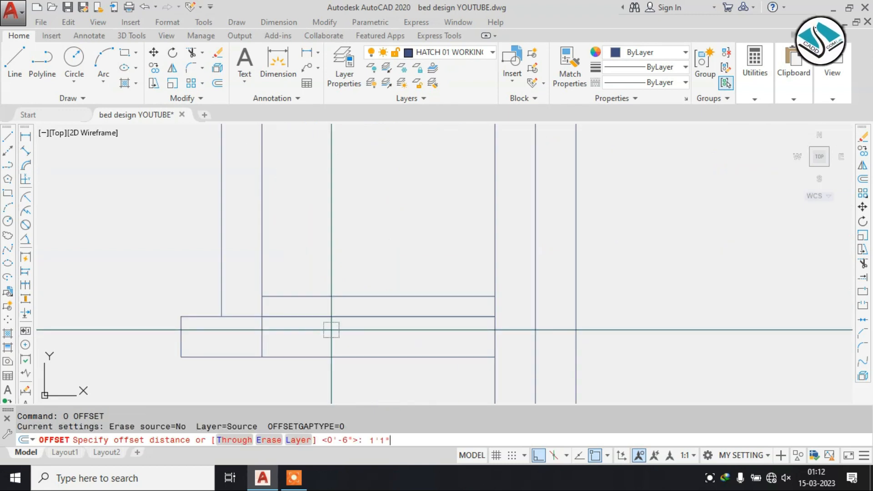
text('1")
key(Return)
click(338, 317)
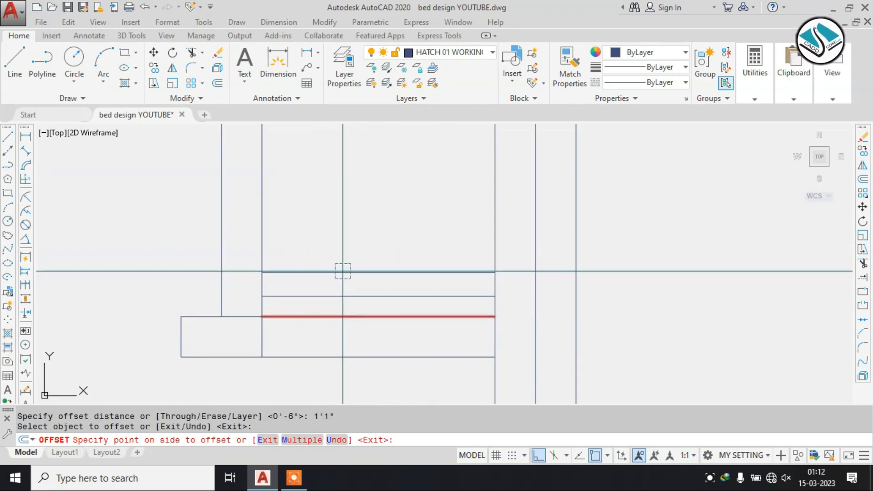
key(Escape)
Offset the horizontal line 1' above the bed base upward by 2' to form the back cushion's upper edge.
text(o)
key(Return)
text(2')
key(Return)
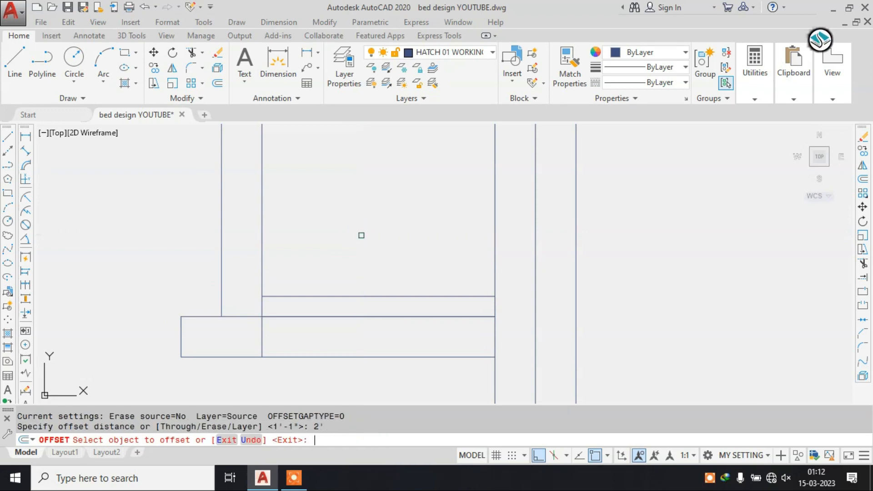
click(356, 314)
click(369, 272)
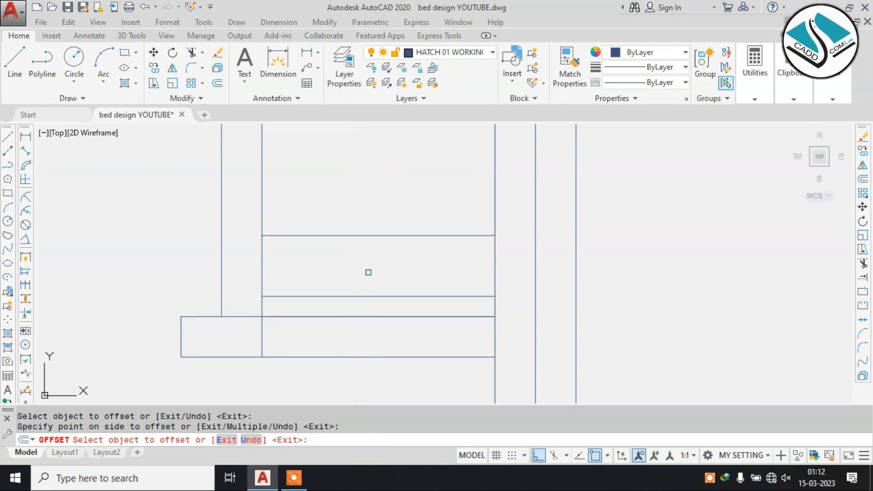
key(Escape)
Extend both ends of the back cushion's upper edge to the outer cushion construction lines on either side.
text(ex)
key(Return)
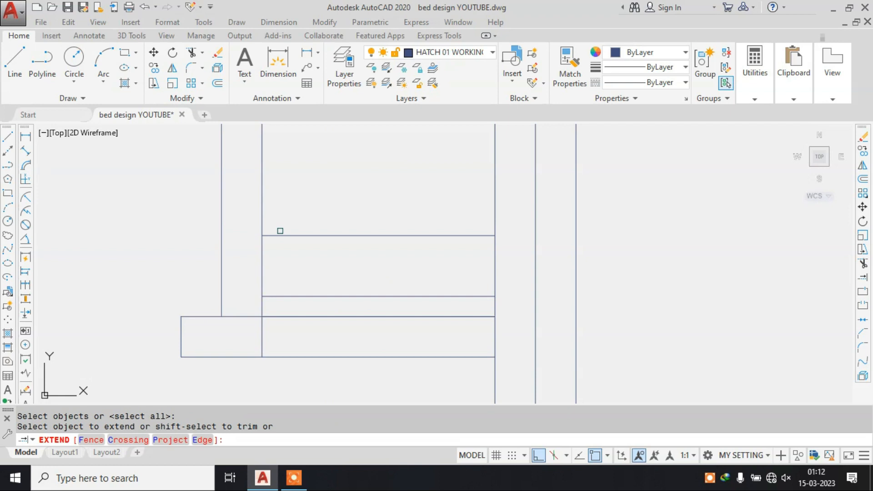
click(445, 214)
click(423, 249)
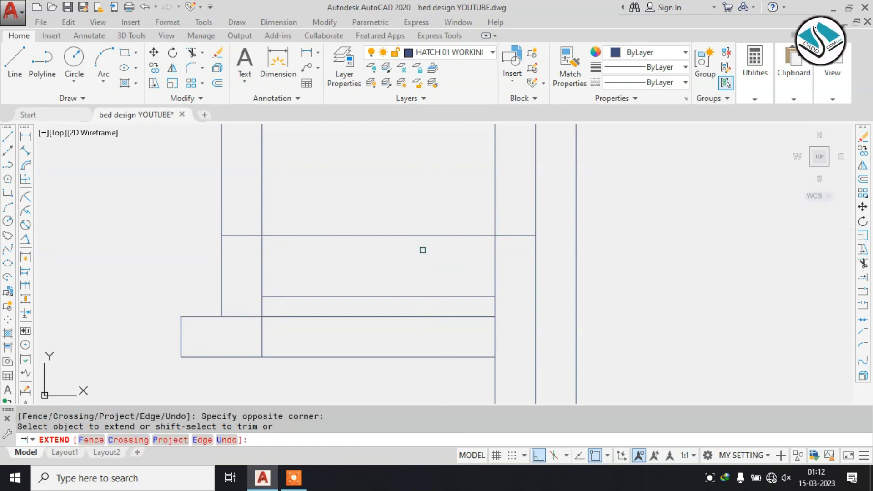
key(Escape)
Trim the left cushion and bed box construction lines and the right bed box line above the back cushion's upper edge.
key(Return)
key(Return)
click(193, 220)
click(235, 193)
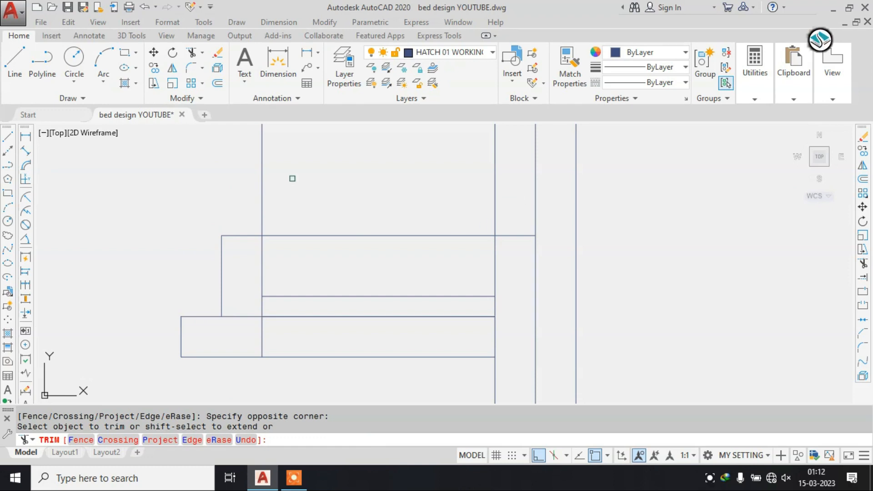
click(475, 180)
click(510, 215)
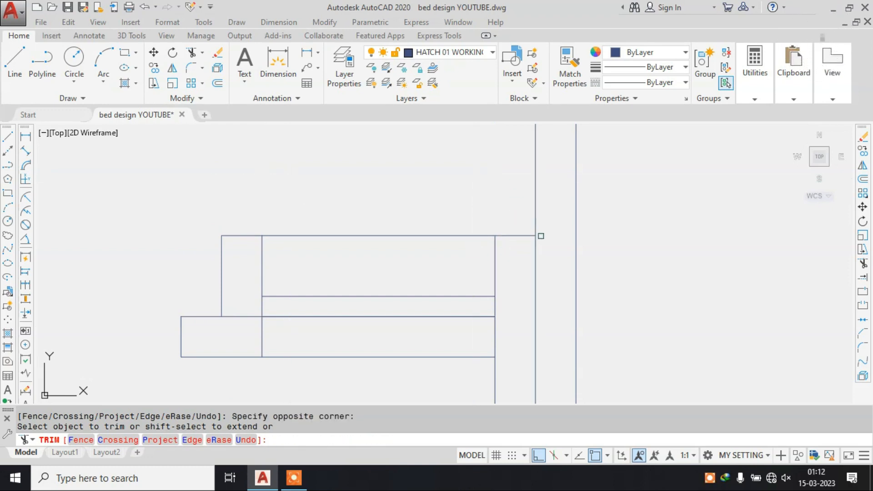
middle_drag(477, 302, 464, 279)
key(Escape)
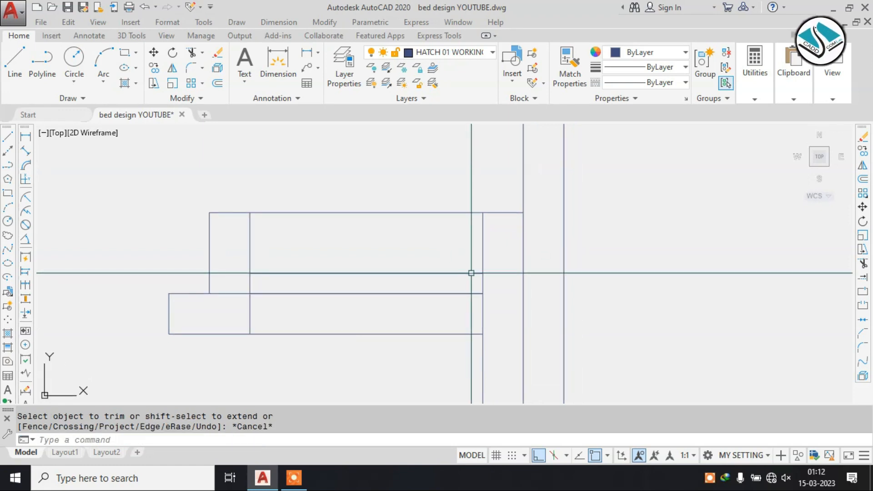
Draw two horizontal lines from the bed box's right upper and lower corners outward past the right drawer's outer construction line.
text(L)
key(Return)
click(483, 294)
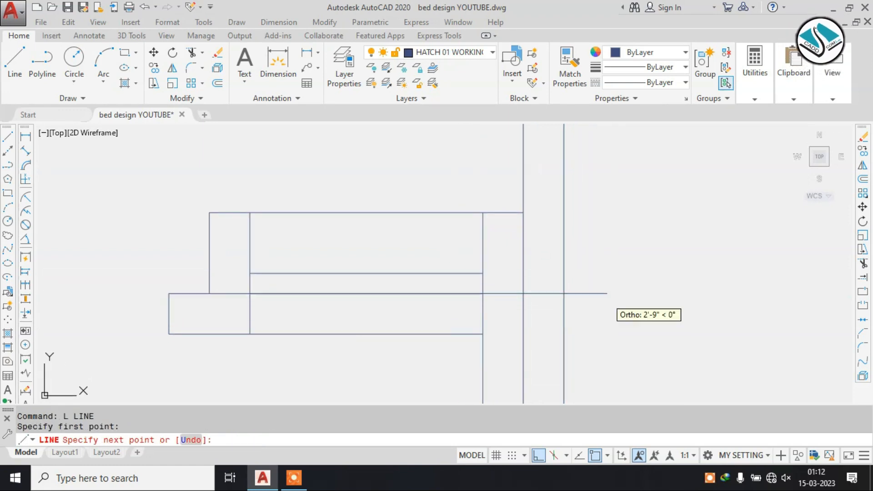
click(607, 293)
key(Escape)
key(Return)
click(482, 334)
click(612, 335)
key(Escape)
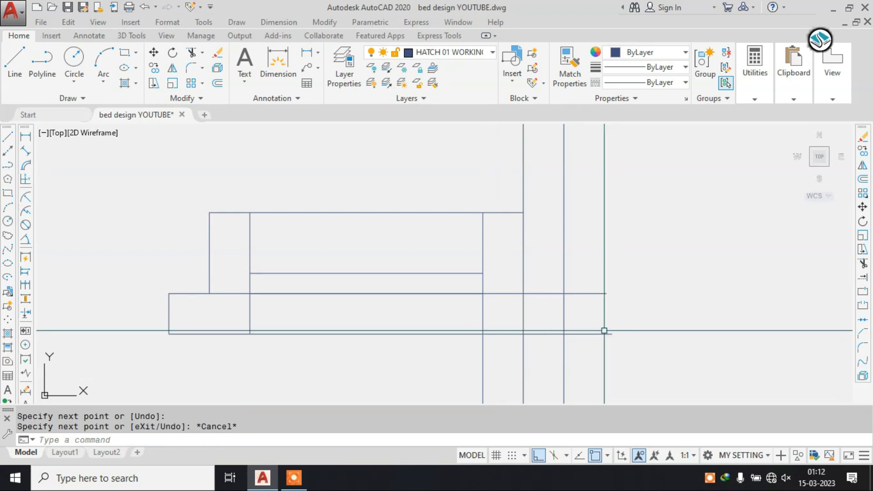
Trim the overhanging lines at the right and below the base, including the cushion line inside it, to close the right drawer outline.
text(tr)
key(Return)
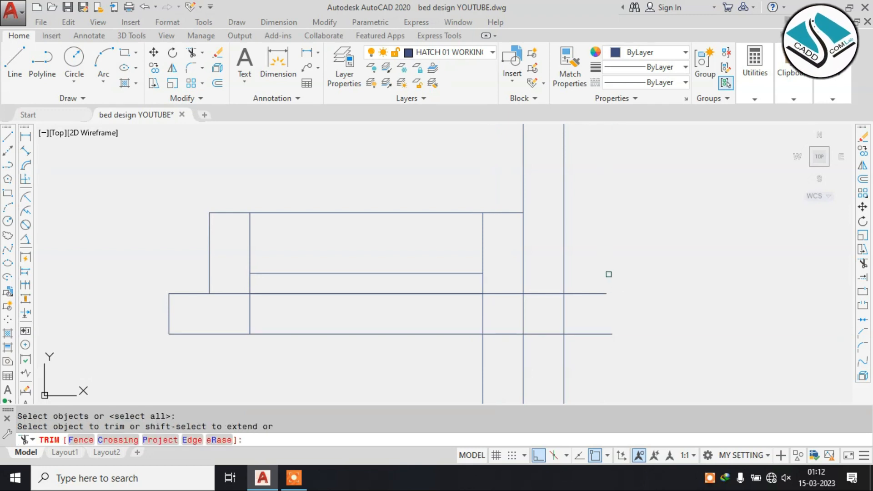
click(588, 362)
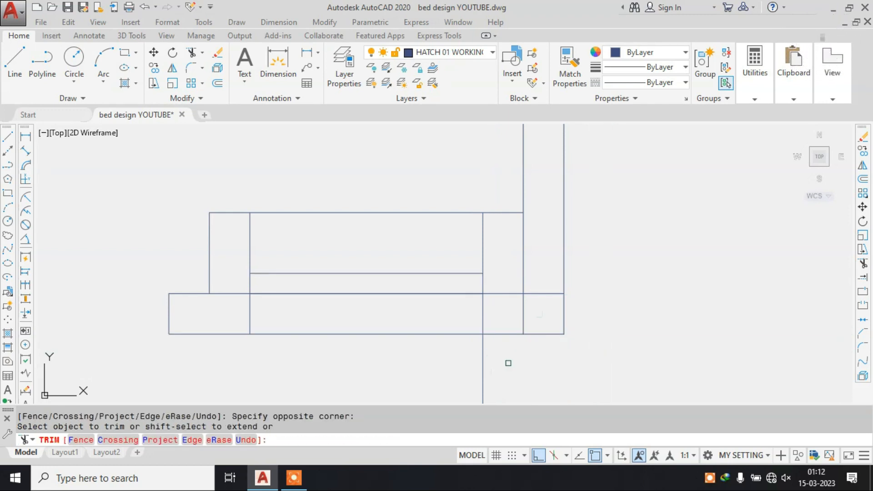
click(528, 350)
click(440, 383)
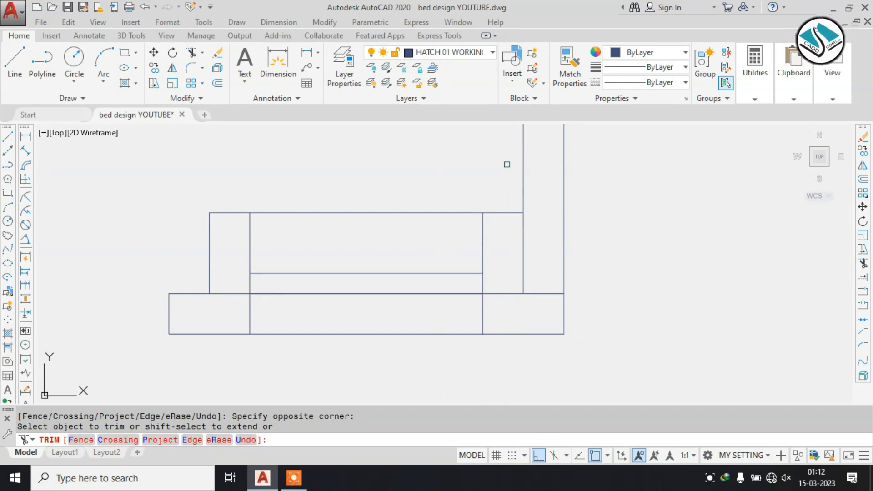
Trim the remaining right-hand vertical construction lines above the right drawer outline and above the back cushion.
click(503, 165)
click(606, 169)
click(552, 222)
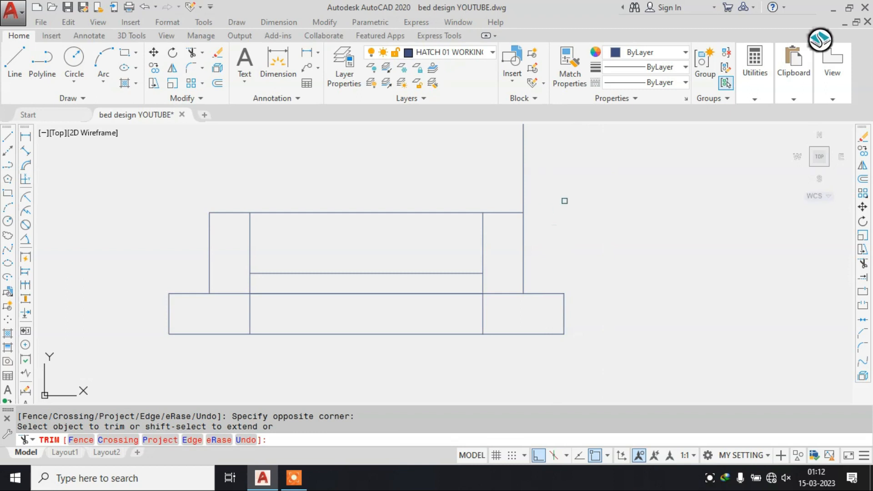
click(543, 160)
click(503, 185)
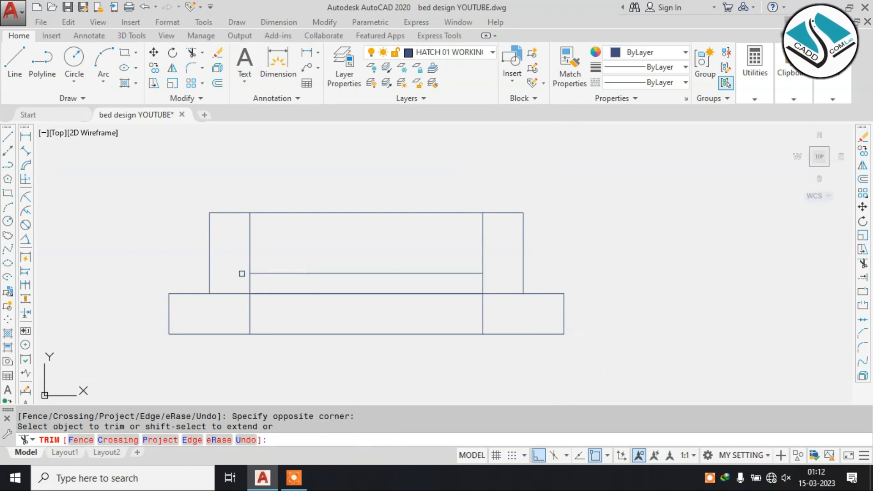
scroll(481, 282, down, 3)
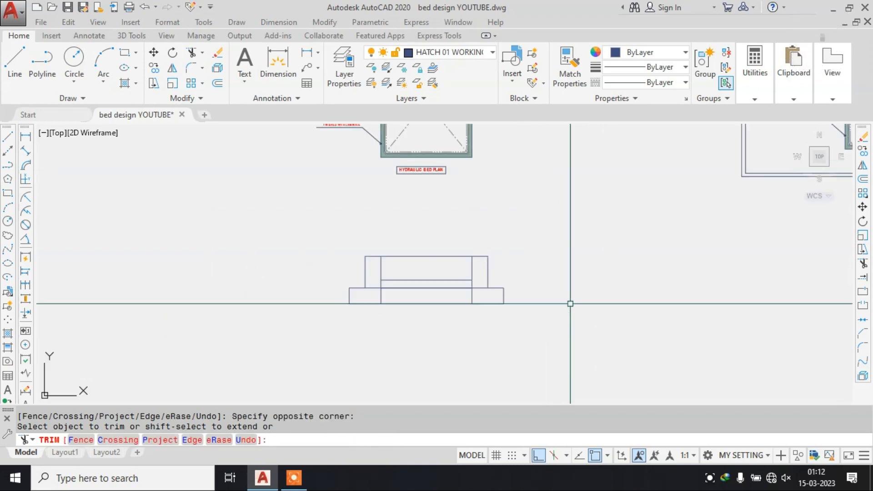
key(Escape)
Move the whole section outline to the free space directly above the reference drawing sheet, with Ortho off.
middle_drag(473, 242, 425, 292)
click(553, 291)
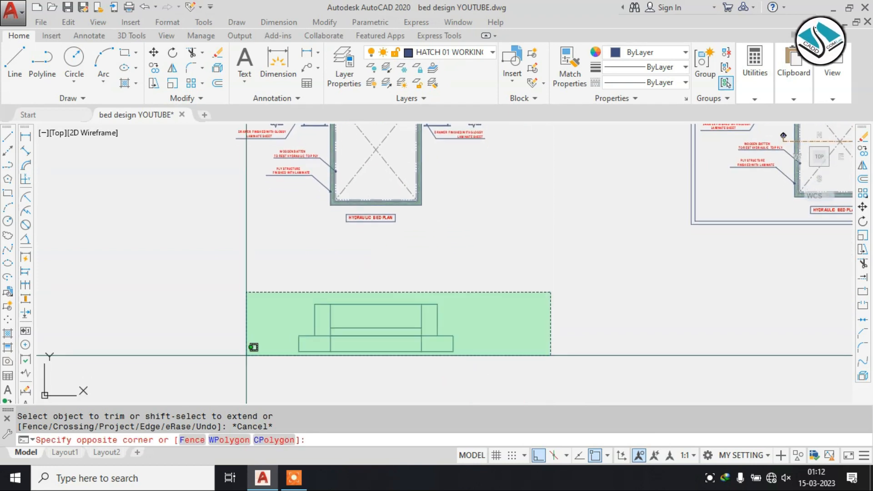
click(243, 357)
text(m)
key(space)
click(384, 336)
middle_drag(600, 204, 417, 350)
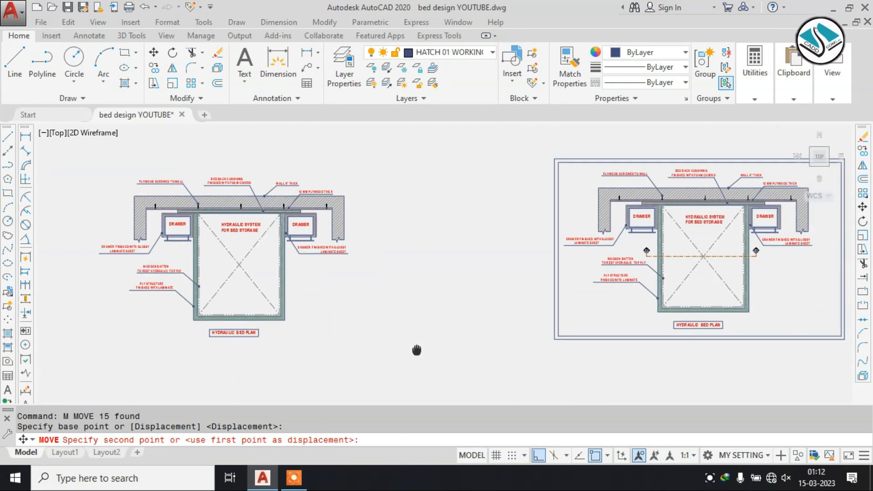
click(539, 457)
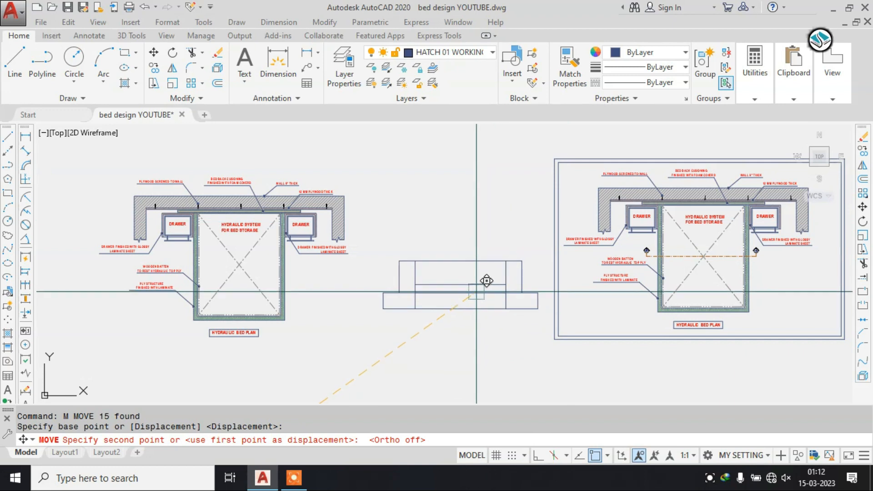
scroll(477, 292, down, 3)
middle_drag(633, 288, 528, 312)
scroll(571, 301, up, 2)
scroll(516, 312, up, 6)
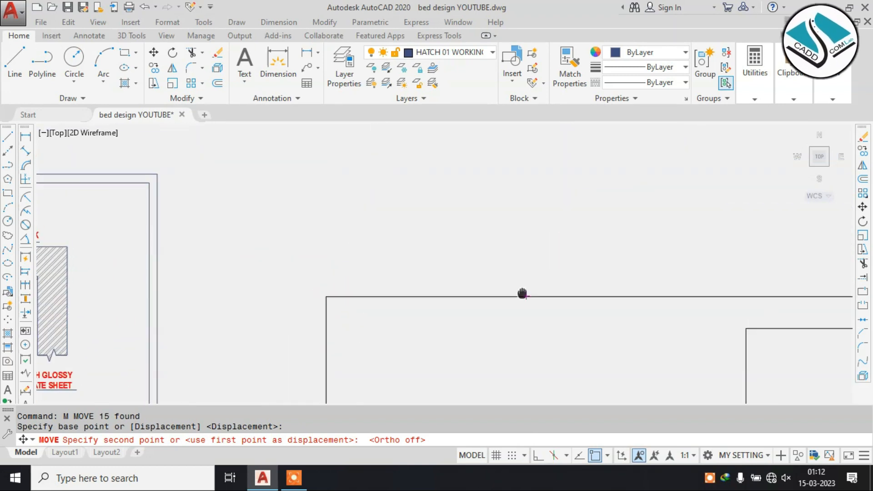
scroll(522, 292, down, 2)
scroll(537, 213, down, 4)
key(Escape)
Compare the moved section outline with the reference sectional elevation, examining the left drawer's construction and dimensions.
scroll(475, 358, up, 2)
scroll(489, 374, up, 2)
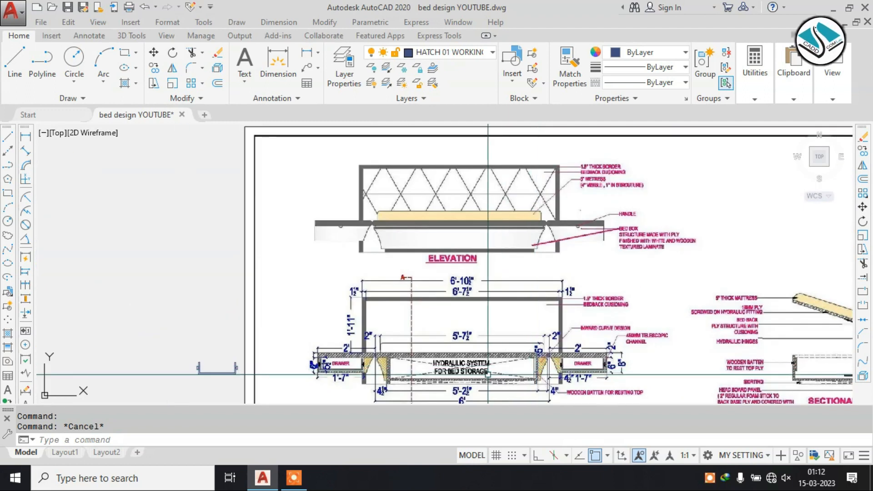
scroll(485, 372, down, 2)
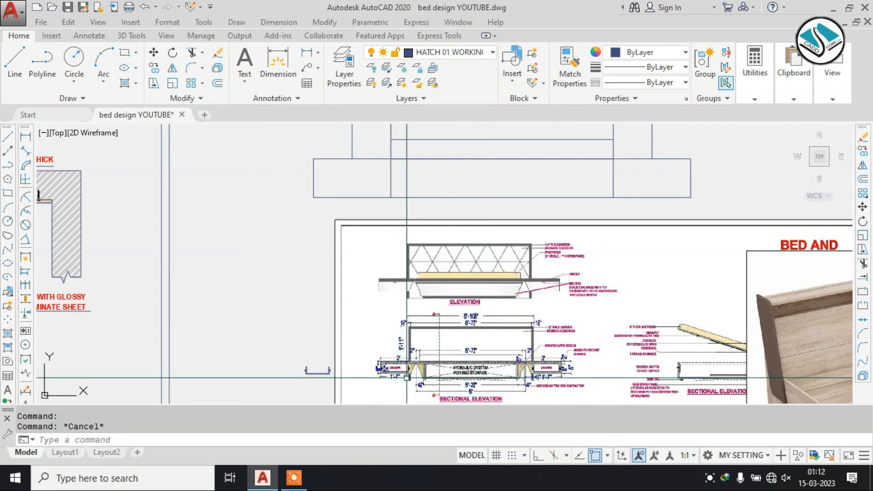
mouse_move(441, 292)
middle_down()
mouse_move(404, 307)
mouse_move(418, 234)
middle_up()
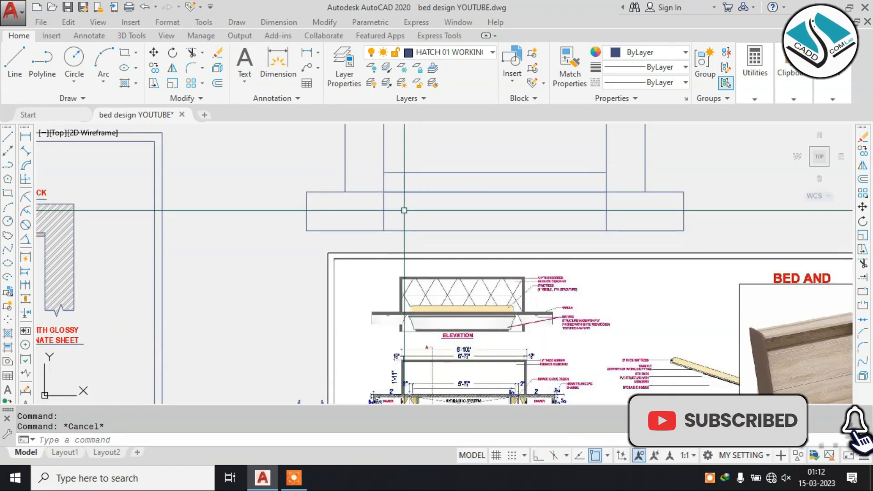
scroll(404, 210, down, 1)
scroll(423, 307, up, 3)
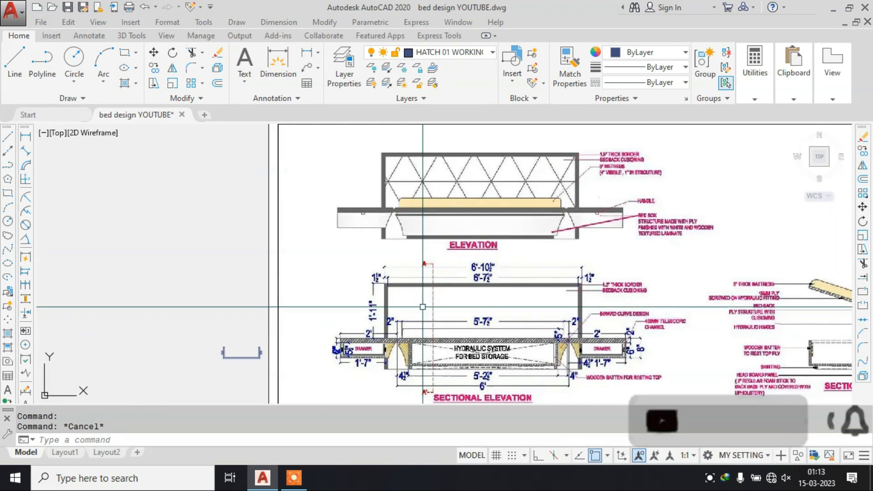
scroll(425, 296, down, 2)
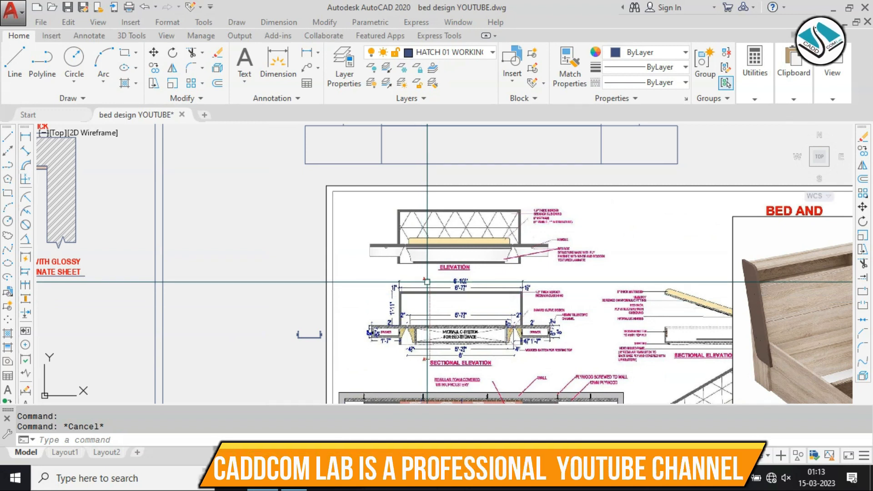
scroll(436, 276, down, 2)
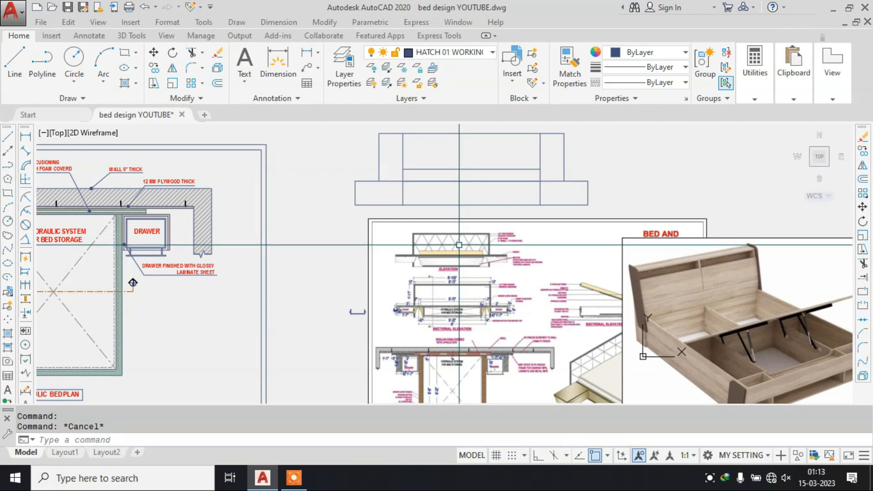
middle_drag(458, 244, 553, 235)
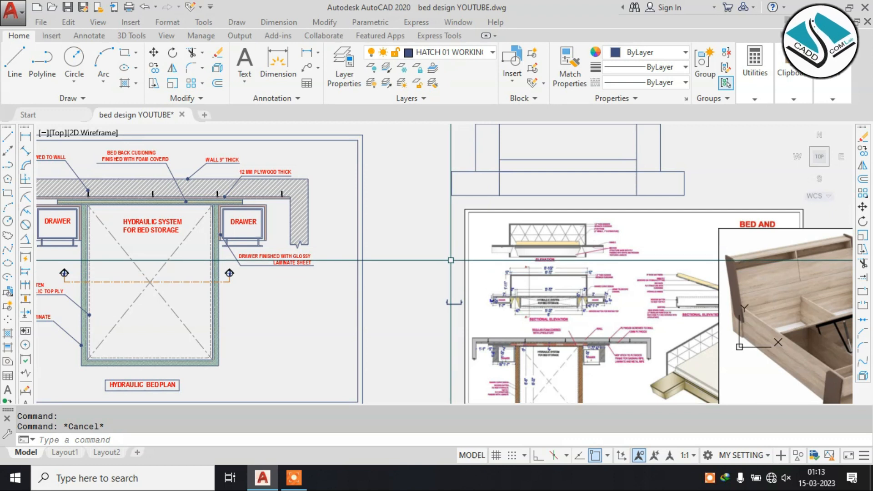
scroll(494, 234, up, 5)
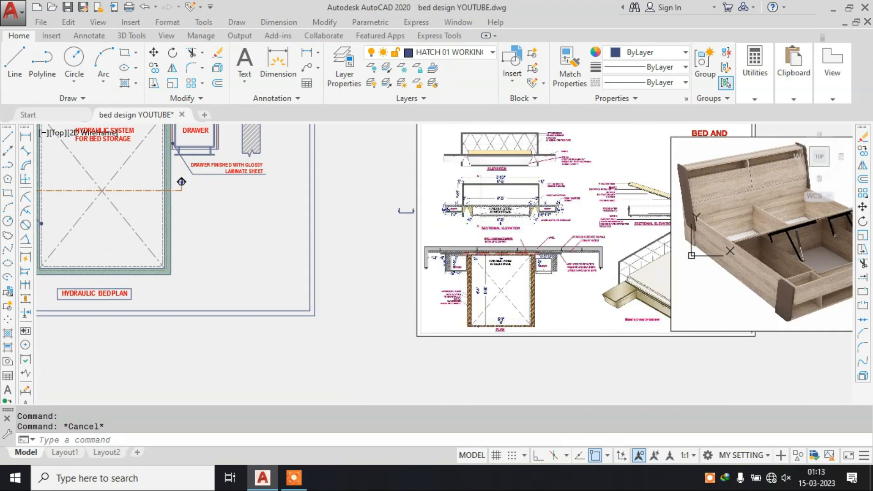
scroll(494, 234, down, 4)
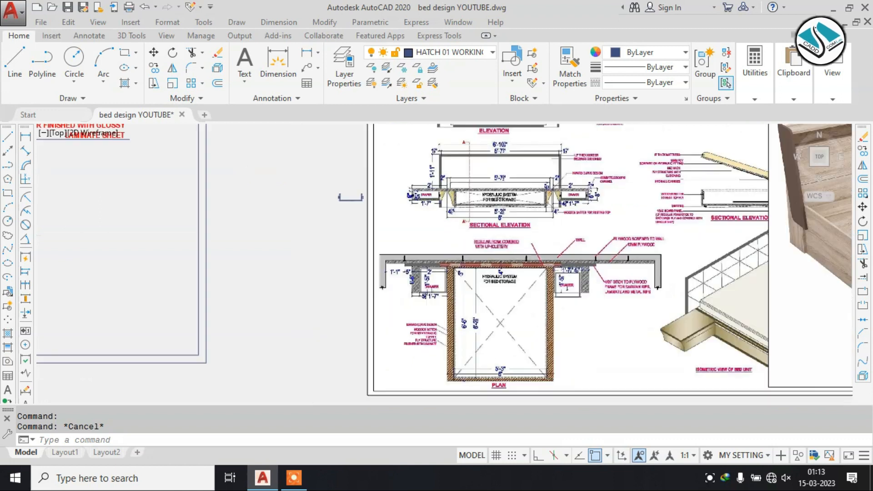
scroll(447, 205, up, 7)
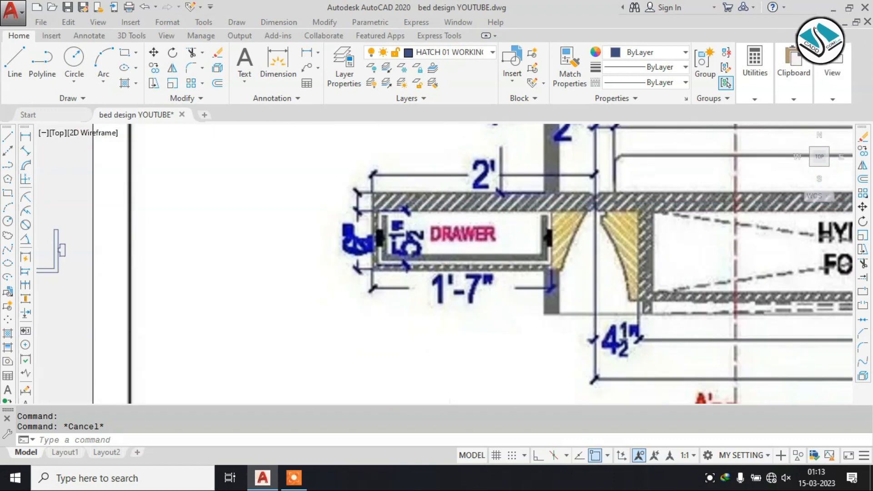
scroll(469, 222, down, 5)
scroll(468, 222, up, 8)
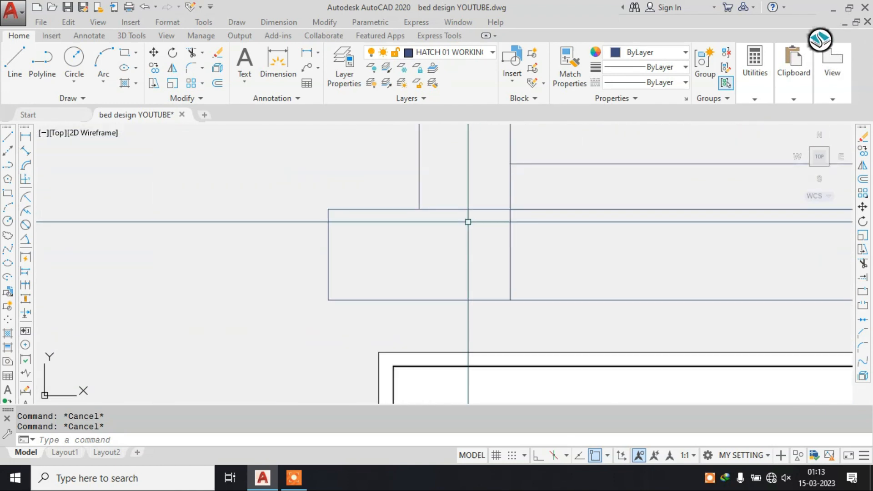
Offset all four edges of the left drawer outline inward by 1".
text(o)
key(Return)
text(1)
key(Return)
click(394, 210)
click(337, 263)
click(404, 300)
click(494, 258)
click(510, 261)
click(450, 259)
key(Escape)
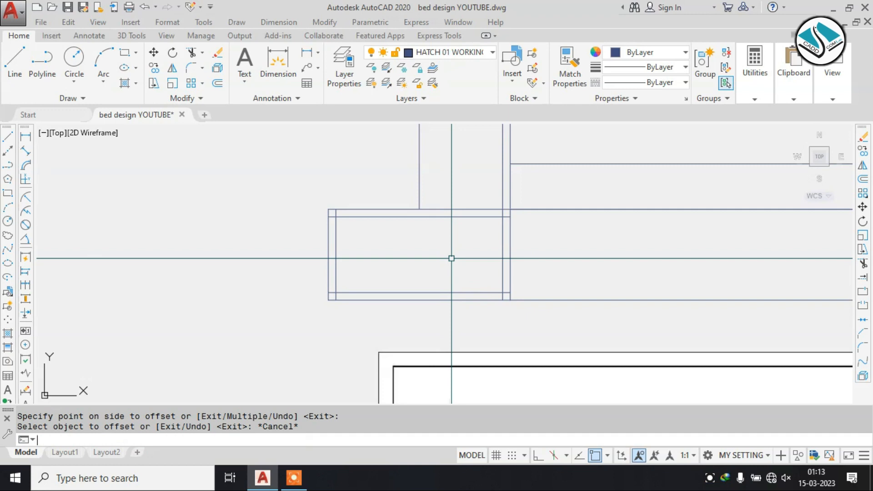
Trim the overlapping ends of the 1" offset lines at the left drawer's corners to leave a clean inner rectangle.
text(TR)
key(Return)
scroll(501, 198, up, 2)
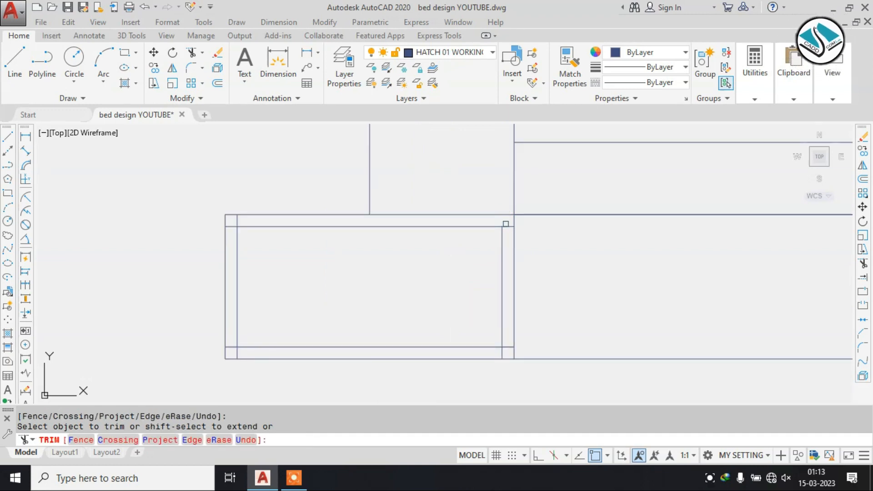
scroll(247, 221, up, 2)
click(237, 212)
click(222, 227)
scroll(251, 283, down, 4)
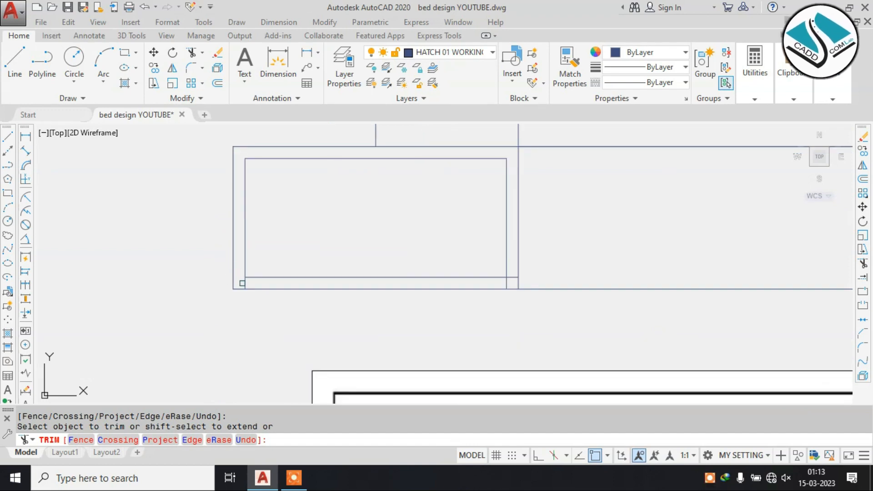
scroll(245, 288, up, 4)
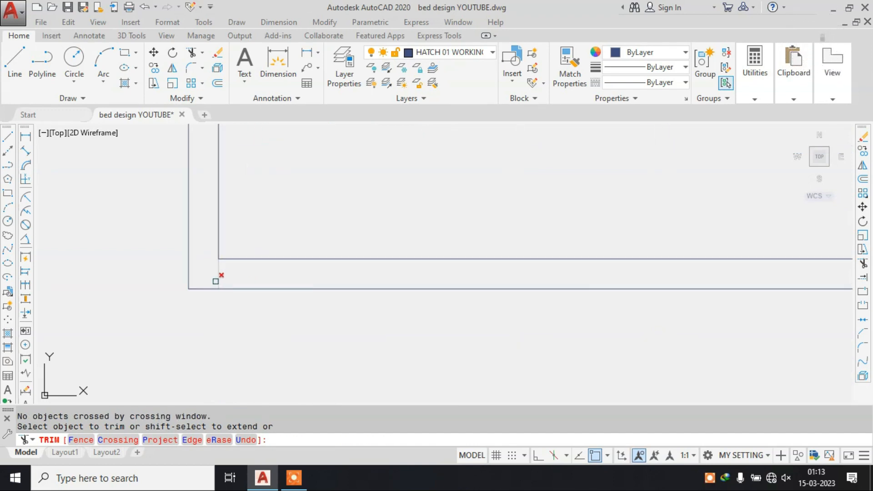
click(216, 281)
scroll(216, 249, down, 3)
scroll(238, 249, up, 3)
click(238, 249)
scroll(539, 262, down, 3)
scroll(519, 229, up, 4)
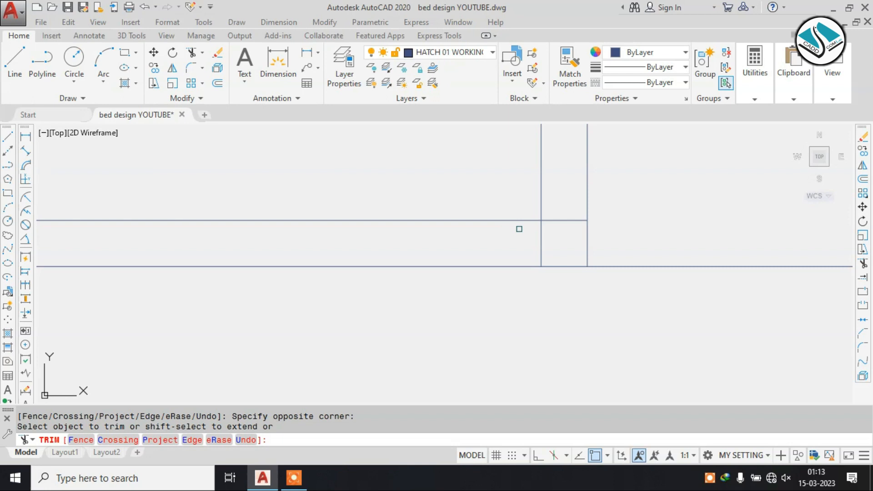
scroll(505, 247, down, 4)
click(446, 230)
scroll(491, 226, up, 3)
key(Escape)
scroll(196, 232, up, 4)
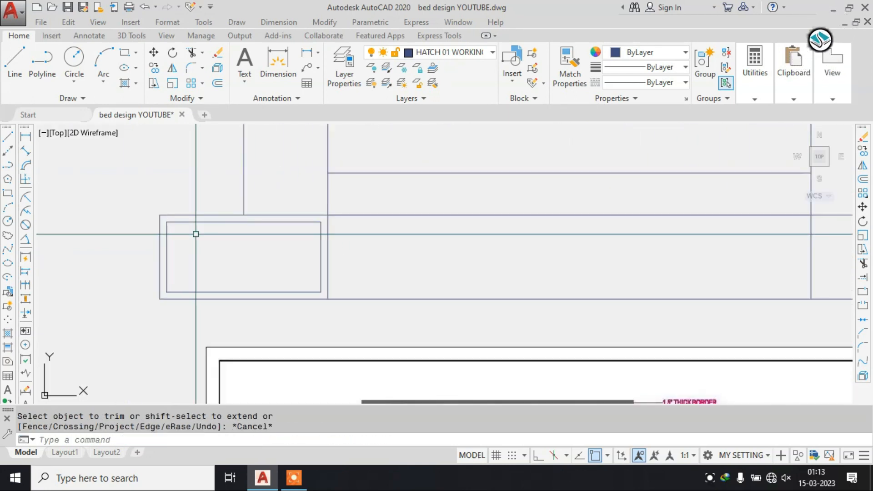
click(519, 164)
click(259, 284)
text(co)
key(Return)
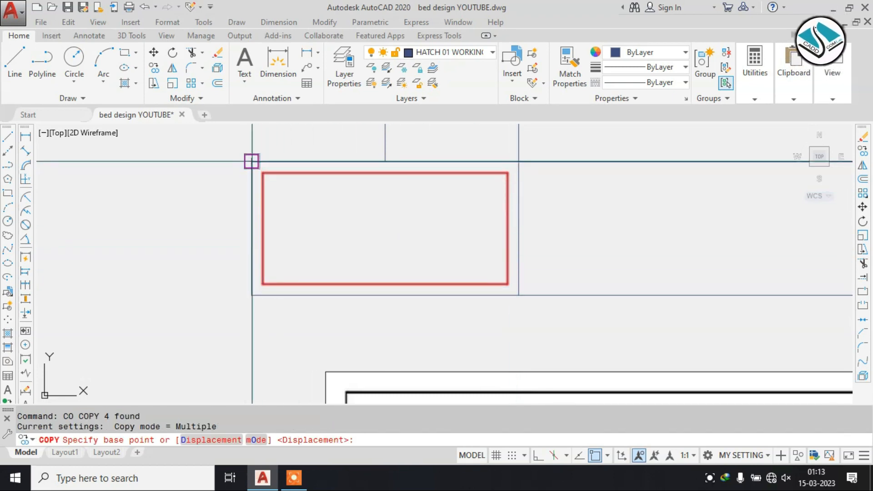
click(515, 161)
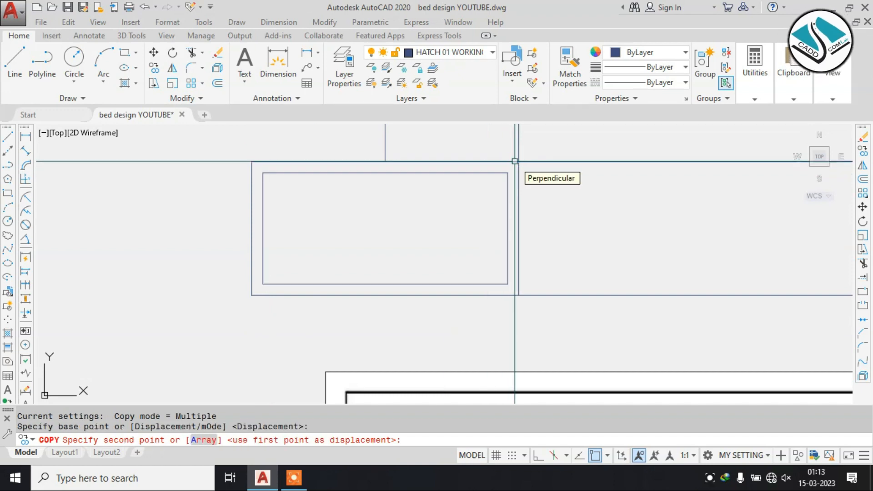
key(Escape)
Copy the left drawer's inner rectangle into the right drawer outline, using the outlines' upper right corners as reference points.
click(235, 166)
click(517, 287)
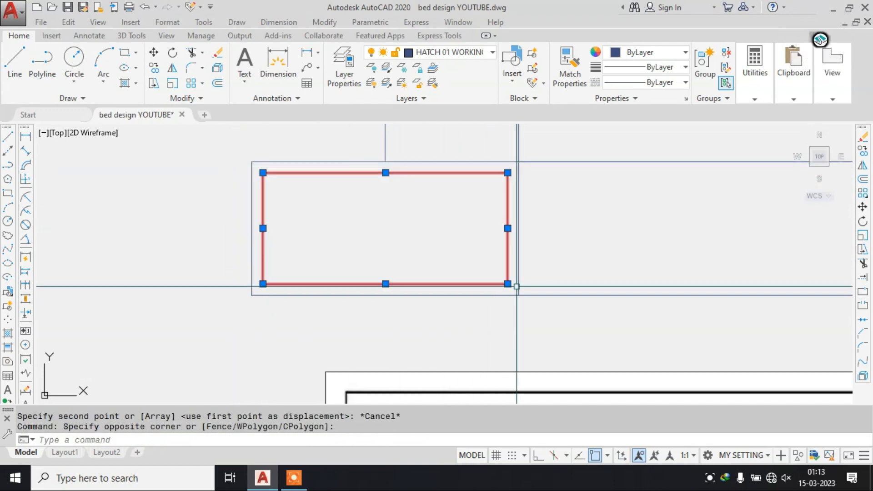
text(co)
key(Return)
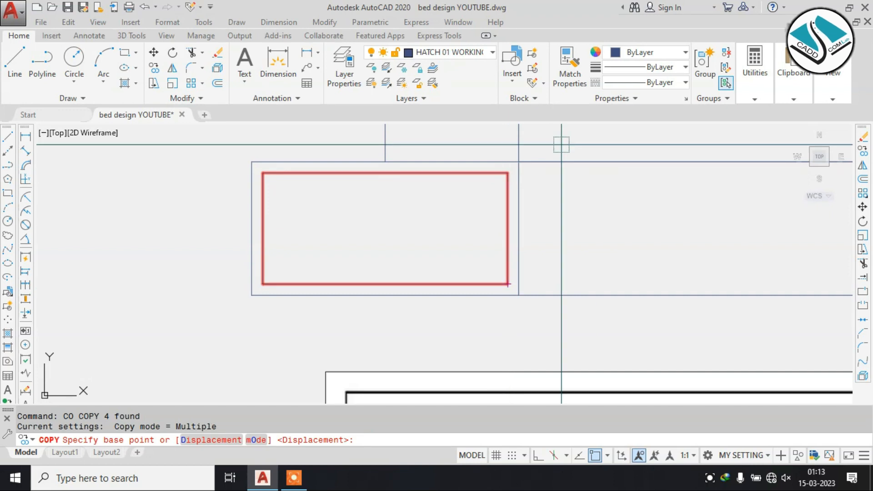
click(518, 161)
scroll(518, 161, down, 3)
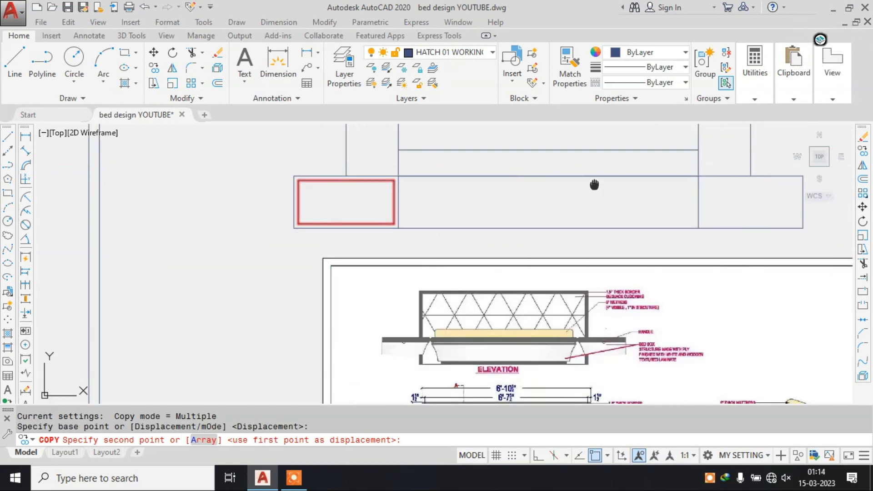
scroll(595, 187, up, 4)
click(639, 196)
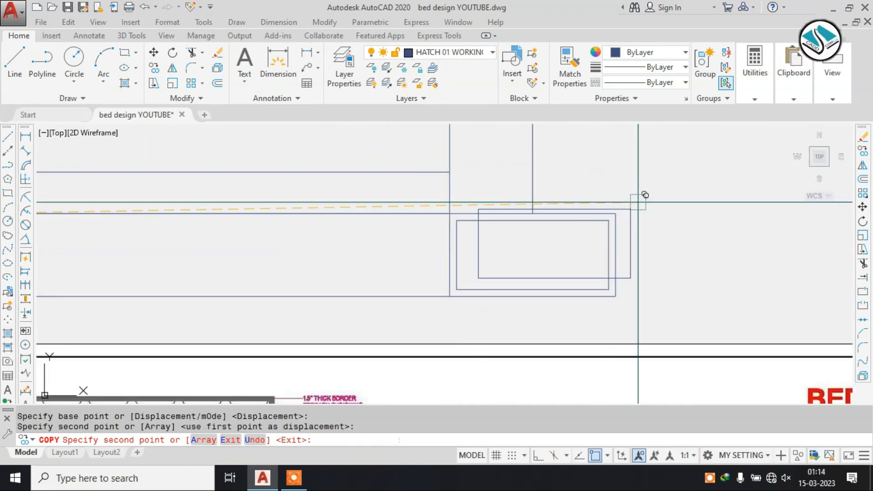
scroll(639, 195, down, 5)
key(Escape)
Examine the left drawer's construction and side channels in the reference sectional elevation.
scroll(456, 300, up, 1)
scroll(400, 331, up, 8)
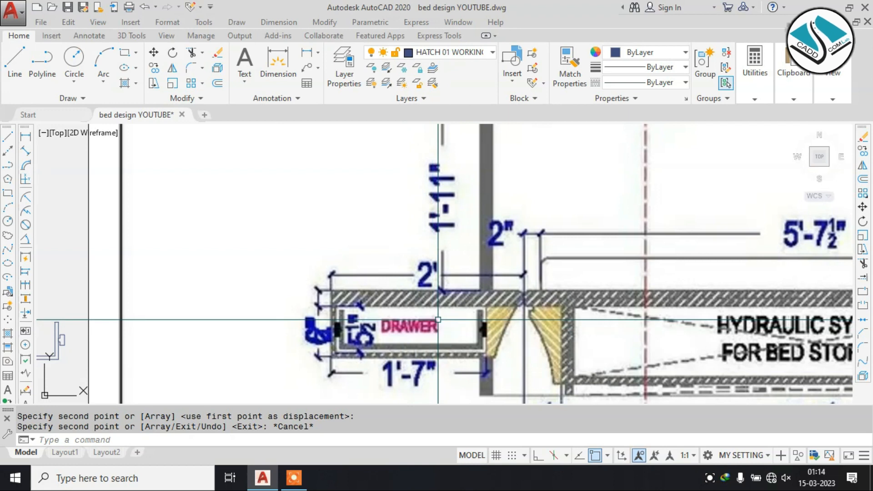
scroll(452, 352, up, 2)
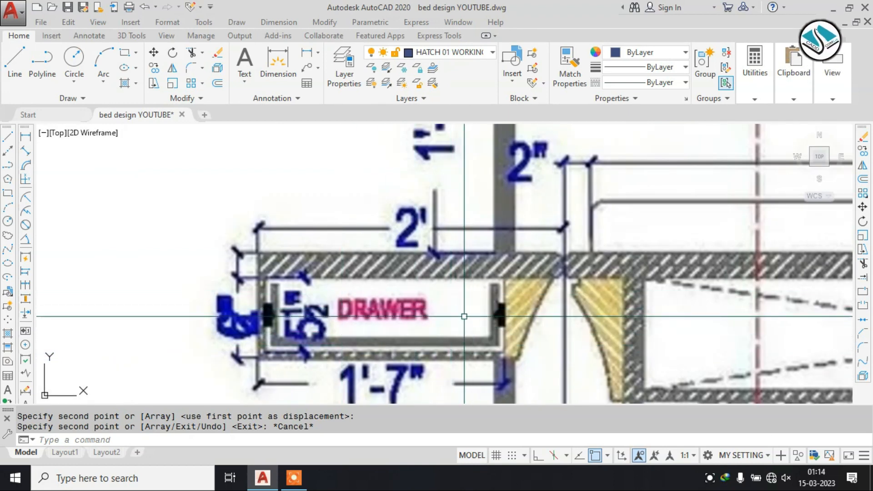
scroll(473, 317, down, 2)
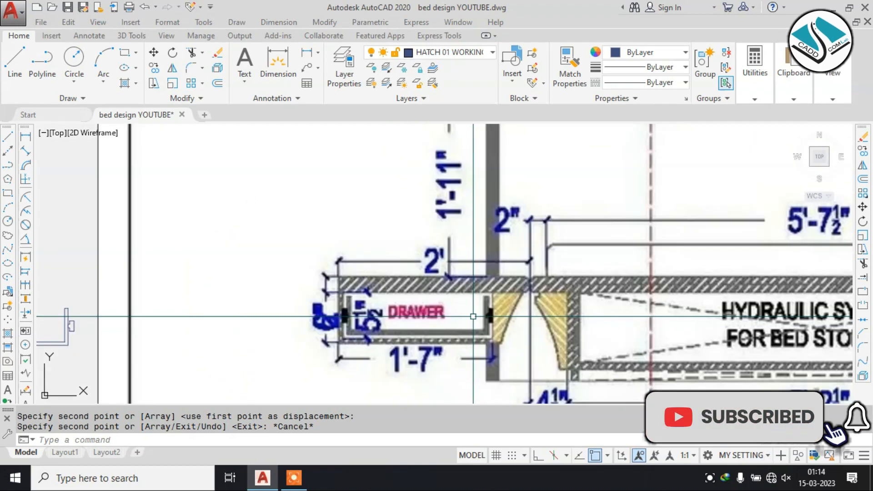
scroll(473, 316, down, 3)
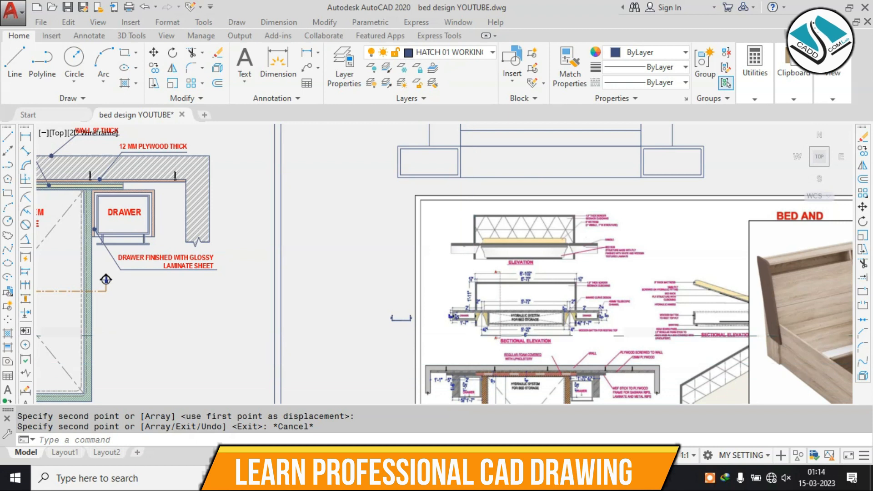
scroll(473, 318, up, 8)
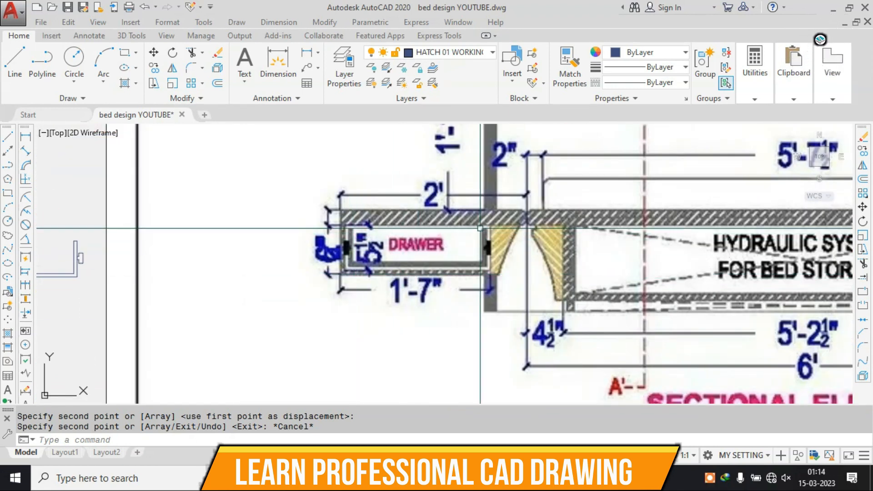
scroll(480, 228, down, 6)
Offset both vertical sides and the lower edge of the left drawer's inner rectangle inward by 1".
scroll(362, 250, up, 8)
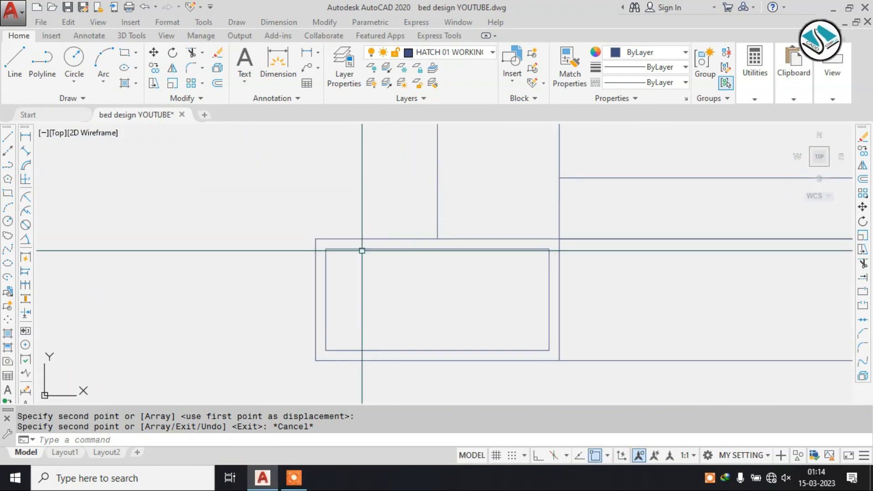
middle_drag(362, 250, 344, 178)
key(Escape)
text(o)
key(Return)
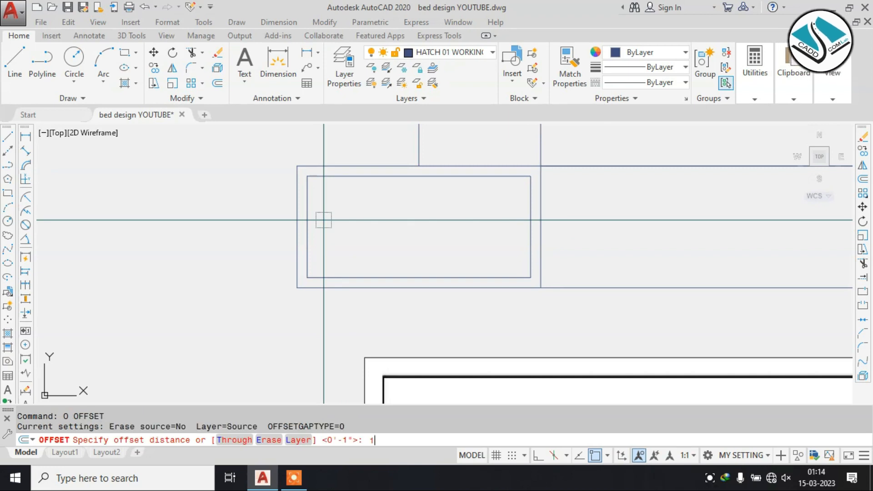
key(Return)
click(307, 233)
click(359, 267)
click(365, 277)
click(507, 237)
click(529, 239)
click(428, 247)
key(Escape)
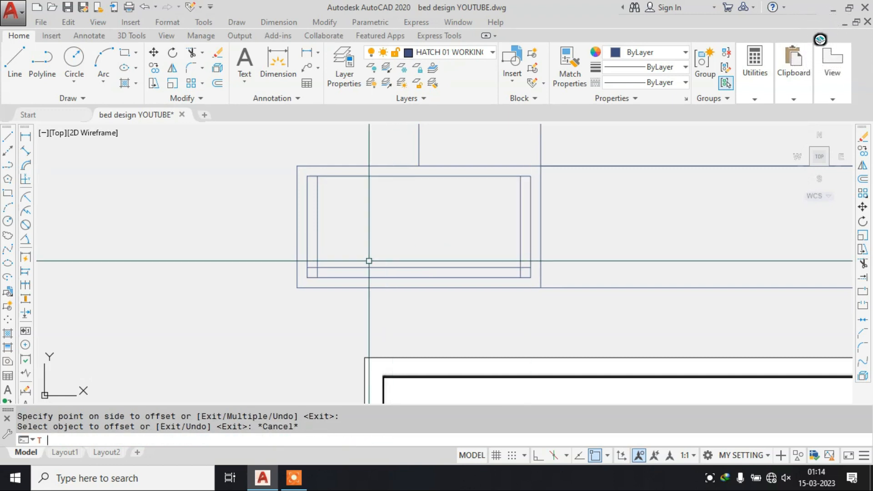
key(Escape)
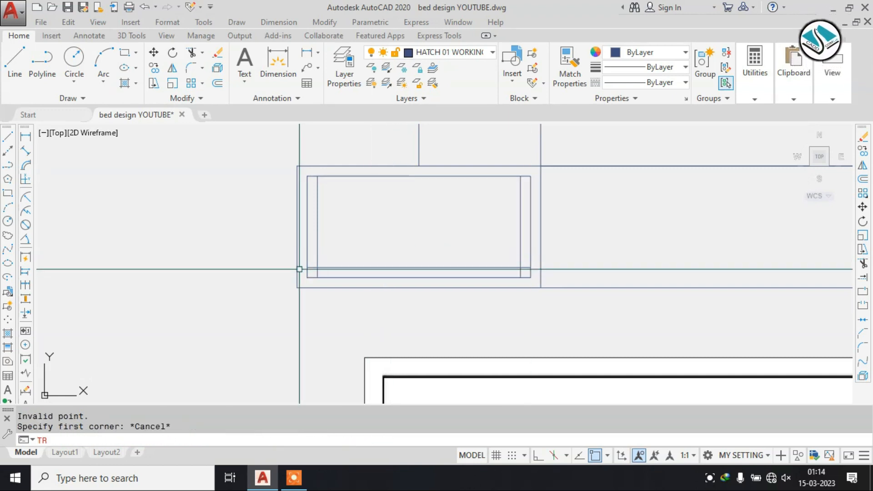
Trim the overlapping ends of the new offset lines at the left drawer's two lower inner corners.
text(TR)
key(Return)
scroll(303, 267, up, 2)
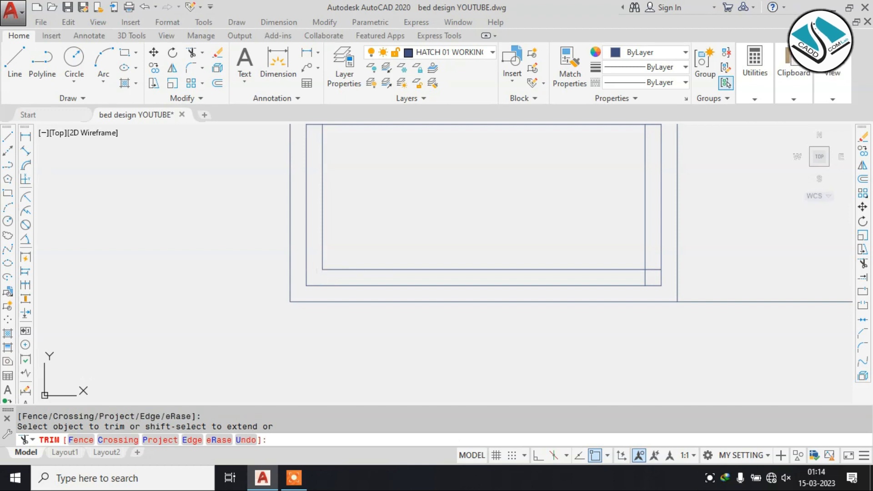
click(314, 270)
scroll(301, 255, down, 2)
click(302, 254)
scroll(454, 266, up, 1)
scroll(433, 257, up, 3)
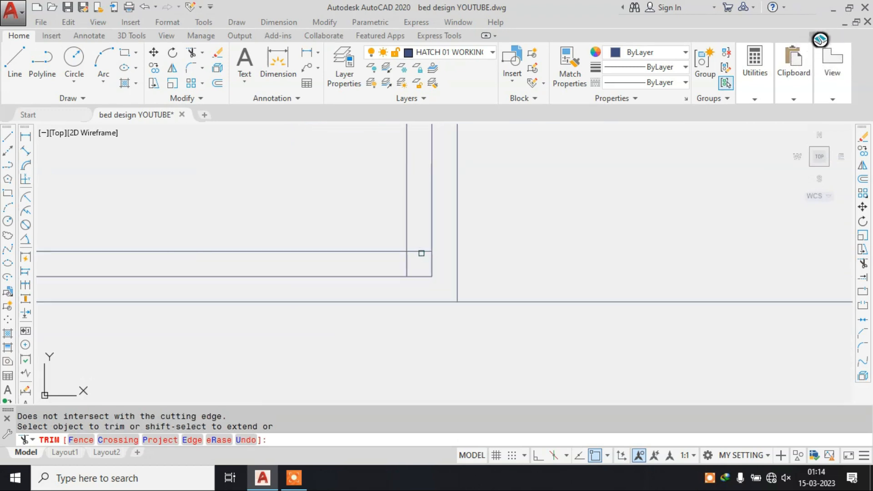
click(406, 267)
scroll(406, 267, down, 6)
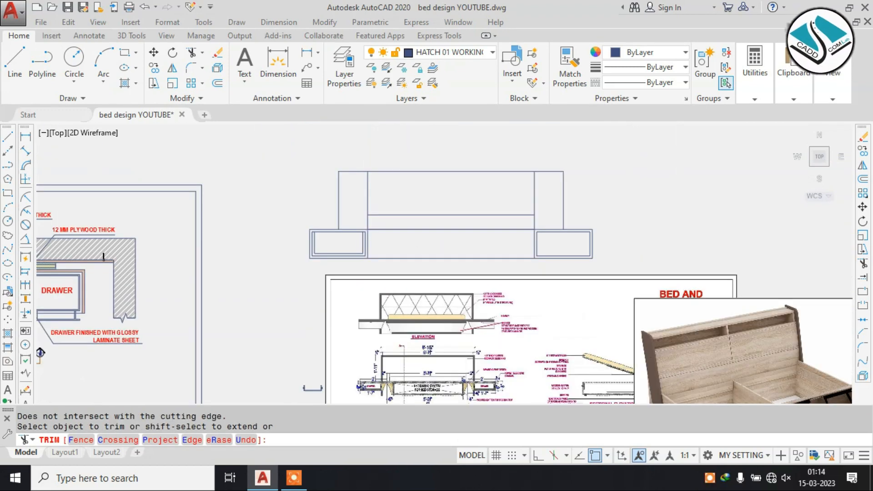
key(Escape)
Move the small U-shaped drawer tray with its two side channels from beside the reference sheet into the left drawer box.
middle_drag(579, 296, 560, 224)
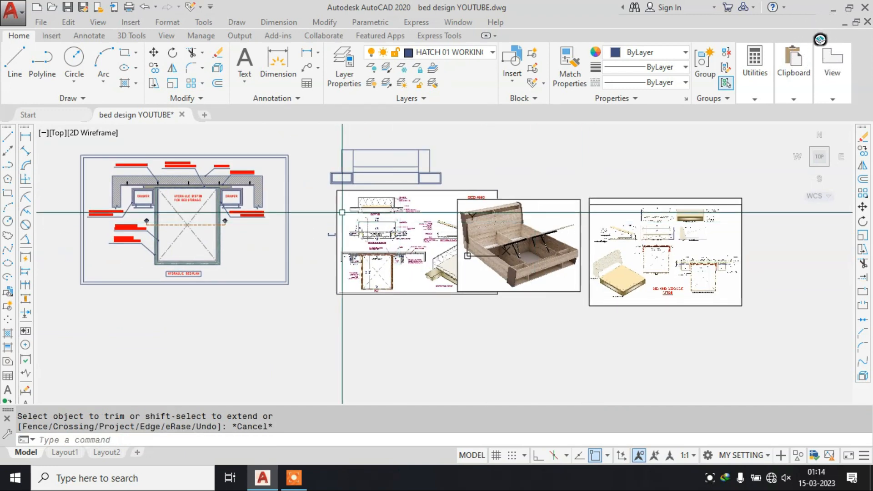
scroll(342, 212, up, 10)
click(477, 217)
click(254, 306)
text(m)
key(space)
click(372, 258)
scroll(571, 302, down, 8)
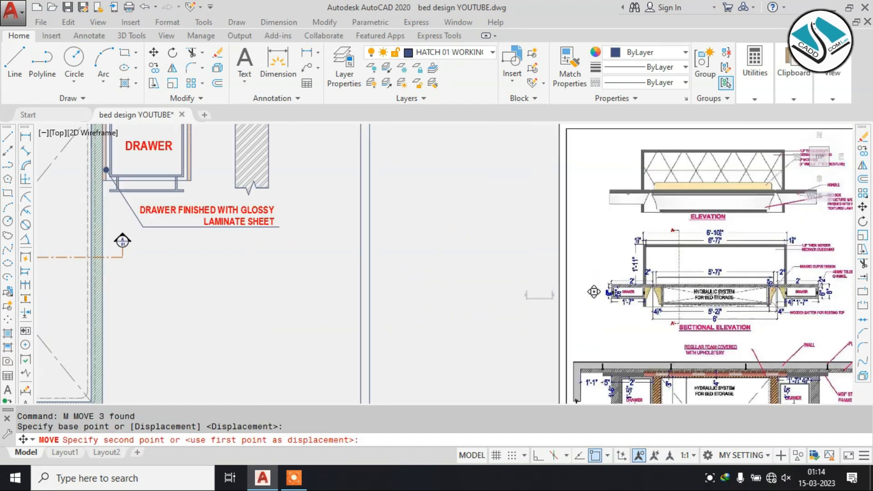
scroll(583, 302, down, 6)
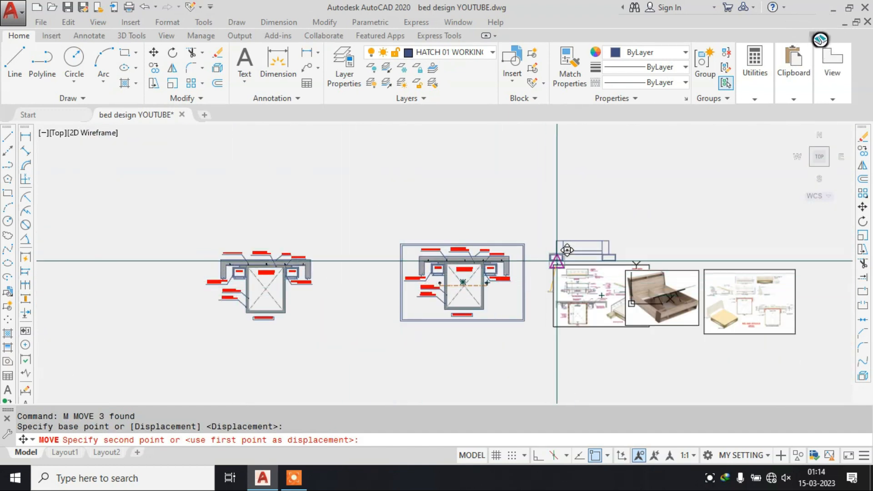
scroll(556, 261, up, 10)
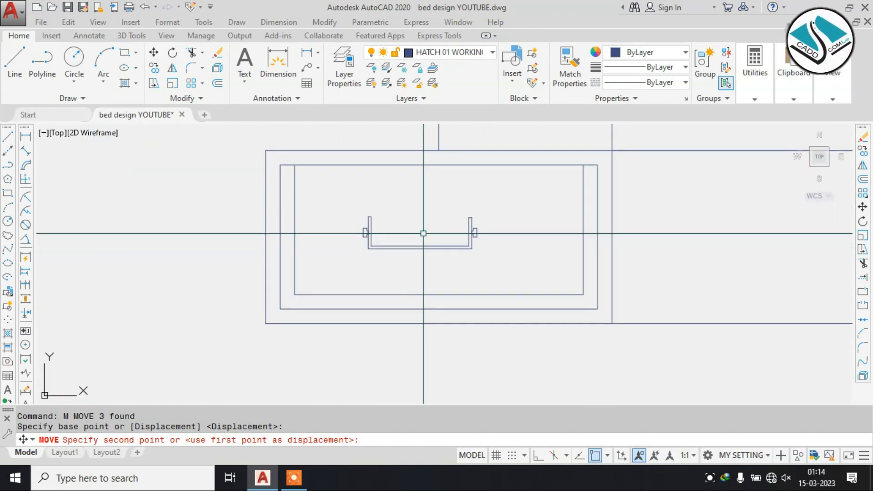
key(Escape)
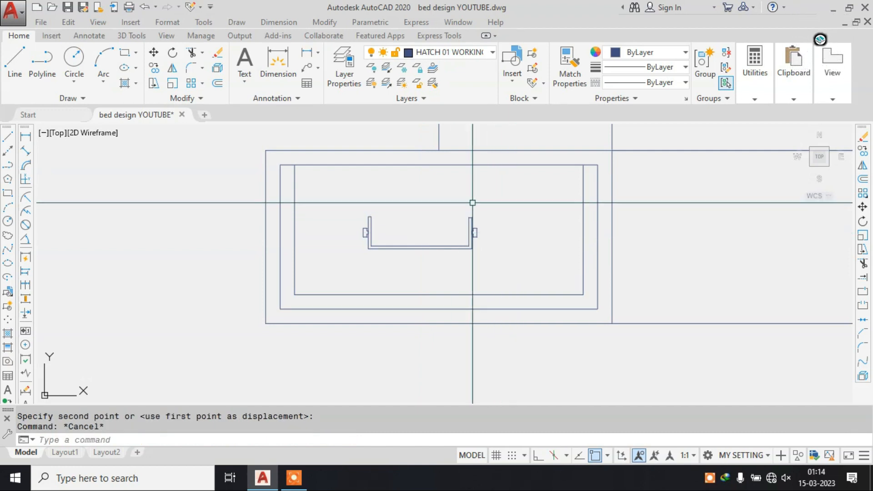
Scale the U-shaped tray by reference from its lower left corner, matching its width to the distance between the left drawer's innermost side lines.
scroll(455, 210, up, 4)
click(603, 176)
click(358, 217)
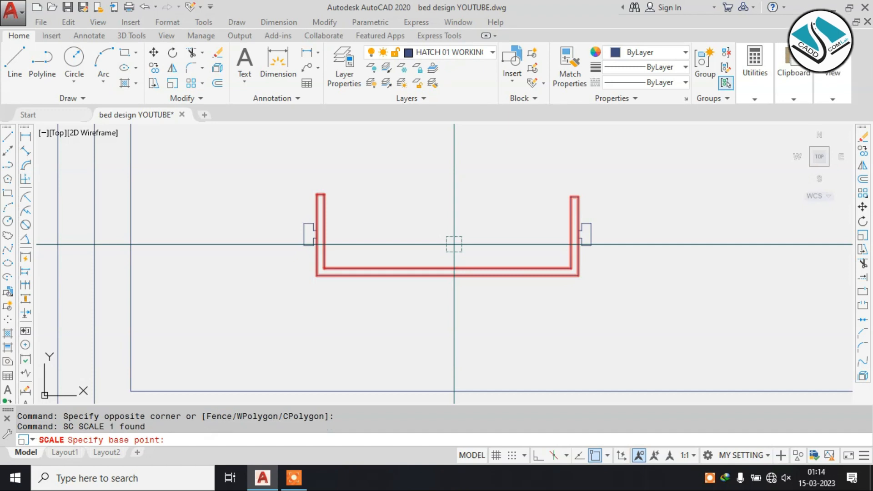
click(318, 276)
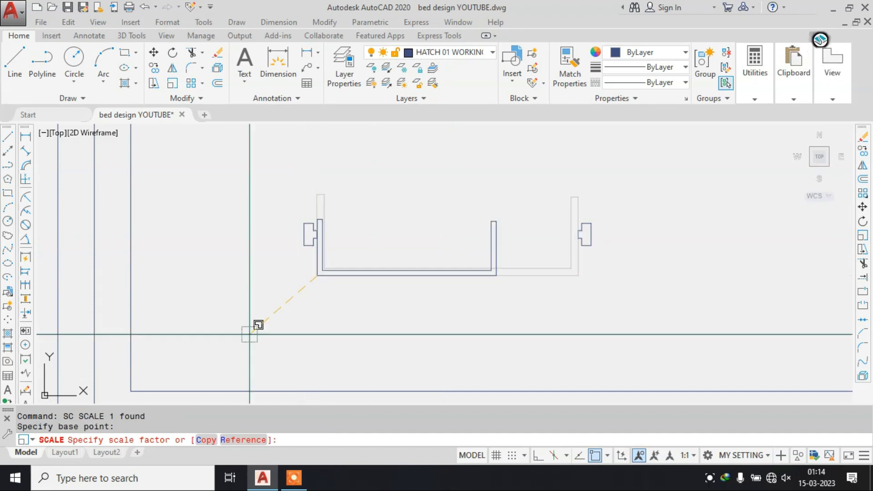
text(R)
key(Return)
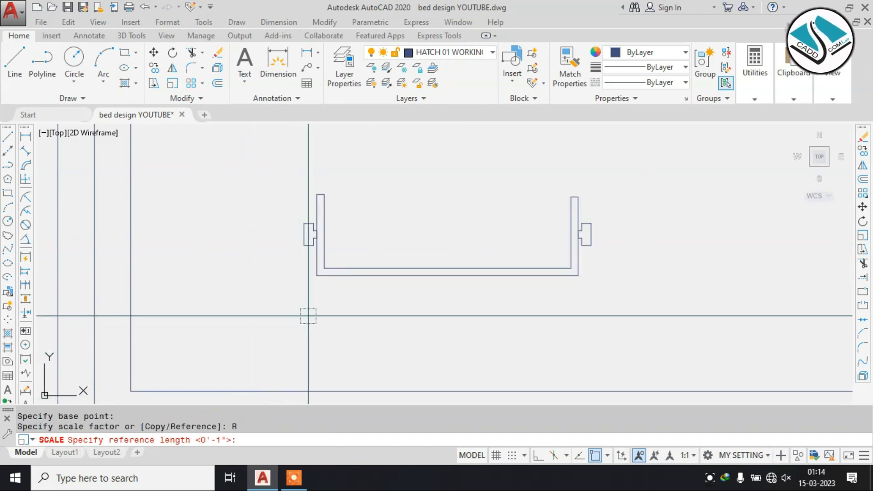
click(317, 273)
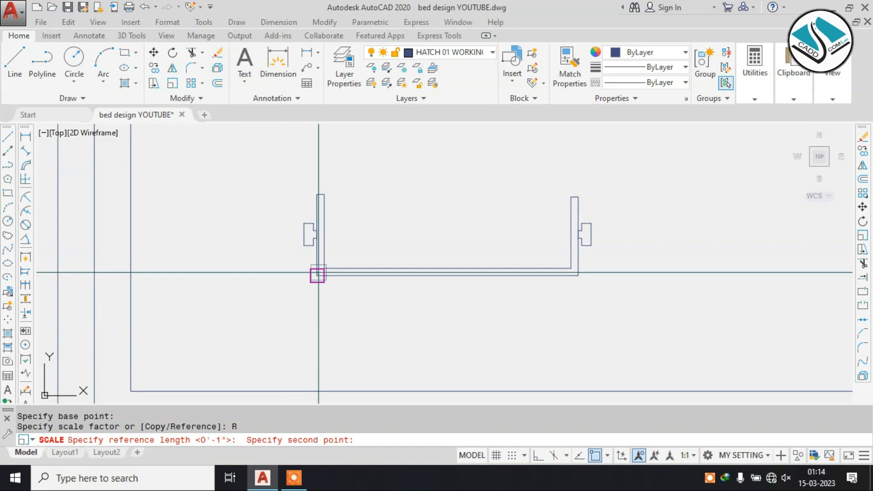
click(578, 276)
click(200, 439)
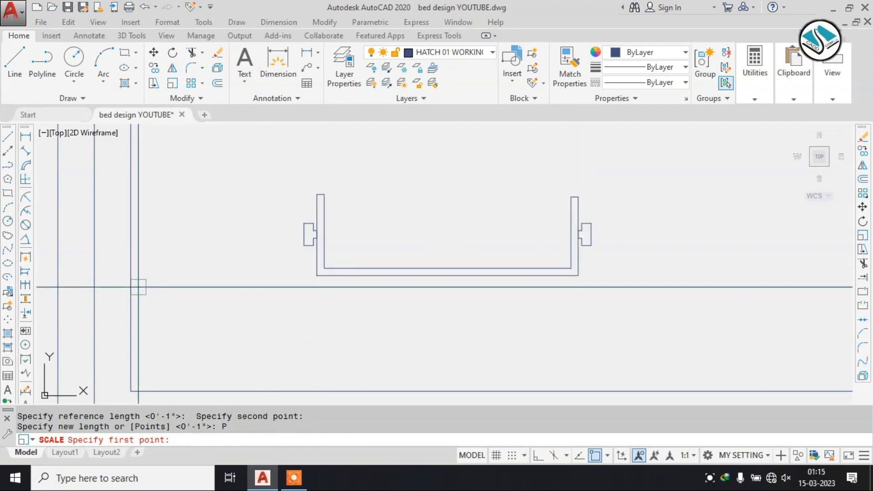
click(130, 288)
scroll(132, 285, down, 2)
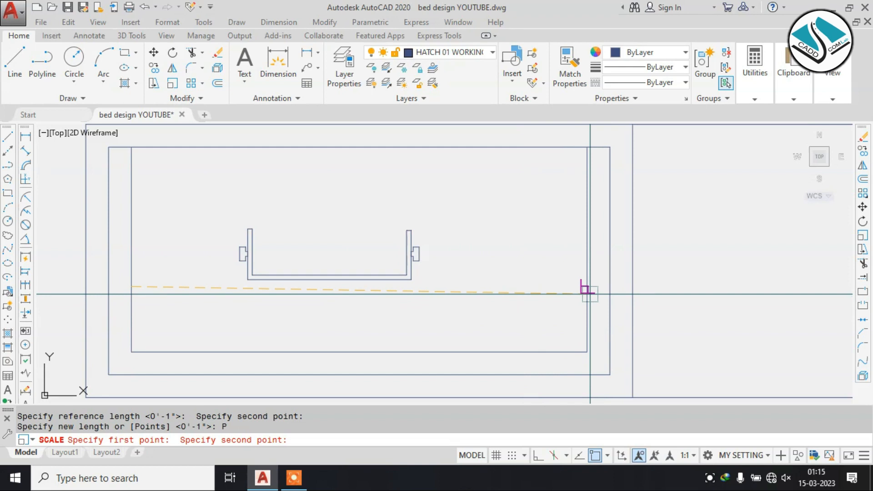
click(588, 287)
scroll(410, 271, down, 3)
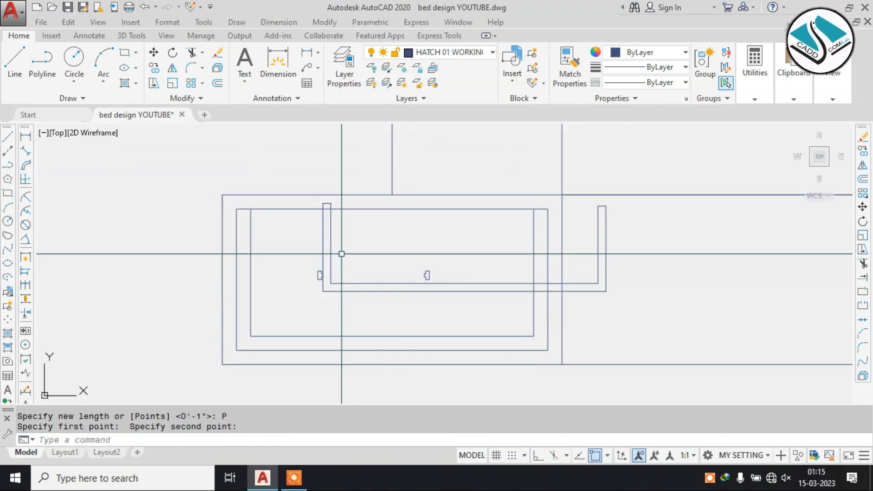
Move the scaled U-shaped tray from its lower left corner to the lower left corner of the left drawer's innermost offset lines.
click(341, 254)
click(293, 252)
text(m)
key(Return)
scroll(302, 294, up, 2)
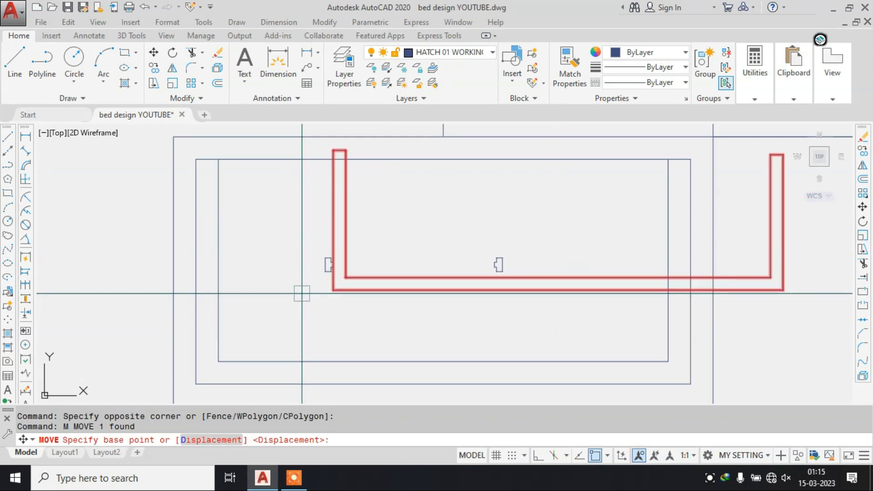
click(333, 289)
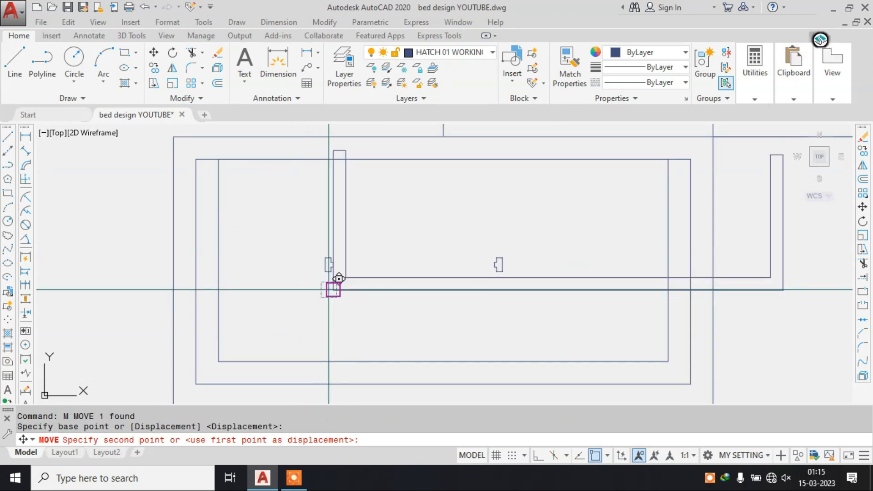
click(219, 361)
middle_drag(313, 264, 335, 263)
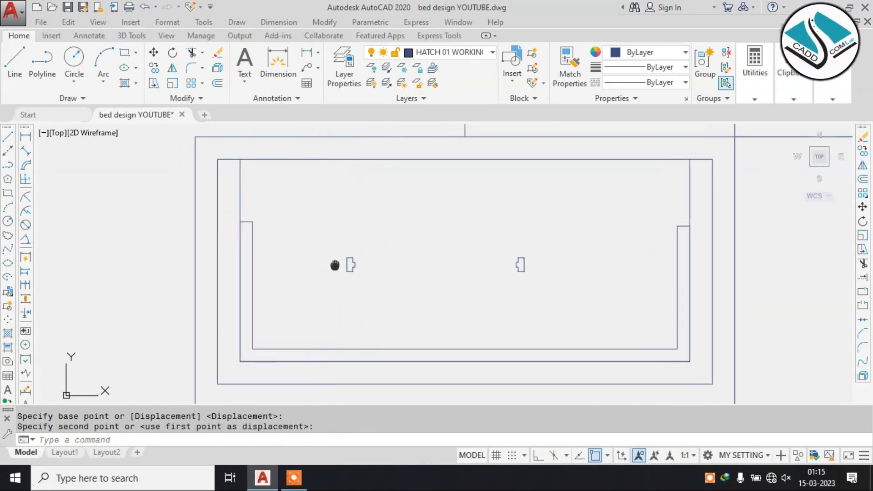
Erase the two leftover vertical offset lines beside the tray in the left drawer.
click(240, 197)
key(Delete)
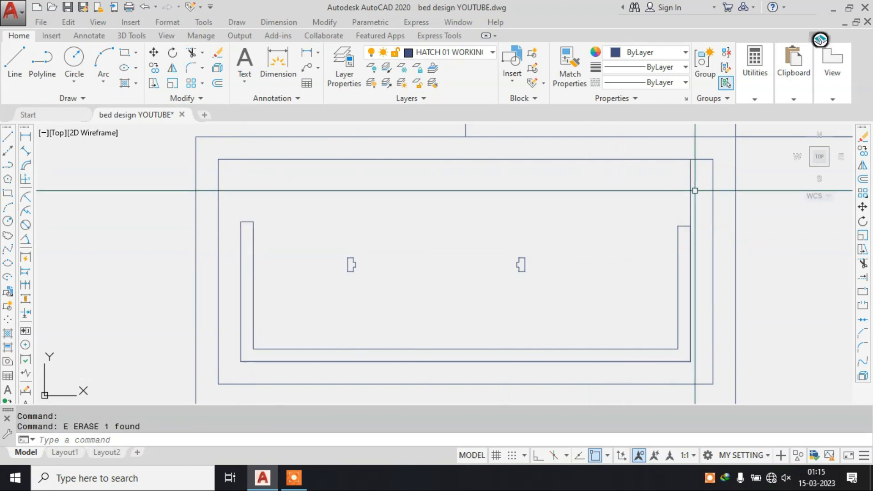
text(e)
key(Return)
Examine how the tray and side channels sit inside the drawer in the reference sectional elevation.
scroll(437, 220, down, 4)
scroll(403, 299, down, 4)
middle_drag(448, 362, 434, 179)
scroll(452, 304, up, 6)
scroll(447, 294, up, 4)
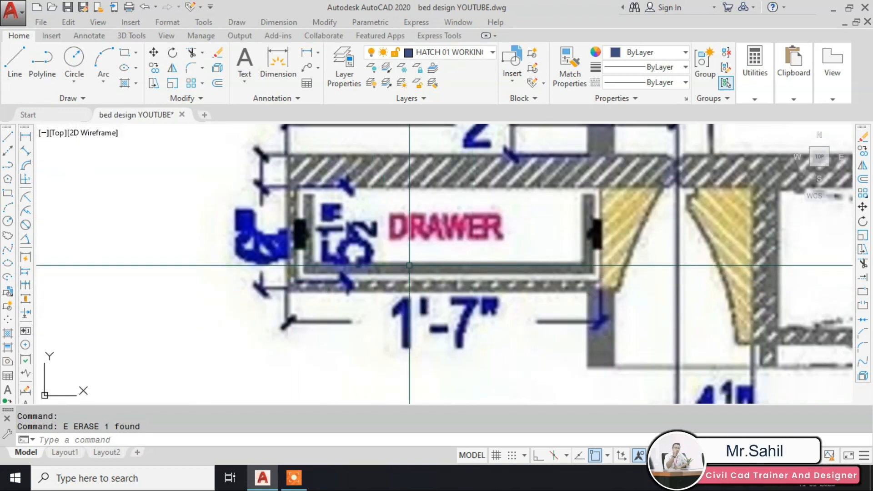
scroll(580, 238, up, 2)
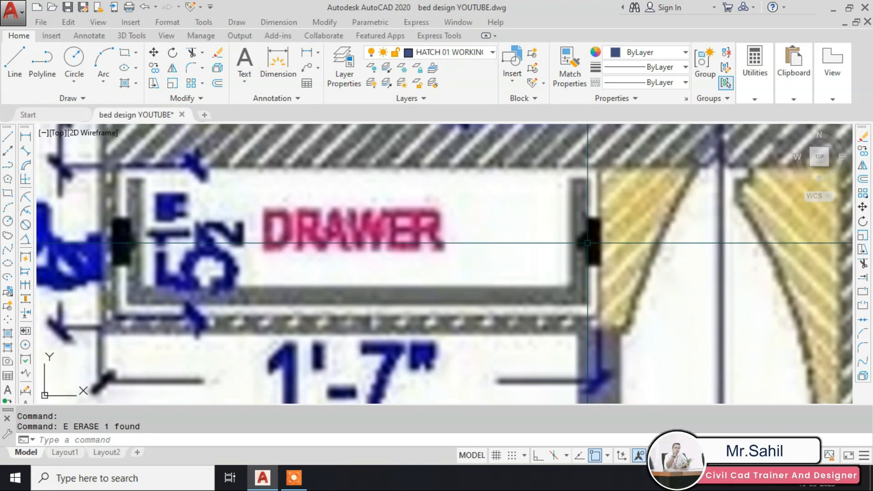
scroll(583, 250, down, 9)
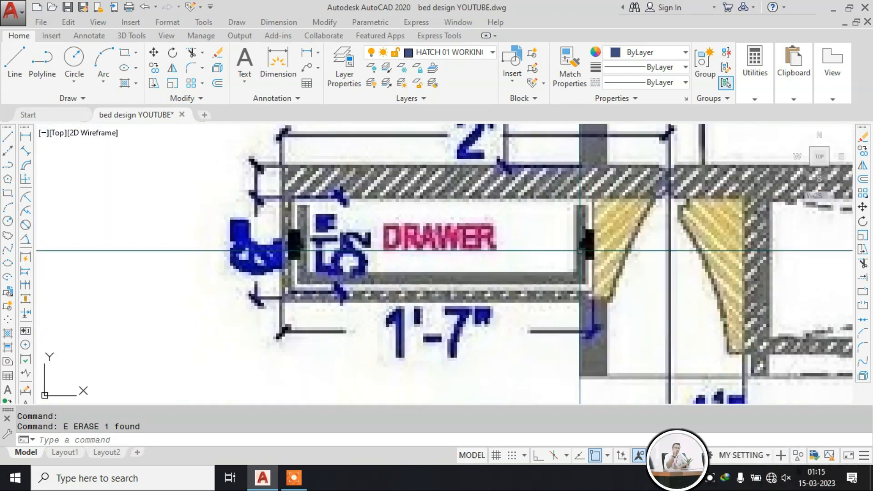
middle_drag(581, 250, 553, 354)
middle_drag(469, 200, 454, 369)
scroll(452, 232, up, 10)
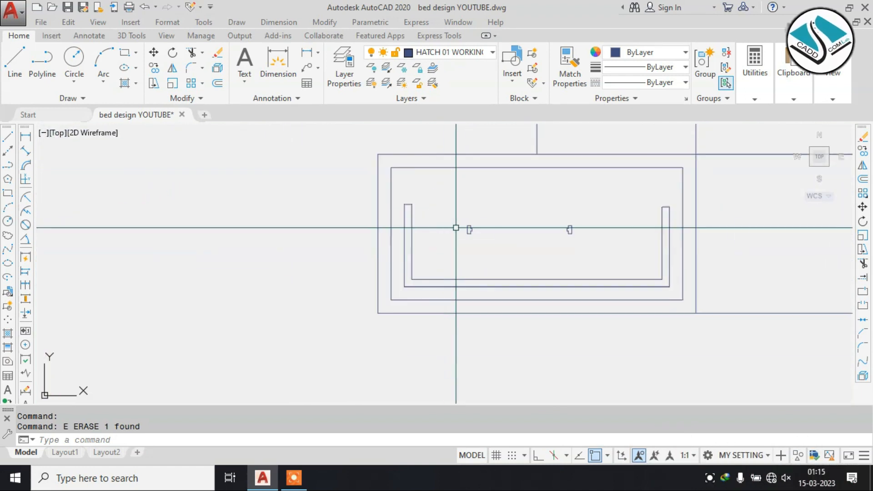
click(531, 205)
click(436, 293)
text(sc)
key(Return)
click(483, 231)
key(Escape)
Scale the left channel by reference from its lower left corner, matching its body width to the gap between drawer side and tray.
scroll(443, 276, up, 2)
click(528, 175)
click(443, 263)
text(sc)
key(Return)
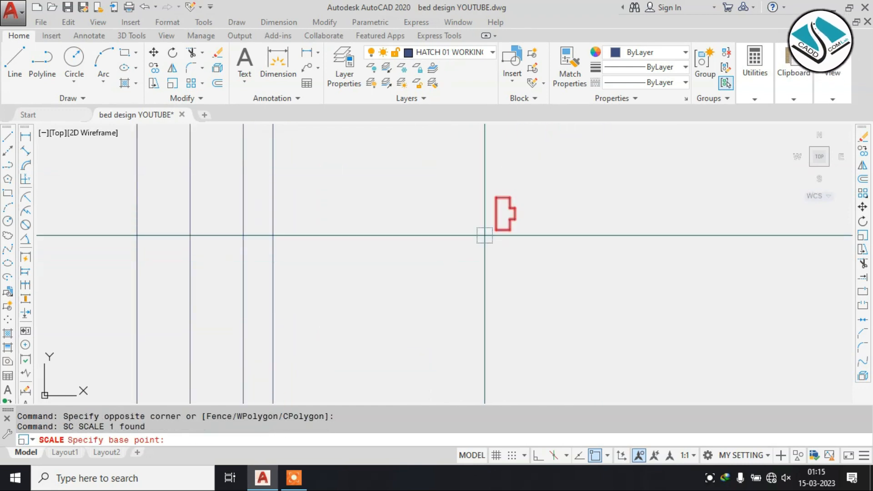
click(497, 230)
click(243, 444)
scroll(469, 240, up, 4)
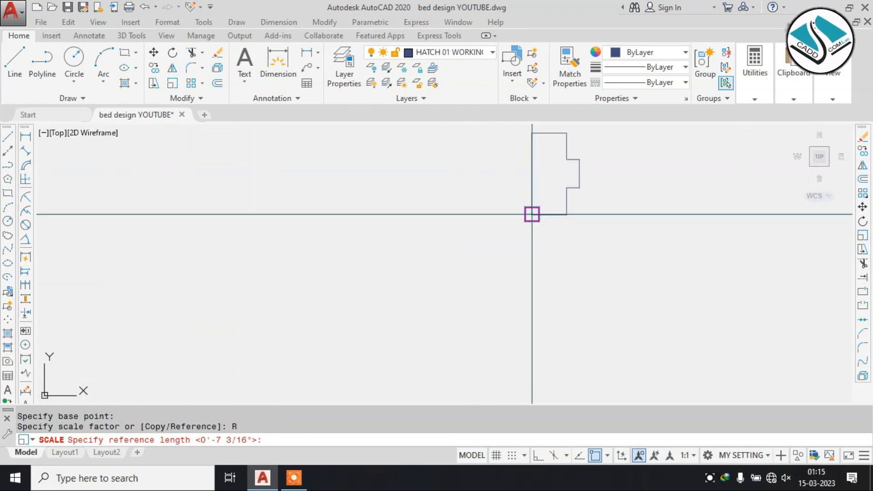
click(533, 214)
click(567, 214)
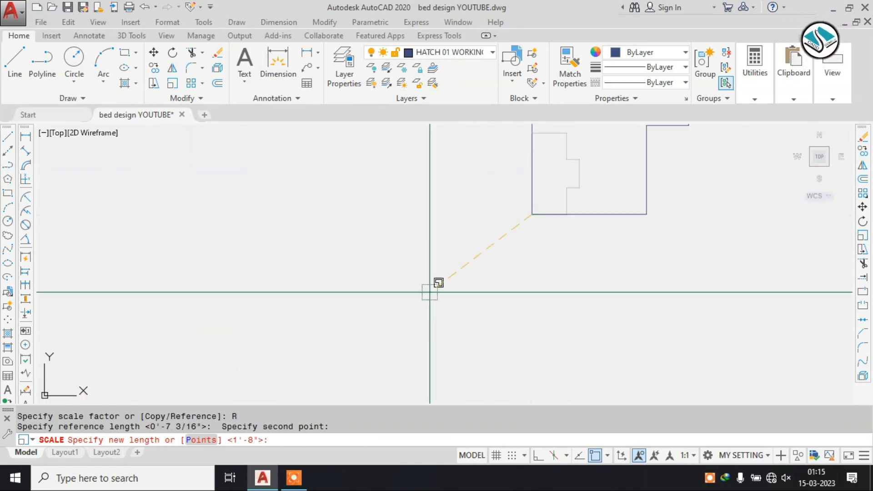
click(206, 441)
scroll(355, 277, down, 5)
scroll(331, 312, up, 6)
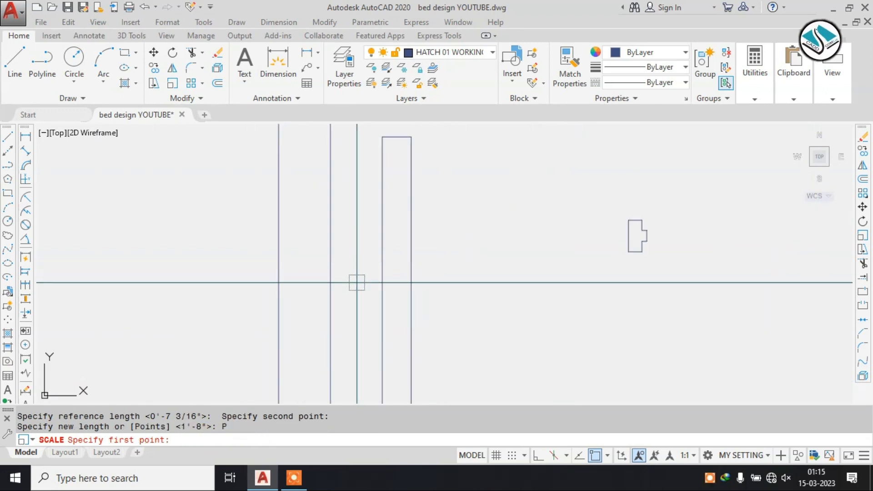
click(382, 313)
scroll(387, 278, down, 2)
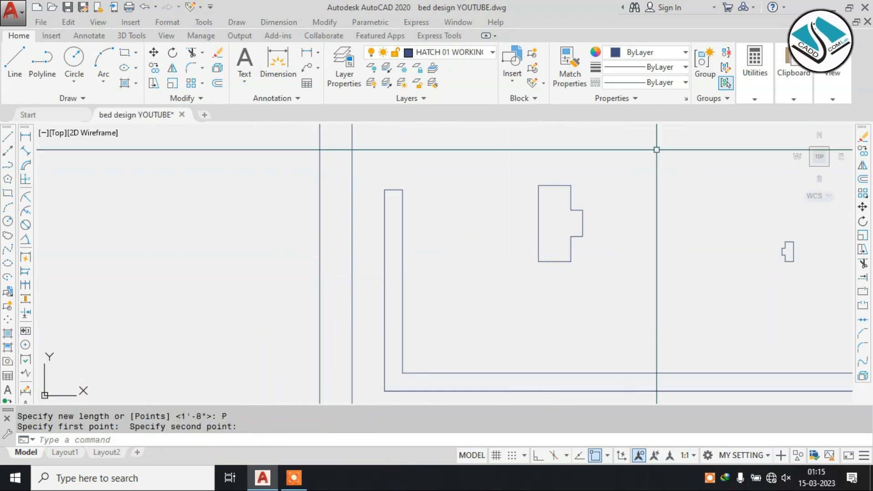
Move the enlarged channel by its tab into the gap between the left drawer's inner side and the tray.
click(657, 150)
click(518, 279)
text(m)
key(Return)
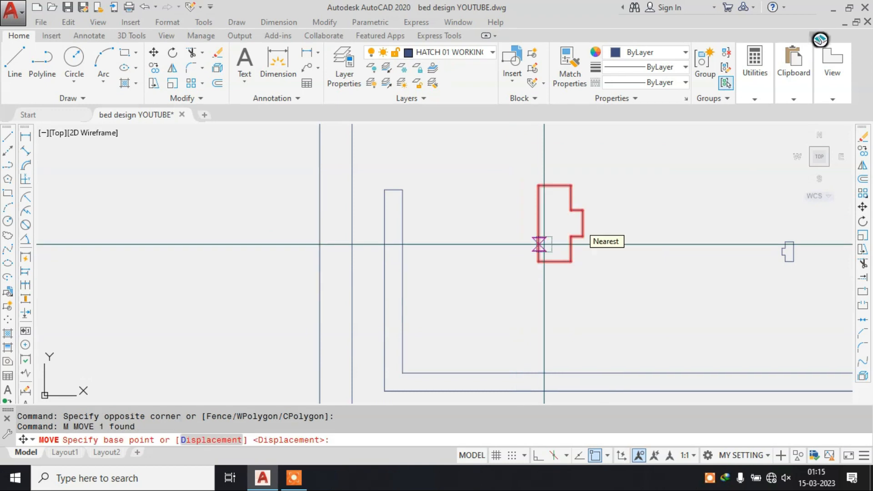
click(583, 224)
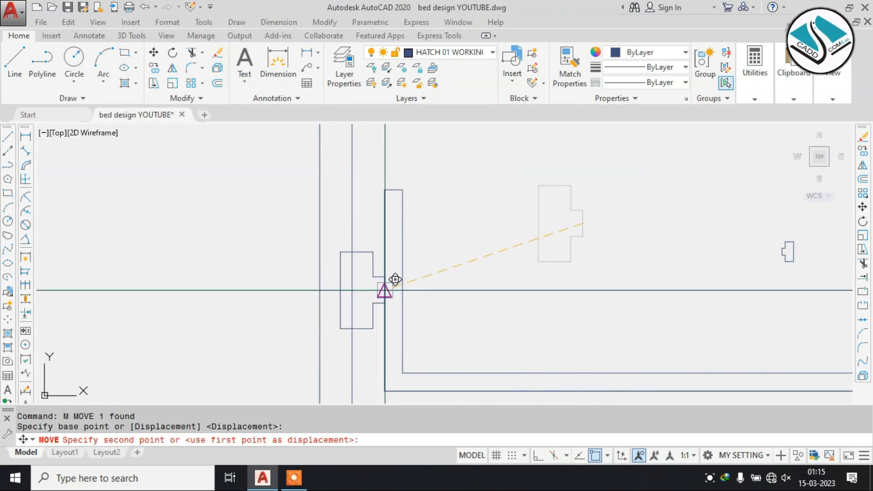
scroll(395, 279, up, 2)
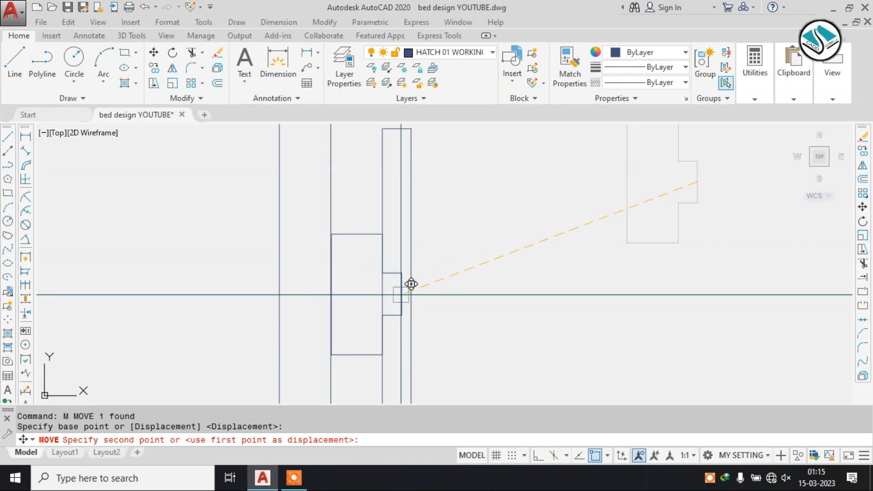
key(Escape)
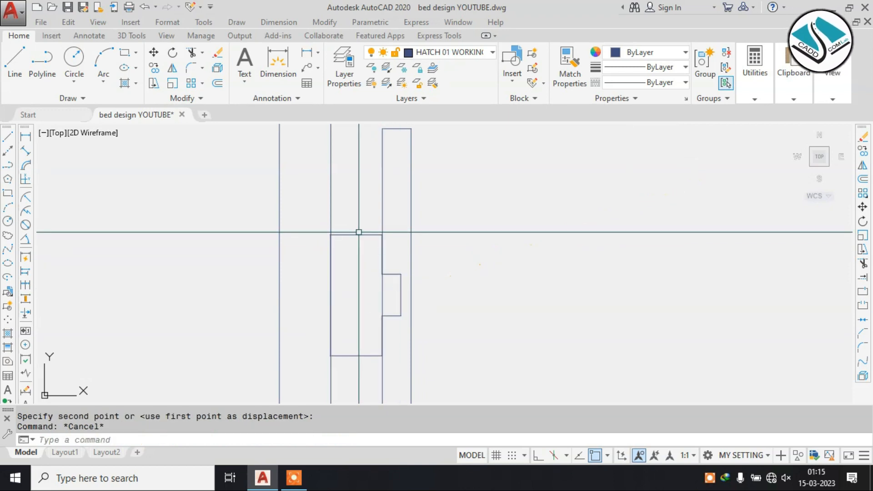
click(358, 231)
click(329, 281)
key(Escape)
Scale the left channel down freehand so that its body and tab together fit the gap beside the tray.
click(364, 230)
click(354, 254)
text(sc)
key(Return)
click(350, 257)
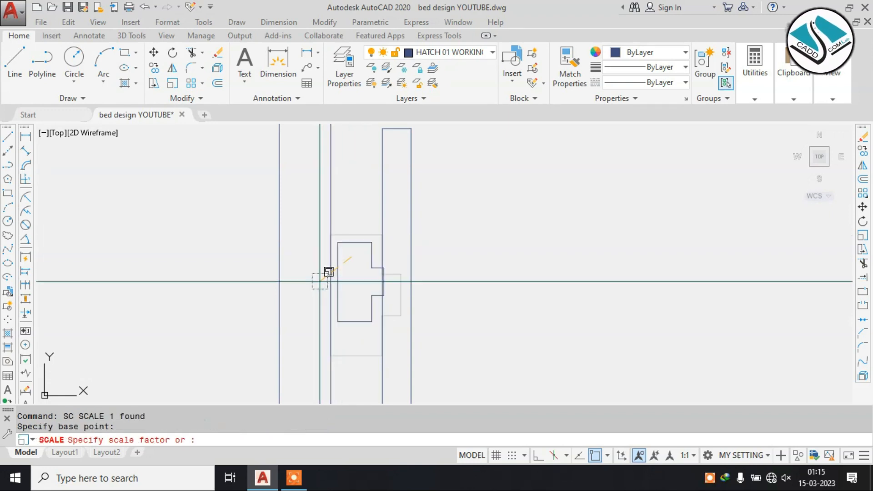
scroll(329, 272, up, 2)
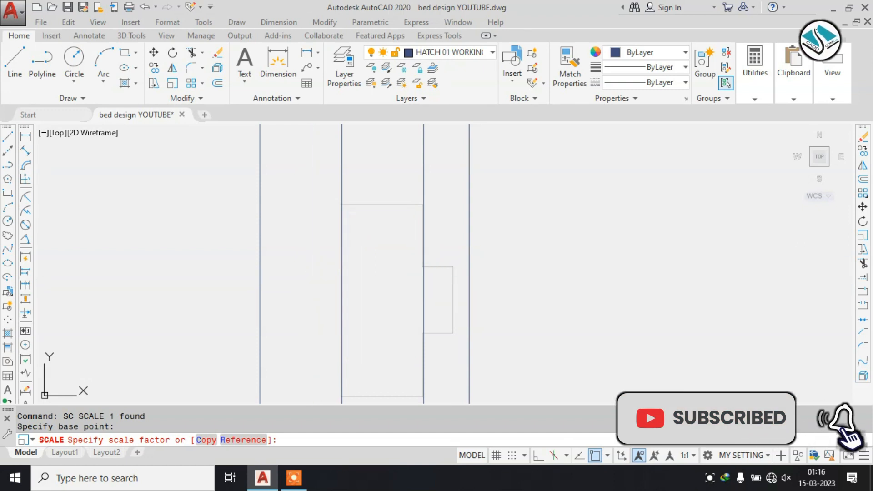
click(377, 221)
drag(388, 196, 362, 250)
text(m)
key(Return)
key(Escape)
Move the left channel so that its tab meets the tray's outer left side.
click(403, 208)
click(380, 281)
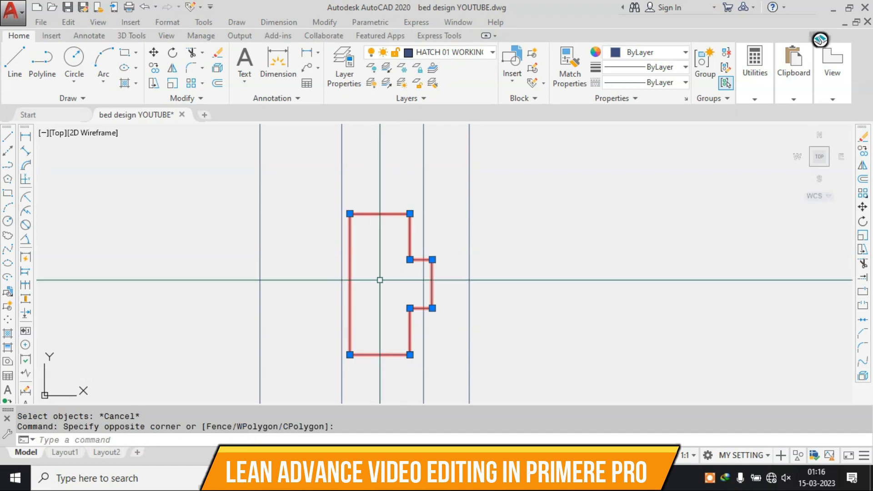
text(m)
key(Return)
click(432, 284)
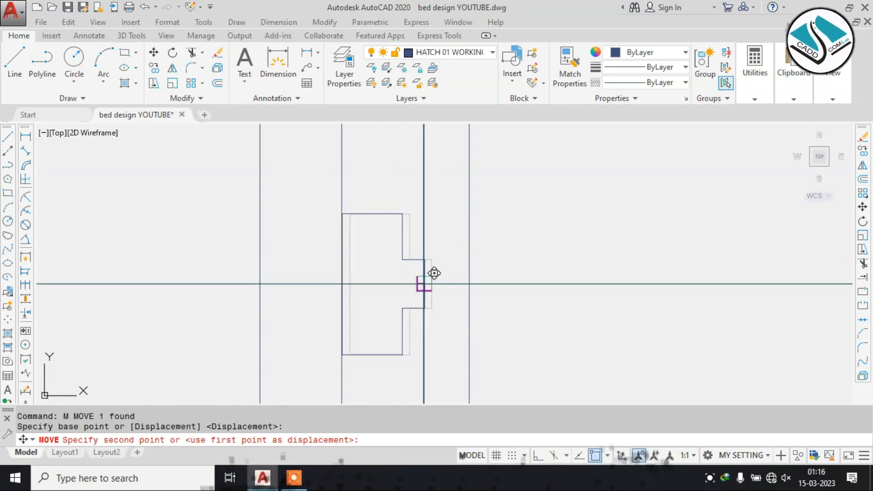
click(424, 284)
scroll(423, 283, down, 5)
scroll(323, 235, up, 3)
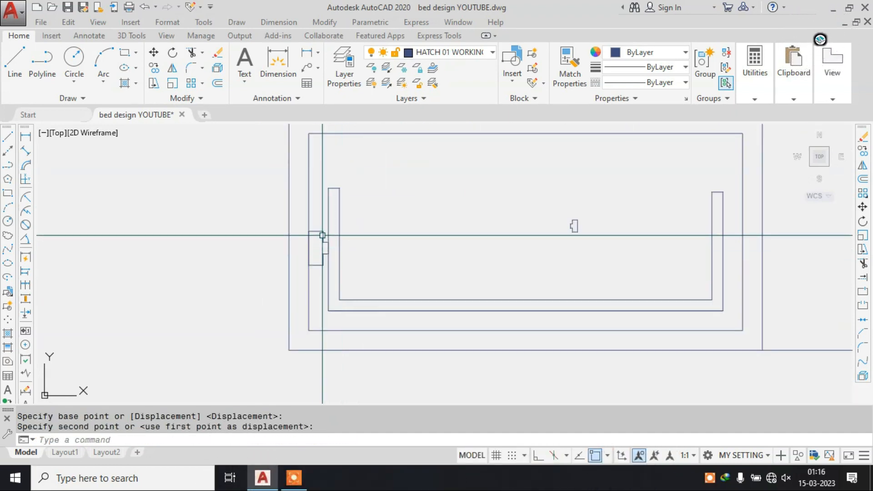
Mirror the left channel about the drawer's vertical centreline onto the tray's other side, keeping the original.
click(320, 231)
text(MI)
key(Return)
scroll(319, 234, down, 2)
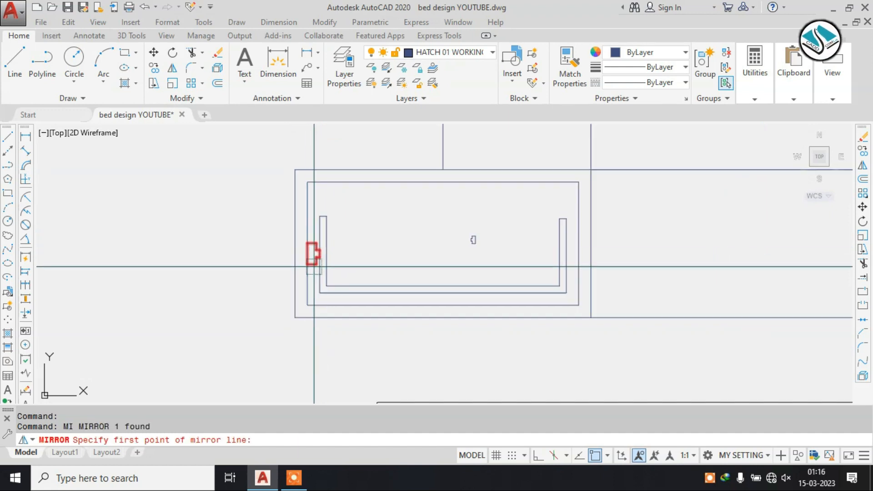
click(444, 286)
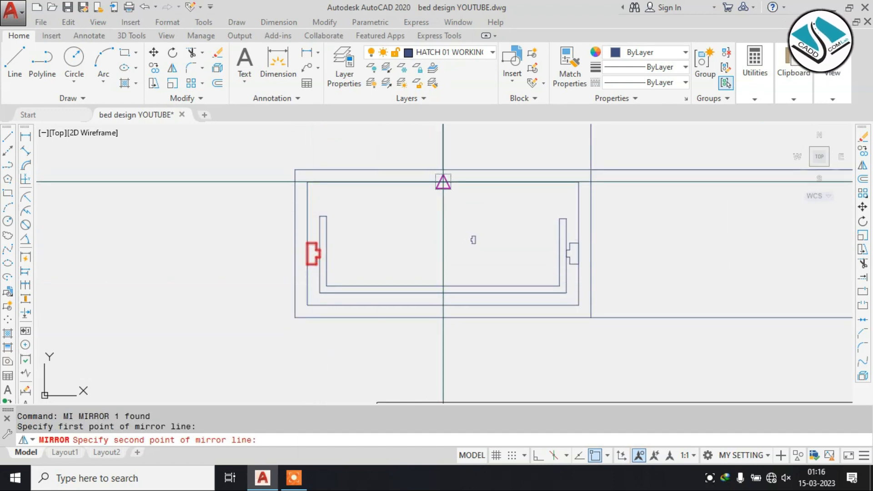
key(Return)
Erase the small unscaled channel left over in the middle of the left drawer.
click(492, 221)
click(447, 255)
text(e)
key(Return)
Compare the left drawer's tray and channels with the drawer section on the reference sheet.
scroll(357, 240, down, 6)
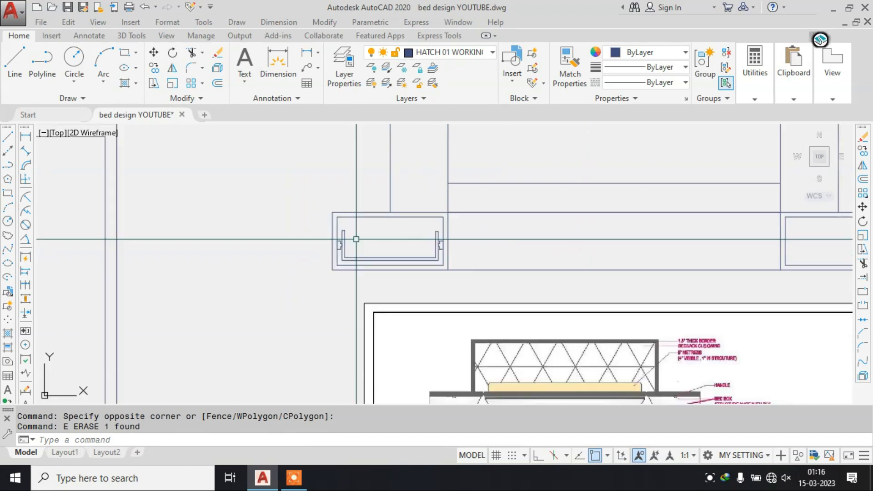
scroll(385, 247, up, 2)
middle_drag(416, 253, 320, 203)
middle_drag(375, 362, 378, 224)
scroll(383, 273, up, 5)
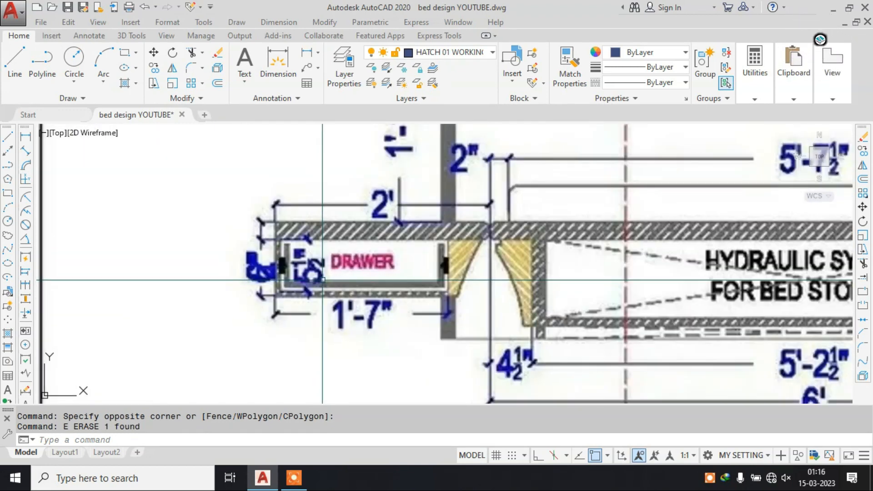
scroll(383, 276, down, 5)
mouse_move(383, 276)
middle_down()
mouse_move(477, 291)
mouse_move(484, 309)
middle_up()
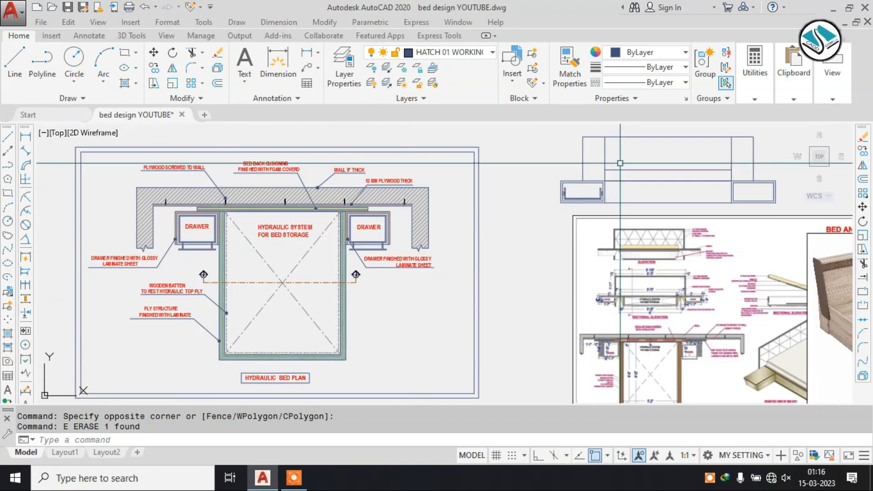
Copy the tray and both channels into the right drawer box, using the inner rectangles' upper right corners as reference points.
scroll(484, 309, up, 6)
scroll(484, 309, down, 4)
scroll(421, 143, up, 3)
click(787, 155)
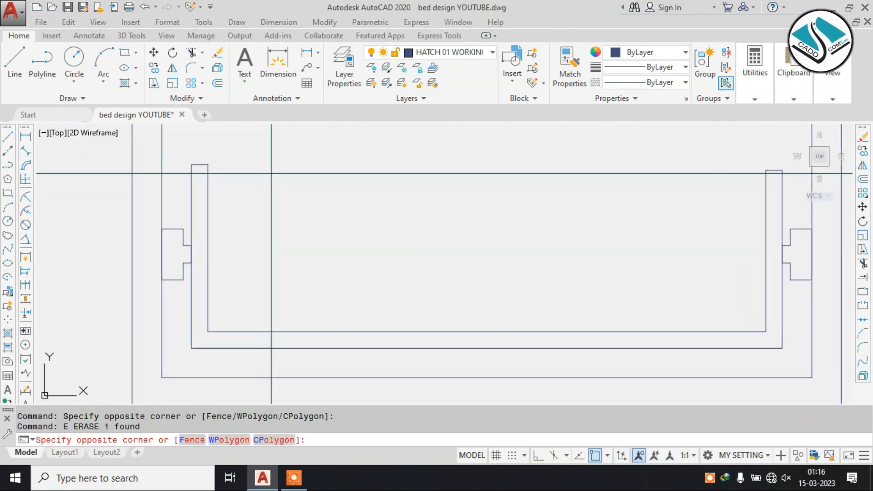
click(184, 263)
scroll(215, 237, down, 2)
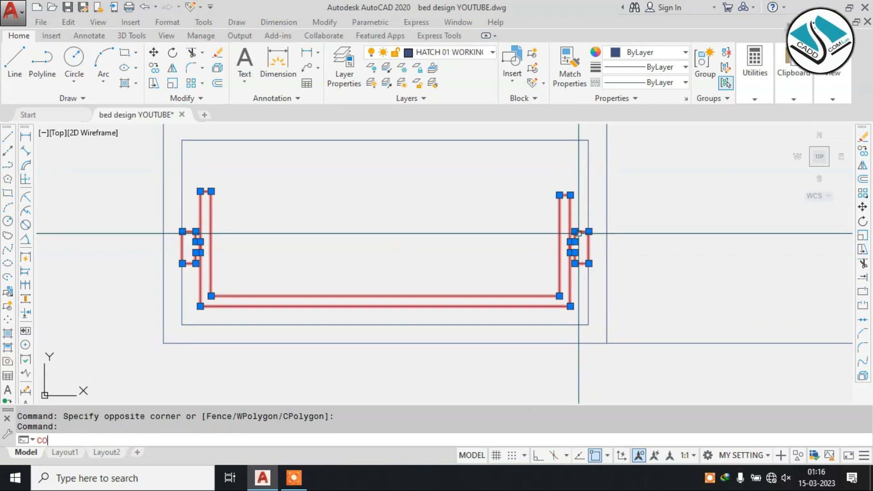
text(CO)
key(Return)
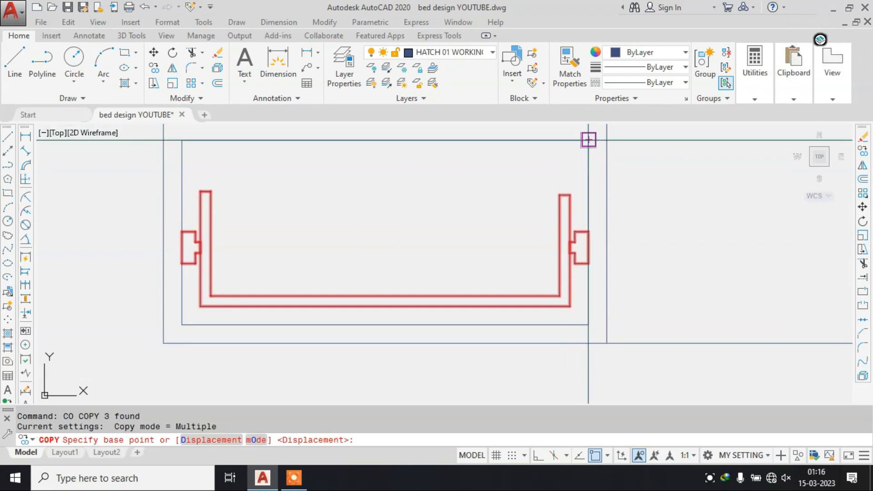
click(589, 140)
scroll(589, 139, down, 4)
scroll(393, 215, up, 5)
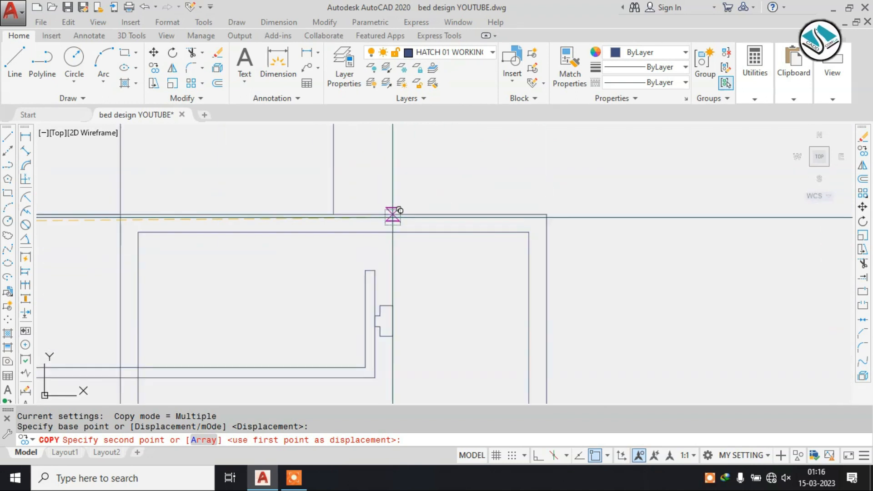
click(528, 230)
scroll(528, 230, down, 4)
key(Escape)
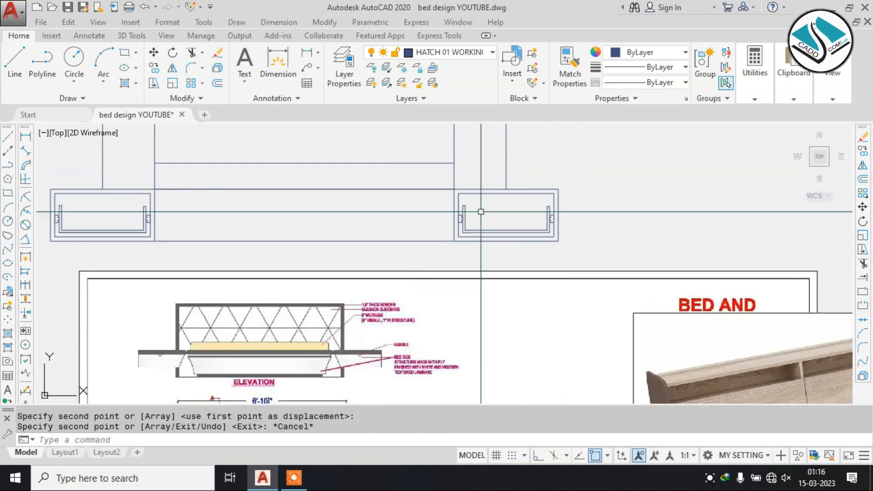
Examine the reference sectional elevation for the parts still missing from the bed section.
scroll(480, 211, down, 2)
scroll(302, 312, up, 5)
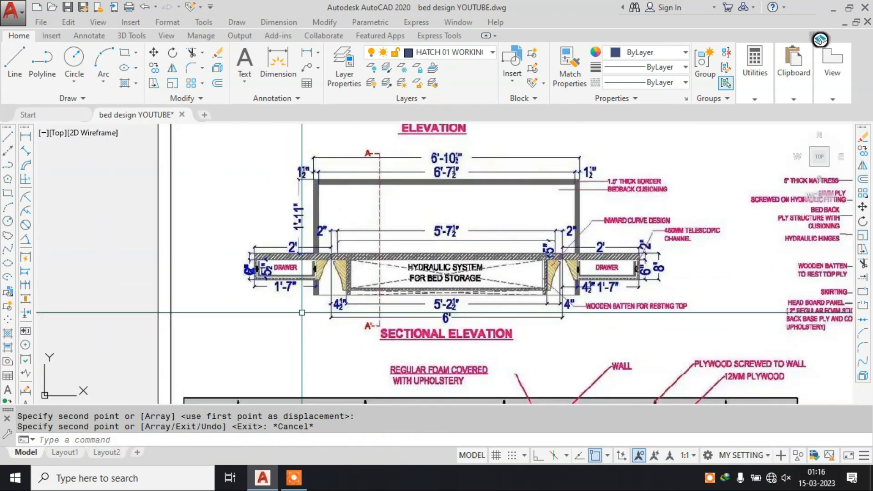
scroll(306, 292, down, 4)
mouse_move(337, 280)
middle_down()
mouse_move(330, 382)
mouse_move(329, 300)
middle_up()
scroll(331, 297, up, 6)
scroll(329, 297, up, 2)
scroll(342, 297, down, 6)
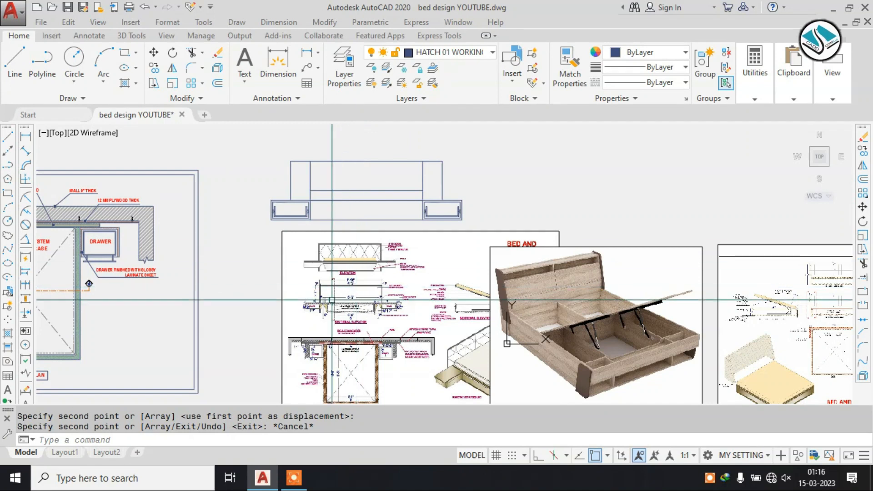
scroll(332, 300, up, 8)
scroll(359, 305, down, 6)
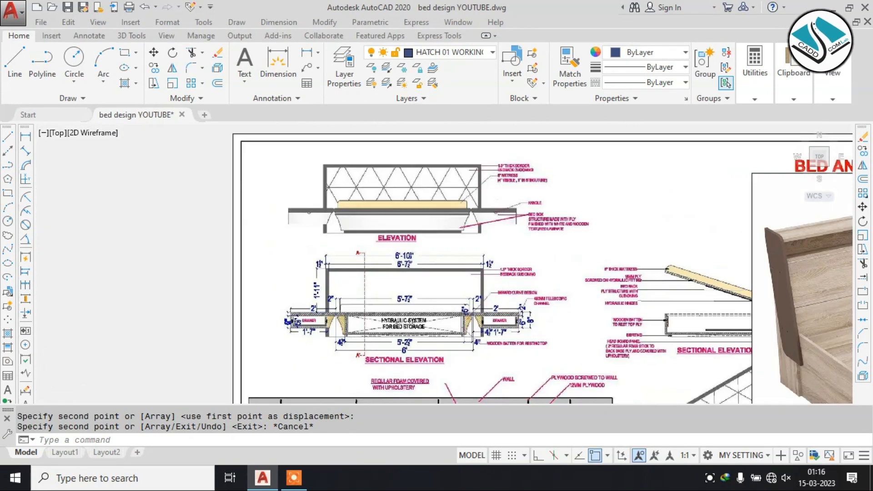
Examine the mattress and bed box in the reference elevation and sectional elevation against the drafted bed section.
scroll(337, 145, up, 4)
middle_drag(333, 146, 305, 254)
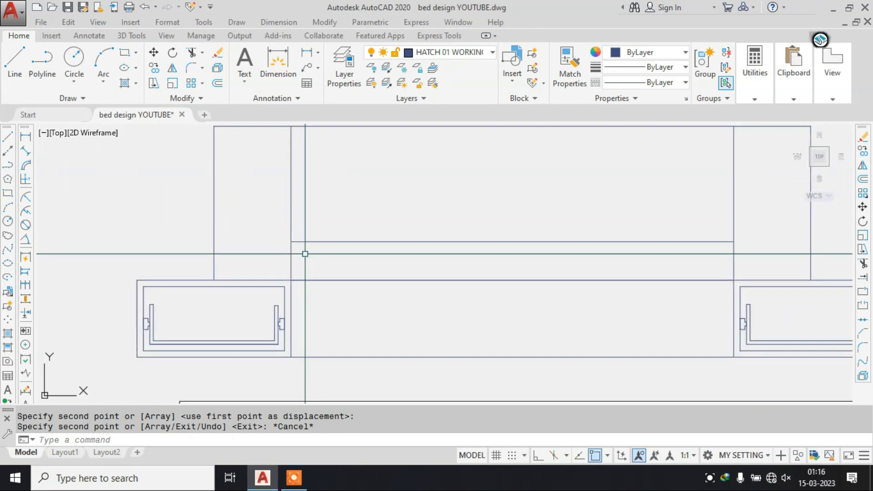
scroll(314, 211, down, 4)
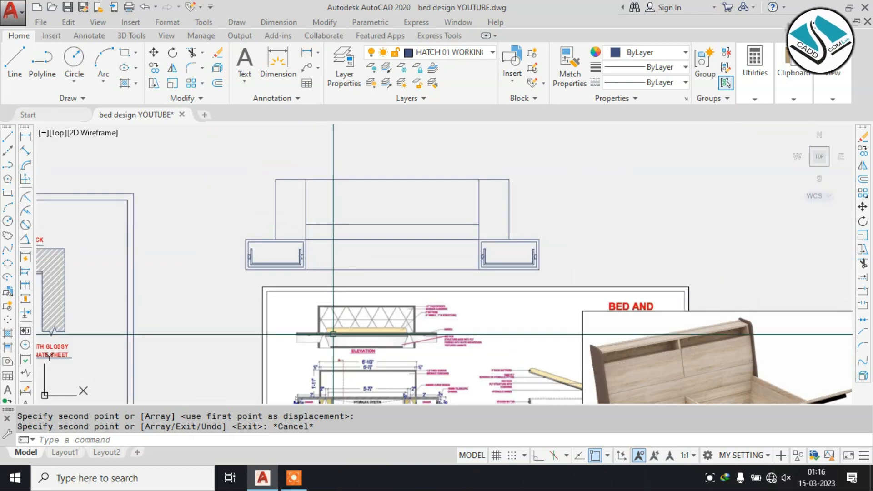
middle_drag(322, 364, 321, 268)
scroll(314, 278, up, 6)
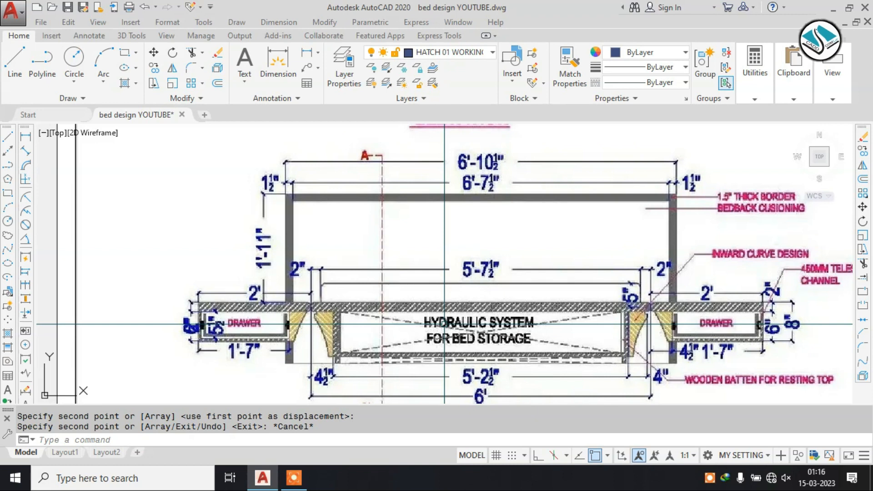
scroll(444, 325, down, 6)
scroll(394, 246, up, 6)
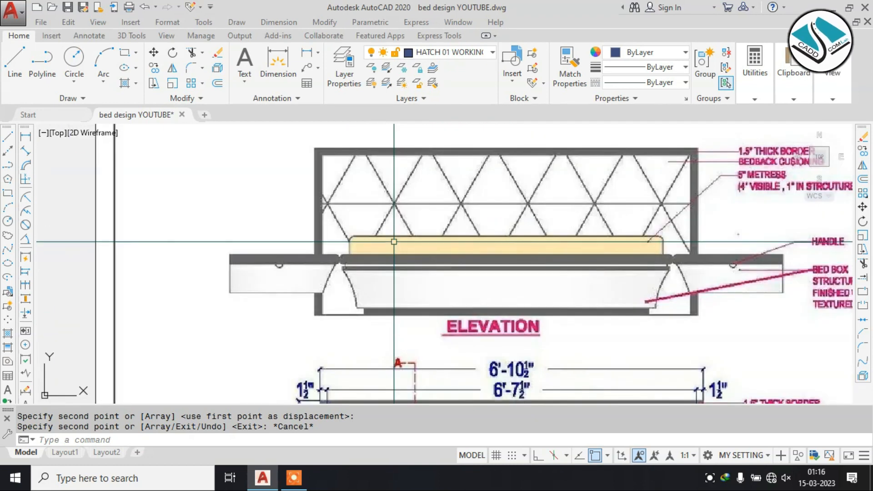
scroll(394, 198, down, 2)
middle_drag(392, 145, 359, 340)
middle_drag(330, 198, 317, 257)
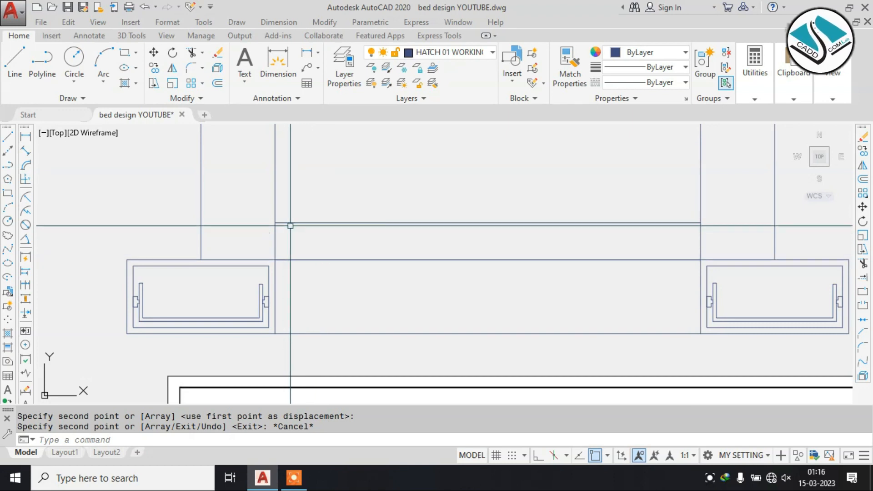
key(Return)
text(6)
key(Return)
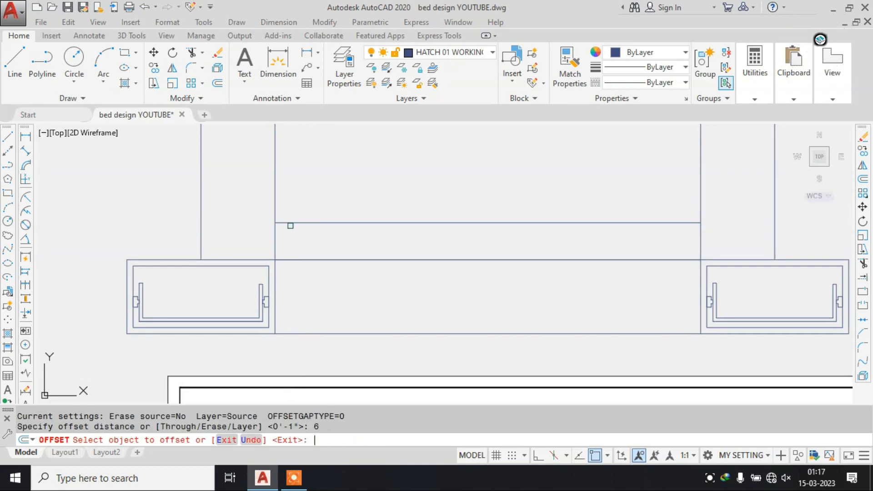
click(275, 205)
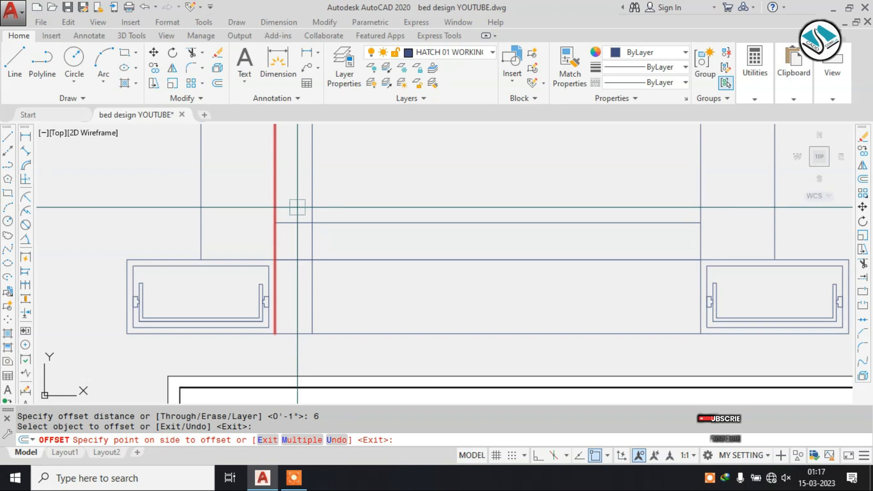
key(Escape)
Offset the two vertical bed side lines 4 inches inward to set the ends of the mattress.
text(o)
key(Return)
text(4)
key(Return)
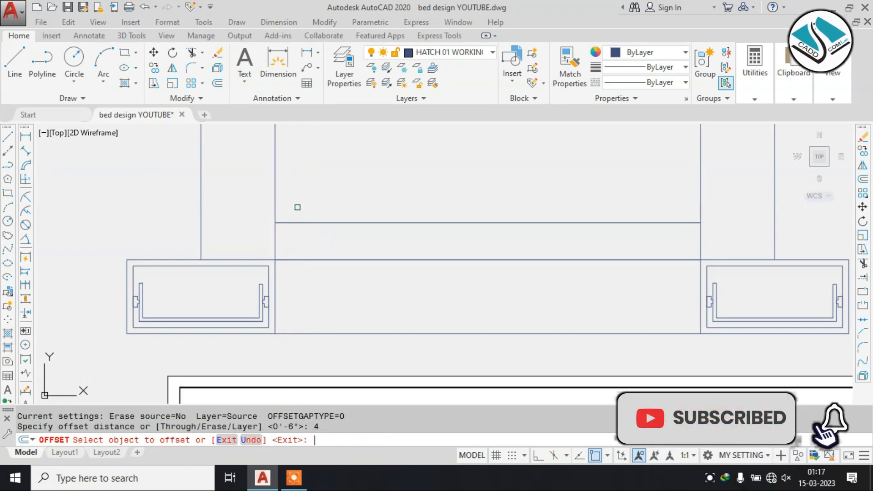
click(276, 202)
click(297, 200)
click(702, 191)
click(624, 192)
key(Escape)
Trim the offset lines and the mattress top line so only the mattress rectangle remains above the bed top.
text(Tr)
key(Return)
key(Return)
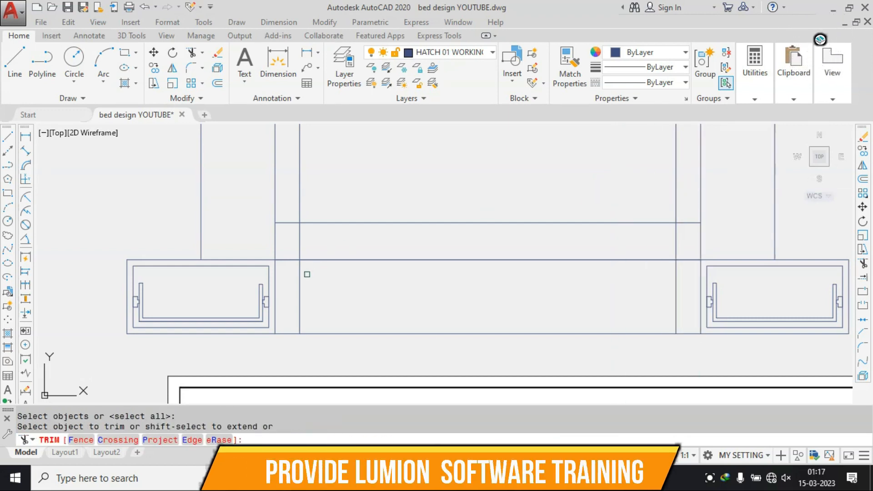
click(299, 277)
click(298, 243)
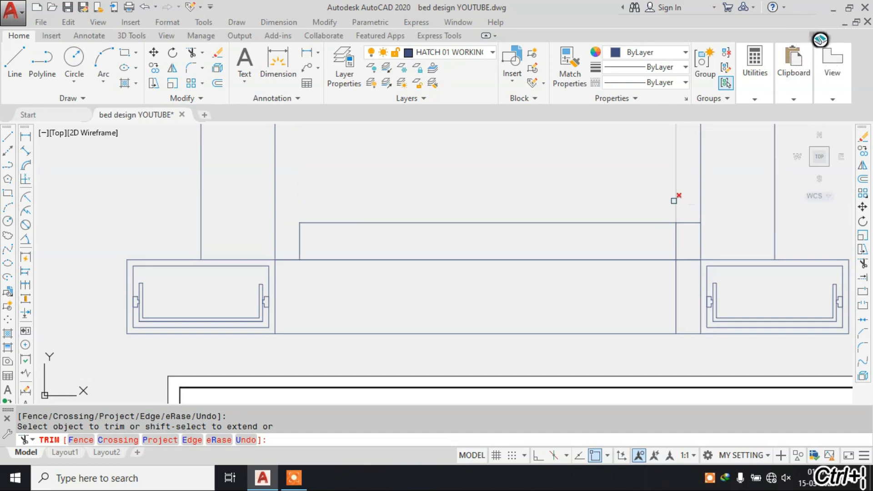
click(674, 201)
click(690, 224)
click(678, 277)
key(Escape)
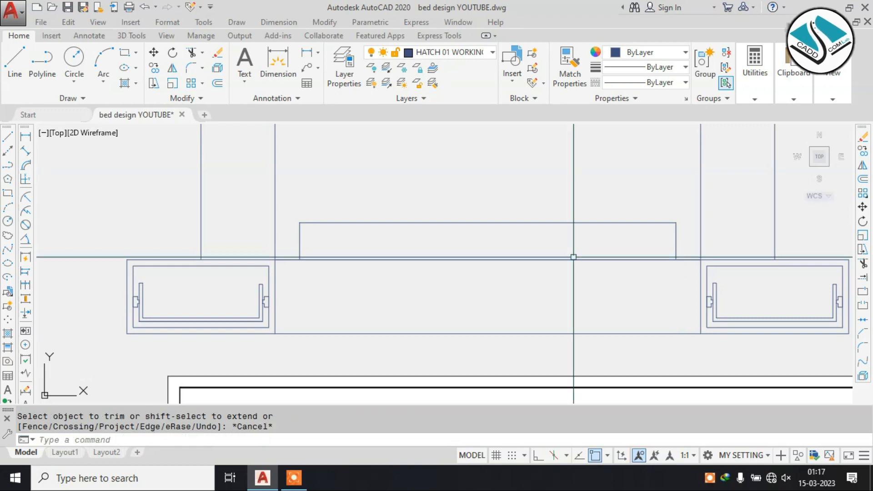
Fillet both upper corners of the mattress outline with a 2-inch radius.
text(F)
key(Return)
text(R)
key(Return)
text(2)
key(Return)
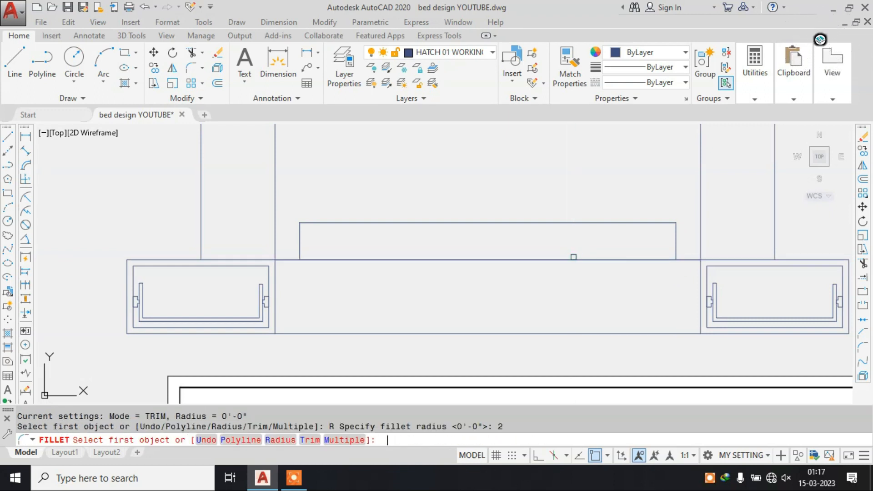
click(306, 224)
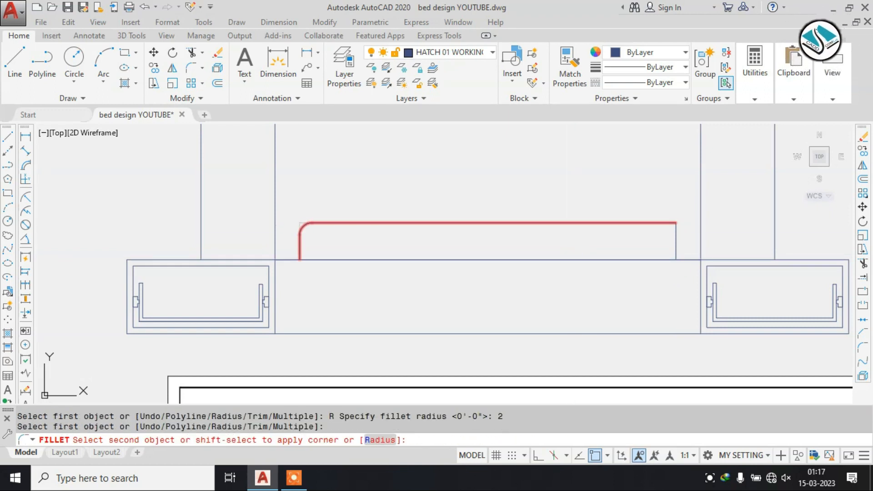
click(300, 241)
key(Return)
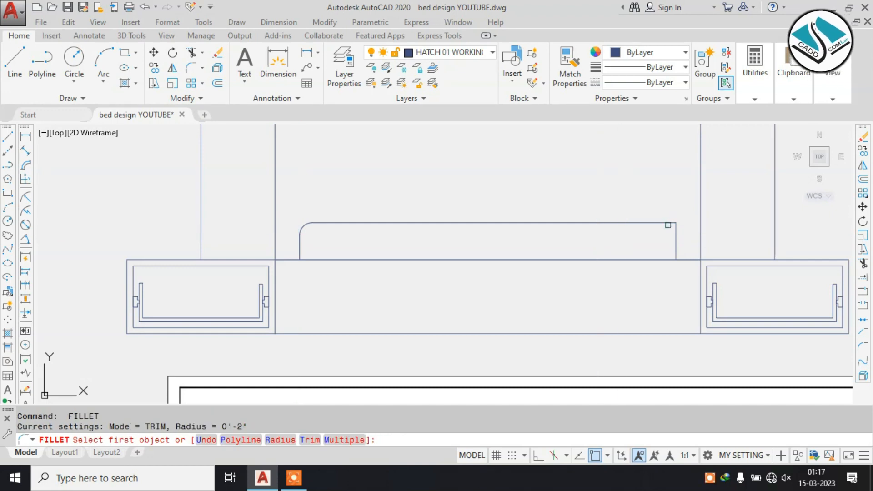
click(670, 224)
click(675, 236)
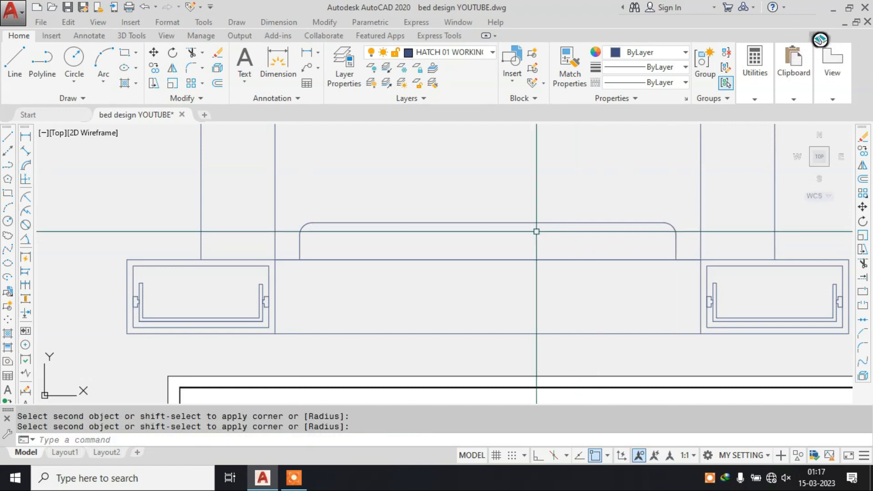
Compare the bed section with the reference sheet's elevations and the photo of the hydraulic bed.
scroll(524, 233, down, 4)
key(Escape)
scroll(515, 278, down, 2)
middle_drag(514, 278, 490, 232)
scroll(485, 235, up, 2)
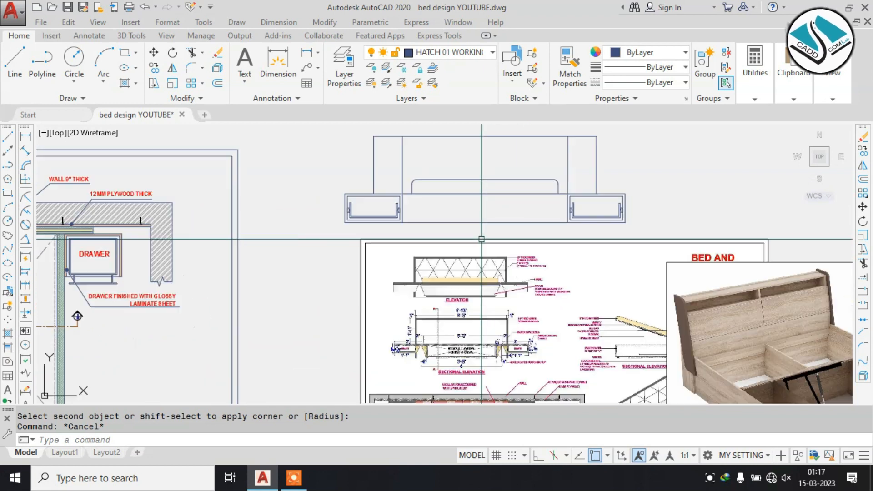
scroll(438, 359, up, 4)
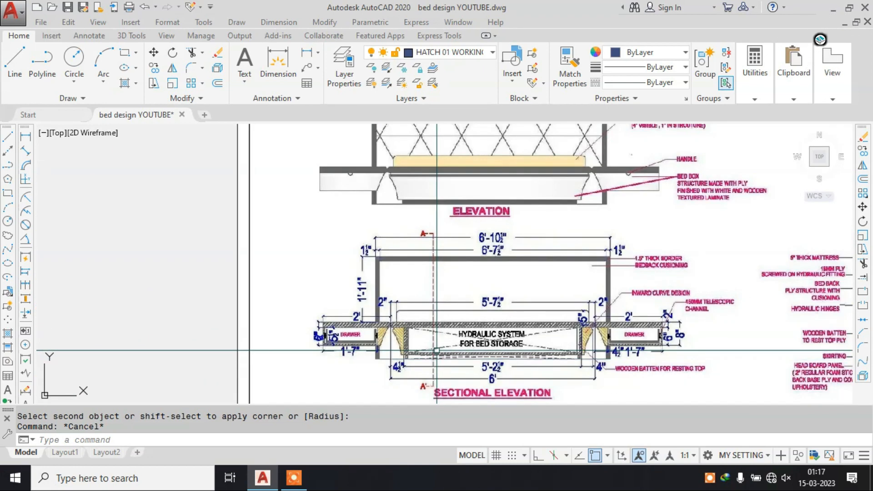
scroll(434, 339, down, 6)
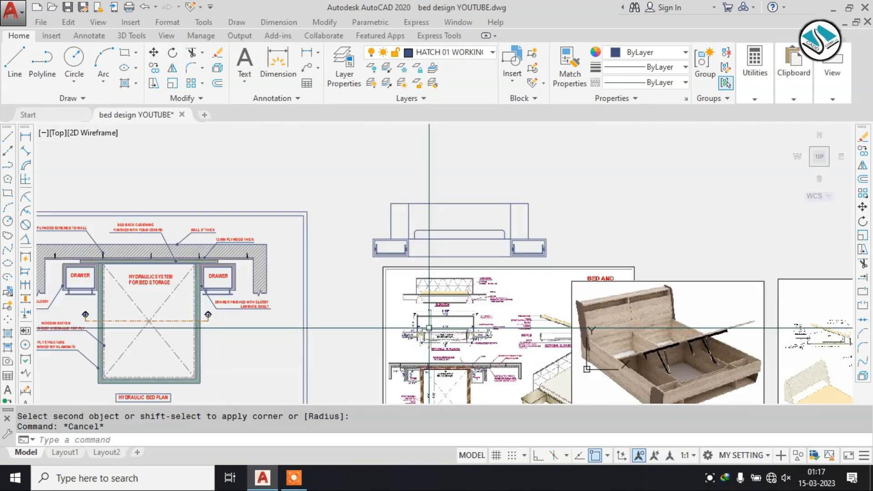
scroll(577, 311, up, 2)
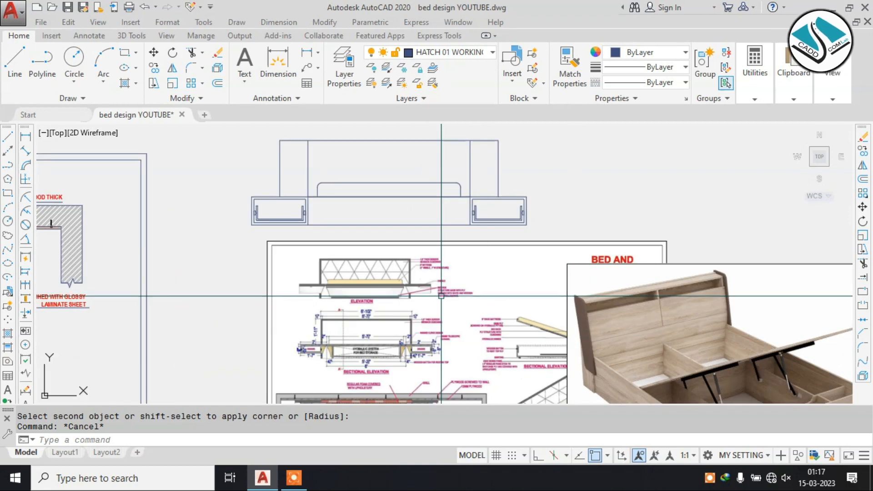
middle_drag(618, 309, 461, 237)
scroll(457, 233, up, 3)
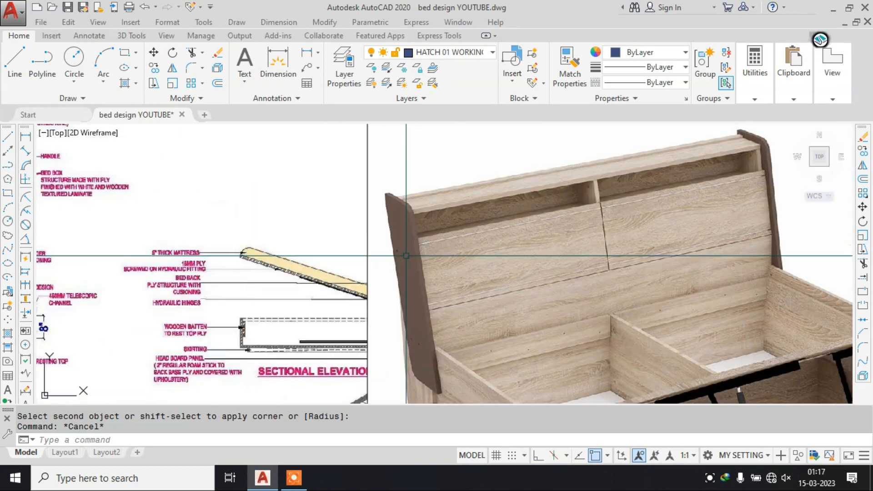
scroll(510, 232, down, 4)
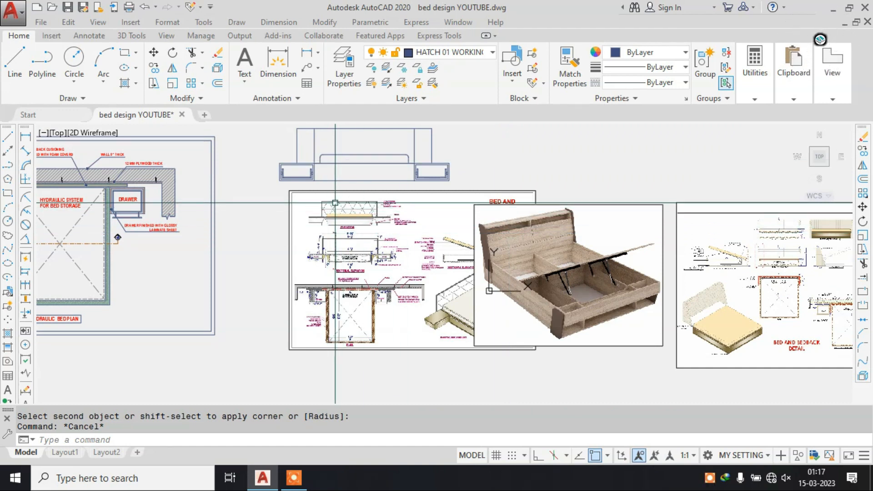
Try to erase the entire left vertical bed side line that crosses the headboard.
scroll(304, 145, up, 4)
middle_drag(319, 156, 312, 223)
drag(333, 200, 312, 204)
text(e)
key(Return)
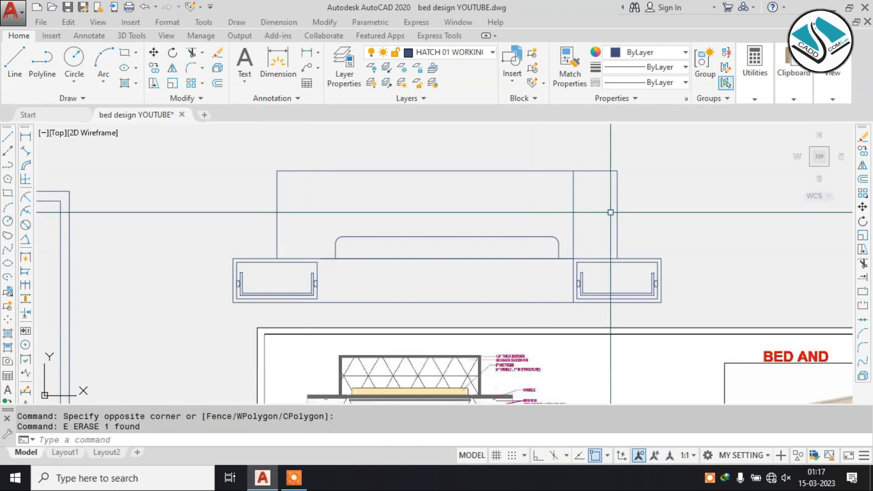
key(ctrl+z)
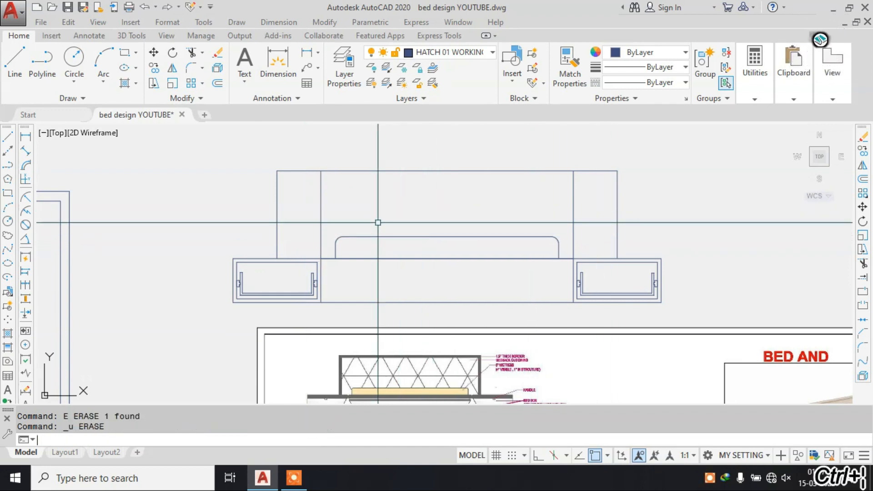
Trim the two vertical bed side lines inside the headboard, keeping only their portions below the bed top.
key(Return)
key(Return)
click(334, 210)
click(316, 216)
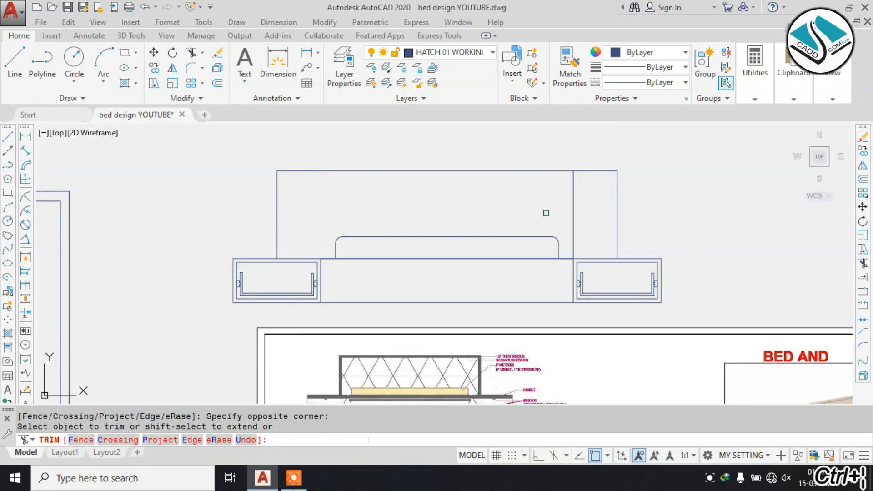
click(585, 206)
click(532, 217)
key(Escape)
Examine the headboard's border thickness in the reference sectional elevation.
scroll(429, 173, down, 2)
scroll(407, 225, up, 2)
scroll(406, 226, down, 5)
scroll(407, 289, up, 5)
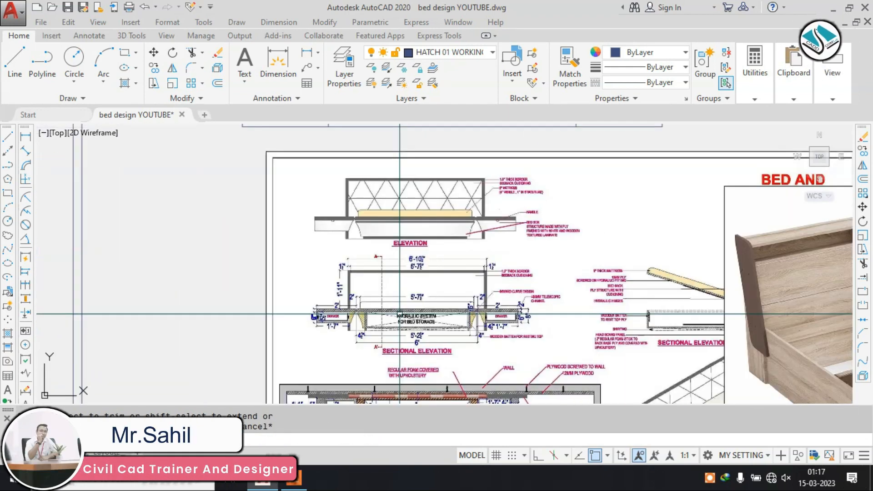
scroll(350, 295, up, 4)
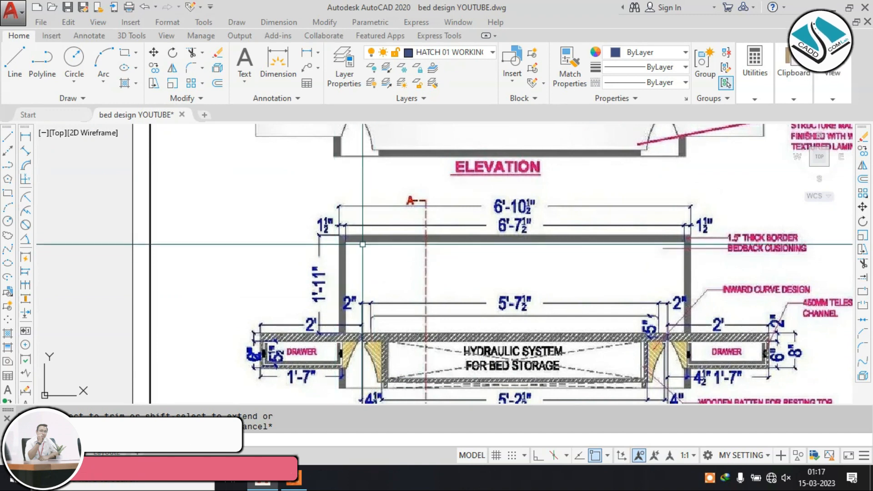
scroll(376, 278, down, 4)
scroll(367, 183, down, 4)
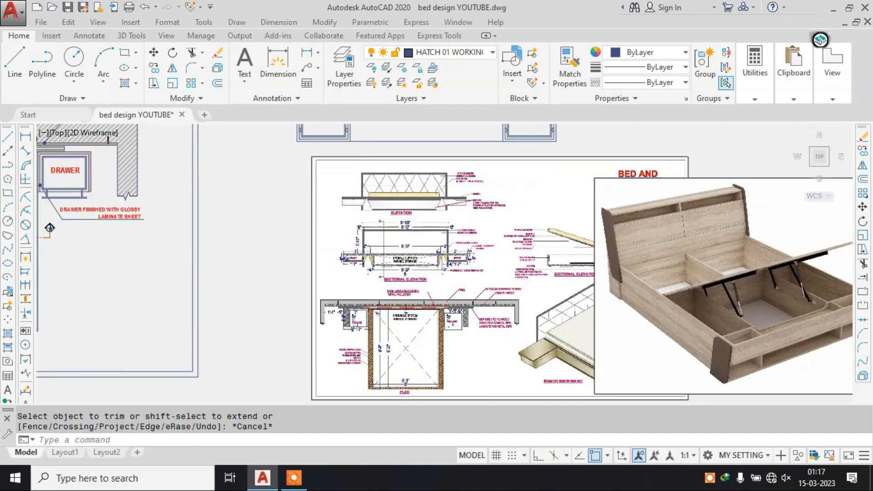
middle_drag(365, 181, 363, 306)
scroll(367, 247, up, 4)
key(Escape)
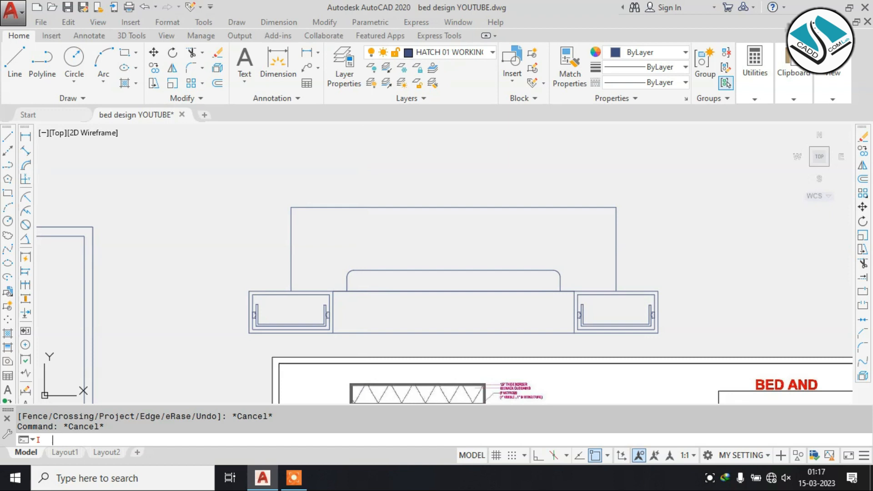
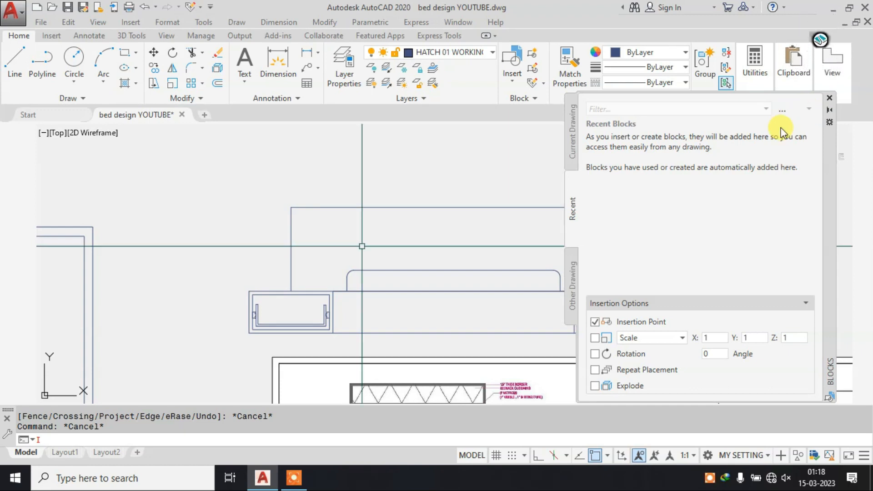
Try to offset the headboard's left edge 1.2 inches inward.
key(Return)
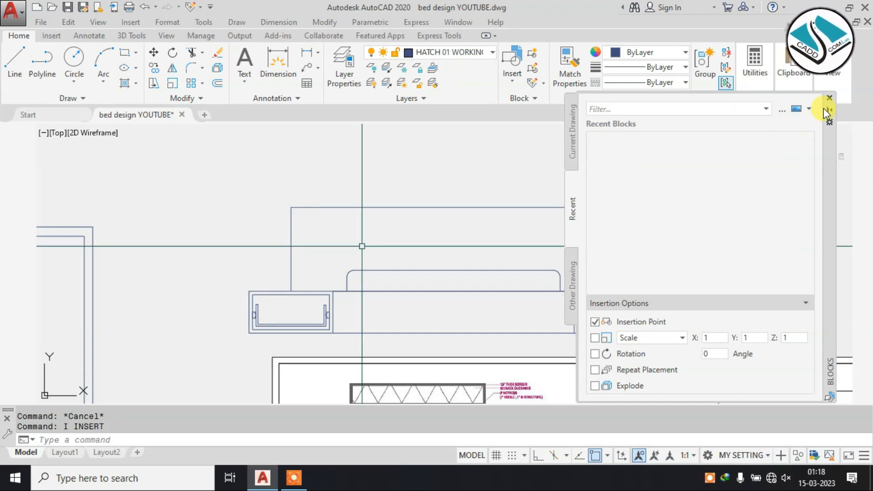
click(829, 98)
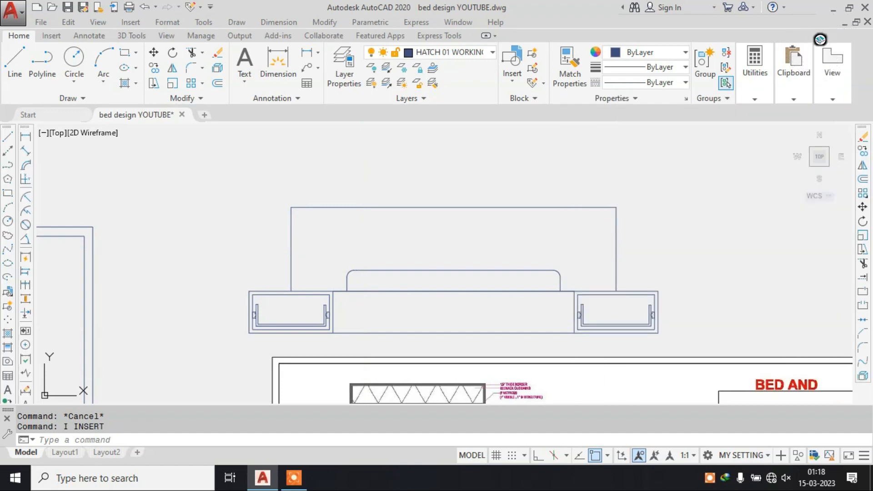
text(o)
key(Return)
text(1.2)
key(Return)
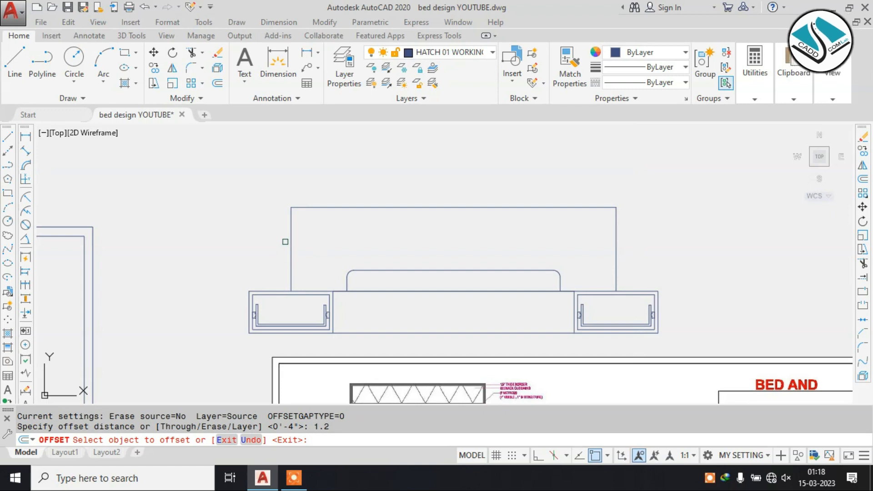
click(291, 242)
click(345, 216)
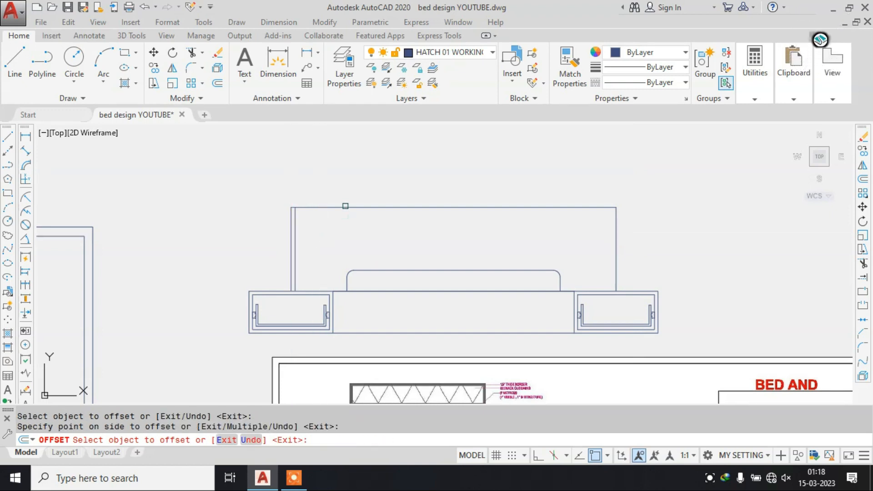
key(Escape)
Offset the headboard's left, top and right edges 1.5 inches inward to form its border.
text(o)
key(Return)
text(1.5)
key(Return)
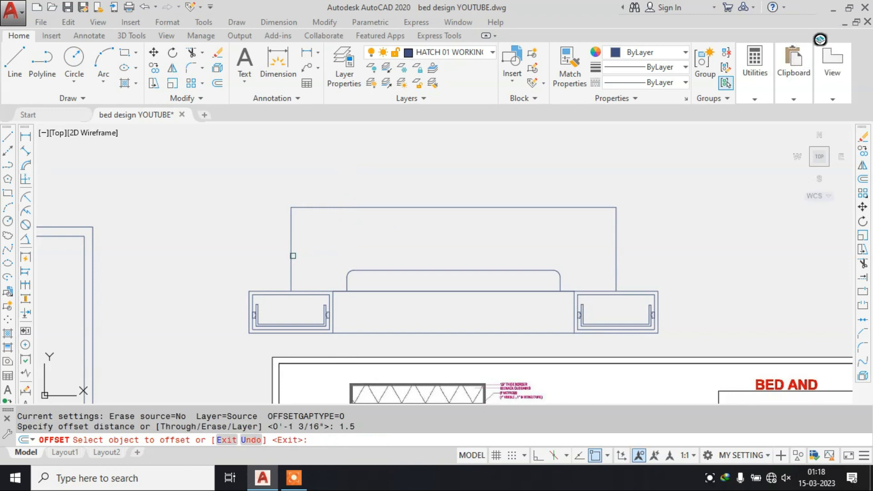
click(292, 255)
click(322, 252)
click(351, 208)
click(582, 251)
click(613, 257)
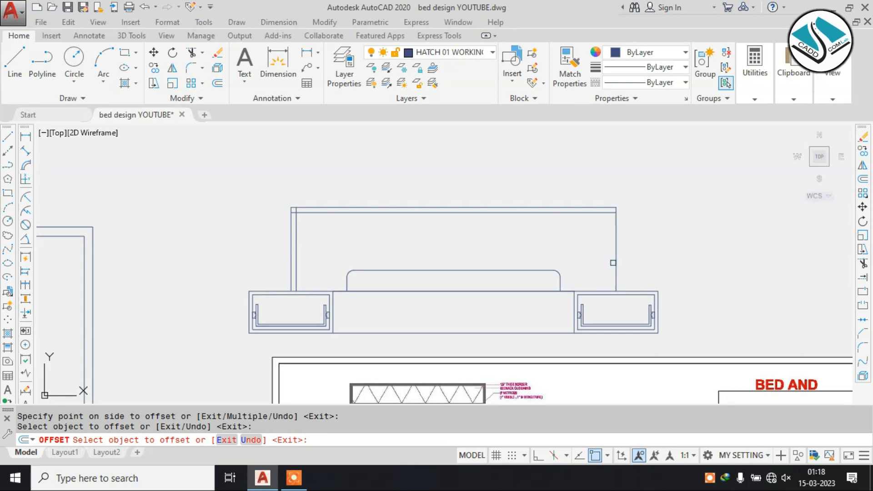
click(614, 267)
click(583, 262)
key(Escape)
Trim the overlapping border lines at the headboard's two upper corners.
text(TR)
scroll(306, 215, up, 4)
click(236, 205)
click(246, 191)
scroll(241, 181, down, 3)
scroll(715, 175, up, 4)
click(719, 195)
click(717, 205)
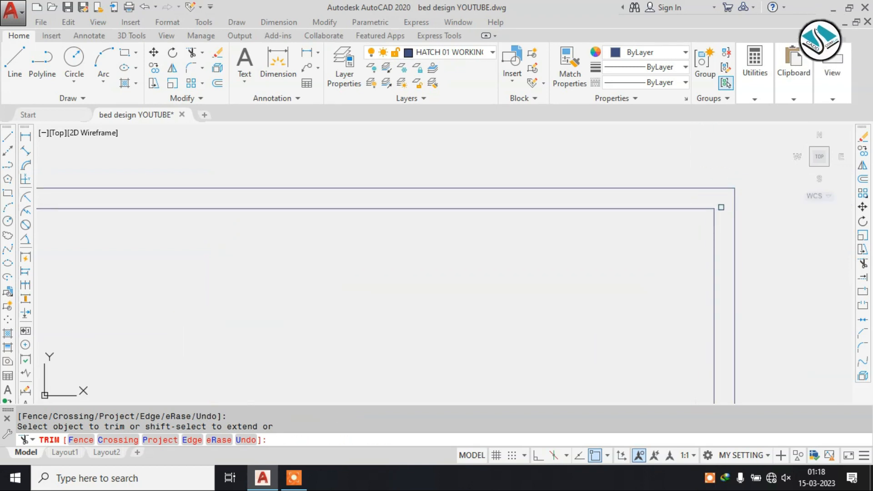
scroll(721, 208, down, 5)
key(Escape)
Examine the bed box thickness and dimensions in the reference elevation and sectional elevation.
scroll(600, 340, down, 3)
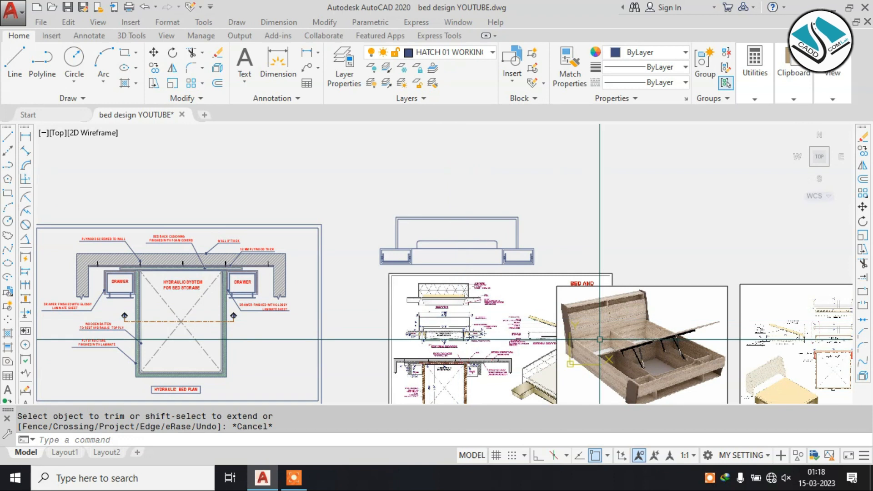
scroll(430, 321, up, 3)
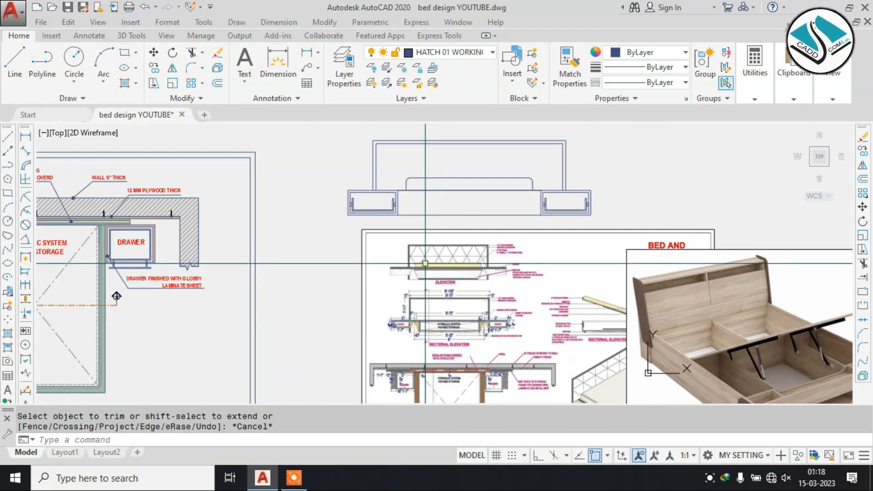
scroll(422, 254, up, 2)
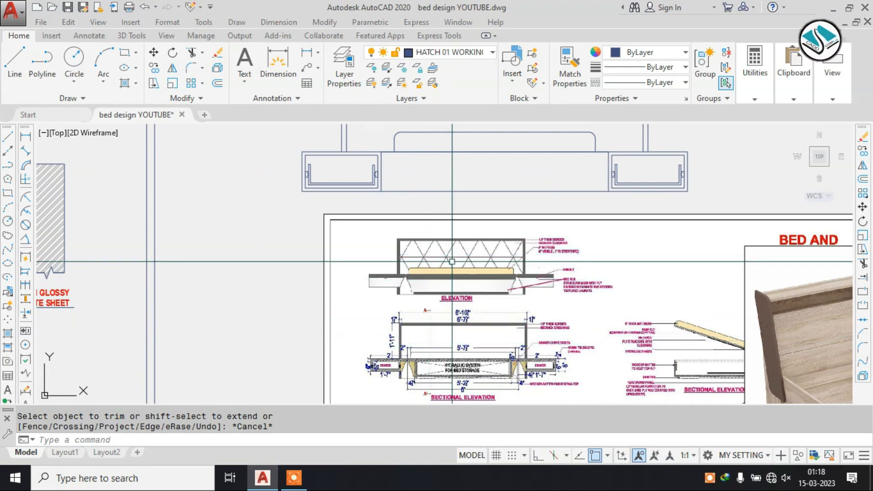
scroll(452, 355, up, 2)
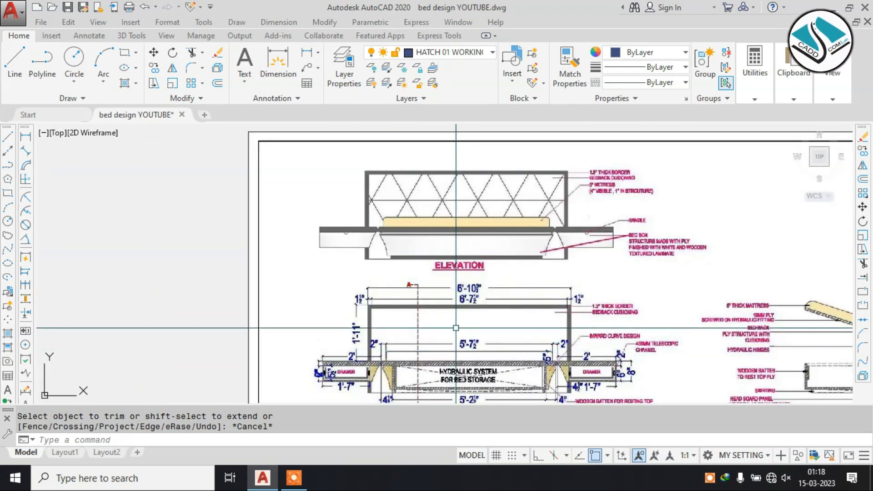
scroll(456, 328, down, 2)
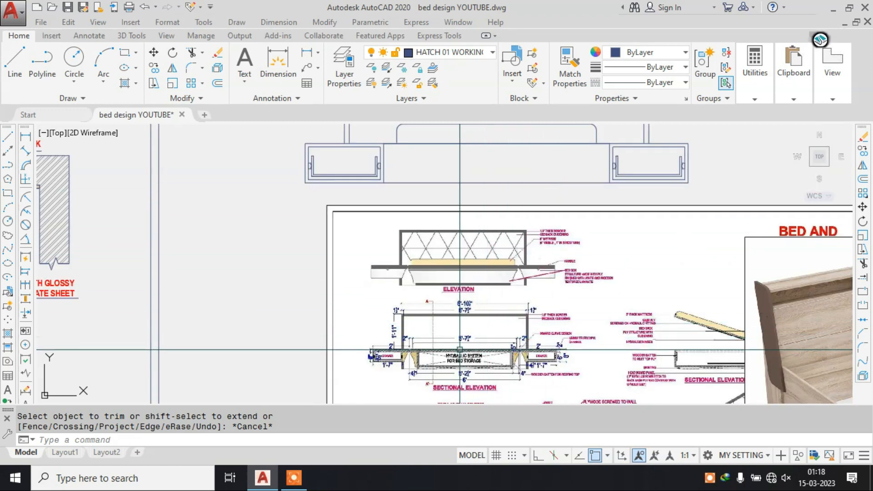
scroll(421, 370, up, 2)
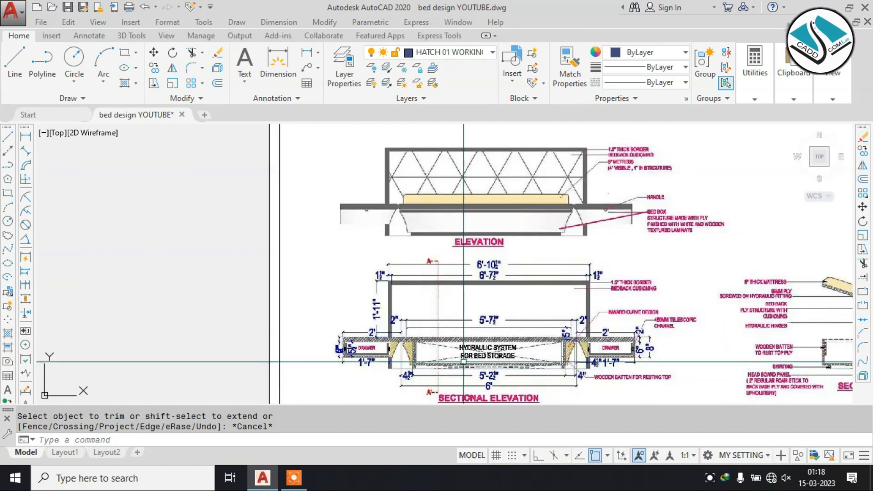
scroll(531, 364, up, 2)
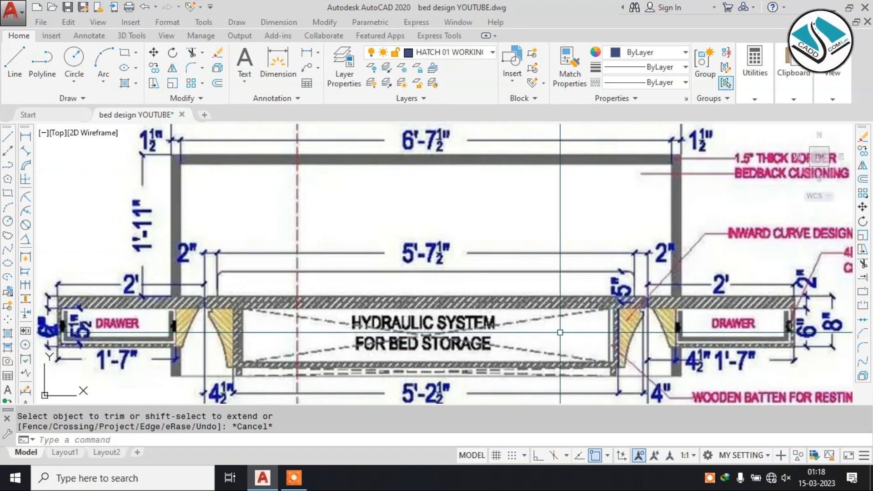
scroll(537, 301, down, 3)
Offset the top edge of the central bed box 2 inches inward.
middle_drag(413, 182, 425, 291)
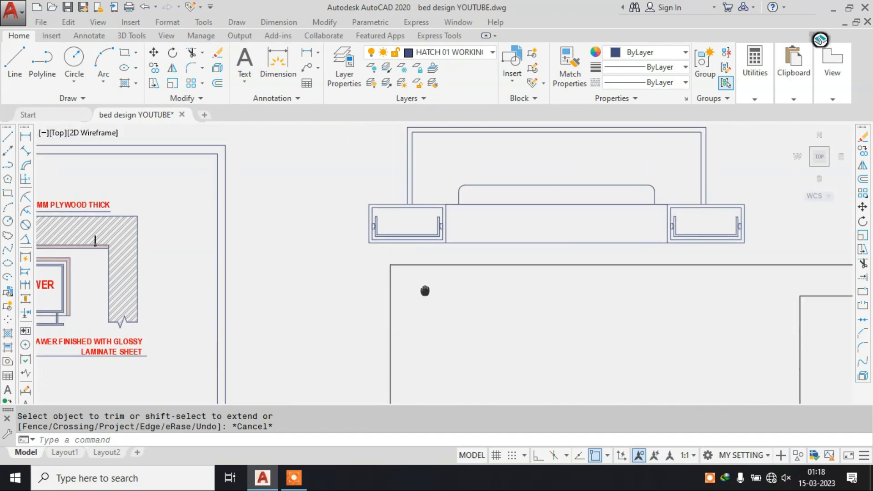
middle_drag(538, 218, 427, 233)
key(Escape)
key(Escape)
text(o)
key(Return)
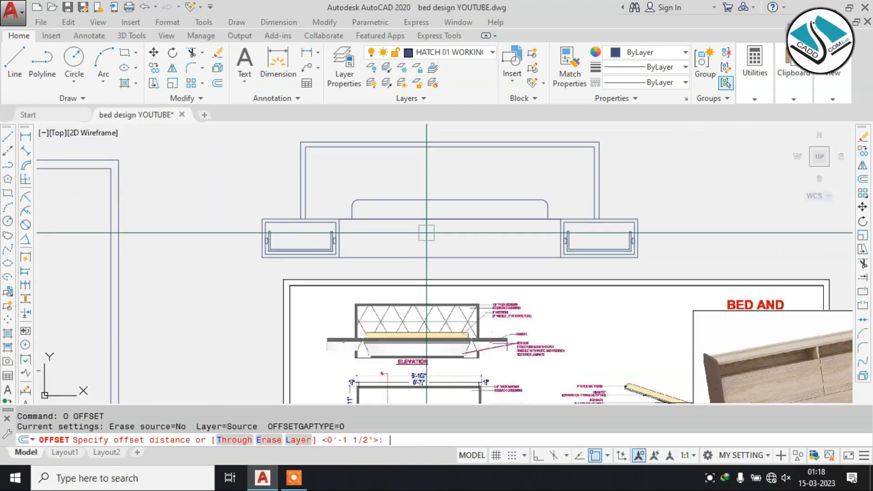
text(2)
key(Return)
scroll(404, 233, up, 4)
click(267, 197)
click(247, 222)
Offset the central bed box's left, bottom and right edges 2 inches inward.
click(247, 230)
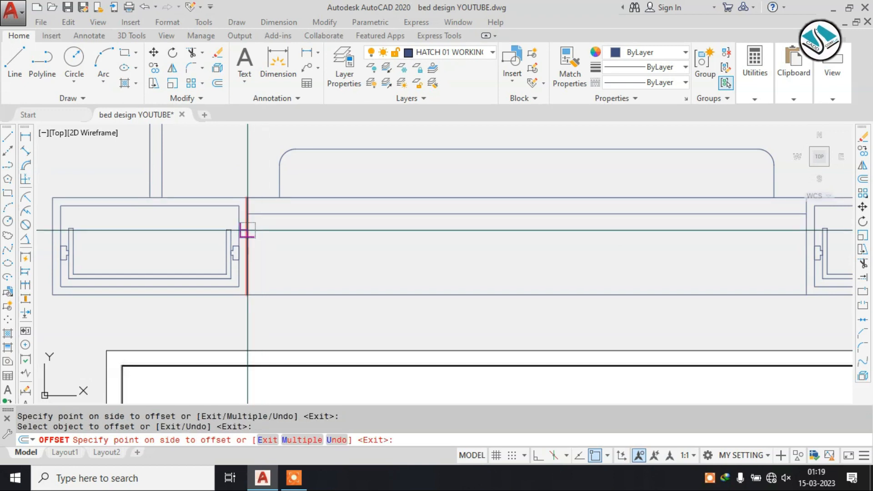
click(273, 251)
click(338, 262)
middle_drag(531, 238, 385, 246)
click(660, 229)
click(598, 238)
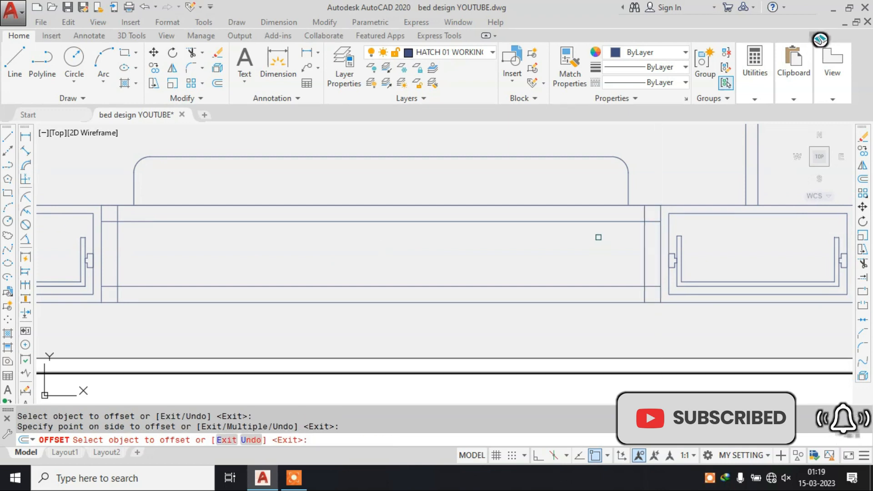
key(Escape)
Trim the overlapping offset line ends at the corners so a clean inner storage rectangle remains.
text(tr)
key(Return)
key(Return)
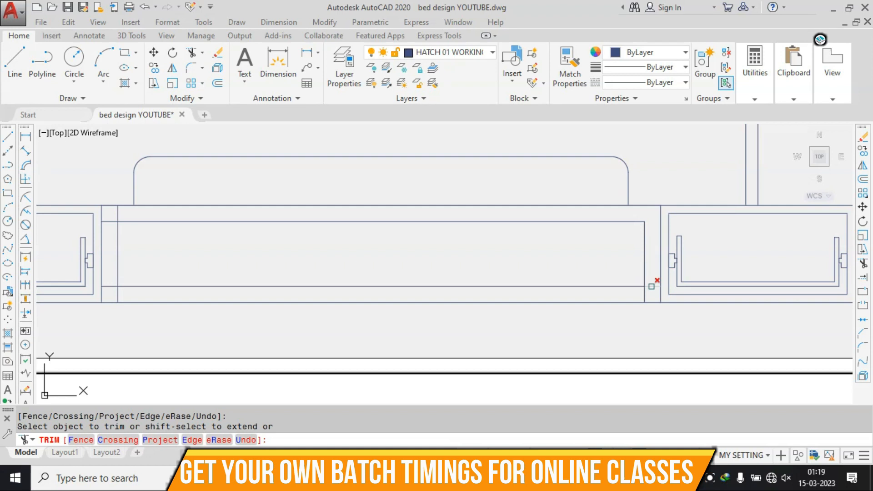
scroll(646, 250, down, 3)
click(645, 250)
scroll(308, 232, up, 3)
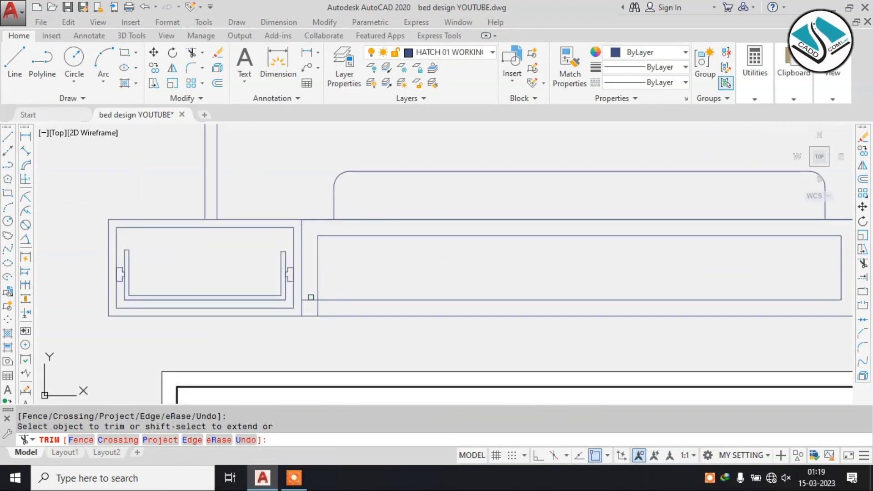
scroll(341, 264, down, 3)
key(Escape)
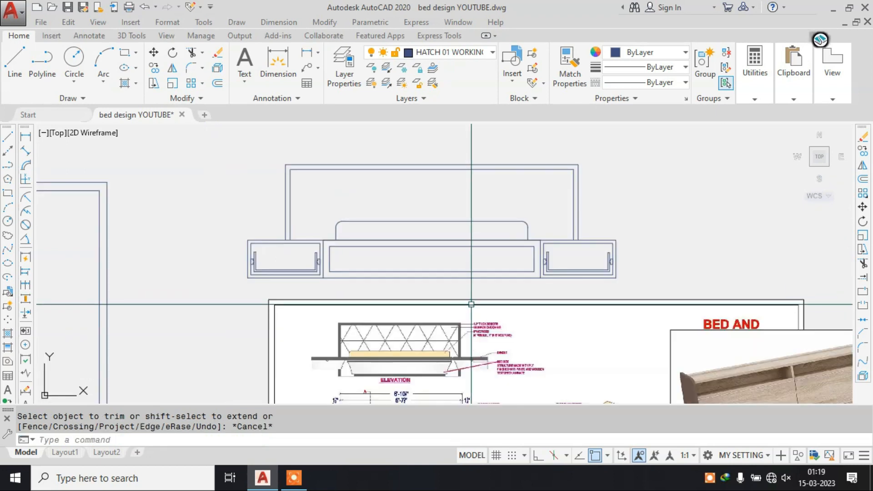
Examine the hydraulic storage box and its side battens in the reference sectional elevation.
mouse_move(551, 303)
middle_down()
mouse_move(523, 249)
mouse_move(503, 131)
middle_up()
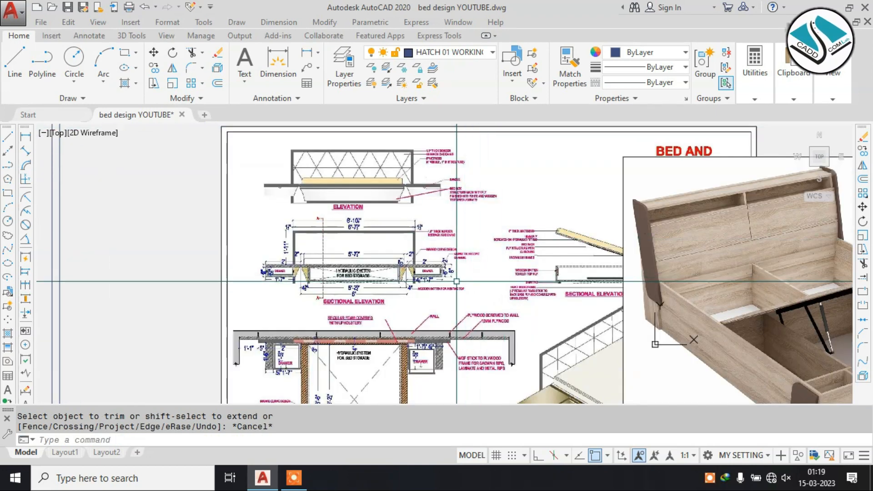
scroll(385, 266, up, 4)
scroll(455, 276, up, 2)
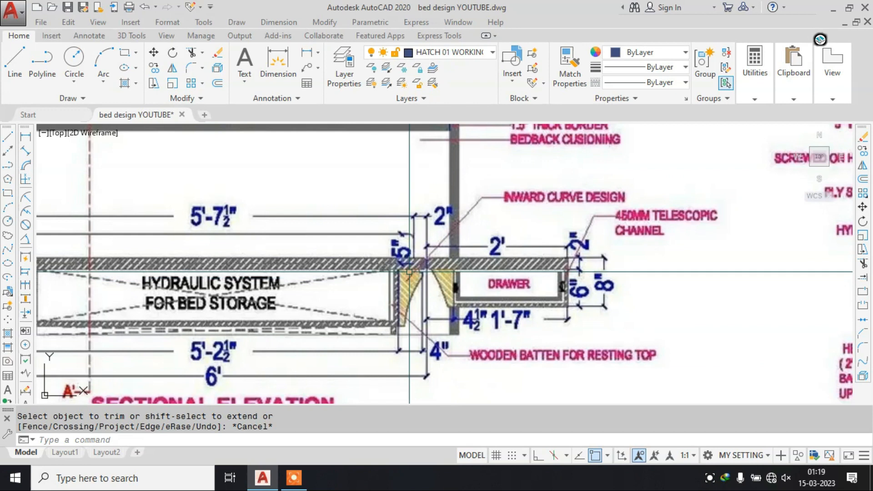
scroll(439, 279, down, 2)
middle_drag(360, 291, 436, 298)
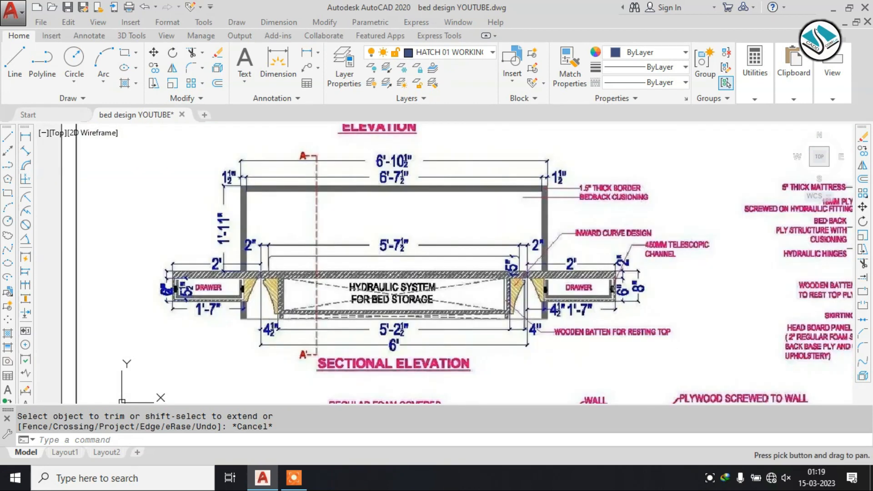
scroll(442, 298, down, 3)
scroll(445, 290, up, 2)
scroll(365, 306, up, 2)
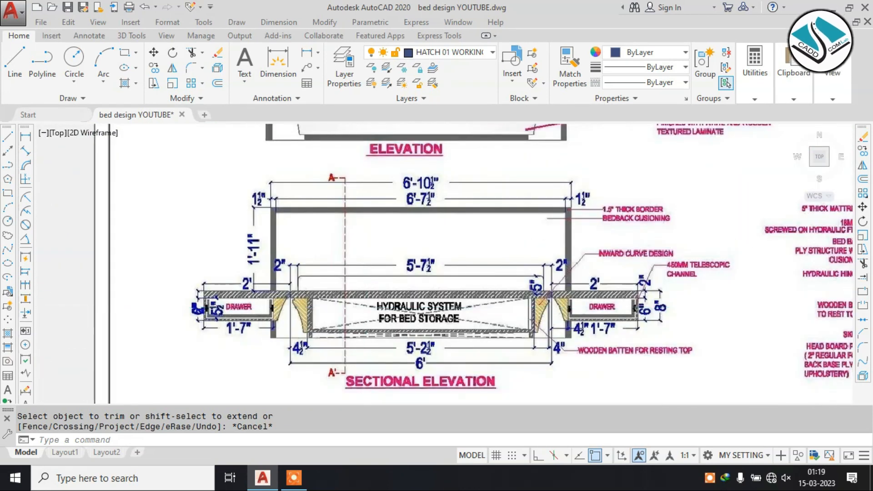
scroll(366, 306, down, 4)
Draw two crossing diagonal lines between opposite corners of the inner storage rectangle.
middle_drag(371, 217, 379, 276)
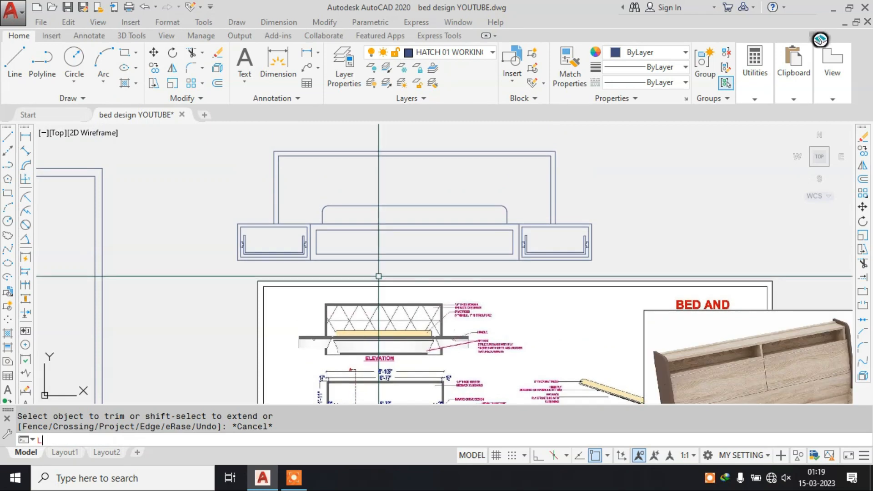
key(Return)
scroll(370, 260, up, 4)
click(235, 183)
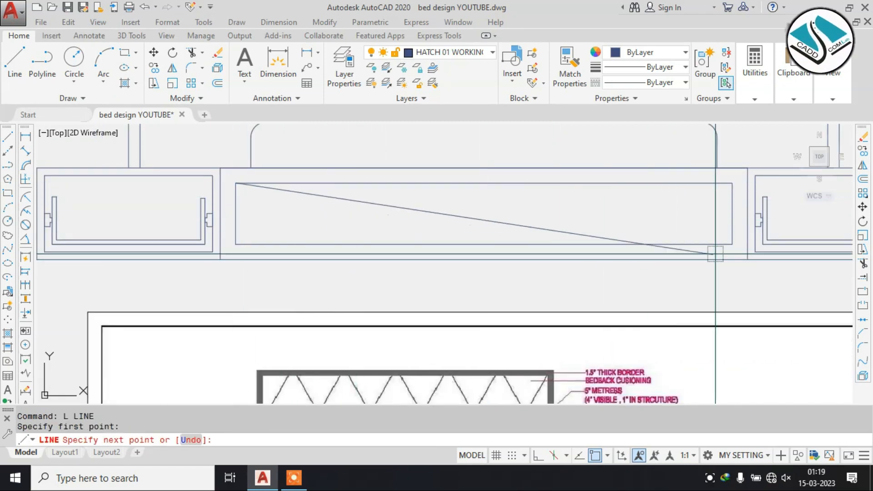
click(732, 244)
key(Escape)
key(Return)
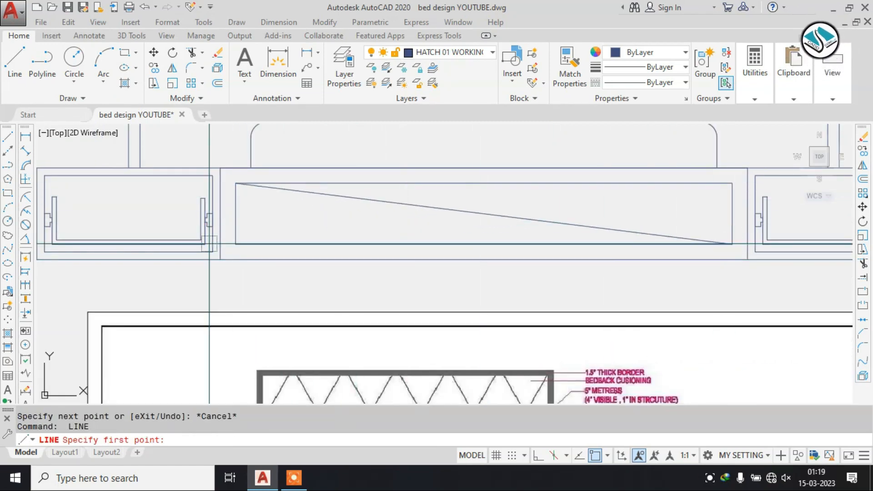
click(235, 244)
click(733, 181)
key(Escape)
Examine the hatching of the bed top, box sides and drawers in the reference sectional elevation.
scroll(435, 237, down, 4)
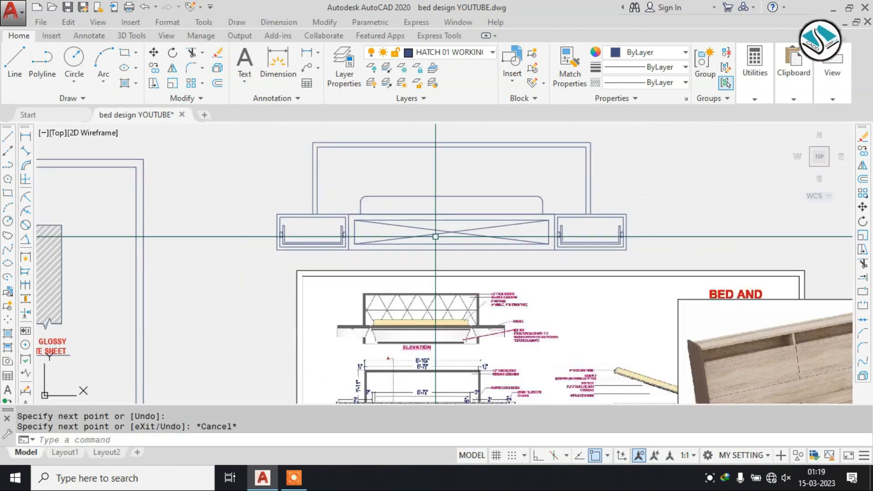
scroll(436, 236, down, 3)
scroll(311, 219, up, 8)
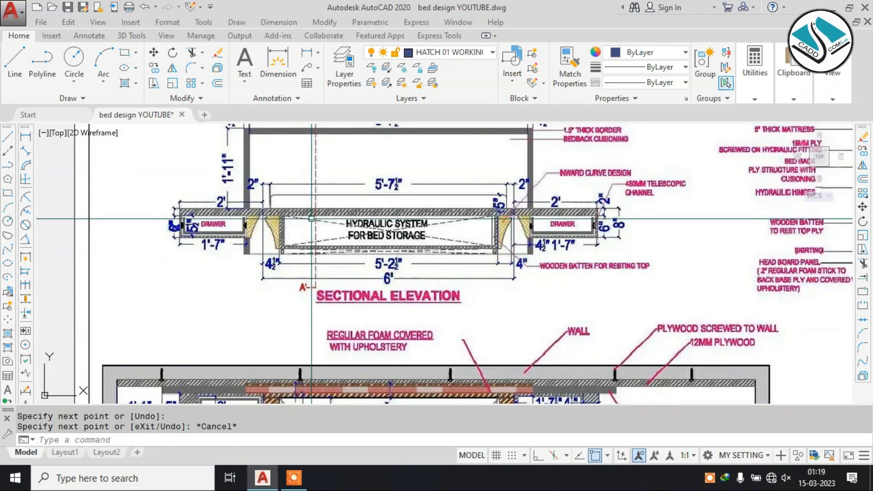
middle_drag(250, 184, 260, 222)
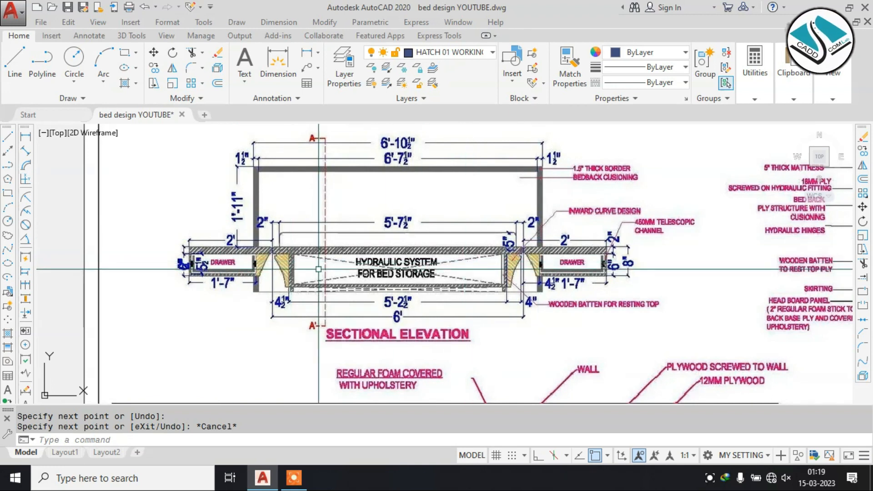
scroll(247, 265, up, 4)
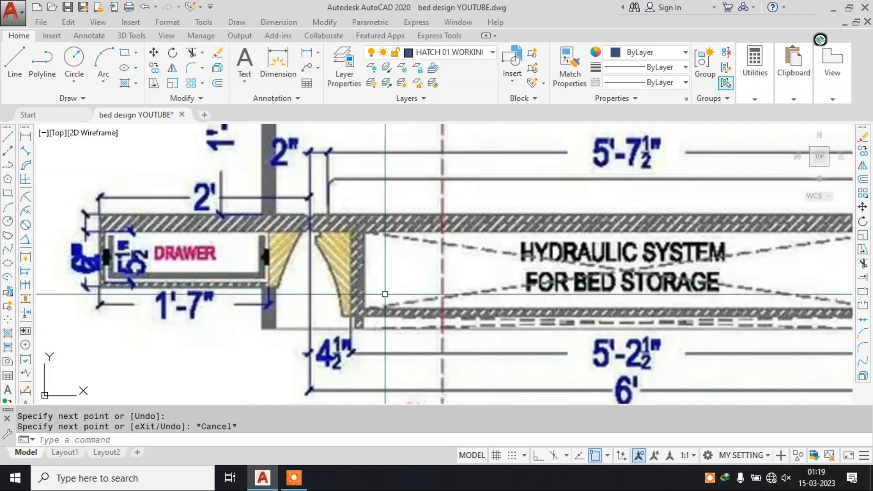
scroll(417, 185, down, 5)
mouse_move(505, 126)
middle_down()
mouse_move(427, 116)
mouse_move(364, 260)
middle_up()
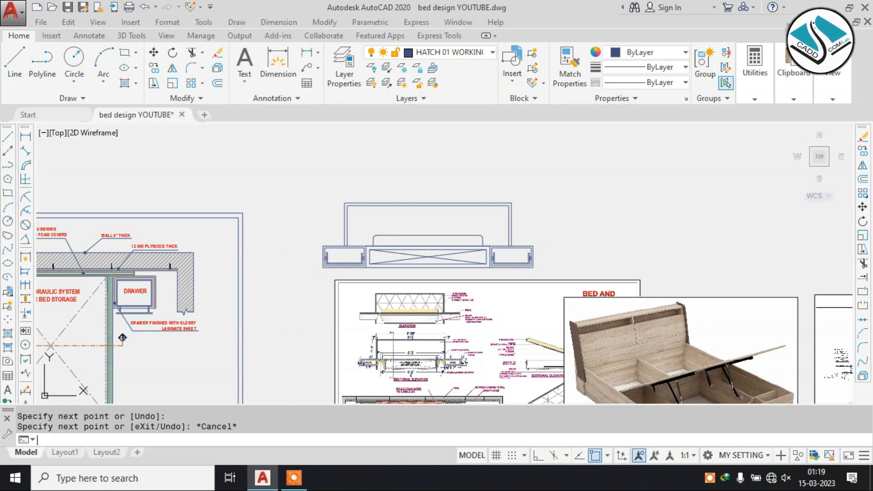
text(h)
key(Return)
scroll(389, 351, down, 2)
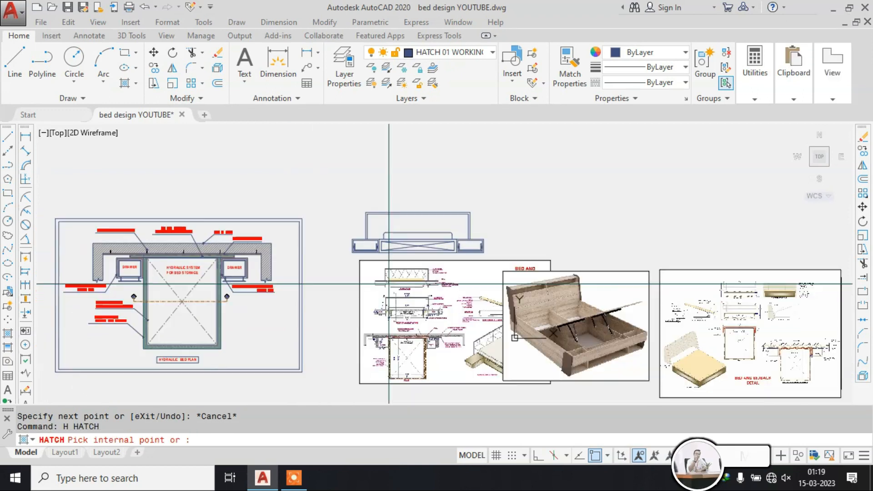
scroll(394, 337, up, 5)
scroll(392, 335, down, 4)
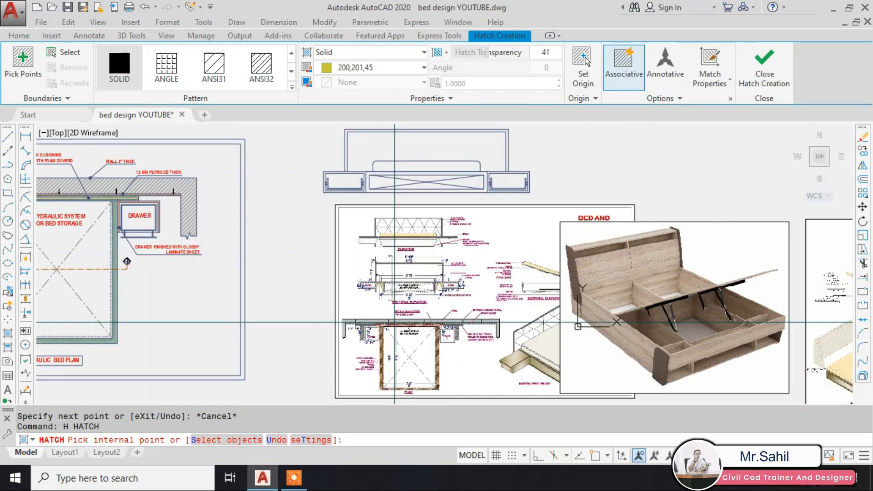
scroll(131, 188, up, 7)
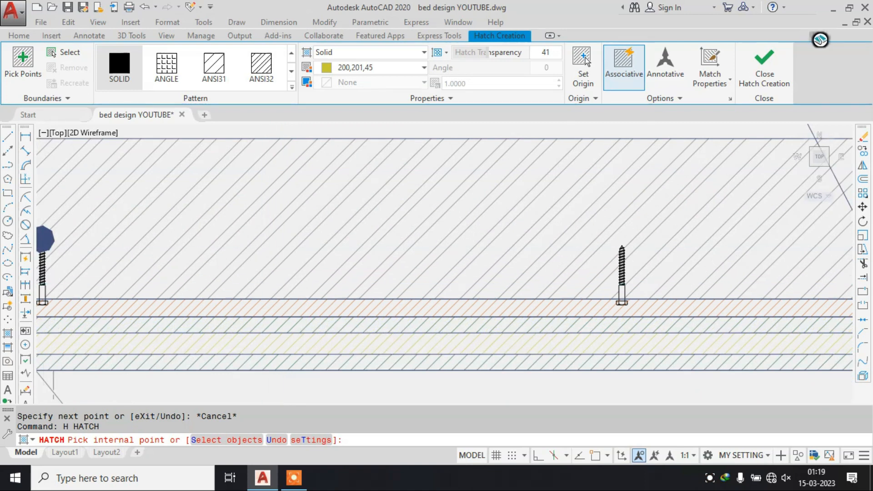
scroll(290, 246, down, 4)
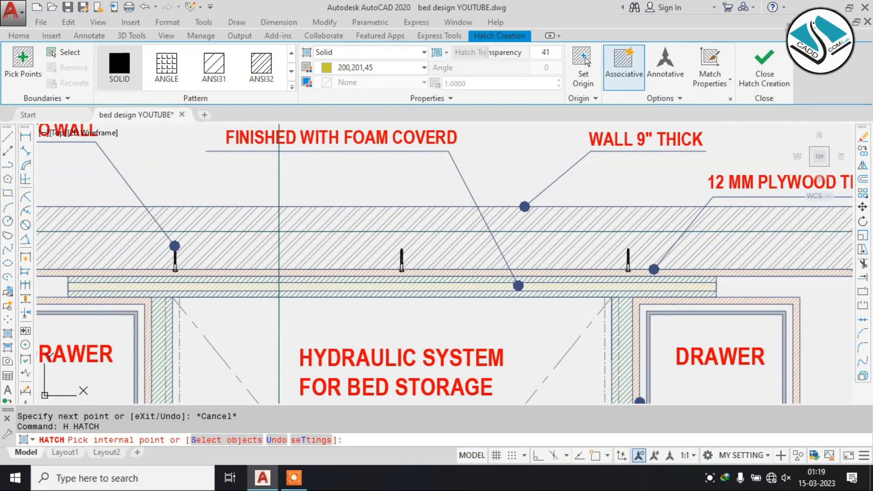
scroll(279, 232, down, 4)
scroll(180, 252, up, 7)
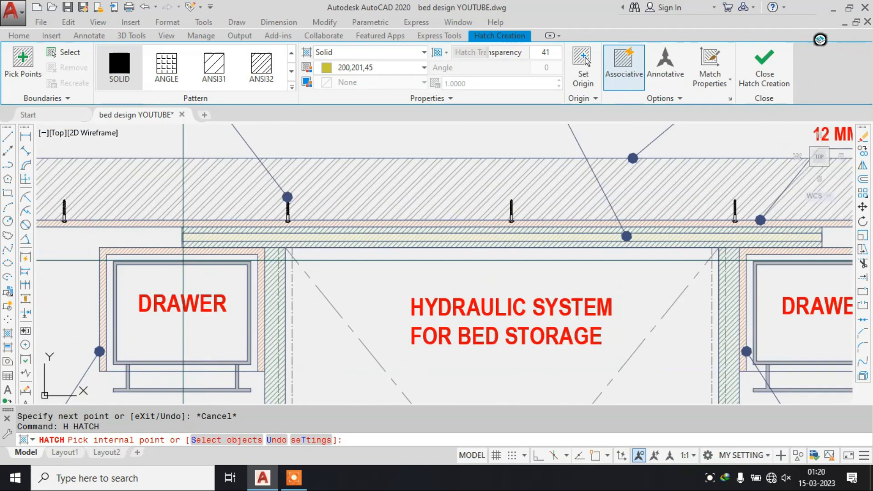
key(Escape)
Inspect the pattern, colour and scale of the hatch on the drawer casing in the bed plan.
click(181, 222)
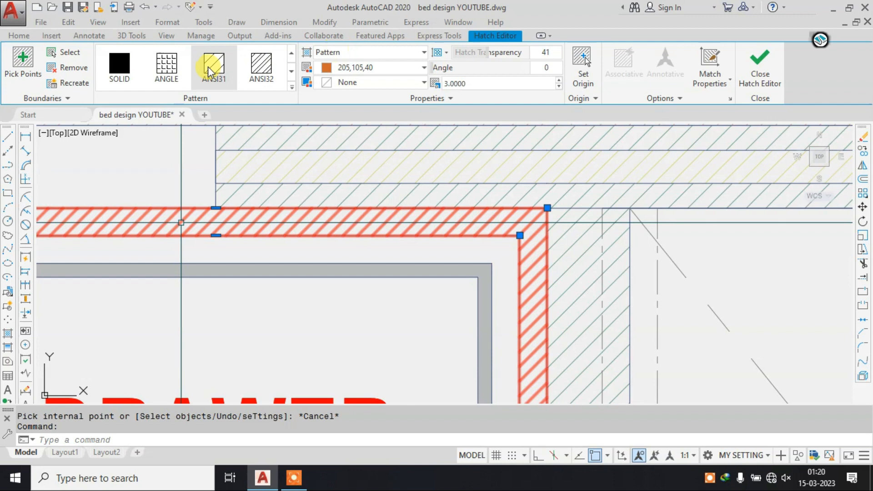
click(211, 71)
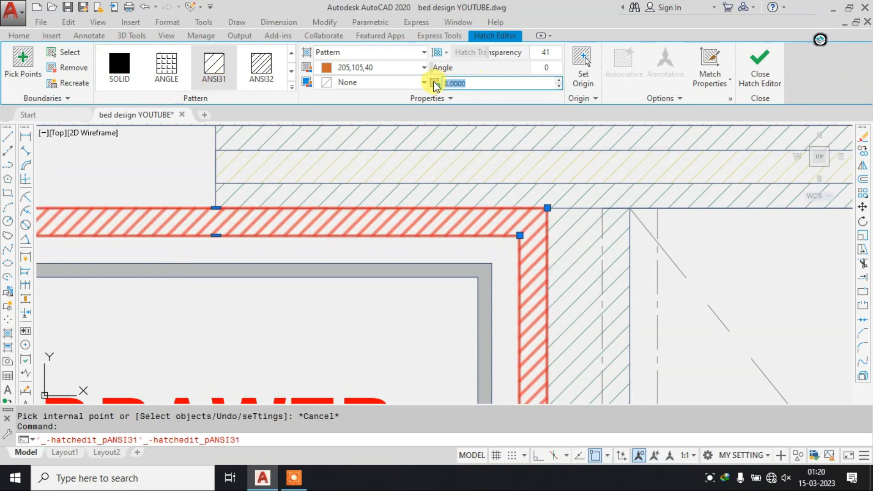
click(374, 68)
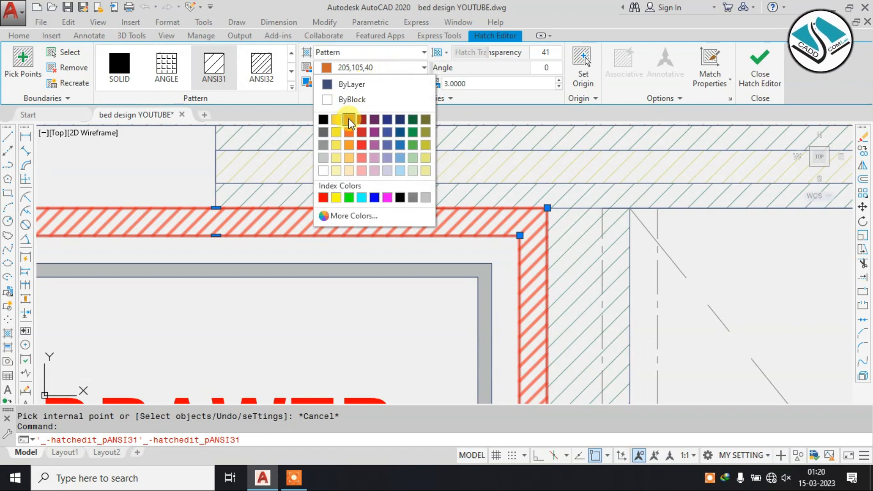
key(Escape)
scroll(278, 176, down, 3)
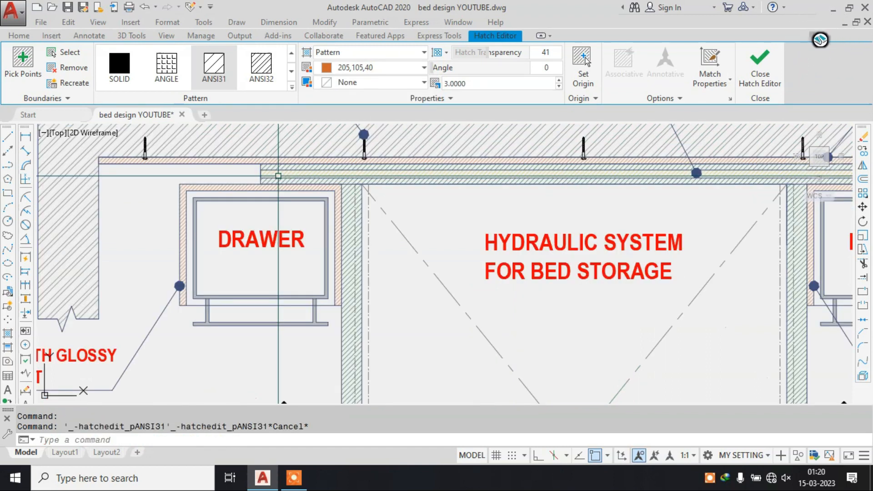
key(Escape)
Hatch the frames of both drawer casings in the new sectional elevation with ANSI31 in colour 205,105,40.
scroll(278, 176, down, 3)
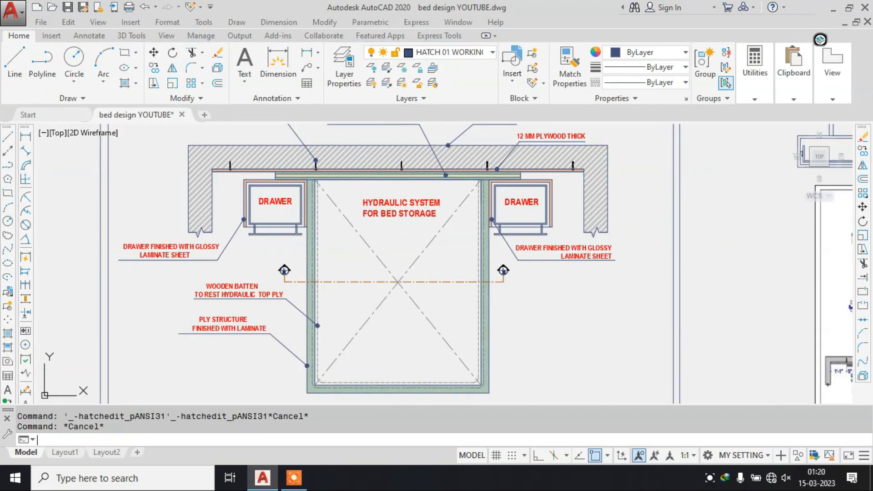
text(h)
key(Return)
scroll(469, 242, down, 2)
middle_drag(469, 241, 236, 261)
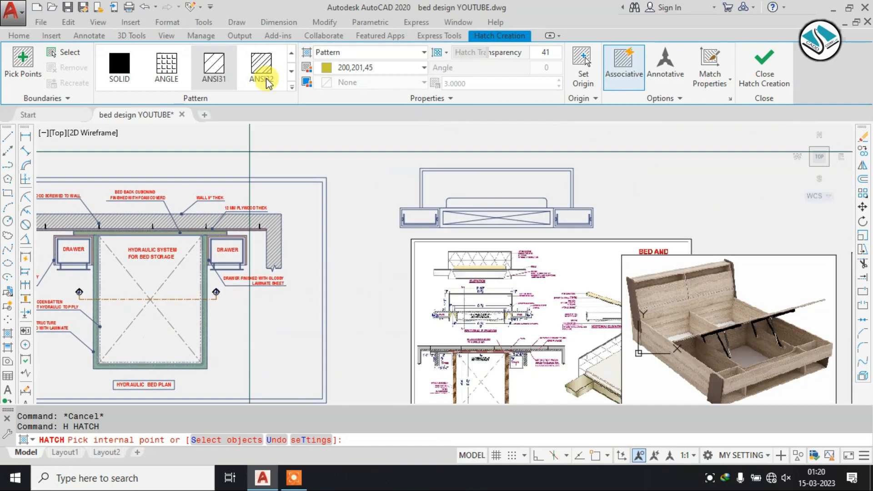
click(362, 68)
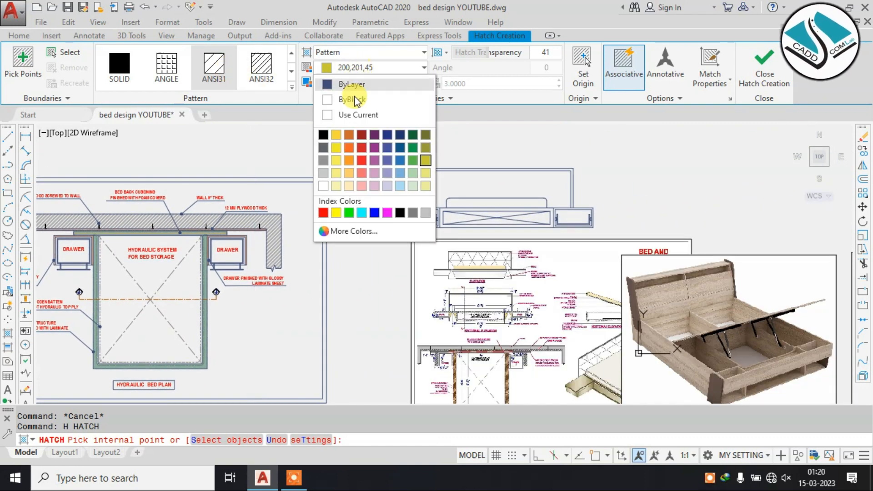
click(350, 135)
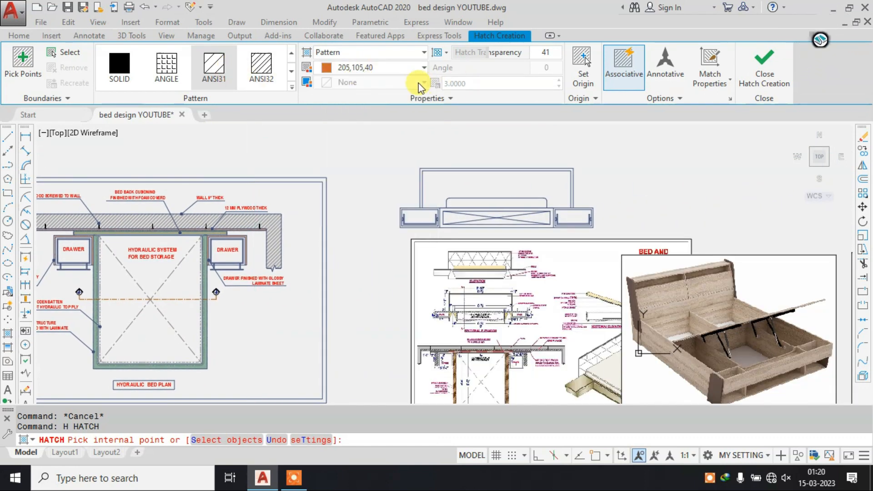
scroll(428, 209, up, 8)
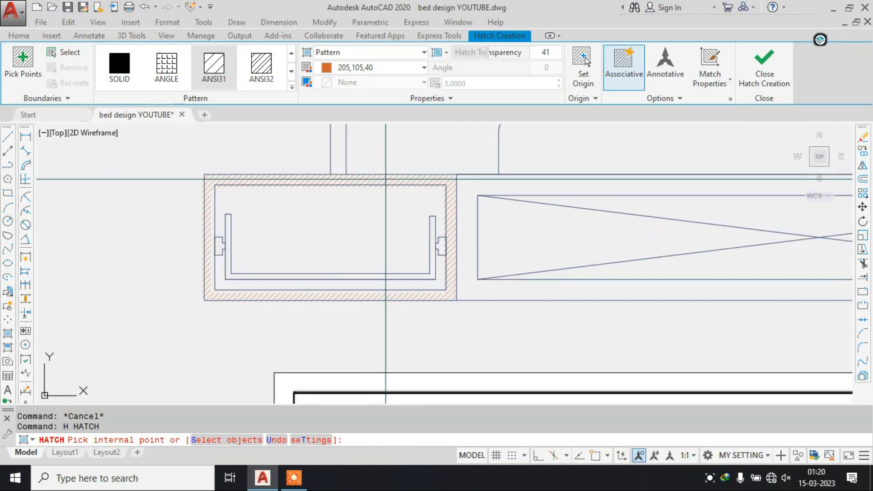
click(386, 179)
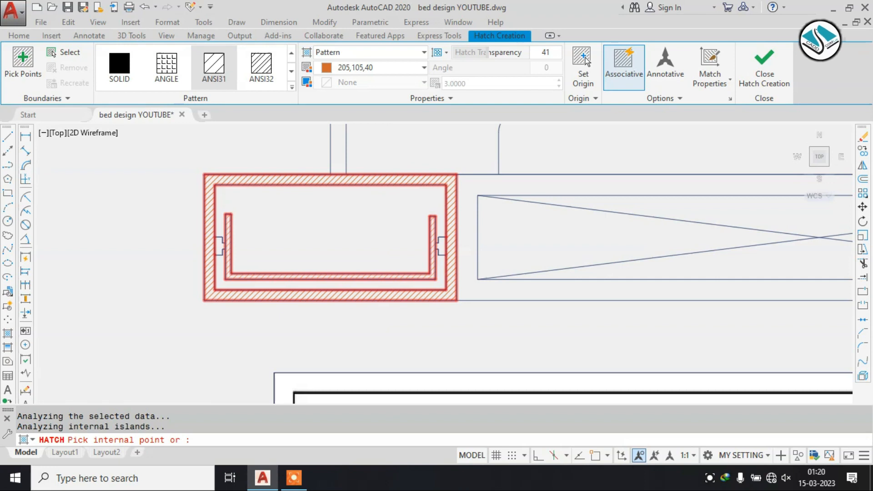
scroll(304, 181, down, 4)
click(716, 182)
scroll(643, 200, up, 2)
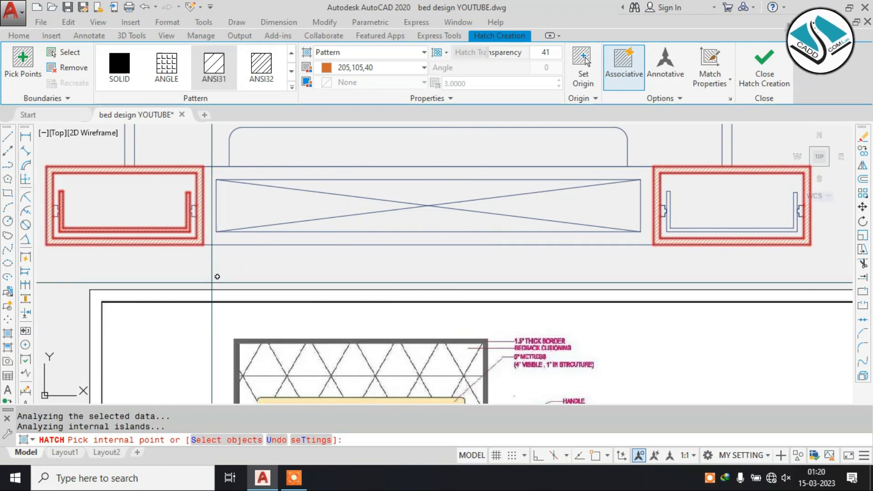
Remove the inner drawer tray's outline from the hatch boundaries and finish the drawer casing hatch.
click(73, 69)
scroll(190, 201, up, 3)
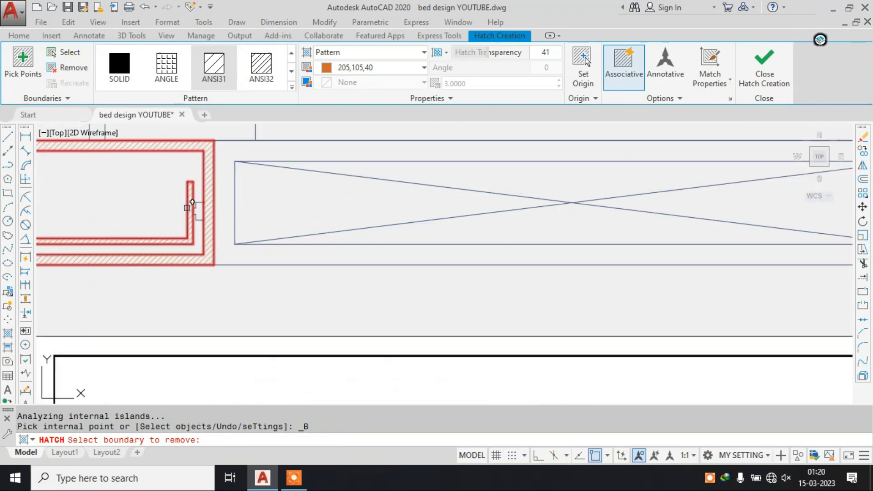
scroll(250, 207, down, 4)
key(Return)
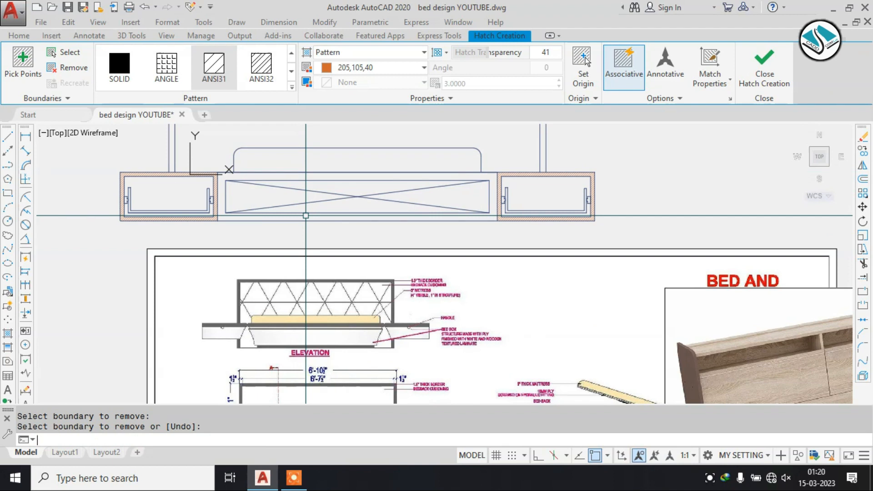
Examine the hatch on the ply structure along the hydraulic storage side in the bed plan.
middle_drag(204, 210, 328, 212)
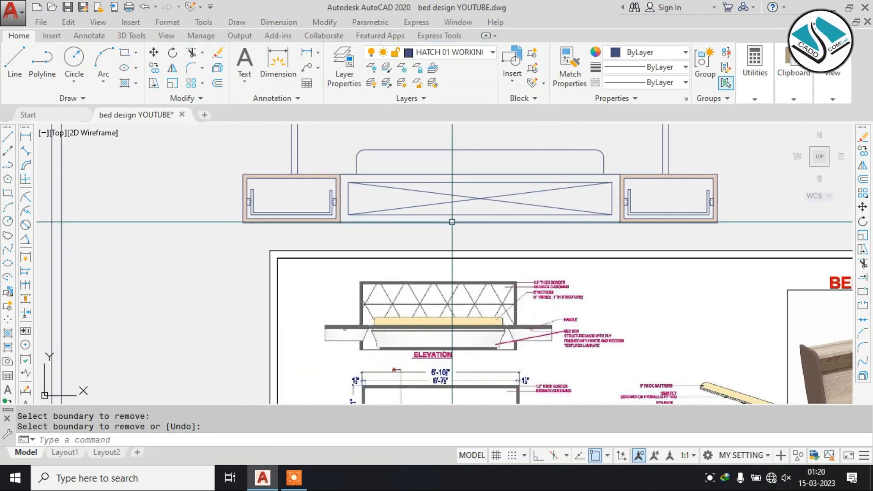
scroll(451, 220, down, 6)
scroll(204, 300, up, 4)
middle_drag(221, 198, 253, 289)
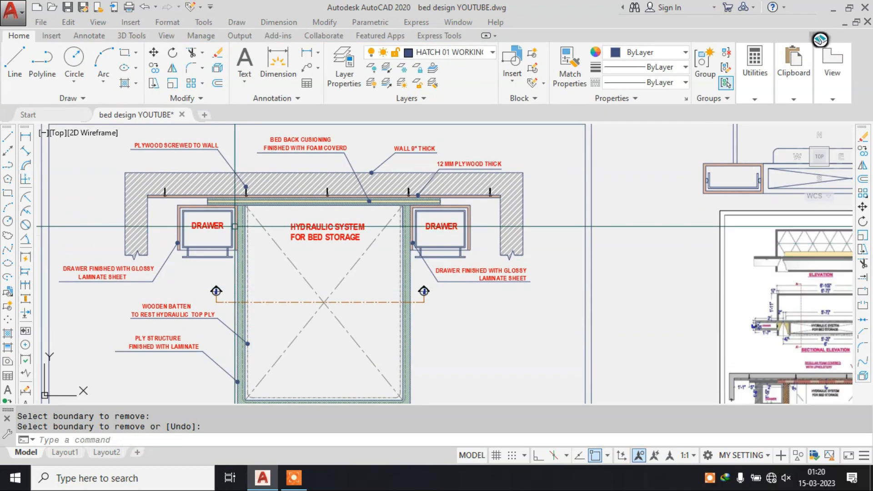
scroll(236, 224, up, 6)
click(246, 180)
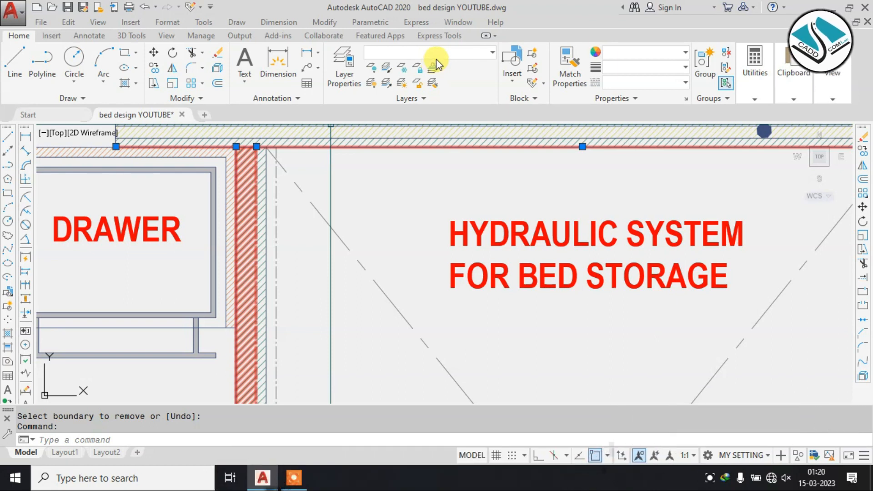
key(Escape)
scroll(285, 180, up, 3)
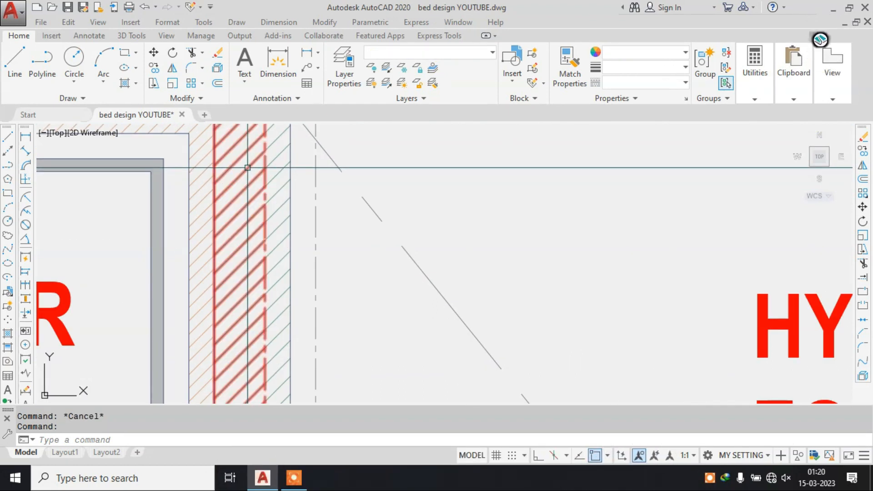
scroll(245, 170, down, 3)
right_click(261, 166)
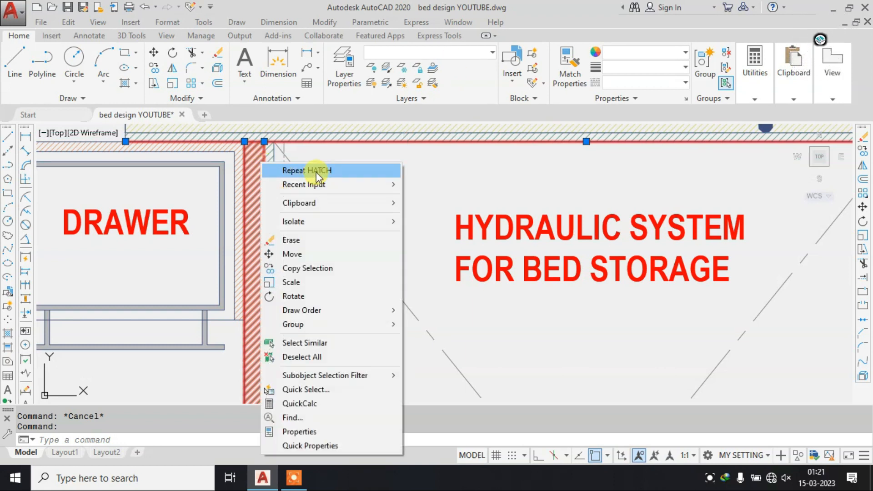
click(316, 172)
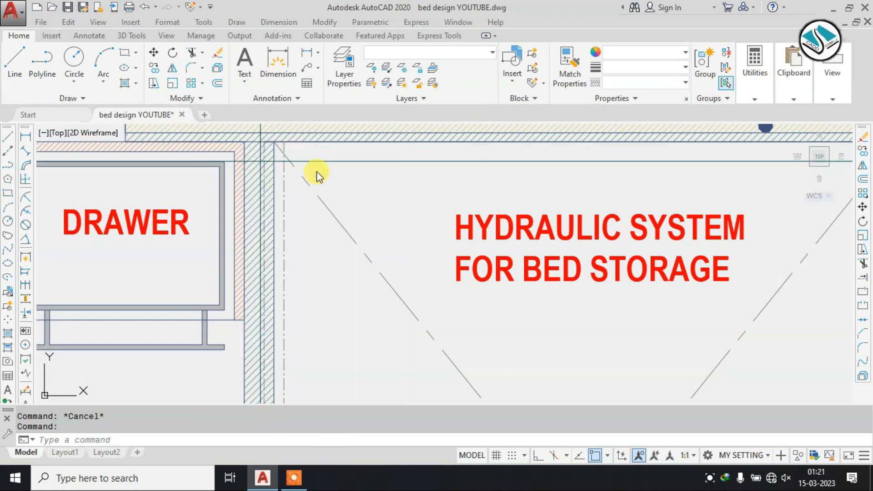
key(Escape)
scroll(386, 154, down, 10)
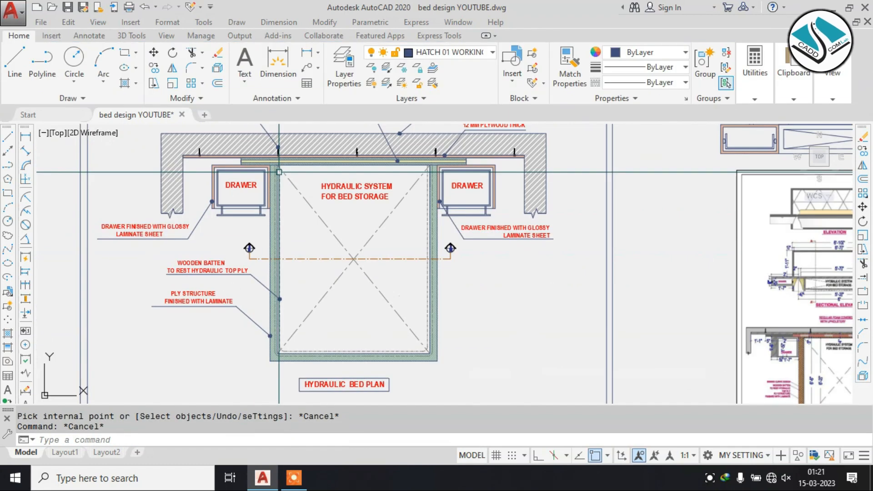
Hatch the storage box frame between the drawers with ANSI31 in green 19,155,72.
scroll(386, 154, up, 8)
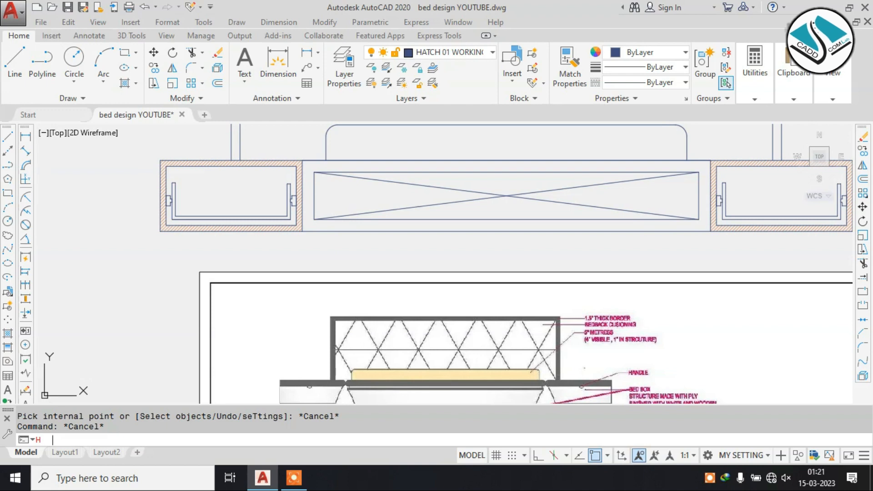
text(H)
key(Return)
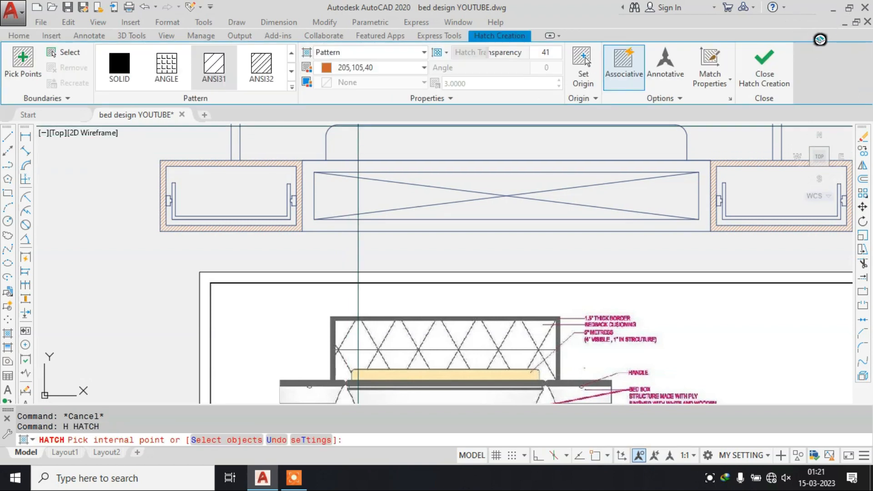
click(342, 165)
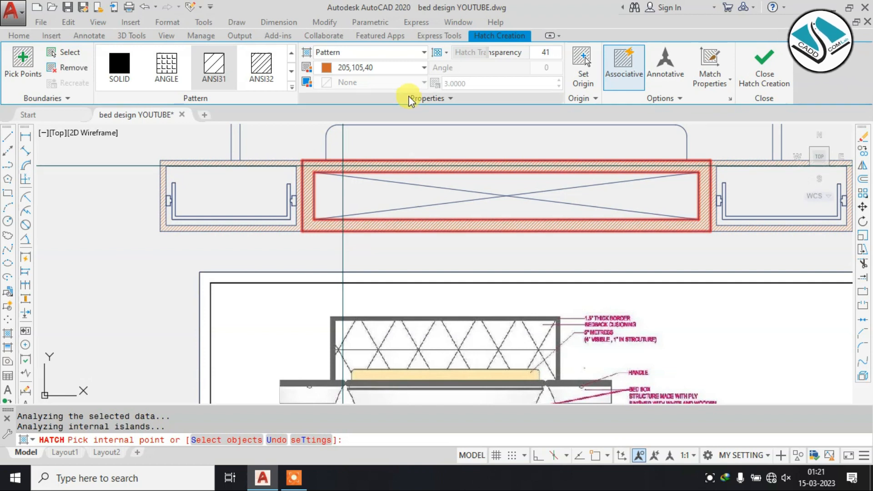
click(399, 78)
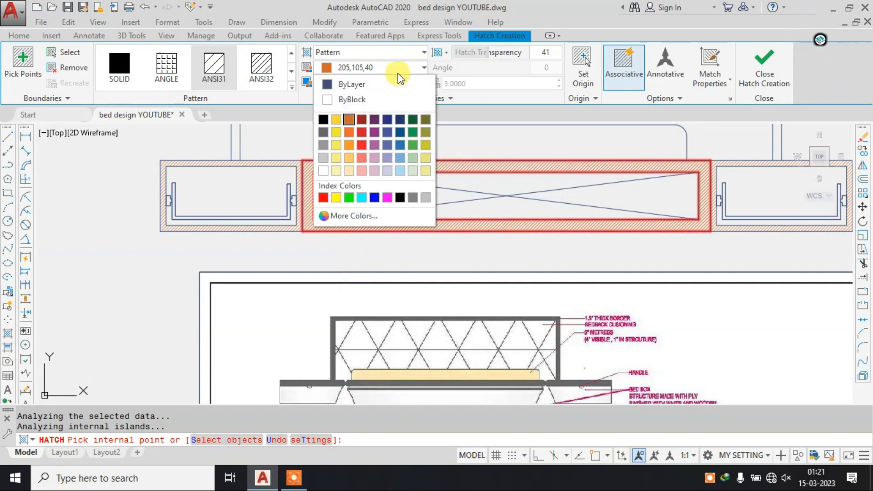
click(413, 132)
key(Return)
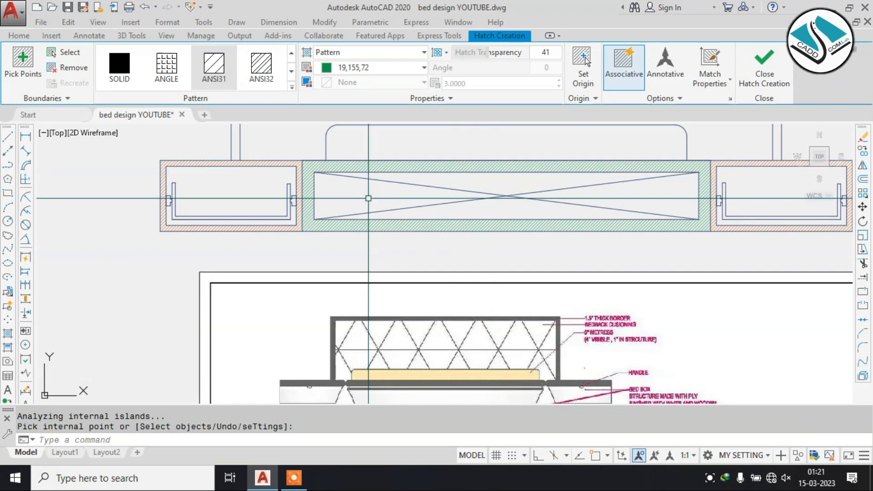
Hatch the headboard border of the new elevation with ANSI31 in colour 205,105,40.
scroll(341, 202, down, 2)
middle_drag(378, 208, 371, 254)
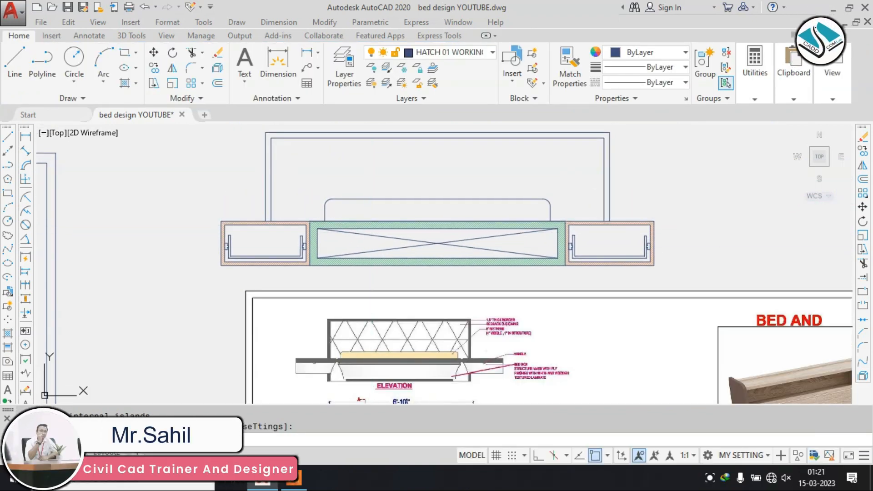
key(Return)
scroll(301, 177, down, 6)
scroll(301, 175, up, 8)
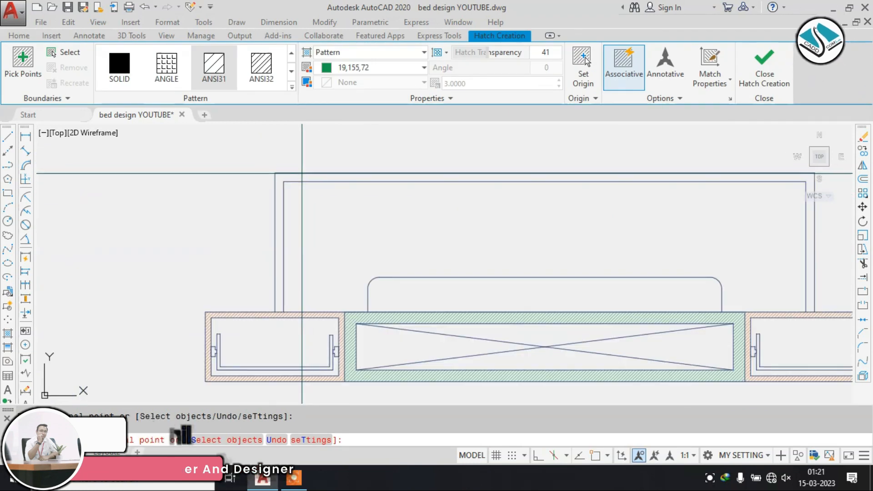
click(301, 174)
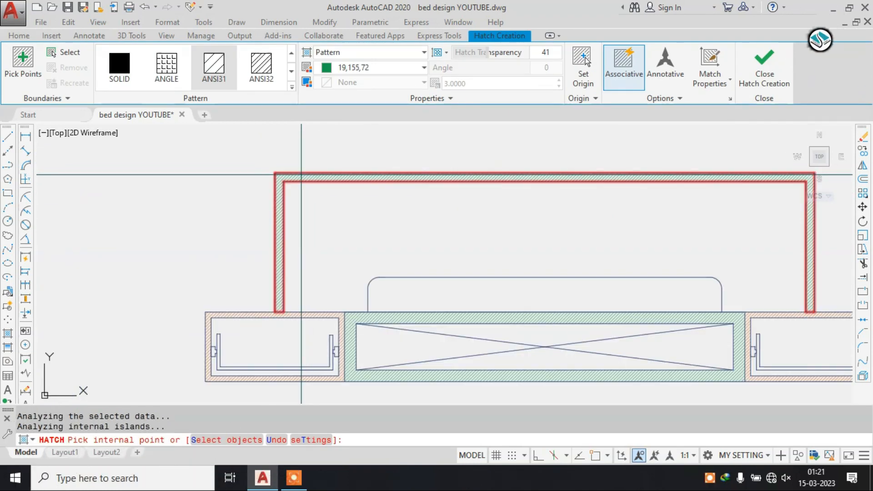
click(383, 66)
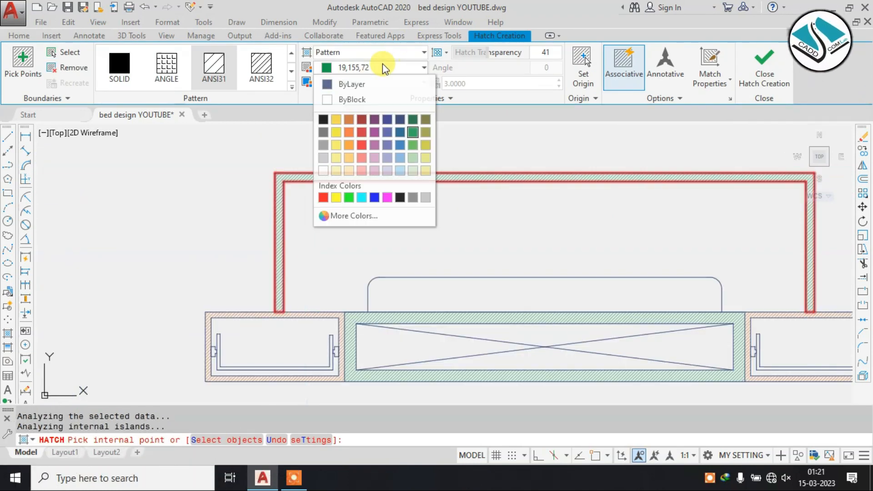
click(348, 121)
scroll(389, 156, down, 2)
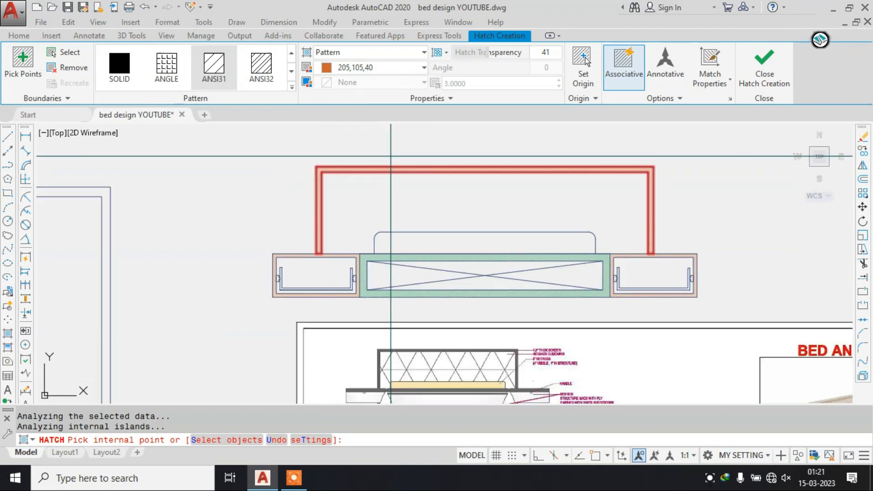
key(Return)
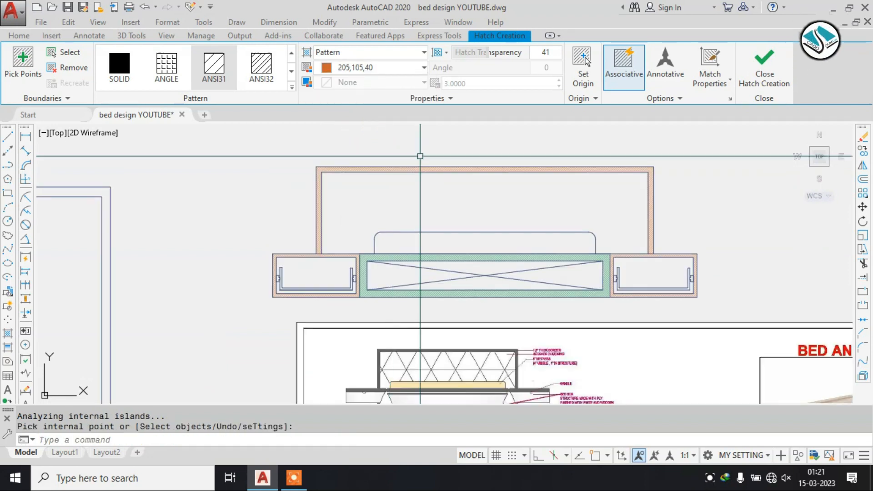
key(Escape)
Compare the hatched elevation with the sectional elevation on the reference sheet.
scroll(419, 157, down, 3)
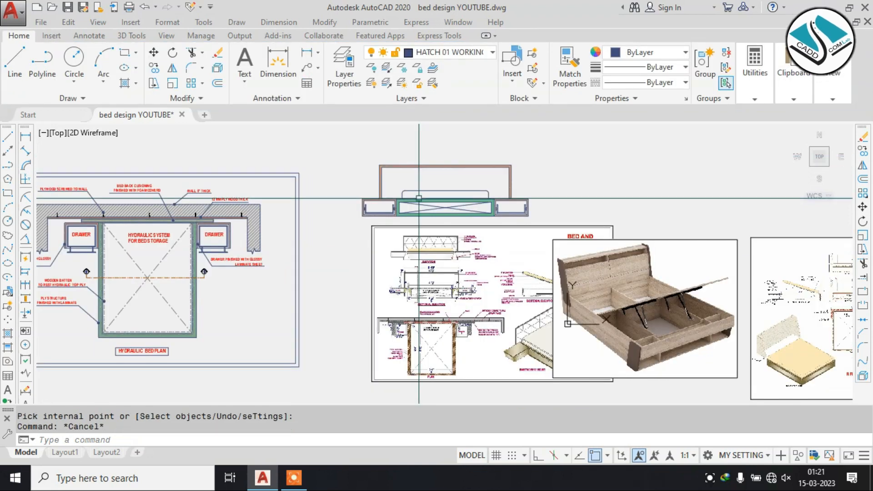
scroll(411, 291, up, 3)
scroll(411, 291, up, 2)
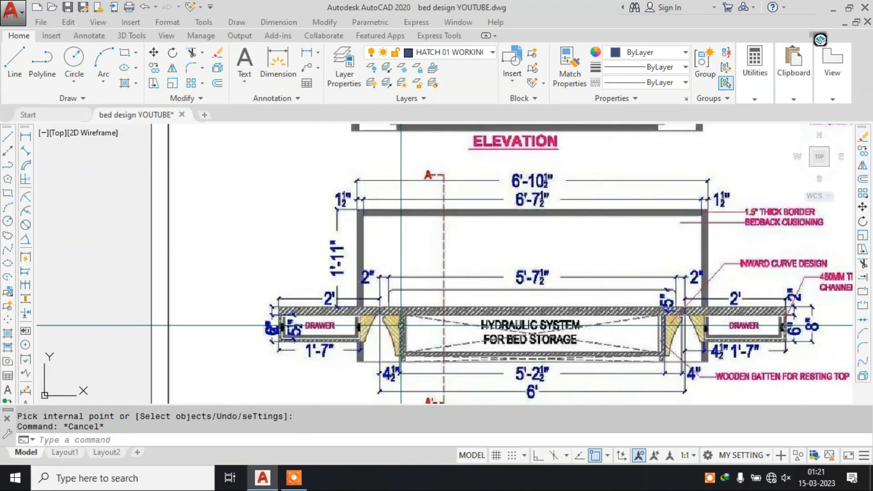
scroll(410, 293, down, 2)
scroll(412, 231, down, 2)
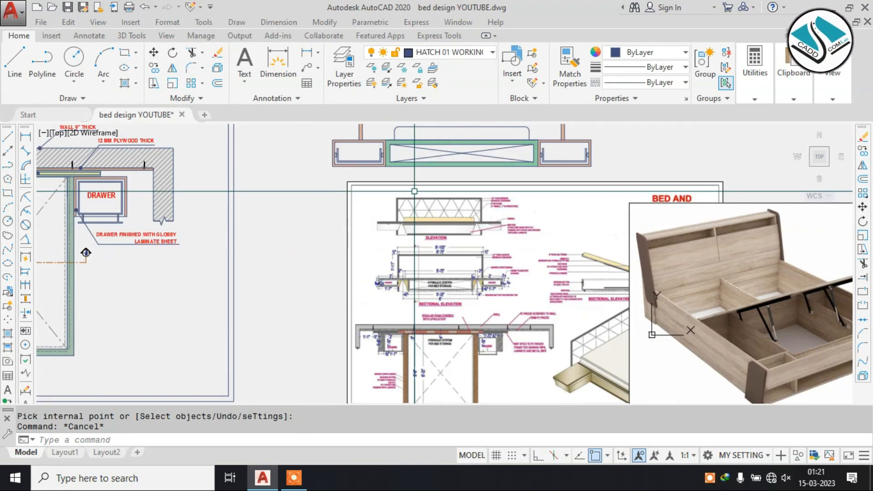
middle_drag(471, 175, 452, 203)
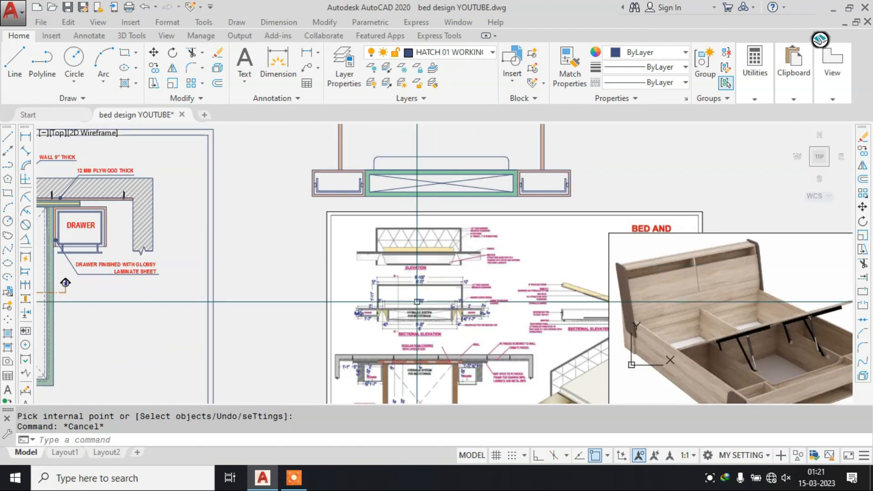
Examine the labels and storage box details in the sectional elevation on the reference sheet.
scroll(396, 318, up, 6)
scroll(396, 318, down, 6)
middle_drag(415, 294, 412, 355)
scroll(403, 235, down, 2)
middle_drag(412, 255, 400, 158)
scroll(404, 237, up, 2)
scroll(405, 237, up, 2)
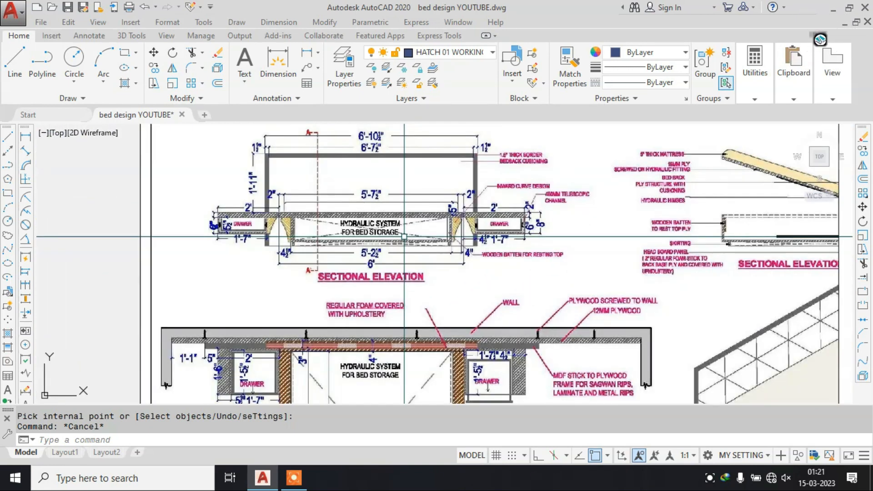
scroll(405, 237, up, 4)
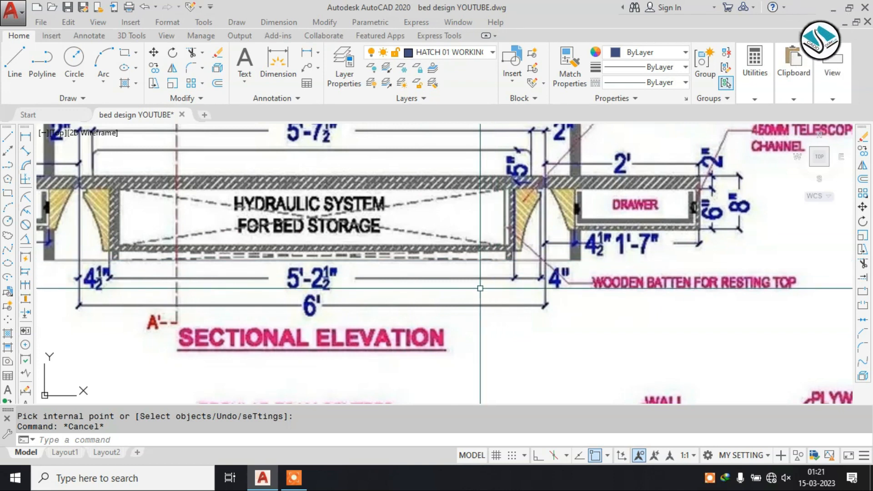
scroll(499, 282, down, 6)
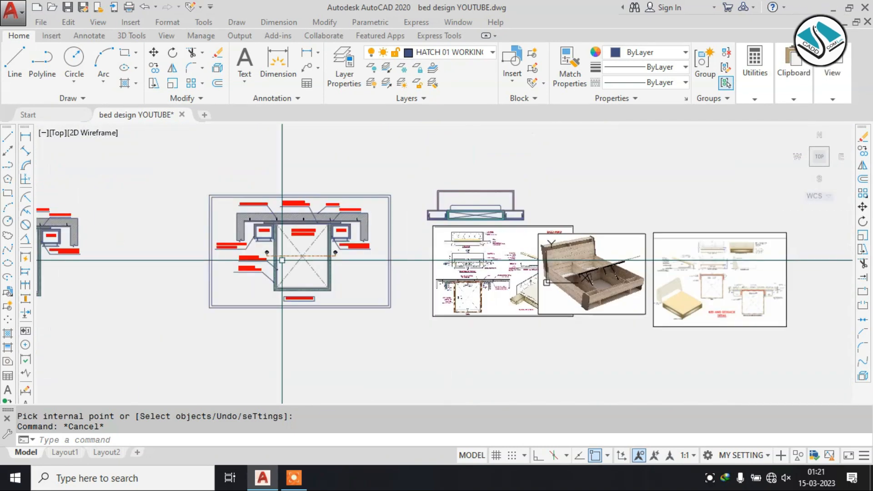
Copy the HYDRAULIC SYSTEM FOR BED STORAGE label from the bed plan into the storage box of the new elevation.
scroll(344, 174, up, 4)
scroll(345, 173, up, 4)
click(330, 206)
text(CO)
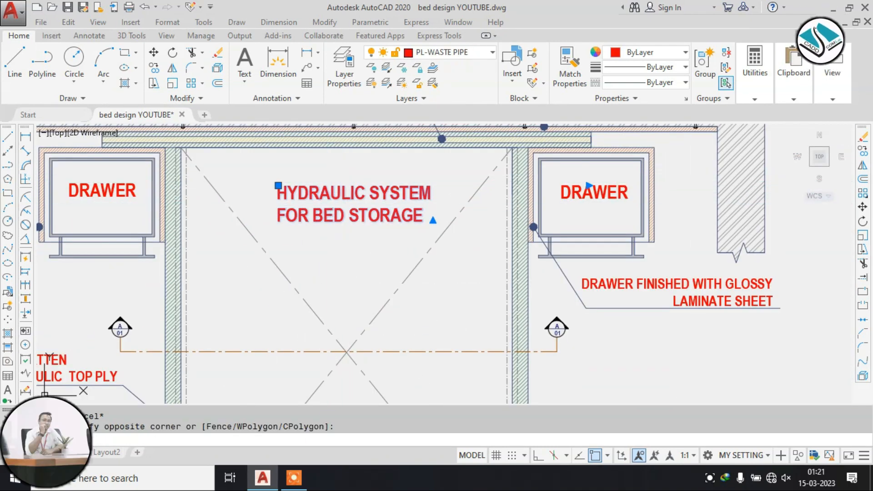
key(Return)
click(330, 205)
scroll(329, 252, down, 4)
scroll(516, 191, down, 2)
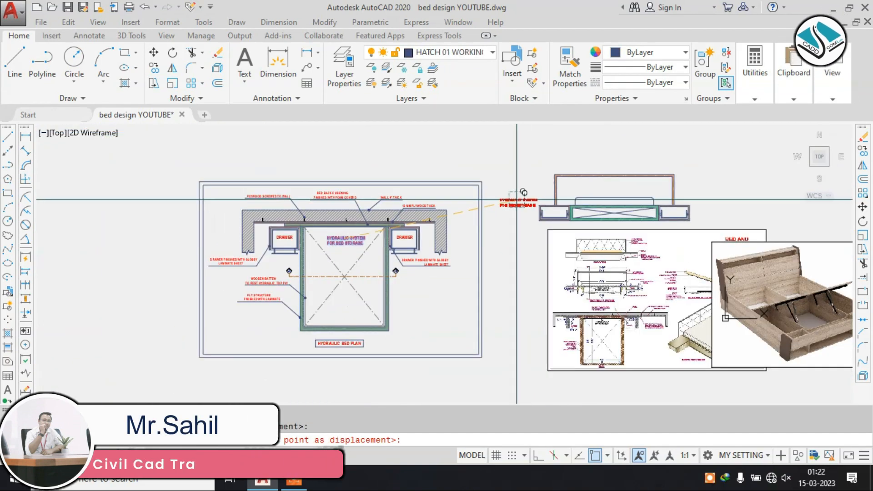
scroll(512, 141, up, 8)
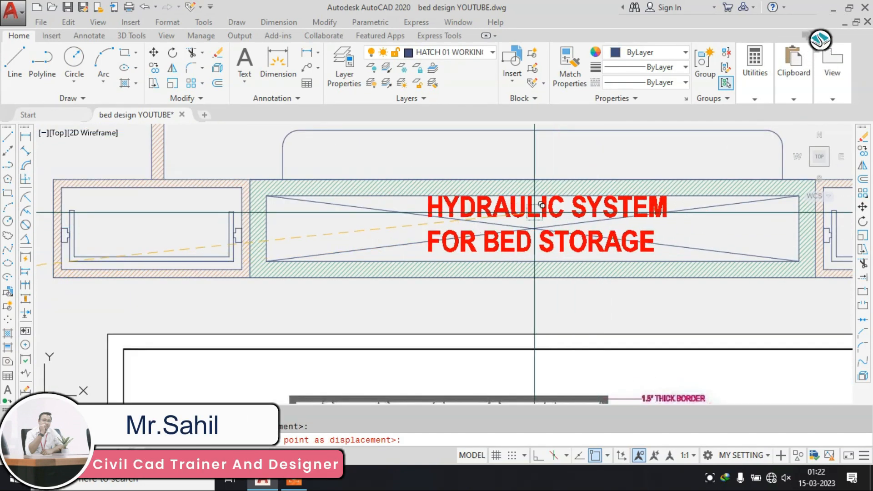
click(530, 214)
key(Escape)
Set the text height of the copied storage label in the new elevation to 1.5 inches.
double_click(554, 205)
key(ctrl+a)
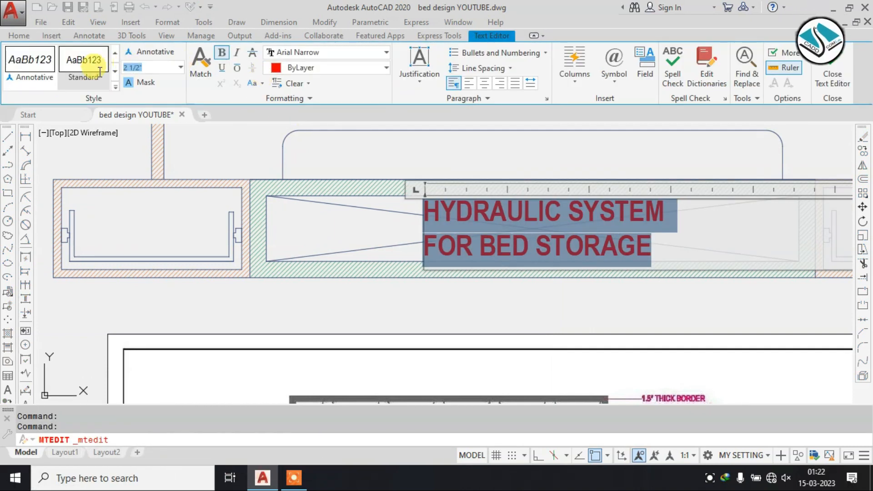
click(99, 78)
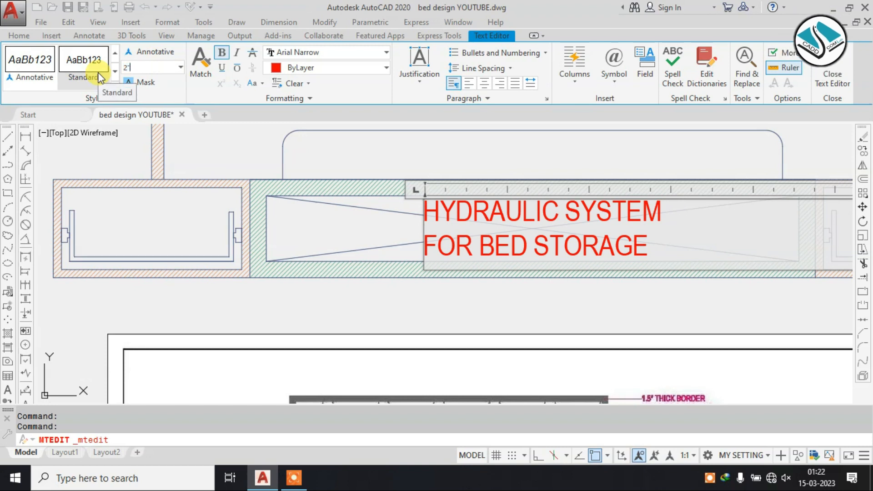
key(Return)
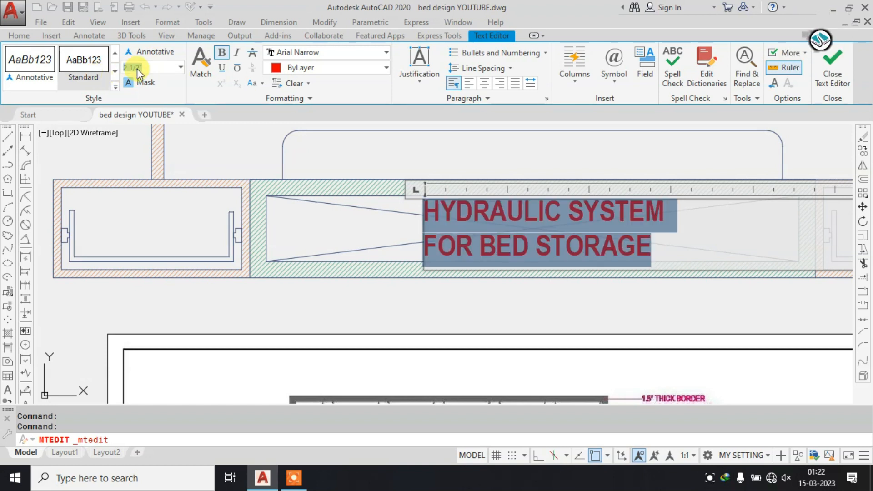
text(")
key(Return)
key(ctrl+z)
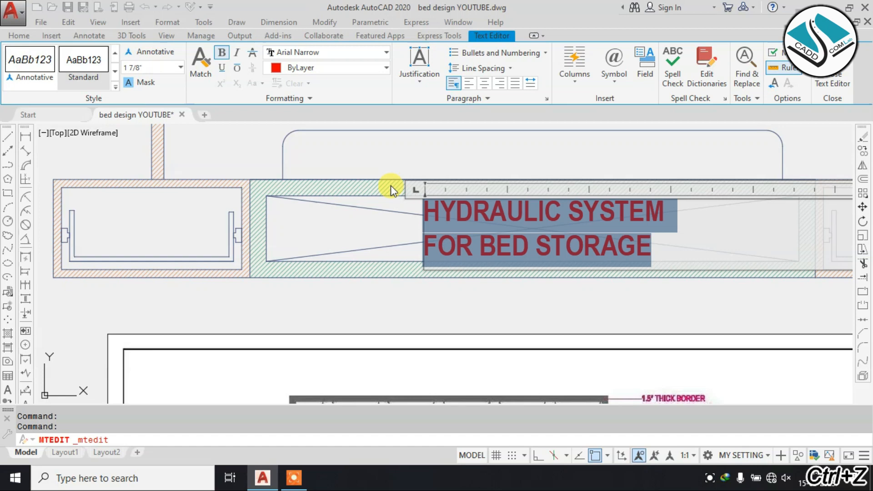
click(158, 73)
text(1)
key(Return)
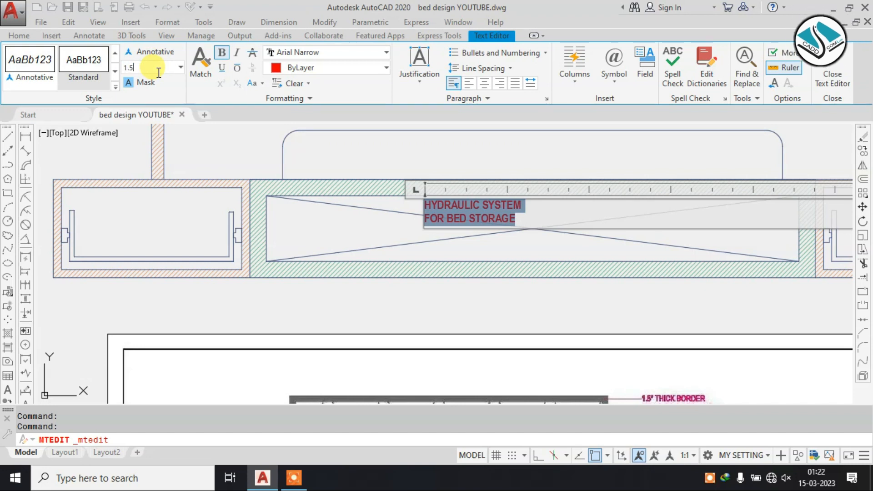
key(Return)
click(842, 72)
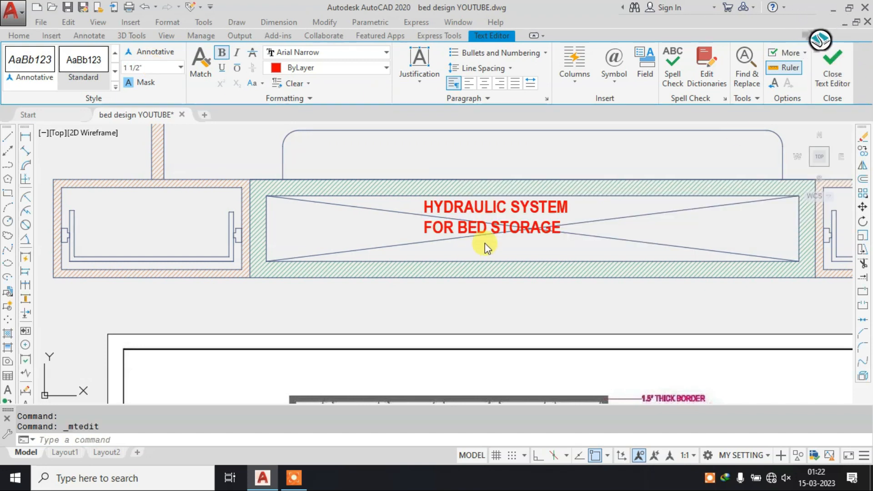
Move the storage label to the centre of the storage box, over the crossing diagonals.
click(537, 235)
text(m)
key(Return)
scroll(537, 235, up, 3)
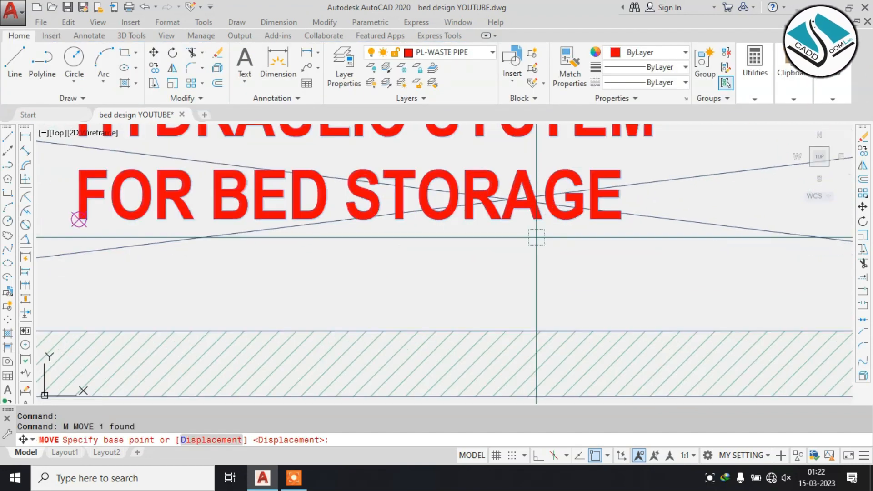
scroll(536, 230, down, 1)
click(535, 223)
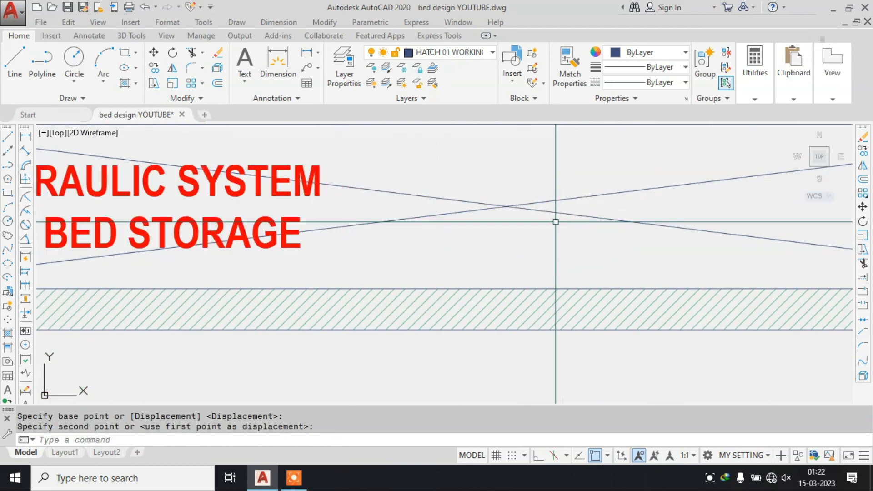
scroll(318, 214, down, 3)
click(425, 192)
text(m)
key(Return)
scroll(409, 196, up, 4)
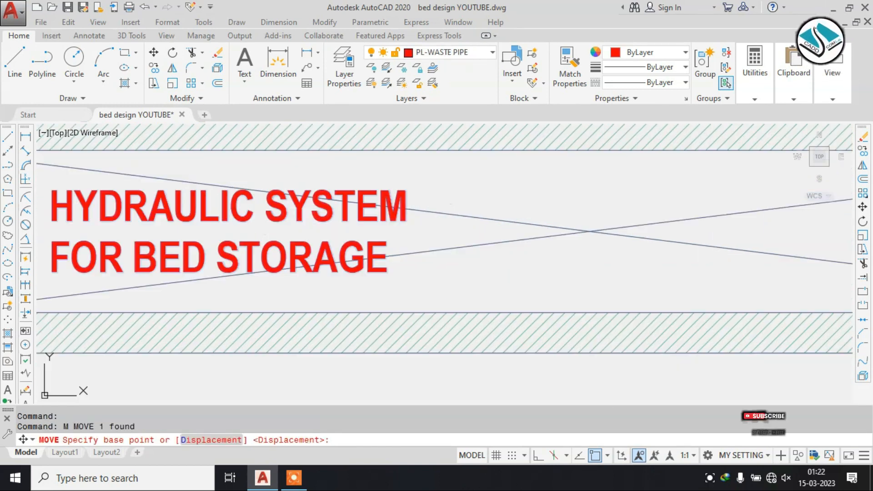
click(405, 185)
click(682, 190)
Compare the headboard callouts of the reference sectional elevation with the notes in the bed plan.
scroll(436, 227, down, 5)
scroll(461, 344, down, 3)
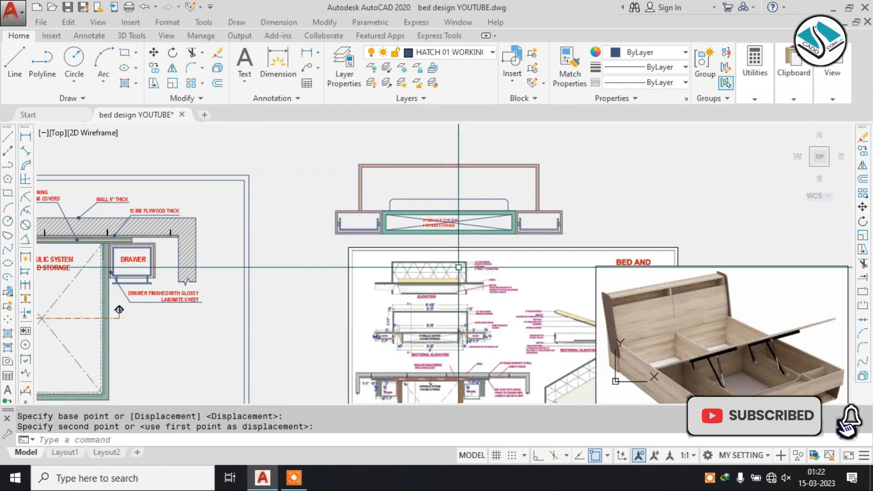
scroll(461, 344, up, 5)
scroll(501, 314, up, 2)
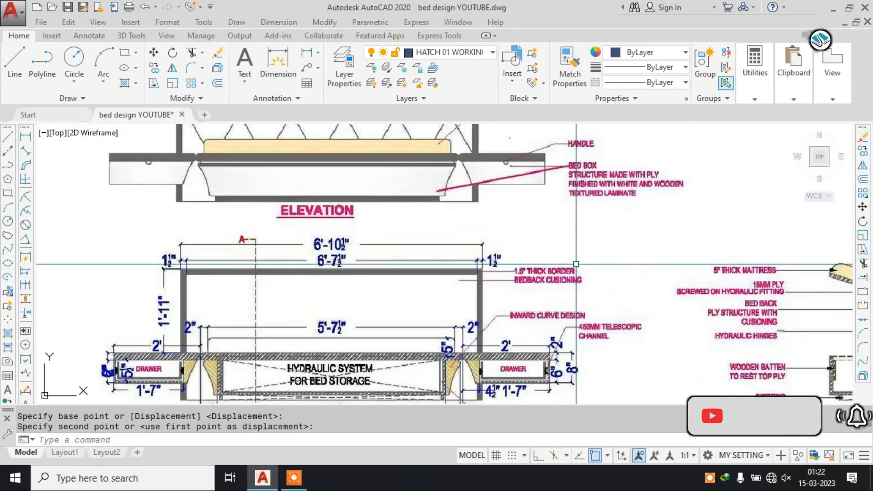
scroll(530, 281, up, 2)
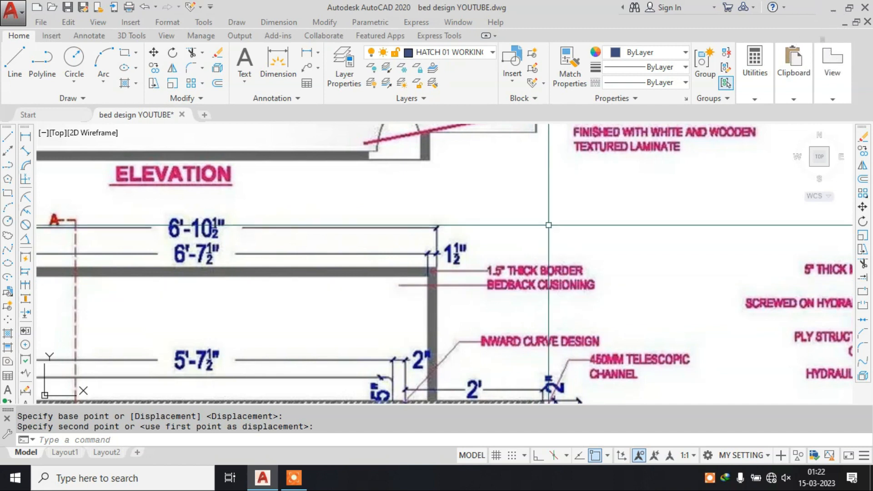
scroll(551, 225, down, 2)
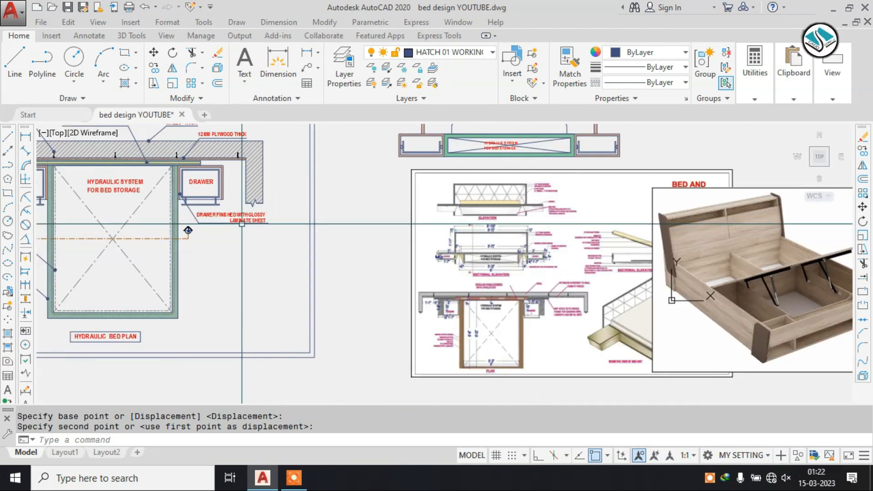
scroll(239, 186, up, 3)
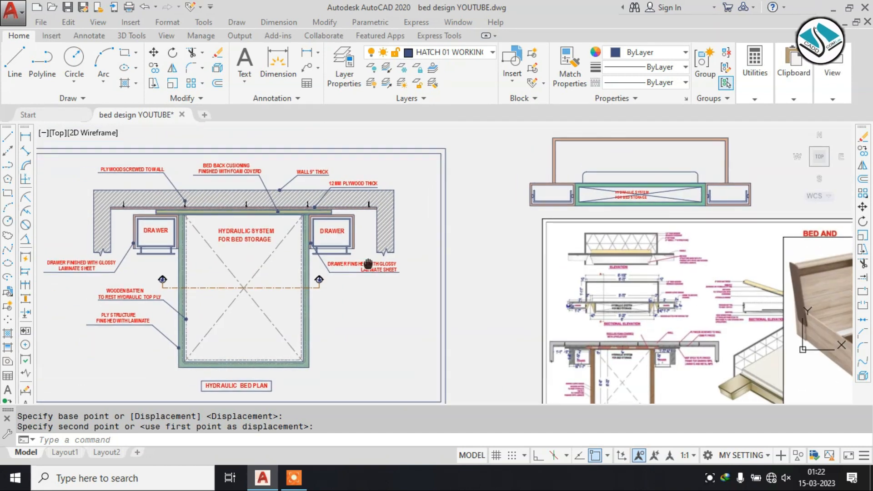
scroll(239, 186, up, 3)
scroll(271, 198, down, 2)
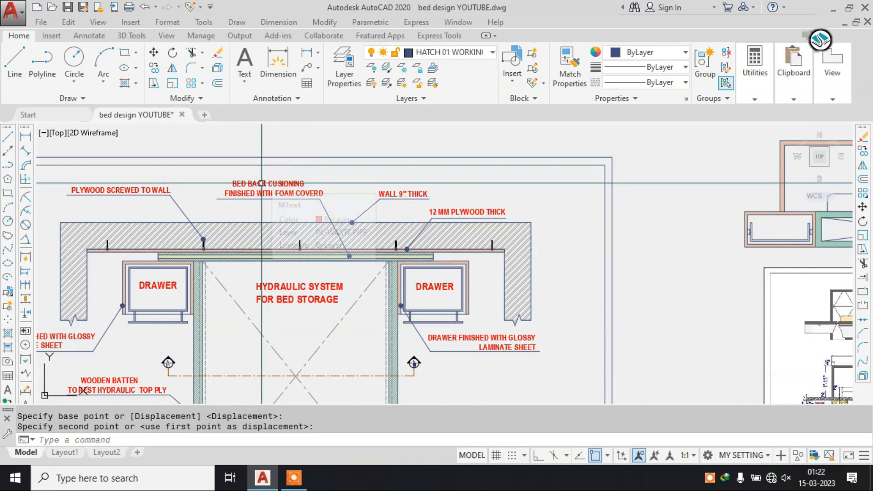
Copy the BED BACK CUSIONING FINISHED WITH FOAM COVERD note and its leader from the plan to above the new elevation's headboard.
scroll(262, 183, up, 2)
click(284, 186)
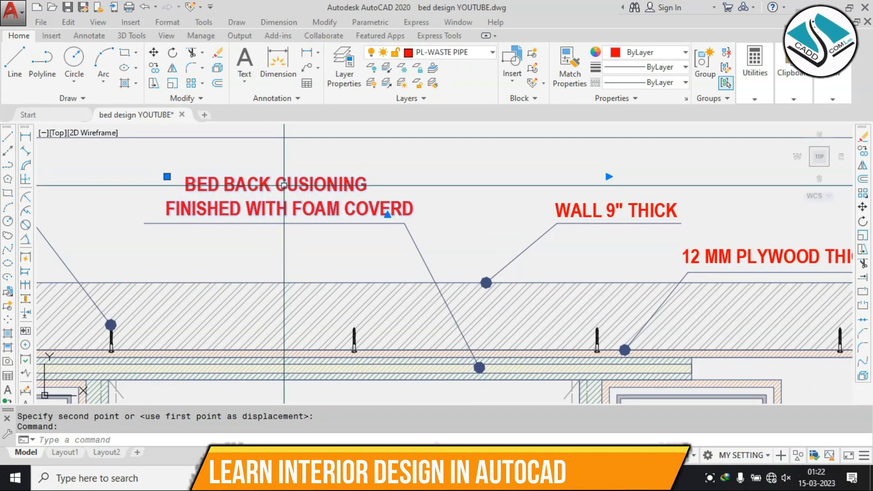
click(390, 177)
click(282, 231)
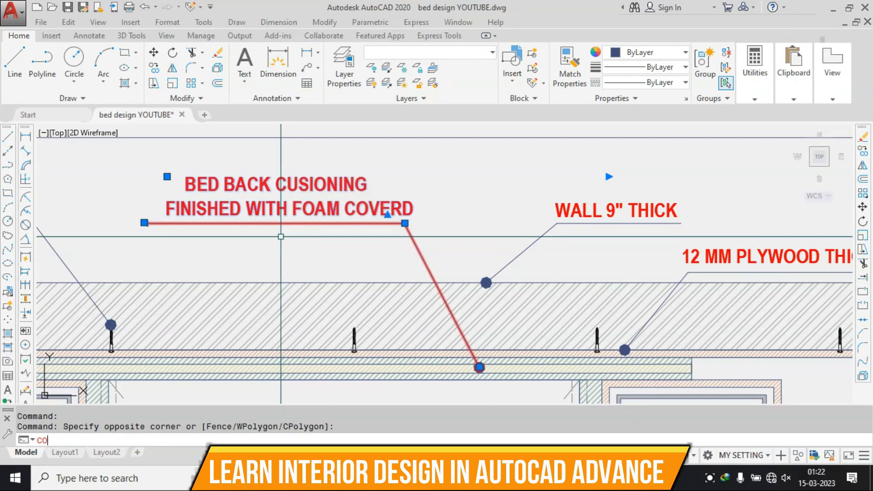
key(Return)
click(405, 223)
scroll(360, 209, down, 5)
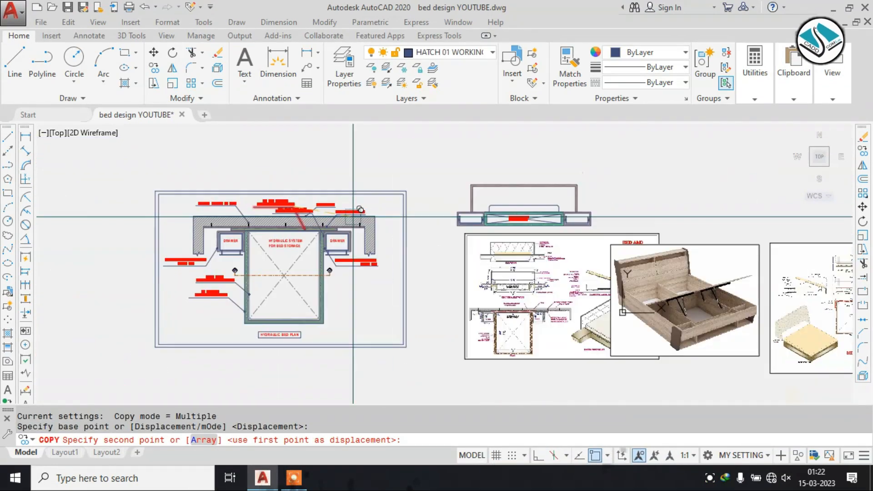
scroll(571, 182, up, 4)
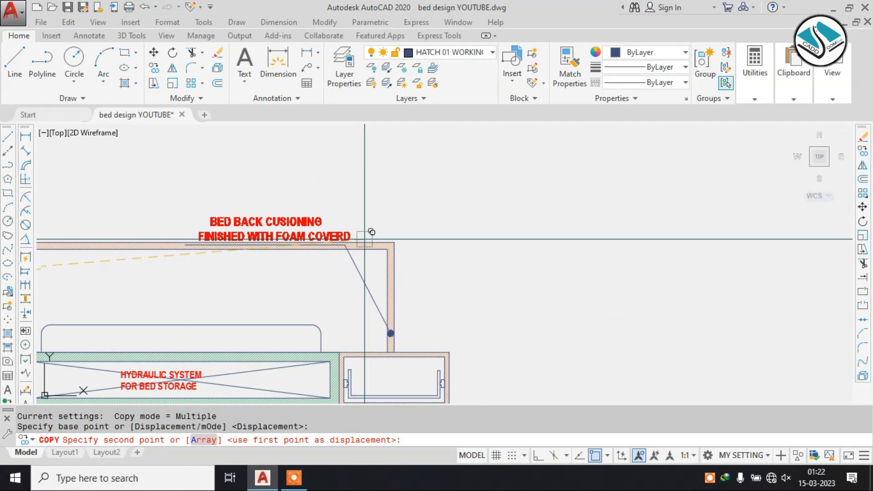
click(471, 195)
key(Return)
Reshape the copied leader so its dot sits on the headboard's upper border and its horizontal line extends to the right.
click(479, 250)
click(498, 289)
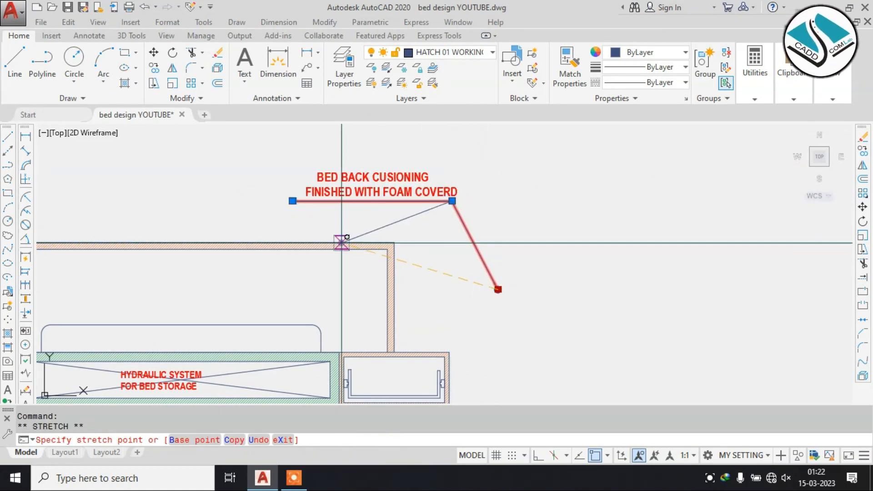
click(347, 237)
key(Escape)
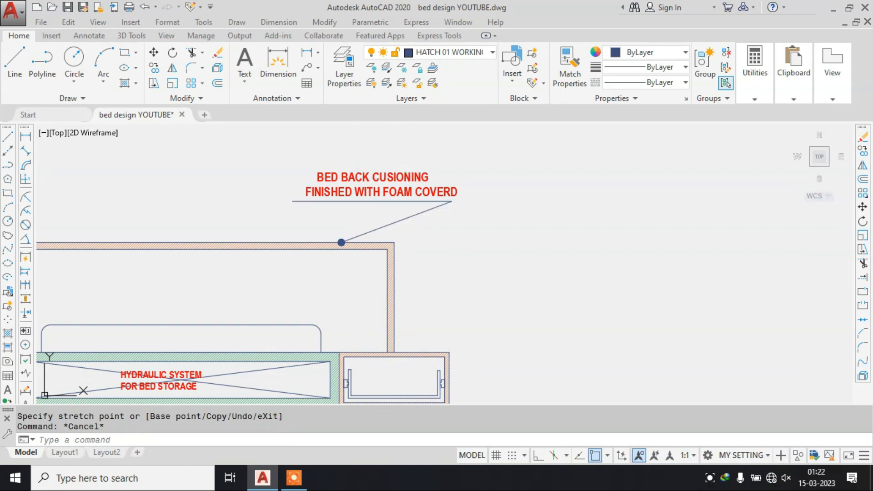
click(301, 201)
click(292, 201)
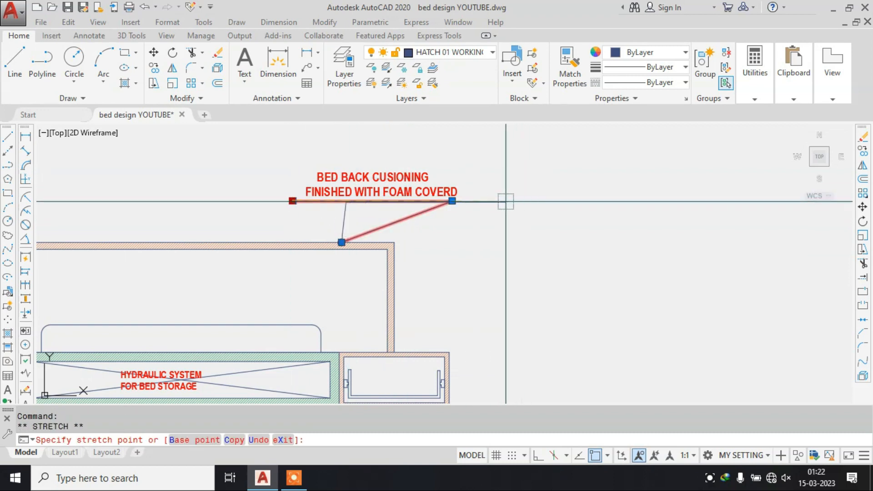
click(505, 201)
scroll(369, 194, up, 2)
key(Escape)
Move the copied note's text down beside the headboard callouts of the reference sectional elevation.
click(328, 167)
click(332, 167)
text(m)
key(Return)
click(326, 182)
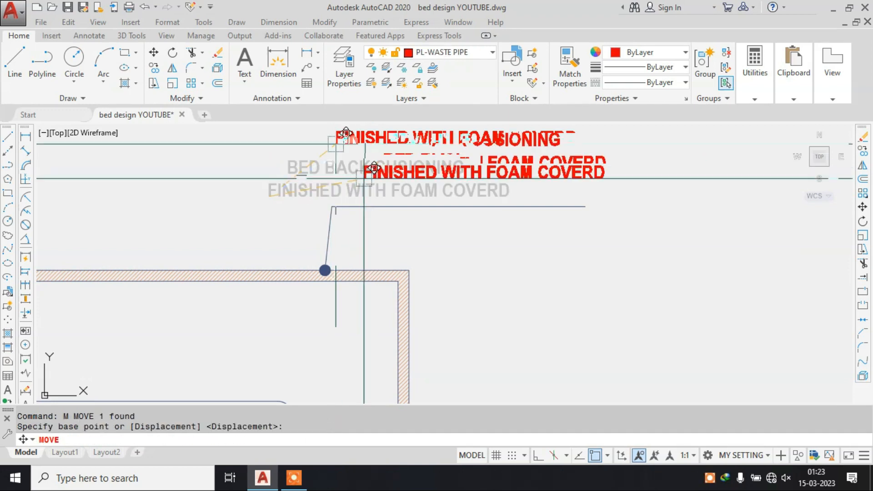
scroll(322, 228, down, 2)
scroll(267, 309, up, 2)
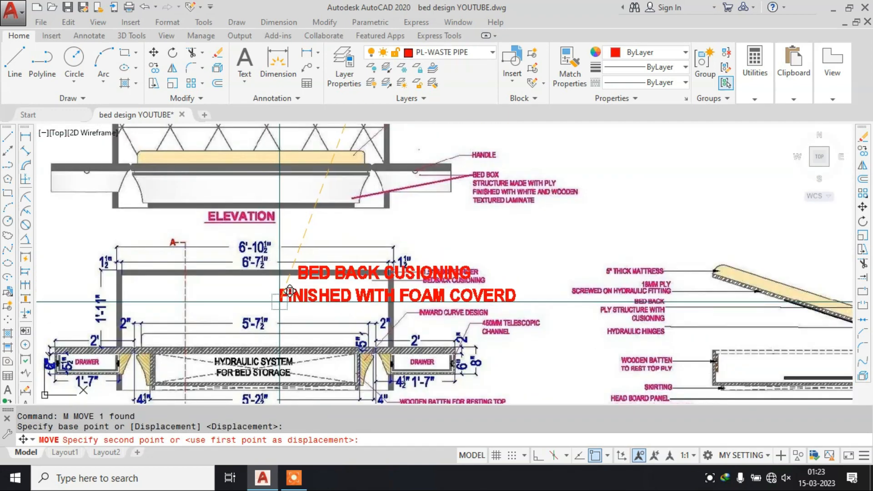
key(Escape)
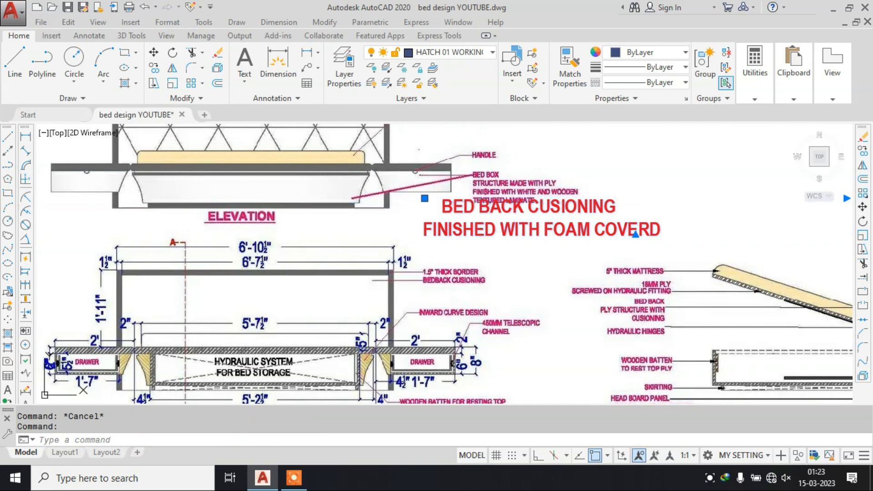
Replace the copied note's text with 1.5" THICK BORDER and BEDBACK CUSIONING on two lines.
double_click(481, 203)
key(ctrl+a)
text(1.5)
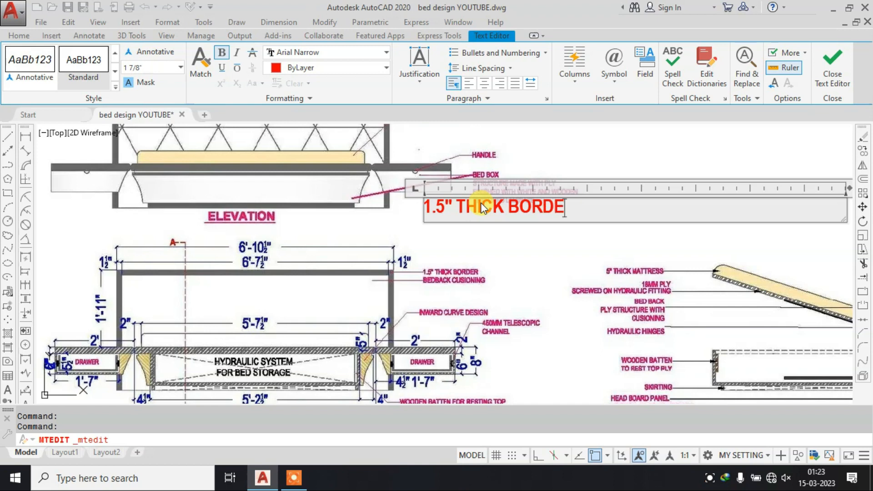
key(Return)
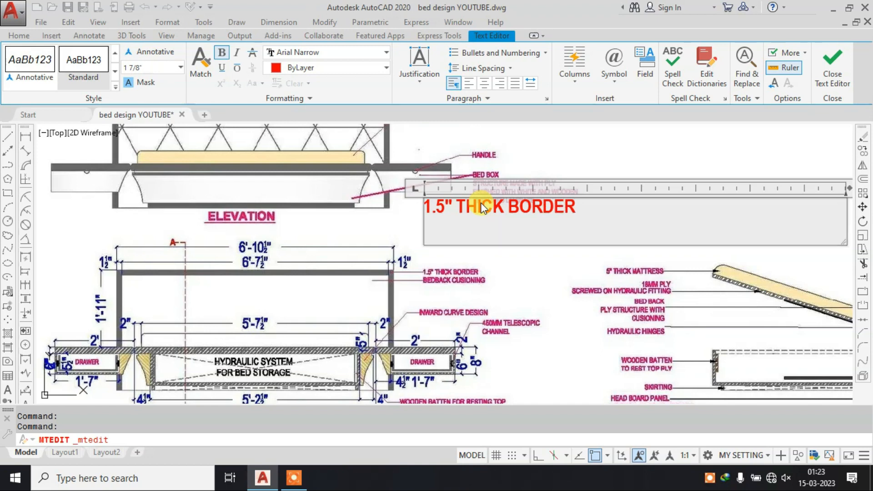
text(BEDBAC)
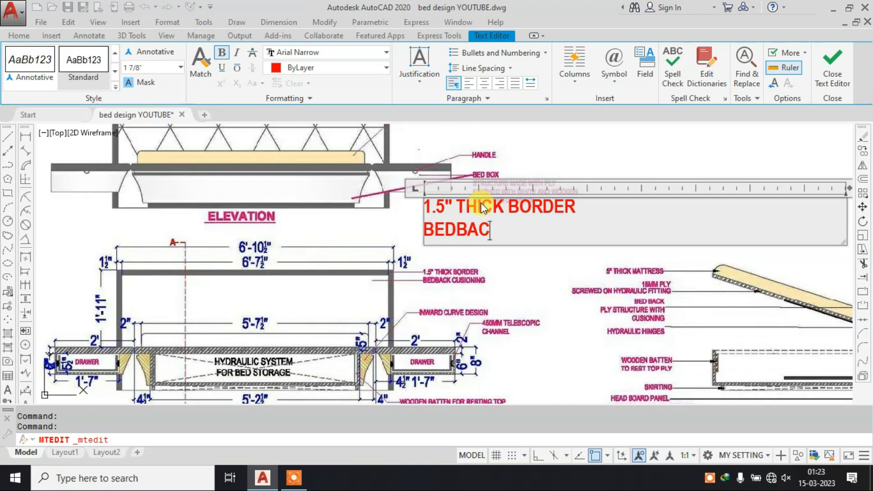
text(K CUSION)
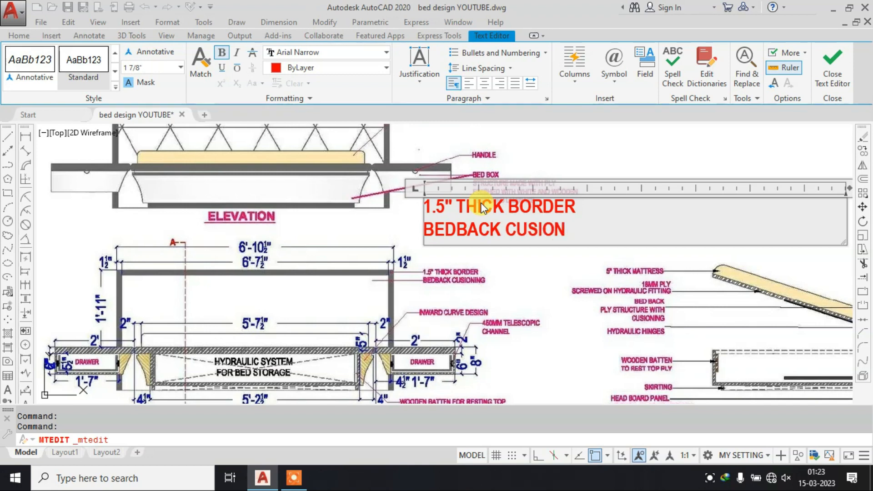
text(ING)
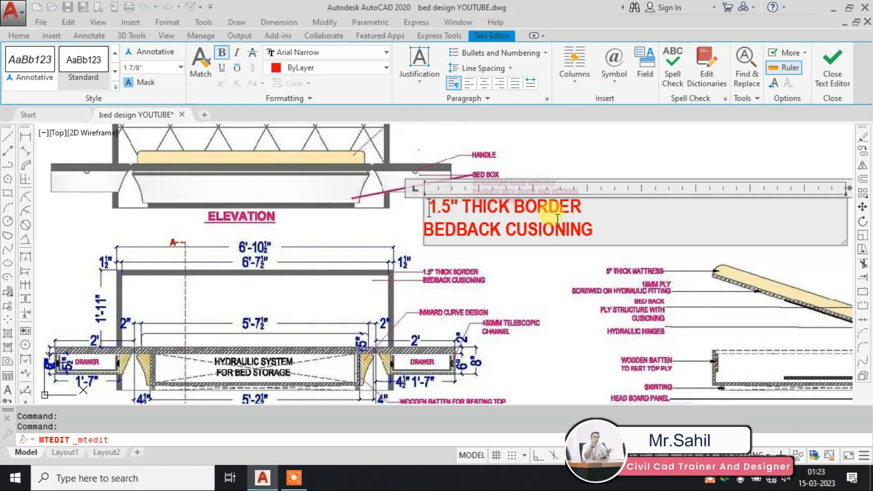
Colour both lines of the border and bedback note blue 41,49,137.
drag(633, 227, 343, 160)
click(315, 69)
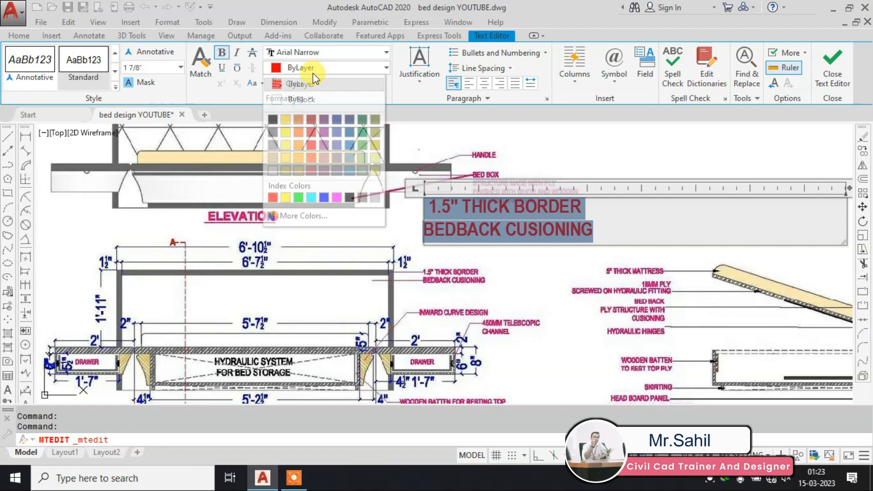
click(336, 120)
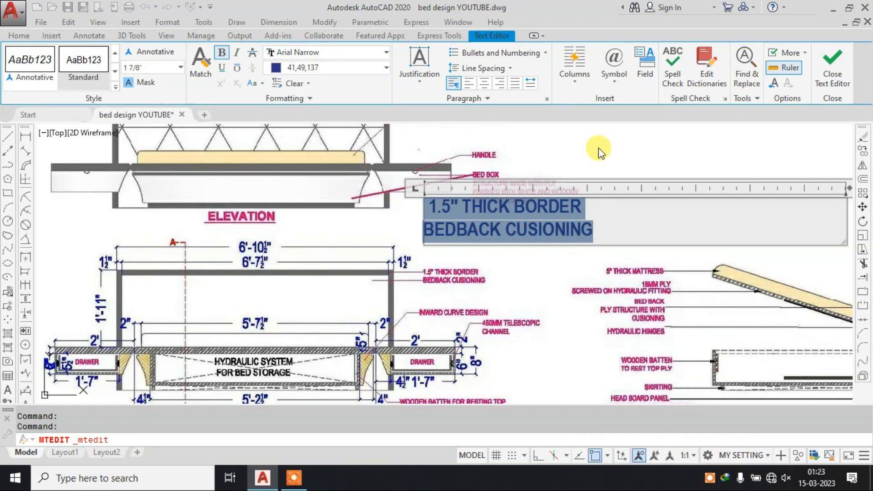
click(598, 151)
Examine the inward curve design and telescopic channel callouts beside the drawer in the reference sectional elevation.
scroll(441, 300, up, 4)
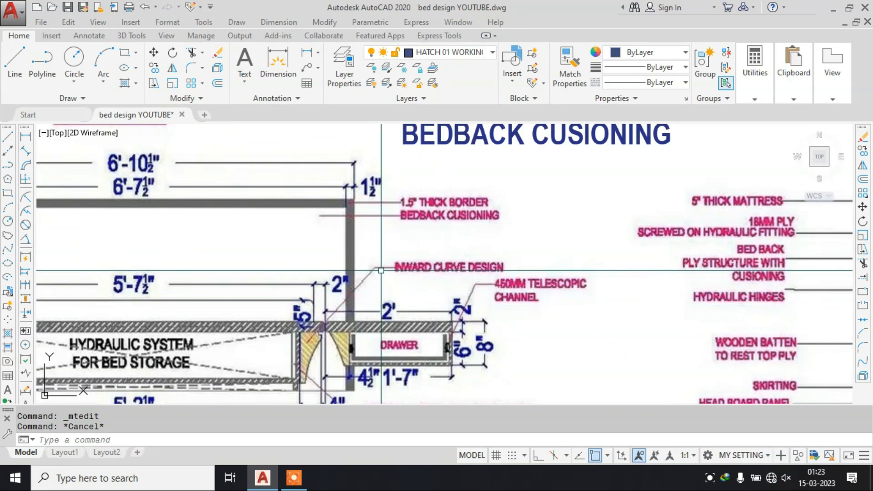
scroll(506, 295, down, 5)
scroll(543, 299, up, 5)
scroll(543, 299, up, 2)
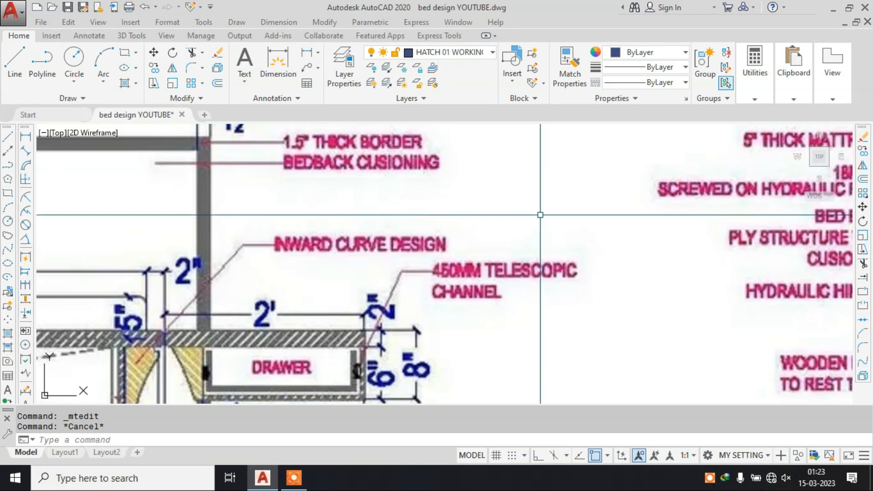
Copy the 1.5" THICK BORDER BEDBACK CUSIONING note next to the right-hand drawer of the reference sectional elevation.
scroll(524, 205, down, 4)
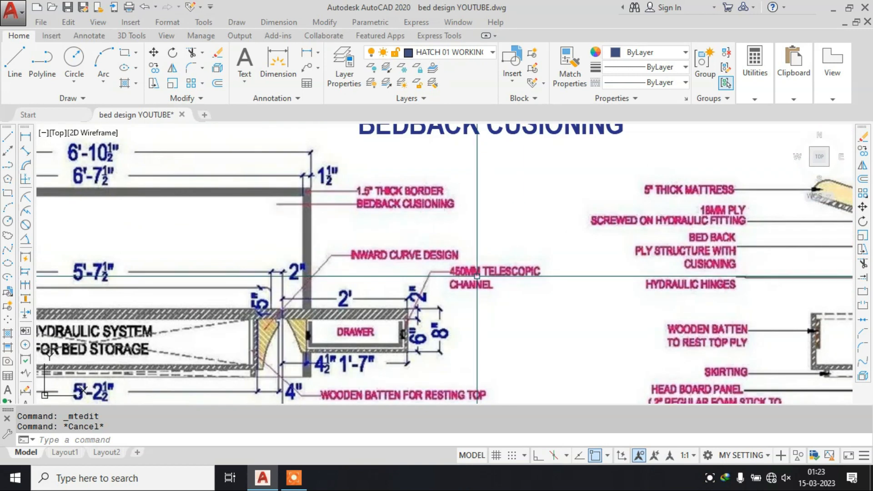
scroll(480, 216, down, 1)
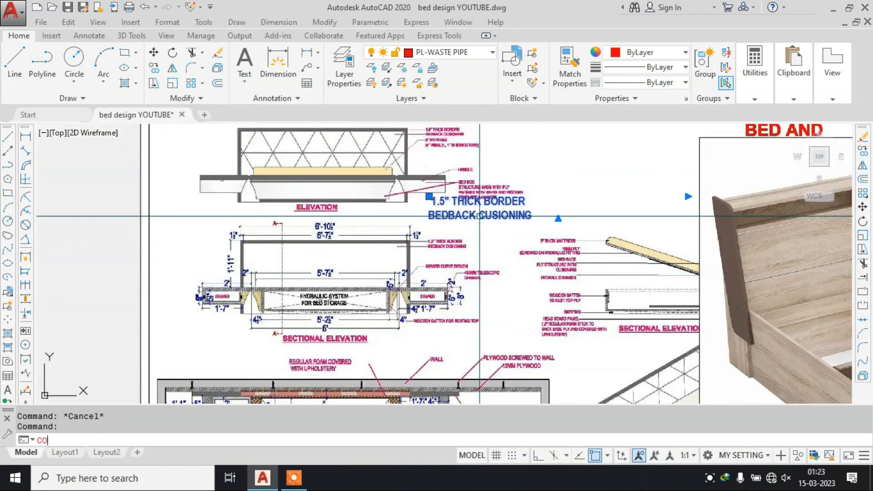
key(Return)
click(429, 219)
scroll(455, 319, up, 4)
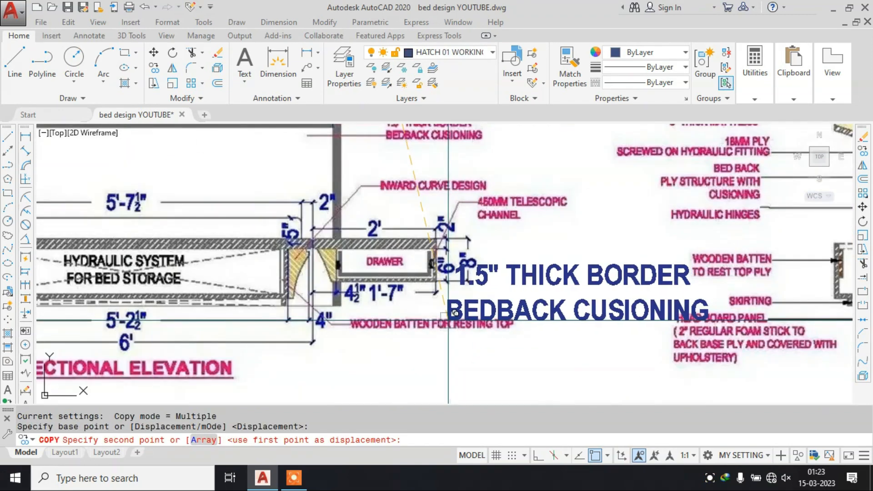
click(435, 299)
key(Escape)
Replace the copied note's text with 150MM TELESCOPIC and CHANNEL on two lines.
key(ctrl+a)
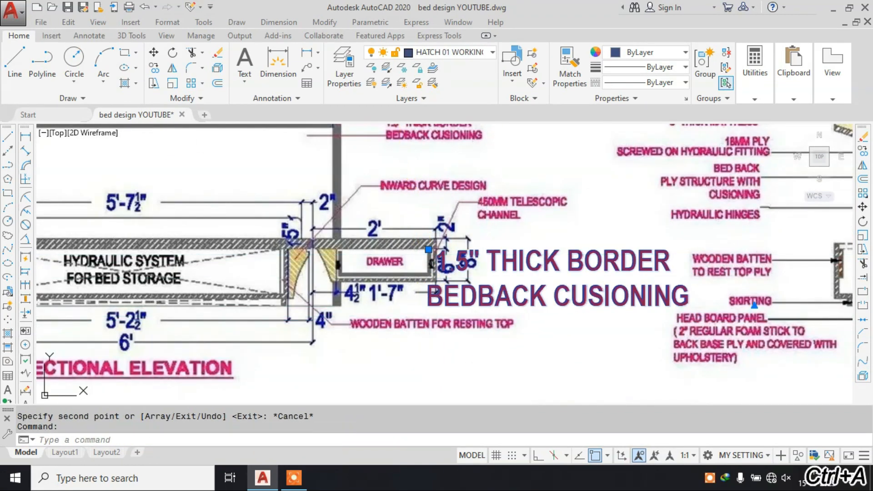
double_click(495, 260)
text(150MM)
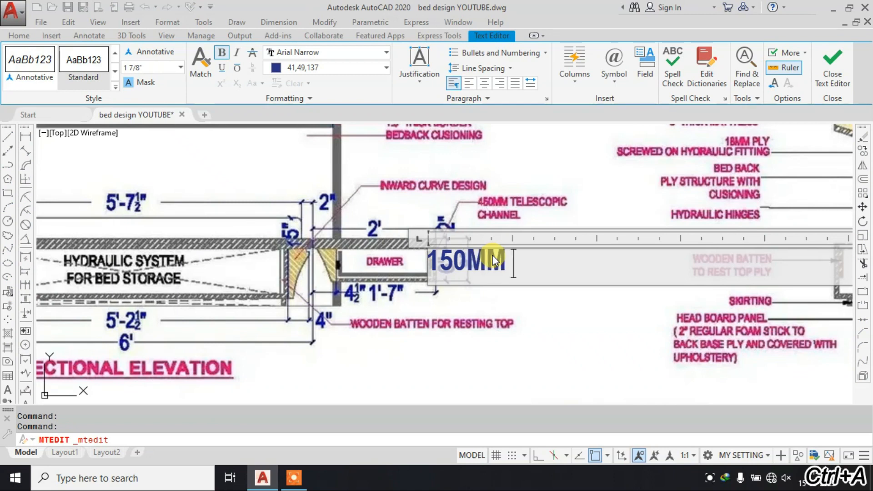
text( TELESCOP)
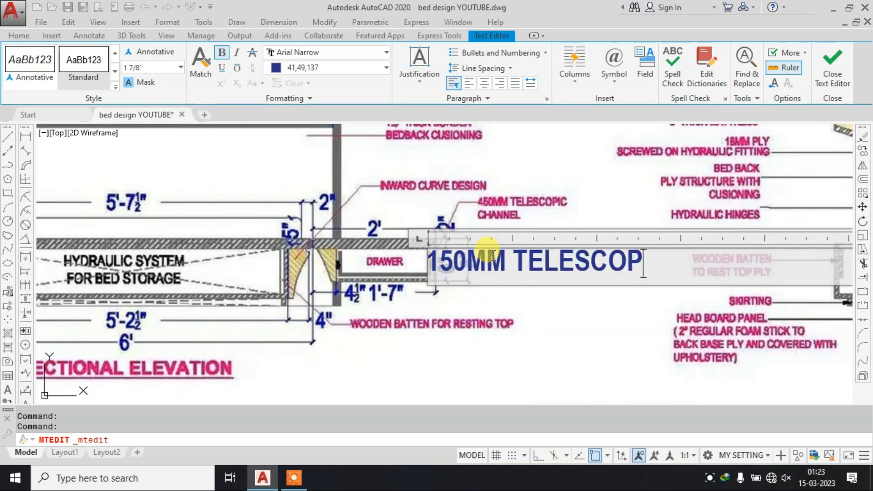
text(IC)
key(Return)
text(CHANNEL)
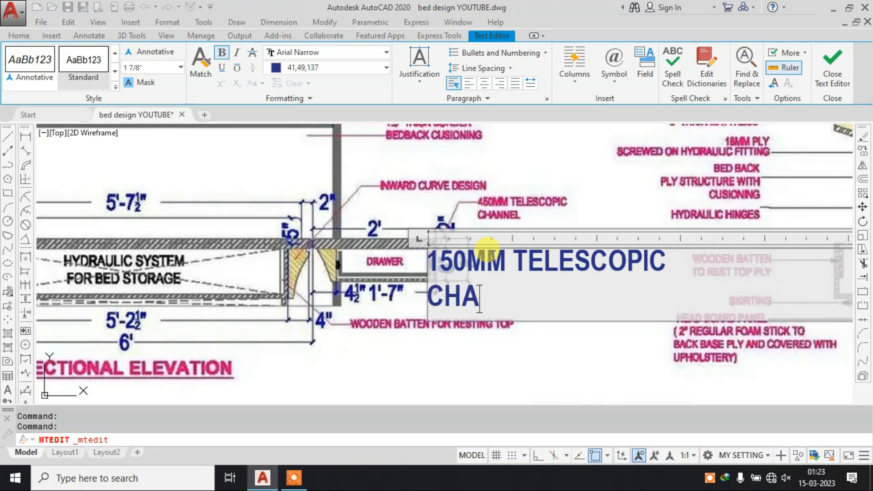
click(541, 219)
Move the 150MM TELESCOPIC CHANNEL note from the reference image to beside the drawn bed section's upper right corner.
scroll(522, 259, down, 3)
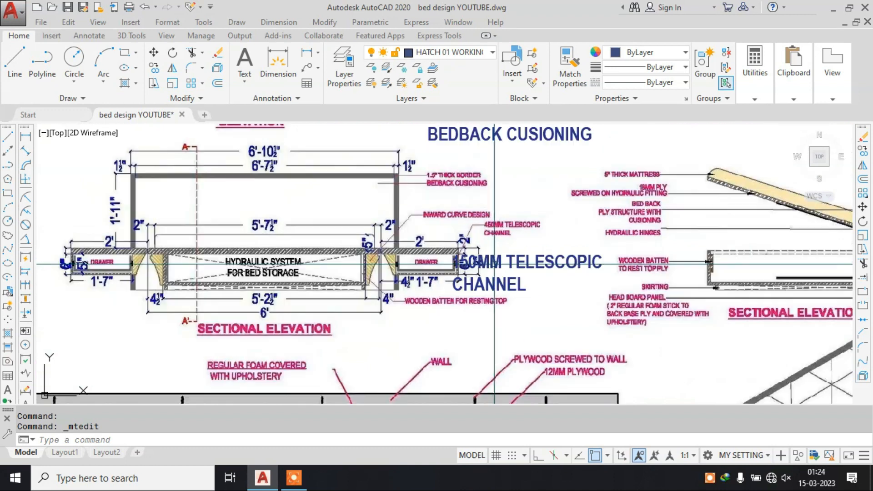
scroll(442, 294, up, 3)
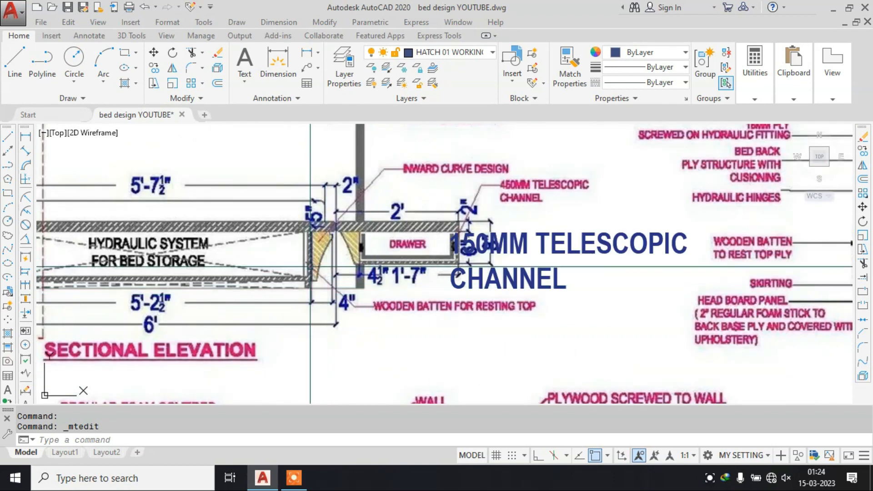
scroll(311, 267, up, 4)
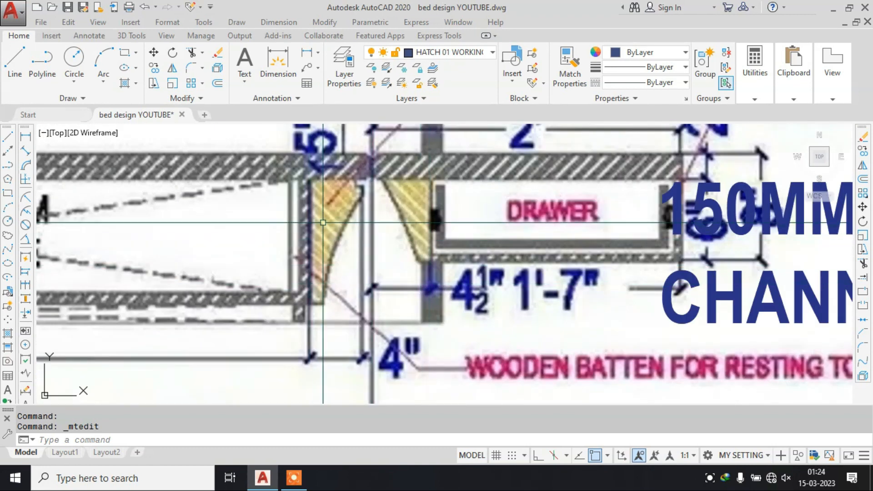
scroll(323, 223, down, 2)
scroll(570, 240, down, 3)
scroll(276, 238, up, 3)
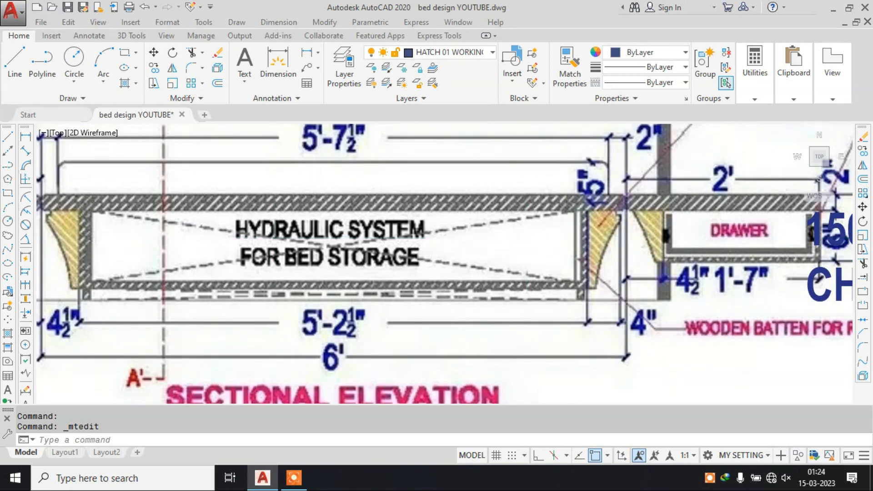
scroll(272, 238, down, 4)
key(space)
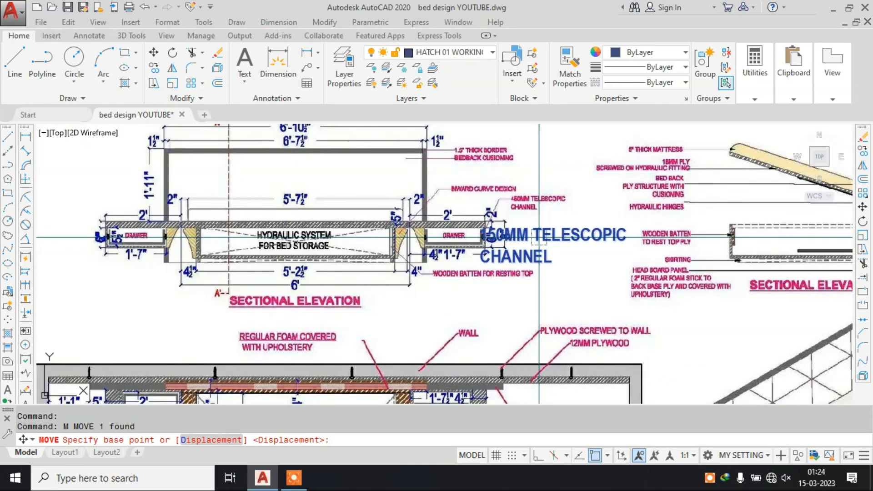
click(483, 230)
scroll(490, 257, down, 8)
middle_drag(501, 182, 486, 235)
scroll(491, 223, up, 5)
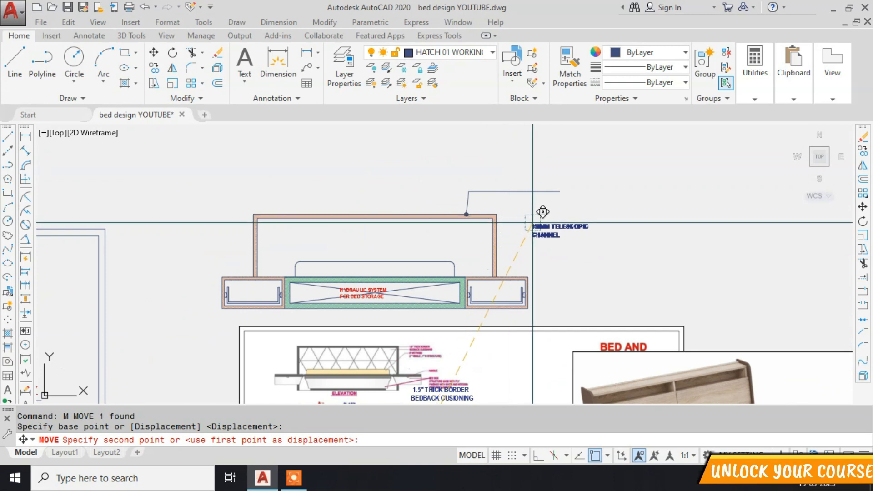
click(533, 222)
Move the 1.5" THICK BORDER BEDBACK CUSIONING note onto the leader line above the drawn bed section.
scroll(483, 223, down, 5)
scroll(467, 274, up, 6)
click(474, 253)
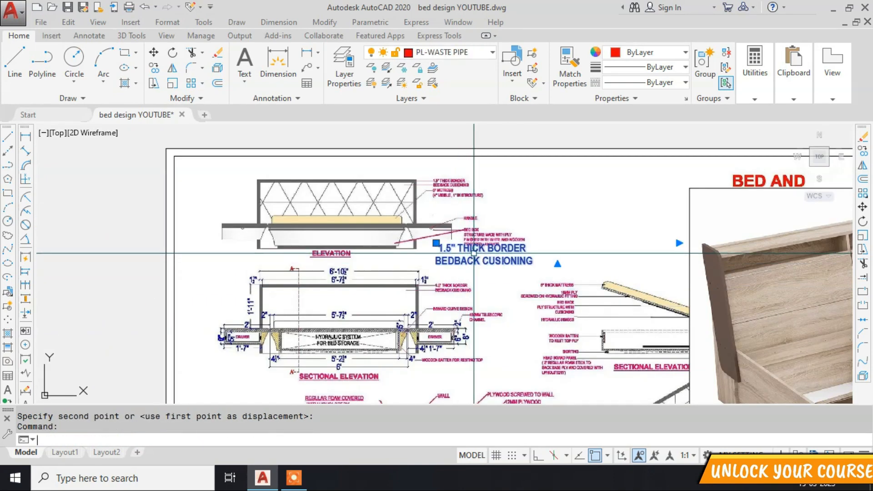
key(m)
key(space)
click(474, 253)
scroll(486, 219, up, 6)
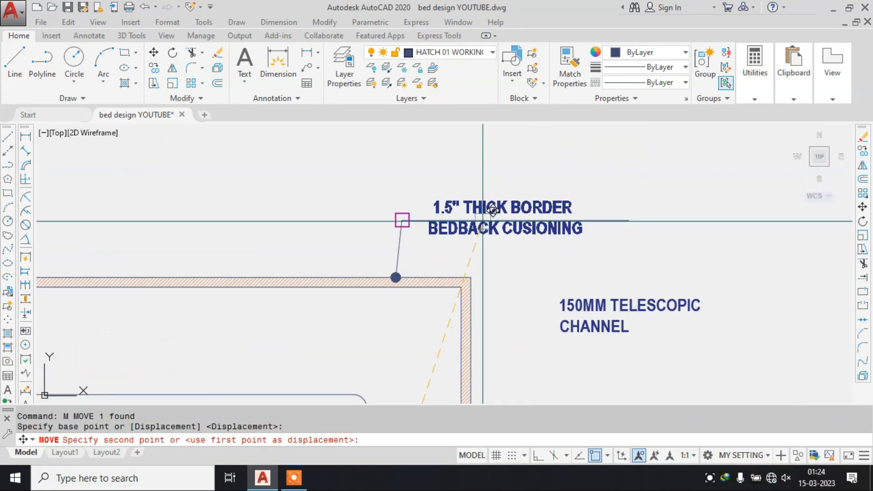
click(478, 201)
key(Escape)
Stretch the end of the horizontal leader line beneath the 1.5" THICK BORDER BEDBACK CUSIONING note to adjust its landing.
click(608, 195)
click(588, 232)
scroll(614, 211, up, 2)
scroll(636, 226, up, 4)
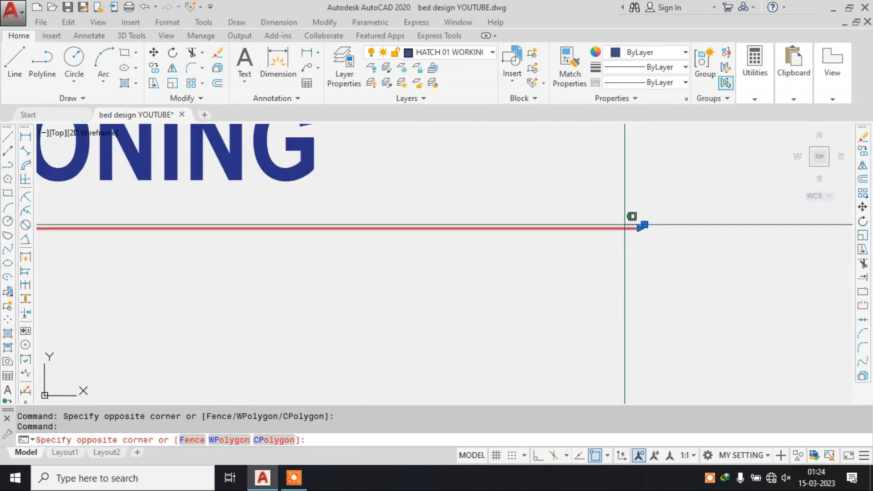
key(Escape)
click(641, 228)
click(371, 228)
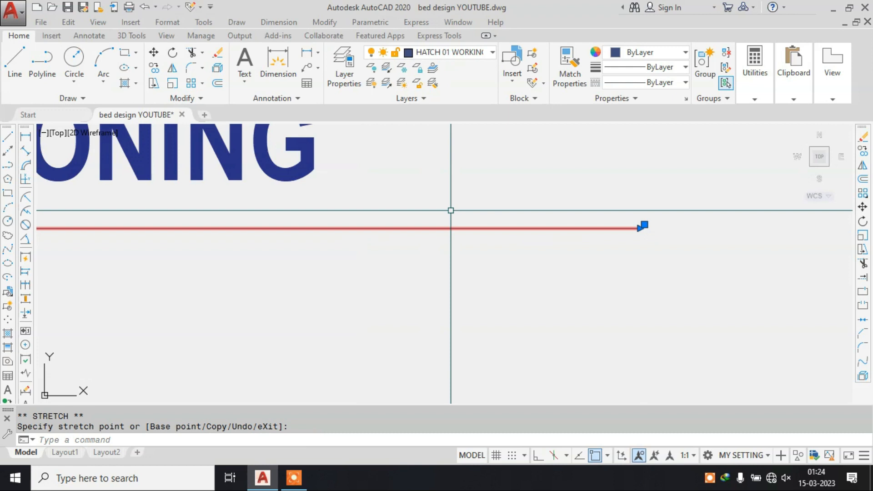
scroll(621, 225, up, 5)
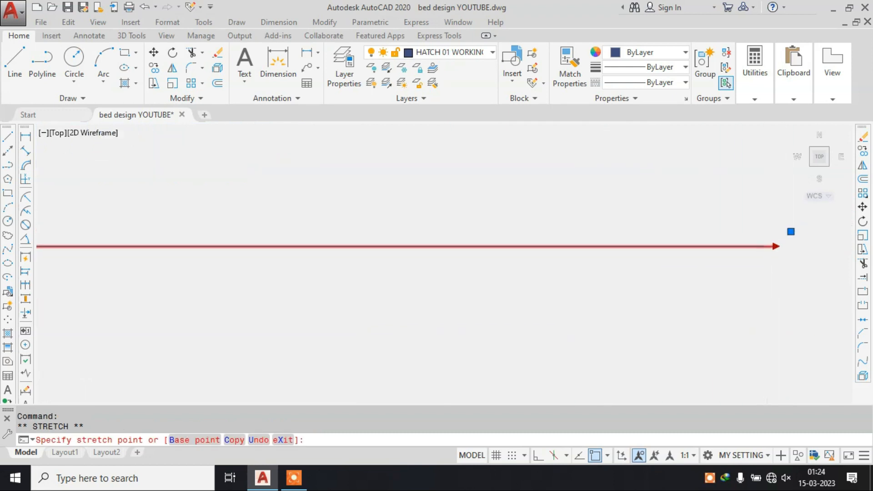
scroll(443, 212, down, 5)
scroll(498, 203, down, 2)
scroll(503, 214, up, 10)
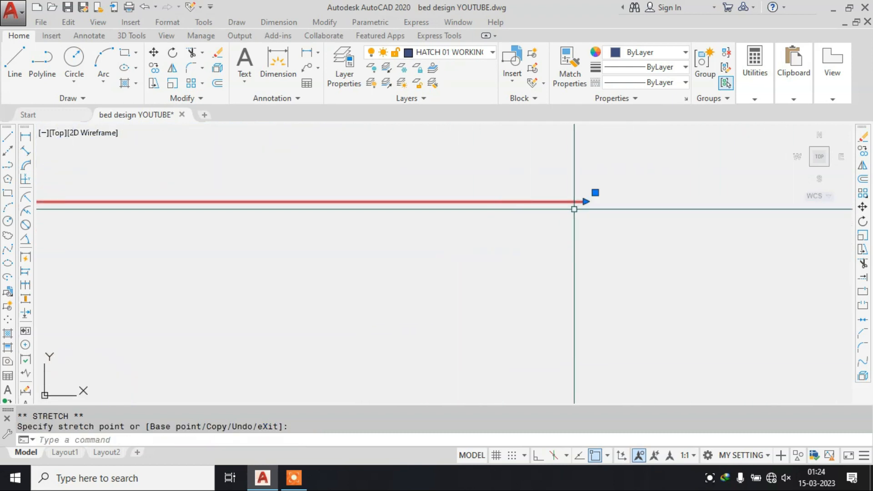
click(613, 164)
scroll(482, 191, down, 2)
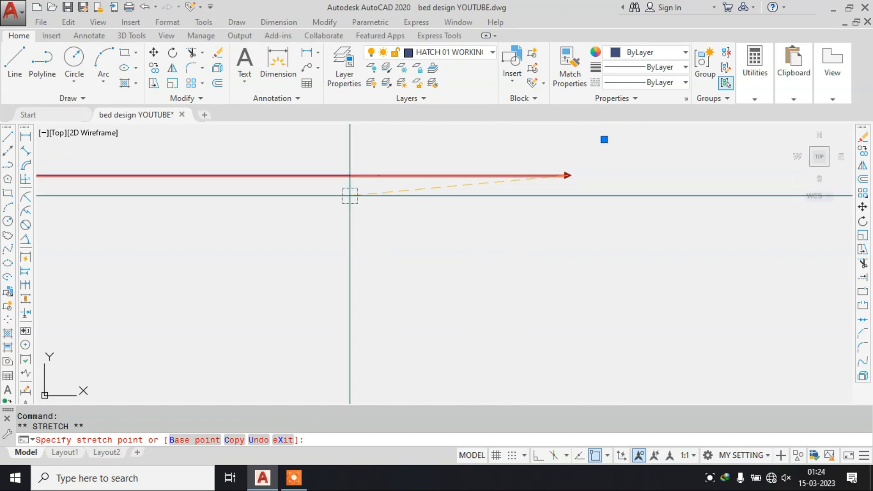
click(605, 139)
click(250, 158)
scroll(313, 171, down, 5)
middle_drag(244, 173, 538, 217)
scroll(526, 214, down, 5)
key(Escape)
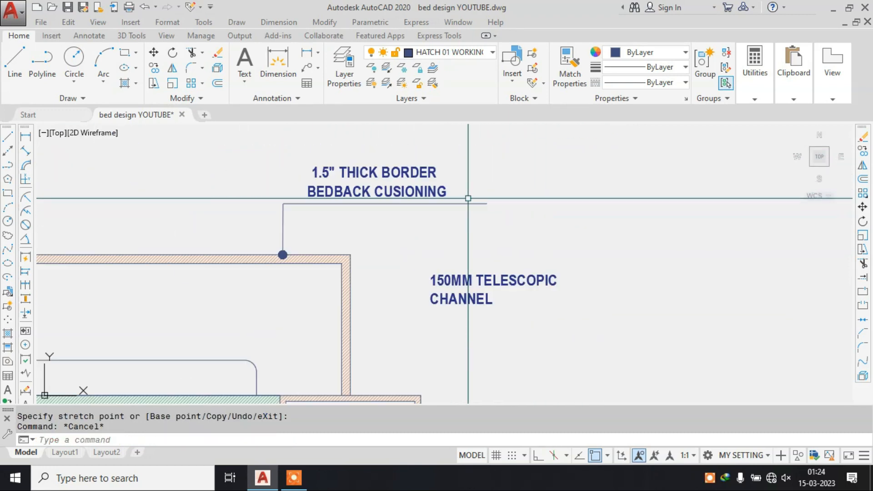
Move the 150MM TELESCOPIC CHANNEL note down beside the right-hand drawer of the bed section.
mouse_move(455, 250)
middle_down()
mouse_move(485, 201)
mouse_move(485, 142)
middle_up()
click(490, 177)
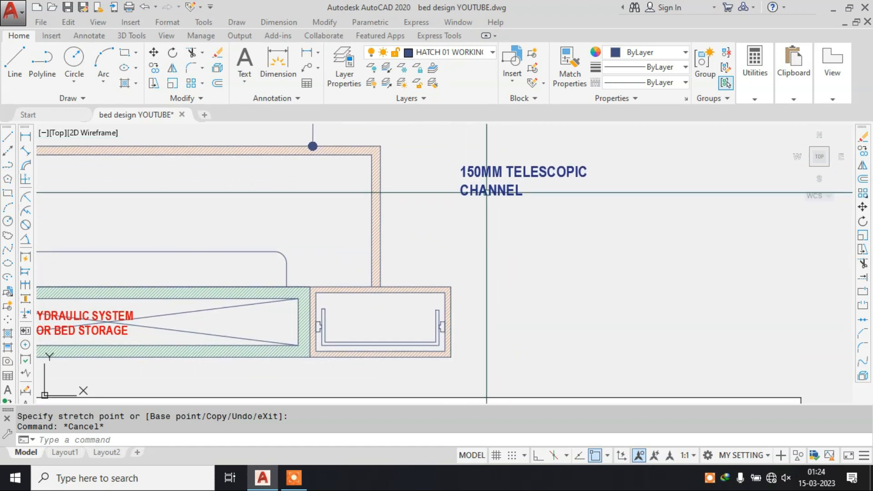
key(Return)
click(459, 191)
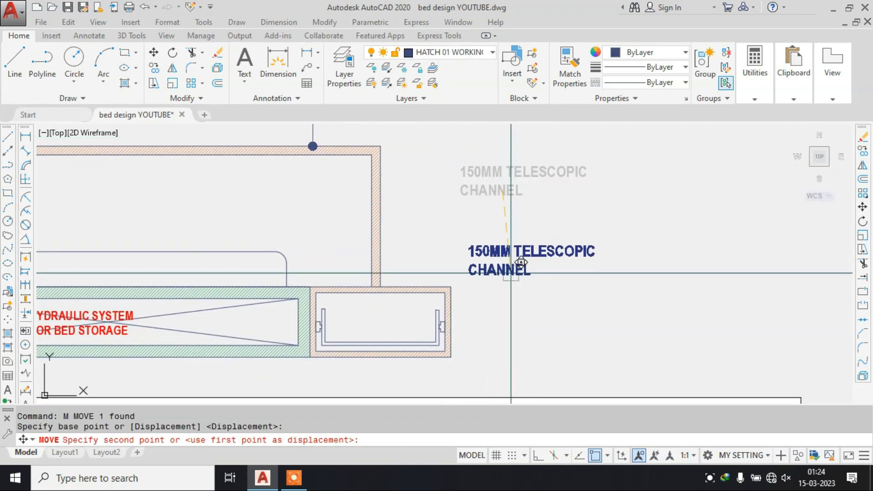
click(468, 294)
key(Escape)
Copy the leader of the plan's DRAWER FINISHED WITH GLOSSY LAMINATE SHEET note to the outer channel of the section's right-hand drawer.
scroll(358, 268, down, 7)
middle_drag(175, 288, 263, 240)
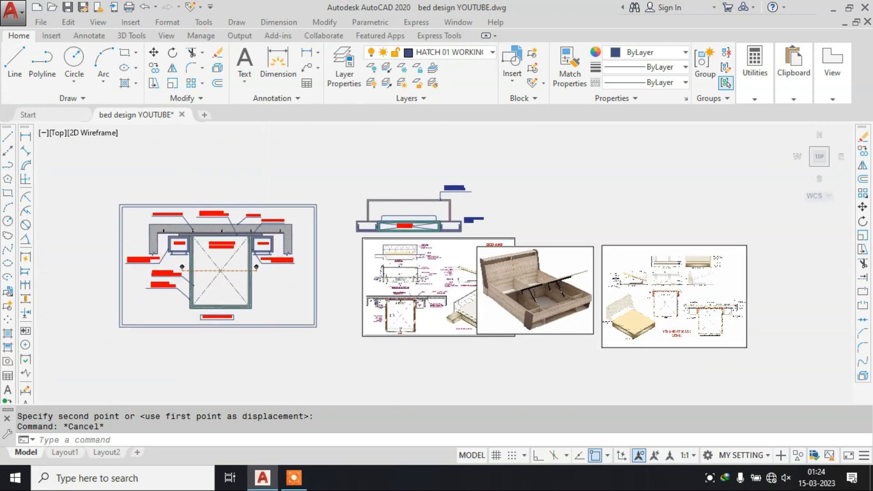
scroll(255, 252, up, 7)
click(296, 282)
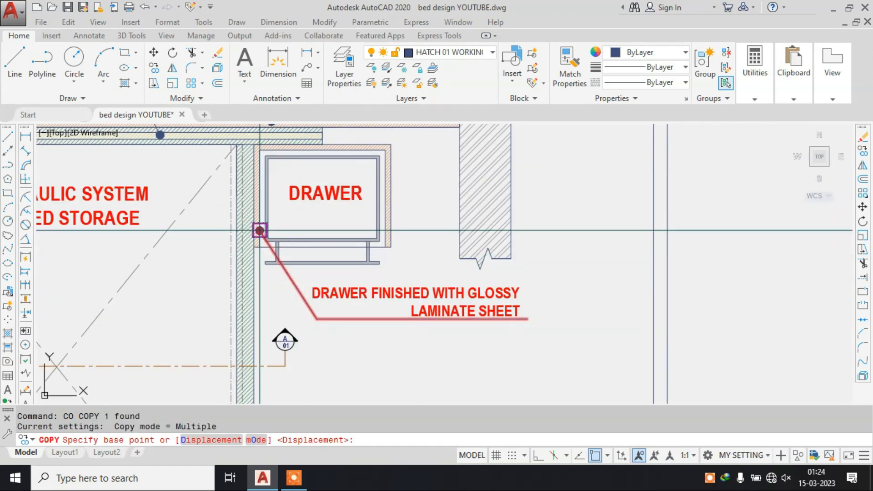
click(296, 282)
scroll(296, 282, down, 4)
scroll(519, 249, up, 1)
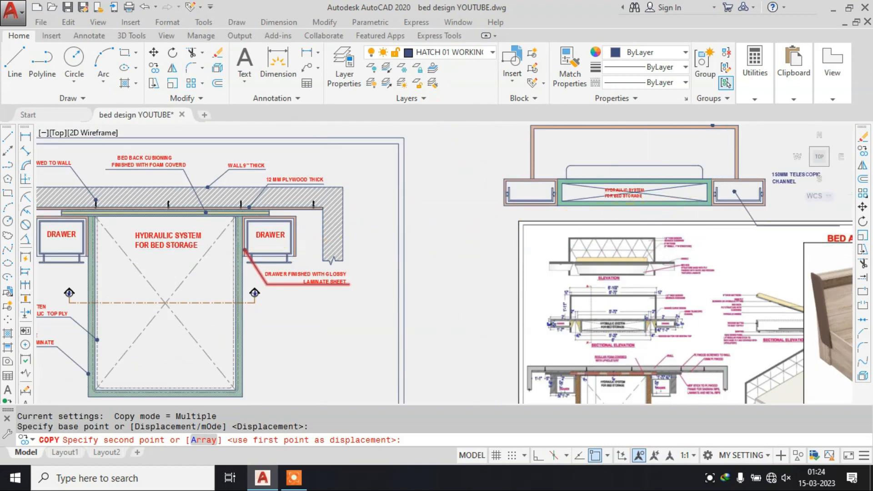
scroll(755, 194, up, 8)
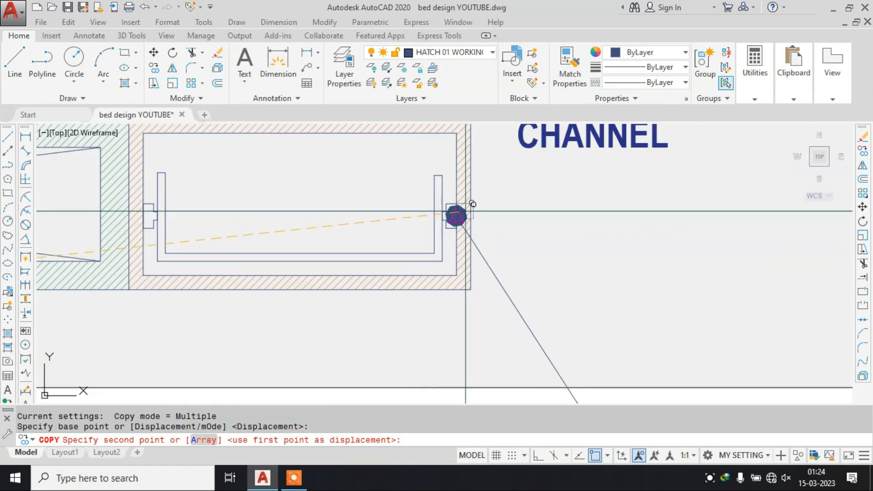
click(456, 205)
scroll(482, 219, down, 5)
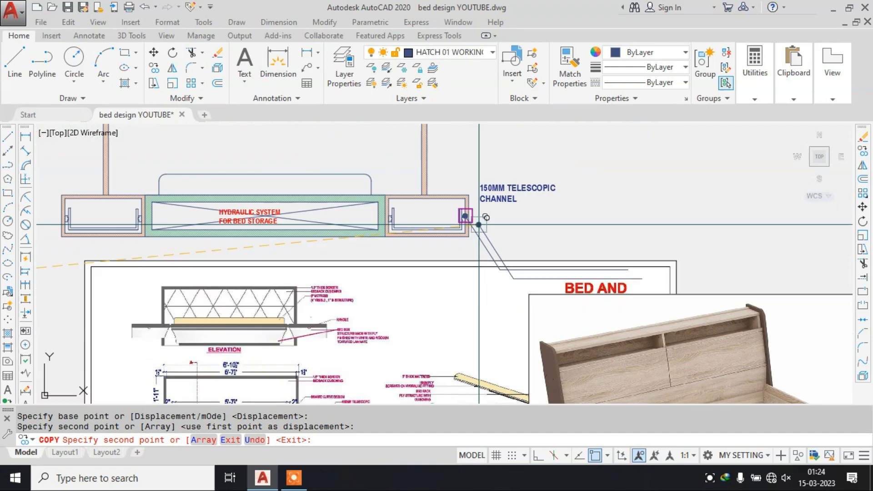
scroll(482, 238, up, 3)
key(Escape)
click(471, 254)
key(Escape)
Stretch the copied leader's elbow upward so its horizontal line runs just above the 150MM TELESCOPIC CHANNEL note.
click(491, 244)
click(470, 267)
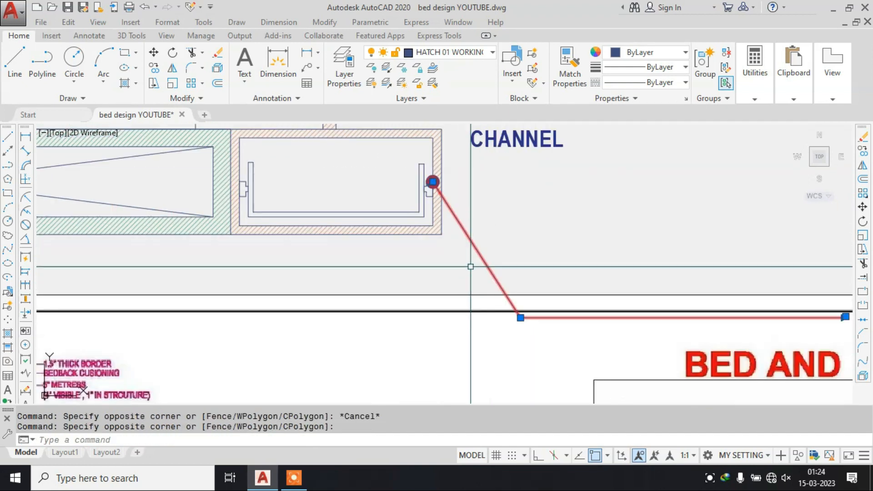
click(521, 318)
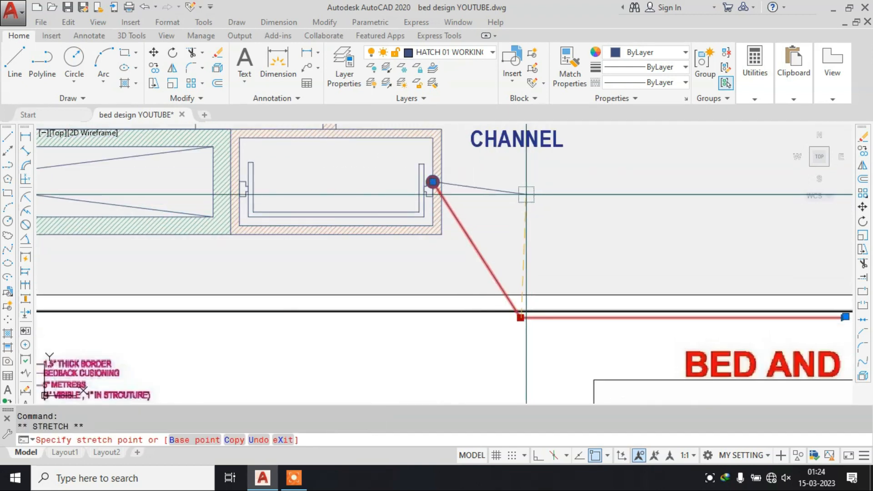
middle_drag(473, 168, 416, 284)
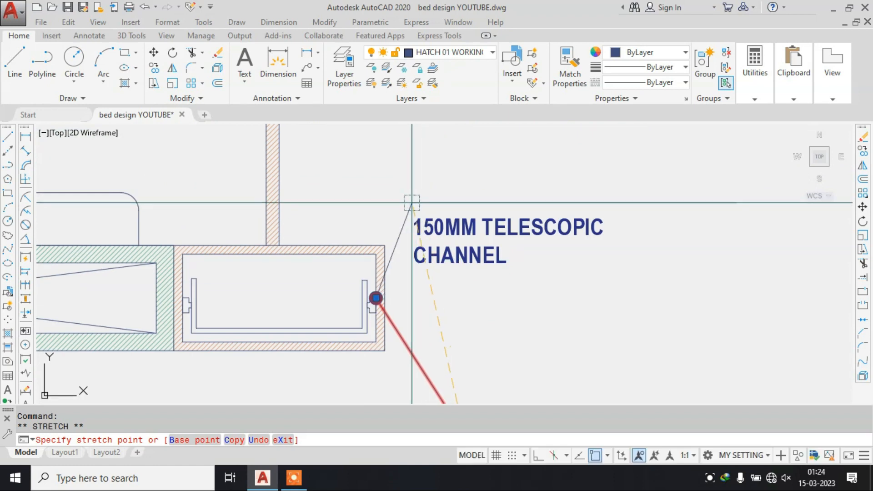
key(Escape)
key(Escape)
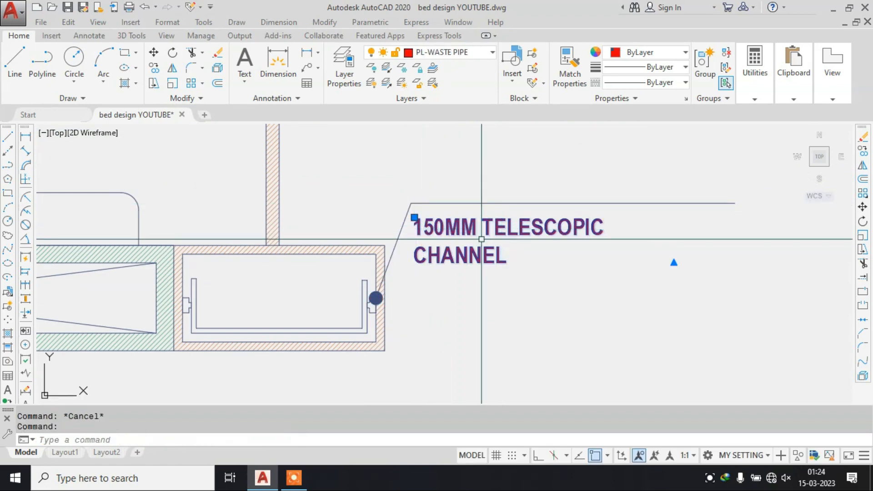
Move the 150MM TELESCOPIC CHANNEL note up so it sits above its leader line.
text(m)
key(Return)
click(479, 238)
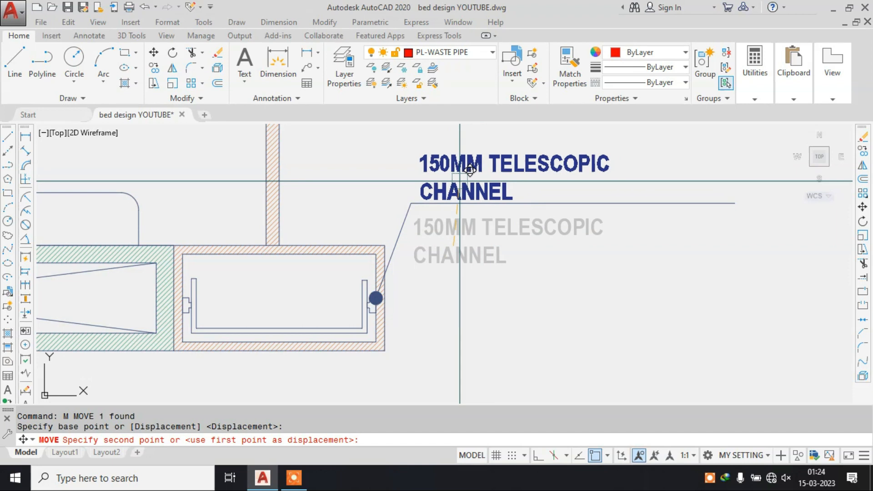
click(485, 172)
Shorten the horizontal line of the 150MM TELESCOPIC CHANNEL leader so it ends just past the note, with object snap off while stretching.
click(626, 198)
click(624, 227)
scroll(774, 203, up, 6)
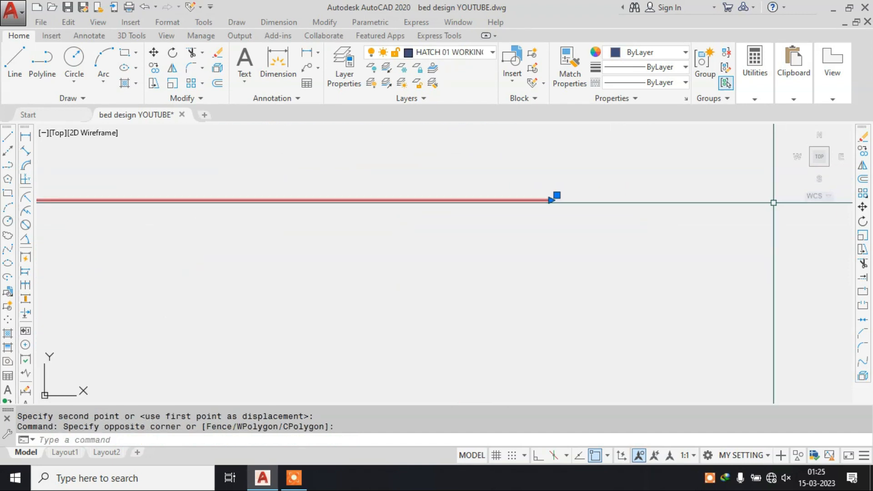
click(553, 200)
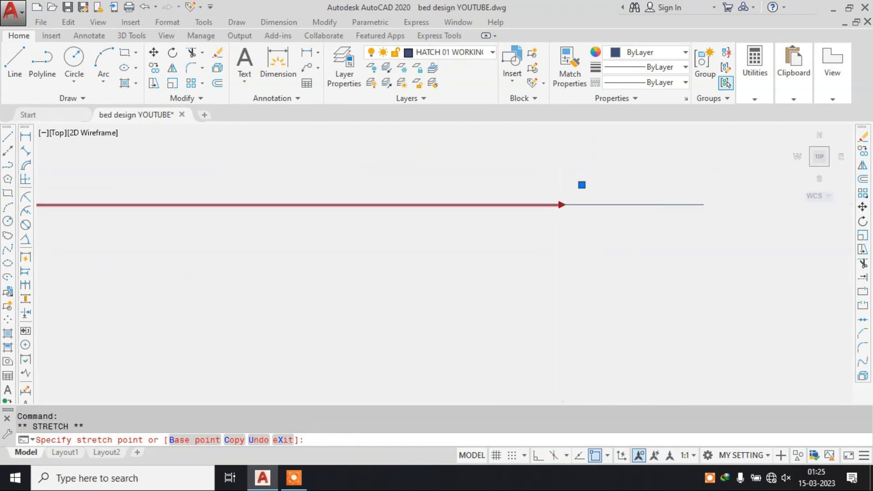
click(599, 463)
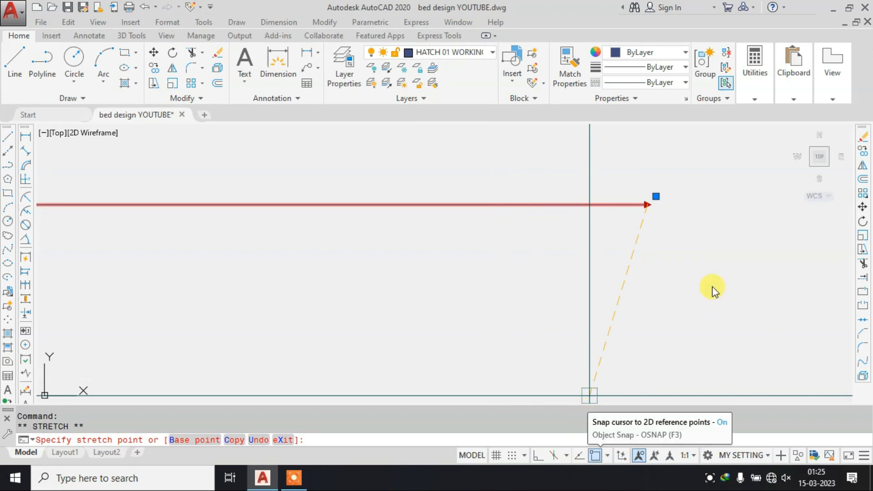
scroll(713, 290, down, 4)
middle_drag(315, 236, 622, 257)
scroll(622, 258, down, 5)
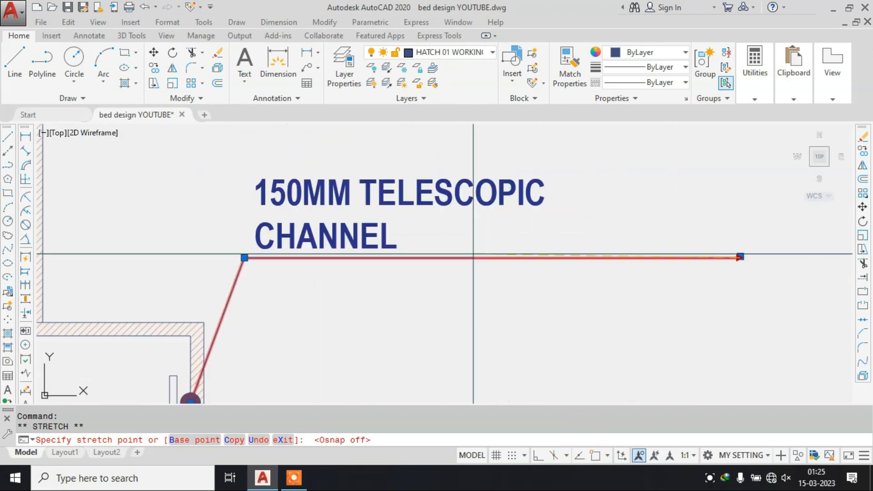
click(575, 255)
scroll(578, 242, down, 3)
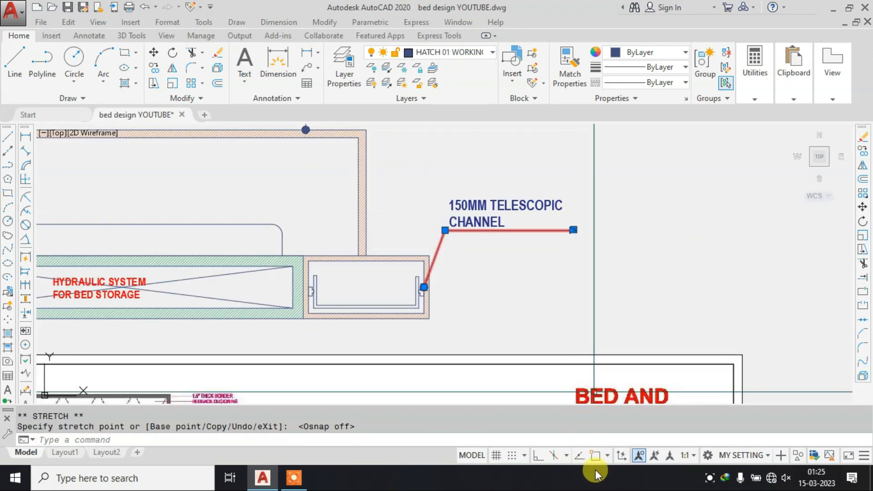
click(597, 456)
scroll(453, 336, down, 3)
key(Escape)
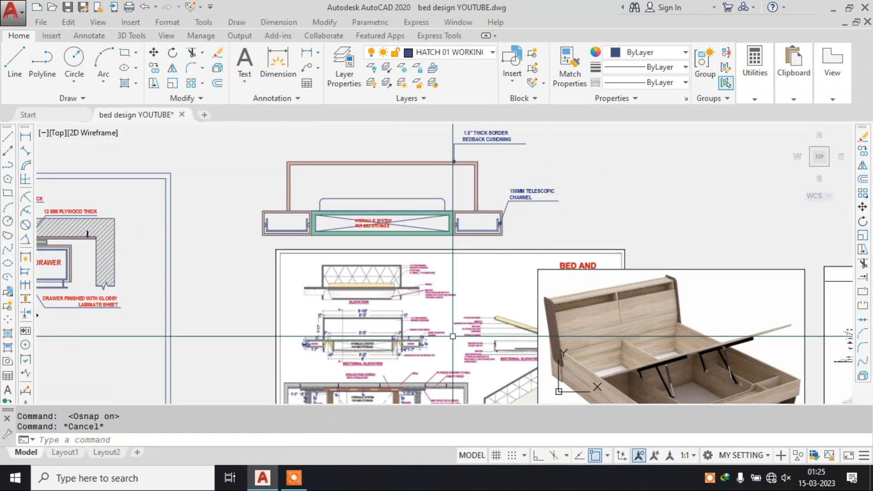
Copy the DRAWER label from the plan's left drawer into both the left and right drawers of the bed section.
scroll(389, 335, up, 4)
scroll(313, 294, down, 8)
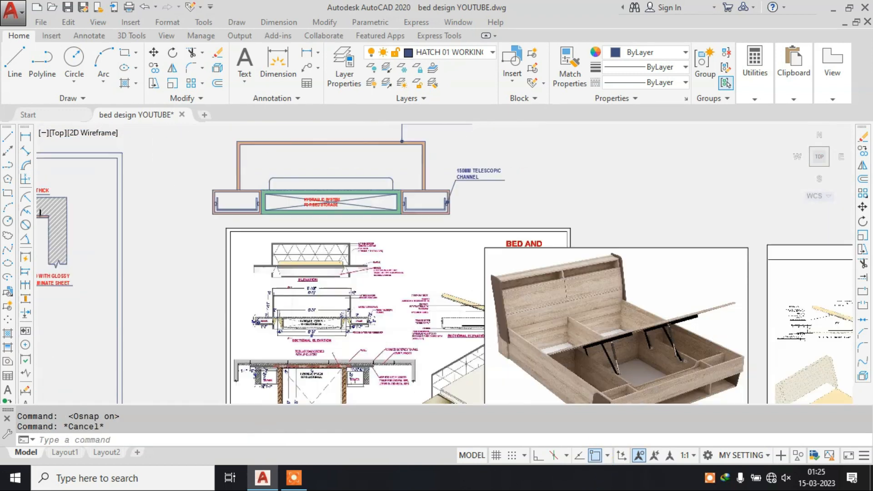
scroll(105, 285, up, 2)
scroll(111, 268, up, 6)
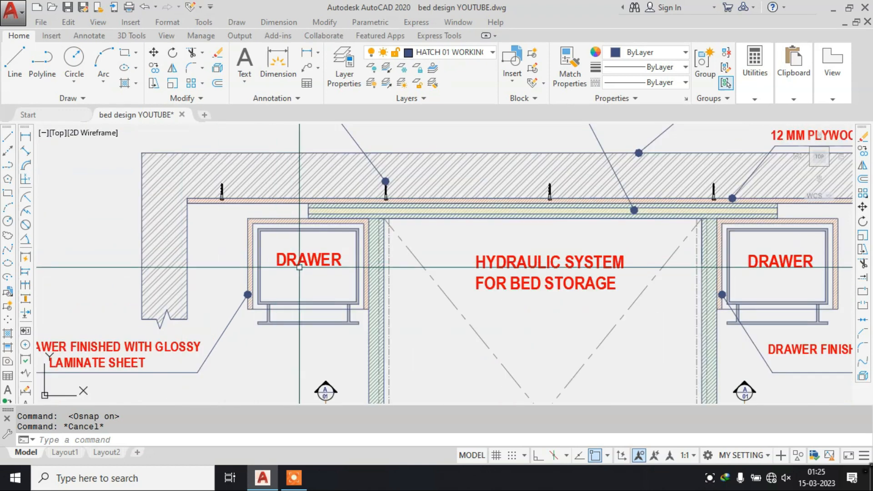
click(291, 253)
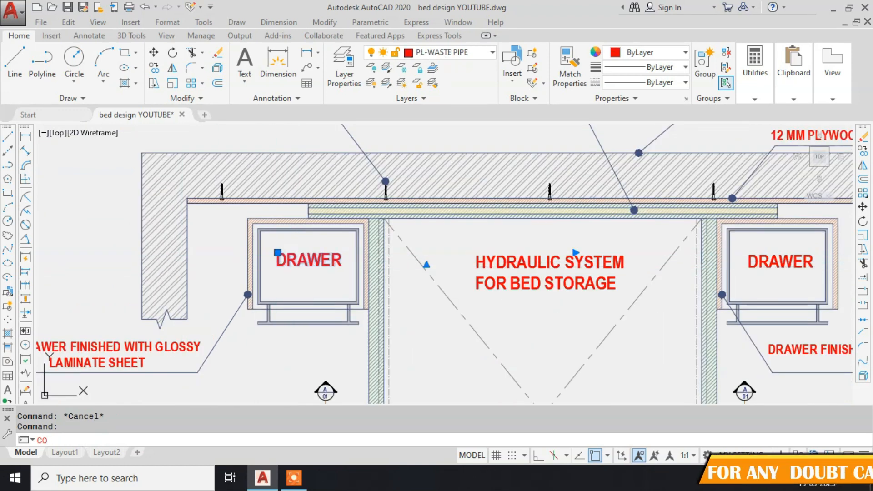
click(277, 265)
scroll(157, 291, down, 8)
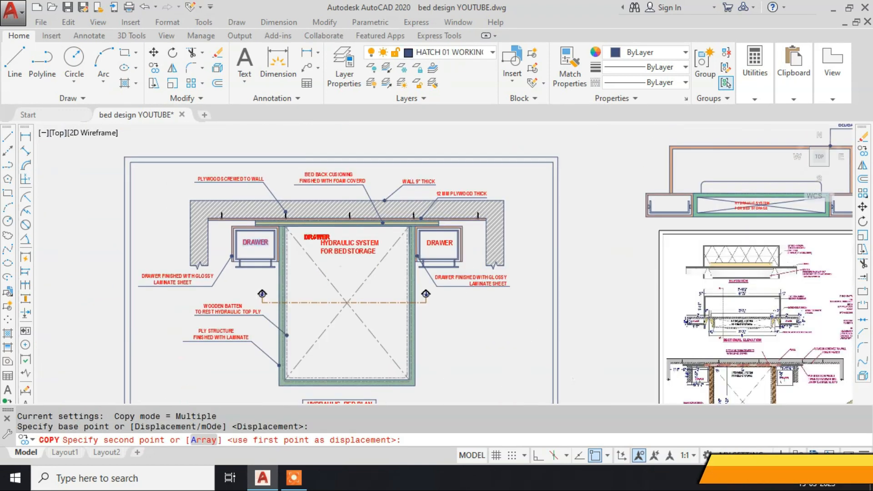
scroll(432, 264, up, 8)
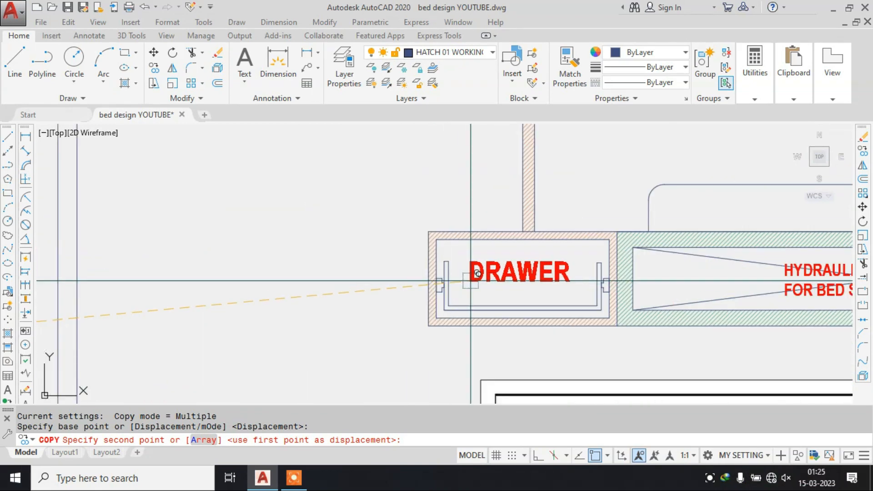
click(483, 275)
scroll(483, 275, down, 5)
scroll(392, 233, up, 8)
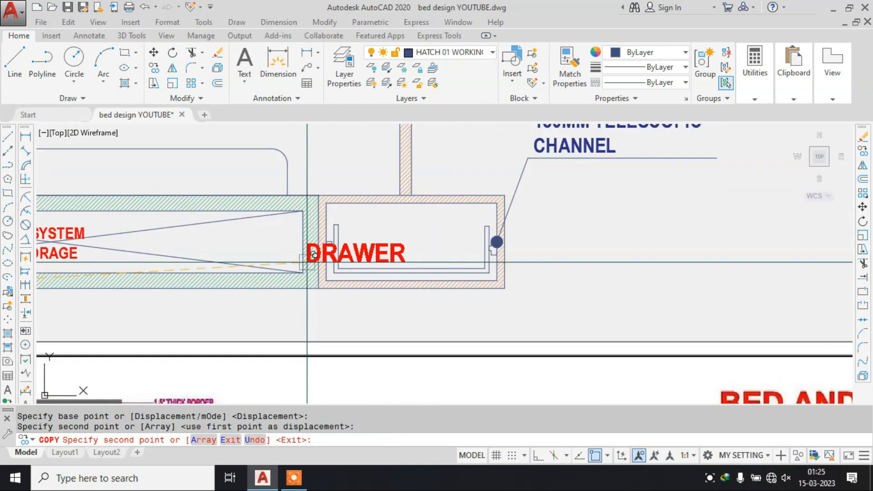
click(385, 240)
scroll(386, 268, down, 6)
key(Escape)
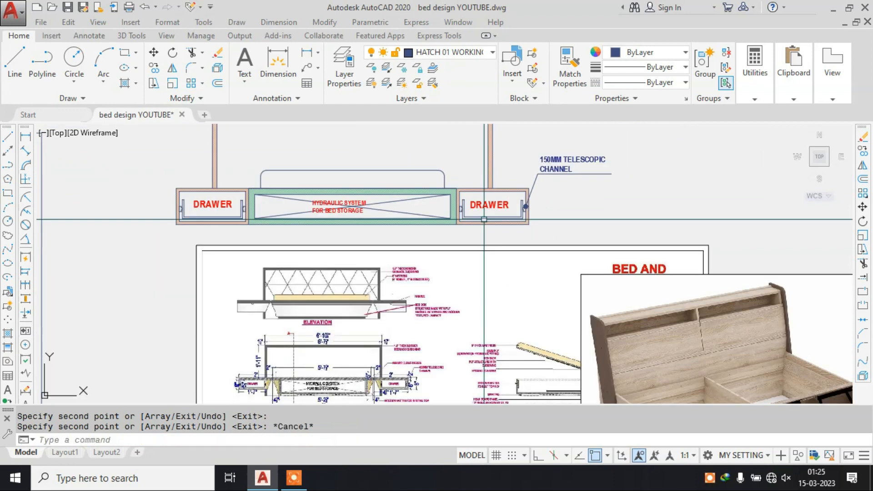
Draw a vertical line for the wooden batten just inside the right end of the section's hydraulic storage box, following the reference sectional elevation.
middle_drag(322, 346, 361, 226)
scroll(362, 226, up, 4)
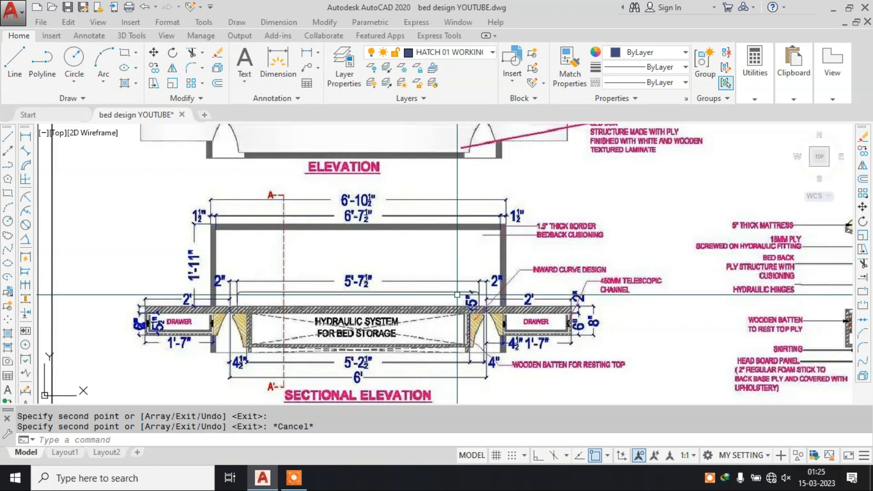
middle_drag(441, 228, 425, 200)
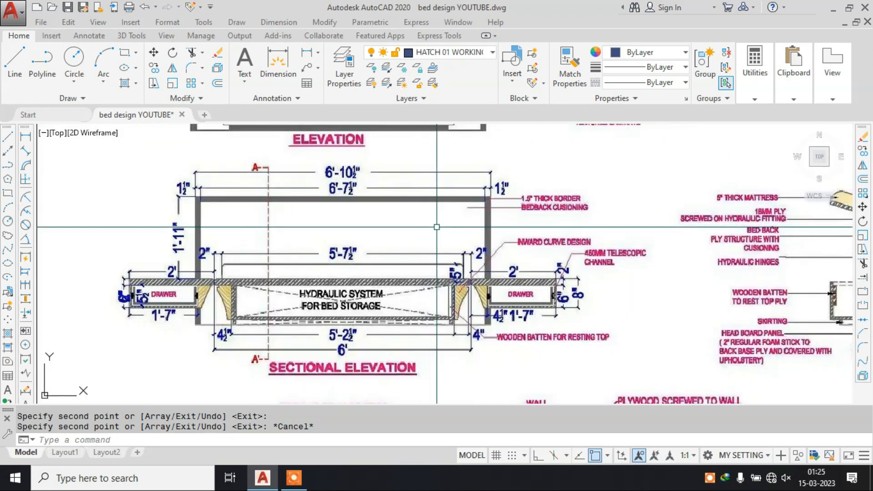
scroll(462, 317, up, 5)
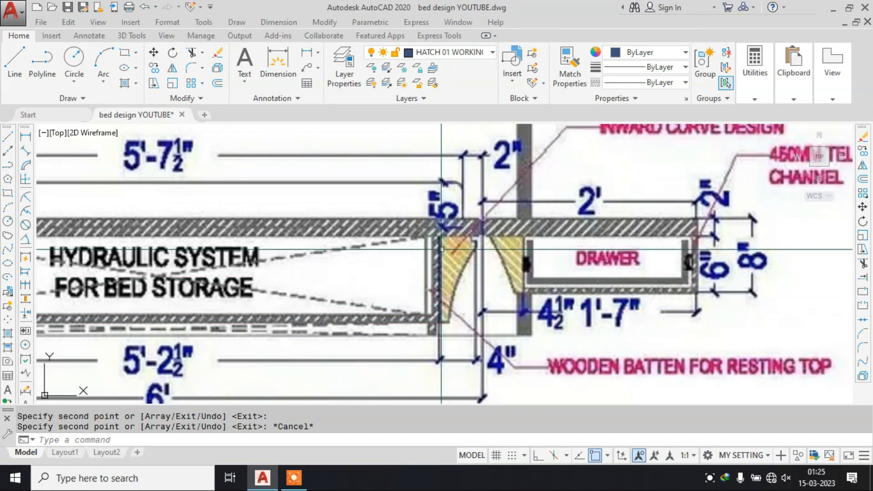
scroll(490, 214, down, 8)
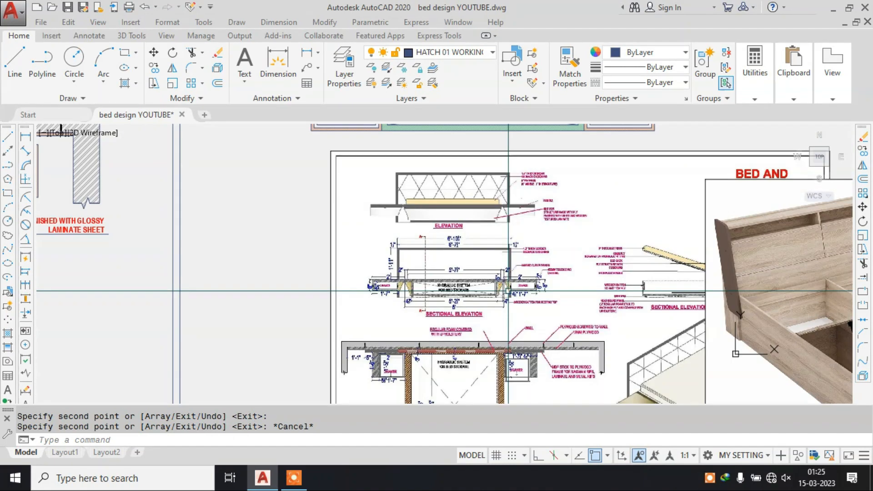
scroll(490, 214, up, 8)
text(L)
key(Return)
scroll(627, 212, up, 3)
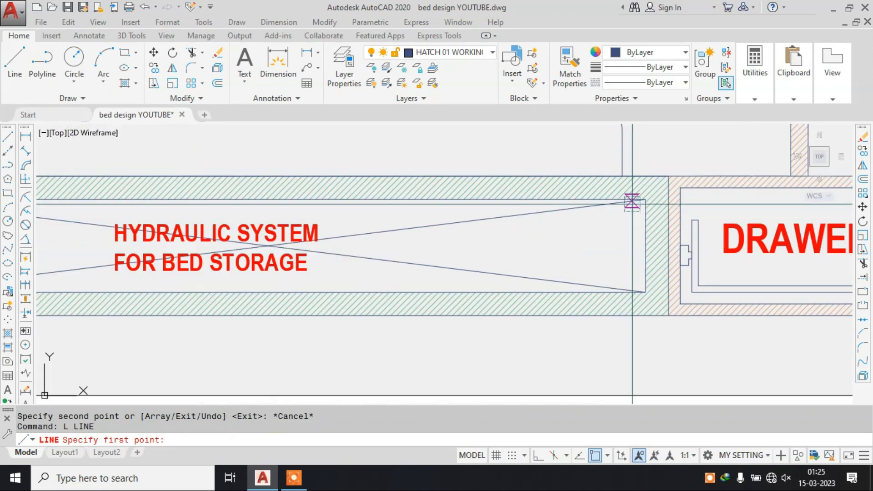
click(632, 201)
click(633, 292)
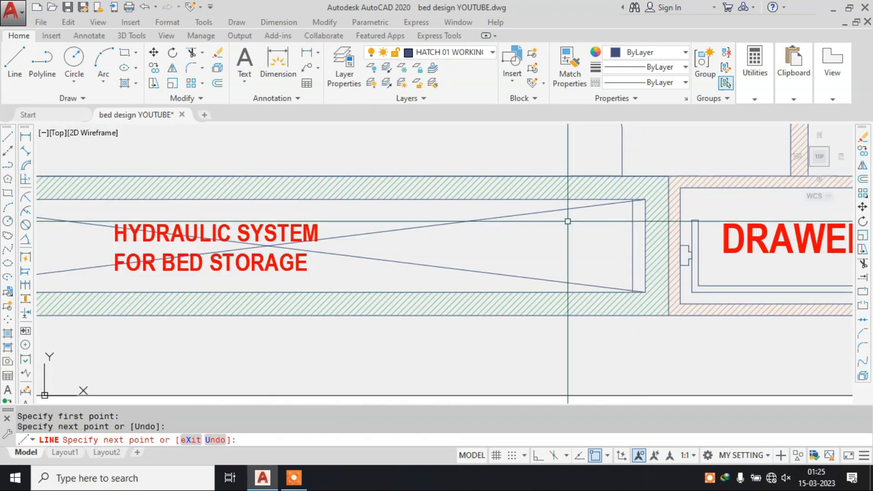
key(Escape)
Move the bed and side unit reference image down and to the left, farther away from the drawn bed section.
scroll(644, 192, down, 5)
middle_drag(648, 155, 619, 212)
middle_drag(580, 258, 503, 146)
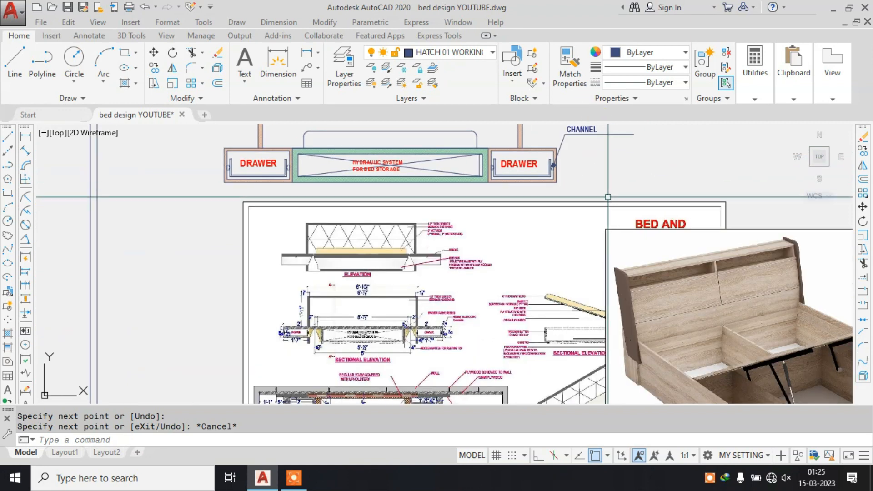
click(586, 212)
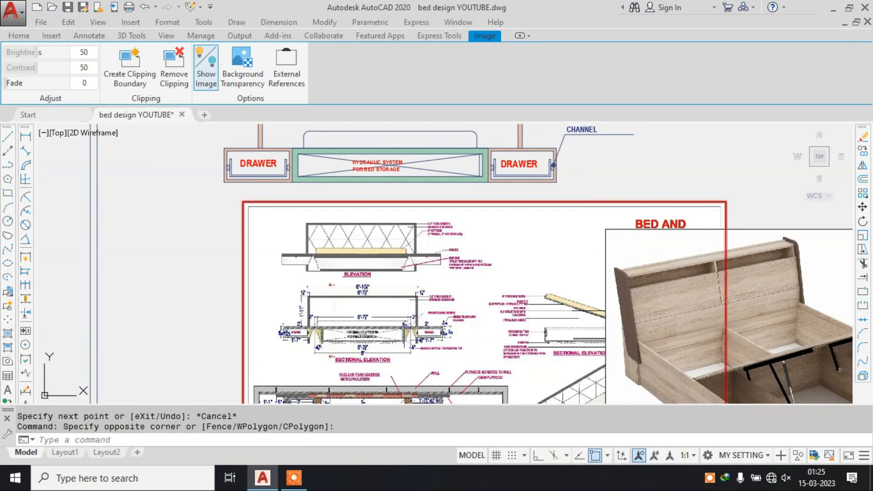
text(m)
key(space)
click(550, 215)
click(460, 261)
key(Escape)
middle_drag(494, 178, 489, 171)
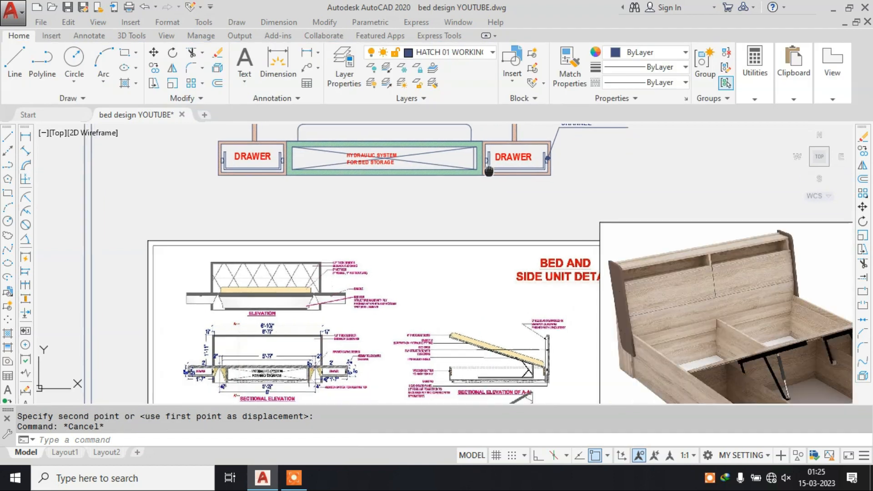
Copy the DRAWER label from the section's right-hand drawer to the space beside the reference sectional elevation.
click(500, 156)
text(co)
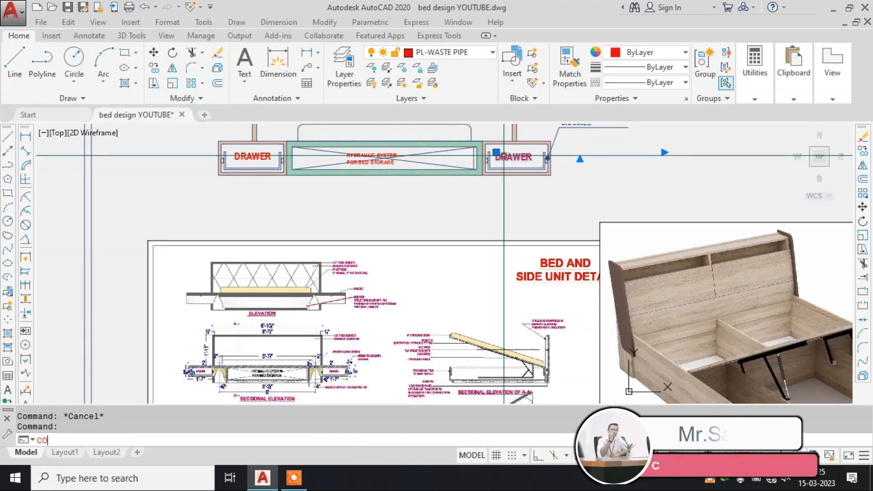
key(space)
click(509, 160)
scroll(451, 248, up, 5)
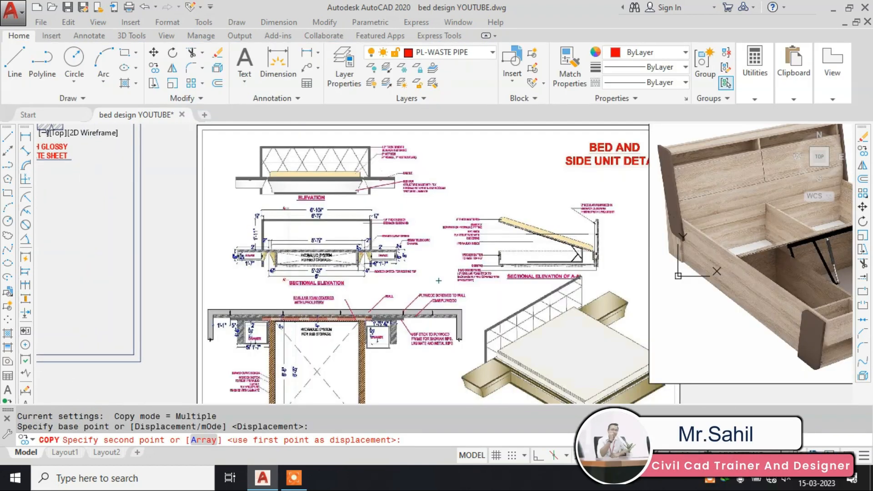
click(460, 244)
key(Escape)
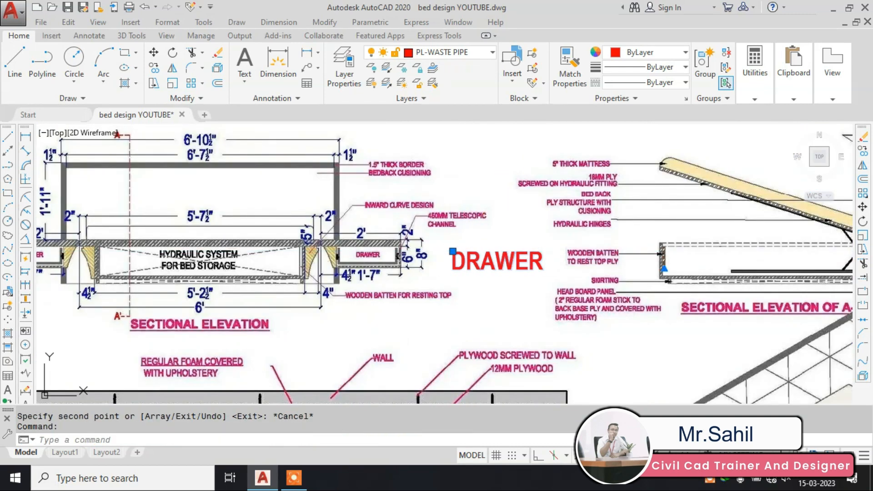
Replace the copied label's text with WOODEN BATTEN FOR RESTING TOP on two lines.
double_click(482, 258)
key(ctrl+a)
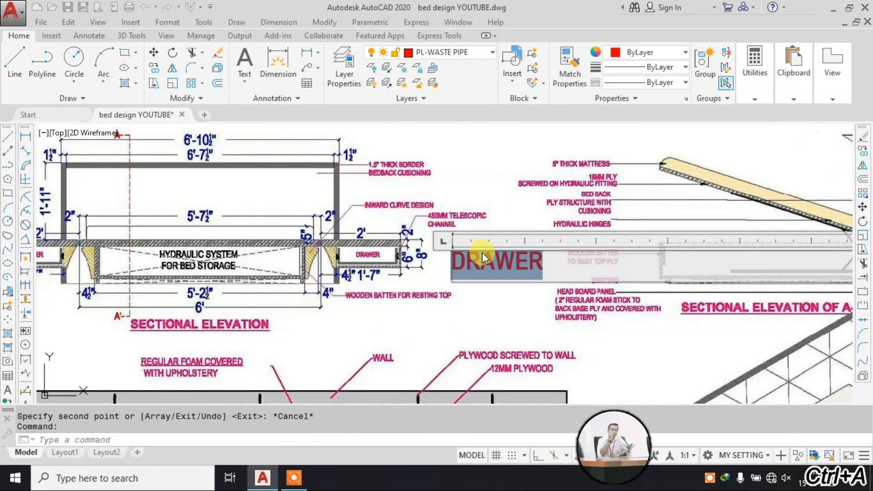
text(WOODEN)
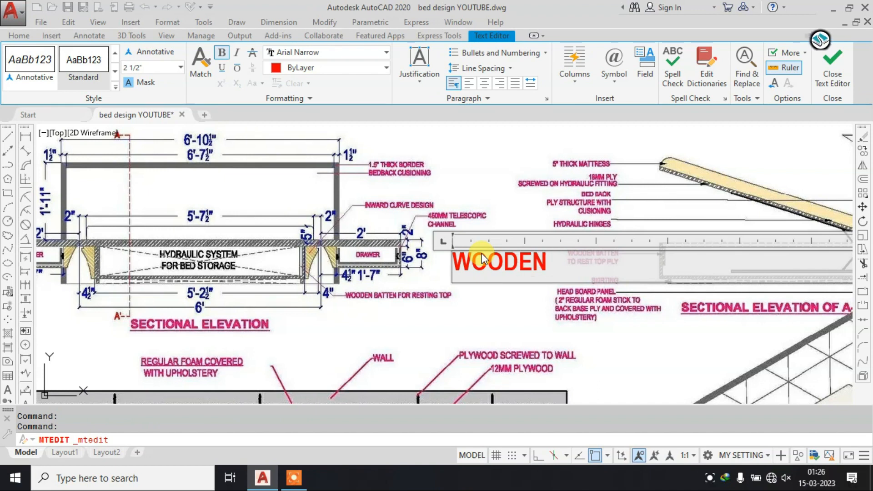
text( BATTEN)
key(Return)
text(FOR RES)
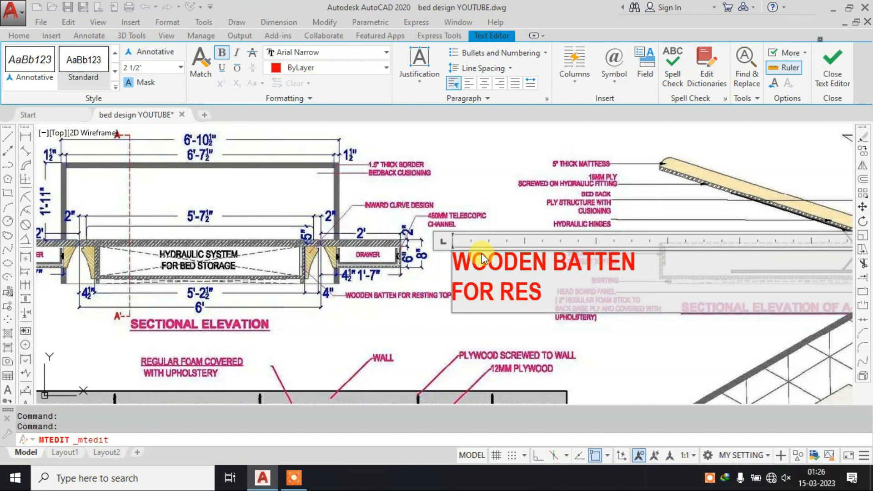
text(TING TOP)
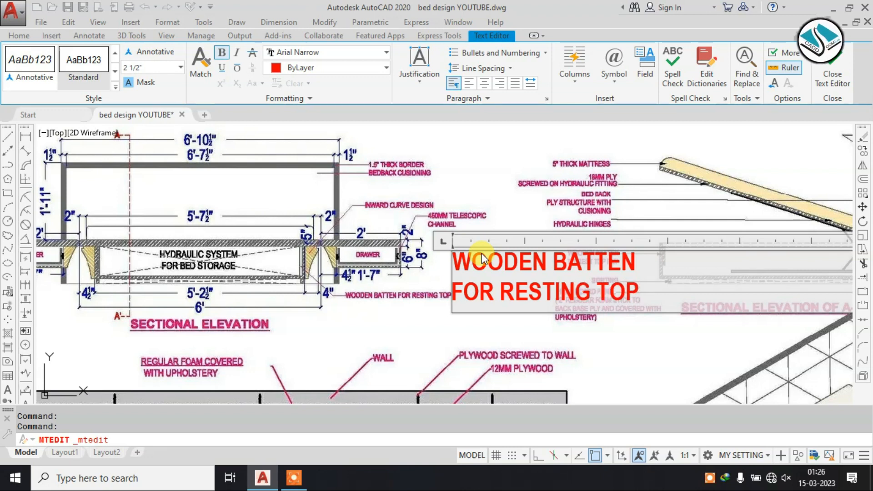
key(Escape)
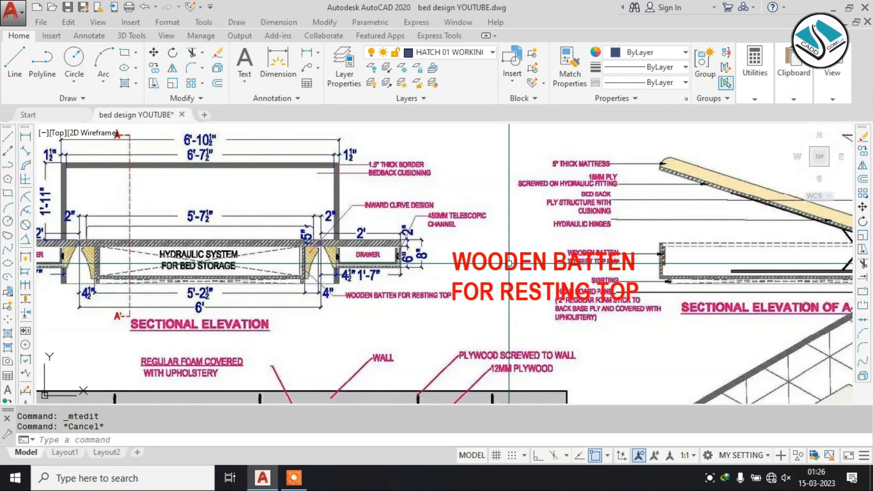
Move the WOODEN BATTEN FOR RESTING TOP note to just below the right-hand drawer of the bed section.
text(m)
key(Return)
click(507, 263)
scroll(475, 292, down, 8)
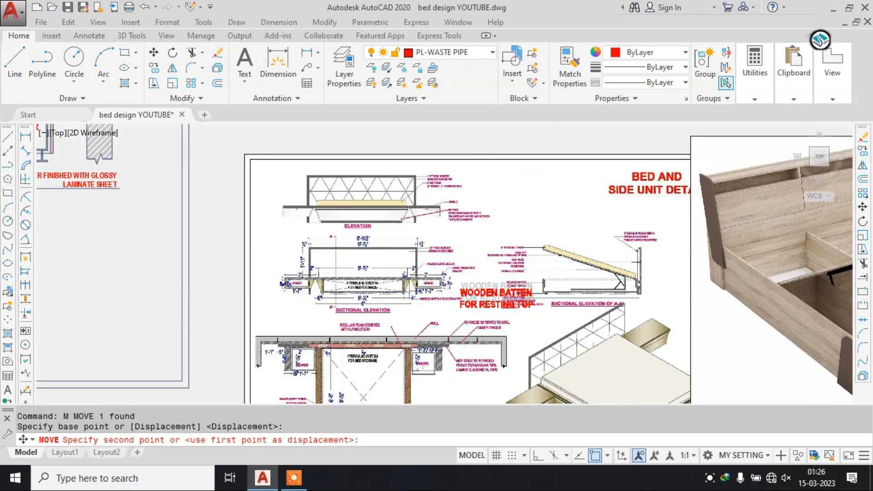
middle_drag(481, 199, 476, 210)
scroll(521, 219, up, 2)
scroll(521, 230, up, 6)
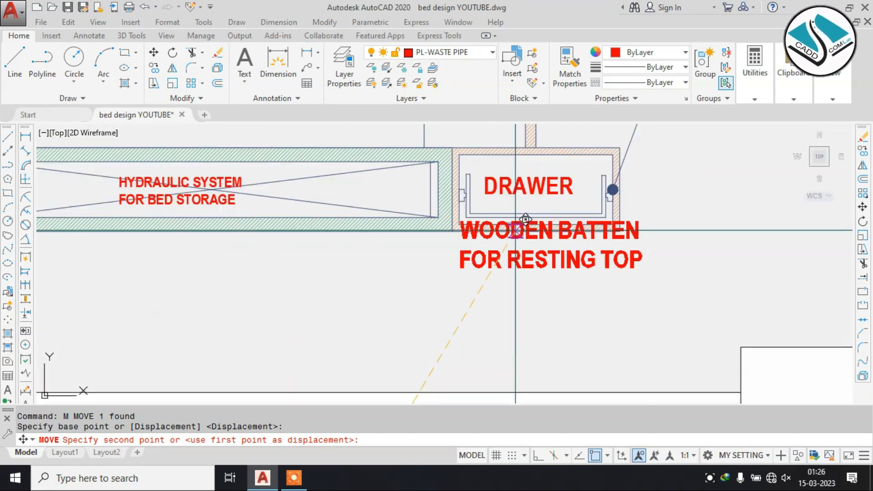
click(489, 269)
scroll(484, 267, down, 2)
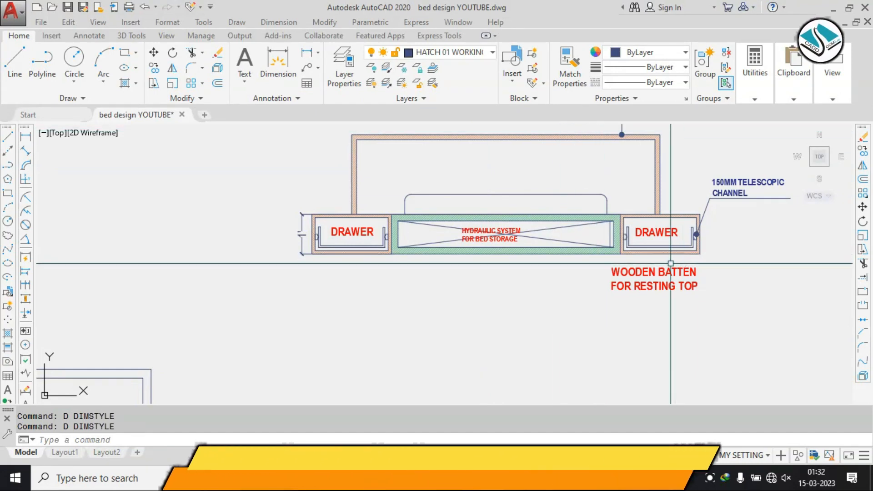
Copy the leader of the plan's DRAWER FINISHED WITH GLOSSY LAMINATE SHEET note to the batten at the right end of the section's hydraulic storage box.
middle_drag(669, 266, 559, 243)
scroll(576, 217, down, 4)
scroll(554, 225, up, 4)
scroll(559, 226, up, 2)
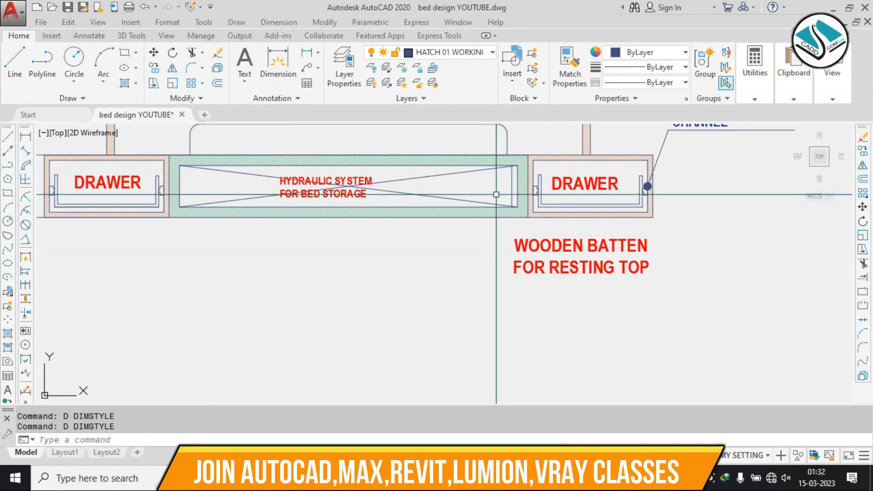
scroll(568, 171, down, 6)
scroll(313, 306, up, 4)
click(291, 310)
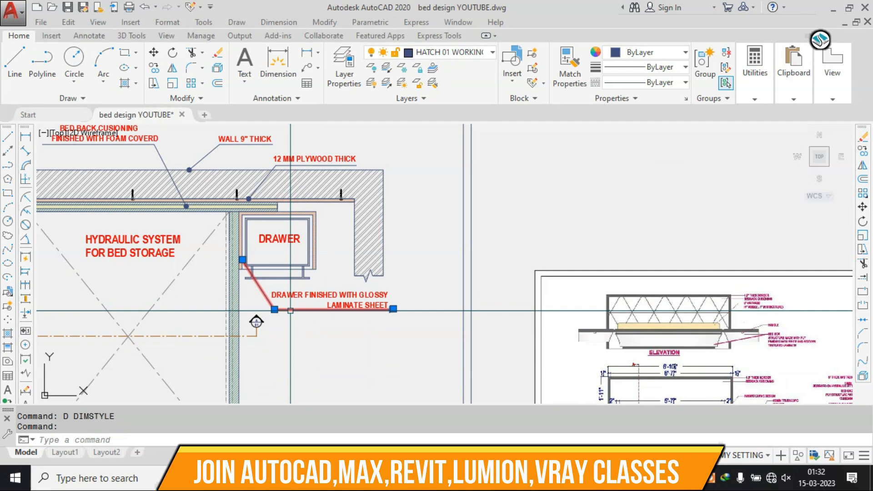
scroll(261, 261, up, 5)
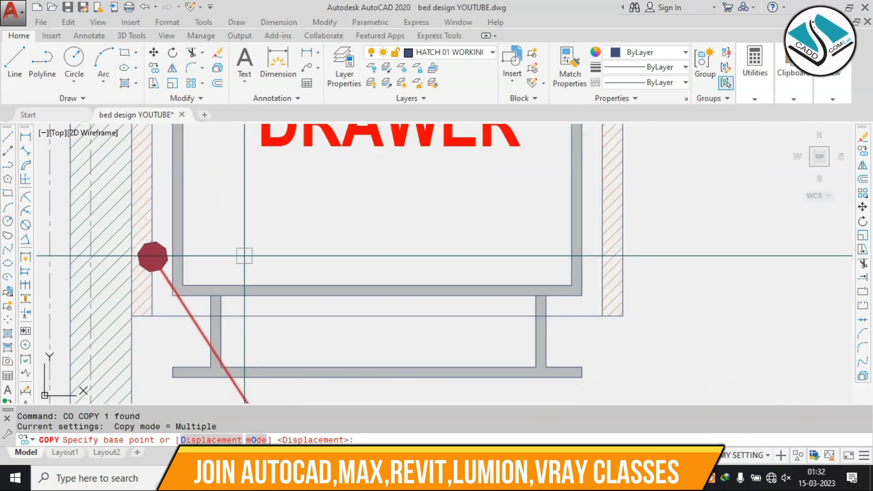
click(150, 255)
scroll(357, 287, down, 3)
scroll(358, 287, down, 3)
middle_drag(409, 132, 404, 306)
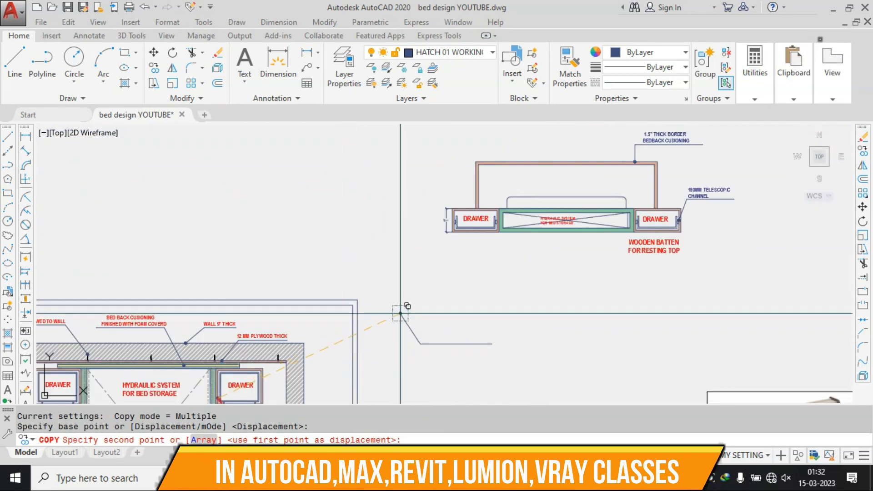
scroll(640, 223, up, 5)
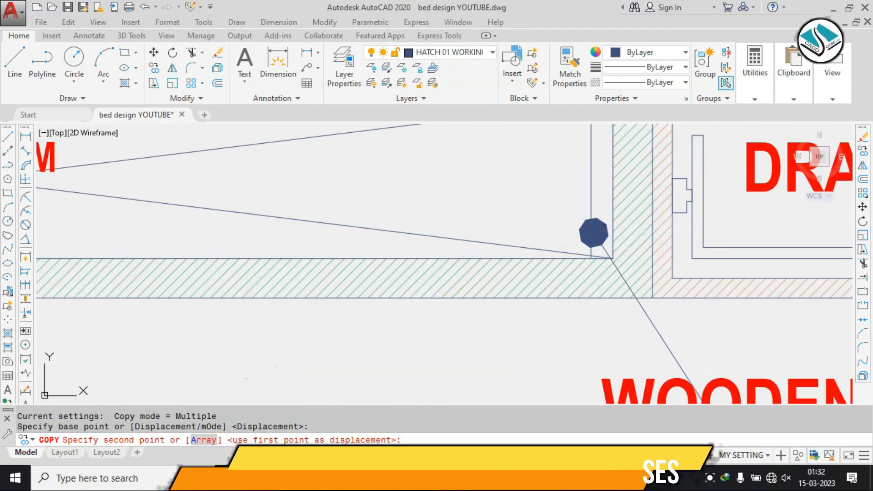
click(595, 236)
scroll(595, 237, down, 3)
key(Escape)
Move the WOODEN BATTEN FOR RESTING TOP note to the right so it sits above the copied leader's horizontal line.
scroll(609, 238, up, 2)
click(609, 239)
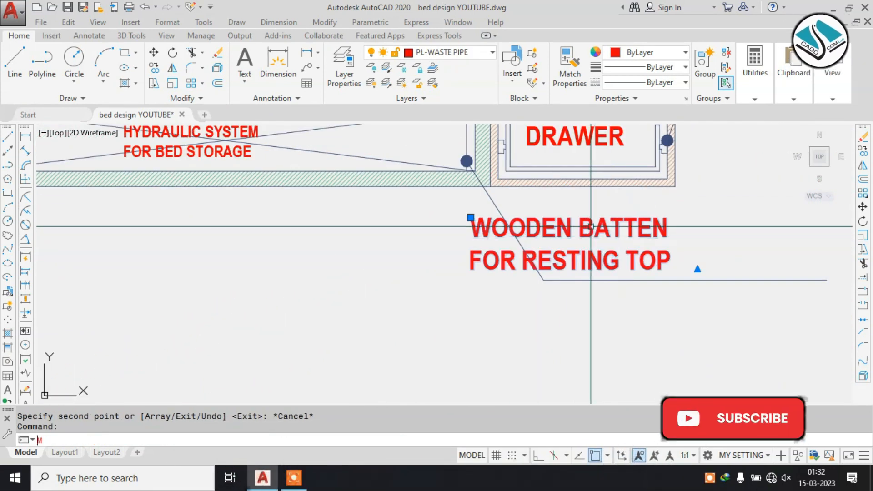
text(m)
key(Return)
click(569, 223)
scroll(687, 215, up, 2)
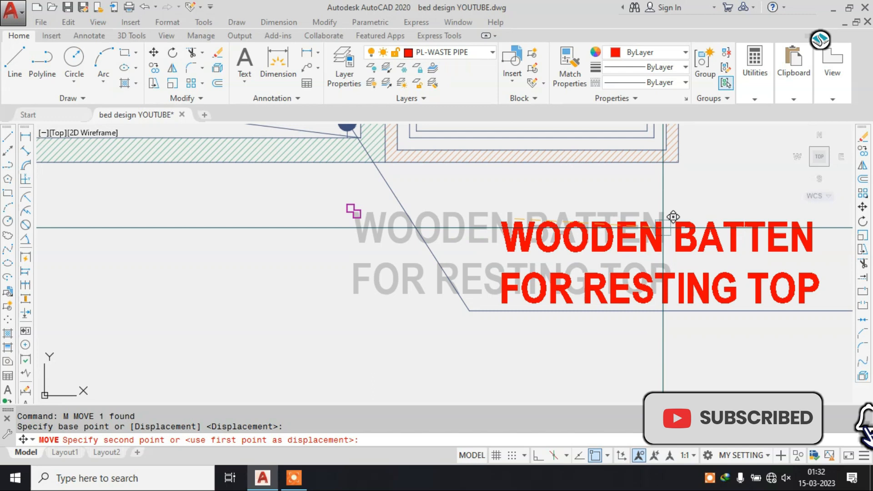
click(678, 226)
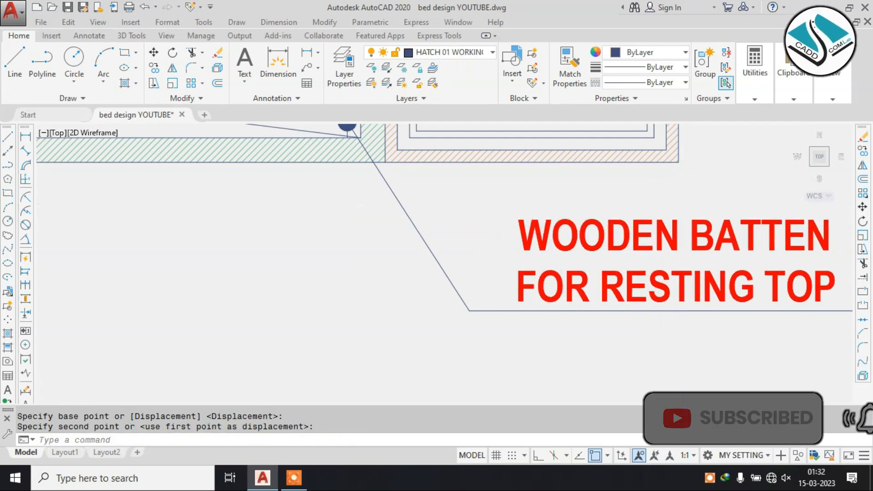
With object snap temporarily off, shorten the batten leader's horizontal line to end just past the note, and turn object snap back on.
scroll(455, 180, down, 2)
drag(758, 252, 741, 273)
scroll(687, 273, up, 5)
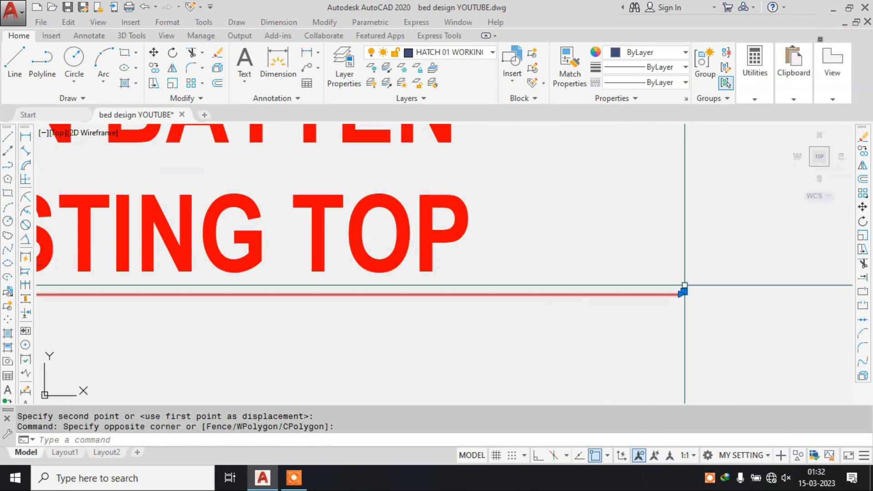
click(597, 453)
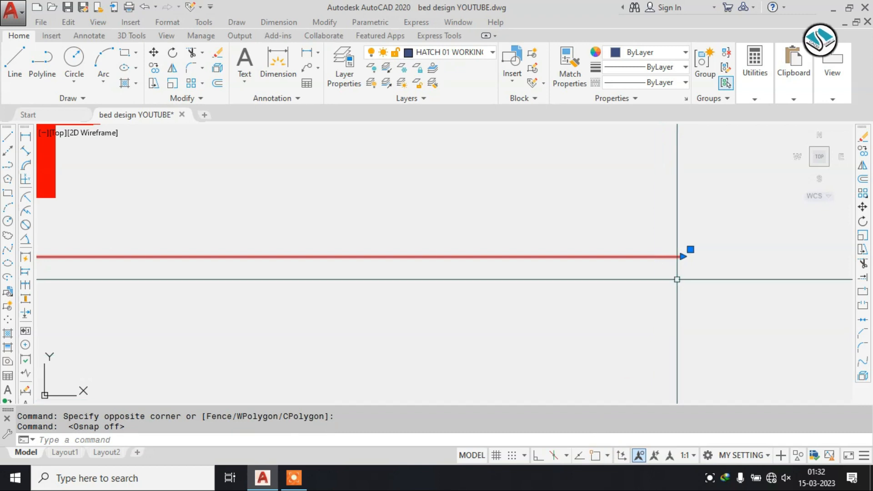
click(683, 256)
scroll(749, 257, down, 2)
scroll(540, 254, down, 3)
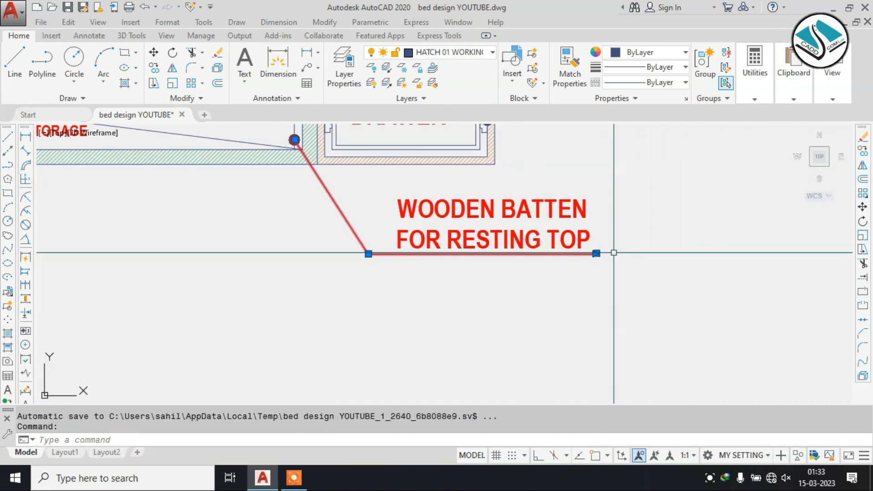
key(Escape)
click(612, 420)
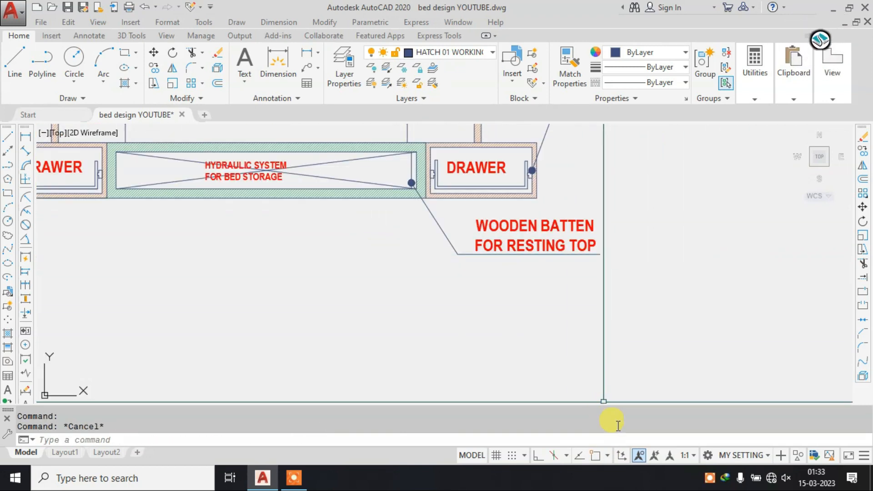
click(599, 455)
Compare the reference sheet's sectional elevation and elevation with the drawn bed section, including notes, dimensions and the bed back pattern.
scroll(641, 250, down, 4)
scroll(577, 214, up, 2)
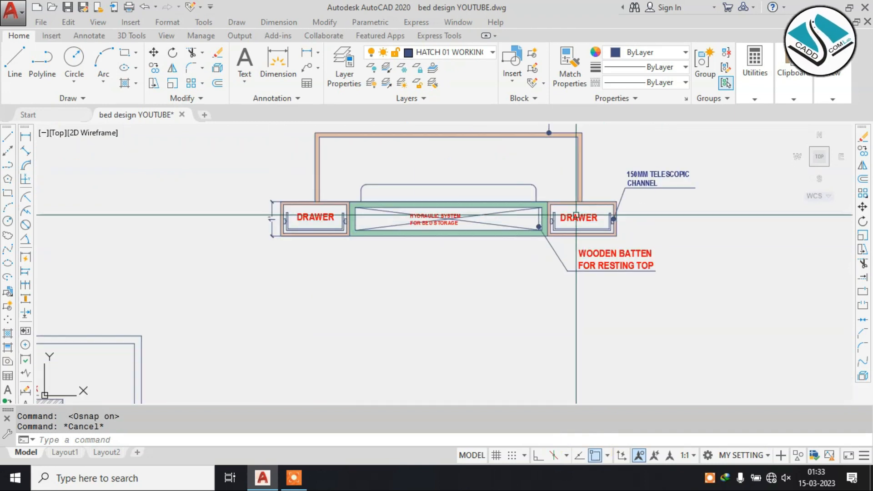
scroll(503, 292, down, 5)
scroll(418, 323, up, 3)
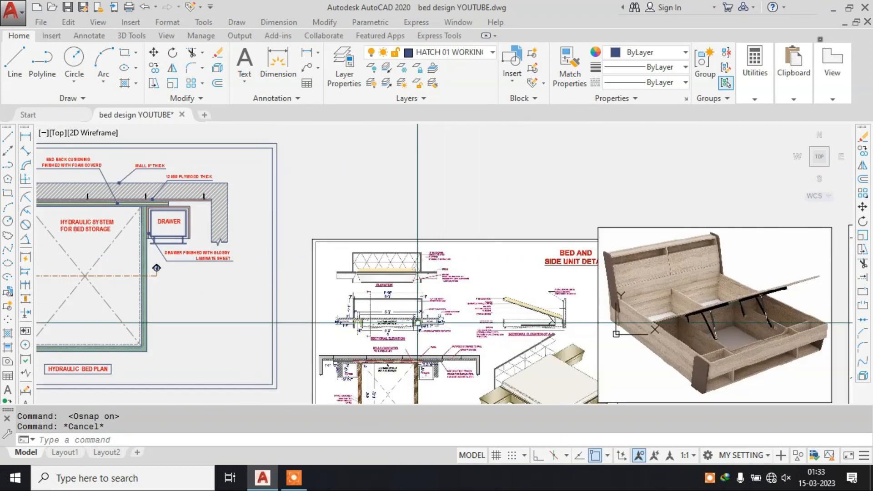
scroll(386, 312, up, 4)
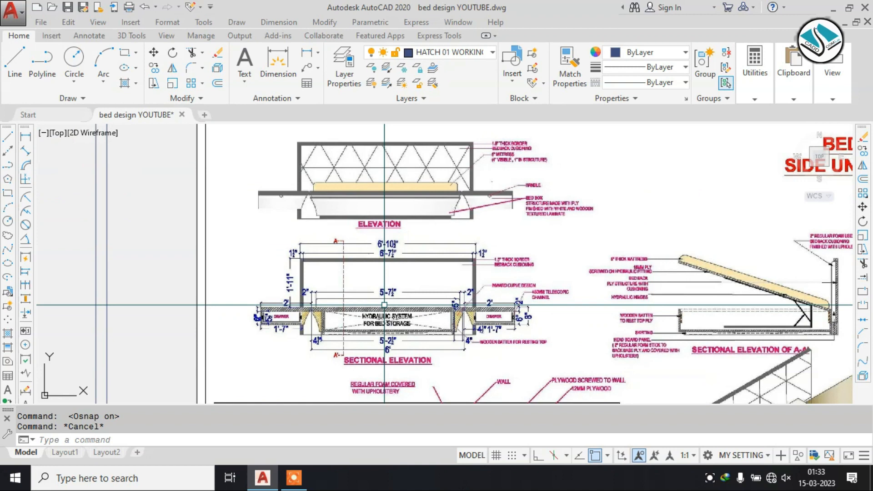
scroll(384, 306, up, 4)
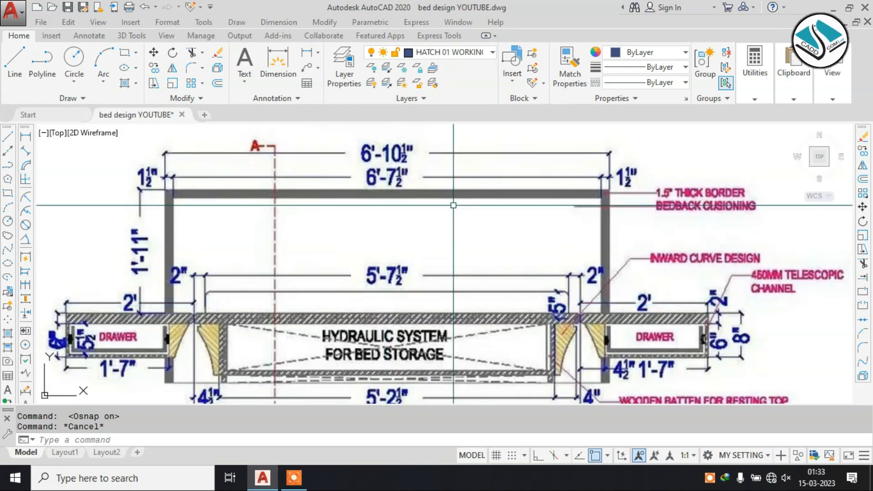
scroll(454, 206, down, 2)
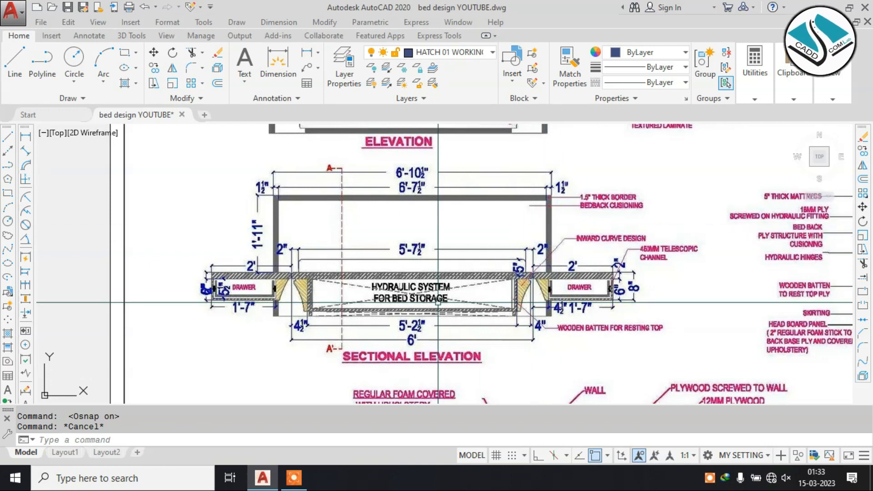
middle_drag(393, 327, 403, 259)
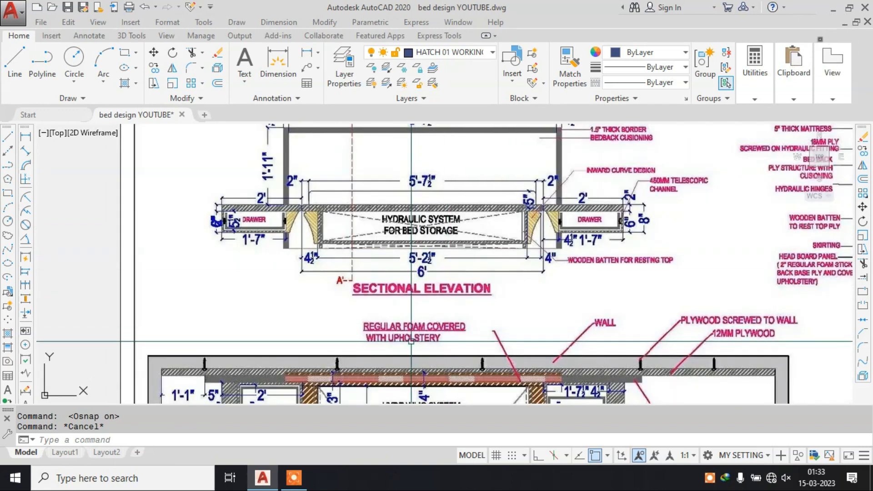
scroll(476, 258, down, 2)
scroll(477, 245, down, 2)
middle_drag(486, 204, 486, 326)
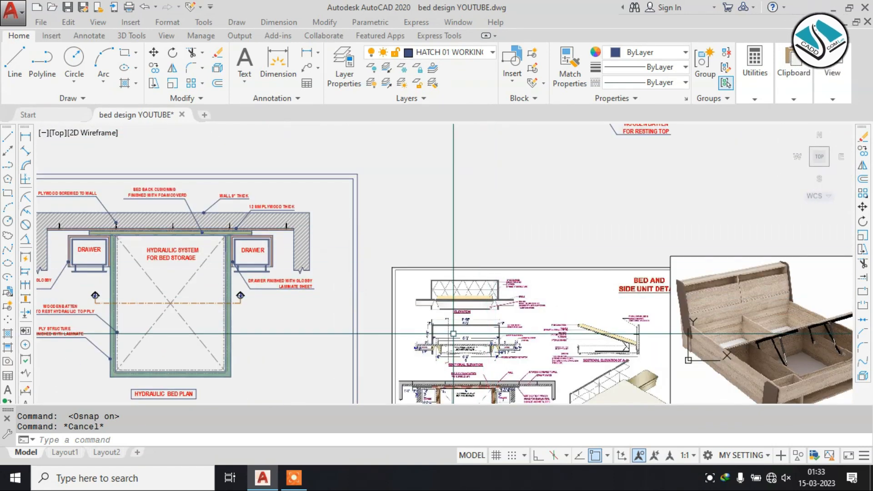
scroll(466, 296, up, 6)
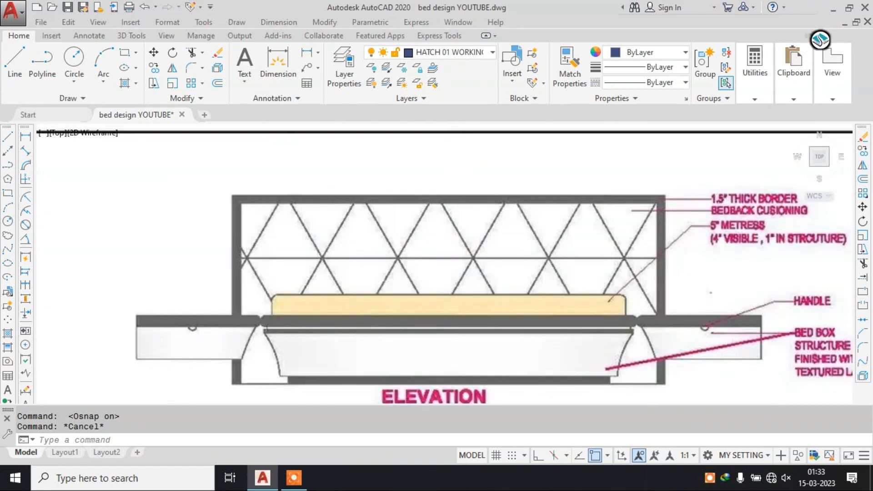
scroll(496, 263, down, 5)
scroll(419, 229, up, 5)
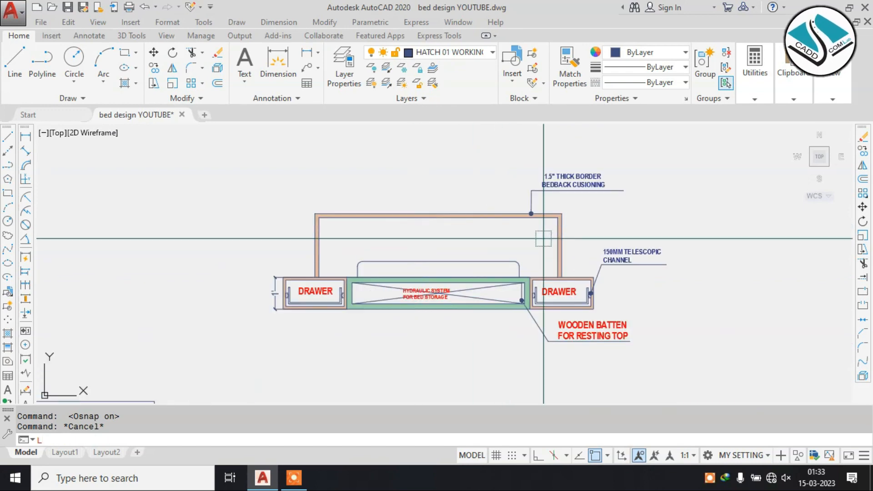
Draw a horizontal line across the bed back at mid-height, between the inner faces of the two side borders.
scroll(550, 241, up, 2)
text(l)
key(Return)
click(562, 252)
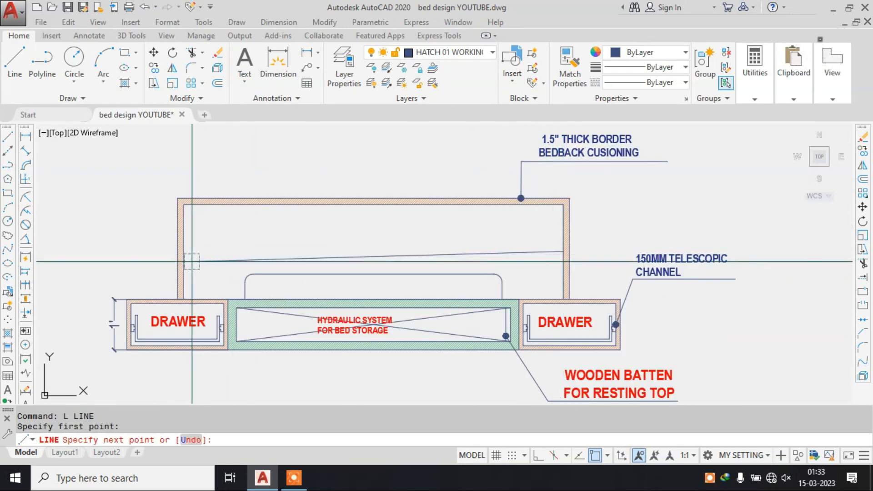
key(Escape)
key(Escape)
Draw an inverted V at the left end of the bed back, from the mid-height line up to the top border and back down.
scroll(198, 248, up, 4)
key(Return)
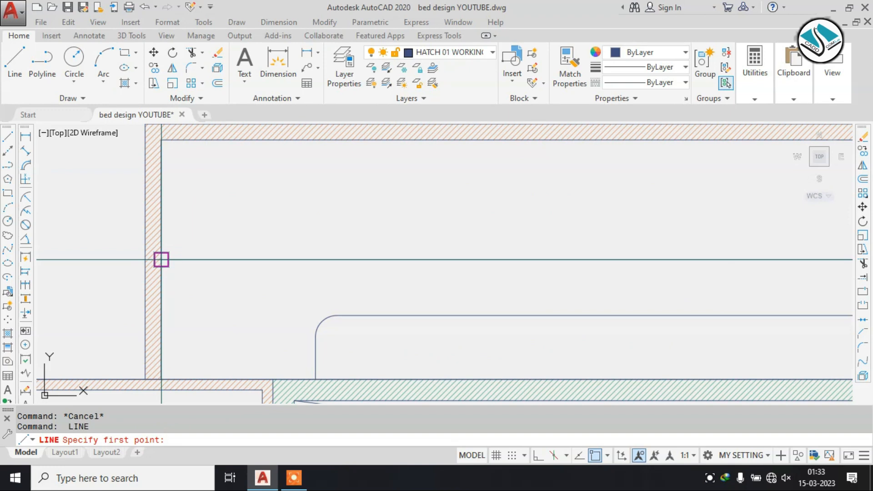
click(161, 260)
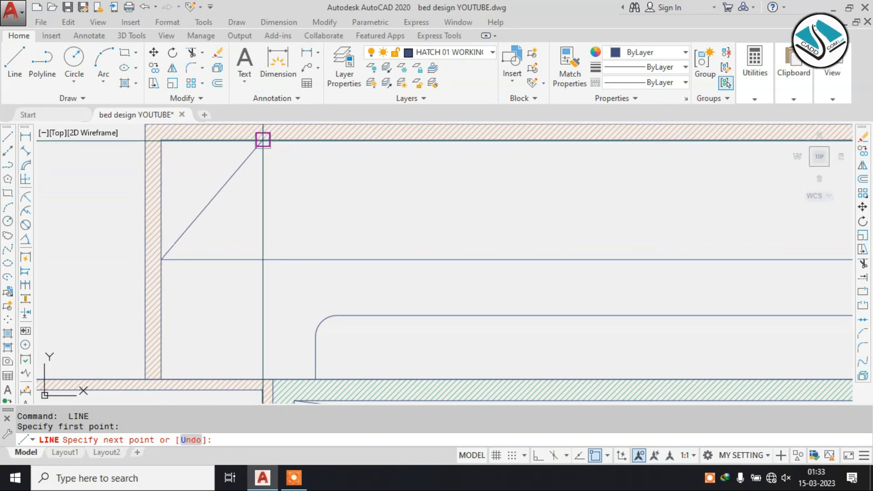
click(263, 140)
click(344, 259)
key(Escape)
Begin copying the two slanted lines of the inverted V, with their lower right endpoint as the base point.
click(321, 175)
click(234, 196)
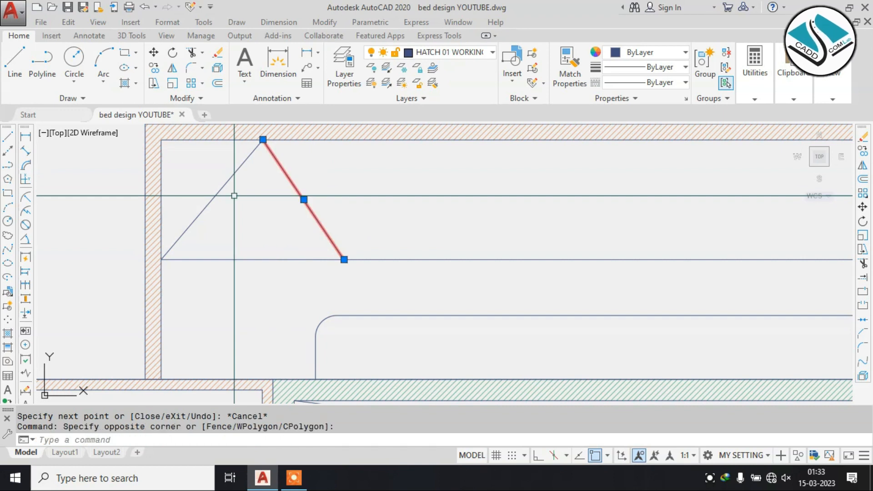
key(Escape)
key(Escape)
scroll(304, 230, down, 3)
click(371, 212)
key(Escape)
click(324, 199)
click(237, 215)
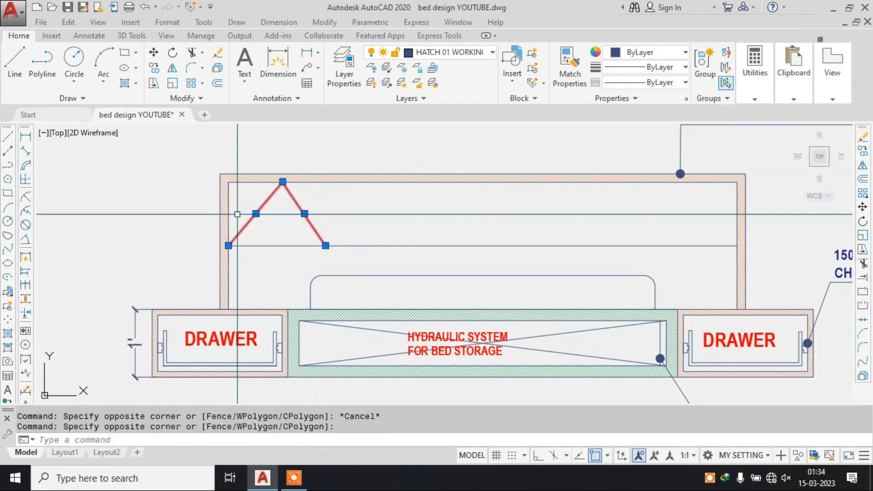
key(Escape)
click(326, 199)
click(246, 214)
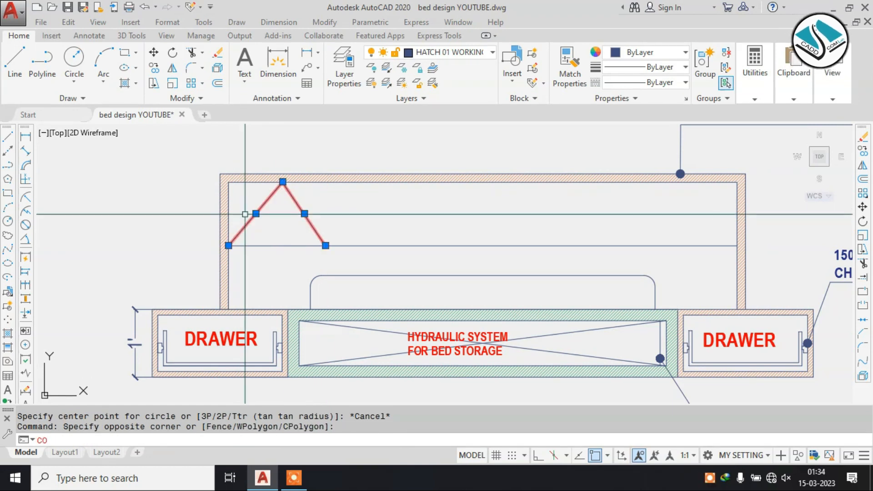
key(Return)
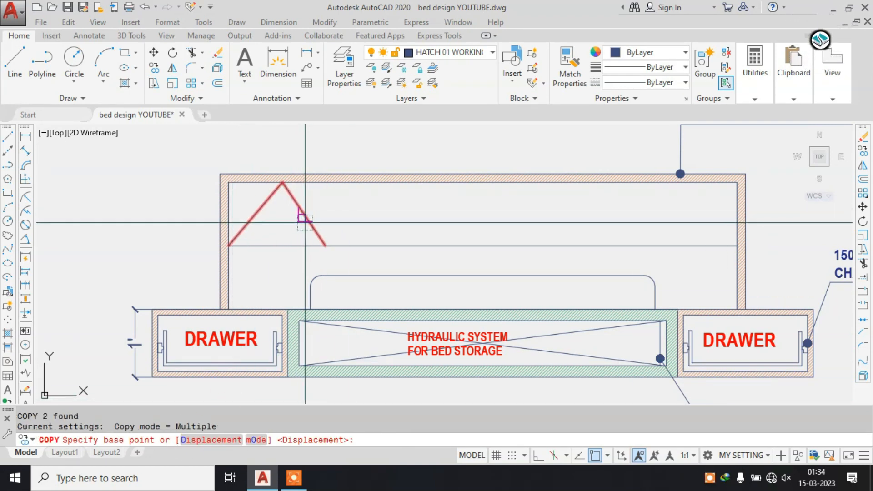
click(327, 238)
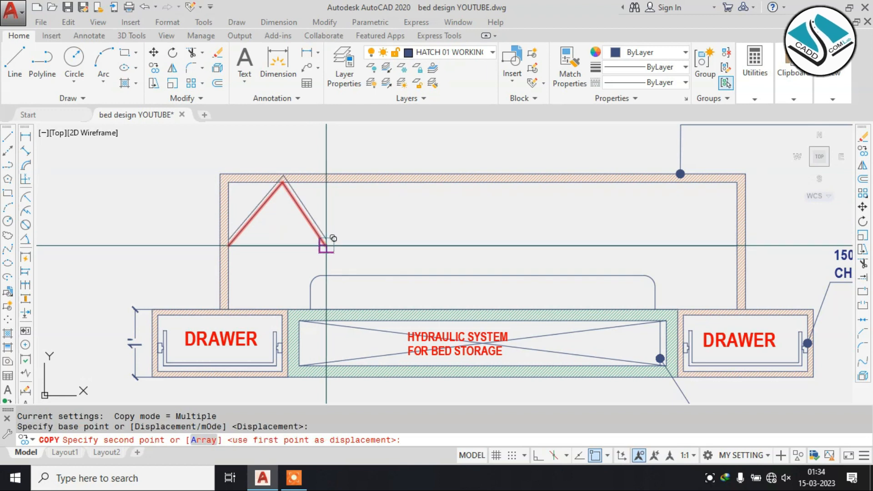
Try to array the inverted V as 7 items fitted along the mid-height line to the bed back's right border.
text(A)
key(Return)
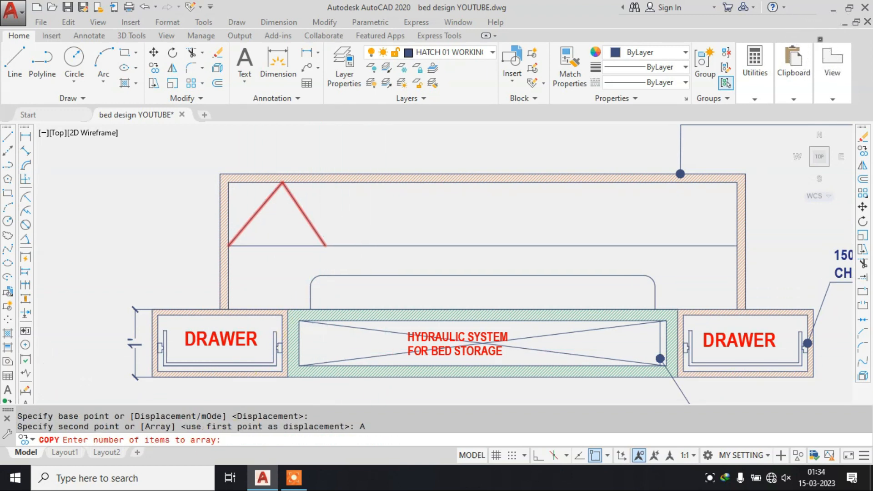
scroll(347, 210, down, 8)
scroll(349, 323, up, 8)
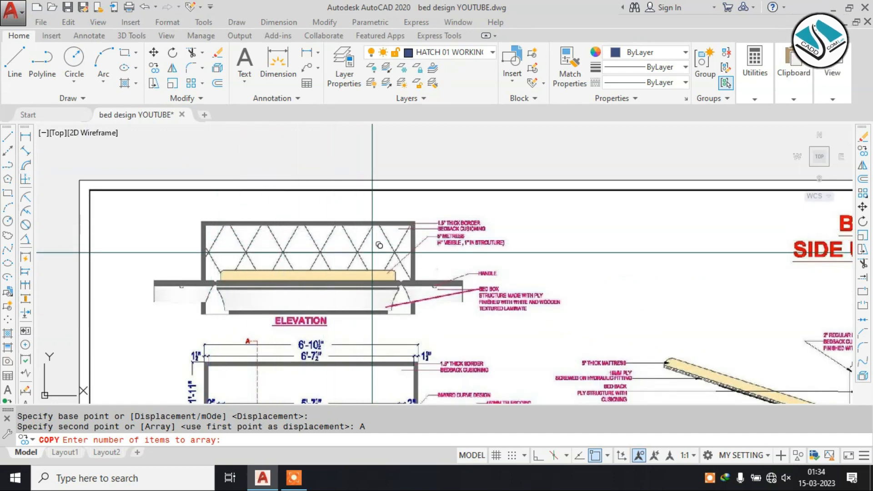
scroll(379, 245, down, 5)
scroll(430, 224, up, 8)
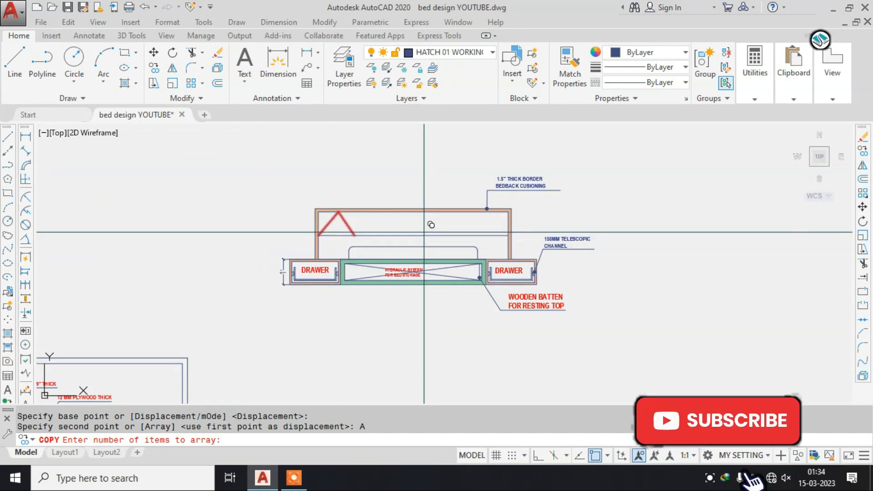
key(Return)
text(F)
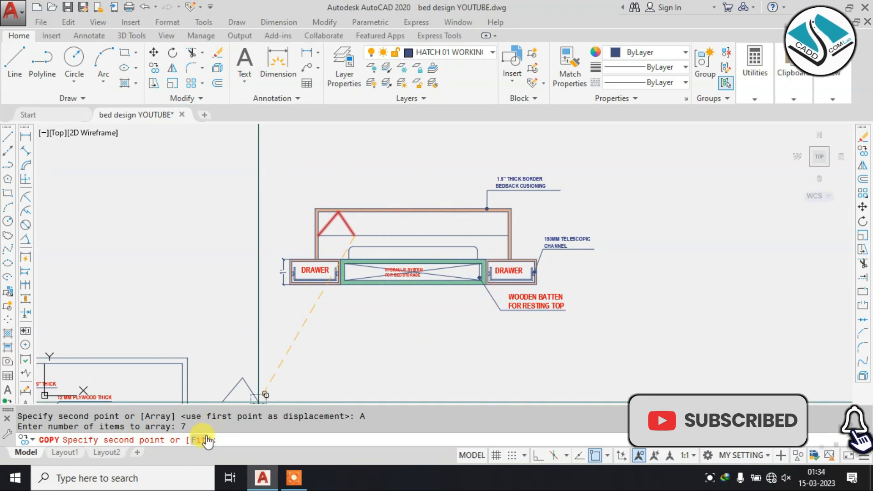
key(Return)
scroll(510, 240, up, 4)
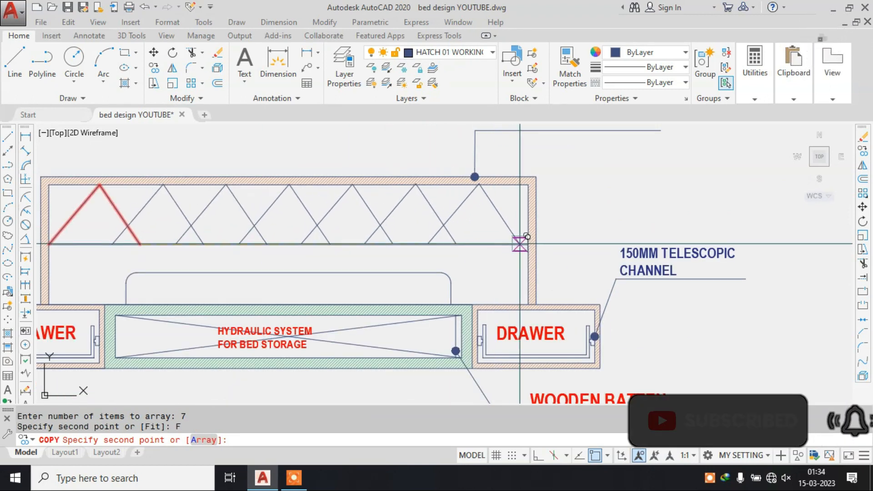
key(Escape)
middle_drag(142, 204, 335, 200)
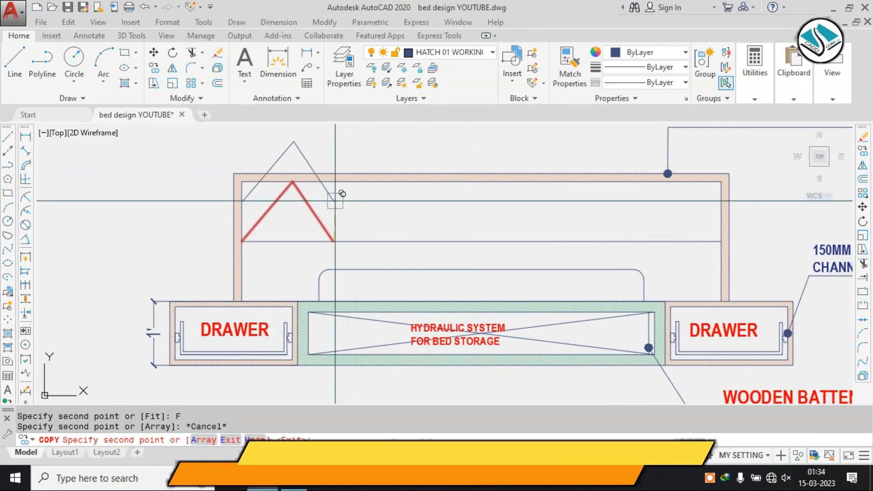
Array the inverted V along the mid-height line as 5 items fitted to the inner face of the bed back's right border.
key(Escape)
click(342, 201)
click(263, 218)
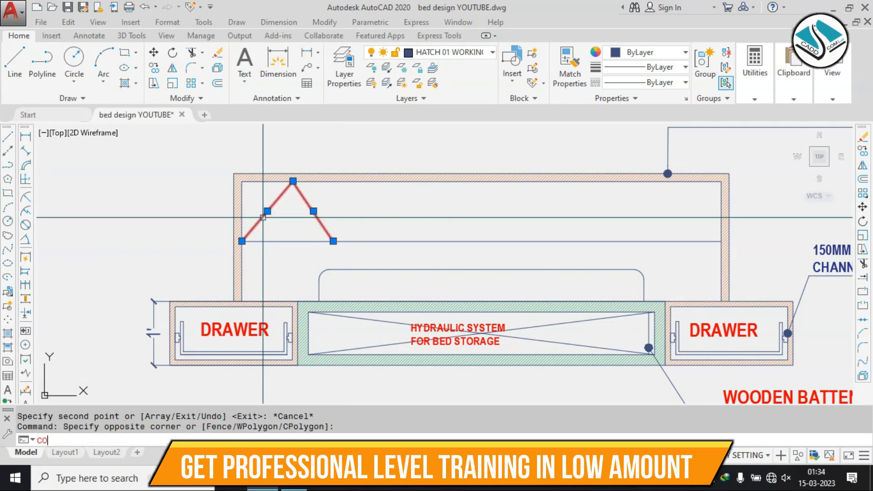
key(Return)
click(334, 242)
text(A)
key(Return)
text(5)
key(Return)
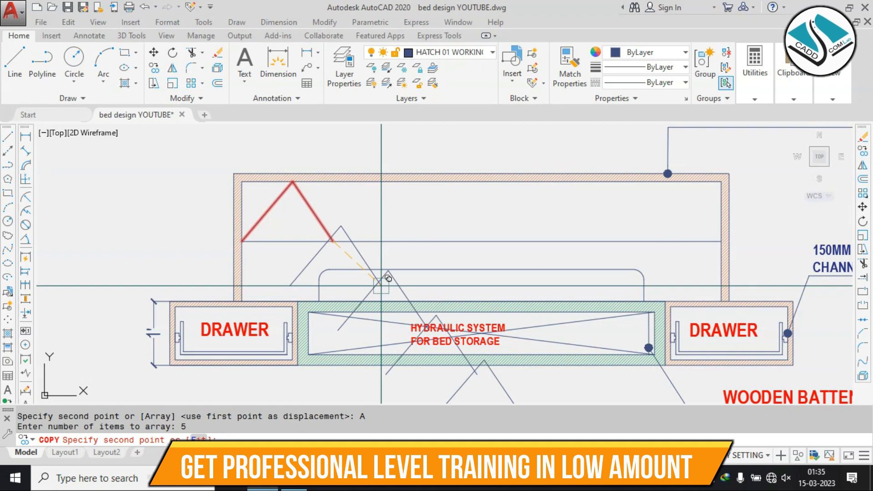
text(F)
key(Return)
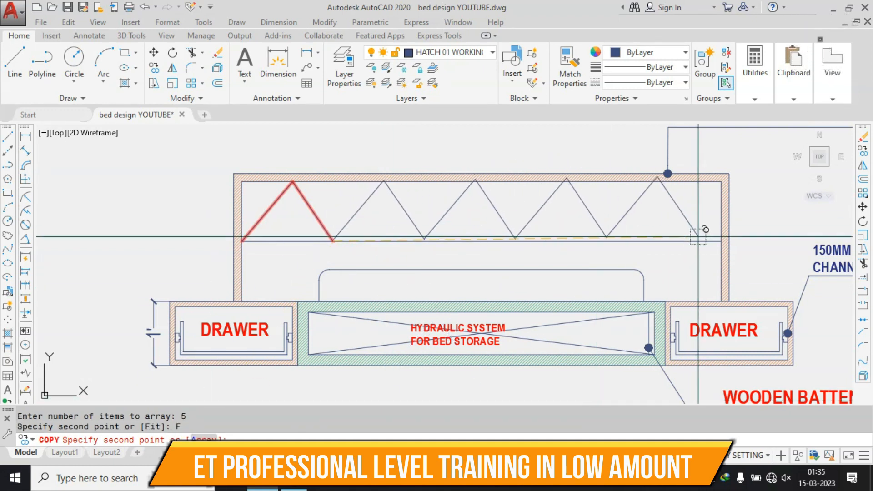
click(721, 241)
key(Return)
Mirror all five inverted Vs downward about the bed back's mid-height line, keeping the source lines.
scroll(703, 209, up, 2)
click(699, 193)
scroll(552, 201, down, 2)
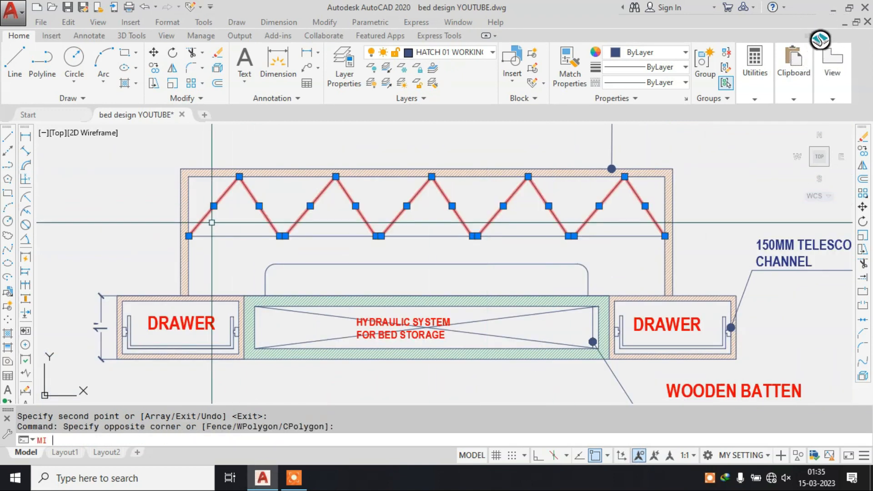
text(MI)
key(Return)
click(189, 236)
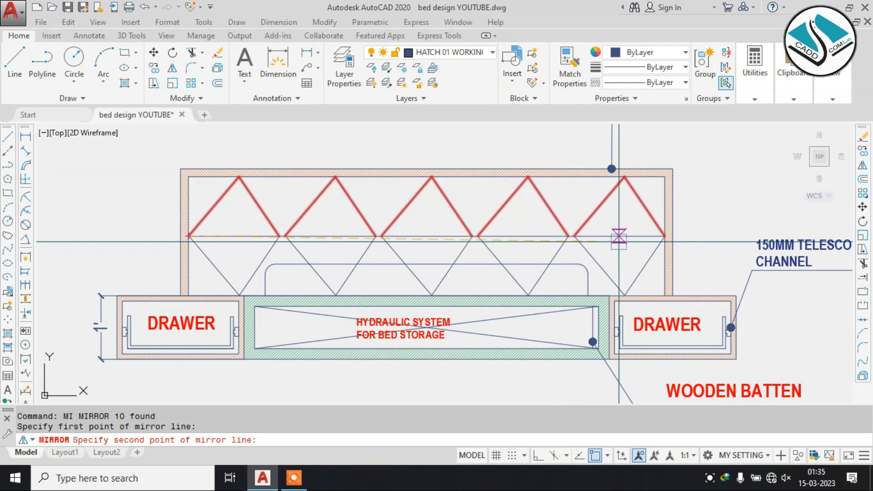
click(660, 237)
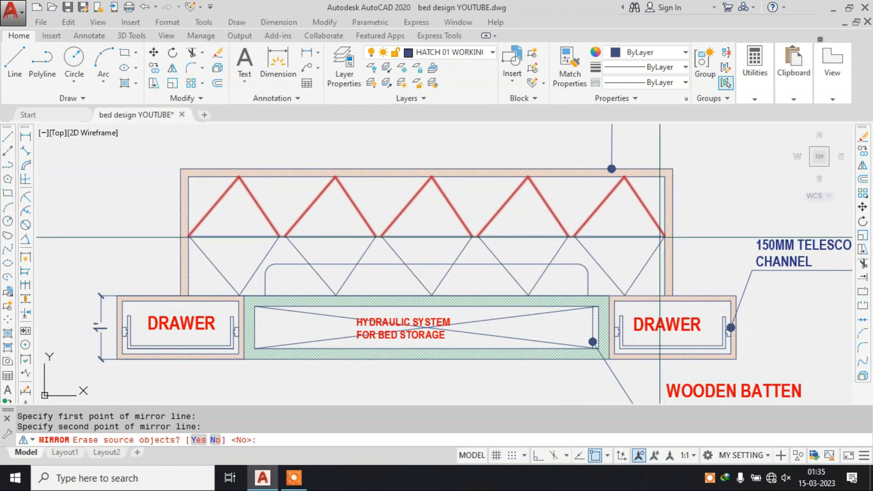
key(Return)
Trim the mirrored slanted lines that run inside the rounded mattress outline in front of the bed back.
scroll(592, 214, down, 4)
scroll(393, 355, up, 5)
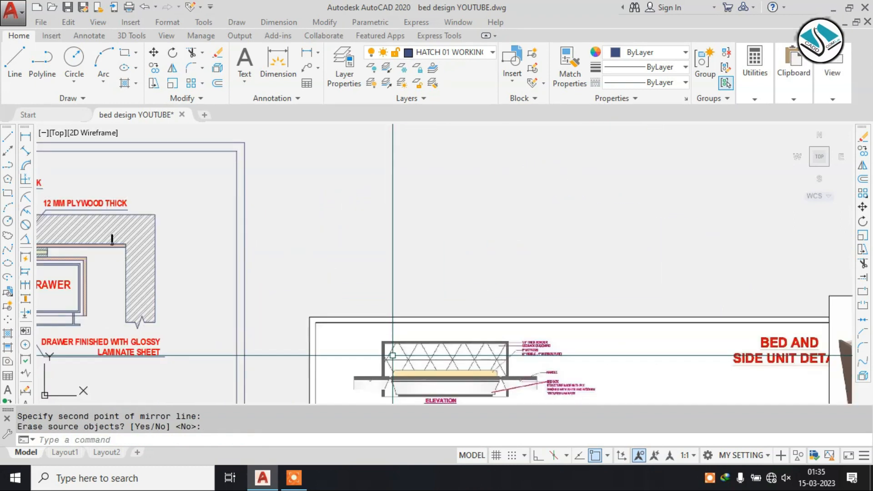
scroll(393, 355, up, 4)
scroll(435, 341, down, 7)
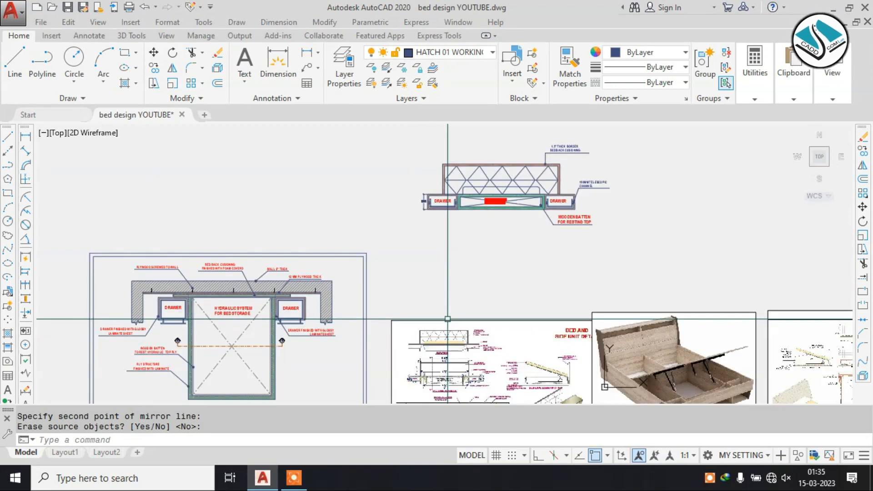
scroll(468, 191, up, 6)
scroll(523, 152, up, 2)
middle_drag(522, 152, 460, 198)
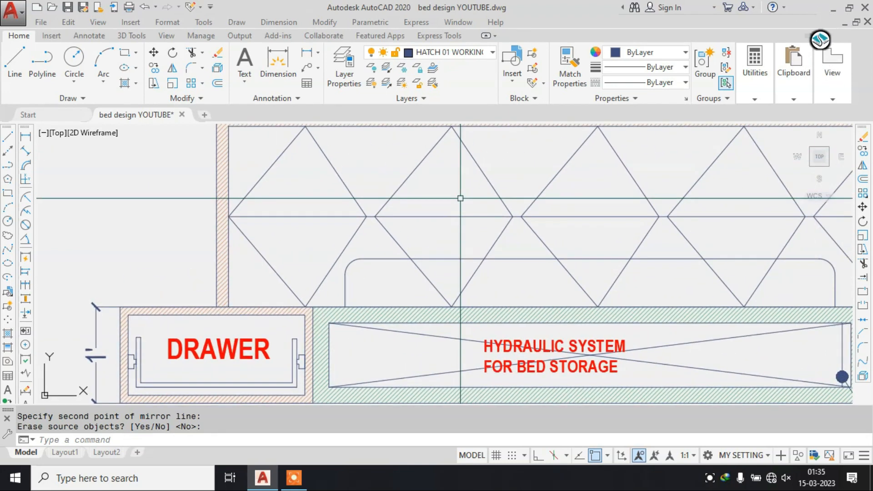
key(Return)
click(490, 276)
click(655, 276)
click(548, 285)
middle_drag(663, 267, 466, 247)
scroll(468, 247, up, 2)
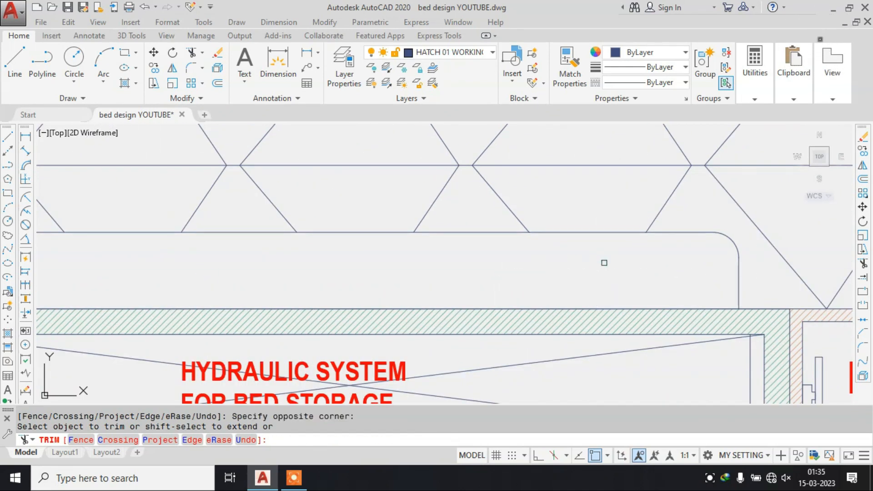
scroll(604, 263, down, 5)
key(Escape)
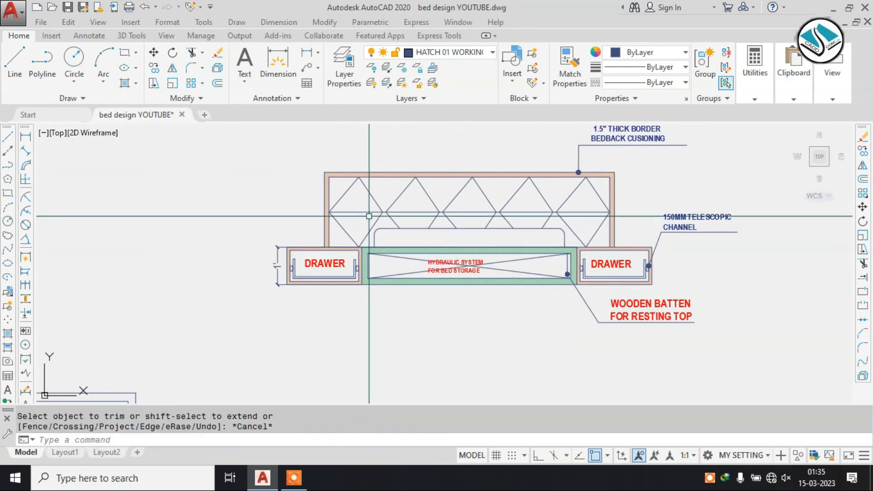
Compare the cushioned bed elevation with the reference sheet, and examine the section line on the hydraulic bed plan.
scroll(474, 210, down, 4)
scroll(463, 216, up, 2)
scroll(462, 216, down, 2)
middle_drag(453, 253, 441, 156)
scroll(412, 255, up, 4)
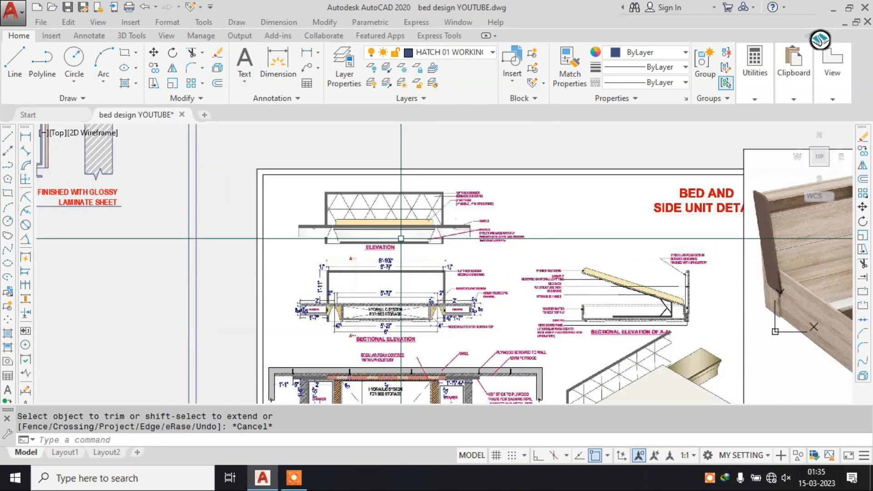
scroll(407, 211, down, 3)
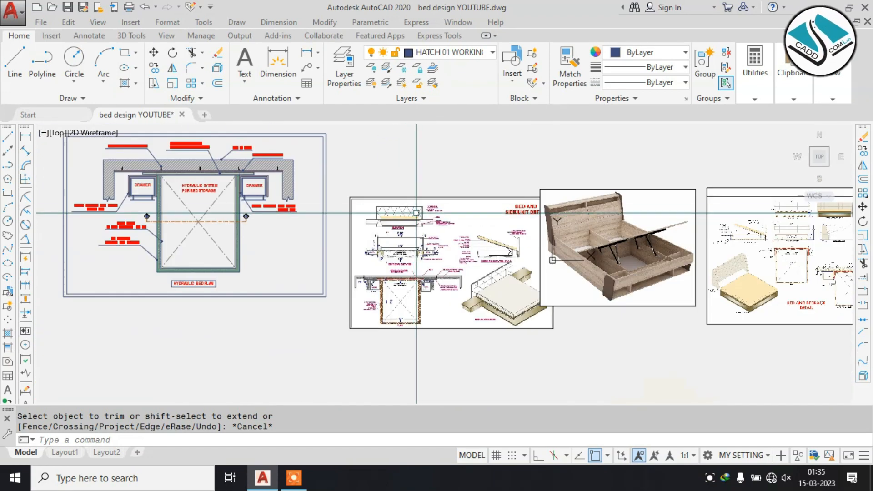
middle_drag(416, 195, 415, 296)
scroll(448, 185, up, 4)
scroll(483, 184, up, 4)
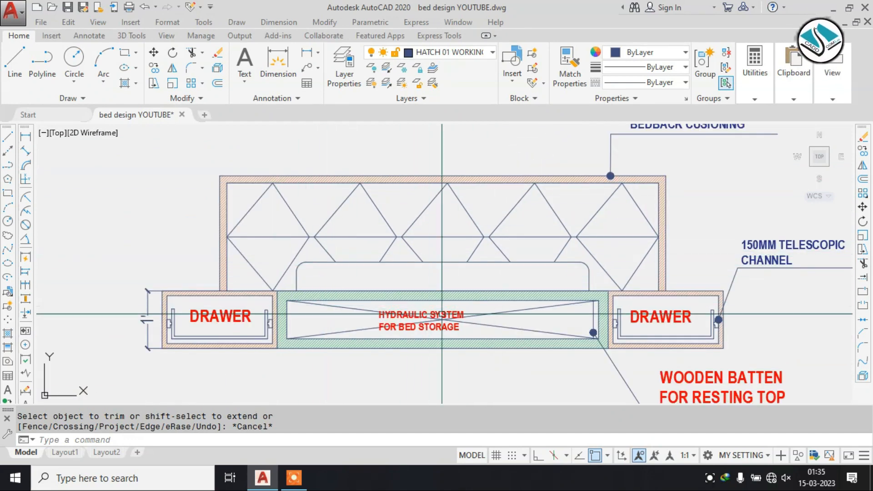
scroll(541, 255, down, 3)
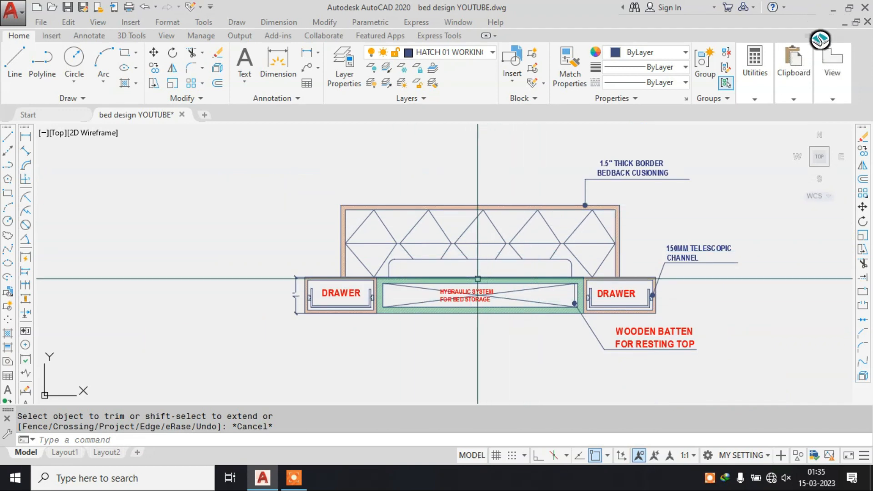
scroll(503, 185, down, 8)
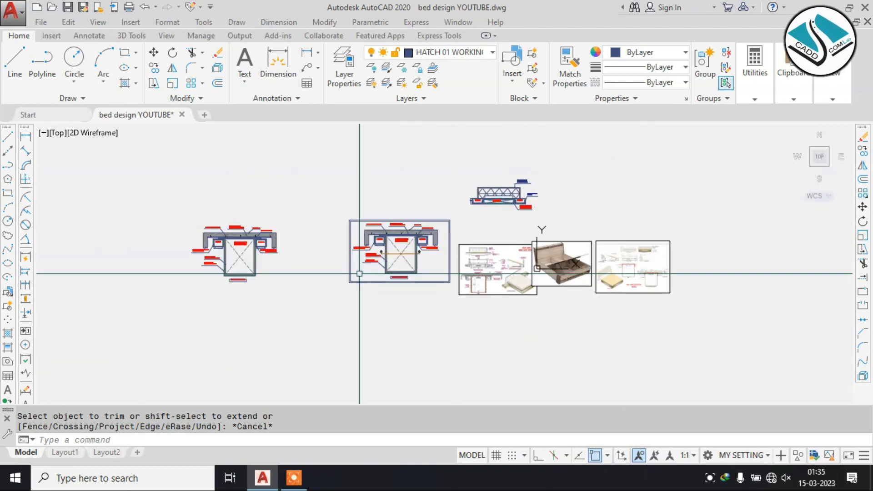
scroll(388, 244, up, 8)
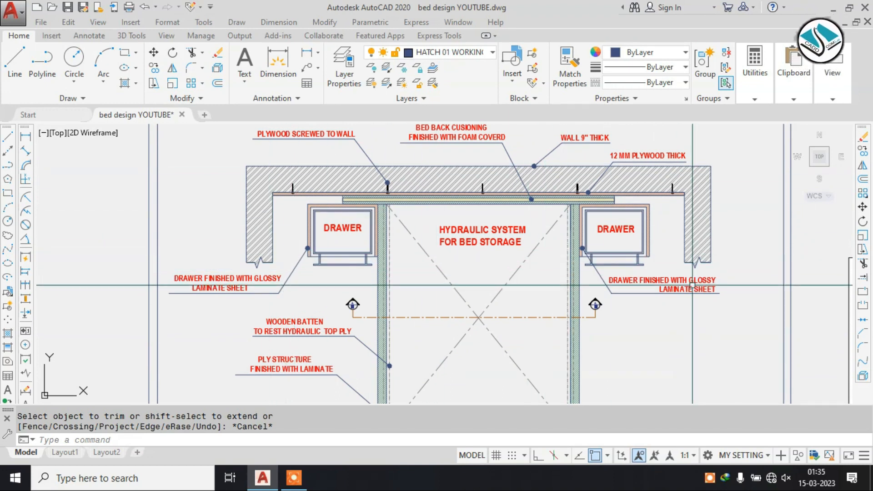
scroll(692, 285, up, 2)
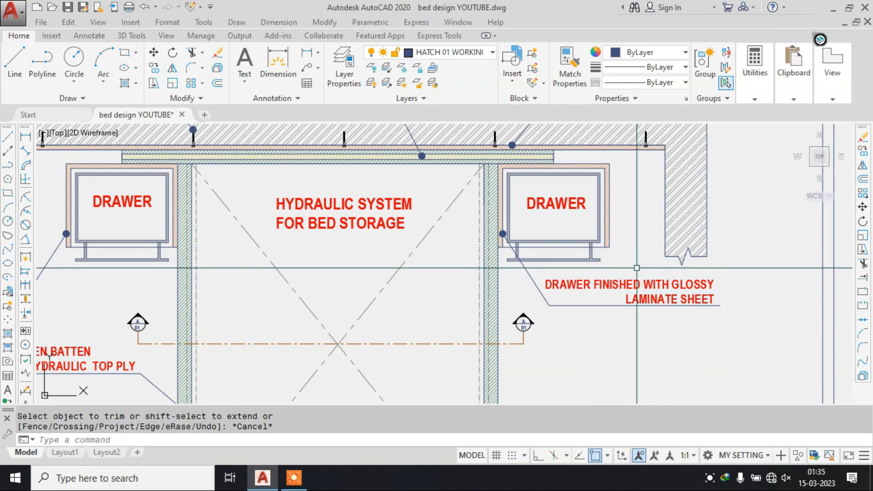
scroll(577, 274, down, 2)
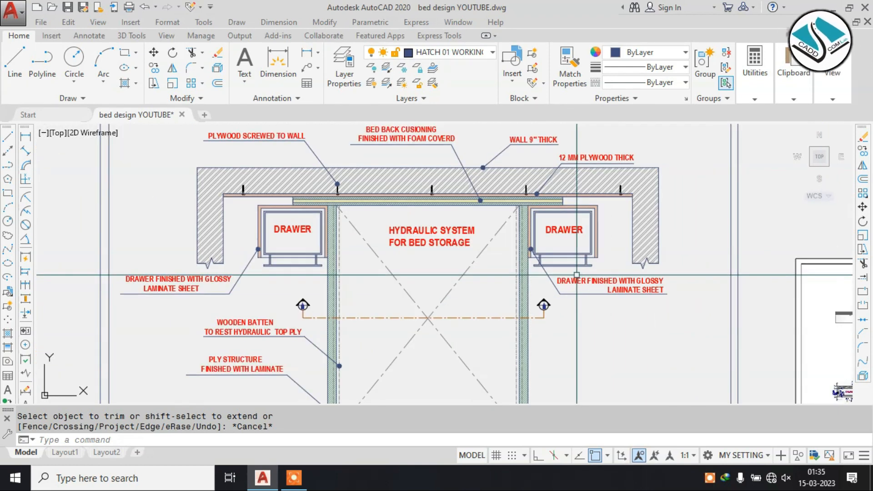
scroll(573, 272, down, 4)
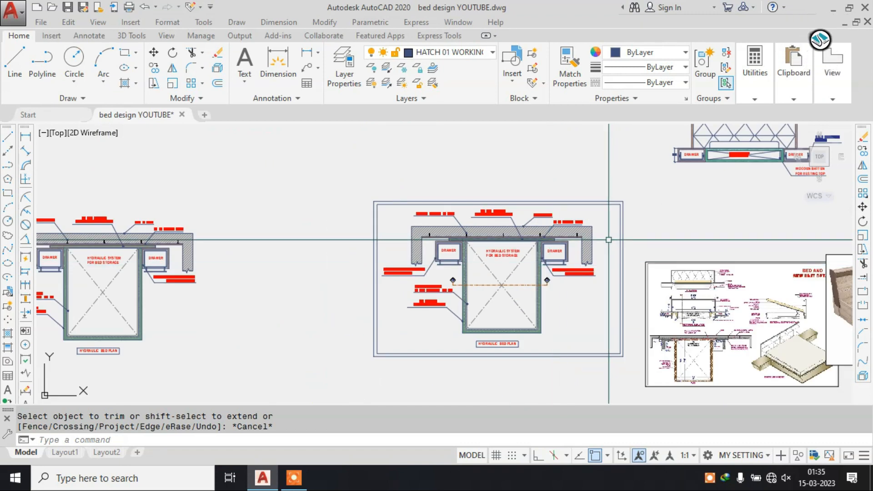
With object snap off and ortho on, move the bed plan's section line and both A/01 markers straight up so it cuts through the drawers.
scroll(409, 275, up, 5)
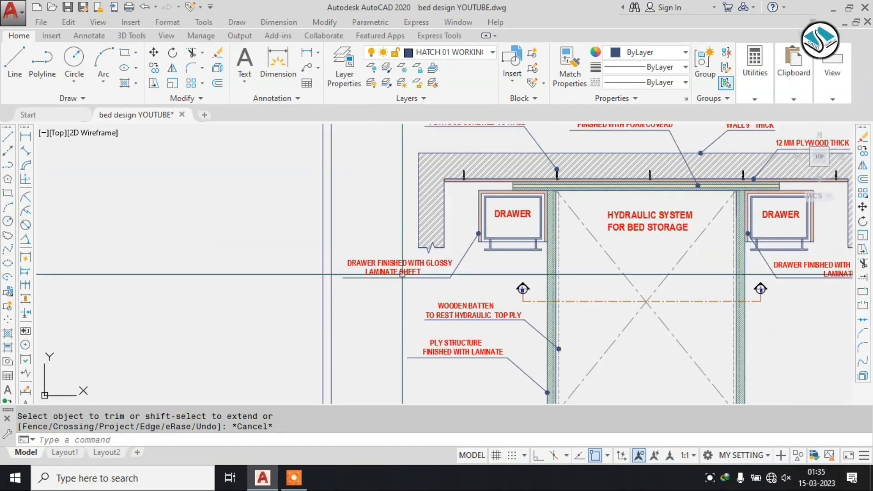
scroll(540, 296, up, 5)
click(436, 208)
click(347, 321)
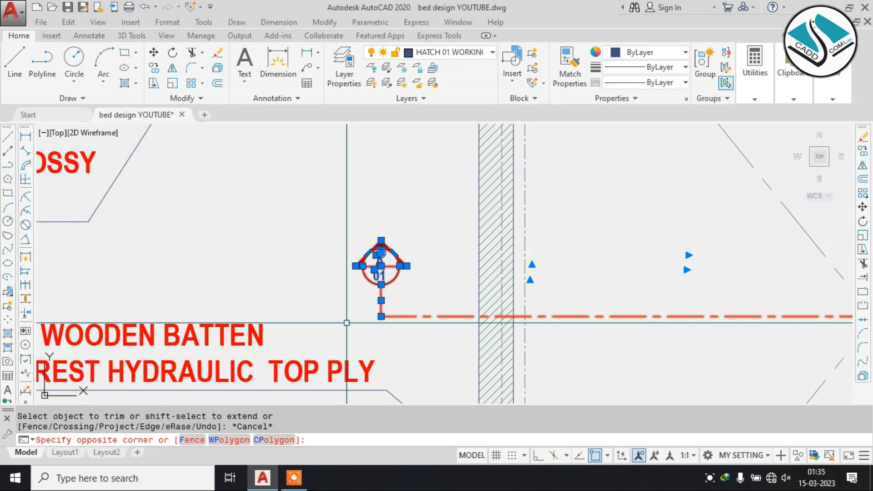
scroll(353, 301, down, 4)
middle_drag(620, 294, 349, 286)
scroll(620, 281, up, 4)
click(419, 251)
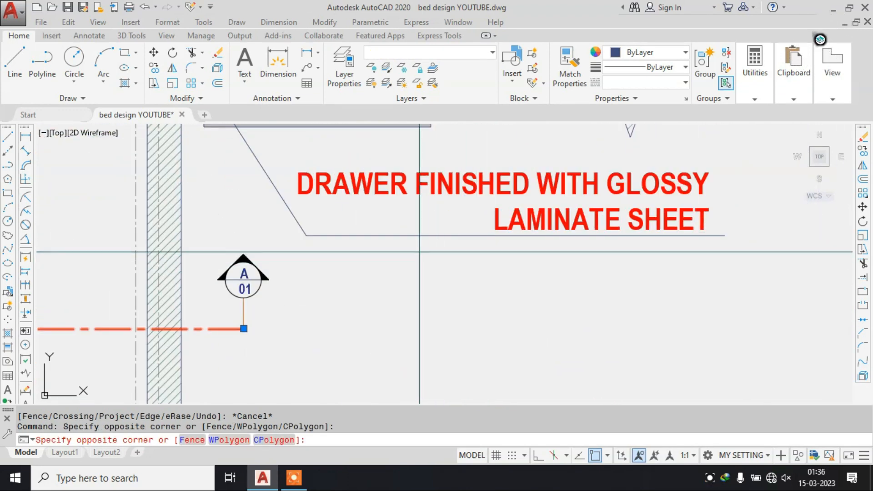
click(232, 329)
scroll(254, 300, down, 2)
middle_drag(265, 259, 542, 288)
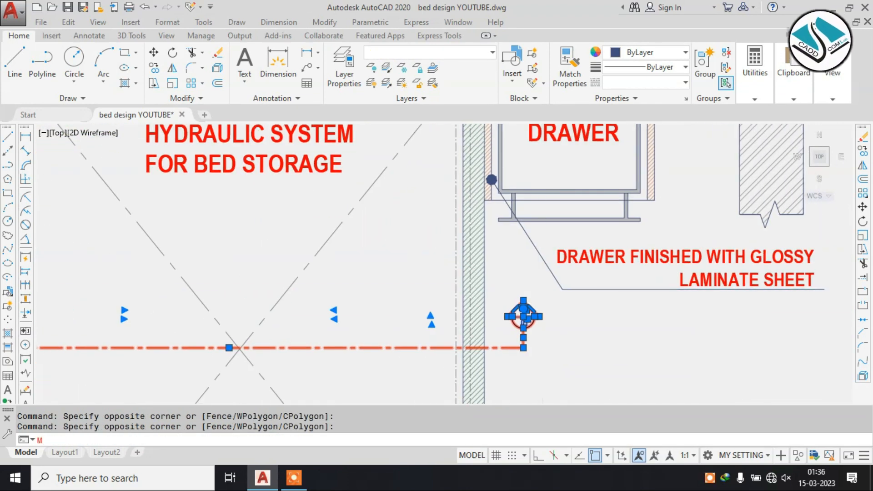
scroll(446, 288, down, 3)
text(m)
key(Return)
click(364, 313)
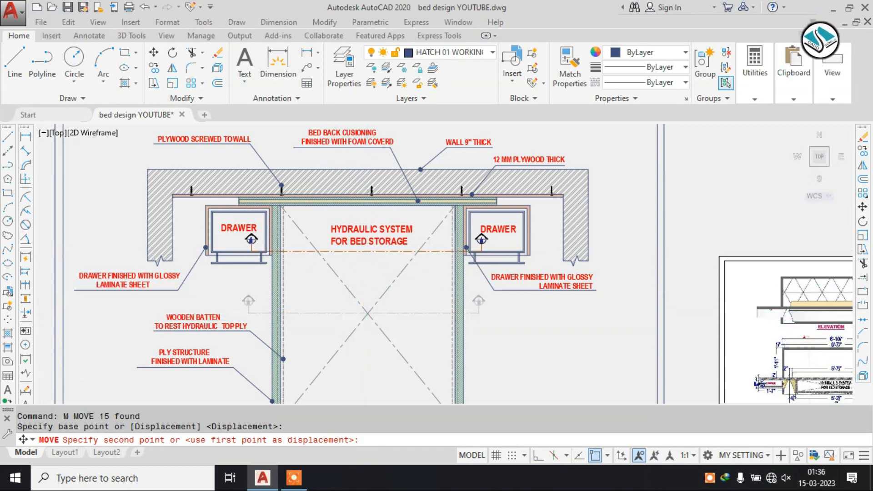
scroll(382, 244, up, 2)
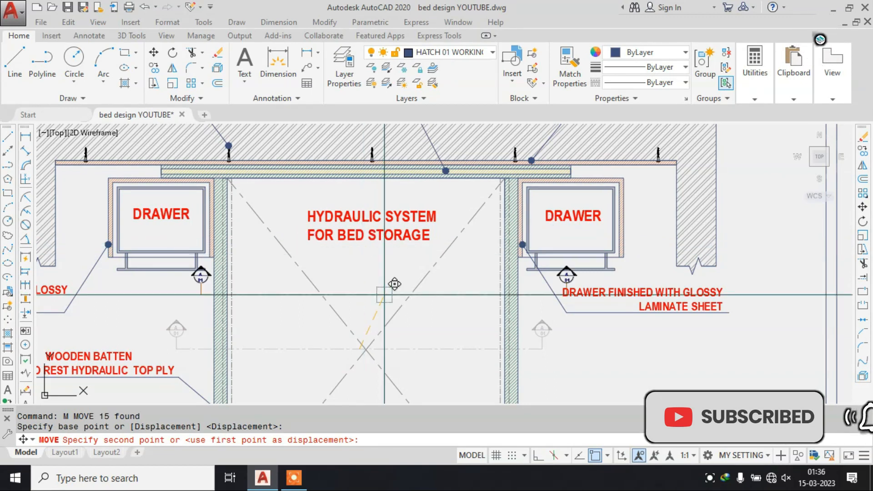
click(595, 455)
click(539, 456)
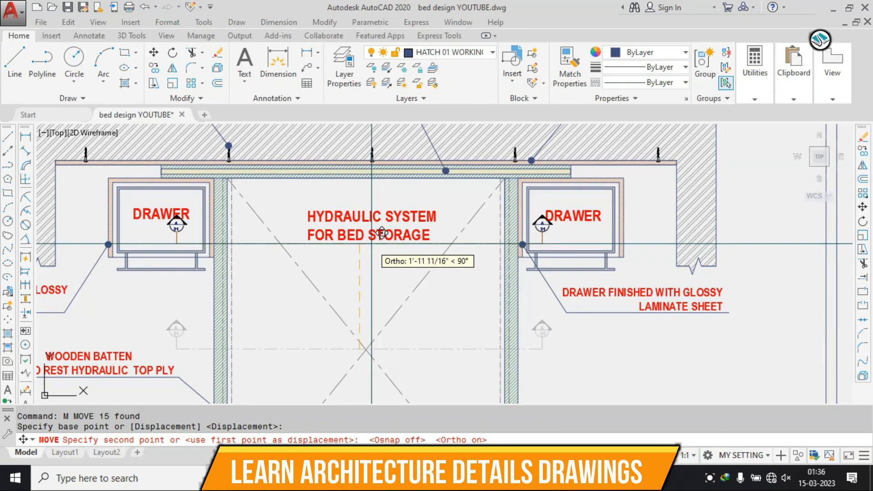
key(Escape)
scroll(474, 240, down, 3)
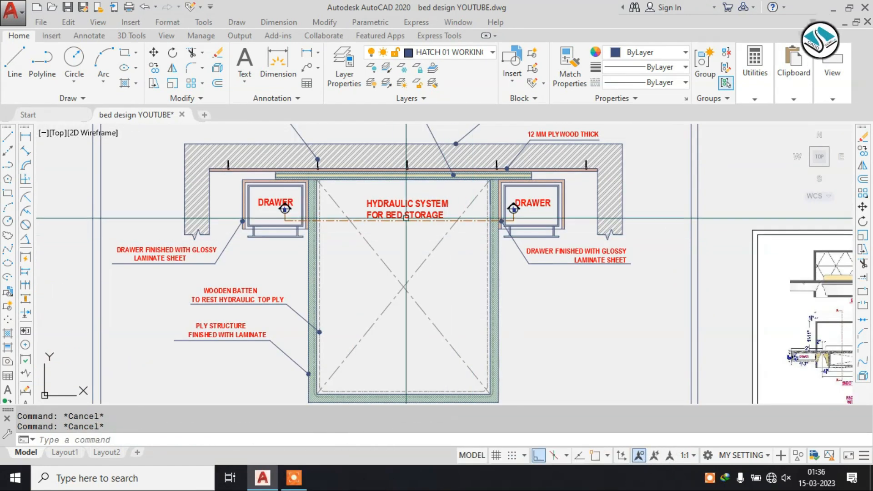
Move the HYDRAULIC SYSTEM FOR BED STORAGE text on the bed plan straight down to just above the crossing of the diagonals.
scroll(397, 213, up, 3)
click(392, 192)
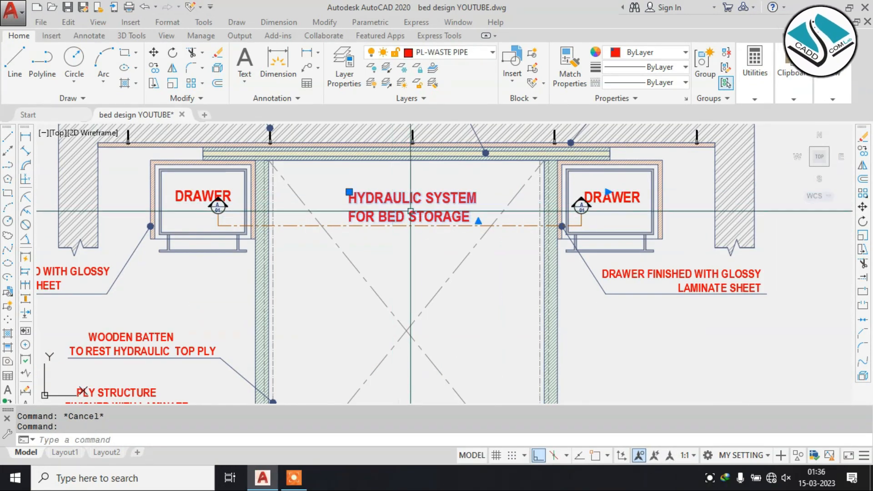
text(m)
key(Return)
click(410, 211)
click(411, 316)
key(Escape)
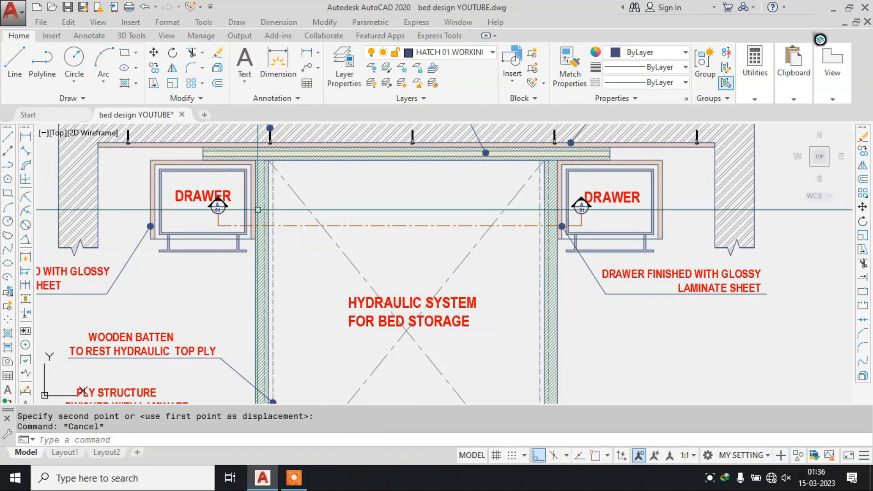
Draw a rectangular frame around the bed sectional elevation, enclosing all its notes and leaders.
scroll(249, 227, down, 3)
scroll(404, 228, up, 1)
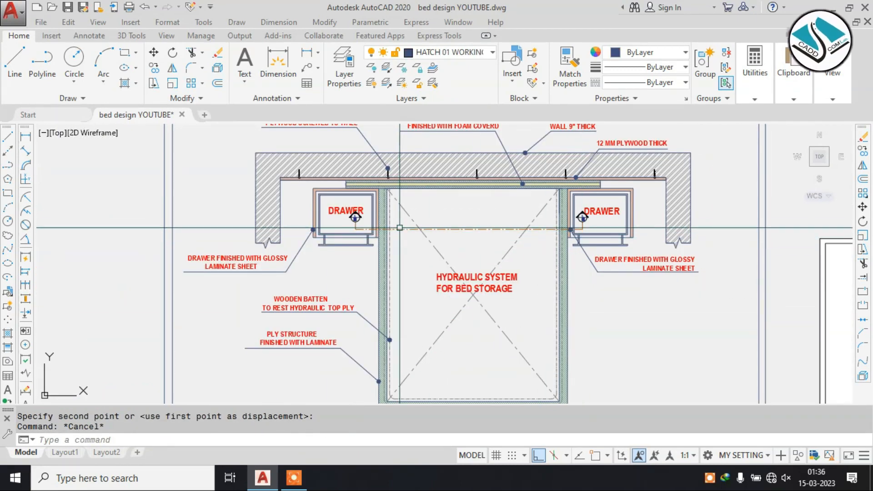
scroll(381, 231, down, 4)
scroll(499, 170, up, 5)
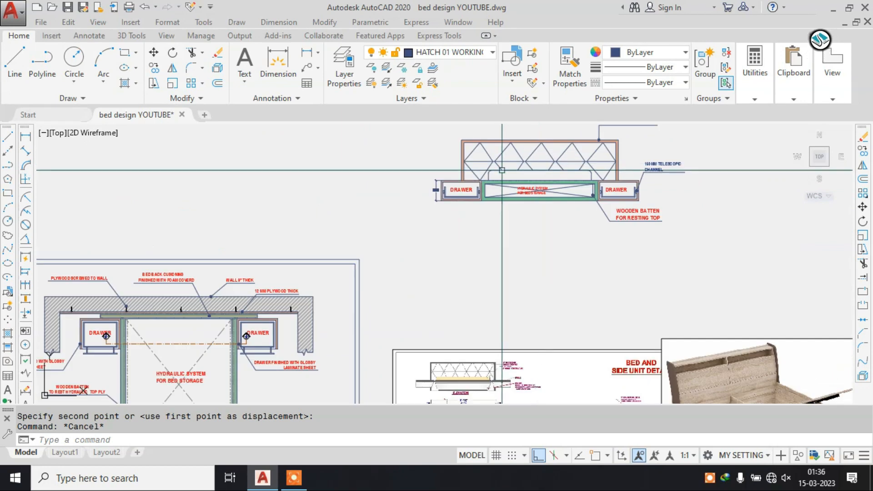
scroll(453, 187, down, 4)
scroll(515, 193, up, 1)
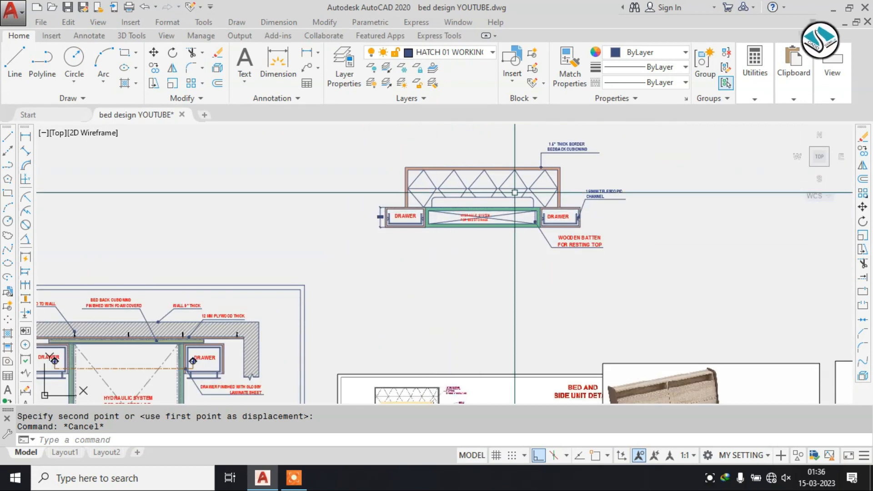
text(rec)
key(Return)
middle_drag(513, 193, 505, 242)
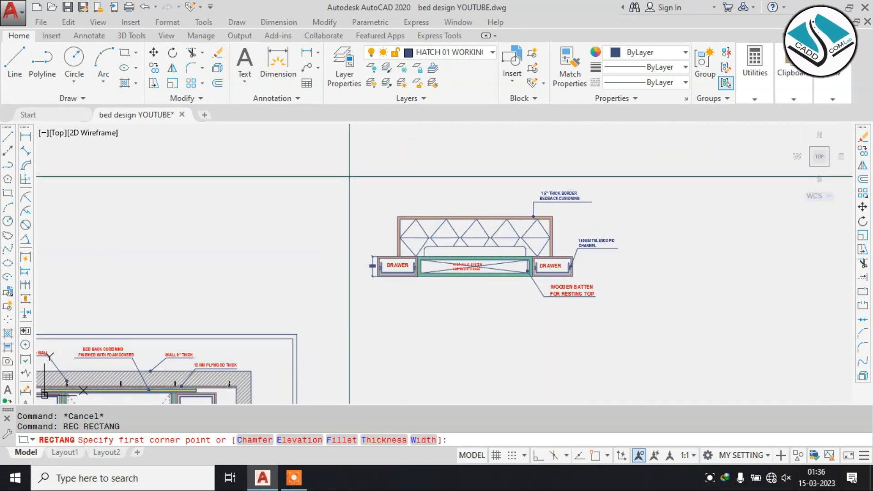
click(357, 178)
click(624, 382)
scroll(583, 250, down, 2)
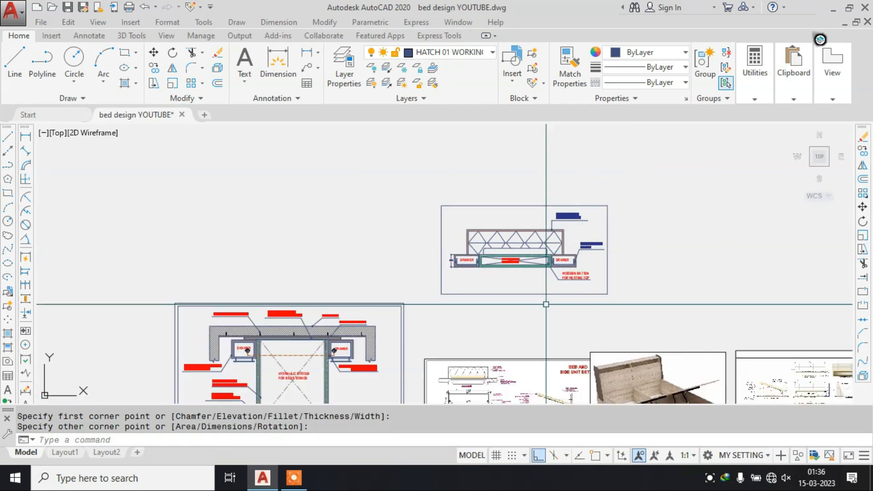
Examine the SECTIONAL ELEVATION on the reference sheet, including its title, dimensions and notes.
middle_drag(502, 323, 502, 196)
scroll(502, 196, up, 5)
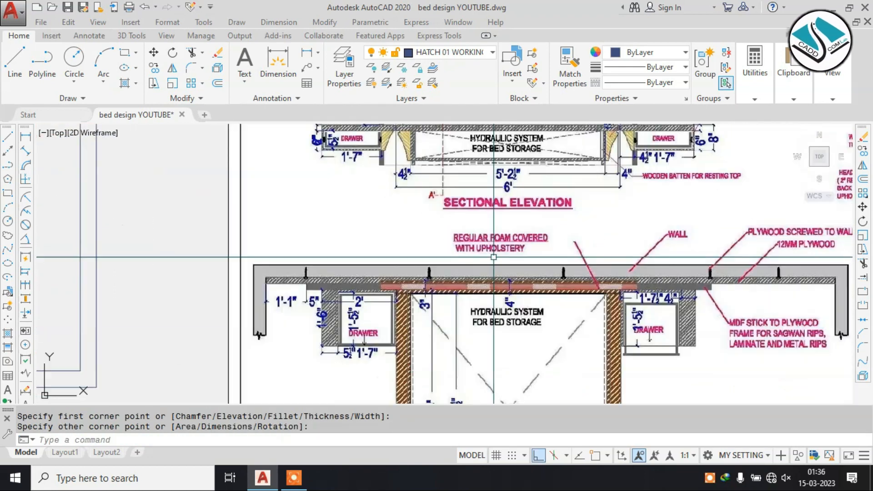
scroll(457, 218, down, 5)
scroll(475, 249, up, 7)
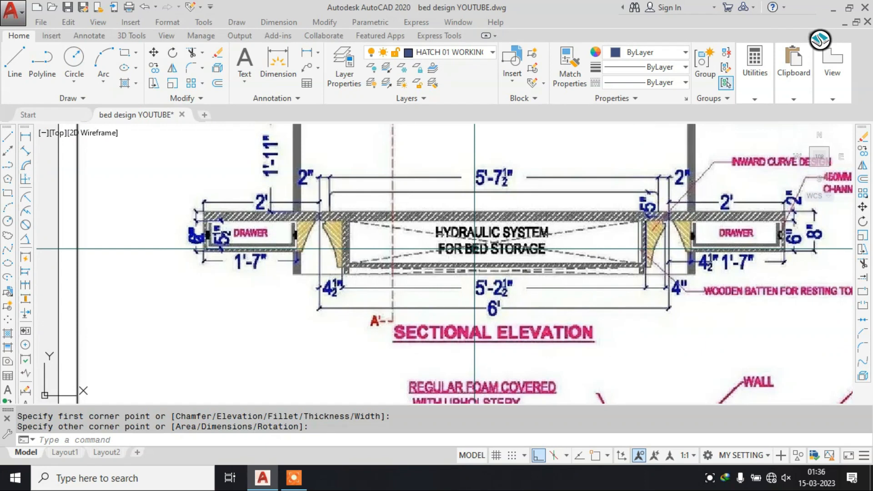
scroll(472, 253, down, 2)
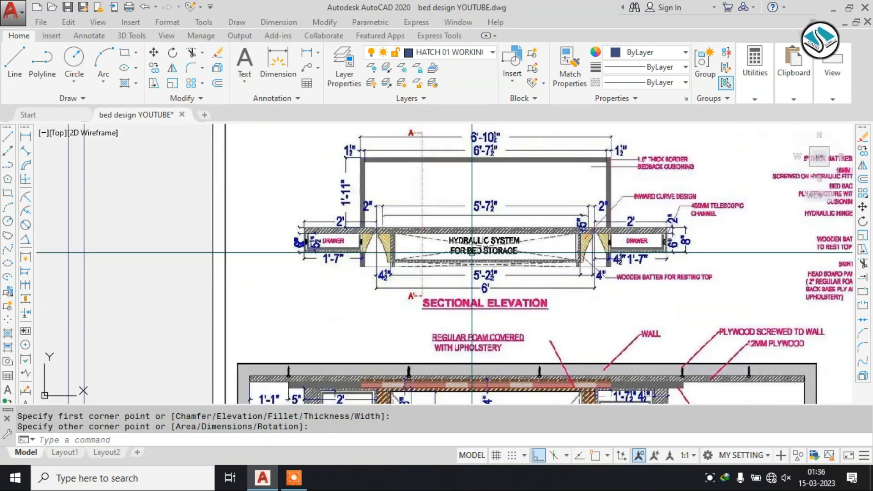
middle_drag(474, 225, 478, 245)
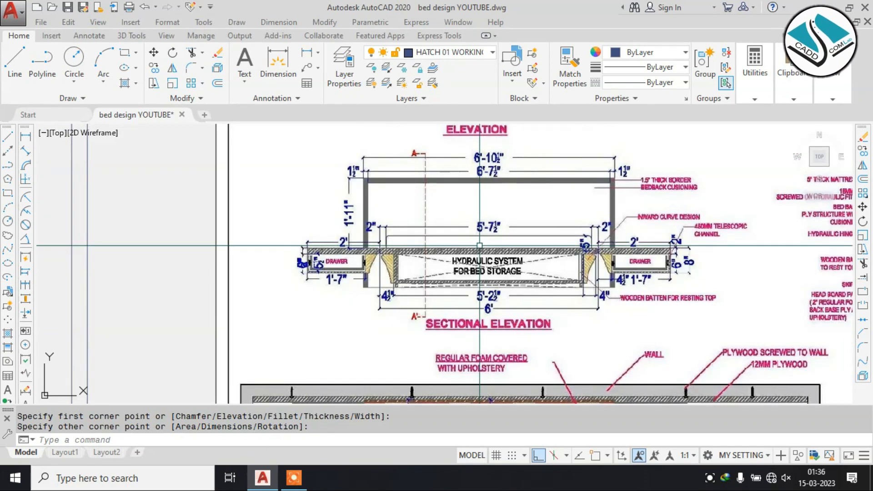
scroll(478, 246, down, 2)
scroll(435, 257, down, 4)
scroll(190, 299, up, 5)
click(277, 244)
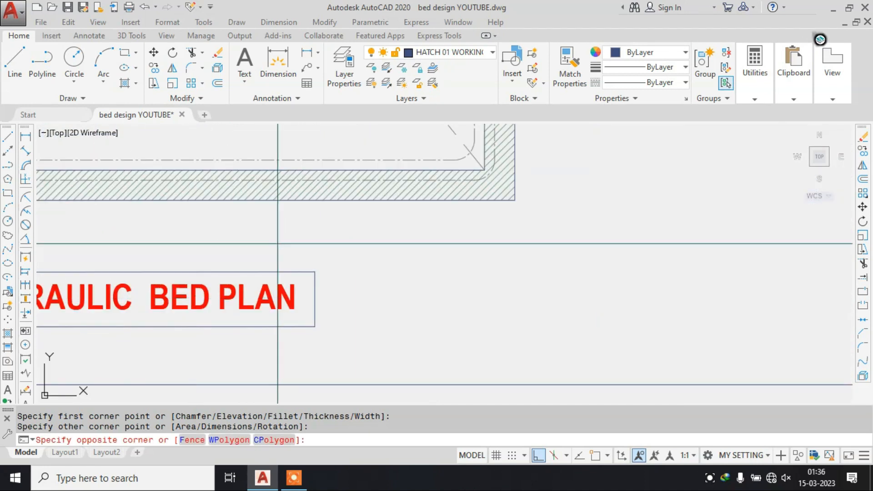
click(192, 341)
key(Return)
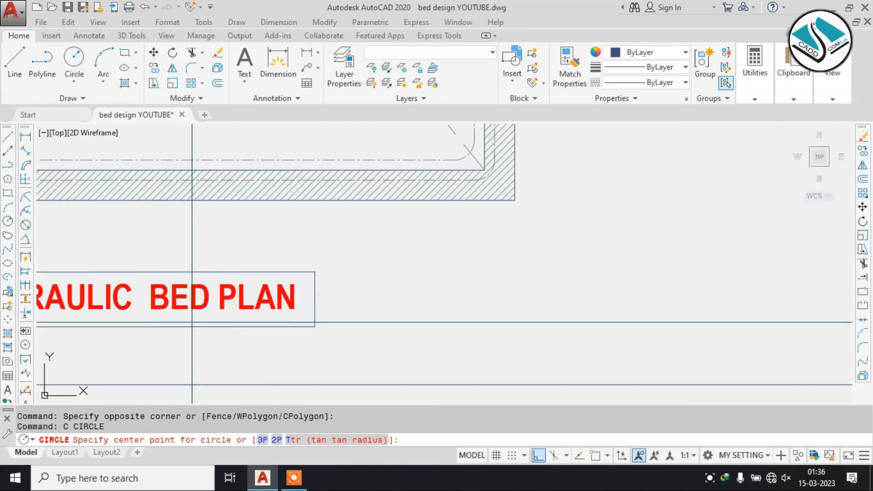
key(Escape)
Copy the HYDRAULIC BED PLAN title and its box to below the bed sectional elevation, with ortho off.
click(273, 242)
click(193, 302)
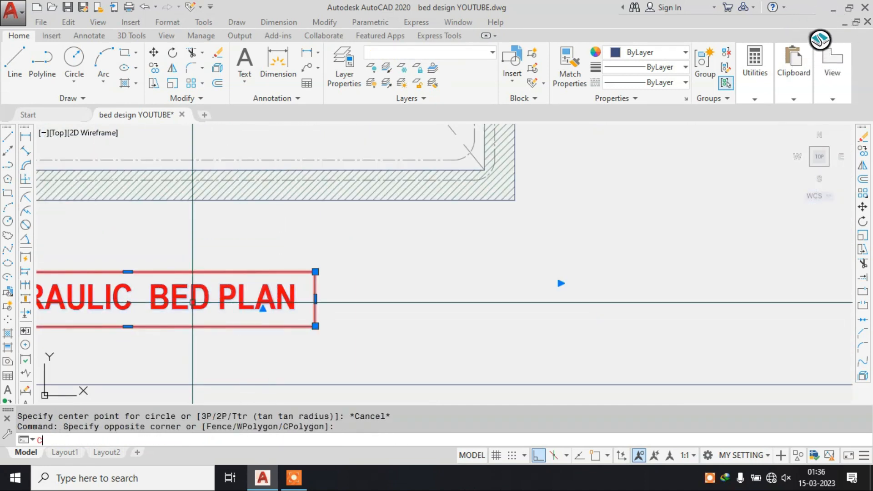
text(co)
key(Return)
click(173, 296)
scroll(182, 301, down, 5)
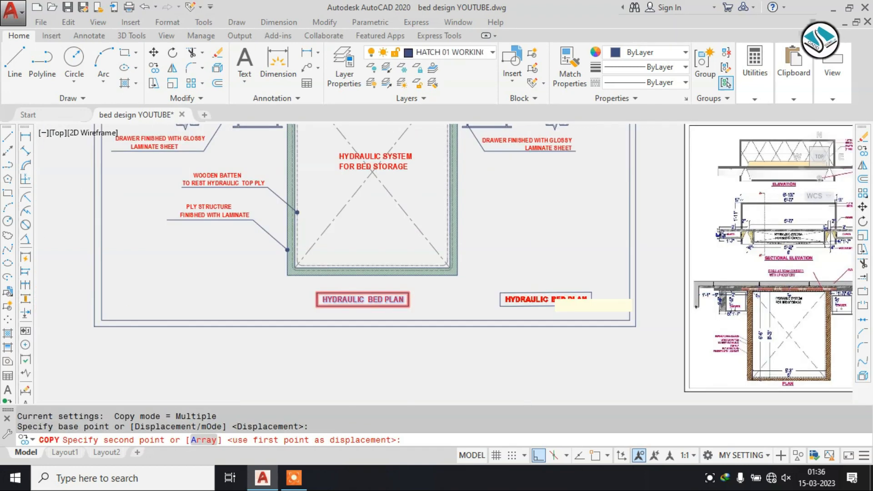
middle_drag(576, 210, 442, 356)
scroll(573, 287, down, 2)
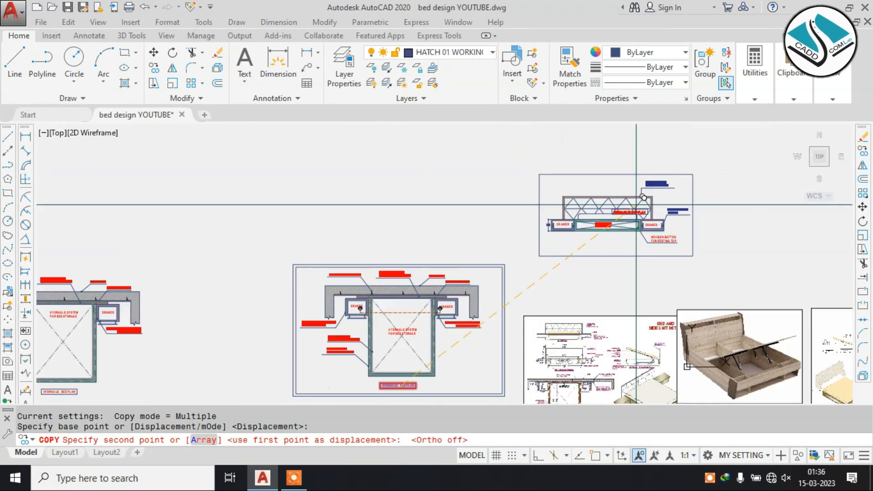
scroll(637, 203, up, 5)
click(550, 305)
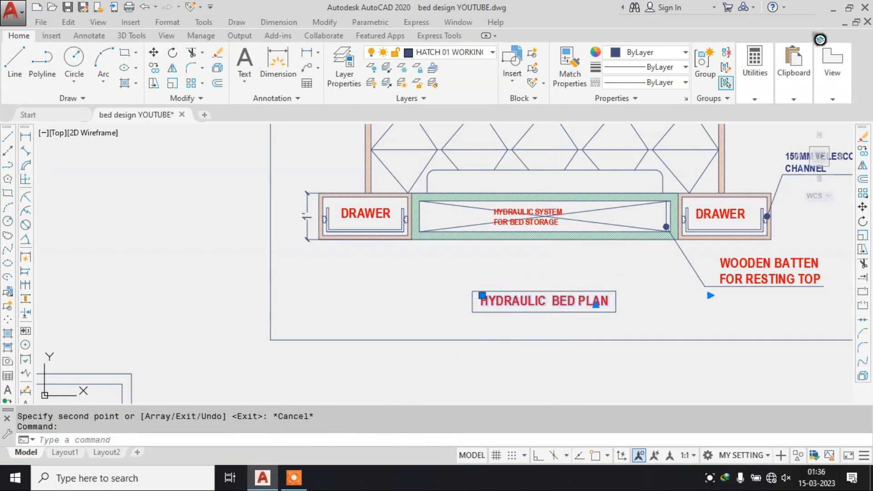
Change the copied title's text under the sectional elevation to SECTION.
double_click(594, 304)
scroll(594, 304, up, 4)
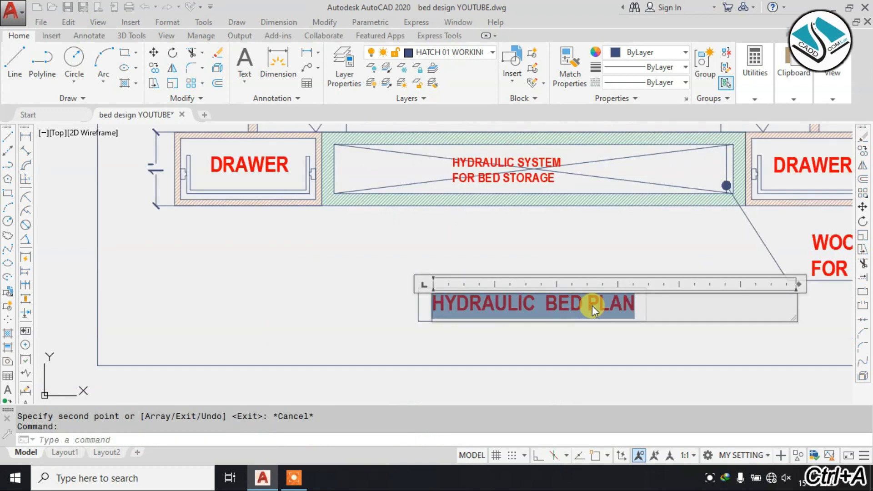
text(BED)
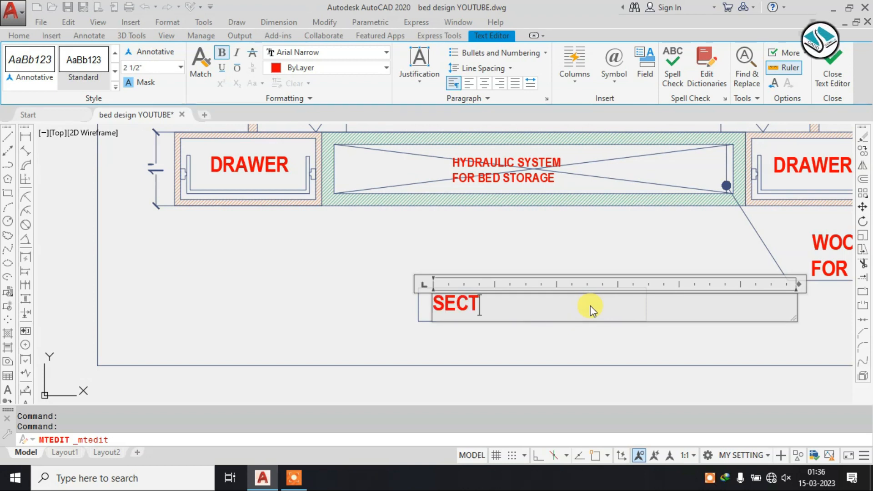
click(570, 261)
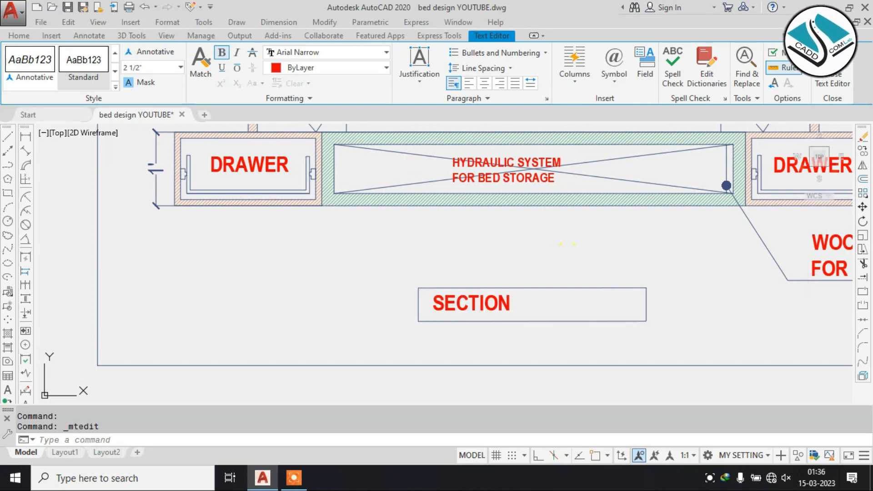
Erase the oversized box around the SECTION title and draw a new rectangle fitted closely around the text.
click(599, 288)
click(562, 328)
text(E)
key(Return)
text(REC)
key(Return)
scroll(503, 309, up, 4)
click(311, 255)
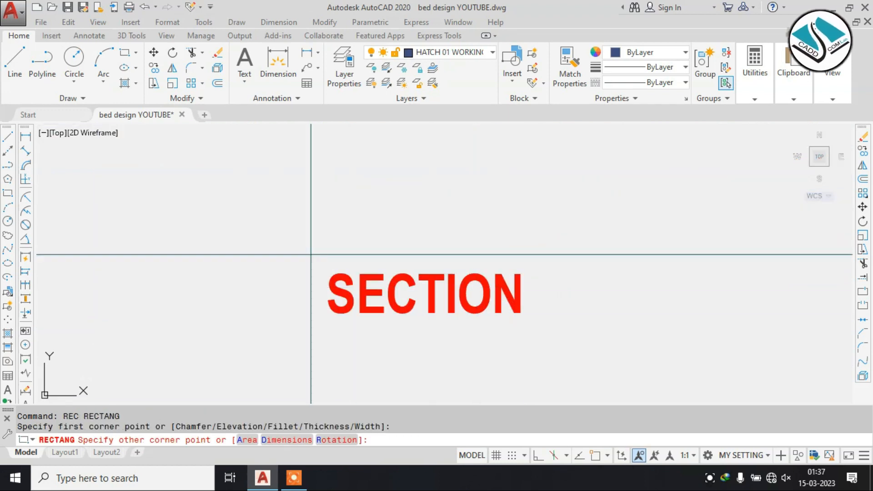
click(525, 326)
scroll(525, 326, down, 5)
Move the whole framed section drawing to just above the framed hydraulic bed plan.
click(770, 125)
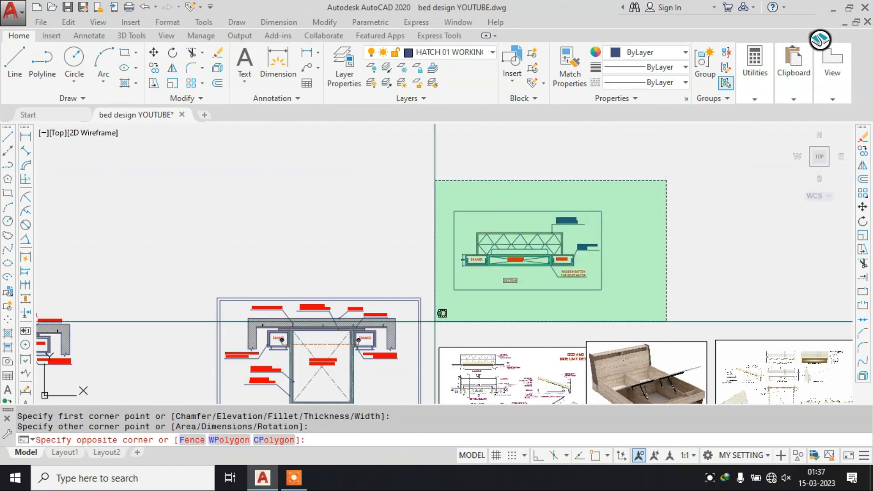
click(446, 311)
text(M)
key(Return)
click(564, 248)
scroll(332, 313, down, 3)
scroll(468, 224, up, 6)
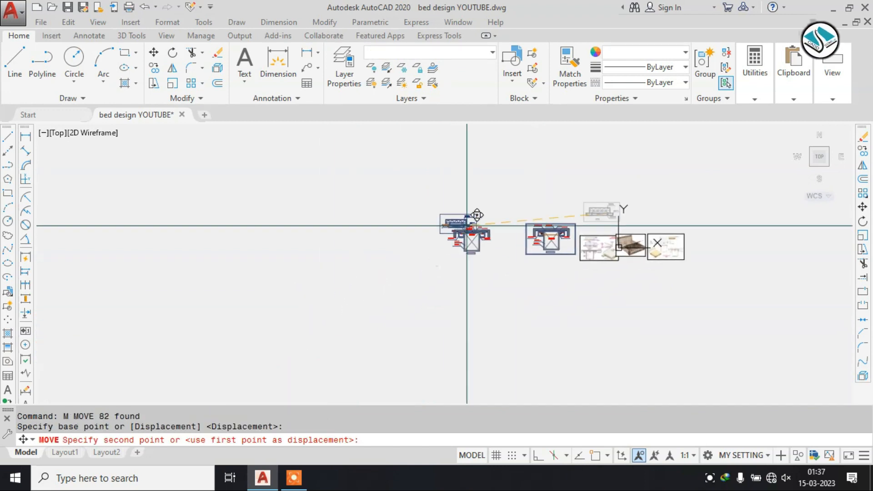
scroll(484, 296, down, 3)
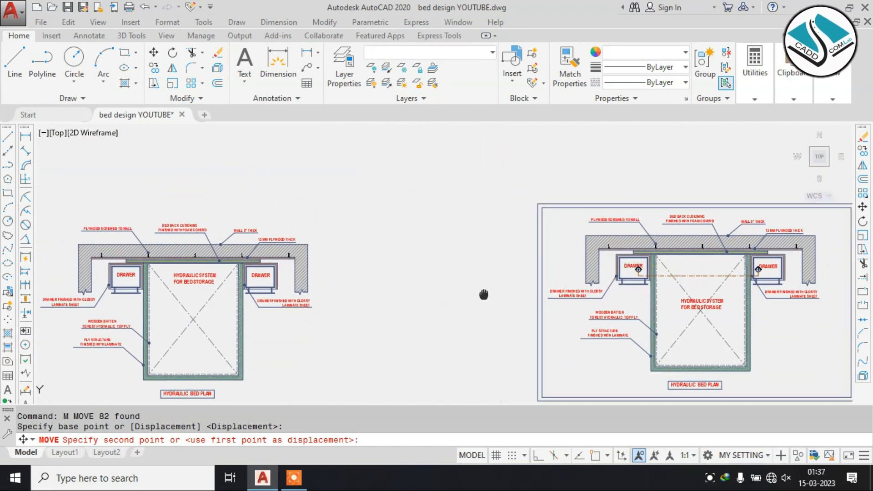
scroll(654, 185, up, 3)
key(Escape)
scroll(546, 228, down, 2)
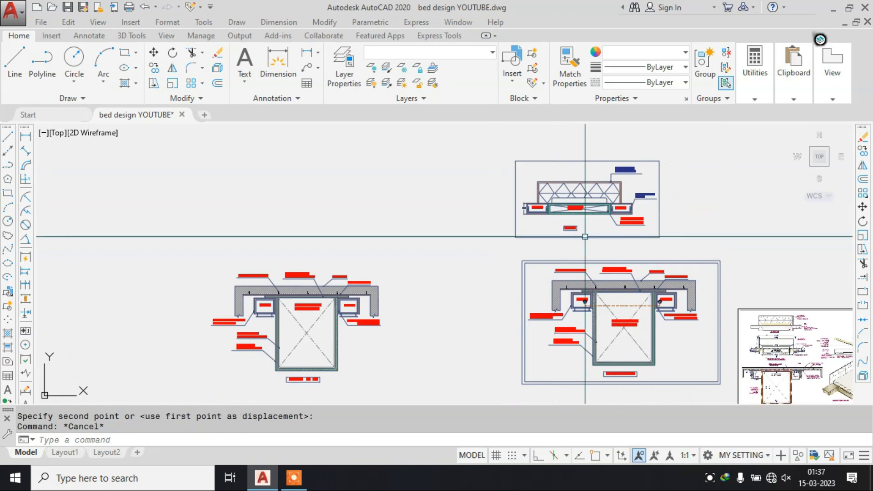
Examine the reference sheet's ELEVATION and its notes for the bedback cushioning, mattress, handle and bed box.
middle_drag(658, 255, 381, 144)
scroll(512, 196, up, 5)
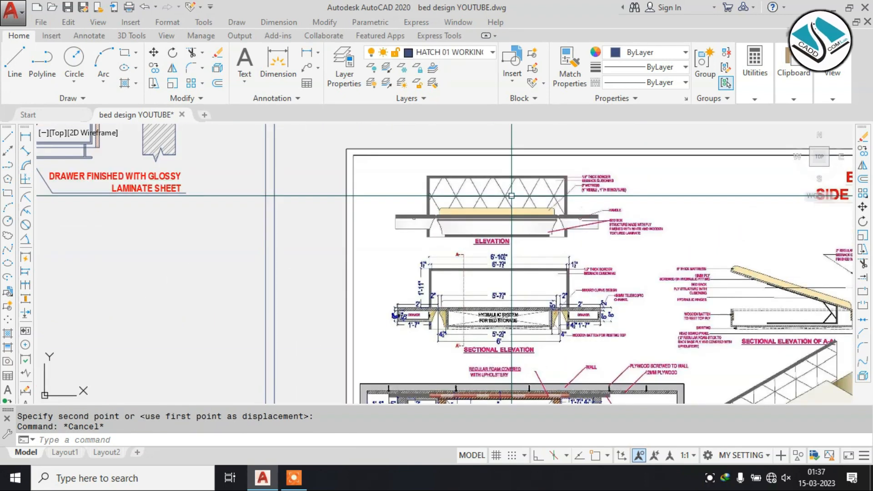
scroll(512, 195, up, 4)
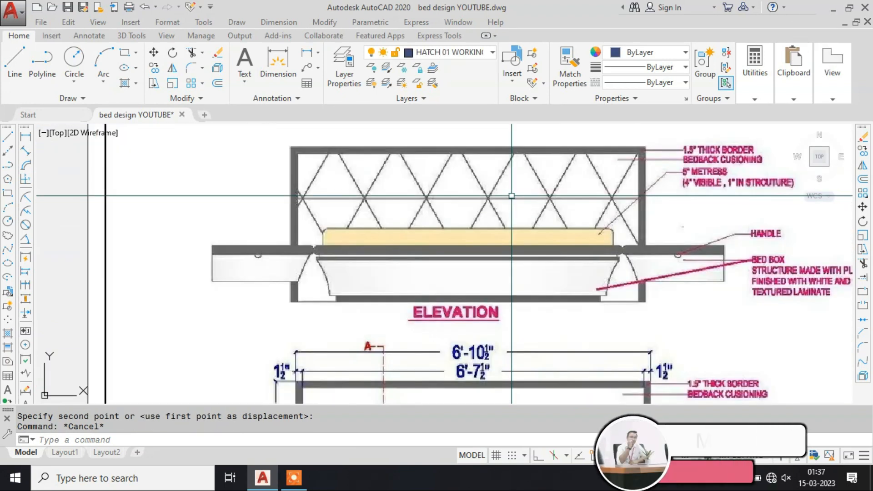
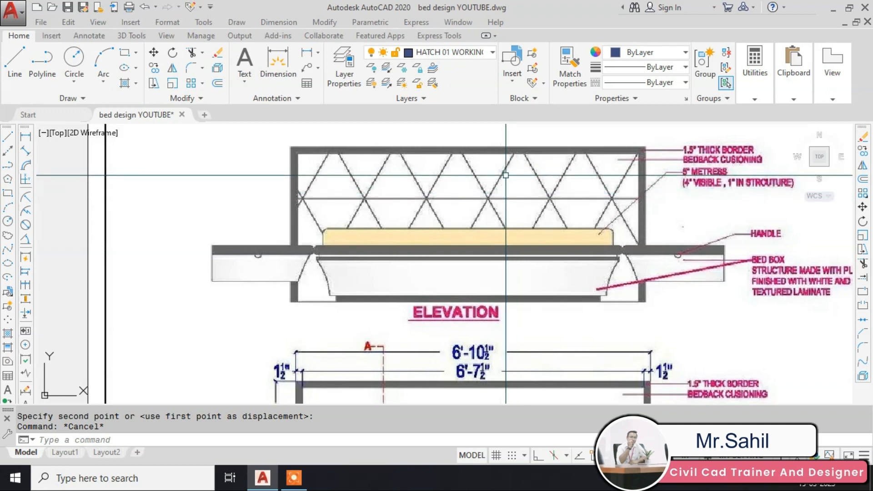
scroll(696, 175, up, 2)
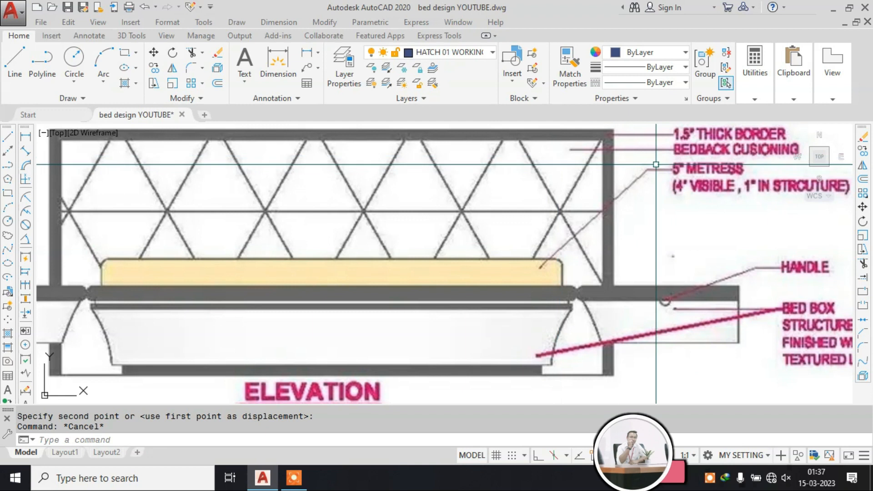
scroll(544, 260, down, 5)
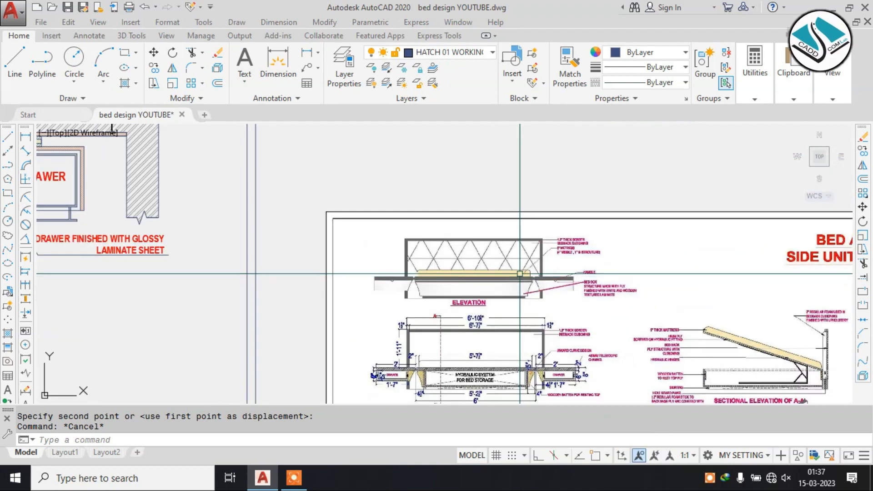
scroll(437, 243, up, 3)
scroll(491, 193, up, 1)
Copy the 1.5" THICK BORDER BEDBACK CUSIONING note with its leader to above the 150MM TELESCOPIC CHANNEL note.
middle_drag(493, 192, 547, 337)
scroll(543, 291, down, 2)
scroll(530, 157, up, 1)
scroll(531, 156, up, 2)
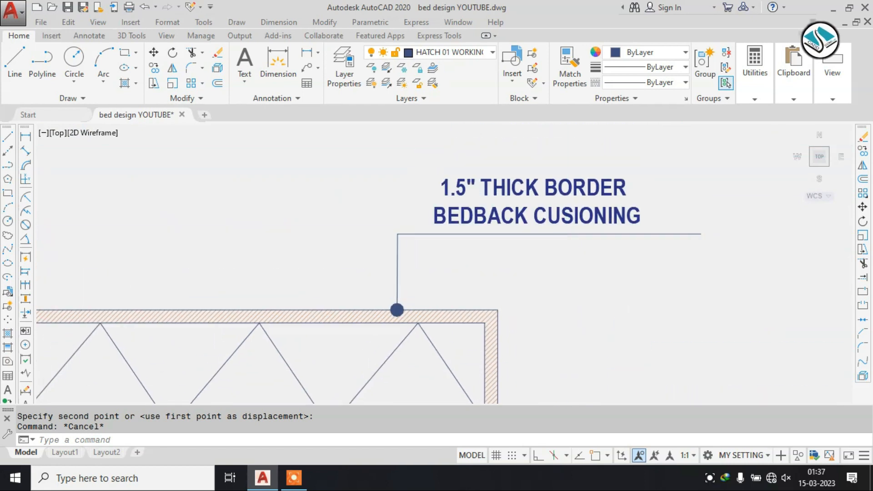
click(594, 154)
click(350, 269)
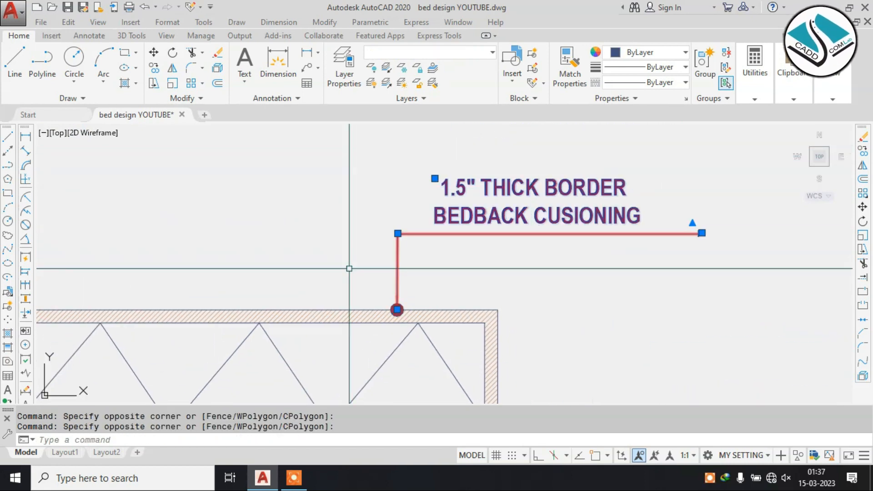
text(co)
key(Return)
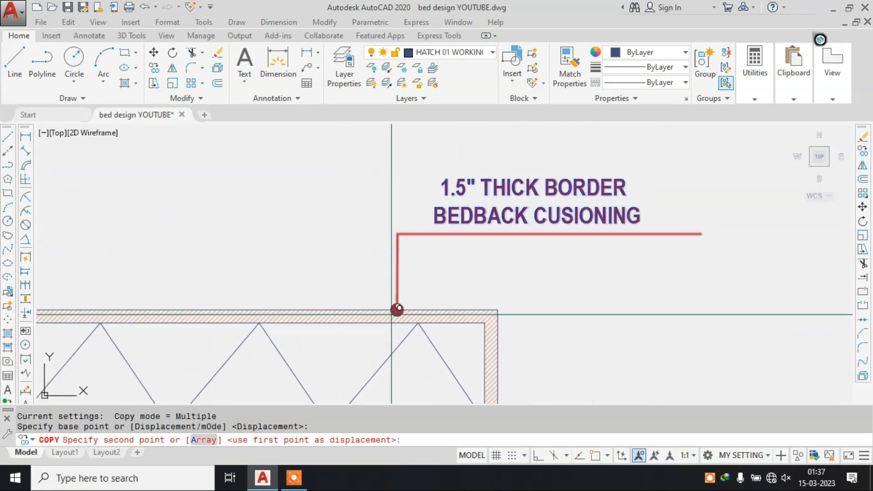
scroll(453, 220, down, 4)
middle_drag(488, 328, 491, 294)
scroll(442, 265, up, 4)
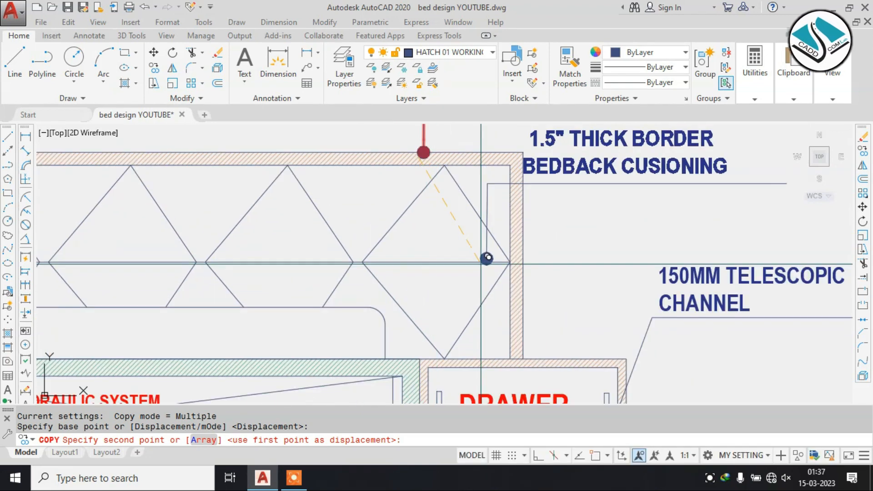
click(541, 250)
key(Escape)
Stretch the dotted end of the copied leader onto the mattress near its upper right corner.
click(558, 231)
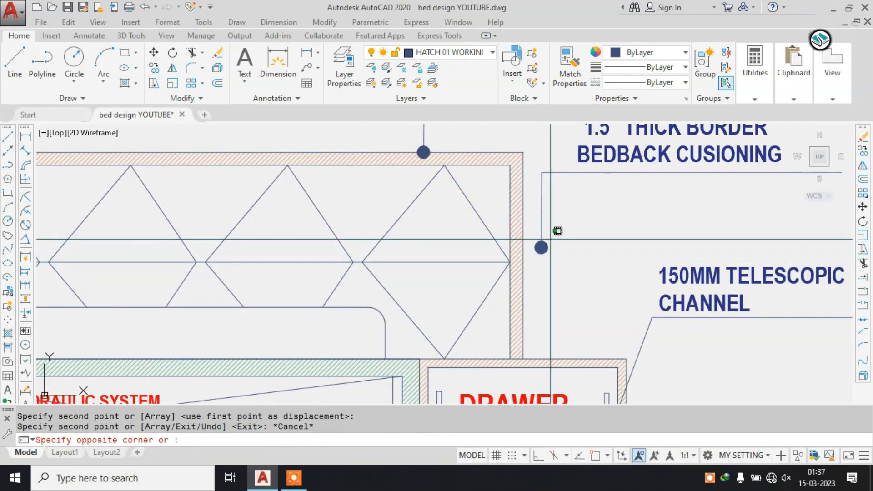
click(537, 256)
click(541, 248)
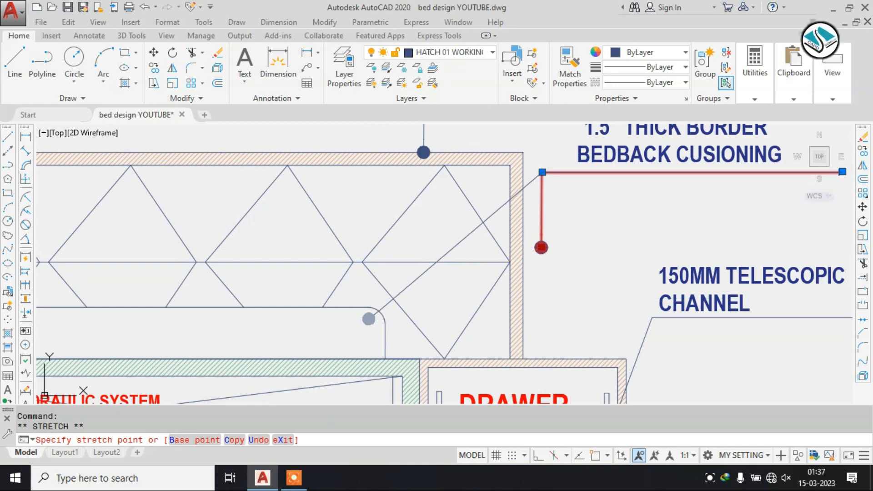
scroll(366, 316, down, 2)
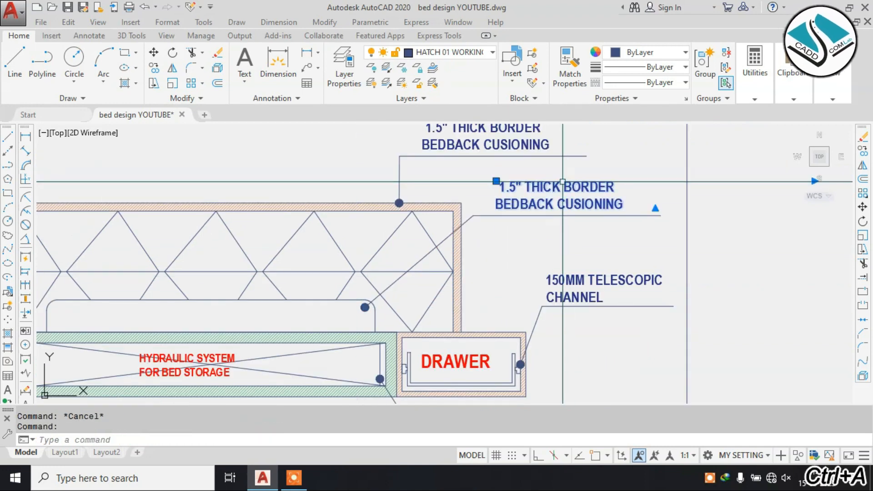
Begin replacing the text of the copied note above the mattress leader with 6" MATERE.
key(ctrl+a)
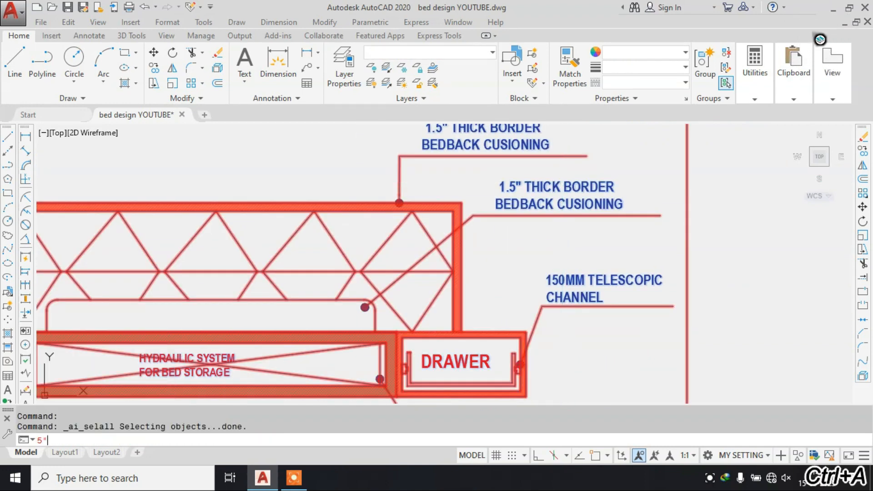
key(Escape)
click(565, 182)
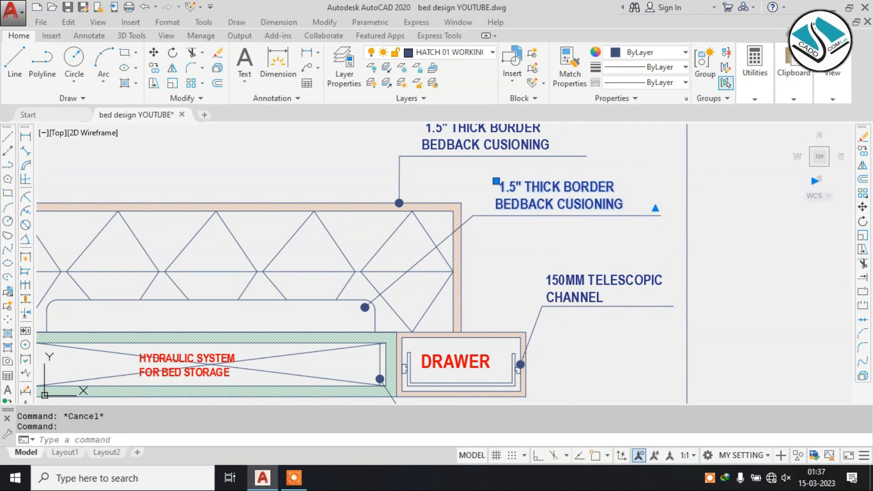
double_click(539, 191)
text(6" MATE)
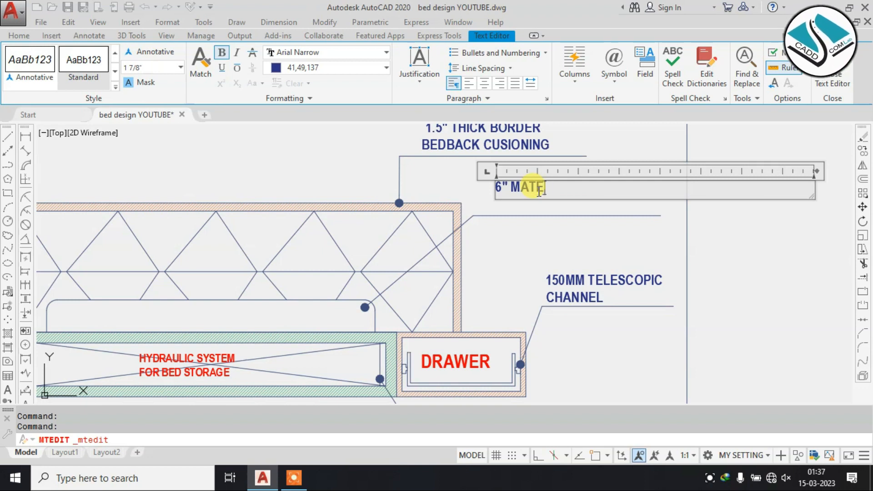
Examine the reference sheet's ELEVATION notes for the wording of the mattress label.
scroll(539, 191, down, 6)
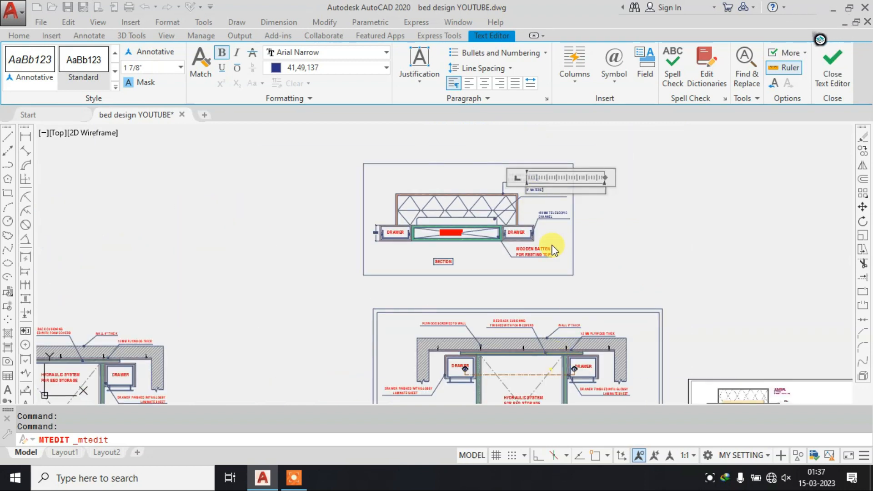
scroll(554, 249, down, 3)
scroll(566, 260, up, 10)
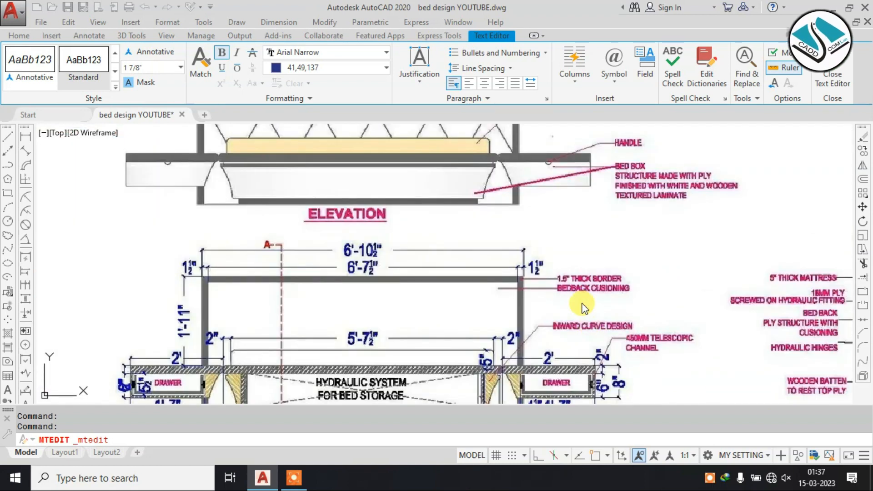
scroll(572, 270, up, 3)
scroll(569, 268, down, 3)
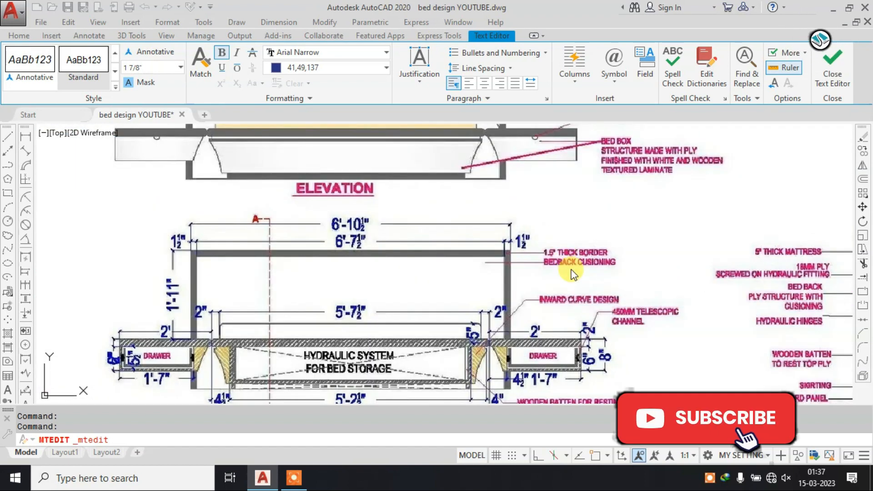
scroll(573, 273, down, 3)
scroll(569, 188, up, 8)
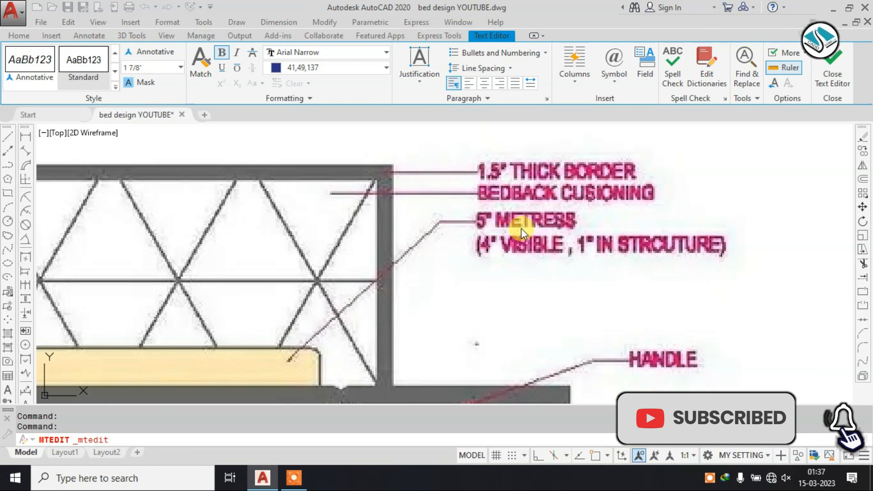
scroll(498, 232, down, 8)
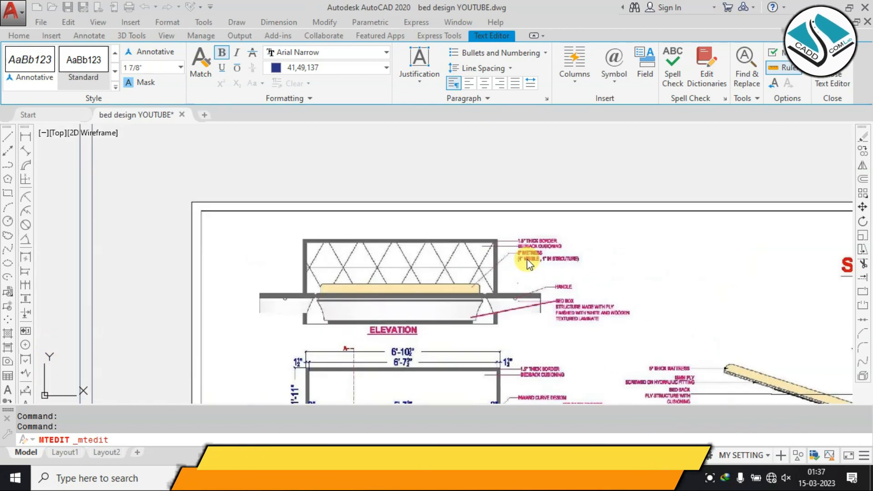
Complete the mattress note as 6" -MATERESS and close the text editing.
scroll(437, 151, up, 5)
scroll(464, 204, down, 2)
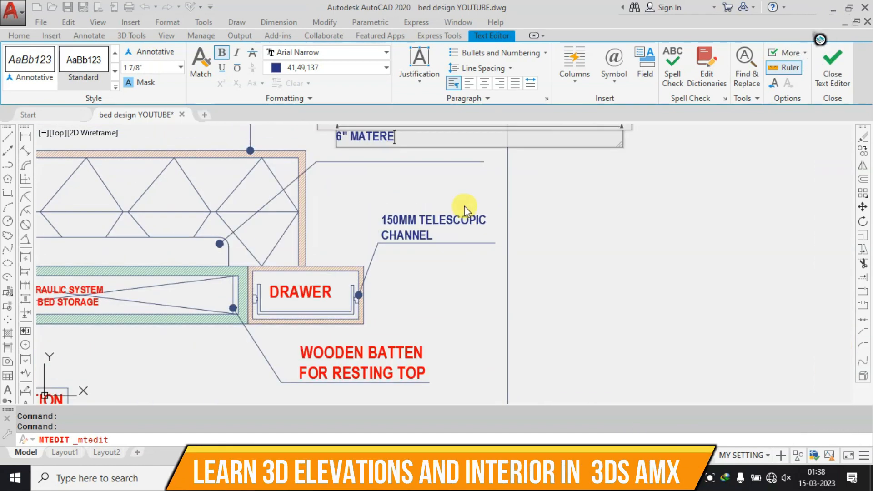
scroll(380, 135, up, 3)
text(SS)
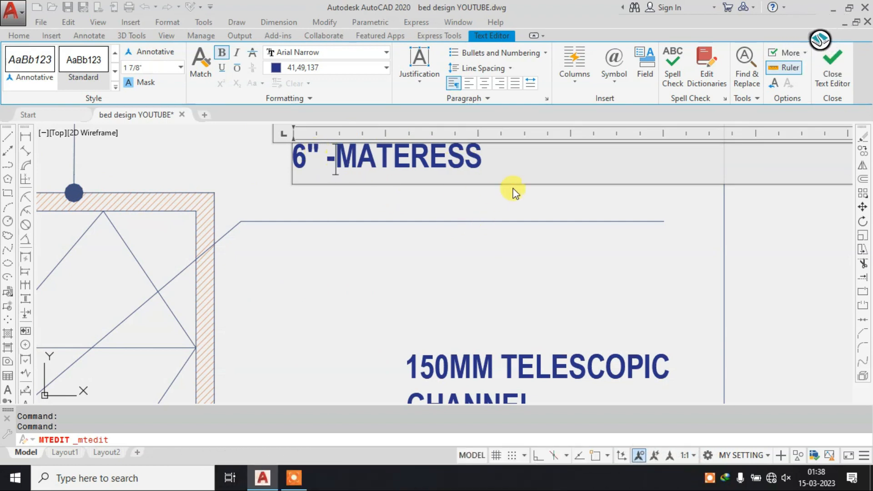
click(509, 204)
Move the 6" -MATERESS text down to sit just above its leader line, near the leader's bend.
scroll(488, 197, down, 5)
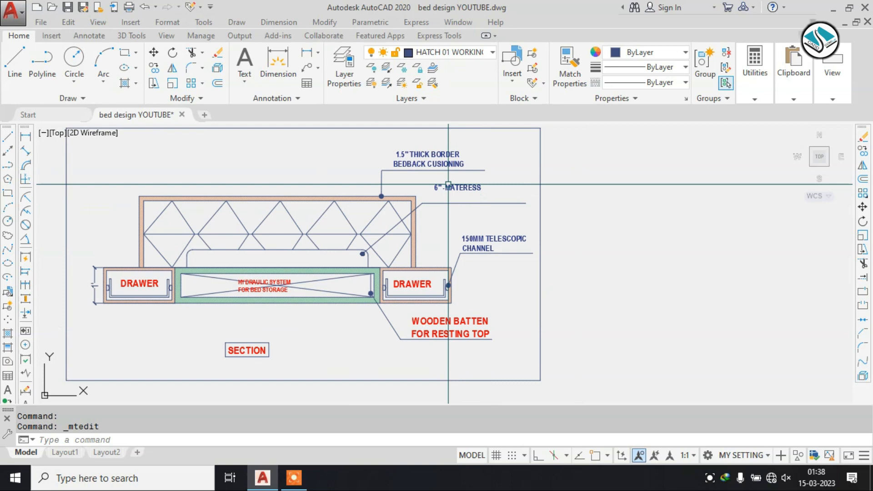
scroll(463, 201, up, 4)
scroll(445, 215, up, 4)
text(m)
key(space)
click(458, 173)
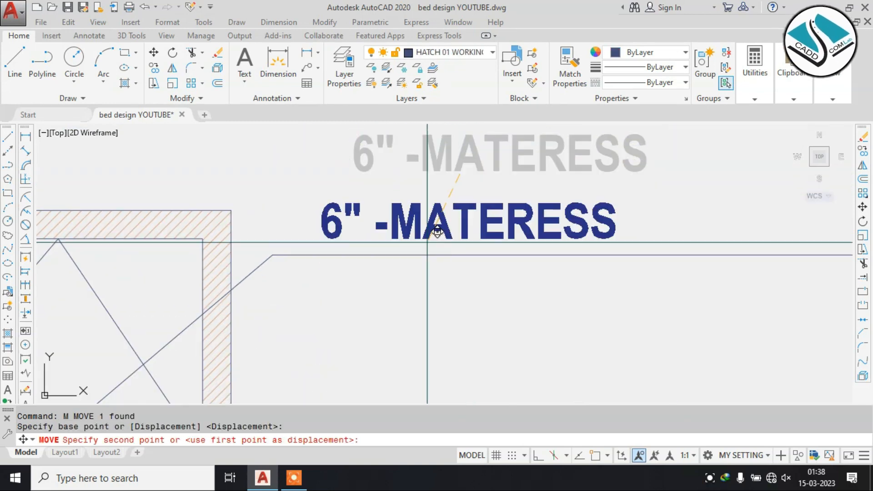
click(418, 232)
key(Escape)
Shorten the horizontal part of the mattress leader so it ends just past the 6" -MATERESS text.
click(680, 236)
click(657, 272)
scroll(425, 206, down, 2)
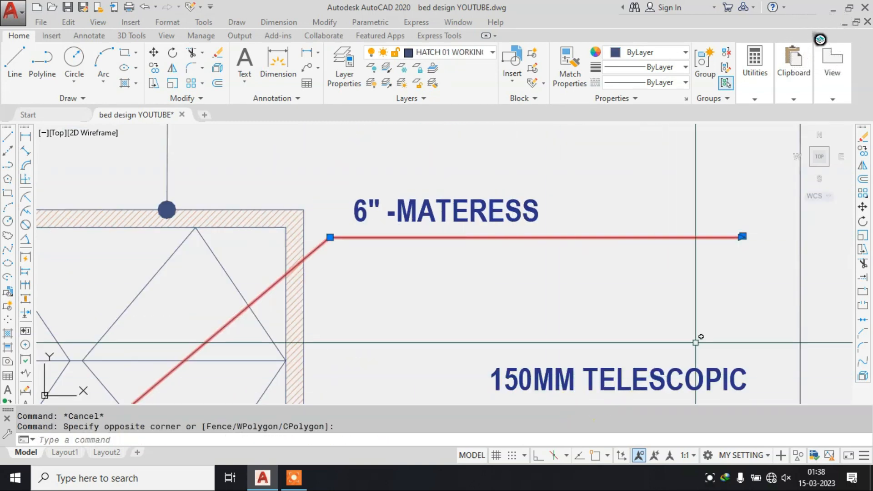
scroll(742, 236, up, 2)
click(745, 237)
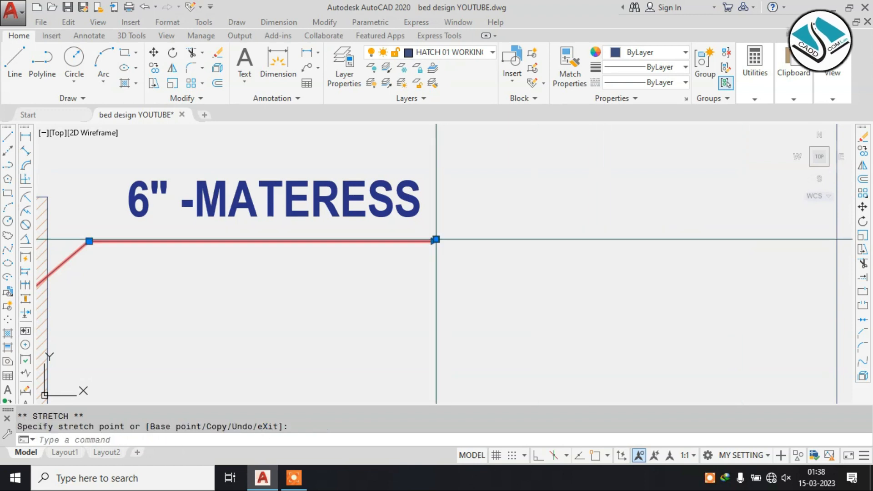
scroll(556, 183, down, 4)
key(Escape)
Examine the HANDLE and BED BOX notes beside the reference sheet's ELEVATION.
scroll(507, 146, down, 2)
scroll(506, 149, down, 2)
scroll(458, 146, up, 2)
scroll(456, 151, down, 2)
scroll(477, 246, down, 2)
scroll(737, 192, up, 6)
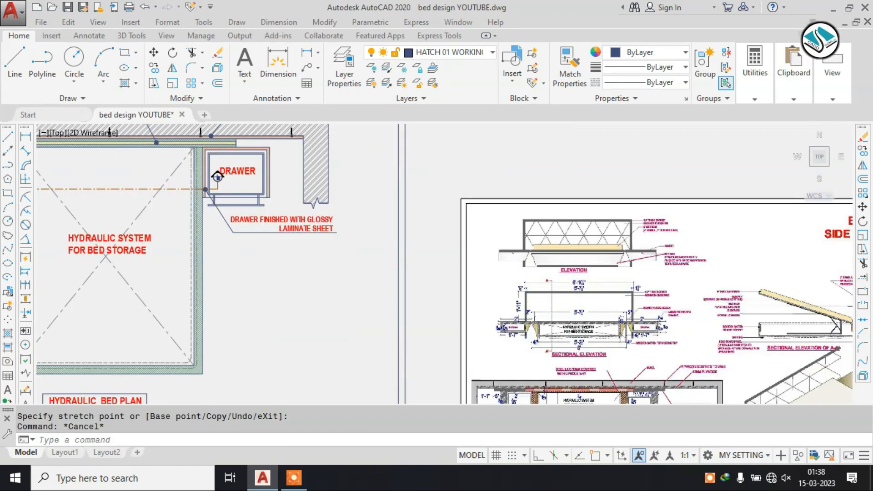
middle_drag(518, 186, 397, 189)
scroll(747, 230, up, 4)
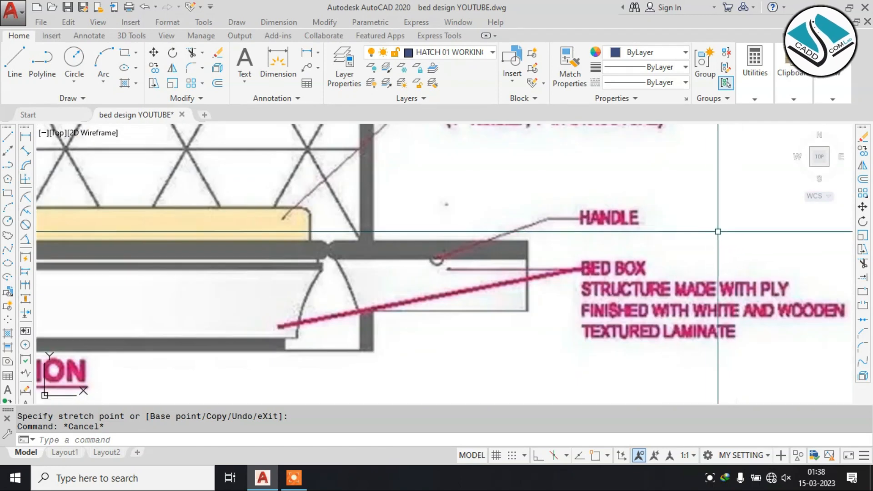
scroll(577, 245, down, 6)
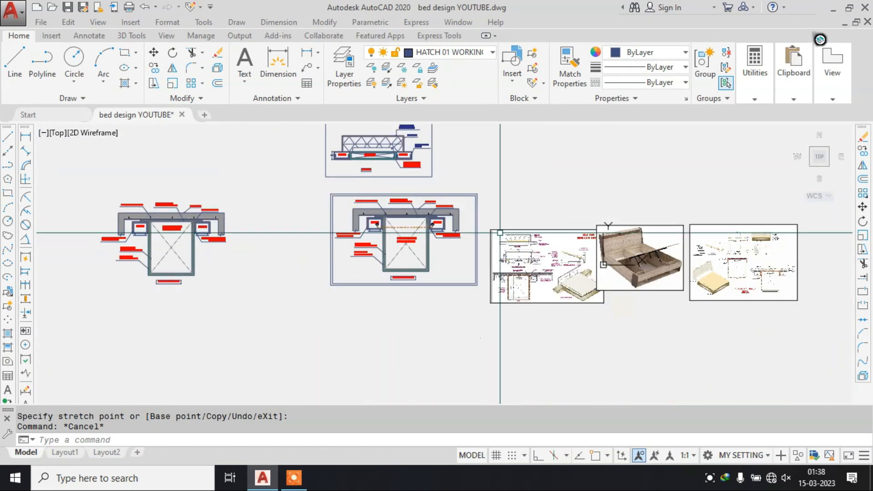
Copy the whole framed section drawing to the free space directly right of the original.
middle_drag(390, 141, 389, 222)
click(487, 162)
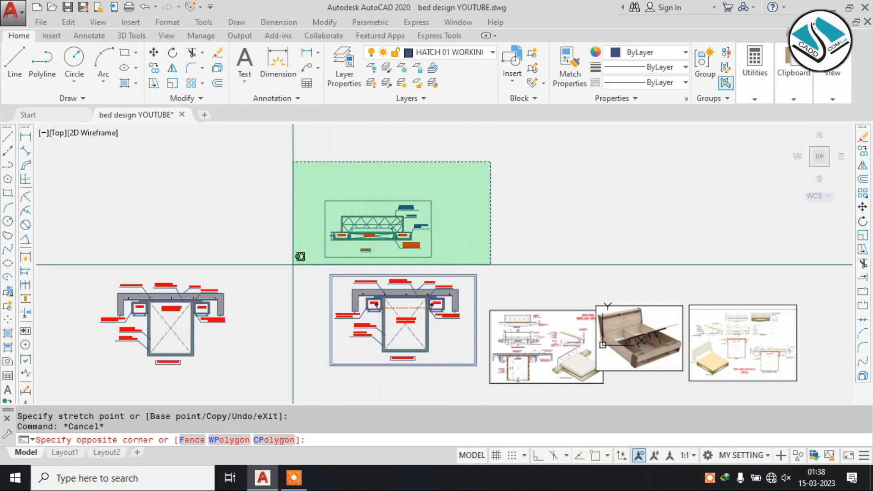
click(293, 265)
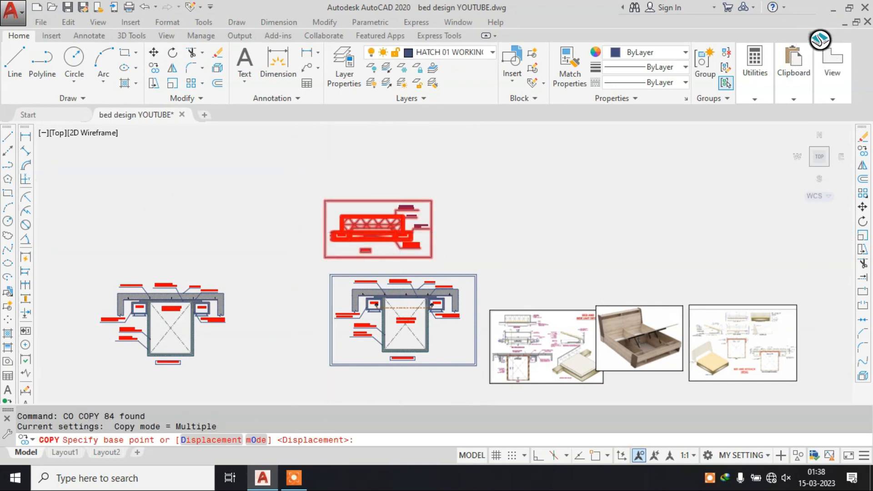
scroll(406, 235, up, 4)
click(368, 228)
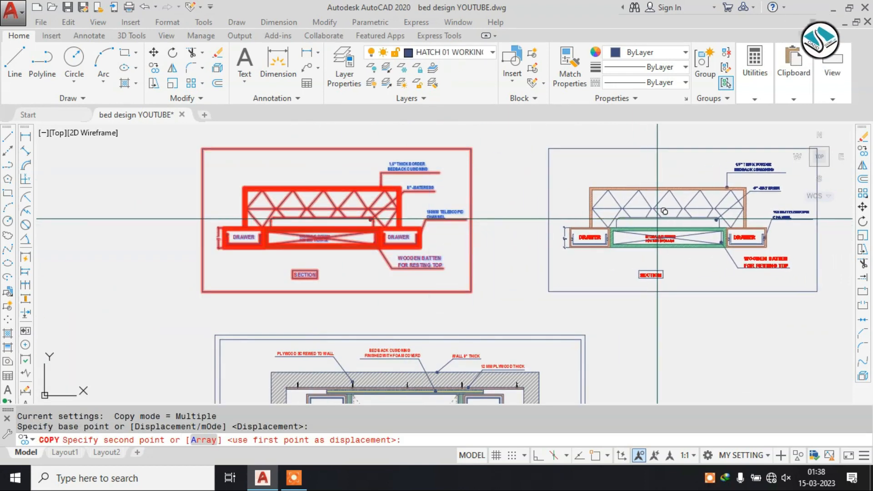
click(665, 212)
key(Escape)
Examine the reference sheet's ELEVATION and the sectional drawings below it for comparison with the copied section.
middle_drag(593, 220, 410, 225)
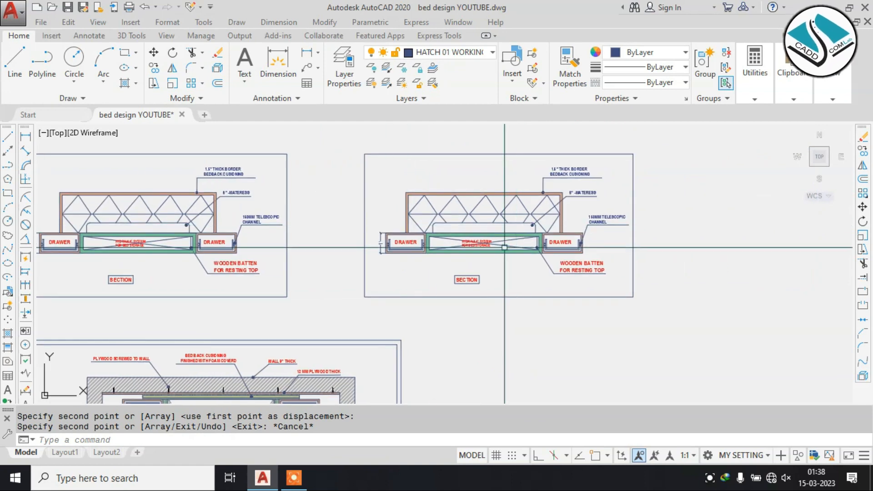
scroll(394, 246, up, 4)
scroll(390, 200, down, 7)
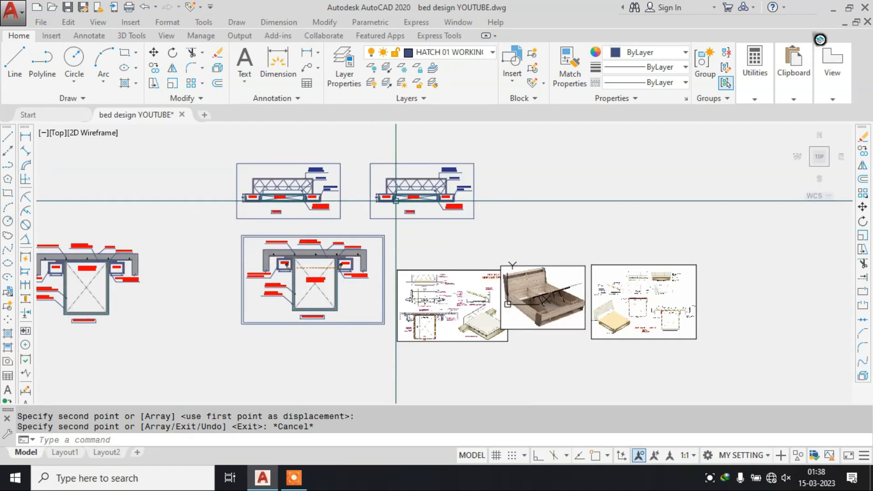
scroll(426, 299, up, 9)
middle_drag(330, 221, 311, 210)
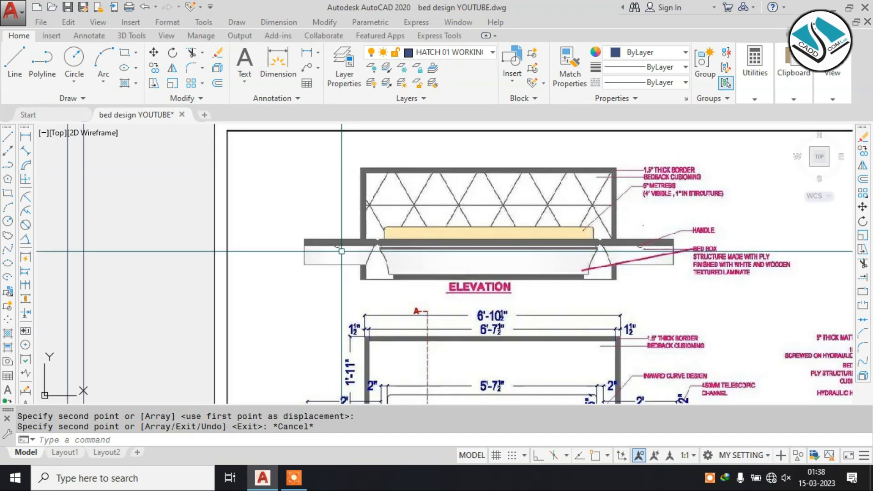
scroll(309, 185, up, 4)
scroll(341, 252, down, 10)
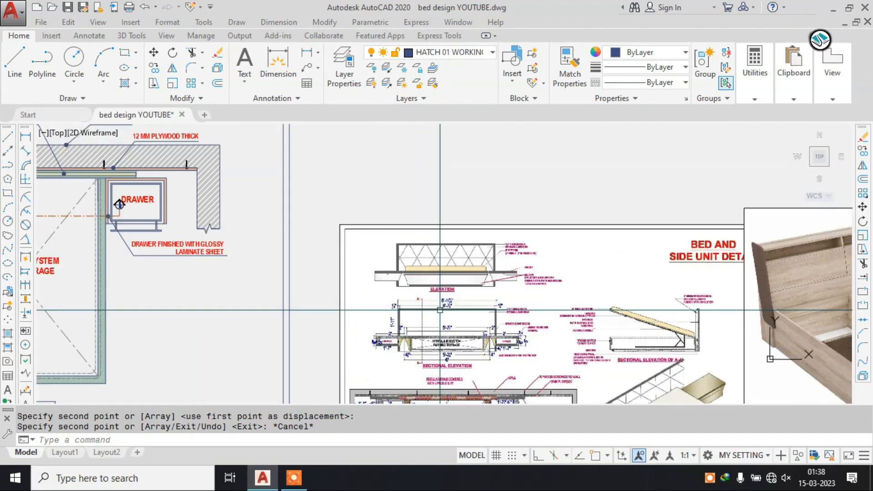
scroll(555, 392, up, 4)
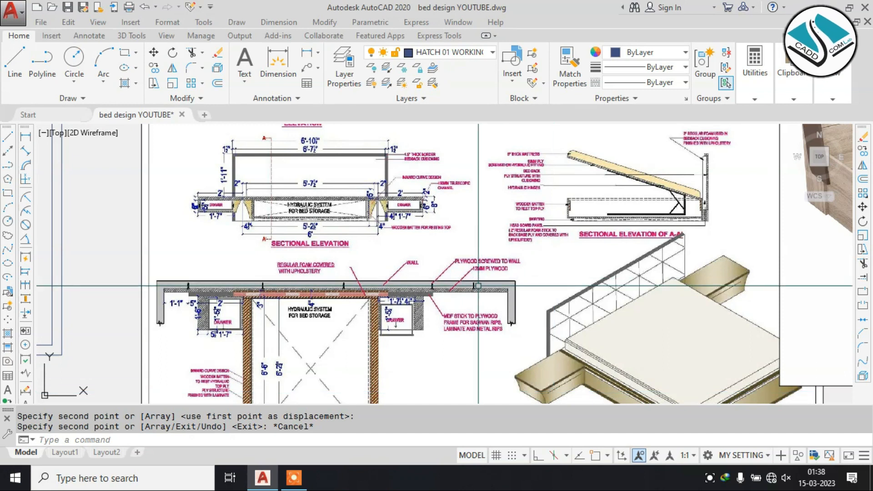
scroll(428, 300, down, 5)
Erase the DRAWER label, inner drawer outline and side channels from the left drawer of the copied section.
scroll(417, 192, up, 10)
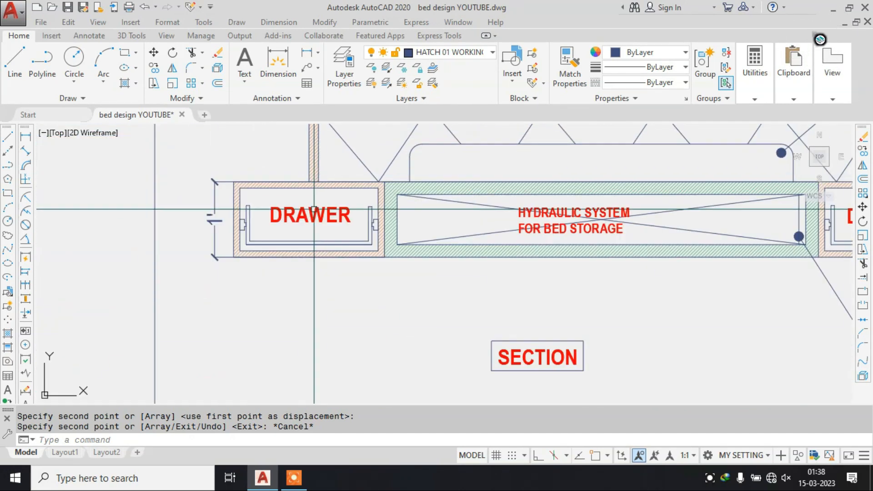
click(132, 295)
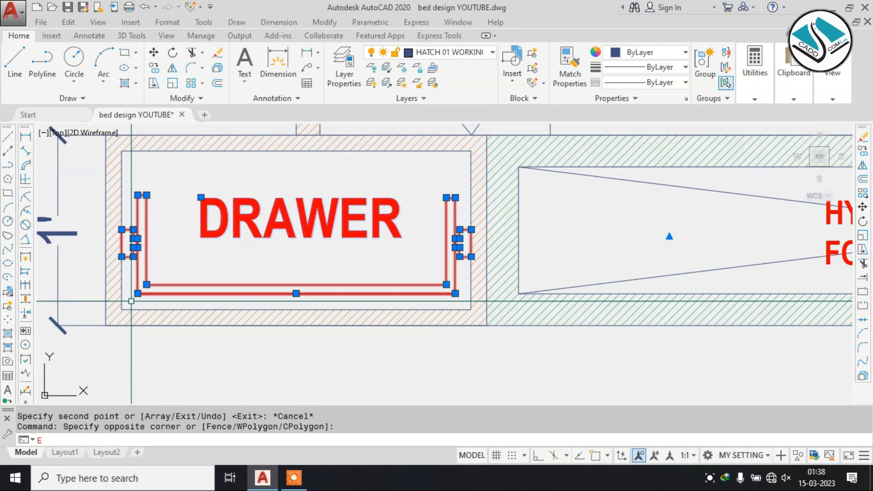
text(E)
key(Return)
Try erasing the hatched frame and outlines of the emptied left drawer in the copied section, and undo each erasure.
scroll(179, 279, down, 5)
scroll(410, 254, down, 5)
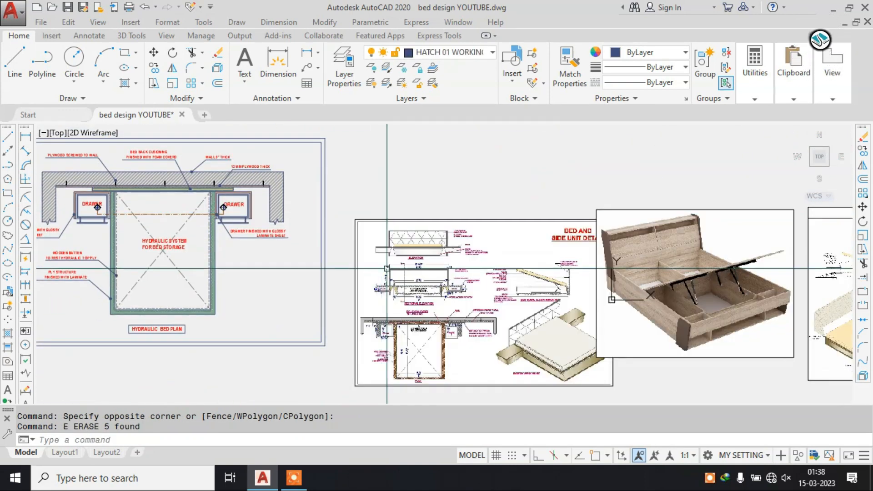
scroll(369, 239, up, 10)
scroll(392, 287, down, 6)
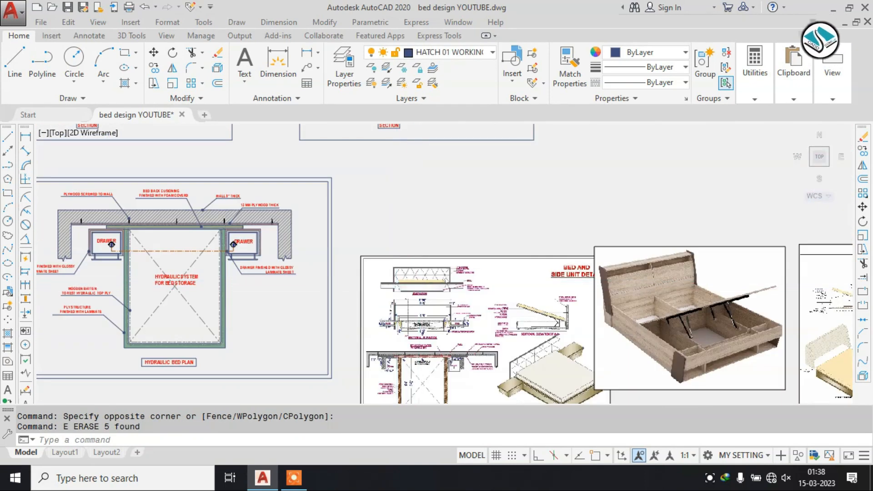
scroll(369, 219, up, 8)
scroll(368, 210, up, 2)
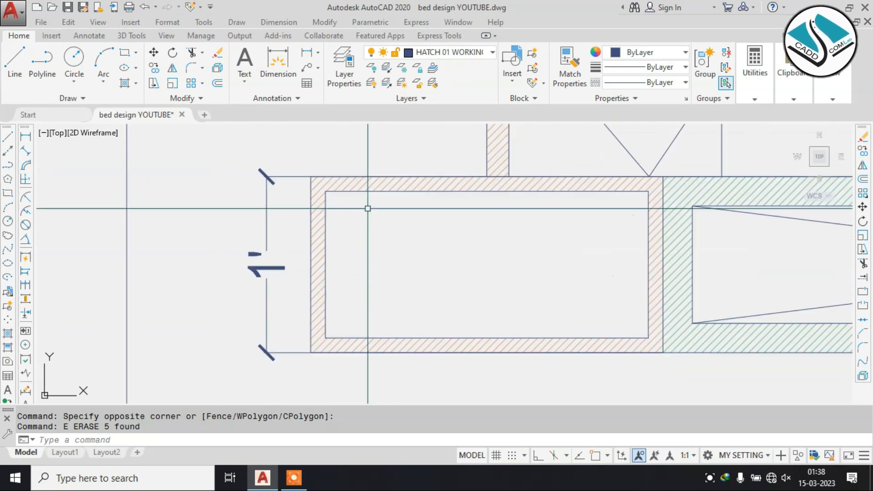
click(443, 242)
click(323, 188)
key(Delete)
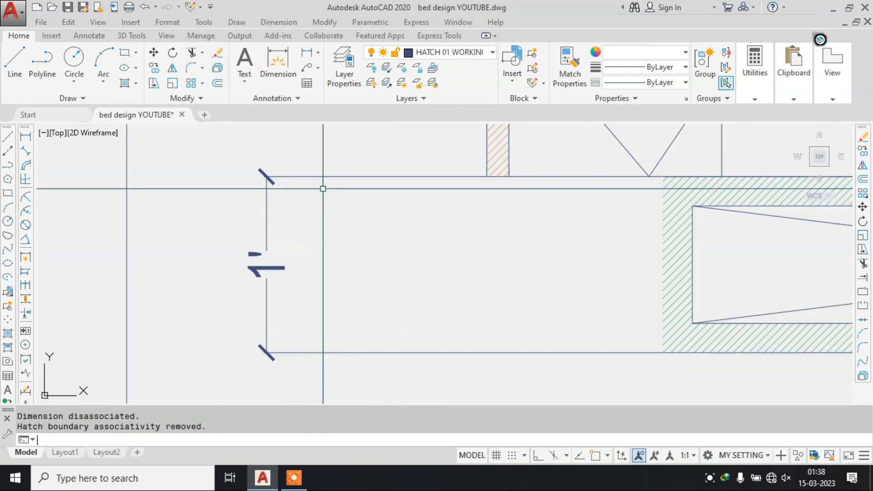
key(ctrl+z)
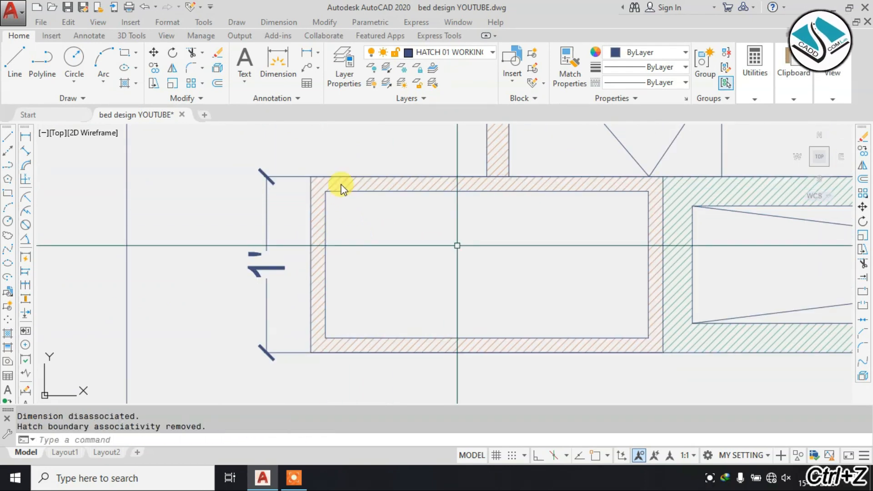
scroll(341, 182, up, 3)
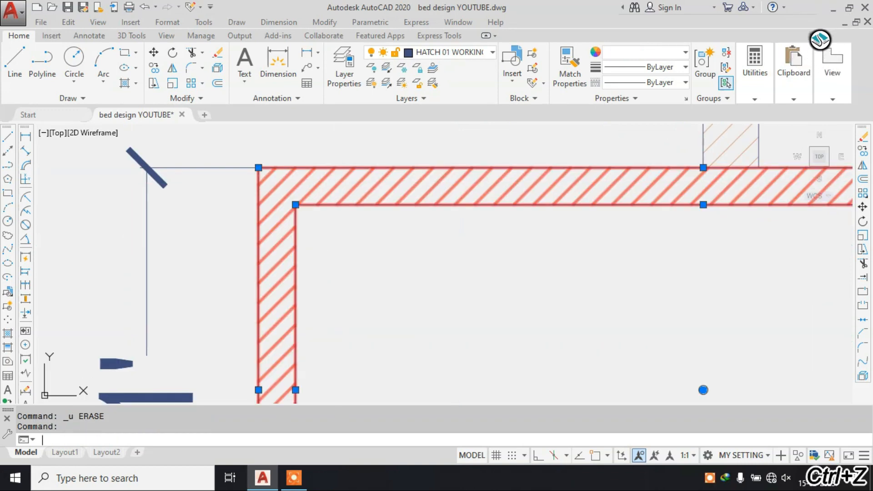
key(Delete)
scroll(339, 182, down, 2)
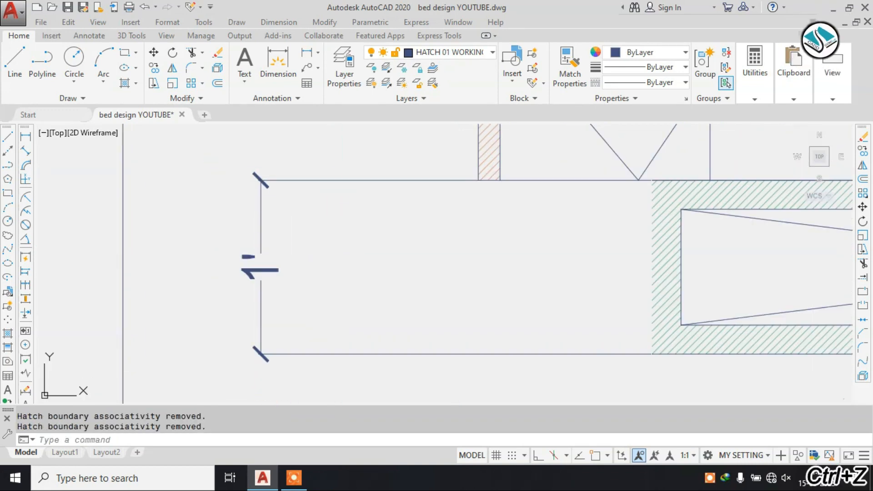
scroll(341, 195, up, 2)
key(ctrl+z)
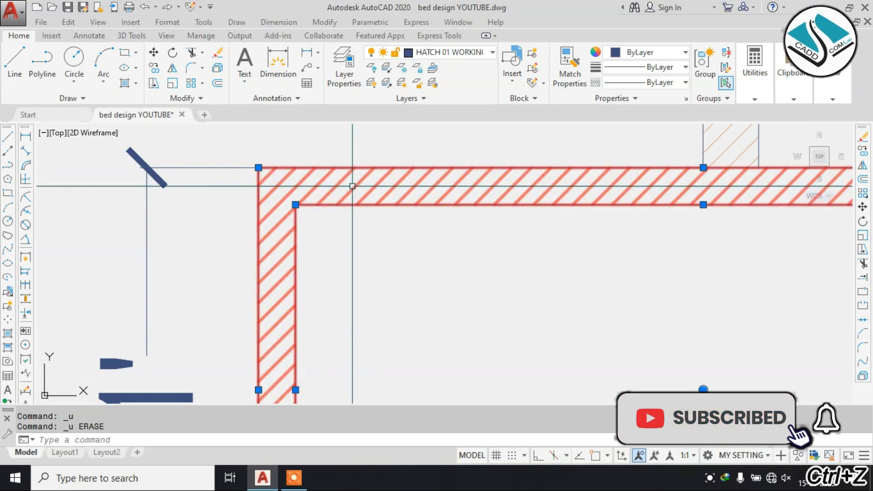
scroll(354, 188, down, 3)
key(Escape)
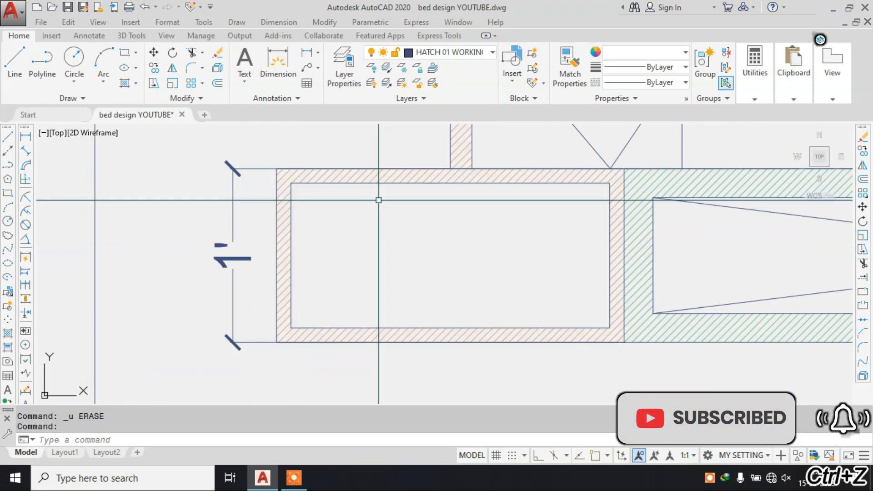
key(Escape)
key(Escape)
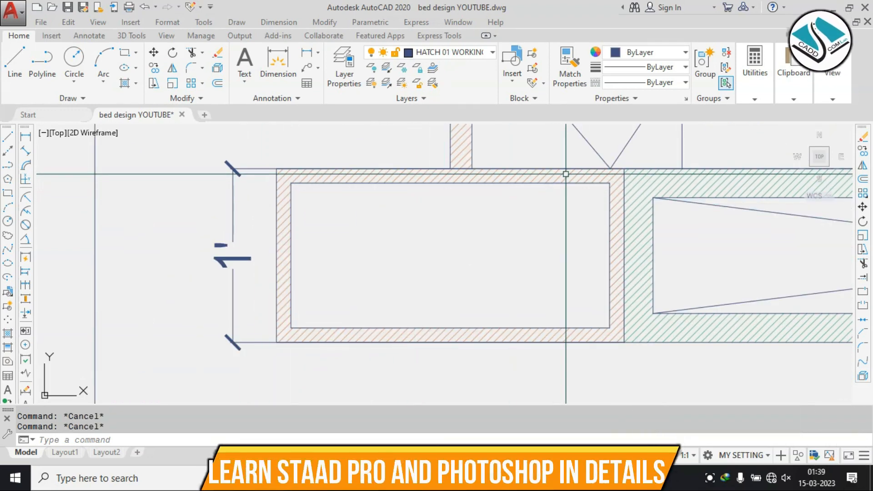
click(566, 174)
right_click(567, 174)
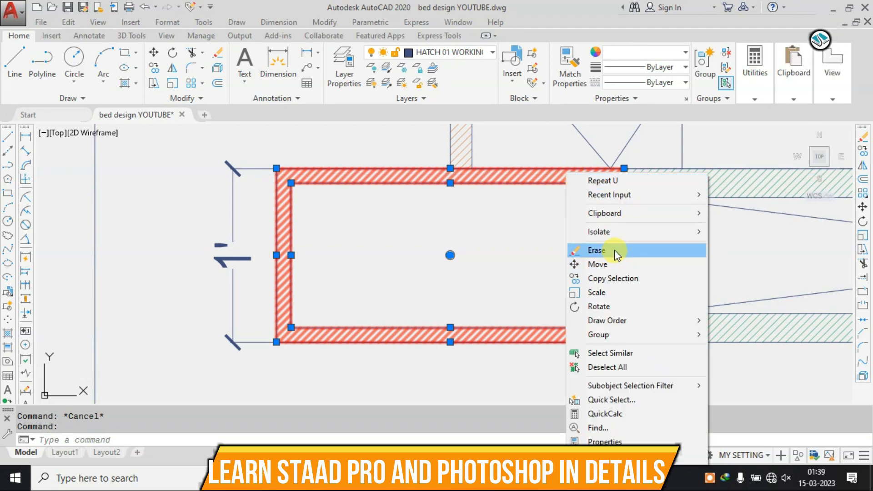
click(402, 201)
key(Escape)
key(Escape)
click(406, 180)
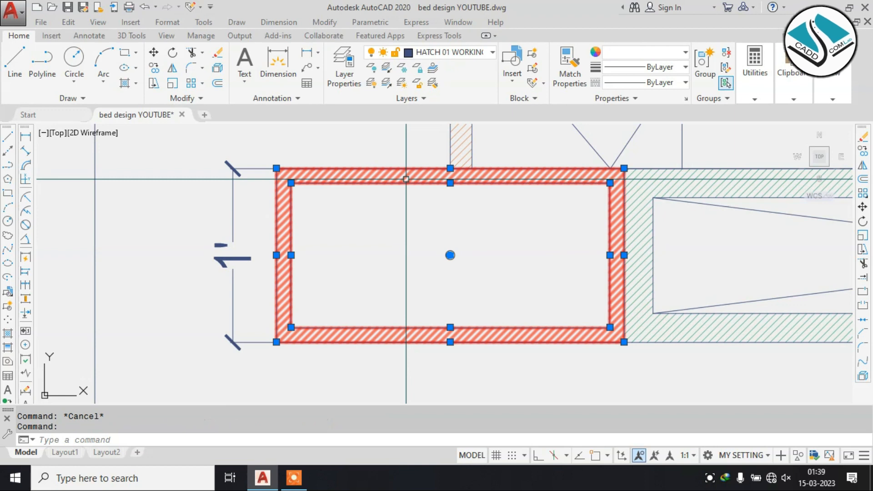
scroll(367, 173, down, 2)
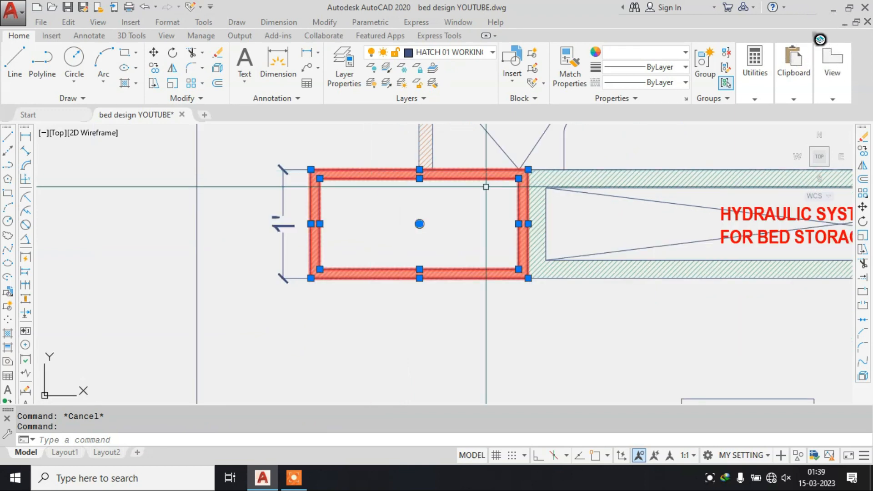
scroll(445, 186, down, 1)
scroll(598, 176, up, 1)
scroll(367, 170, down, 2)
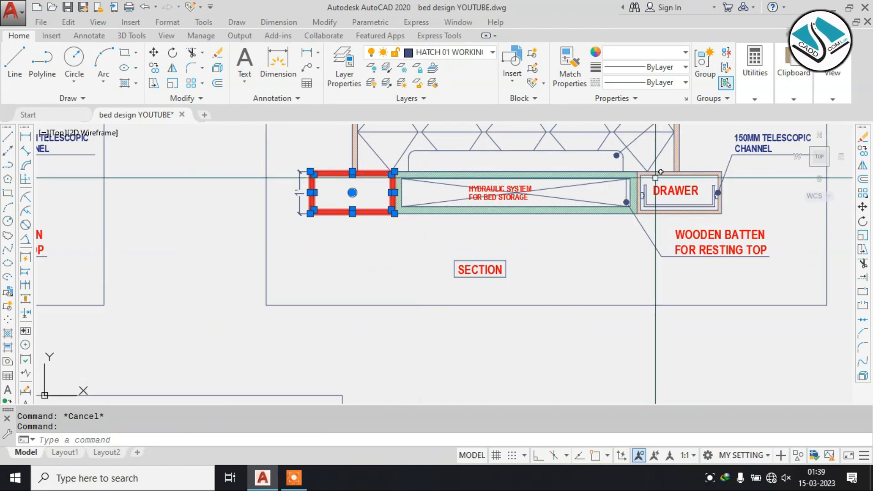
Try stretching the outer corner of the right drawer's hatched frame in the copied section, and undo the stretch.
scroll(660, 178, up, 4)
click(657, 177)
click(561, 169)
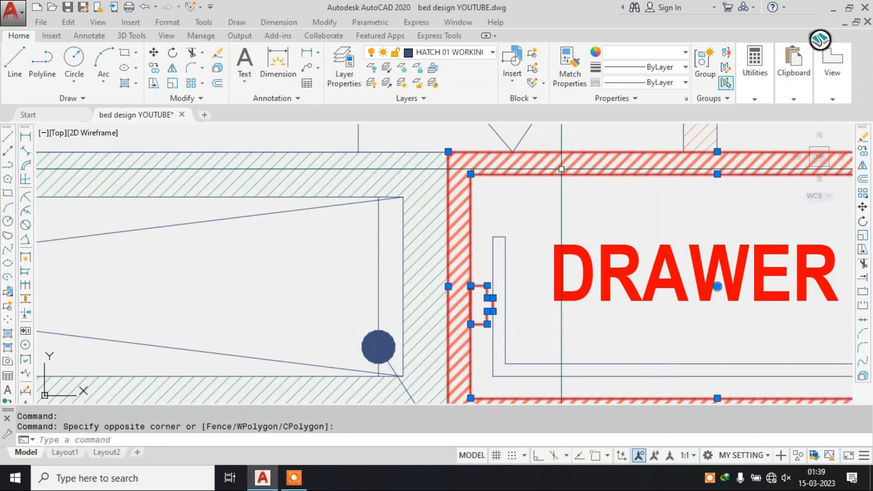
click(448, 152)
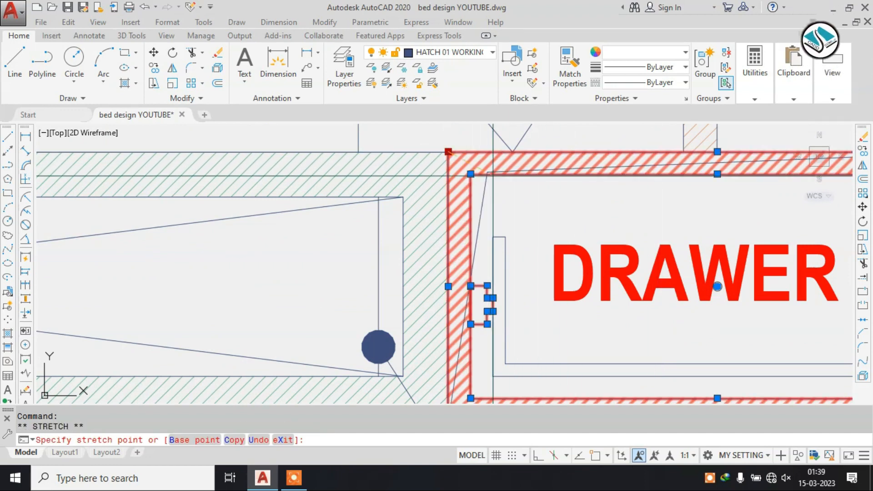
click(508, 196)
key(ctrl+z)
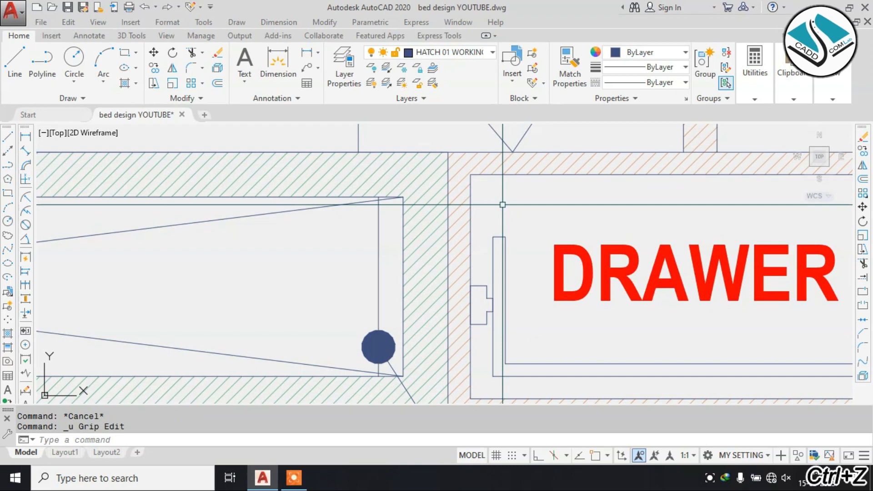
click(490, 161)
click(478, 165)
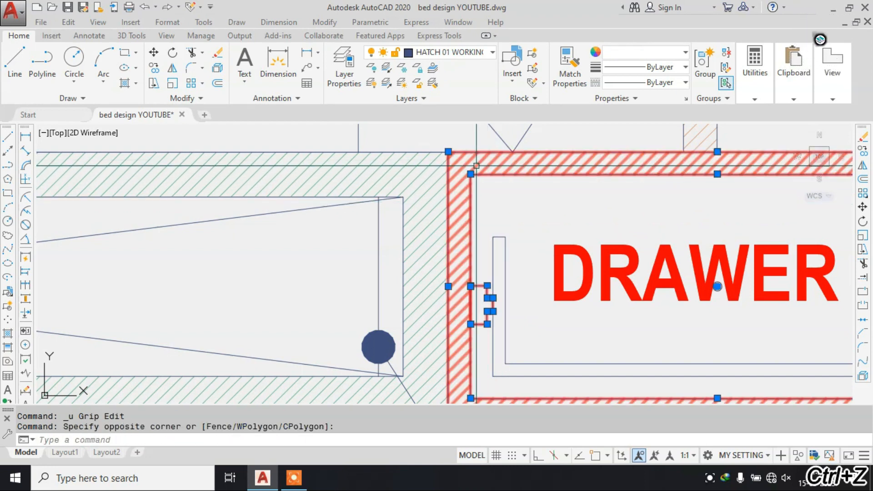
key(space)
click(481, 160)
key(Escape)
Erase the DRAWER label, inner drawer outline, side channels and channel leader from the right drawer of the copied section.
scroll(496, 161, down, 3)
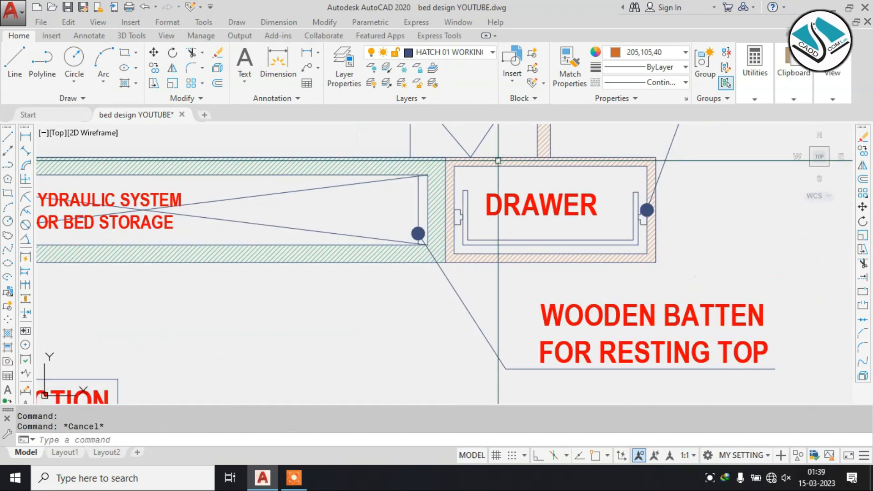
click(501, 188)
key(e)
key(space)
scroll(605, 199, up, 4)
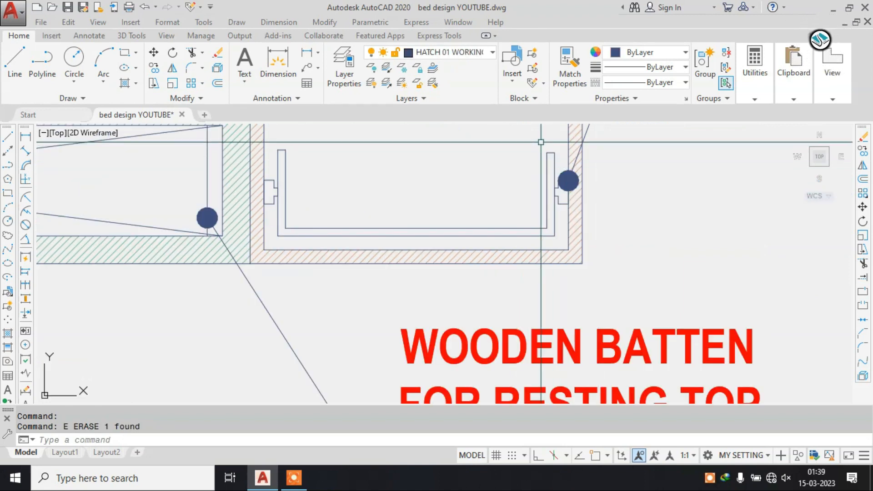
click(552, 139)
click(274, 237)
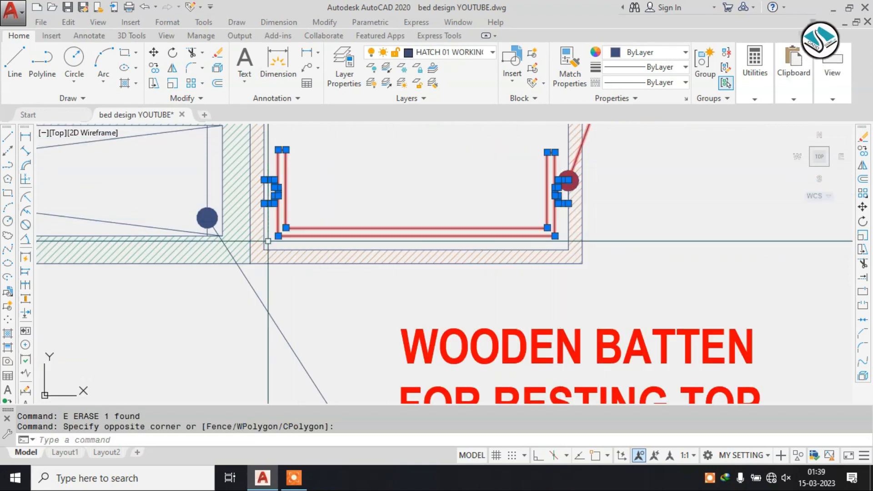
key(e)
key(space)
Try erasing the left drawer's hatched frame in the copied section, and undo the erasure.
scroll(427, 210, down, 3)
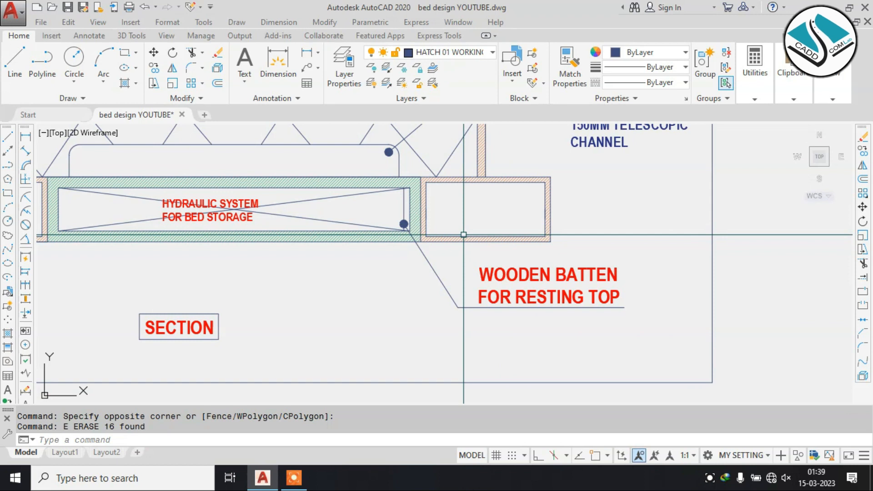
middle_drag(387, 241, 514, 277)
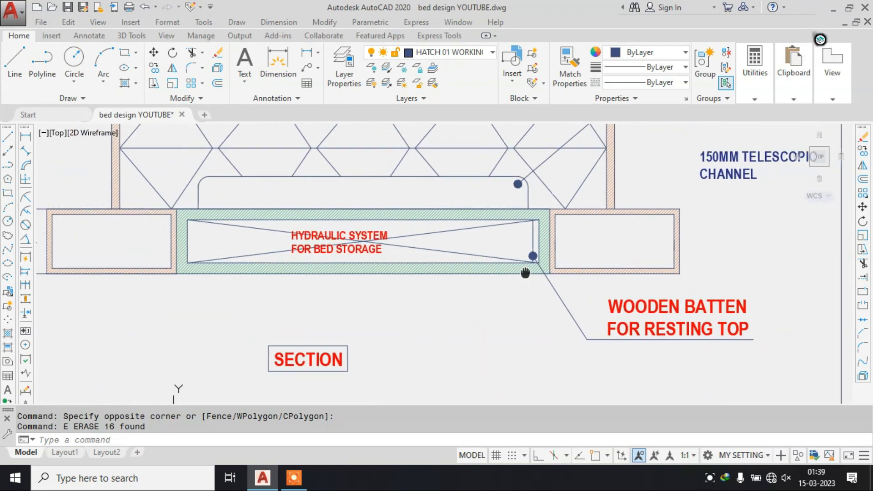
scroll(458, 257, down, 5)
scroll(400, 225, up, 8)
click(420, 213)
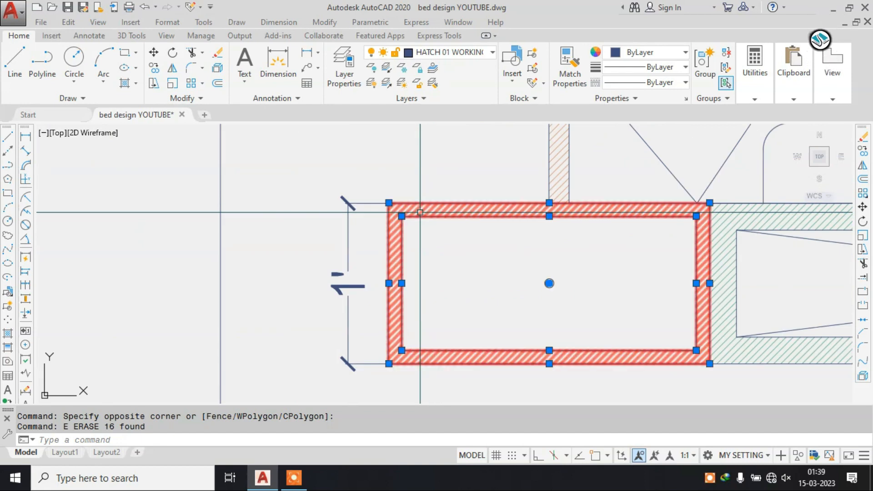
text(E)
key(Return)
key(ctrl+z)
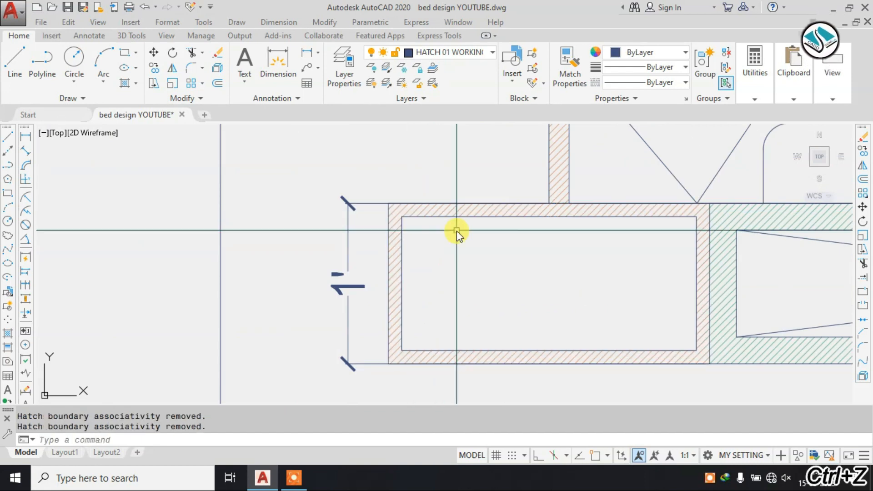
Draw a rectangle over the left drawer's outer outline, corner to corner, and erase the hatched frame inside it.
text(REC)
key(Return)
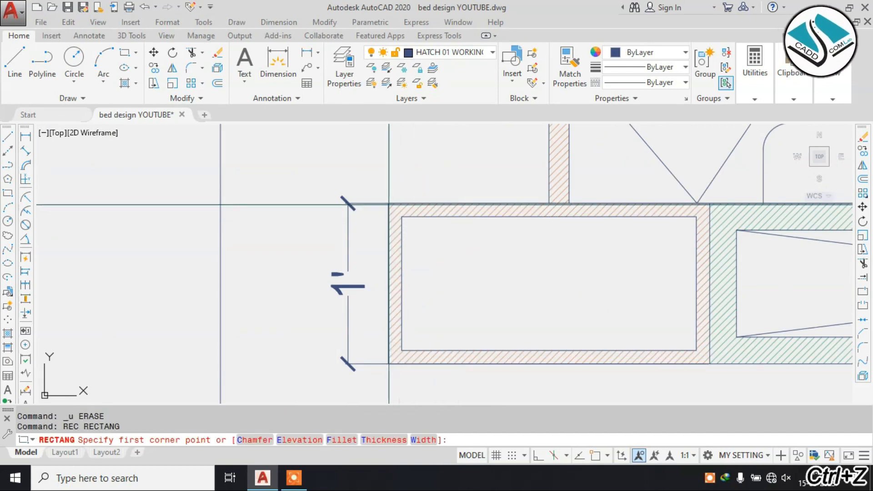
key(F3)
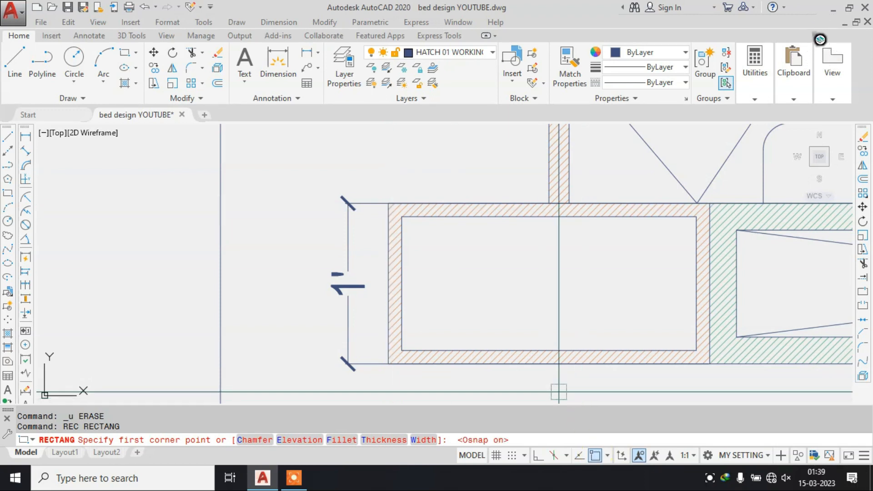
click(387, 203)
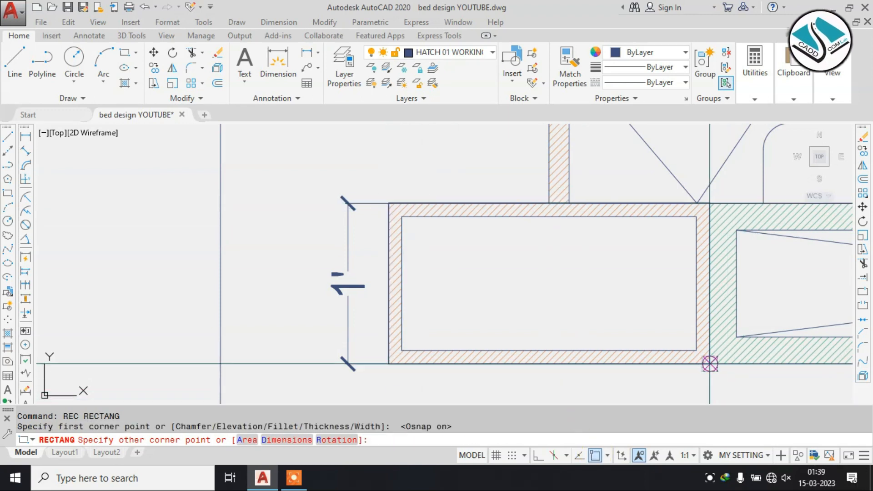
click(710, 364)
scroll(709, 364, up, 2)
scroll(696, 326, up, 3)
key(Escape)
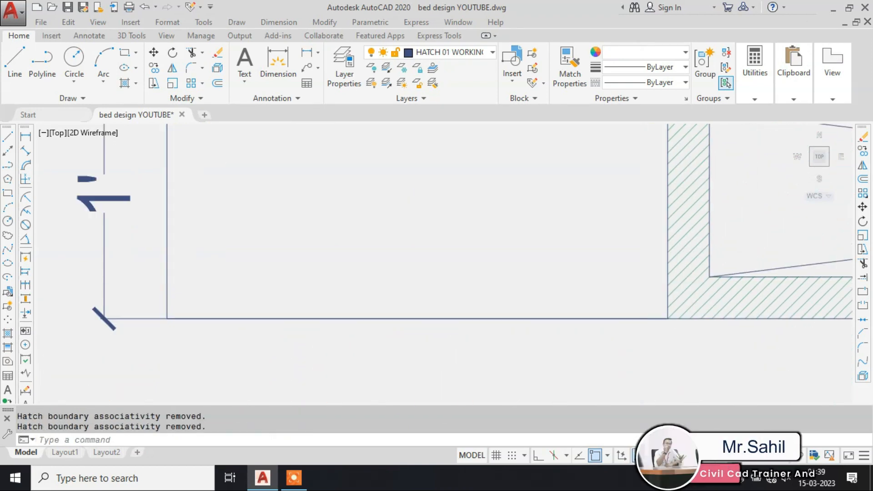
scroll(458, 224, down, 2)
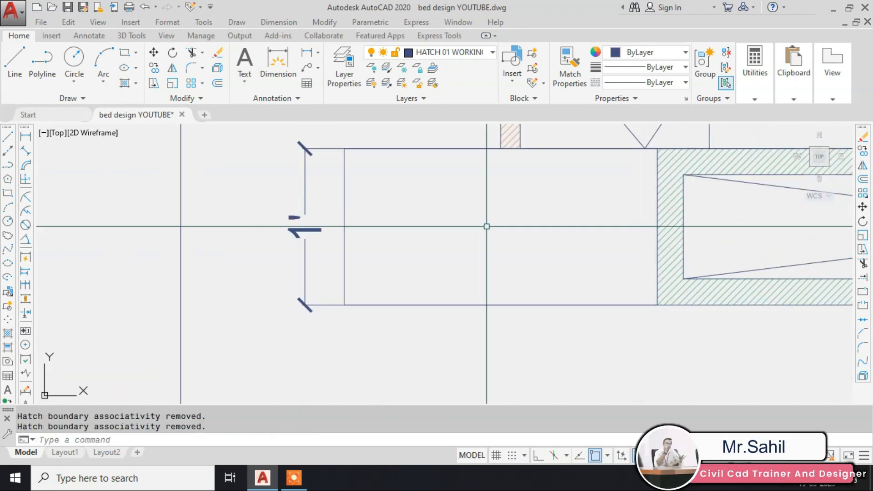
scroll(397, 236, down, 2)
Draw a rectangle over the right drawer's outer outline, corner to corner.
middle_drag(648, 233, 276, 250)
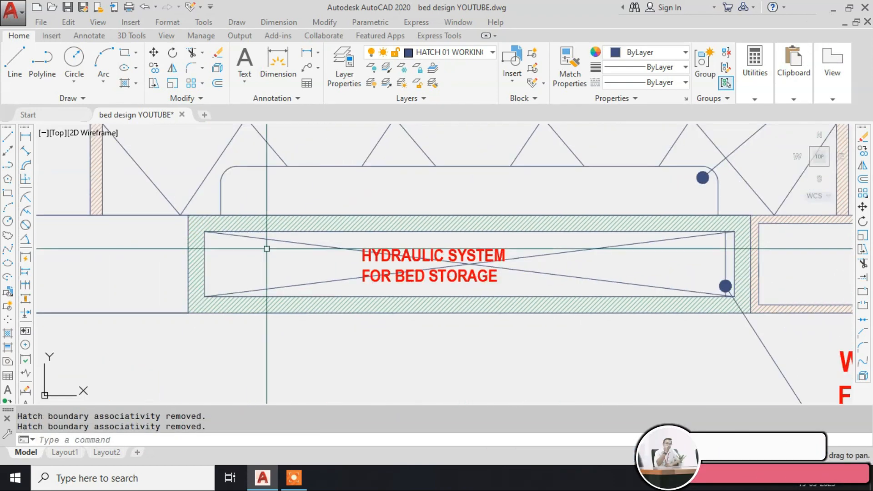
middle_drag(751, 247, 458, 247)
text(REC)
key(Return)
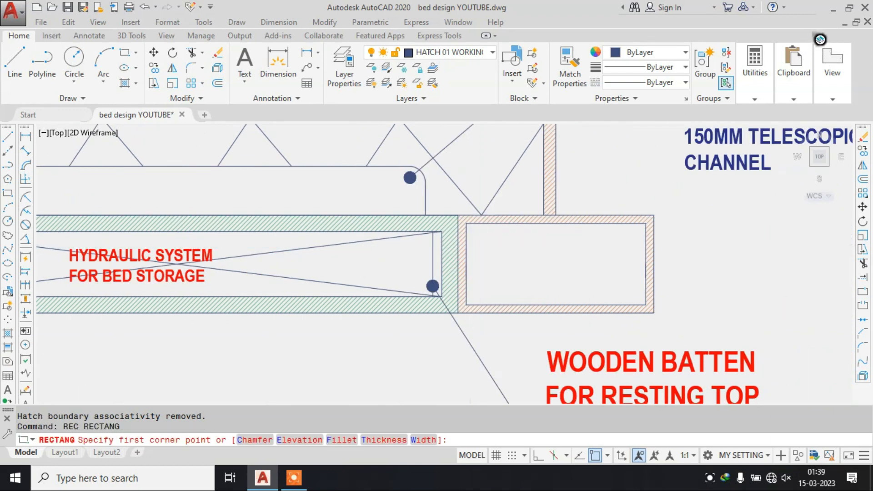
scroll(485, 217, up, 2)
click(443, 214)
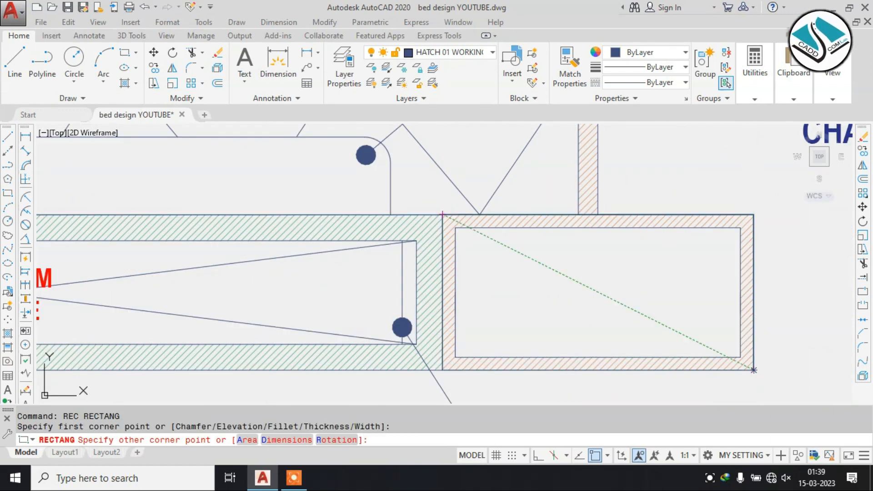
key(Escape)
Erase the hatch lines and inner frame edges at the lower-left corner of the right drawer.
scroll(477, 326, up, 5)
click(542, 283)
click(427, 374)
text(E)
key(Return)
scroll(542, 249, down, 2)
scroll(507, 228, down, 2)
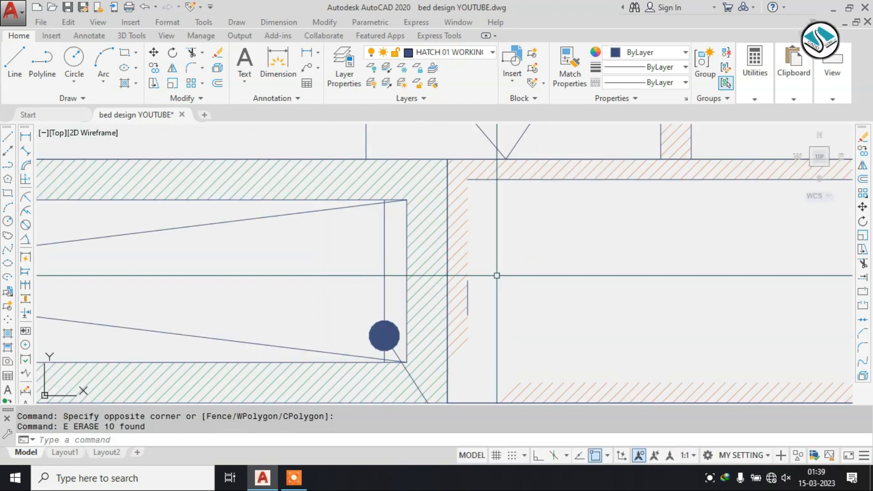
Erase the hatch lines and leftover edge fragment along the left side of the right drawer's frame.
scroll(487, 216, up, 2)
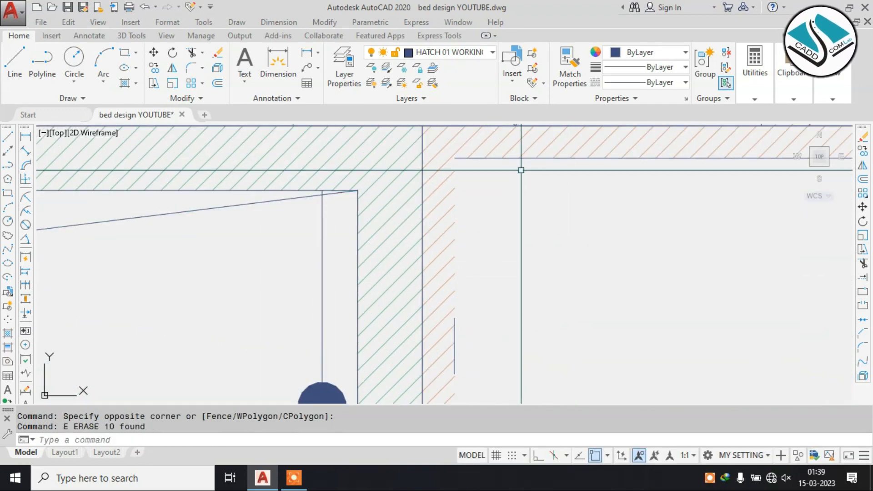
click(521, 169)
middle_drag(445, 308, 444, 219)
click(443, 346)
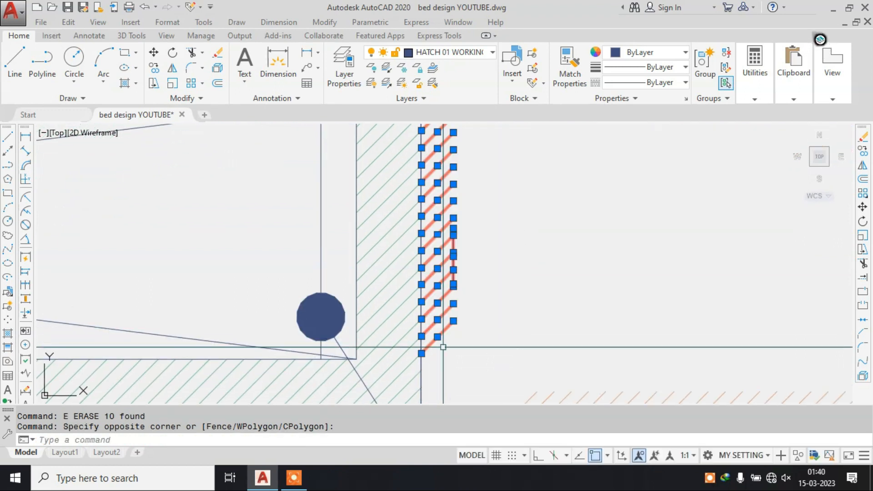
text(E)
key(Return)
Erase the hatching and inner edge along the top of the right drawer's frame, including the stray hatch line at its upper-left corner.
scroll(443, 346, down, 2)
middle_drag(464, 321, 360, 388)
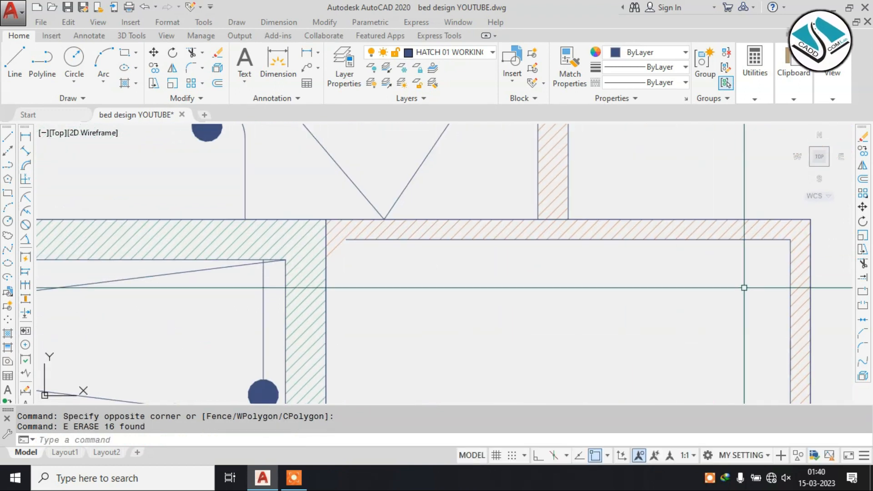
click(769, 268)
scroll(330, 227, up, 2)
click(331, 227)
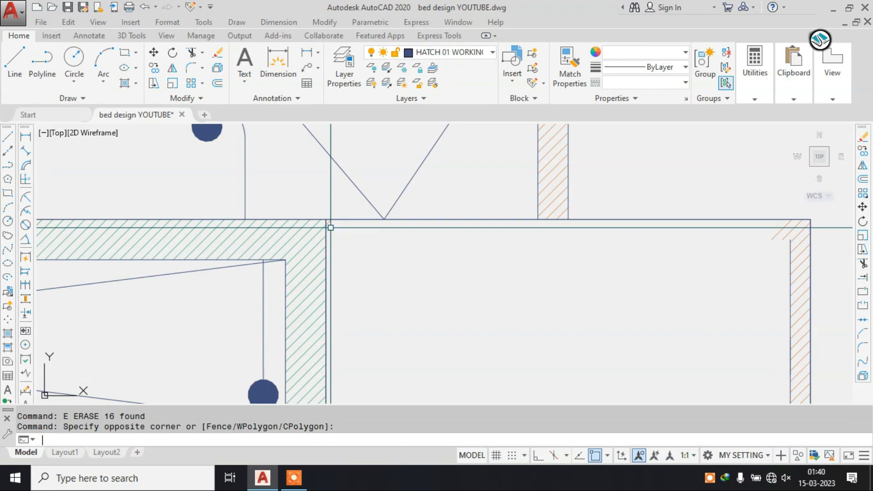
text(E)
key(Return)
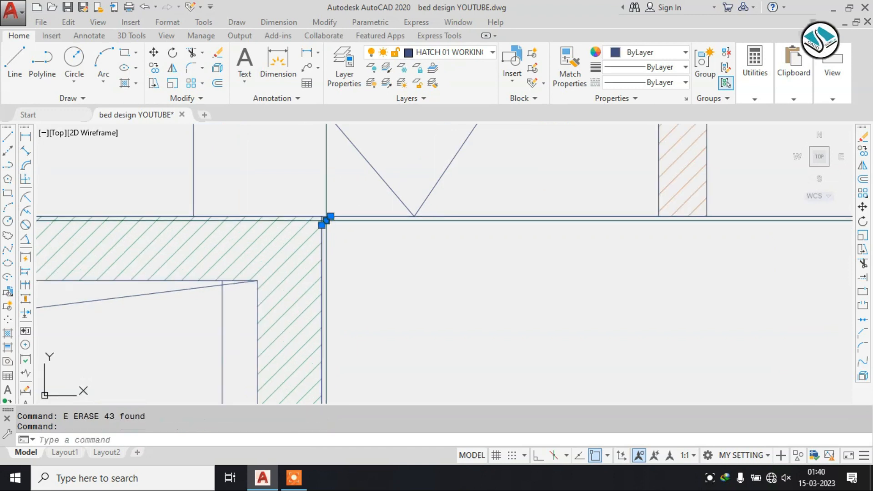
scroll(326, 219, down, 4)
text(E)
key(Return)
Erase the hatch lines down the right side of the right drawer's frame.
scroll(434, 181, up, 4)
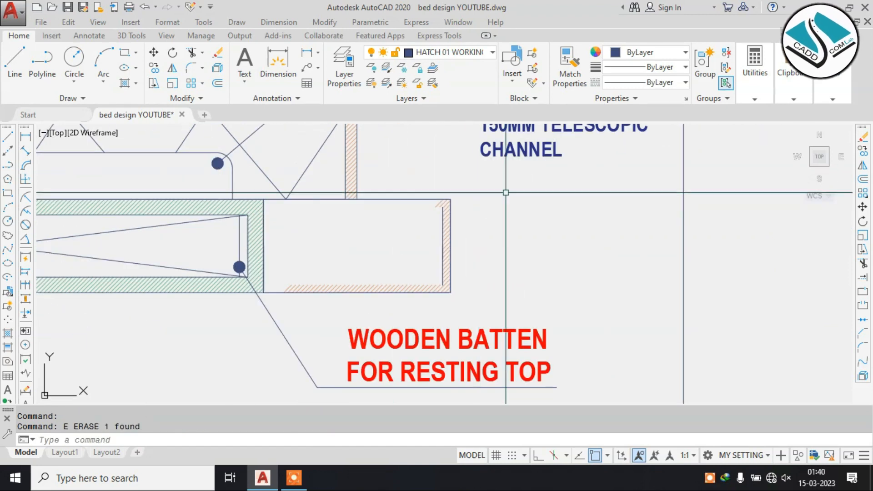
click(432, 181)
click(478, 302)
text(E)
key(Return)
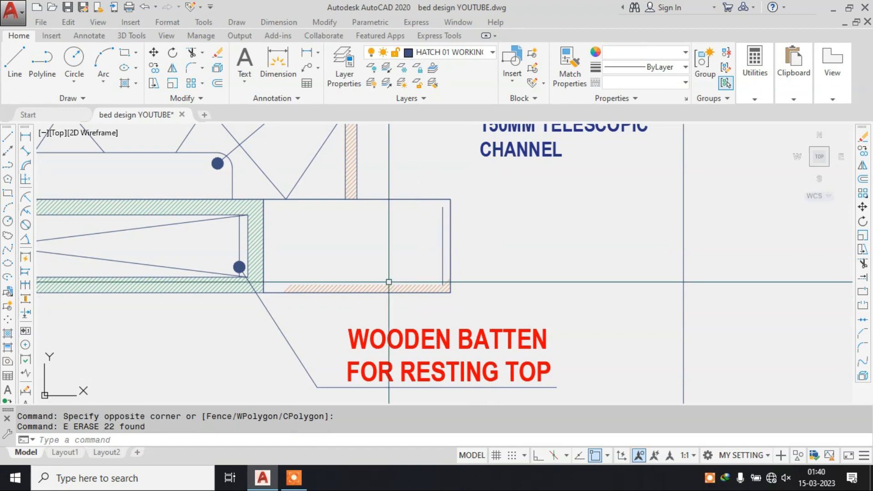
Erase the hatch lines along the bottom of the right drawer's frame and in its lower-right corner.
click(277, 263)
click(429, 318)
scroll(434, 281, up, 2)
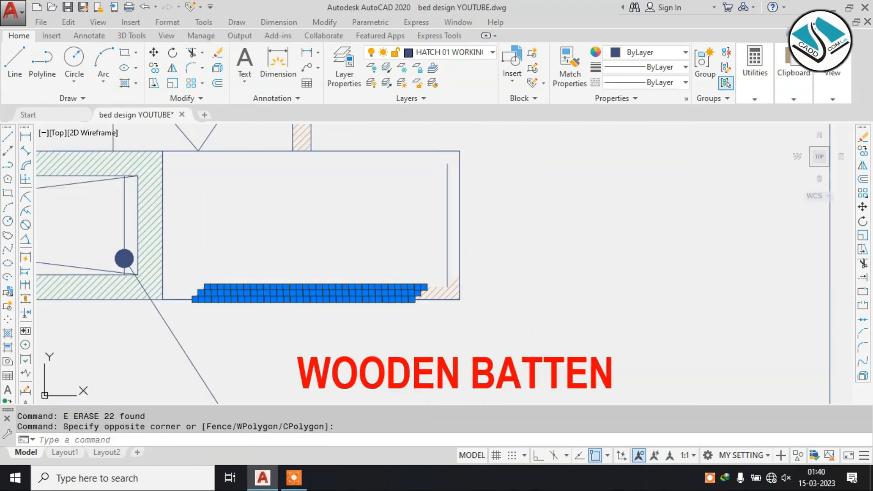
text(E)
key(Return)
click(417, 268)
click(483, 312)
text(E)
key(Return)
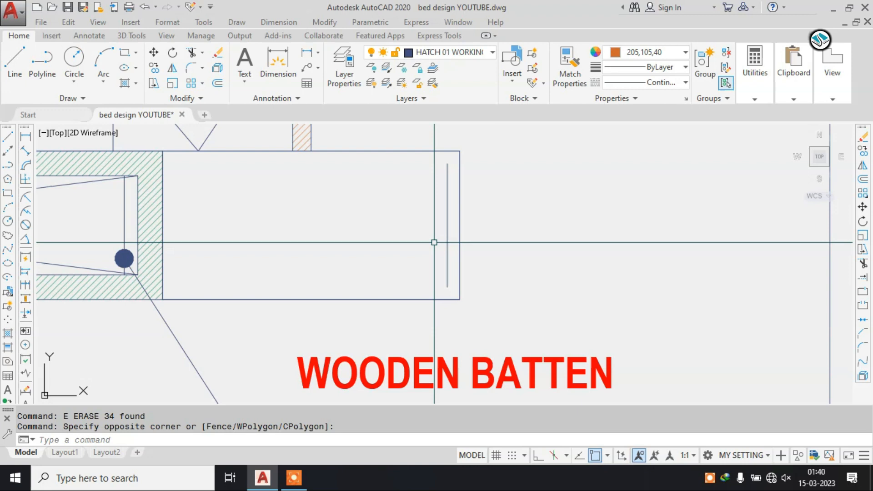
Erase the remaining inner vertical line near the outer edge of the right drawer.
click(449, 255)
text(E)
key(Return)
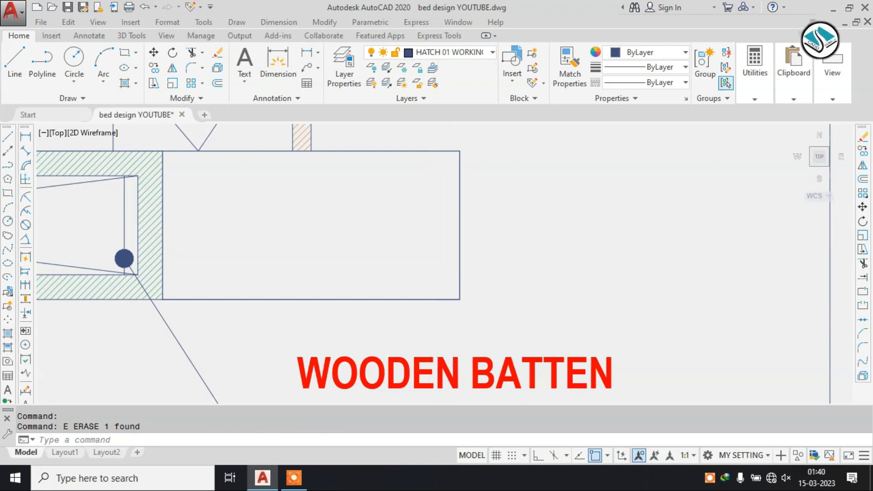
Examine how the bed box, side drawers and handle are drawn in the reference sheet's elevation.
scroll(518, 199, down, 4)
scroll(518, 199, down, 6)
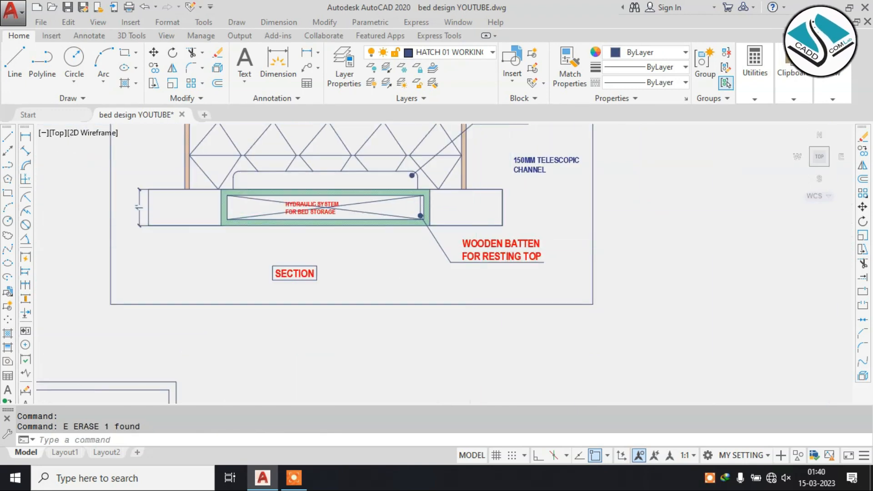
middle_drag(478, 335, 474, 220)
scroll(462, 248, up, 8)
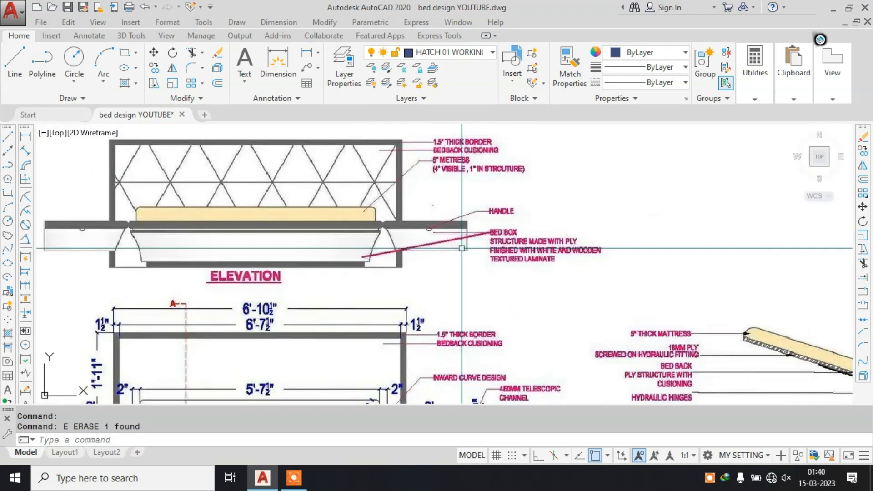
scroll(462, 250, up, 2)
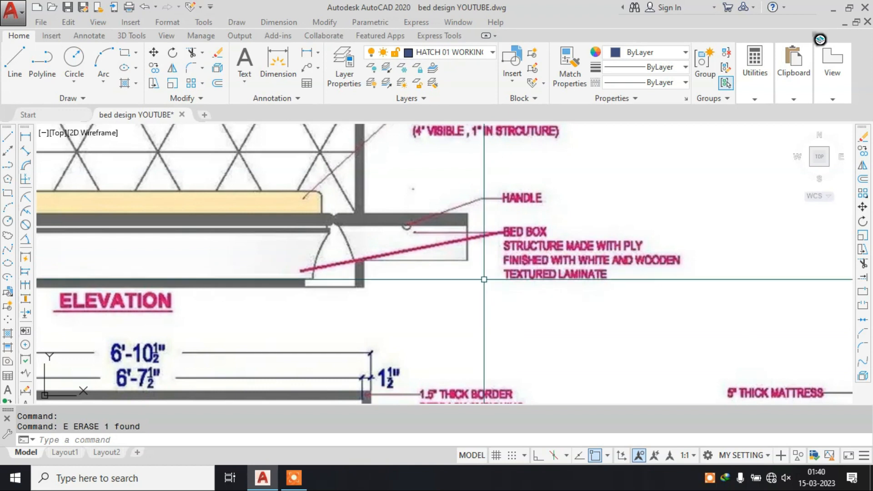
scroll(497, 264, down, 3)
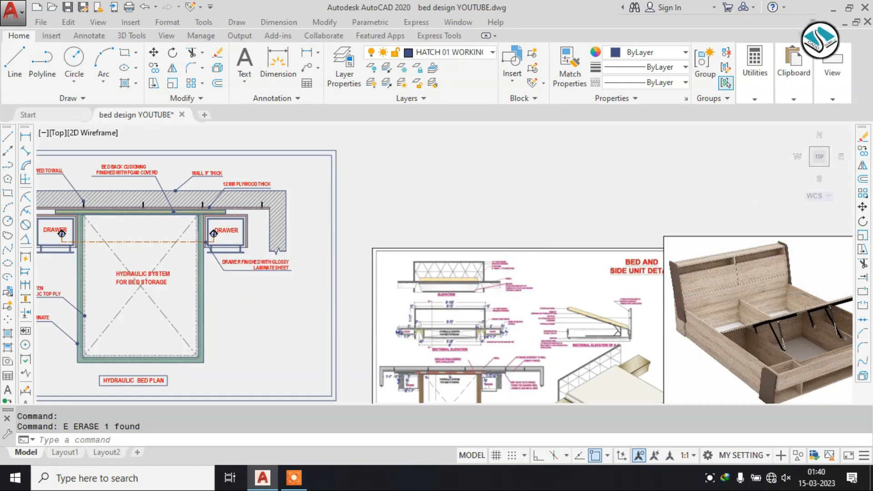
scroll(537, 313, down, 3)
Draw a rectangle over the outer outline of the central bed box, between the two drawers.
scroll(493, 185, up, 8)
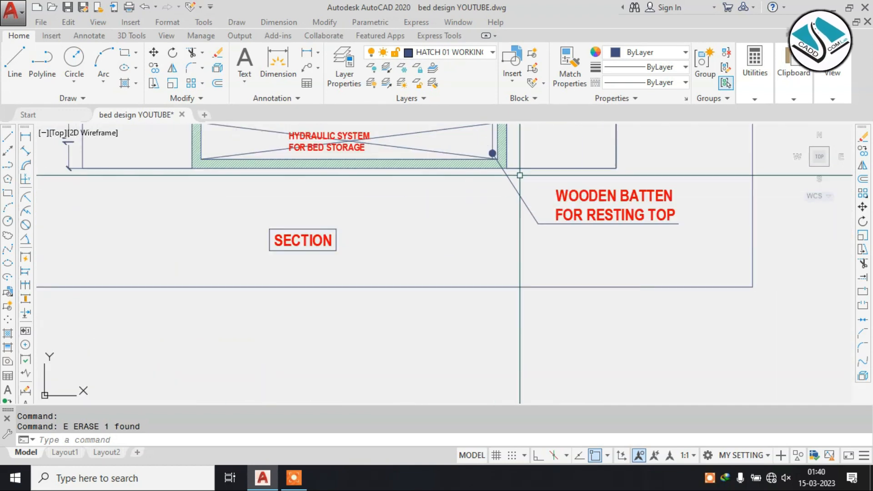
scroll(460, 266, up, 2)
scroll(511, 239, down, 4)
middle_drag(273, 222, 429, 222)
scroll(372, 214, up, 5)
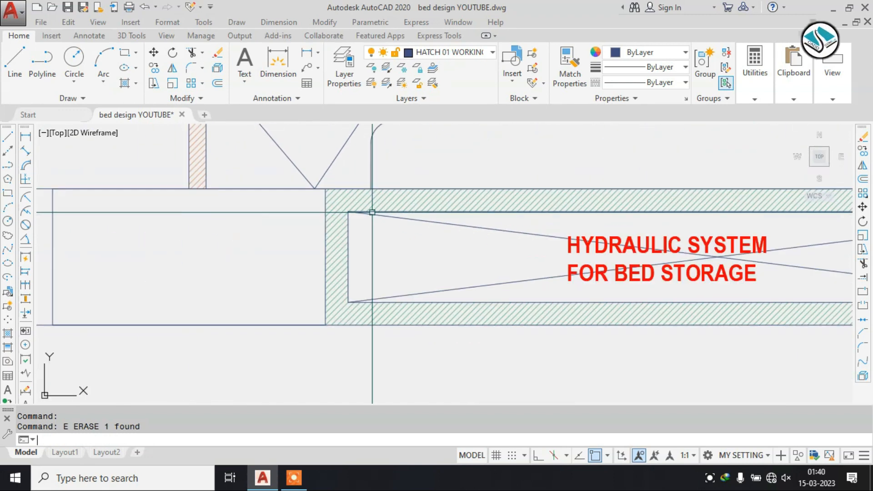
key(Return)
click(326, 189)
scroll(314, 191, down, 2)
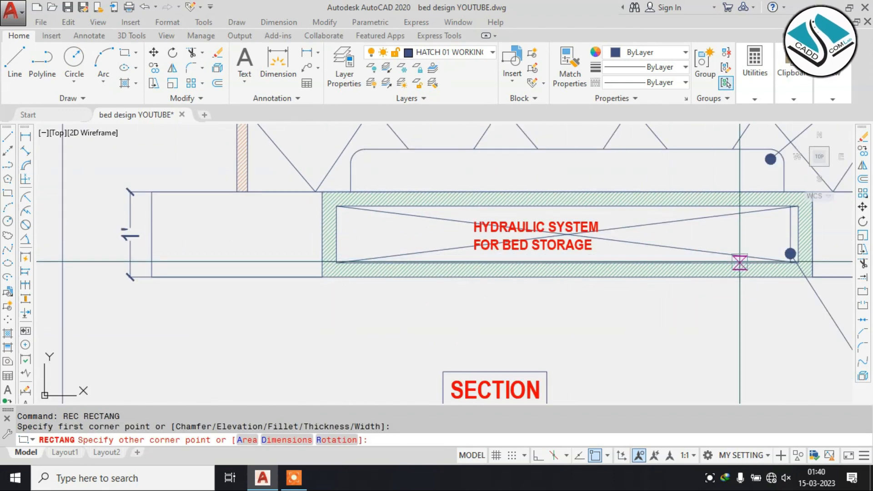
scroll(812, 277, up, 2)
click(808, 283)
scroll(793, 274, down, 2)
key(Escape)
Erase the bed box's hatch together with its left and upper inner lines and one diagonal.
scroll(319, 192, up, 6)
click(383, 303)
click(334, 228)
key(Return)
scroll(342, 197, down, 6)
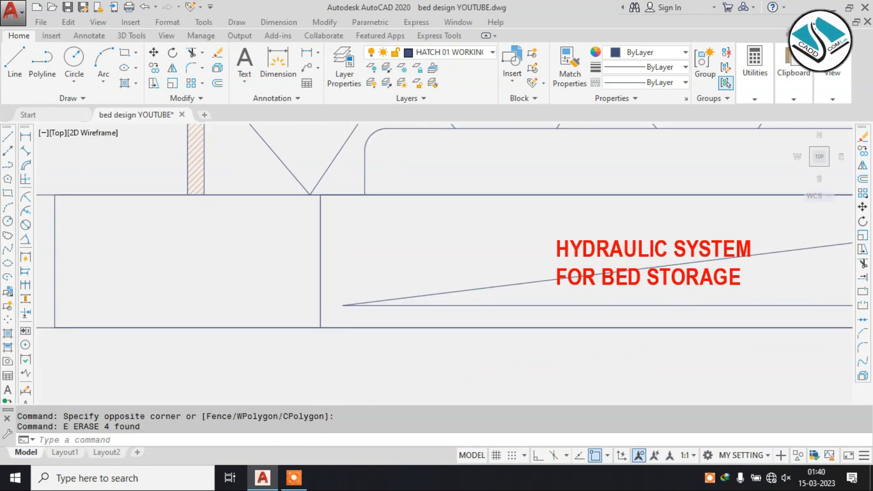
Erase the bed box's remaining diagonal and lower inner line, plus the two short vertical lines by the batten leader dot.
scroll(414, 245, up, 3)
click(367, 196)
click(249, 241)
text(e)
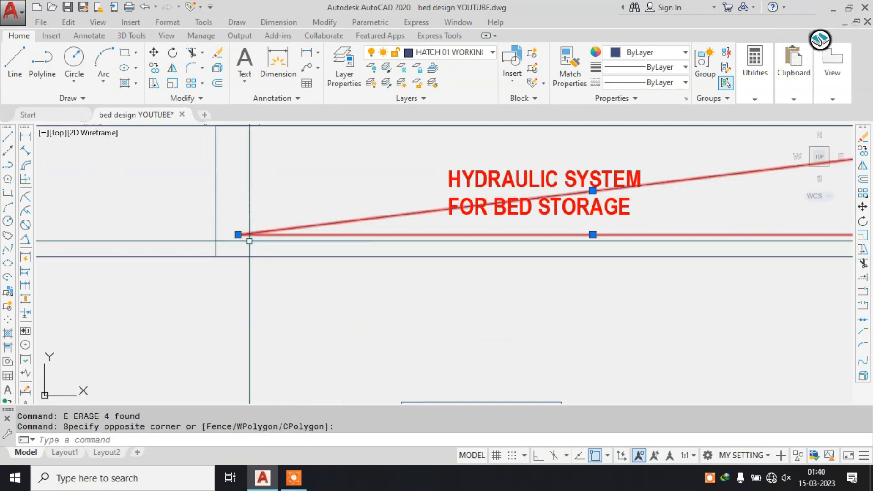
key(Return)
scroll(249, 241, down, 4)
scroll(602, 228, up, 5)
scroll(602, 228, up, 2)
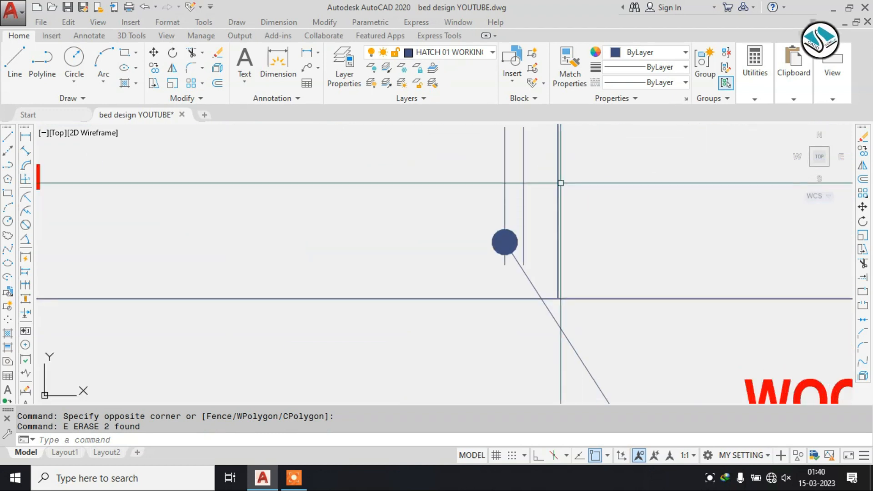
click(435, 196)
Draw a rectangle along the outer edge of the bed back's hatched border, from its upper-left corner to its lower-right corner.
scroll(436, 196, down, 6)
middle_drag(606, 201, 596, 262)
scroll(340, 197, up, 5)
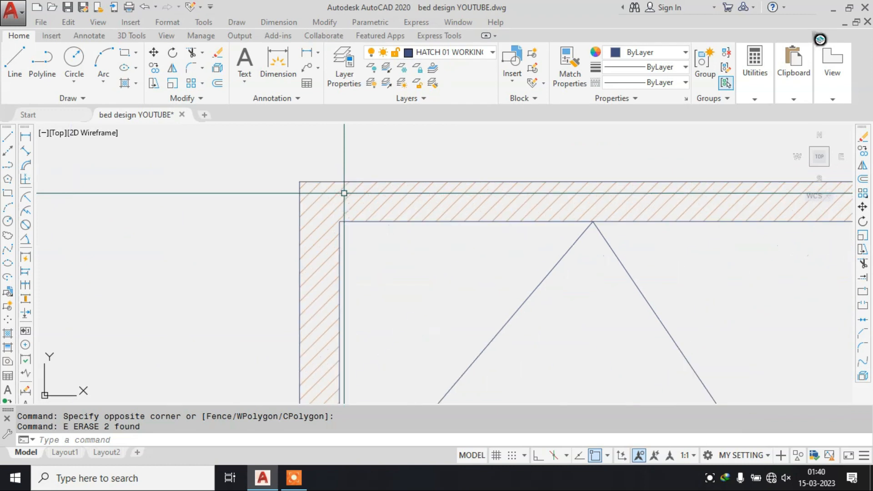
click(347, 194)
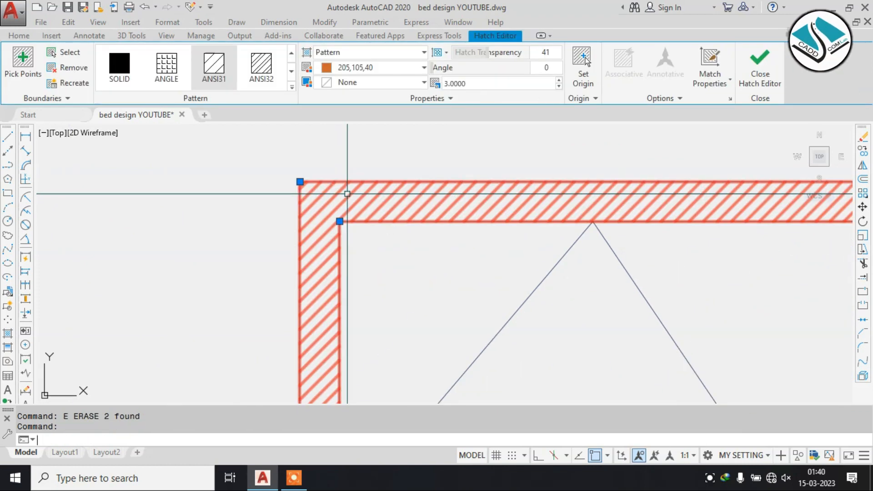
key(Escape)
text(rec)
key(Return)
click(300, 181)
scroll(282, 145, down, 3)
scroll(285, 140, down, 2)
middle_drag(656, 302, 482, 286)
click(710, 285)
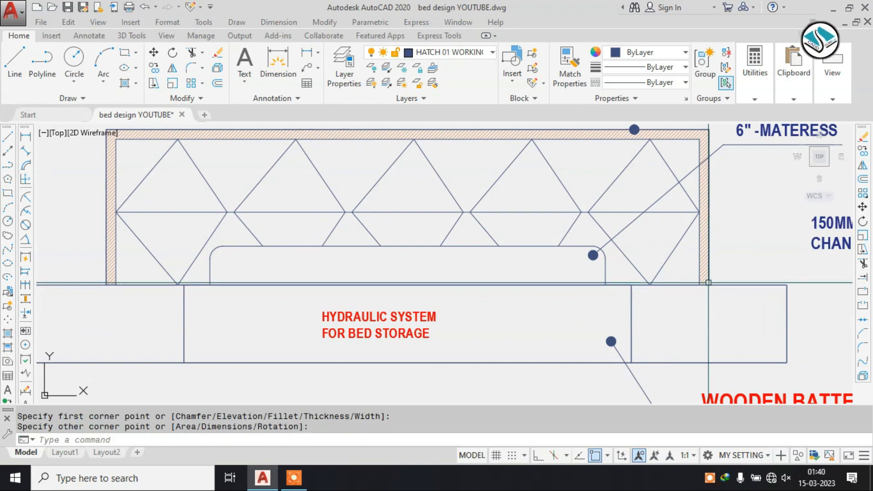
key(Escape)
Draw a second rectangle along the inner edge of the bed back's border.
middle_drag(388, 194, 495, 269)
key(Escape)
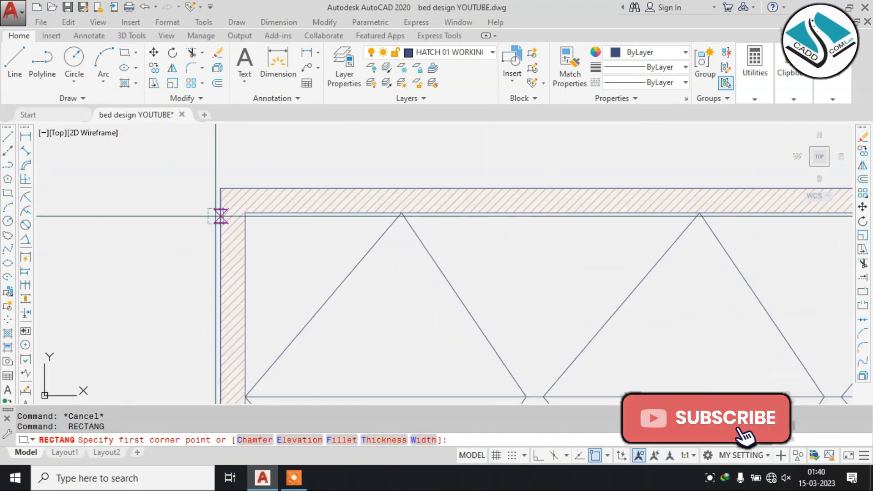
click(244, 214)
scroll(244, 214, down, 3)
scroll(578, 282, up, 5)
key(Escape)
scroll(578, 283, down, 3)
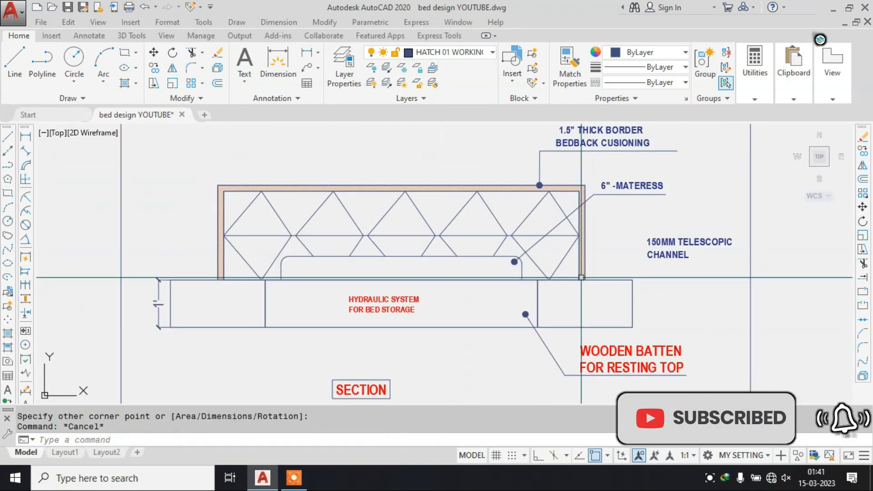
Erase the hatch from the bed back's border.
scroll(335, 204, up, 6)
click(336, 206)
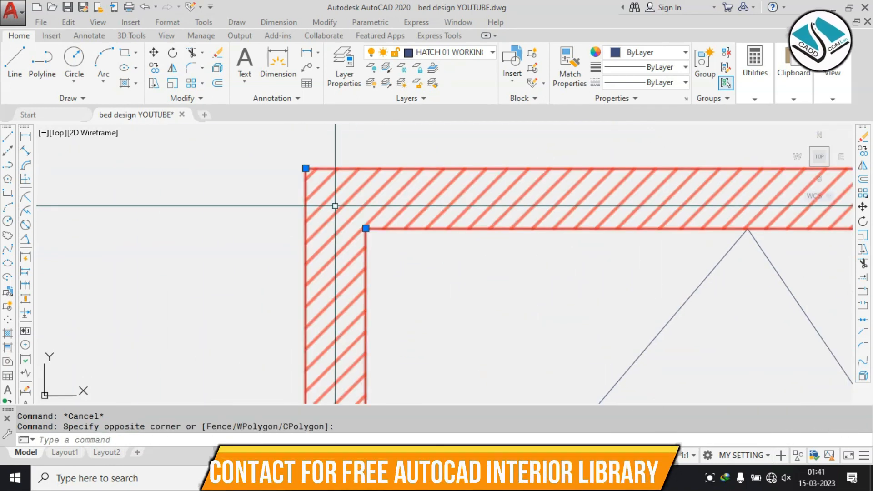
click(336, 206)
scroll(335, 206, down, 2)
text(e)
key(Return)
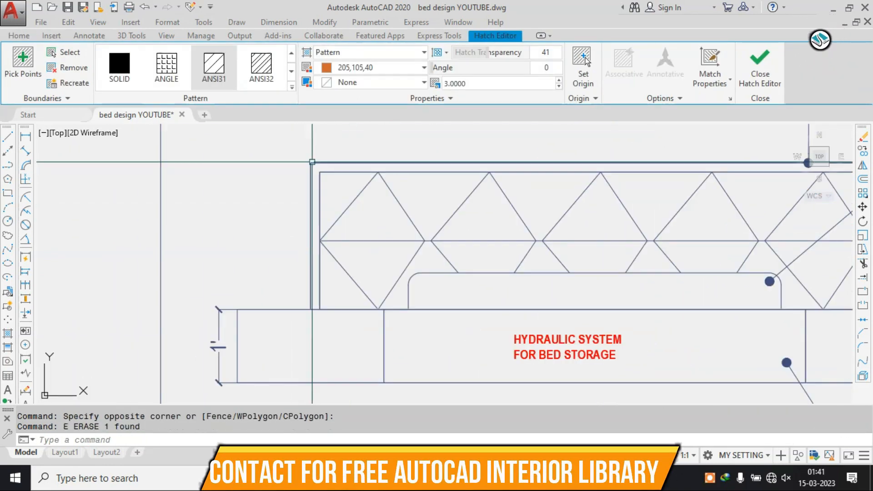
Erase the "HYDRAULIC SYSTEM FOR BED STORAGE" text from the copied drawing's bed box.
scroll(661, 205, down, 3)
middle_drag(661, 204, 614, 220)
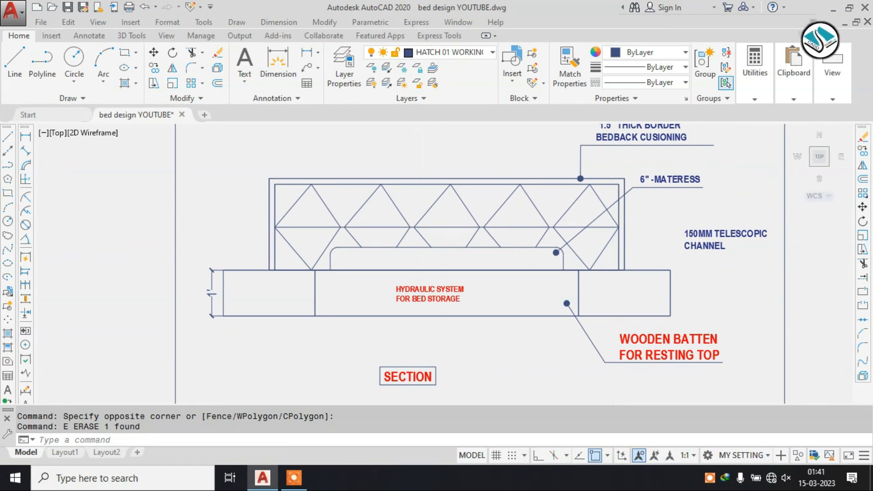
scroll(428, 305, up, 4)
click(565, 264)
click(351, 302)
text(e)
key(Return)
scroll(433, 294, down, 4)
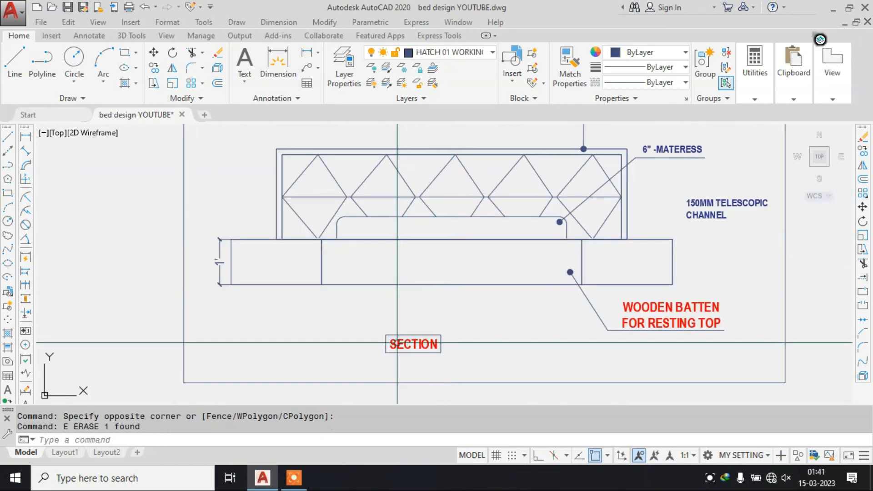
Change the copied drawing's title from "SECTION" to "ELEVATION -WORKING".
scroll(400, 344, up, 2)
click(407, 344)
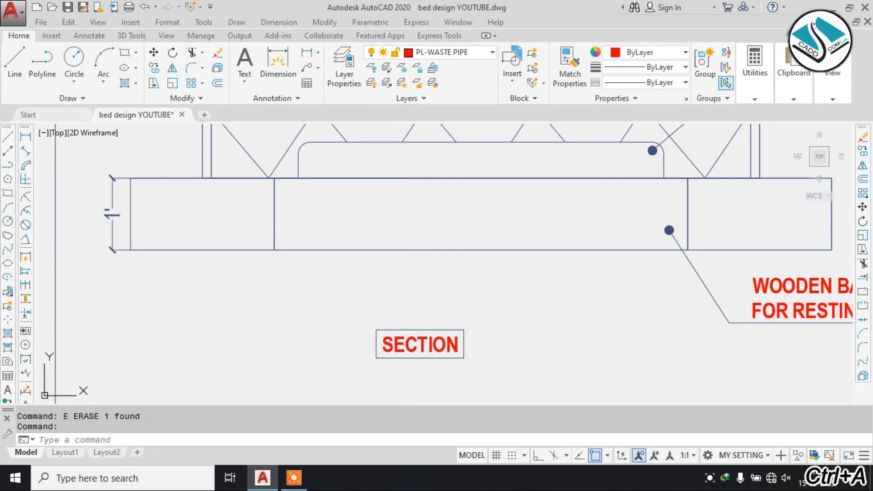
double_click(407, 345)
text(ELEVATION)
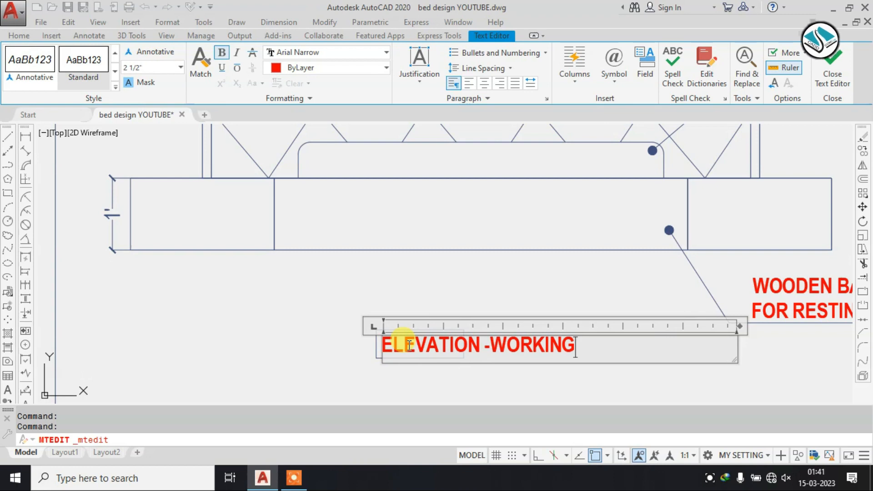
click(431, 306)
Erase the undersized box around the elevation title and regenerate the drawing.
scroll(453, 340, up, 2)
click(461, 301)
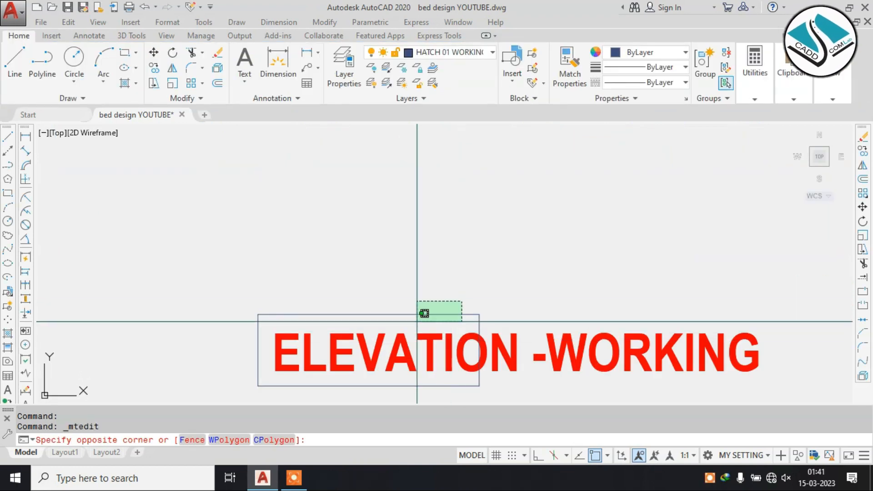
click(416, 322)
text(E)
key(Return)
text(RE)
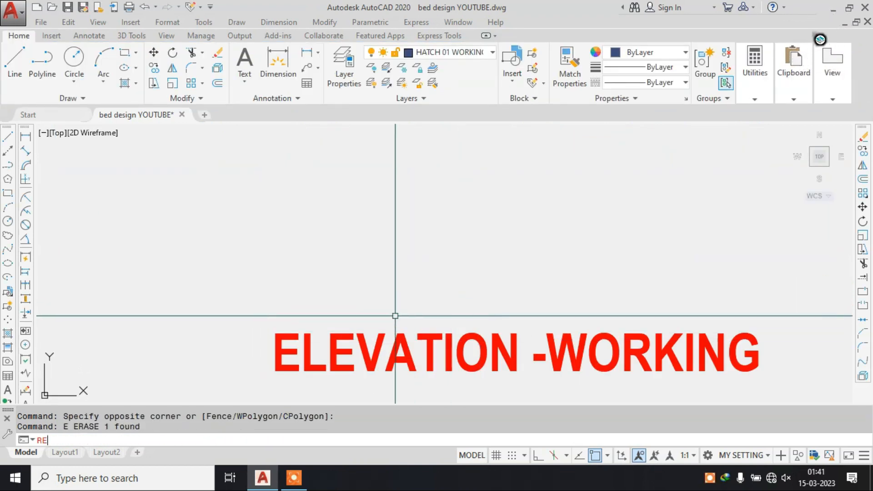
key(Return)
Draw a new rectangle framing the whole "ELEVATION -WORKING" title.
text(RE)
middle_drag(356, 326, 291, 234)
text(C)
key(Return)
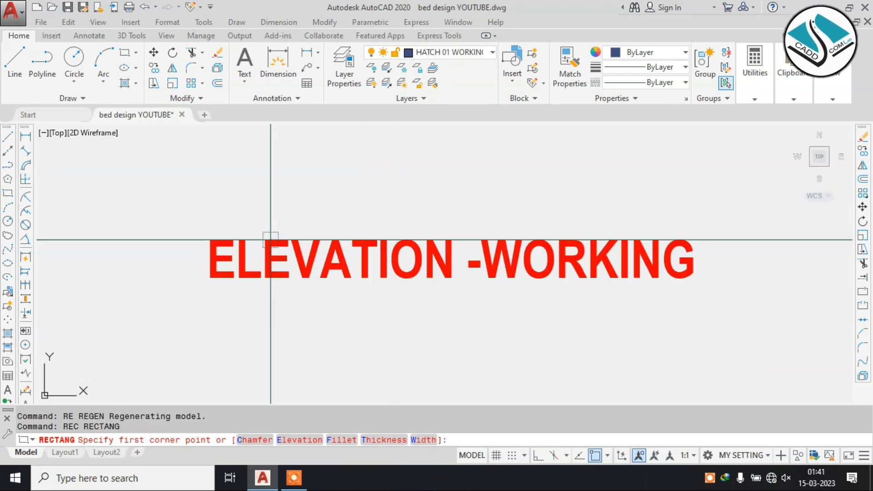
click(194, 226)
click(717, 288)
scroll(509, 297, down, 4)
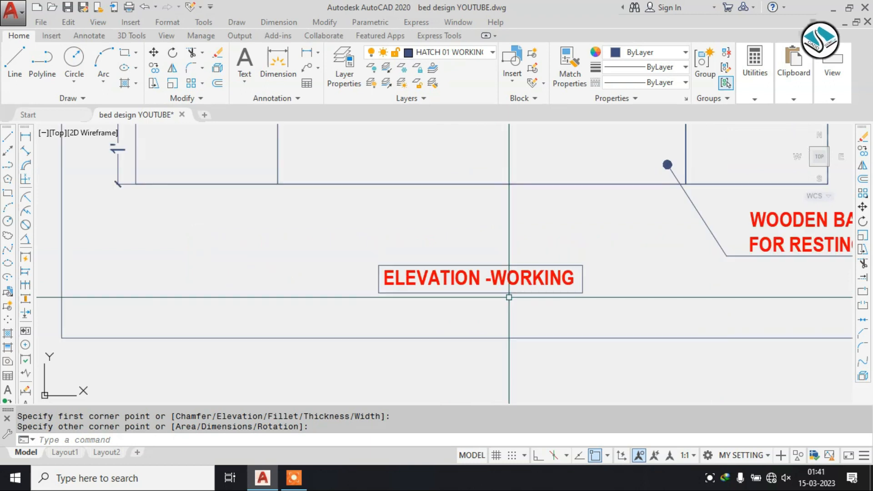
Move the bed and side unit reference image up beside the copied elevation's frame.
scroll(509, 297, down, 2)
scroll(464, 222, down, 5)
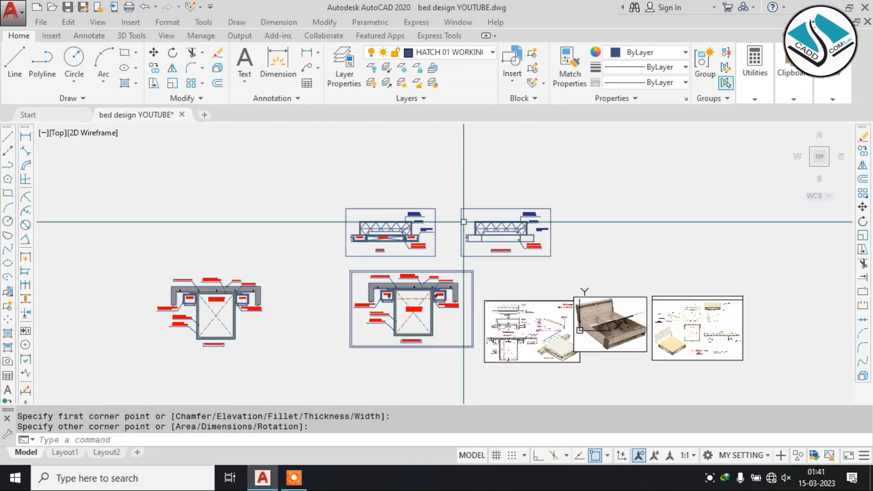
scroll(463, 222, up, 4)
key(Escape)
scroll(468, 187, up, 2)
scroll(589, 287, down, 4)
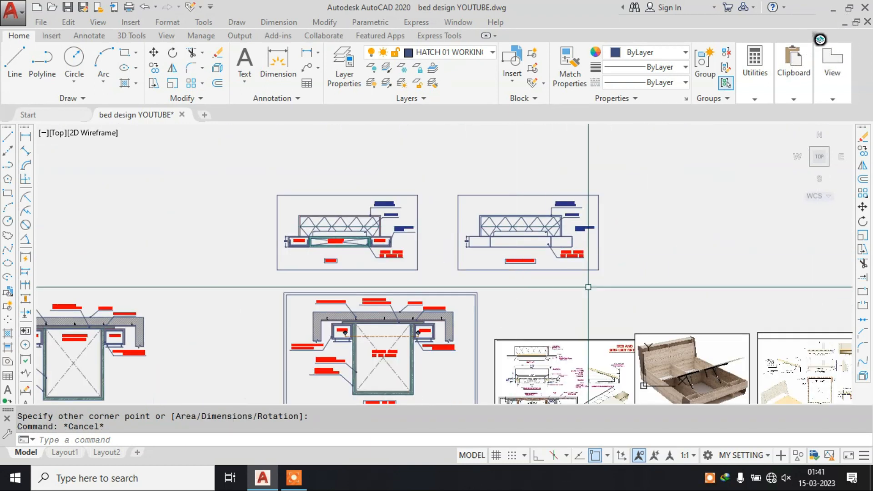
click(563, 333)
click(540, 358)
text(m)
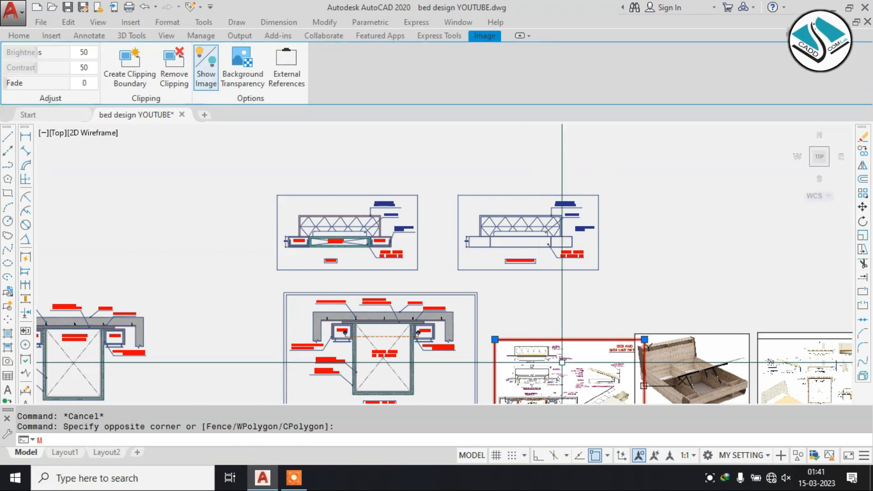
key(Return)
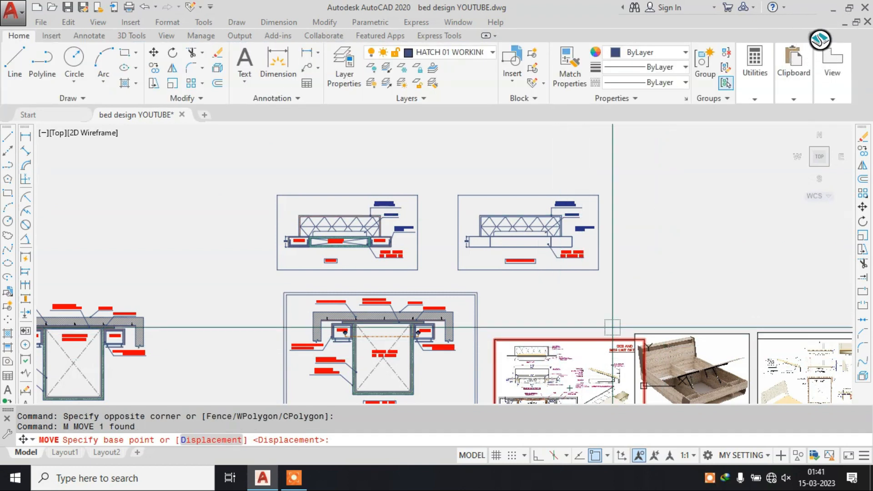
click(586, 350)
click(701, 194)
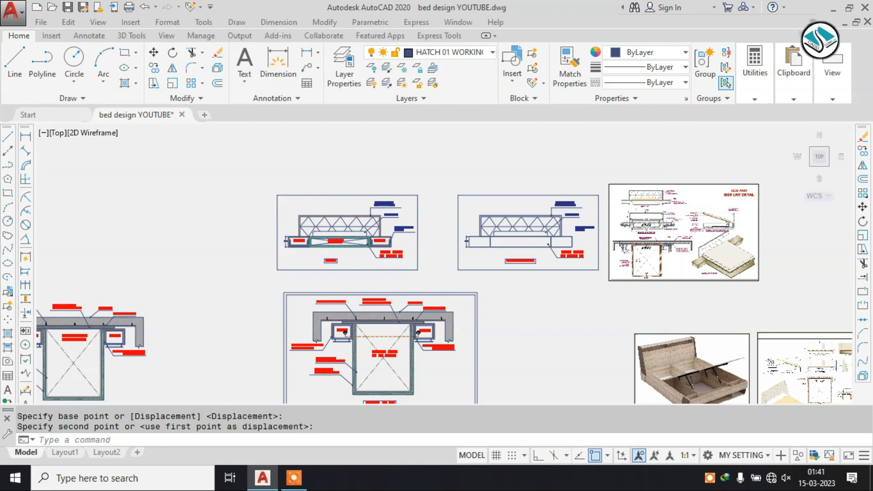
Move the reference image slightly lower so it sits alongside the working elevation.
scroll(673, 212, up, 5)
middle_drag(340, 237, 473, 280)
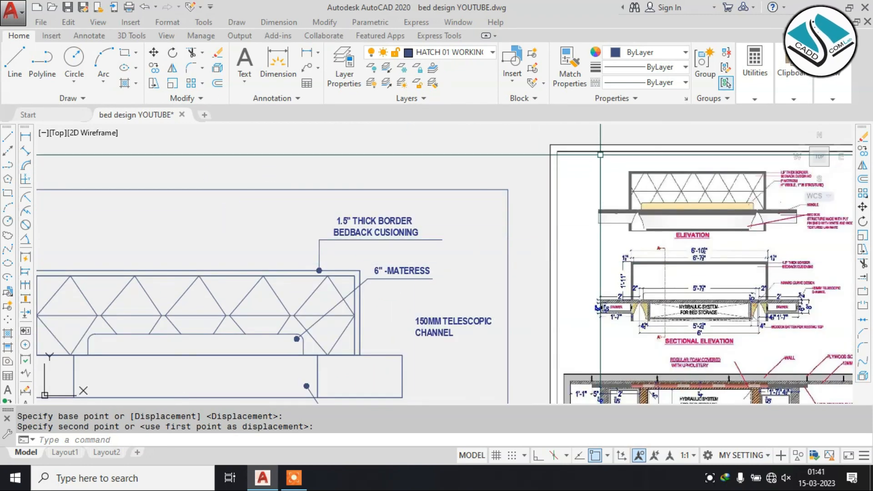
key(Escape)
click(620, 136)
click(597, 184)
text(m)
key(Return)
click(616, 195)
click(612, 250)
click(608, 260)
Compare the mattress and bed box in the reference elevation with the working elevation.
scroll(555, 222, down, 2)
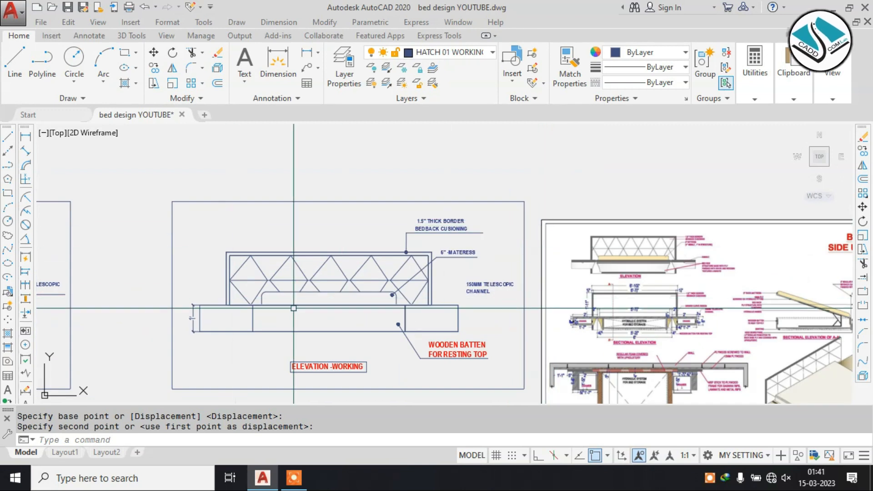
scroll(632, 245, up, 6)
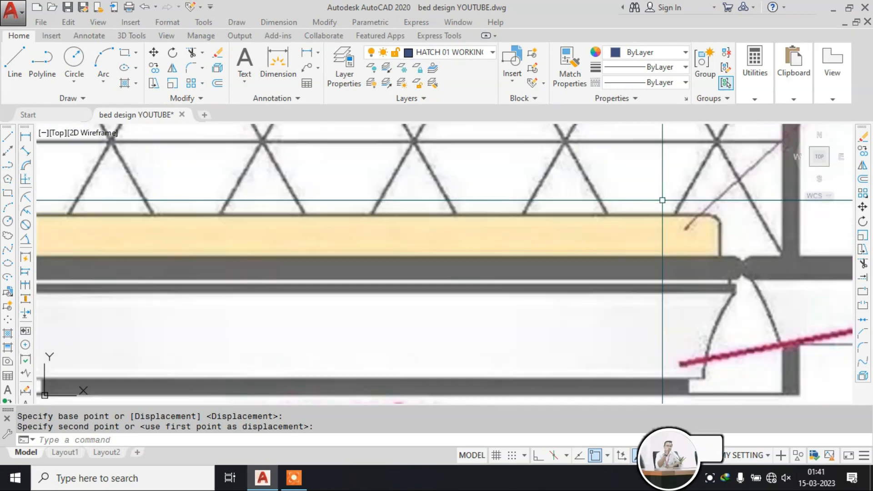
scroll(632, 244, down, 4)
scroll(360, 211, up, 4)
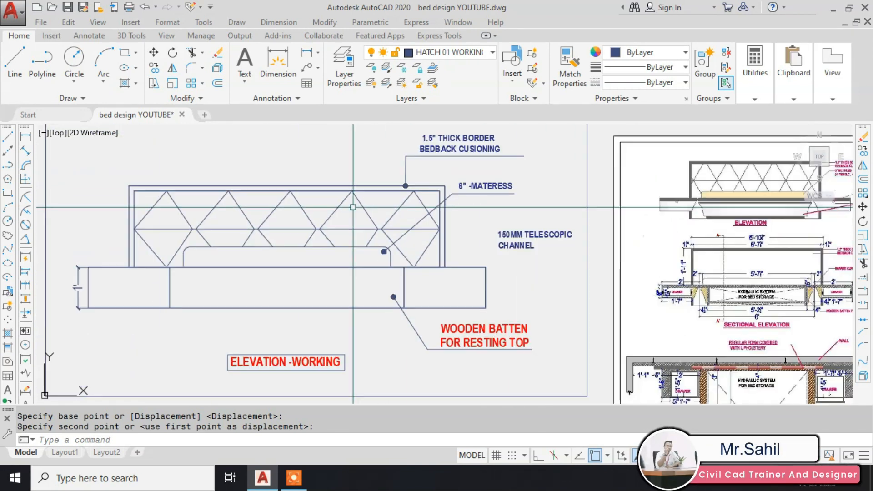
Fill the 1.5" border around the bedback cushioning with a GR_LINEAR gradient in grey 147,149,152.
middle_drag(773, 193, 500, 247)
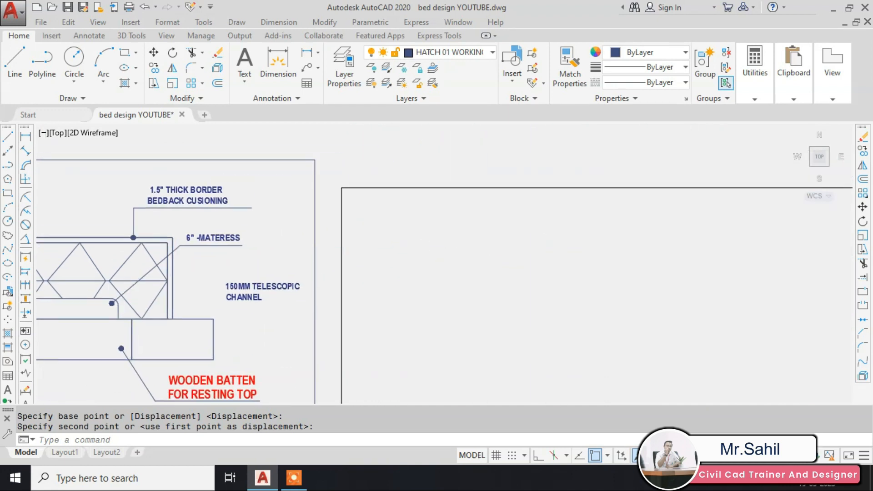
scroll(595, 250, up, 4)
scroll(564, 213, up, 2)
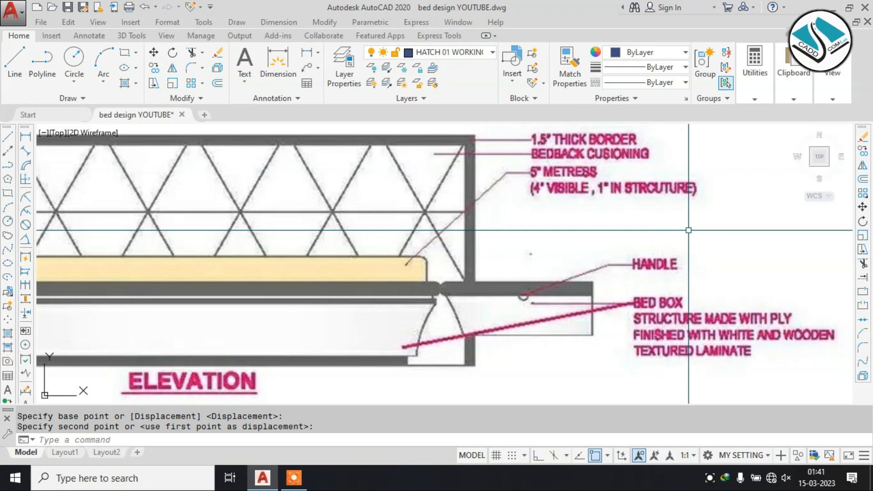
scroll(703, 197, down, 5)
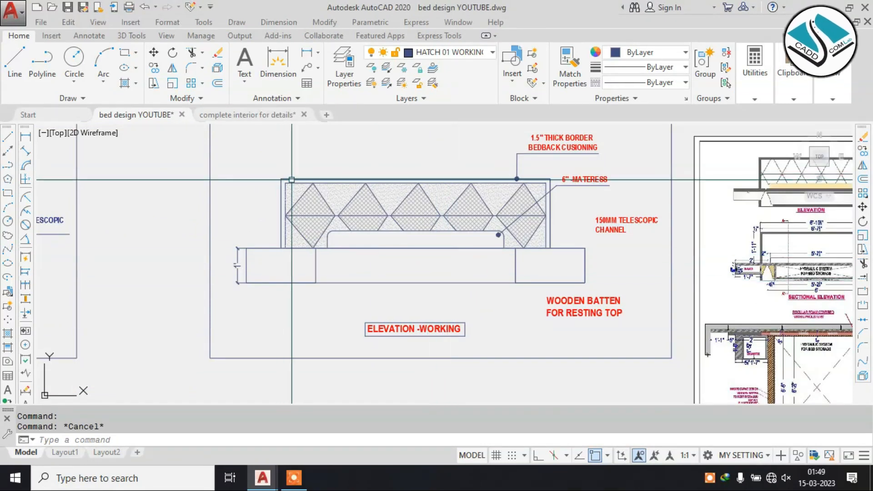
scroll(291, 179, up, 2)
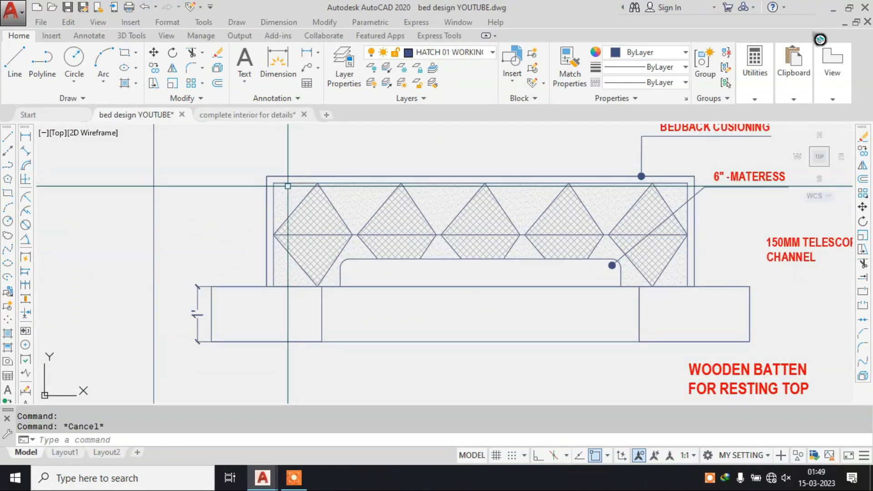
mouse_move(566, 216)
middle_down()
mouse_move(388, 231)
mouse_move(415, 232)
middle_up()
text(D)
key(Escape)
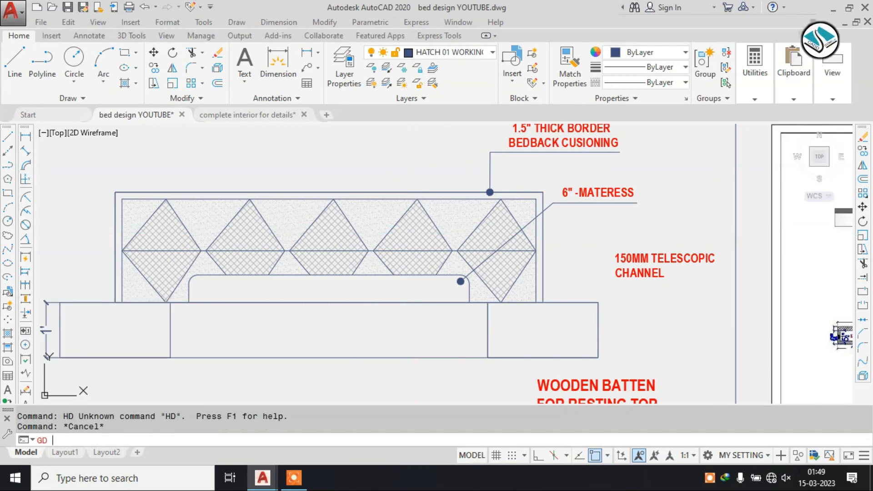
text(GD)
key(Return)
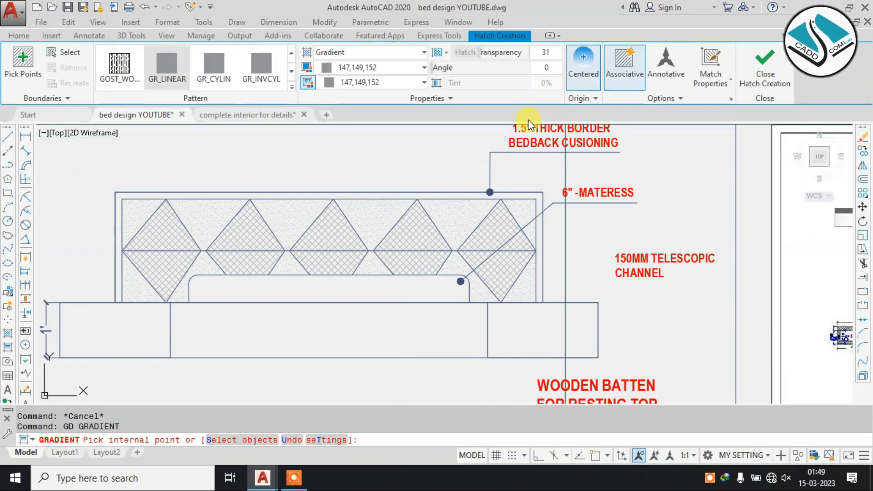
click(137, 194)
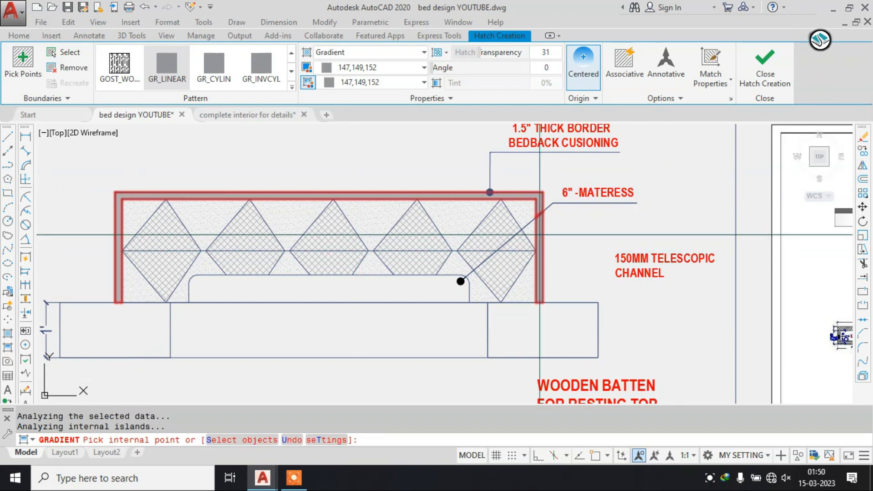
key(Return)
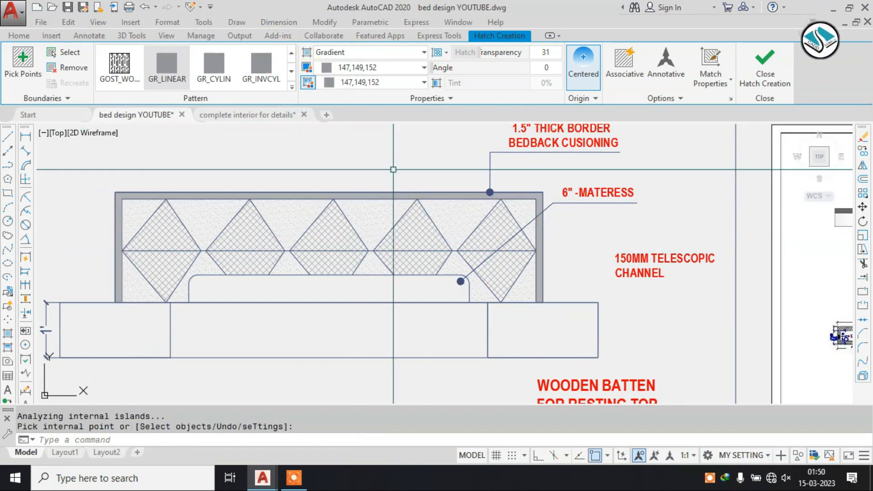
Try erasing the horizontal line through the cushioning diamonds, and undo the erasure.
scroll(363, 171, down, 3)
scroll(292, 207, up, 2)
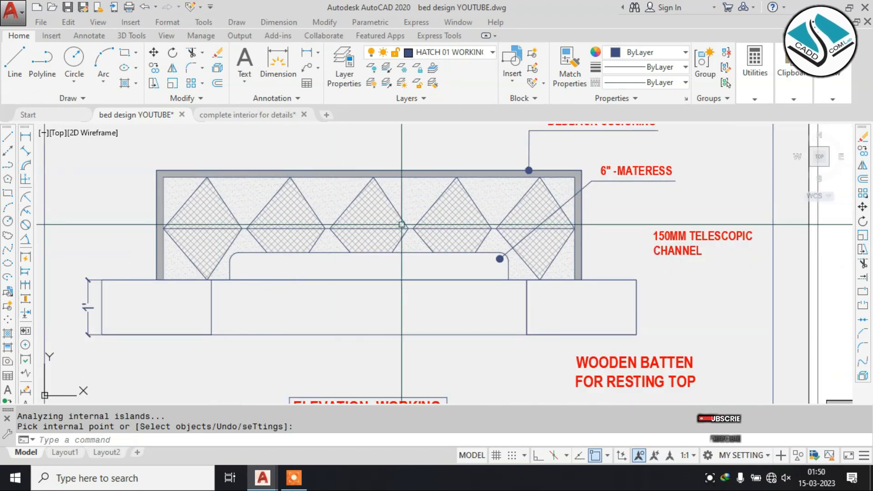
scroll(366, 222, down, 4)
scroll(366, 223, up, 5)
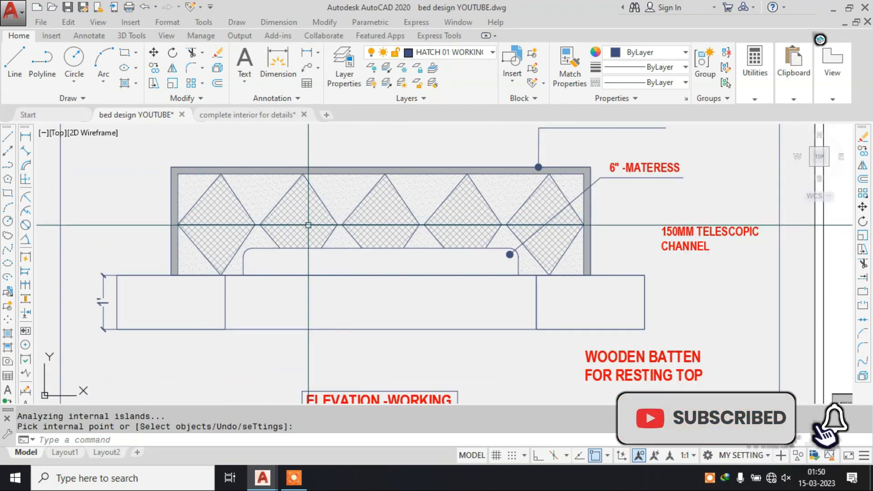
key(Return)
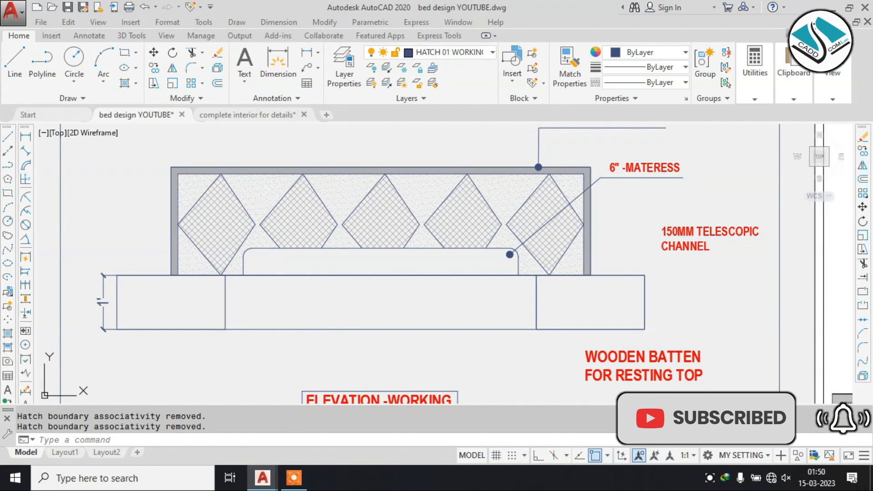
key(ctrl+z)
scroll(335, 164, down, 2)
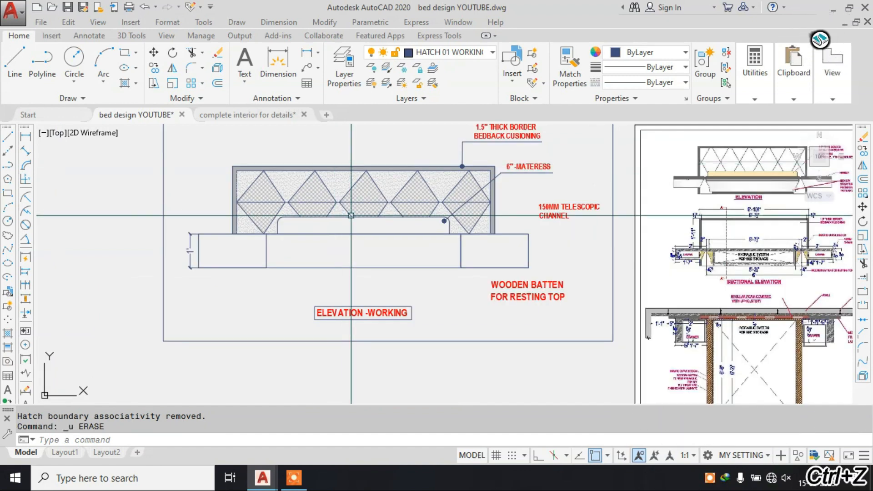
Hatch the mattress in the working elevation with the ANSI31 pattern at scale 10.
scroll(353, 216, up, 2)
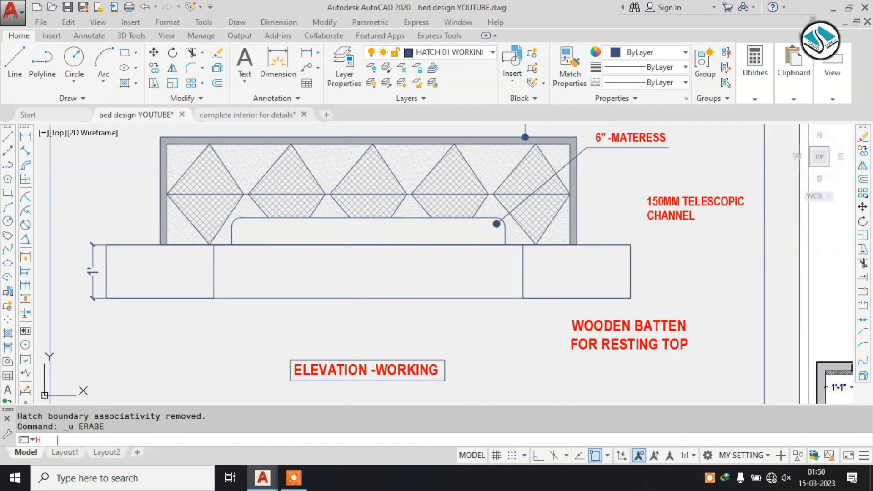
key(Return)
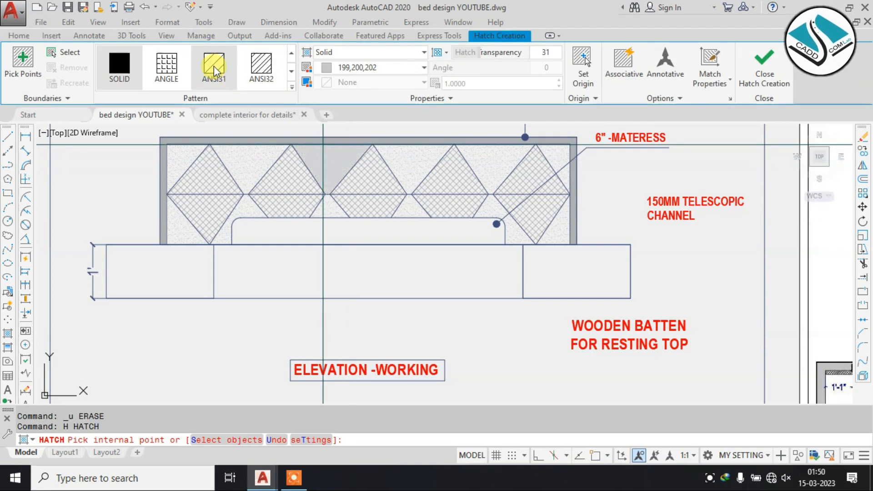
click(229, 84)
click(319, 223)
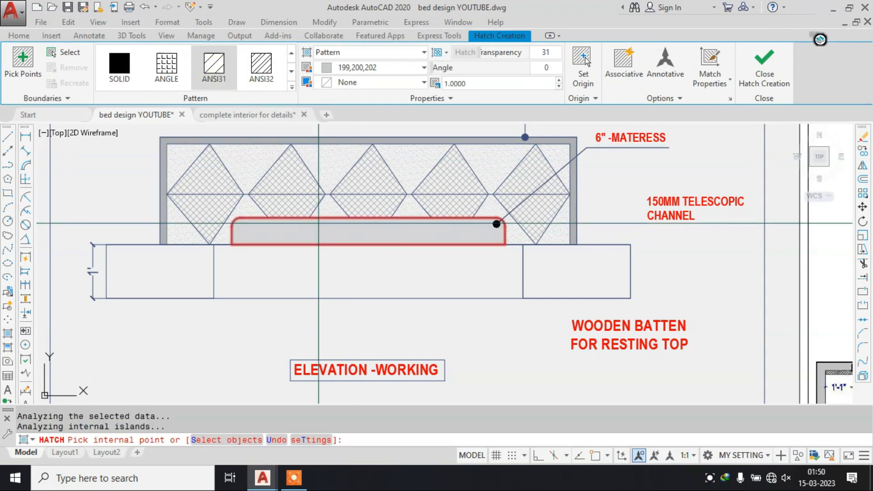
click(528, 84)
text(5)
key(Return)
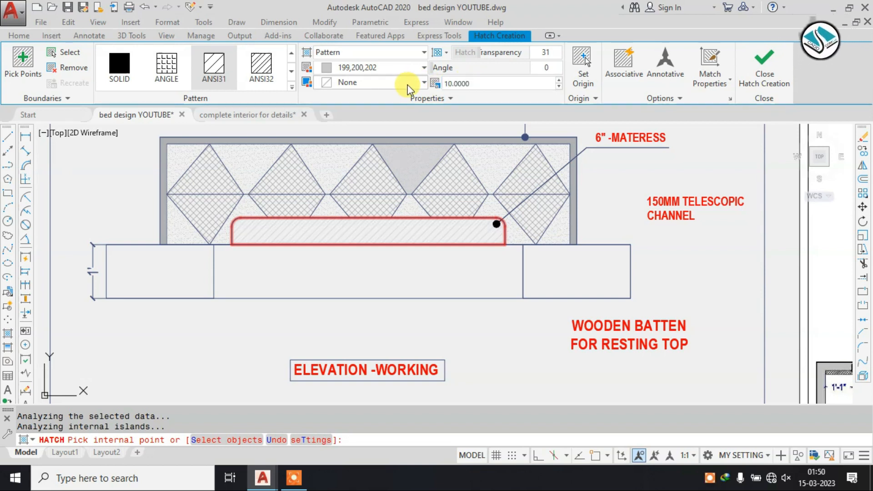
Set the mattress hatch colour to yellow 248,215,49 and complete the hatch.
click(352, 72)
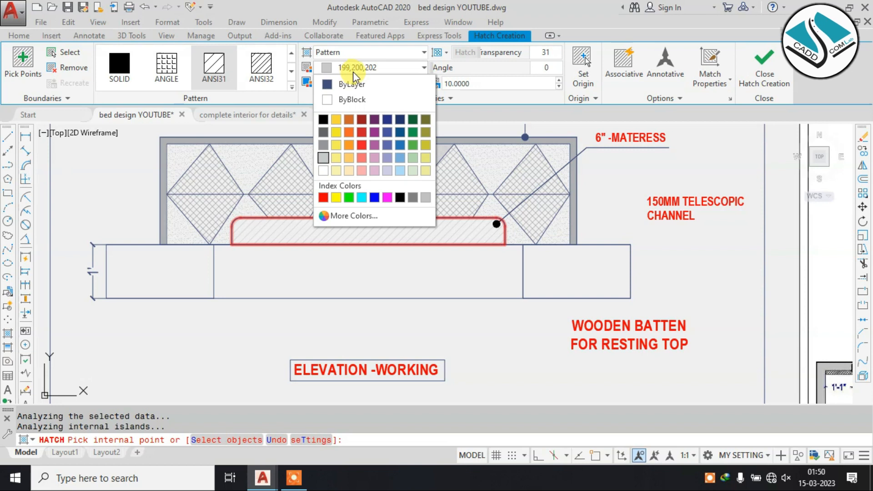
click(337, 119)
scroll(301, 215, down, 3)
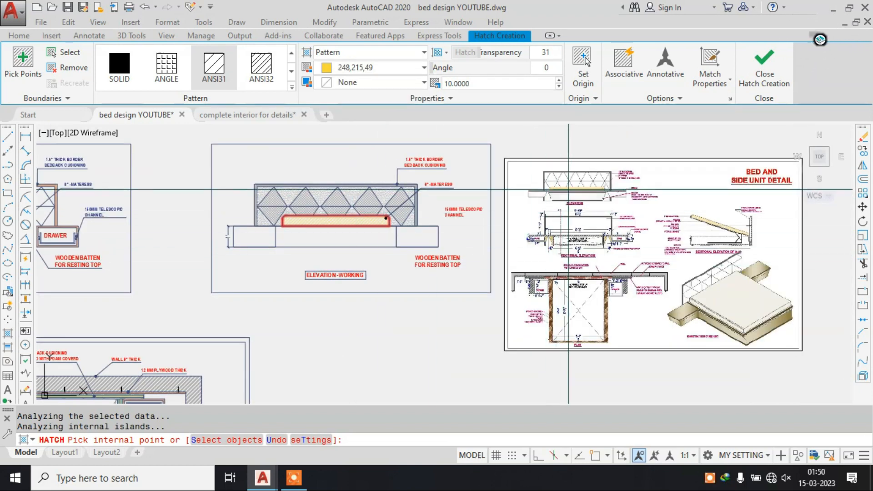
scroll(380, 188, up, 5)
scroll(380, 189, down, 2)
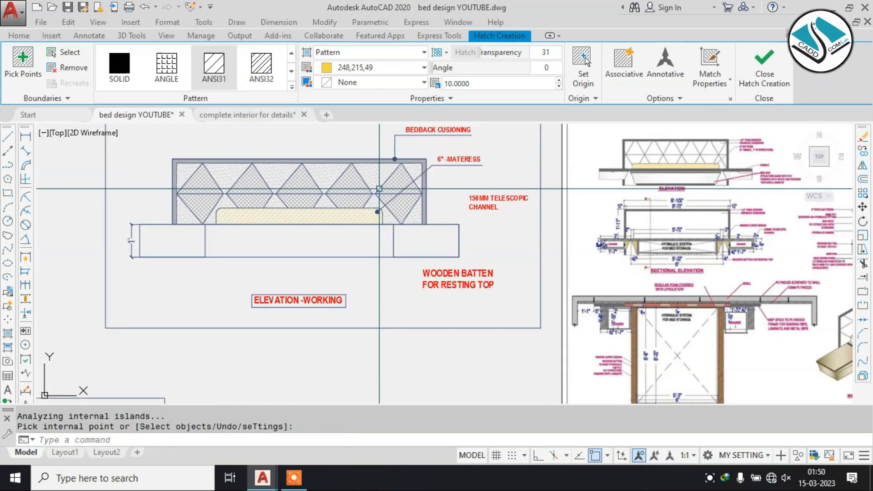
key(Return)
Apply a GR_LINEAR gradient from 248,215,49 to 255,255,255 to both side units and the bed box in the working elevation.
scroll(379, 188, down, 2)
scroll(528, 175, up, 6)
scroll(528, 159, down, 3)
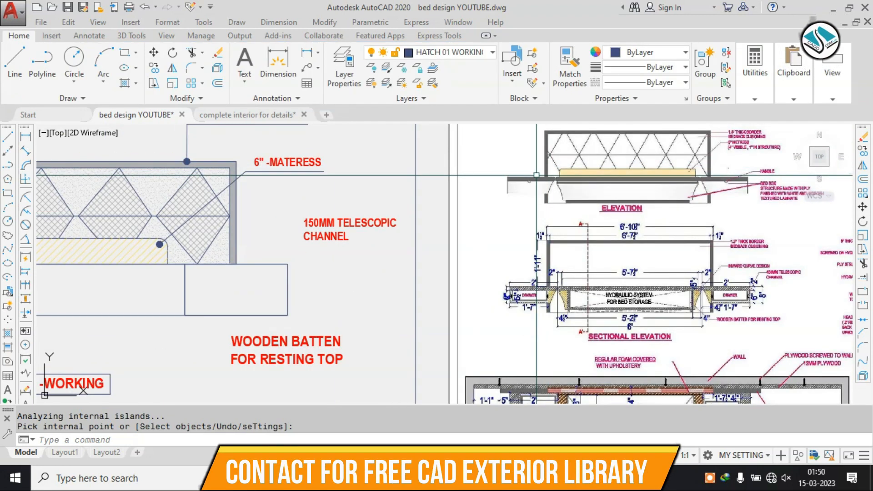
scroll(537, 174, up, 2)
scroll(591, 180, down, 4)
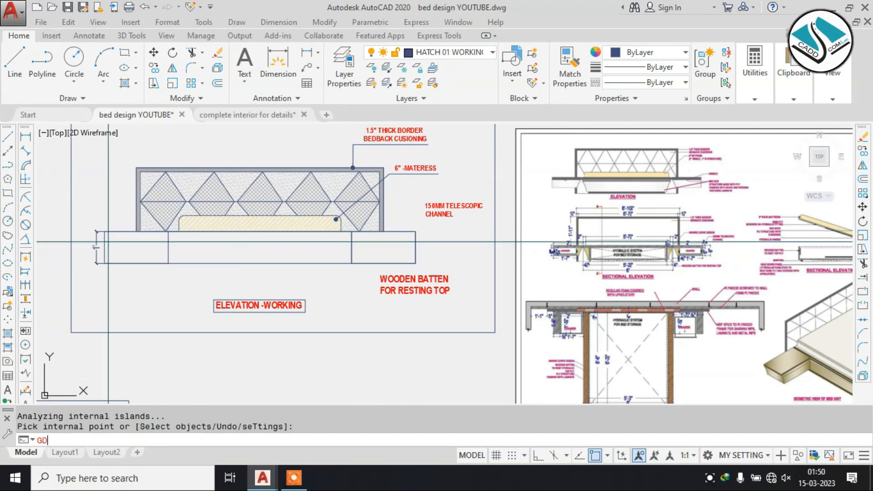
key(Return)
middle_drag(142, 231, 264, 232)
click(359, 69)
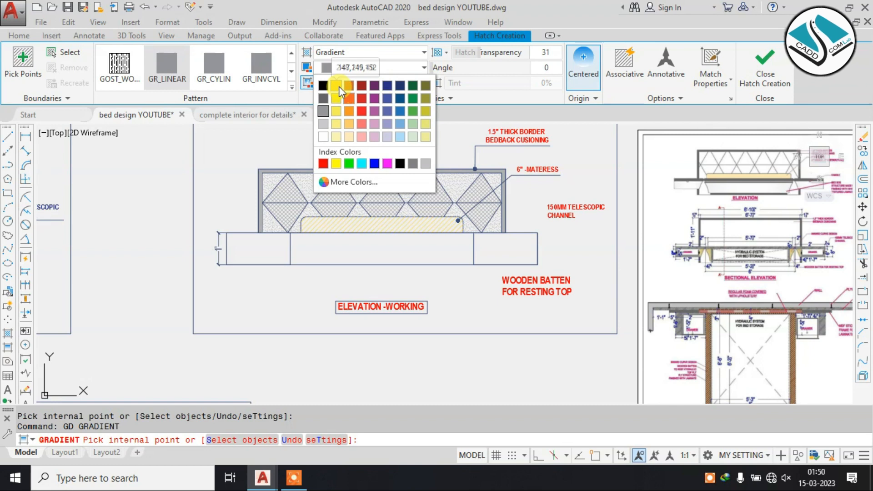
click(349, 85)
click(353, 83)
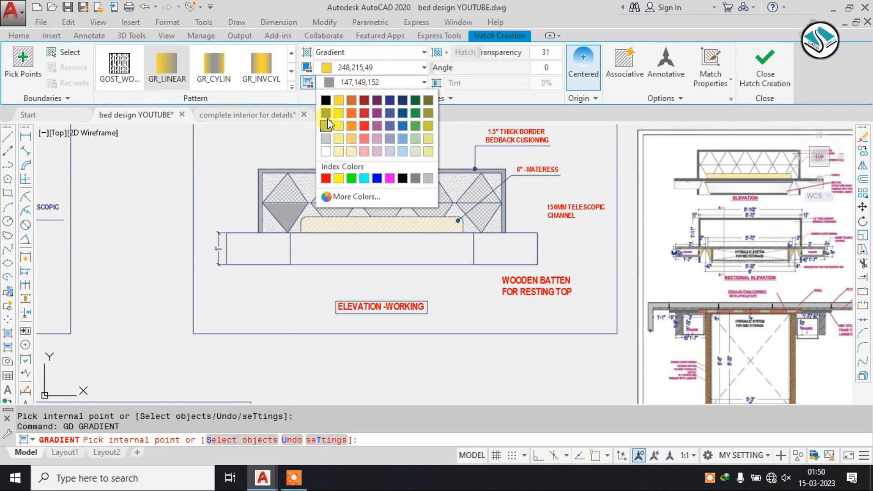
click(326, 148)
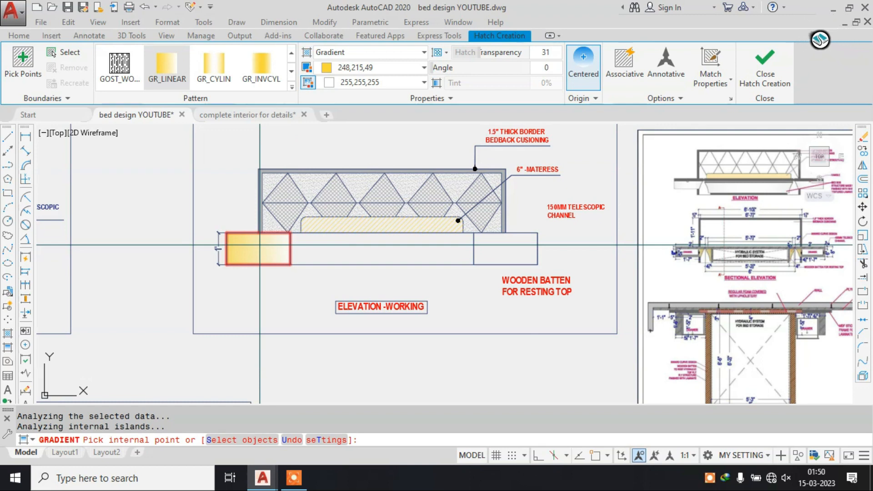
click(505, 249)
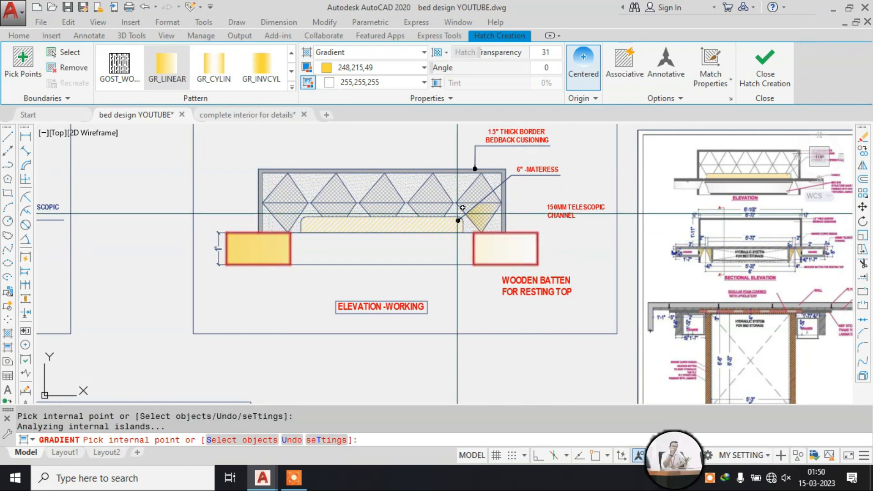
click(410, 249)
Change the side unit and bed box gradient to GR_INVCYL with grey 199,200,202 as first colour, and complete the fill.
click(387, 70)
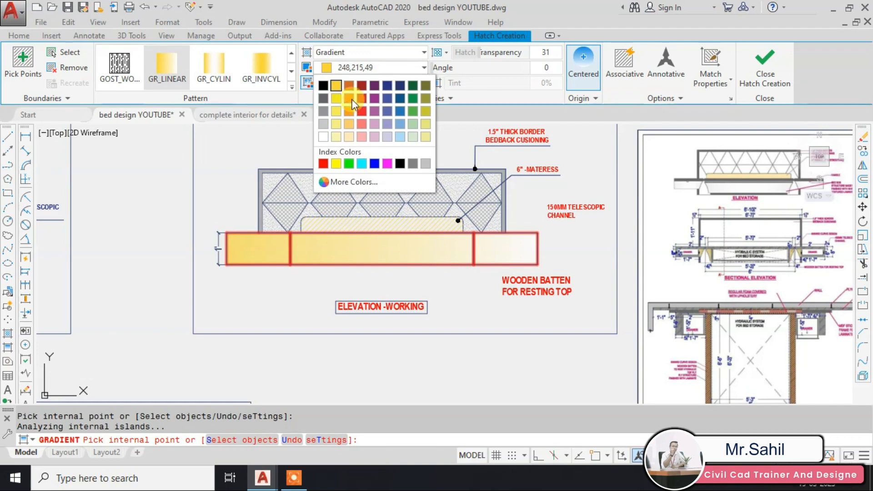
click(326, 138)
click(386, 71)
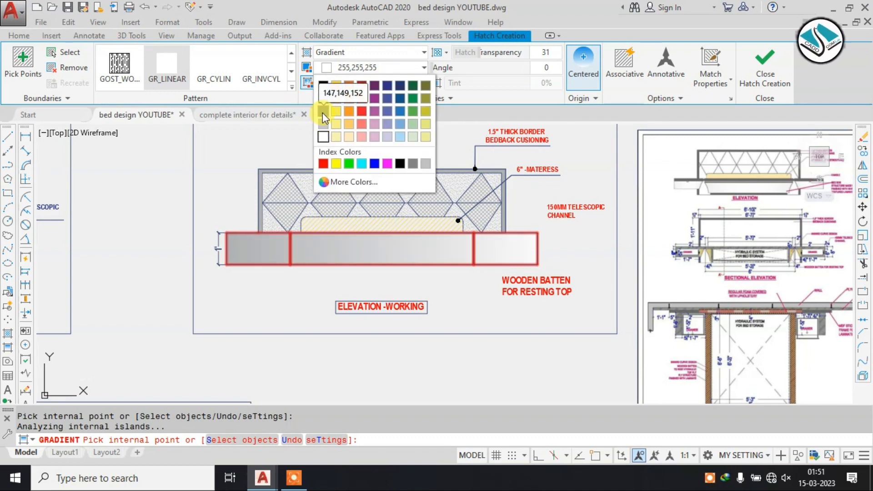
click(323, 123)
click(262, 68)
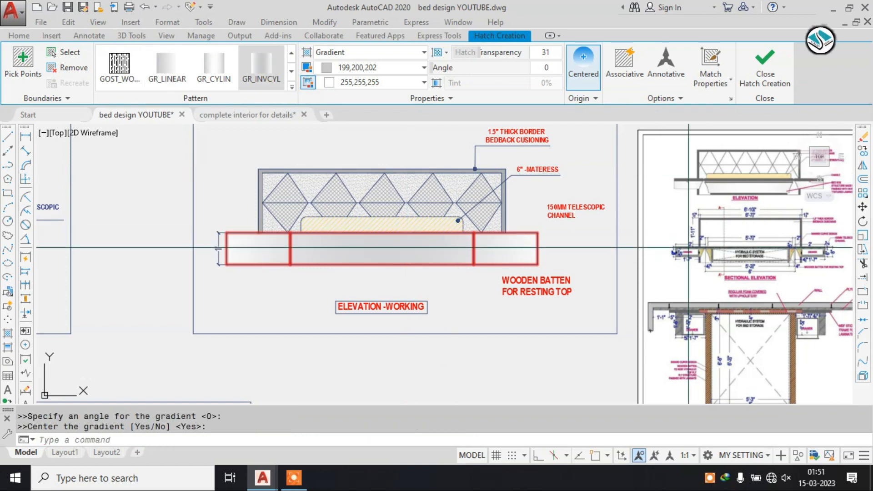
scroll(693, 208, up, 2)
scroll(483, 205, down, 1)
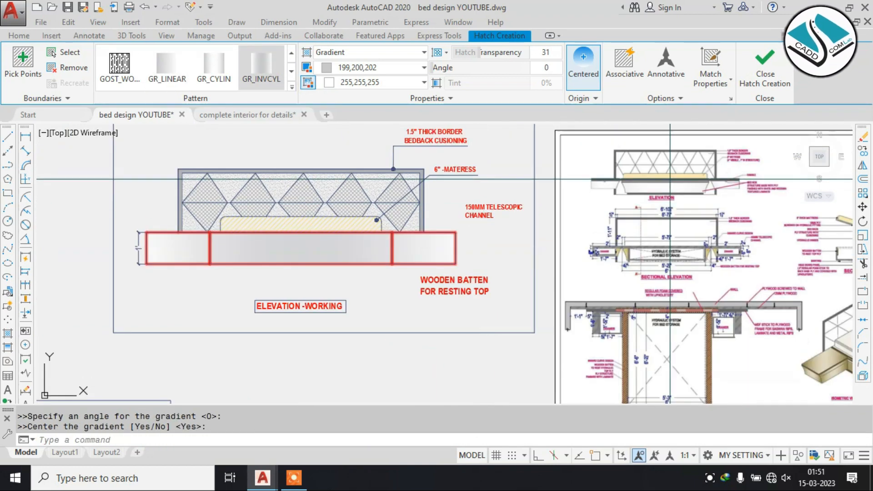
scroll(753, 181, up, 3)
scroll(138, 240, down, 4)
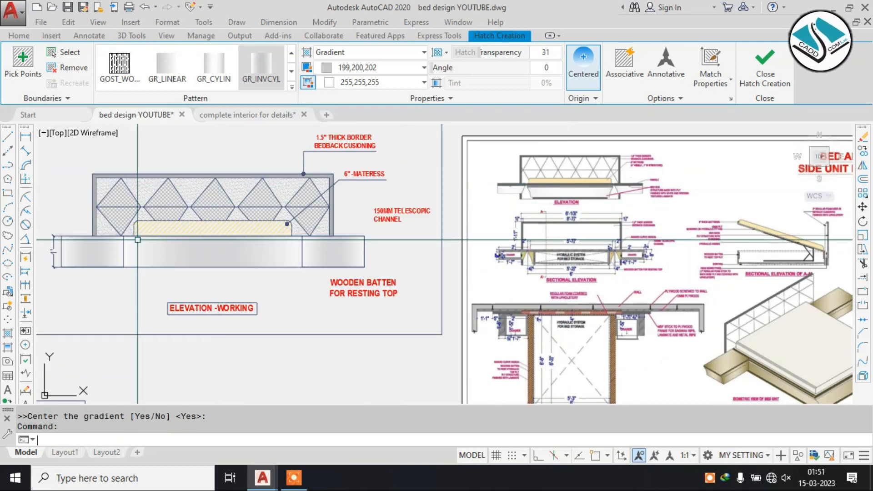
key(Return)
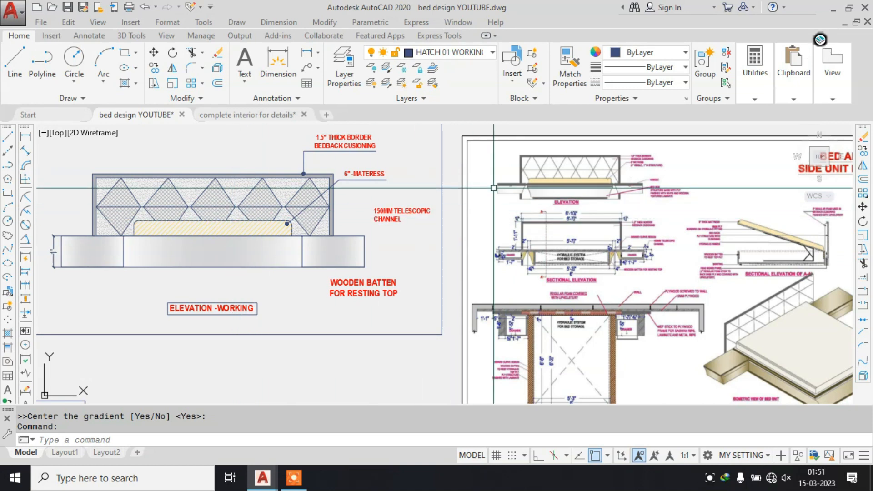
Compare the side units and bed box in the reference elevation with the working elevation.
scroll(578, 194, up, 2)
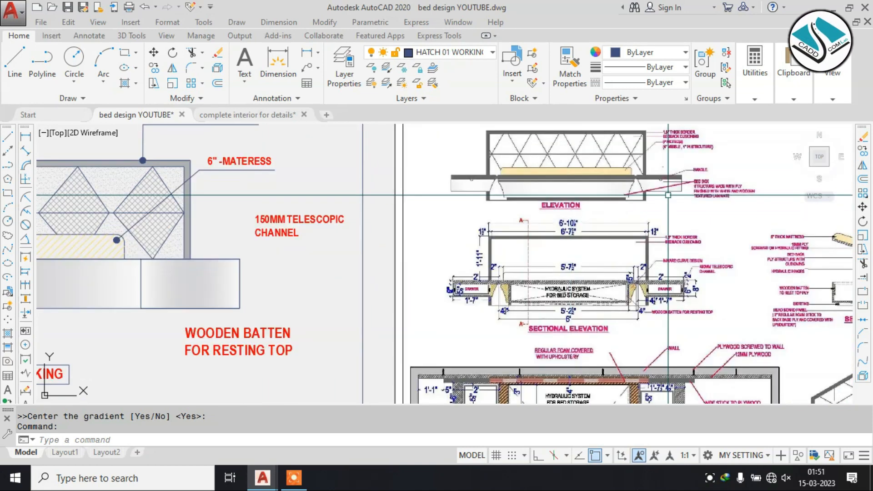
scroll(666, 197, down, 4)
scroll(418, 214, up, 2)
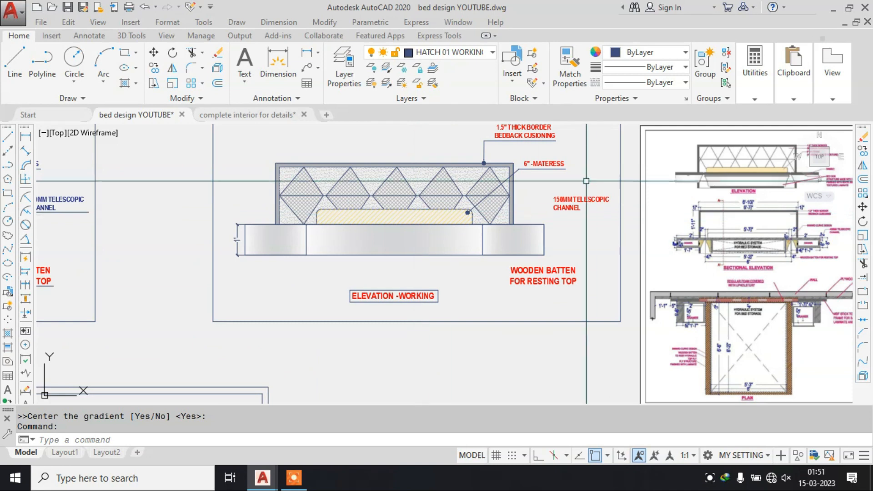
scroll(401, 237, down, 1)
scroll(257, 277, up, 1)
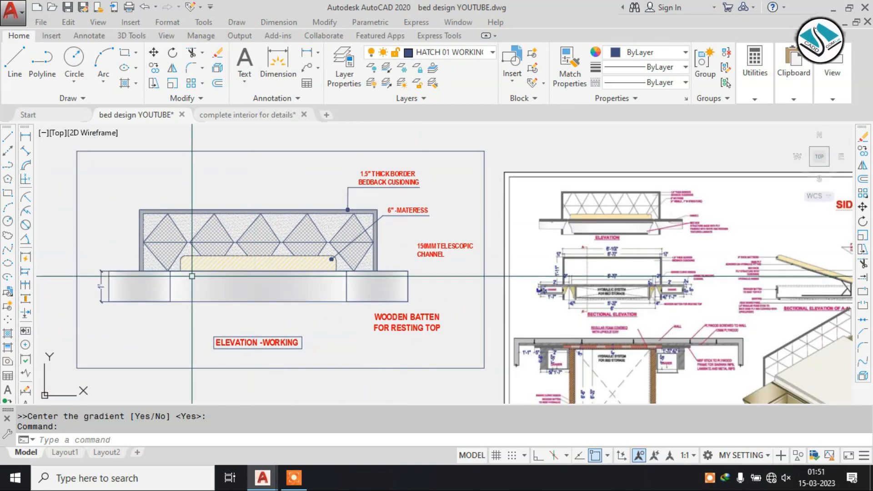
middle_drag(193, 276, 341, 238)
scroll(277, 243, up, 4)
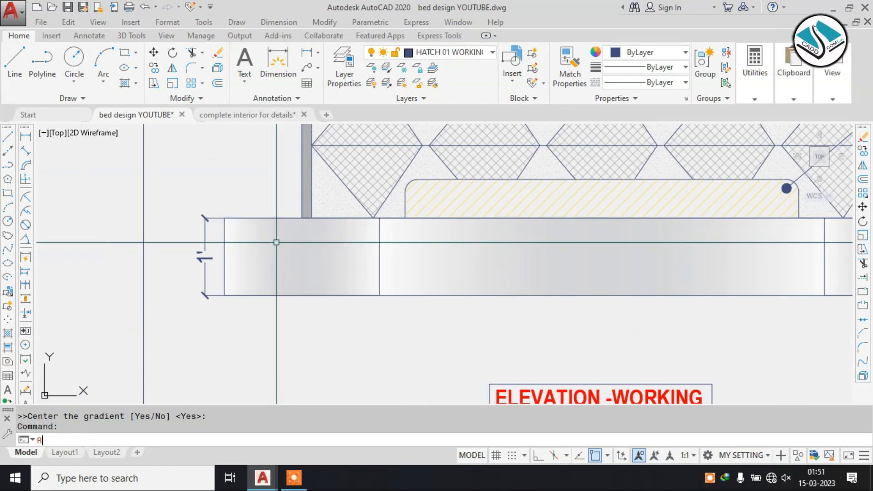
Draw a thin horizontal rectangle for the drawer handle near the middle of the left side unit in the working elevation.
key(BackSpace)
key(BackSpace)
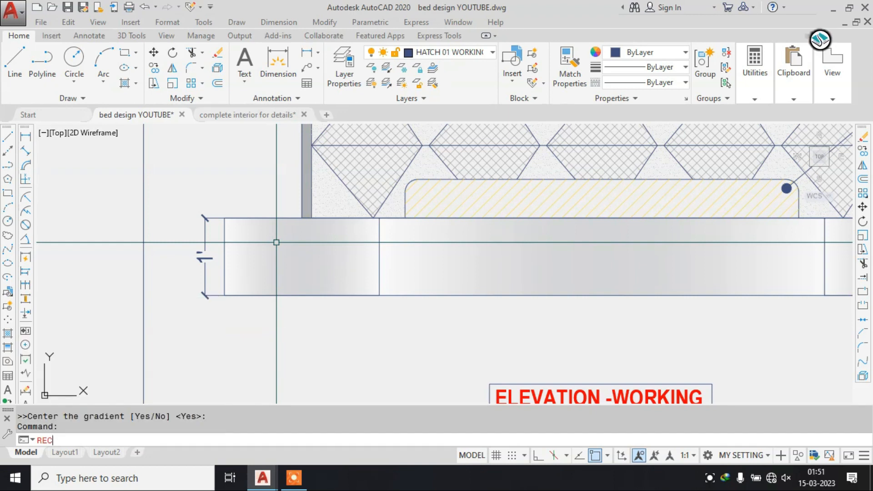
text(EC)
key(Return)
scroll(273, 243, up, 4)
click(234, 252)
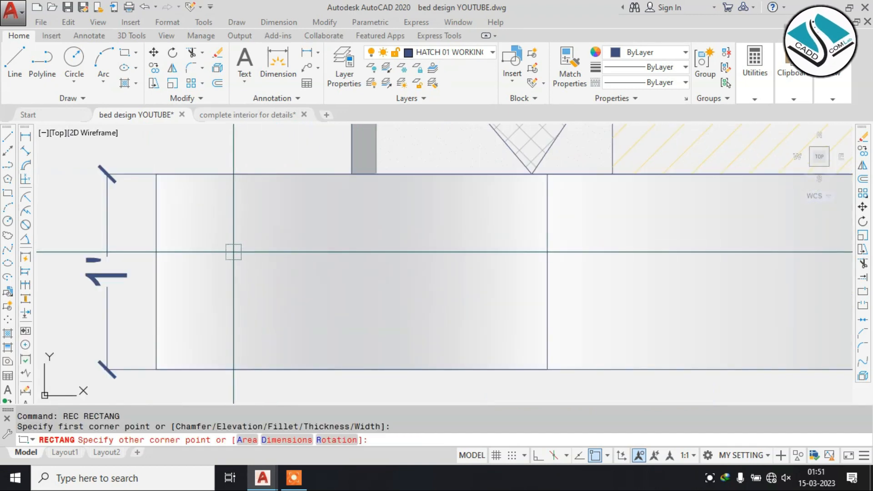
click(483, 269)
click(436, 253)
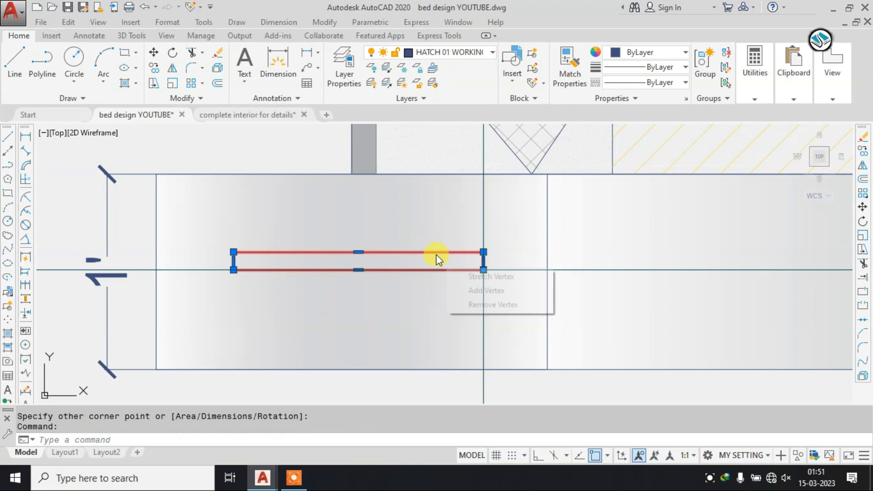
key(Escape)
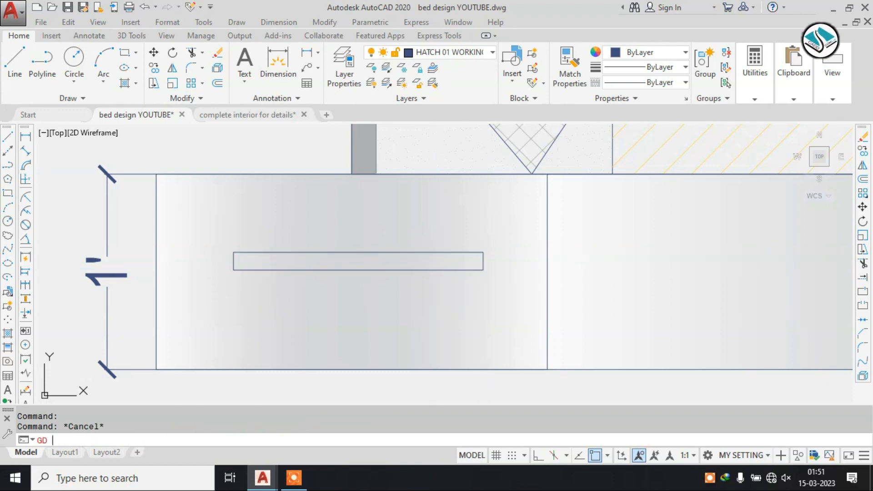
Fill the handle rectangle with a GR_INVCYL gradient using 0,0,0 for both colours.
key(Return)
click(353, 72)
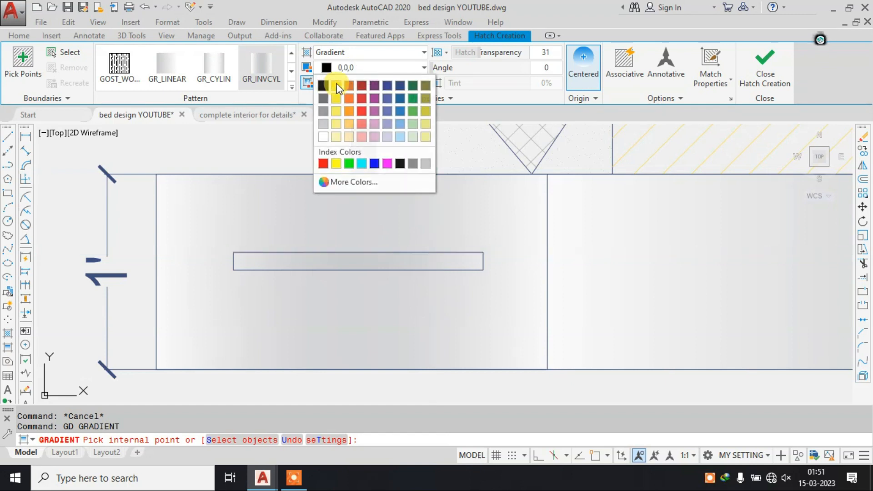
click(329, 85)
click(344, 83)
click(326, 102)
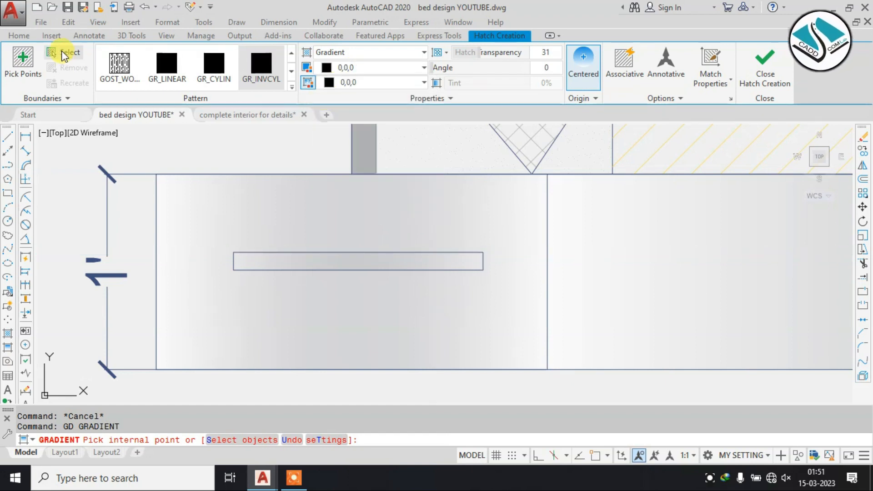
click(64, 52)
click(309, 254)
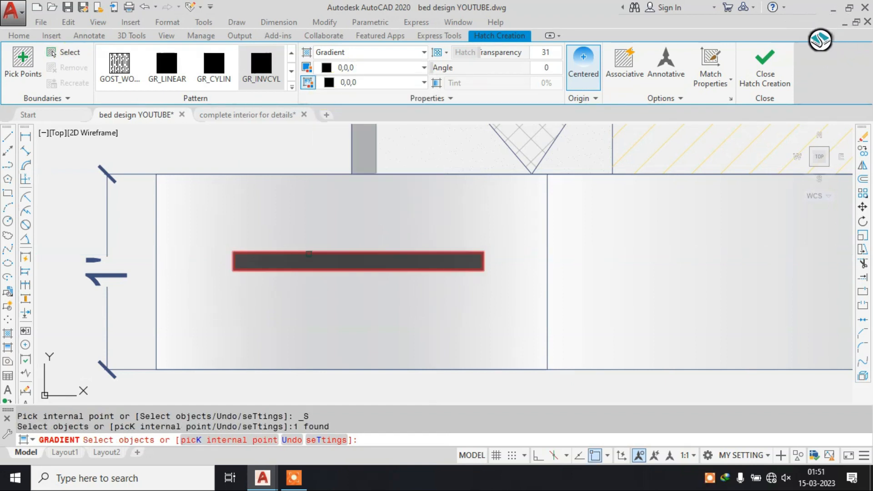
key(Return)
scroll(289, 246, down, 2)
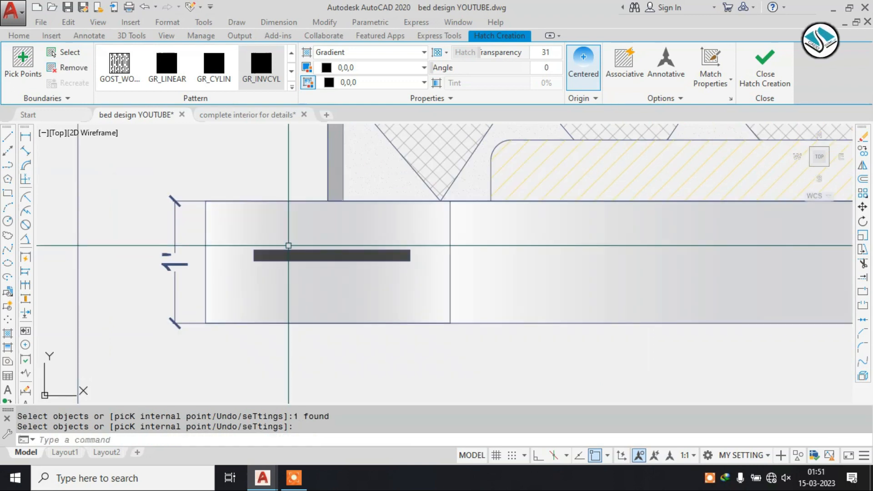
scroll(324, 251, up, 4)
key(Escape)
click(322, 232)
click(308, 240)
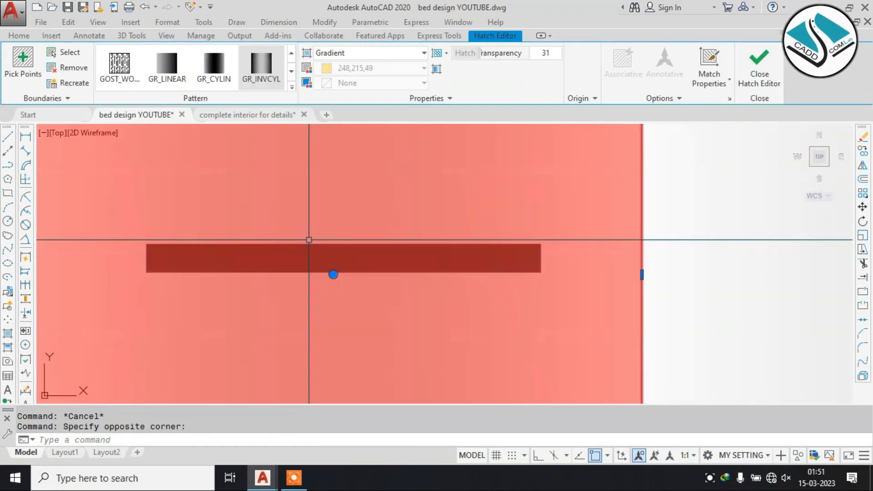
scroll(297, 244, down, 1)
key(Escape)
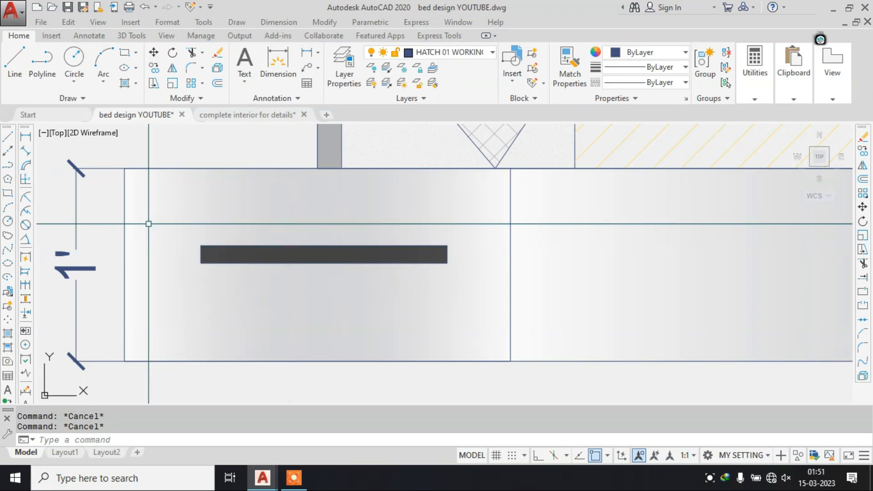
Copy the filled handle from the left side unit to the right side unit of the working elevation.
click(449, 291)
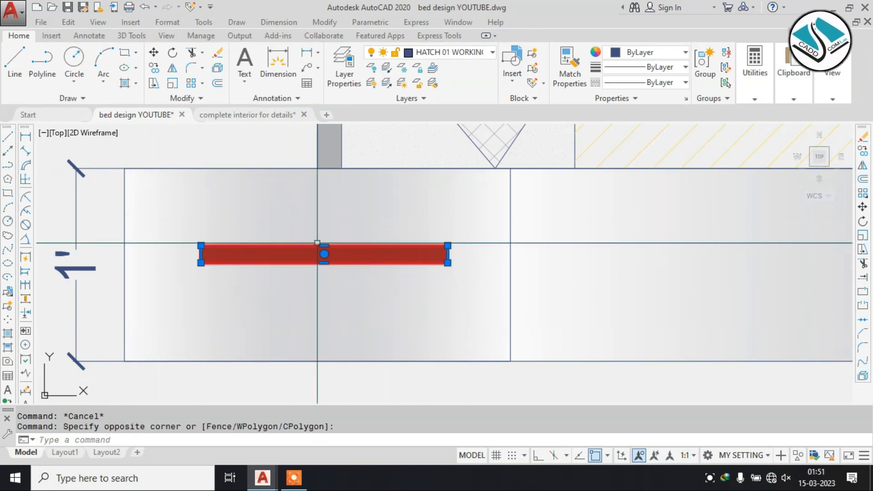
text(co)
key(Return)
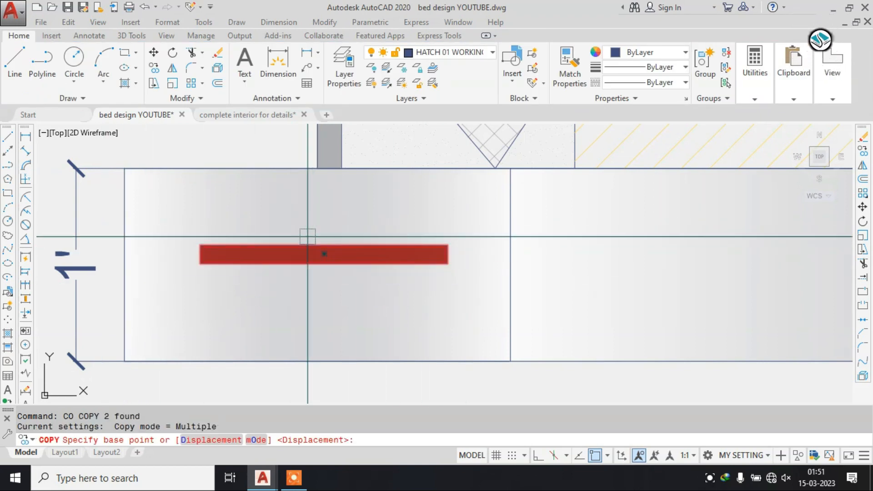
click(320, 245)
scroll(247, 240, down, 6)
scroll(255, 232, down, 1)
scroll(487, 238, up, 3)
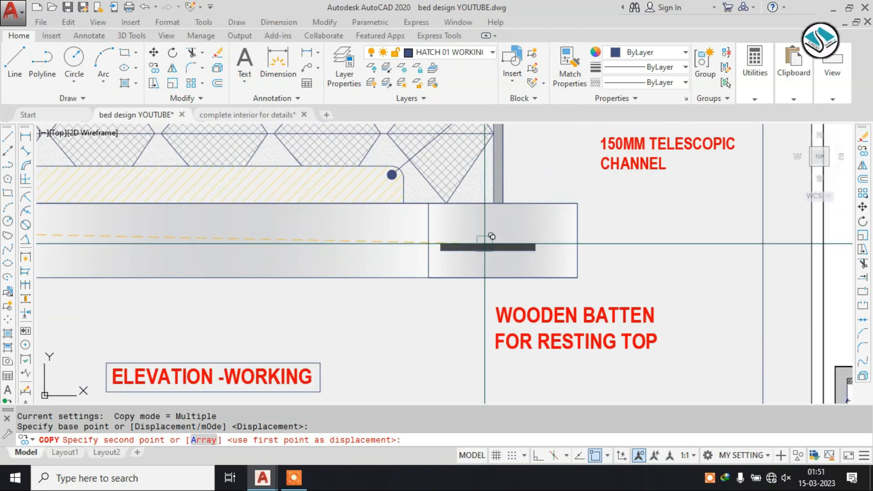
click(504, 231)
scroll(509, 209, down, 4)
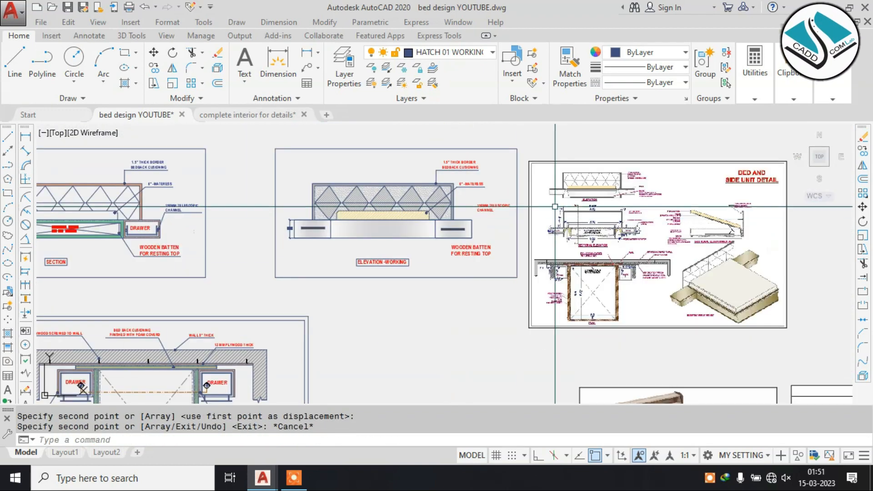
key(Escape)
Examine the handle, mattress and bed box annotations in the reference elevation and compare them with the working elevation.
scroll(679, 191, up, 4)
scroll(679, 192, up, 4)
scroll(480, 241, down, 2)
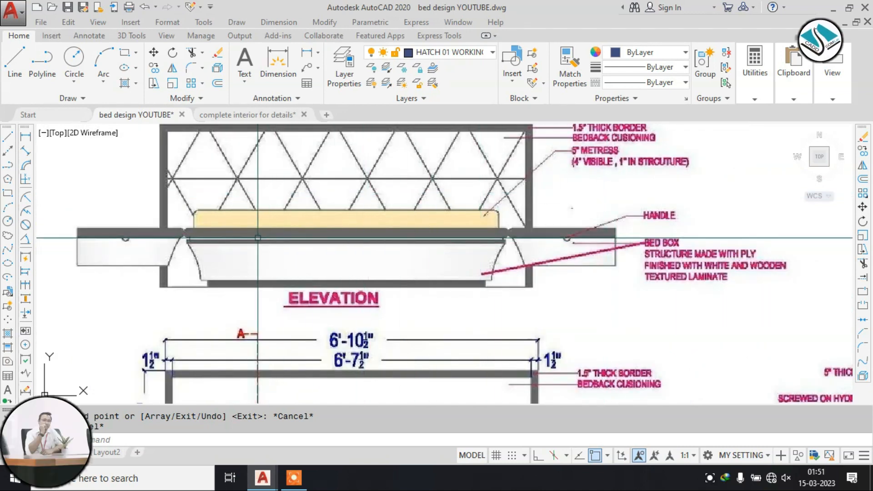
scroll(450, 217, down, 3)
scroll(456, 218, down, 3)
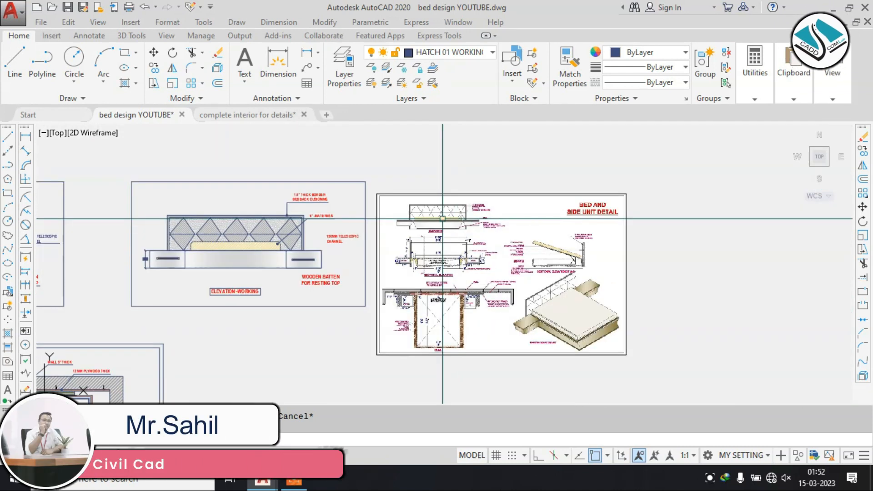
scroll(265, 226, up, 2)
scroll(633, 219, up, 4)
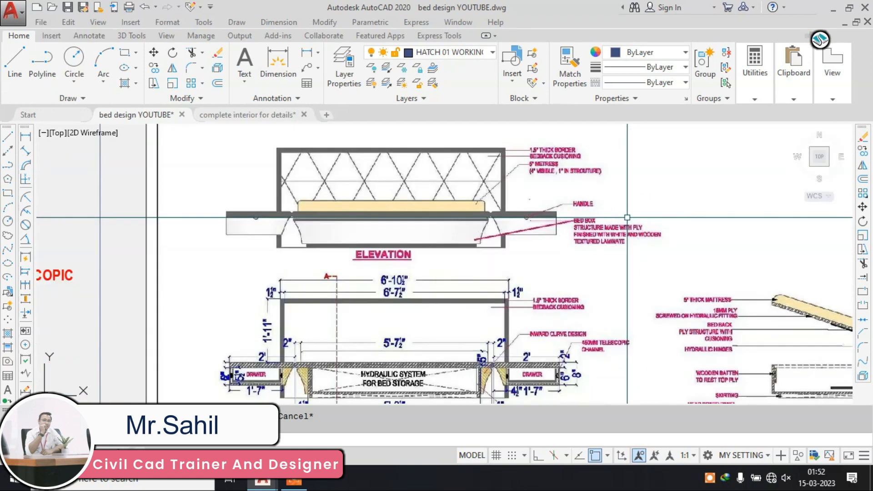
middle_drag(541, 164, 582, 215)
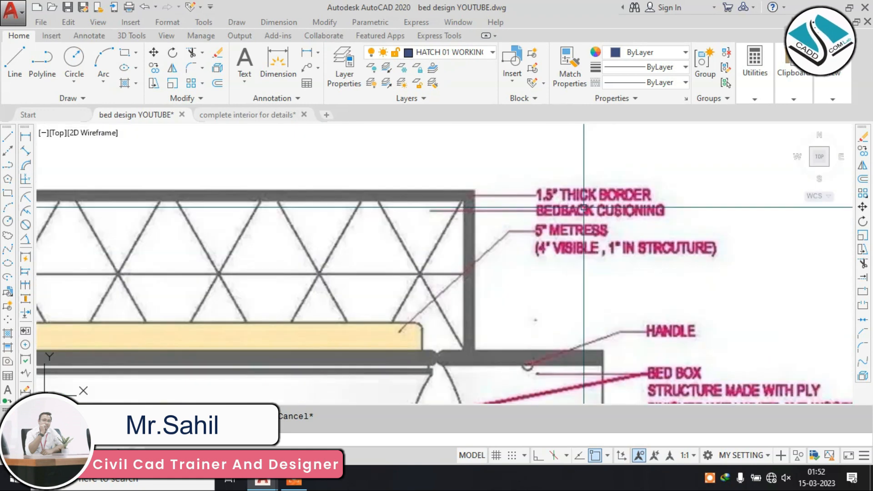
scroll(567, 163, down, 2)
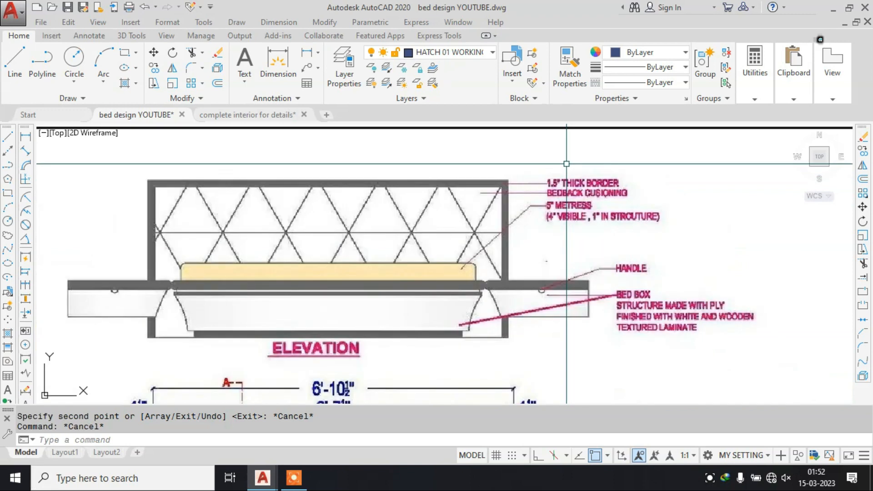
scroll(567, 163, down, 6)
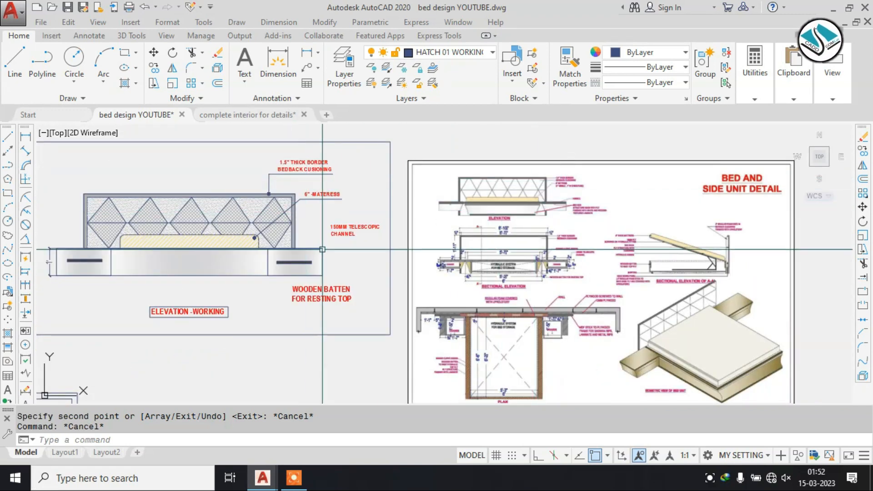
scroll(322, 252, up, 4)
click(407, 194)
click(393, 208)
key(Escape)
key(Escape)
Erase the 150MM TELESCOPIC CHANNEL label from the working elevation.
scroll(310, 248, down, 3)
scroll(752, 234, up, 4)
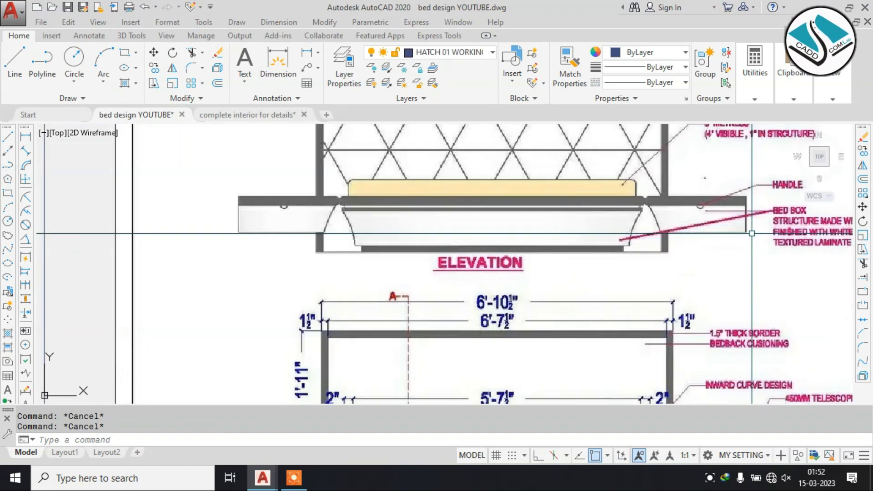
scroll(525, 193, down, 4)
click(306, 204)
click(281, 250)
text(e)
key(space)
Copy the 6" -MATERESS label with its leader so that the leader dot sits on the right side unit's handle.
middle_drag(229, 205, 387, 219)
scroll(387, 219, up, 2)
click(419, 170)
click(391, 222)
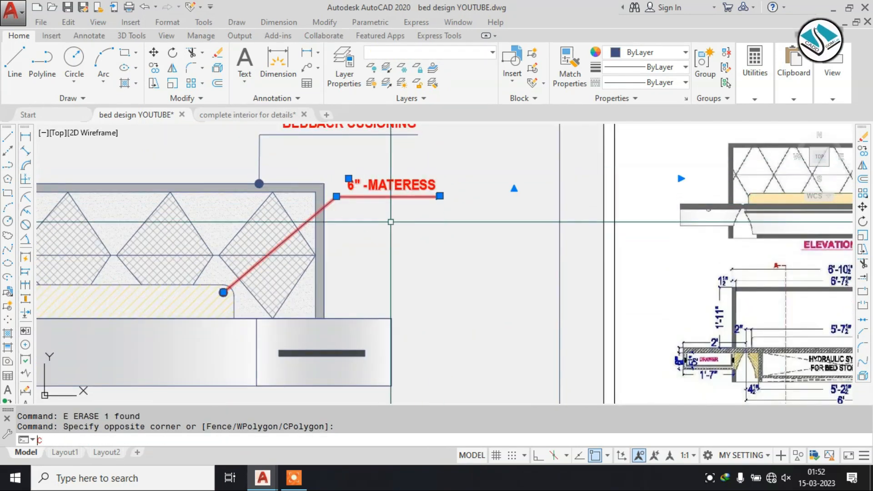
text(co)
key(space)
click(223, 293)
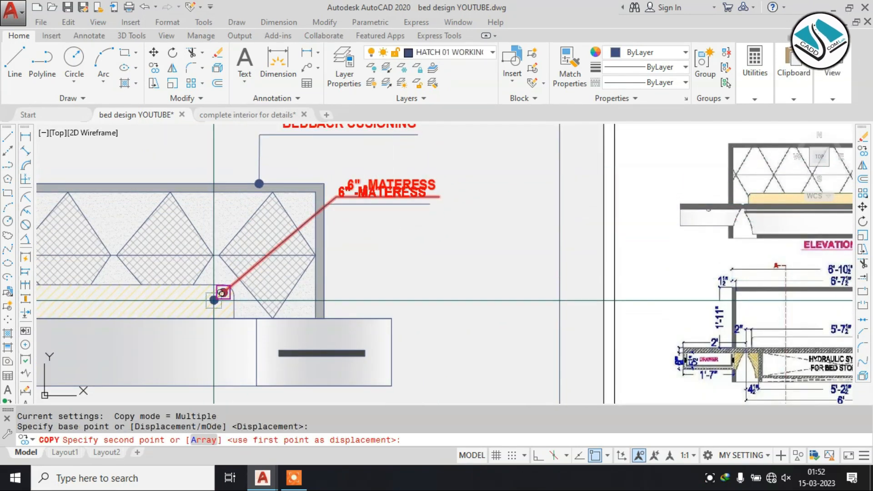
click(308, 351)
key(Escape)
Change the copied label's text to HANDLE.
click(493, 241)
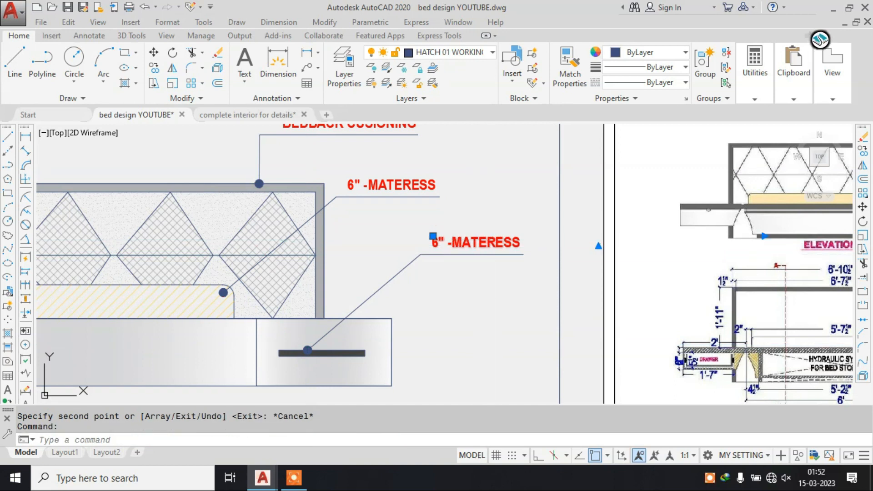
key(ctrl+a)
text(HANDLE)
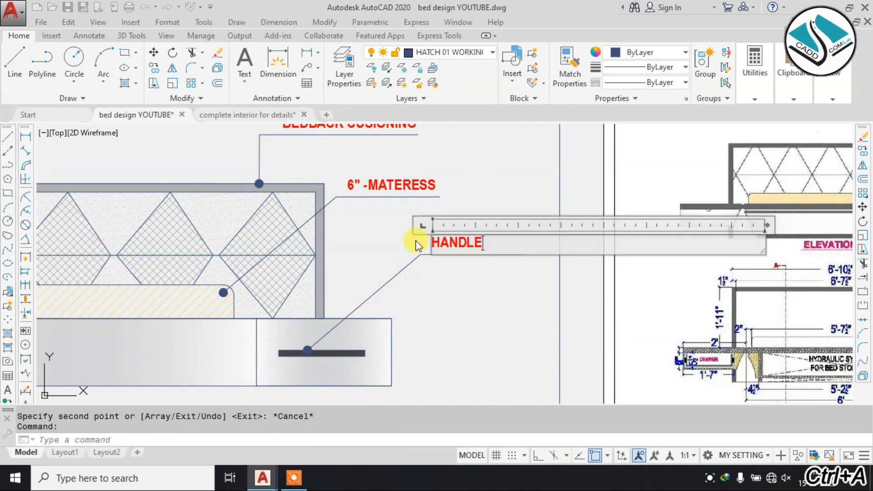
scroll(468, 241, up, 2)
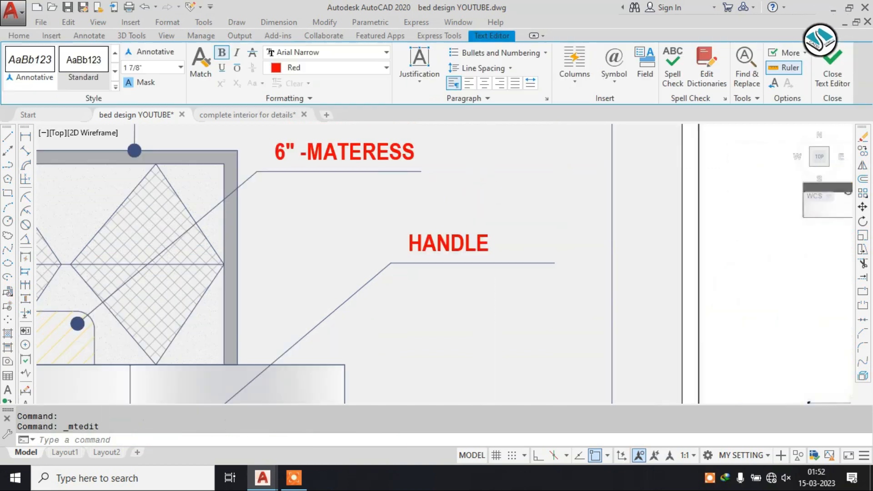
Shorten the horizontal part of the handle leader so that it ends just past the HANDLE text.
click(522, 251)
scroll(505, 246, up, 2)
click(584, 273)
scroll(585, 273, up, 4)
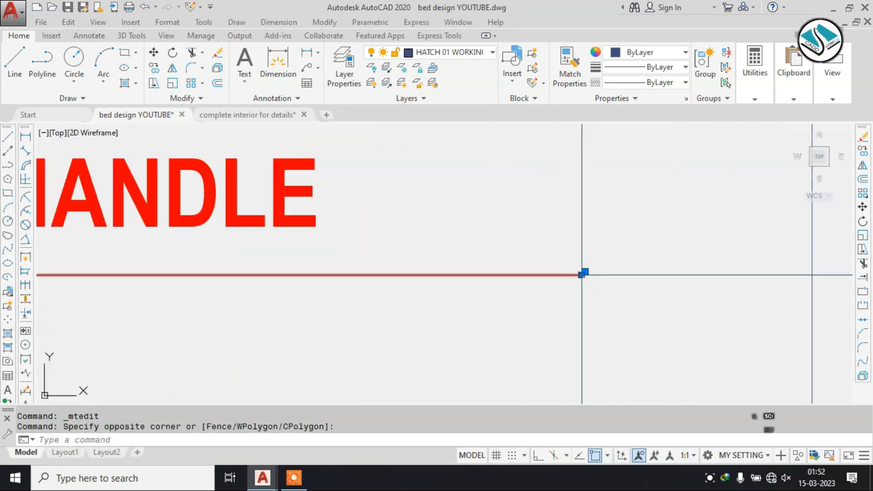
click(582, 275)
scroll(624, 270, down, 2)
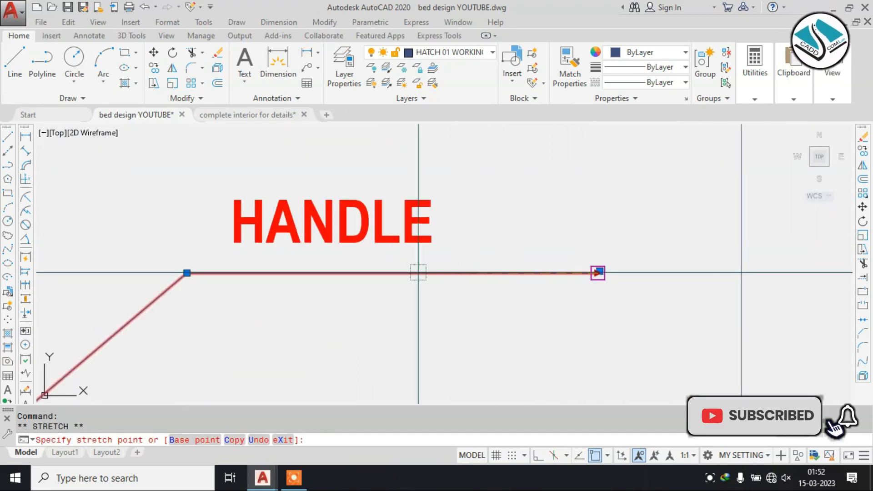
click(454, 236)
scroll(452, 229, down, 2)
key(Escape)
Move the WOODEN BATTEN FOR RESTING TOP label from the working elevation to beside the reference elevation's notes.
scroll(452, 229, down, 4)
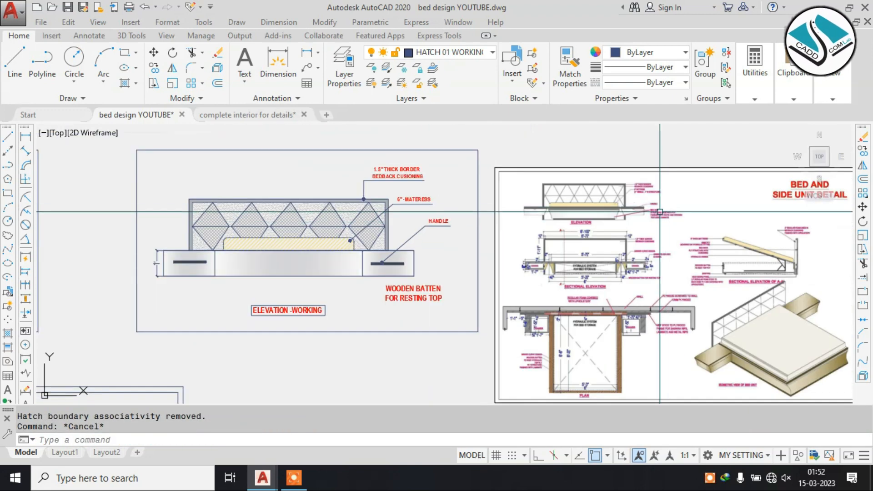
scroll(624, 226, up, 4)
scroll(625, 226, up, 2)
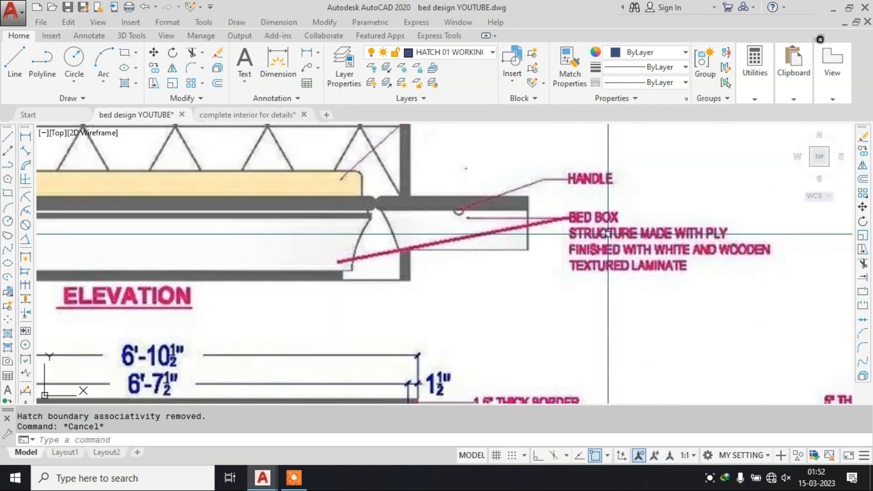
scroll(559, 238, down, 4)
scroll(364, 241, up, 4)
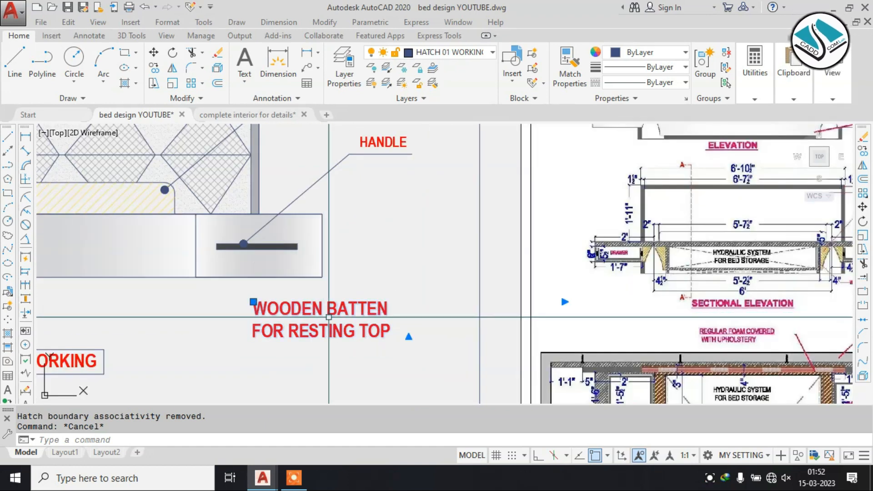
text(m)
key(Return)
click(253, 337)
scroll(230, 325, down, 2)
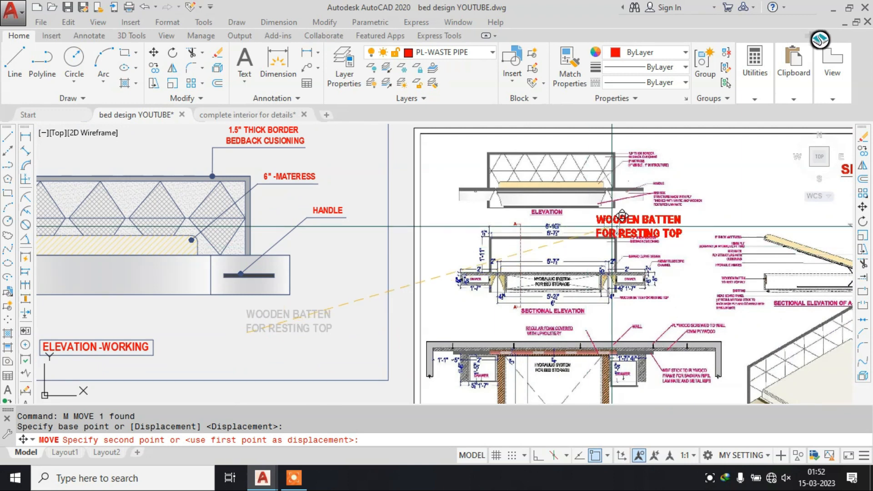
scroll(723, 182, up, 2)
middle_drag(686, 223, 412, 280)
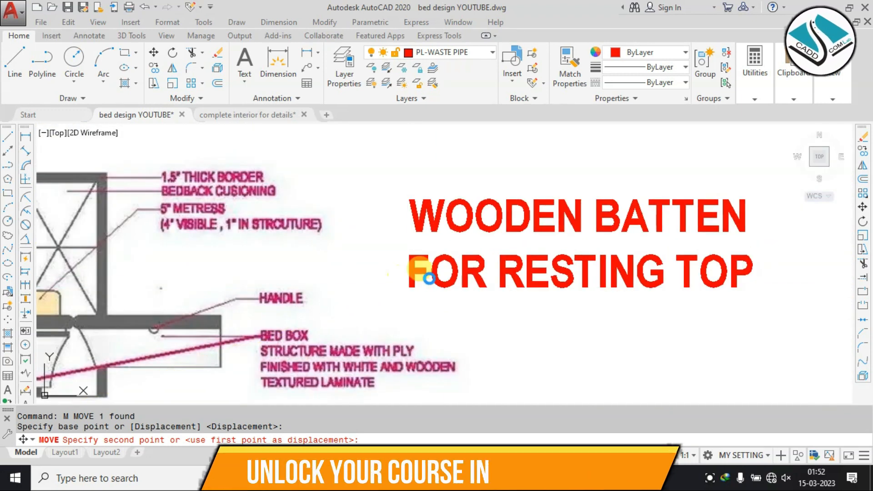
click(410, 287)
key(Escape)
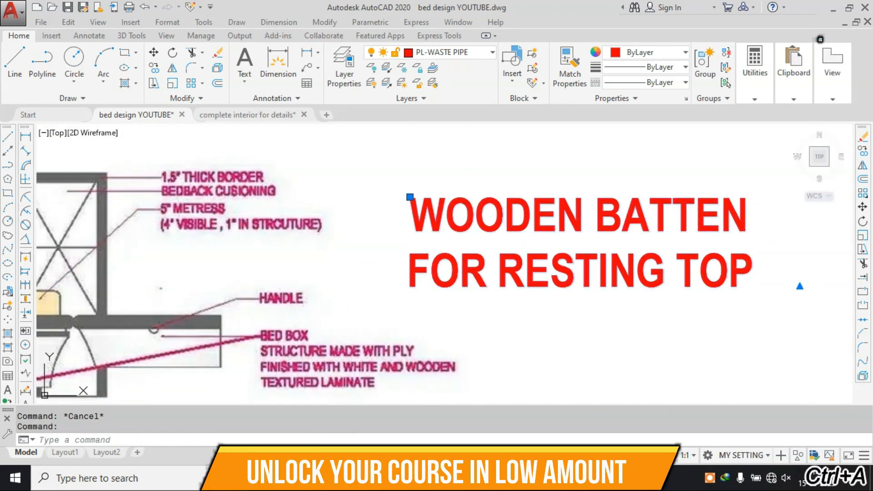
Replace the moved label's text with BED BOX / STRUCTURE MADE WITH PLY / FINISHED WITH WHITE AND WOODEN / LAMINATE on four lines.
double_click(467, 207)
text(BED)
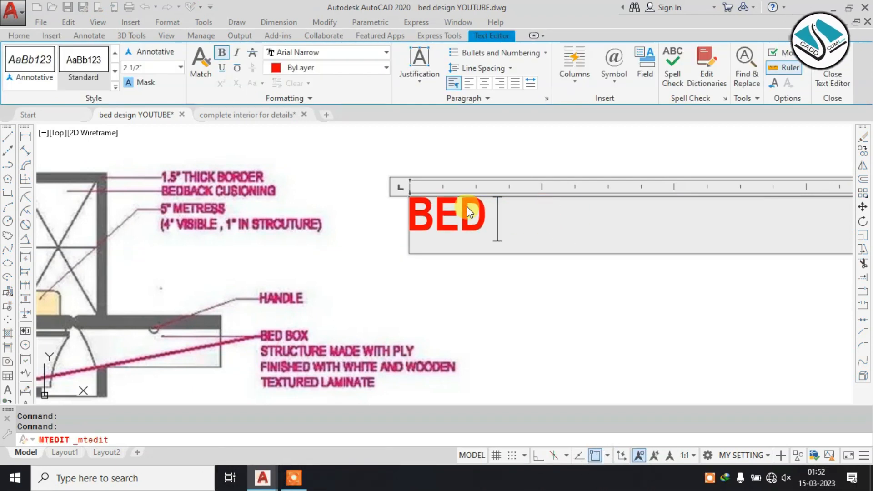
text( BOX)
key(Return)
text(STRUCTURE MADE W)
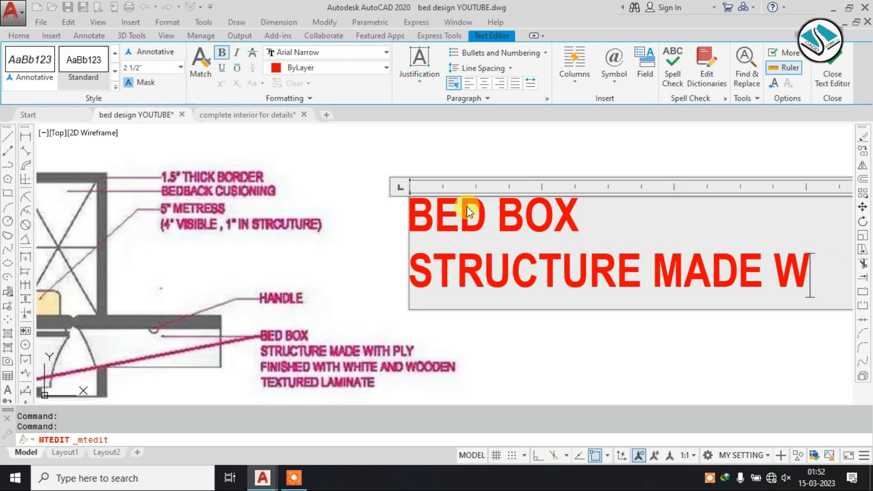
text(ITH)
scroll(468, 210, down, 5)
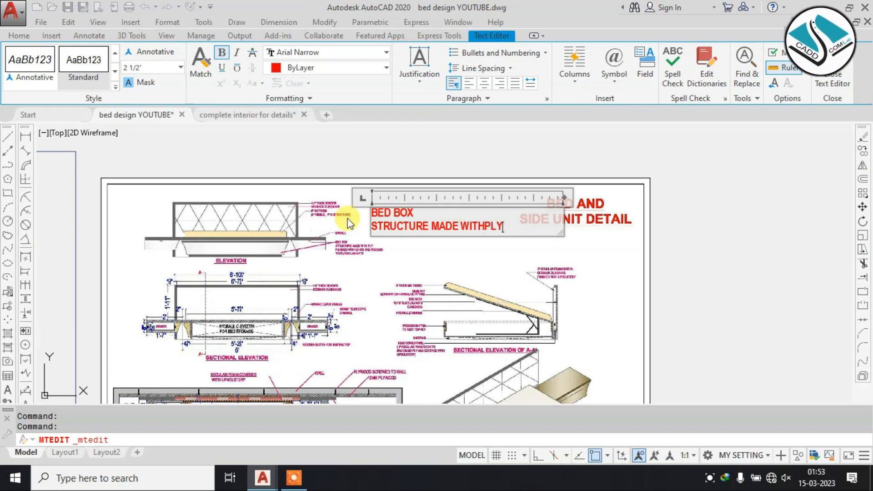
scroll(349, 223, up, 3)
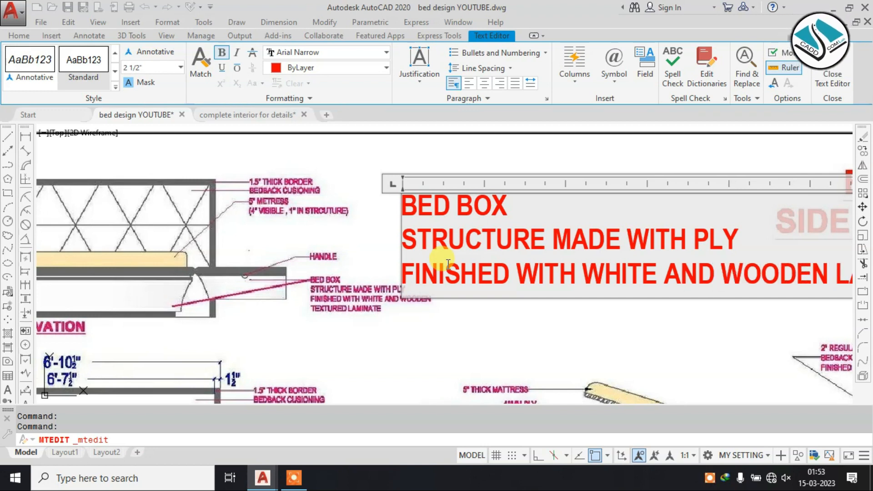
text(AMINATE)
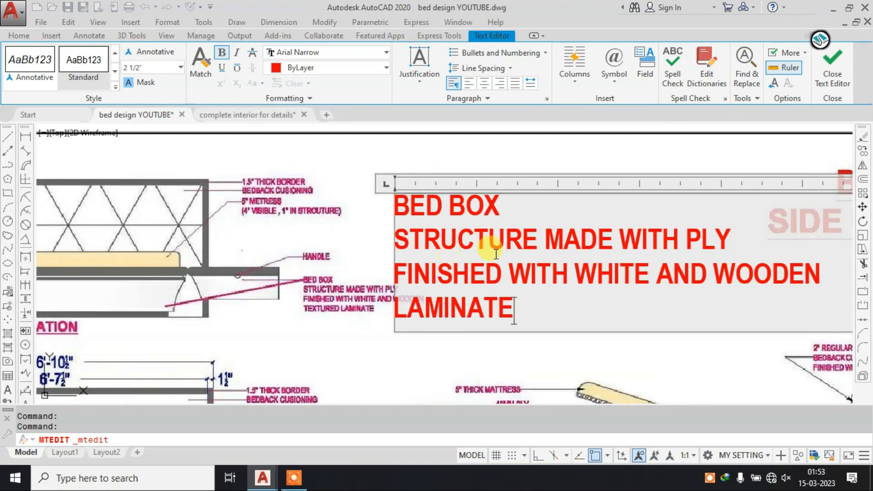
scroll(507, 287, down, 2)
click(534, 165)
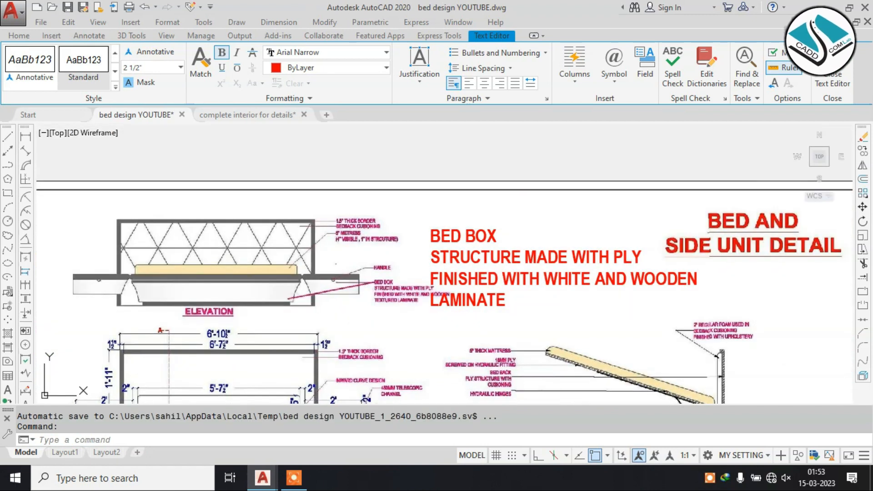
Move the BED BOX label from the reference sheet to below the right side unit in the working elevation.
key(Escape)
text(m)
key(space)
click(489, 257)
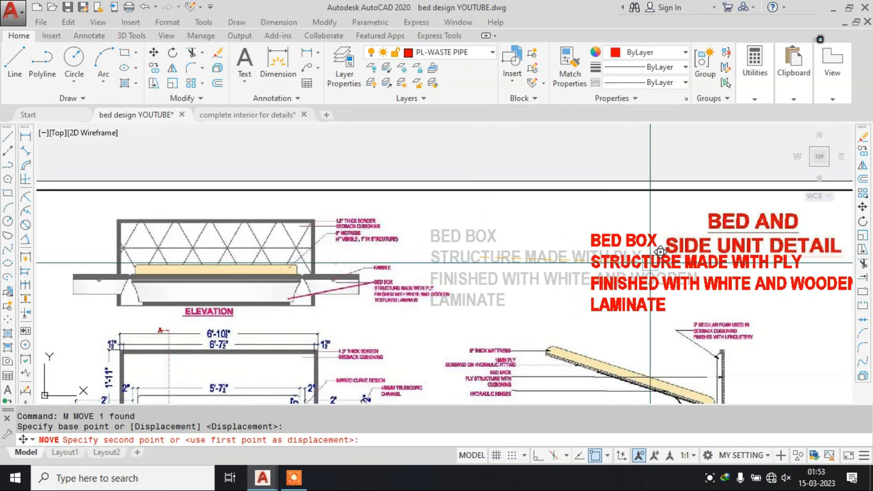
scroll(637, 261, down, 8)
scroll(514, 285, up, 8)
click(453, 356)
scroll(434, 253, down, 2)
scroll(793, 289, up, 2)
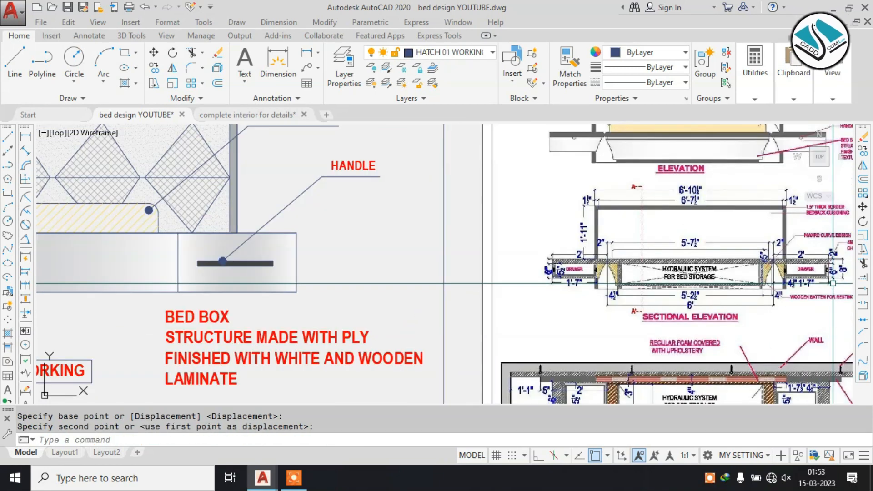
Copy the 6" -MATERESS leader with its dot onto the lower edge of the bed box.
scroll(545, 255, down, 4)
scroll(488, 181, up, 4)
middle_drag(488, 182, 475, 258)
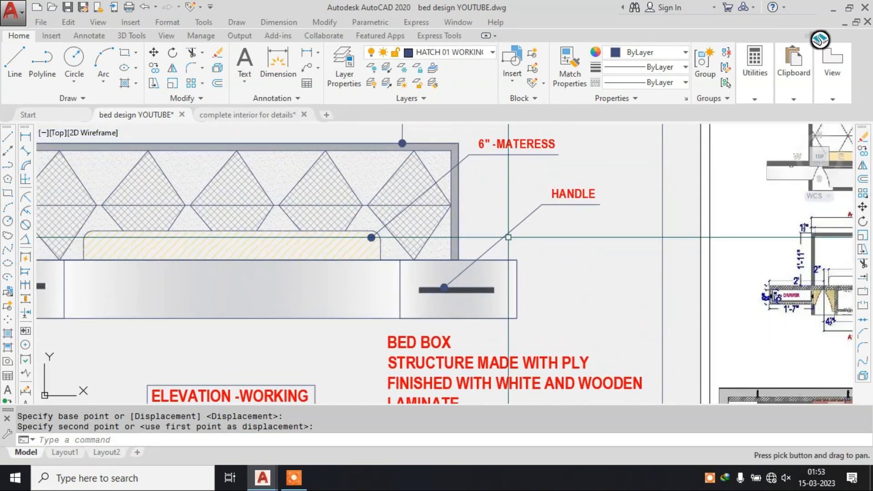
click(572, 135)
click(527, 156)
key(Escape)
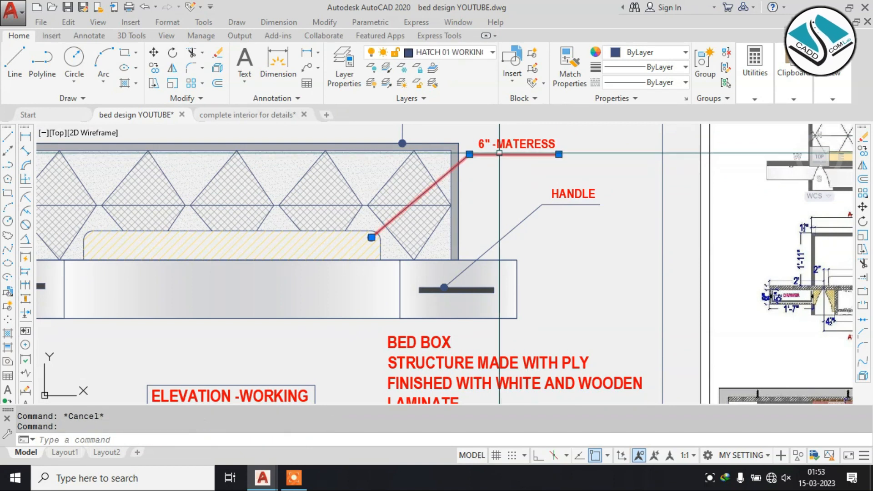
text(co)
key(Return)
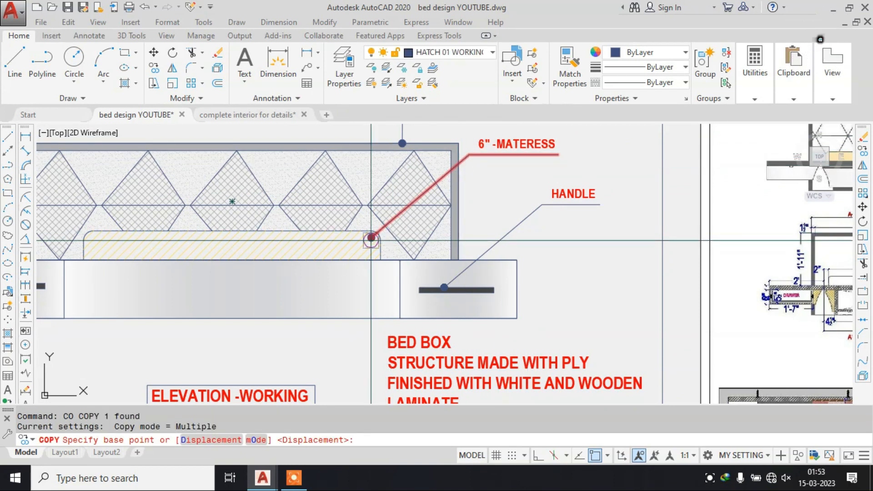
click(371, 237)
click(331, 315)
key(Escape)
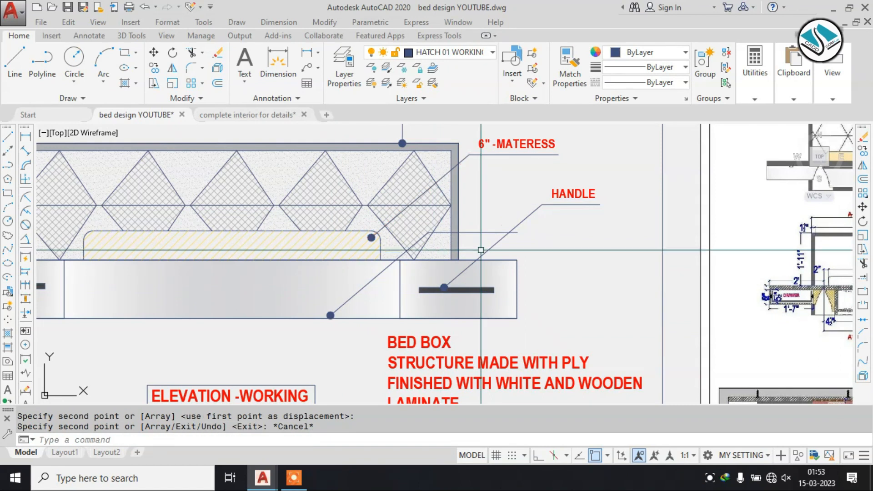
Stretch the copied leader so its horizontal part runs beneath the BED BOX note and ends just past the text.
click(482, 233)
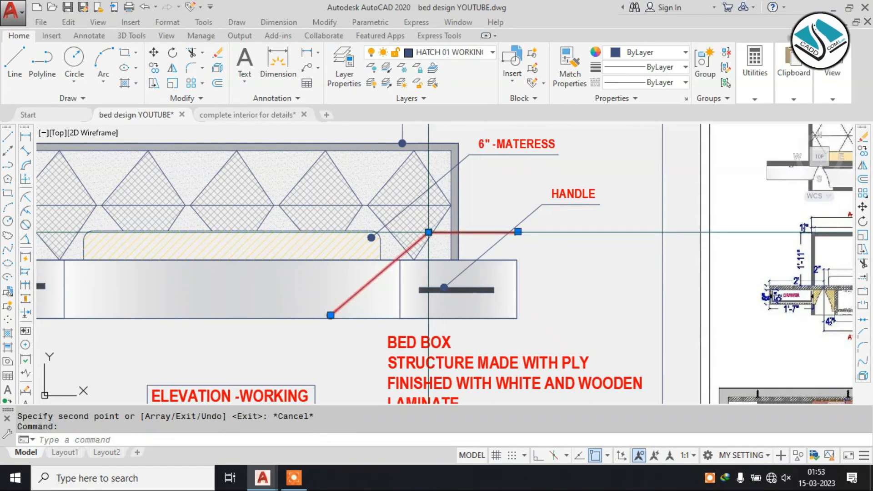
click(429, 232)
scroll(381, 370, up, 2)
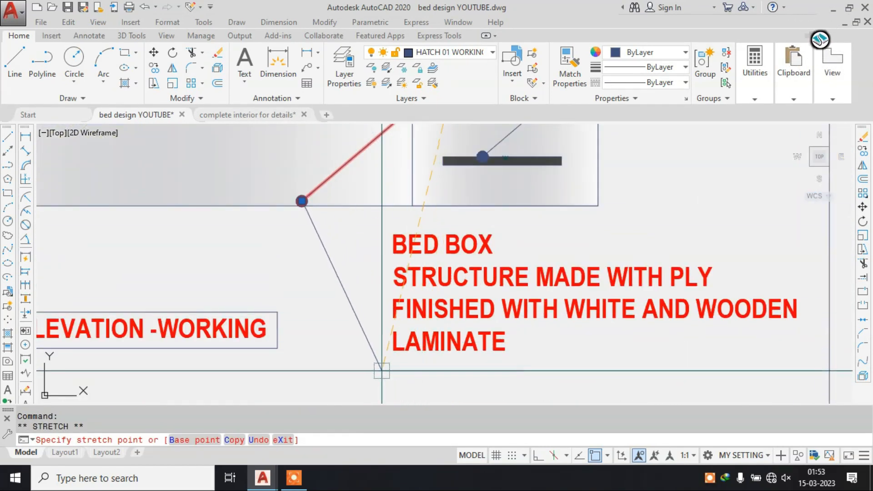
click(381, 371)
scroll(384, 283, down, 2)
scroll(459, 339, up, 2)
scroll(486, 342, up, 5)
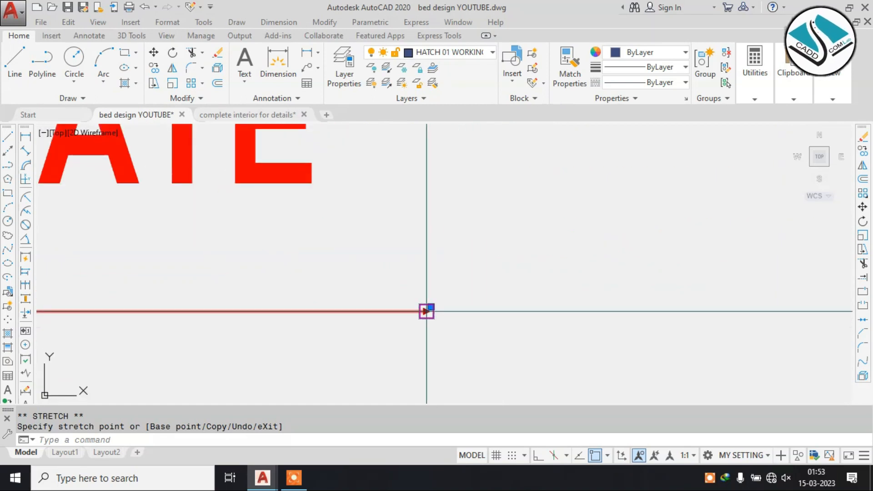
scroll(416, 309, down, 5)
scroll(522, 287, down, 4)
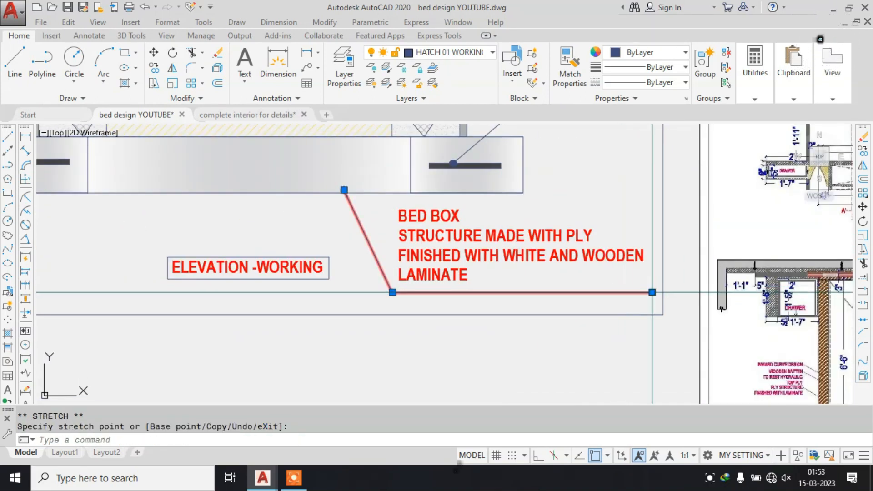
key(Escape)
Move the complete framed working elevation, including its annotations, to directly above the framed section drawing.
scroll(640, 220, down, 5)
scroll(640, 218, up, 3)
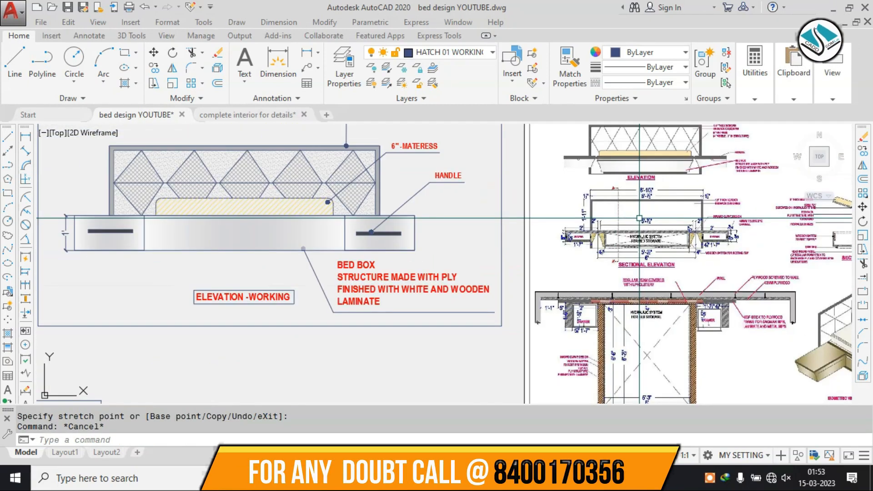
scroll(640, 236, up, 5)
scroll(553, 236, down, 5)
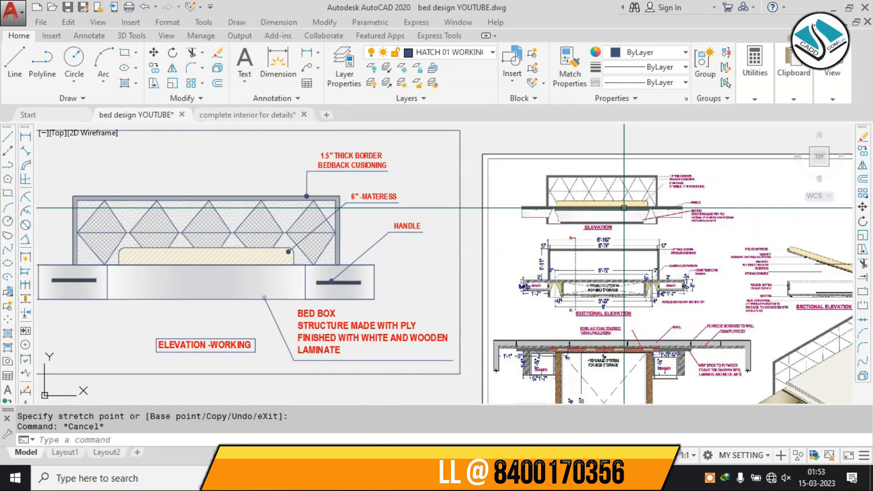
scroll(553, 236, down, 4)
click(512, 185)
click(320, 298)
text(m)
key(space)
click(390, 280)
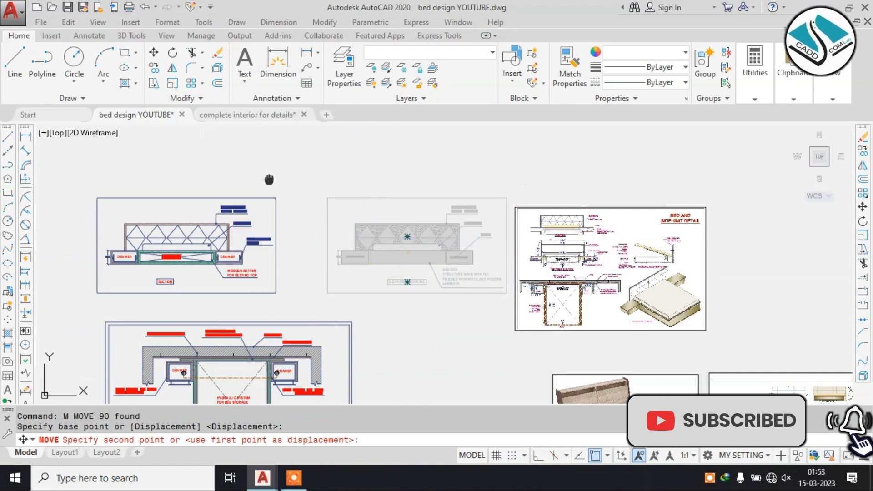
middle_drag(222, 143, 354, 200)
click(300, 210)
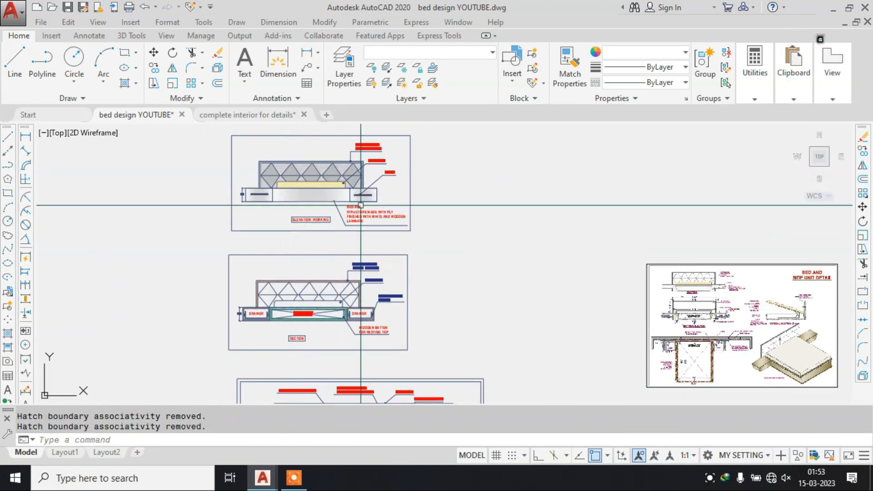
scroll(359, 206, down, 2)
key(Escape)
Compare the drawn section with the sectional elevation and section A-A' on the reference sheet.
scroll(337, 344, down, 1)
scroll(356, 322, up, 3)
scroll(350, 309, down, 3)
scroll(356, 223, up, 3)
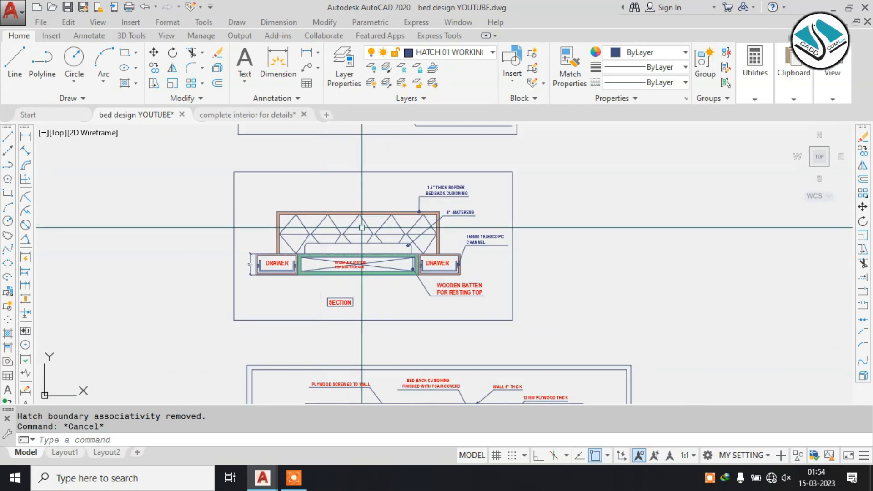
scroll(363, 227, up, 2)
scroll(363, 227, down, 4)
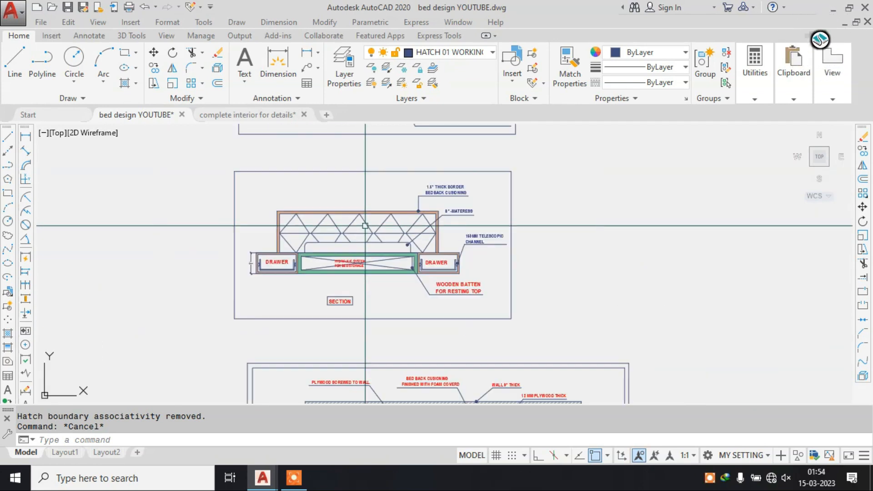
middle_drag(468, 259, 252, 302)
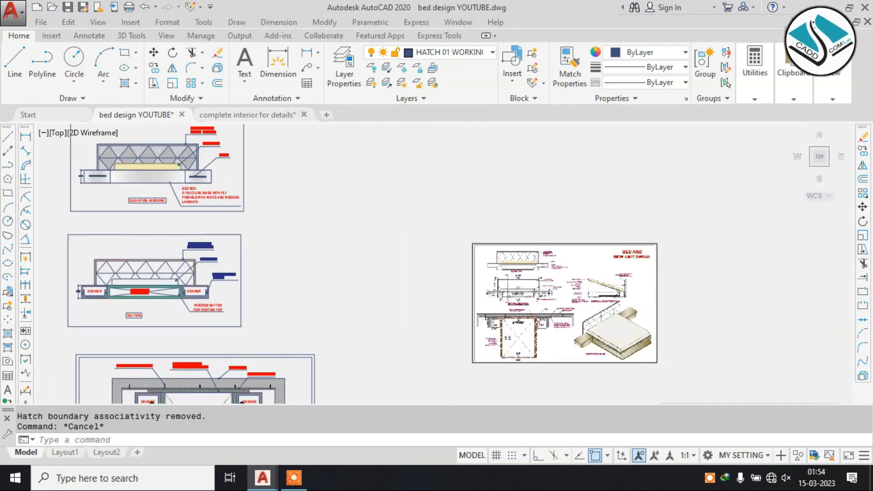
scroll(588, 294, up, 6)
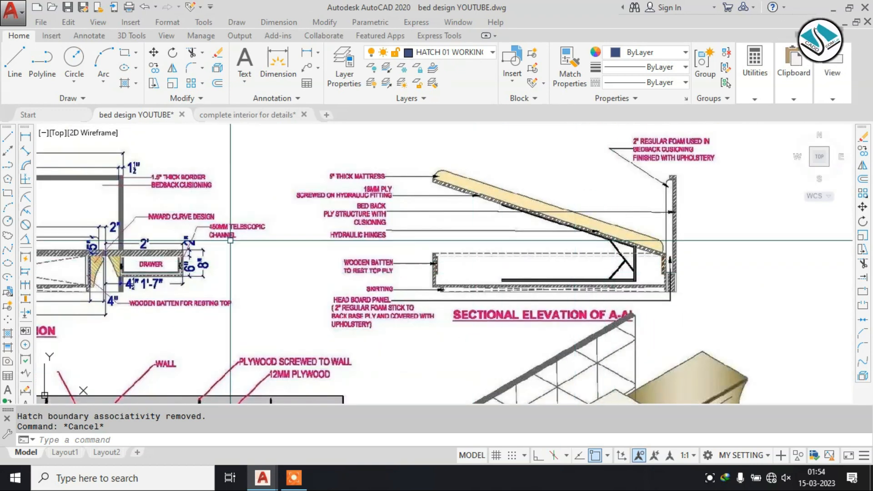
middle_drag(270, 242, 526, 227)
middle_drag(292, 261, 476, 248)
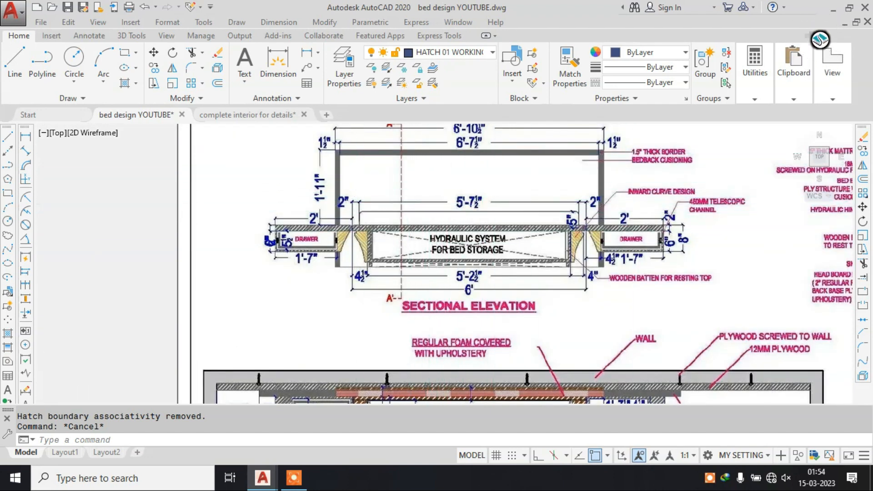
scroll(635, 230, down, 5)
scroll(380, 311, up, 9)
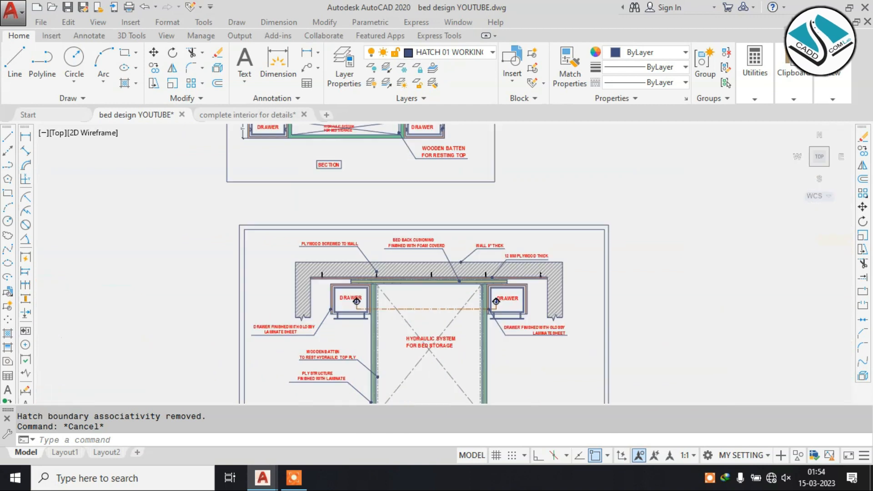
click(384, 310)
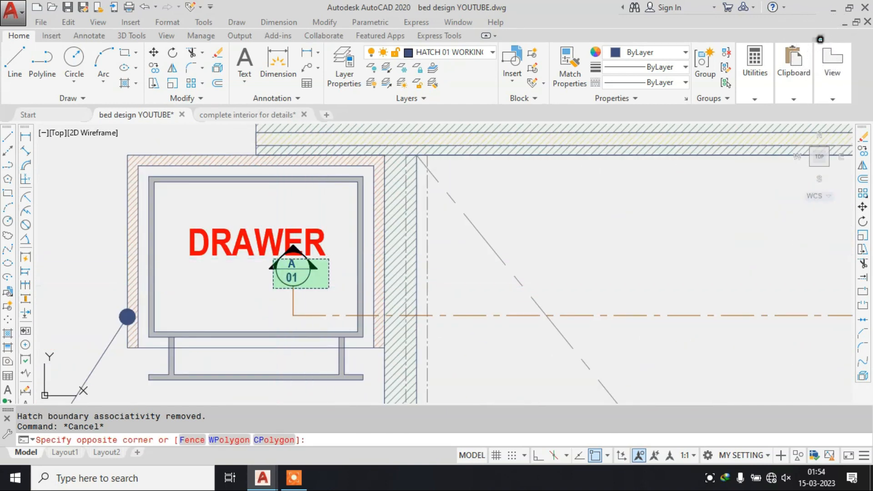
click(273, 287)
scroll(269, 273, down, 3)
scroll(659, 272, up, 4)
scroll(567, 262, up, 4)
click(564, 211)
click(548, 241)
scroll(548, 241, down, 2)
scroll(567, 294, up, 2)
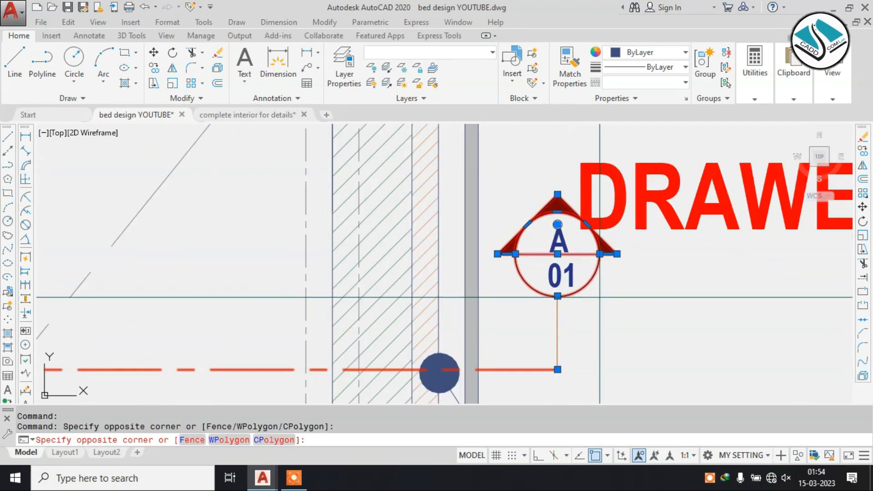
scroll(523, 259, down, 5)
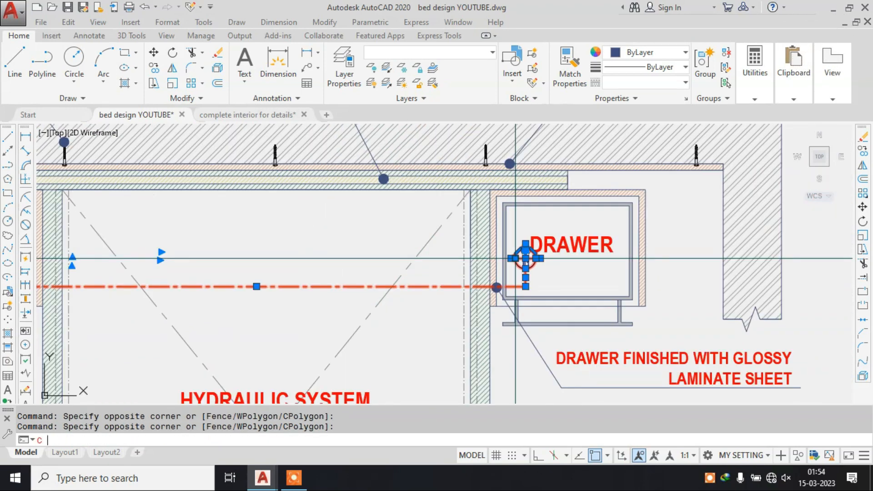
key(Return)
key(Escape)
Copy the section line with both A/01 markers from the bed plan to the empty area beside the section drawing.
scroll(522, 254, up, 6)
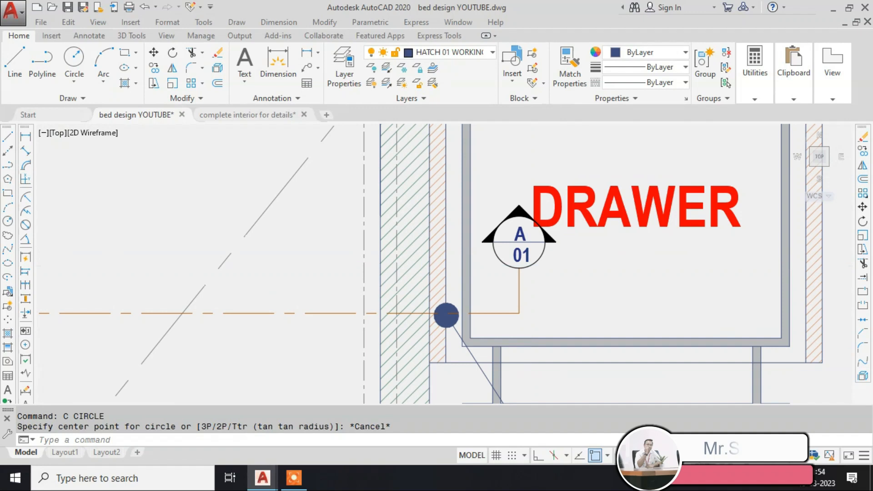
click(621, 230)
click(495, 300)
scroll(623, 236, down, 4)
click(449, 268)
click(411, 290)
scroll(633, 238, down, 2)
middle_drag(145, 253, 473, 267)
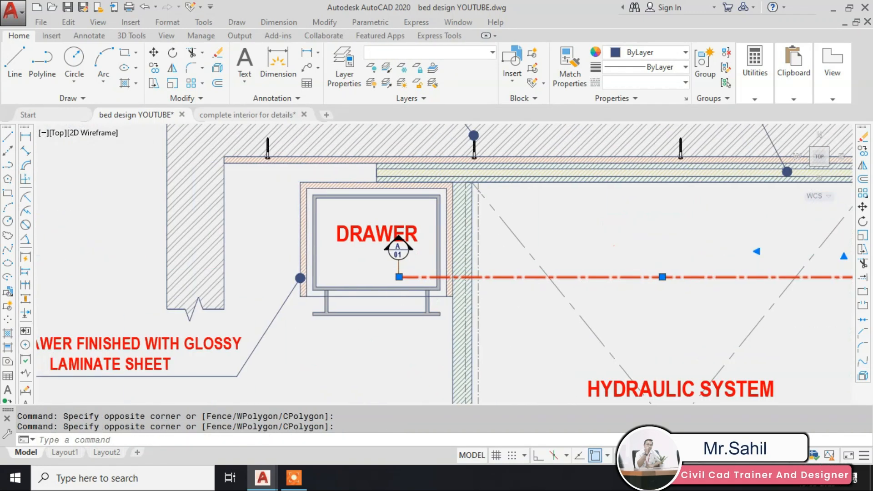
scroll(431, 268, up, 6)
click(357, 223)
click(244, 280)
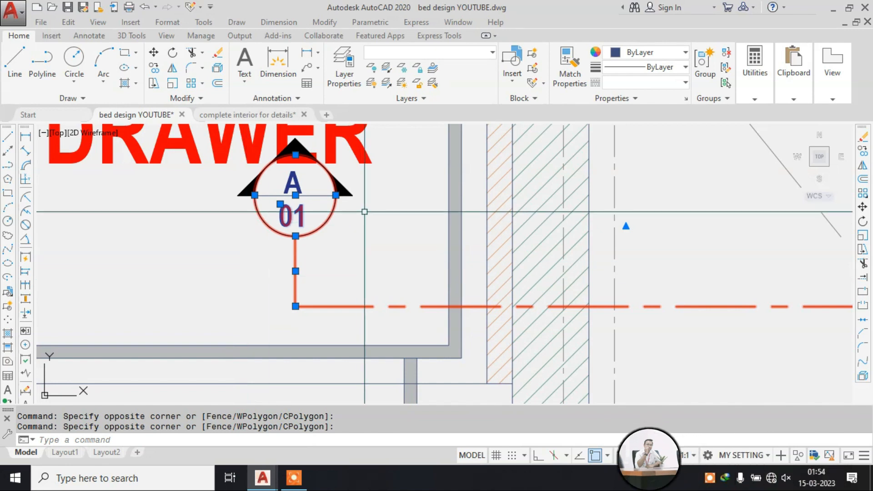
click(364, 182)
click(290, 221)
scroll(267, 221, down, 2)
middle_drag(668, 228, 265, 271)
middle_drag(660, 268, 216, 277)
scroll(801, 251, up, 4)
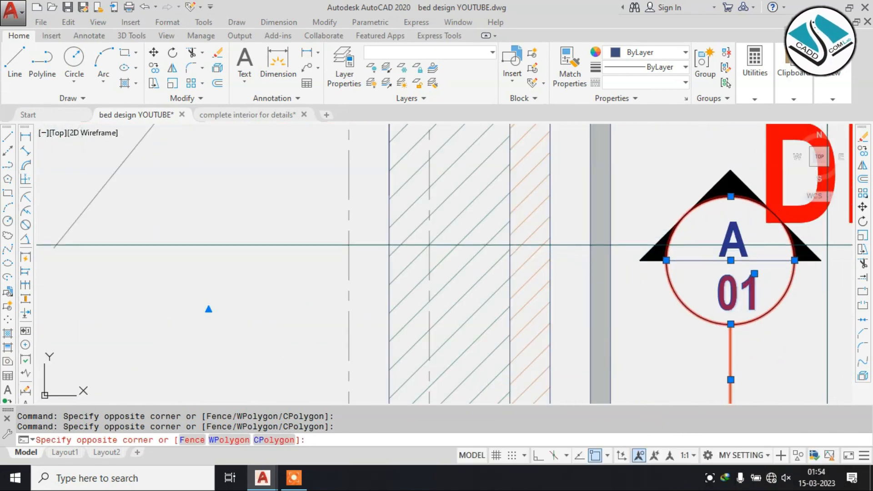
click(827, 245)
click(758, 288)
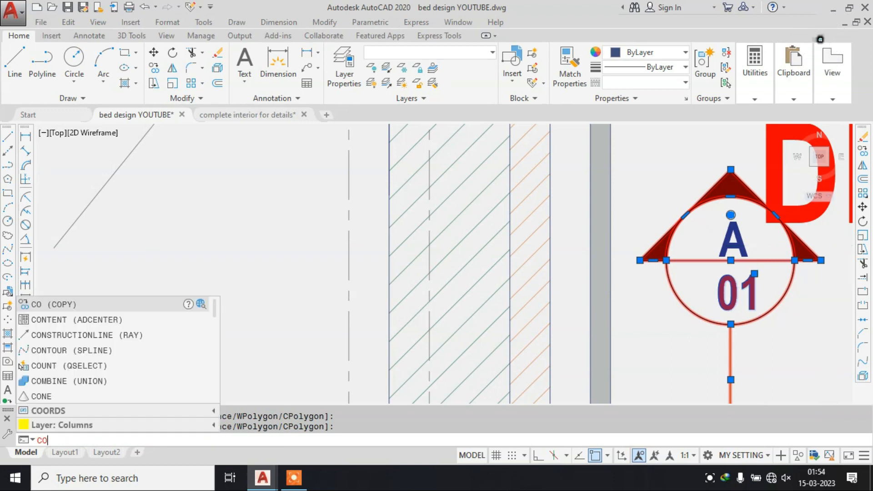
key(Return)
scroll(576, 278, down, 6)
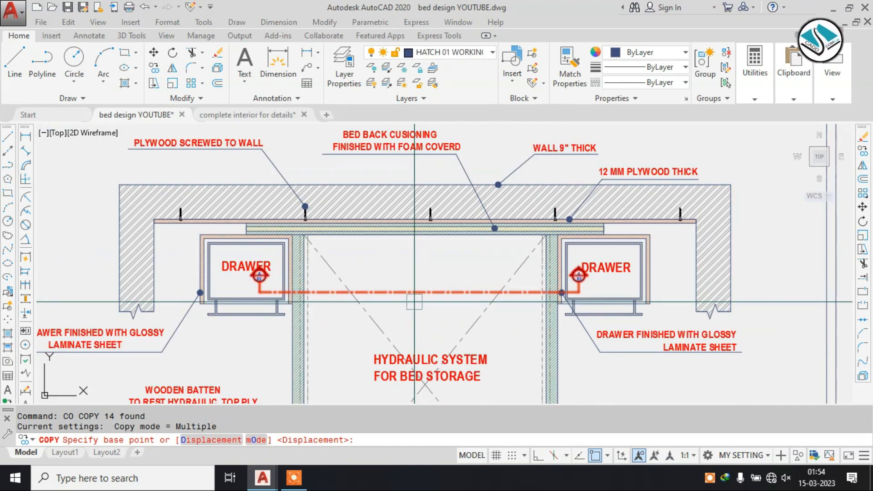
click(577, 276)
scroll(433, 257, down, 6)
middle_drag(379, 151, 472, 283)
scroll(346, 260, up, 2)
click(316, 263)
key(Escape)
Rotate the copied section line together with its two A/01 markers about a point on the line.
click(406, 217)
click(261, 265)
text(RO)
key(Return)
click(335, 264)
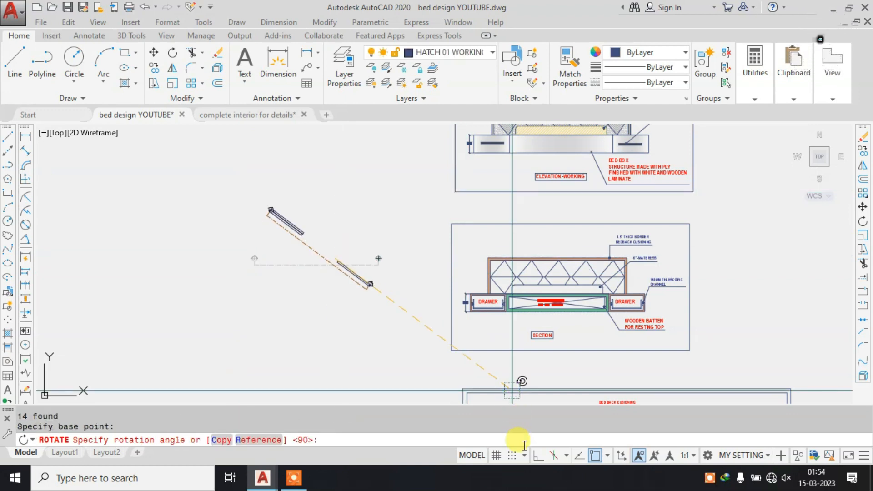
Rotate the section line marker to vertical with Ortho on and move it so the line passes through the section drawing's bed.
click(536, 461)
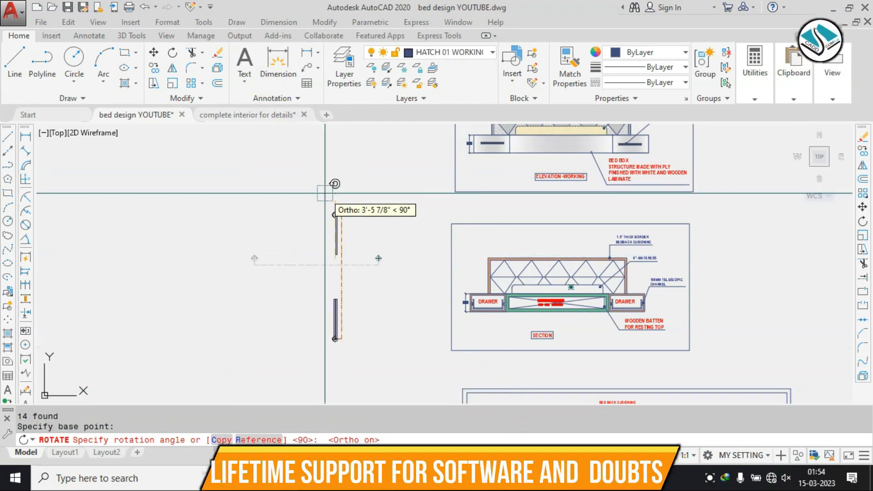
click(360, 234)
click(363, 189)
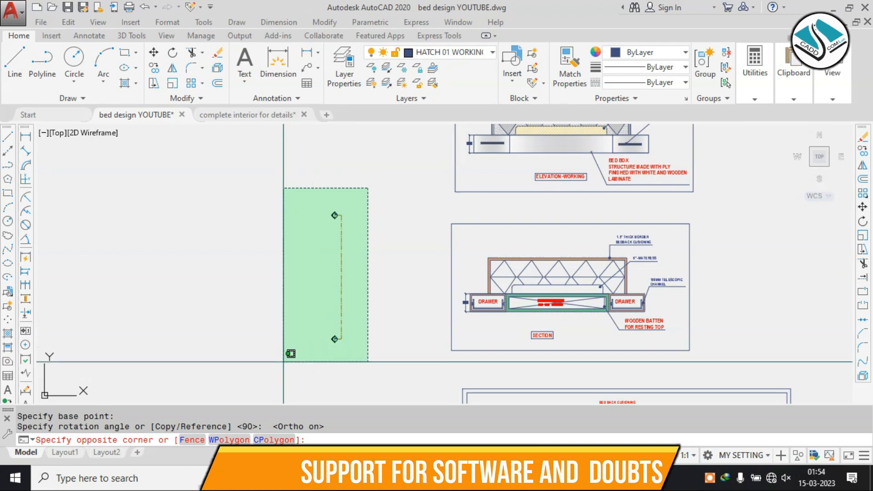
click(297, 334)
text(m)
key(Return)
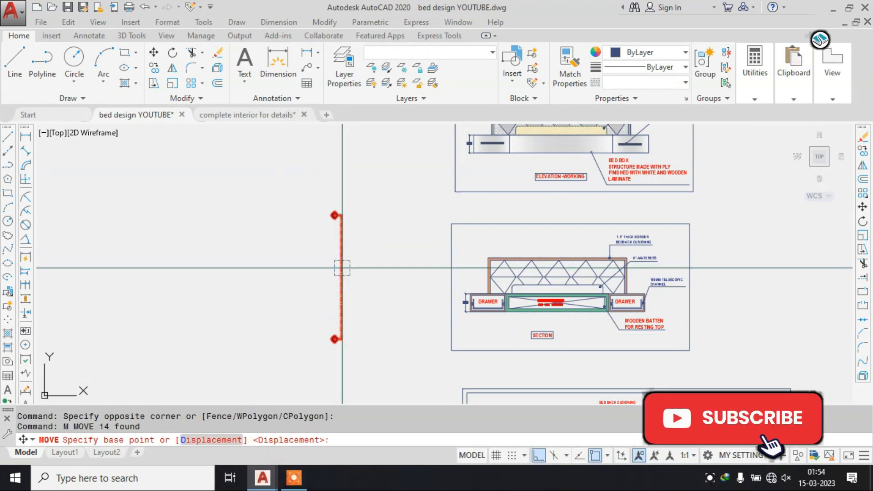
click(351, 258)
scroll(547, 297, up, 3)
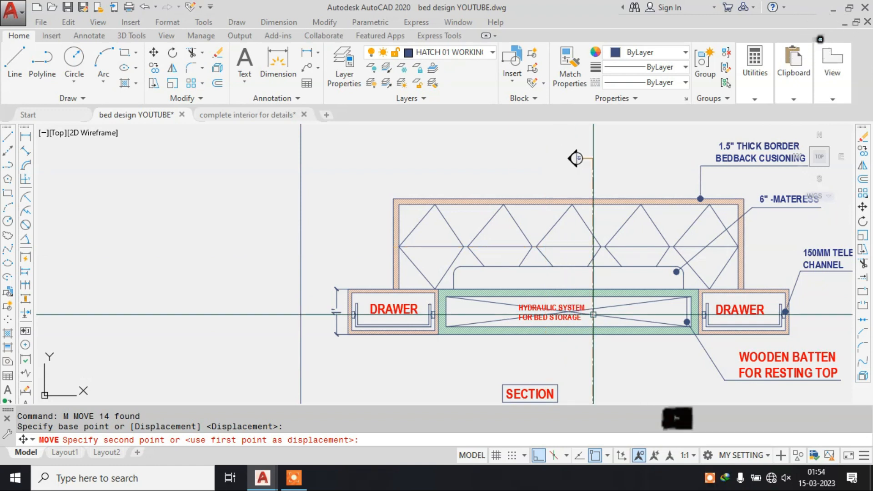
scroll(403, 252, down, 2)
key(Escape)
Check the reference sheet's sectional elevation and erase the callouts above the wall in the spare copy of the bed plan.
scroll(496, 253, down, 2)
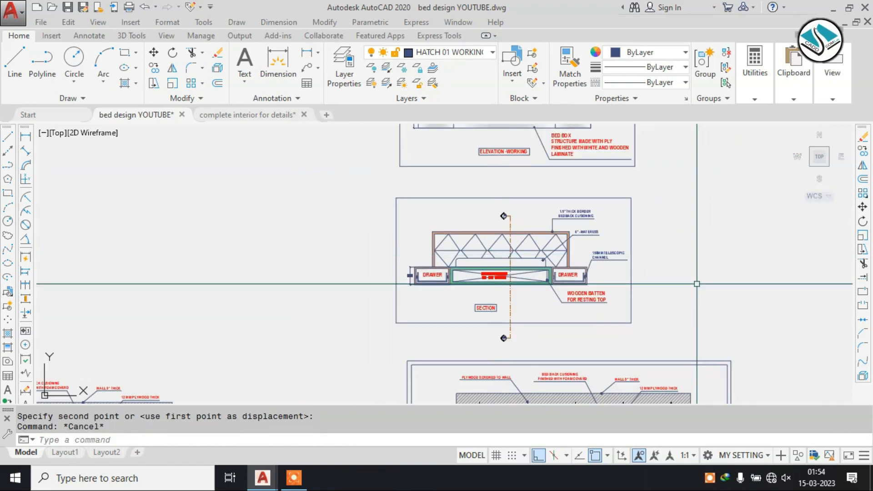
scroll(432, 254, down, 2)
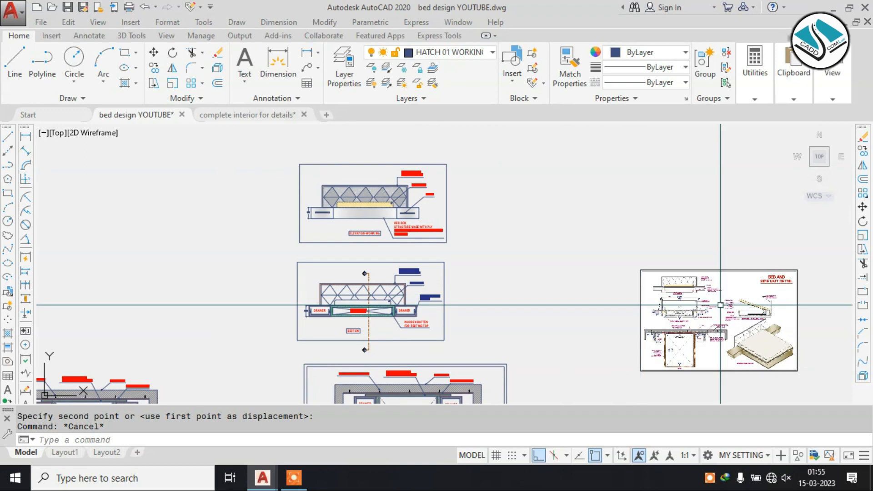
scroll(774, 318, up, 10)
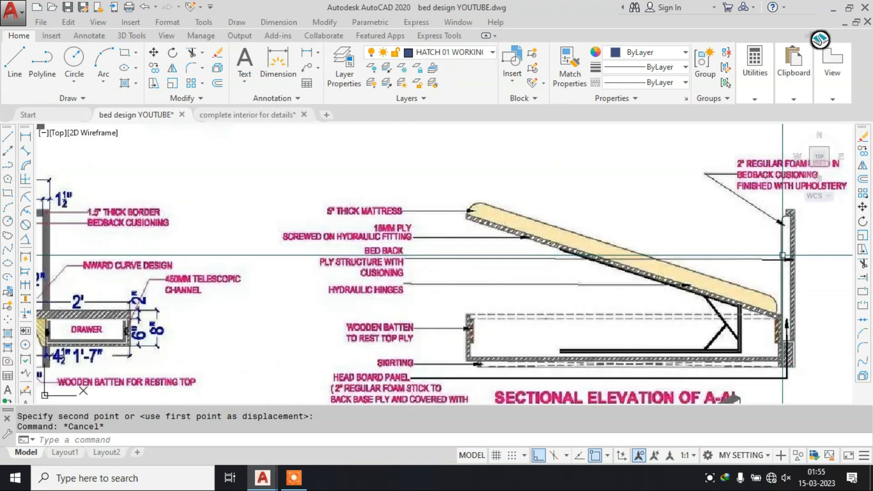
scroll(660, 220, down, 3)
scroll(604, 137, down, 6)
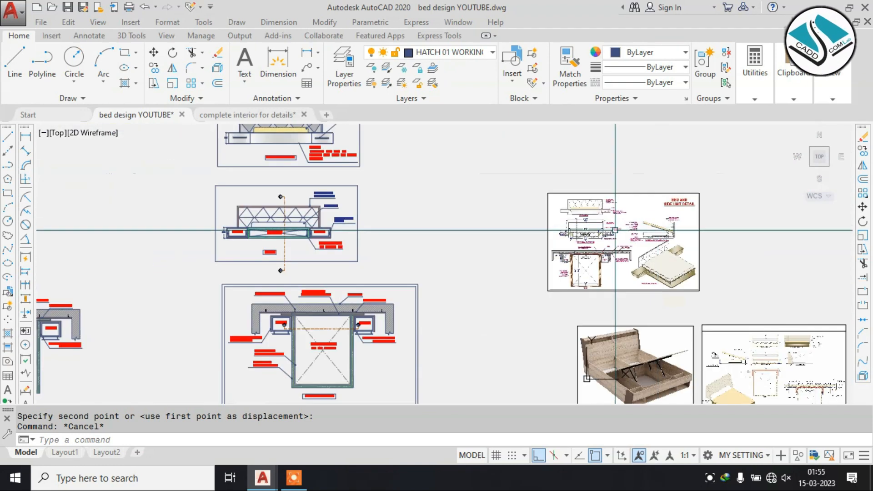
scroll(554, 266, up, 6)
scroll(554, 265, up, 4)
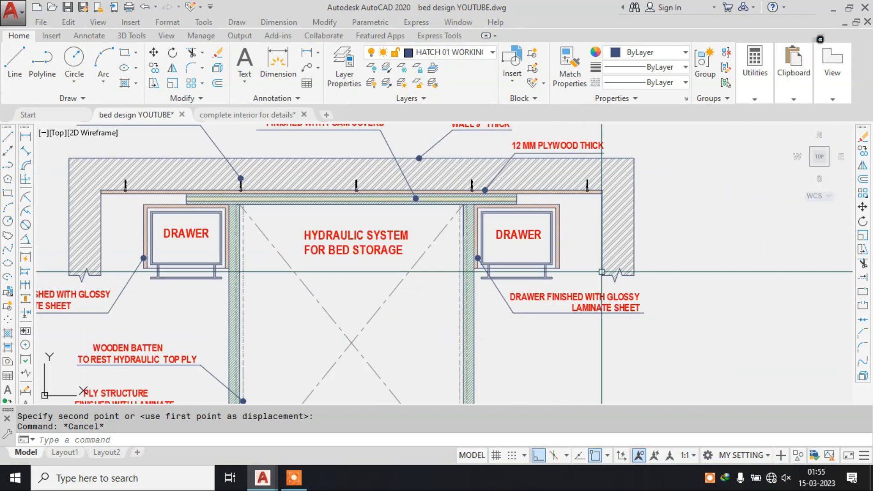
click(746, 211)
click(165, 249)
text(e)
key(Return)
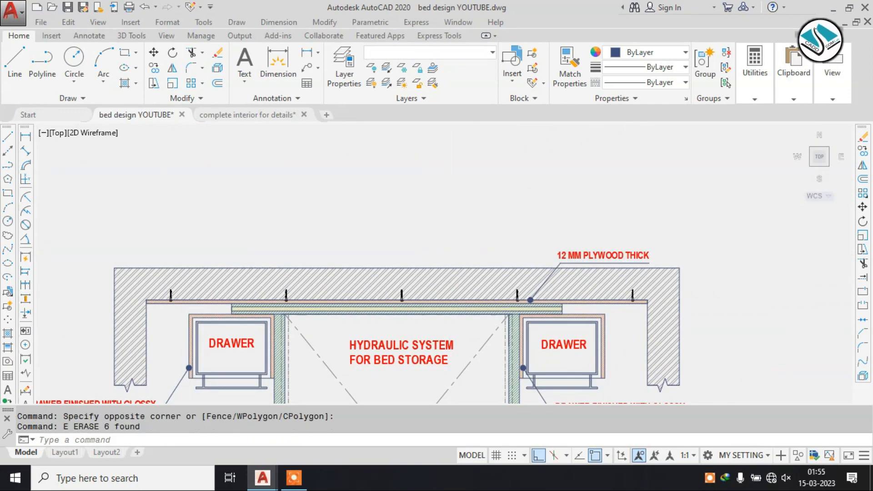
Erase the remaining "12 MM PLYWOOD THICK" note and its leader above the plan copy's wall.
middle_drag(608, 261, 547, 235)
text(e)
key(Return)
scroll(526, 237, up, 4)
click(572, 189)
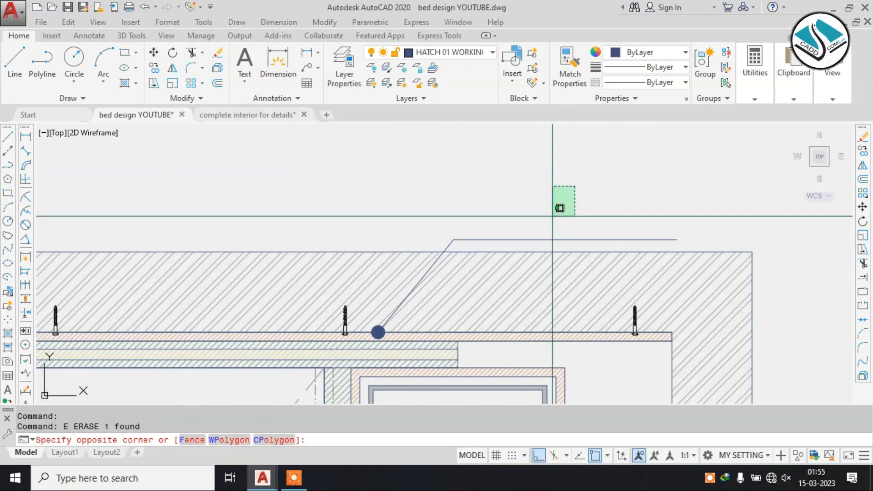
click(530, 244)
scroll(504, 174, down, 4)
text(e)
key(Return)
Erase the glossy laminate drawer note and its leader beside the plan copy's right-hand drawer.
middle_drag(527, 352, 518, 285)
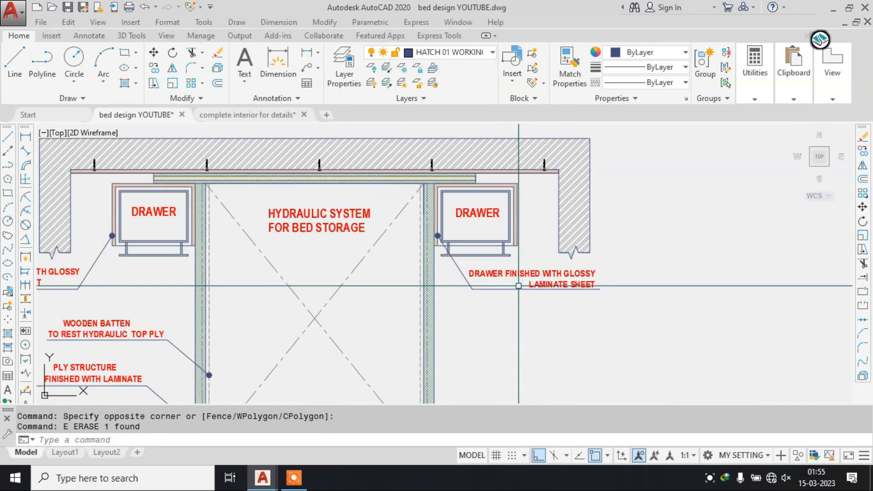
click(536, 259)
click(520, 317)
text(e)
key(Return)
Erase the drawer finish, wooden batten and ply structure notes with their leaders on the plan copy's left side.
scroll(528, 269, down, 2)
middle_drag(209, 273, 439, 203)
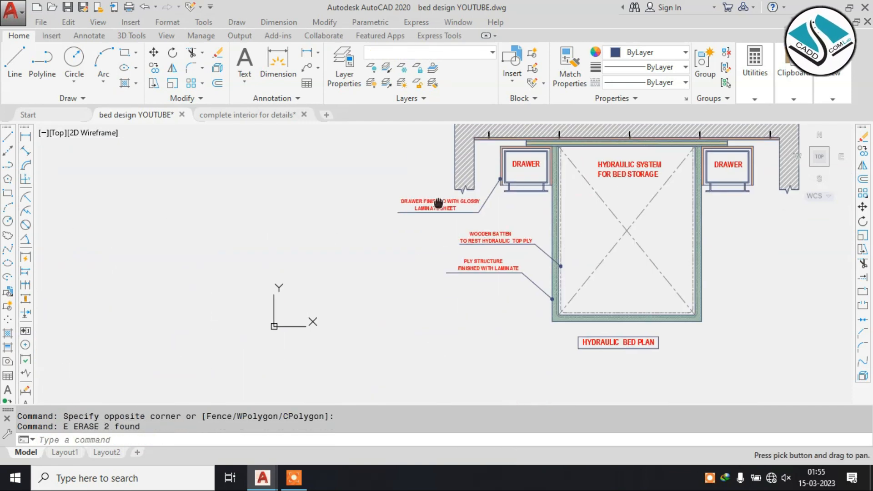
scroll(393, 219, up, 2)
click(536, 125)
click(400, 361)
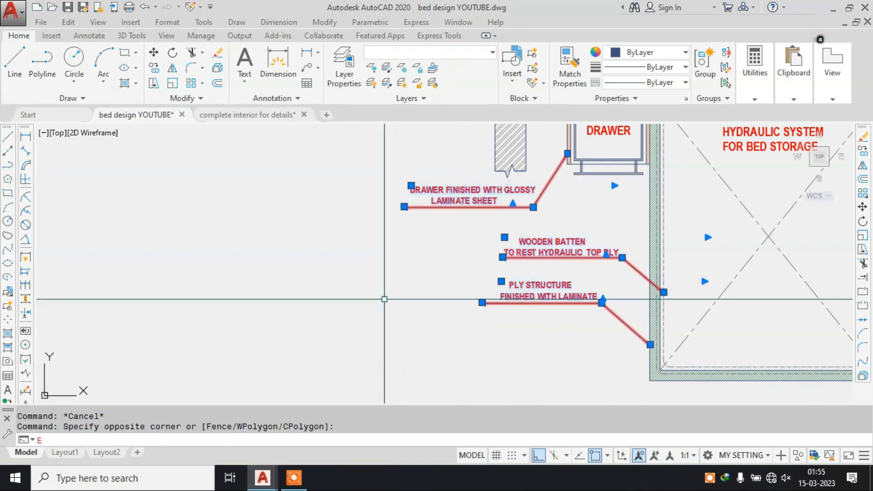
scroll(406, 246, down, 3)
text(e)
Erase the "HYDRAULIC BED PLAN" title and its frame below the plan copy.
middle_drag(650, 310, 548, 208)
scroll(598, 258, up, 4)
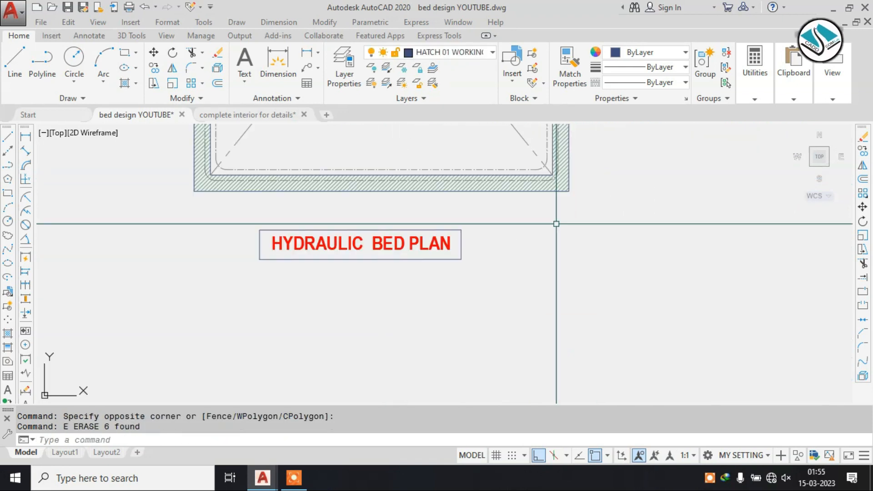
drag(493, 223, 267, 321)
text(e)
key(Return)
scroll(522, 270, down, 4)
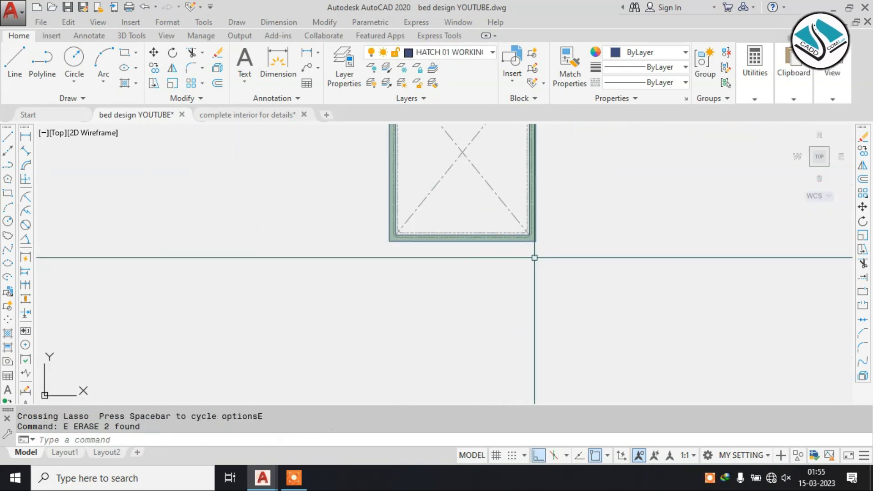
middle_drag(570, 245, 569, 292)
scroll(570, 292, down, 2)
key(Escape)
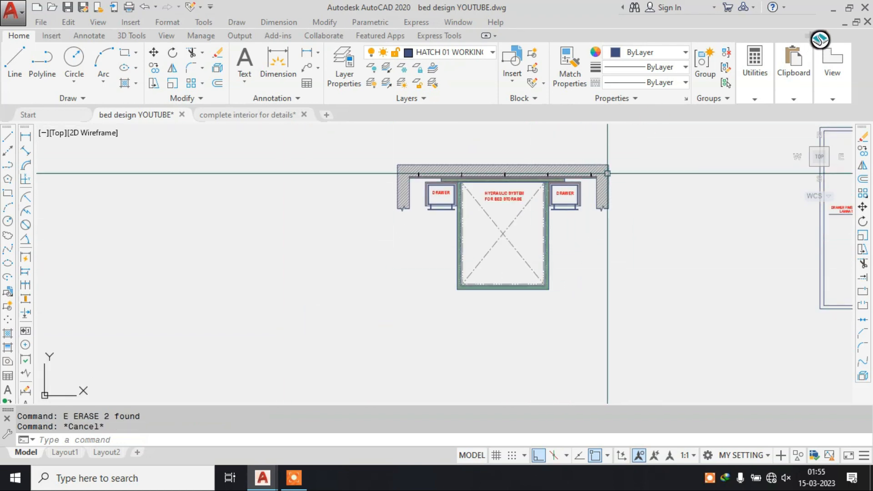
scroll(624, 154, up, 2)
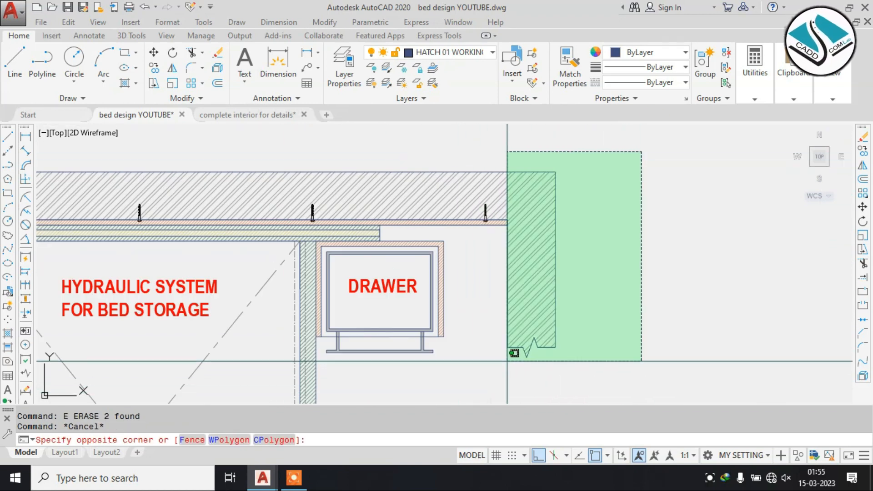
key(Escape)
scroll(505, 181, down, 6)
Rotate the whole cleaned bed plan copy 90 degrees counterclockwise so its headboard wall stands vertically on the left.
click(585, 142)
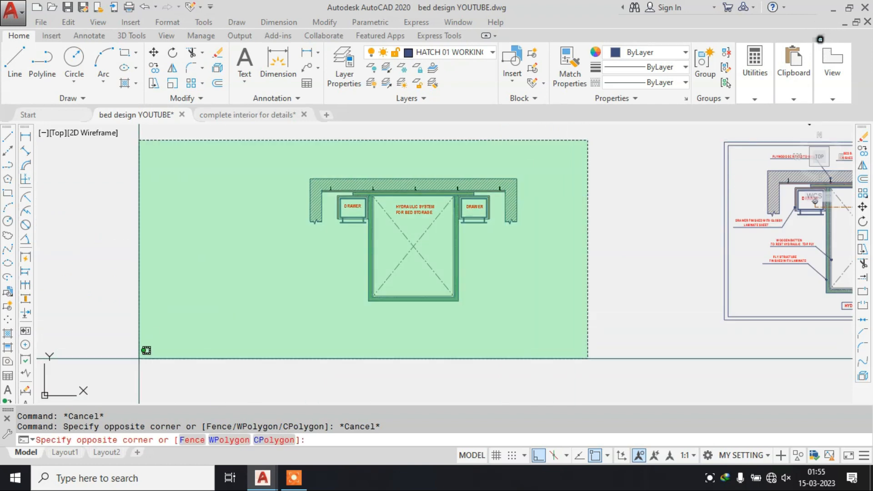
click(139, 362)
text(RPo)
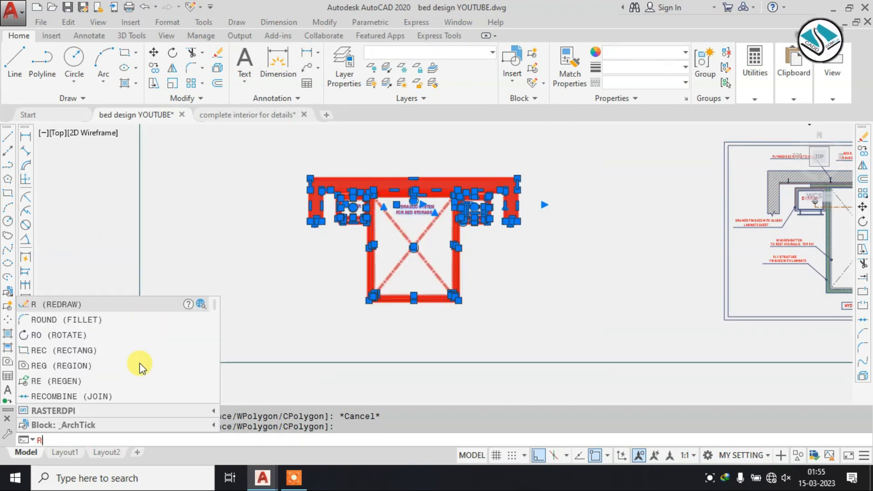
key(Return)
click(342, 344)
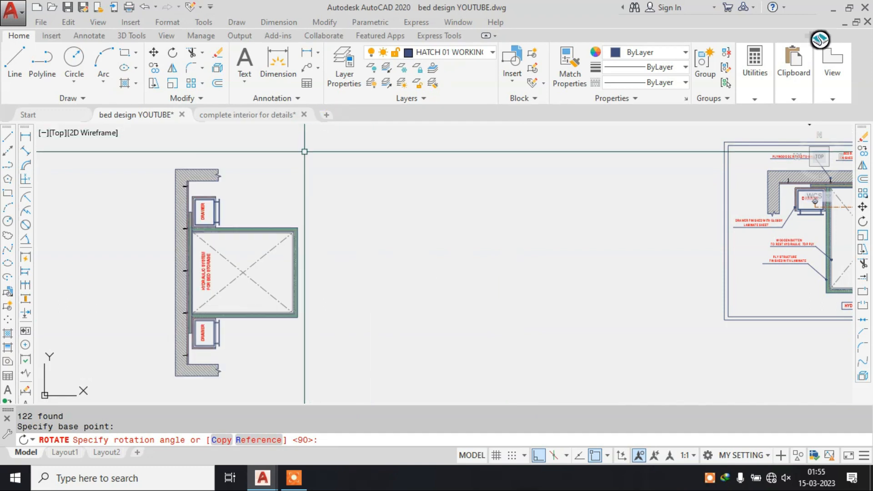
key(Escape)
Erase the lower return wall of the rotated plan together with the wall hatch and break line.
middle_drag(199, 241, 364, 159)
scroll(394, 299, up, 6)
click(465, 221)
key(Escape)
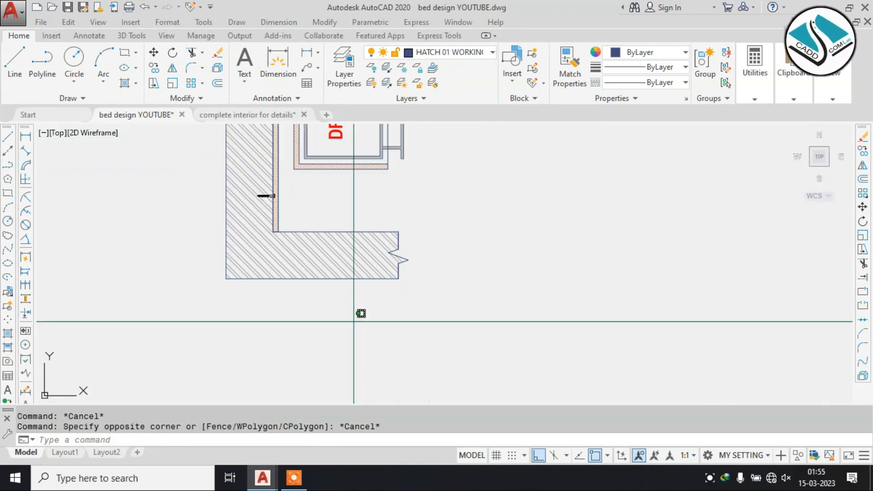
click(445, 202)
click(349, 295)
text(E)
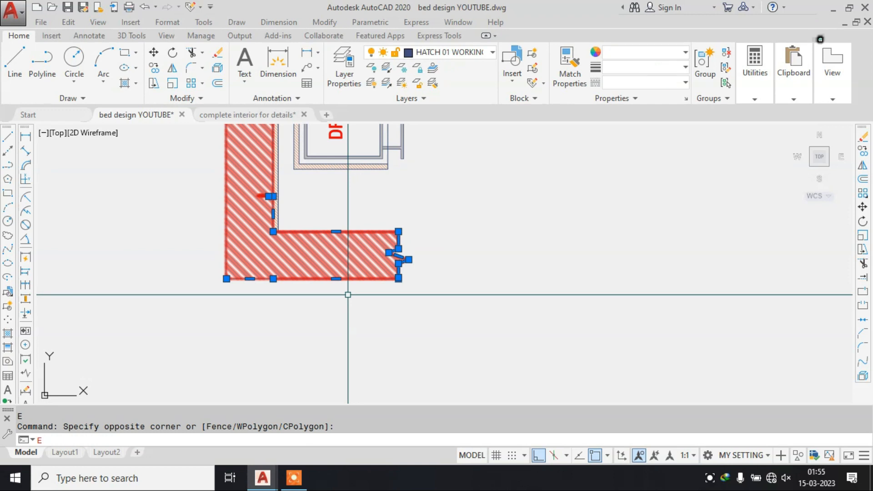
key(Return)
Erase the wall's outer vertical line and the lowest screw at the back of the plywood panel.
scroll(273, 205, up, 3)
click(371, 253)
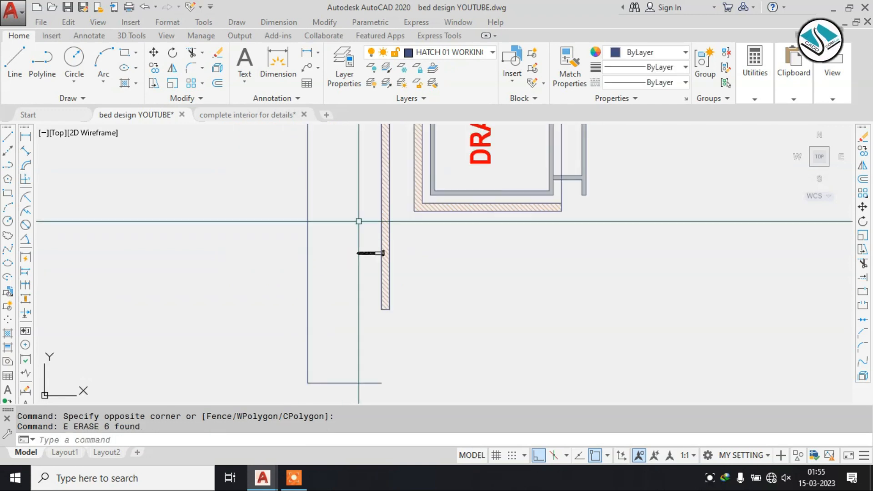
click(208, 342)
text(E)
key(Return)
Erase the leftover short horizontal wall line below the plywood panel.
middle_drag(368, 336, 380, 220)
mouse_move(465, 240)
mouse_down()
mouse_move(411, 275)
mouse_move(262, 327)
mouse_up()
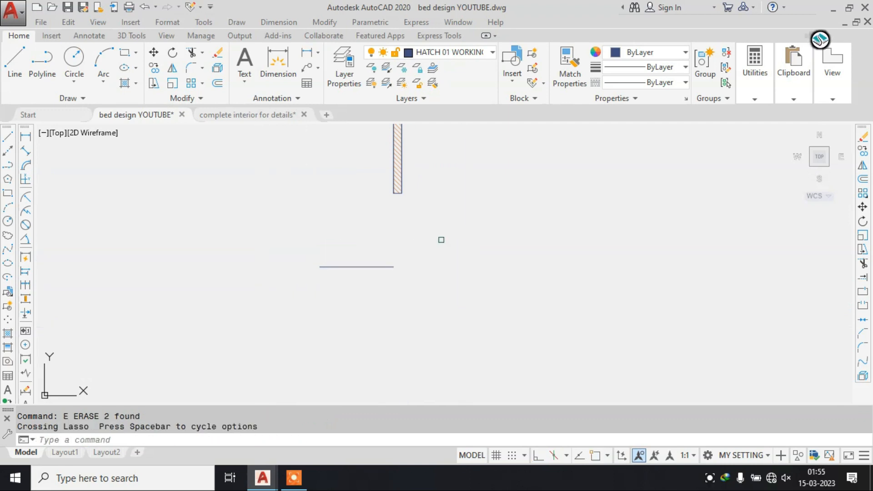
key(Escape)
text(E)
key(Return)
click(415, 236)
click(295, 301)
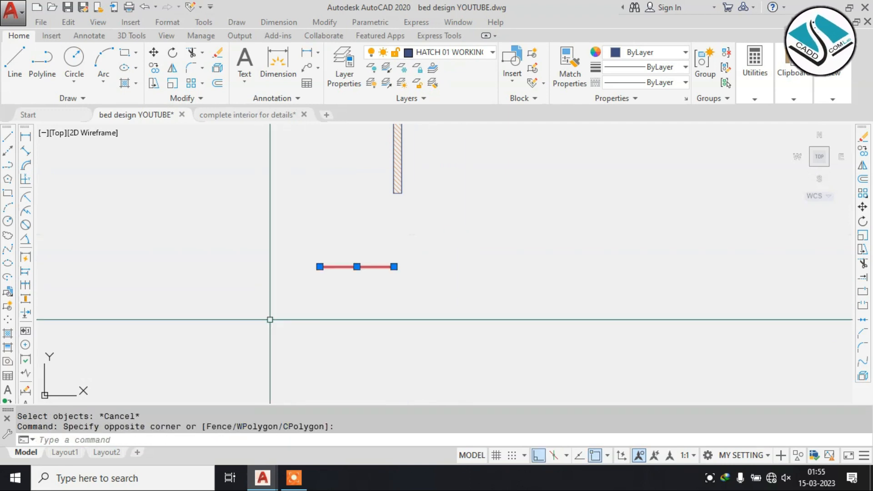
scroll(463, 276, down, 2)
text(E)
key(Return)
Erase the screw near the lower drawer and the upper return wall's inner line and break line.
scroll(464, 240, up, 8)
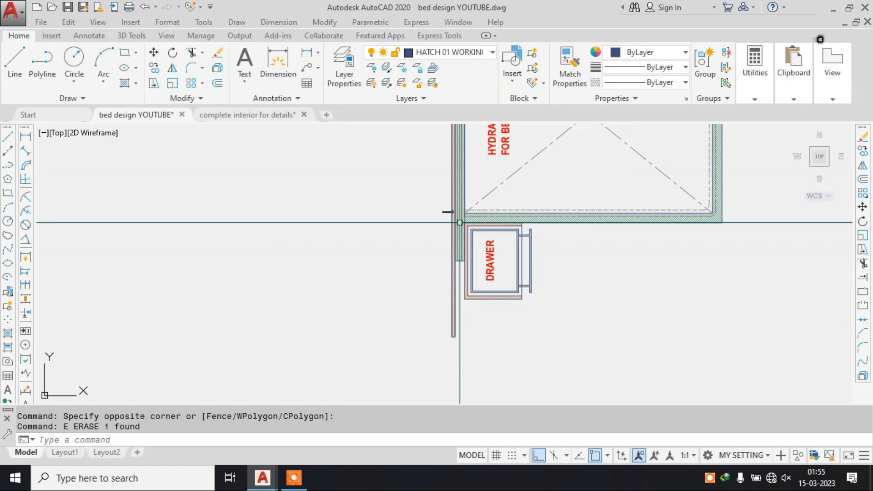
scroll(501, 295, down, 8)
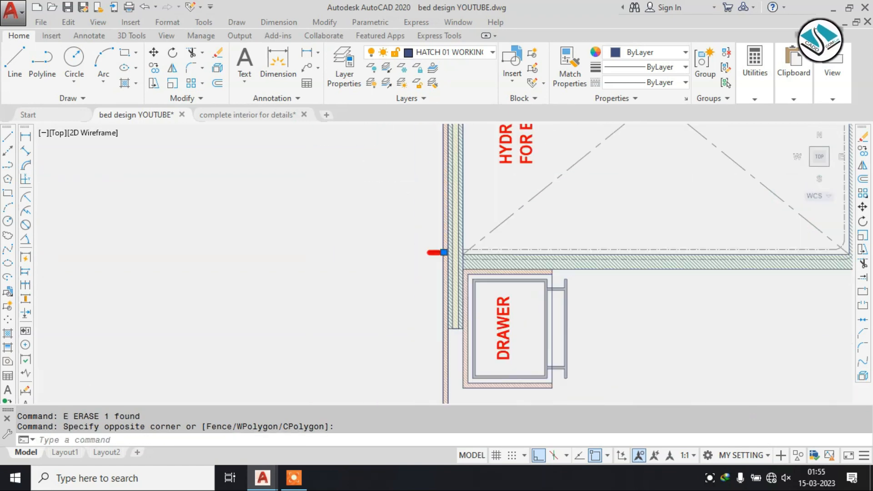
scroll(464, 152, up, 4)
click(594, 163)
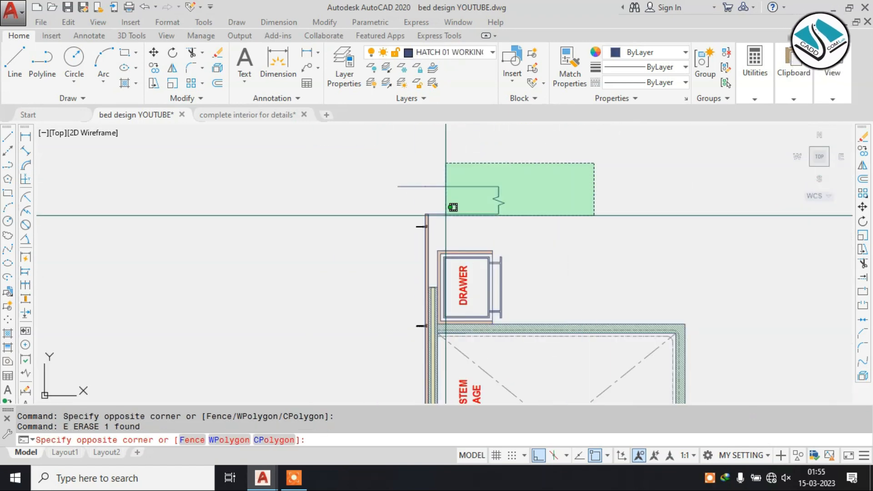
click(452, 211)
key(Delete)
Erase the leftover short horizontal wall line above the plywood panel.
click(439, 144)
click(380, 167)
text(e)
key(space)
key(Escape)
drag(411, 160, 371, 204)
text(e)
key(space)
drag(412, 173, 423, 164)
click(440, 162)
click(374, 200)
text(e)
key(space)
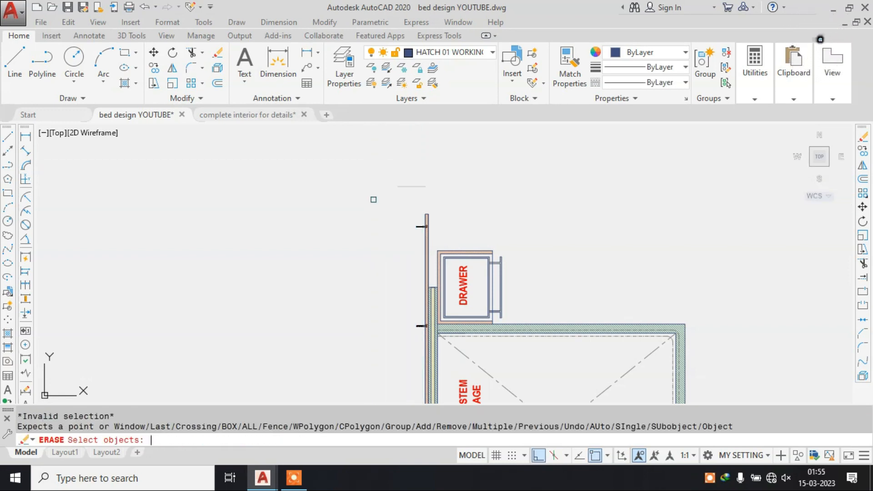
Erase the three remaining screws along the back of the plywood panel.
middle_drag(426, 218, 428, 137)
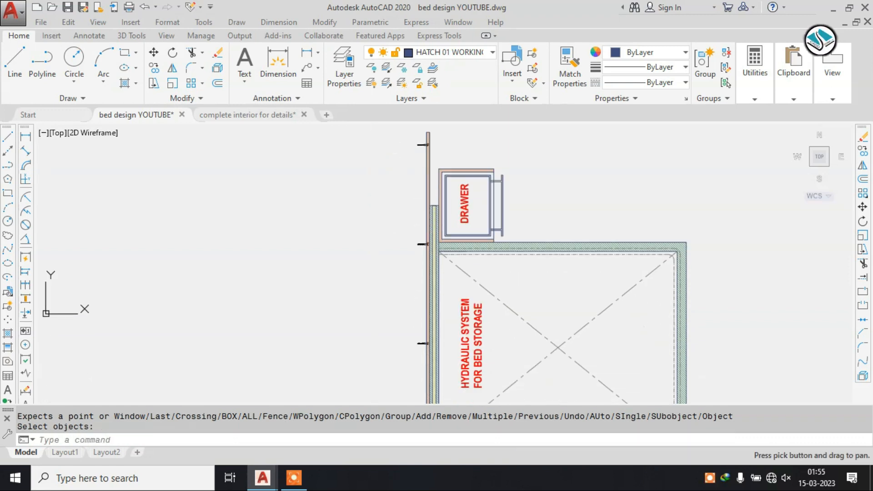
click(406, 137)
click(423, 379)
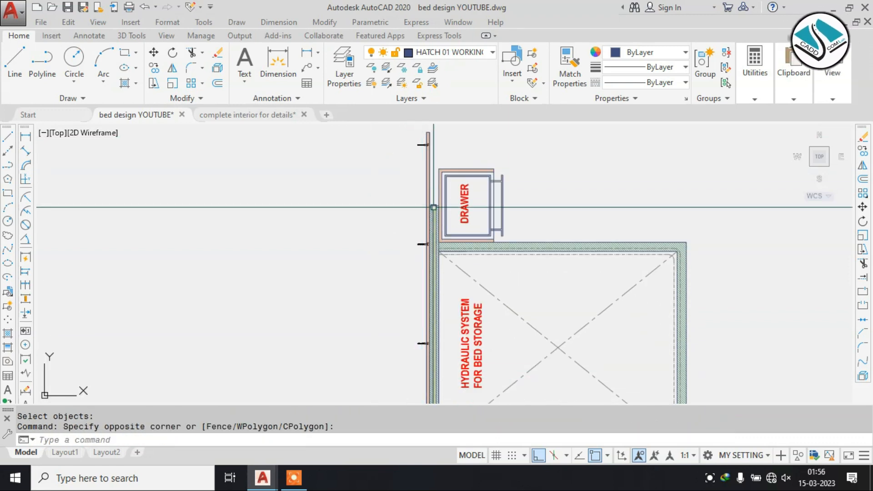
click(421, 127)
click(384, 376)
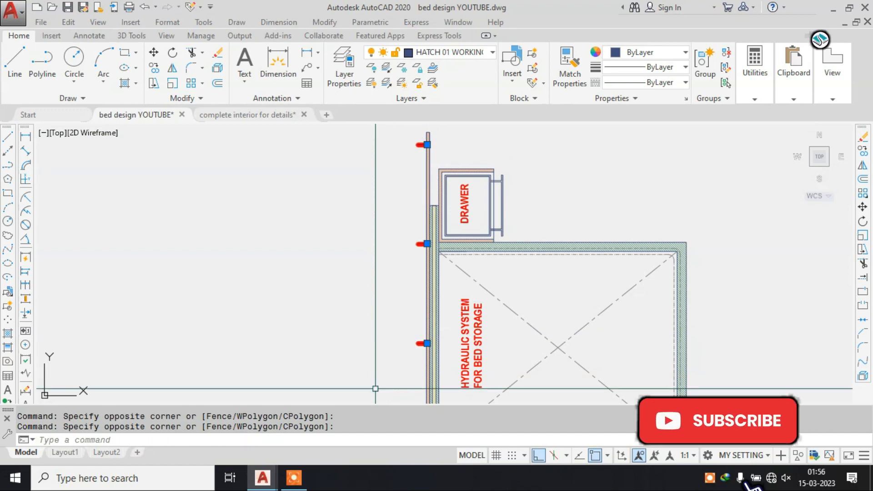
text(e)
key(Return)
scroll(404, 202, down, 4)
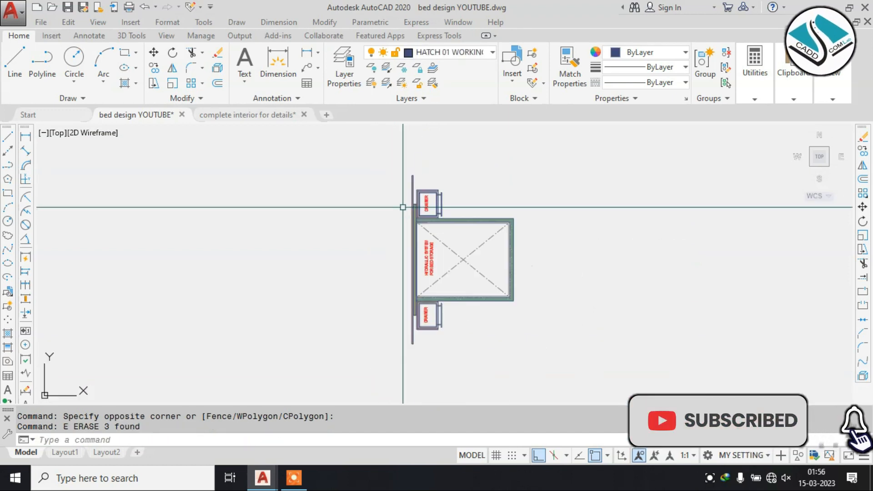
scroll(434, 318, up, 4)
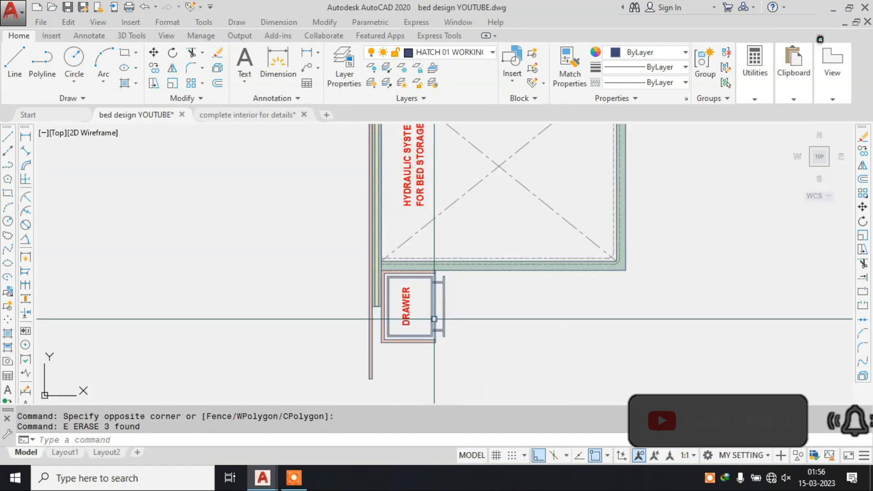
Move the bed and side unit detail reference image beside the rotated bed plan copy, with ortho off.
scroll(454, 291, down, 8)
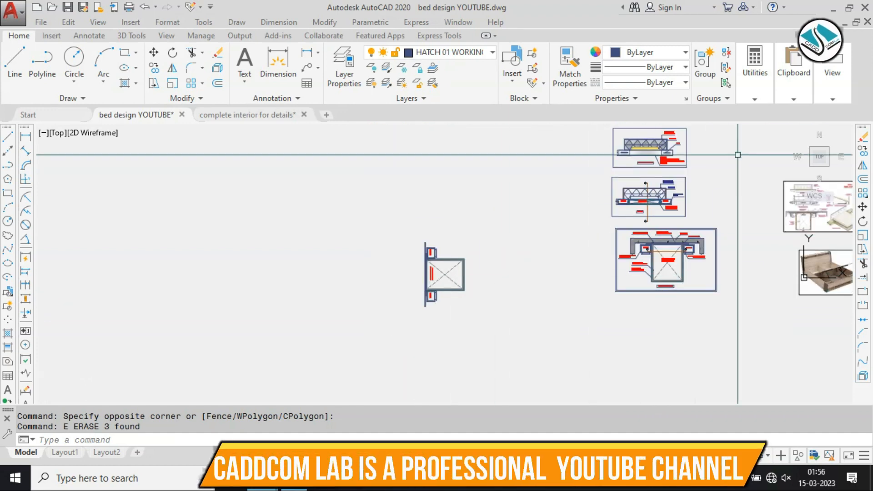
middle_drag(772, 184, 622, 193)
scroll(641, 198, up, 2)
click(712, 153)
click(626, 198)
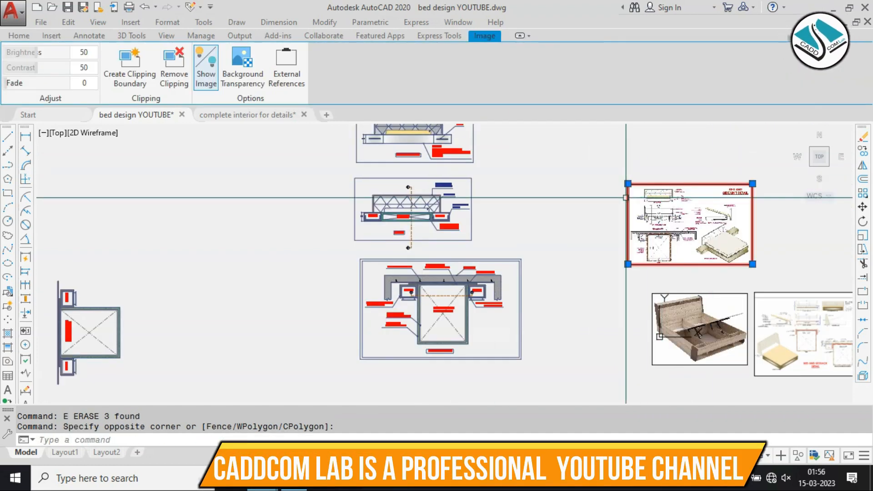
text(m)
key(space)
click(700, 217)
middle_drag(102, 336, 492, 300)
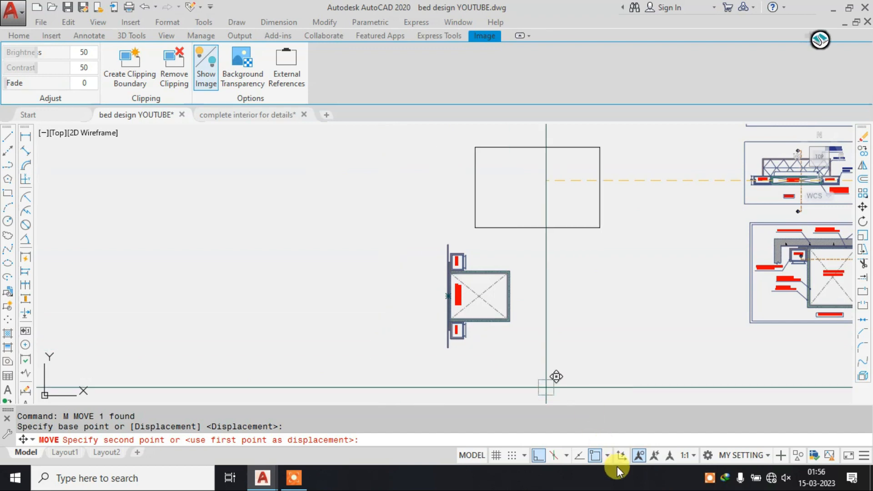
click(540, 456)
key(Escape)
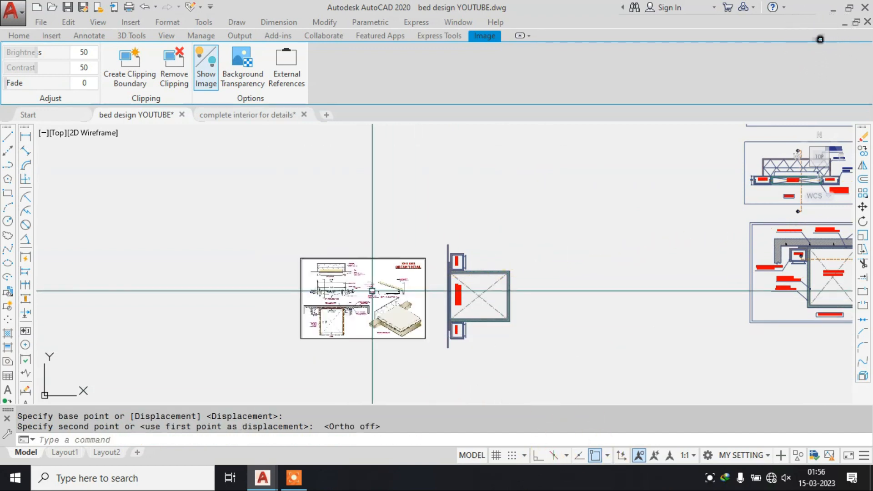
Draw a vertical construction line through the outer foot edge of the rotated bed plan.
scroll(378, 307, up, 4)
scroll(378, 307, up, 5)
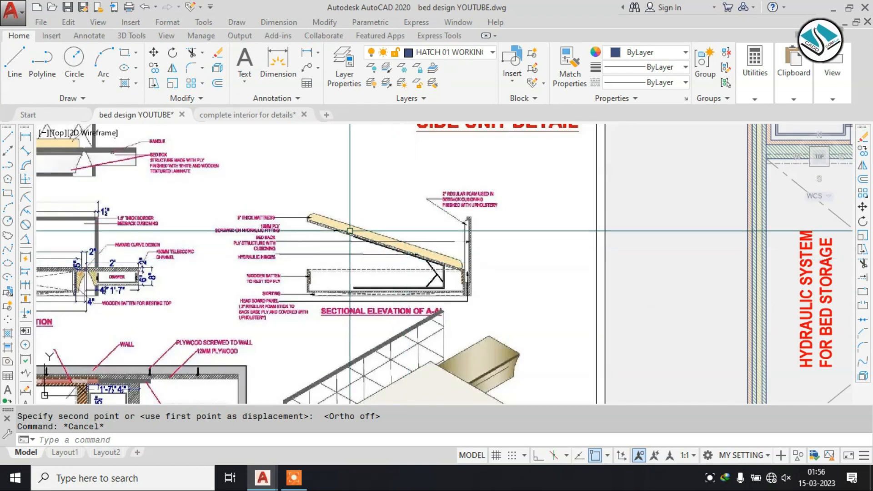
scroll(447, 248, down, 3)
scroll(544, 276, down, 2)
middle_drag(602, 302, 511, 214)
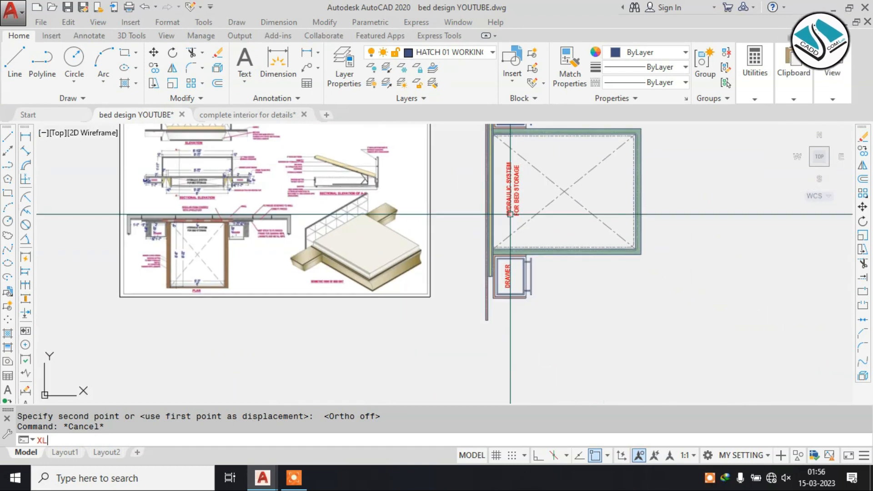
text(XL)
key(Return)
click(195, 438)
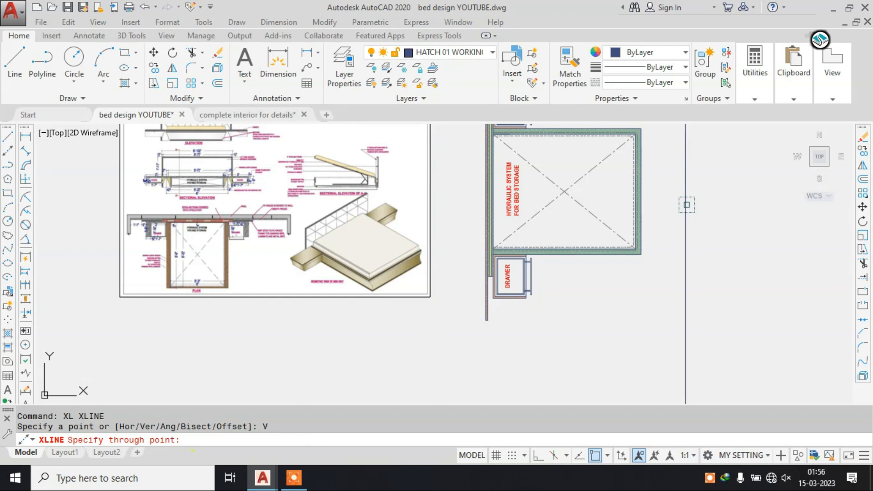
scroll(698, 204, up, 2)
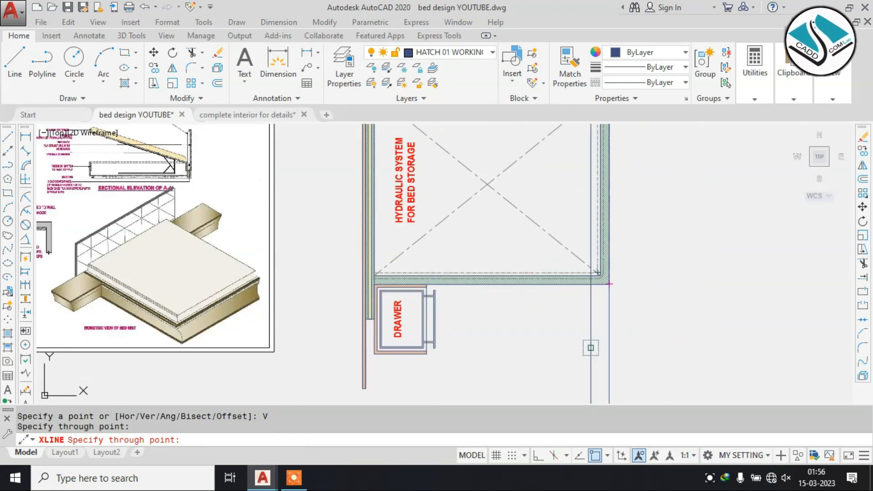
scroll(378, 277, up, 5)
scroll(490, 253, down, 6)
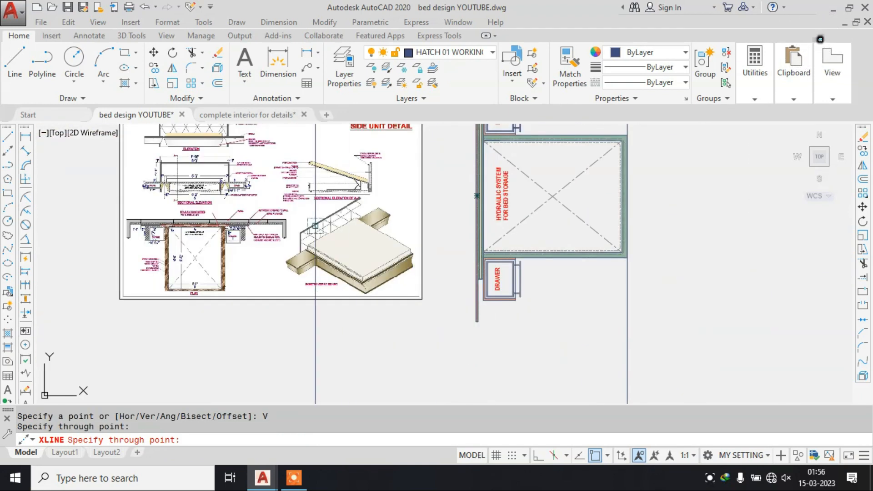
Add a vertical construction line through the front edge of the drawer unit.
scroll(346, 170, up, 5)
scroll(436, 252, up, 3)
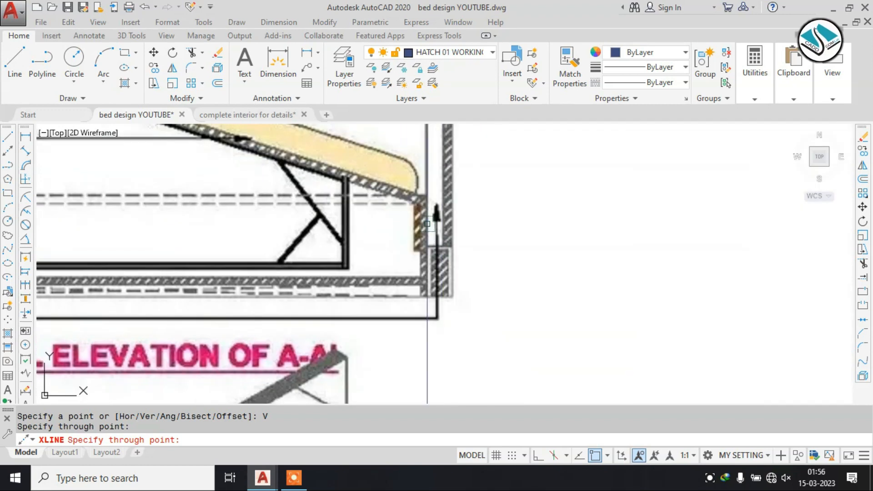
scroll(429, 255, down, 6)
scroll(514, 197, up, 3)
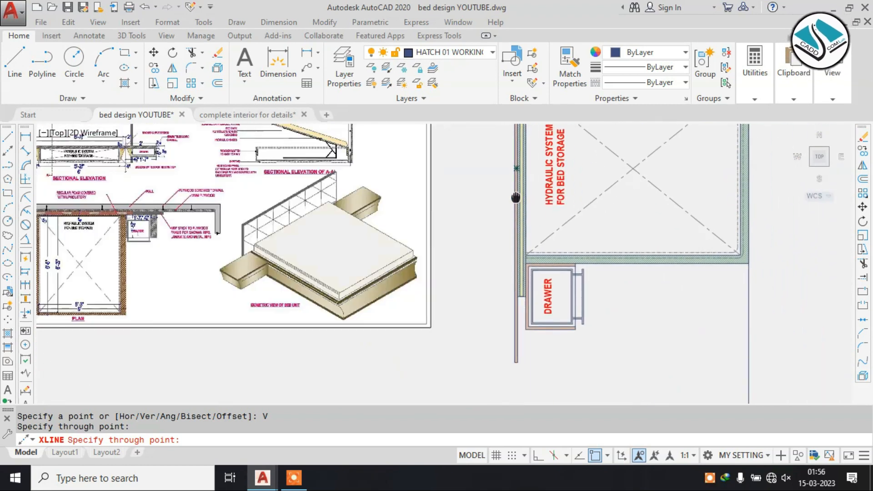
scroll(582, 263, up, 3)
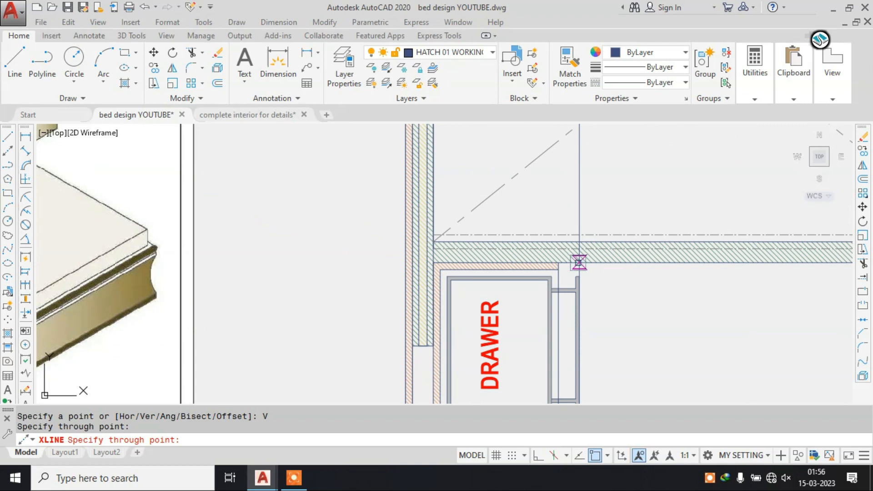
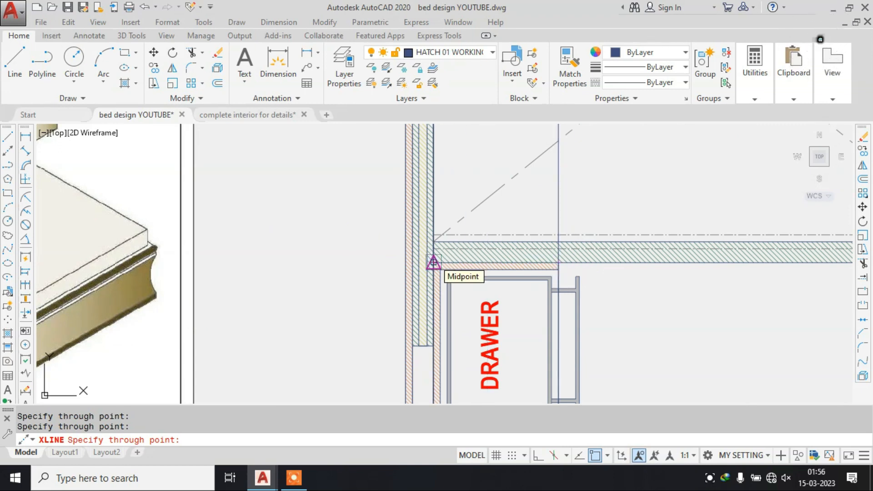
Add vertical construction lines through the bed's head edge and the back face of the plywood panel.
scroll(433, 263, down, 3)
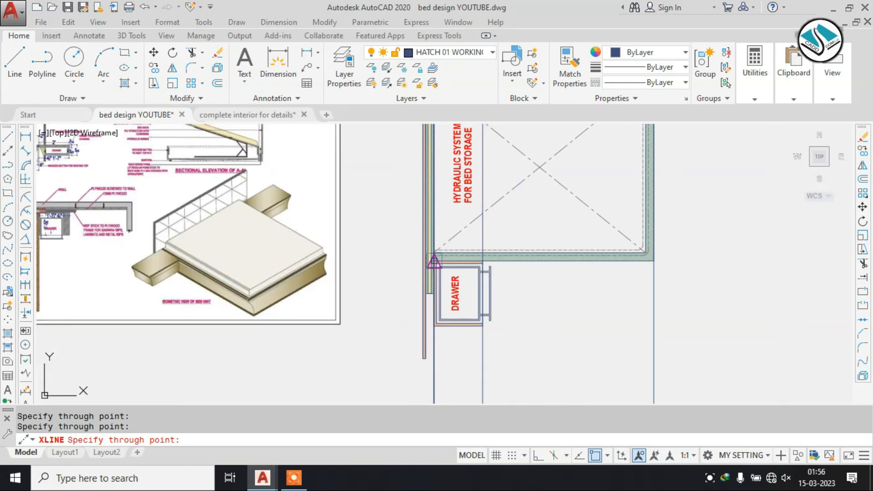
scroll(435, 262, up, 3)
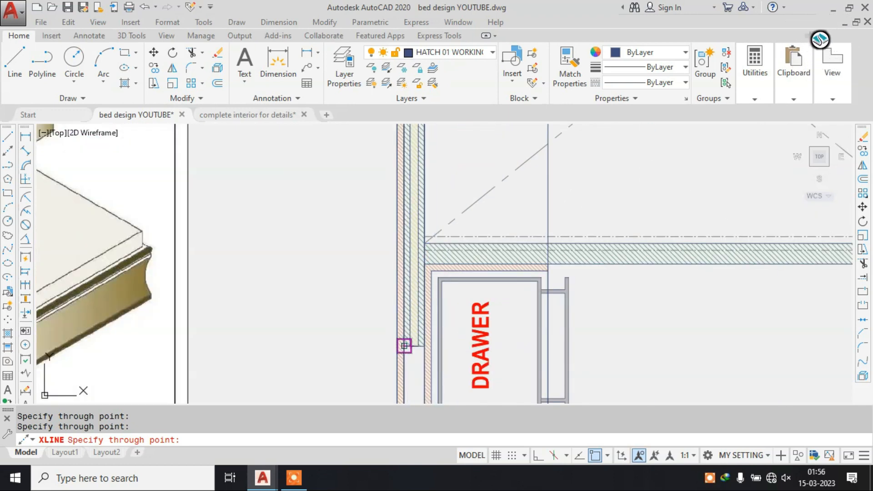
scroll(404, 346, down, 5)
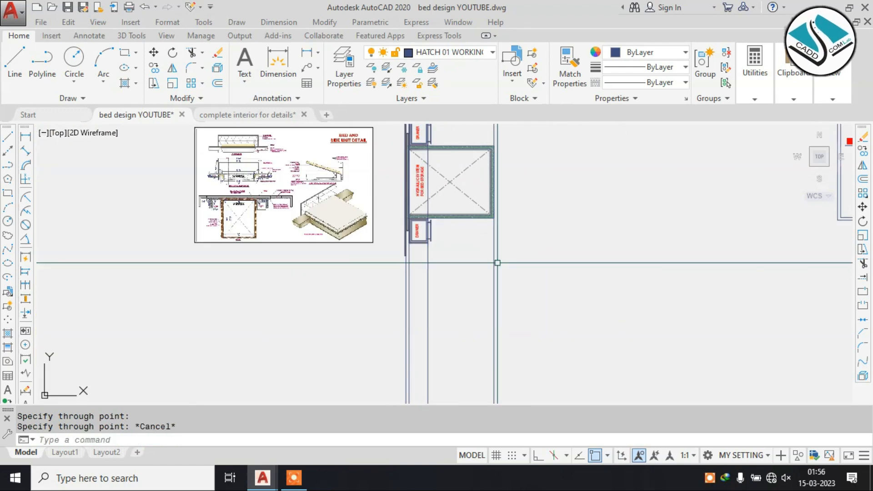
key(Escape)
Draw a horizontal base line below the plan from the bed's head-edge construction line to past the foot line, with ortho on.
scroll(278, 190, up, 4)
scroll(326, 170, down, 4)
key(Escape)
text(l)
key(Return)
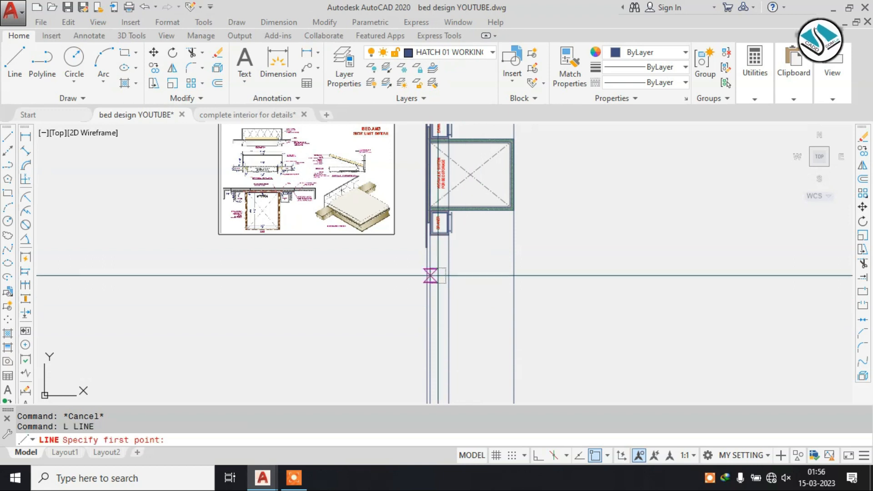
scroll(428, 240, up, 2)
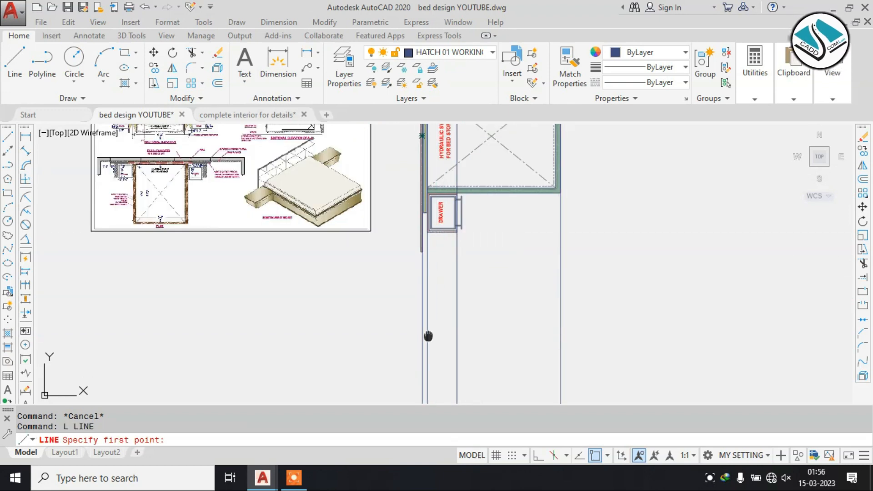
scroll(427, 336, up, 3)
click(412, 288)
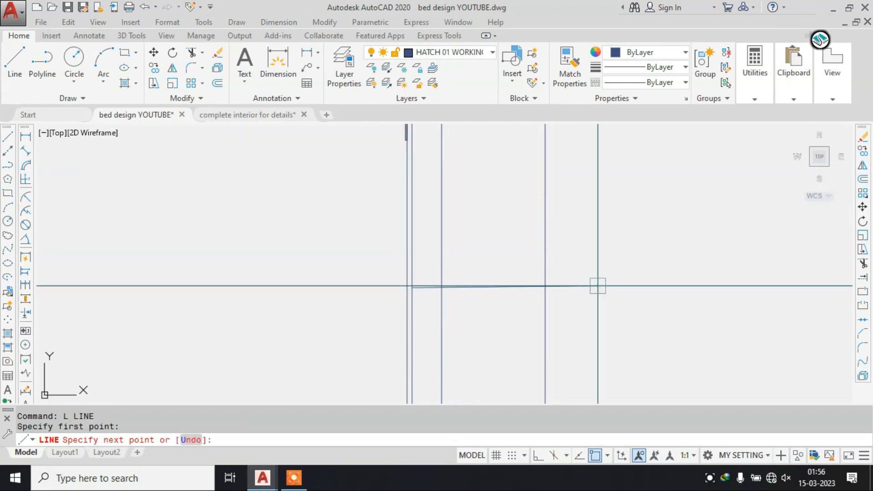
key(F8)
click(605, 288)
key(Escape)
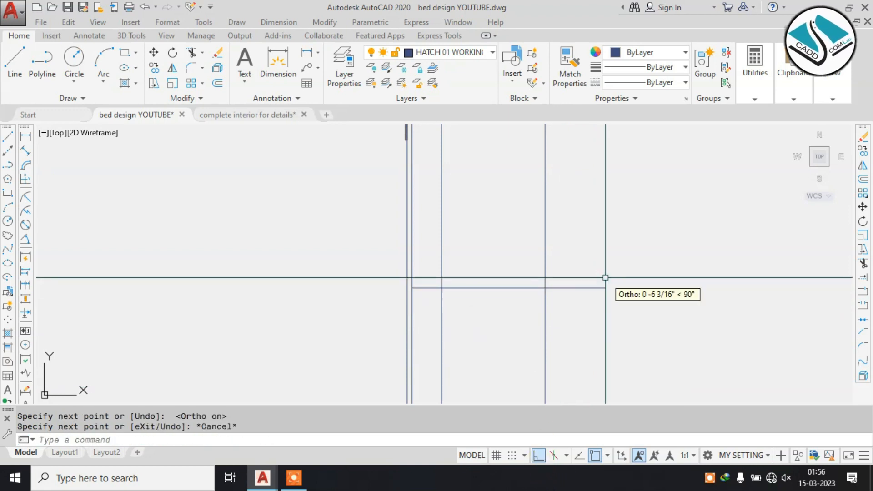
Trim the base line's overshoot beyond the foot line and the foot and drawer-front lines below the base line.
text(TR)
key(Return)
key(Return)
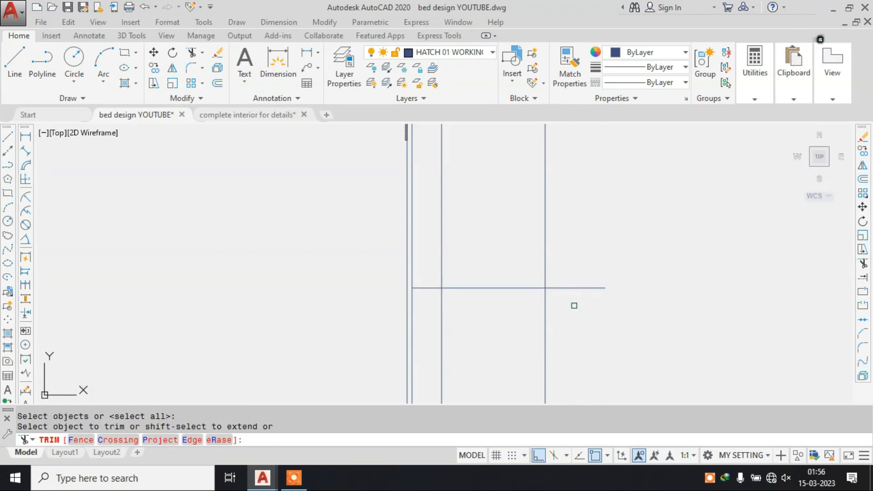
click(583, 298)
click(502, 320)
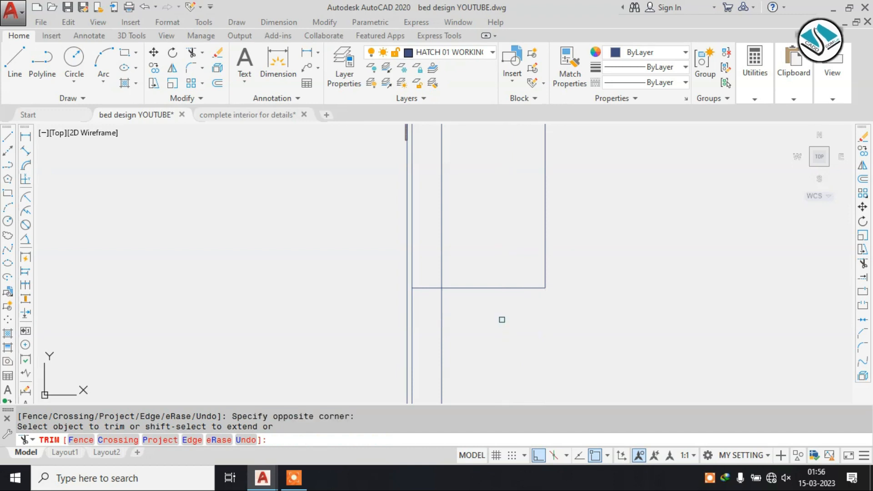
scroll(537, 302, down, 3)
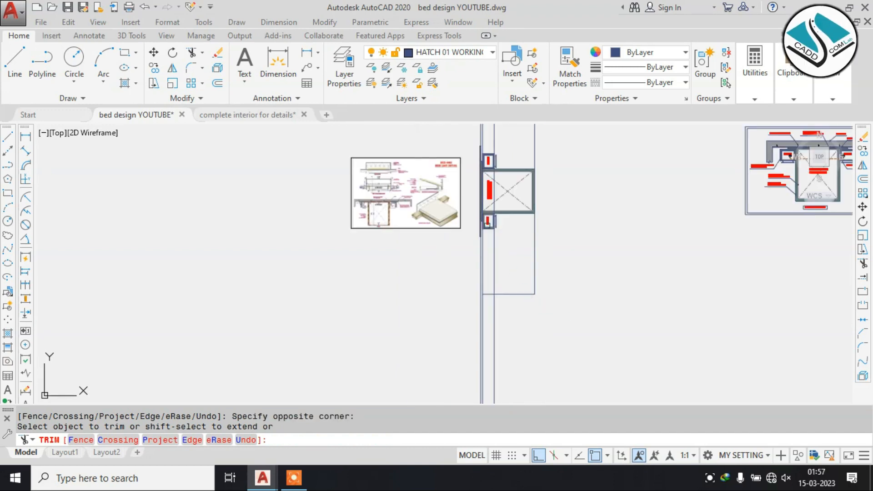
scroll(487, 236, up, 2)
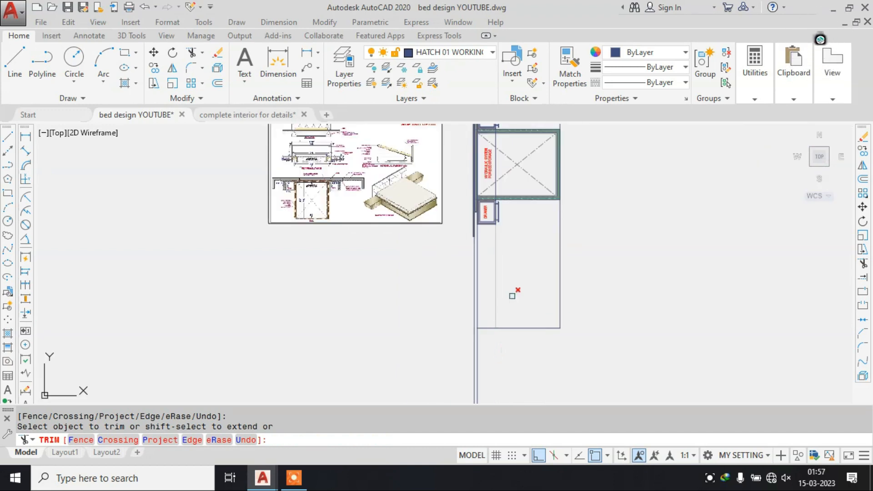
scroll(374, 180, up, 5)
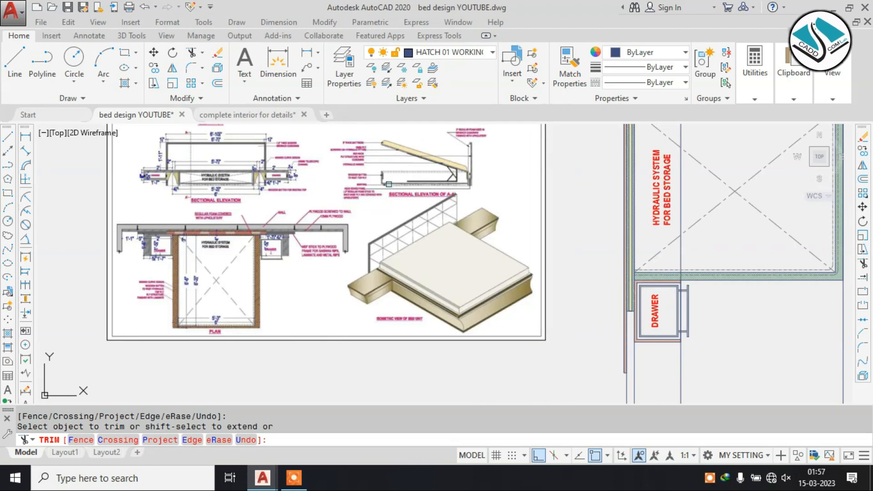
middle_drag(508, 179, 536, 241)
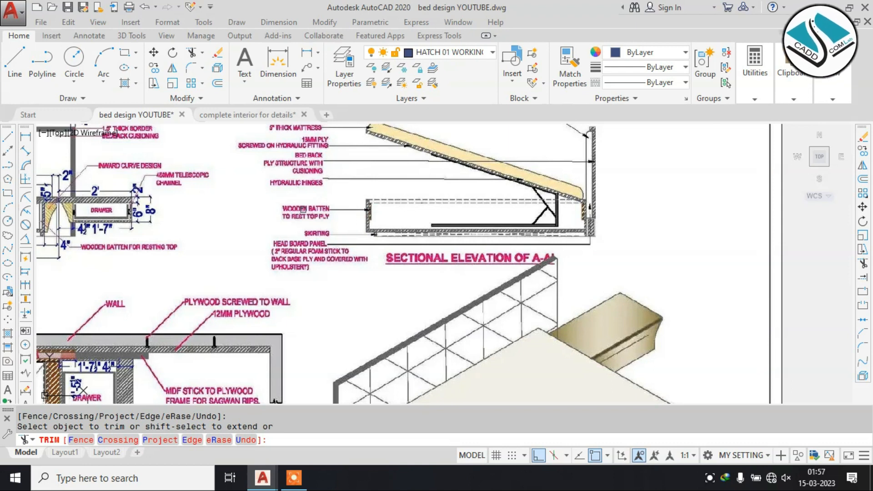
scroll(262, 210, down, 5)
key(Escape)
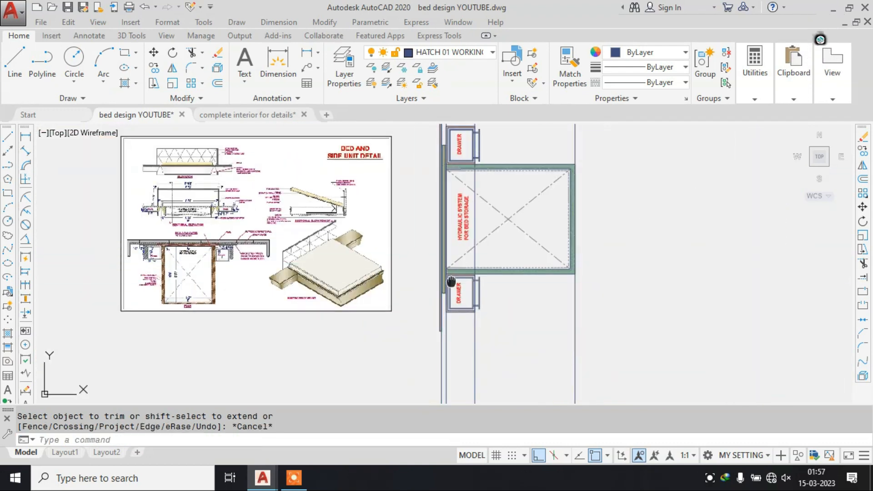
Offset the horizontal base line upward by 1'6".
middle_drag(453, 286, 441, 193)
text(o)
key(Return)
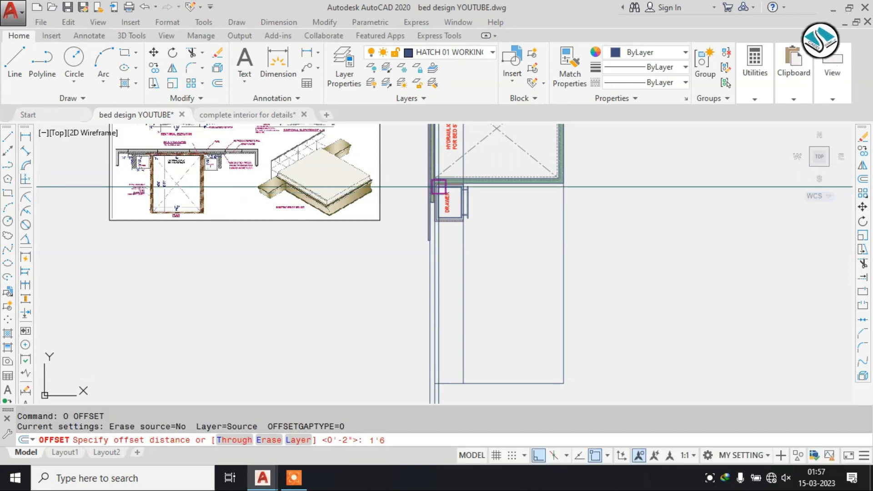
key(Return)
click(536, 384)
click(532, 353)
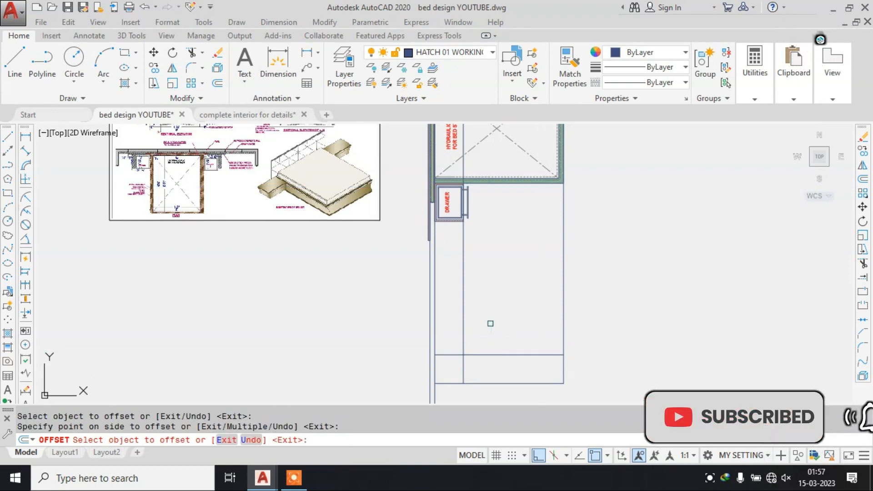
Examine the head end of the reference sectional elevation A-A, including the hydraulic hinge, wooden batten and headboard panel.
click(464, 194)
mouse_move(479, 200)
middle_down()
mouse_move(511, 218)
mouse_move(537, 284)
middle_up()
scroll(361, 206, up, 6)
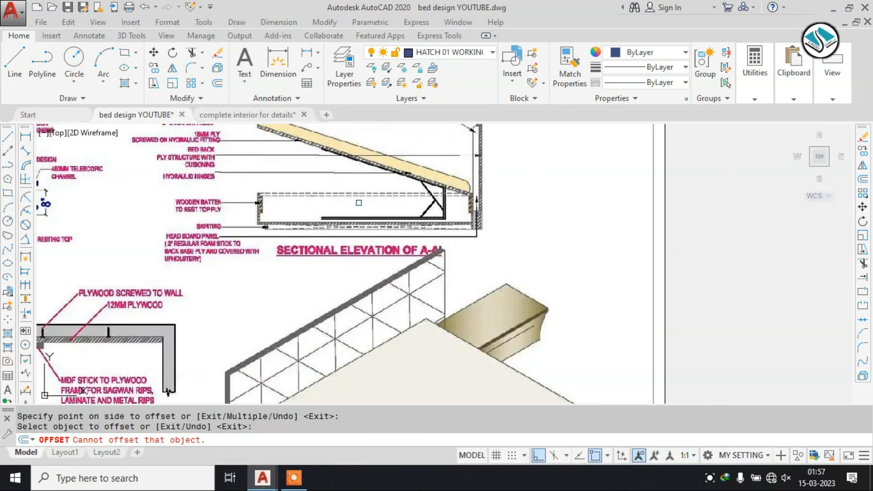
scroll(469, 214, down, 2)
scroll(448, 171, up, 6)
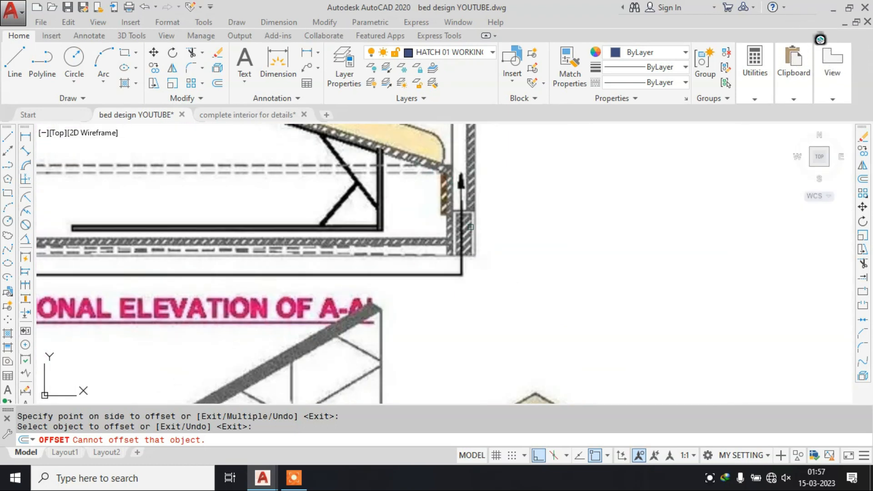
scroll(470, 227, down, 6)
key(Escape)
Trim the drawer-front construction line above the upper horizontal line of the bed outline.
middle_drag(566, 306, 520, 291)
scroll(533, 292, up, 2)
scroll(533, 291, down, 2)
middle_drag(543, 343, 497, 204)
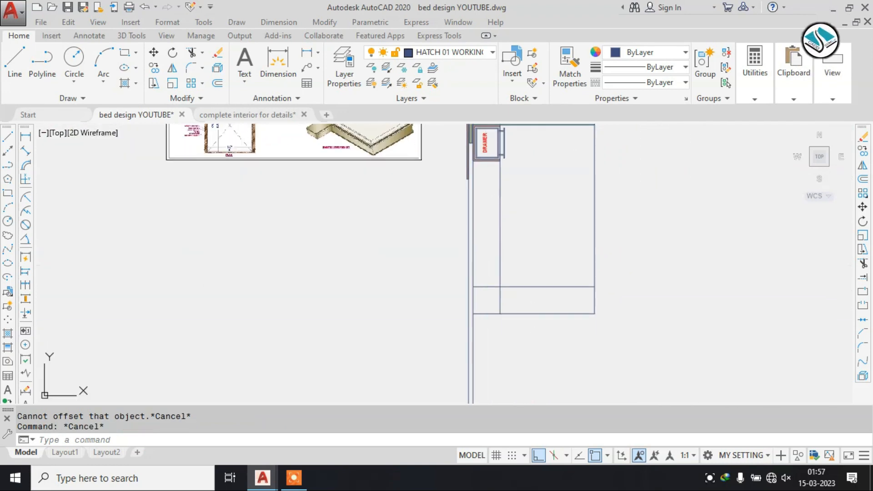
text(TR)
scroll(499, 268, up, 2)
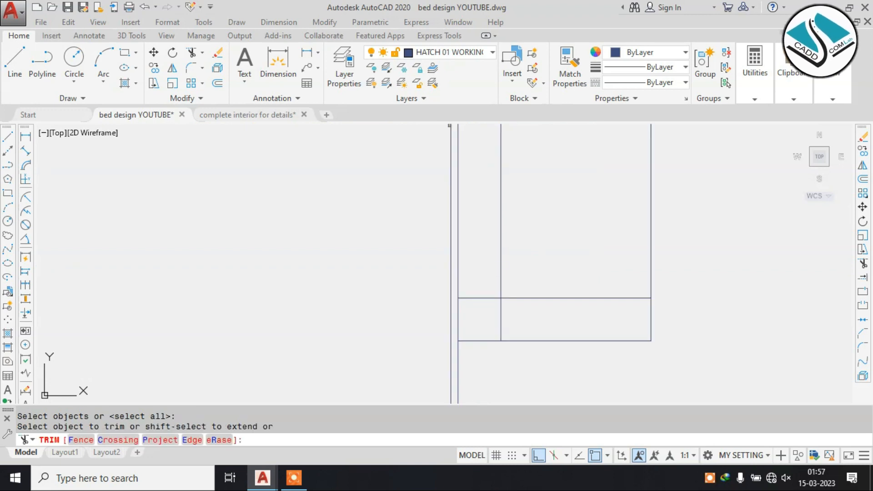
click(539, 249)
click(491, 269)
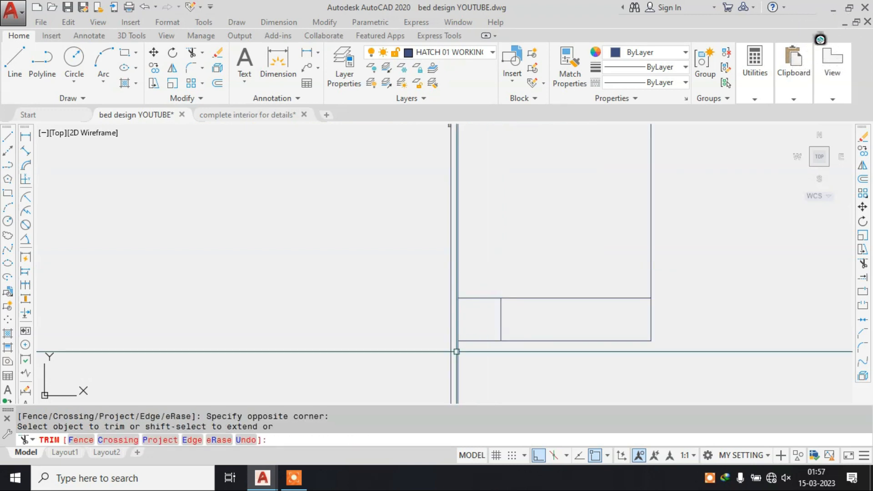
key(Escape)
Extend the base line of the bed outline to the back line of the headboard.
text(EX)
key(Return)
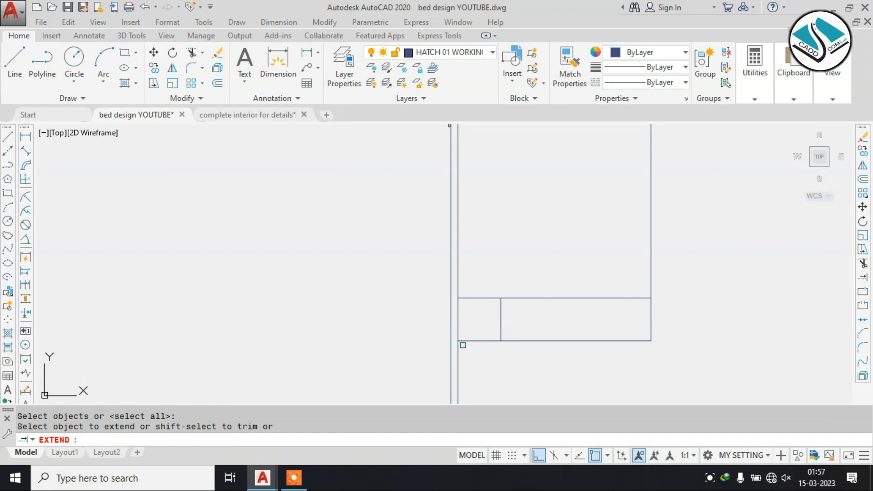
key(Escape)
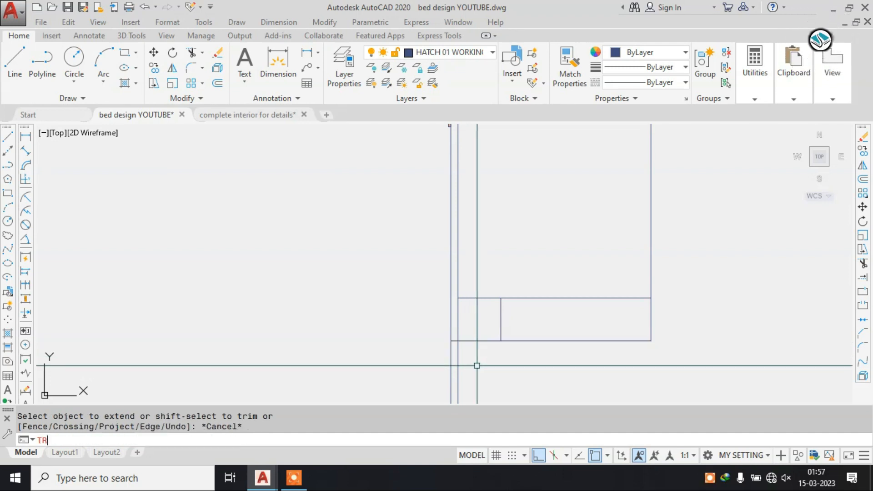
Trim the two headboard construction lines below the bed's base line.
text(TR)
key(Return)
click(475, 365)
click(400, 370)
key(Escape)
key(Escape)
key(Escape)
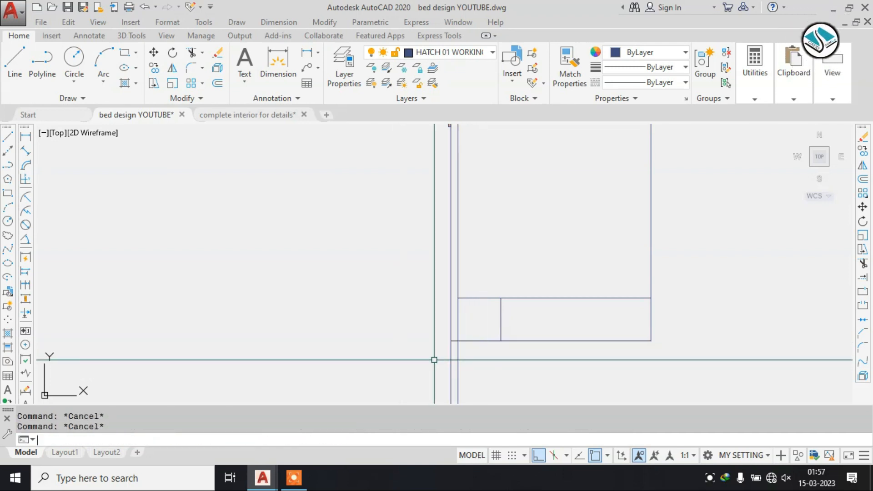
key(Return)
scroll(467, 346, down, 2)
scroll(468, 322, down, 4)
key(Escape)
Add a linear dimension for the headboard's height above the bed box in the existing section drawing.
scroll(828, 179, up, 4)
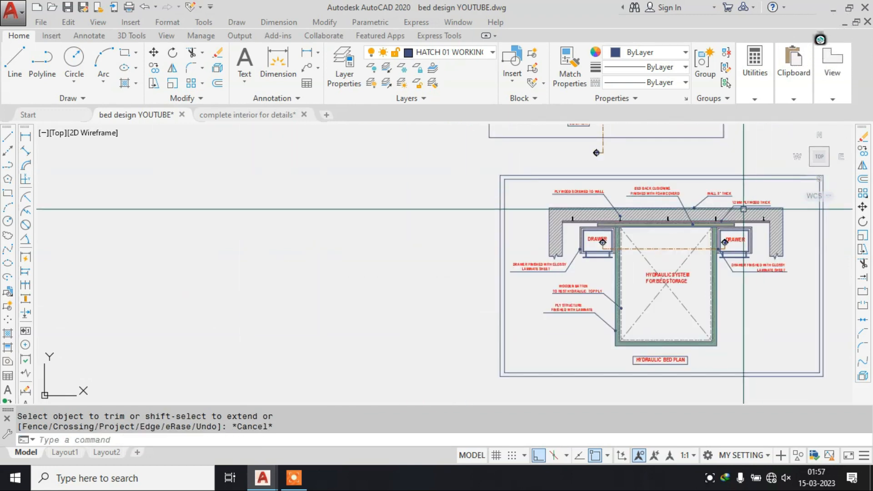
middle_drag(569, 183, 515, 310)
scroll(601, 175, up, 4)
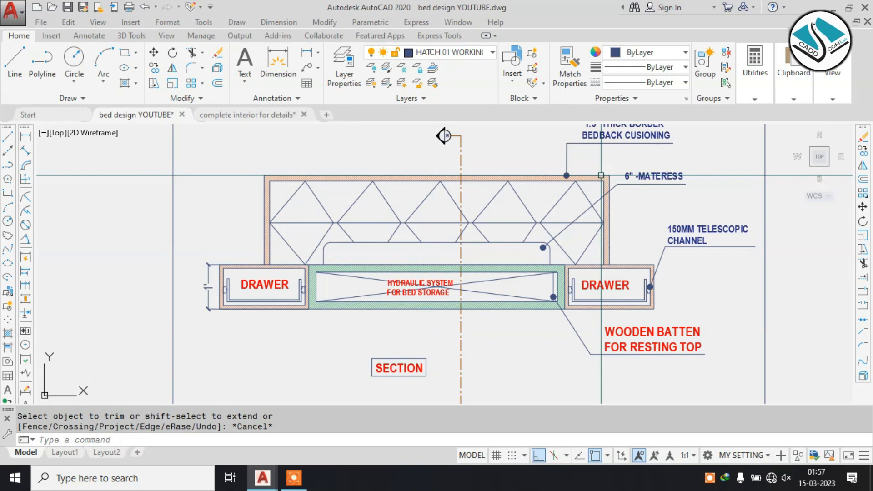
click(278, 62)
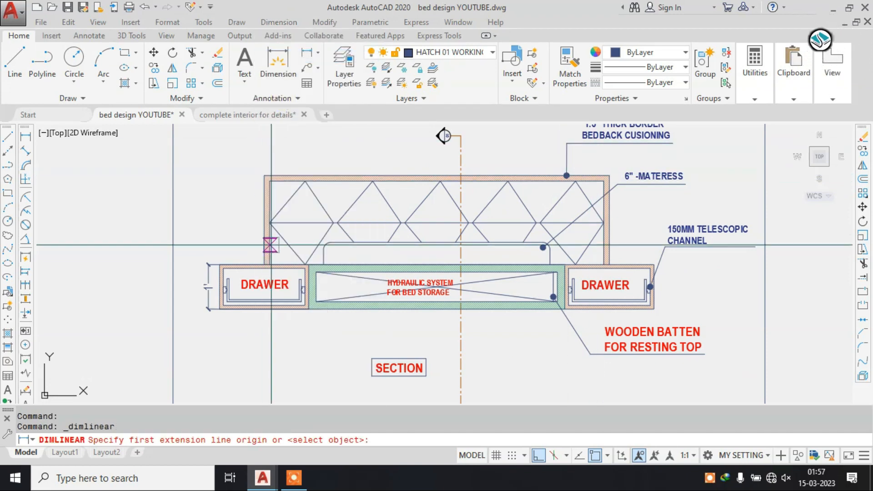
scroll(270, 245, up, 4)
click(255, 287)
scroll(291, 196, down, 3)
scroll(356, 244, up, 5)
scroll(356, 244, down, 1)
click(314, 186)
scroll(302, 214, down, 2)
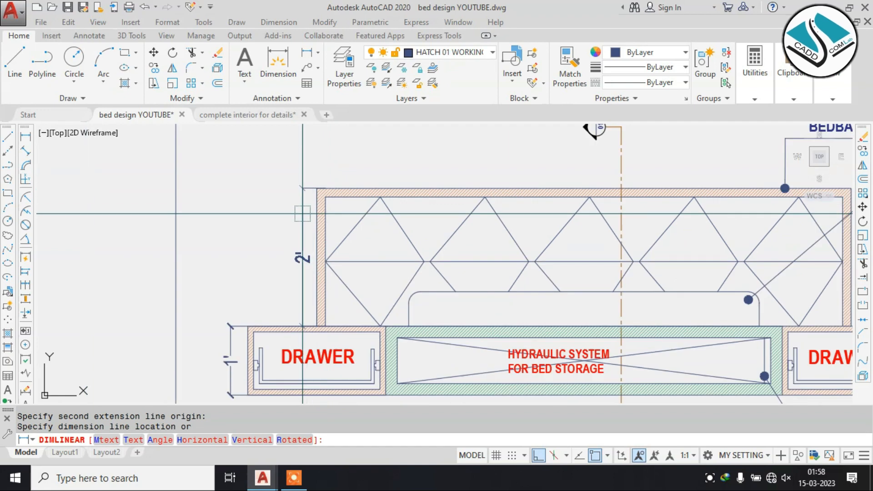
click(447, 208)
scroll(438, 185, down, 6)
scroll(288, 223, up, 4)
scroll(305, 318, down, 2)
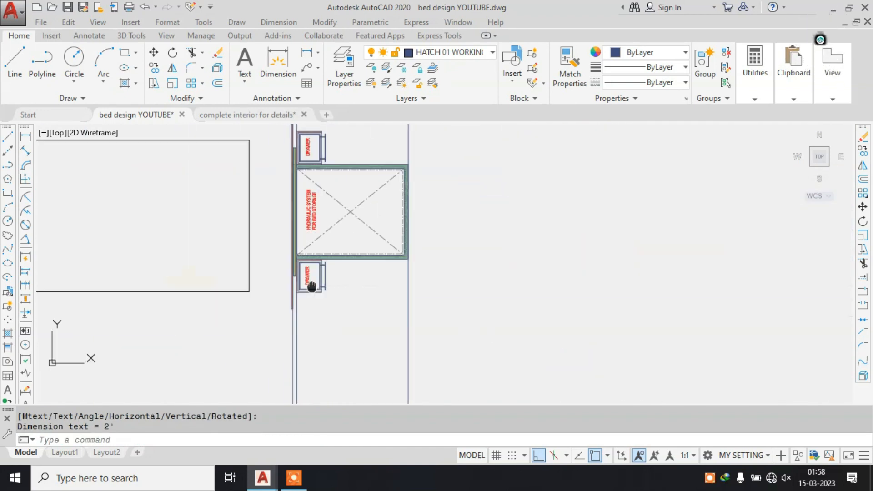
Draw a line 2' up from the bed box's upper head corner, continuing horizontally across the headboard lines.
scroll(360, 312, up, 5)
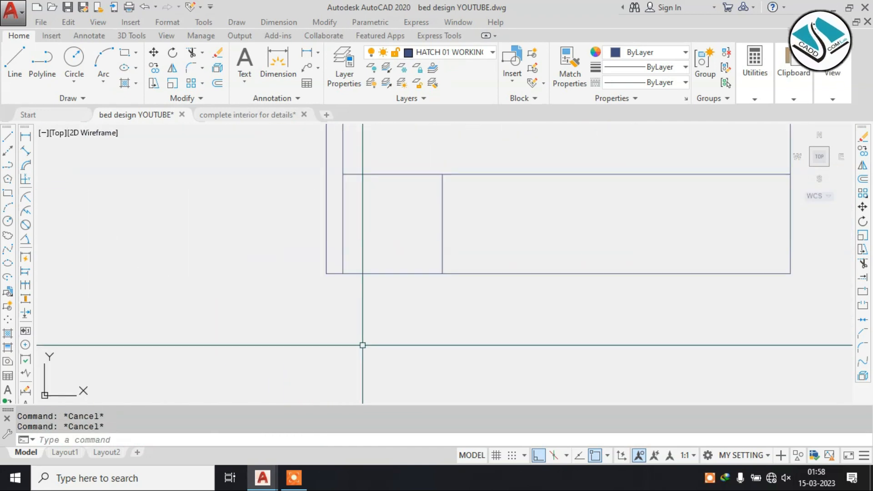
text(l)
key(Return)
scroll(378, 232, down, 1)
scroll(359, 377, up, 3)
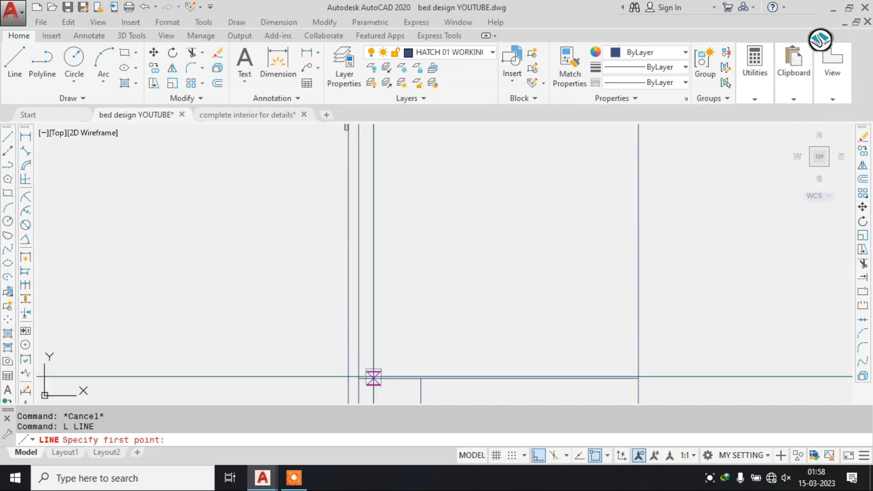
click(359, 378)
text(2)
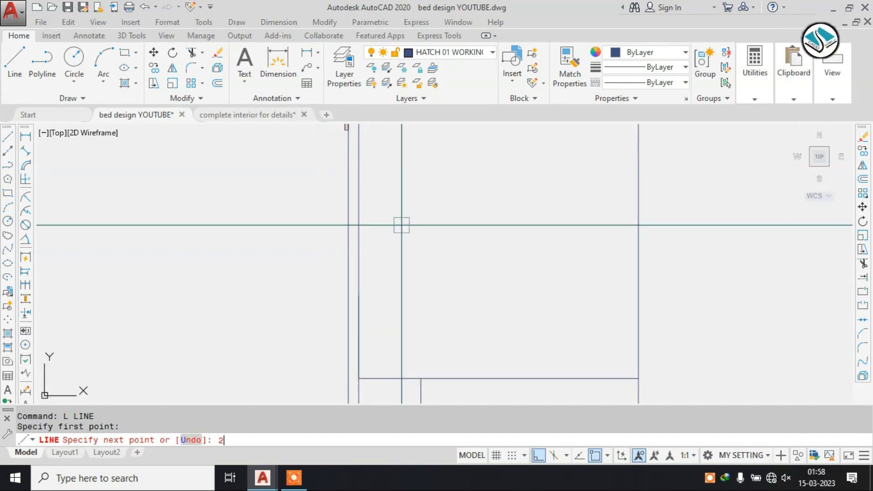
text(')
key(Return)
text(T)
key(Return)
text(r)
key(Return)
key(Escape)
text(TR)
key(Return)
click(384, 224)
click(292, 254)
click(267, 292)
key(Escape)
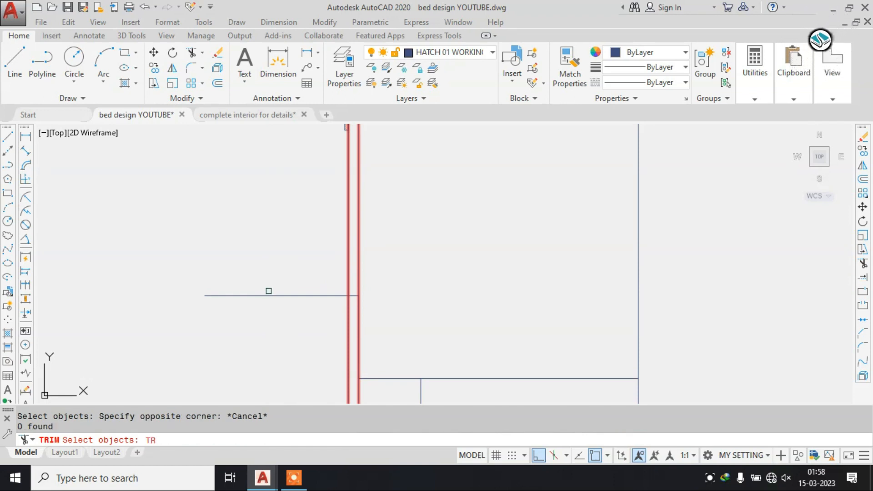
key(Return)
click(416, 252)
click(303, 253)
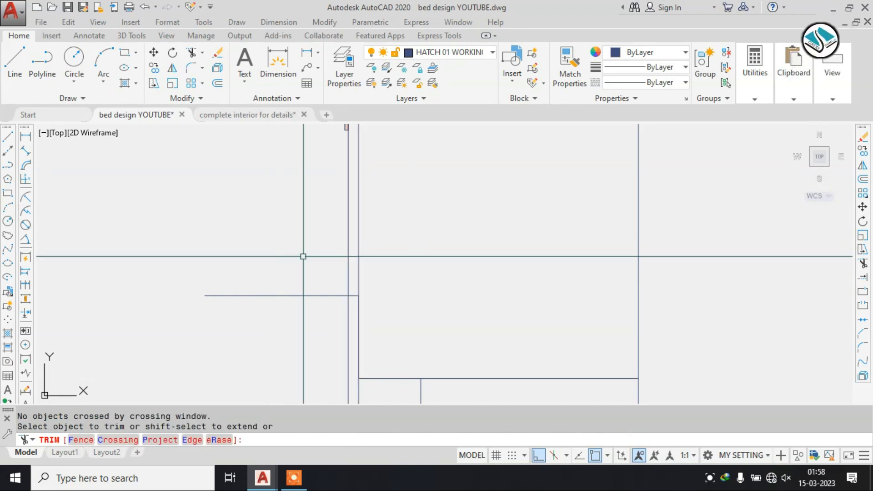
key(Escape)
key(Return)
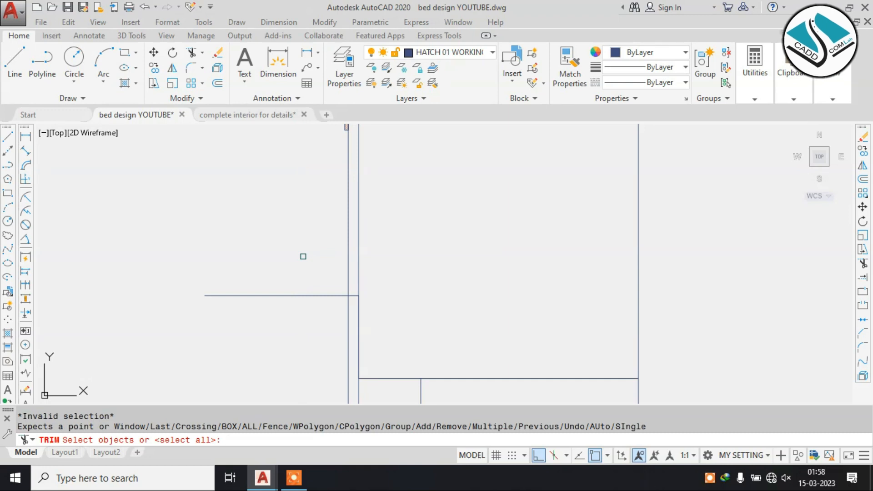
click(284, 251)
key(Escape)
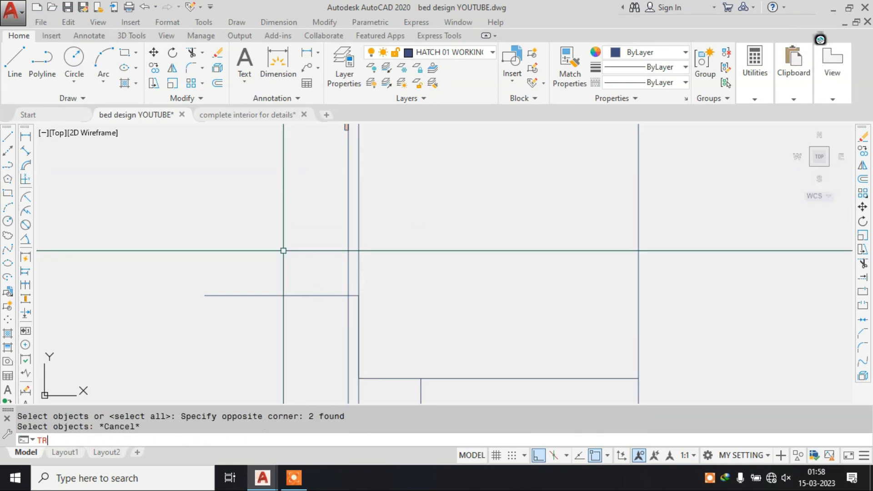
Trim the headboard lines and their top line to a closed panel, and the foot line above the bed box.
key(Return)
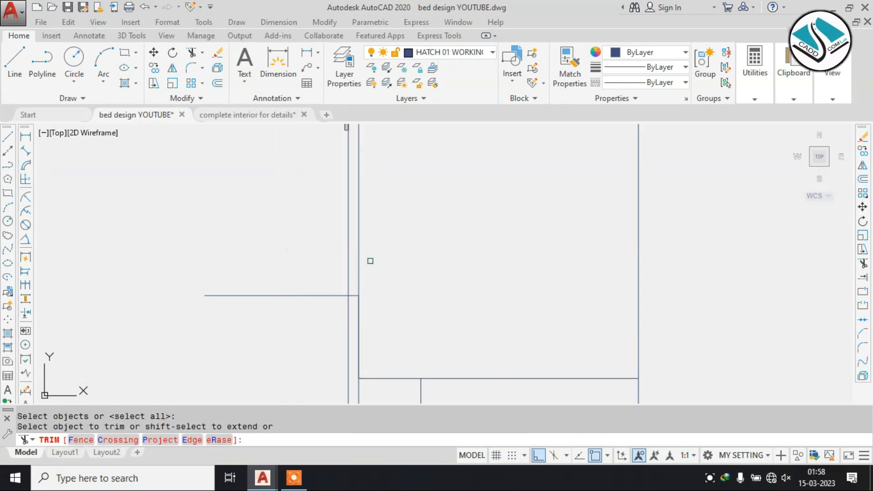
click(370, 260)
middle_drag(614, 257, 582, 183)
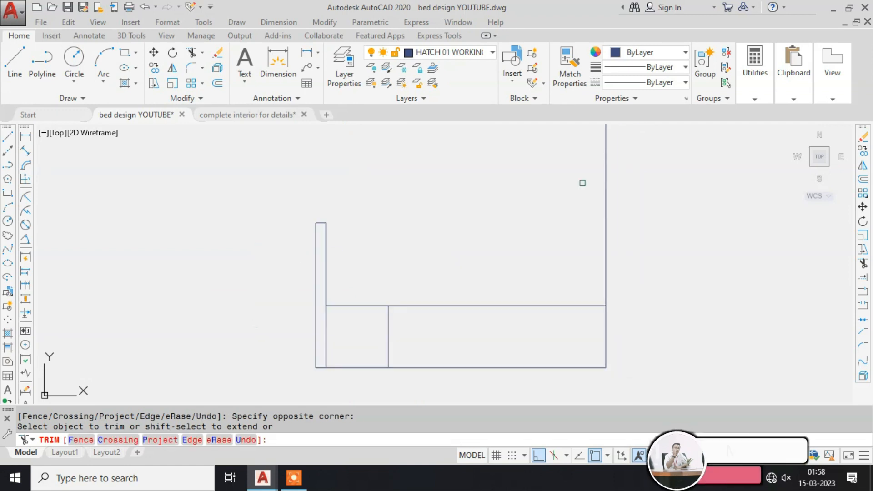
click(659, 196)
click(567, 248)
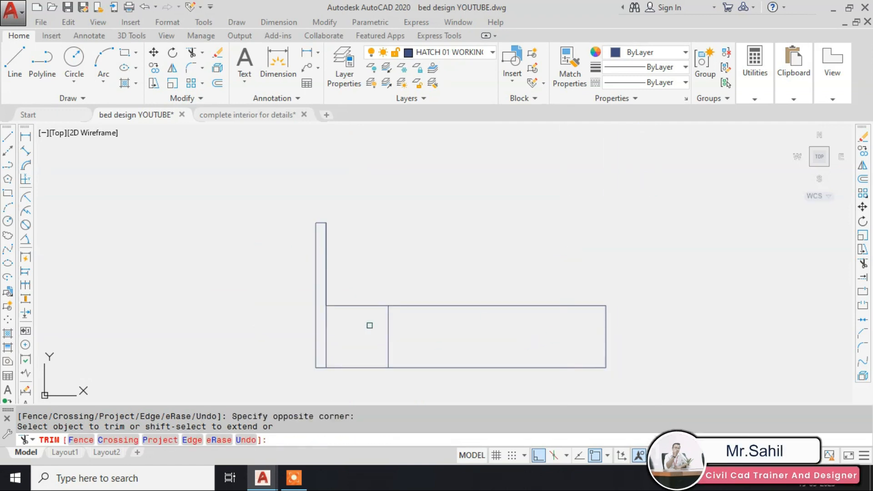
key(Escape)
Move the reference sheet image down alongside the new sectional elevation.
scroll(389, 318, down, 4)
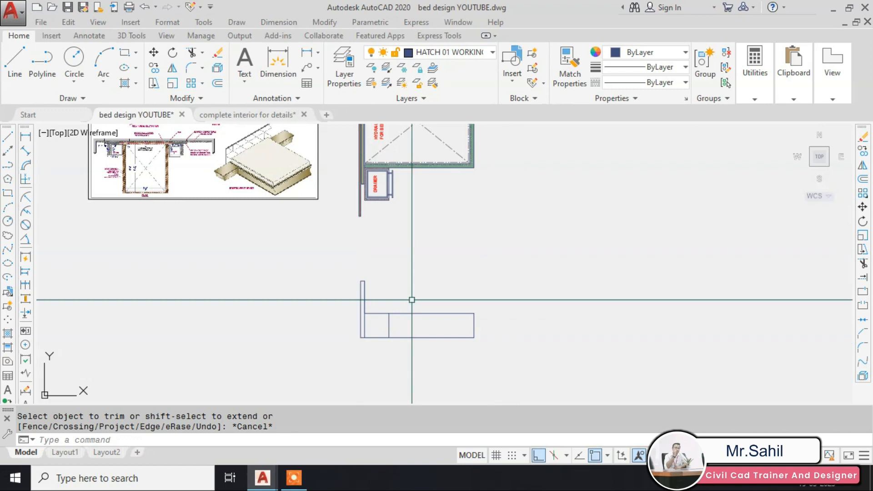
click(515, 259)
key(Escape)
click(298, 195)
click(286, 206)
text(m)
key(Return)
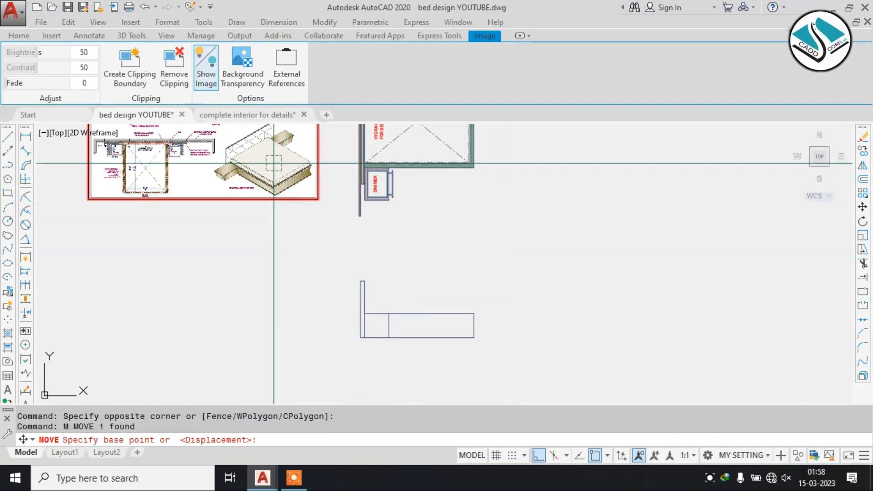
click(273, 164)
click(318, 337)
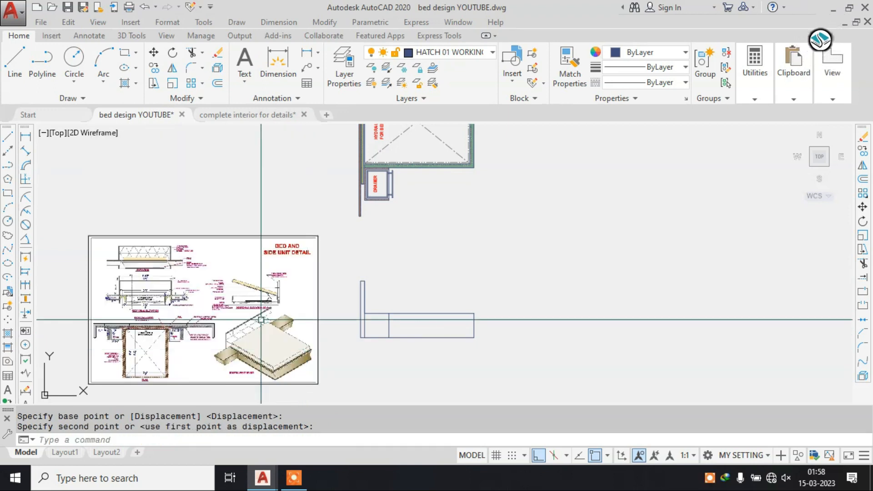
Move the reference sheet image closer to the new sectional elevation's headboard.
key(Escape)
scroll(289, 307, up, 2)
scroll(298, 279, up, 2)
click(389, 268)
click(312, 312)
text(m)
key(Return)
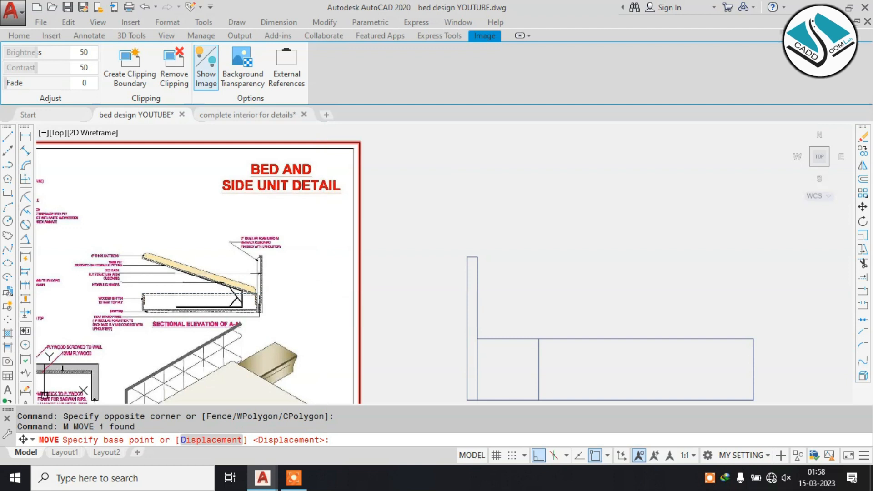
click(383, 326)
mouse_move(411, 300)
middle_down()
mouse_move(421, 290)
mouse_move(399, 247)
middle_up()
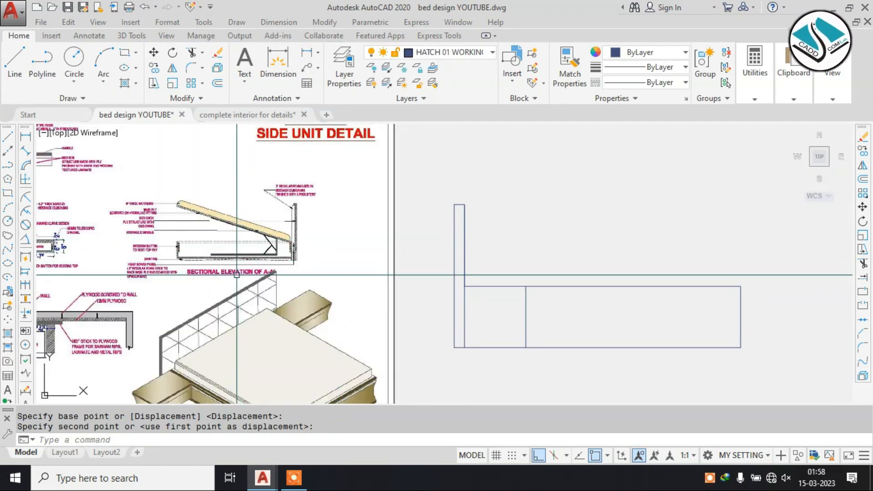
Offset the bed box's upper, head, base and foot lines inward by 1.5, following reference section A-A.
scroll(155, 250, up, 3)
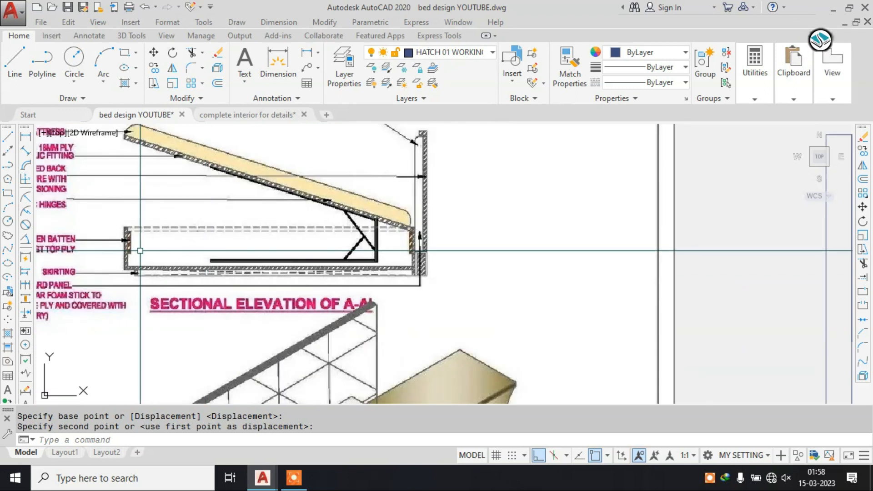
scroll(140, 251, down, 3)
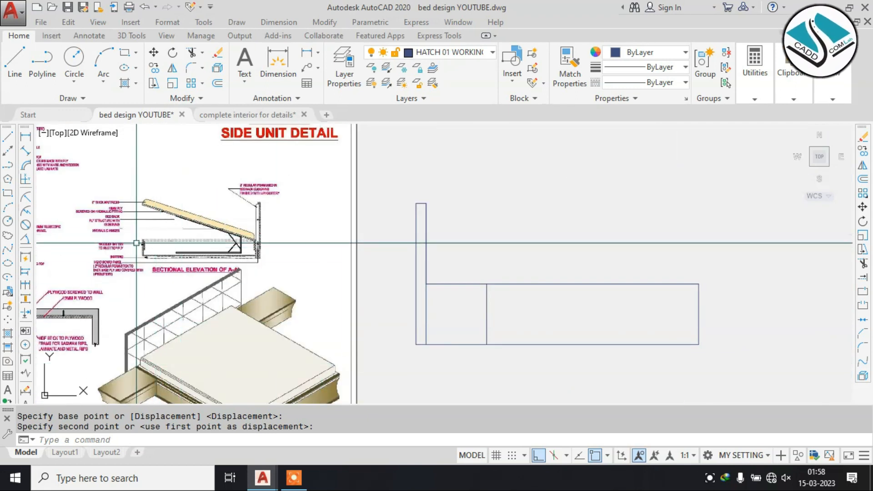
scroll(129, 238, up, 3)
scroll(132, 241, down, 3)
key(Escape)
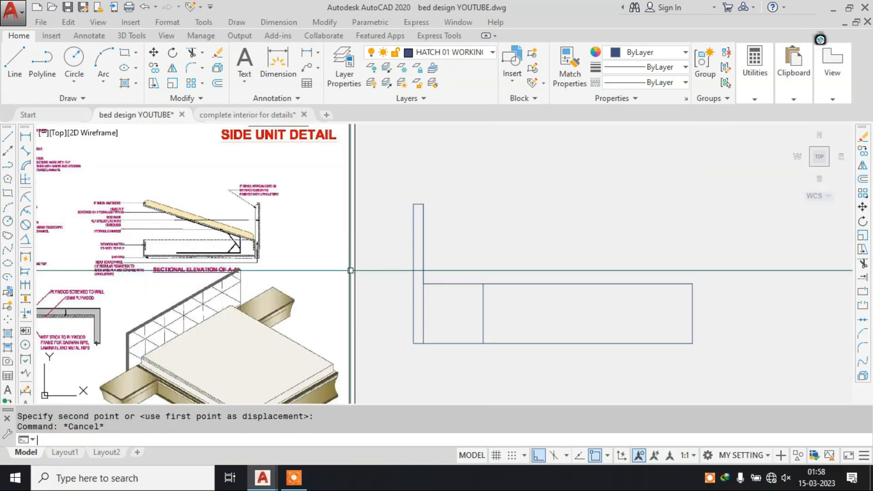
text(o)
key(Return)
text(1.5)
key(Return)
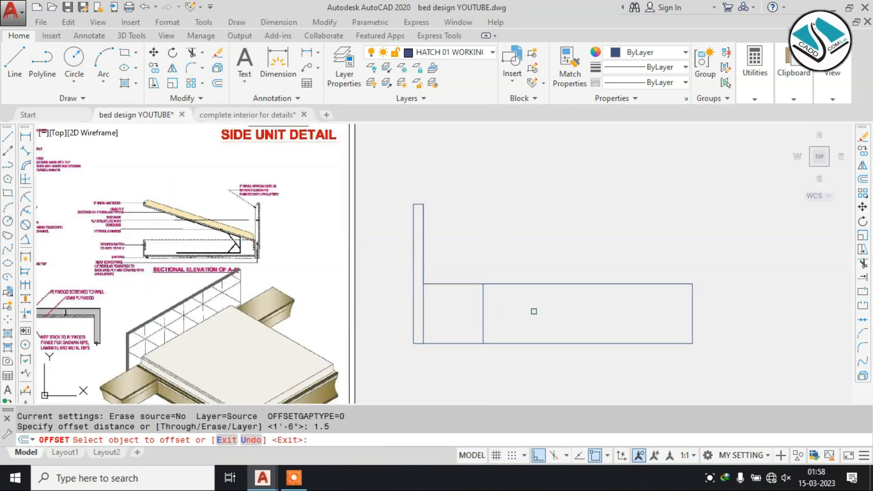
click(449, 283)
click(423, 312)
click(424, 312)
click(426, 313)
click(554, 343)
click(552, 297)
click(692, 308)
click(616, 309)
key(Escape)
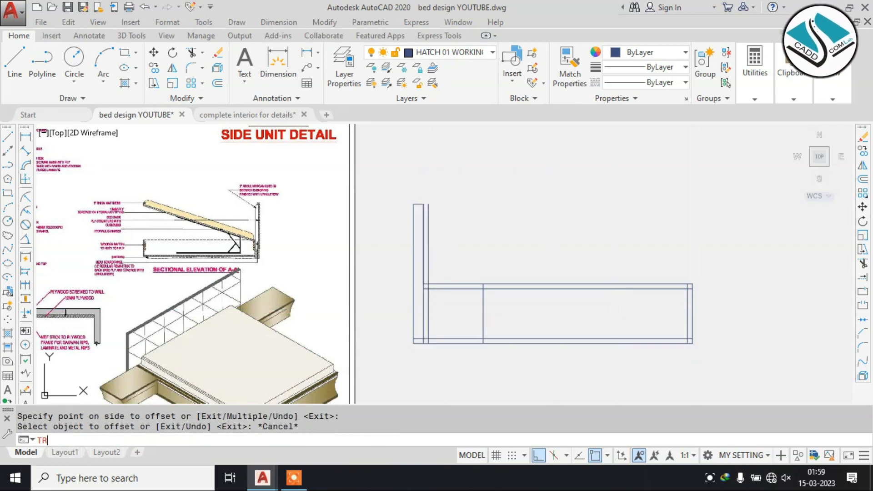
Trim the overshooting offset lines at the upper and lower inner corners of the bed box's foot end.
key(Return)
scroll(649, 286, up, 8)
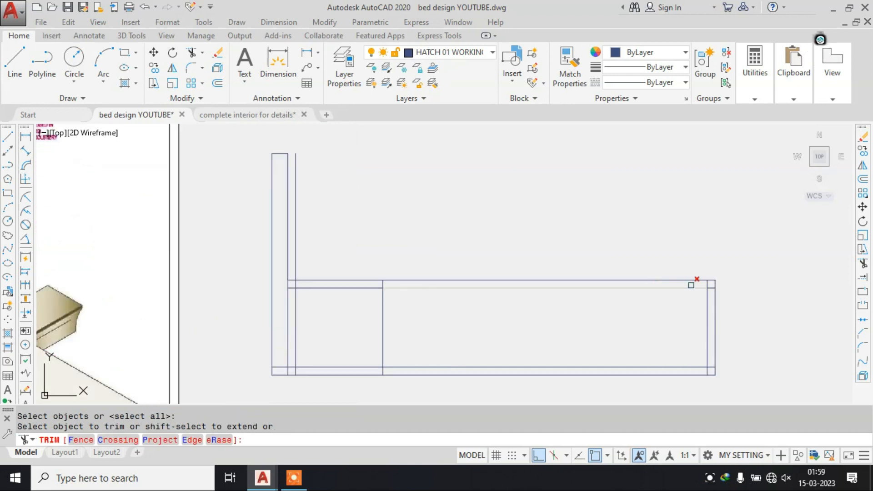
click(705, 298)
scroll(688, 256, down, 6)
scroll(688, 257, up, 2)
scroll(694, 268, up, 6)
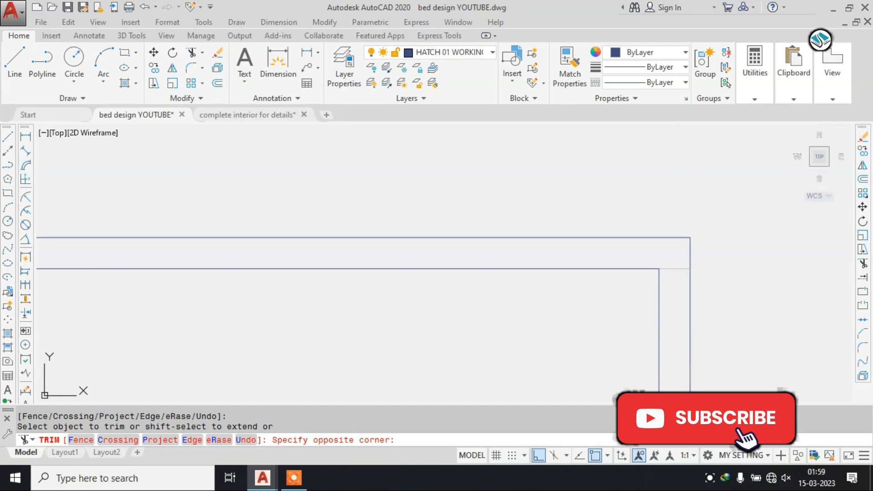
click(677, 265)
scroll(665, 209, down, 6)
scroll(660, 312, up, 6)
click(659, 302)
click(659, 303)
click(631, 308)
Trim the overshooting offset lines at the lower and upper inner corners of the bed box's head end.
scroll(669, 297, down, 9)
scroll(533, 284, up, 10)
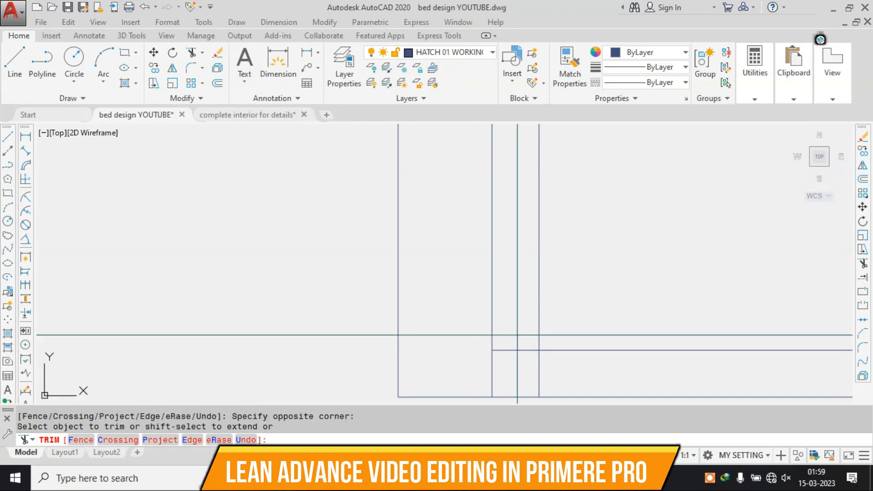
click(562, 374)
click(523, 370)
scroll(523, 371, down, 2)
click(534, 365)
scroll(534, 366, down, 4)
scroll(535, 237, up, 4)
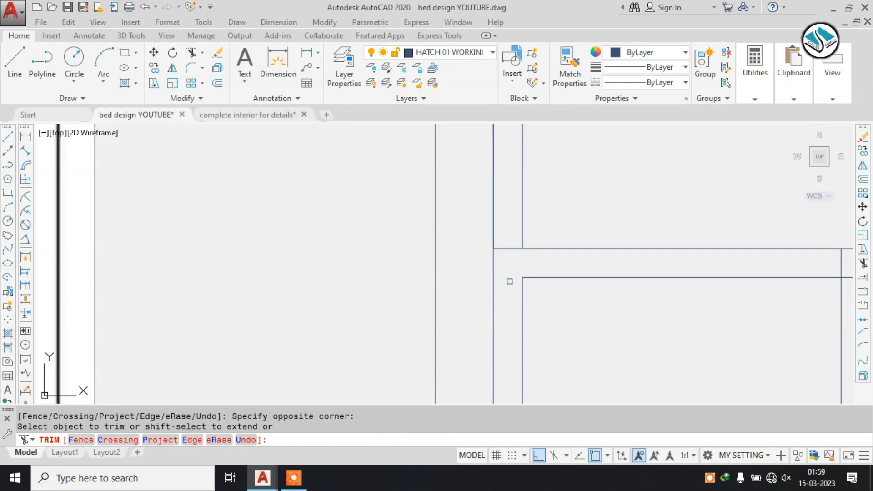
click(492, 252)
Erase the leftover offset line standing above the bed box in front of the headboard.
scroll(499, 251, down, 3)
key(Escape)
click(499, 190)
key(Delete)
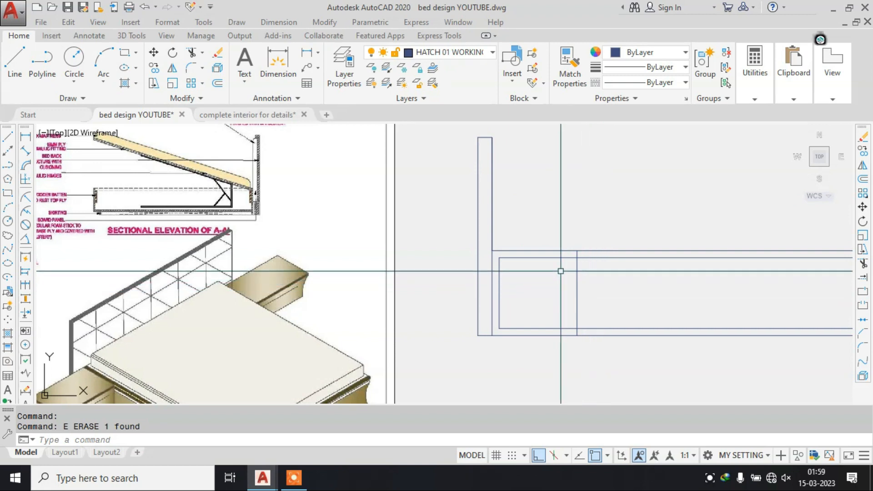
Examine the skirting and base of the bed box in reference section A-A and the drawn section's lower head corner.
scroll(500, 250, down, 2)
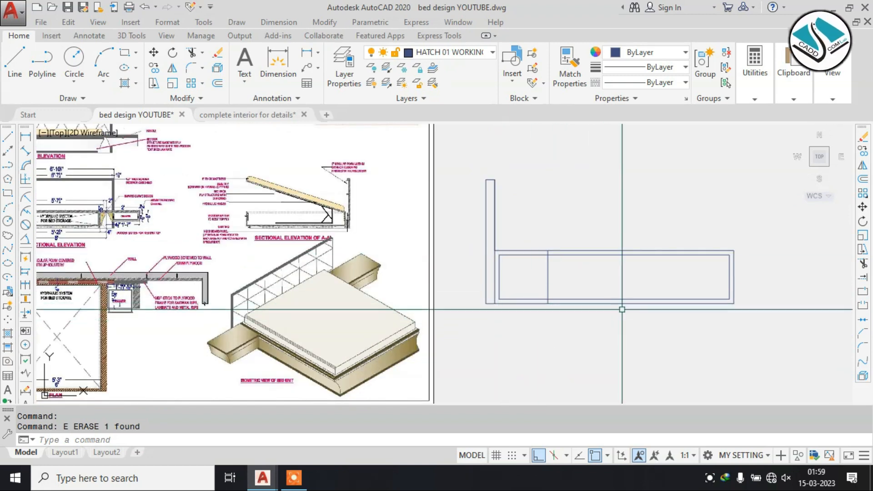
scroll(350, 221, up, 5)
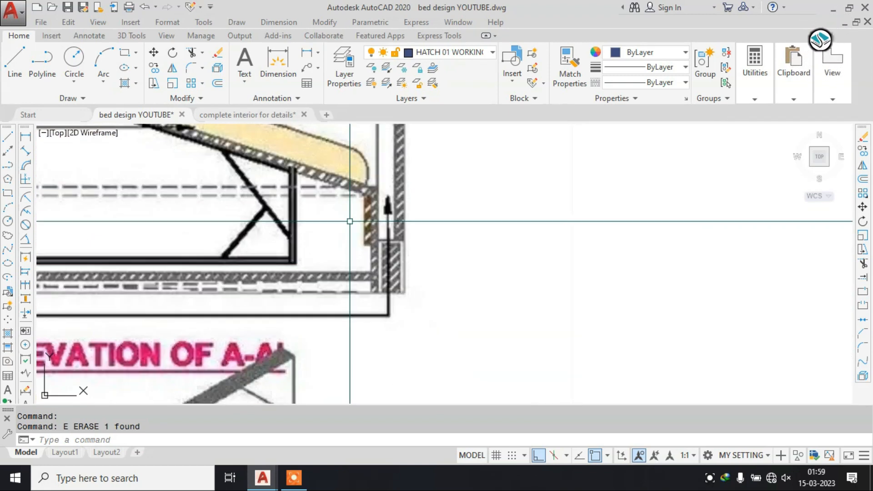
scroll(373, 237, down, 5)
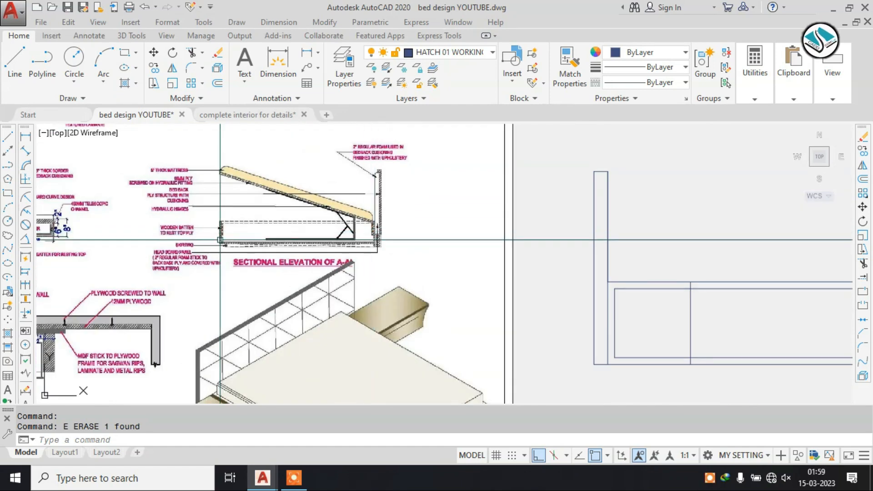
scroll(220, 240, up, 5)
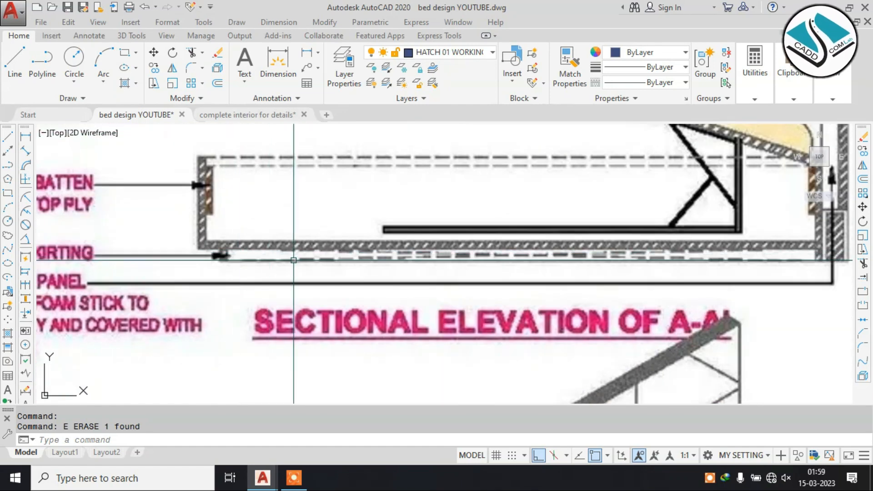
scroll(289, 246, down, 5)
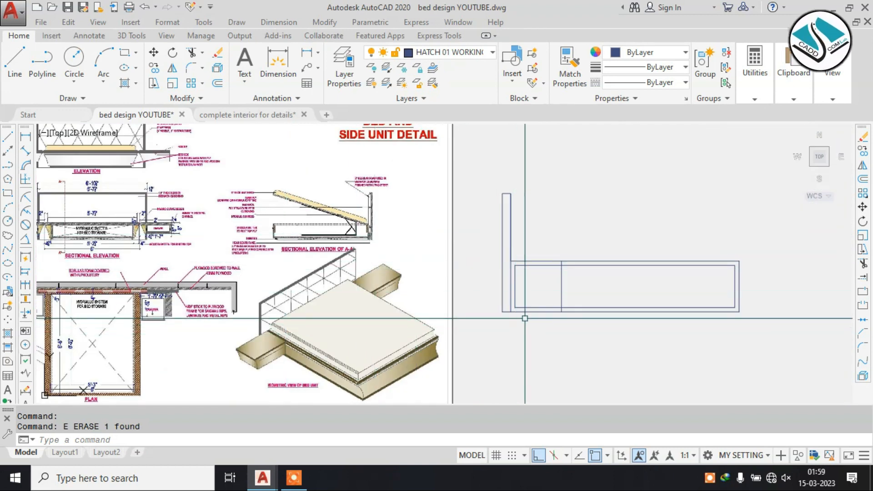
scroll(168, 235, up, 3)
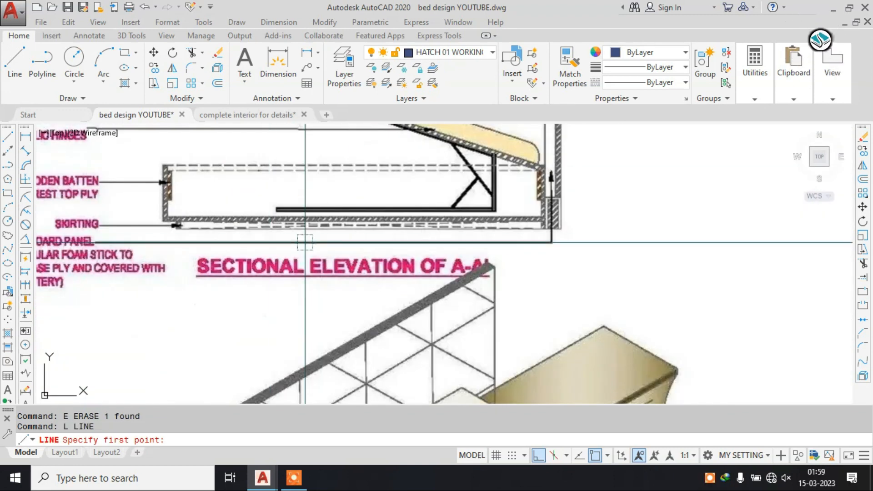
scroll(168, 236, up, 3)
scroll(168, 235, down, 2)
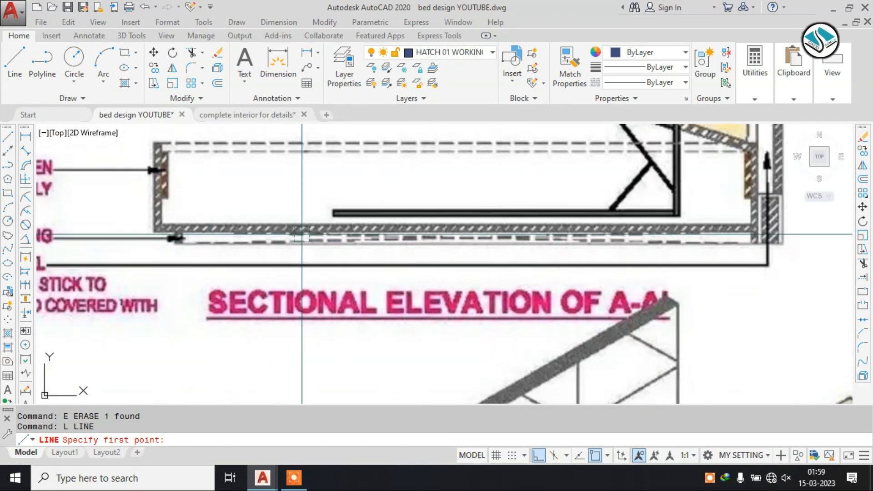
scroll(777, 249, down, 5)
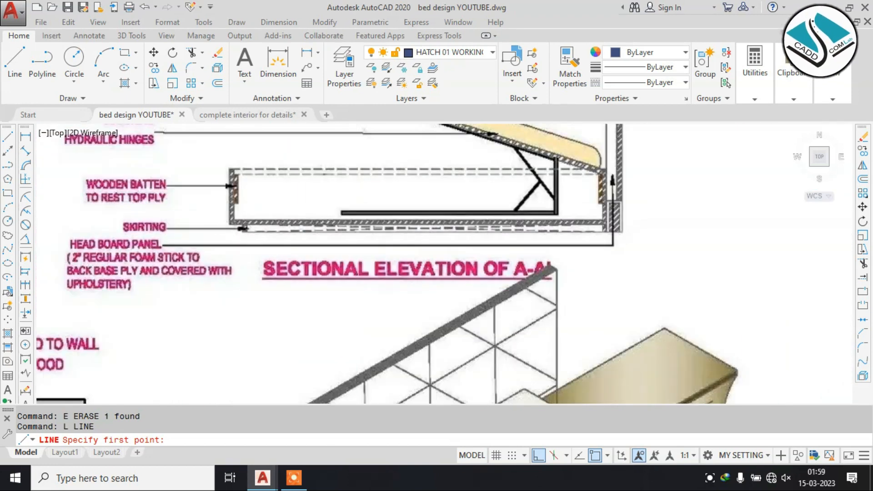
scroll(473, 296, up, 6)
scroll(485, 287, up, 4)
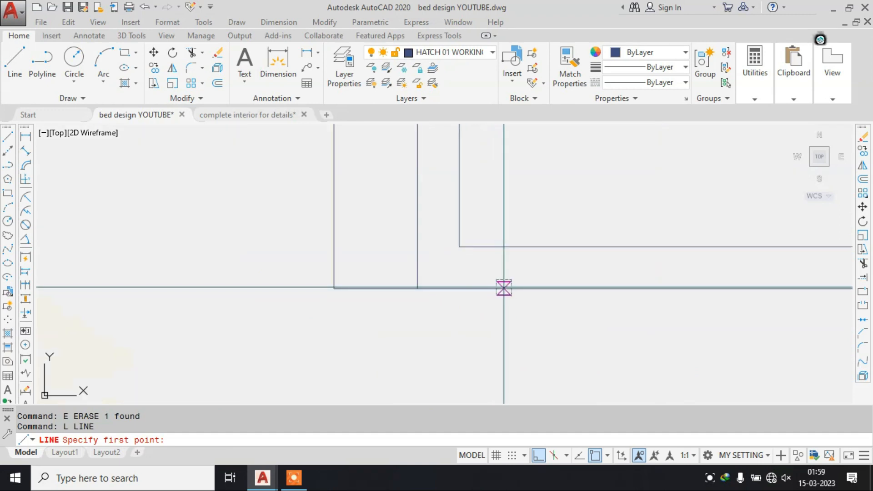
click(504, 288)
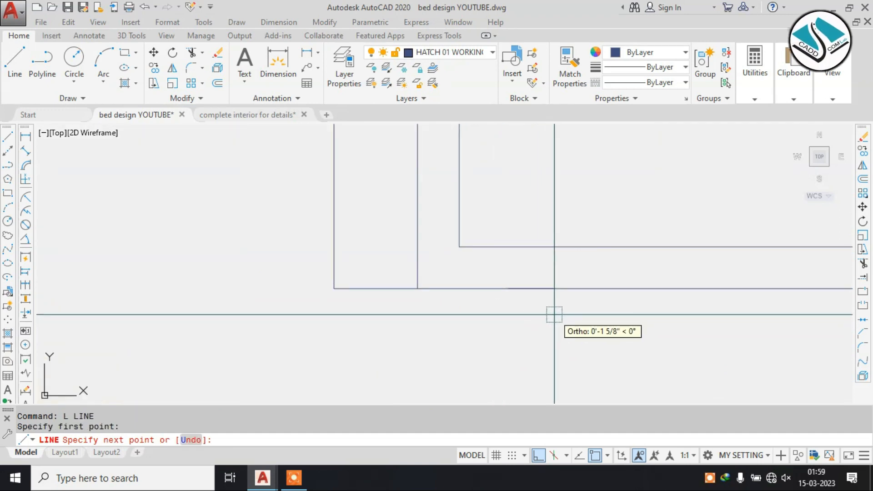
key(Escape)
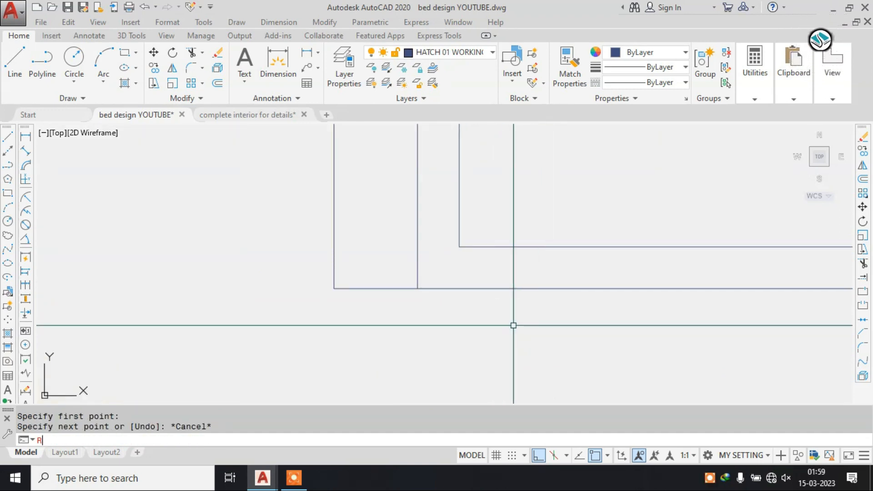
text(re)
key(Return)
key(Escape)
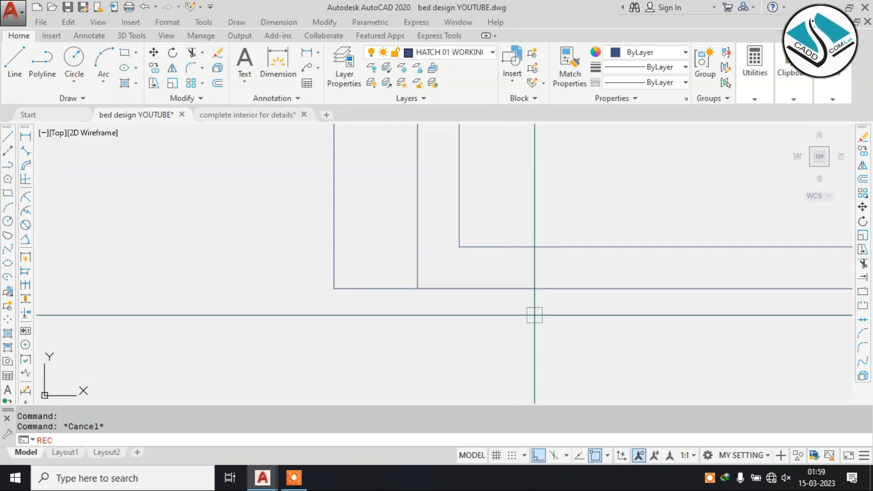
key(Return)
click(524, 288)
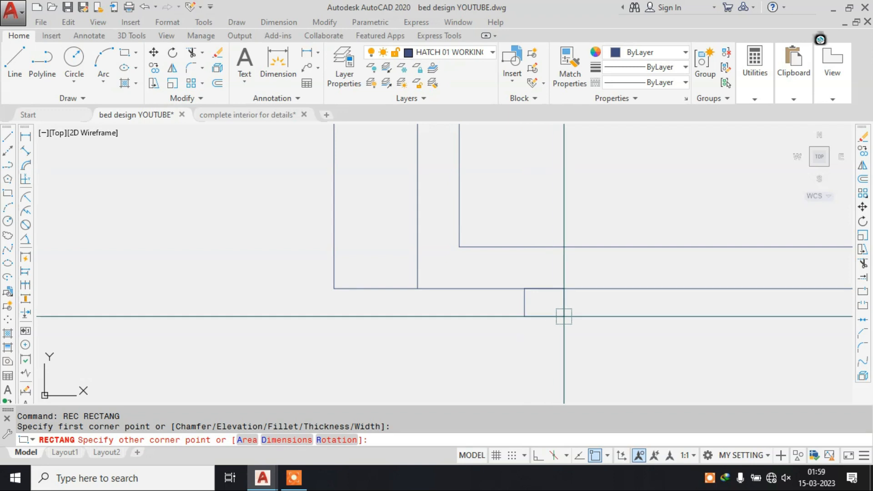
text(D)
key(Return)
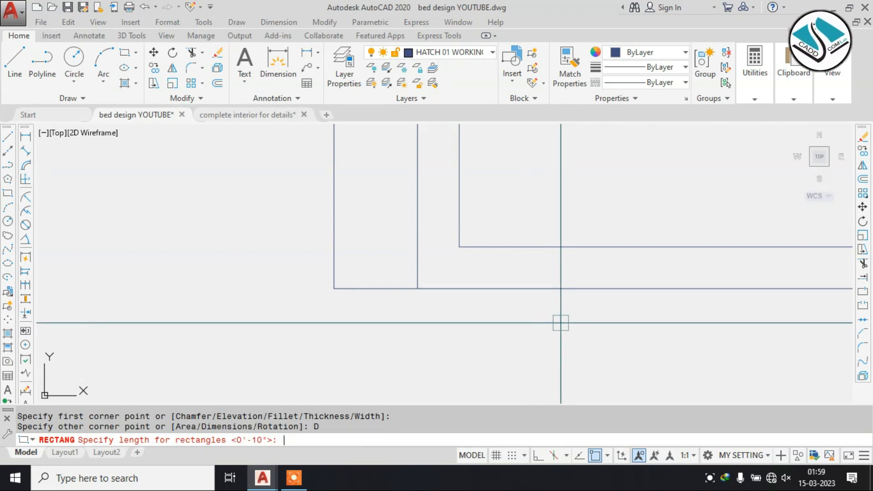
text(6)
key(Return)
text(6)
key(Return)
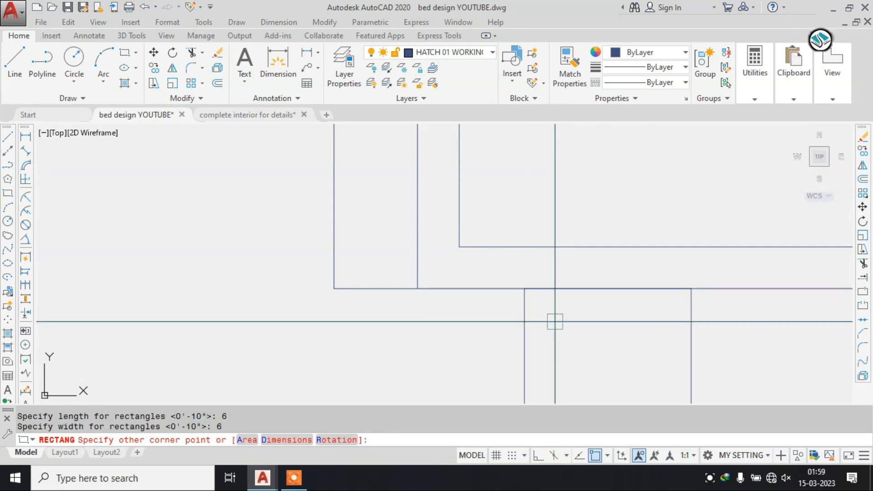
scroll(560, 314, down, 2)
key(Escape)
key(Escape)
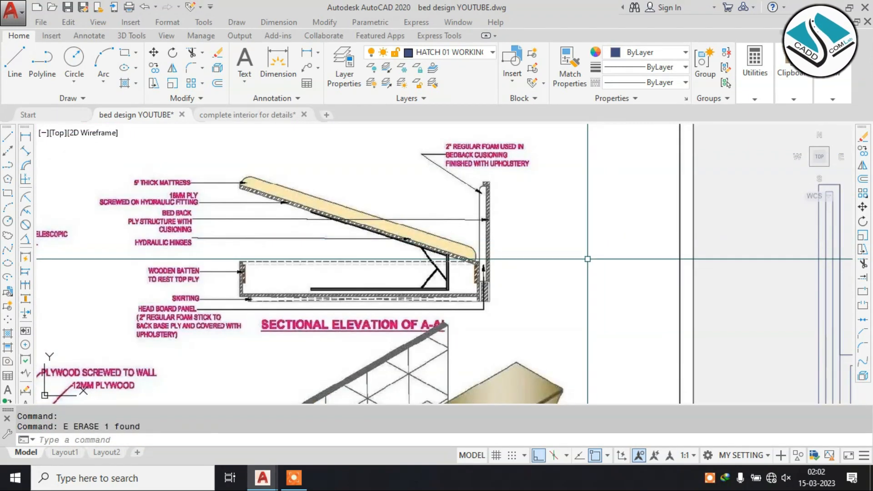
Compare the drawn bed section with reference section A-A and read the note on the headboard's foam cushioning.
scroll(495, 269, down, 3)
scroll(610, 306, up, 5)
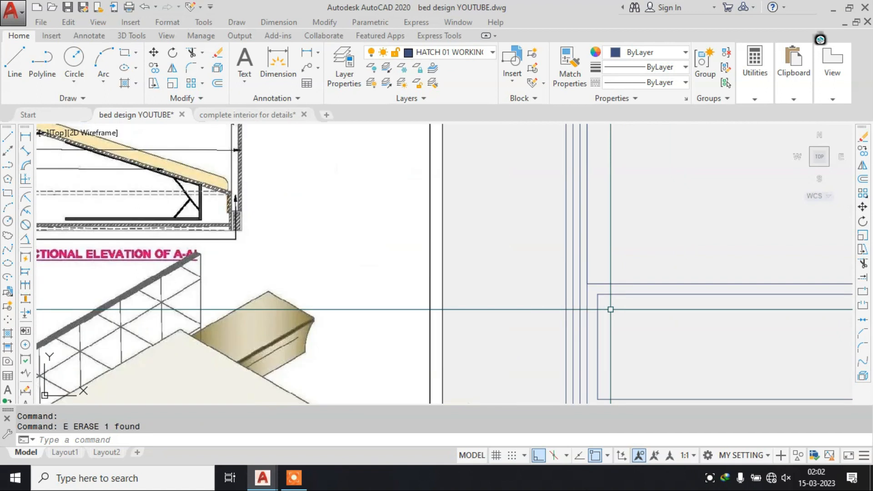
middle_drag(610, 230, 579, 315)
scroll(560, 213, down, 3)
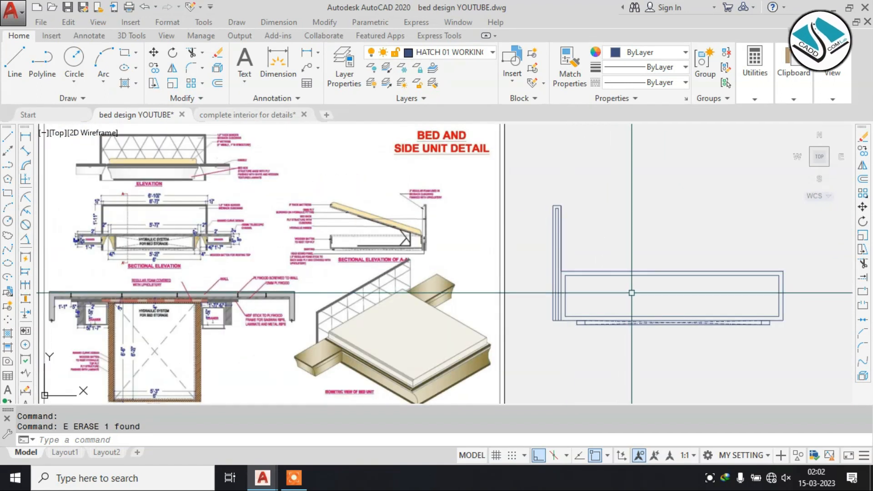
scroll(711, 327, up, 3)
scroll(515, 320, down, 5)
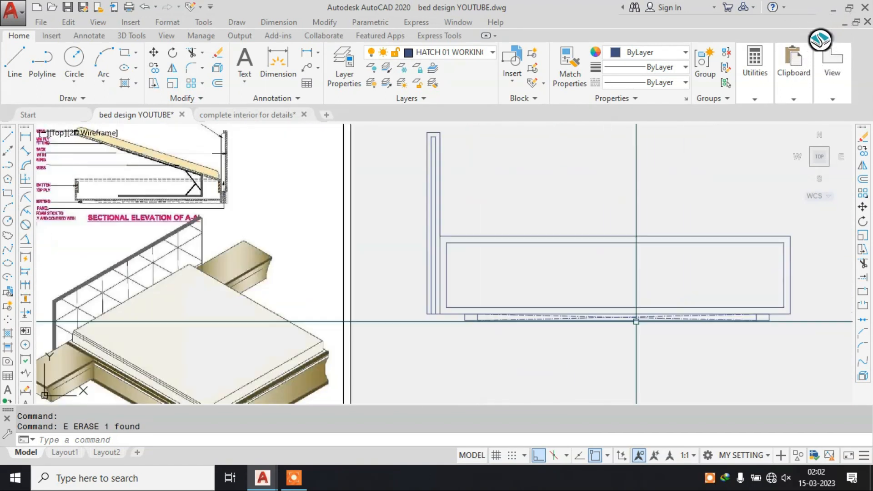
scroll(349, 225, up, 6)
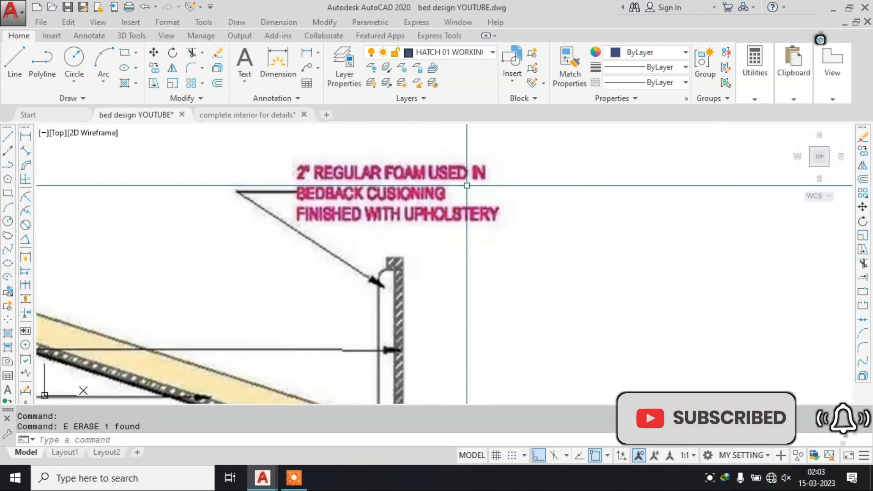
scroll(409, 218, down, 6)
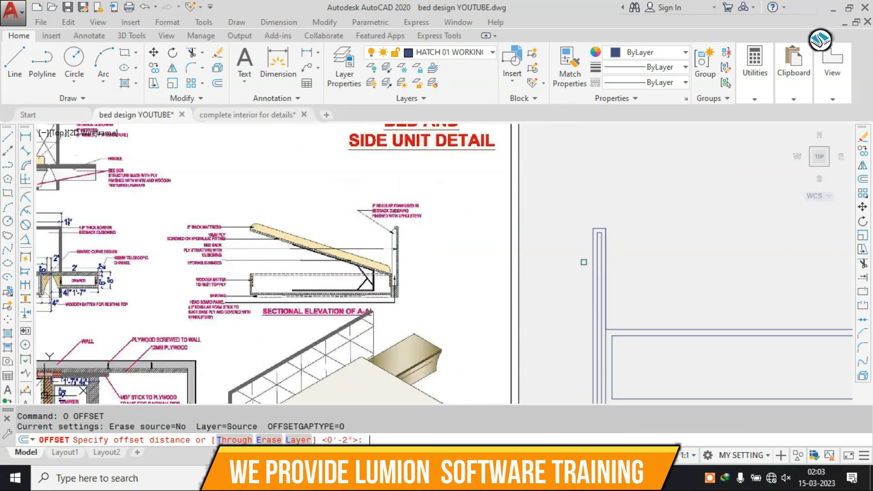
Offset the headboard's bed-facing line by 2" toward the bed to form the cushion's front face.
key(Return)
scroll(643, 253, up, 4)
click(560, 271)
click(605, 255)
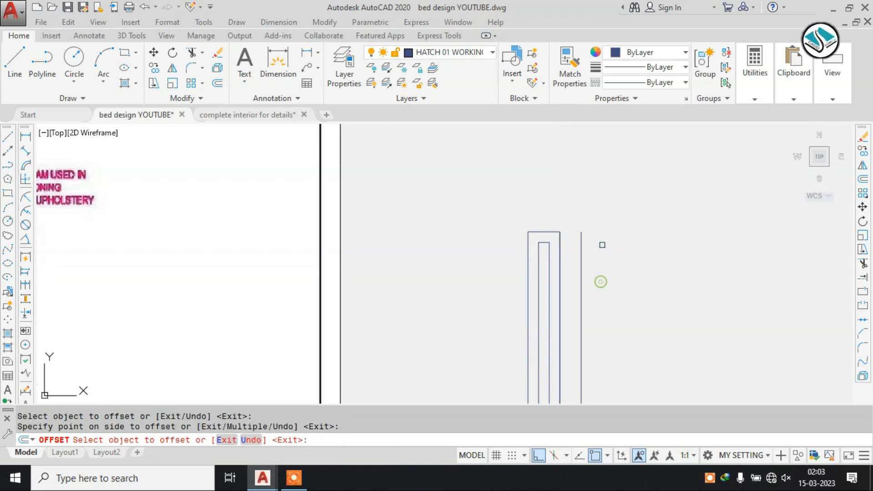
scroll(591, 237, down, 4)
key(Escape)
scroll(362, 235, up, 6)
scroll(361, 235, down, 6)
key(Escape)
Draw a horizontal line from the headboard to the offset cushion line, slightly below the headboard's upper edge.
scroll(616, 253, up, 8)
text(l)
key(Return)
click(555, 241)
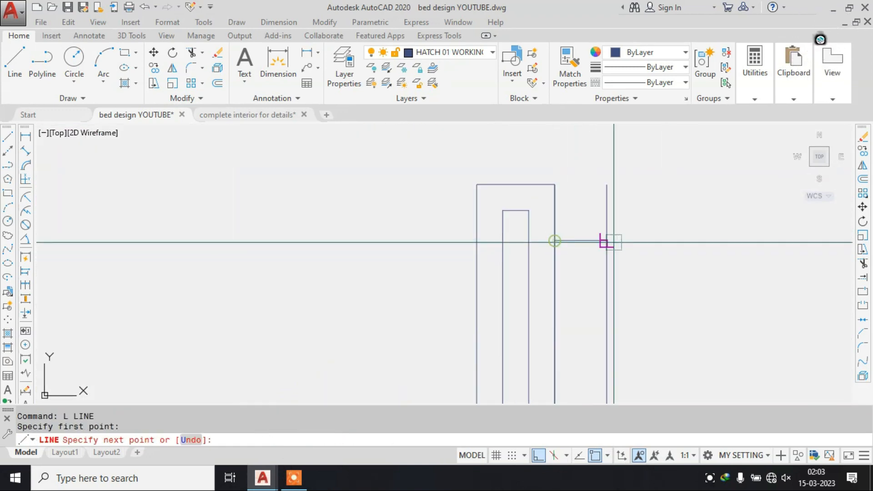
key(Return)
Trim the part of the cushion's front line that extends above the horizontal closing line.
scroll(609, 227, up, 4)
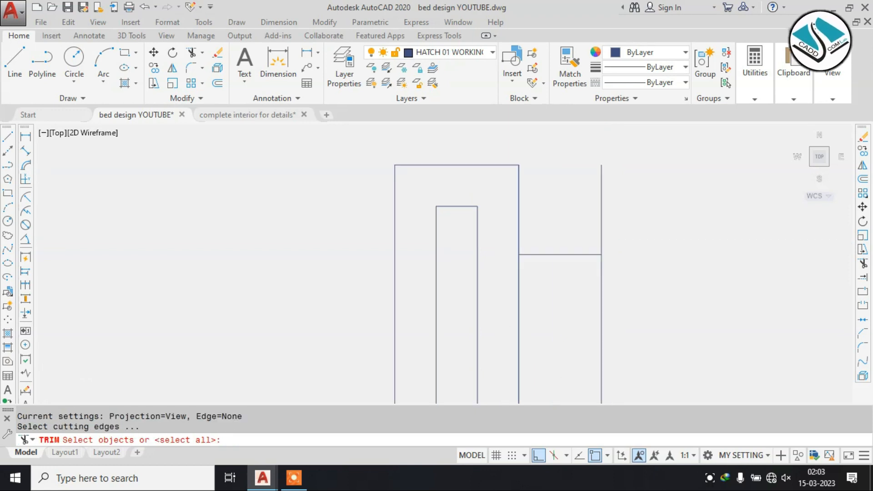
key(Return)
click(563, 232)
key(Escape)
key(Escape)
text(F)
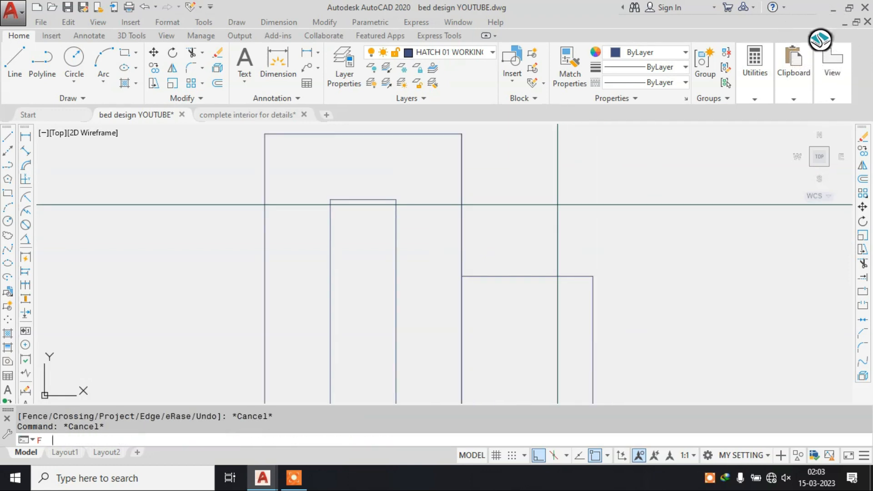
key(Return)
text(F)
key(Return)
text(2)
key(Return)
key(Escape)
text(F)
key(space)
text(F)
key(space)
text(2)
key(space)
key(Escape)
key(Escape)
text(F)
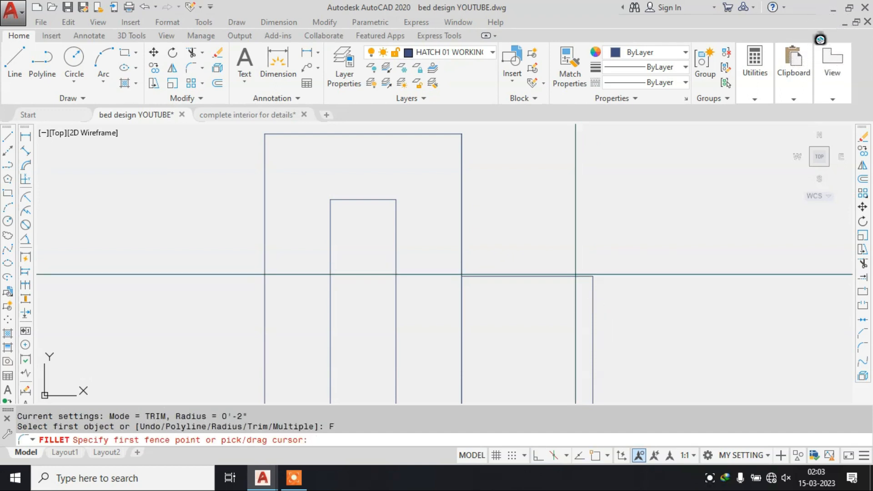
key(Escape)
Fillet the cushion's upper outer corner with a radius of 2.
text(F)
key(space)
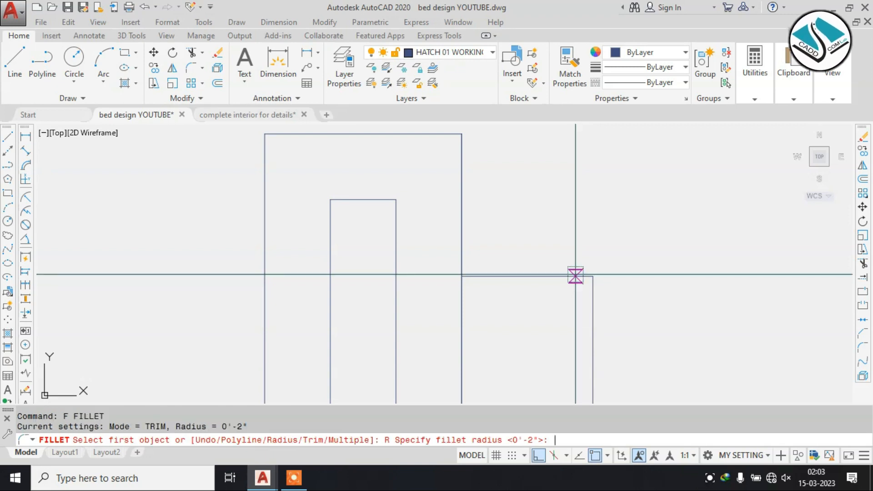
text(2)
key(Return)
click(575, 276)
click(594, 301)
scroll(511, 220, down, 8)
scroll(529, 209, down, 5)
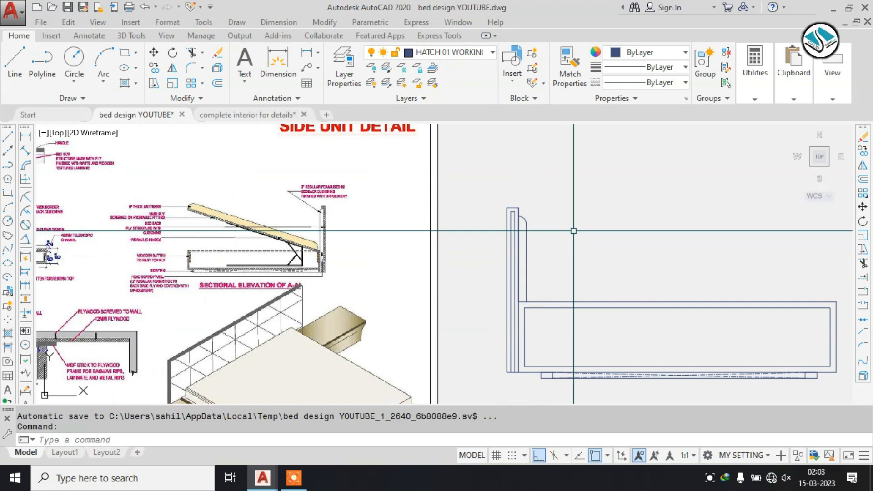
Erase the three inner outline lines inside the headboard panel, following reference section A-A.
scroll(320, 205, up, 5)
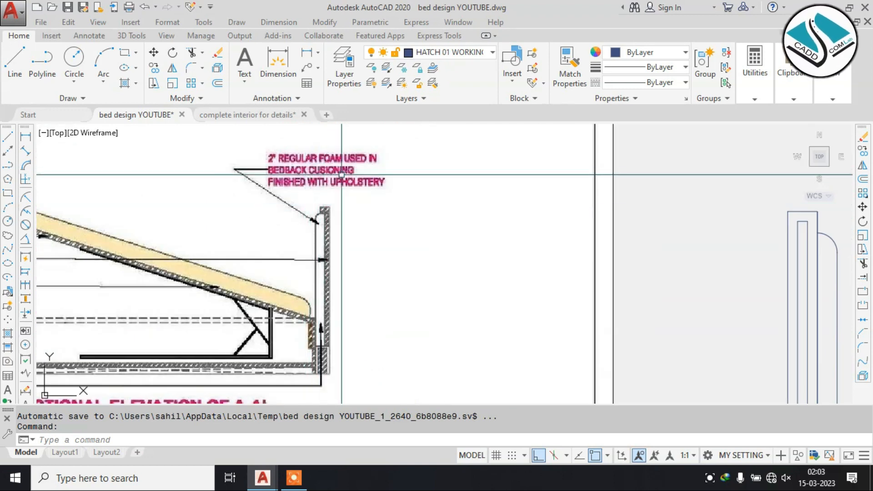
scroll(342, 174, down, 2)
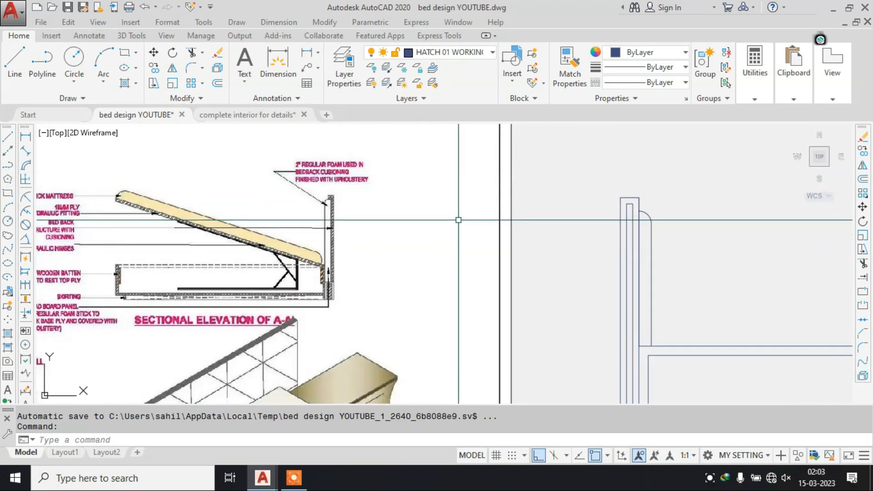
scroll(589, 208, up, 4)
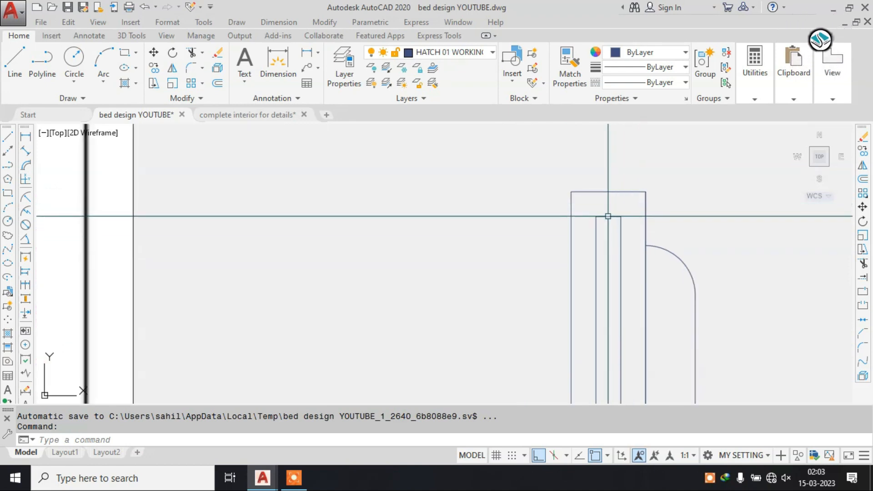
scroll(612, 237, down, 5)
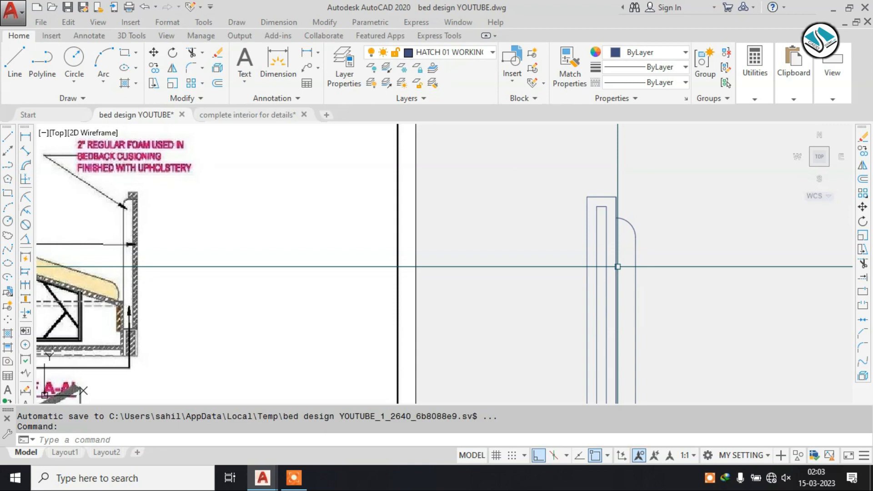
scroll(617, 260, up, 7)
key(Escape)
click(591, 183)
click(511, 217)
text(e)
key(Return)
scroll(595, 253, down, 6)
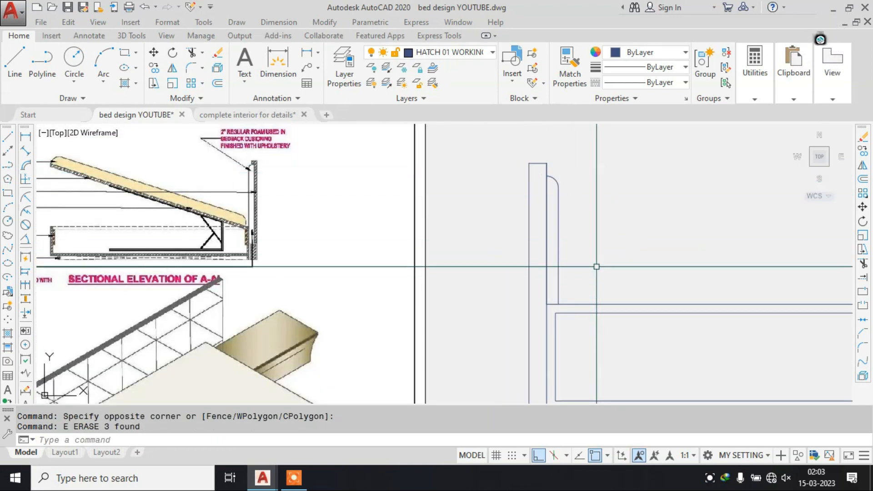
Compare the drawn headboard, cushion, box and skirting with sectional elevation A-A on the reference sheet.
scroll(505, 230, up, 5)
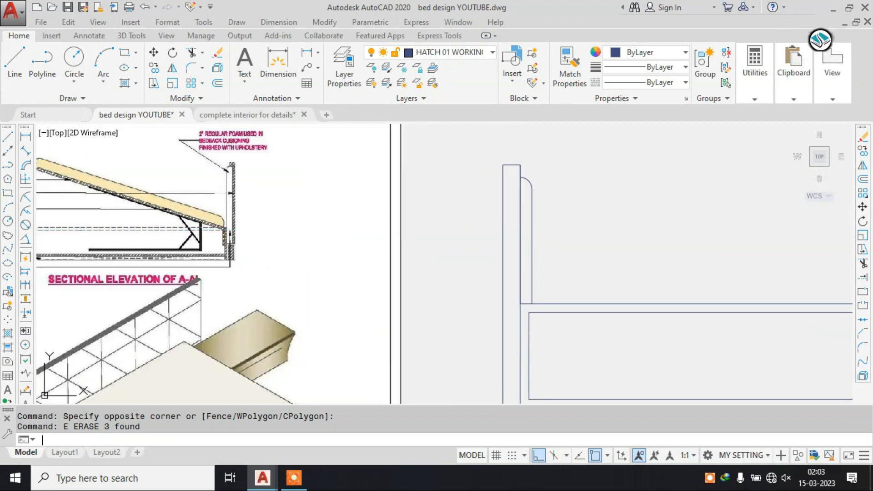
text(h)
key(Return)
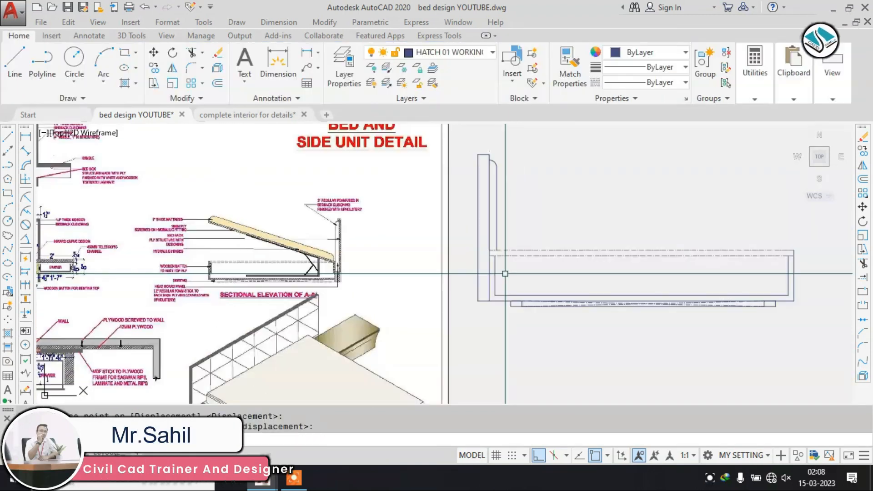
scroll(474, 259, down, 3)
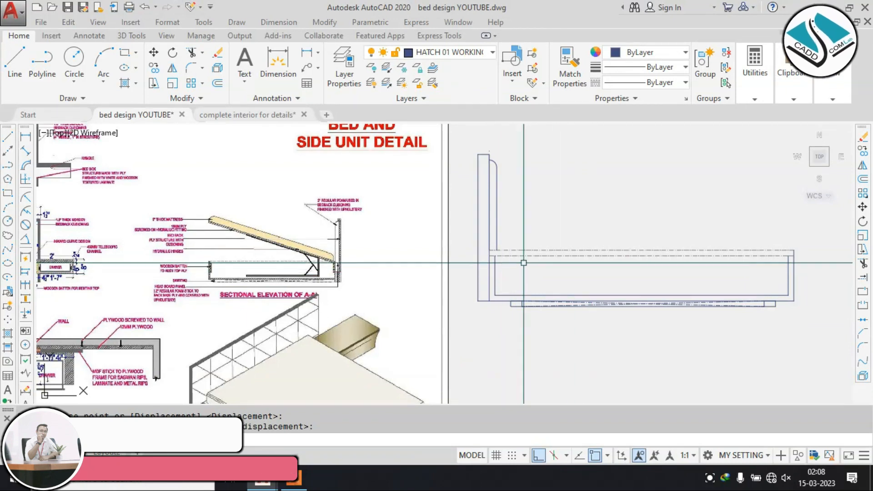
scroll(396, 261, up, 3)
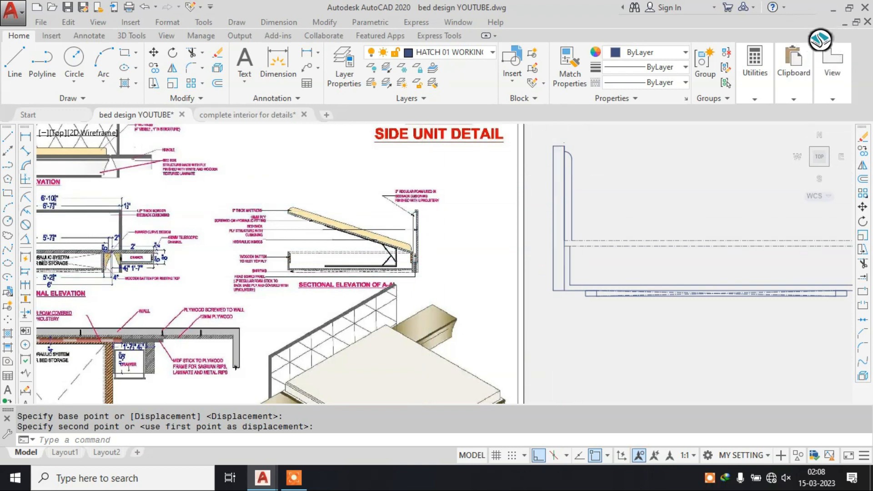
scroll(420, 187, up, 5)
scroll(433, 165, down, 5)
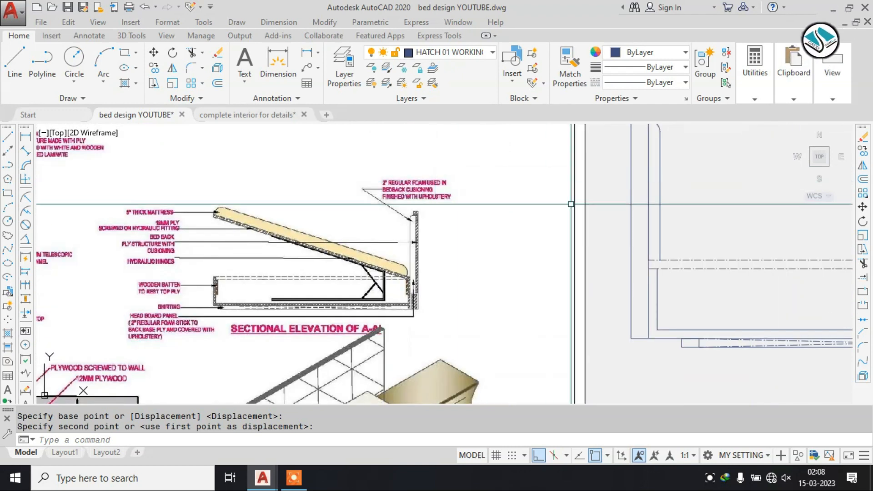
middle_drag(632, 251, 582, 253)
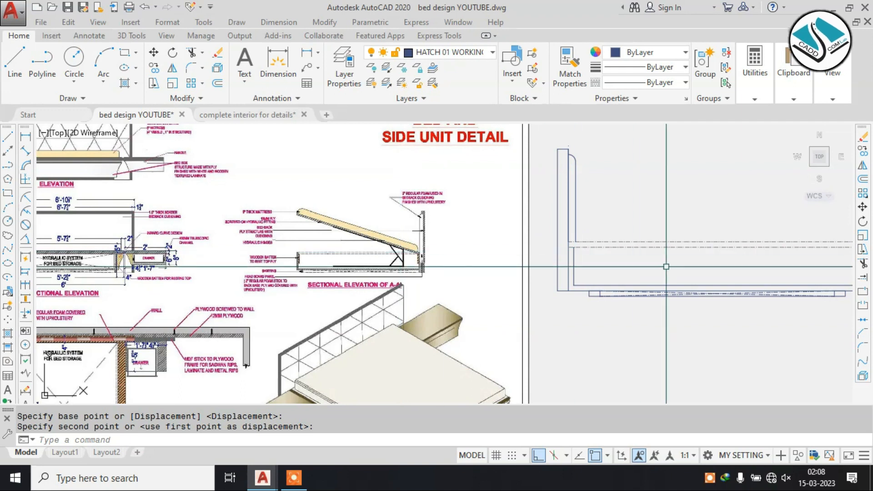
middle_drag(586, 277, 411, 277)
scroll(462, 252, up, 2)
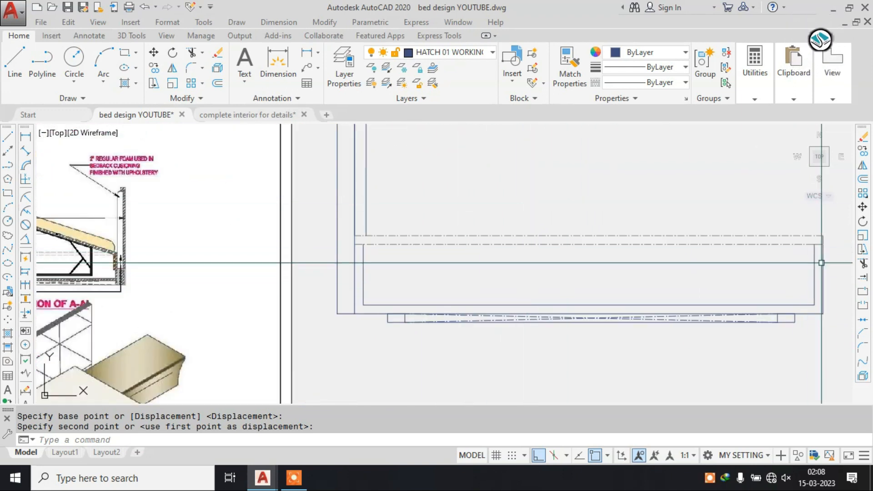
scroll(605, 296, down, 2)
scroll(605, 296, down, 2)
scroll(359, 280, up, 6)
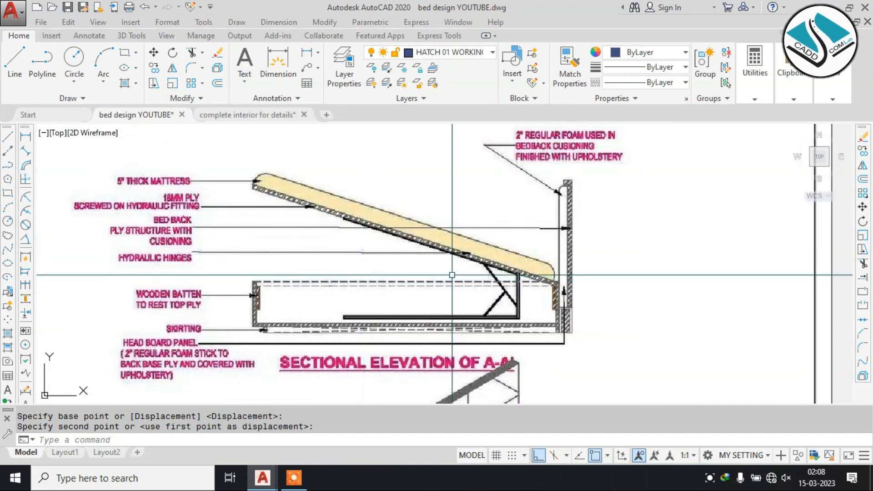
scroll(470, 272, down, 2)
scroll(537, 280, up, 4)
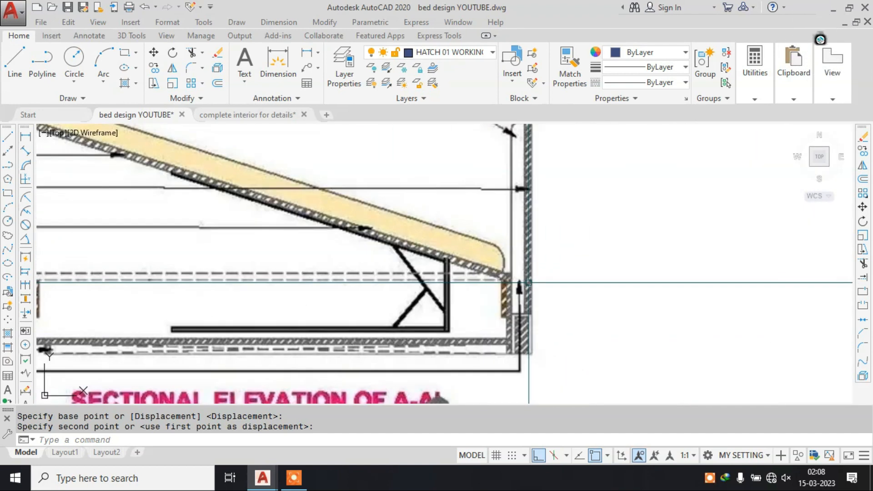
Examine the raised mattress, ply and hydraulic fitting in reference section A-A together with the red text notes.
scroll(482, 273, down, 8)
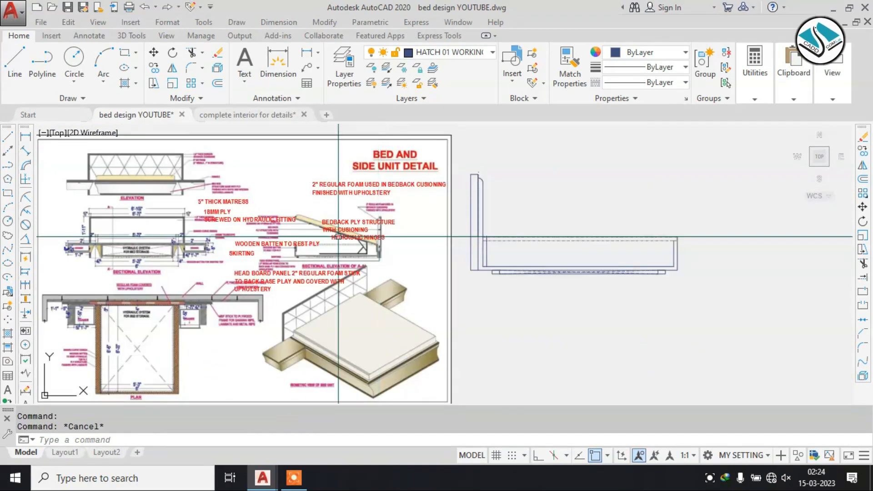
scroll(323, 237, up, 3)
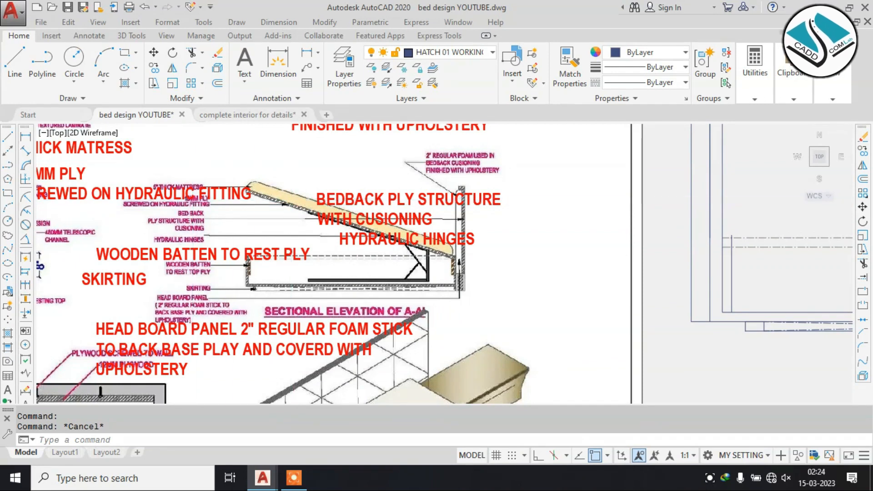
scroll(292, 196, up, 2)
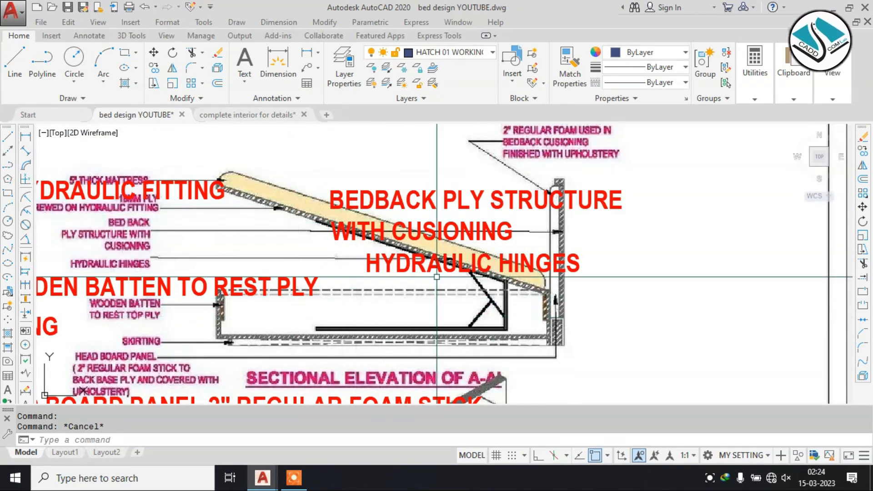
scroll(546, 291, down, 5)
scroll(578, 281, up, 2)
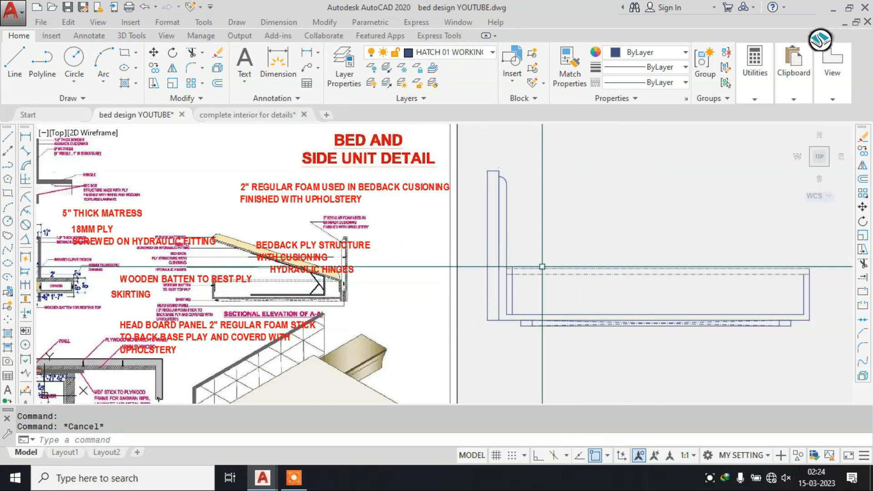
scroll(567, 273, up, 3)
scroll(432, 273, down, 3)
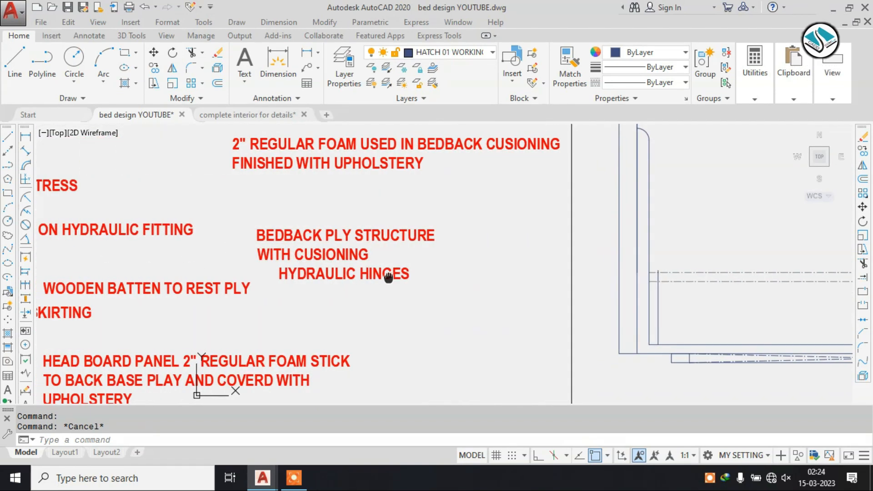
scroll(273, 227, up, 3)
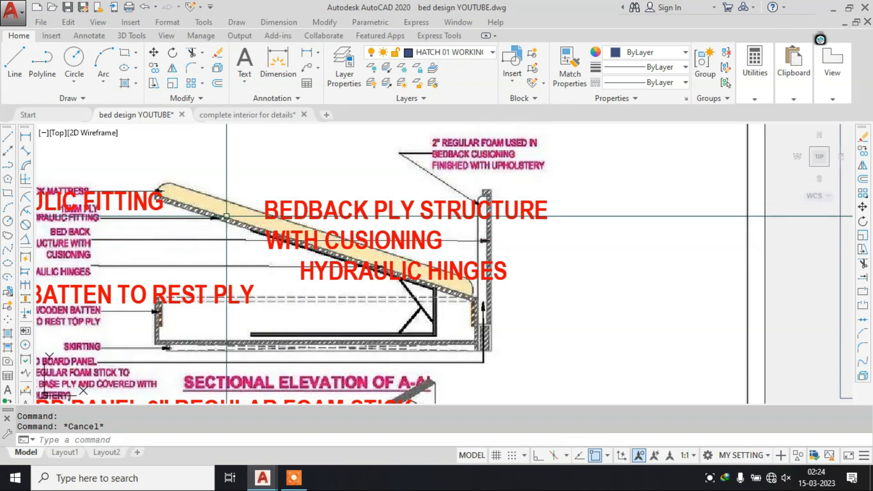
scroll(223, 213, down, 3)
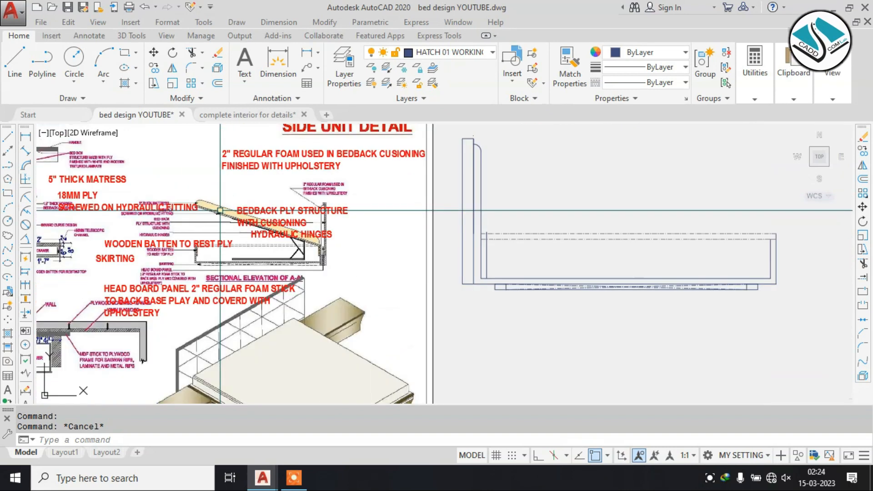
Enable polar tracking with a 15-degree increment angle in the drafting settings.
key(Return)
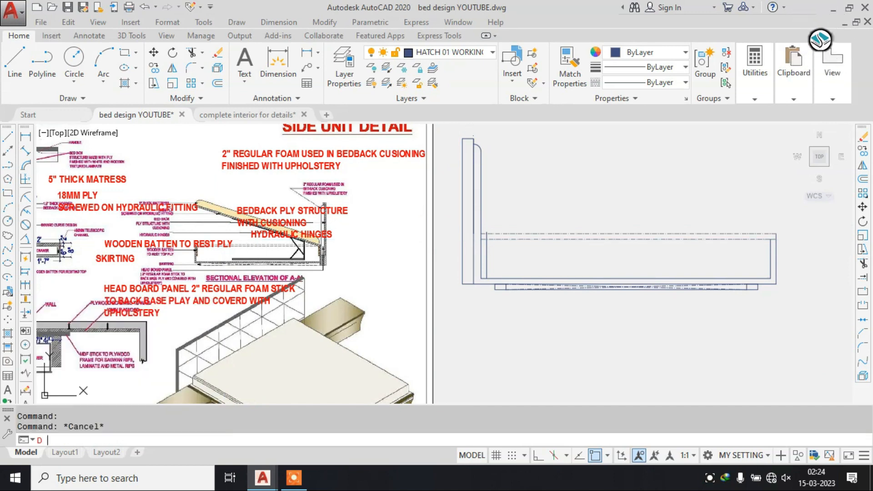
key(Escape)
text(DS)
key(Return)
key(Return)
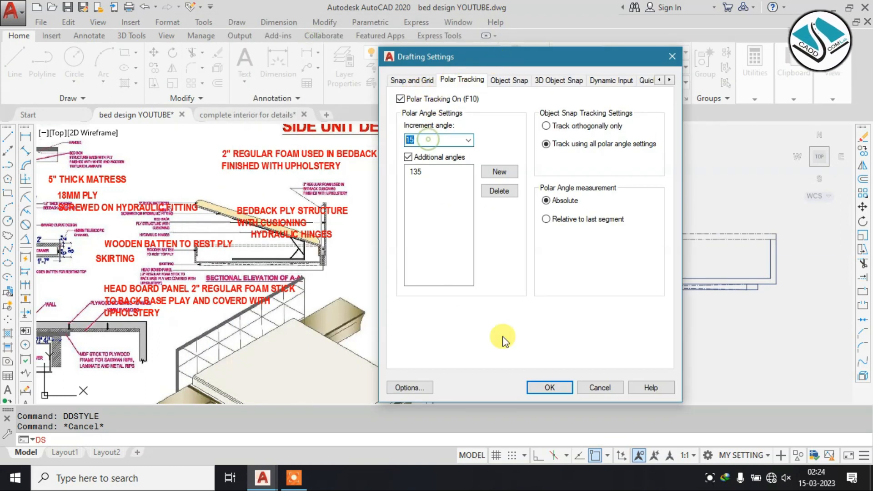
click(550, 388)
Draw a line rising at 15 degrees from the box's upper corner beside the cushion to beyond the box's far end.
text(l)
key(Return)
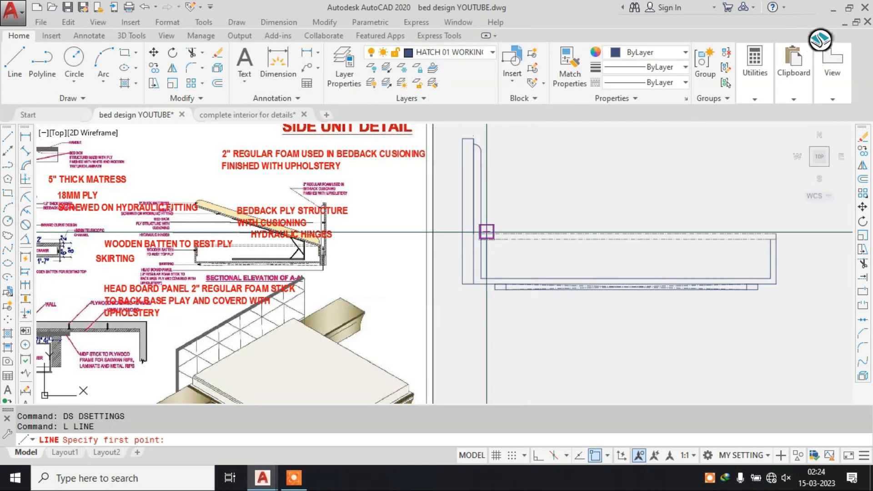
scroll(480, 226, up, 2)
scroll(484, 231, up, 2)
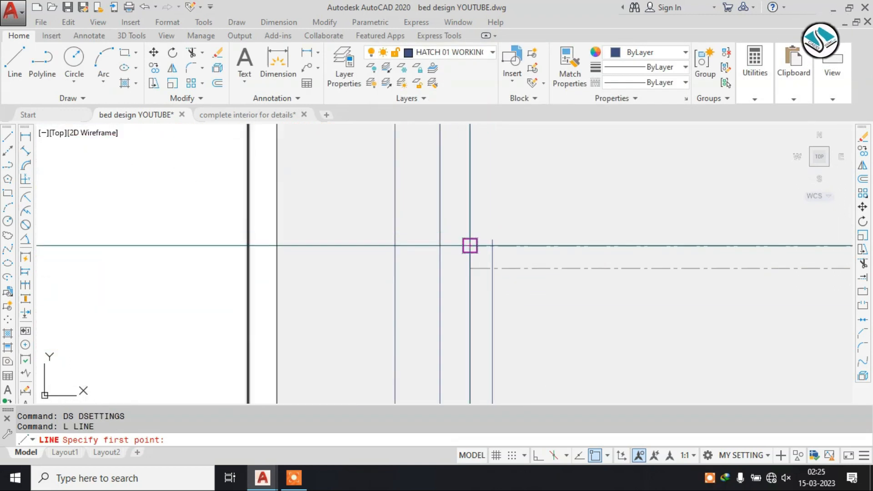
click(471, 246)
scroll(381, 310, down, 3)
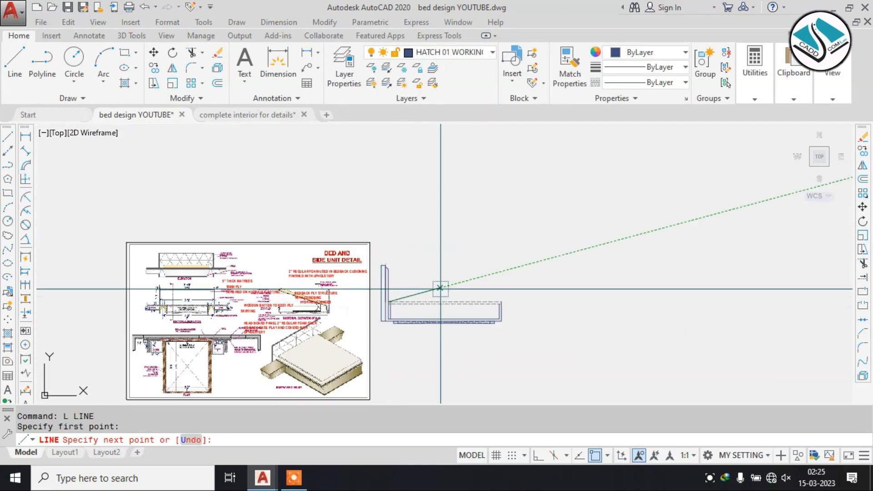
click(536, 263)
key(Escape)
scroll(468, 296, up, 3)
With ortho mode on, draw a vertical guide line up from the box's far upper corner across the inclined line.
text(l)
key(Return)
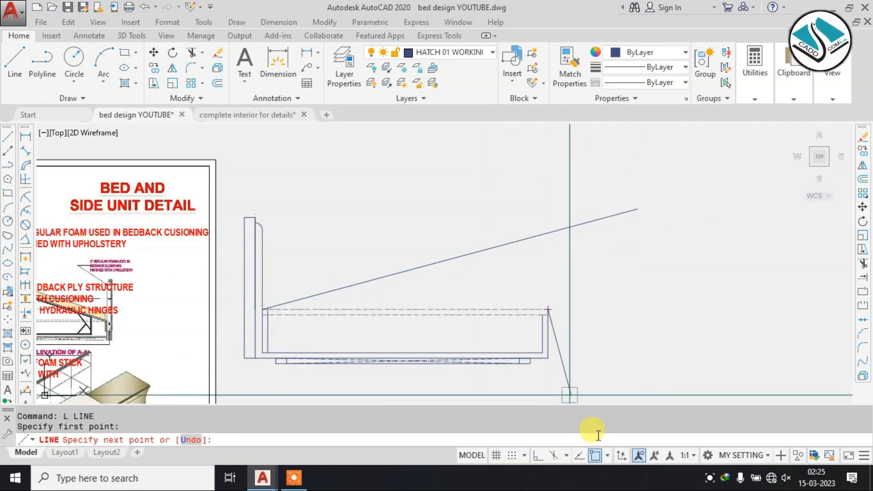
click(538, 457)
text(mt)
key(Return)
click(500, 199)
click(551, 189)
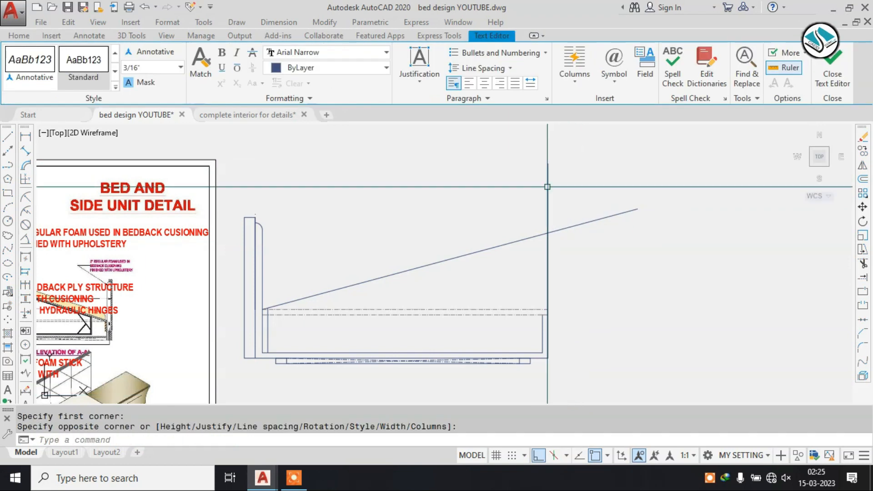
key(Escape)
key(Escape)
Trim the inclined line beyond the vertical guide line and erase the guide line.
text(ttr)
key(Escape)
key(Return)
click(523, 191)
click(609, 264)
key(Escape)
click(522, 277)
text(e)
key(Return)
scroll(406, 254, up, 5)
text(o)
key(Return)
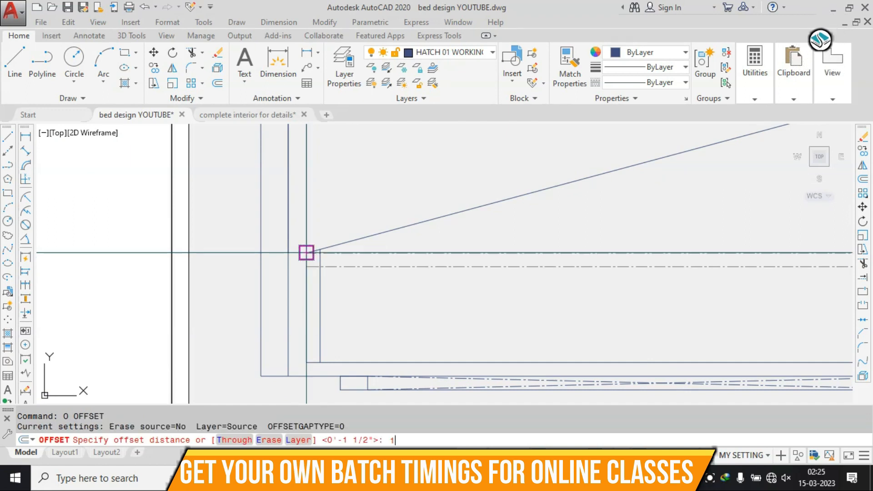
text(1)
key(Return)
click(409, 226)
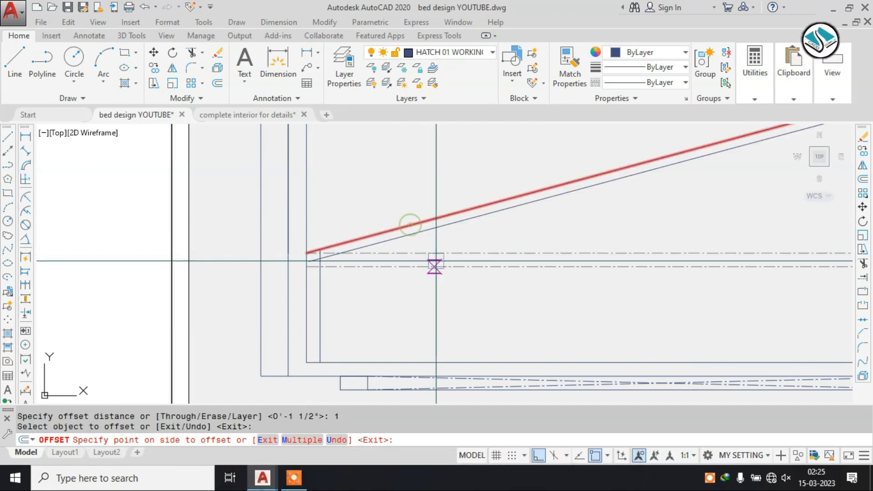
key(Escape)
Offset the inclined line 1 1/2" downward to give the raised ply panel its thickness.
text(o)
key(Return)
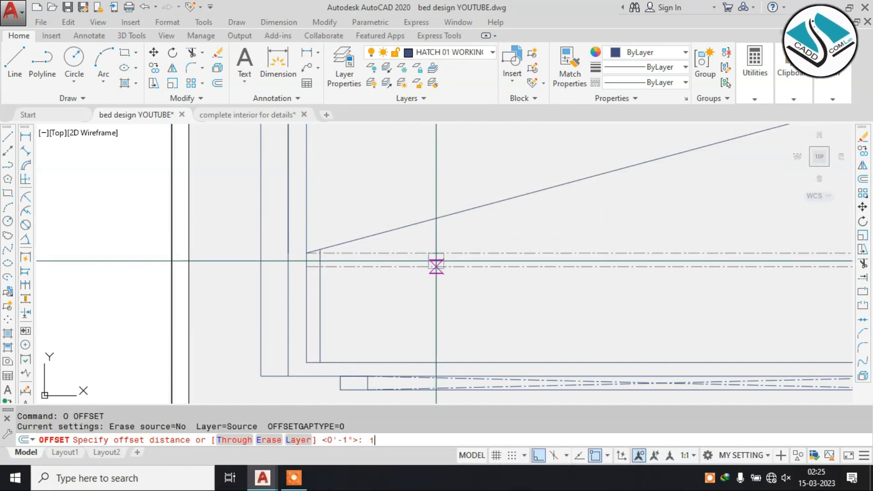
key(Return)
click(440, 215)
click(431, 240)
key(Escape)
key(Escape)
Trim the box's inner vertical line where it extends above the lower inclined line near the headboard.
text(tr)
key(Return)
key(Return)
scroll(313, 270, up, 4)
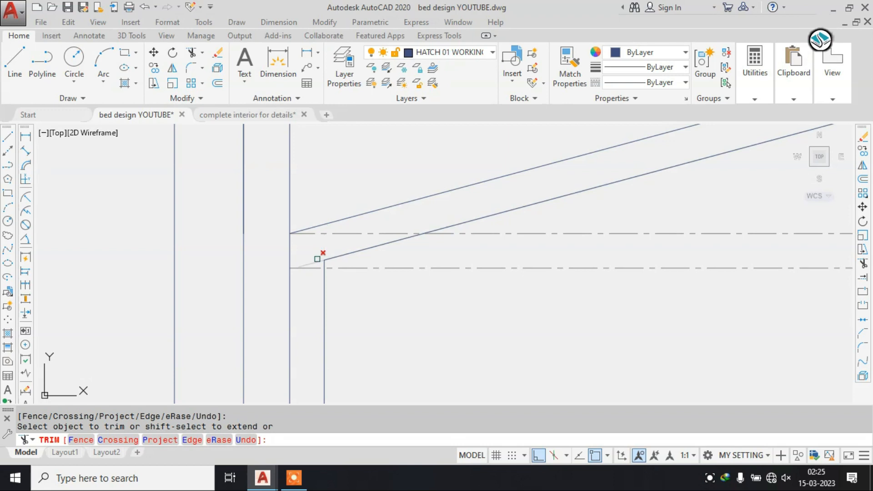
scroll(318, 258, down, 5)
scroll(621, 187, up, 6)
key(Escape)
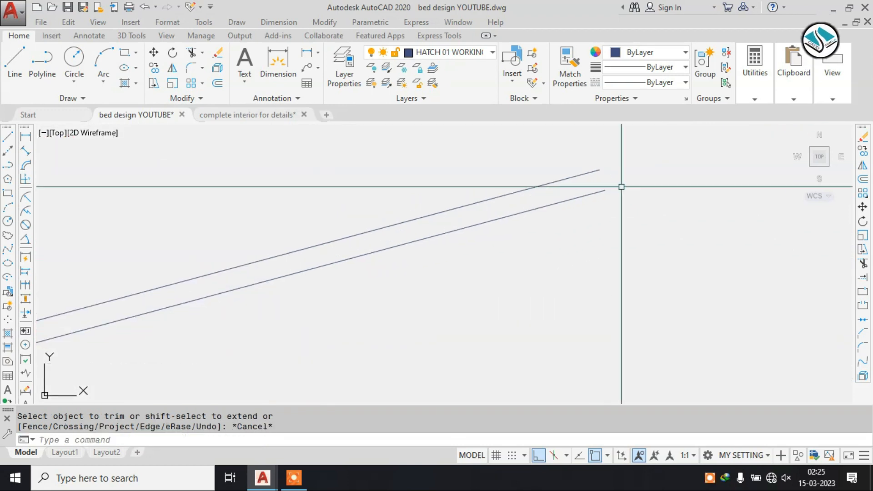
Draw a vertical line down from the raised end of the upper inclined line, crossing the lower one.
text(l)
key(Return)
scroll(619, 175, up, 2)
click(589, 169)
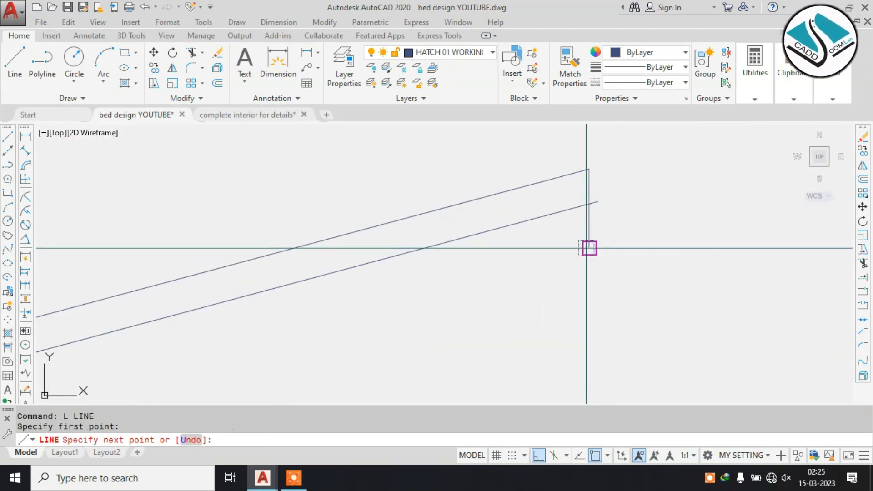
Trim the excess of the lower inclined line and the vertical line beyond their intersection to close the panel's end.
text(tr)
key(Return)
key(Return)
scroll(597, 219, up, 4)
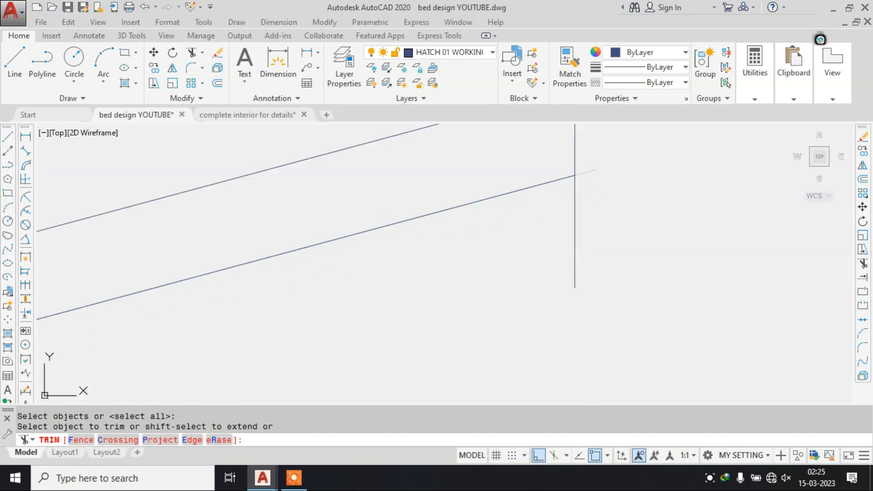
scroll(557, 237, down, 4)
key(Escape)
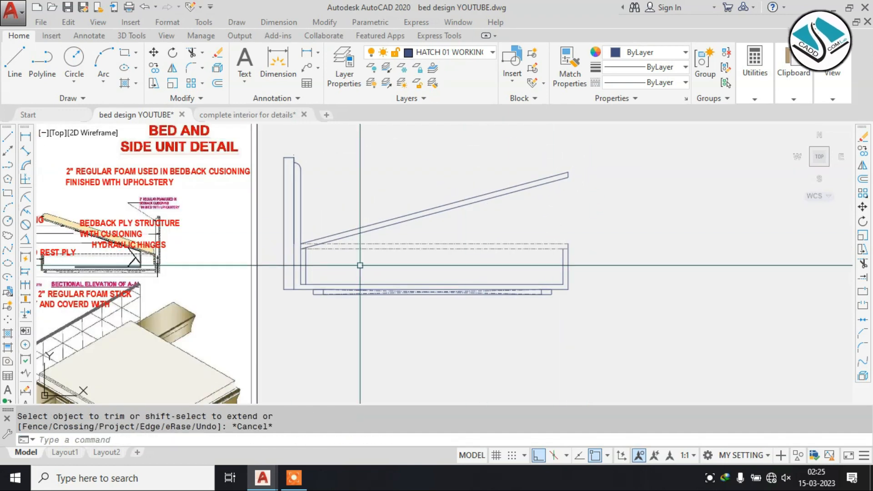
Offset the upper inclined line 6" upward for the mattress, following reference section A-A.
scroll(191, 254, up, 2)
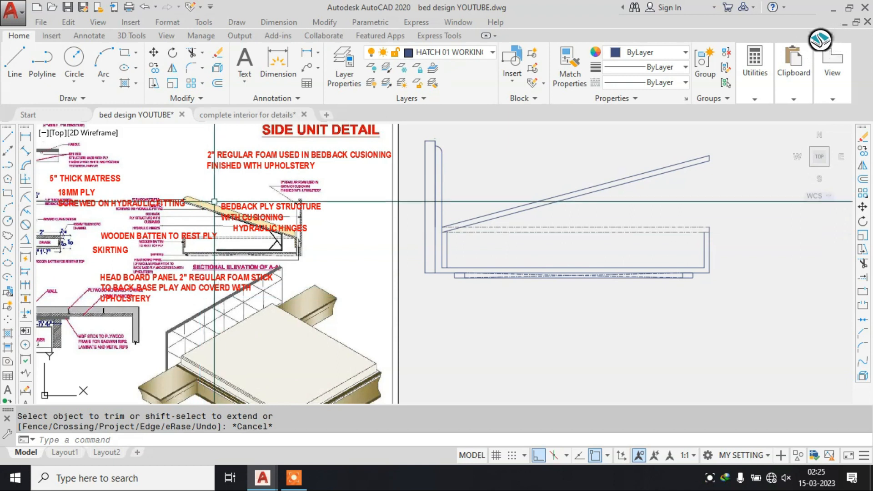
scroll(208, 200, up, 2)
scroll(136, 200, up, 2)
scroll(222, 218, down, 6)
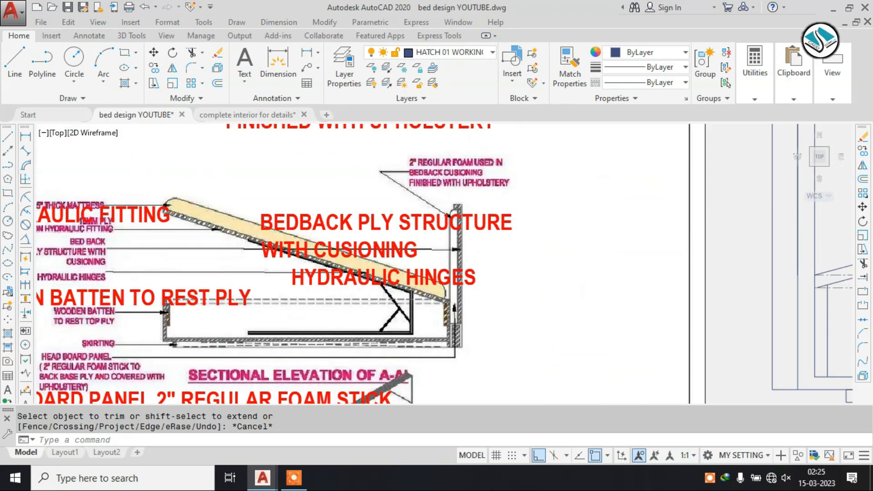
key(Escape)
key(Escape)
text(o)
key(Return)
text(6)
key(Return)
scroll(654, 156, up, 2)
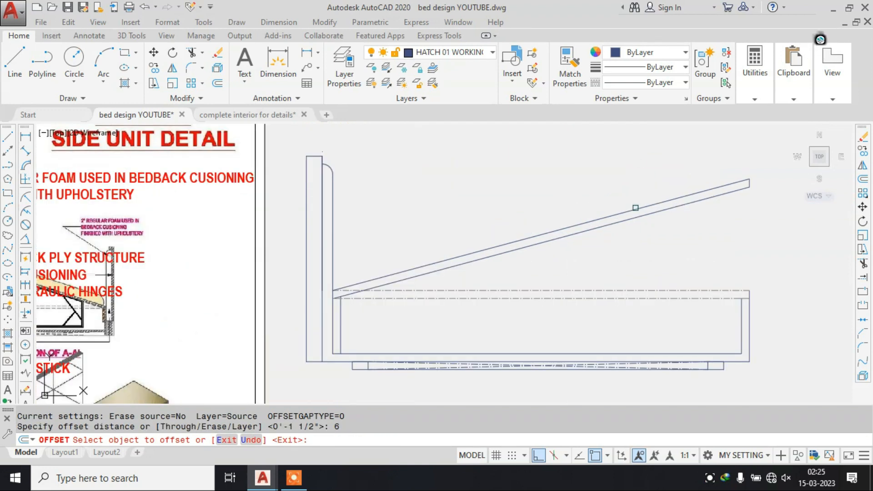
click(635, 207)
click(632, 171)
scroll(641, 212, down, 2)
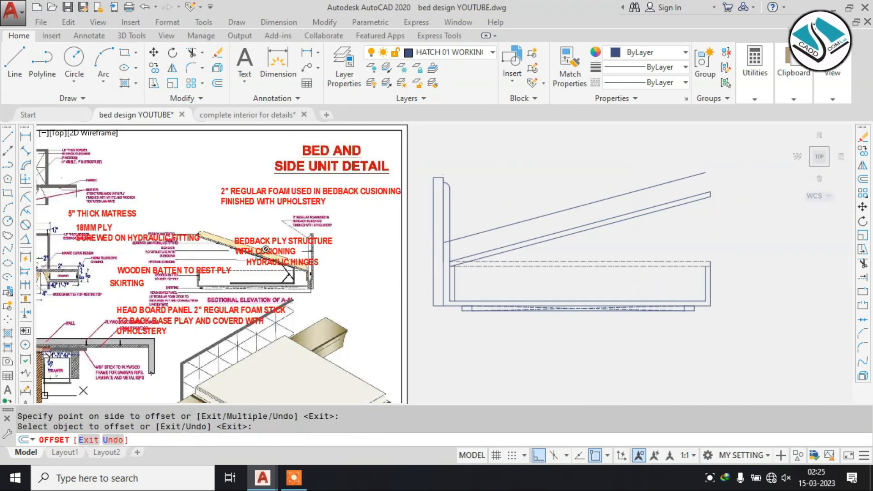
Trim the offset mattress line where it extends past the headboard cushioning's front edge.
click(266, 249)
scroll(215, 249, up, 2)
key(Escape)
key(Escape)
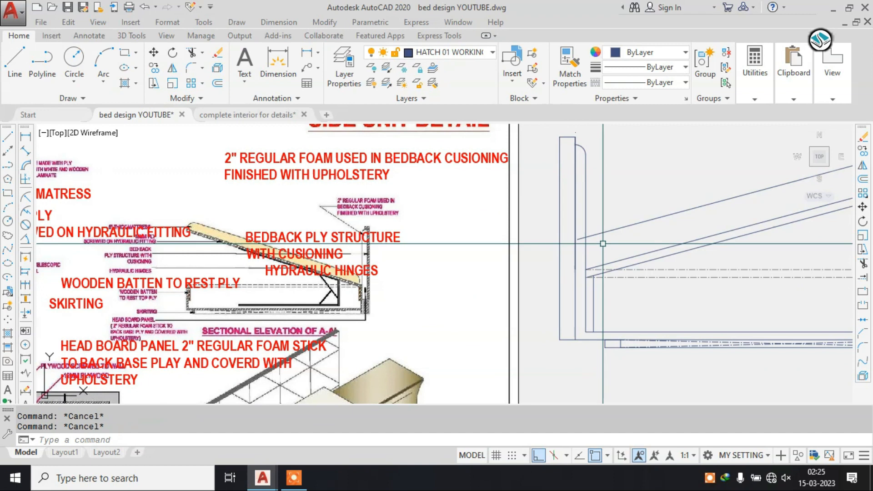
scroll(604, 244, up, 2)
text(tr)
key(space)
scroll(548, 239, up, 3)
key(space)
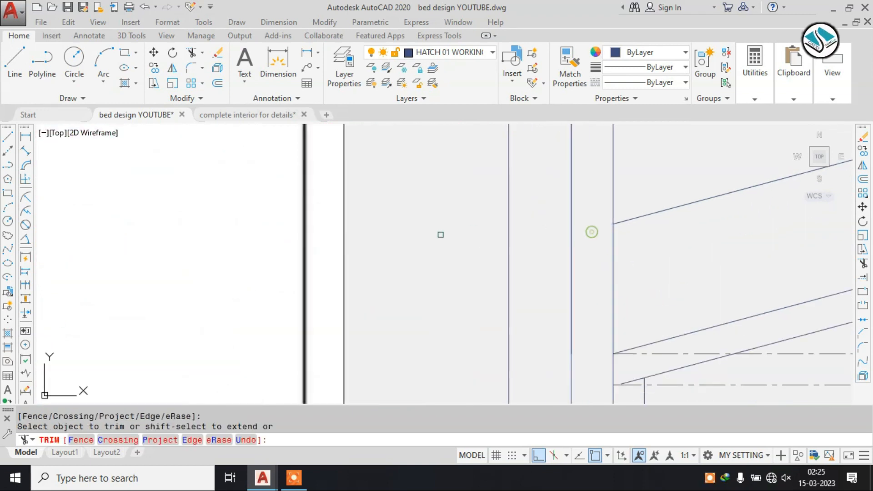
scroll(472, 230, down, 3)
scroll(572, 225, up, 5)
key(Escape)
key(Escape)
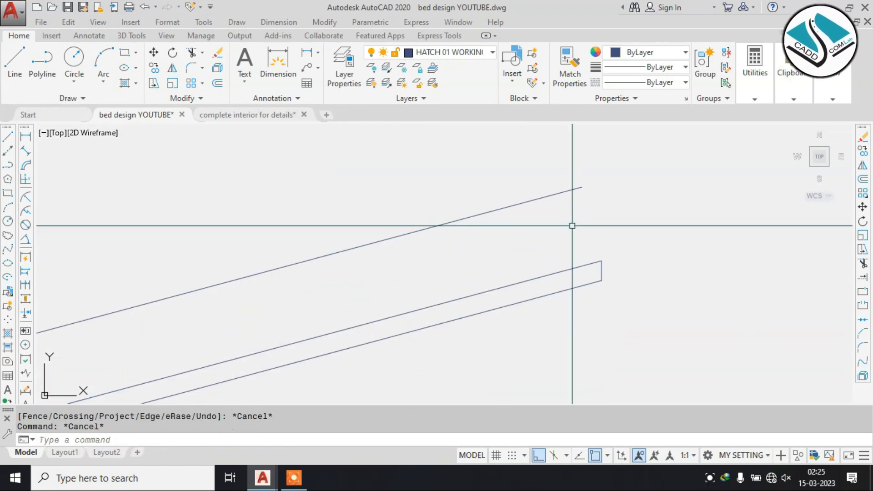
Draw a line closing the mattress's raised end, from its upper edge's endpoint to the ply panel's upper corner.
text(l)
key(space)
click(582, 187)
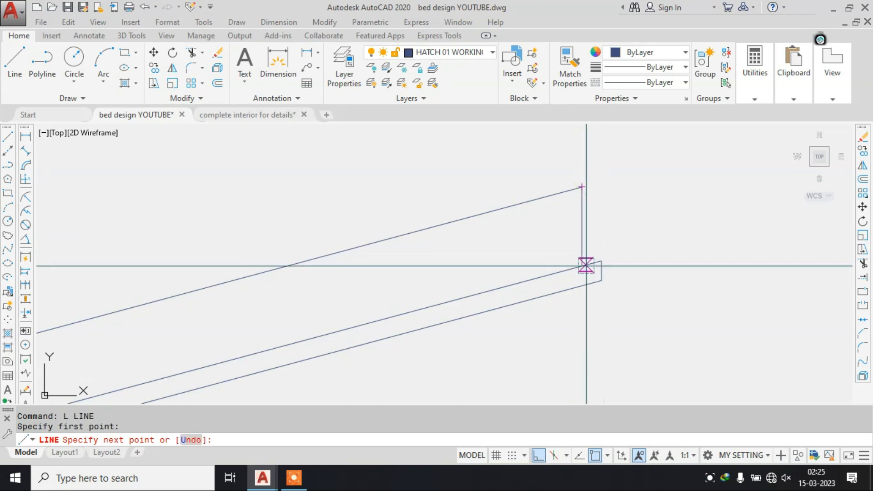
click(602, 260)
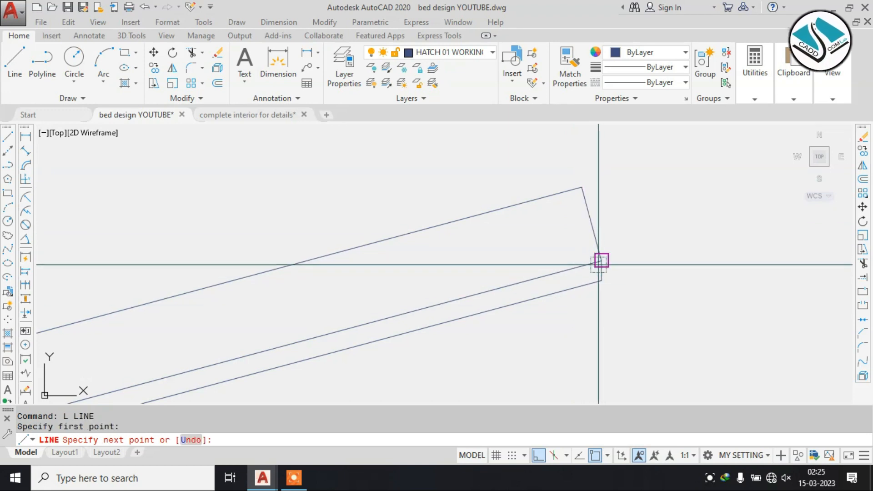
key(Escape)
key(Escape)
Fillet the mattress's upper corner at the raised end with a 5" radius.
text(f)
key(space)
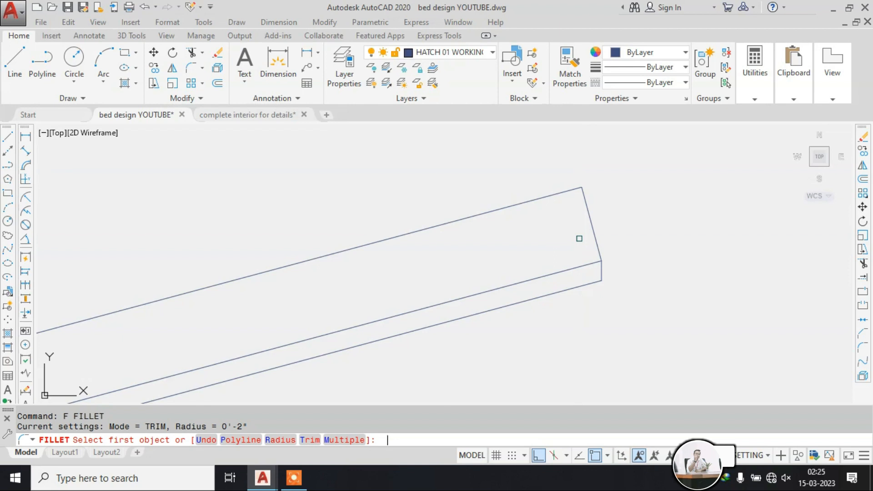
text(r)
key(space)
text(5)
key(space)
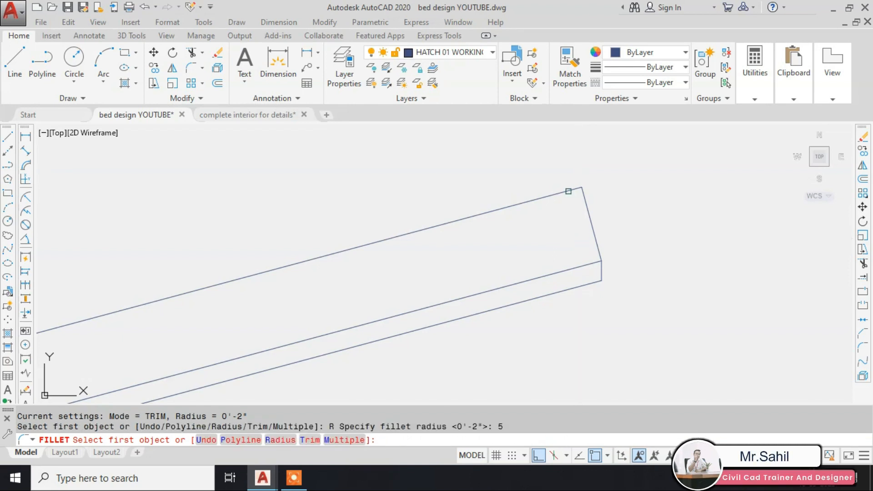
click(569, 192)
click(587, 208)
scroll(347, 201, down, 5)
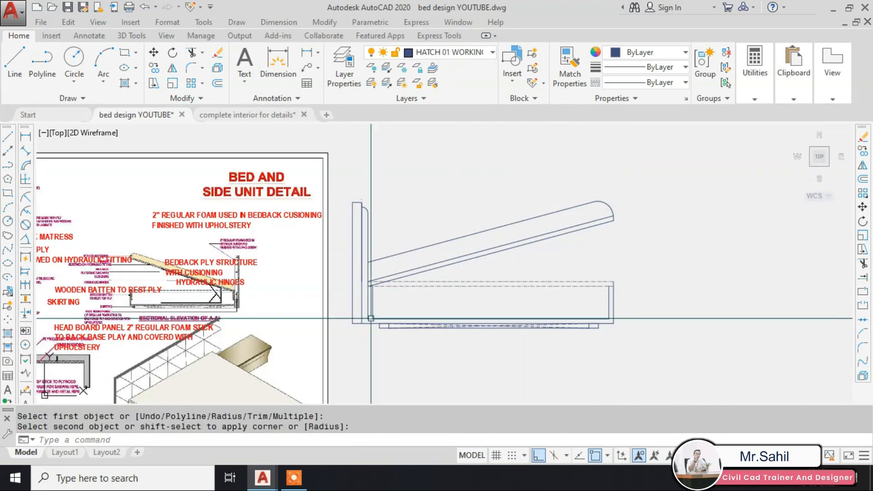
key(Escape)
key(Escape)
scroll(225, 294, up, 2)
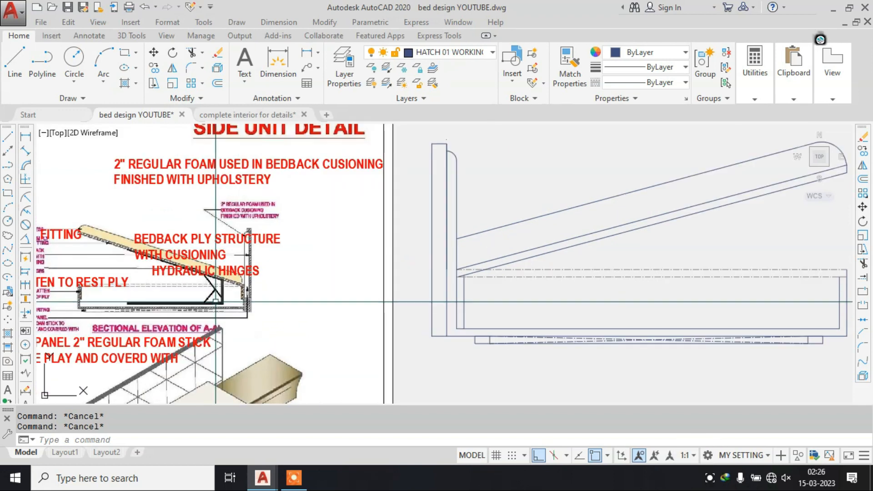
scroll(231, 299, up, 2)
scroll(231, 299, up, 2)
scroll(275, 281, up, 2)
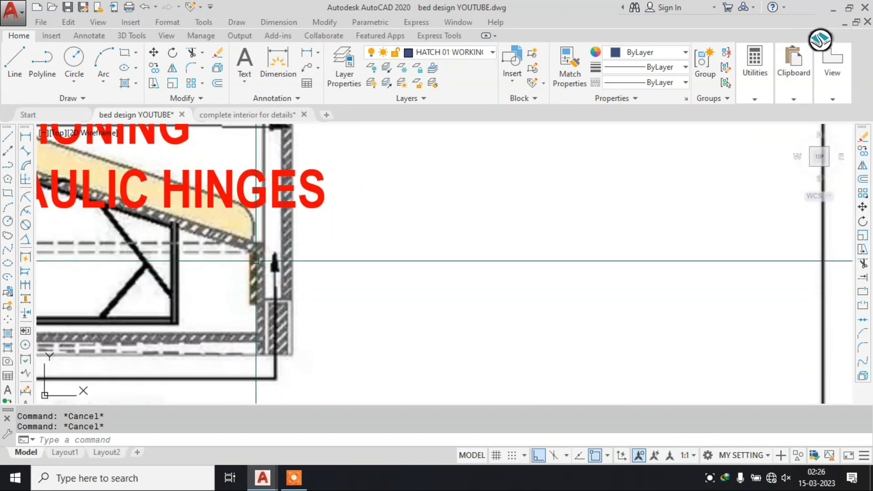
scroll(254, 268, down, 2)
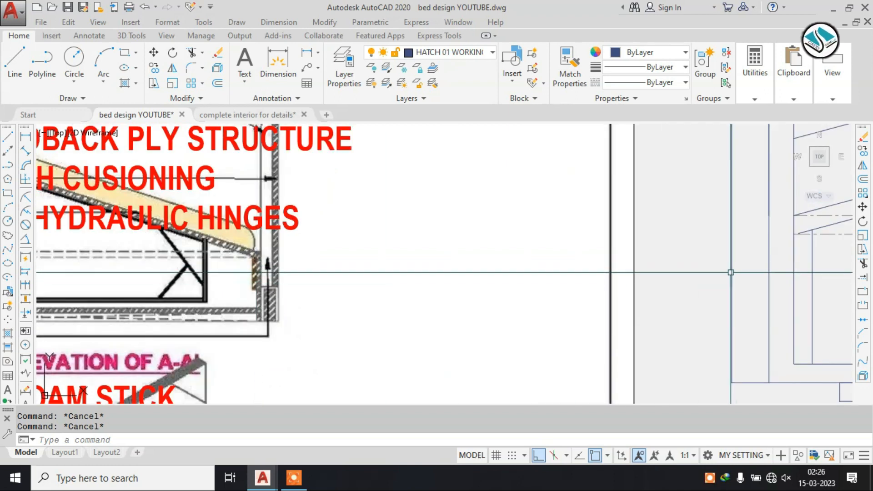
middle_drag(718, 272, 511, 267)
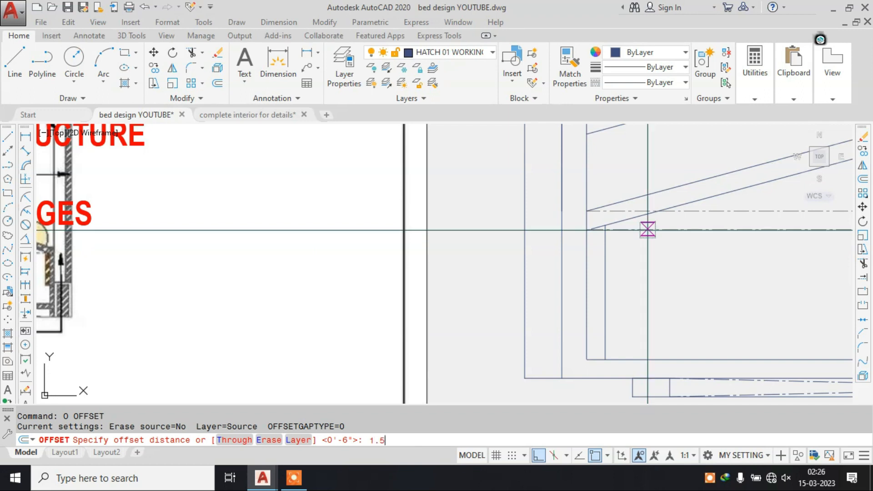
text(.5)
key(Return)
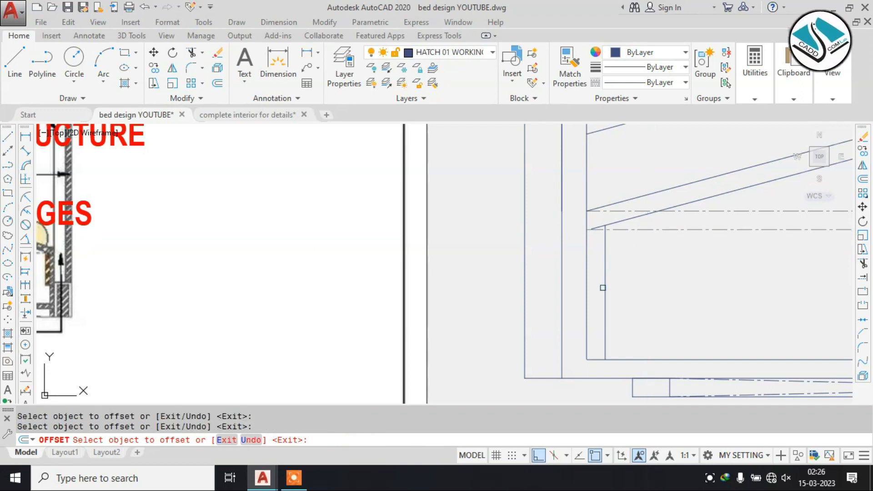
key(Escape)
key(Escape)
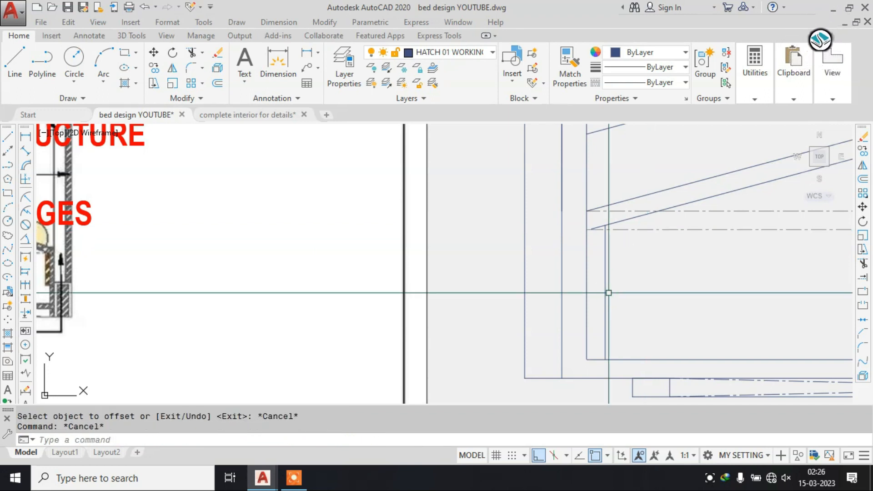
Offset the box's inner vertical line near the headboard 1.5" inward for the wooden batten.
text(O)
key(Return)
text(1.5)
key(Return)
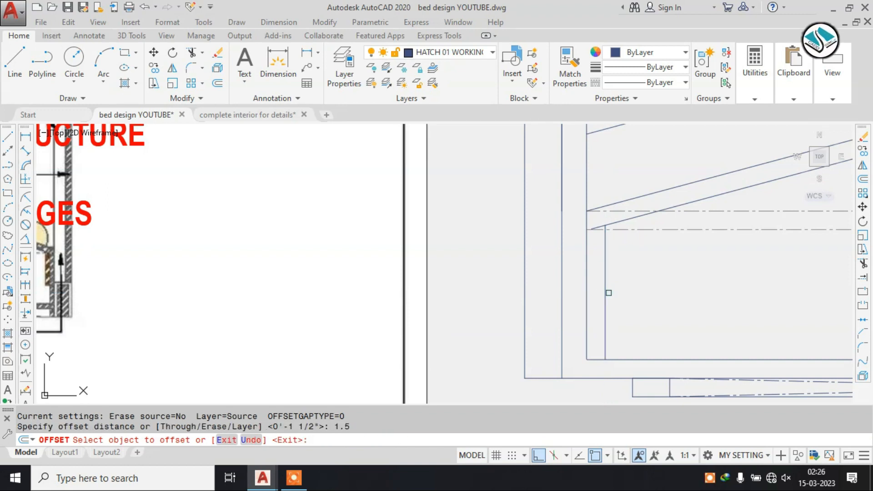
click(607, 295)
click(620, 297)
key(Escape)
key(Escape)
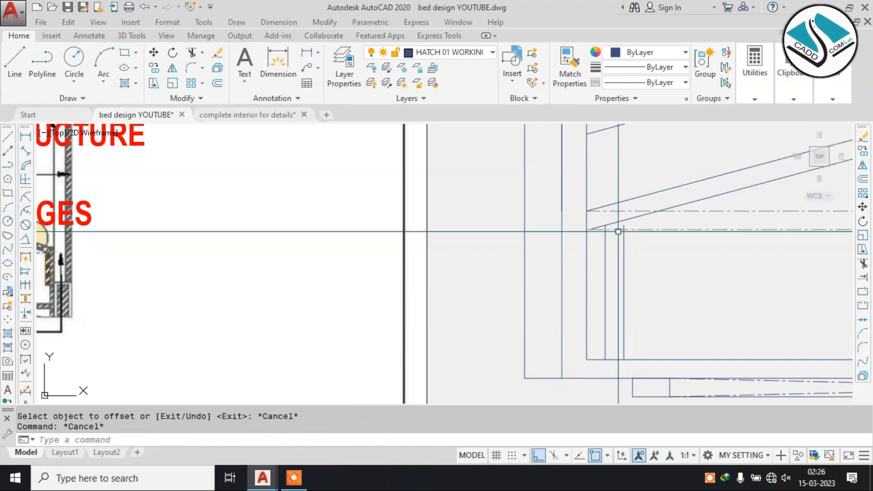
Extend the headboard-side batten line up to the lower inclined line of the ply panel.
scroll(619, 229, up, 2)
text(ex)
key(Return)
key(Return)
scroll(605, 289, down, 2)
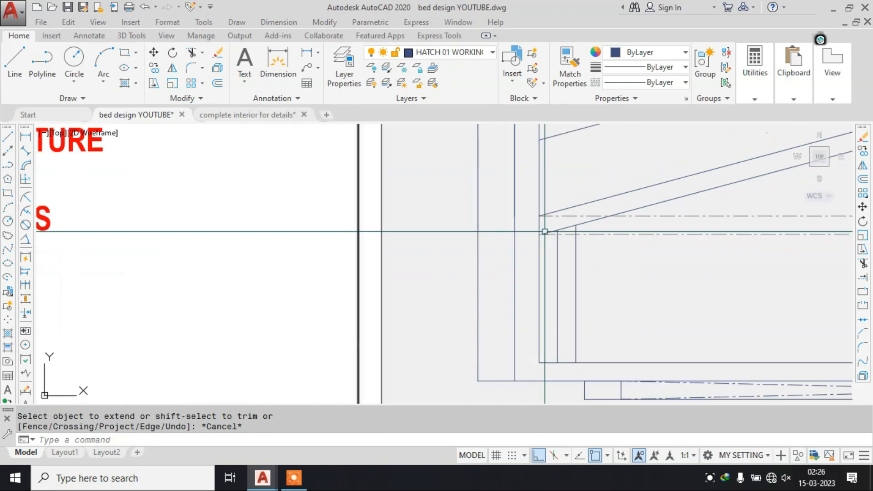
key(Escape)
Draw a short horizontal line across the two vertical lines to mark the headboard-side batten's bottom edge.
text(l)
key(Return)
click(560, 324)
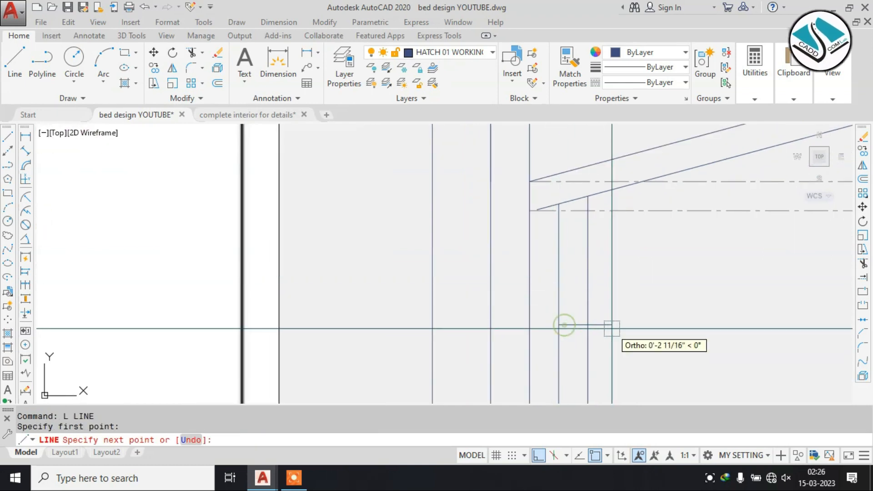
click(602, 325)
key(Escape)
Trim the bottom edge's overshoot and the vertical batten line below it to finish the headboard-side batten.
key(Return)
key(Return)
click(622, 295)
click(593, 343)
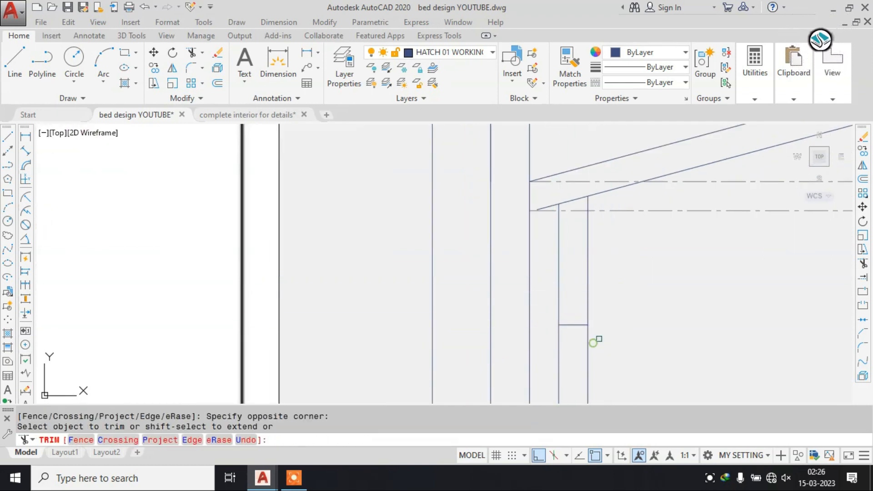
scroll(578, 335, down, 3)
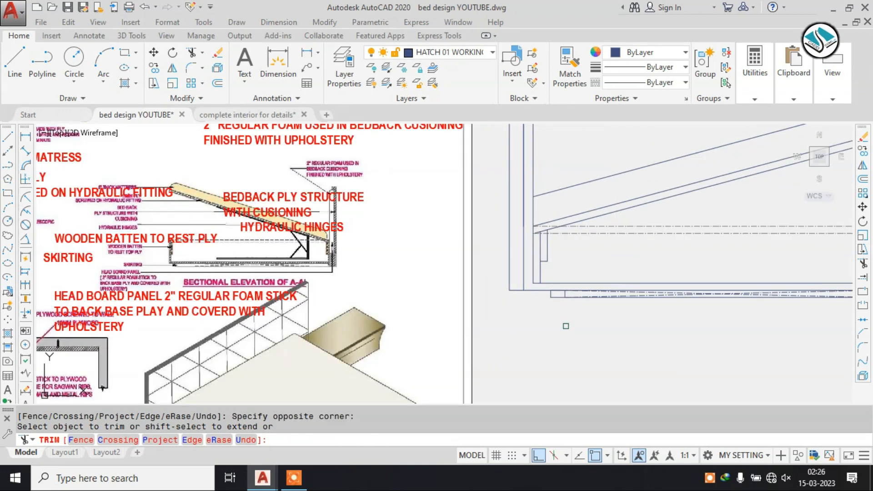
key(Escape)
Offset the box's inner vertical line at the foot end 1.5" inward for the second batten, following the reference section.
scroll(380, 252, up, 4)
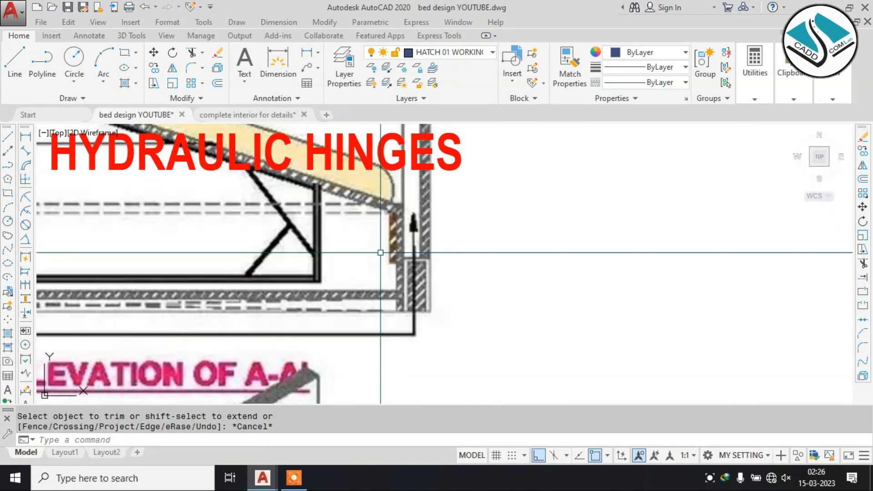
scroll(368, 250, down, 5)
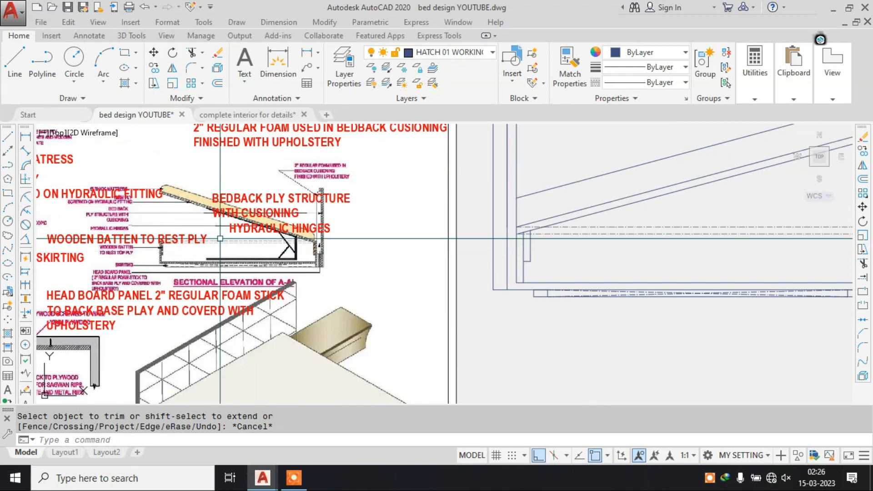
scroll(156, 251, up, 4)
scroll(238, 252, down, 5)
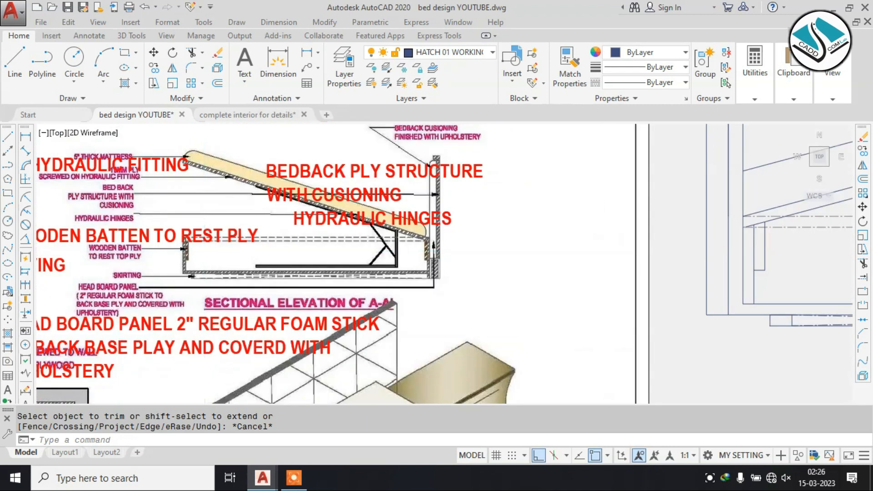
scroll(669, 247, up, 4)
scroll(668, 248, up, 2)
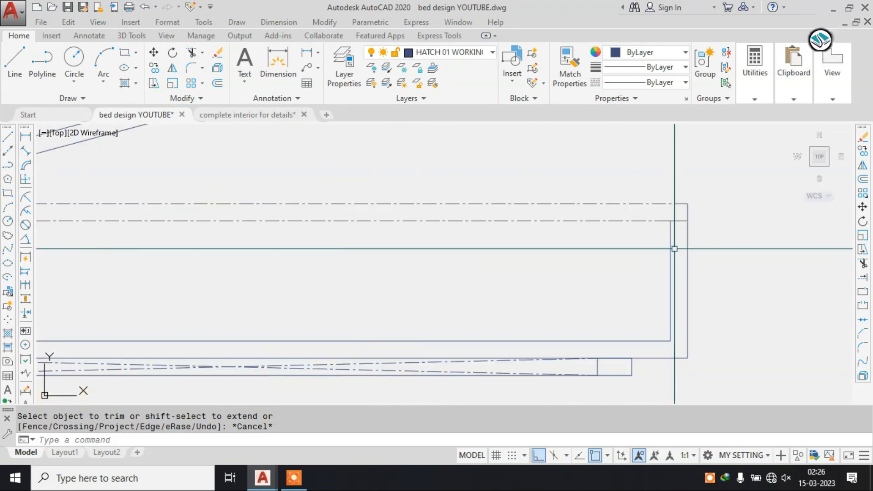
text(O)
key(Return)
text(4)
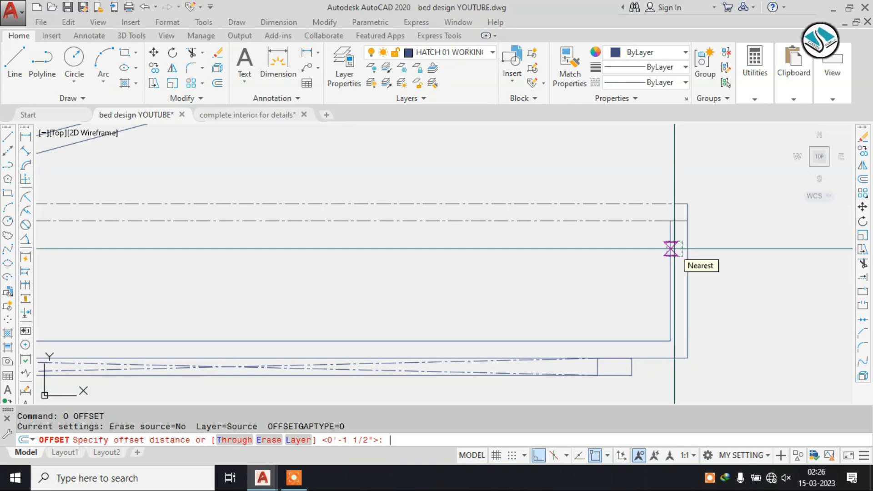
text(5)
key(Return)
click(668, 270)
click(610, 269)
key(Escape)
Draw a short horizontal line between the foot-end vertical lines as the second batten's bottom edge.
text(l)
key(Return)
scroll(651, 237, up, 3)
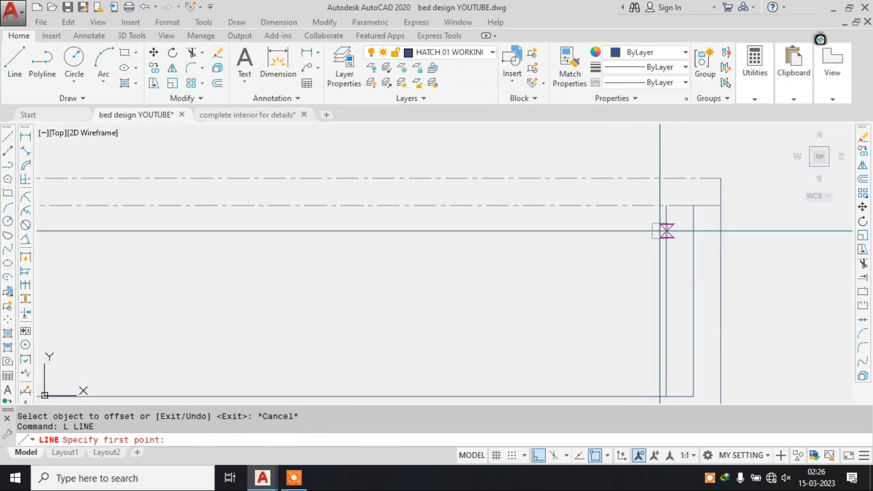
scroll(658, 230, down, 5)
scroll(214, 217, up, 5)
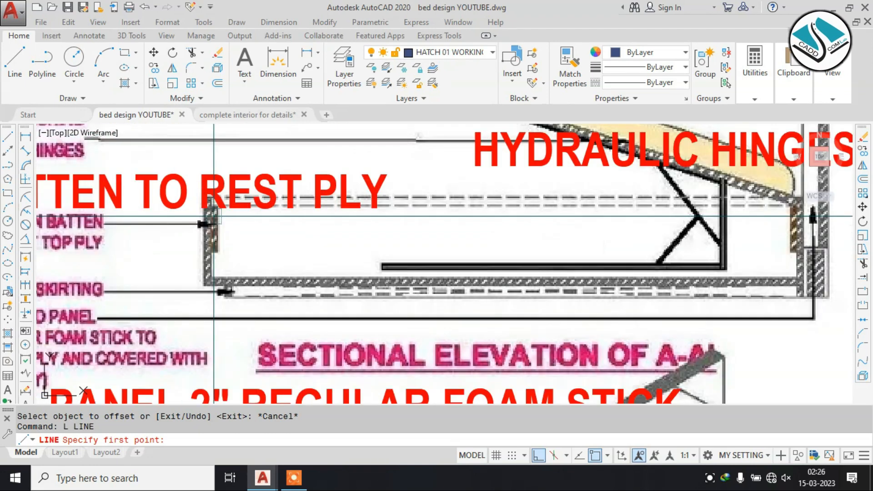
scroll(214, 217, up, 2)
scroll(214, 237, down, 5)
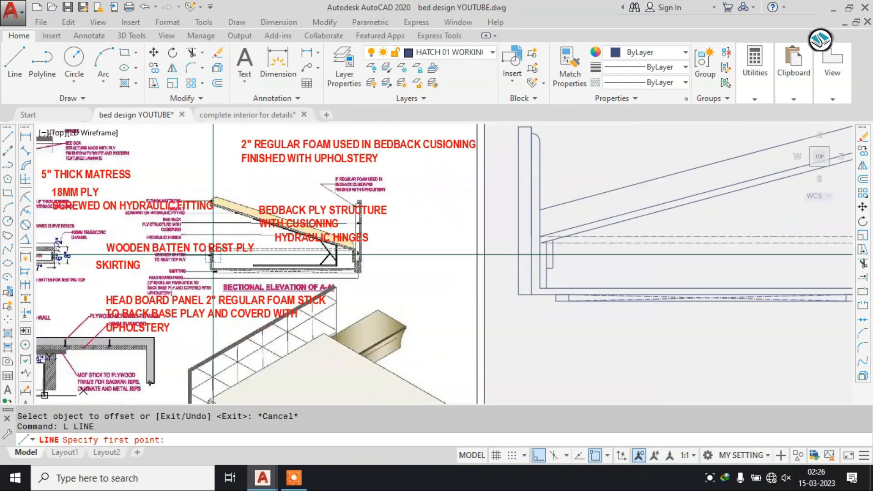
scroll(587, 244, up, 4)
scroll(528, 243, up, 2)
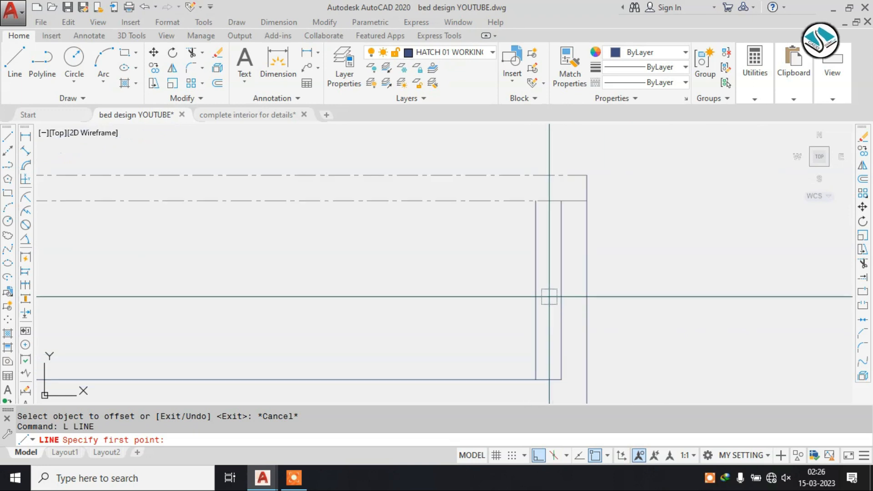
click(538, 268)
key(Escape)
Trim the offset vertical line below the bottom edge of the foot-end batten.
text(T)
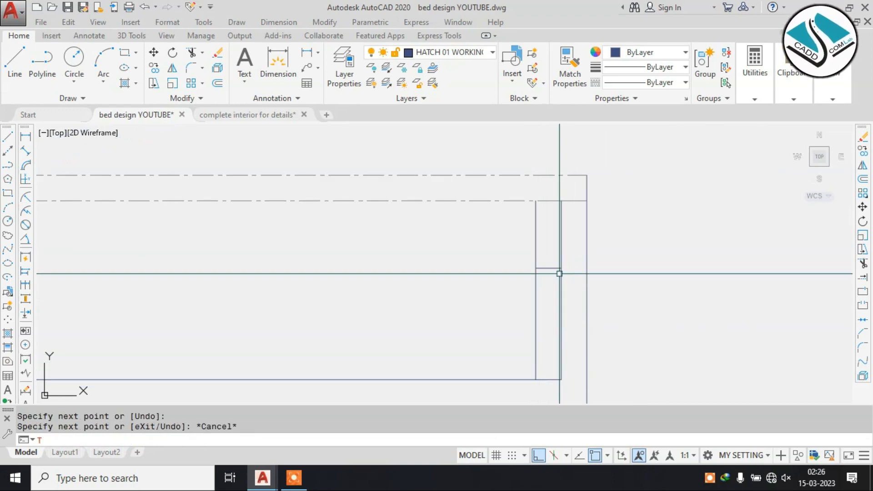
click(542, 300)
click(498, 313)
scroll(588, 253, down, 4)
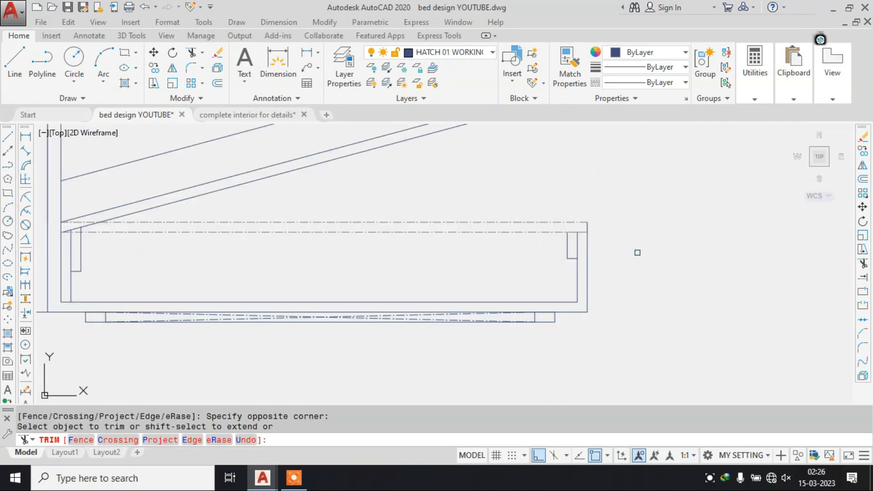
scroll(638, 253, down, 4)
key(Escape)
key(Escape)
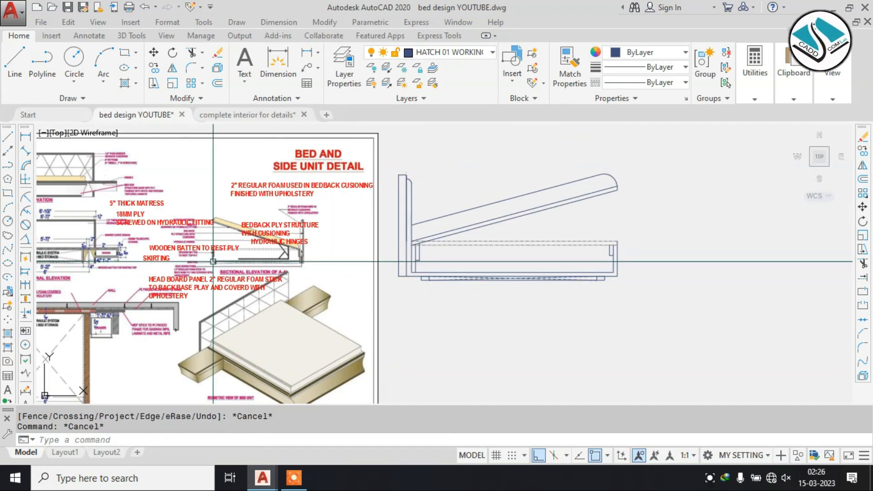
Examine the hydraulic hinge's shape and position in the reference sectional elevation A-A.
scroll(185, 242, up, 4)
scroll(262, 287, up, 2)
scroll(318, 292, down, 4)
scroll(350, 301, up, 2)
scroll(482, 273, up, 2)
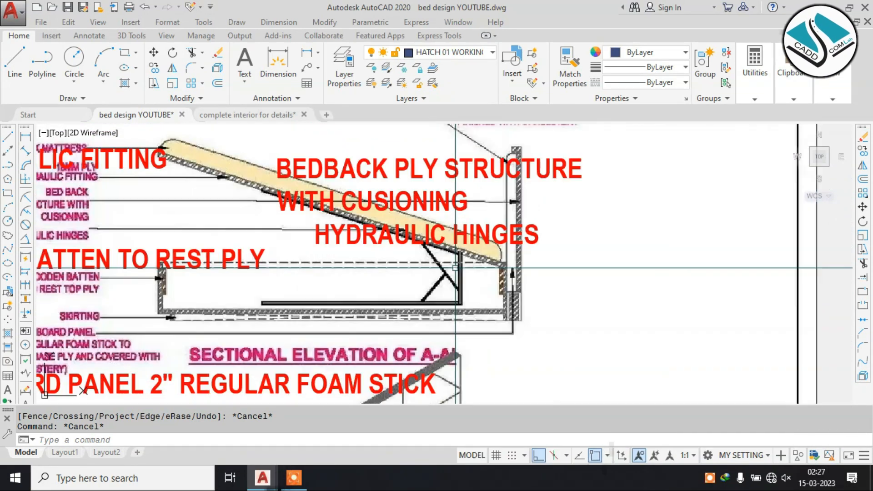
scroll(455, 268, up, 2)
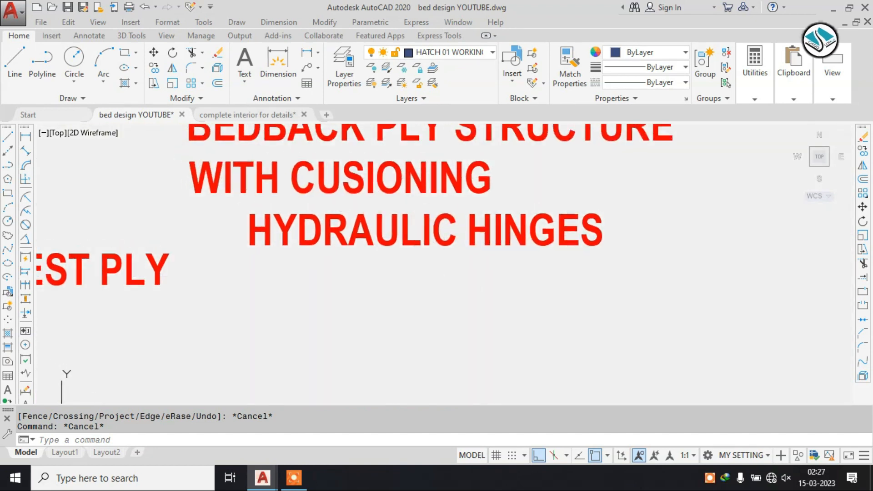
middle_drag(446, 261, 463, 278)
scroll(463, 276, down, 2)
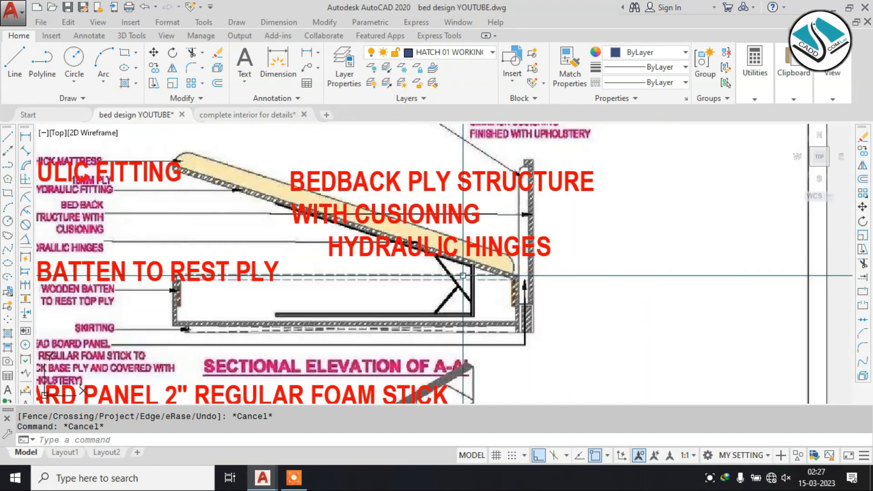
Move the labels "BEDBACK PLY STRUCTURE WITH CUSIONING" and "HYDRAULIC HINGES" sideways so they clear the reference section's hinge.
click(433, 183)
key(Escape)
click(415, 244)
click(568, 176)
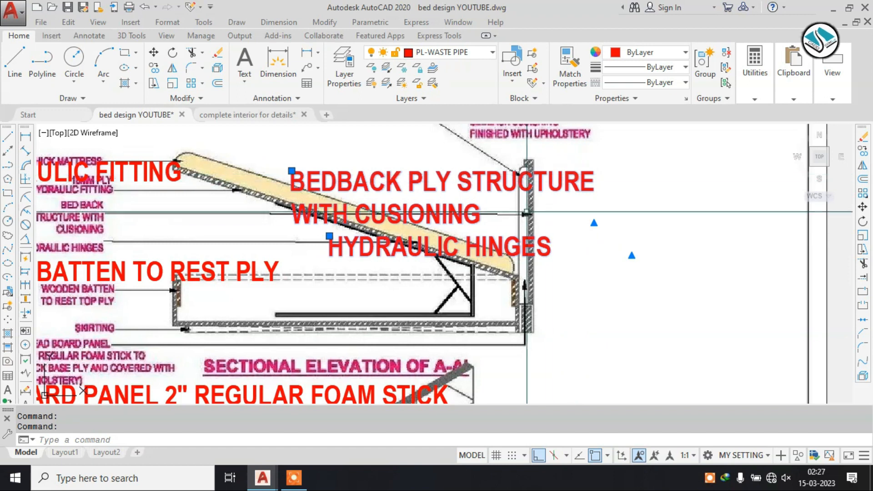
scroll(526, 244, down, 2)
text(m)
key(space)
click(388, 195)
click(509, 170)
key(Escape)
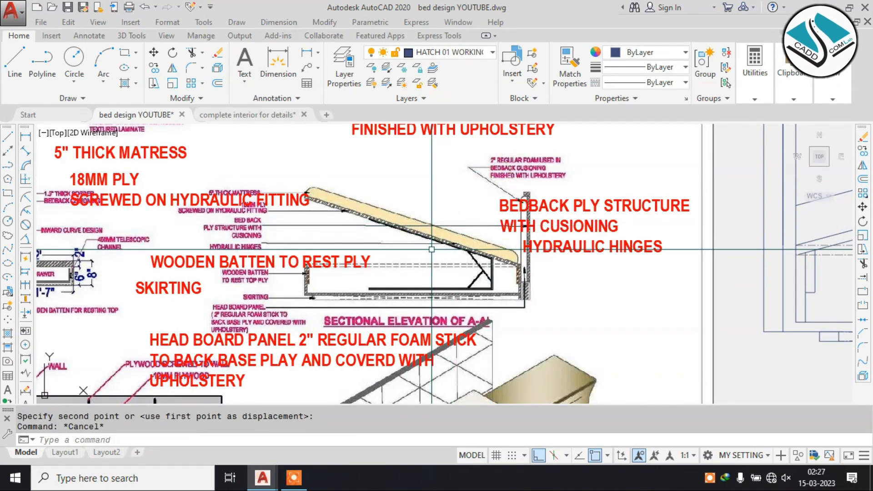
Draw a short vertical line up from the box's inner floor line near the foot end, marking the hinge base's end.
scroll(430, 249, up, 2)
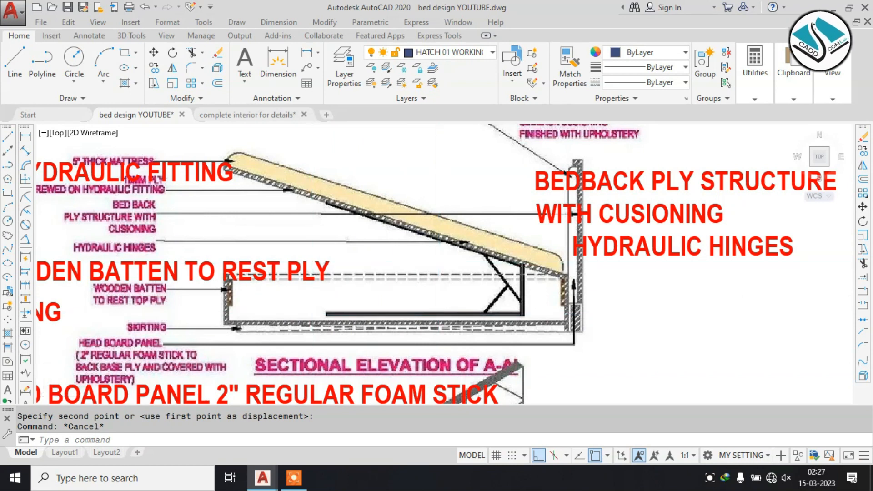
scroll(432, 204, down, 4)
middle_drag(749, 290, 557, 262)
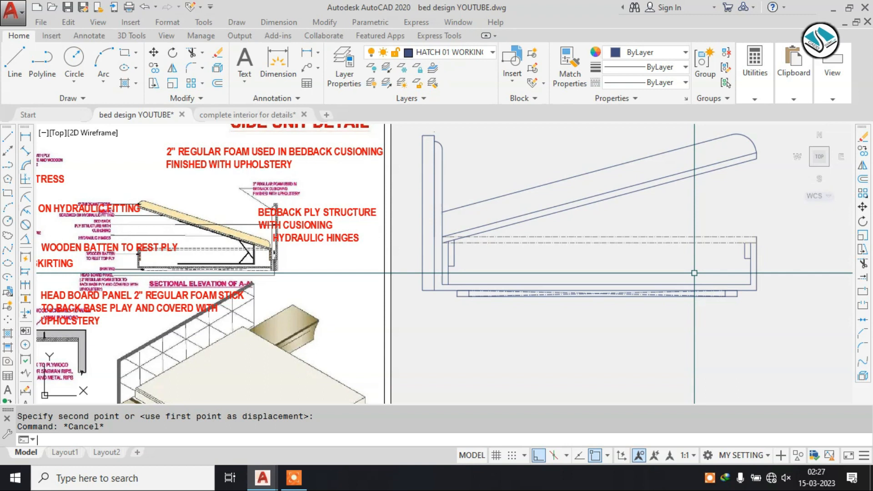
text(L)
key(Return)
click(705, 284)
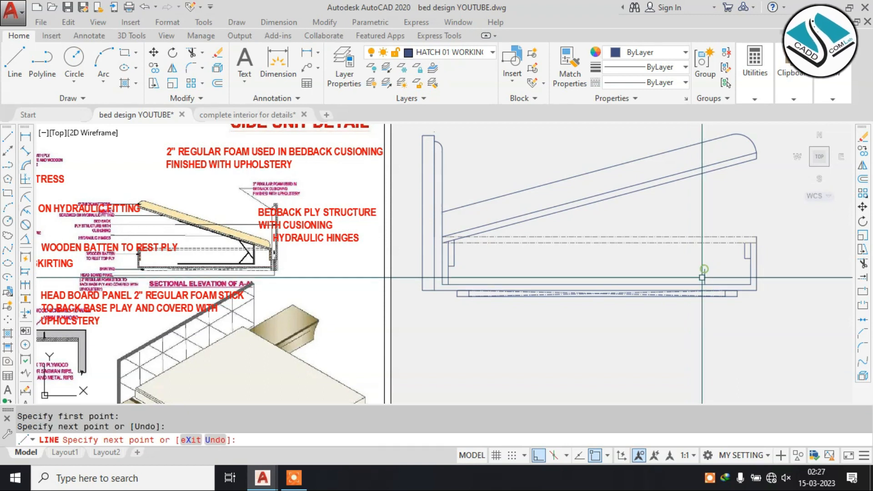
key(Escape)
key(Escape)
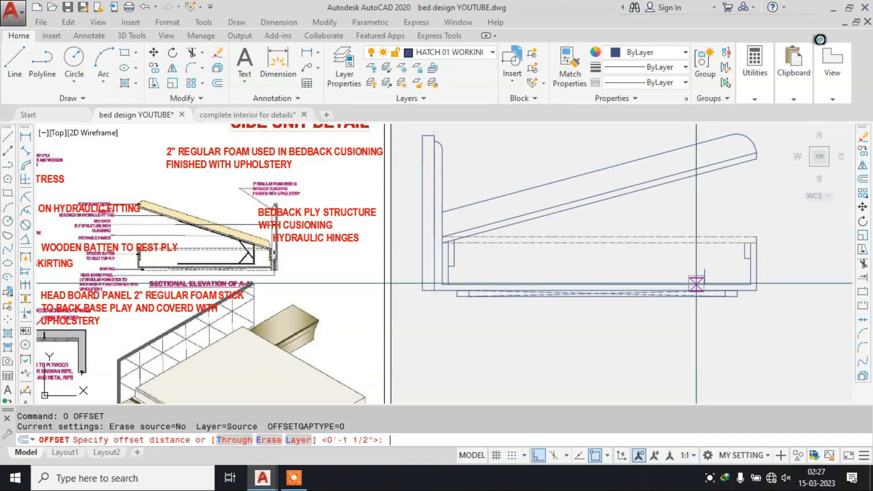
Offset the box's inner floor line 2" upward as the lower edge of the hinge base.
text(2)
key(Return)
key(Escape)
key(Return)
text(2)
key(Return)
scroll(676, 281, up, 2)
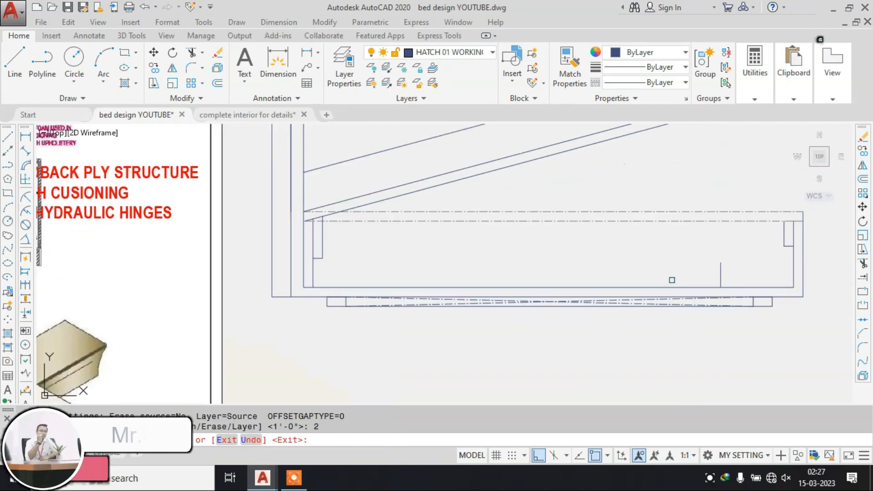
click(672, 287)
click(668, 275)
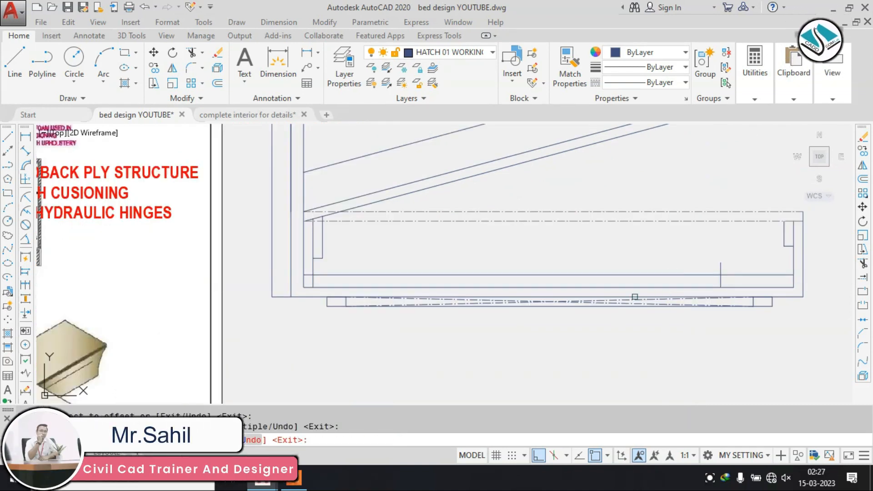
key(Escape)
Offset the hinge base's lower edge 1" upward for its upper edge.
scroll(622, 311, down, 2)
key(Return)
text(1)
key(Return)
scroll(665, 273, up, 2)
click(665, 273)
click(666, 260)
key(Escape)
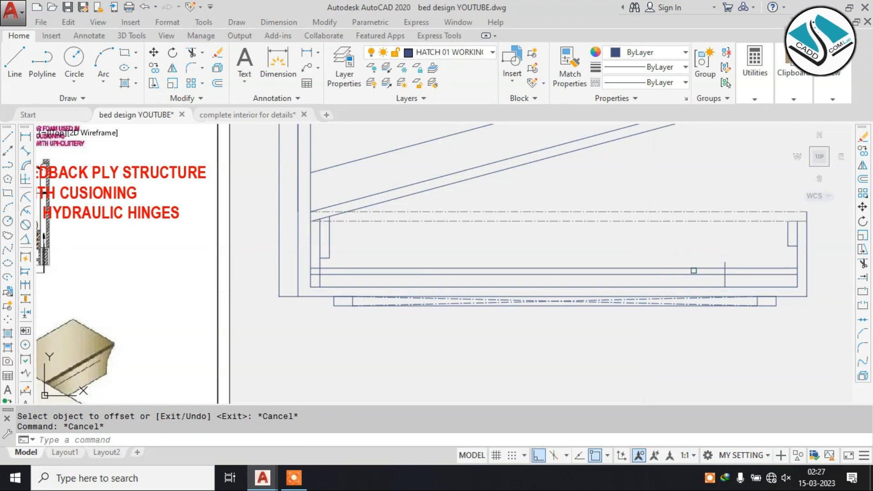
Trim the hinge base's foot end: remove the horizontals beyond the vertical end line and the end line's part below the base.
text(tr)
key(Return)
scroll(723, 264, up, 4)
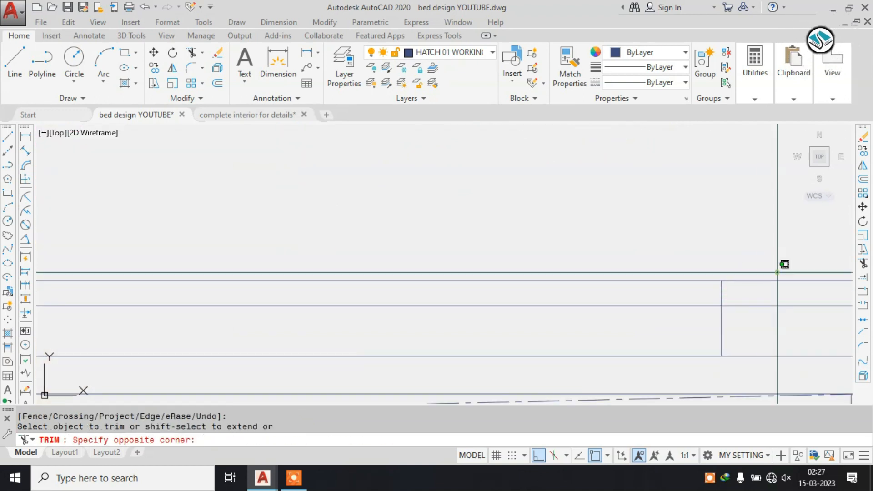
click(721, 314)
scroll(684, 321, down, 5)
key(Escape)
Draw the hinge's vertical post line from the base near the headboard up past the raised ply, following the reference section.
mouse_move(685, 321)
middle_down()
mouse_move(270, 292)
mouse_move(541, 285)
middle_up()
scroll(285, 290, down, 2)
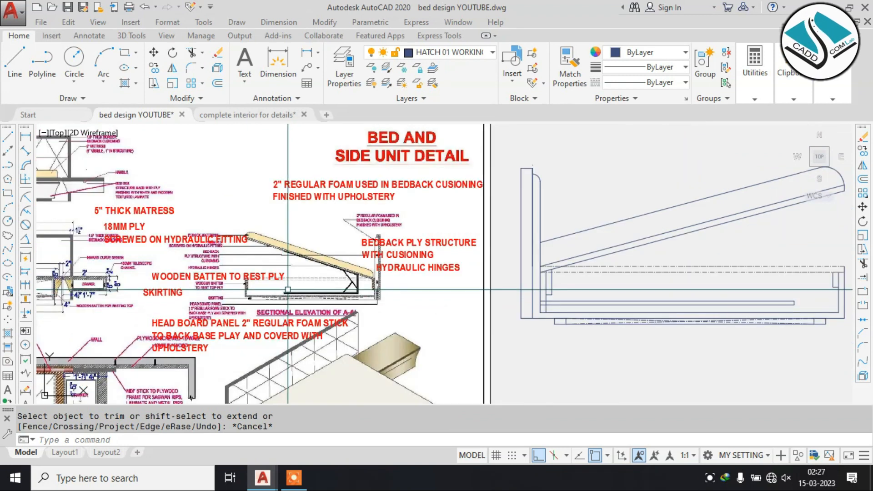
scroll(304, 291, up, 2)
scroll(389, 265, up, 3)
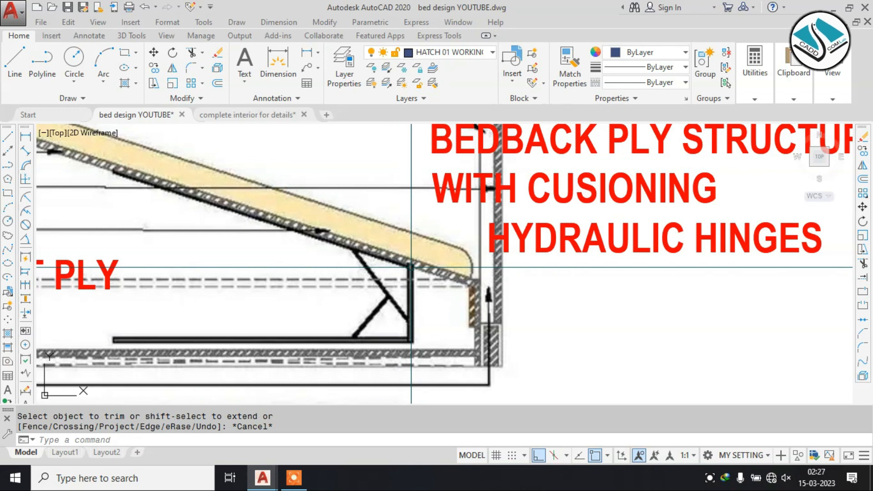
scroll(410, 267, down, 3)
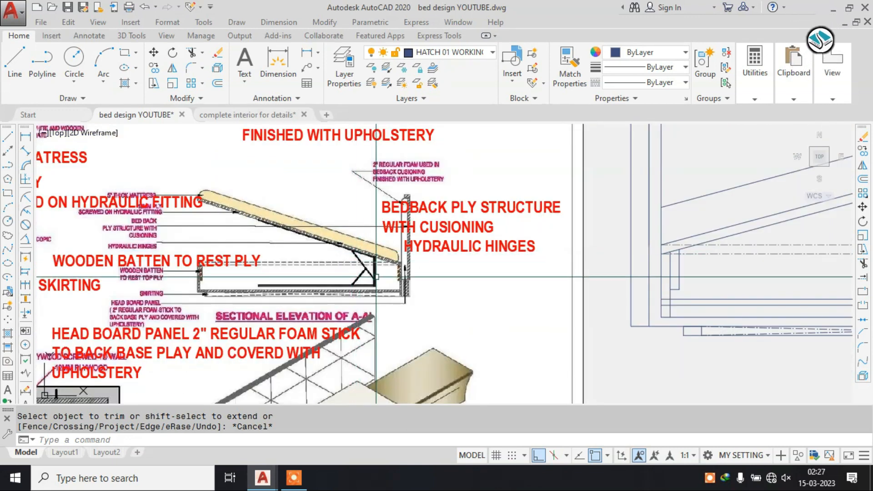
middle_drag(686, 303, 555, 312)
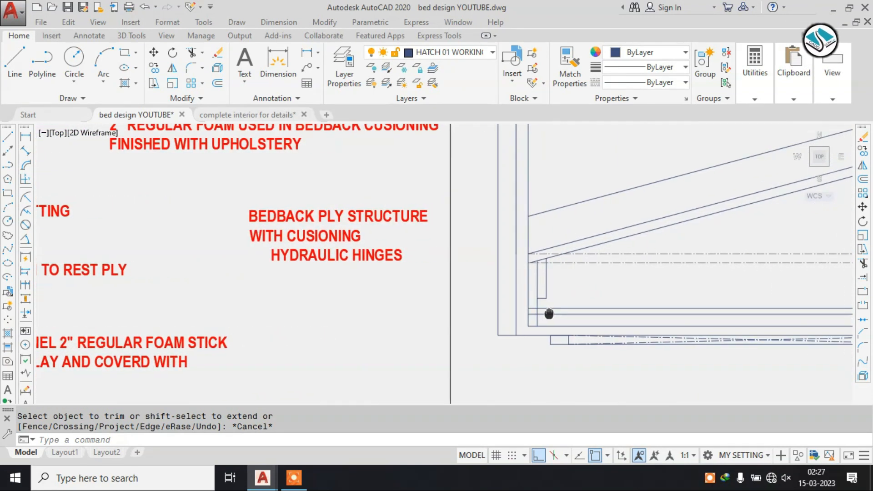
scroll(556, 309, down, 2)
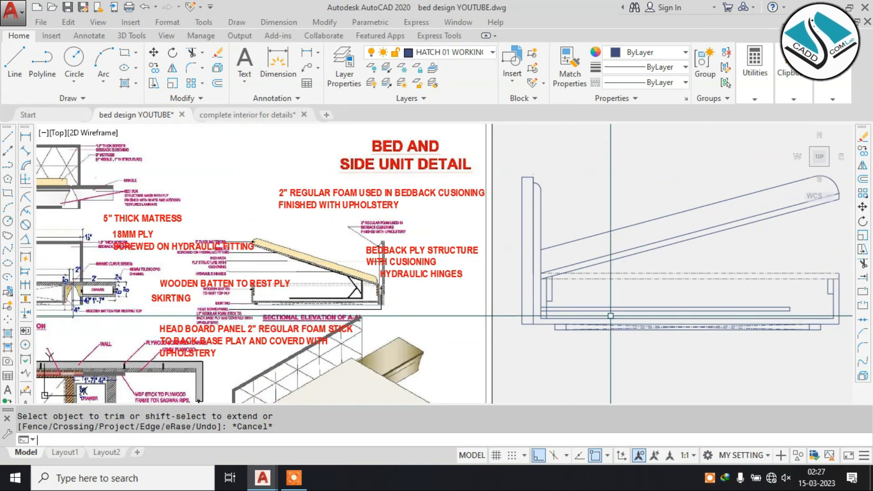
scroll(596, 314, up, 2)
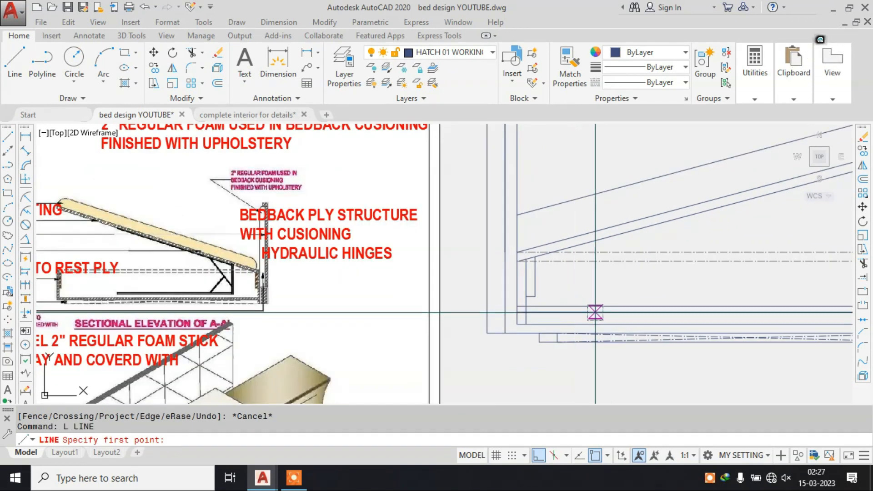
click(595, 313)
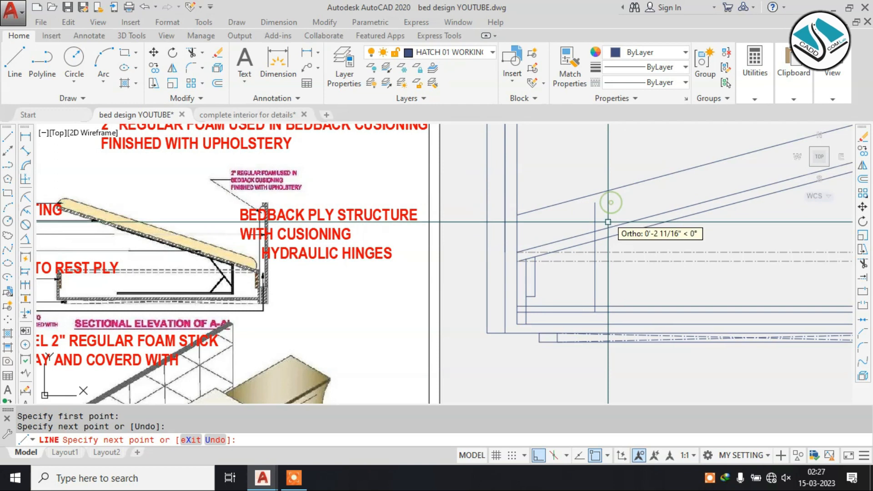
key(Escape)
key(Escape)
key(Escape)
text(o)
key(Return)
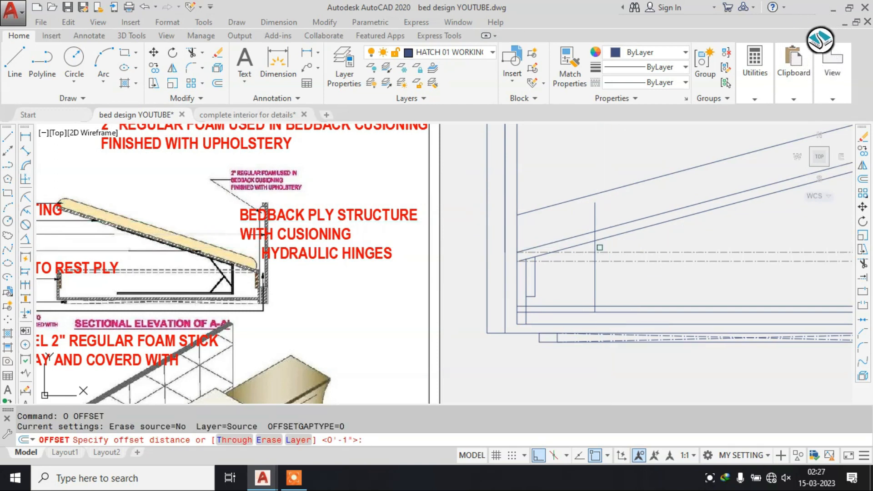
text(1.5)
key(Return)
click(596, 274)
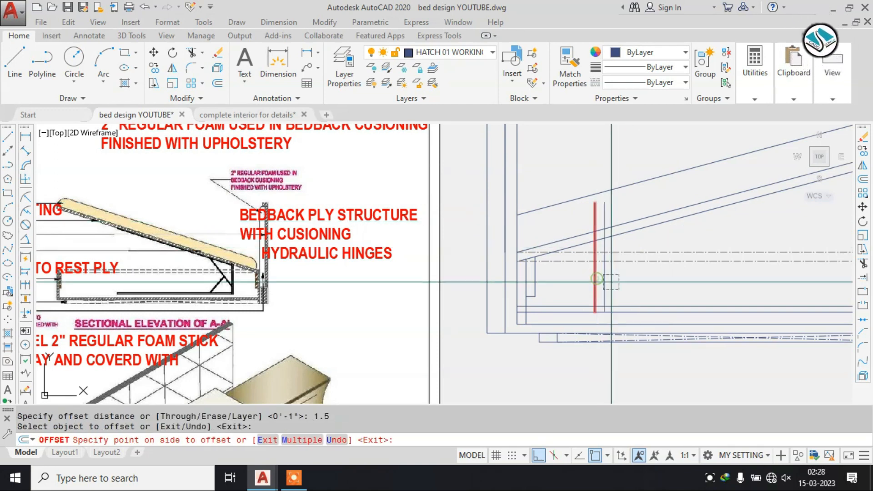
key(Escape)
Offset the hinge's vertical post line by 1".
text(o)
key(Return)
text(1)
key(Return)
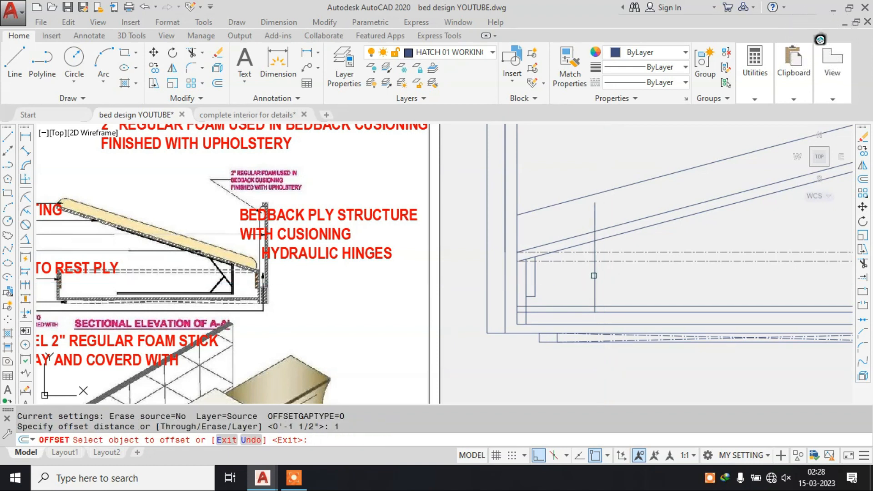
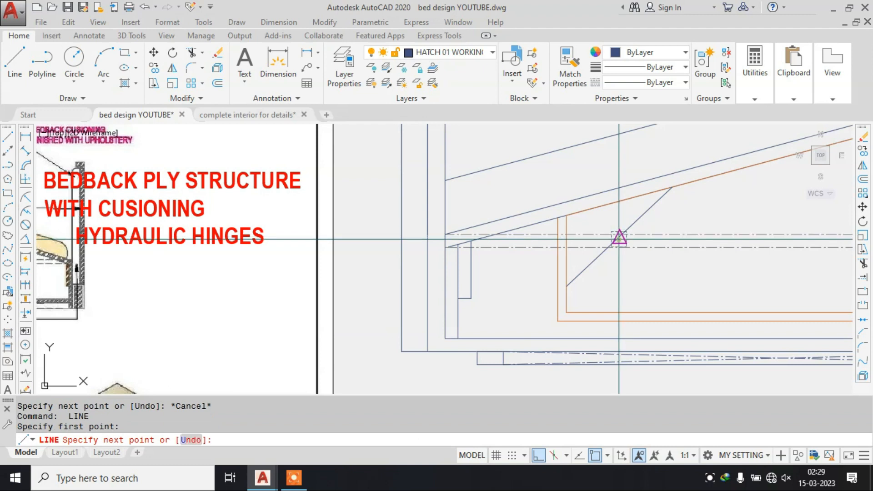
With Ortho off, draw a second diagonal brace line from the first brace's midpoint down to the hinge base's upper edge.
scroll(673, 286, down, 4)
scroll(672, 283, up, 3)
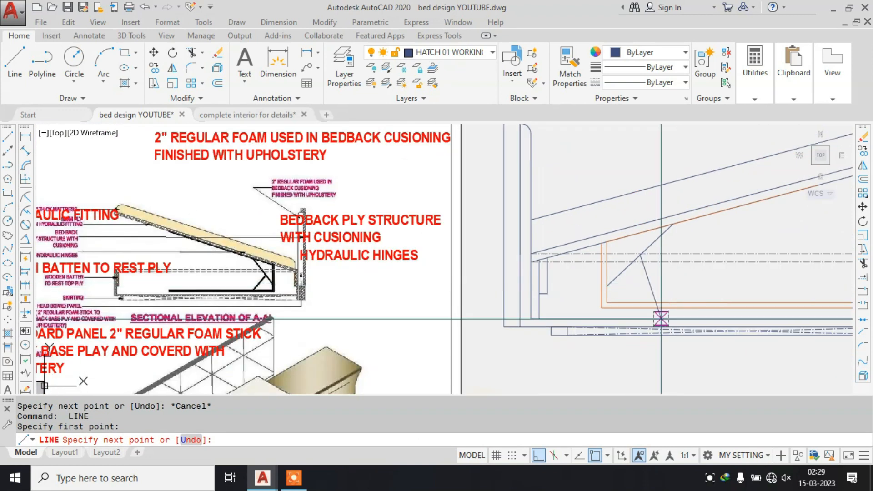
click(539, 455)
scroll(668, 307, up, 2)
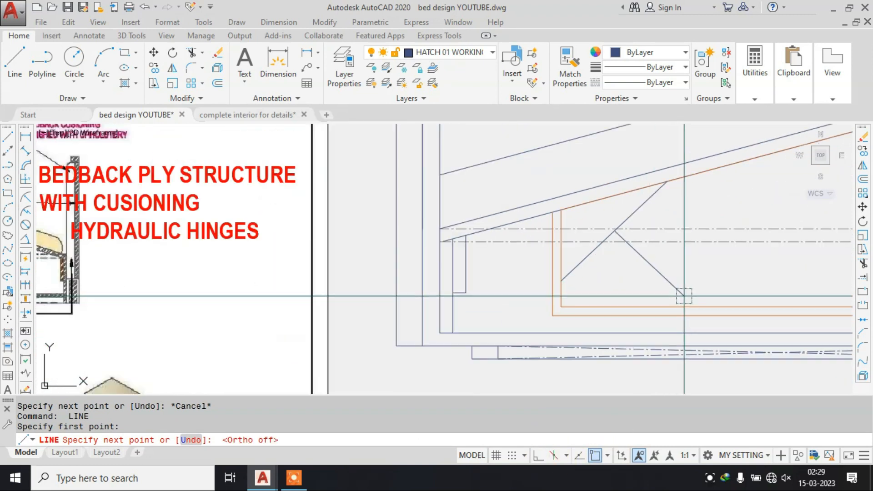
click(700, 308)
key(Escape)
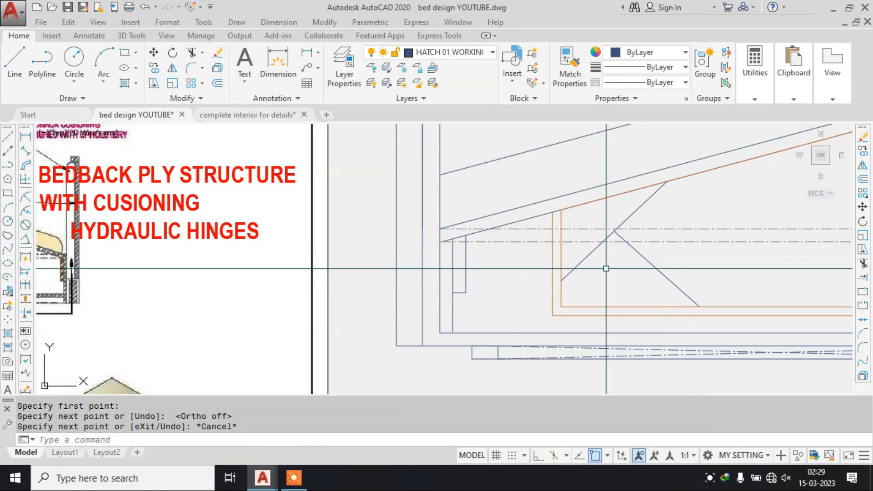
Offset both diagonal brace lines 1" toward their lower sides to give the braces thickness.
scroll(607, 268, down, 2)
text(O)
key(Return)
text(1)
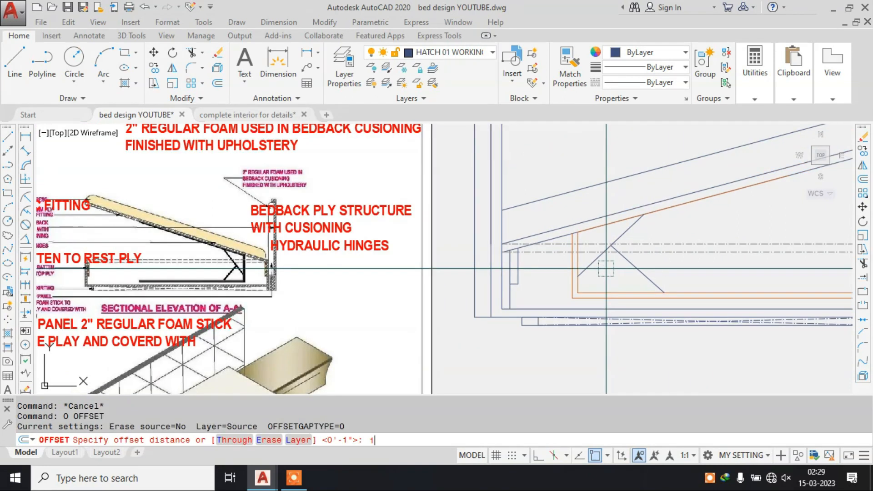
text(.)
key(Return)
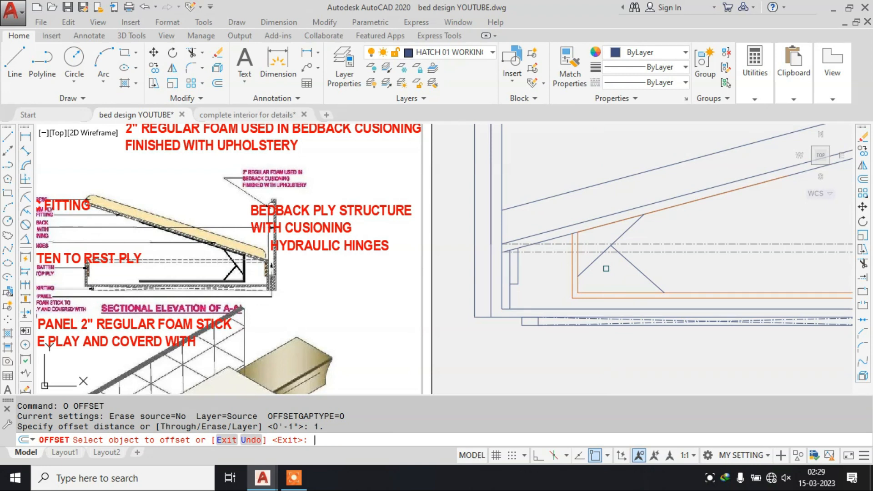
scroll(608, 245, up, 3)
click(643, 226)
click(685, 230)
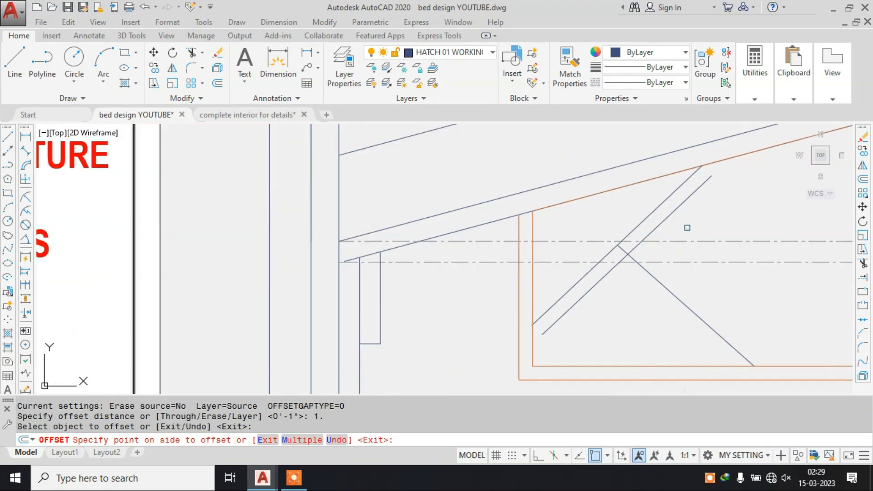
click(679, 298)
click(648, 326)
key(Escape)
Extend the long brace's offset line to meet the hinge post and the raised ply.
text(ex)
key(Return)
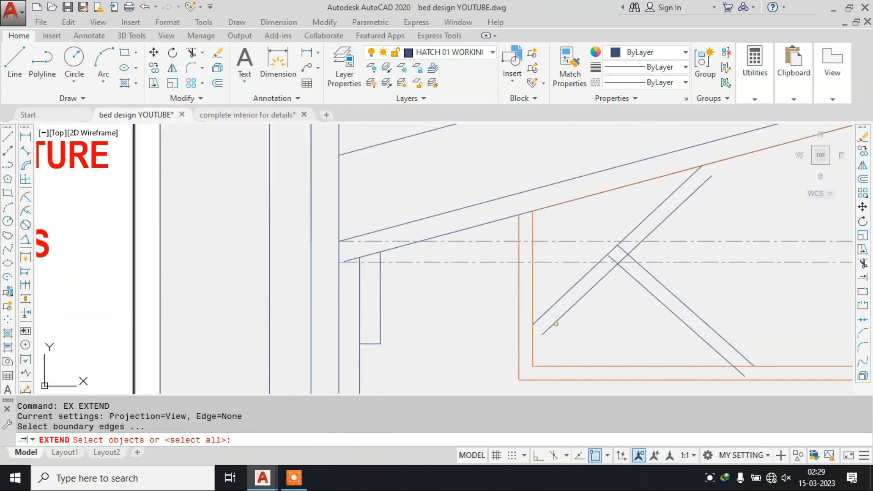
key(Return)
click(556, 323)
key(Escape)
Trim the short brace's overhanging ends where it meets the long brace and the hinge base.
text(tr)
key(Return)
key(Return)
scroll(630, 263, up, 4)
click(616, 218)
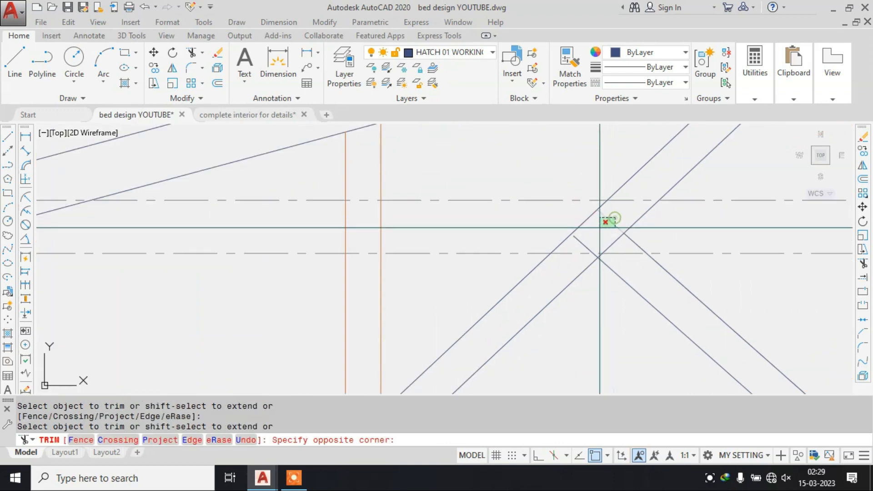
click(580, 245)
scroll(597, 256, up, 4)
click(596, 255)
click(596, 250)
scroll(542, 220, down, 4)
scroll(542, 220, down, 3)
scroll(622, 300, up, 4)
scroll(635, 305, down, 3)
scroll(572, 209, up, 1)
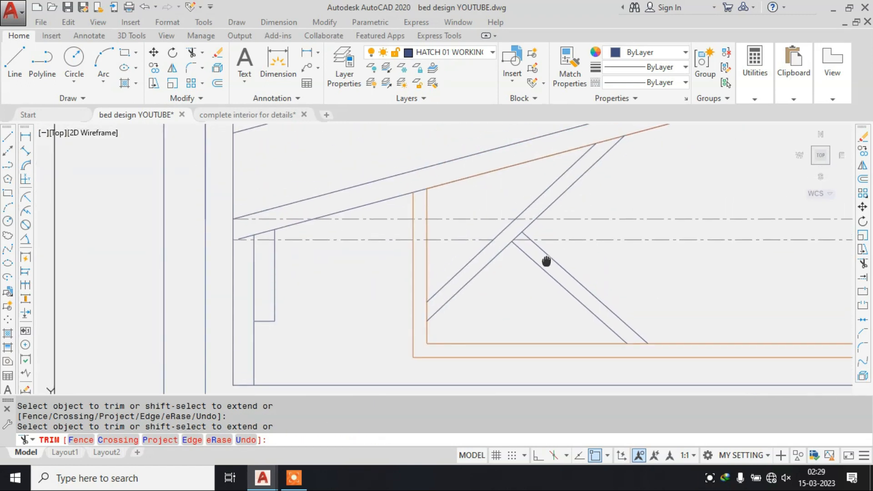
key(Escape)
text(m)
key(Return)
click(424, 197)
click(517, 196)
click(427, 195)
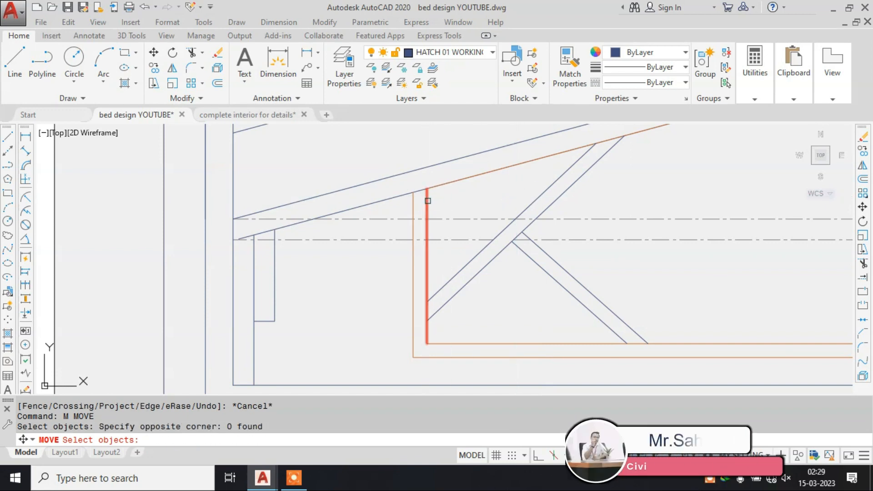
click(521, 180)
click(528, 230)
click(575, 247)
click(549, 293)
key(Escape)
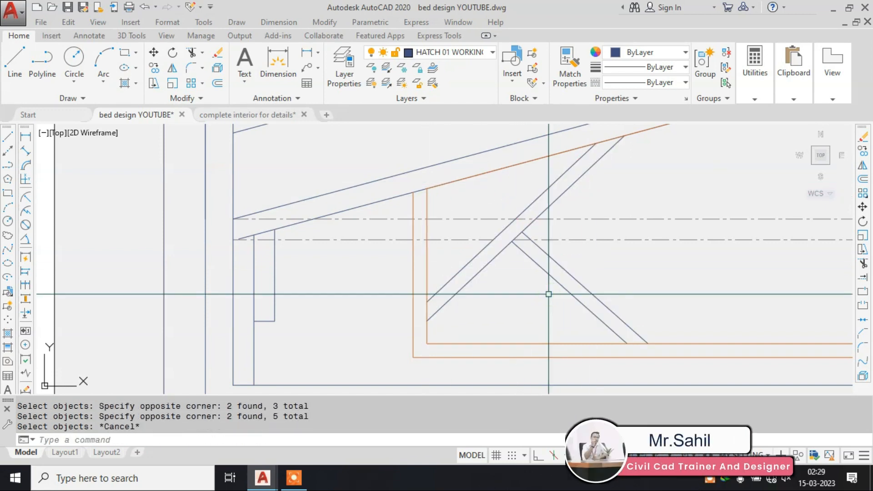
Match the properties of the hinge's vertical post line onto all the diagonal brace lines.
key(Return)
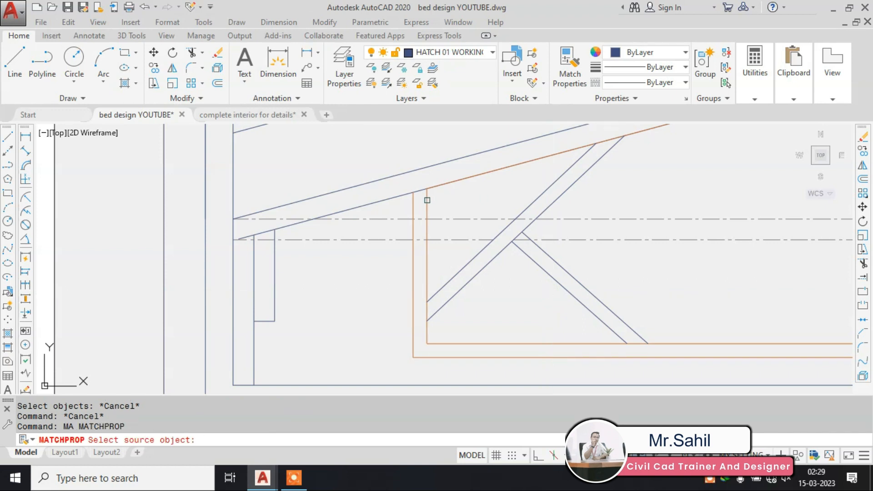
click(427, 199)
click(584, 189)
click(511, 178)
click(600, 266)
click(514, 314)
scroll(515, 268, down, 2)
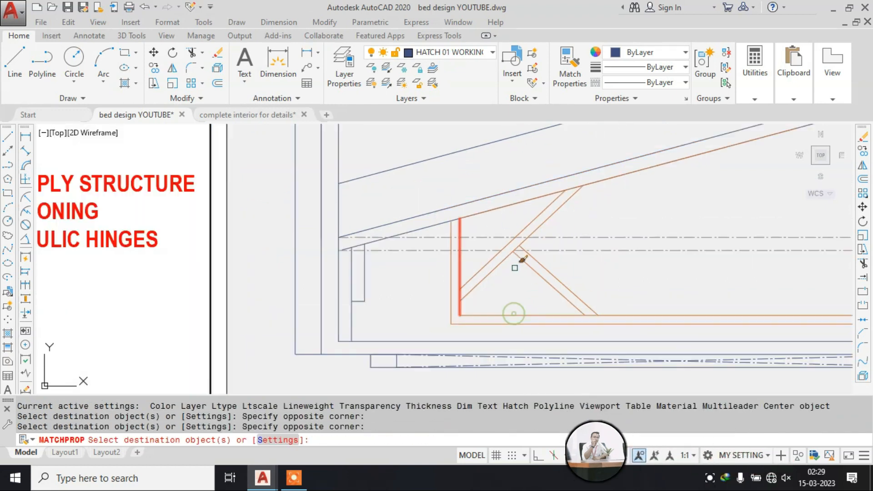
scroll(515, 269, down, 2)
key(Escape)
scroll(552, 248, down, 5)
scroll(364, 249, up, 3)
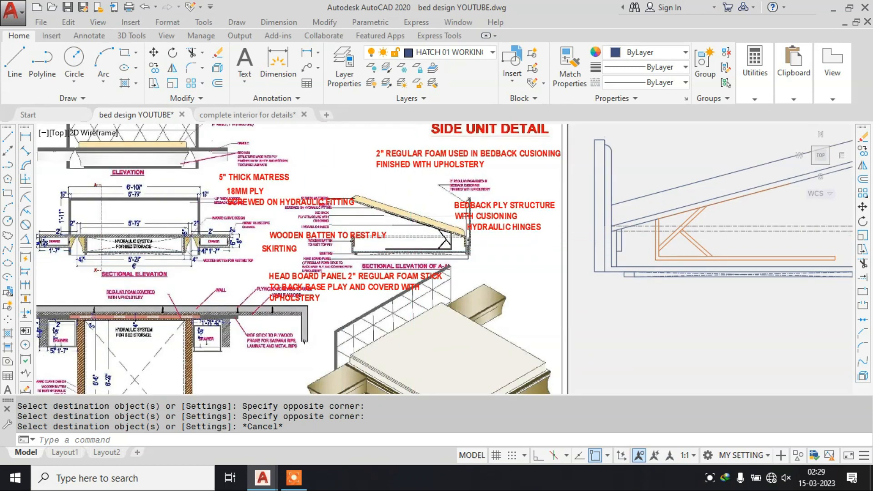
Hatch the headboard's upright back ply in the new sectional elevation with the ANSI32 pattern.
scroll(434, 233, up, 7)
scroll(437, 233, down, 3)
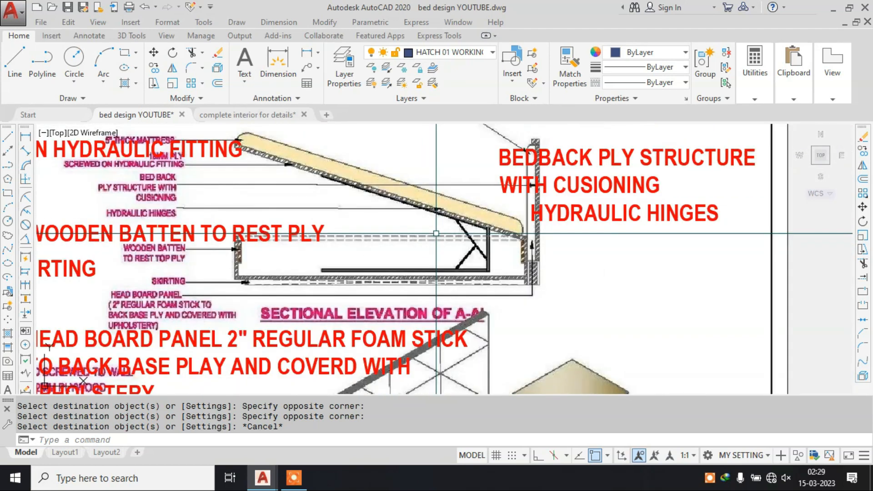
scroll(436, 234, down, 5)
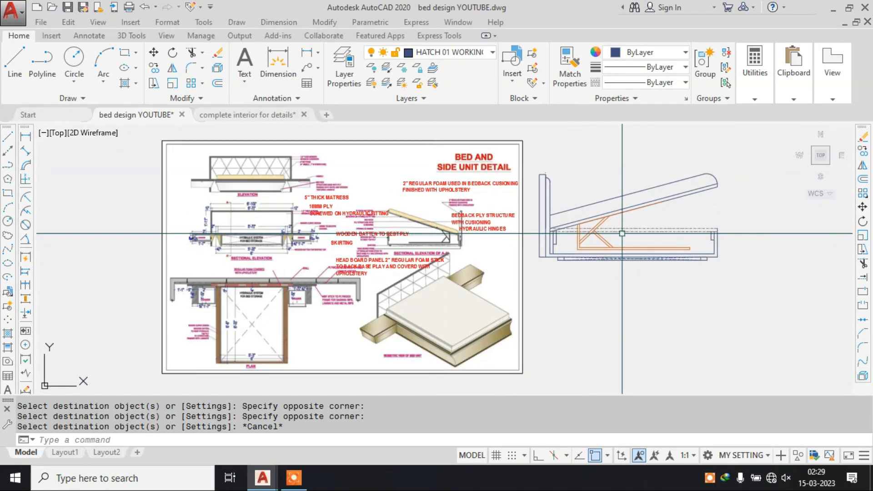
scroll(621, 211, up, 2)
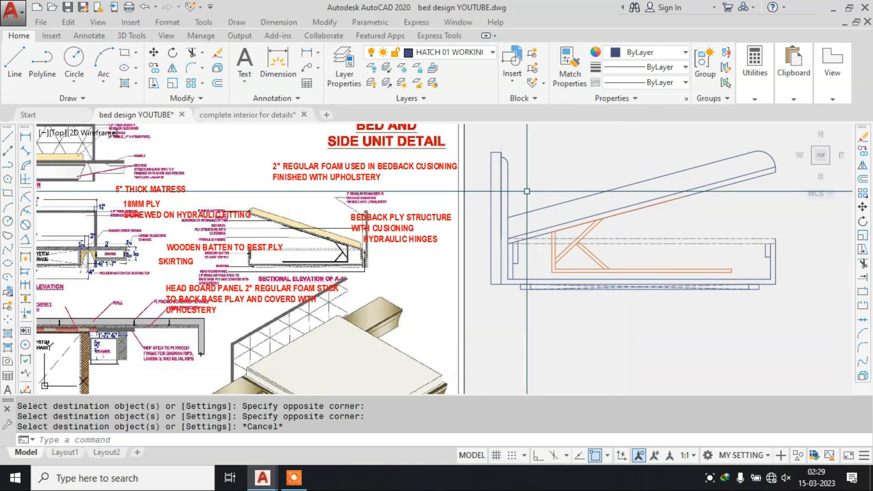
text(h)
key(Return)
text(h)
key(Return)
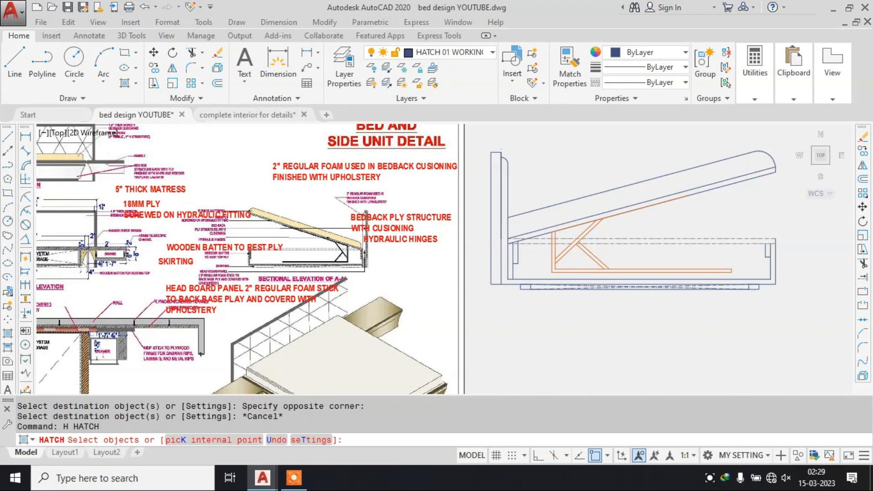
scroll(501, 166, up, 2)
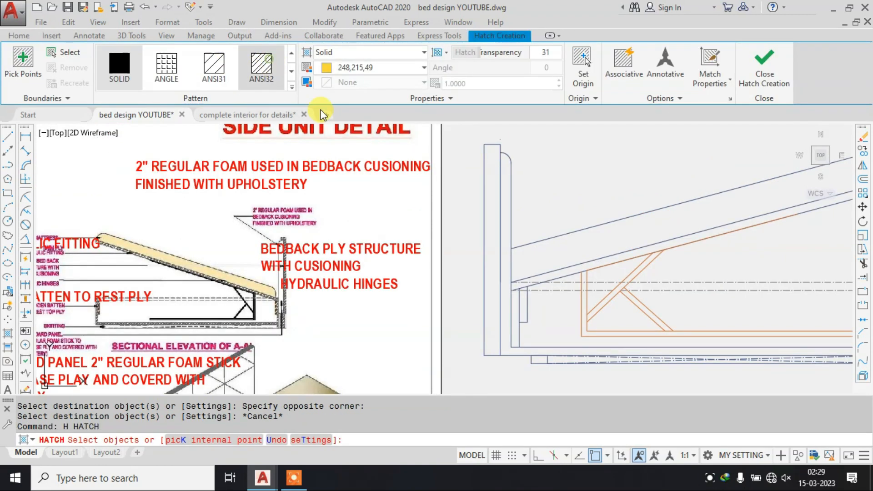
click(261, 66)
scroll(501, 169, up, 2)
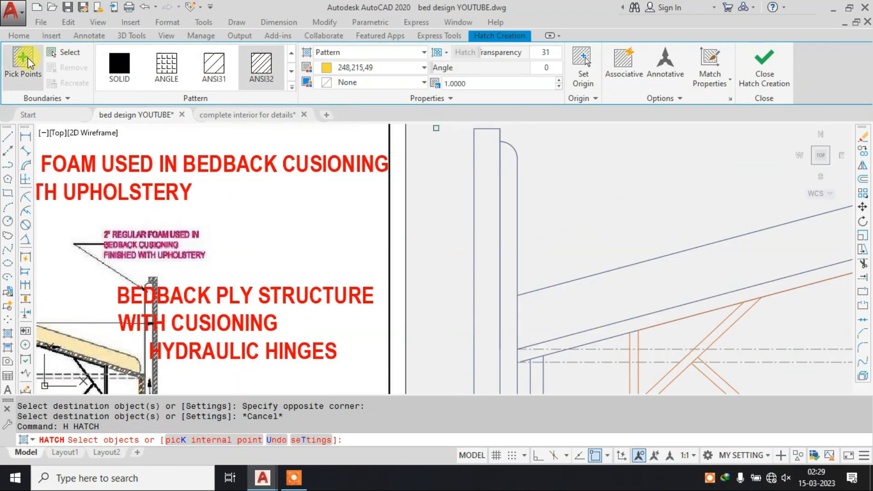
click(485, 164)
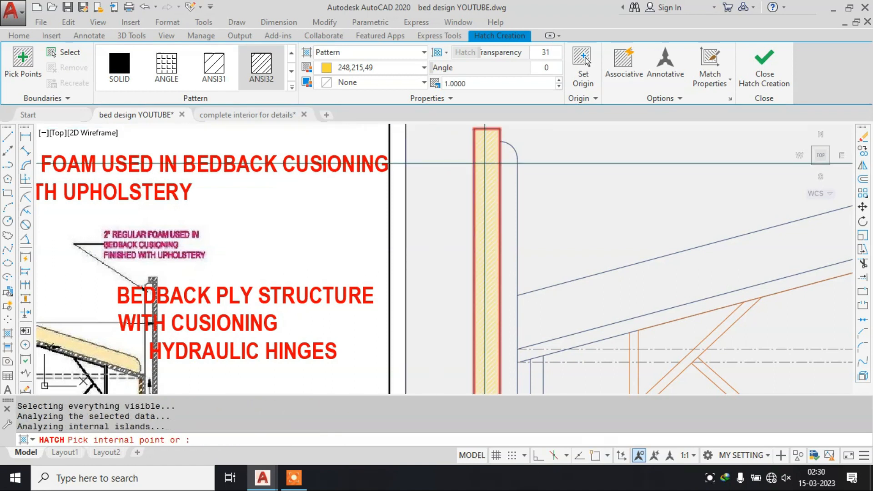
Set the scale of the headboard ply's hatch to 5.
click(488, 84)
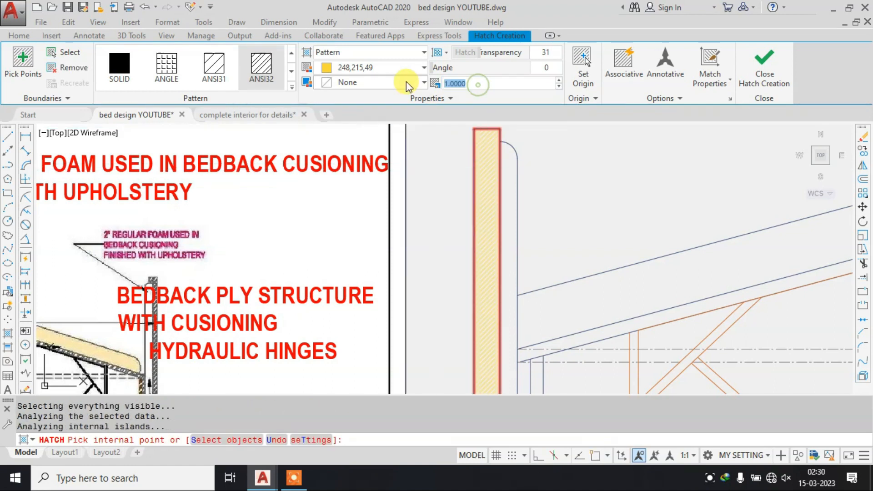
key(Return)
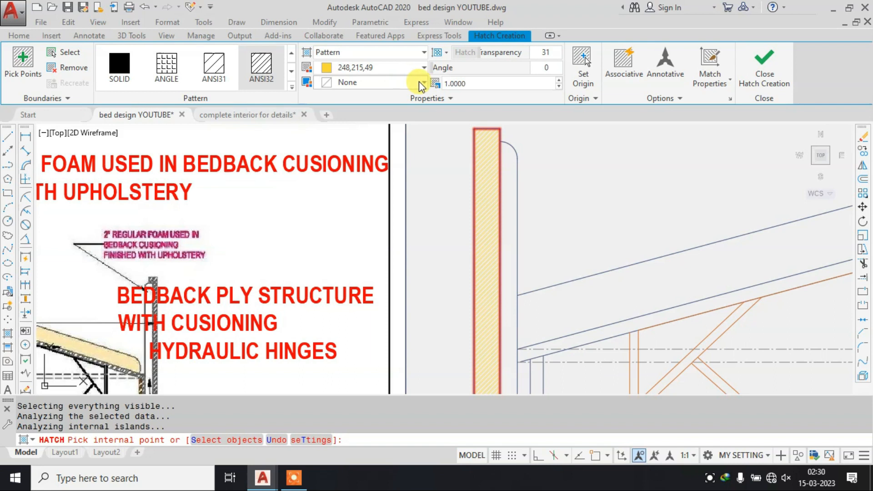
text(5)
key(Return)
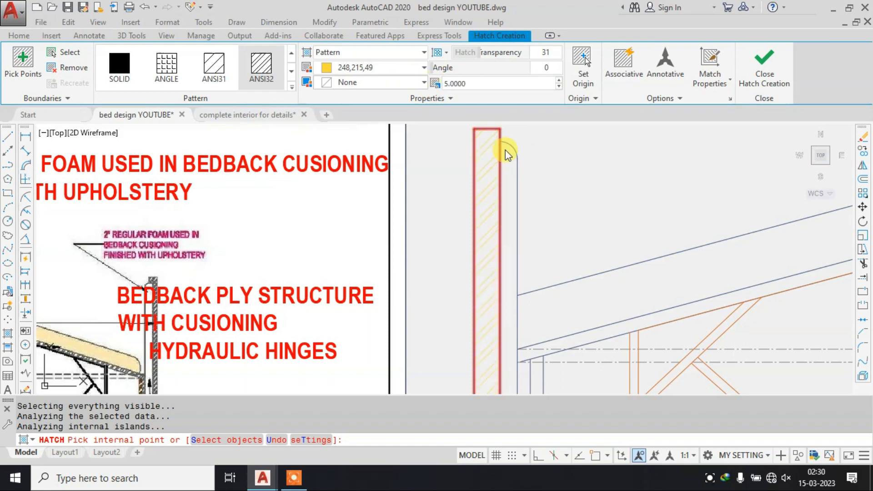
Change the headboard ply's hatch colour to 205,105,40 and finish the hatch.
scroll(541, 226, down, 4)
scroll(541, 226, down, 8)
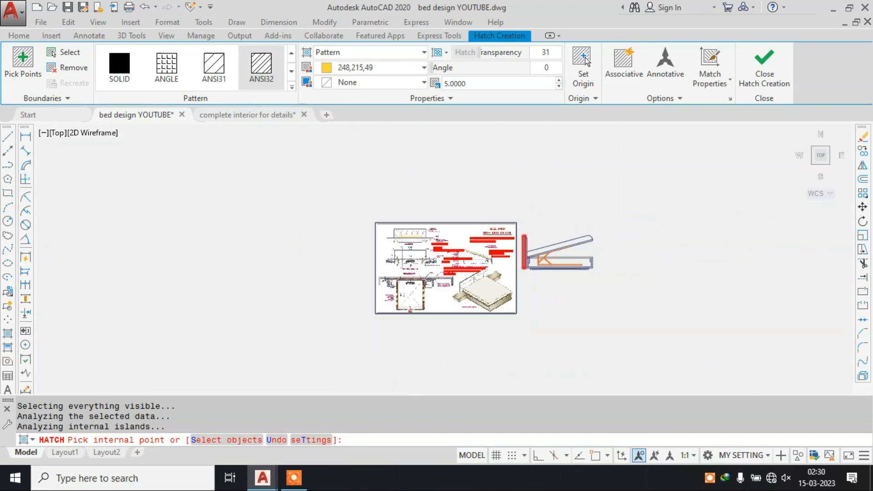
scroll(748, 150, up, 8)
scroll(486, 227, down, 8)
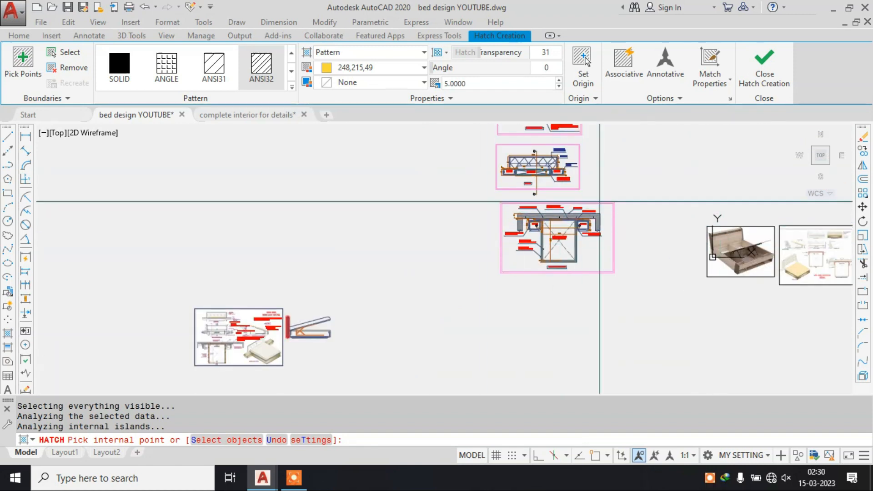
scroll(524, 160, up, 6)
scroll(524, 161, down, 5)
scroll(565, 184, up, 10)
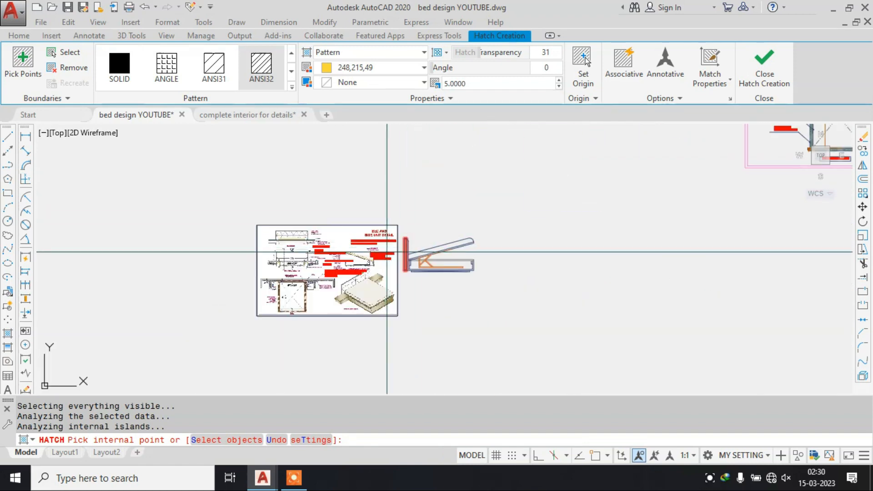
scroll(420, 224, up, 2)
click(374, 68)
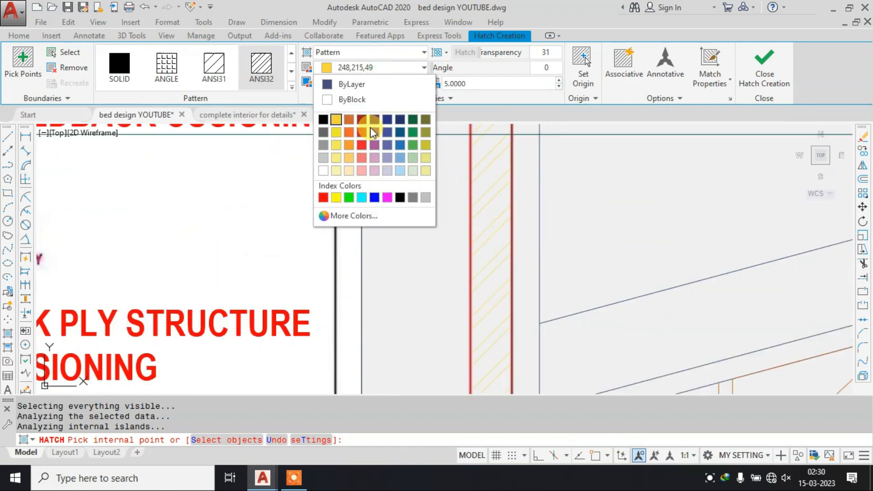
click(356, 145)
scroll(497, 227, down, 5)
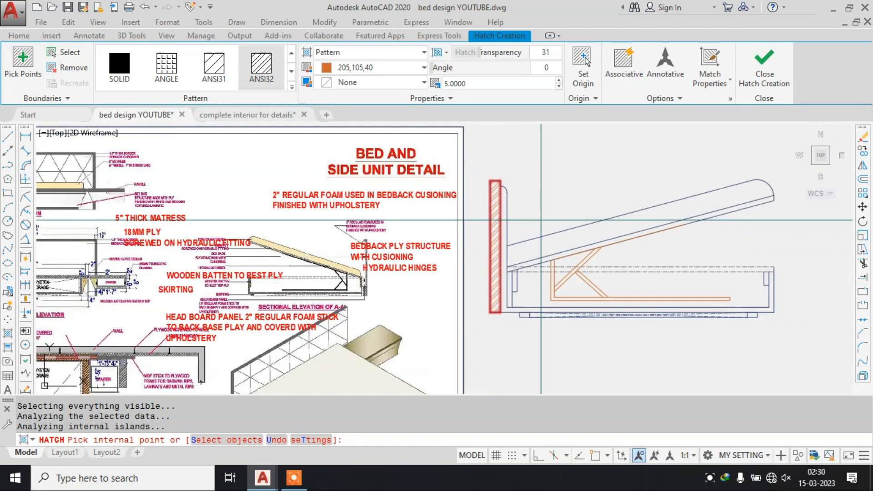
key(Return)
scroll(509, 227, up, 2)
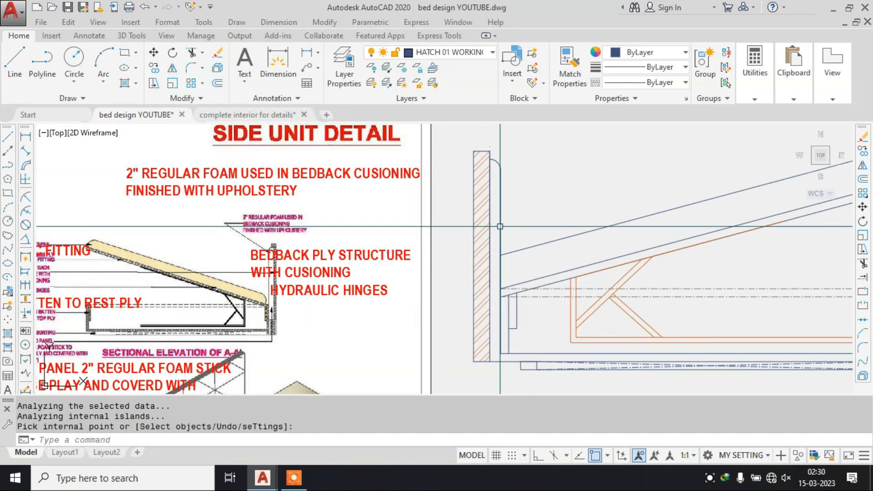
scroll(222, 228, up, 4)
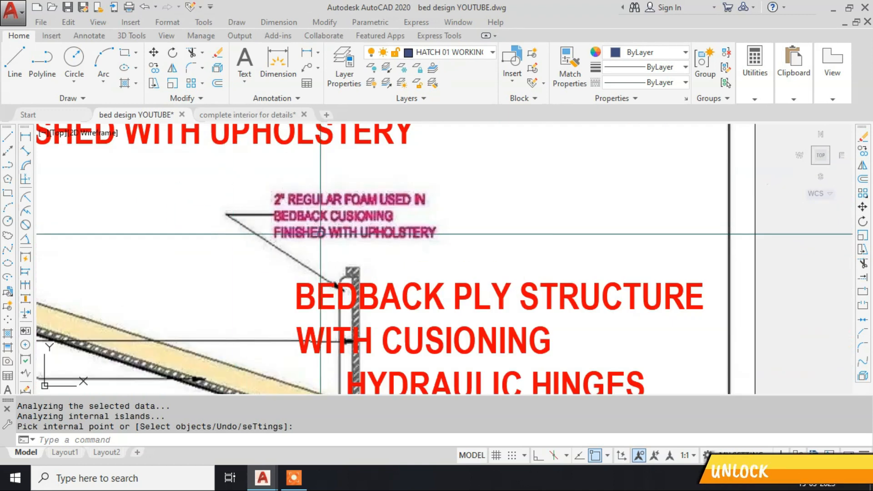
scroll(328, 234, down, 5)
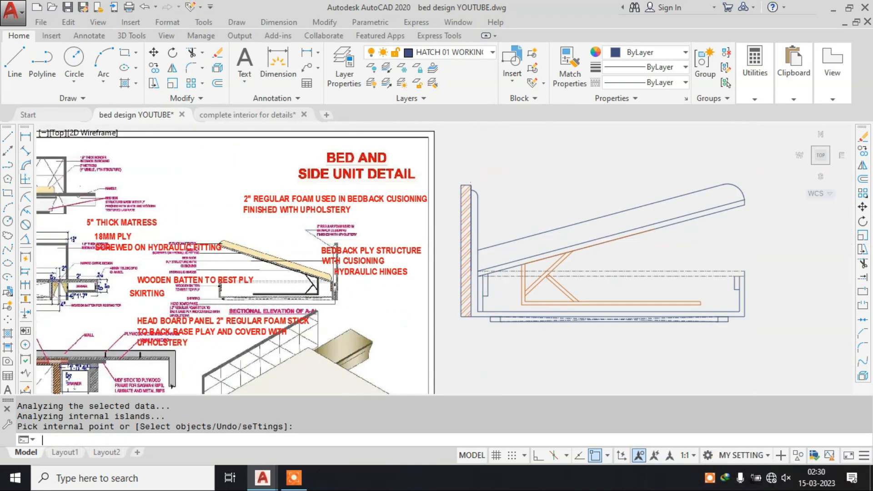
text(h)
key(Return)
scroll(481, 284, up, 6)
key(Escape)
Extend the outline at the foot of the headboard cushion, where it meets the bed box.
scroll(488, 322, down, 2)
middle_drag(480, 333, 470, 256)
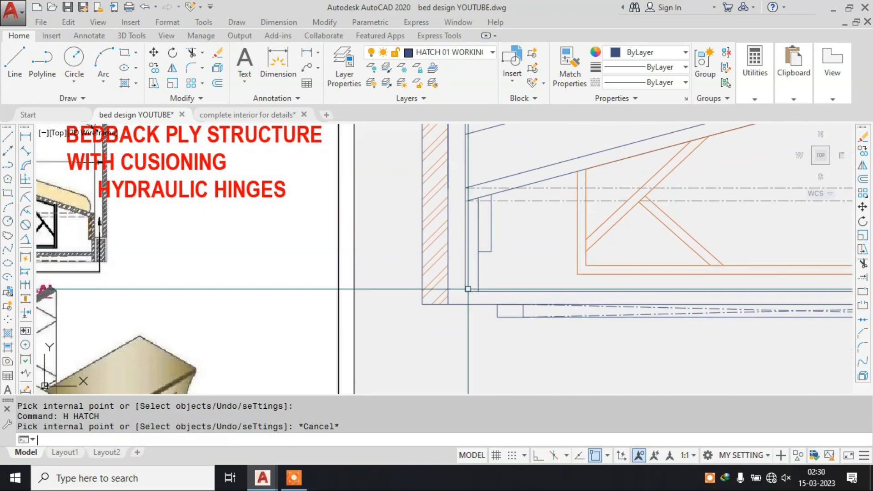
scroll(468, 287, up, 2)
text(ex)
key(Return)
key(Escape)
scroll(464, 277, down, 5)
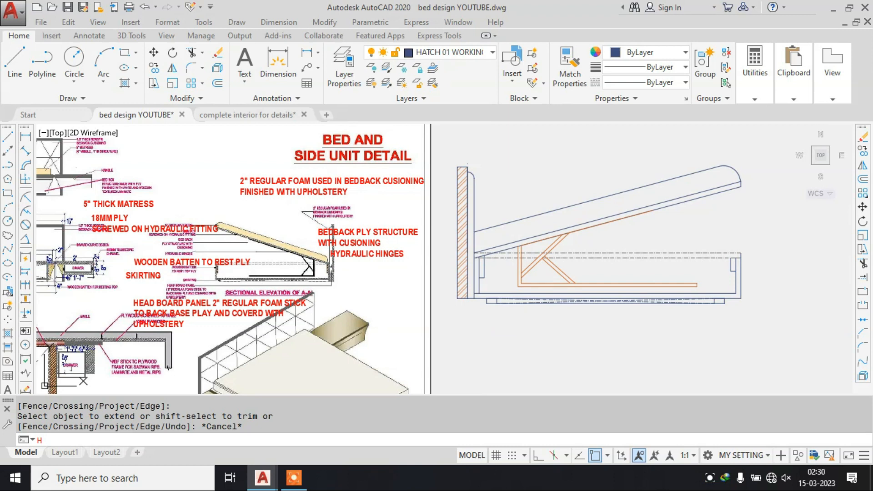
Hatch the headboard cushion with the ANSI31 pattern in grey 147,149,152 and set the hatch transparency to 62.
text(h)
key(Return)
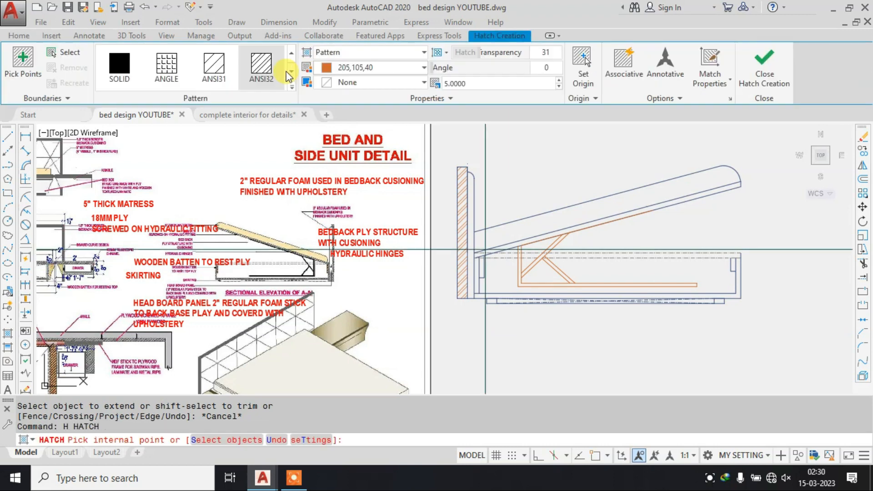
click(216, 72)
scroll(467, 171, up, 4)
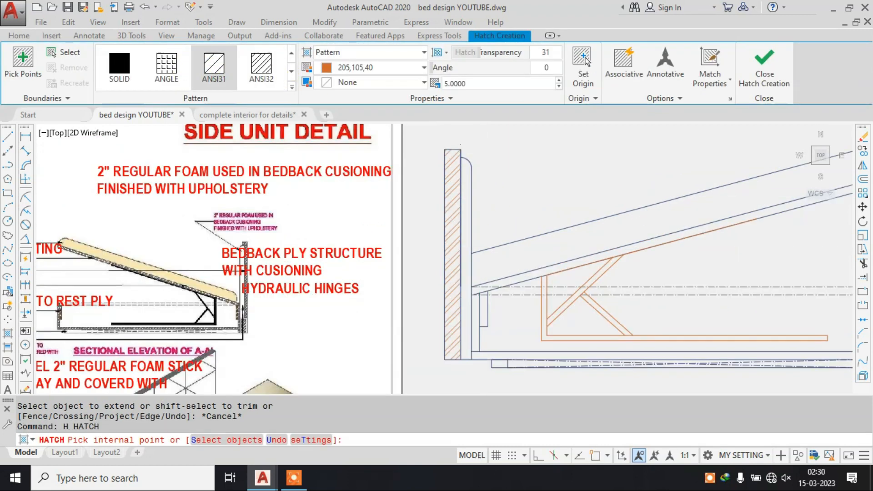
click(463, 174)
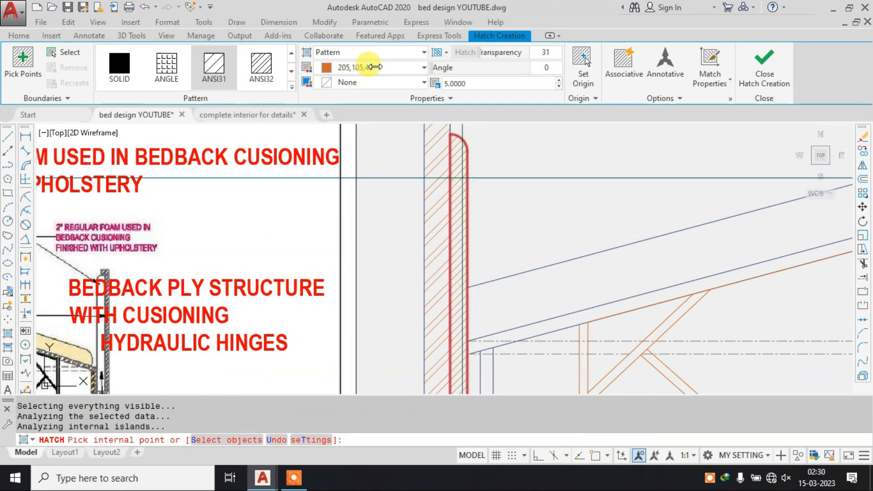
click(417, 68)
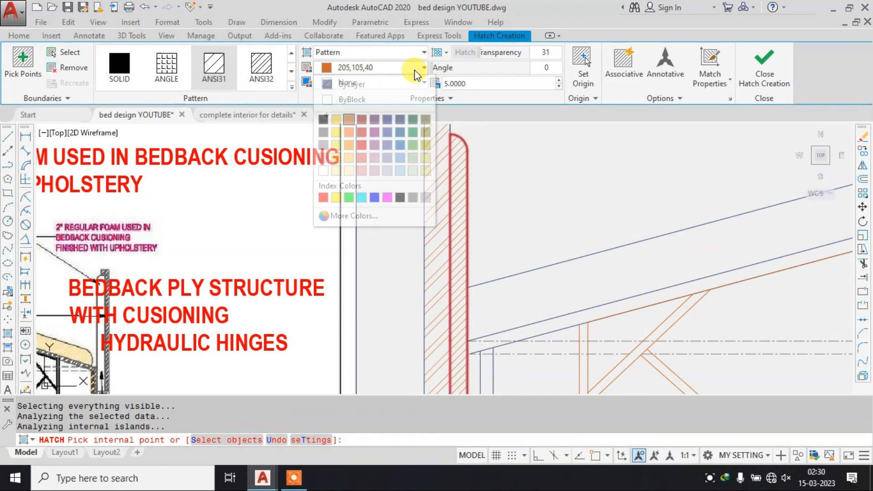
click(325, 146)
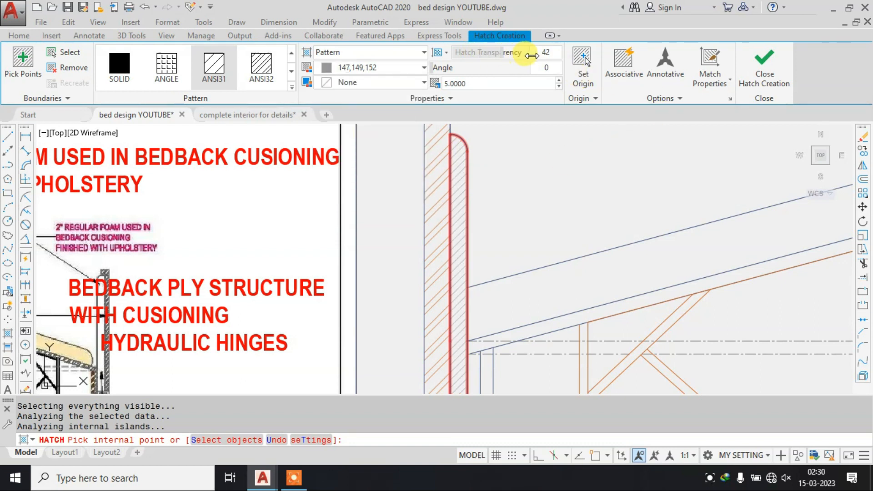
click(748, 60)
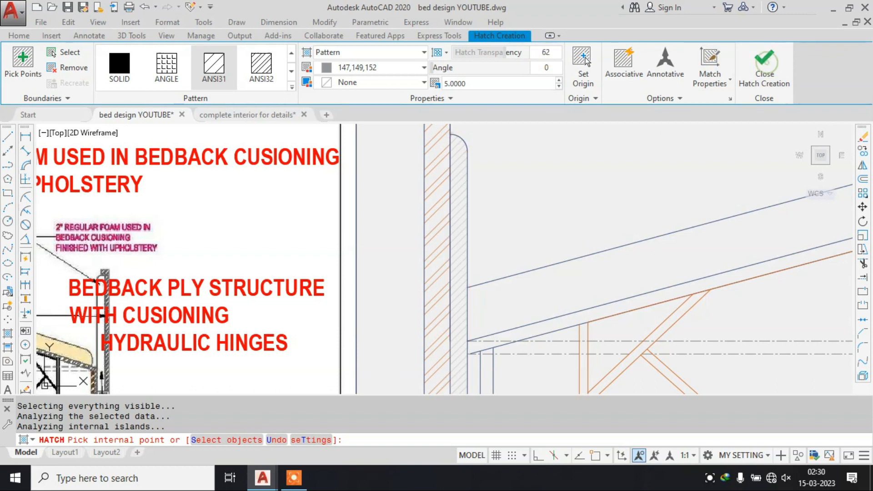
Hatch the headboard-side wooden batten, the adjoining box side and the box base with the ANSI32 pattern.
scroll(508, 175, down, 3)
scroll(380, 208, up, 5)
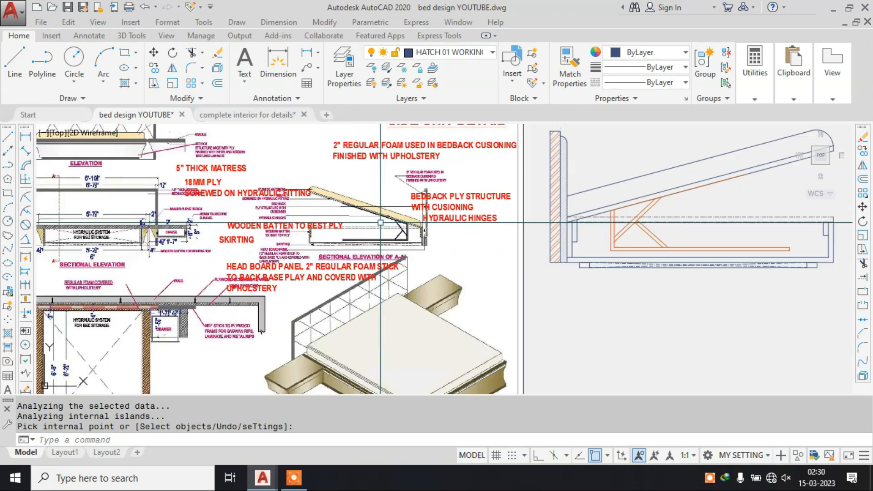
scroll(380, 209, down, 3)
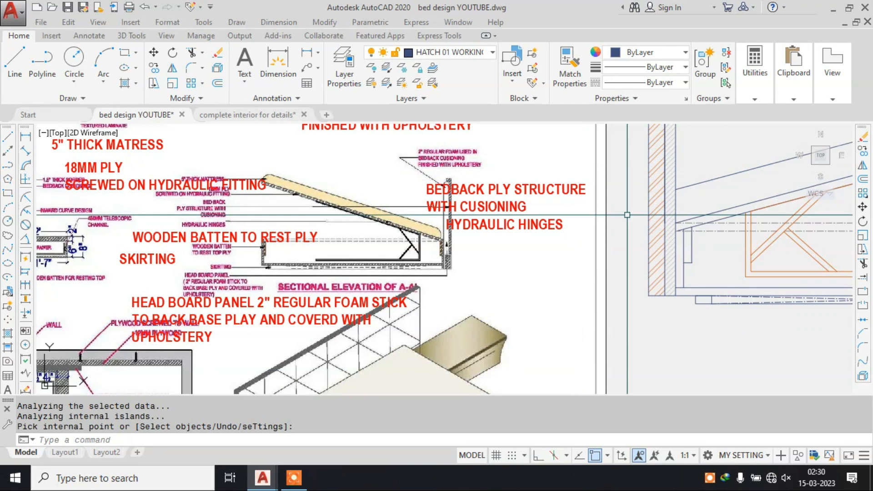
middle_drag(560, 210, 395, 201)
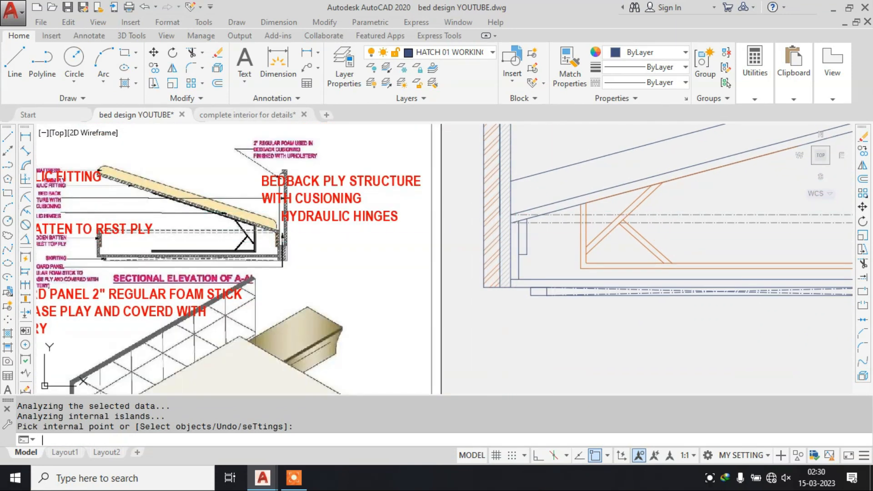
text(h)
key(Return)
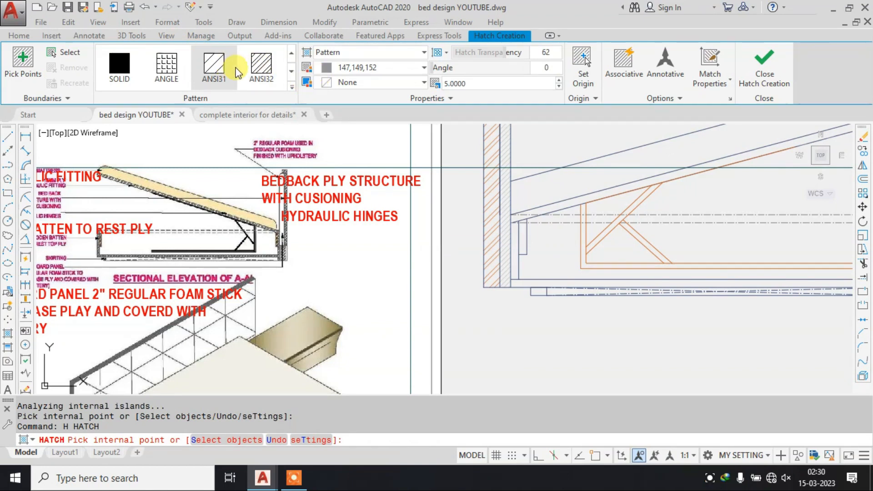
click(249, 68)
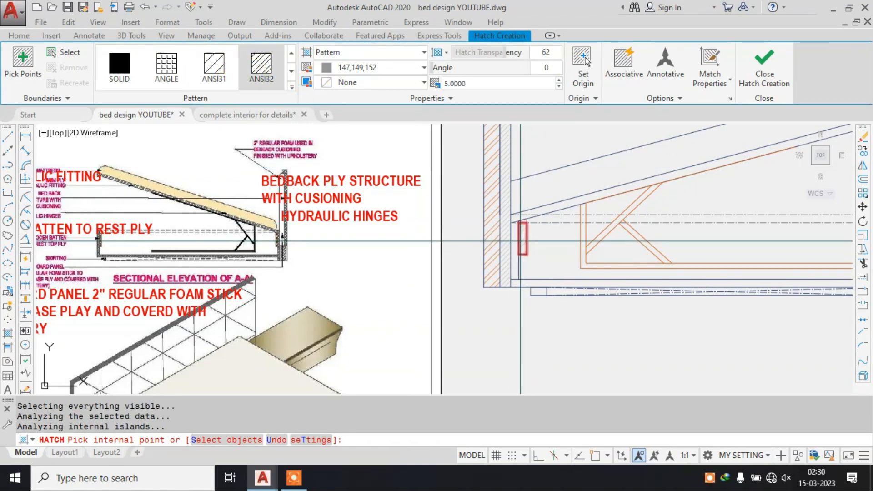
scroll(521, 273, up, 2)
click(509, 259)
click(539, 276)
Add the wooden batten at the bed's foot end to the same ANSI32 hatch.
scroll(539, 277, down, 2)
mouse_move(539, 276)
middle_down()
mouse_move(464, 262)
mouse_move(353, 262)
middle_up()
scroll(626, 242, up, 1)
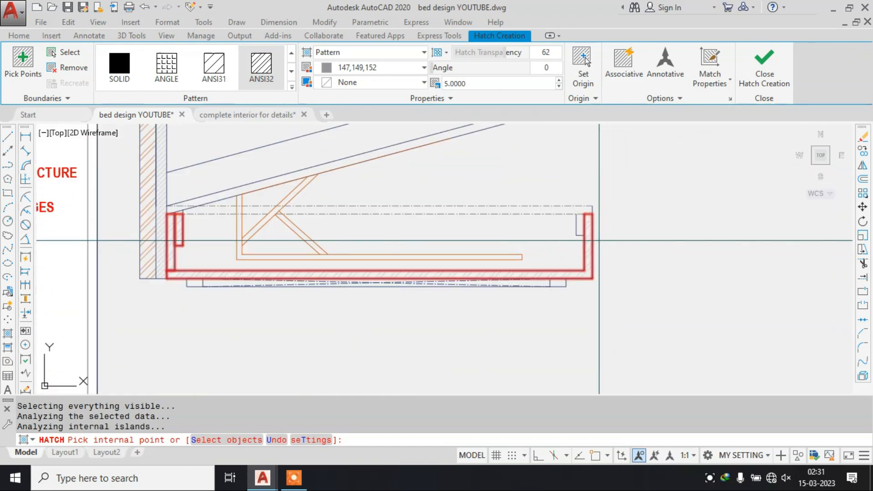
scroll(584, 219, up, 1)
scroll(586, 217, up, 1)
click(572, 230)
scroll(615, 200, down, 3)
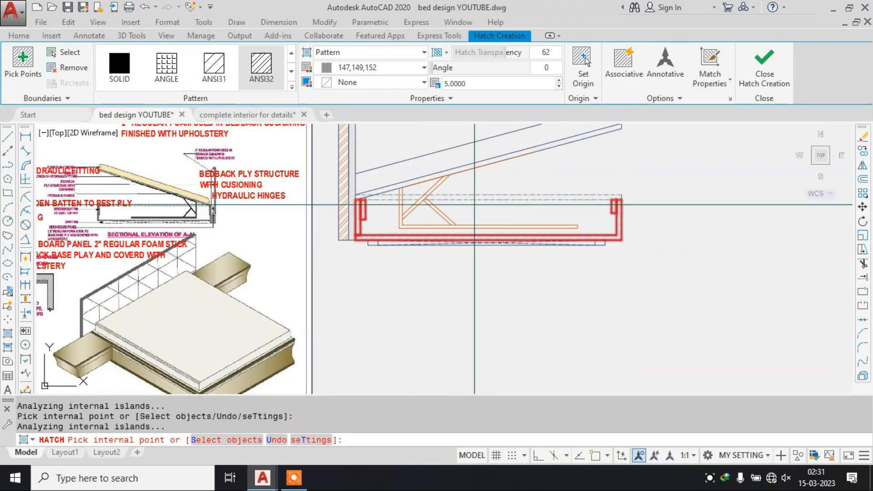
Add both end pieces of the skirting to the ANSI32 hatch and set the hatch colour to 153,27,30.
scroll(377, 196, up, 2)
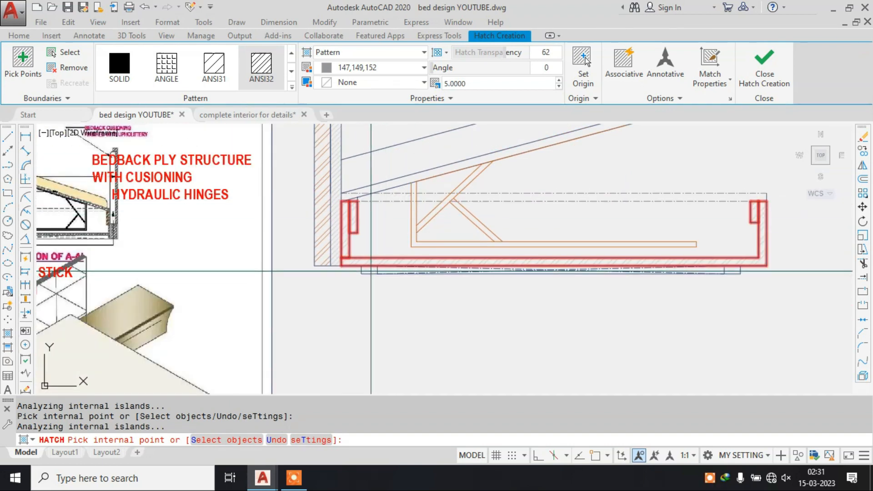
click(369, 270)
scroll(771, 272, up, 2)
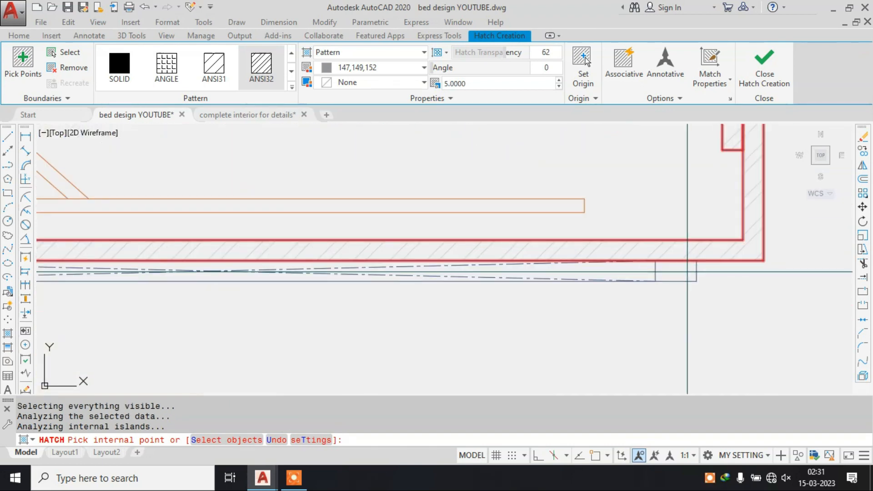
click(348, 68)
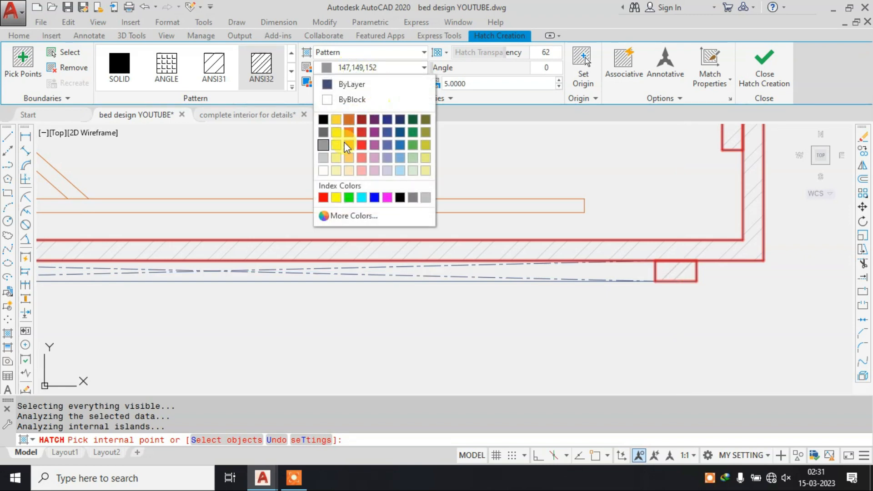
click(361, 119)
scroll(546, 234, down, 1)
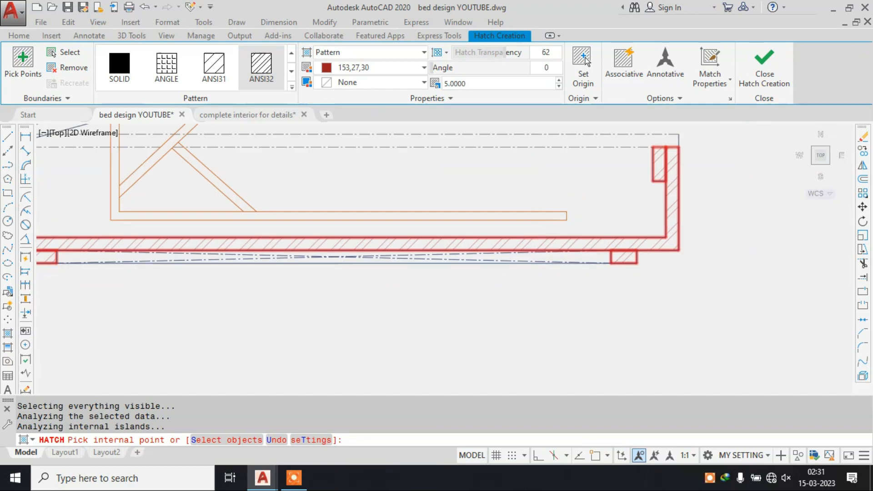
Add the raised ply under the mattress to the ANSI32 hatch and finish the hatch.
scroll(506, 212, down, 2)
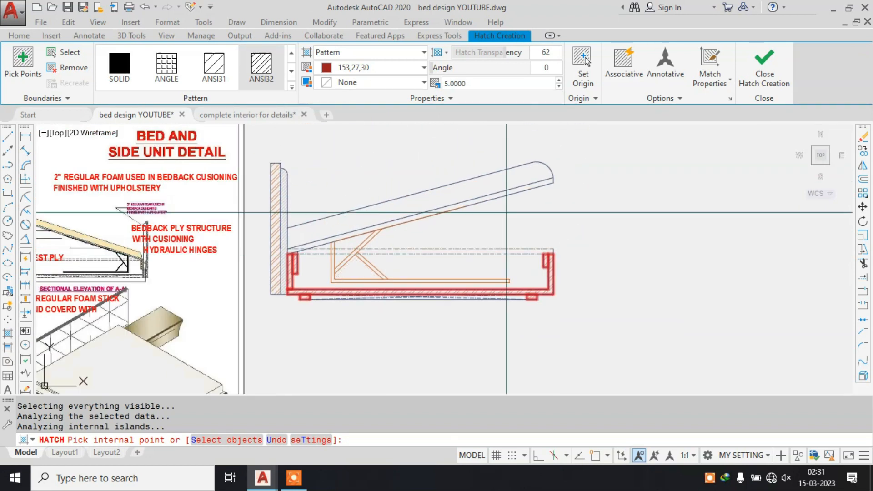
scroll(507, 211, up, 2)
click(539, 170)
key(Return)
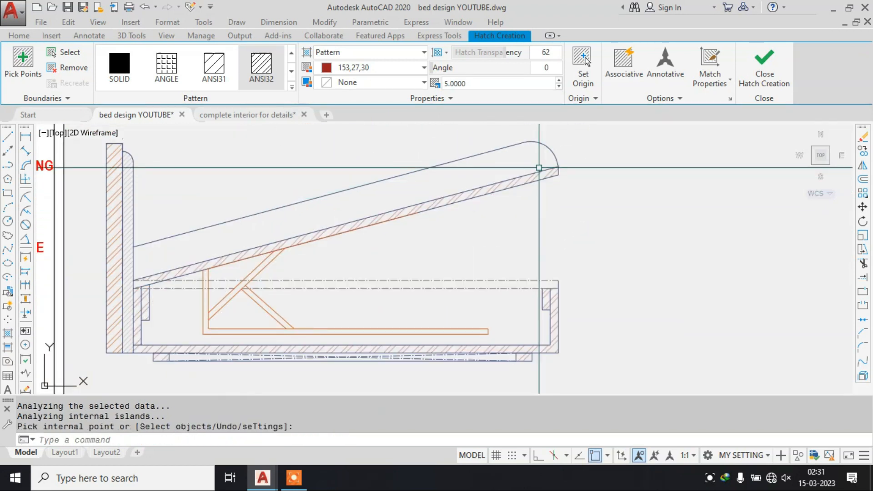
Hatch the raised mattress with the AR-SAND pattern at a scale of 1.
scroll(539, 167, down, 2)
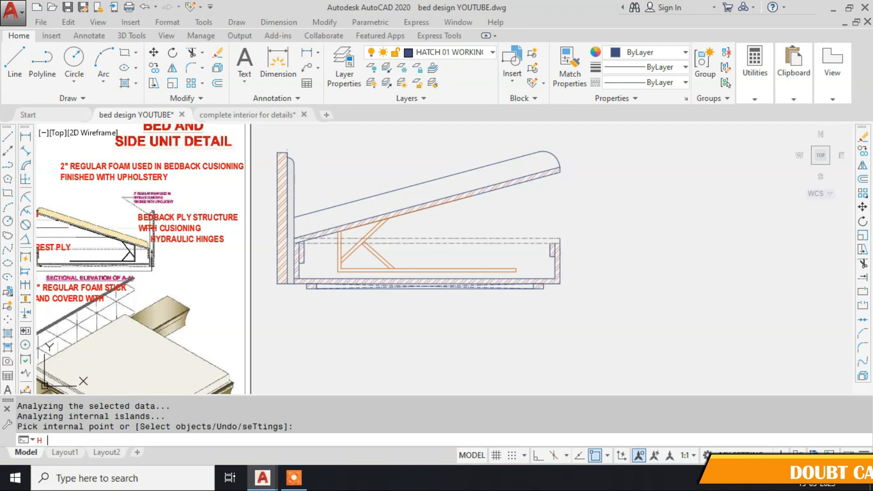
key(Return)
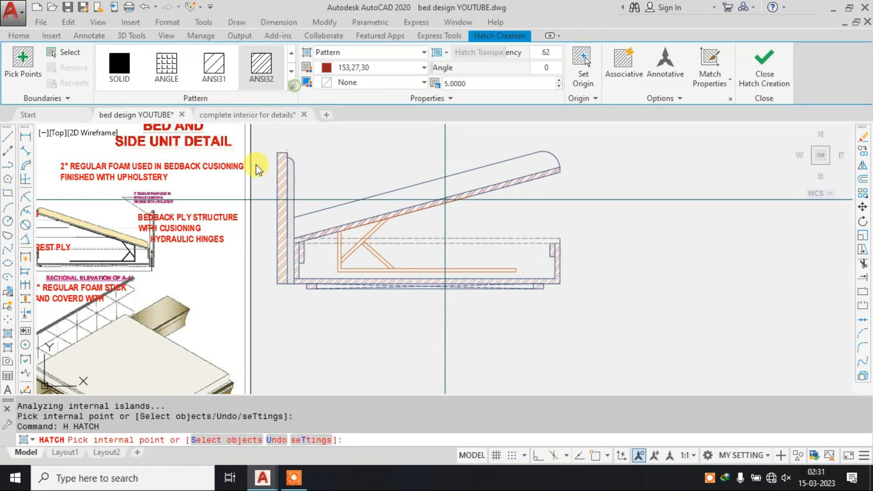
click(292, 85)
click(256, 199)
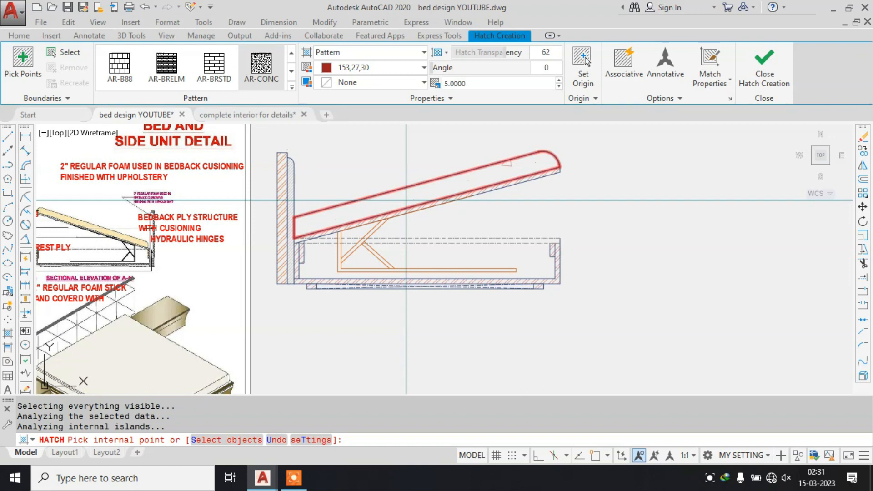
click(291, 86)
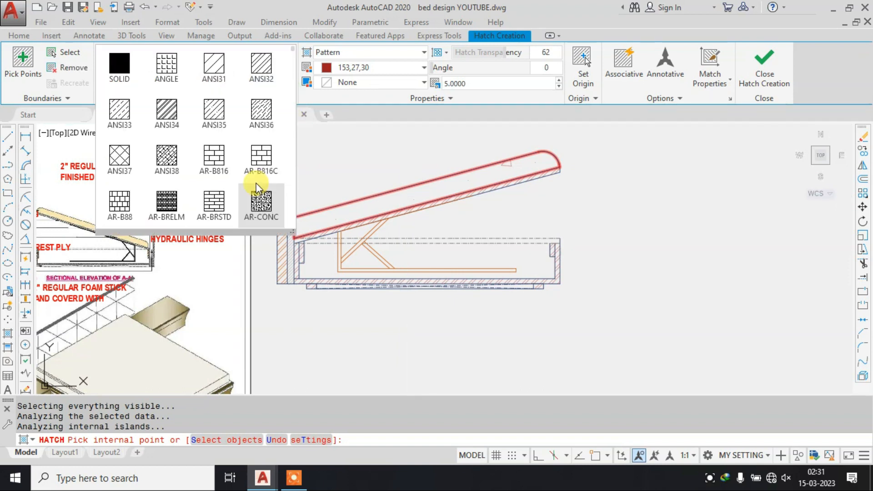
scroll(182, 203, down, 1)
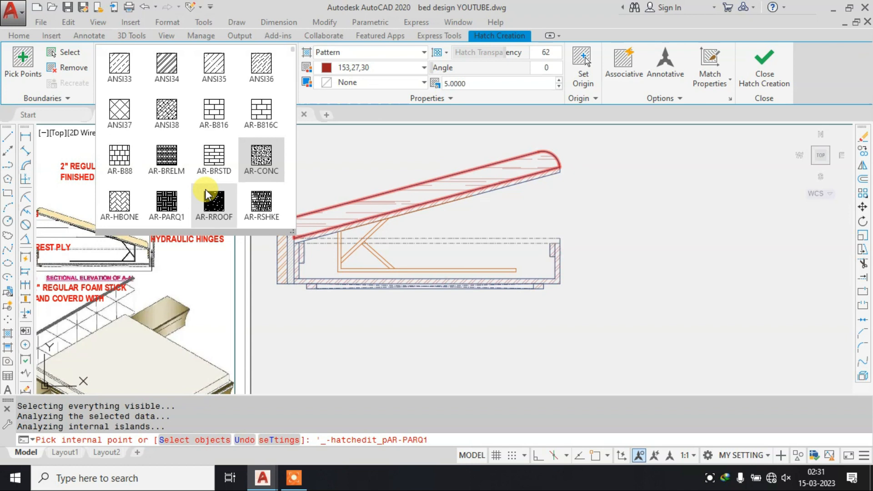
scroll(161, 198, down, 1)
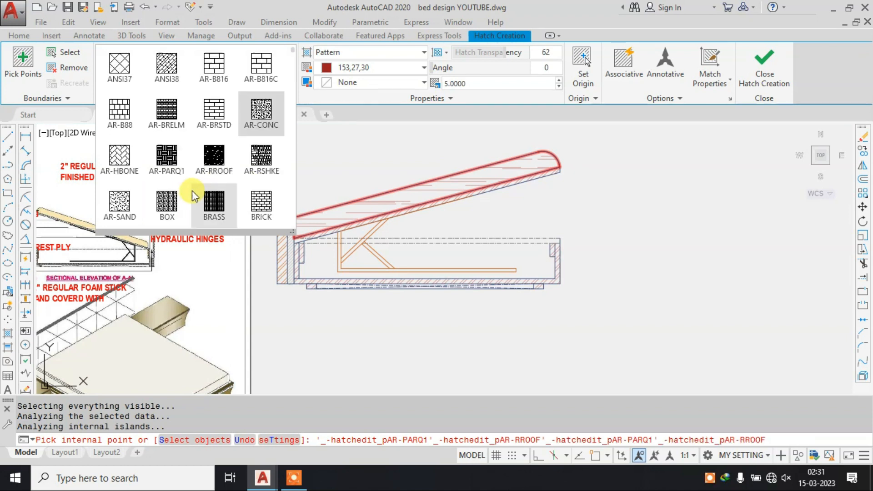
click(130, 202)
drag(487, 80, 419, 90)
text(1)
key(Return)
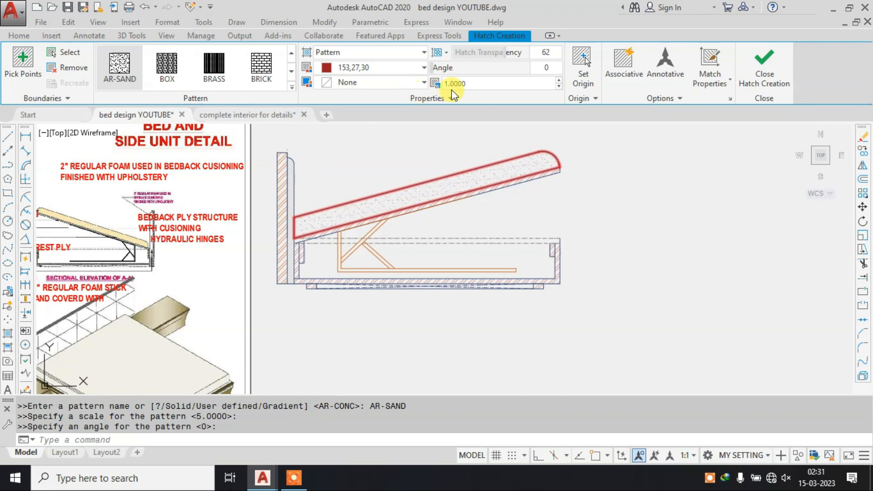
Set the mattress hatch colour to 99,100,102 and finish the hatch.
click(382, 68)
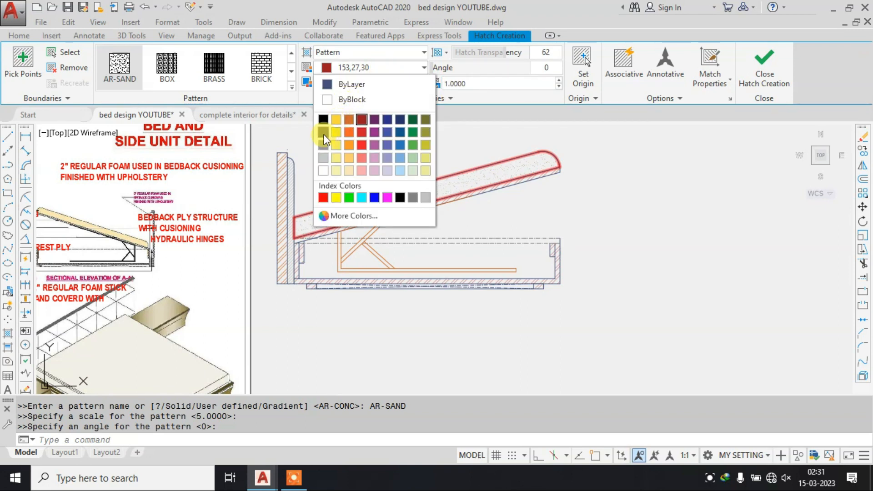
click(402, 155)
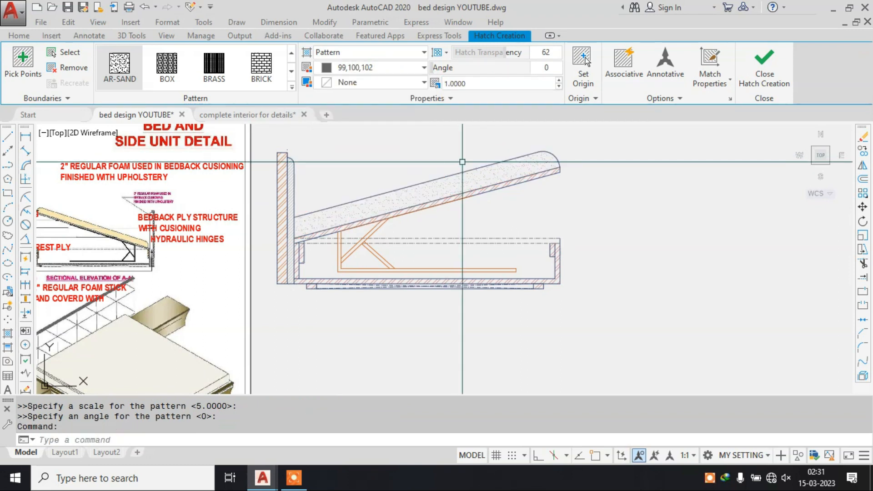
key(Return)
scroll(413, 221, down, 2)
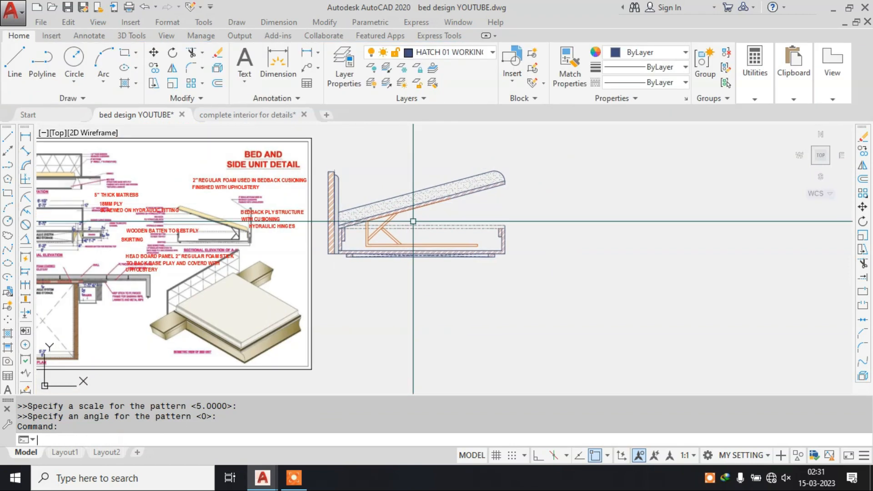
key(Return)
scroll(367, 236, up, 4)
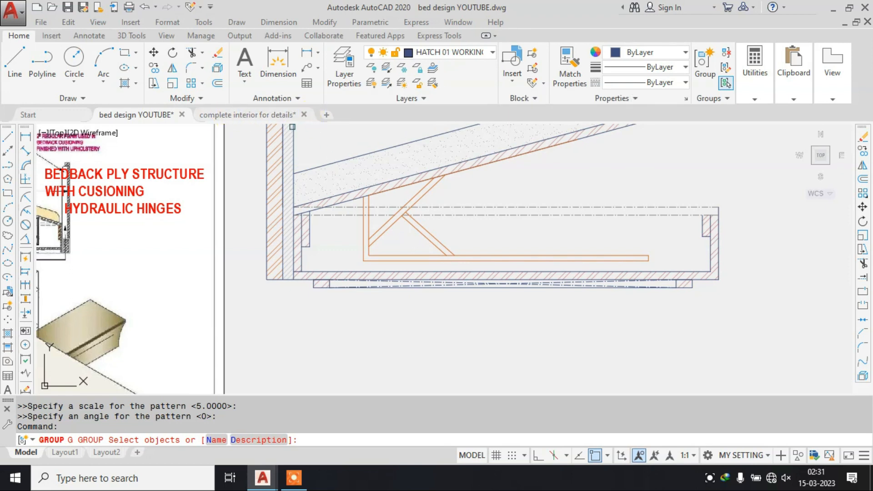
key(Escape)
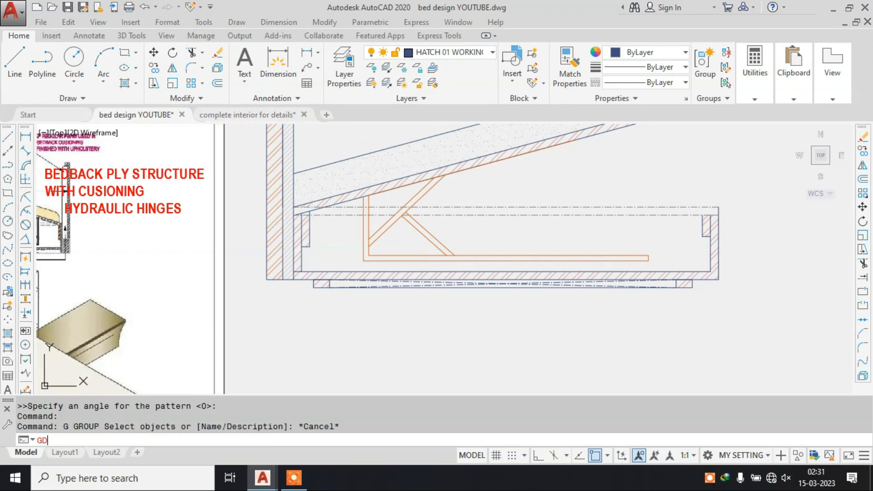
Start a gradient fill and set both gradient colours to 99,100,102.
text(GD)
key(Return)
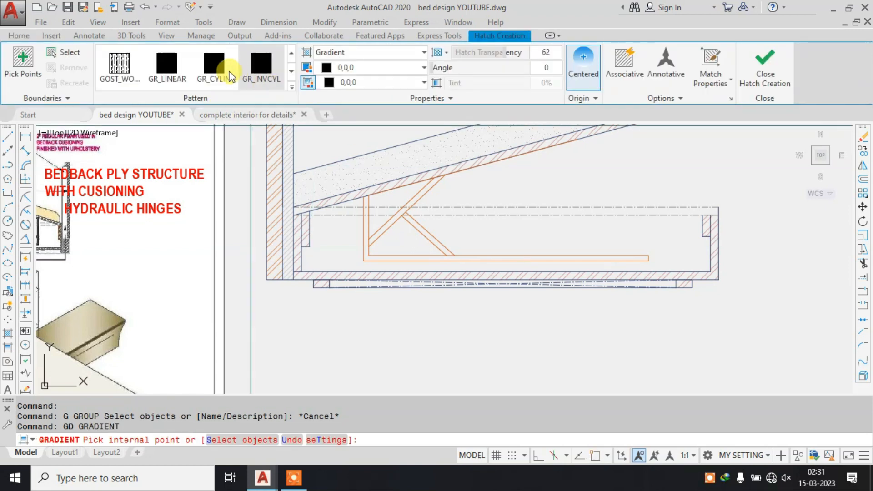
click(347, 68)
click(324, 97)
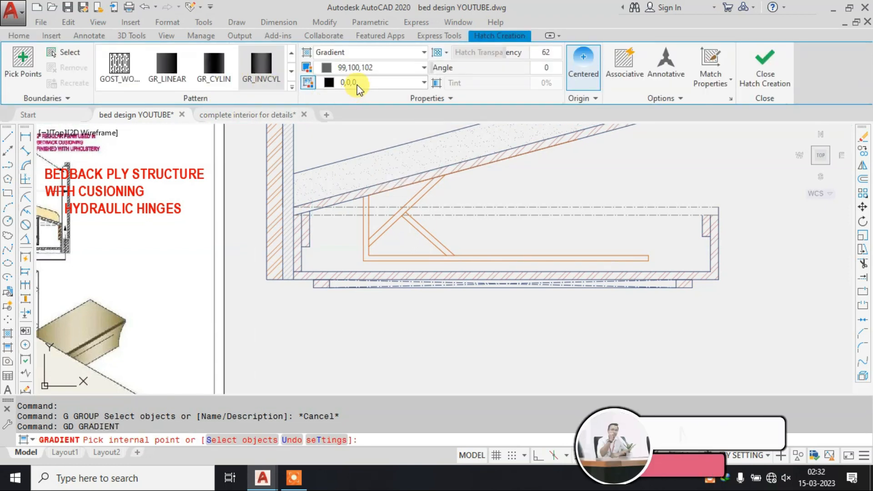
click(357, 85)
click(327, 113)
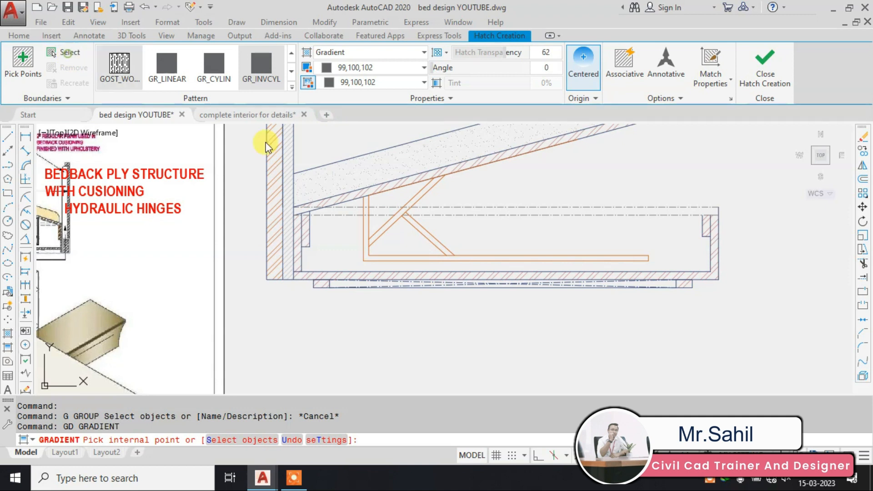
Select the outlines of the hydraulic hinge's upright and its two diagonal braces as gradient boundaries.
scroll(368, 198, up, 4)
click(371, 188)
click(354, 201)
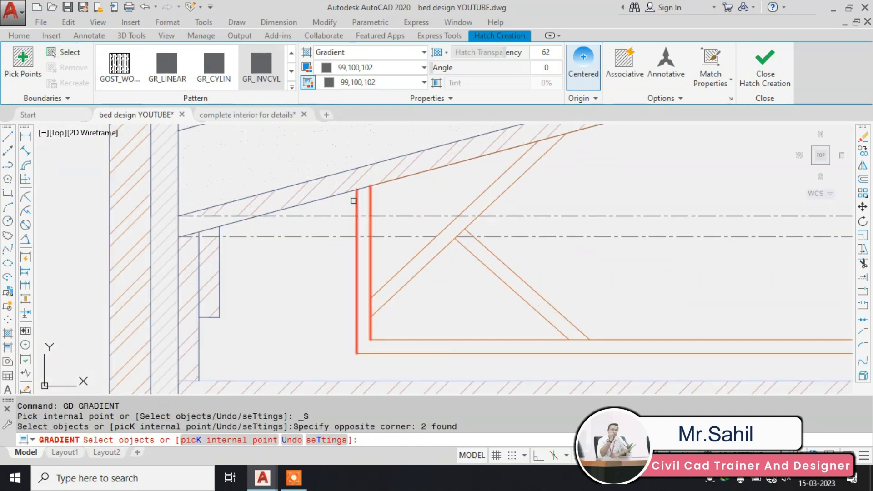
click(546, 182)
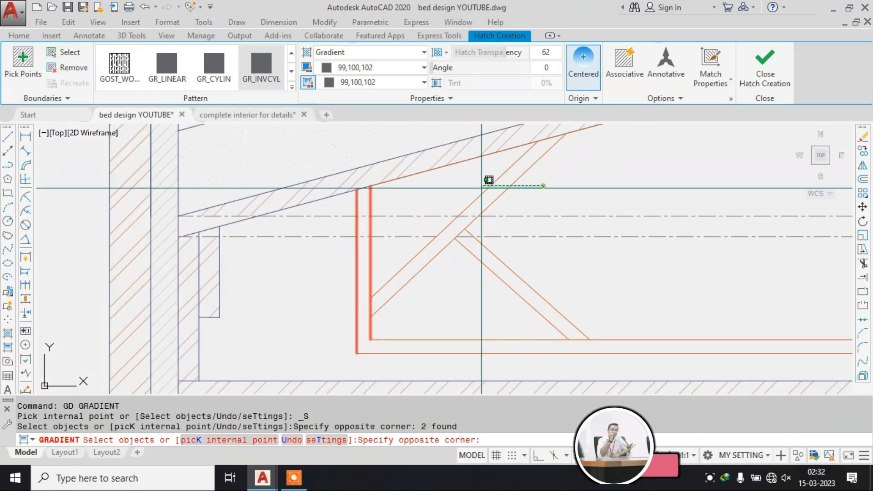
click(479, 187)
click(549, 287)
click(503, 297)
Add the outline of the hinge's long base bar to the selection and try to gradient-fill the whole hinge.
scroll(404, 324, down, 2)
click(405, 322)
click(345, 350)
scroll(346, 315, down, 2)
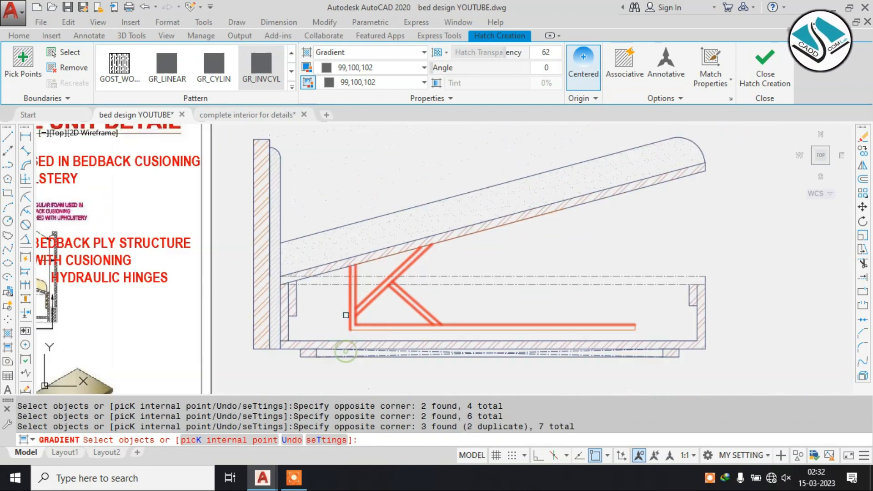
click(397, 331)
scroll(673, 323, up, 2)
click(625, 301)
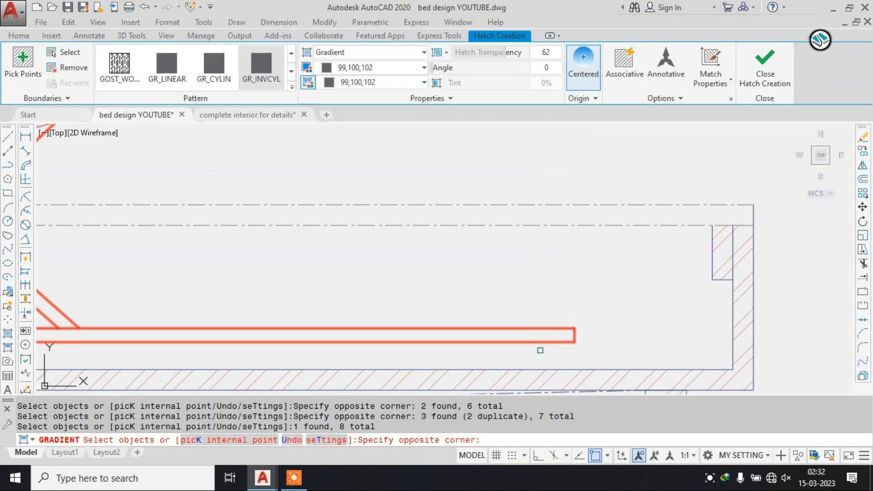
click(540, 350)
scroll(589, 325, down, 2)
key(Return)
scroll(287, 289, up, 2)
scroll(310, 265, up, 1)
scroll(309, 264, down, 1)
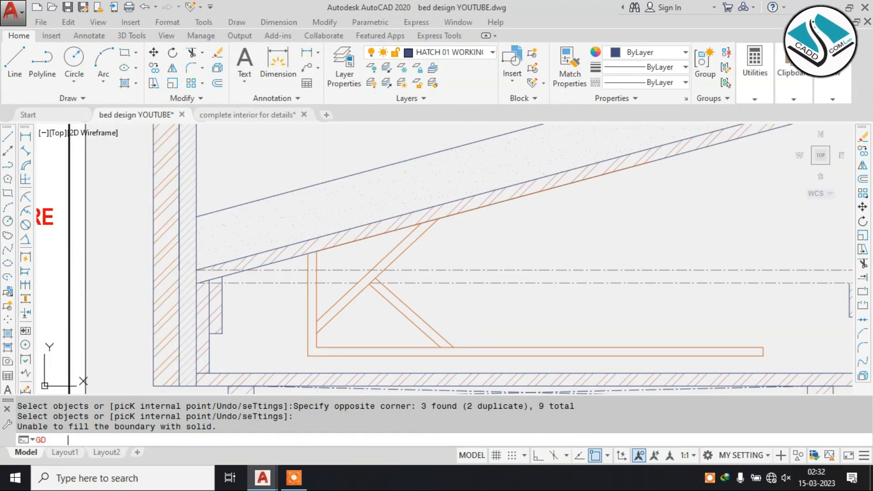
Gradient-fill the hydraulic hinge's upright, base bar and both diagonal braces using internal pick points.
text(GD)
key(Return)
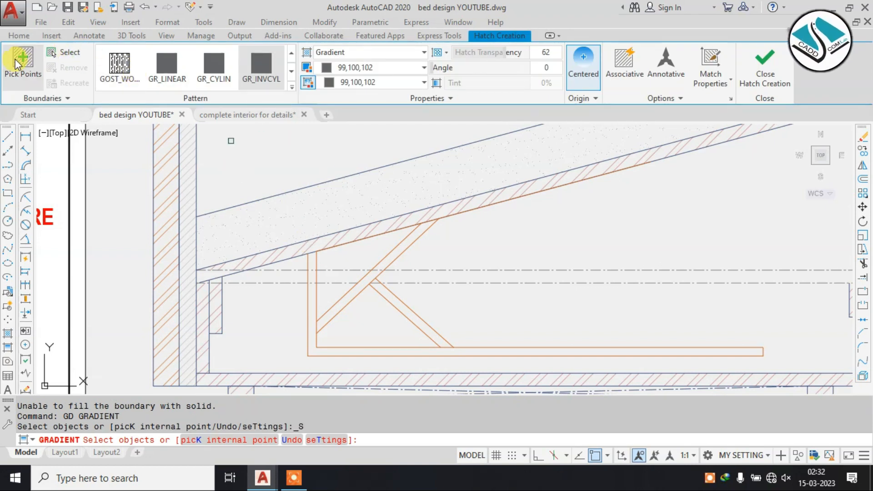
click(312, 259)
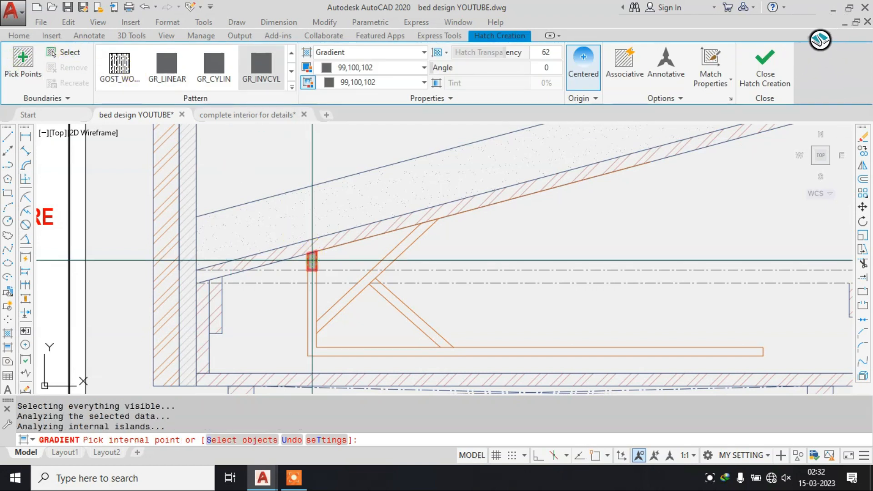
click(312, 281)
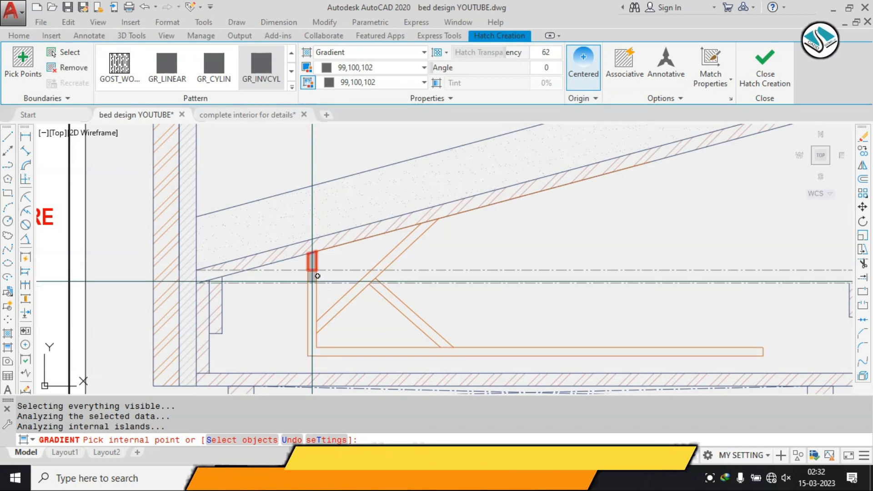
click(312, 314)
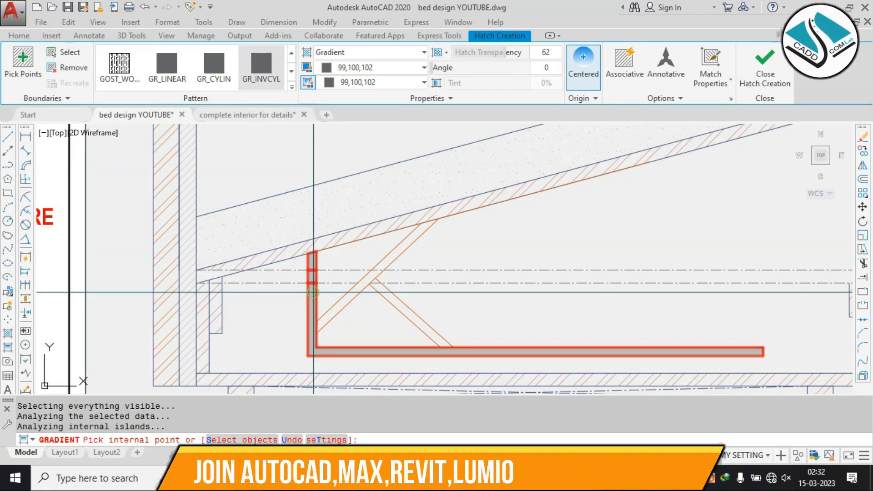
click(377, 274)
click(391, 250)
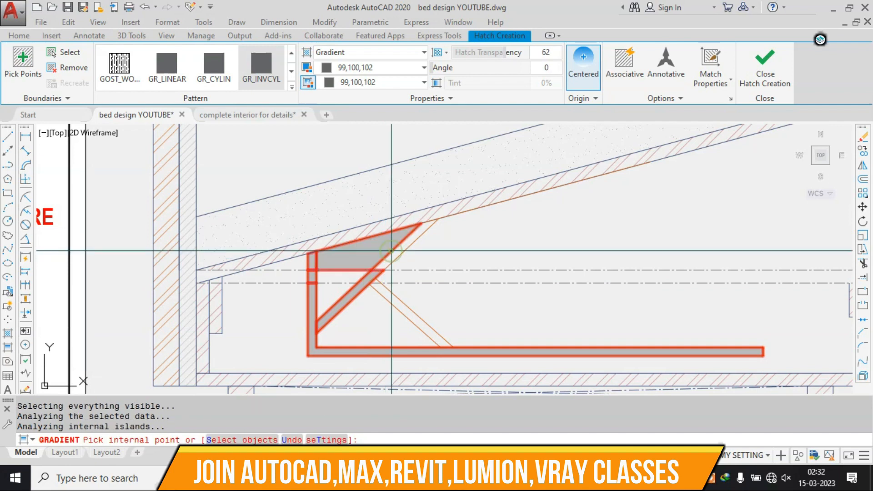
click(389, 298)
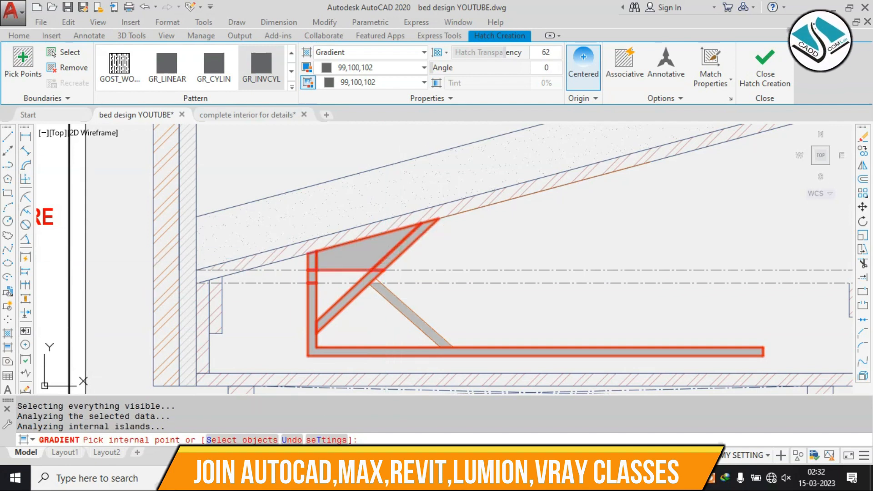
Remove the triangular area between the hinge's upright, its long diagonal brace and the raised ply from the gradient boundaries.
scroll(379, 283, up, 2)
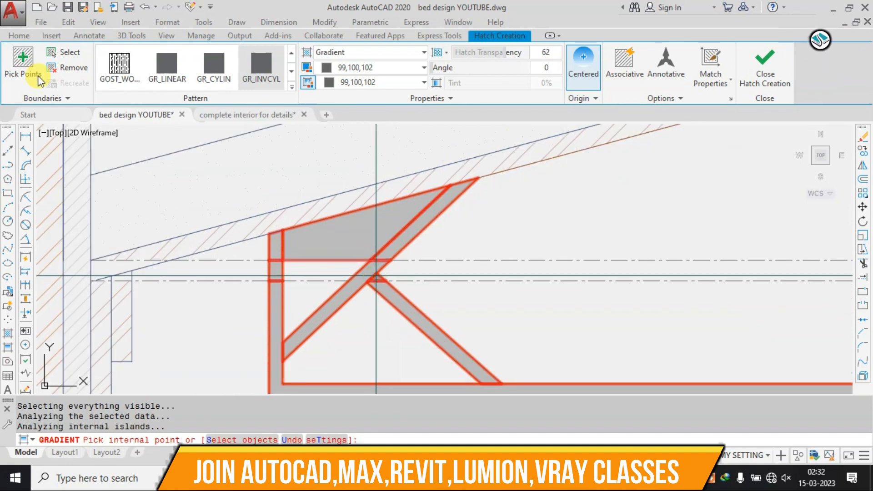
click(91, 76)
click(328, 195)
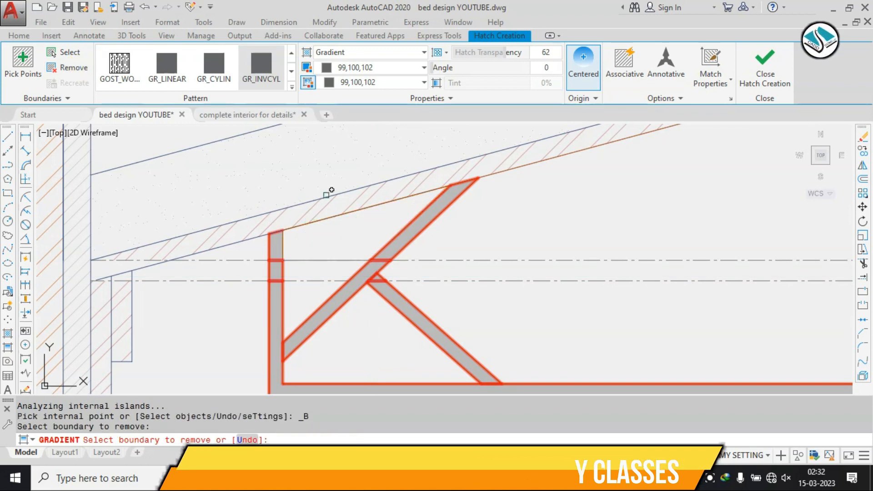
Set the hydraulic hinge gradient's transparency to 24 and finish the fill.
scroll(359, 216, down, 3)
click(377, 67)
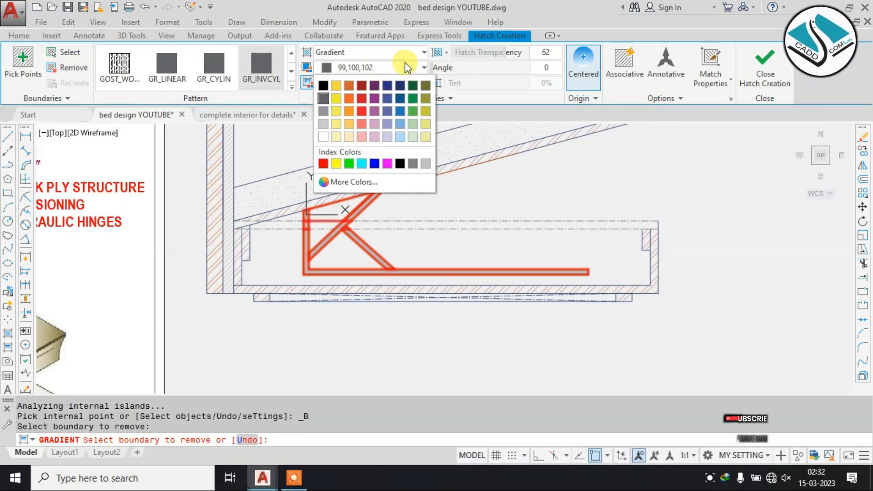
click(500, 52)
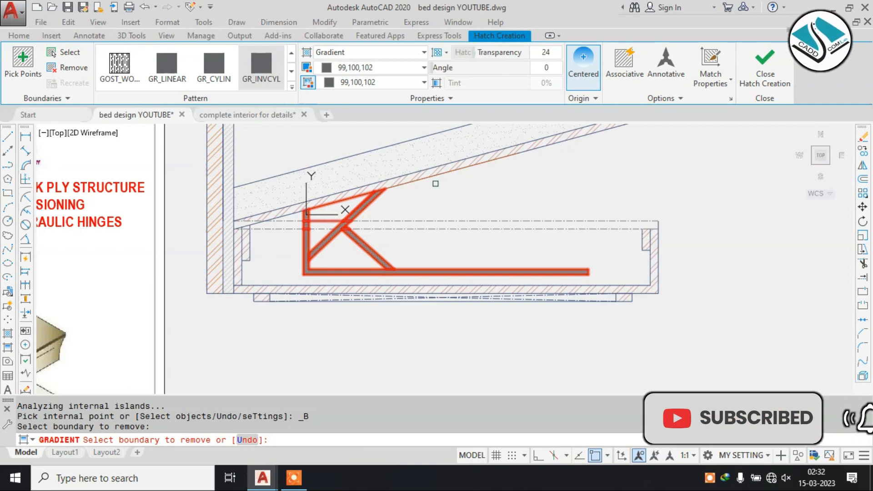
key(Return)
Compare the filled section with the reference sheet's Sectional Elevation A-A and its material notes.
scroll(516, 223, down, 2)
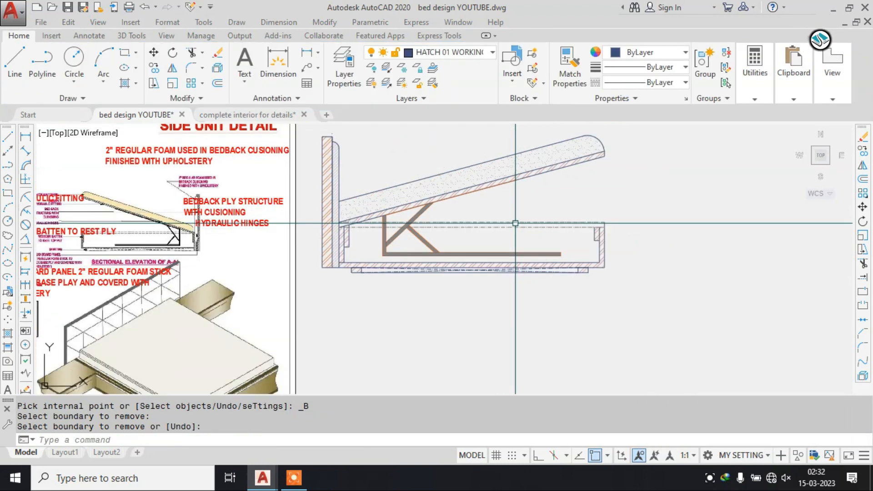
middle_drag(362, 217, 466, 222)
scroll(465, 222, down, 2)
scroll(277, 242, up, 6)
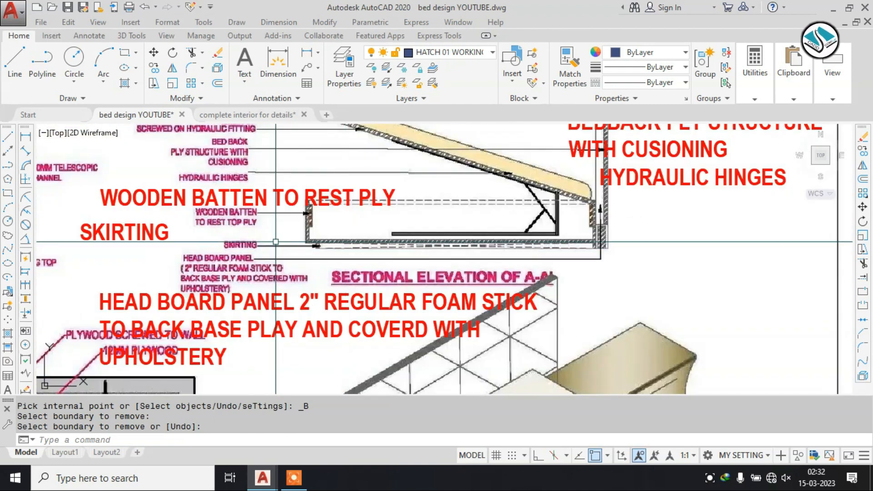
scroll(408, 237, down, 4)
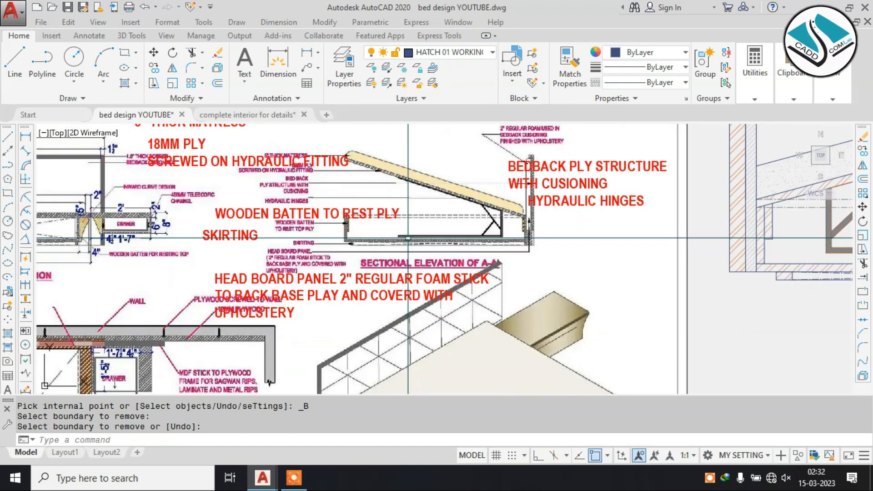
scroll(354, 238, down, 4)
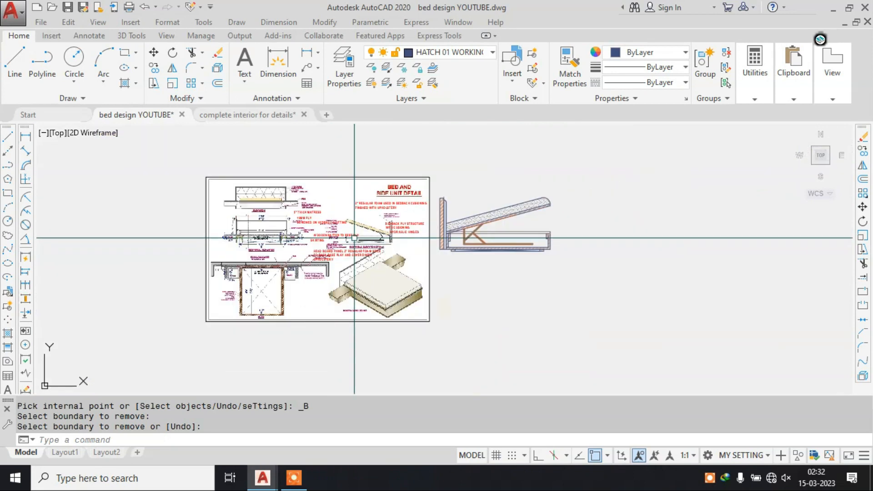
scroll(488, 235, up, 4)
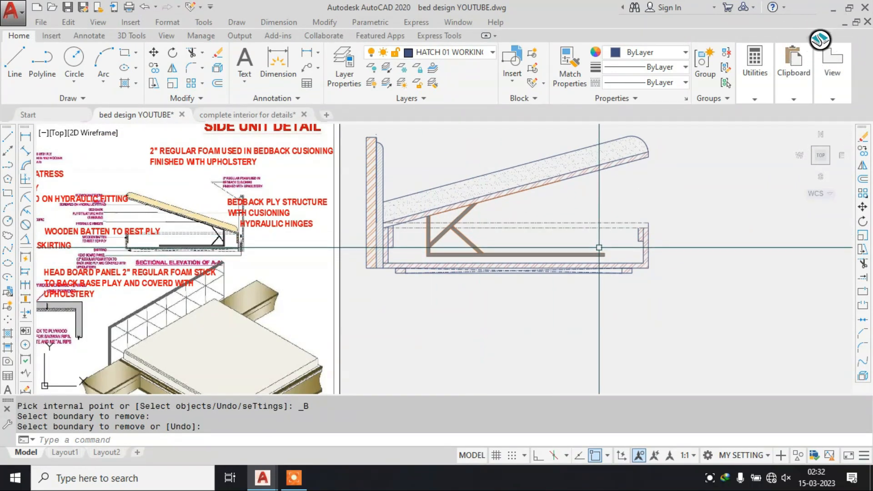
middle_drag(369, 198, 415, 198)
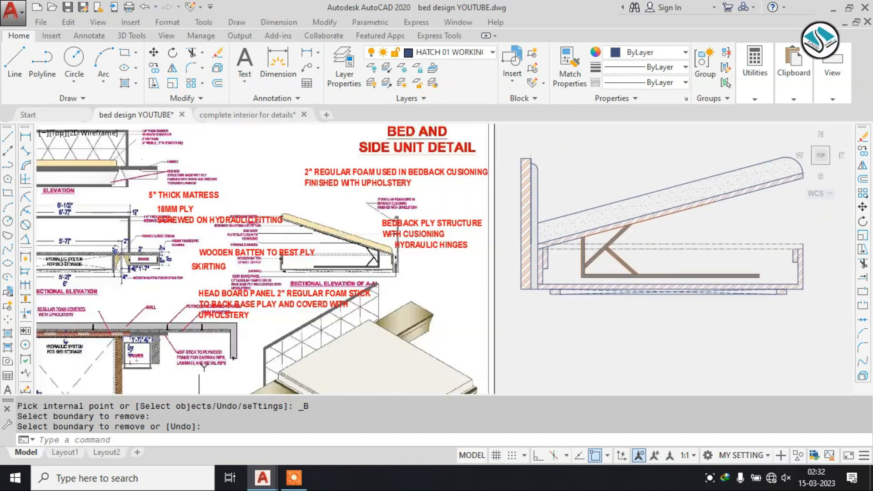
Move the note "2" REGULAR FOAM USED IN BEDBACK CUSIONING FINISHED WITH UPHOLSTERY" from the reference sheet to above the section's bed back.
scroll(415, 199, up, 3)
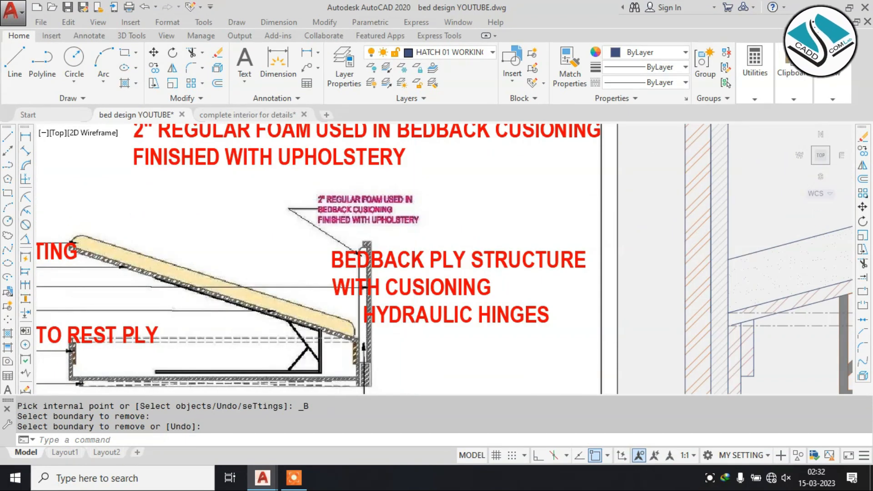
scroll(389, 208, down, 2)
text(m)
key(Return)
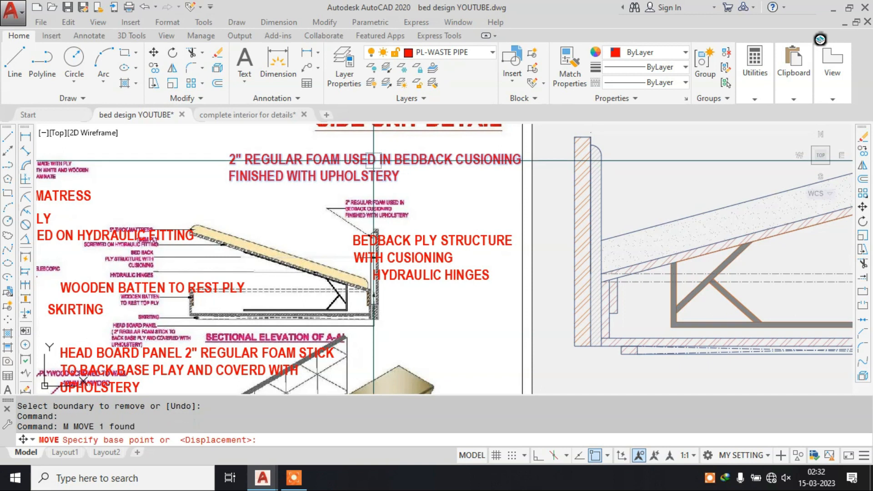
click(392, 157)
scroll(565, 255, down, 3)
scroll(568, 206, up, 3)
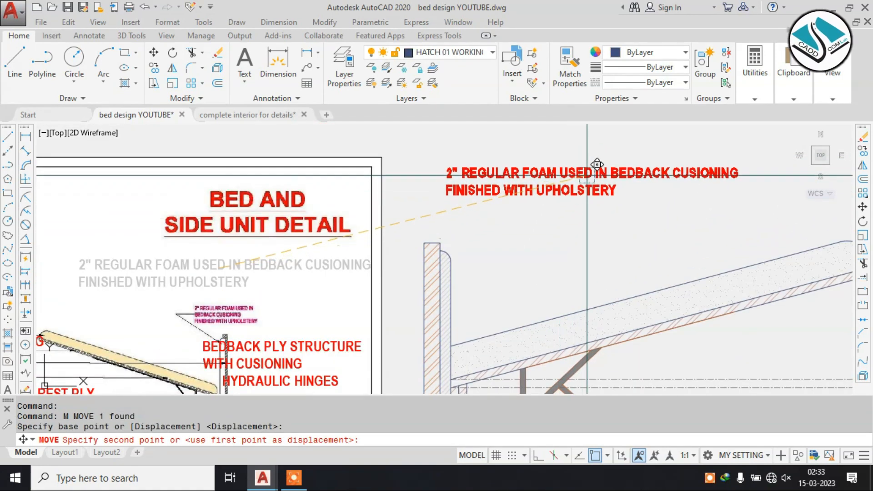
click(606, 158)
scroll(568, 191, down, 5)
key(Escape)
Copy the "WALL 9" THICK" leader from the plan to the top of the bed back cushion in the section.
scroll(528, 201, up, 6)
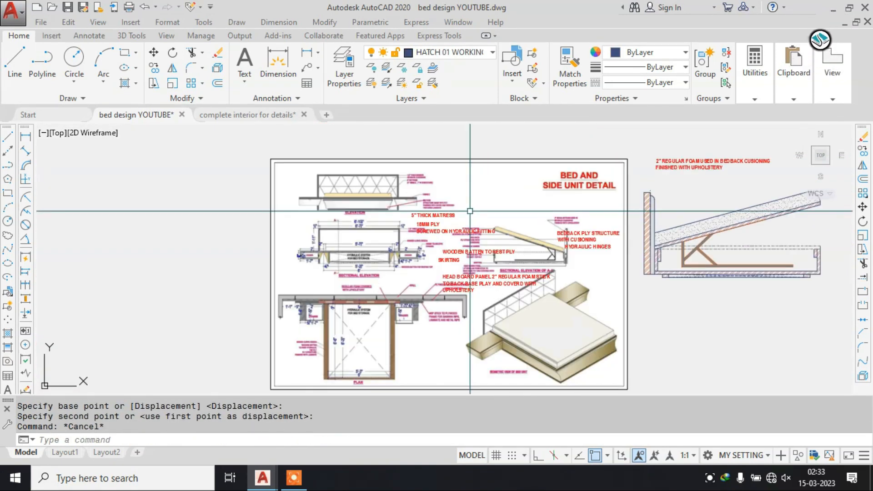
scroll(374, 246, down, 5)
scroll(577, 201, up, 7)
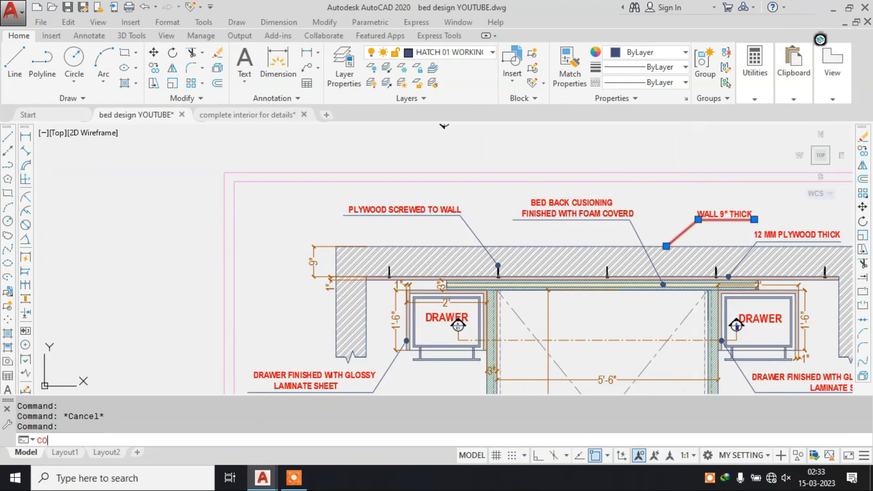
click(666, 246)
scroll(575, 242, down, 5)
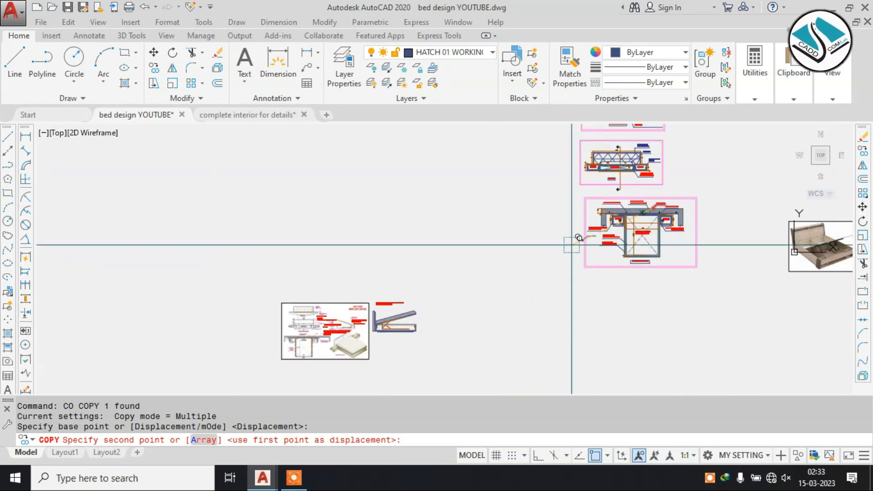
scroll(391, 306, up, 7)
click(329, 263)
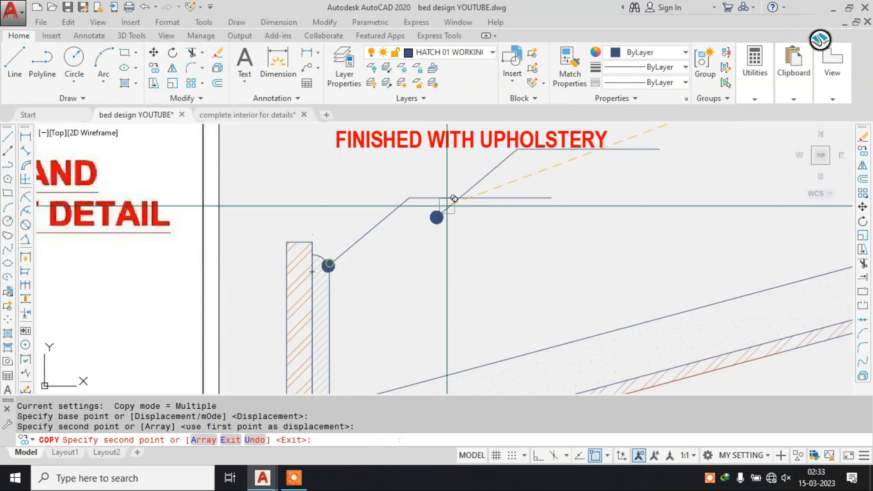
scroll(451, 160, up, 2)
middle_drag(452, 160, 470, 210)
key(Escape)
Move the 2" regular foam note down so it sits just above the copied leader's horizontal line.
click(503, 169)
text(m)
key(space)
click(406, 182)
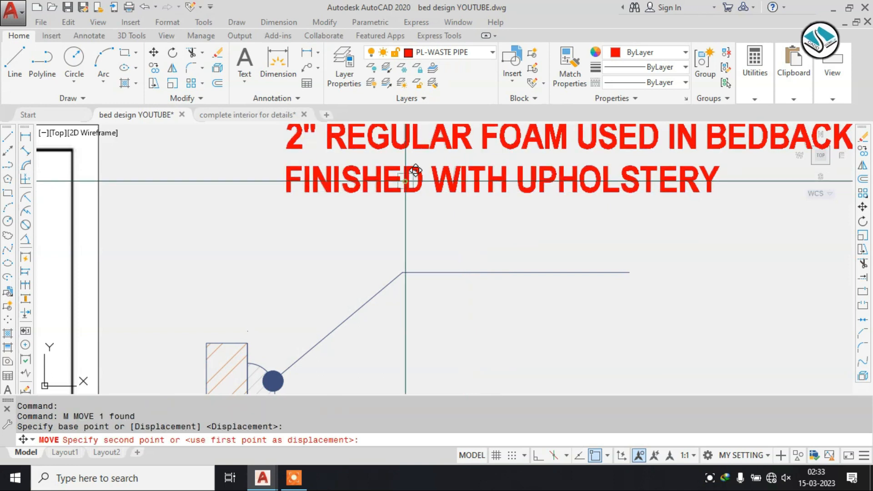
click(516, 244)
scroll(458, 214, down, 5)
scroll(482, 223, up, 5)
key(Escape)
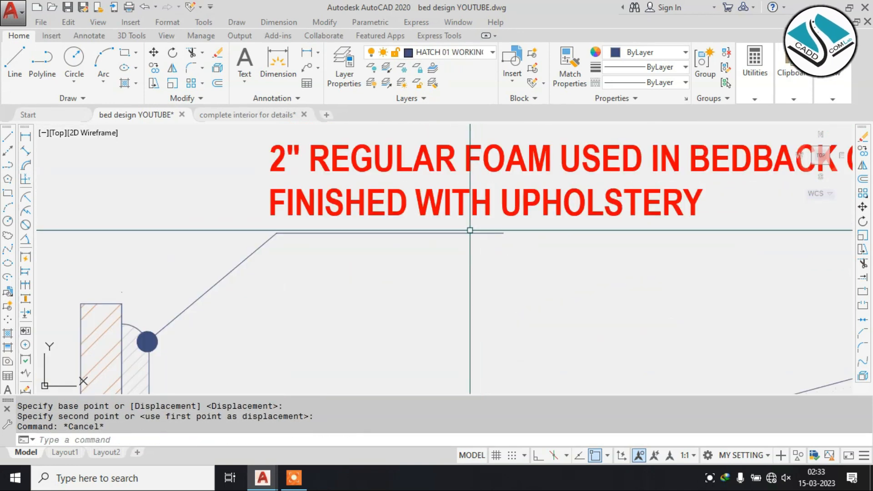
Stretch the foam leader's horizontal end to match the full width of its note.
click(471, 233)
scroll(502, 235, up, 8)
click(509, 201)
scroll(431, 200, down, 5)
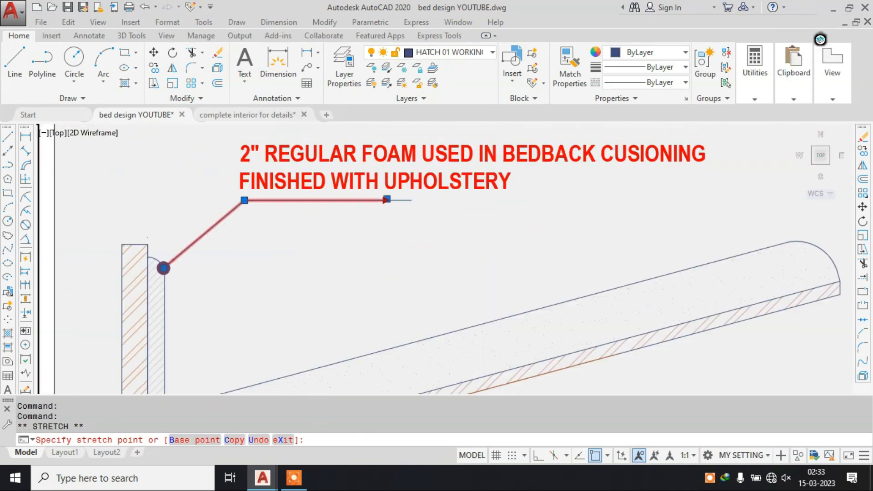
scroll(610, 203, down, 8)
key(Escape)
Move the "5" THICK MATRESS" note from the reference sheet to the open area beyond the mattress's raised end.
scroll(468, 238, up, 6)
middle_drag(452, 263, 580, 226)
click(214, 162)
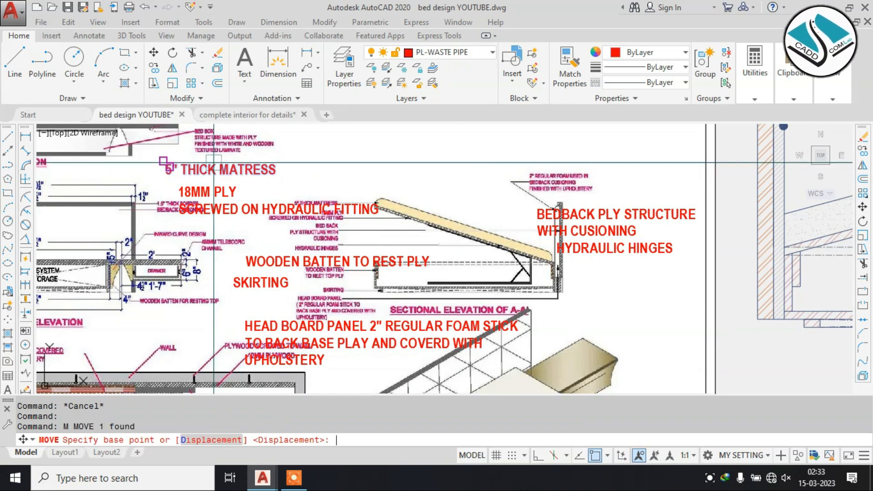
click(213, 162)
scroll(214, 163, down, 3)
scroll(609, 191, up, 8)
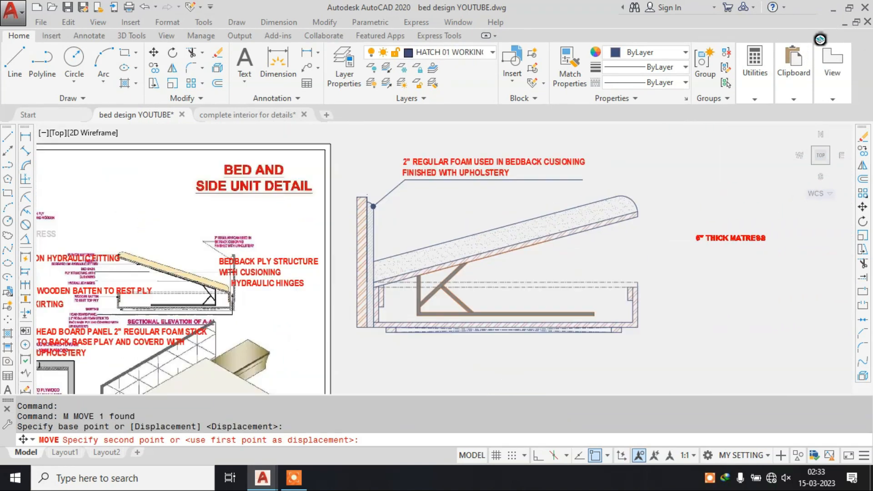
click(621, 146)
Shift the "5" THICK MATRESS" note up and closer to the mattress's rounded end.
click(745, 235)
click(715, 294)
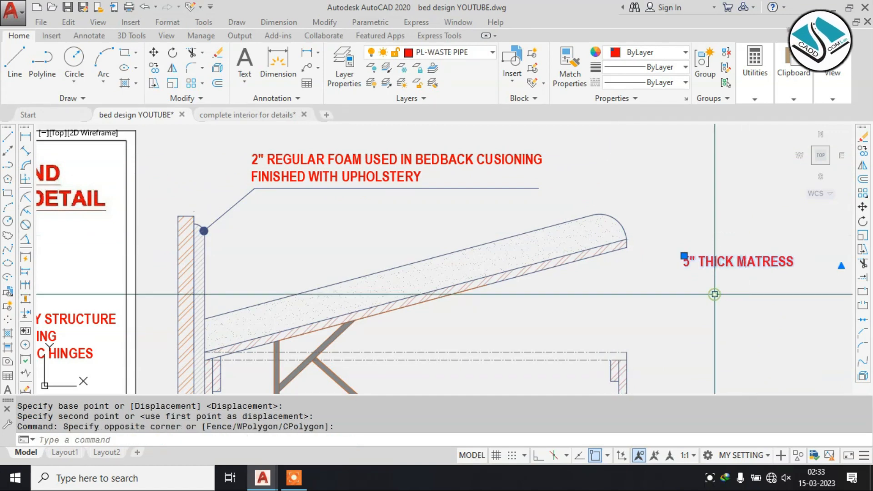
key(Return)
click(729, 271)
click(684, 211)
key(Escape)
Copy the foam note's leader so its dot sits inside the raised end of the mattress.
text(co)
key(Return)
scroll(205, 239, up, 2)
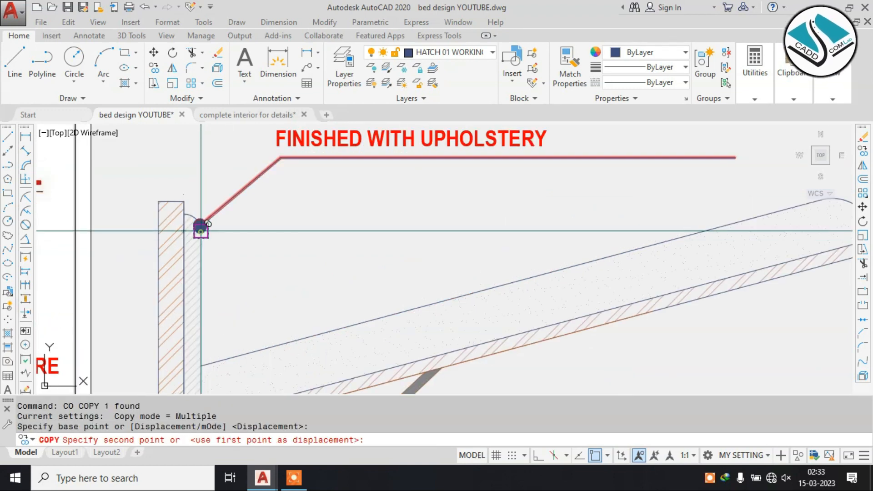
scroll(208, 224, down, 2)
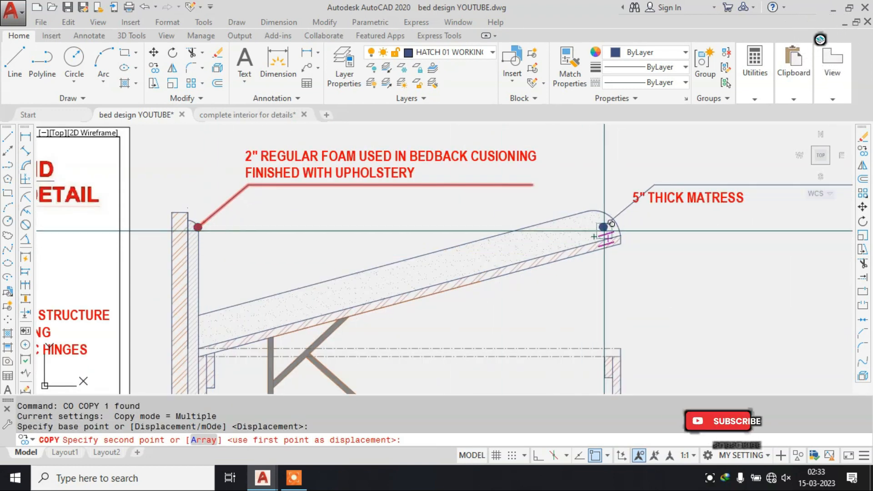
click(603, 227)
scroll(667, 205, up, 3)
key(Escape)
Stretch the mattress leader's bend to just below the start of the "5" THICK MATRESS" note.
click(676, 183)
click(672, 148)
click(634, 151)
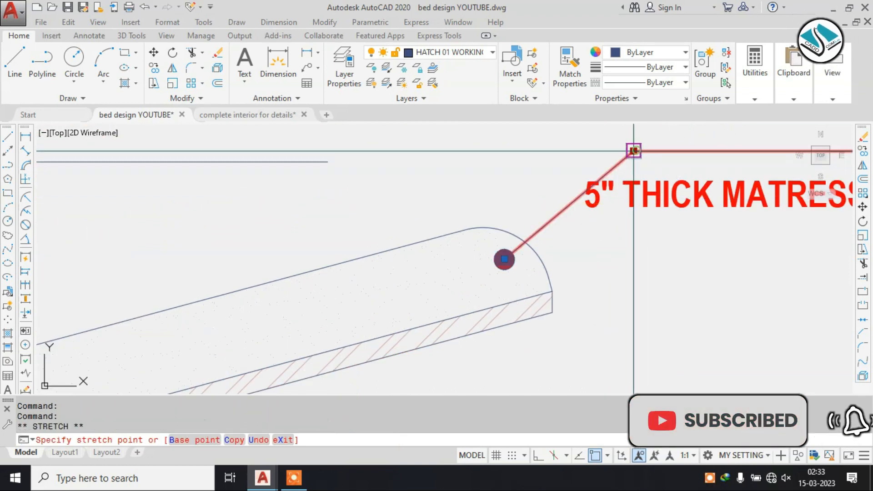
click(585, 223)
scroll(516, 208, down, 2)
middle_drag(676, 224, 700, 302)
Shorten the mattress leader's horizontal line to end beneath the last letter of its note.
scroll(800, 245, up, 4)
click(780, 162)
scroll(455, 205, down, 4)
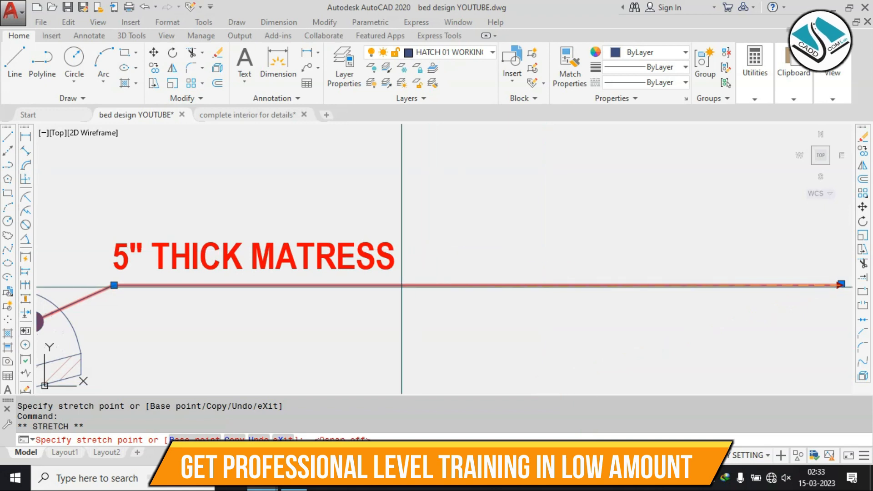
click(404, 285)
scroll(568, 211, down, 4)
key(Escape)
Move the "18MM PLY SCREWED ON HYDRAULIC FITTING" note above the original labels of the reference sheet's sectional elevation.
middle_drag(287, 266, 556, 212)
scroll(556, 212, down, 2)
scroll(553, 210, down, 2)
scroll(241, 264, up, 2)
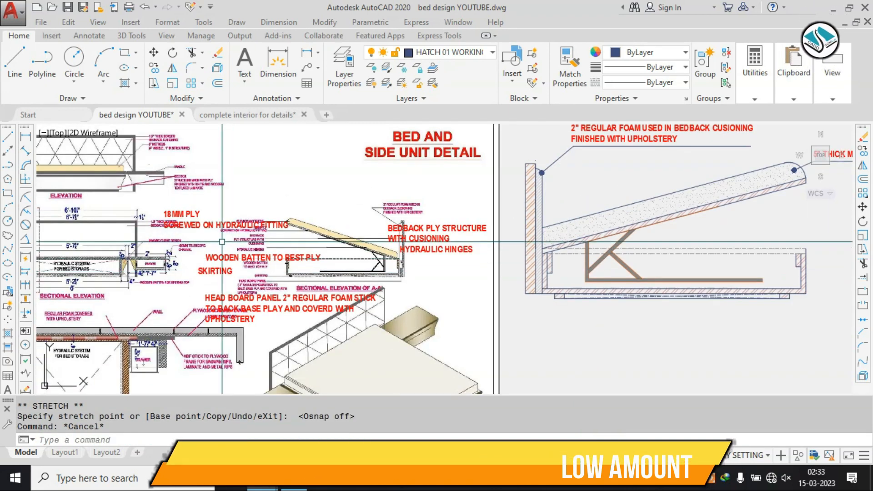
scroll(220, 243, up, 4)
click(144, 165)
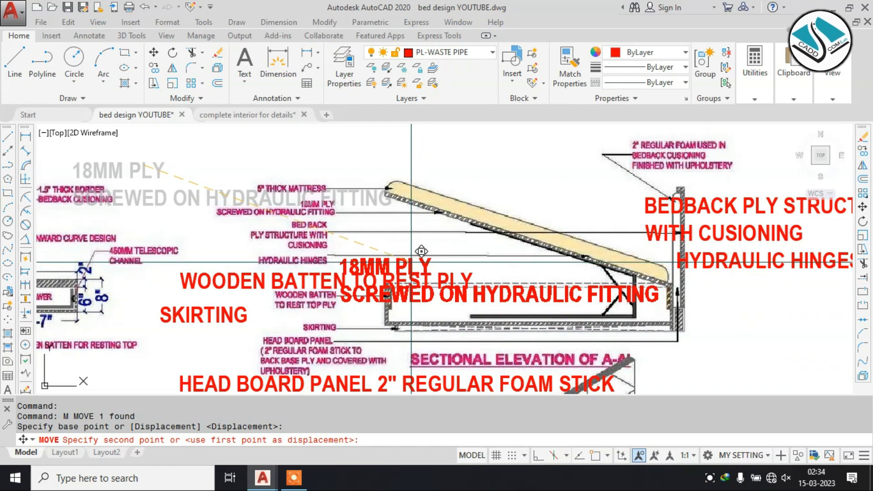
middle_drag(331, 175, 422, 195)
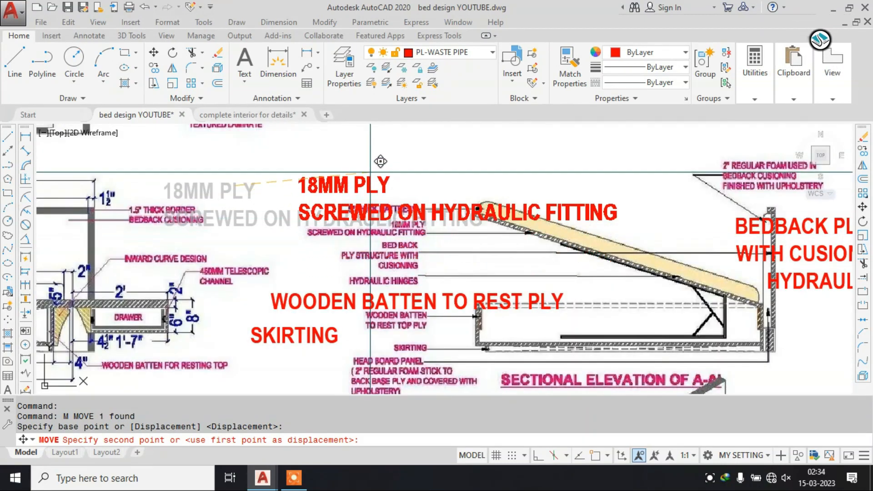
key(Escape)
Move the "18MM PLY SCREWED ON HYDRAULIC FITTING" note beside the raised ply's end, below the mattress note.
scroll(366, 199, up, 2)
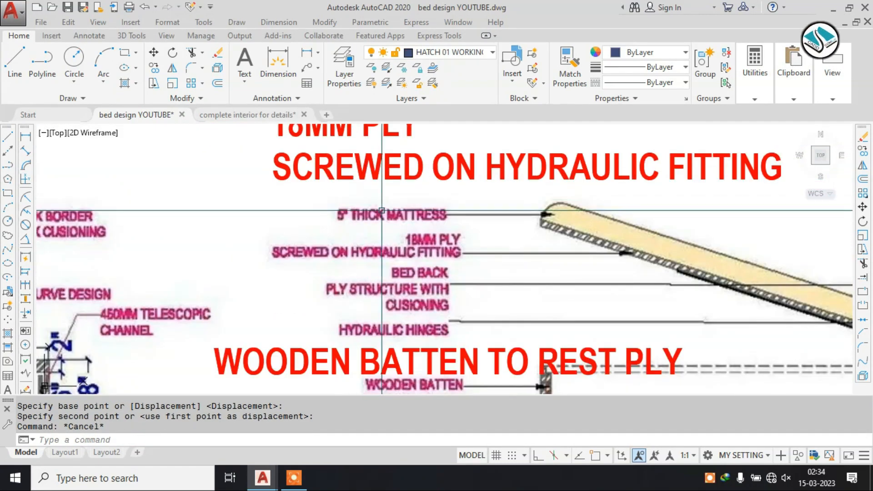
middle_drag(382, 210, 373, 250)
click(381, 169)
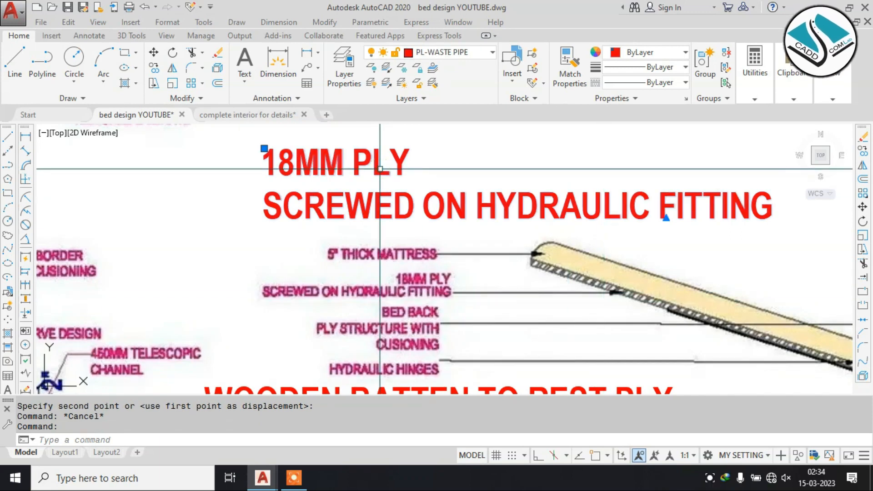
text(m)
key(space)
click(357, 159)
scroll(263, 168, down, 6)
middle_drag(627, 177, 391, 244)
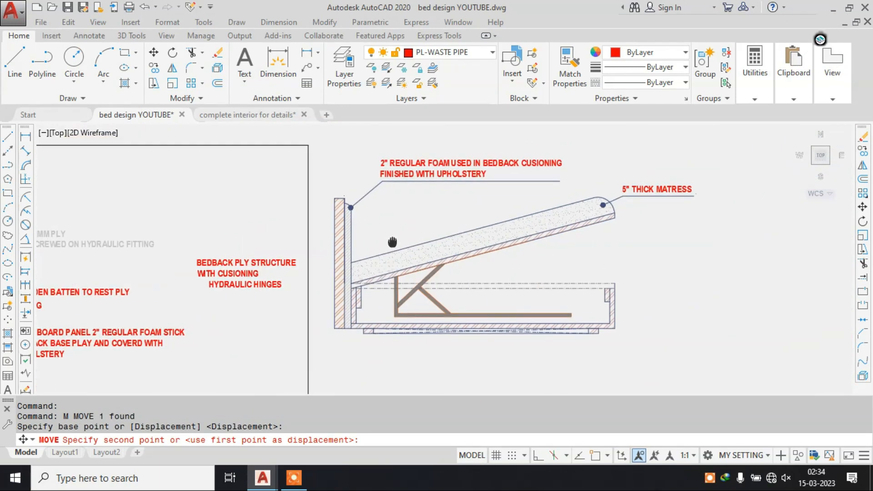
scroll(670, 233, up, 2)
click(645, 200)
key(Escape)
Copy the mattress leader so its dot sits on the underside of the raised ply.
scroll(624, 172, up, 4)
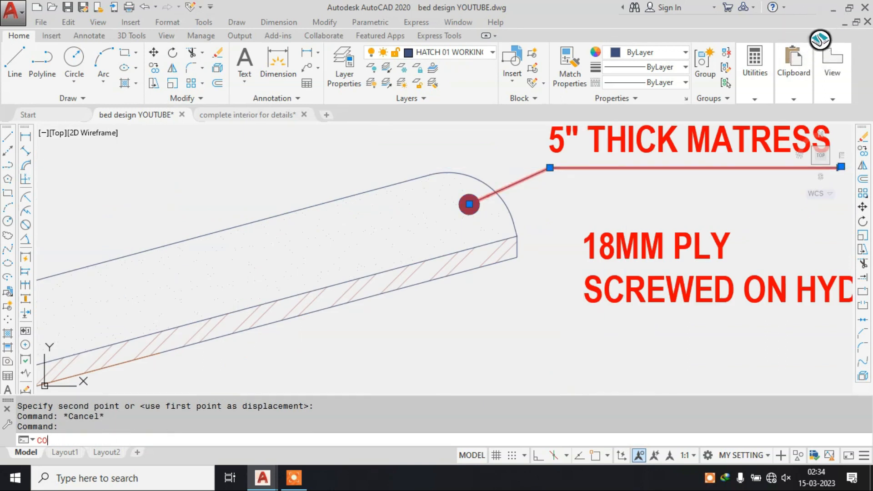
click(469, 205)
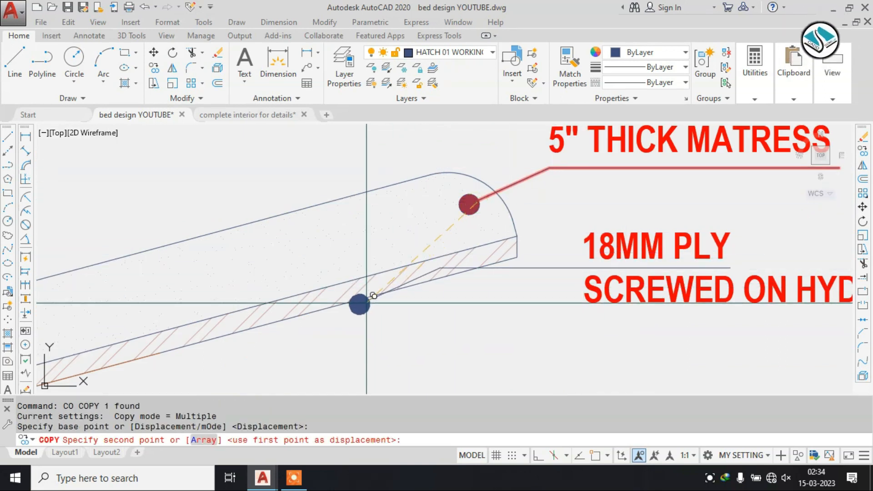
key(Escape)
Stretch the bend of the copied ply leader so its horizontal line runs below the raised ply's free end.
click(496, 282)
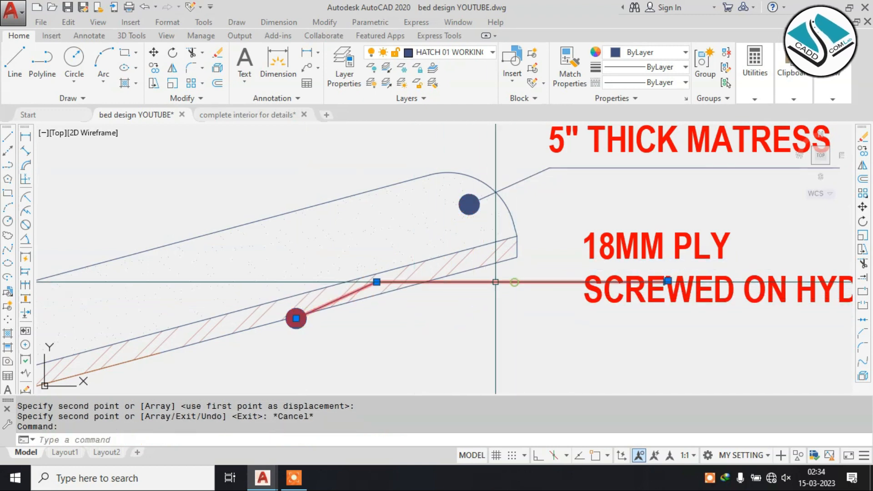
click(377, 282)
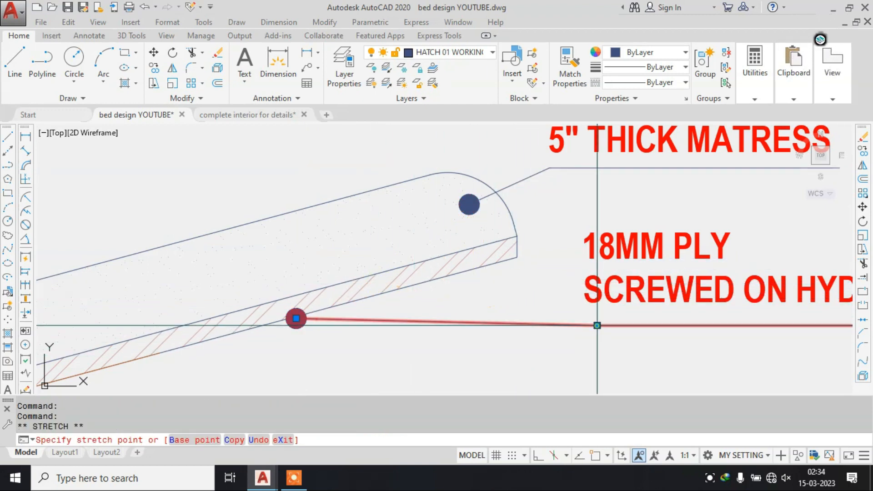
click(597, 325)
scroll(511, 273, down, 2)
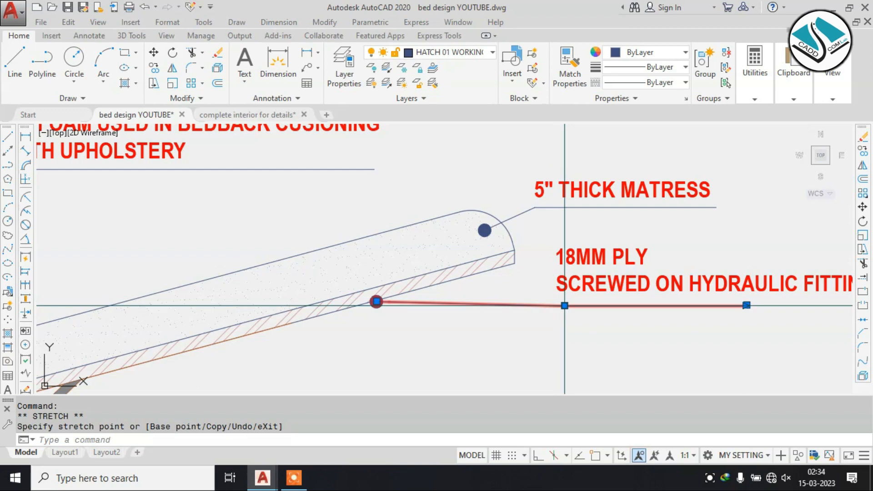
click(564, 306)
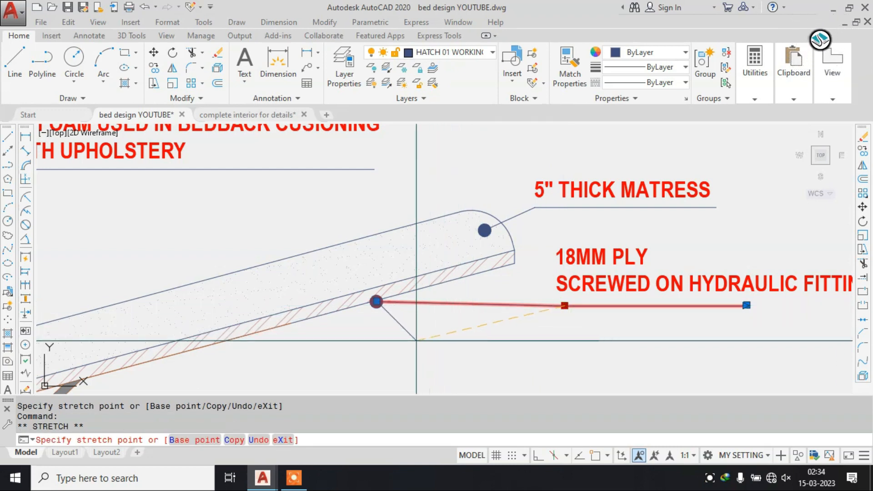
click(413, 342)
key(Escape)
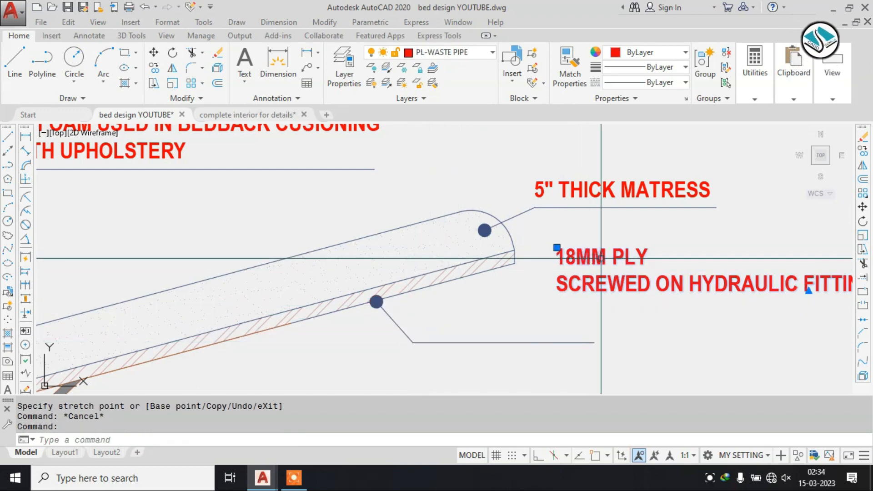
Move the "18MM PLY SCREWED ON HYDRAULIC FITTING" note so it sits on the ply leader's horizontal line.
text(m)
key(Return)
click(601, 257)
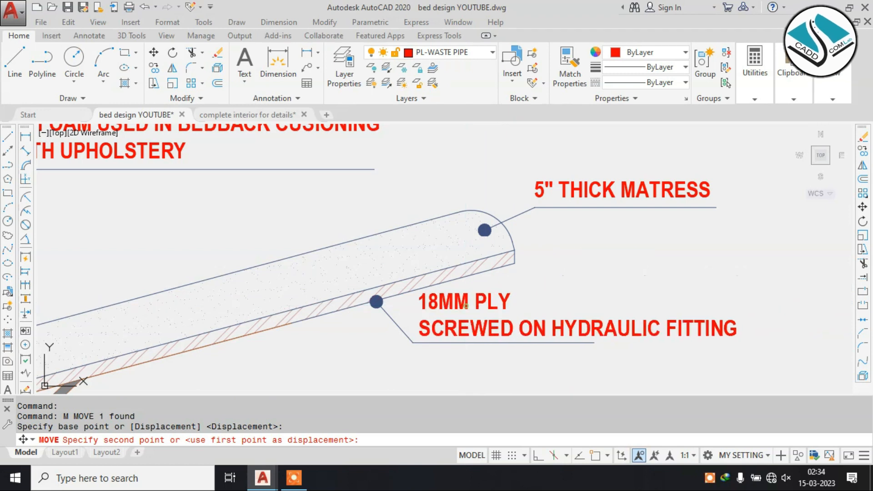
key(Escape)
Extend the ply leader's horizontal line to the end of "SCREWED ON HYDRAULIC FITTING".
click(568, 342)
scroll(608, 343, up, 2)
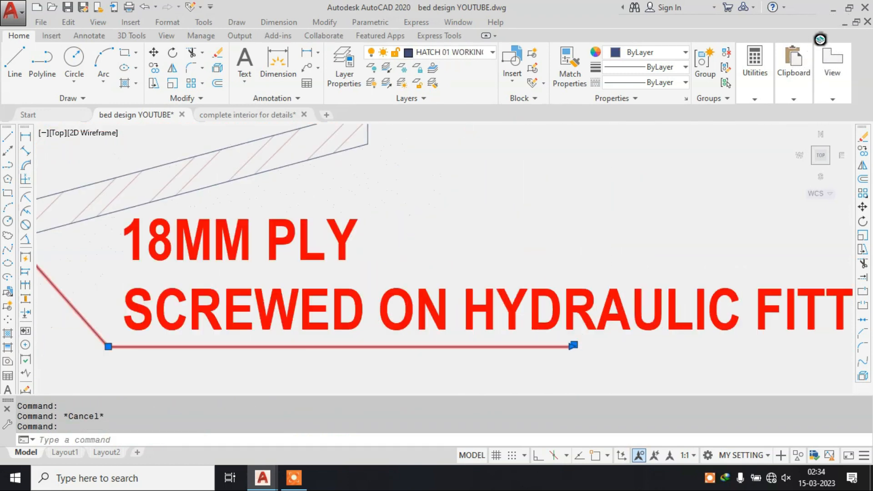
scroll(608, 342, up, 1)
click(551, 348)
scroll(550, 349, down, 2)
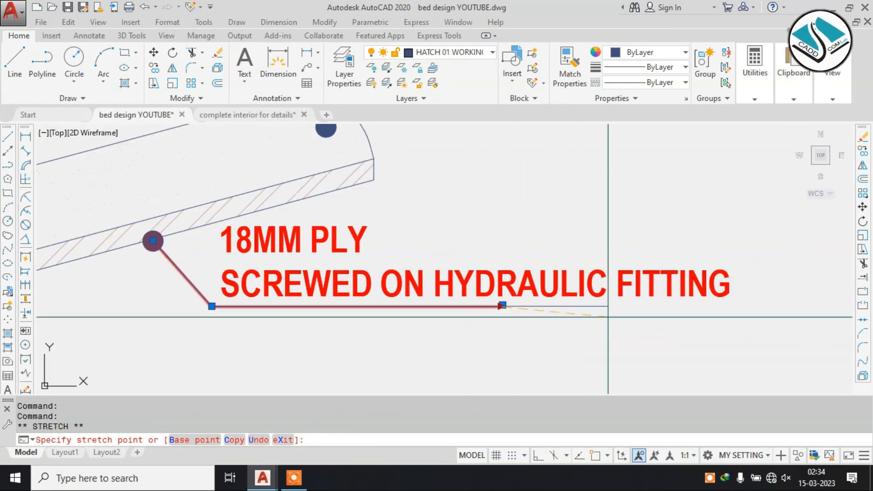
scroll(710, 230, down, 2)
key(Escape)
scroll(692, 234, down, 1)
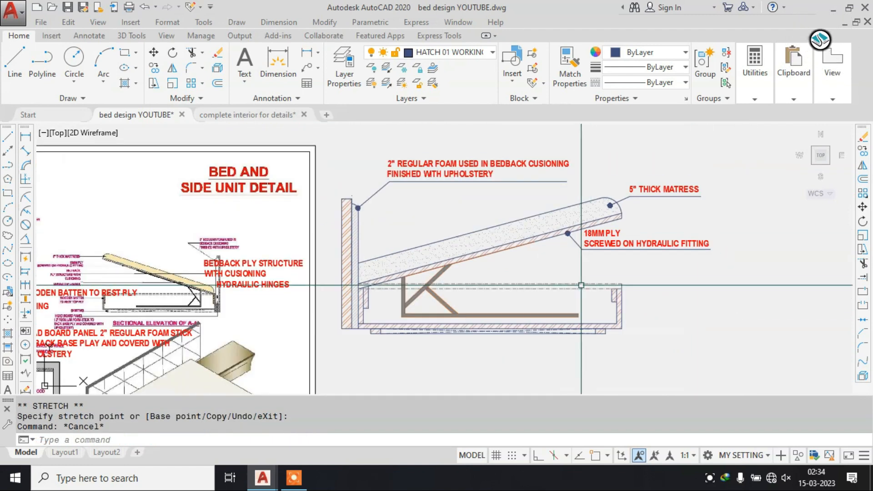
key(Escape)
Move the "WOODEN BATTEN TO REST PLY" note from the reference sheet to just outside the box's batten at its free end.
middle_drag(184, 296, 377, 276)
scroll(377, 276, up, 4)
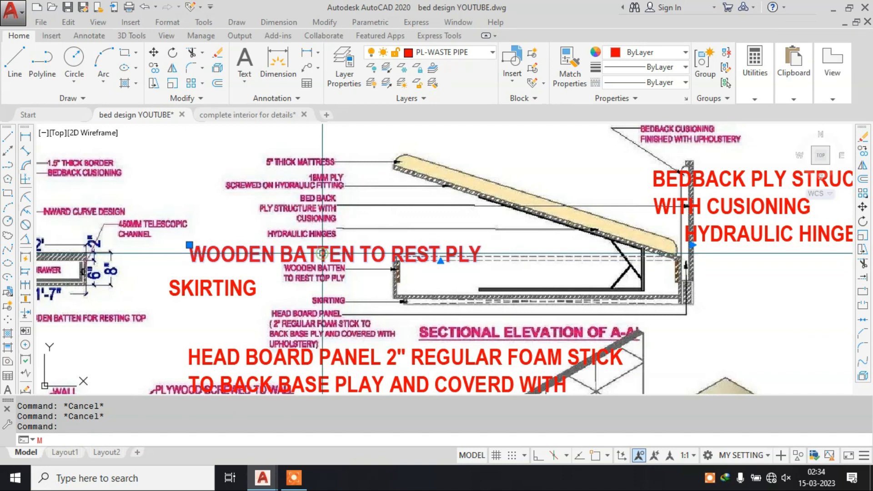
key(Return)
click(322, 253)
scroll(322, 253, down, 2)
scroll(700, 247, up, 4)
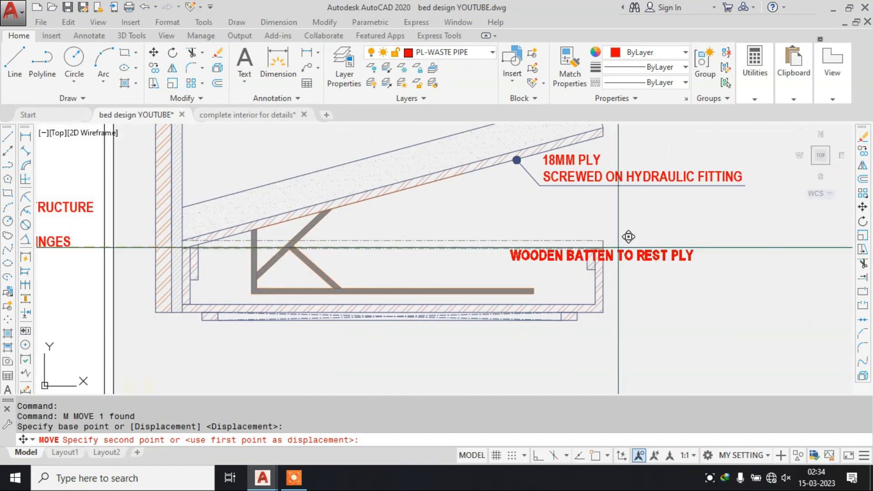
scroll(618, 248, up, 2)
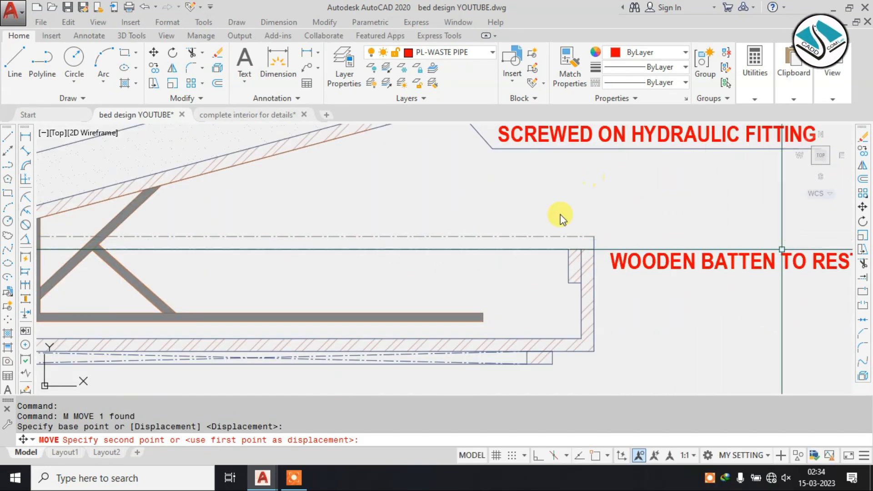
click(782, 249)
middle_drag(593, 171, 553, 230)
key(Escape)
Copy the ply leader so its dot sits on the wooden batten inside the box's free end.
click(426, 180)
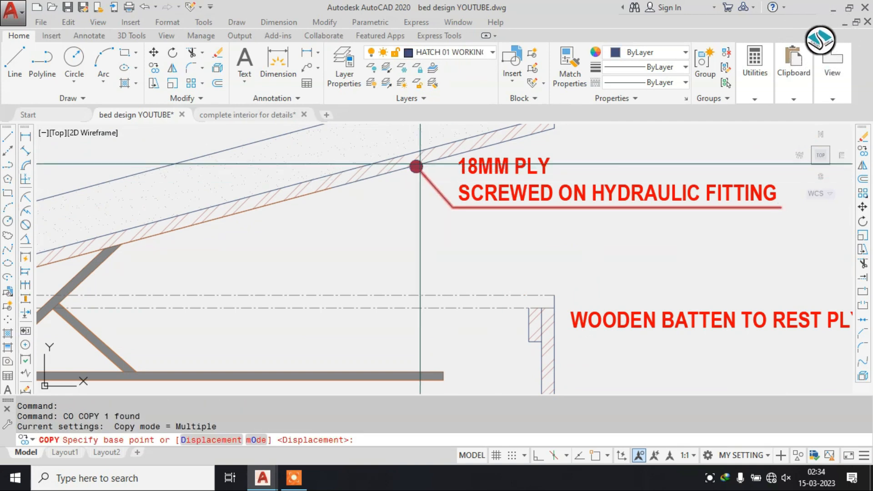
click(416, 167)
scroll(513, 312, up, 2)
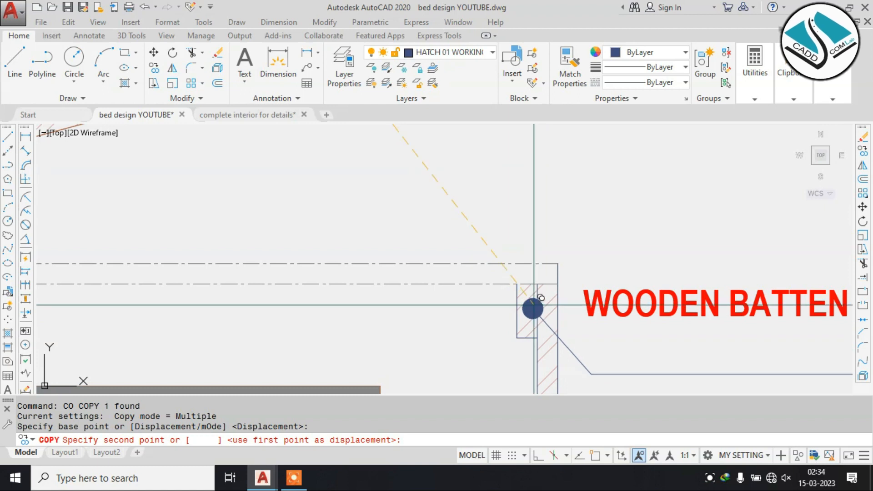
click(534, 306)
key(Escape)
scroll(464, 220, down, 4)
Move the "WOODEN BATTEN TO REST PLY" note down onto the batten leader's horizontal line.
scroll(608, 254, up, 4)
click(608, 255)
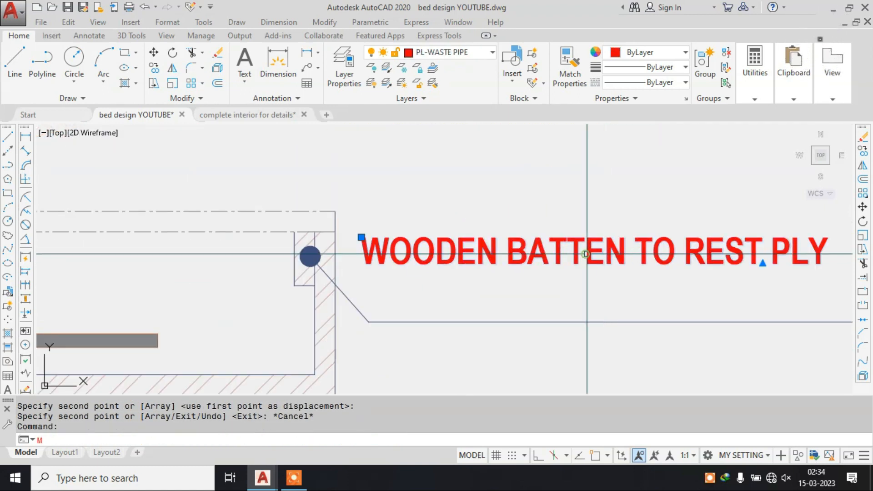
text(M)
key(Return)
click(586, 253)
click(587, 294)
scroll(587, 295, down, 4)
key(Escape)
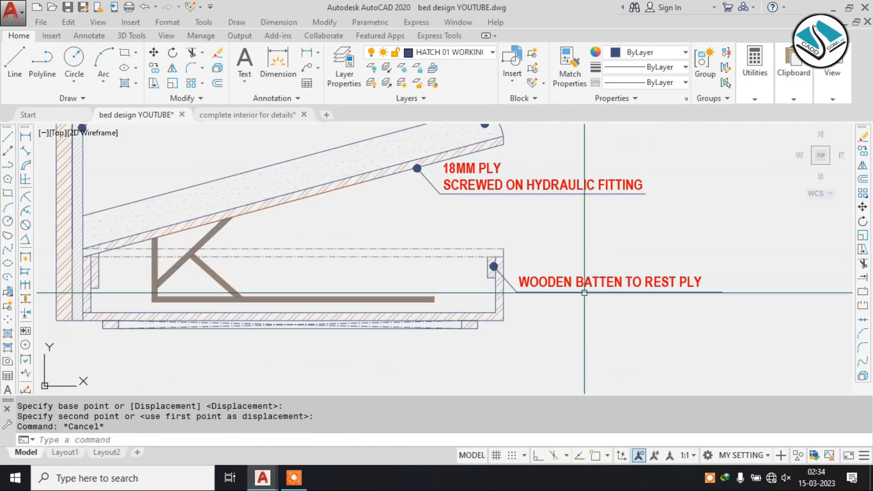
Move the "SKIRTING" note from the reference sheet to just below the free-end corner of the bed box.
scroll(585, 293, down, 4)
scroll(292, 274, up, 4)
middle_drag(292, 274, 516, 224)
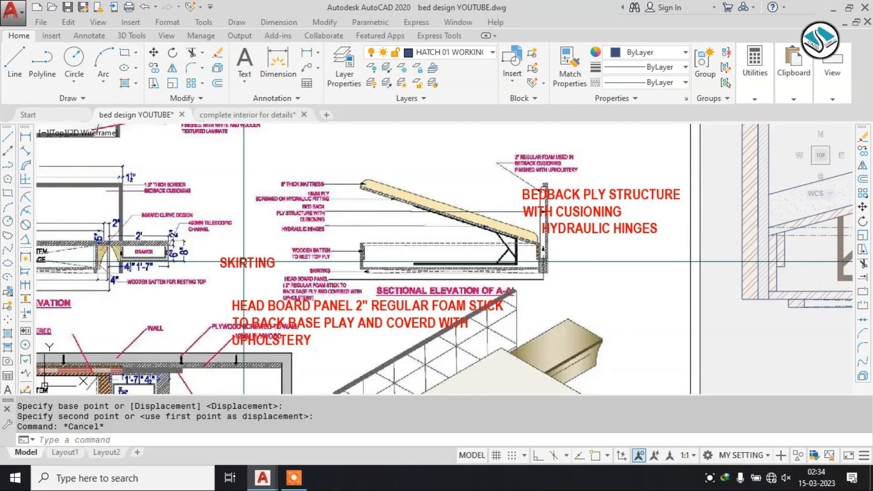
scroll(243, 262, up, 2)
click(243, 263)
key(Return)
click(243, 263)
scroll(257, 271, down, 4)
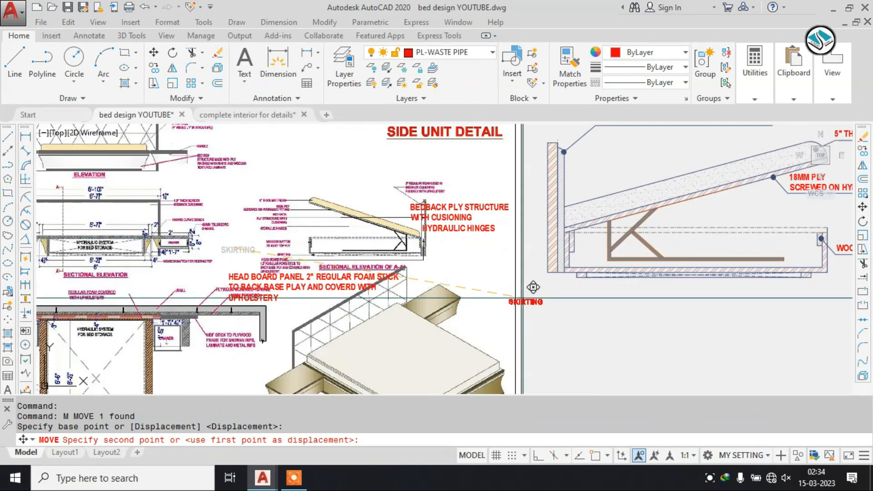
scroll(656, 291, up, 4)
middle_drag(746, 290, 394, 310)
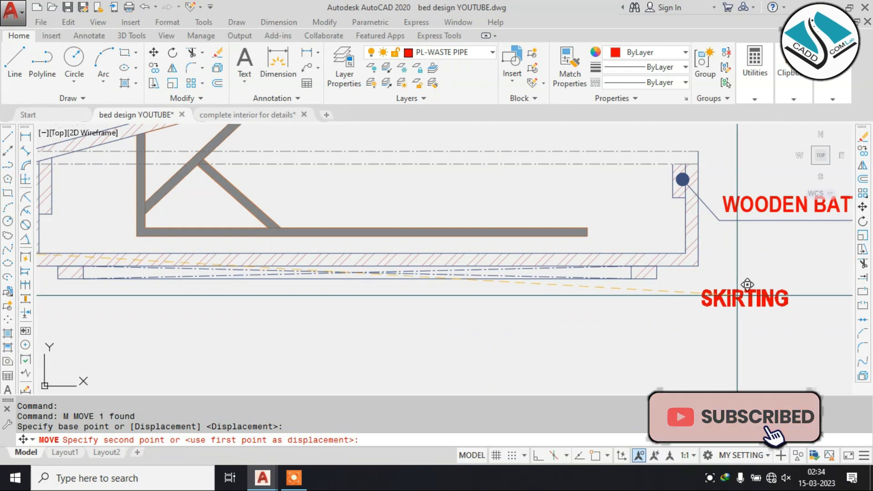
click(725, 298)
key(Escape)
middle_drag(725, 298, 633, 322)
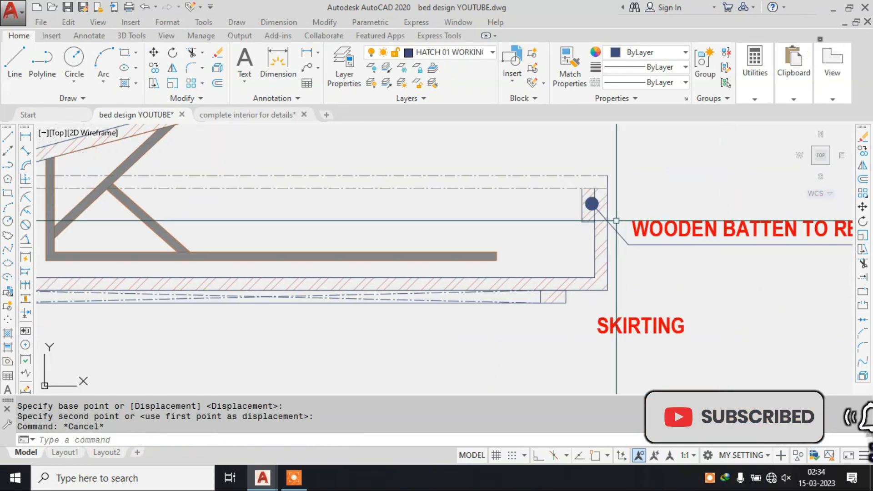
Copy the batten leader so its dot sits on the skirting block and its line runs under "SKIRTING".
text(co)
key(Return)
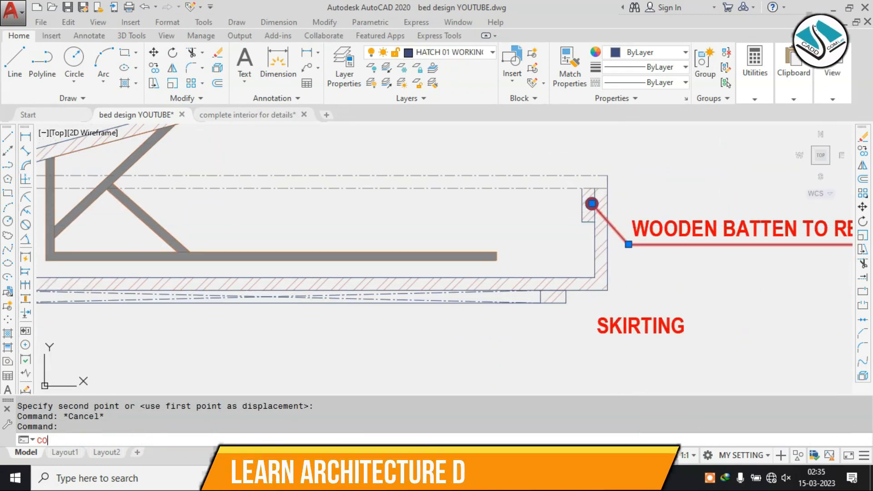
scroll(541, 298, up, 3)
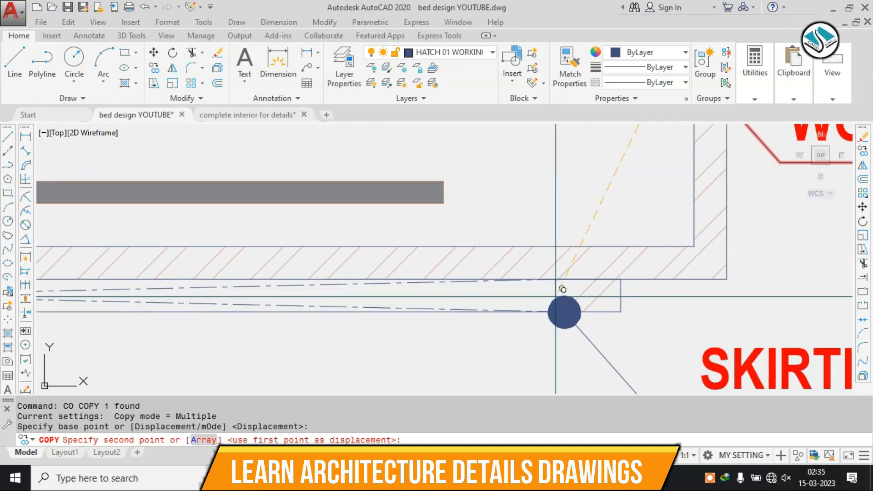
scroll(583, 289, down, 3)
click(620, 131)
key(Escape)
Shorten the skirting leader's horizontal line to end just past the "SKIRTING" note.
scroll(637, 227, up, 2)
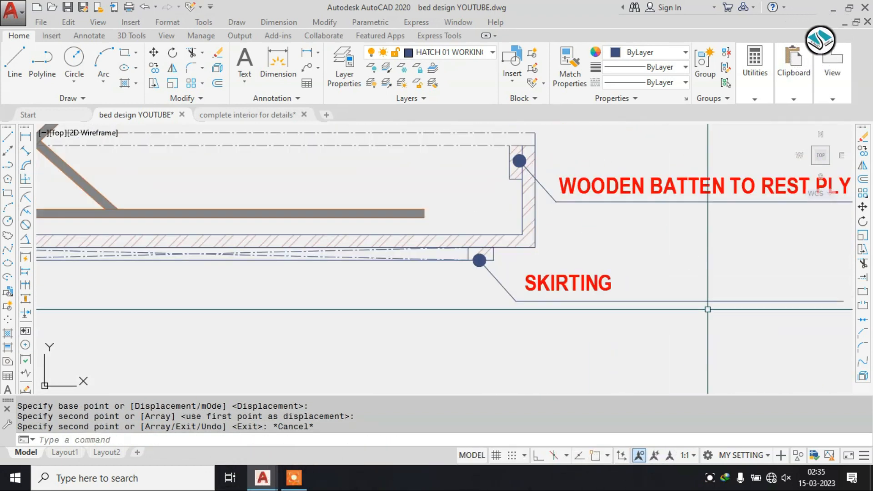
click(707, 303)
scroll(707, 302, up, 2)
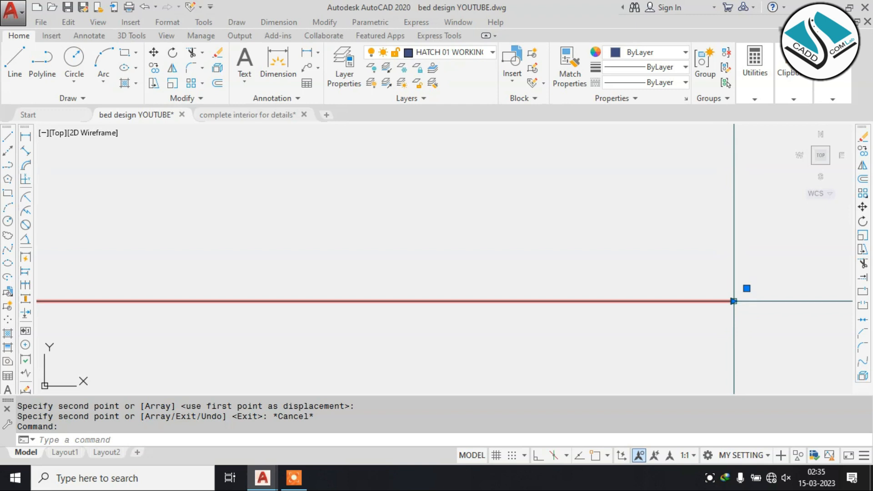
click(734, 301)
scroll(591, 298, down, 4)
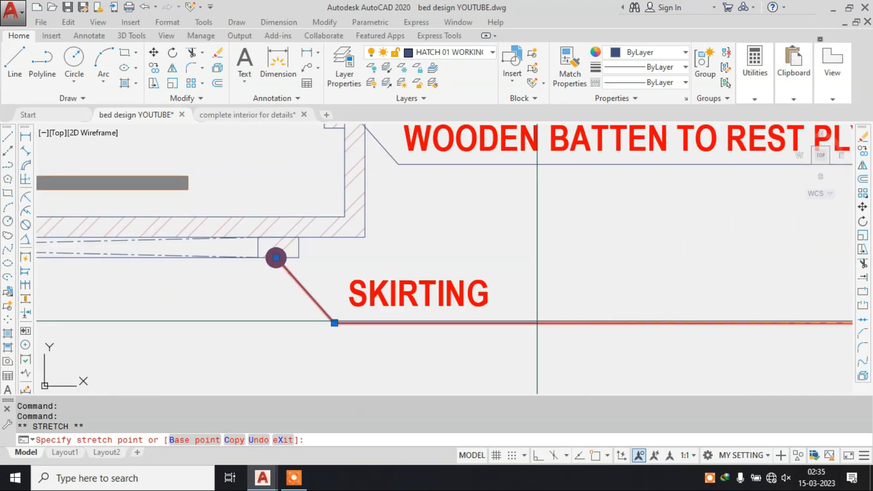
key(Escape)
Move the "HEAD BOARD PANEL 2" REGULAR FOAM STICK" note from the reference sheet to above the section's bedback foam note.
scroll(552, 295, down, 6)
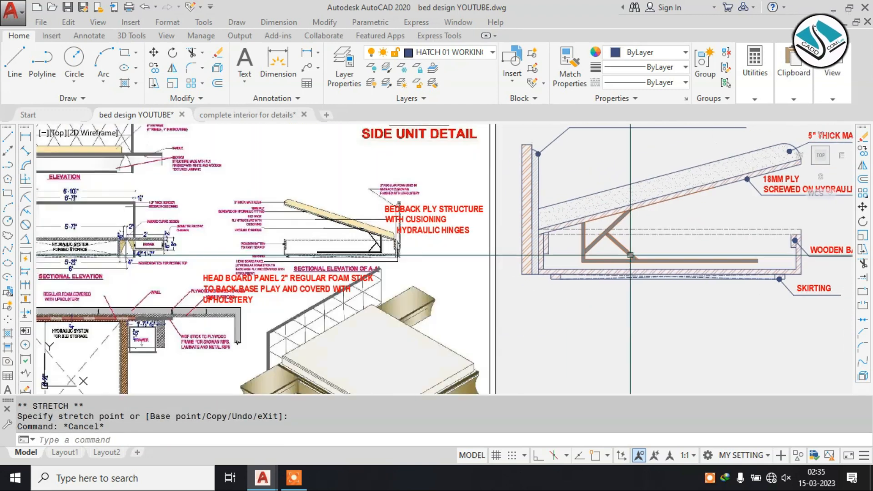
scroll(474, 189, down, 3)
scroll(480, 271, up, 5)
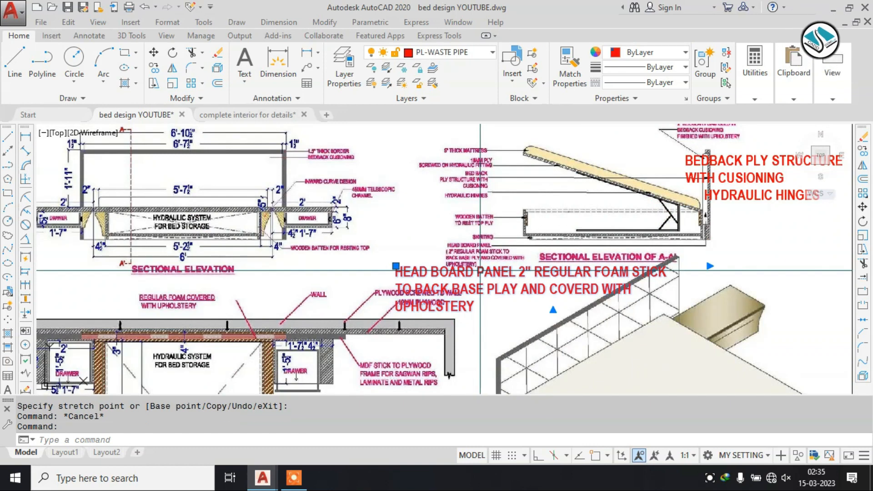
scroll(481, 271, up, 2)
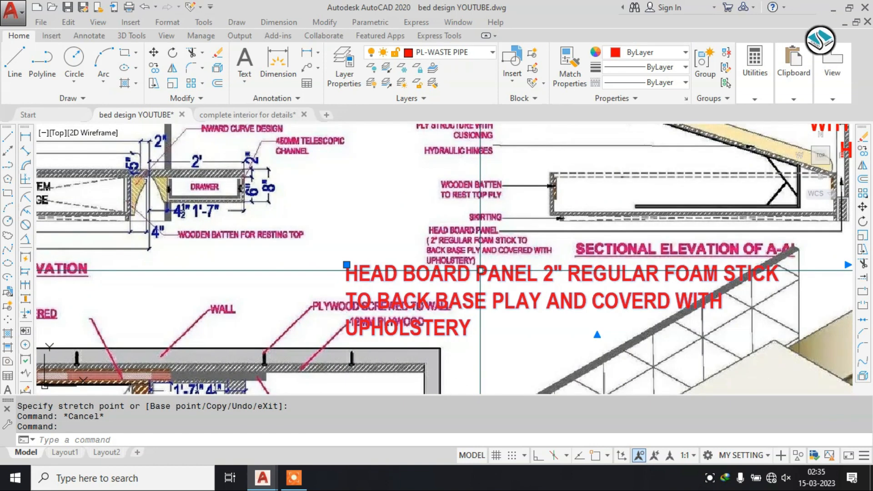
text(m)
key(space)
click(455, 274)
scroll(423, 285, down, 4)
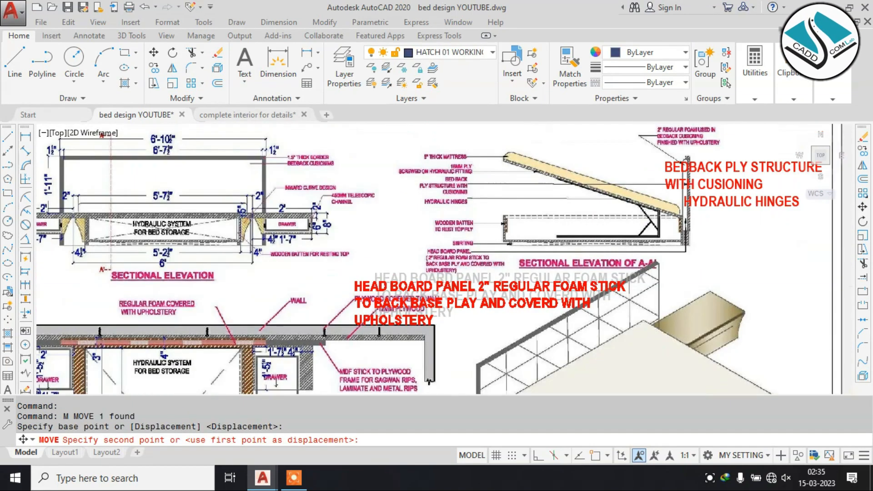
middle_drag(686, 235, 565, 268)
scroll(546, 254, up, 4)
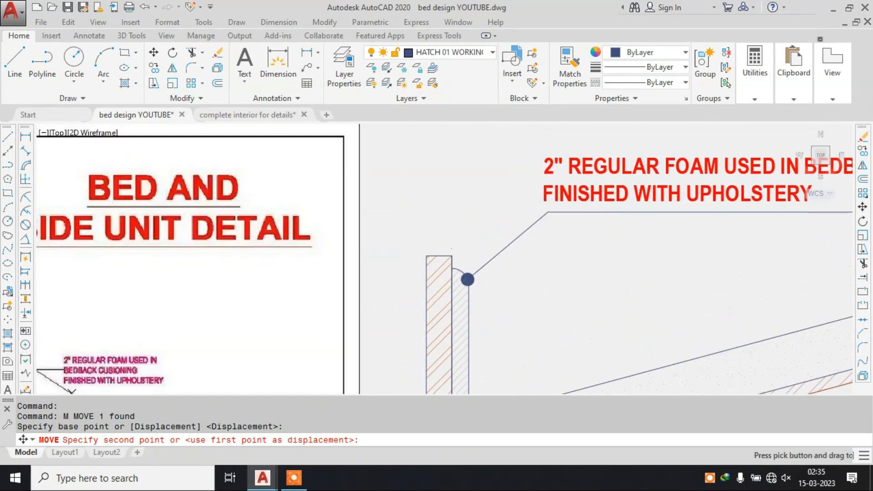
scroll(563, 160, down, 2)
key(Escape)
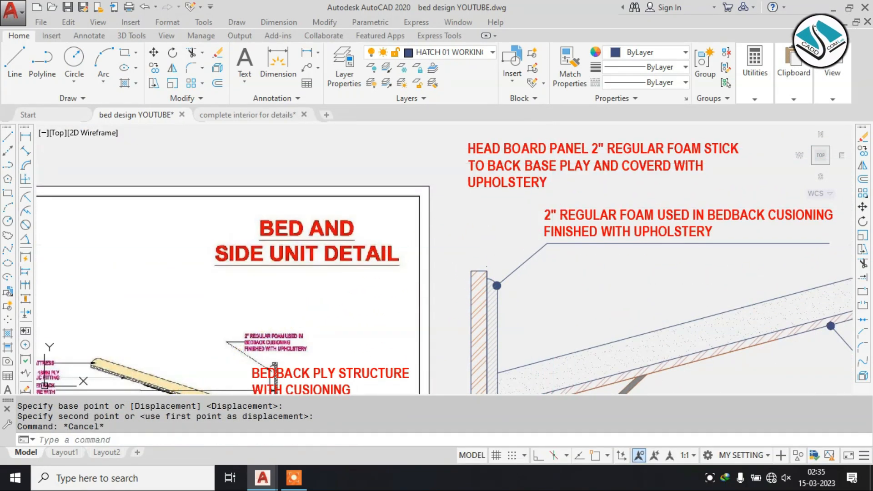
Copy the bedback foam leader lower onto the headboard foam and stretch its bend up beneath the head board panel note.
click(525, 263)
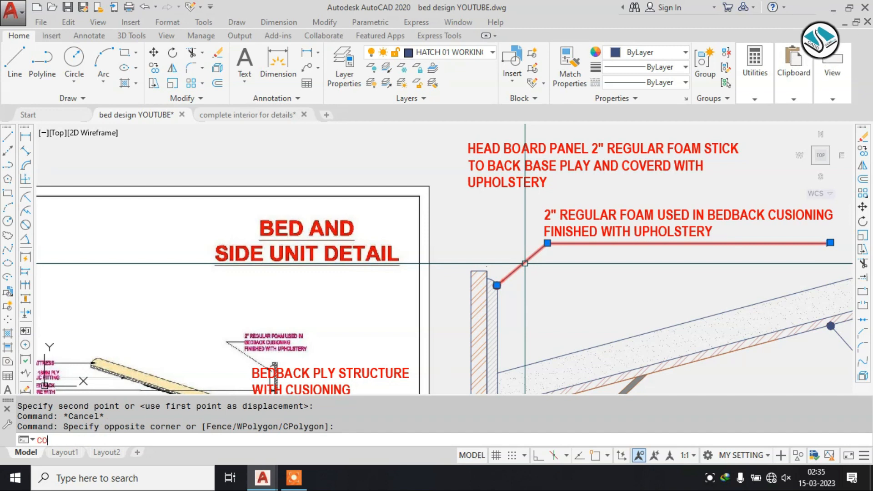
key(Return)
scroll(525, 263, up, 2)
click(480, 299)
click(474, 341)
key(Escape)
click(555, 274)
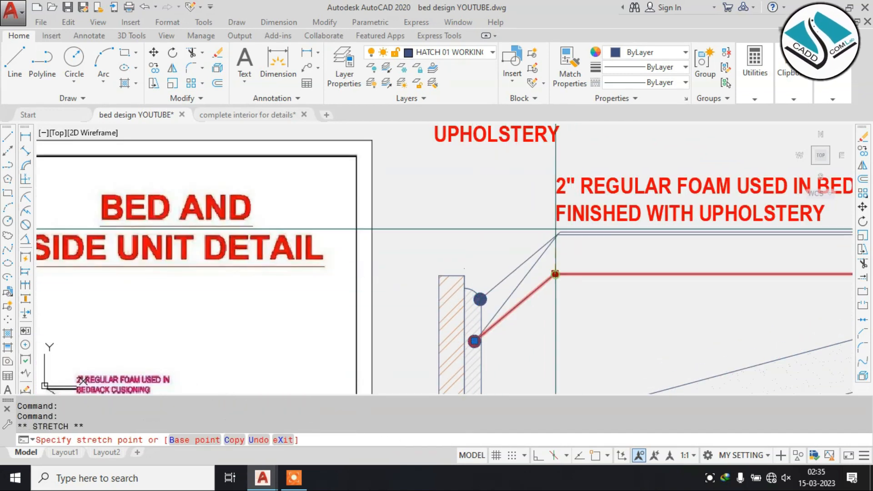
scroll(455, 157, down, 2)
key(Escape)
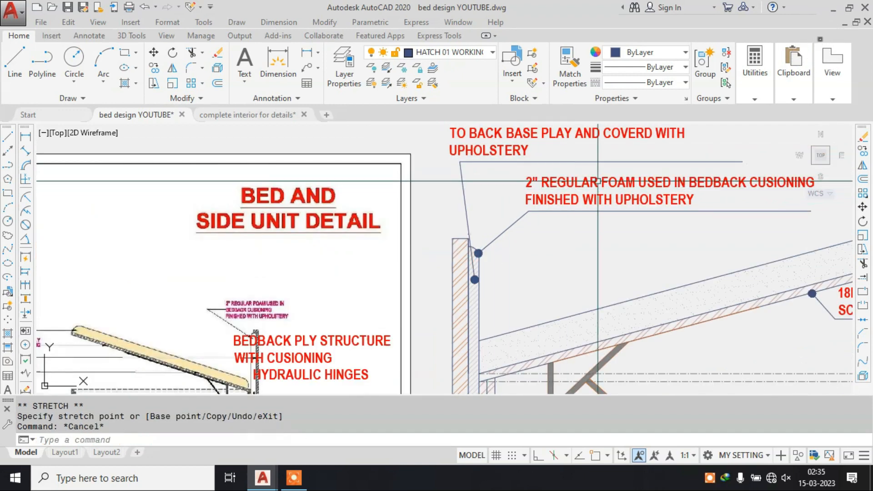
Locate the remaining "BEDBACK PLY STRUCTURE WITH CUSIONING" and "HYDRAULIC HINGES" notes on the reference sheet's sectional elevation.
scroll(525, 190, down, 3)
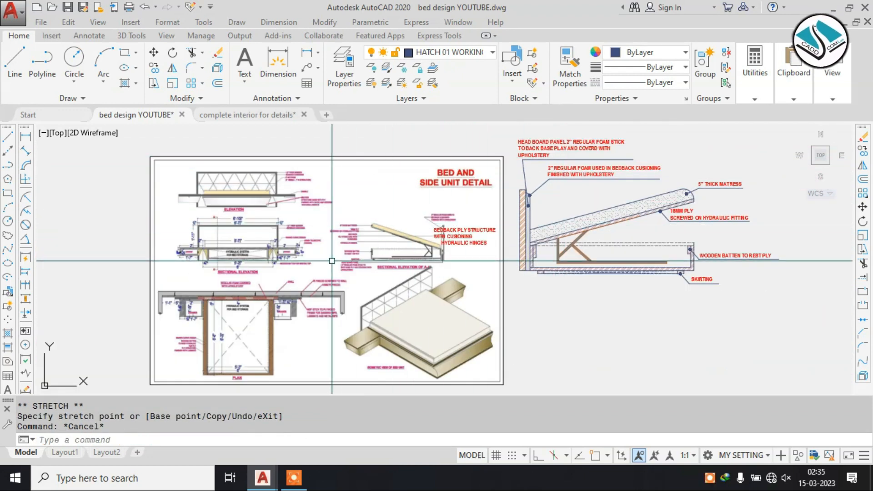
scroll(332, 260, up, 4)
scroll(650, 178, up, 2)
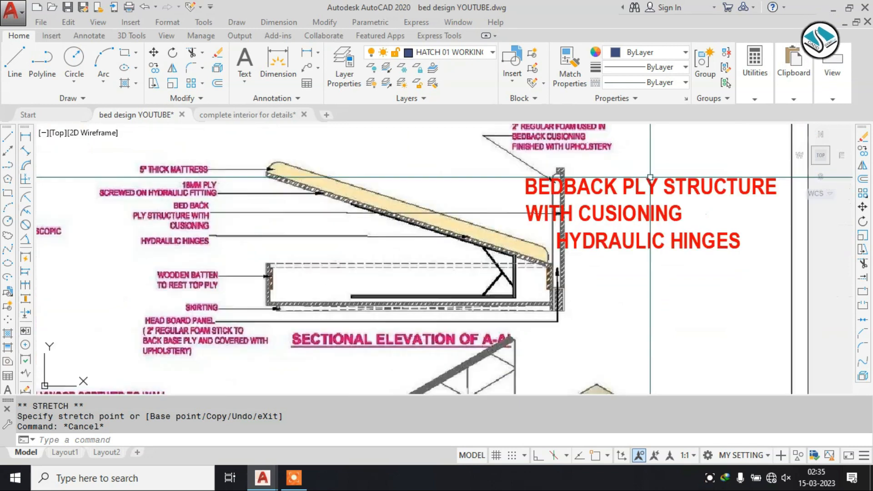